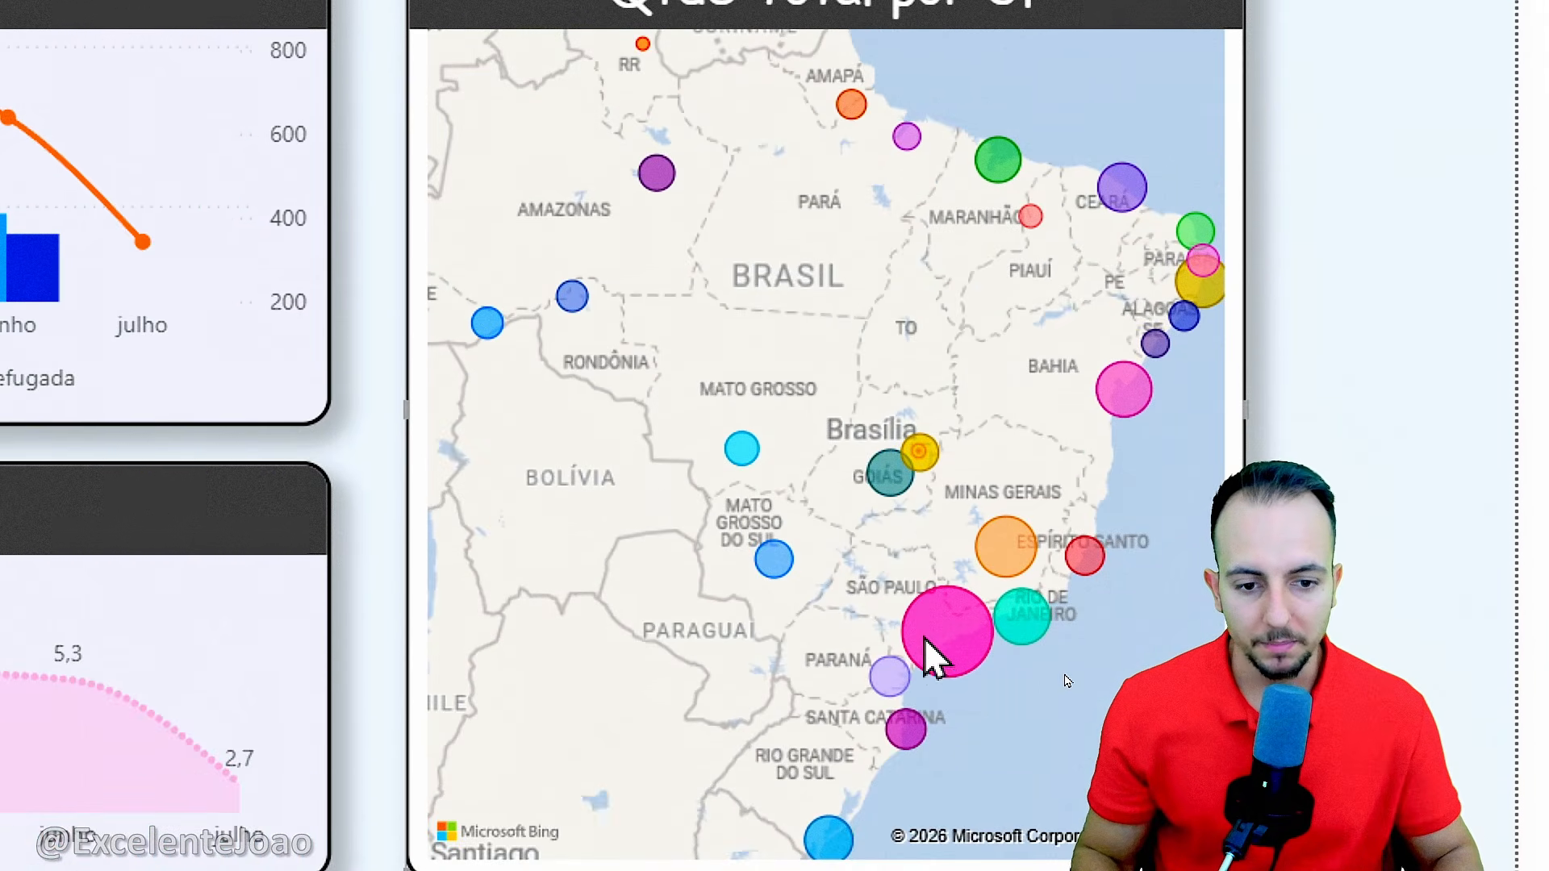
Cross-filter the finished dashboard by different state bubbles on the Qtde Total por UF map, including São Paulo
{"action": "left_click", "coordinate": [903, 536]}
{"action": "left_click", "coordinate": [741, 450]}
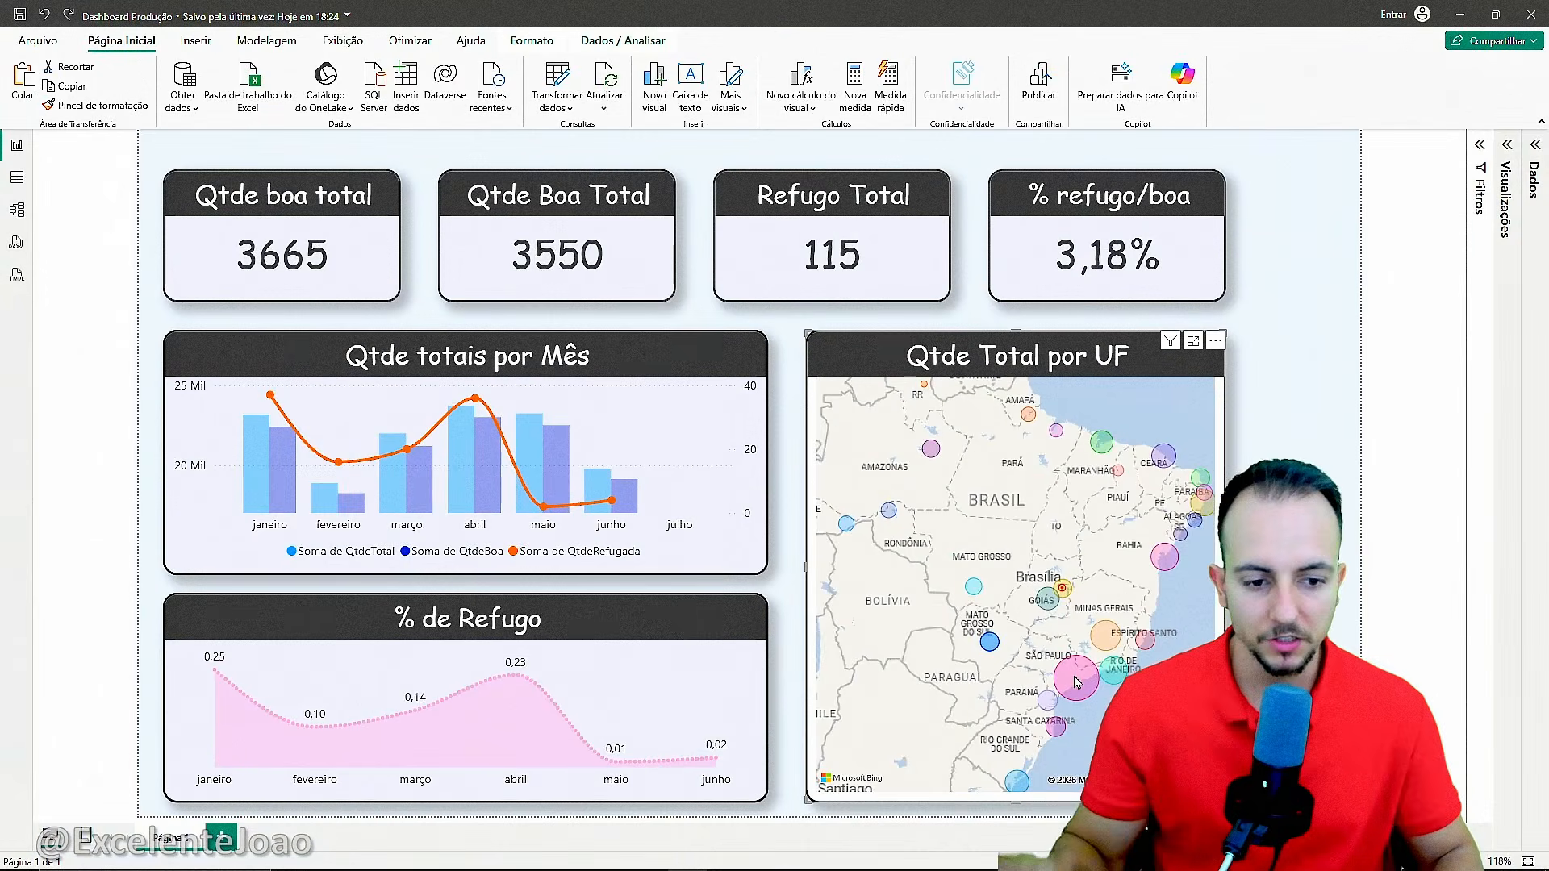
{"action": "left_click", "coordinate": [946, 630]}
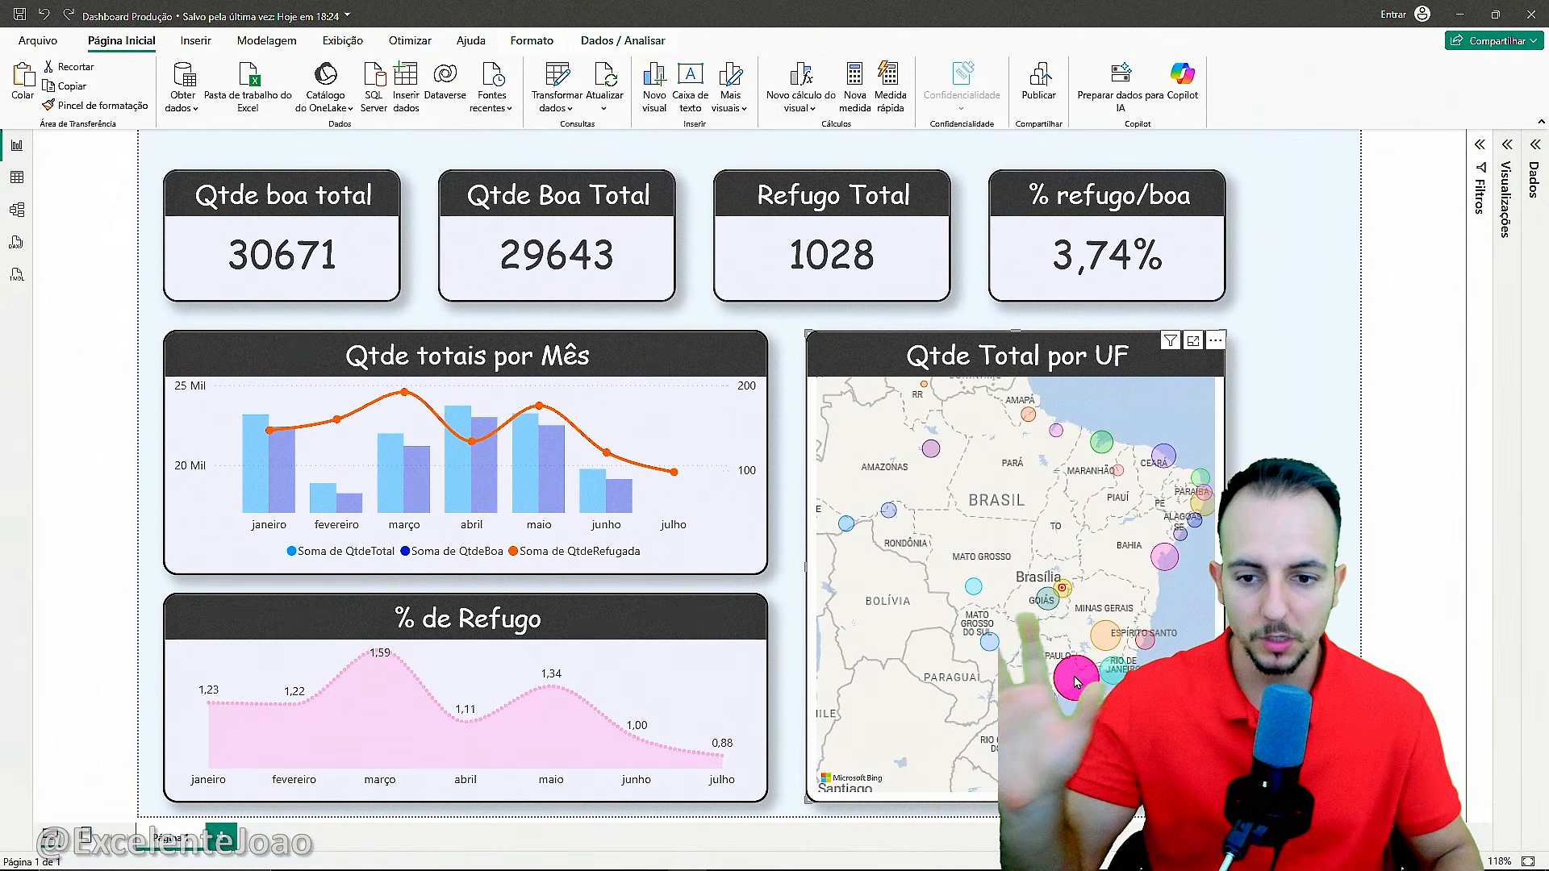
{"action": "left_click", "coordinate": [1105, 636]}
{"action": "left_click", "coordinate": [1048, 599]}
{"action": "left_click", "coordinate": [1048, 599]}
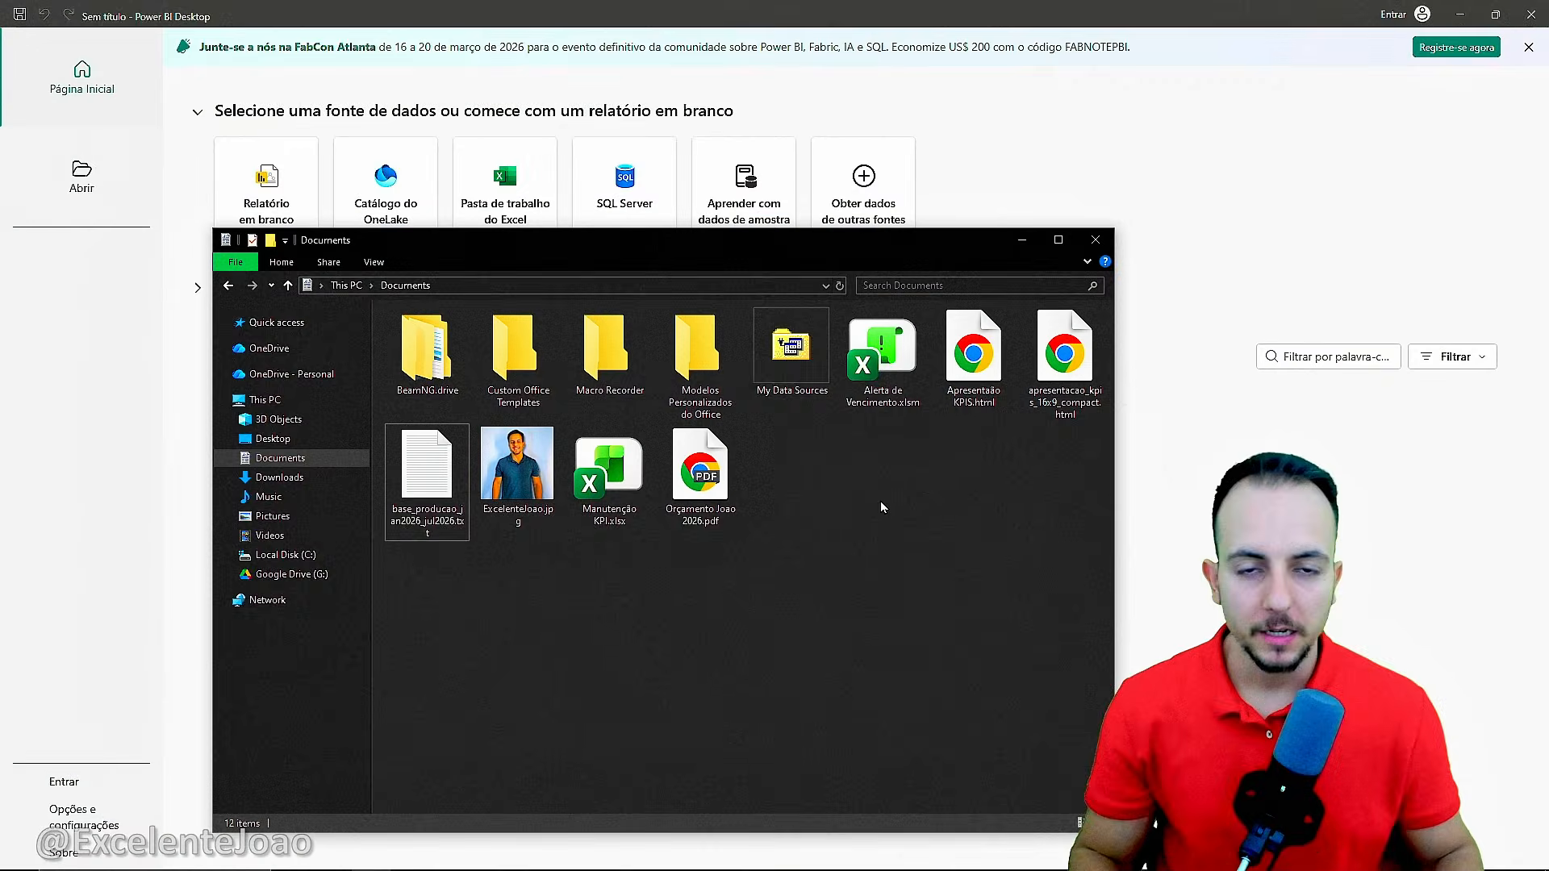
Open base_producao_jan2026_jul2026.txt from the Documents folder and examine its semicolon-separated production records
{"action": "left_click", "coordinate": [453, 520]}
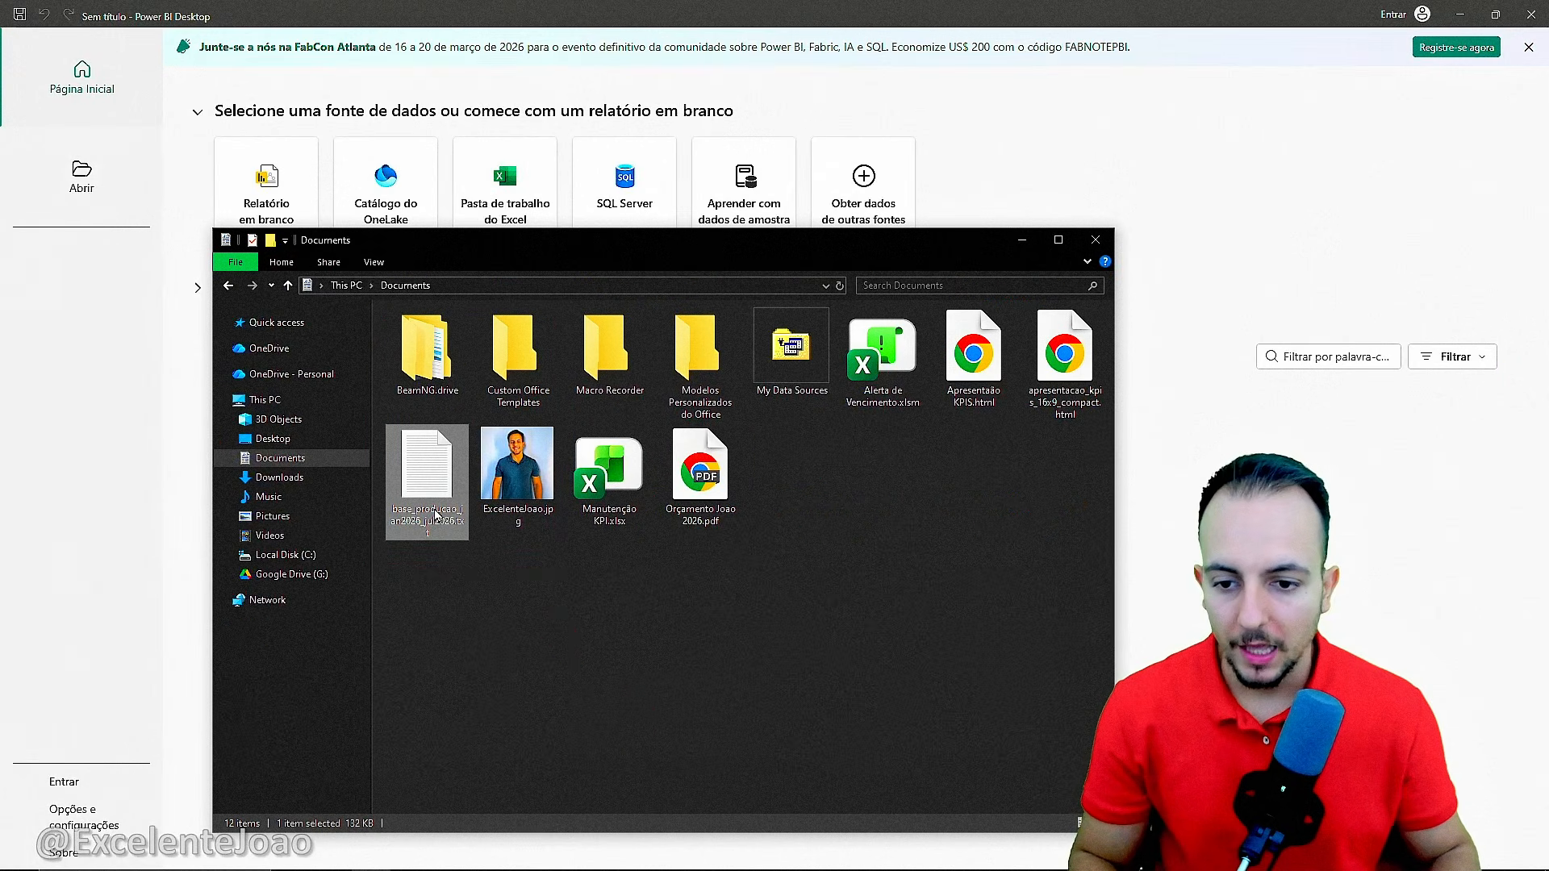
{"action": "double_click", "coordinate": [436, 515]}
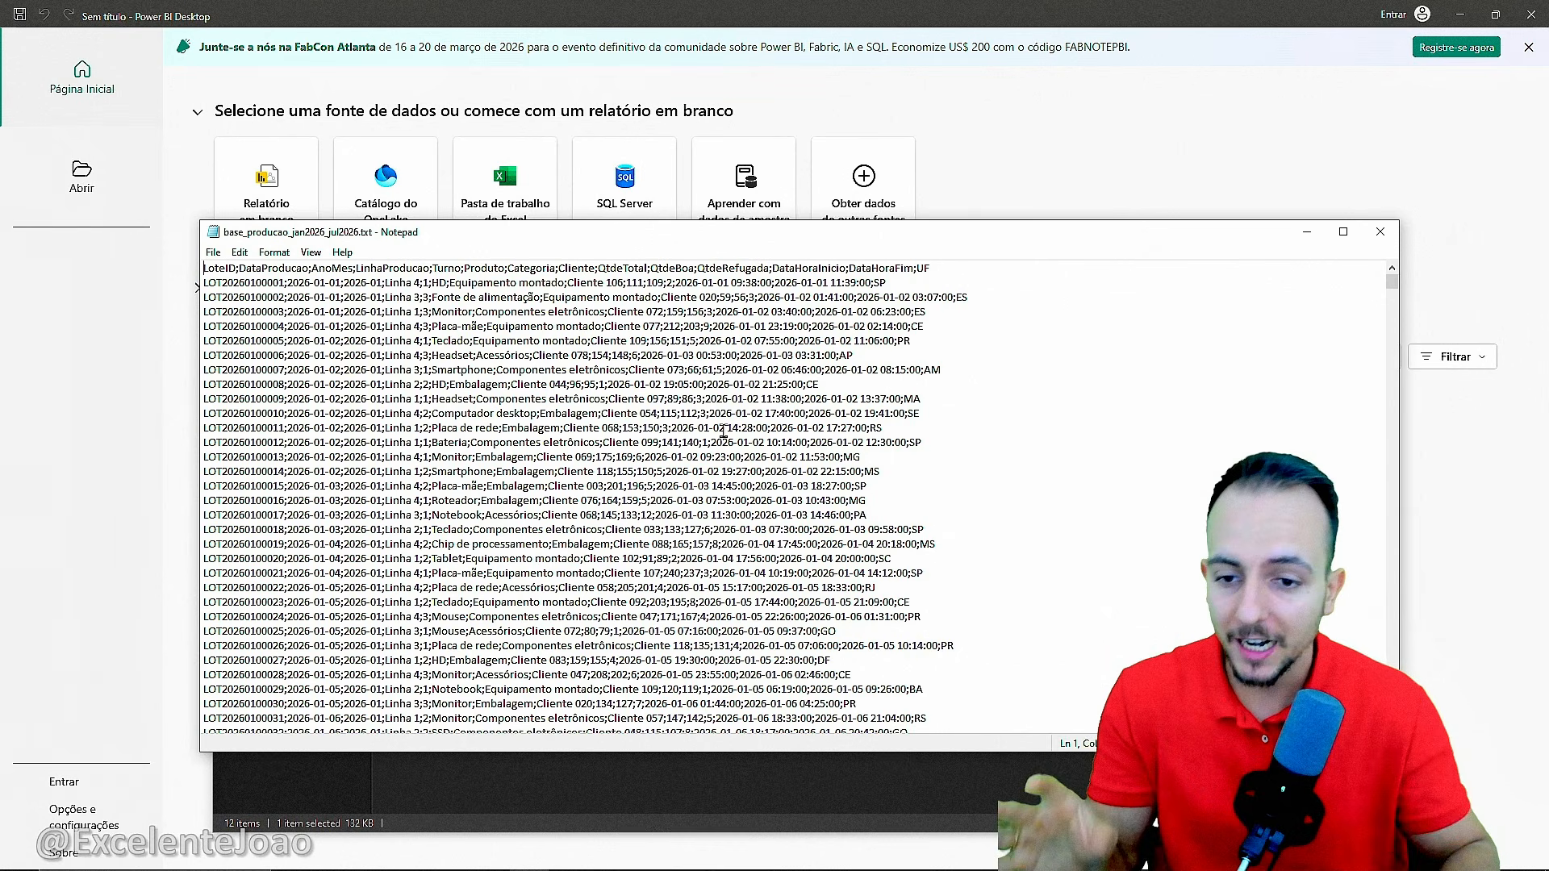
{"action": "scroll", "coordinate": [726, 430], "scroll_direction": "down", "scroll_amount": 4}
{"action": "scroll", "coordinate": [730, 426], "scroll_direction": "up", "scroll_amount": 4}
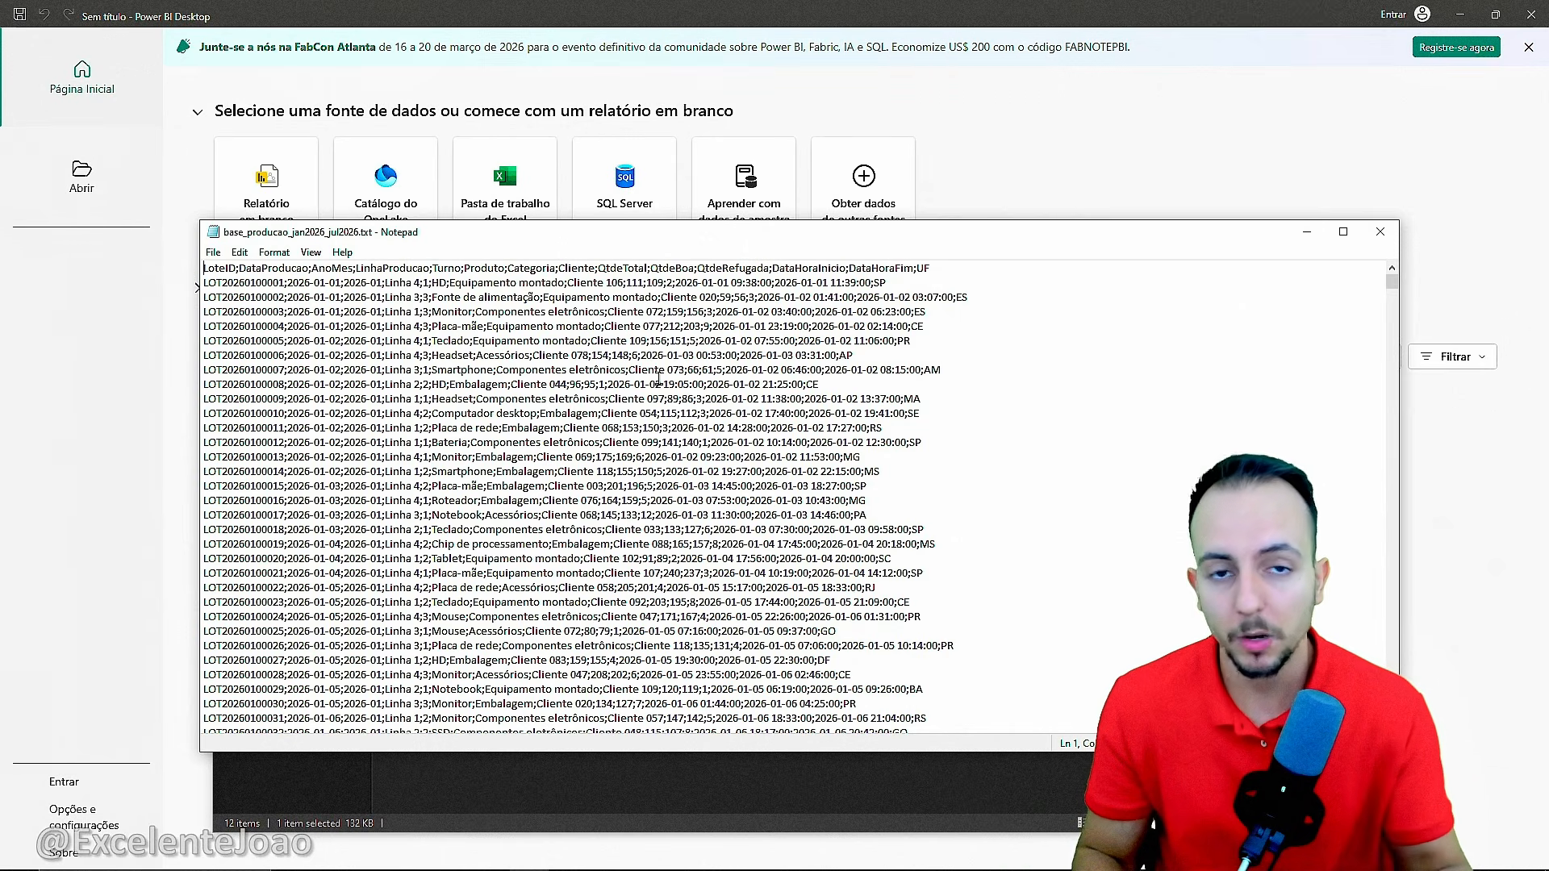
{"action": "left_click", "coordinate": [1307, 233]}
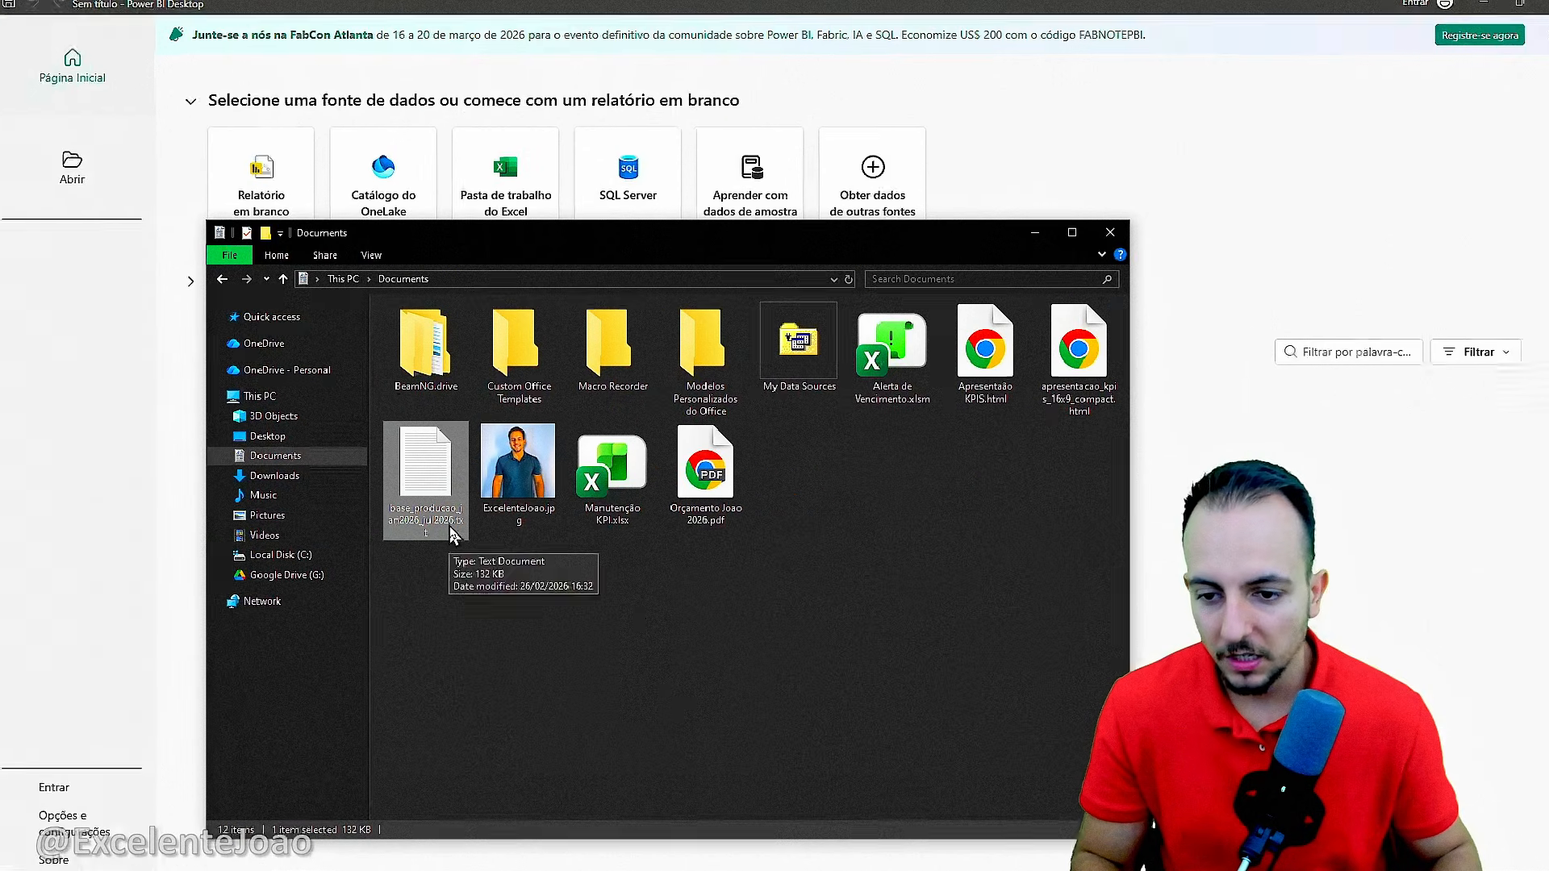
{"action": "double_click", "coordinate": [449, 530]}
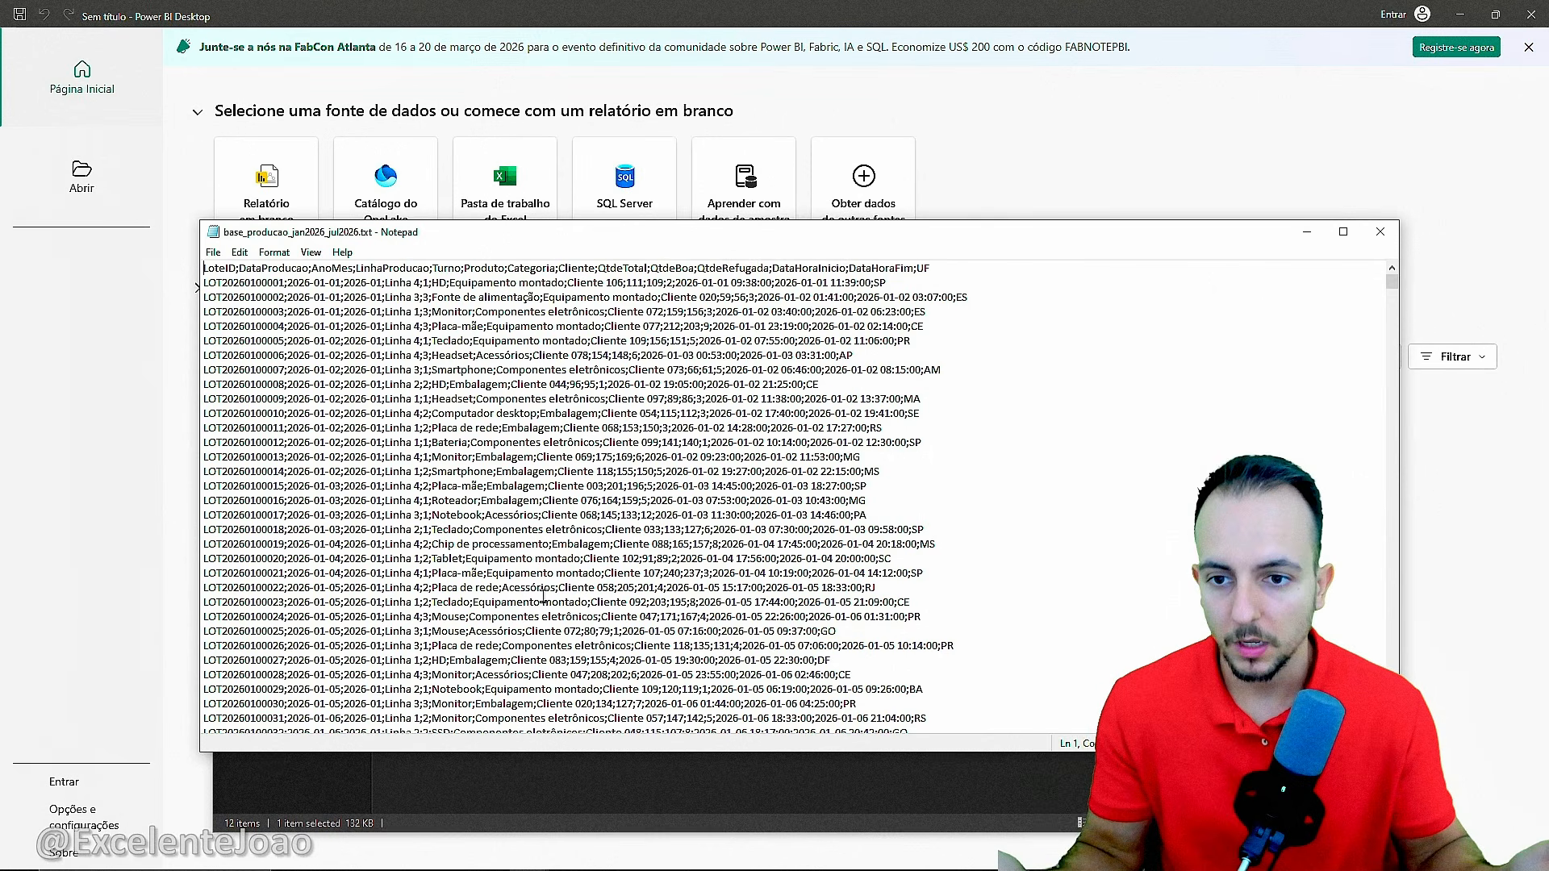
{"action": "scroll", "coordinate": [729, 490], "scroll_direction": "down", "scroll_amount": 20}
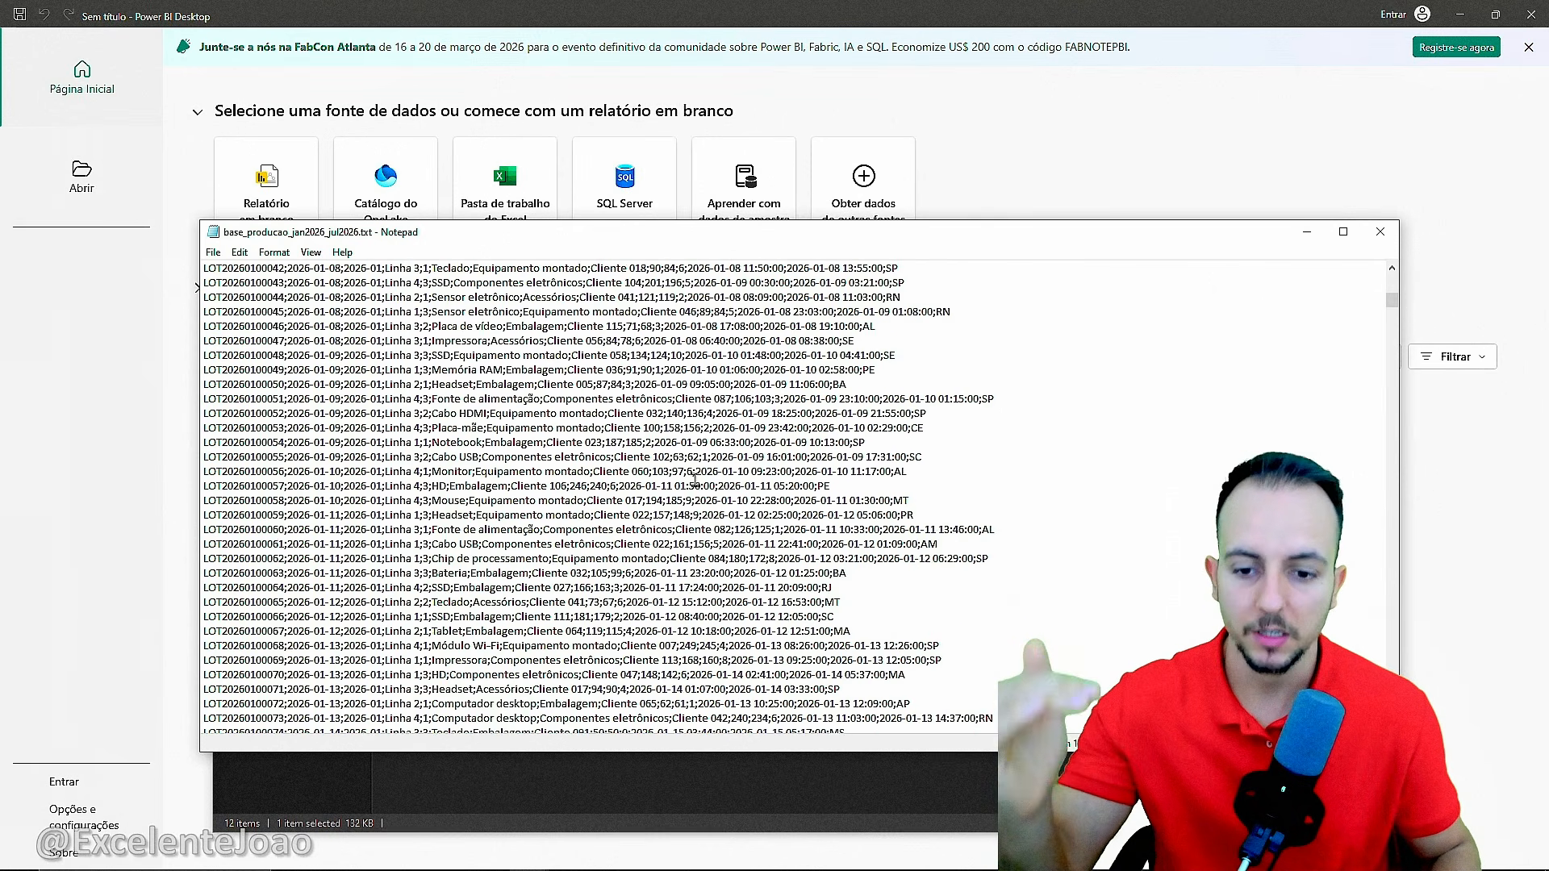
{"action": "scroll", "coordinate": [729, 490], "scroll_direction": "down", "scroll_amount": 20}
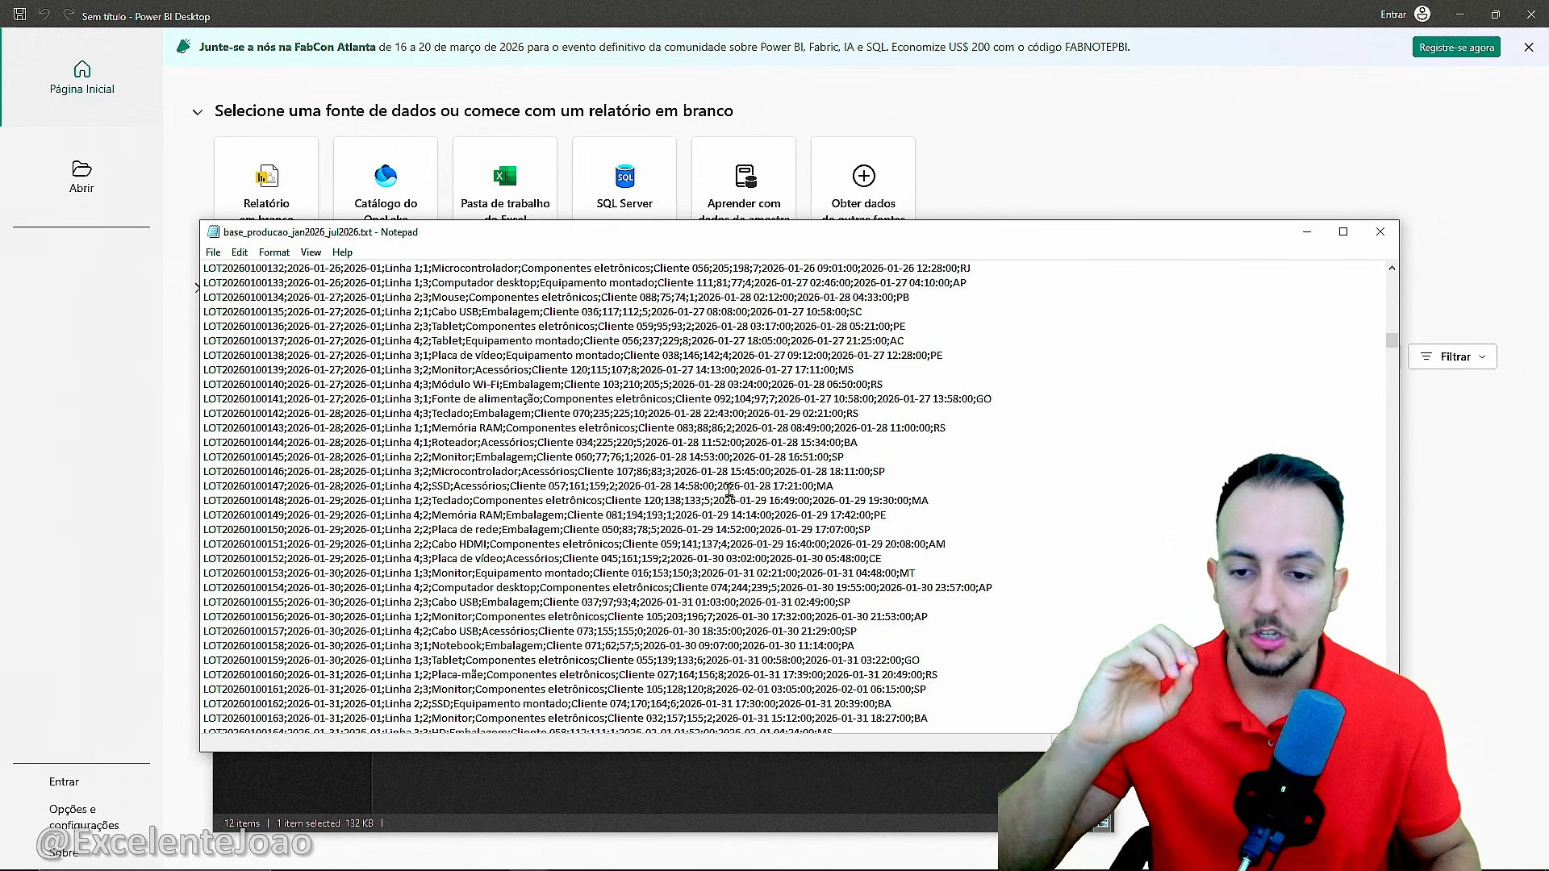
{"action": "scroll", "coordinate": [729, 489], "scroll_direction": "down", "scroll_amount": 18}
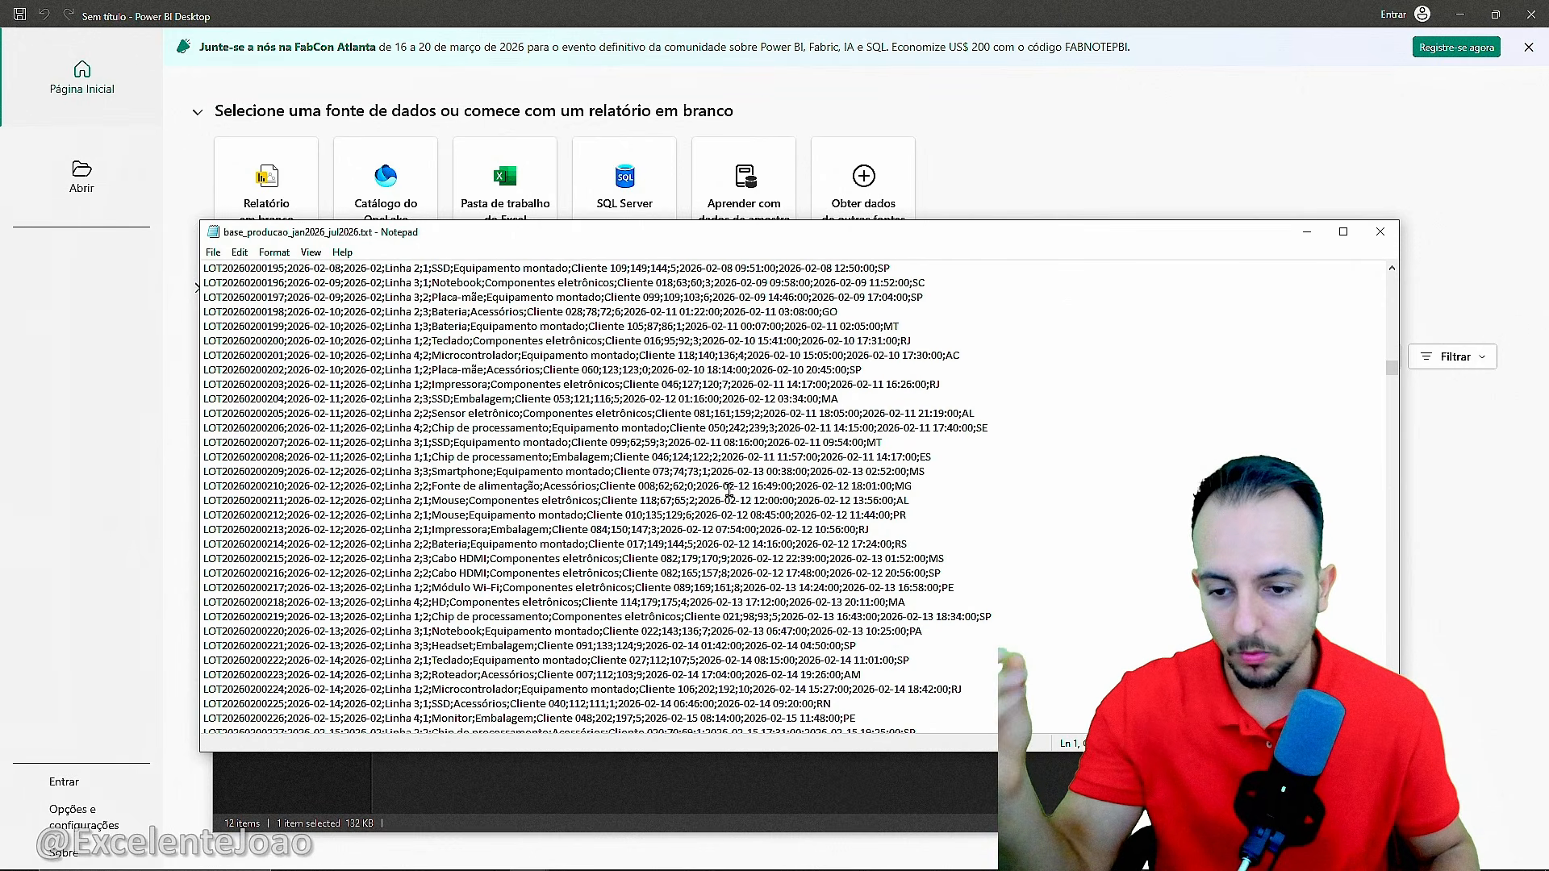
{"action": "scroll", "coordinate": [729, 490], "scroll_direction": "up", "scroll_amount": 20}
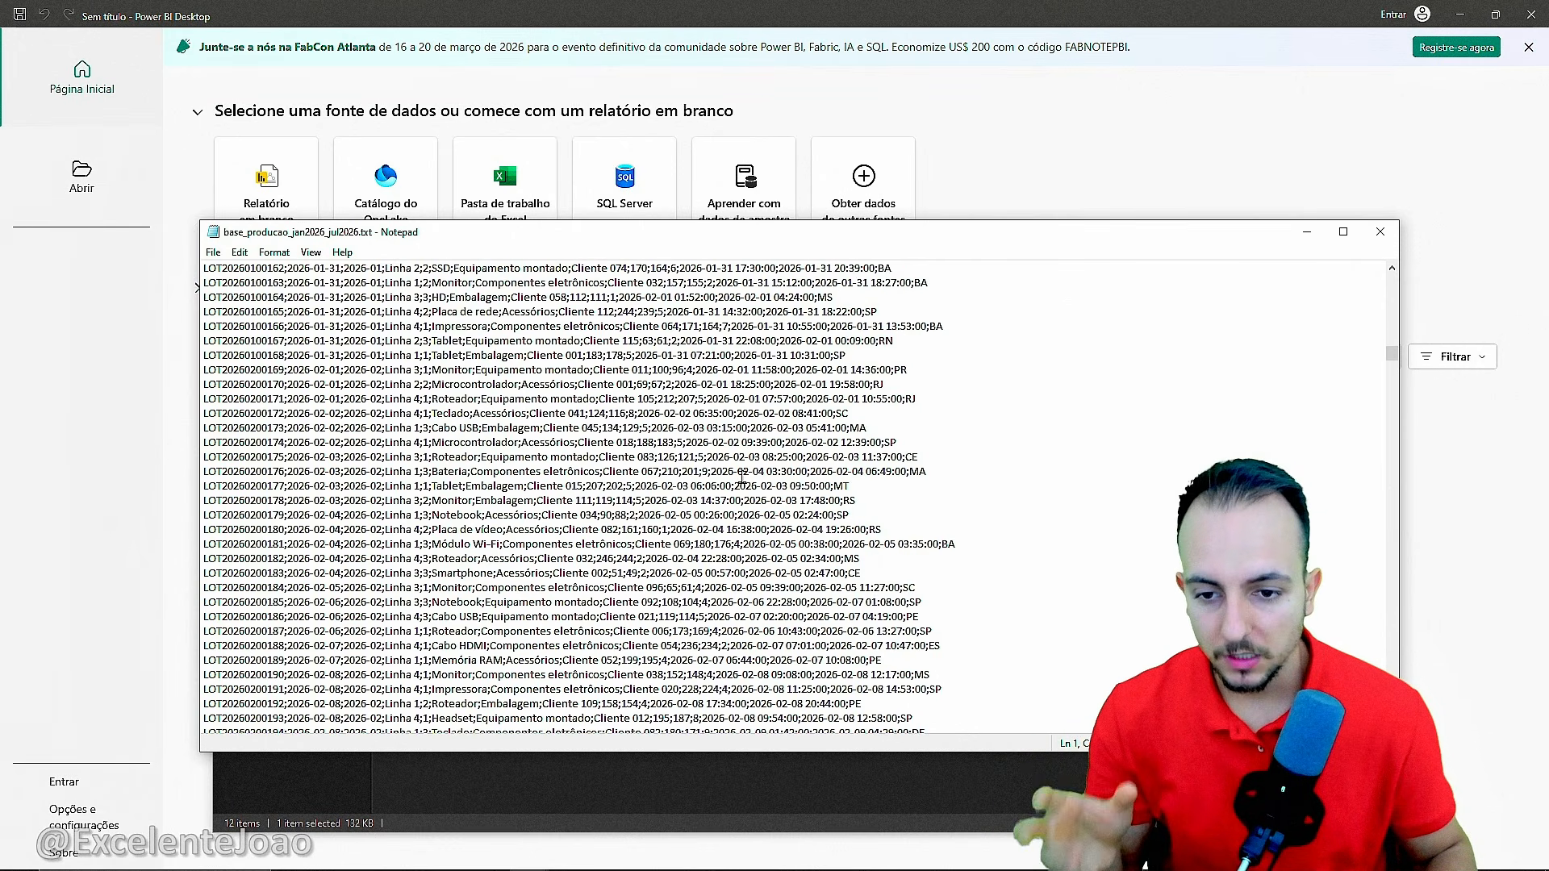
{"action": "scroll", "coordinate": [741, 478], "scroll_direction": "up", "scroll_amount": 20}
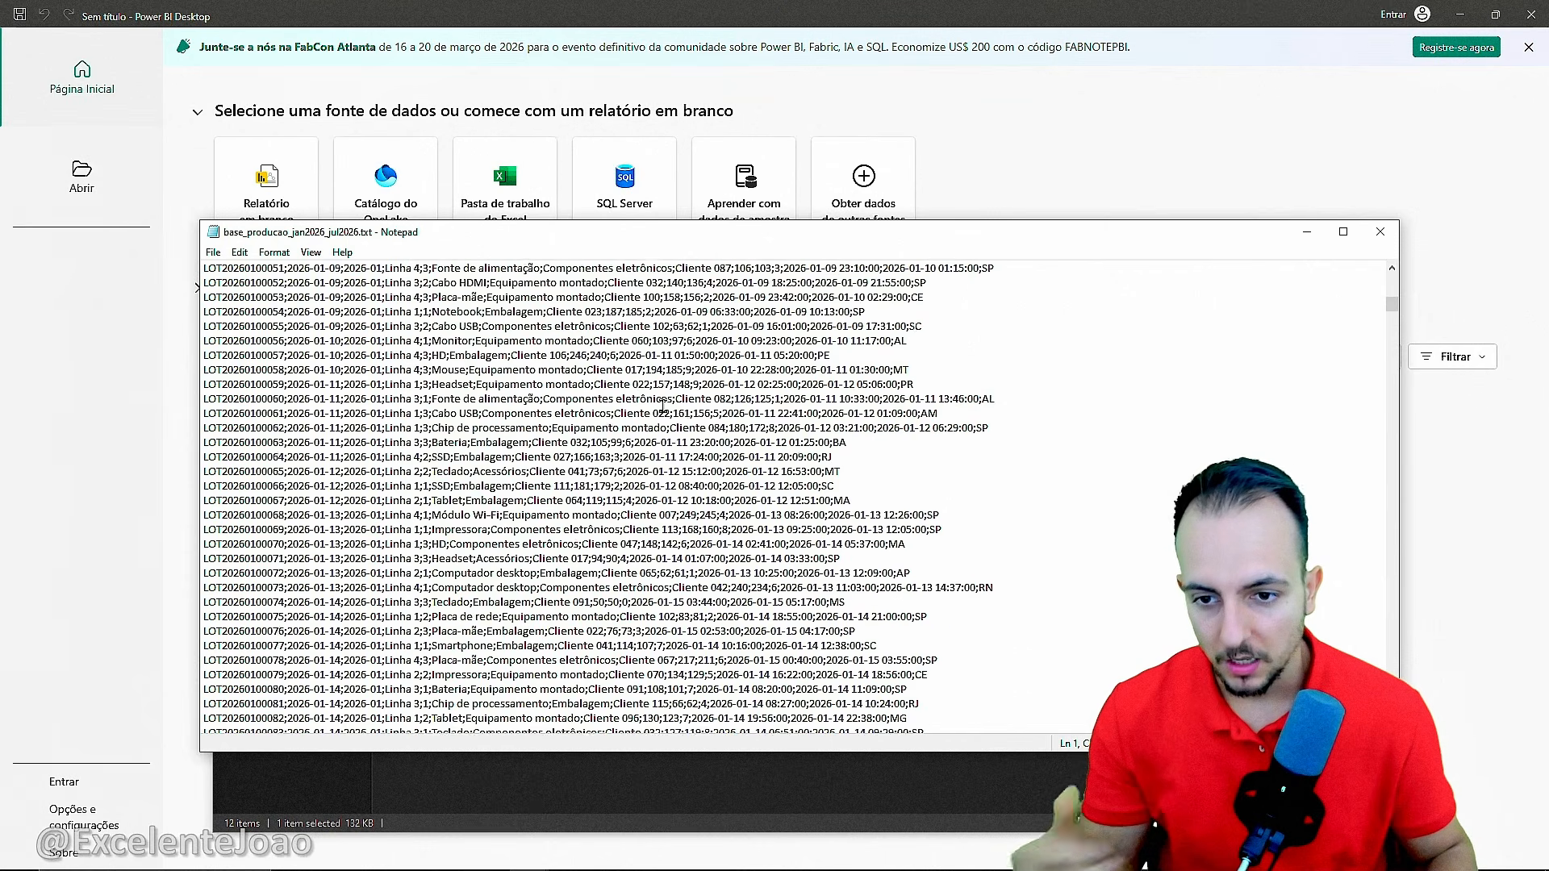
{"action": "scroll", "coordinate": [376, 286], "scroll_direction": "up", "scroll_amount": 9}
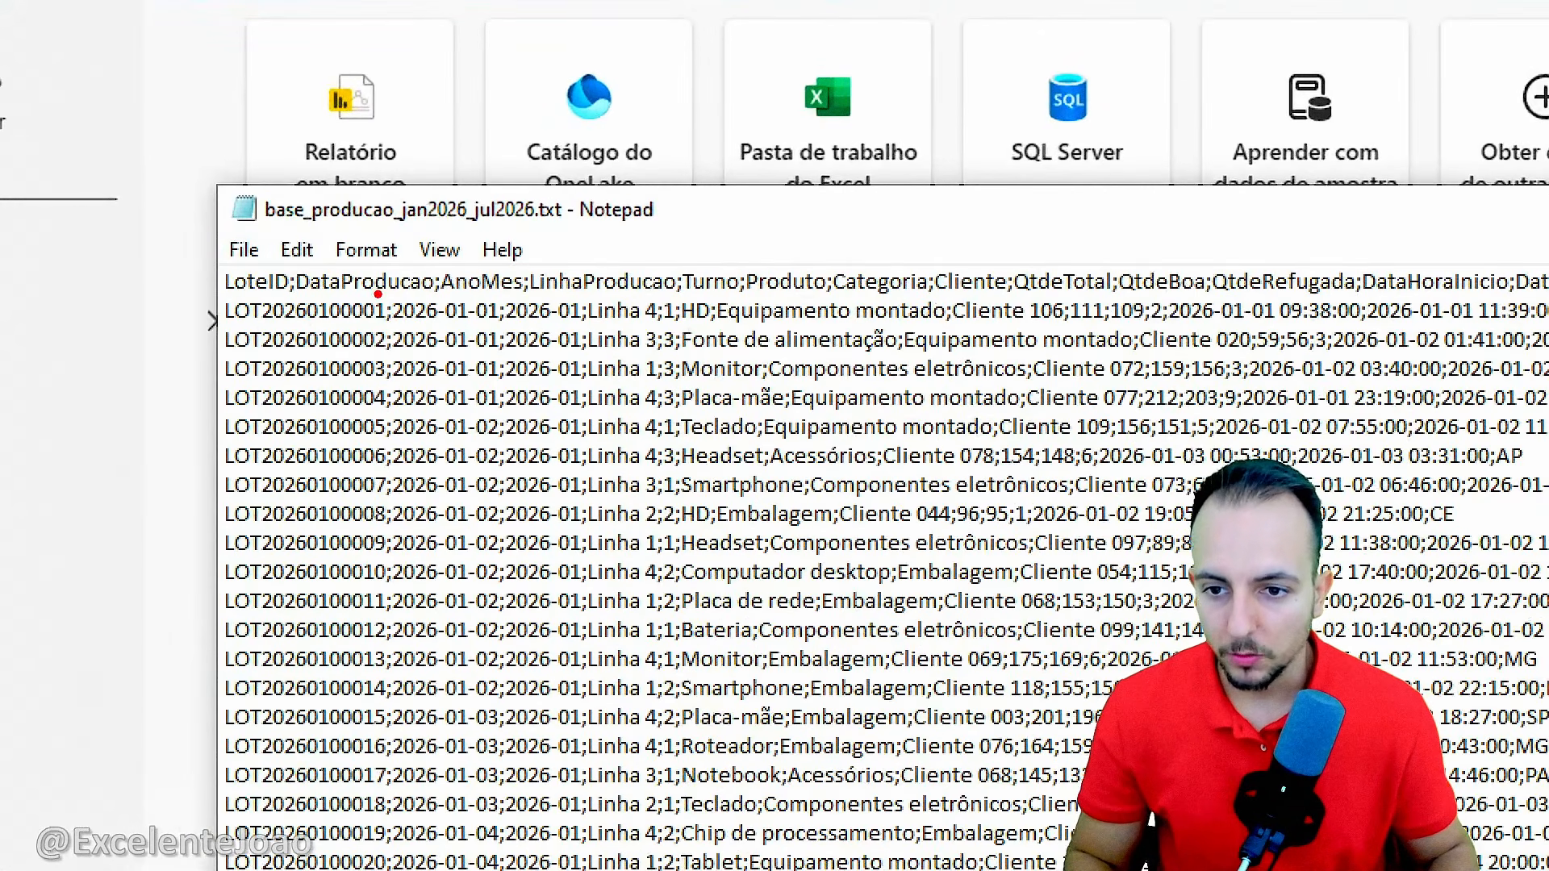
Mark the text file's header fields from LoteID through Cliente with red arrows, and clear the marks
{"action": "left_click_drag", "start_coordinate": [378, 295], "coordinate": [404, 345]}
{"action": "key", "text": "e"}
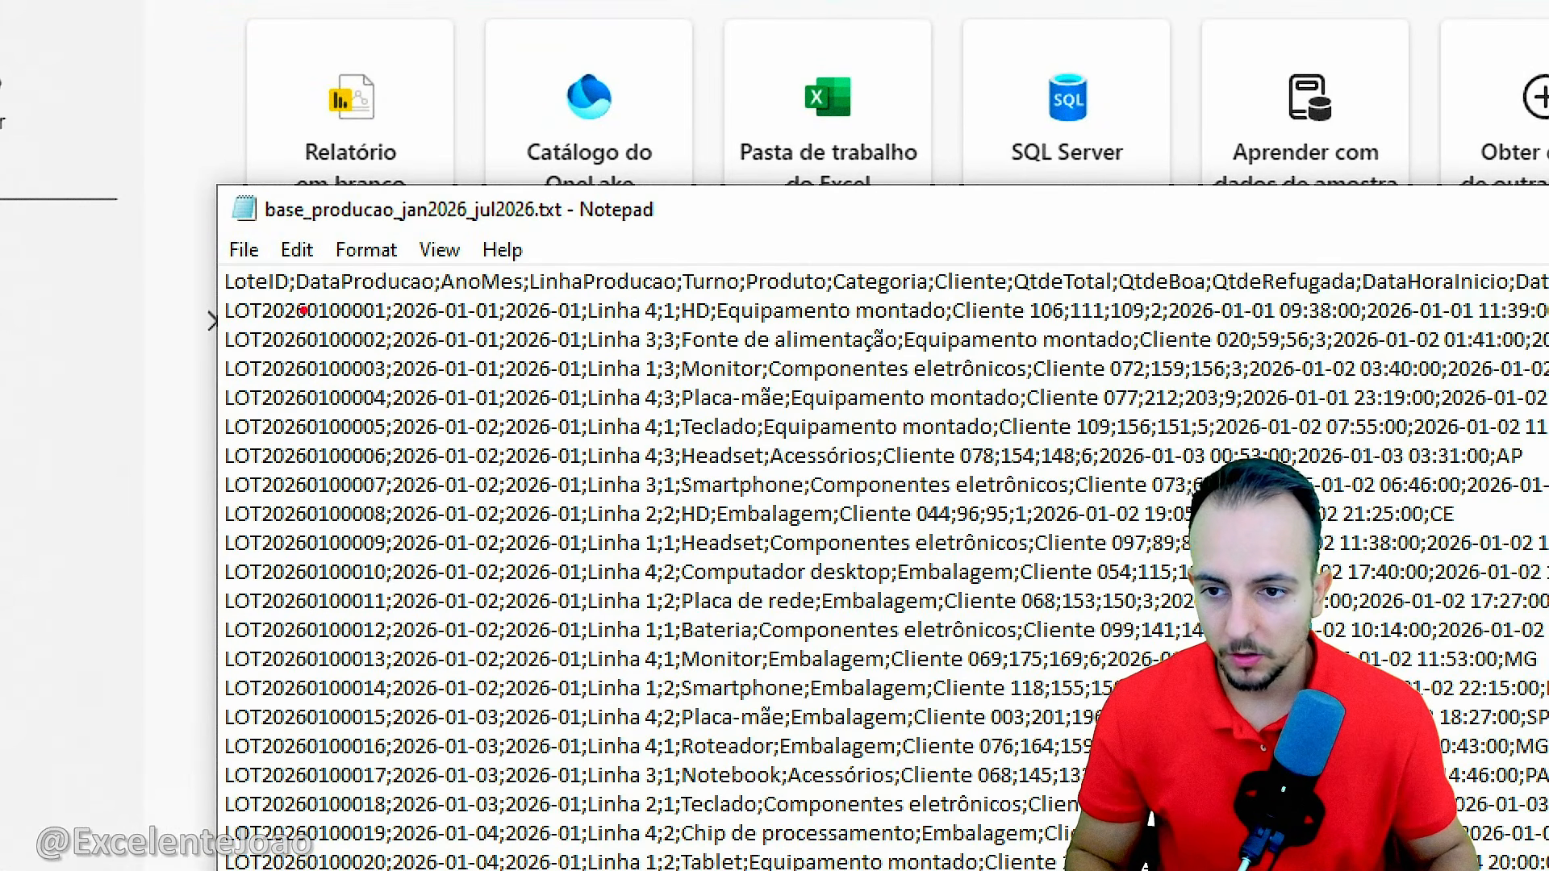
{"action": "left_click_drag", "start_coordinate": [266, 295], "coordinate": [261, 336]}
{"action": "left_click_drag", "start_coordinate": [335, 303], "coordinate": [346, 355]}
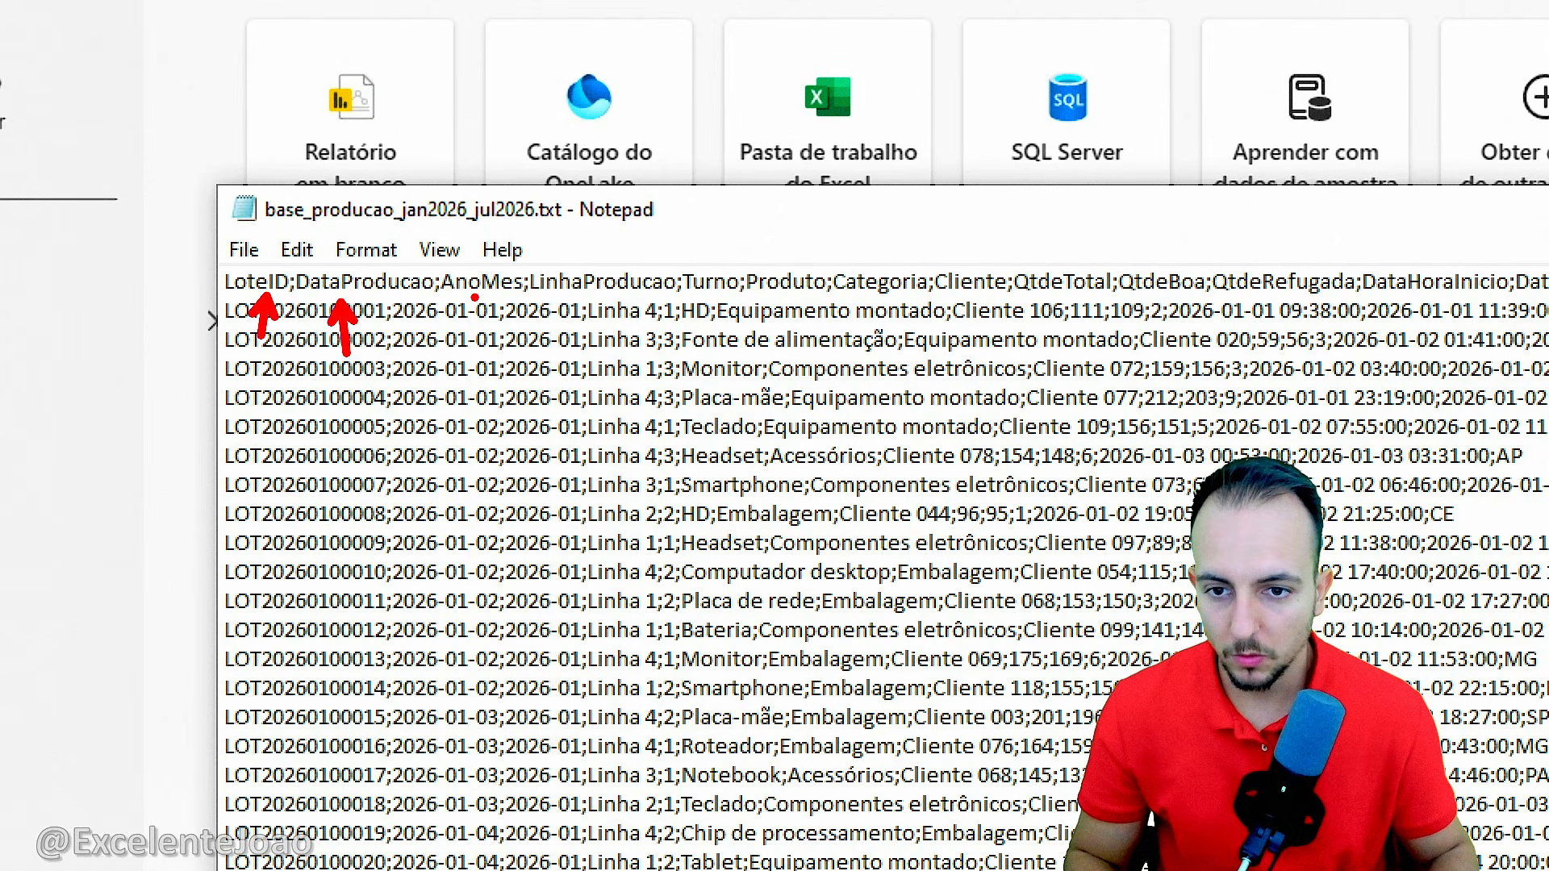
{"action": "left_click_drag", "start_coordinate": [475, 298], "coordinate": [477, 359]}
{"action": "left_click_drag", "start_coordinate": [596, 301], "coordinate": [593, 365]}
{"action": "left_click_drag", "start_coordinate": [710, 305], "coordinate": [711, 357]}
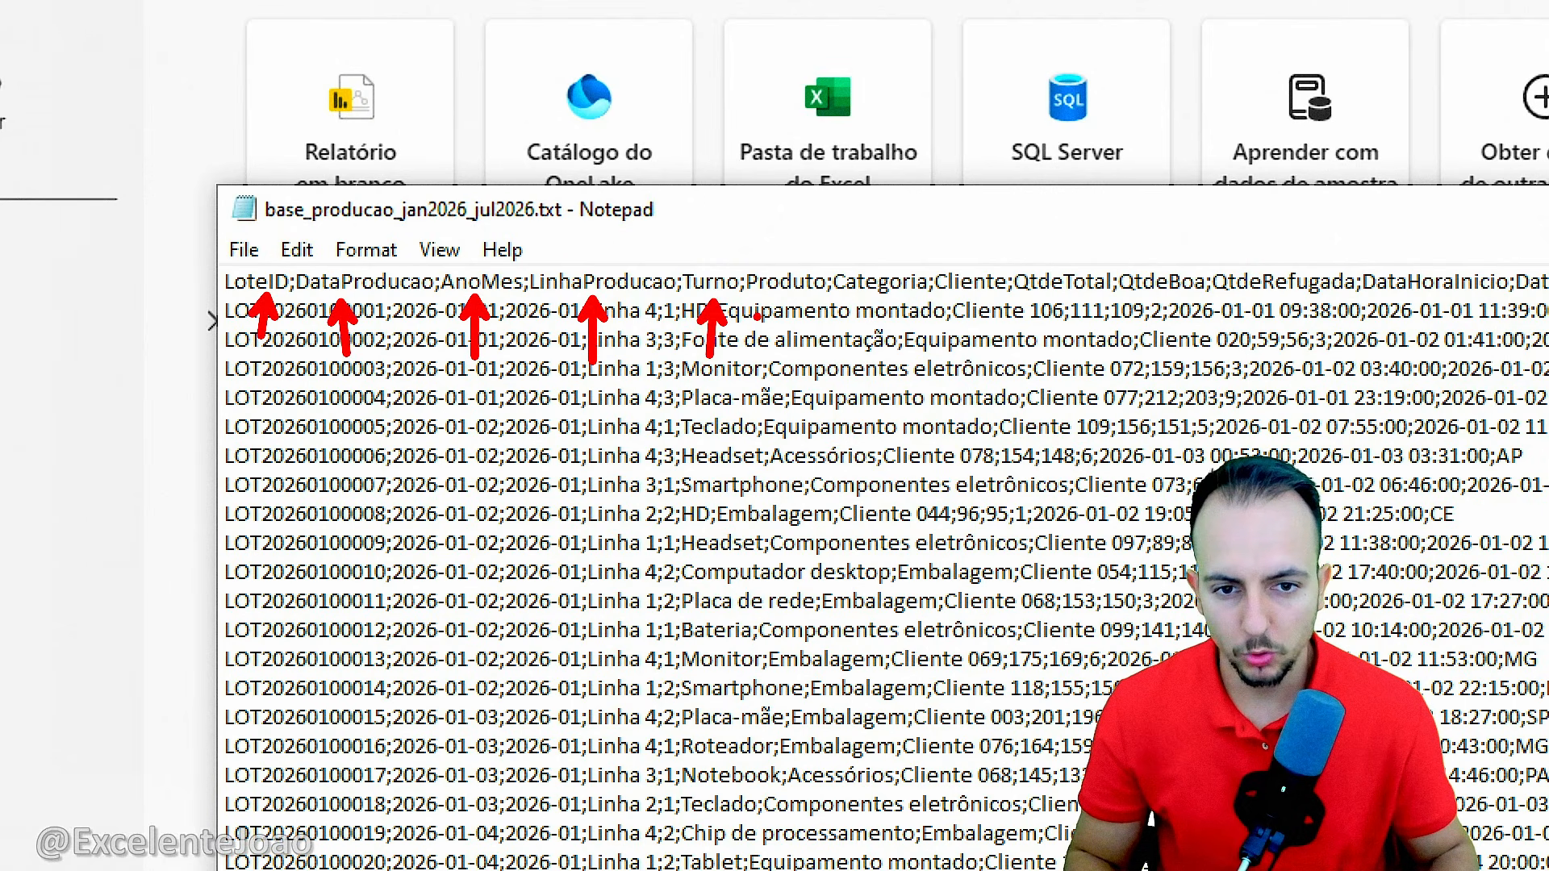
{"action": "left_click_drag", "start_coordinate": [798, 289], "coordinate": [796, 392]}
{"action": "left_click_drag", "start_coordinate": [888, 311], "coordinate": [894, 397]}
{"action": "left_click_drag", "start_coordinate": [974, 299], "coordinate": [991, 409]}
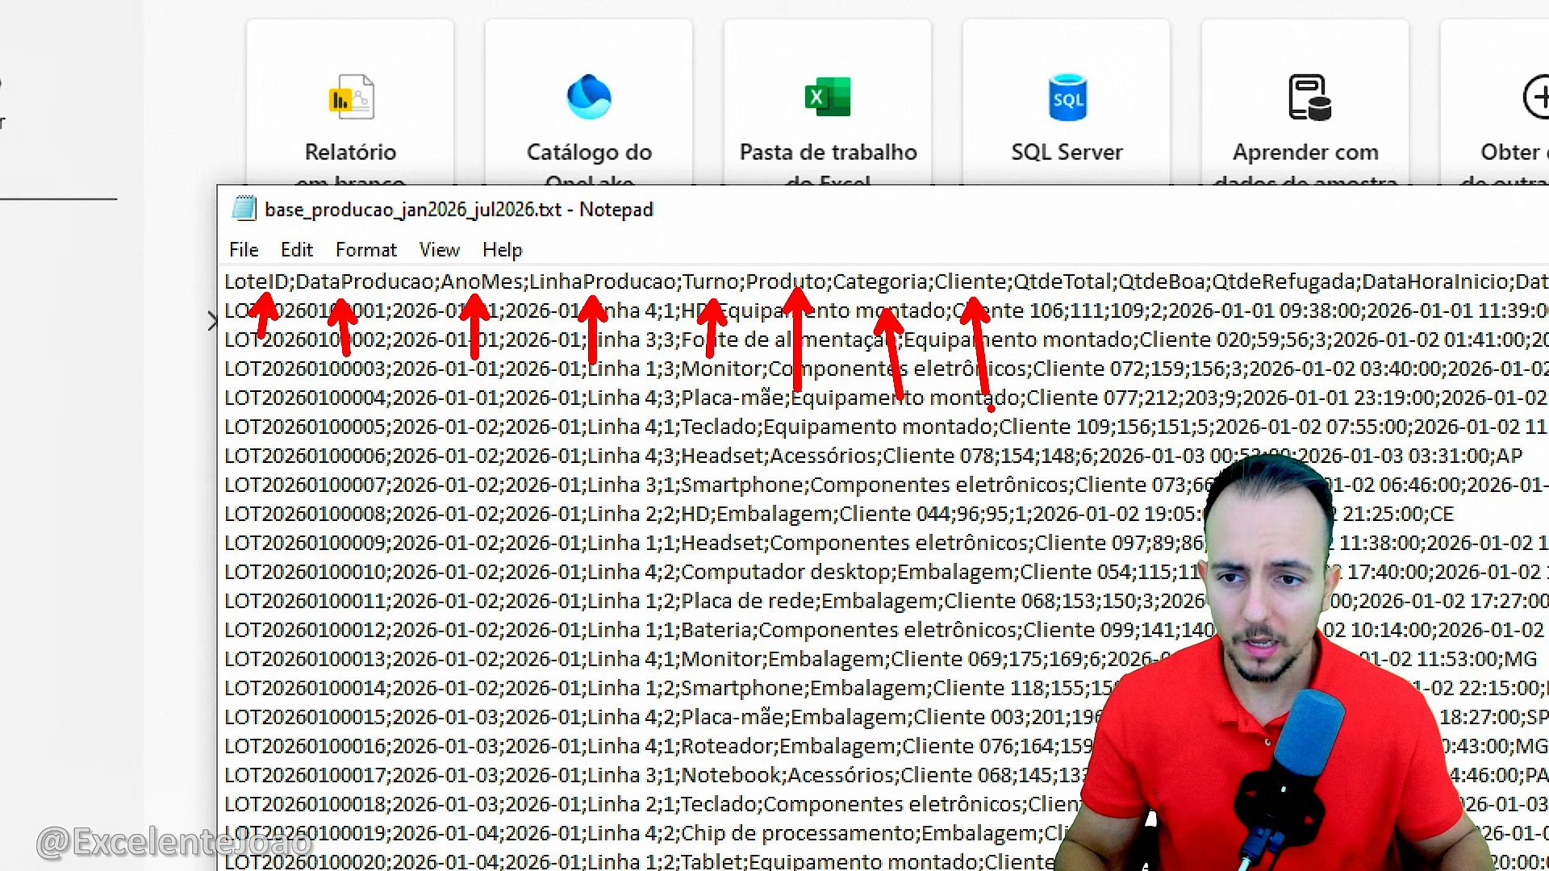
{"action": "key", "text": "Escape"}
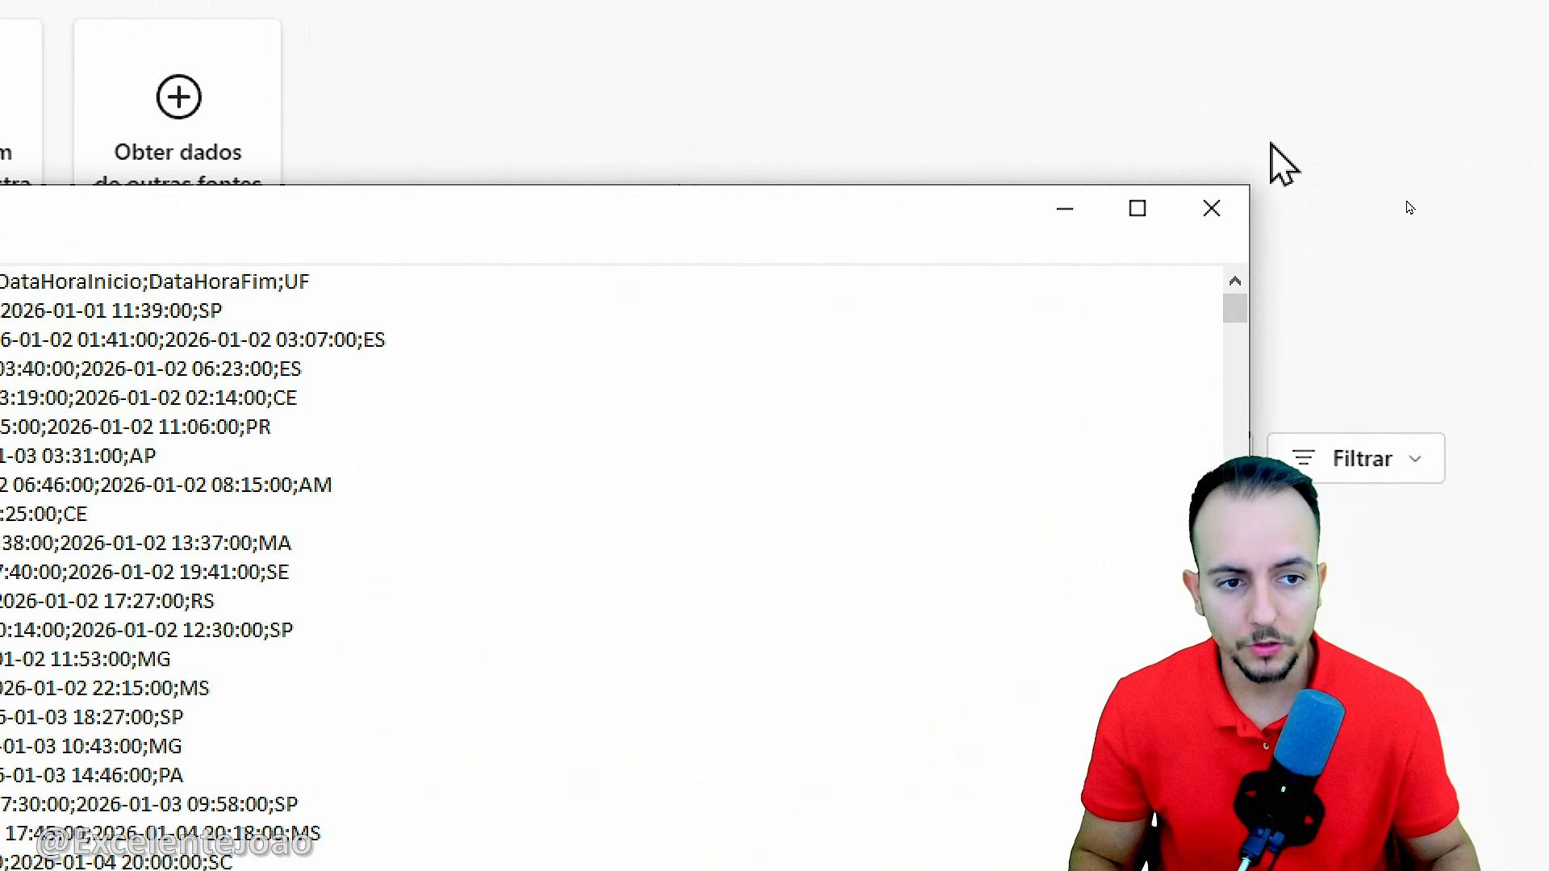
Close the text file, put the Documents window away and start a blank Power BI report
{"action": "key", "text": "ctrl+4"}
{"action": "left_click", "coordinate": [1382, 234]}
{"action": "left_click", "coordinate": [1037, 242]}
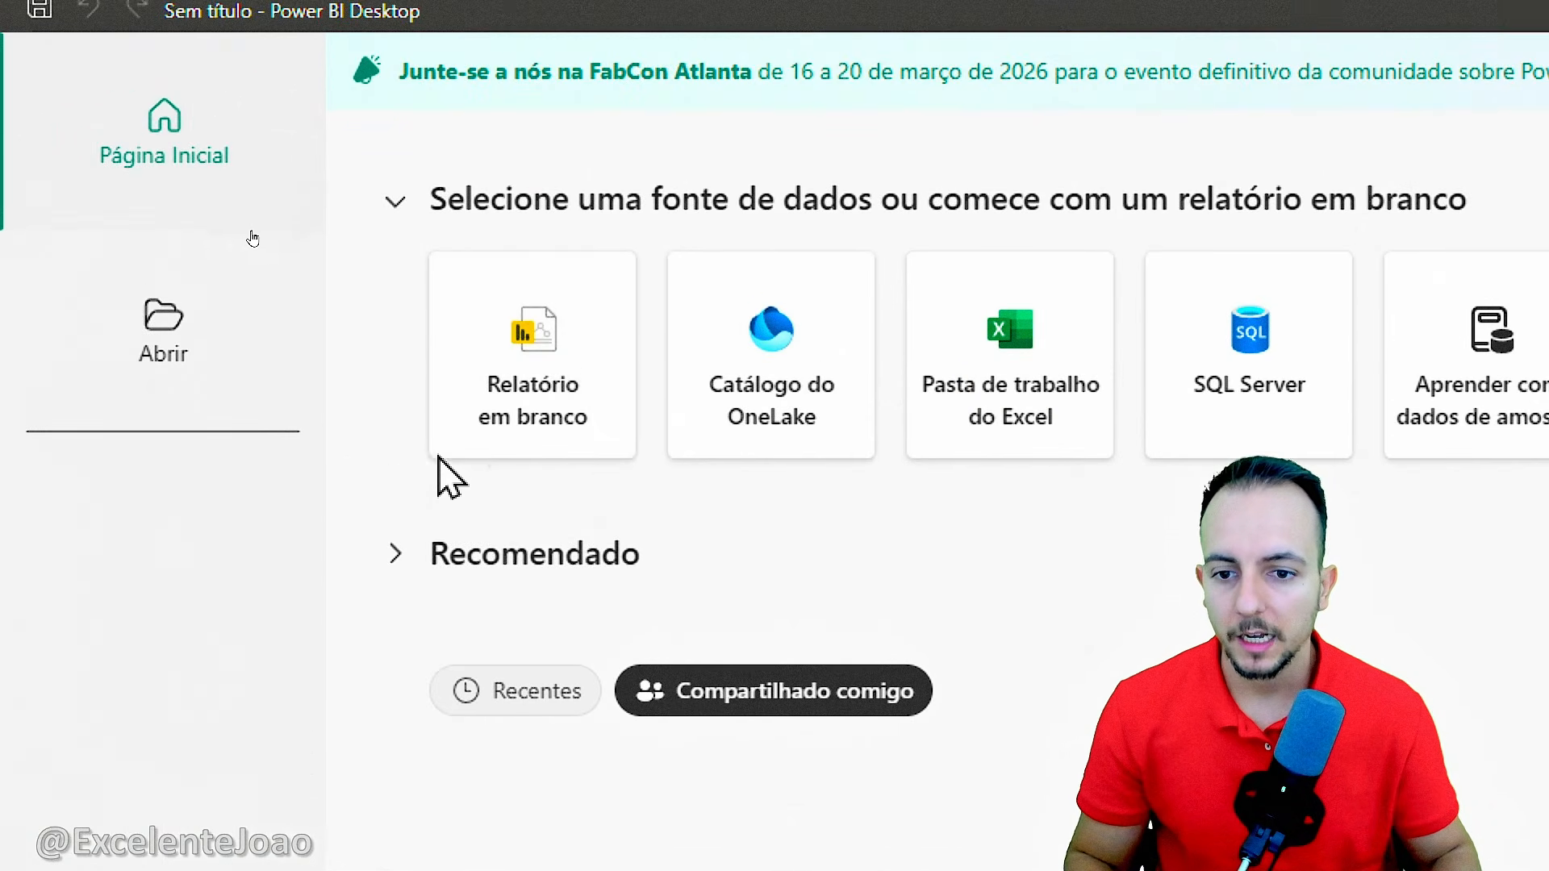
{"action": "left_click", "coordinate": [557, 436]}
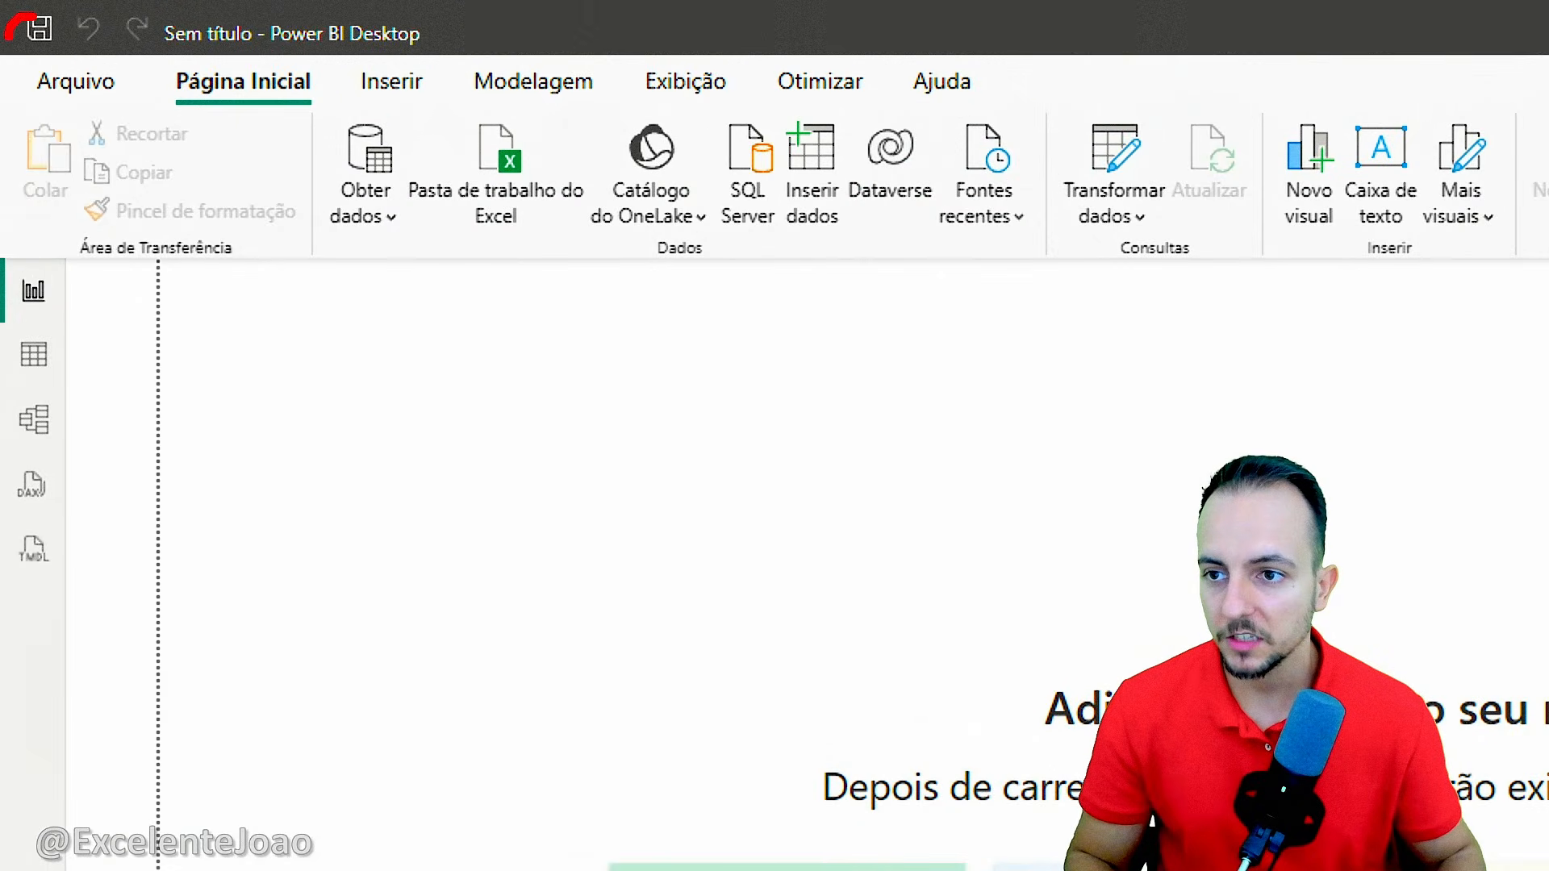
Save the report as Dashboard Produção in the Documents folder
{"action": "left_click", "coordinate": [39, 29]}
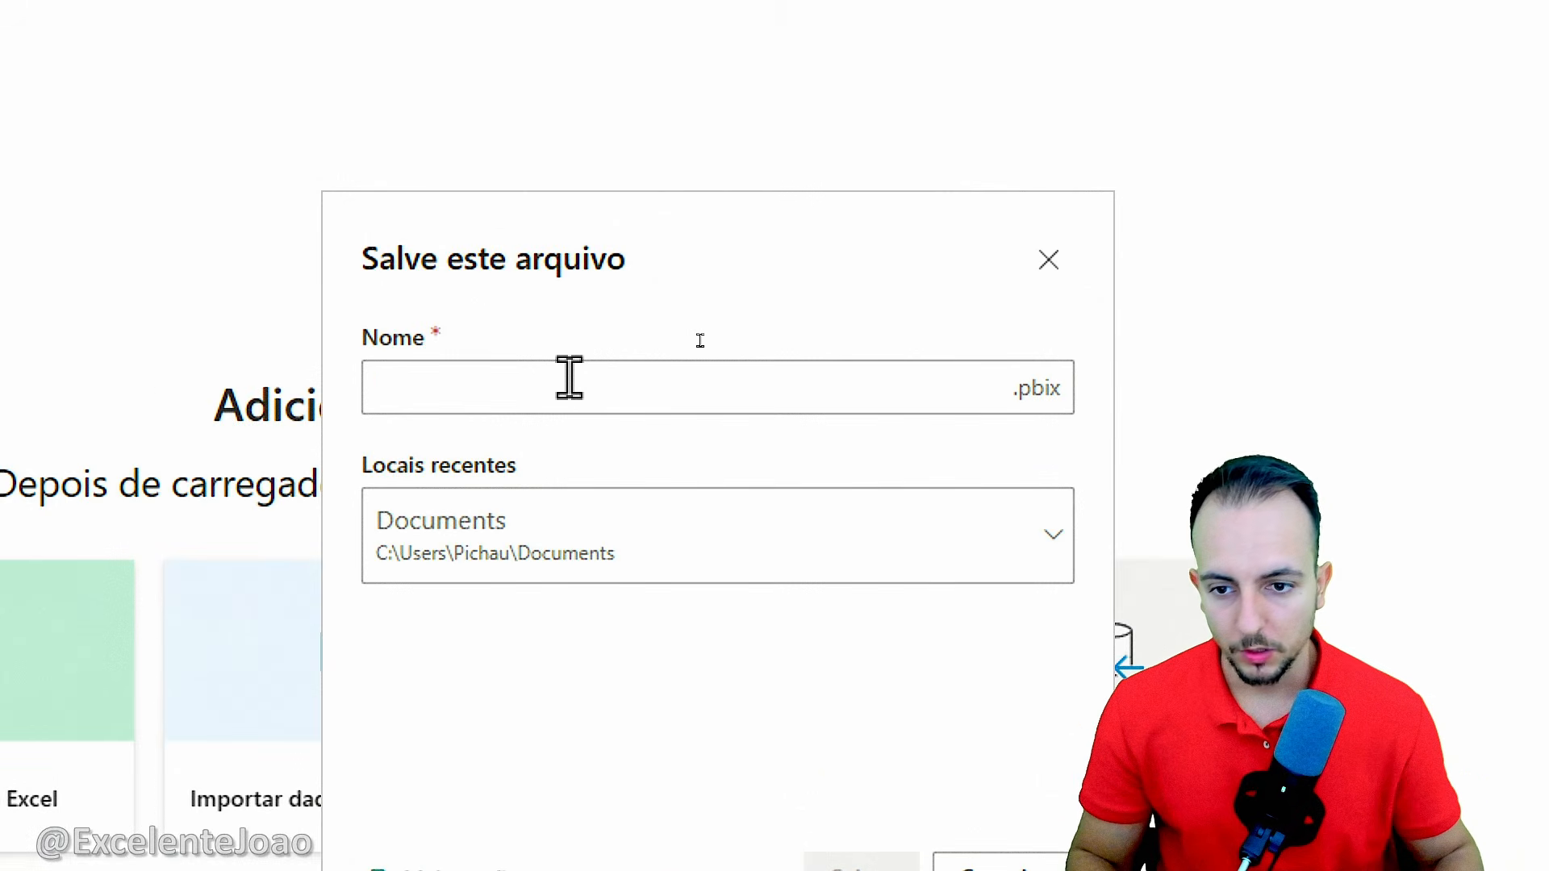
{"action": "type", "text": "D"}
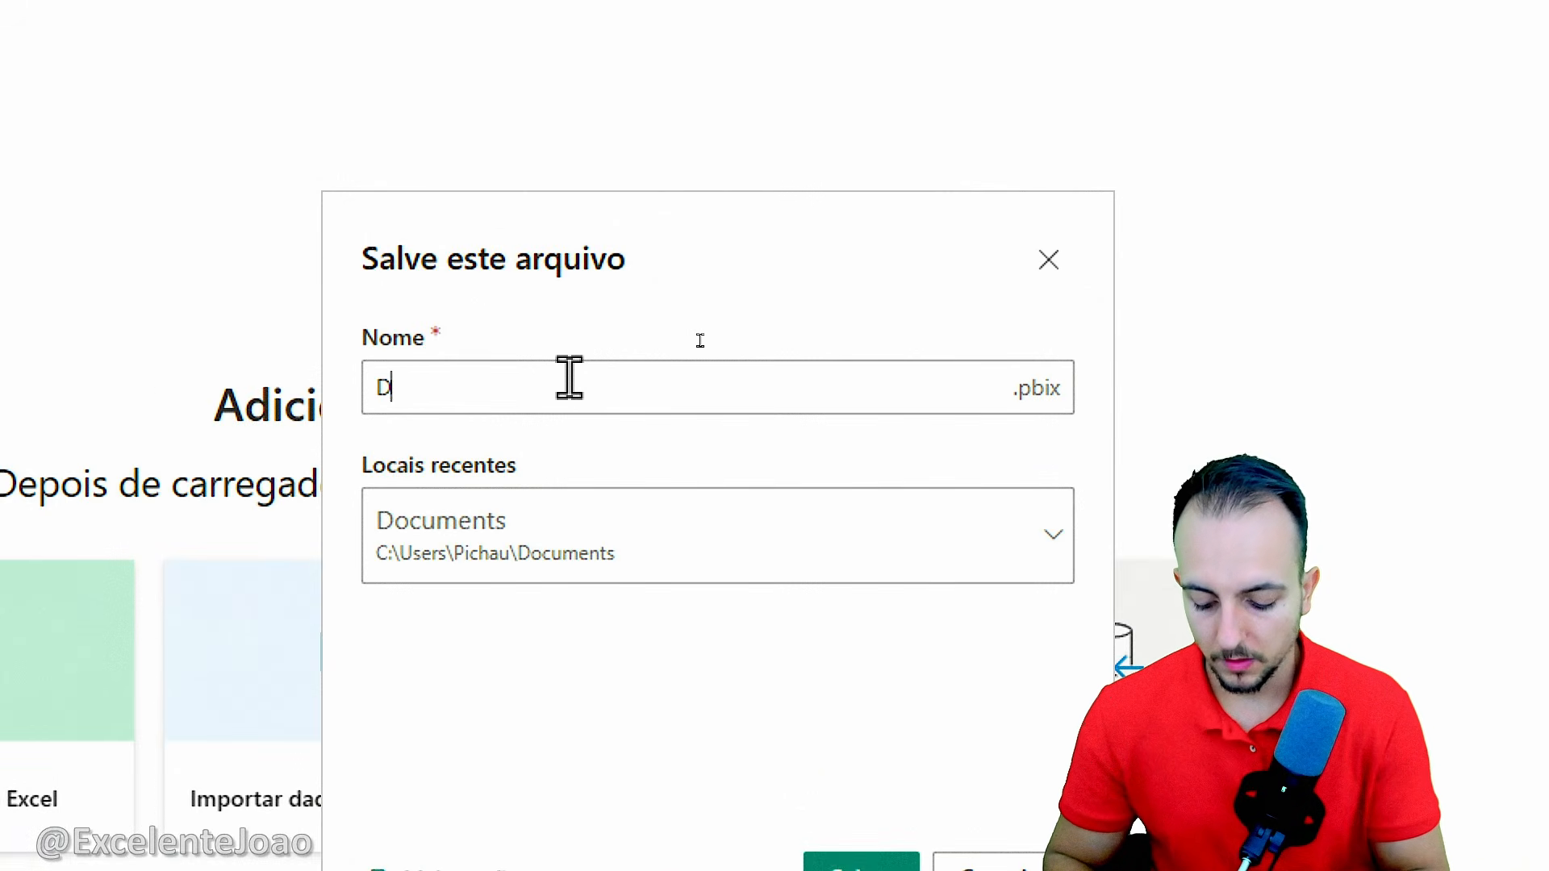
{"action": "type", "text": "ashboard Produ"}
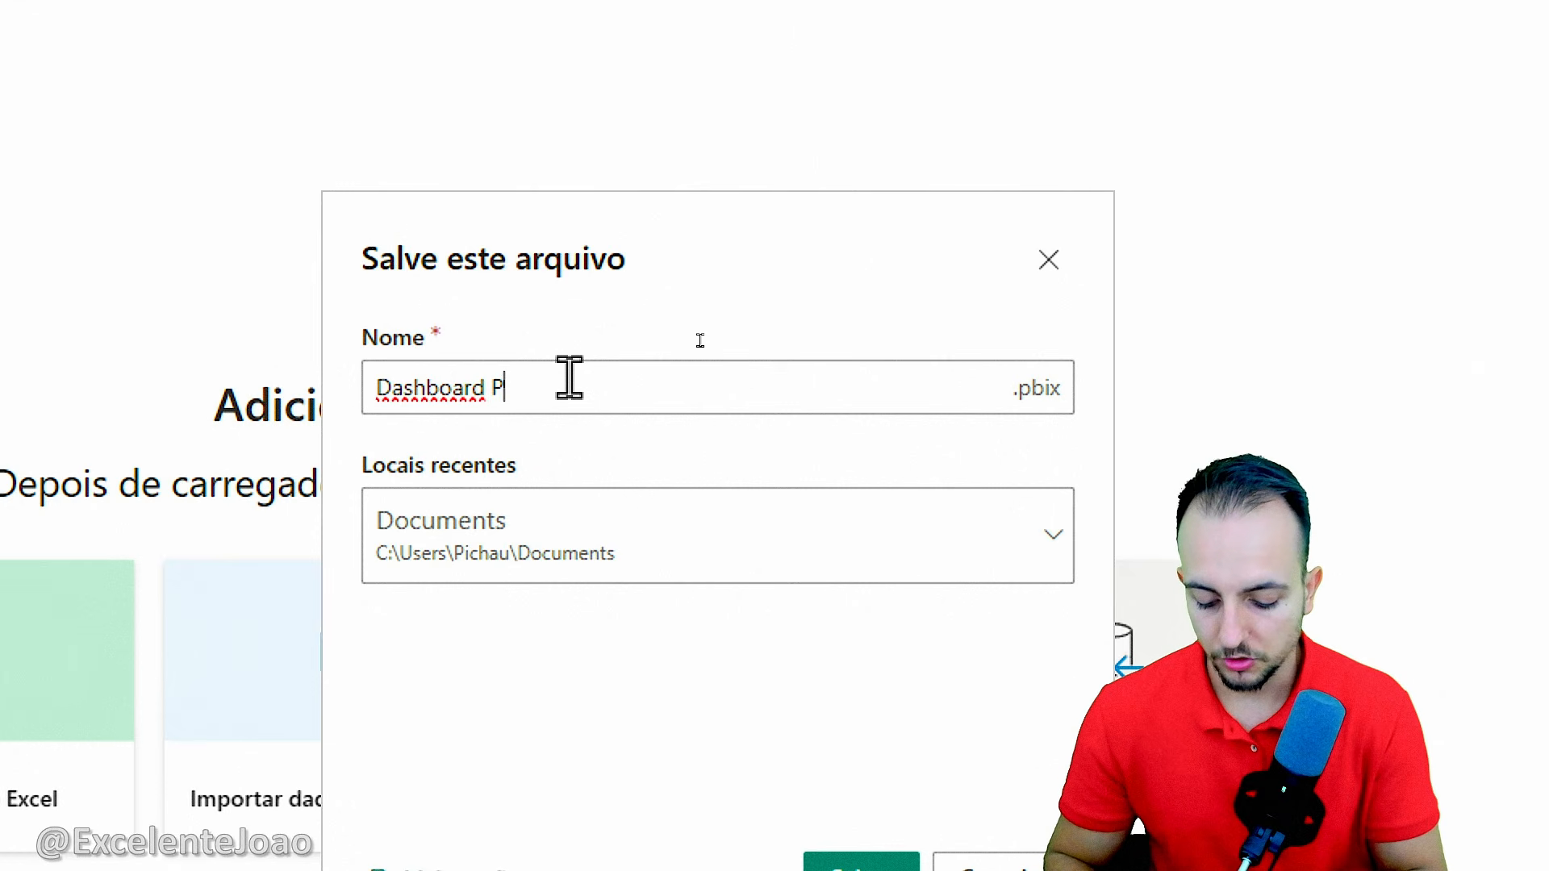
{"action": "type", "text": "ção"}
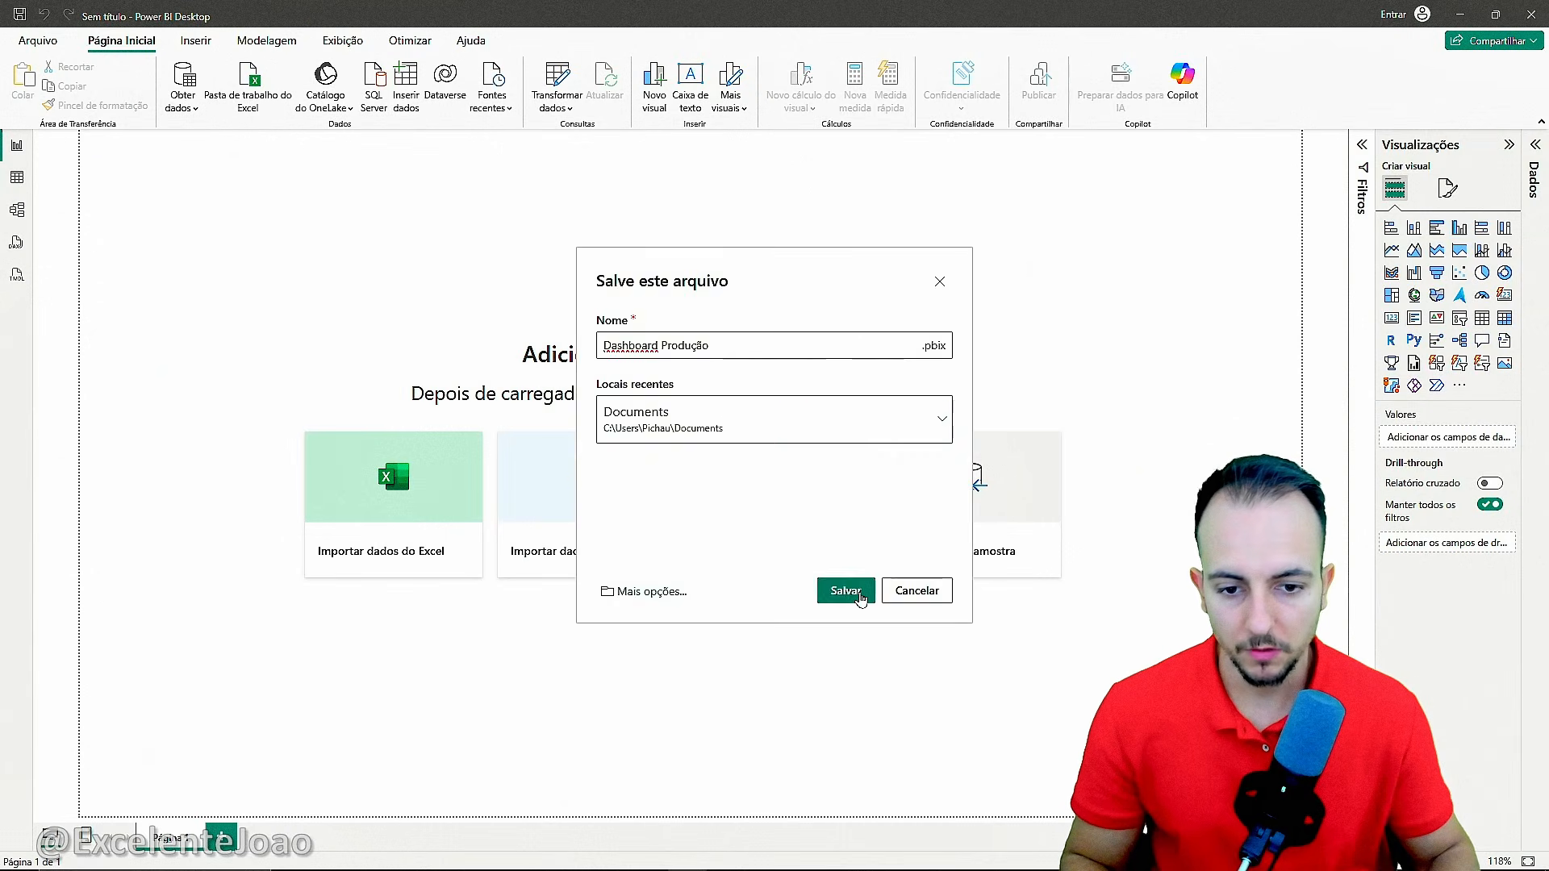
{"action": "left_click", "coordinate": [861, 765]}
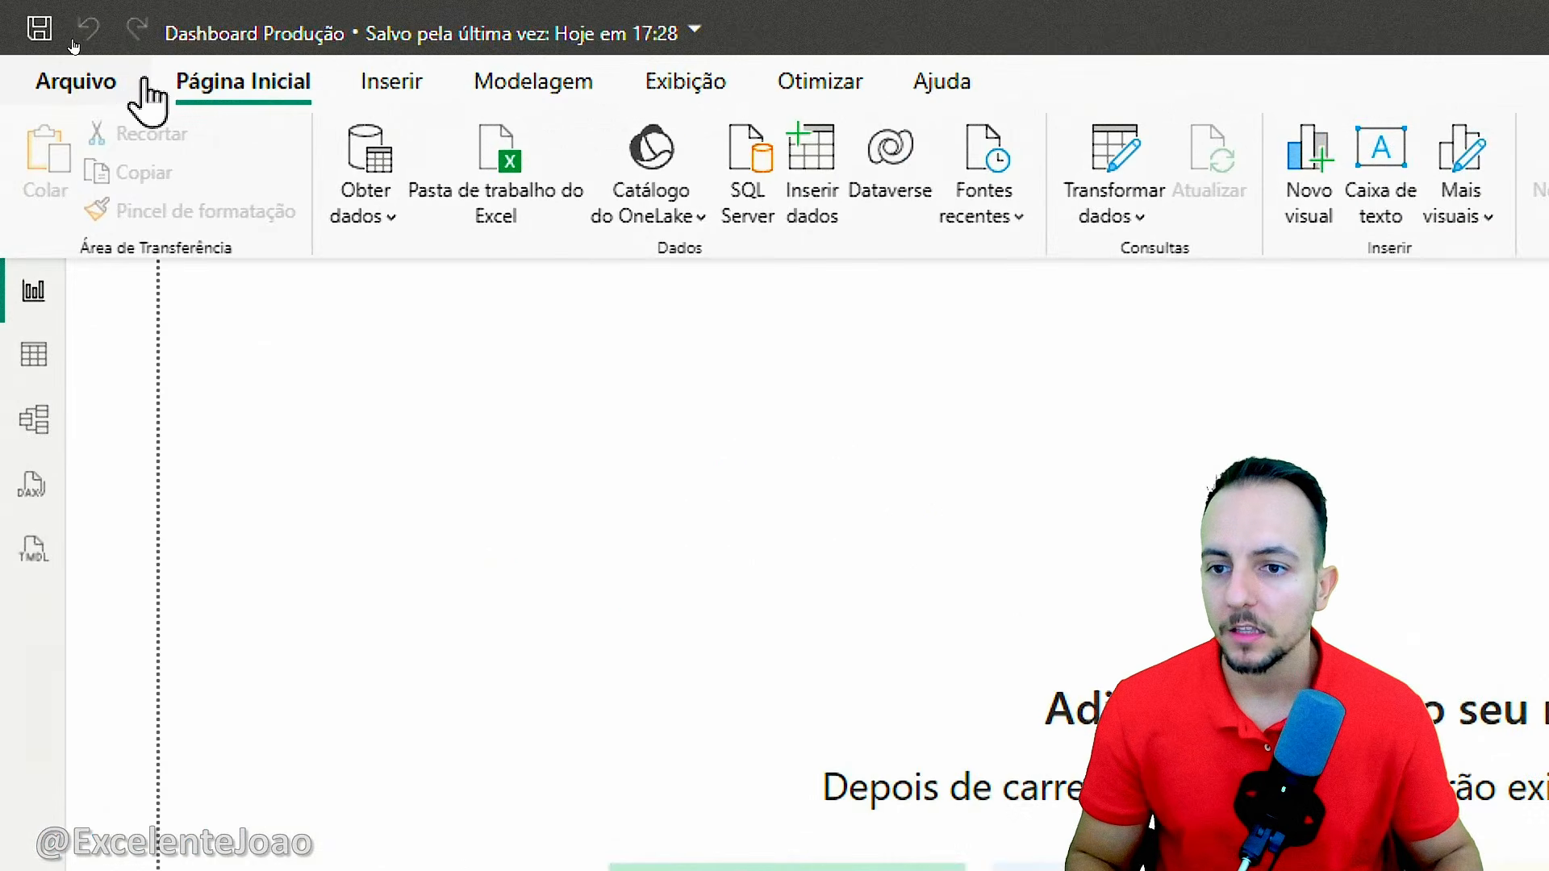
Load base_producao_jan2026_jul2026.txt from Documents into the import preview as a Texto/CSV data source
{"action": "left_click", "coordinate": [390, 240]}
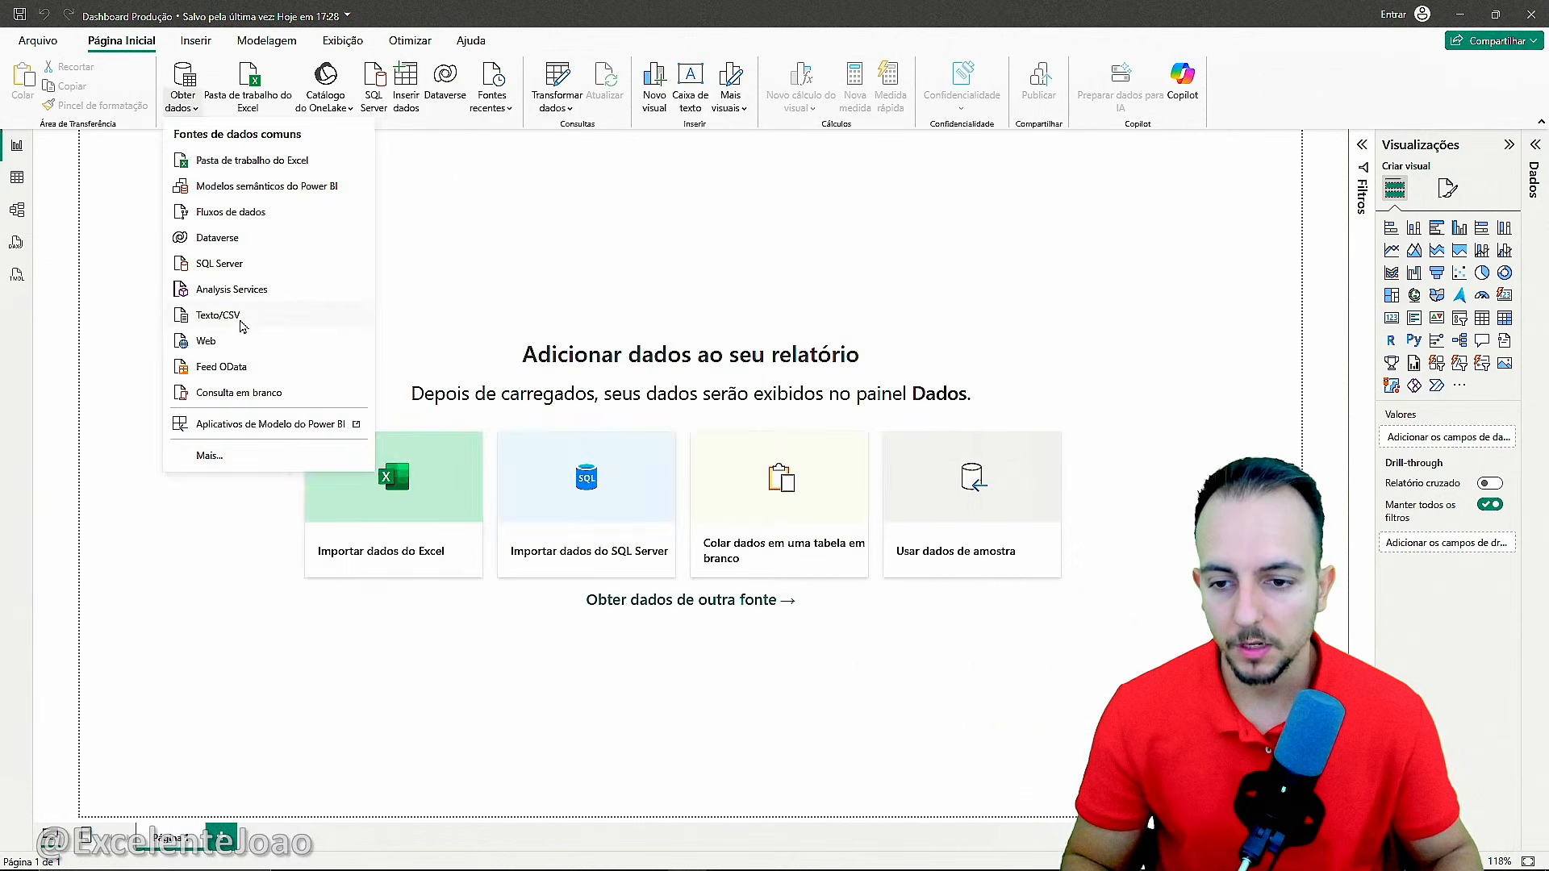
{"action": "left_click", "coordinate": [242, 325]}
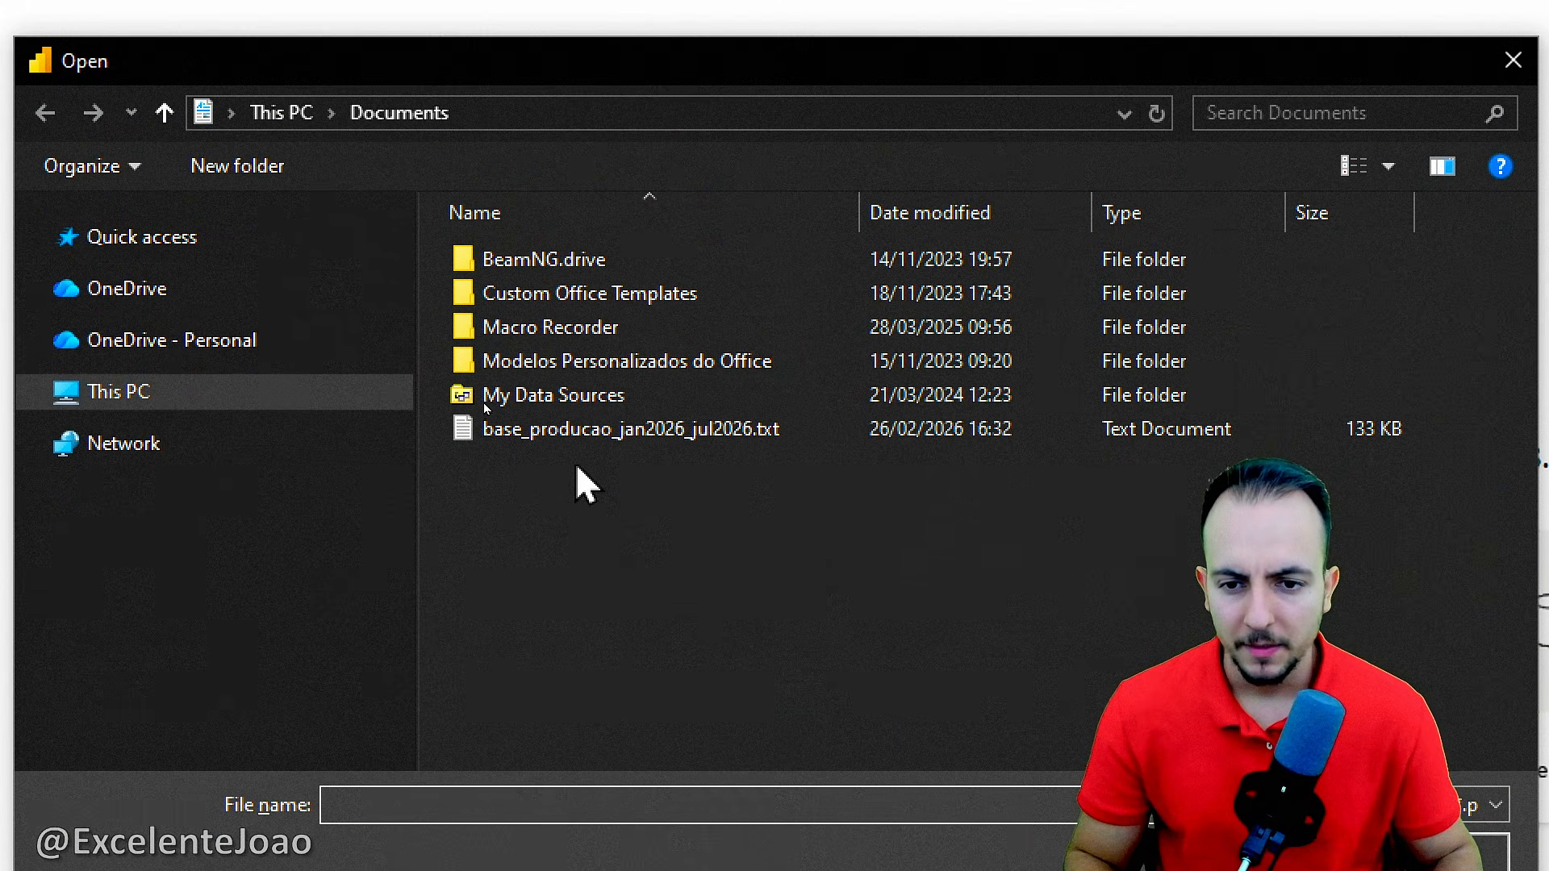
{"action": "left_click", "coordinate": [585, 323]}
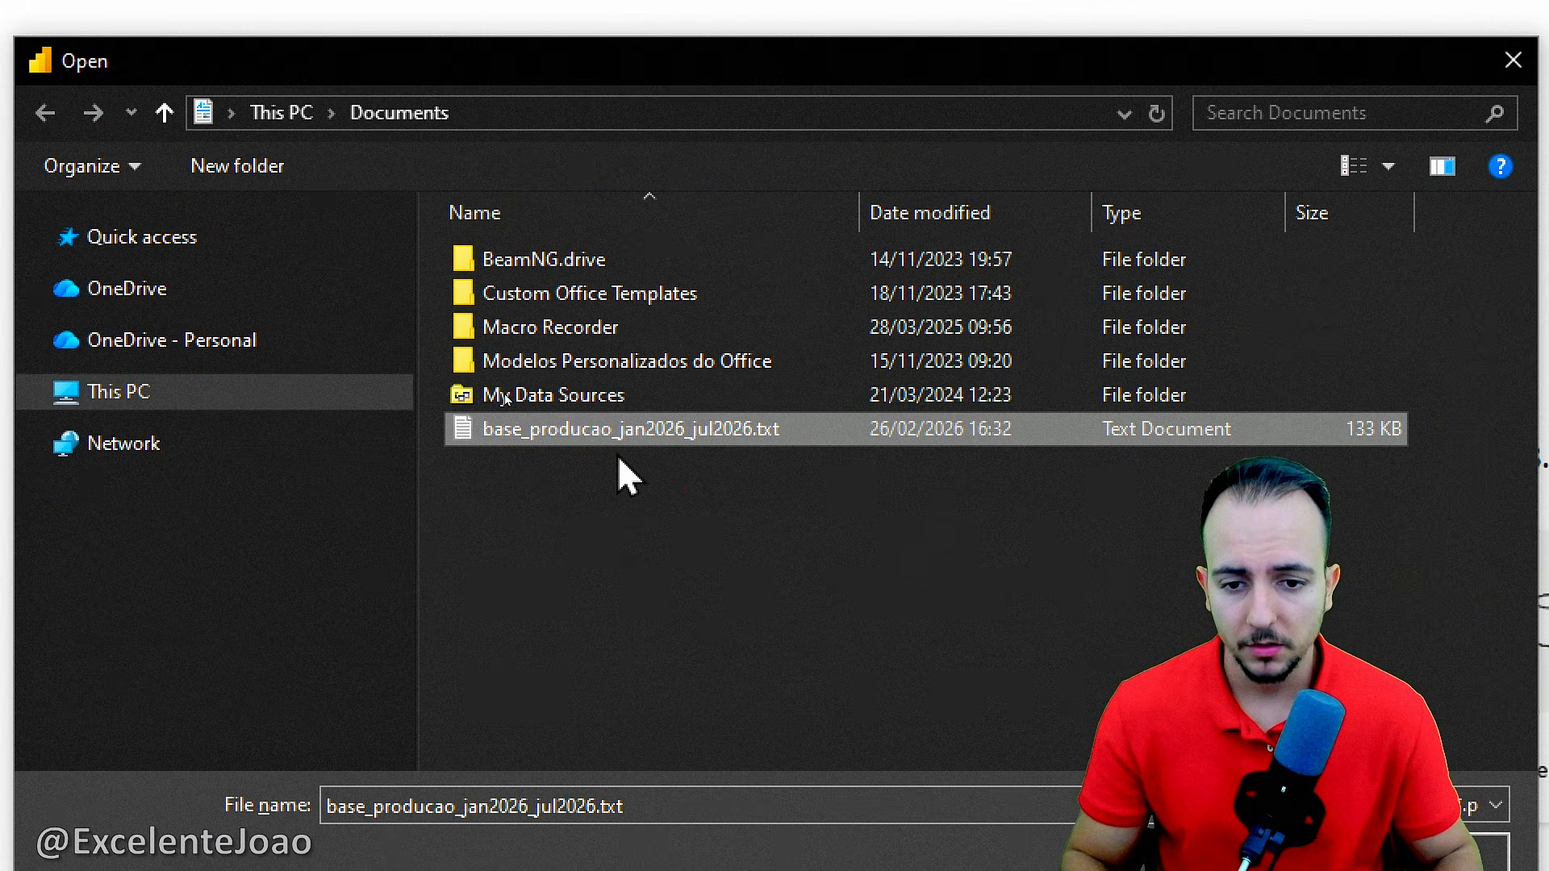
{"action": "left_click", "coordinate": [621, 437]}
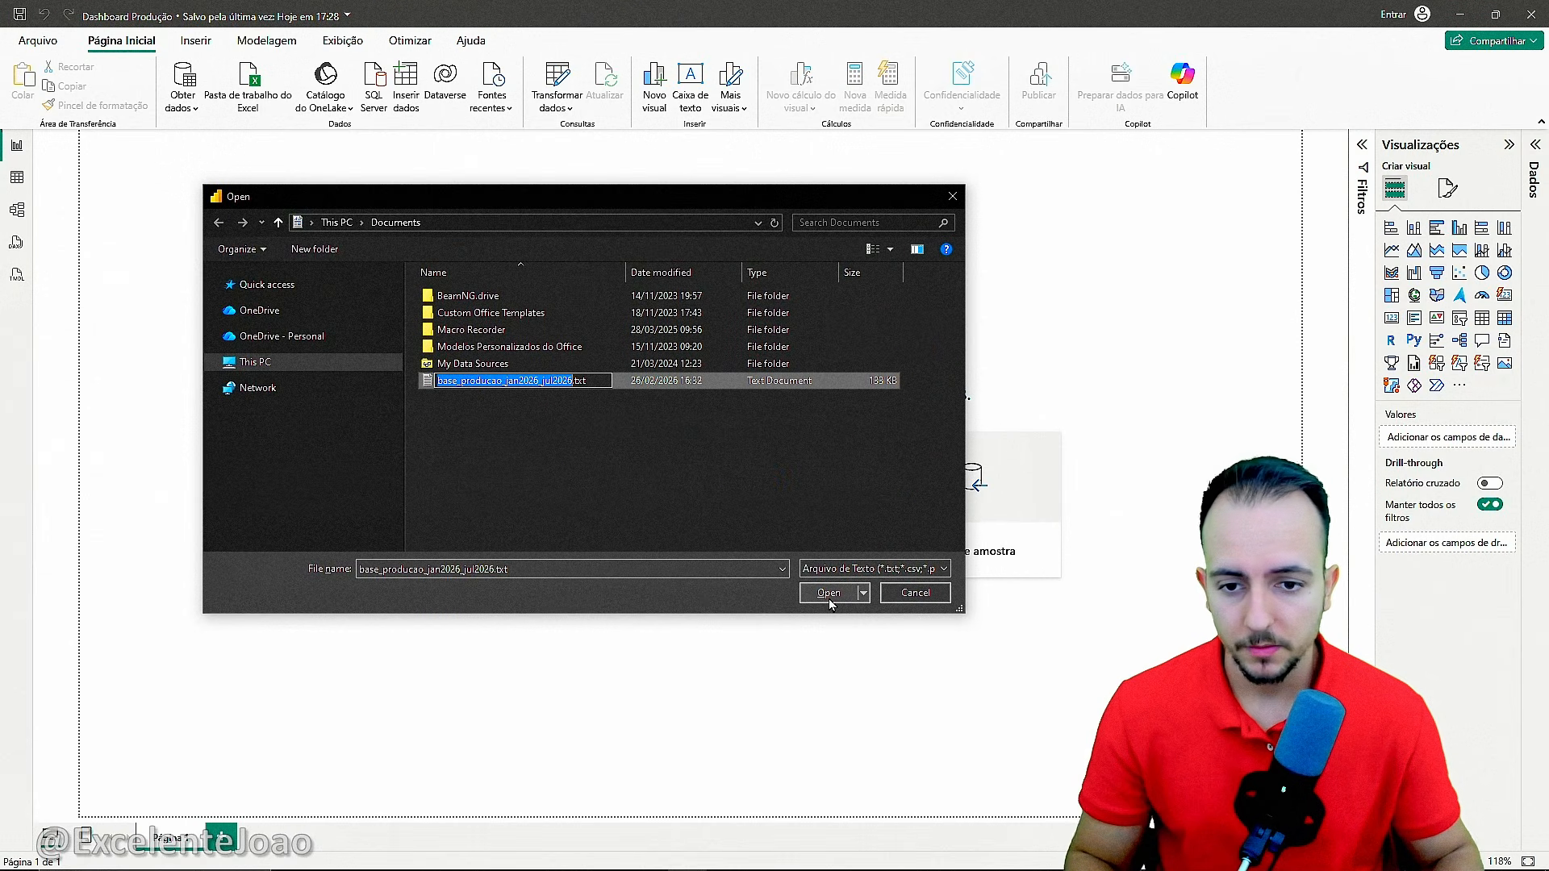
{"action": "left_click", "coordinate": [830, 600]}
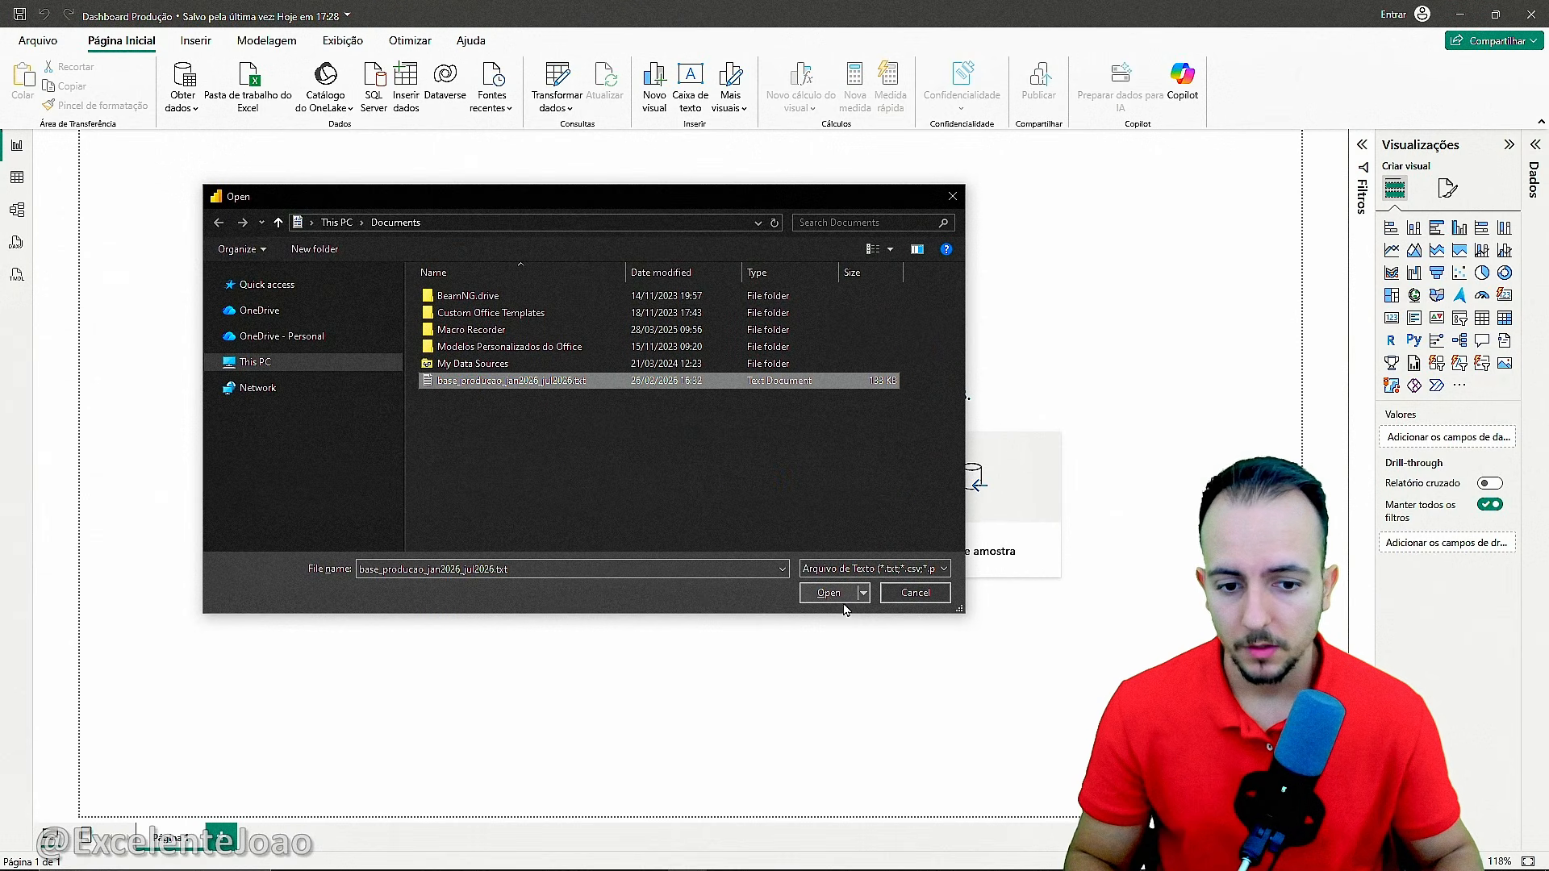
{"action": "left_click", "coordinate": [831, 592]}
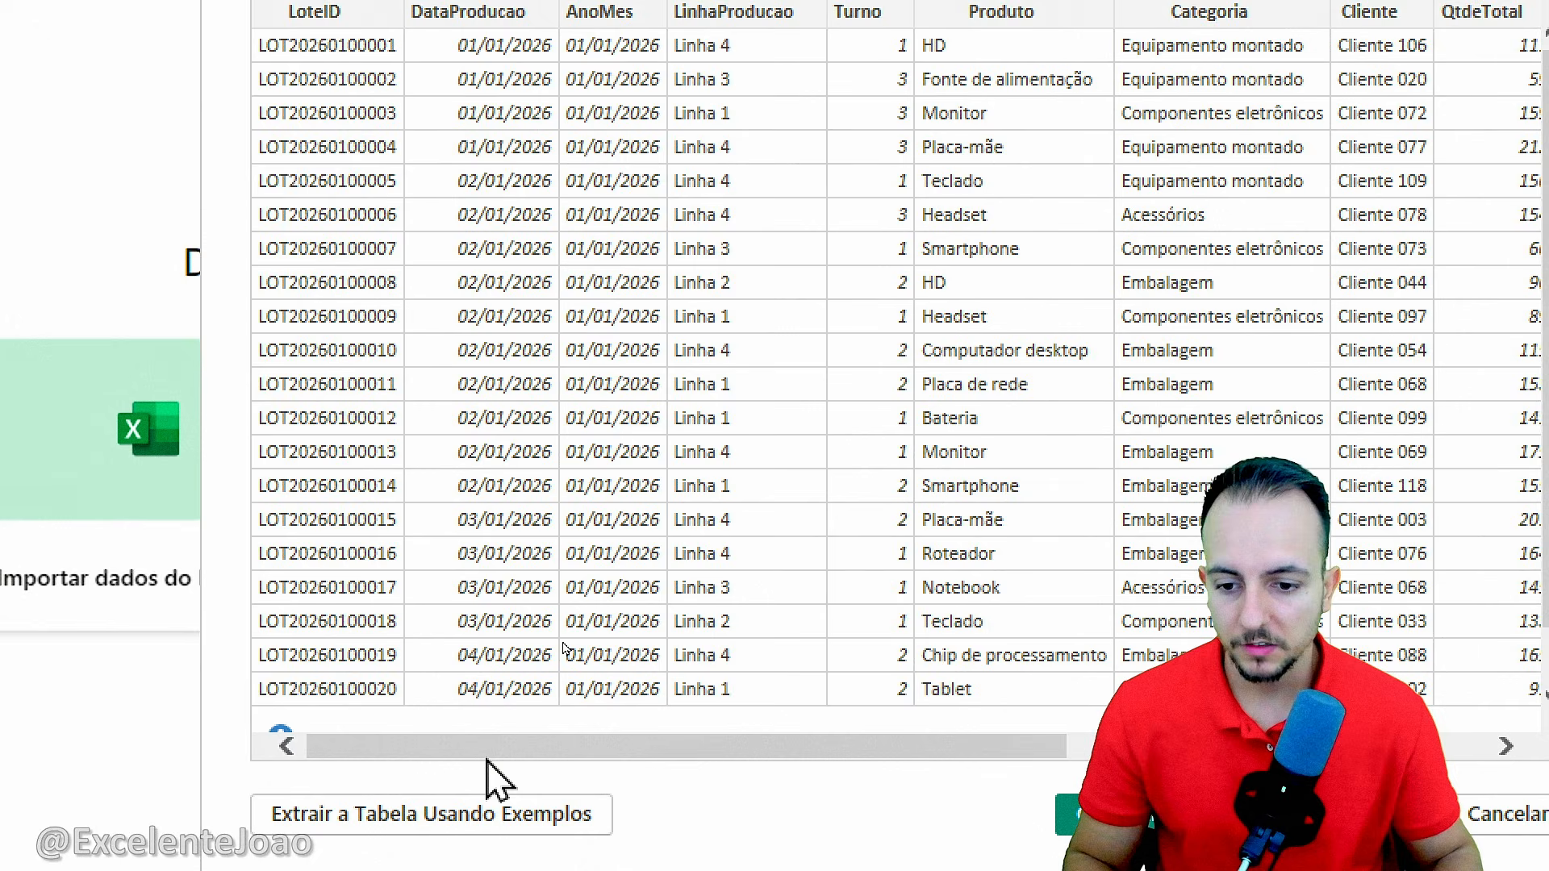
Look over the columns in the import preview and keep Ponto e vírgula as the delimiter
{"action": "left_click_drag", "start_coordinate": [495, 721], "coordinate": [339, 747]}
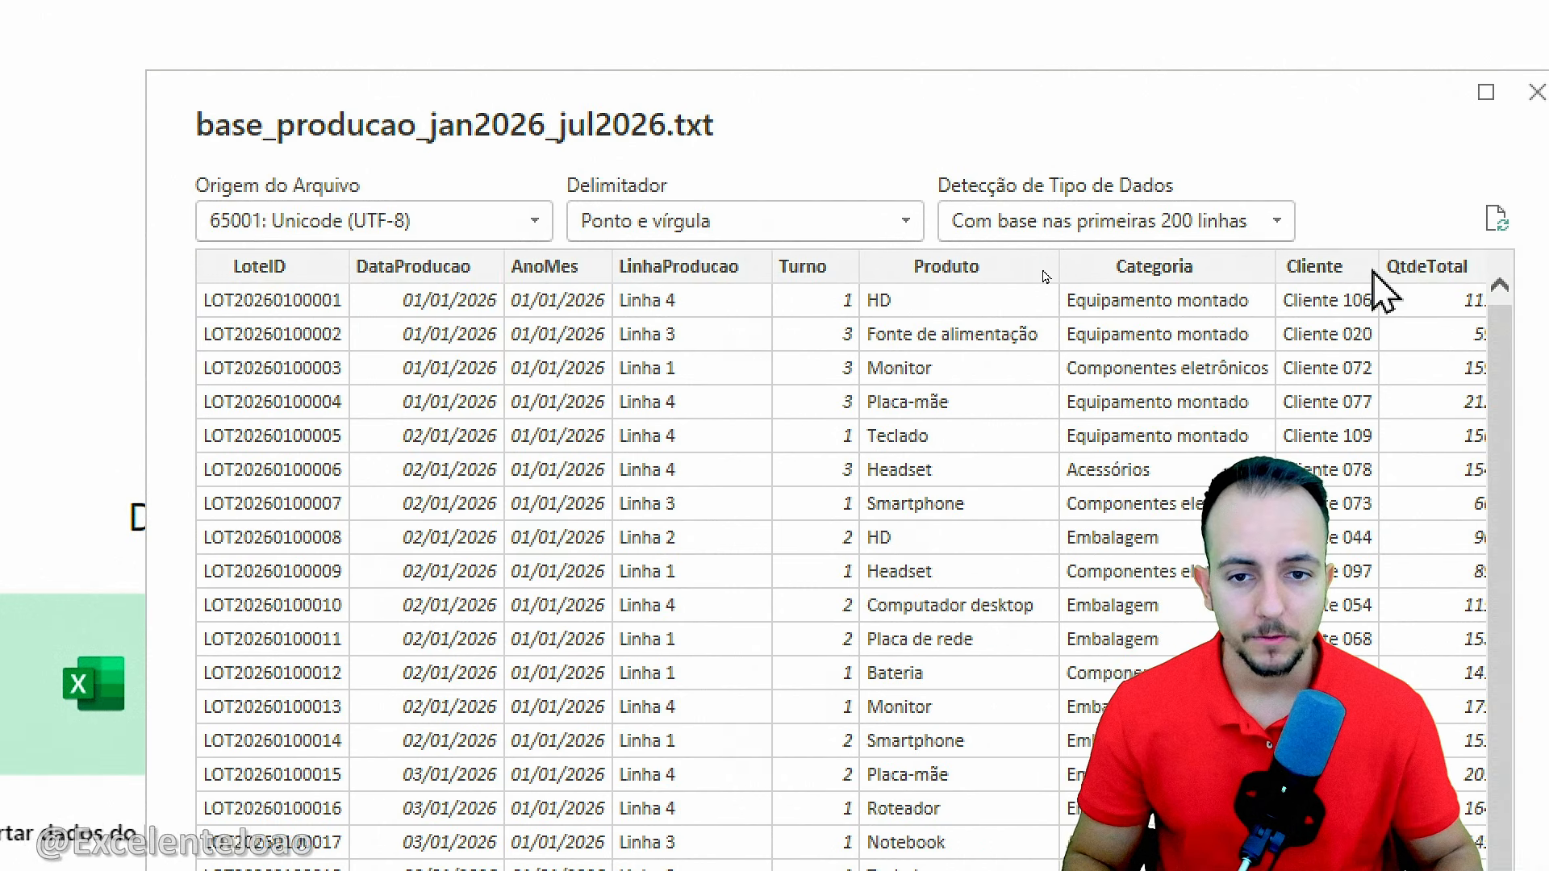
{"action": "left_click", "coordinate": [620, 222]}
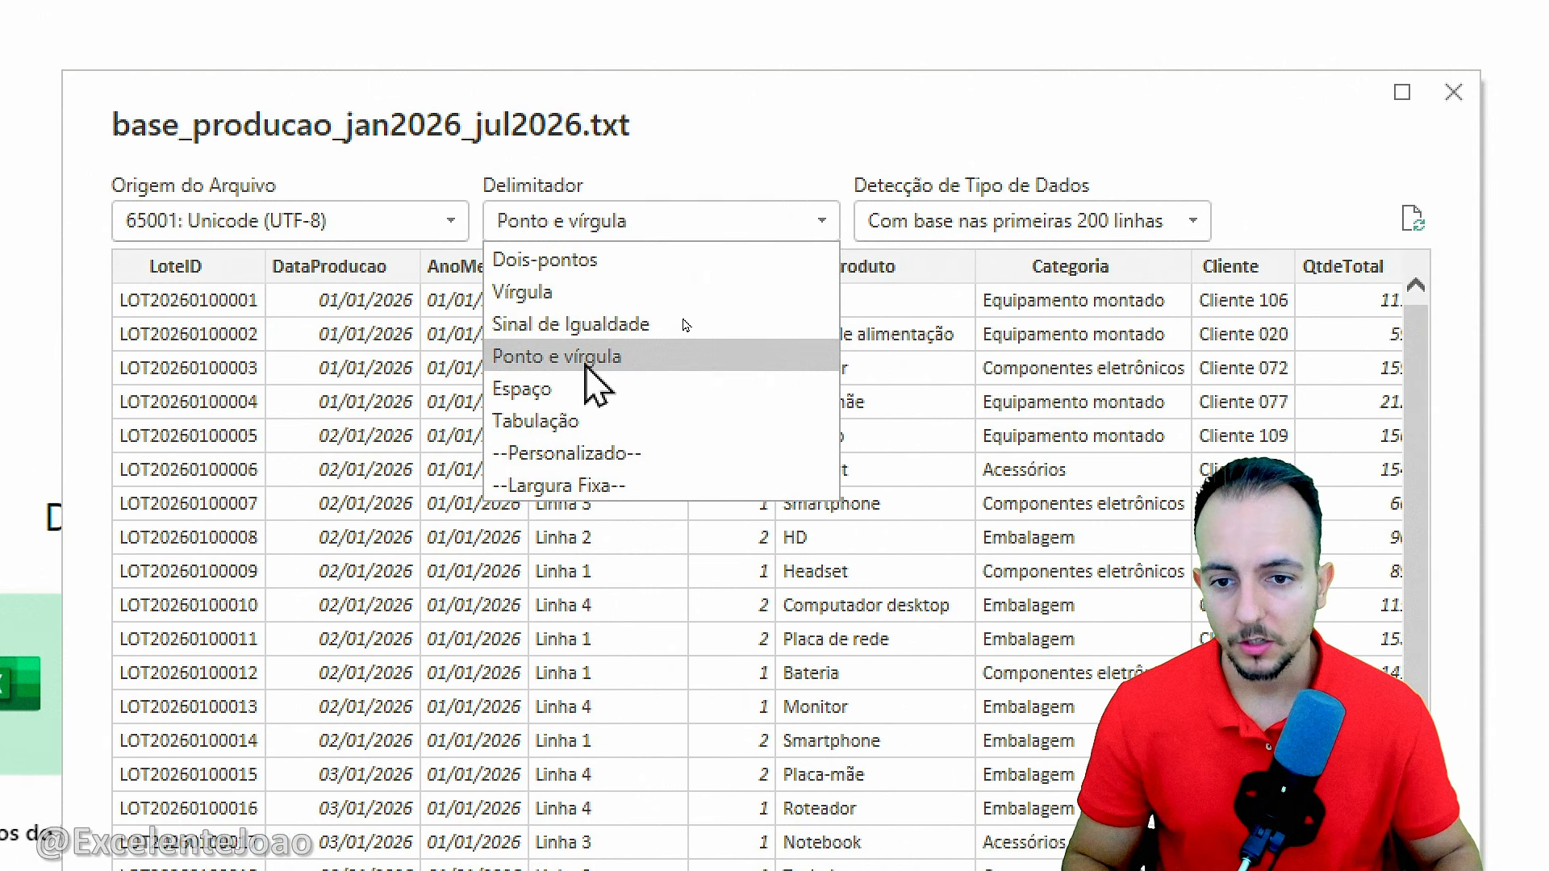
{"action": "left_click", "coordinate": [586, 359]}
Try Dois-pontos, Sinal de Igualdade and Vírgula as the file's delimiter, and set it back to Ponto e vírgula
{"action": "left_click", "coordinate": [620, 224]}
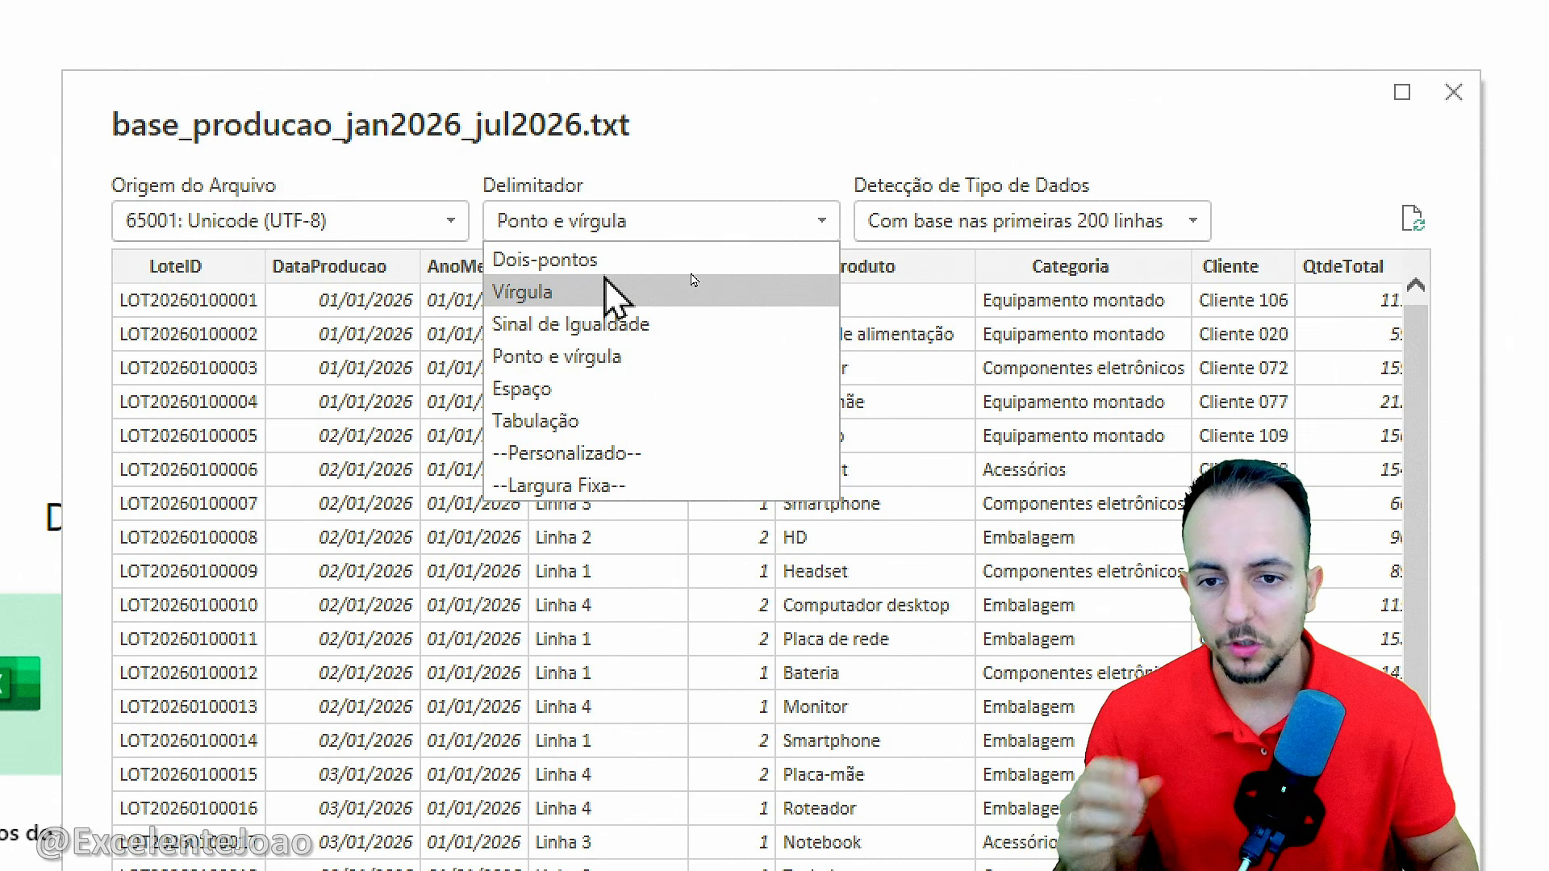
{"action": "left_click", "coordinate": [585, 259]}
{"action": "left_click", "coordinate": [582, 230]}
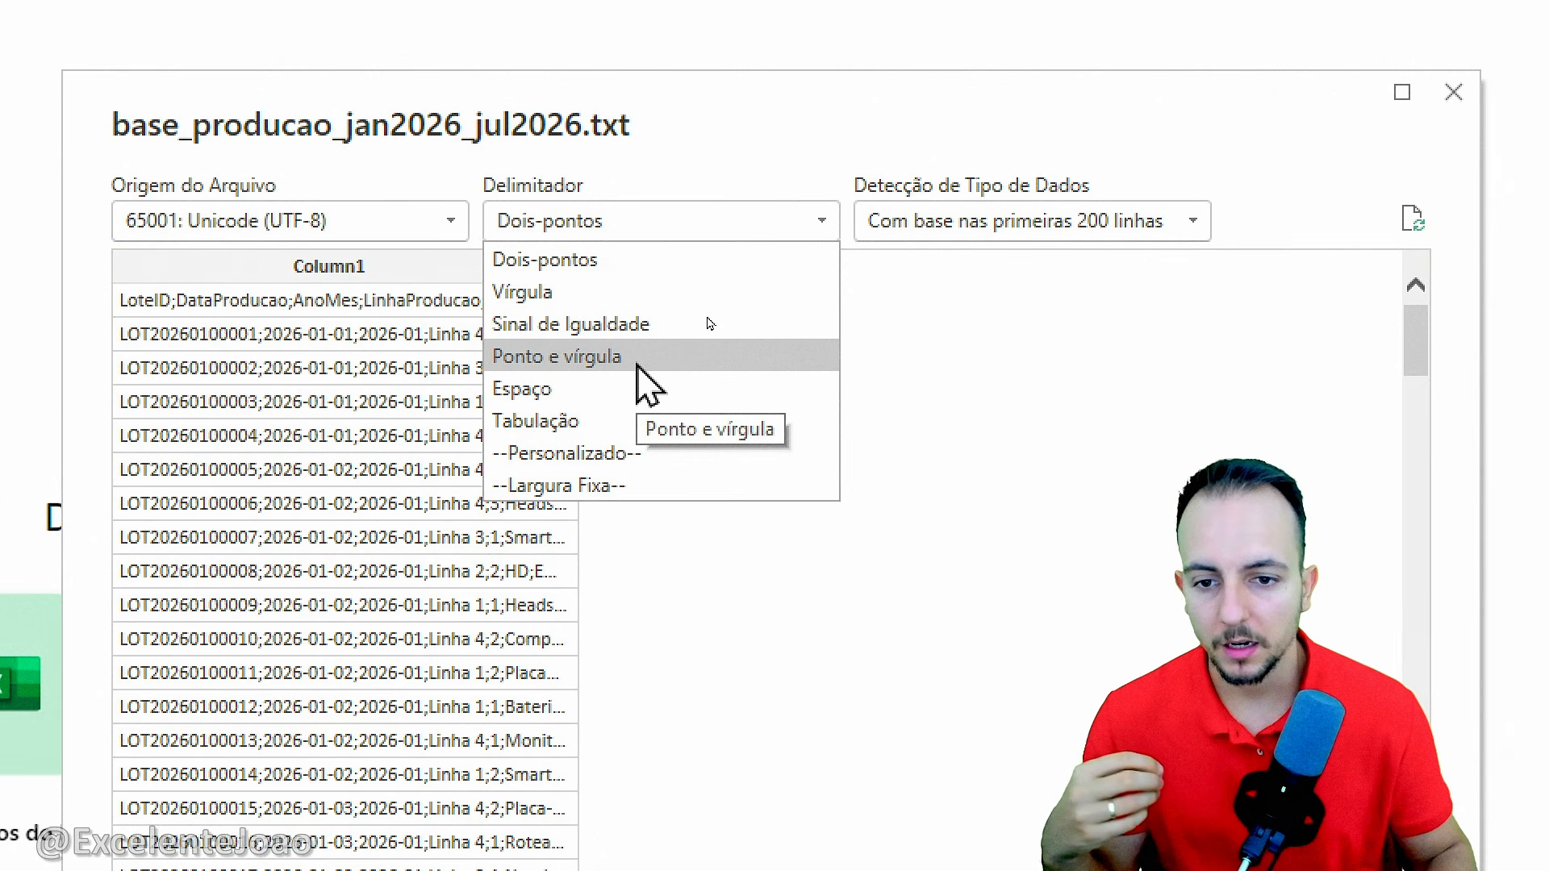
{"action": "left_click", "coordinate": [694, 310]}
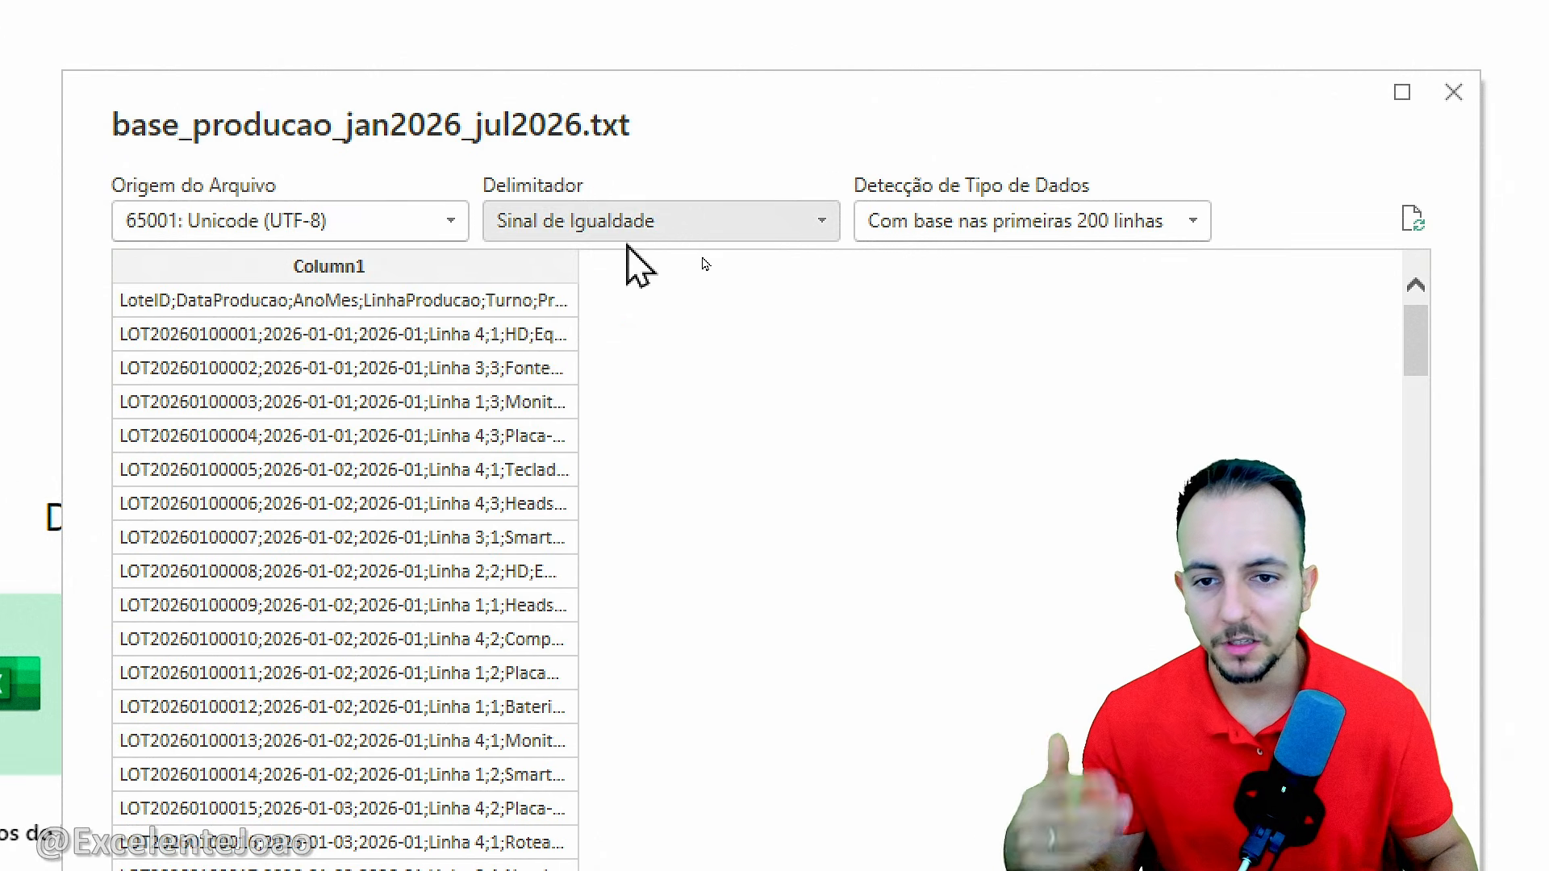
{"action": "left_click", "coordinate": [626, 236]}
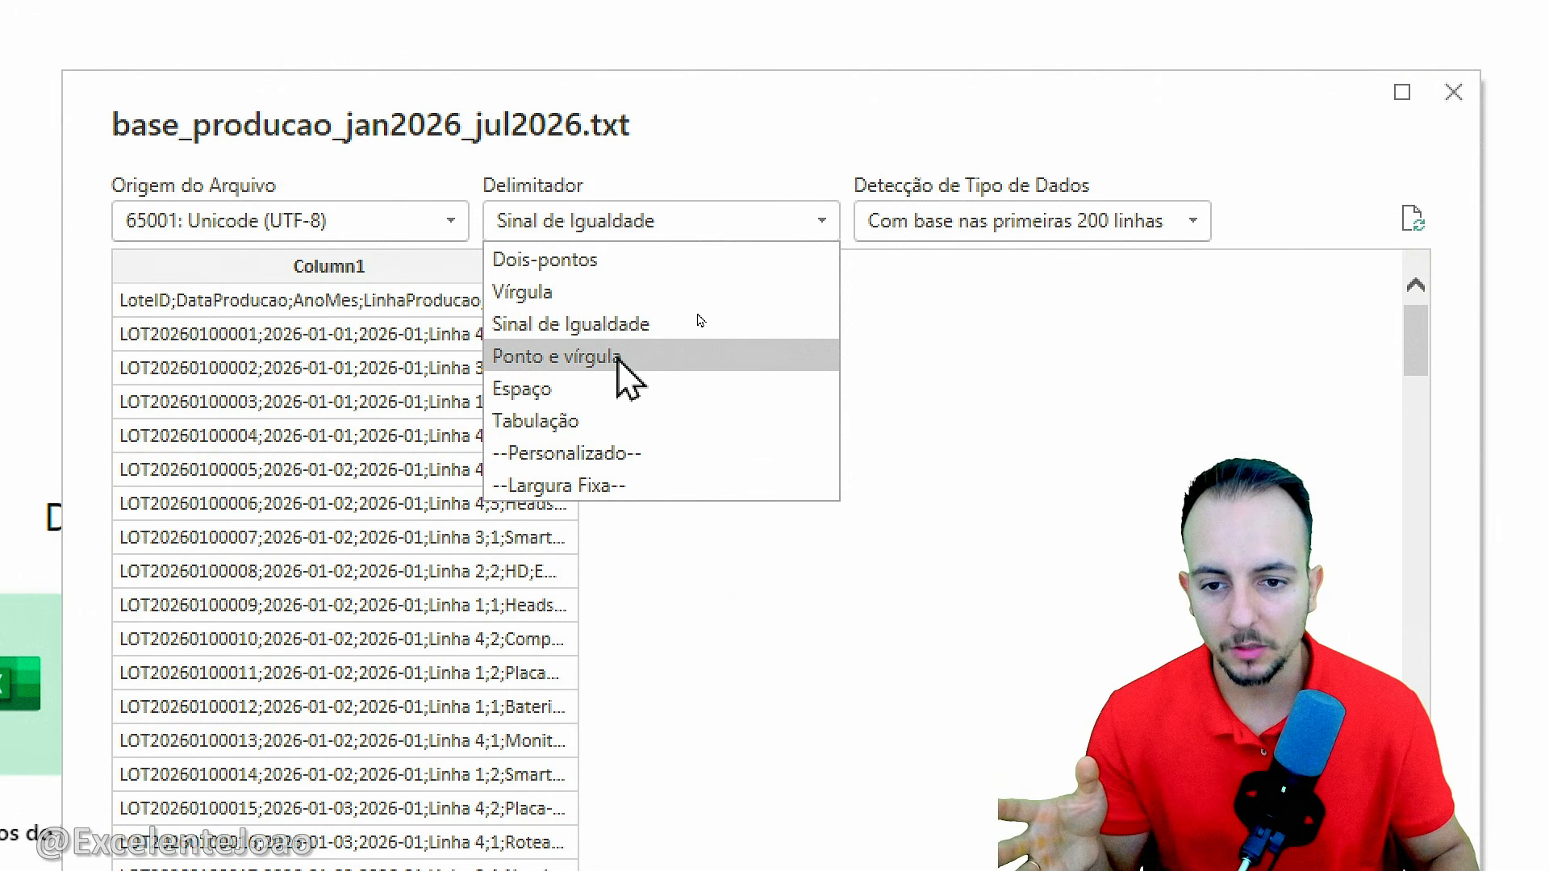
{"action": "left_click", "coordinate": [574, 294]}
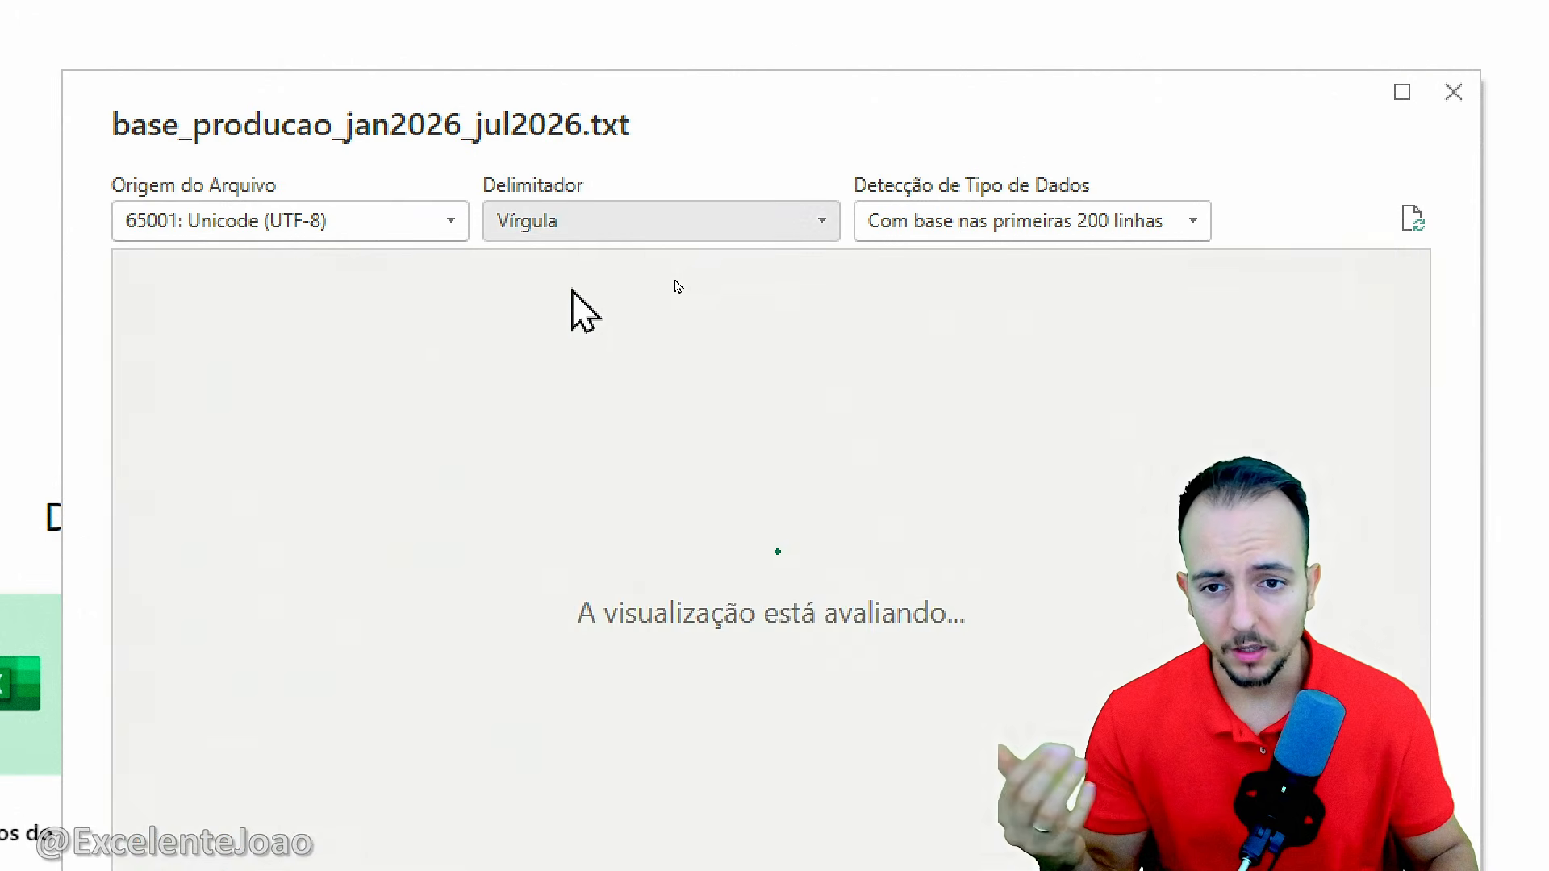
{"action": "left_click", "coordinate": [604, 236]}
{"action": "left_click", "coordinate": [611, 357]}
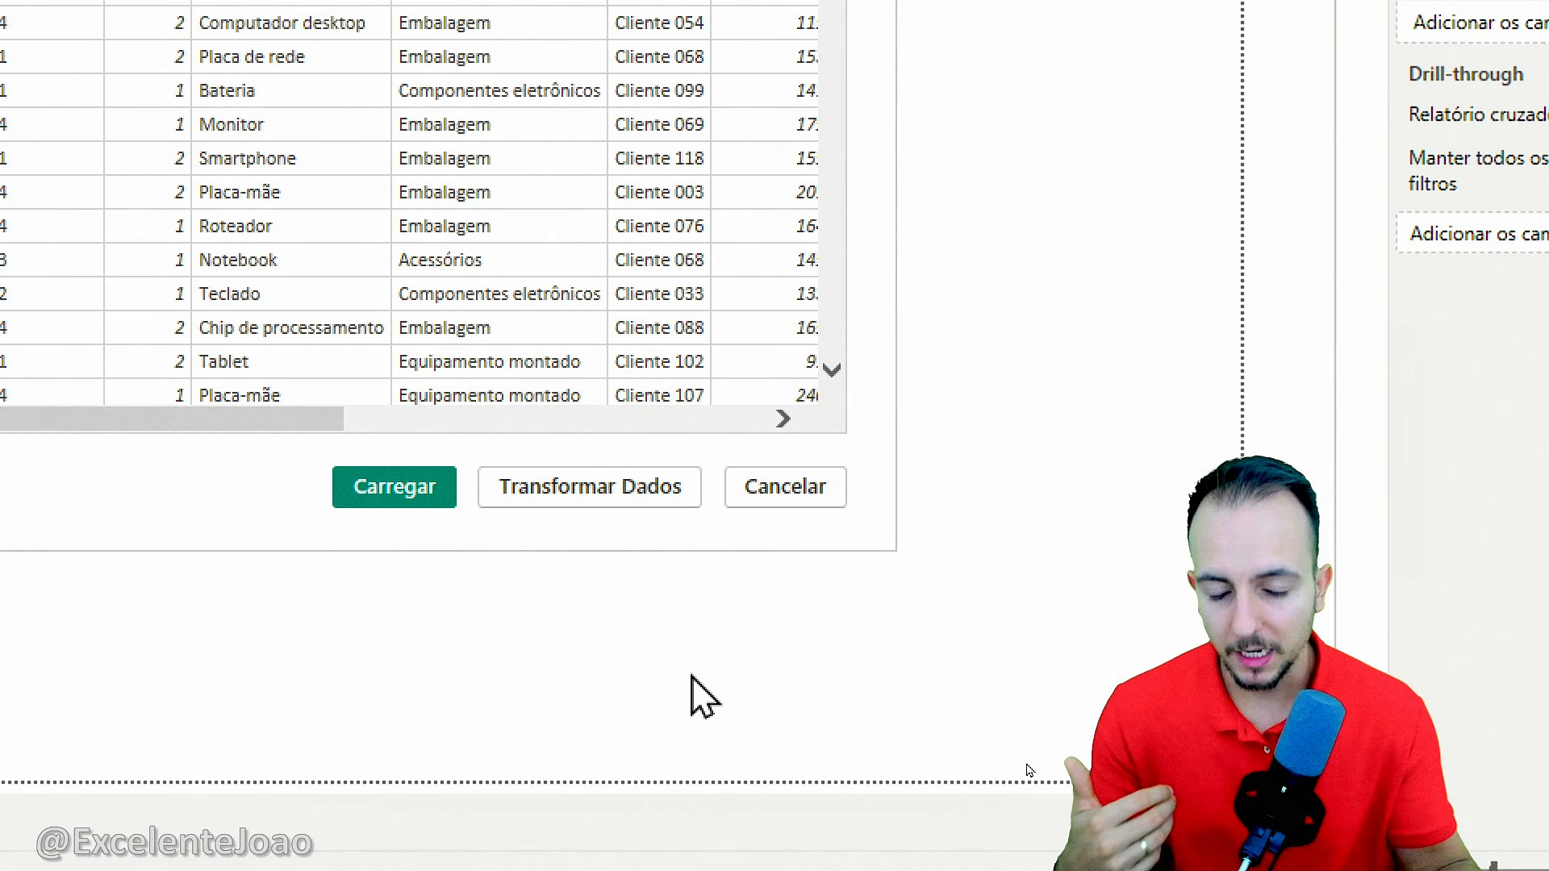
Outline Transformar Dados in red, add the captions QUERY and POWER with an arrow to each, and clear the marks
{"action": "mouse_move", "coordinate": [621, 448]}
{"action": "left_mouse_down"}
{"action": "mouse_move", "coordinate": [449, 430]}
{"action": "mouse_move", "coordinate": [697, 556]}
{"action": "mouse_move", "coordinate": [594, 434]}
{"action": "left_mouse_up"}
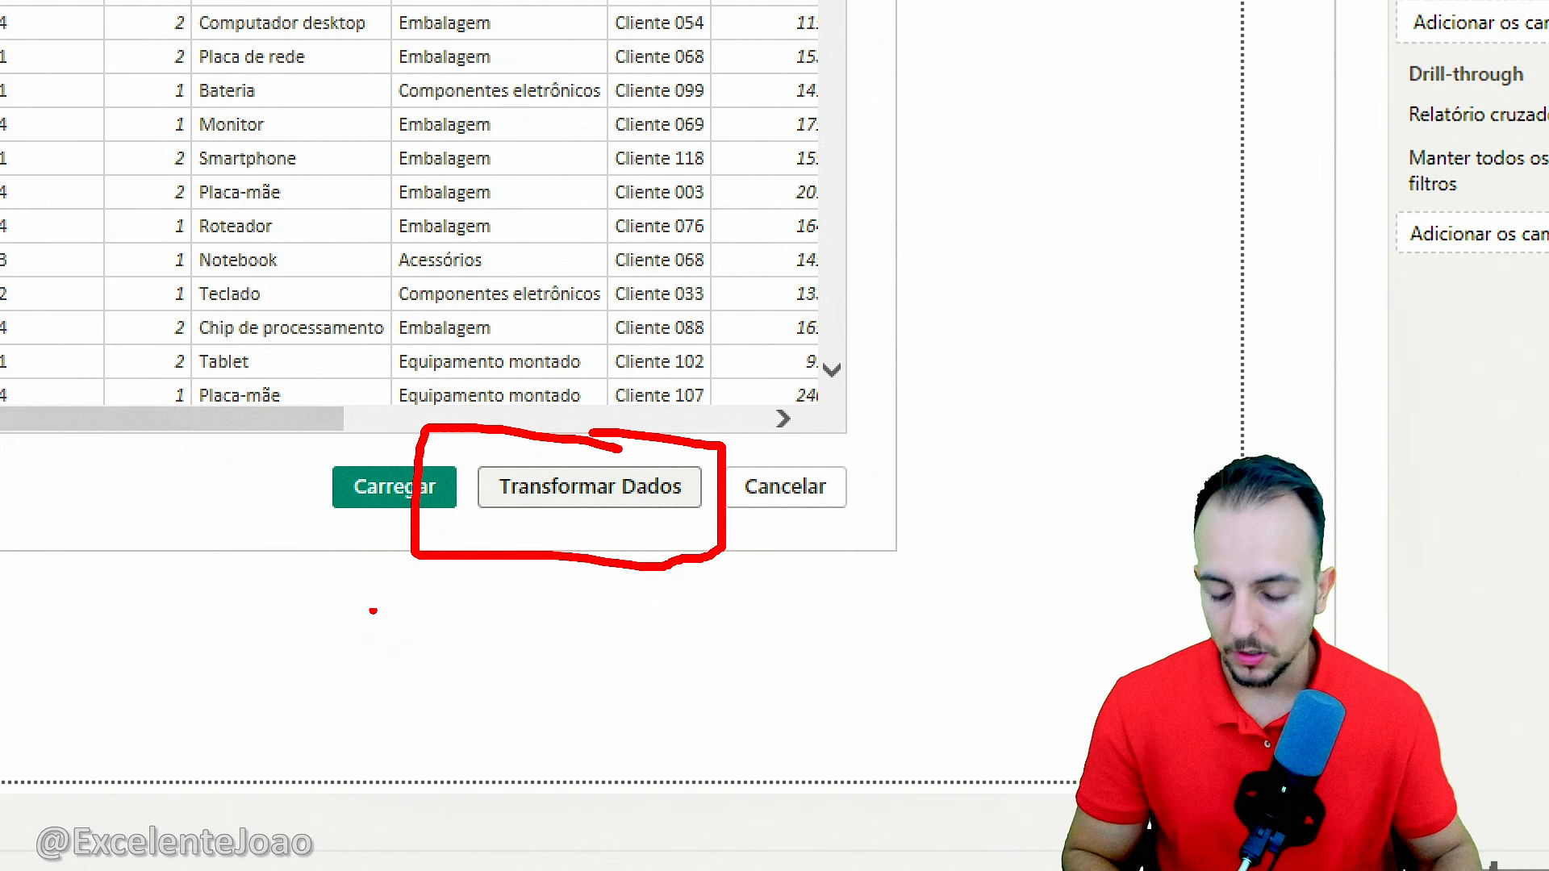
{"action": "type", "text": "QUERY"}
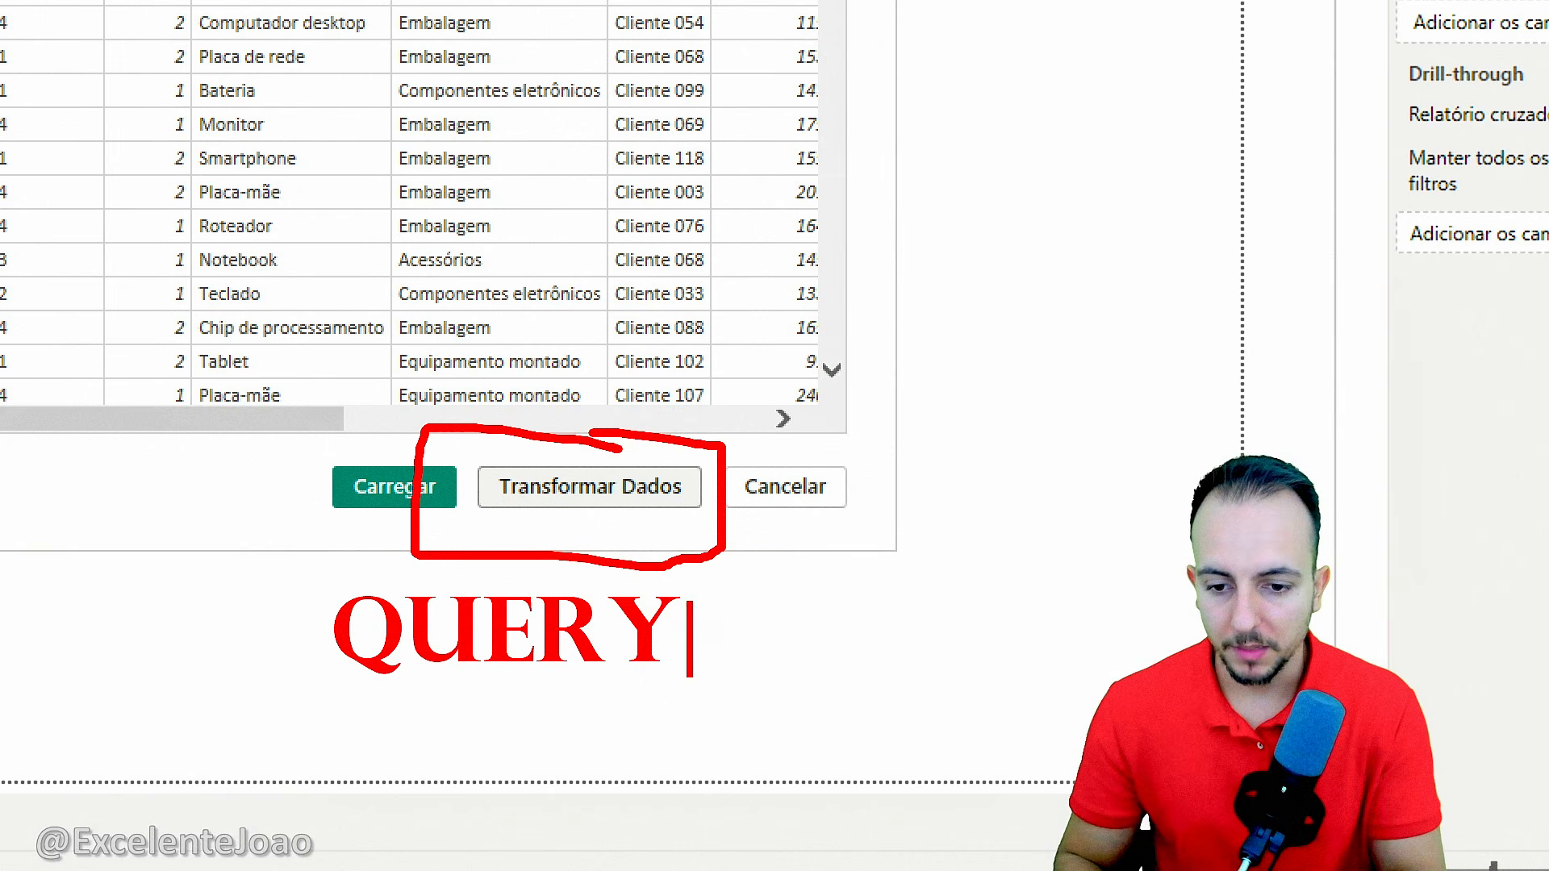
{"action": "key", "text": "Return"}
{"action": "type", "text": "POWER"}
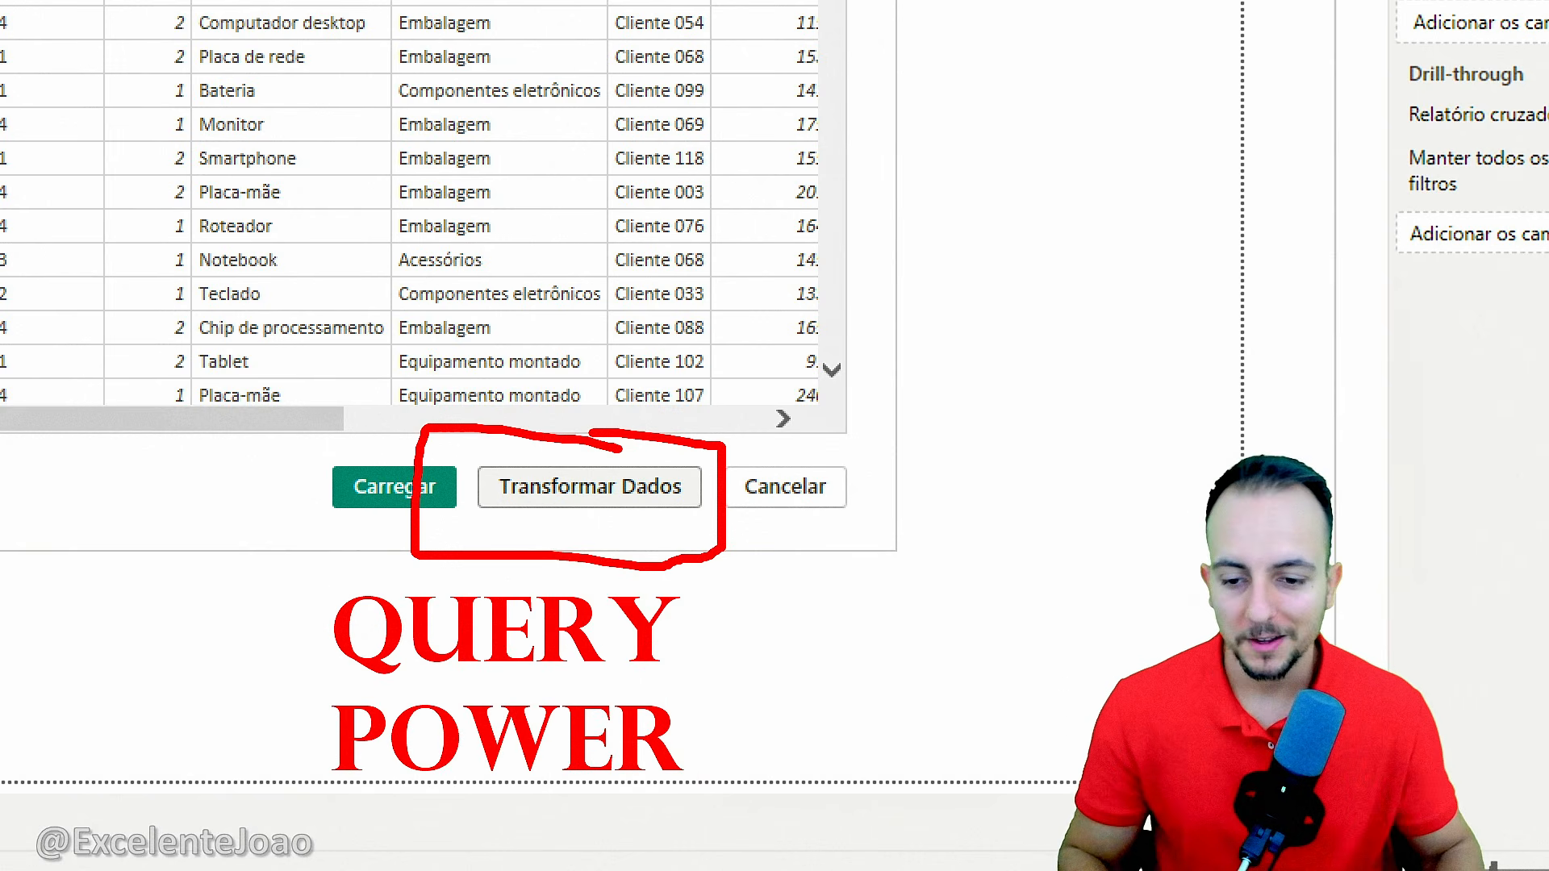
{"action": "left_click_drag", "start_coordinate": [220, 781], "coordinate": [315, 731]}
{"action": "left_click_drag", "start_coordinate": [869, 557], "coordinate": [704, 629]}
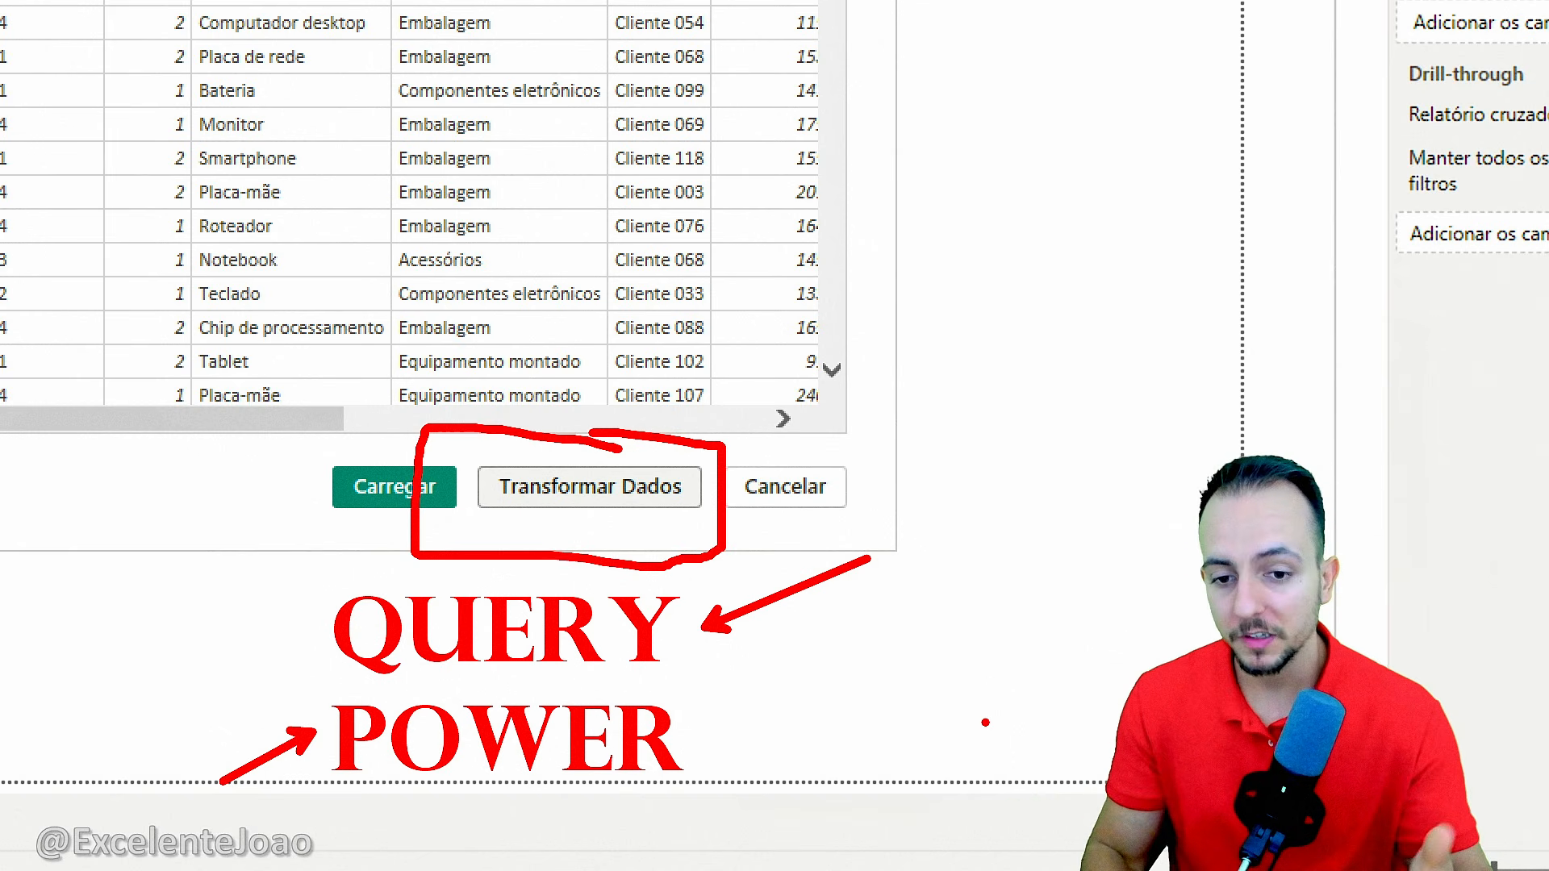
{"action": "key", "text": "Escape"}
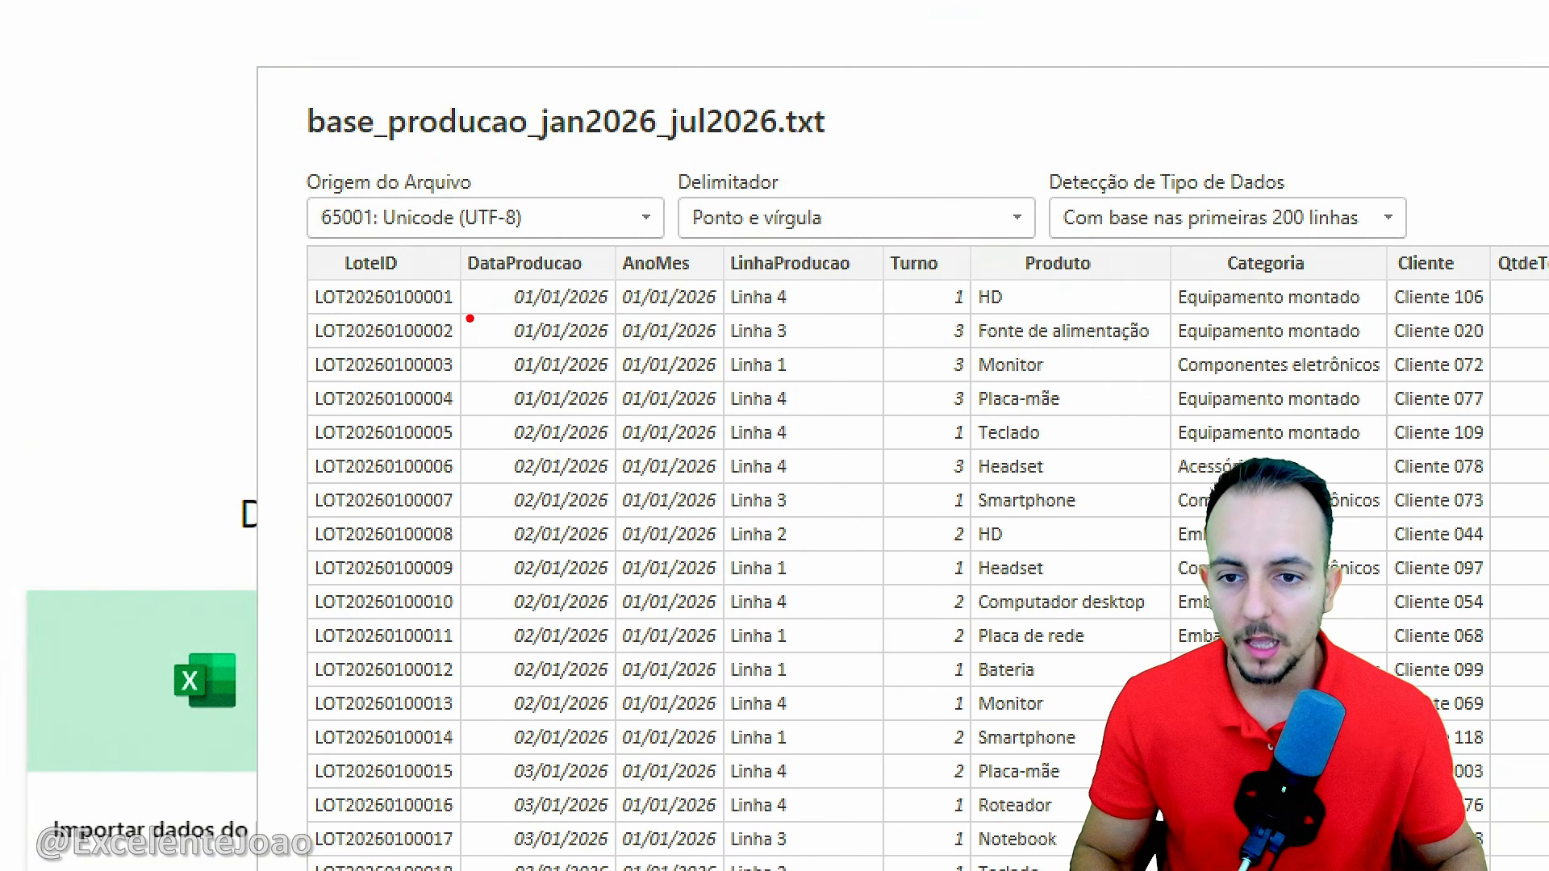
Mark the DataProducao column with a red box and arrow, write 46545 beside it with an underline, and clear the marks
{"action": "left_click_drag", "start_coordinate": [431, 179], "coordinate": [665, 508]}
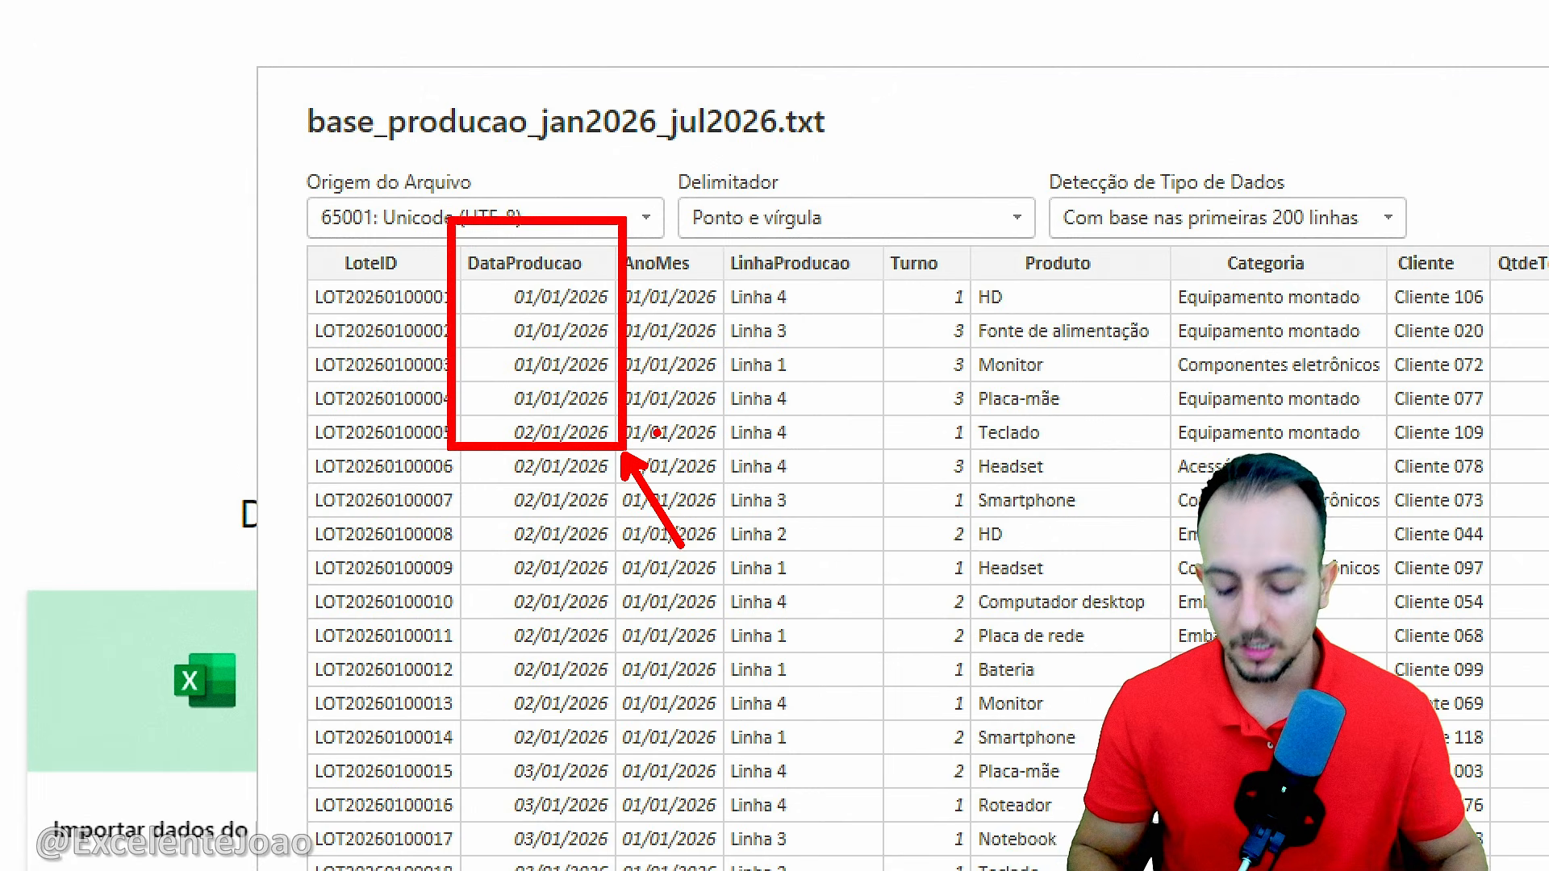
{"action": "type", "text": "46545"}
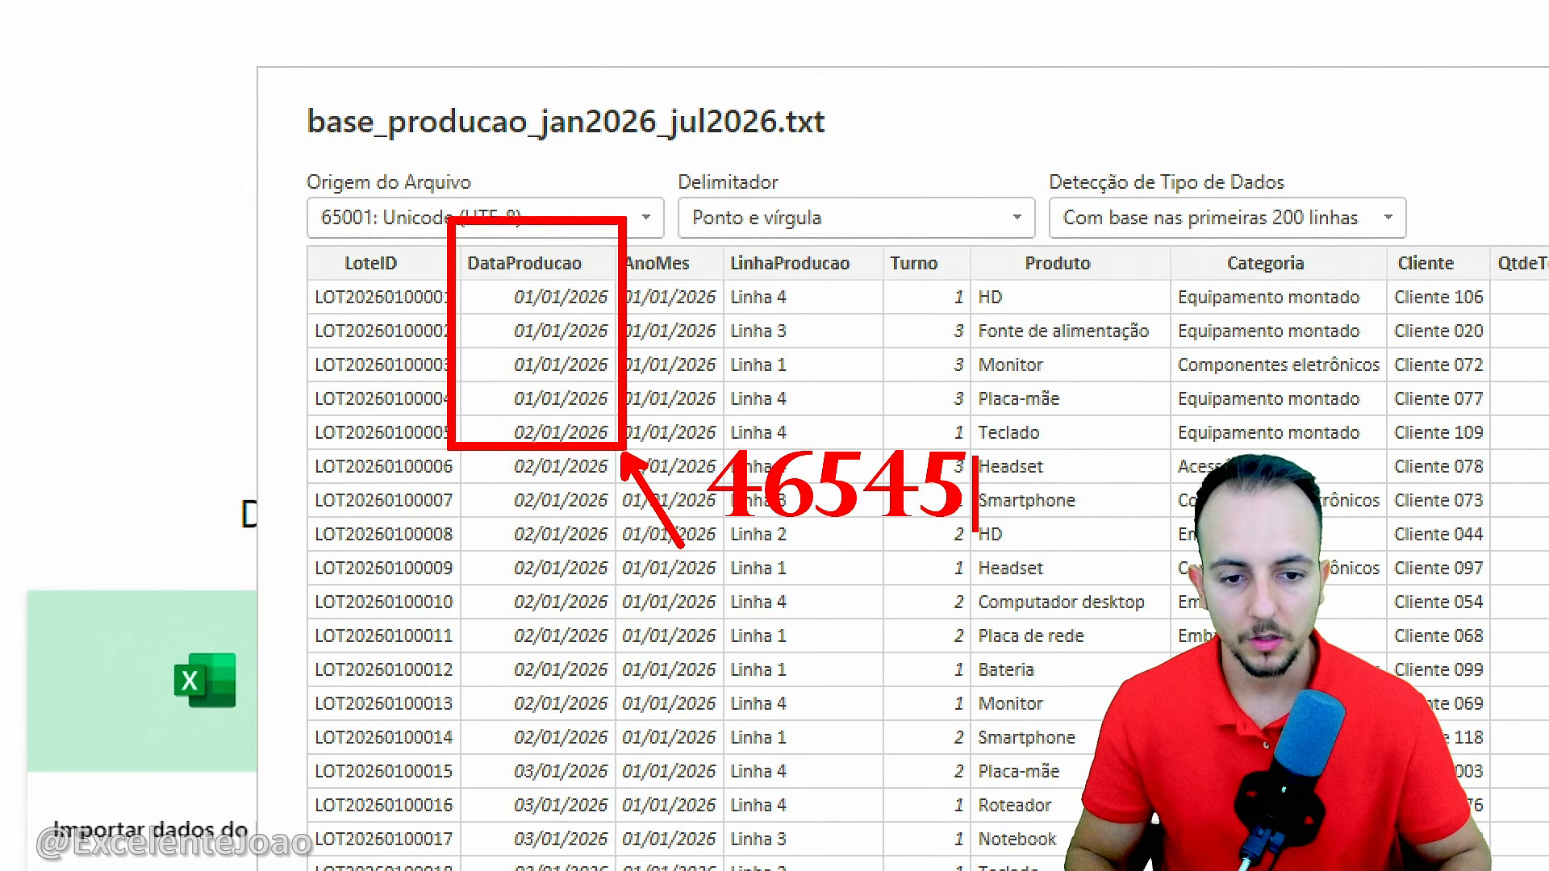
{"action": "left_click_drag", "start_coordinate": [713, 533], "coordinate": [891, 532]}
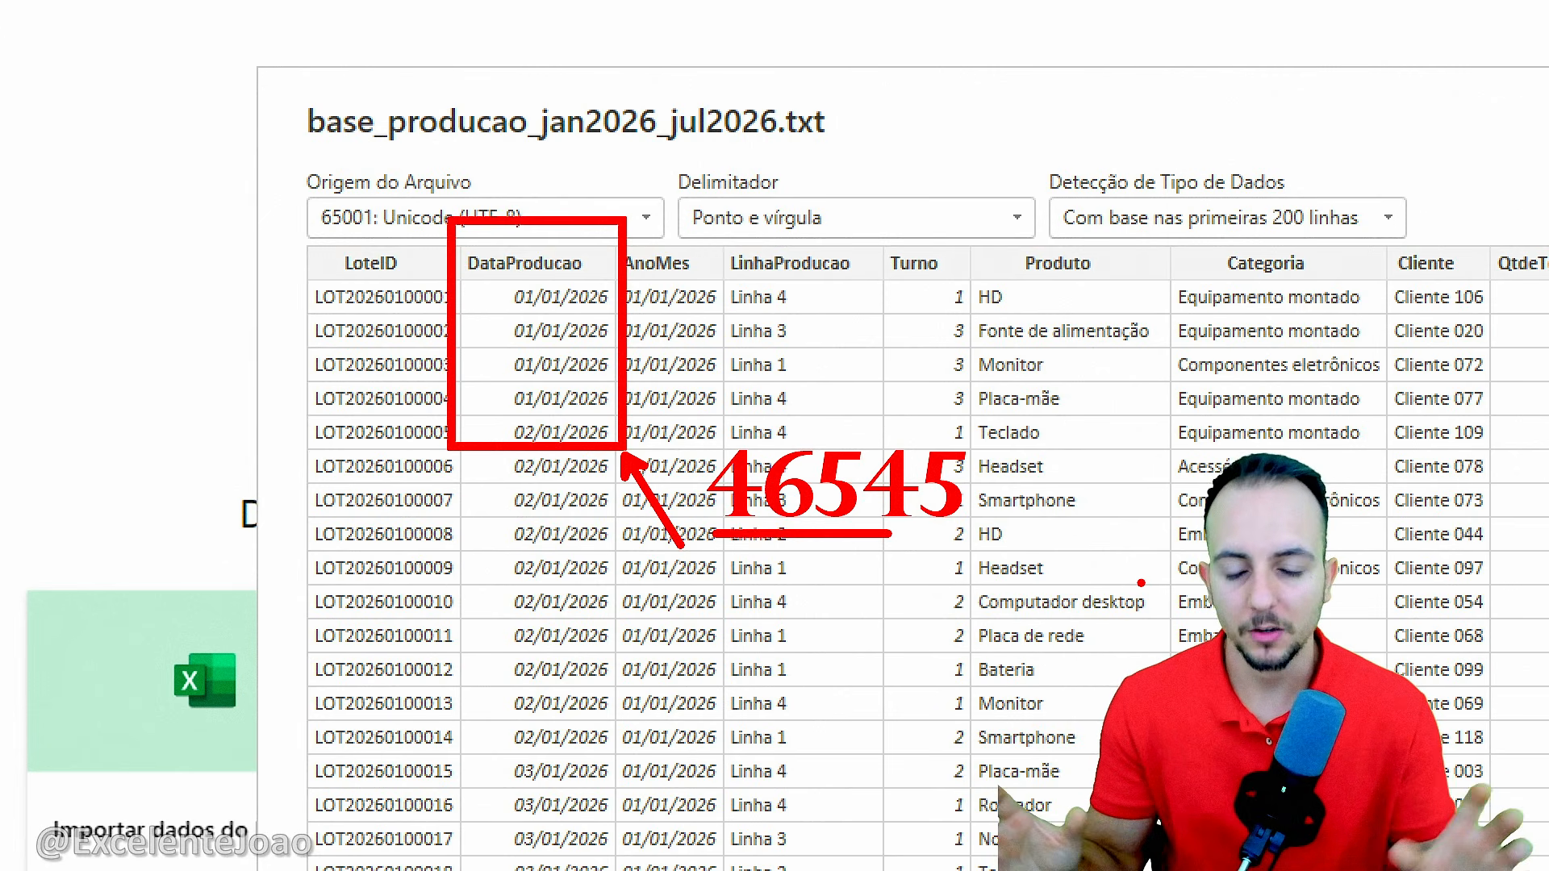
{"action": "key", "text": "Escape"}
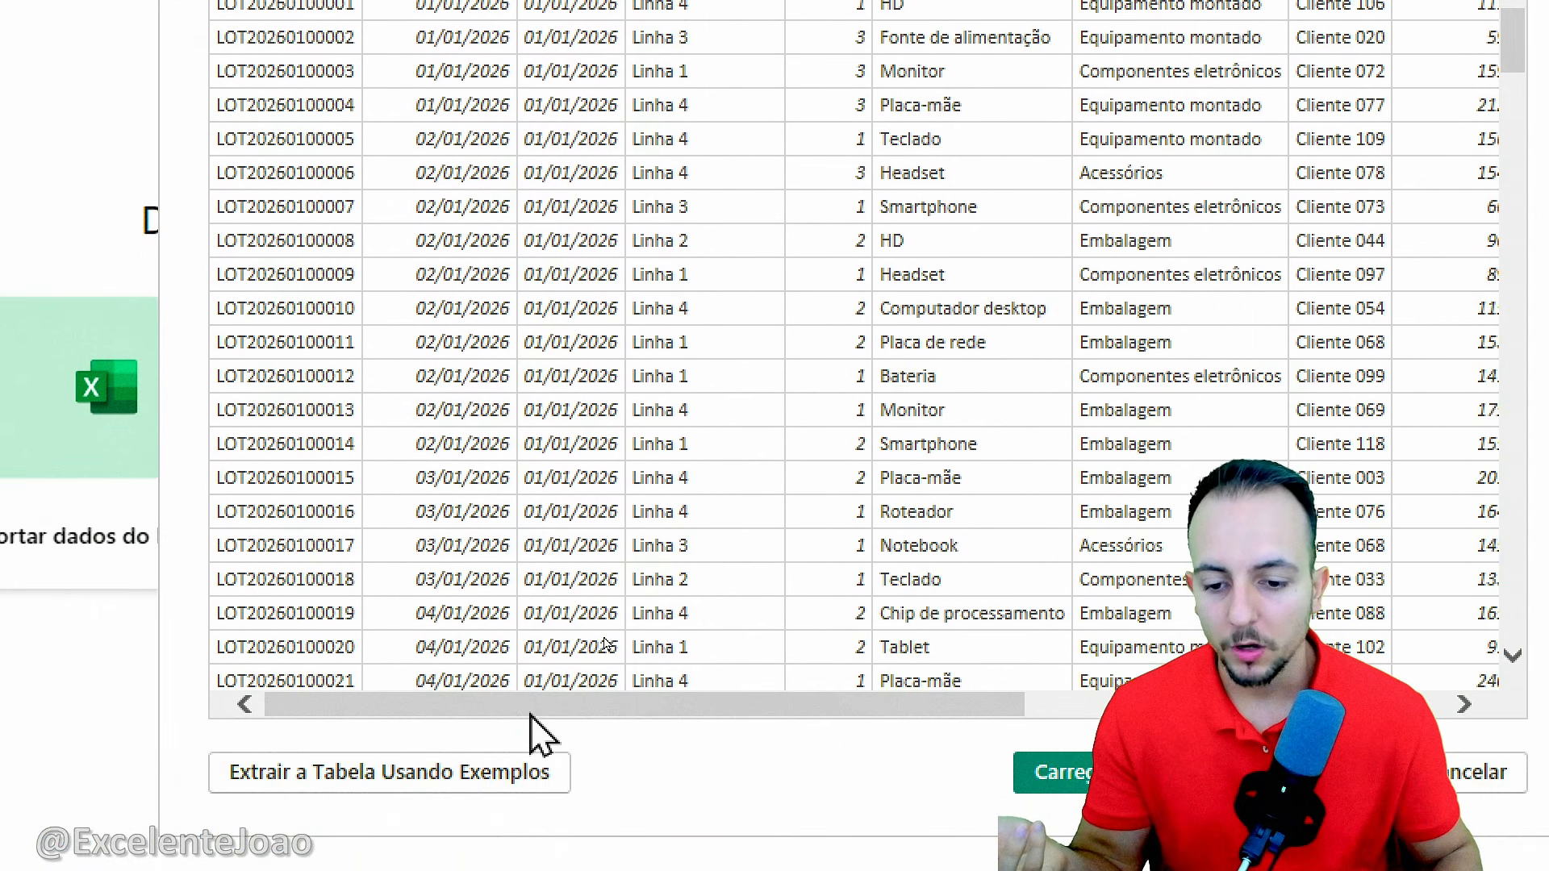
Underline the first-row times of DataHoraInicio and DataHoraFim in red, link them with an arc, and clear the marks
{"action": "left_click_drag", "start_coordinate": [526, 715], "coordinate": [910, 709]}
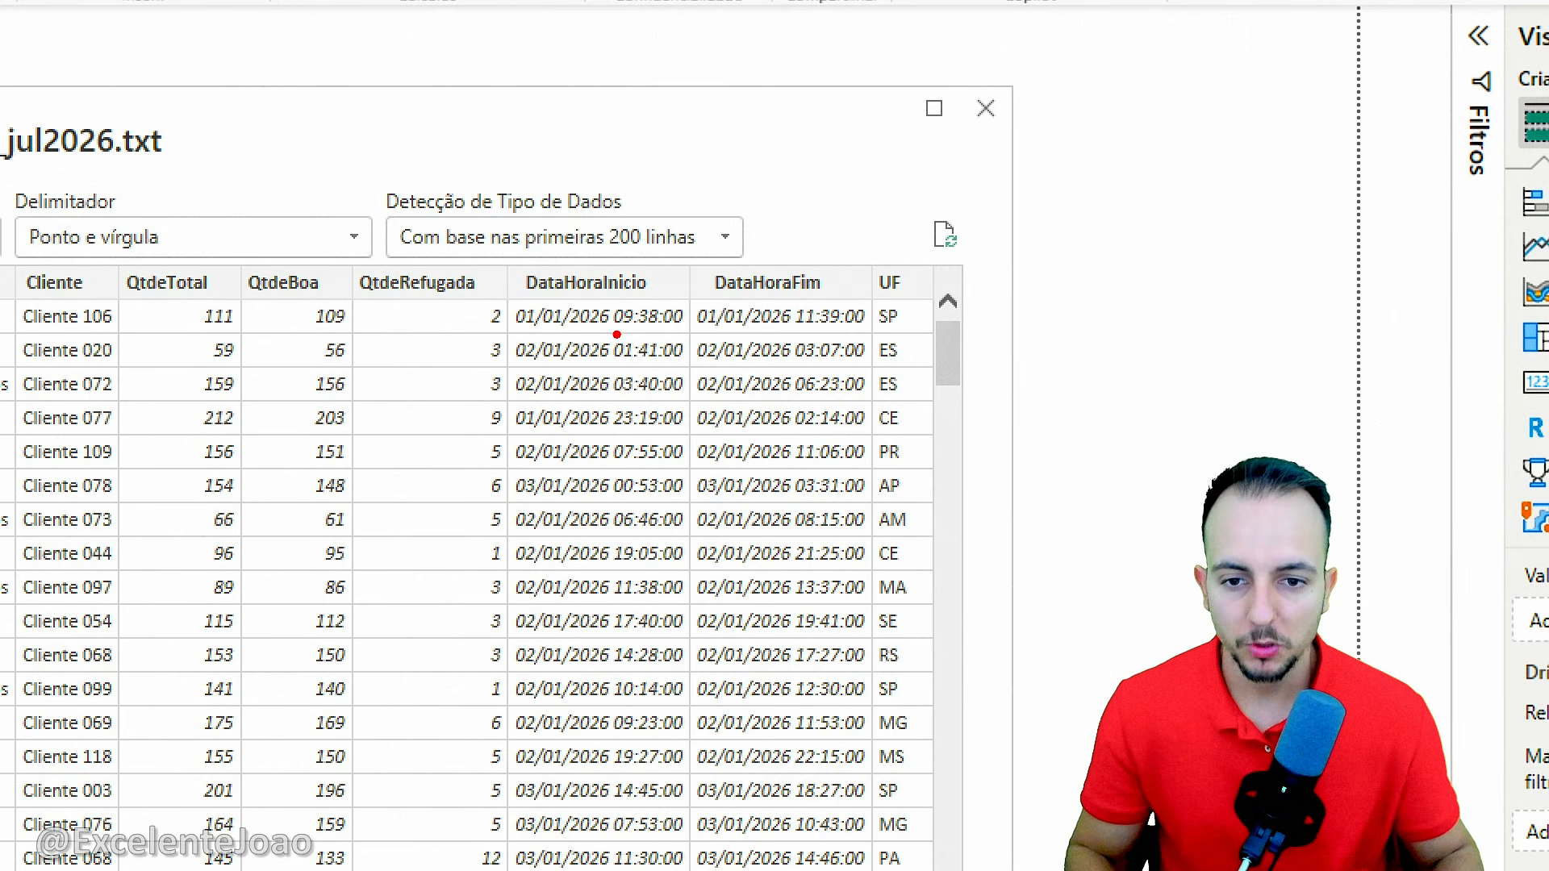
{"action": "left_click_drag", "start_coordinate": [618, 333], "coordinate": [697, 332]}
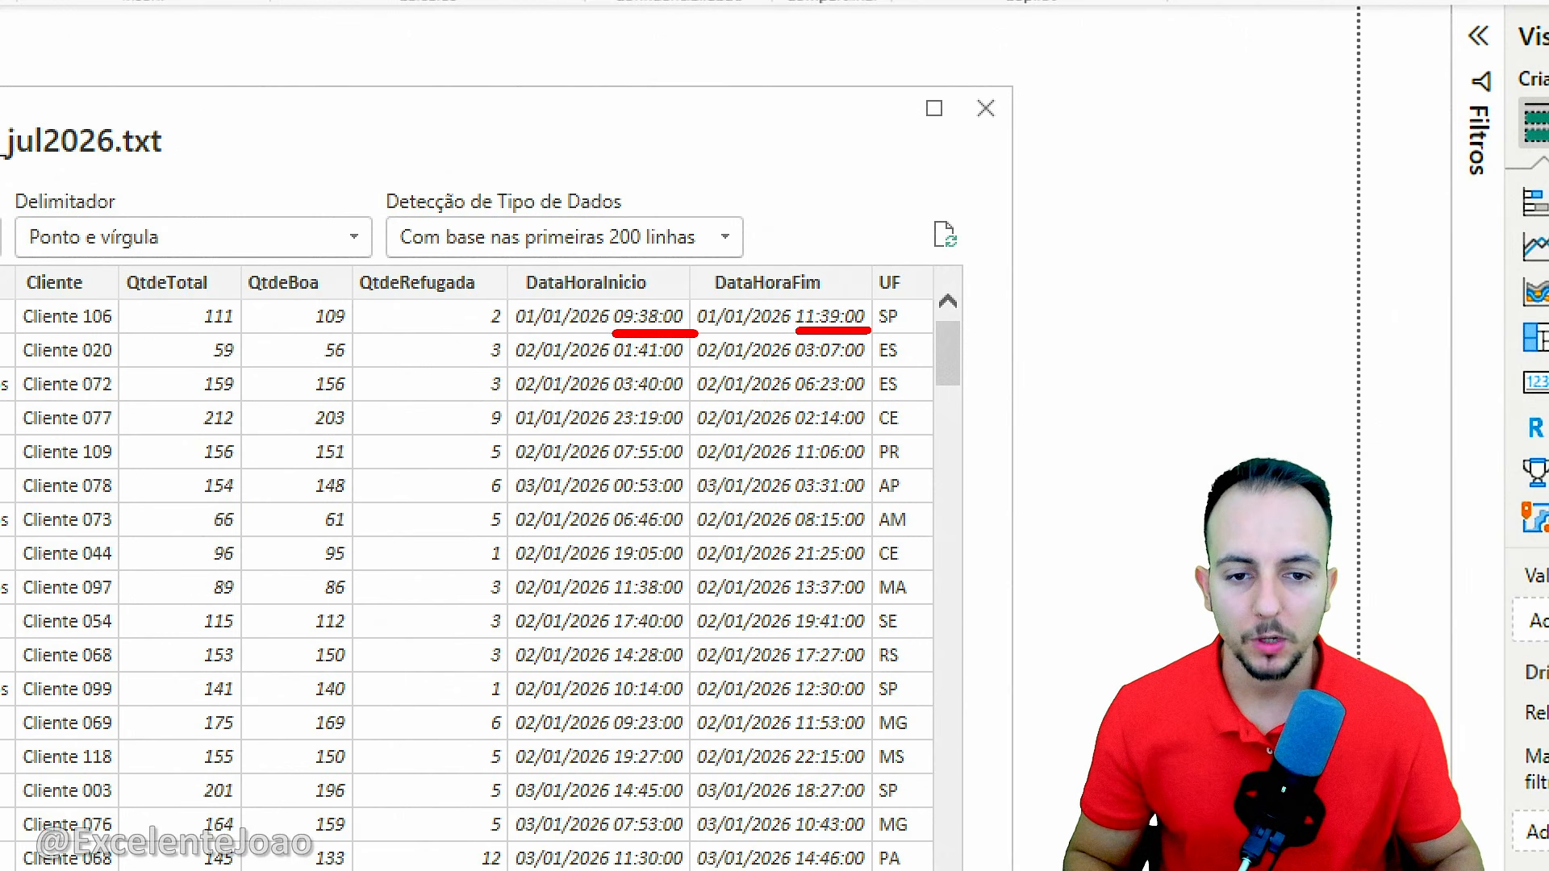
{"action": "left_click_drag", "start_coordinate": [677, 296], "coordinate": [790, 250]}
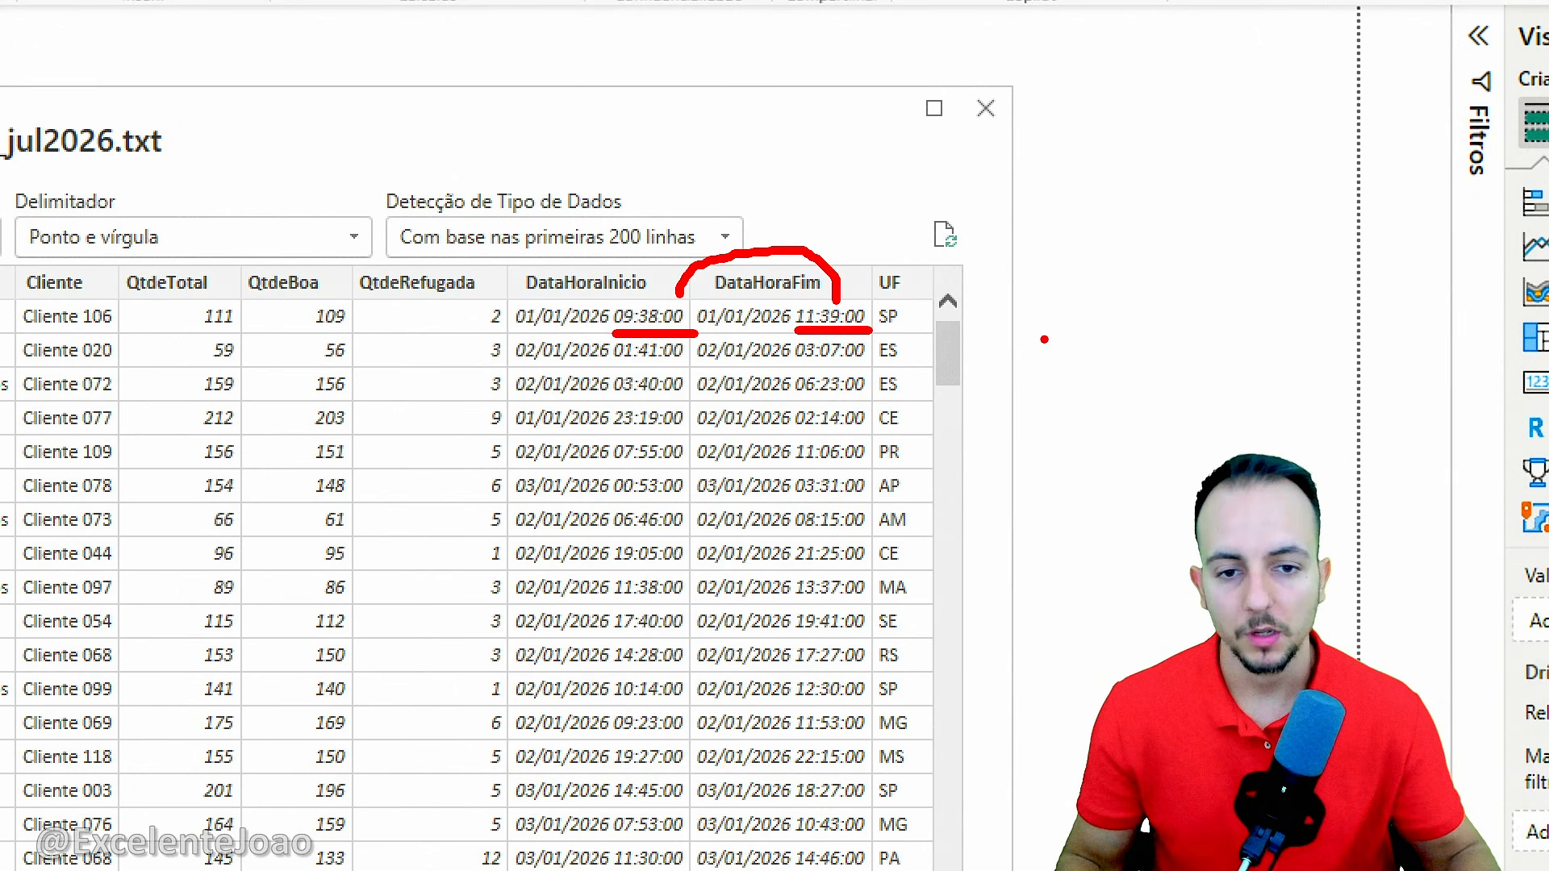
{"action": "key", "text": "Escape"}
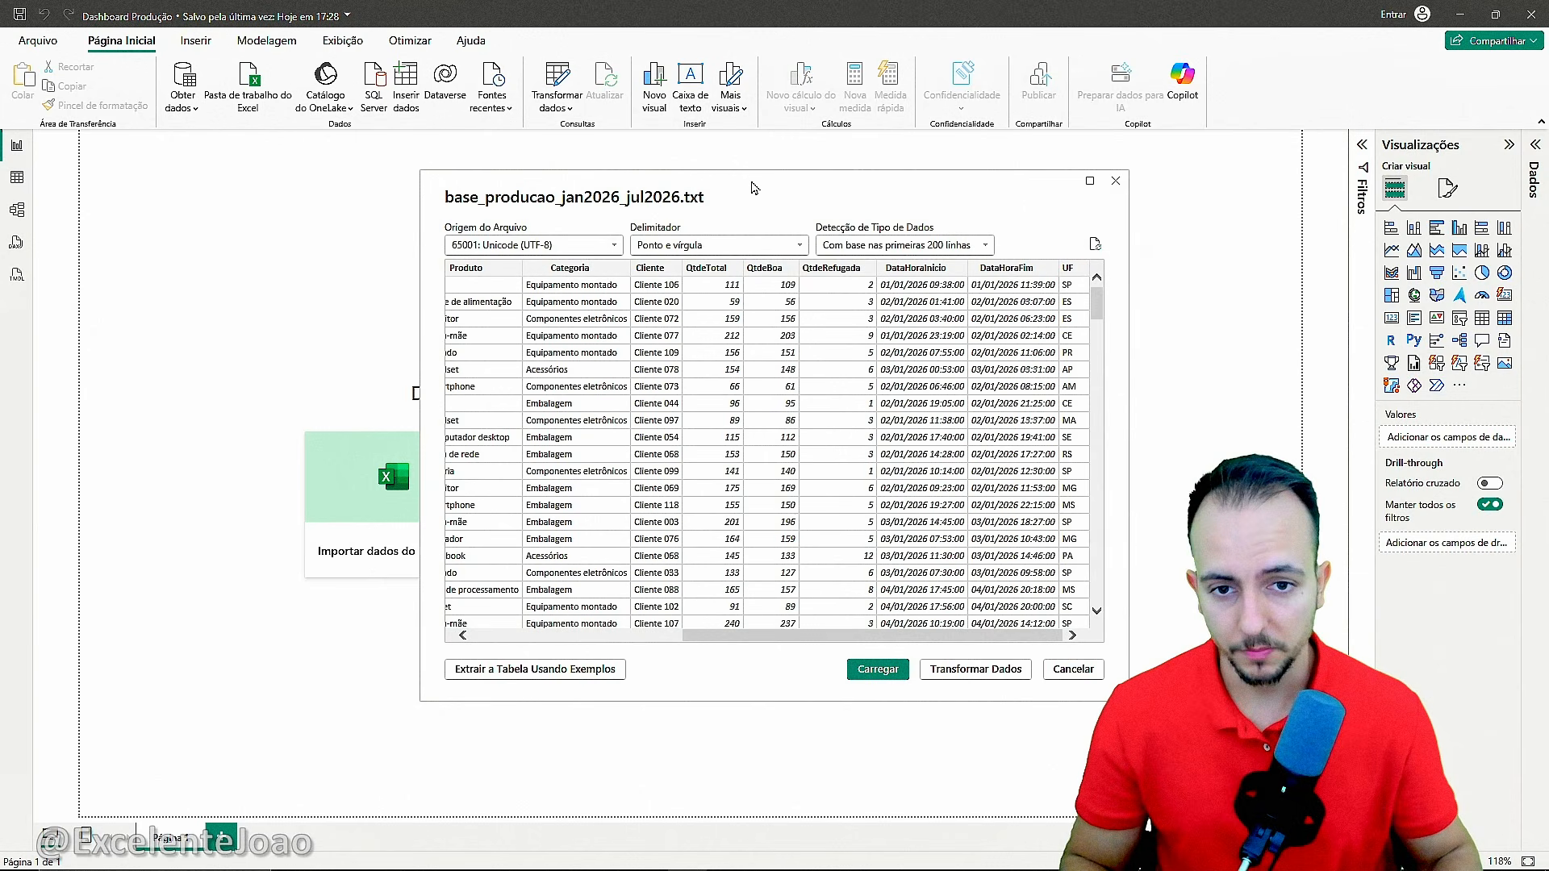
Move the import preview aside and open the text file's data for transformation in the Power Query editor
{"action": "left_click_drag", "start_coordinate": [752, 187], "coordinate": [539, 184]}
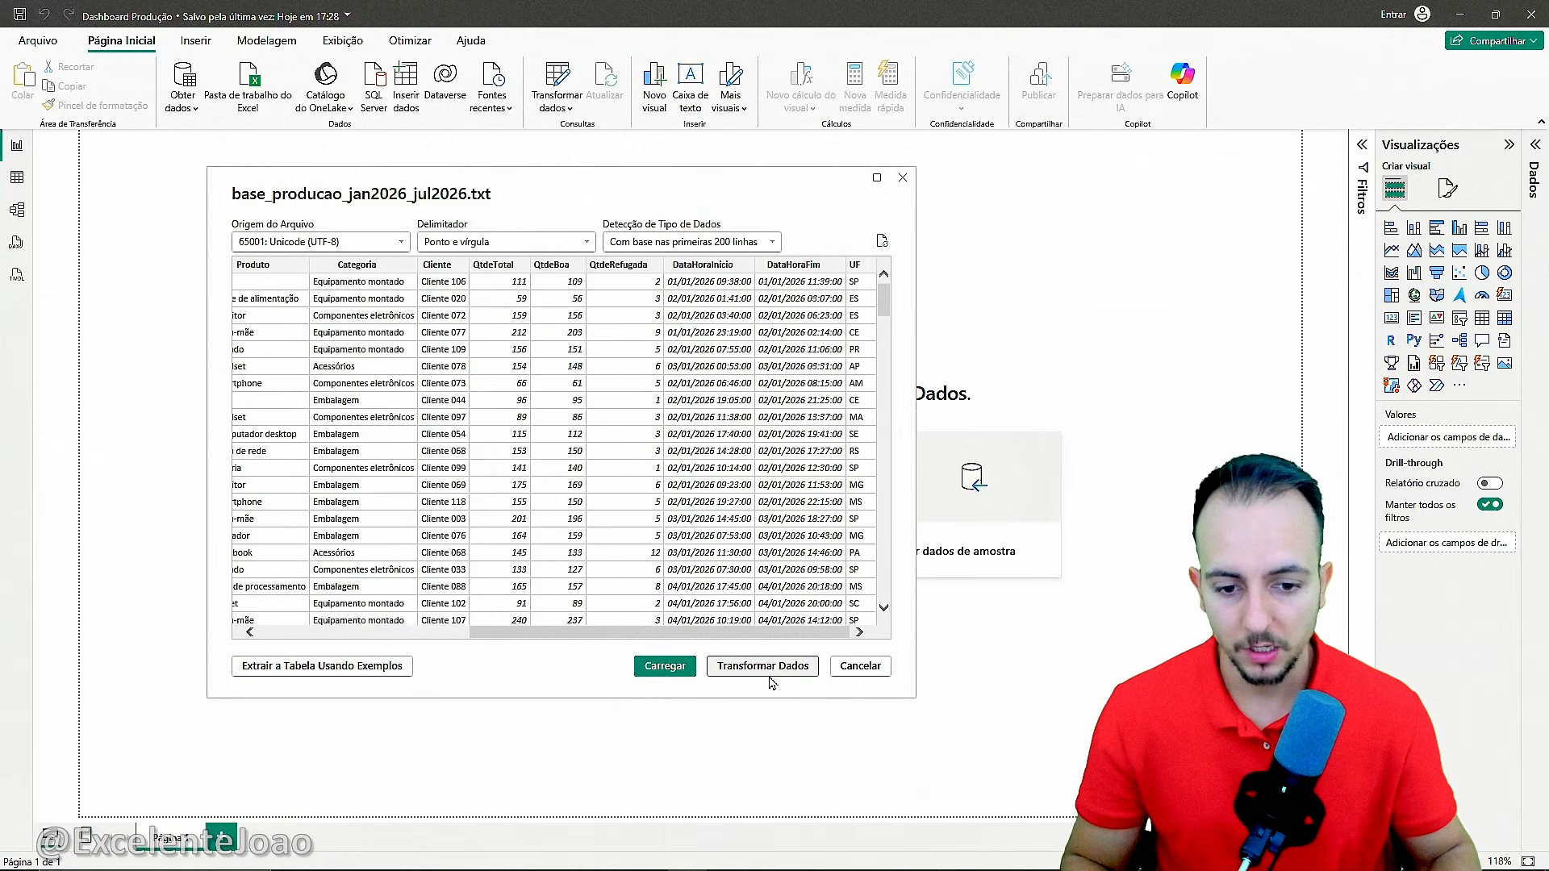
{"action": "left_click", "coordinate": [766, 673]}
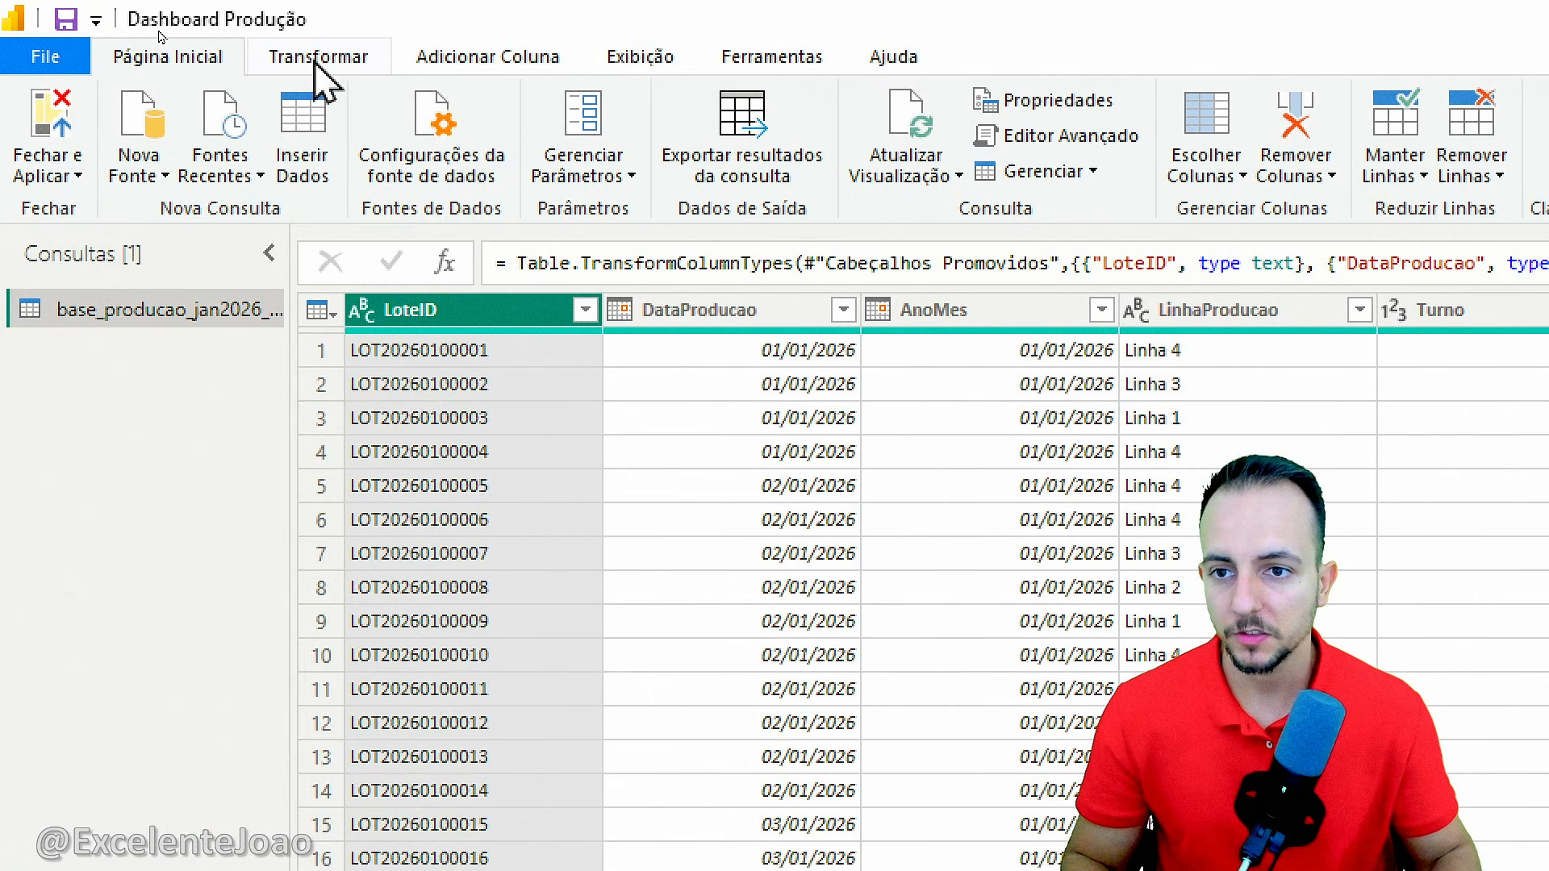
Review the editor's transform and add-column commands, return to the home commands and select the base_producao_jan2026_jul2026 query
{"action": "left_click", "coordinate": [316, 63]}
{"action": "left_click", "coordinate": [484, 60]}
{"action": "left_click", "coordinate": [319, 60]}
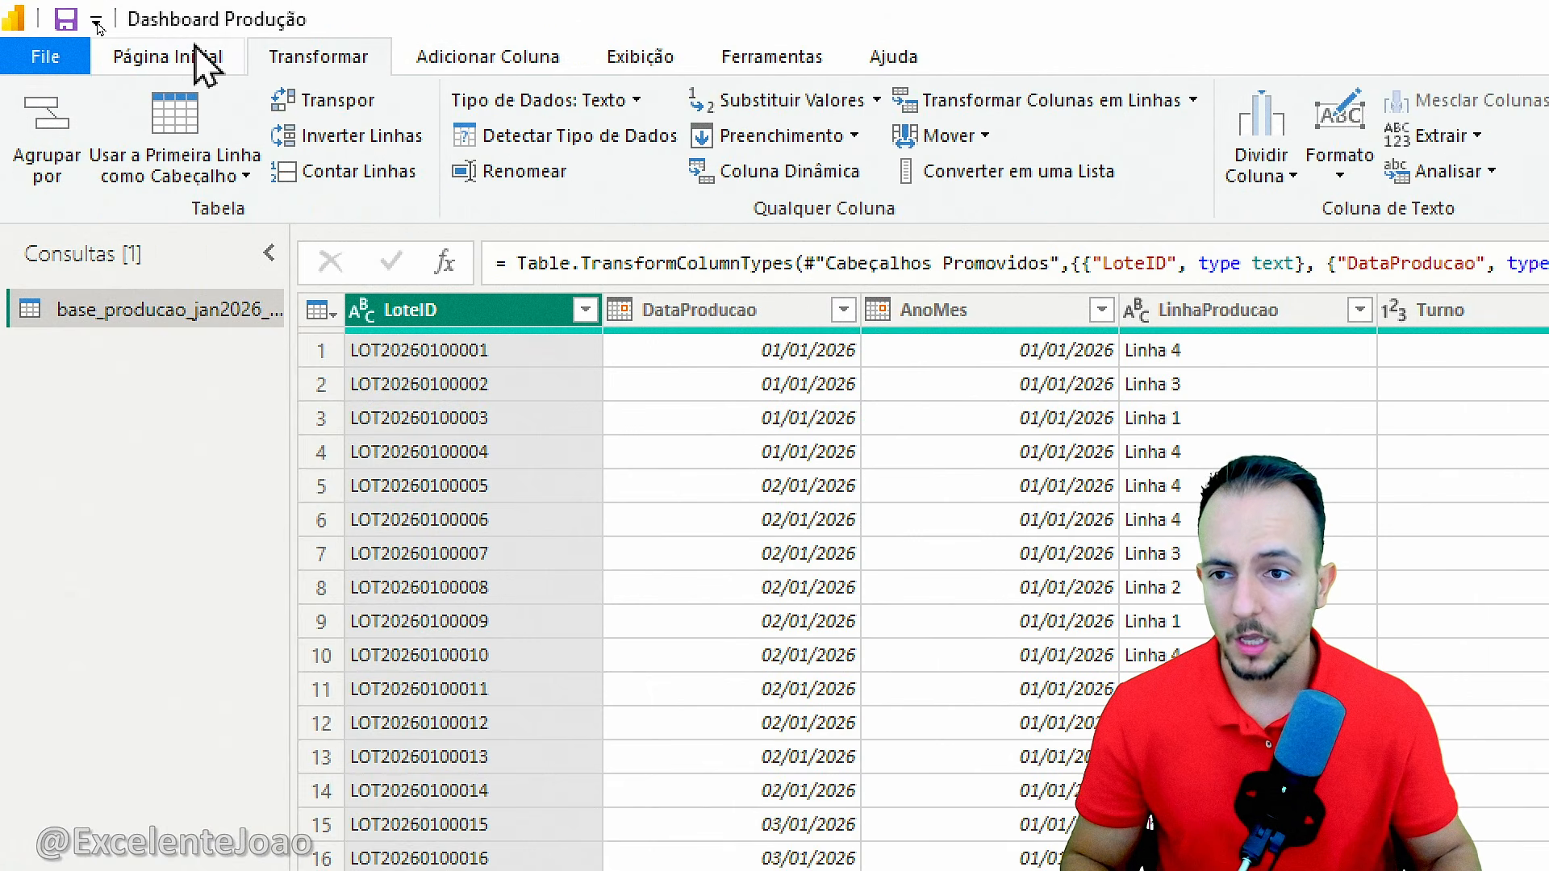
{"action": "left_click", "coordinate": [196, 53]}
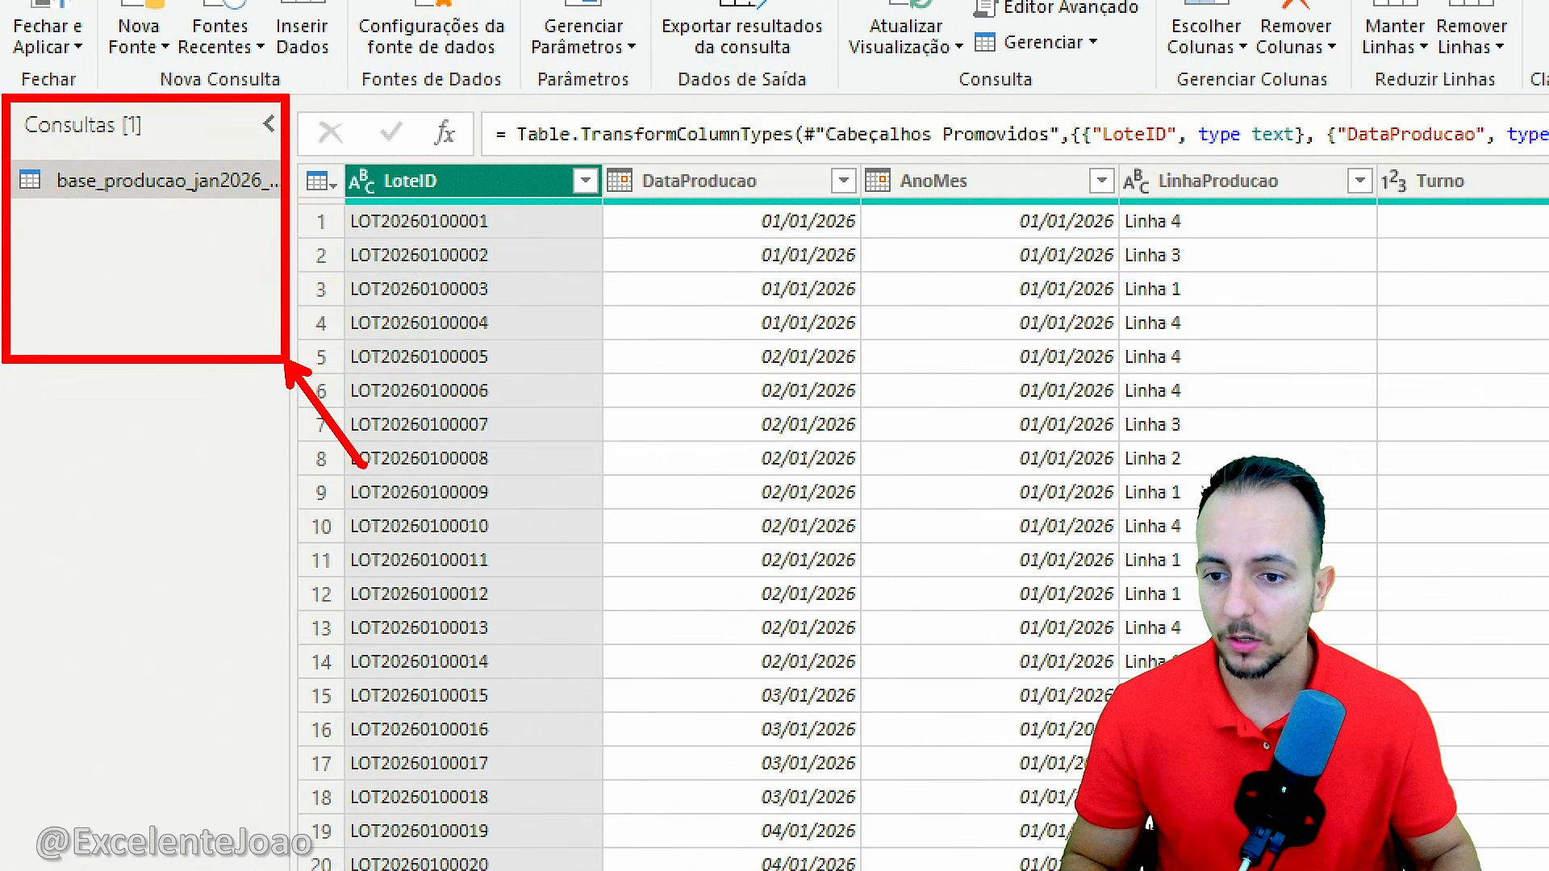
{"action": "left_click", "coordinate": [130, 184]}
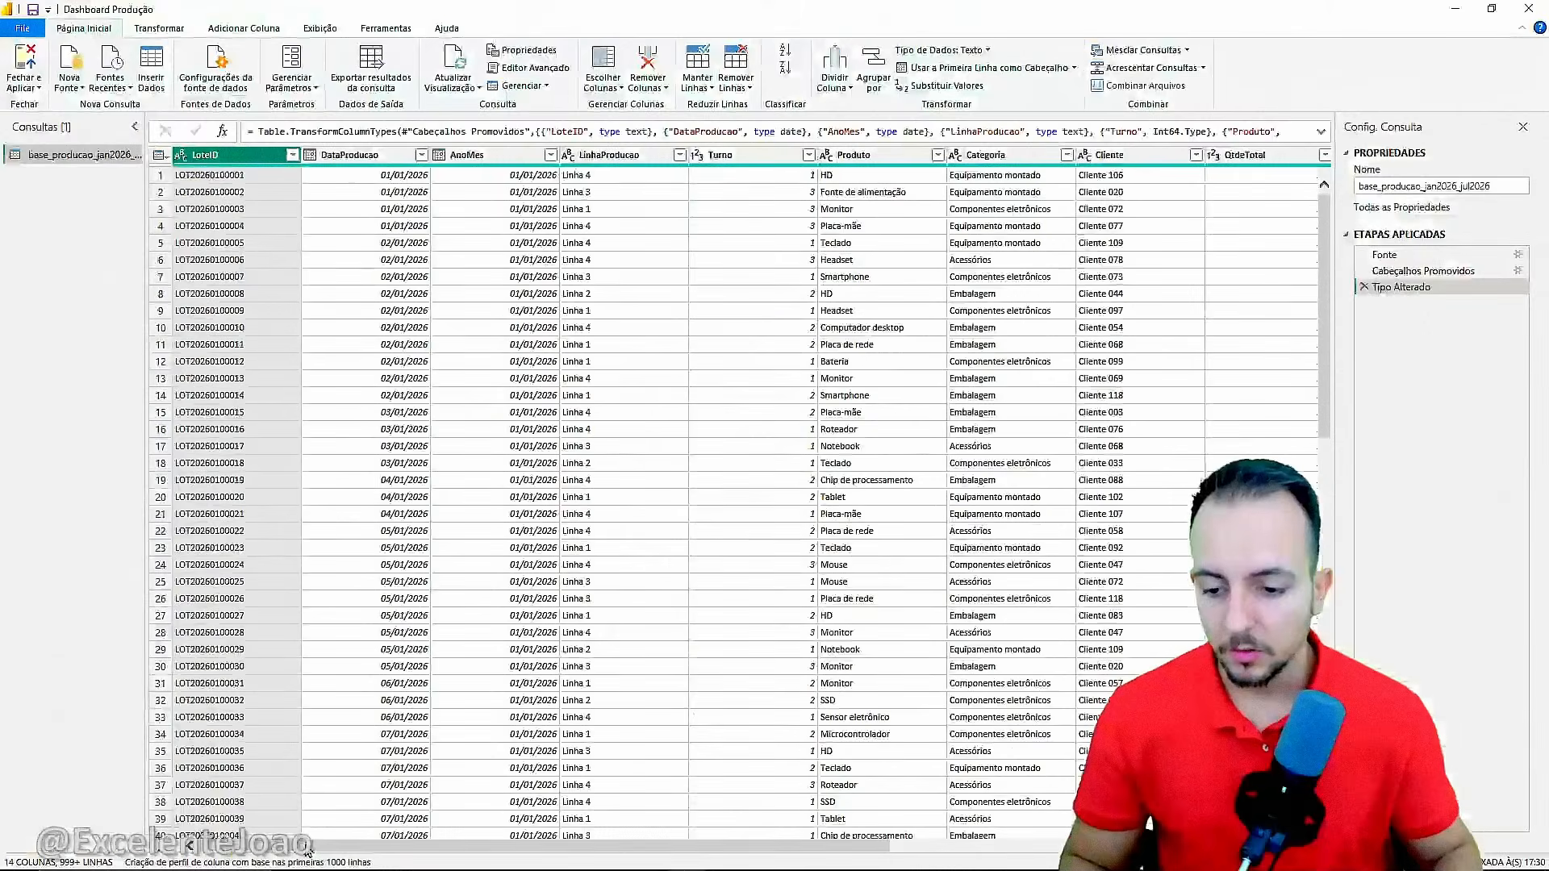
Examine the DataHoraInicio and DataHoraFim columns near the end of the table, selecting each in turn
{"action": "left_click_drag", "start_coordinate": [323, 846], "coordinate": [747, 859]}
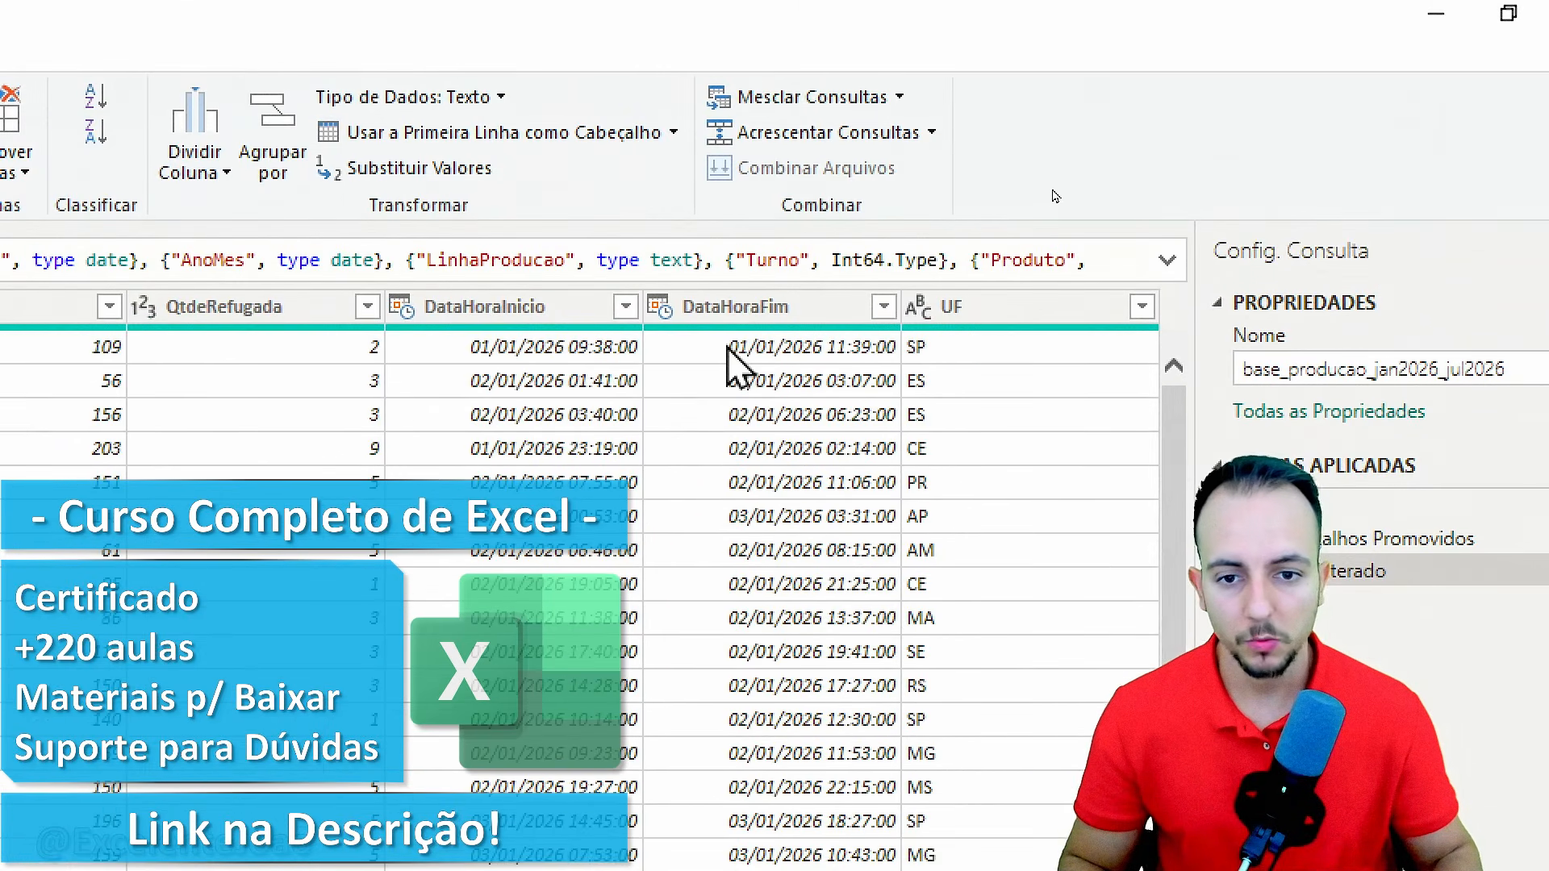
{"action": "left_click", "coordinate": [601, 311]}
{"action": "left_click", "coordinate": [768, 316]}
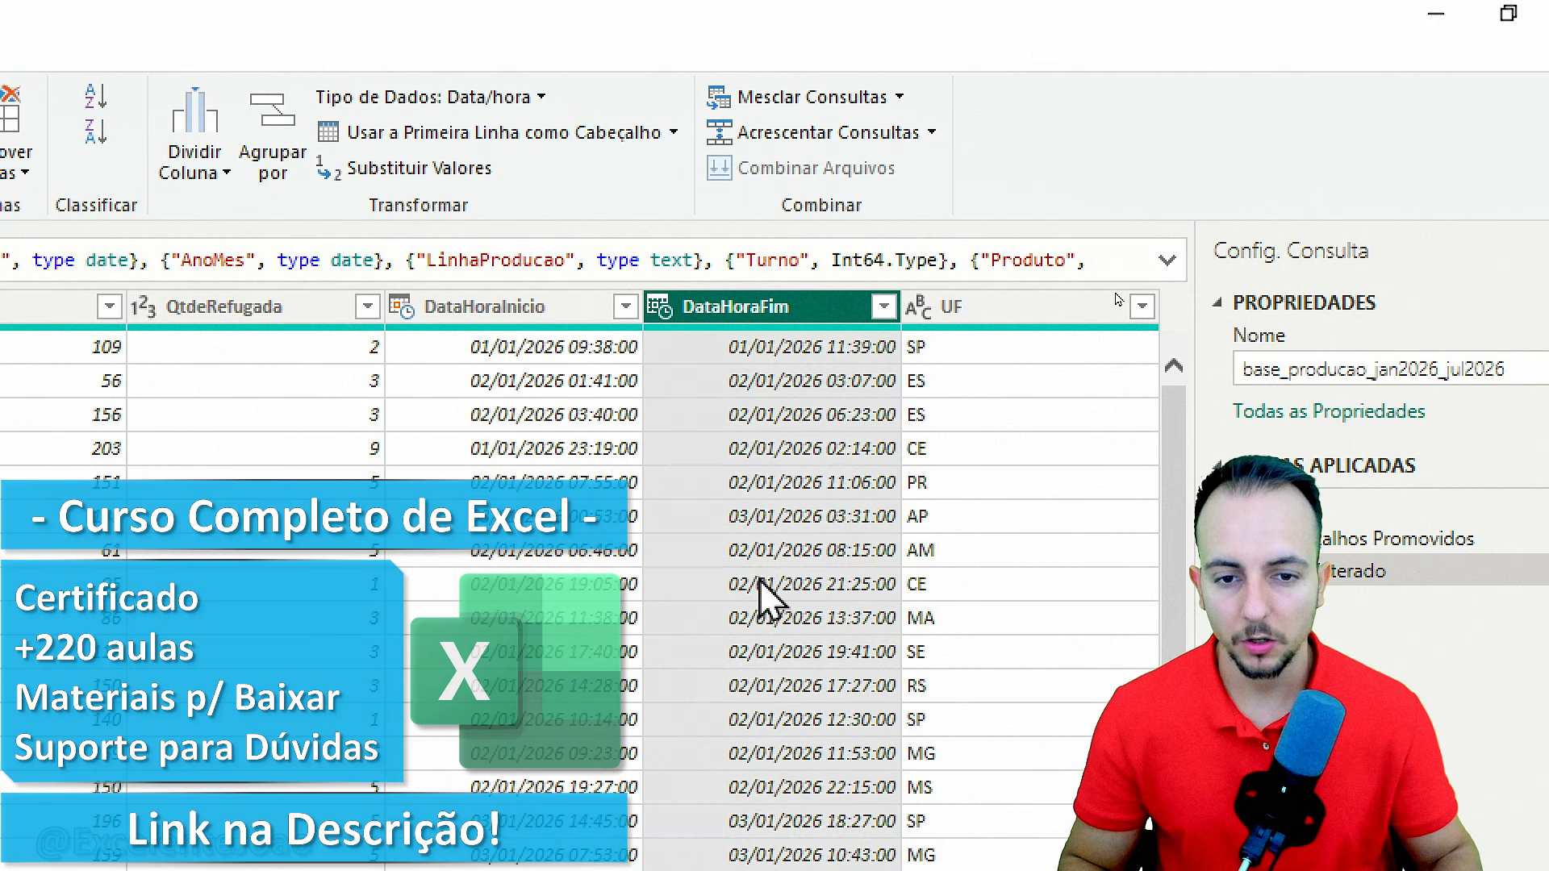
{"action": "left_click", "coordinate": [555, 311]}
{"action": "left_click", "coordinate": [702, 327]}
{"action": "left_click", "coordinate": [578, 347]}
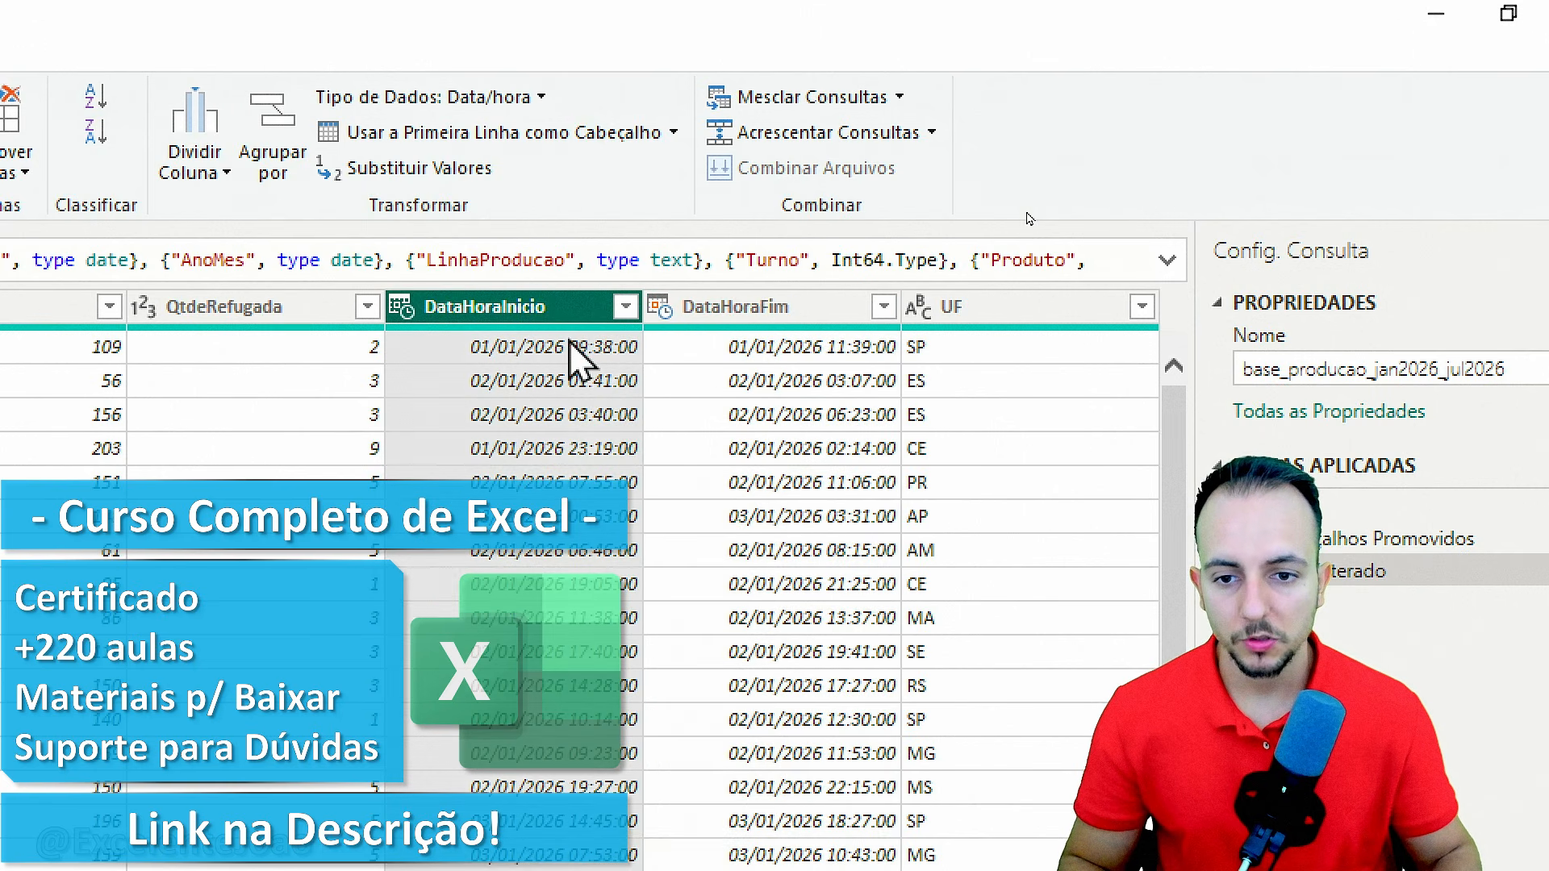
{"action": "left_click", "coordinate": [787, 317]}
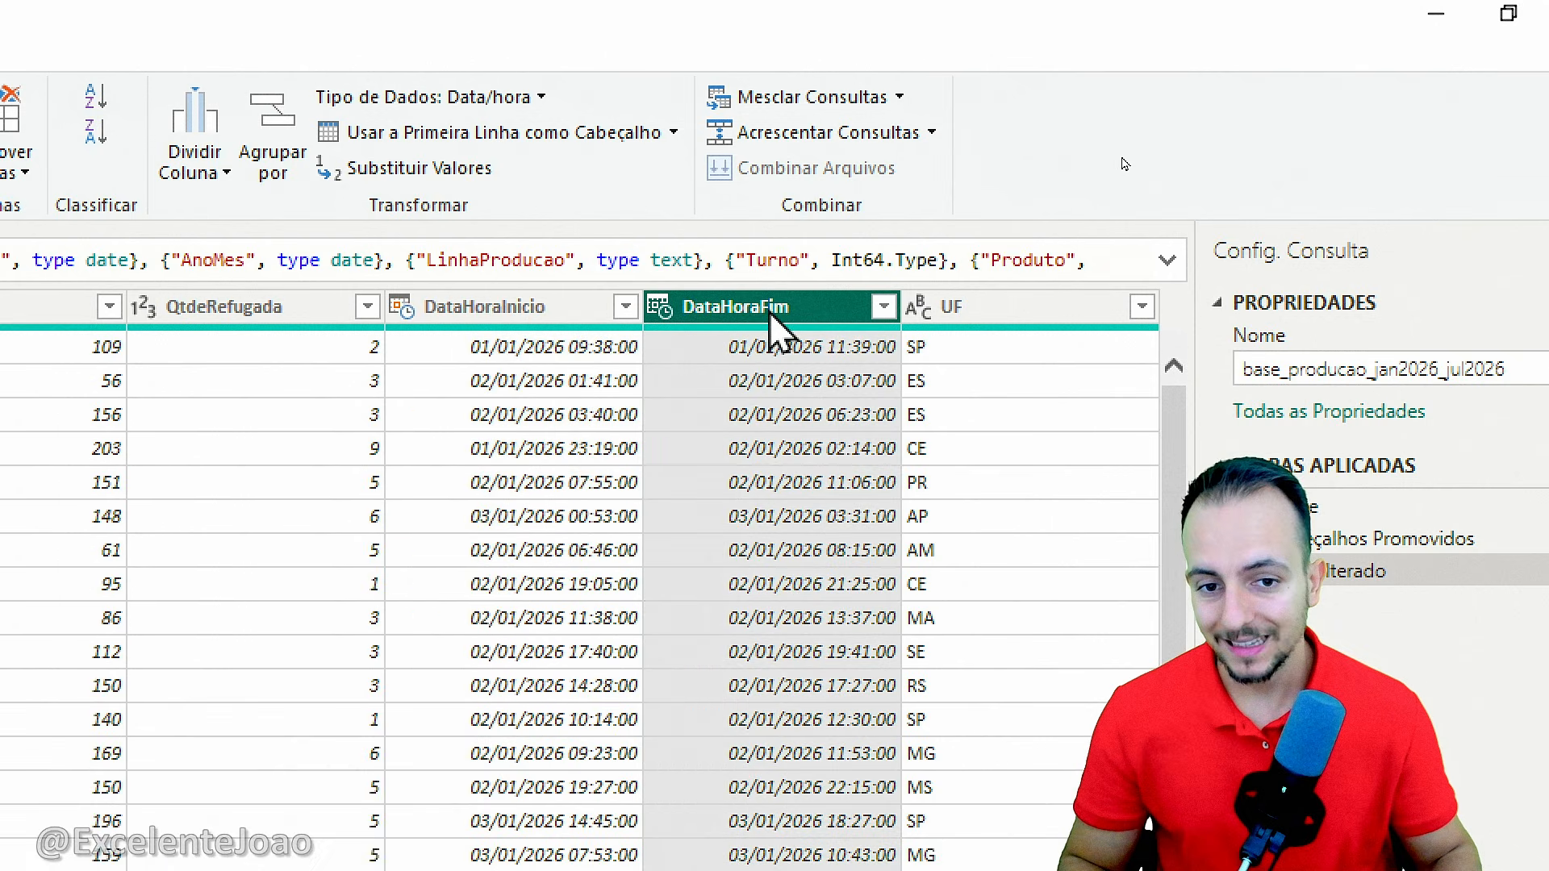
Circle the DataHoraFim and DataHoraInicio column headers in red, and clear the marks
{"action": "left_click_drag", "start_coordinate": [728, 273], "coordinate": [826, 308]}
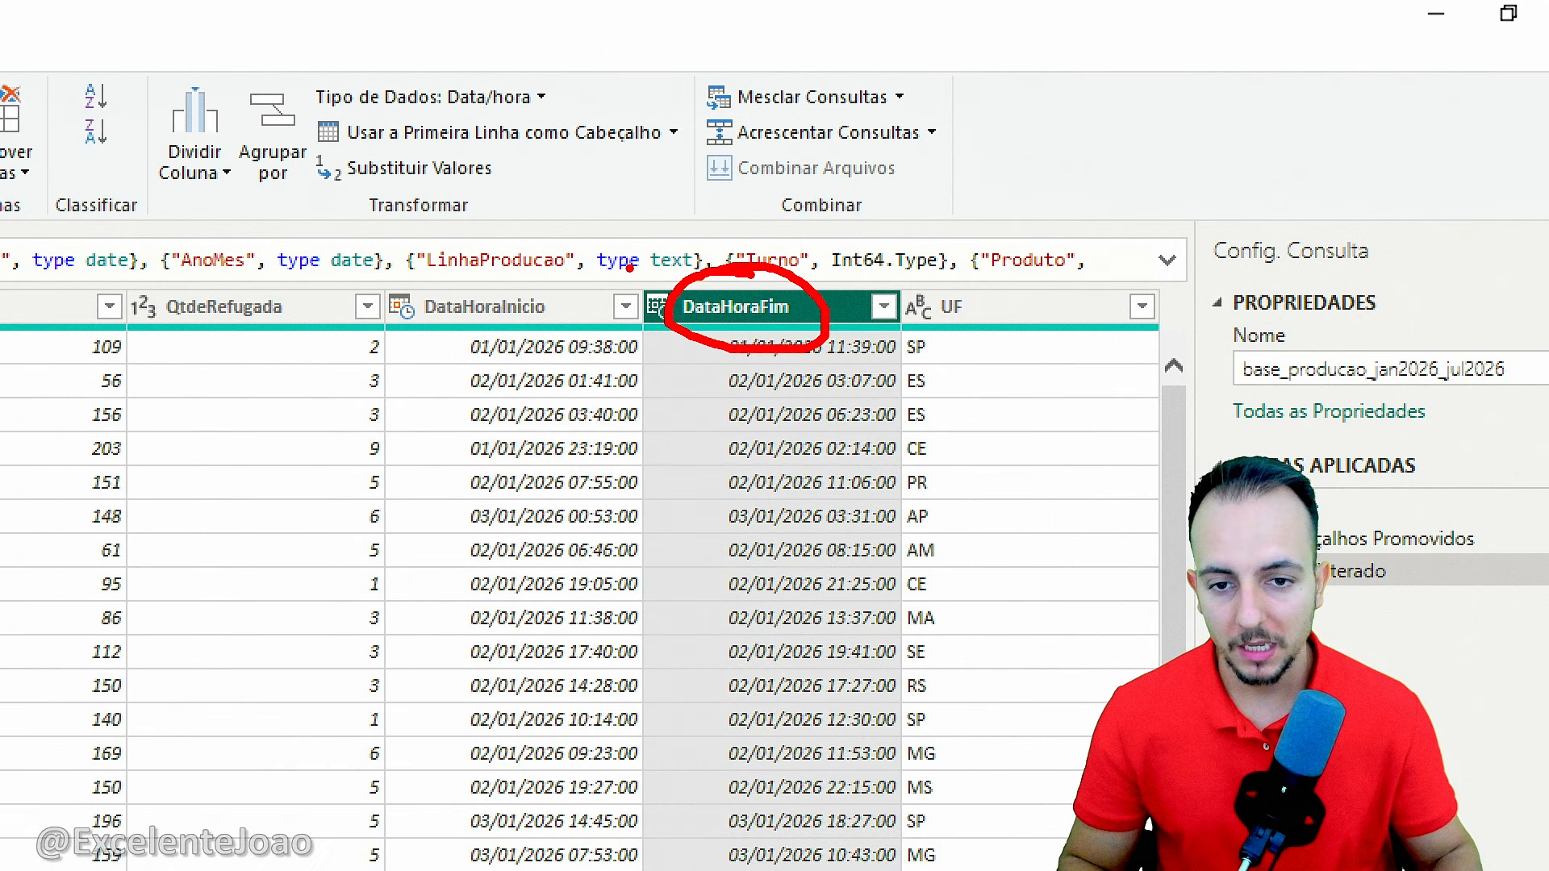
{"action": "mouse_move", "coordinate": [523, 276]}
{"action": "left_mouse_down"}
{"action": "mouse_move", "coordinate": [381, 292]}
{"action": "mouse_move", "coordinate": [557, 266]}
{"action": "left_mouse_up"}
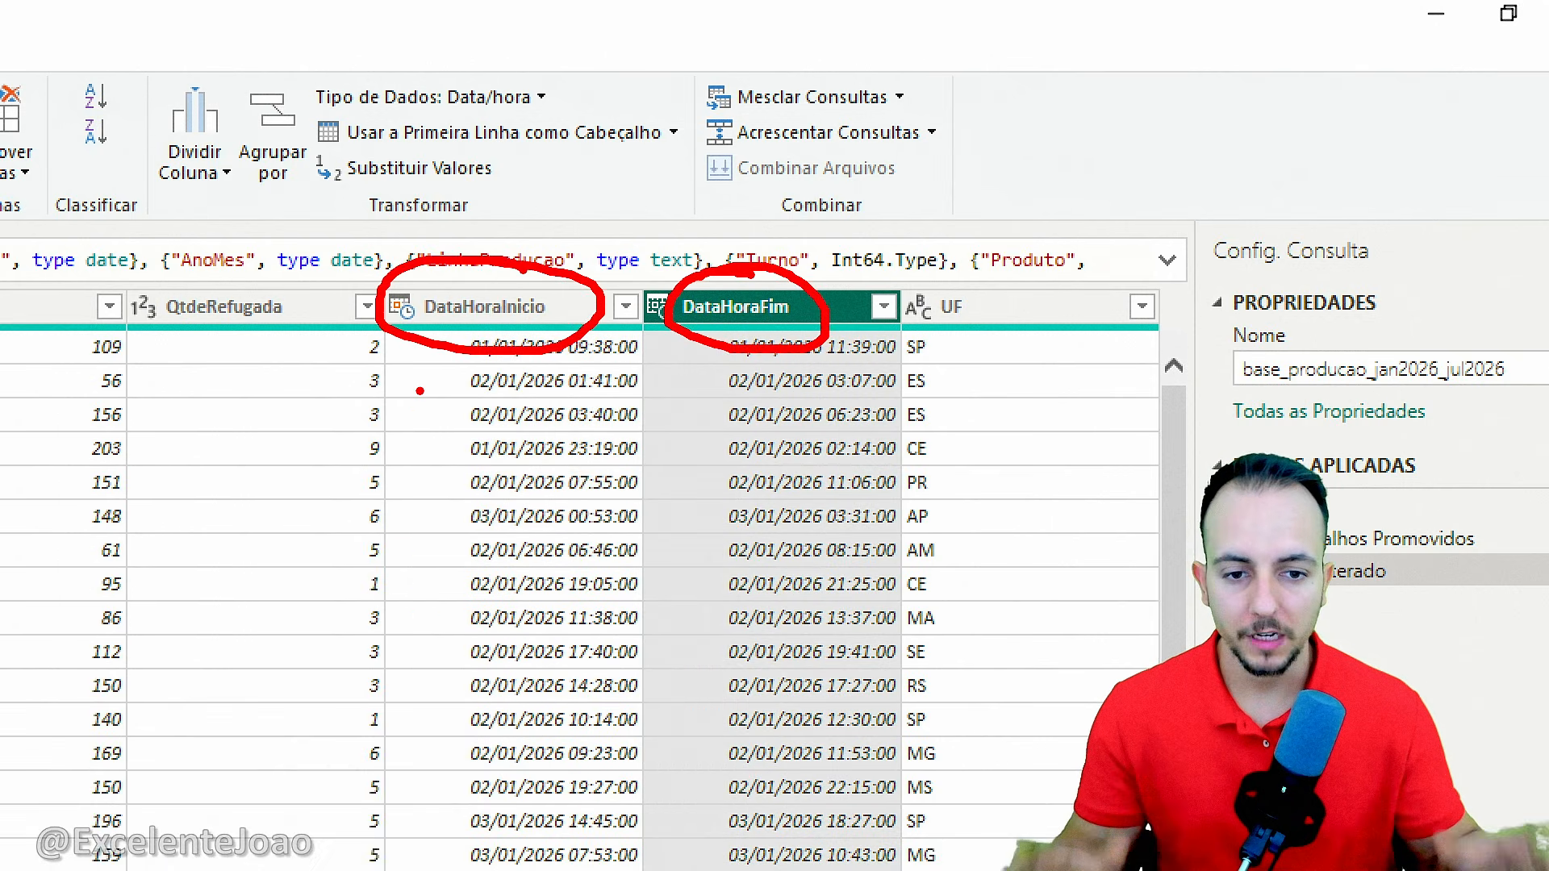
{"action": "key", "text": "Escape"}
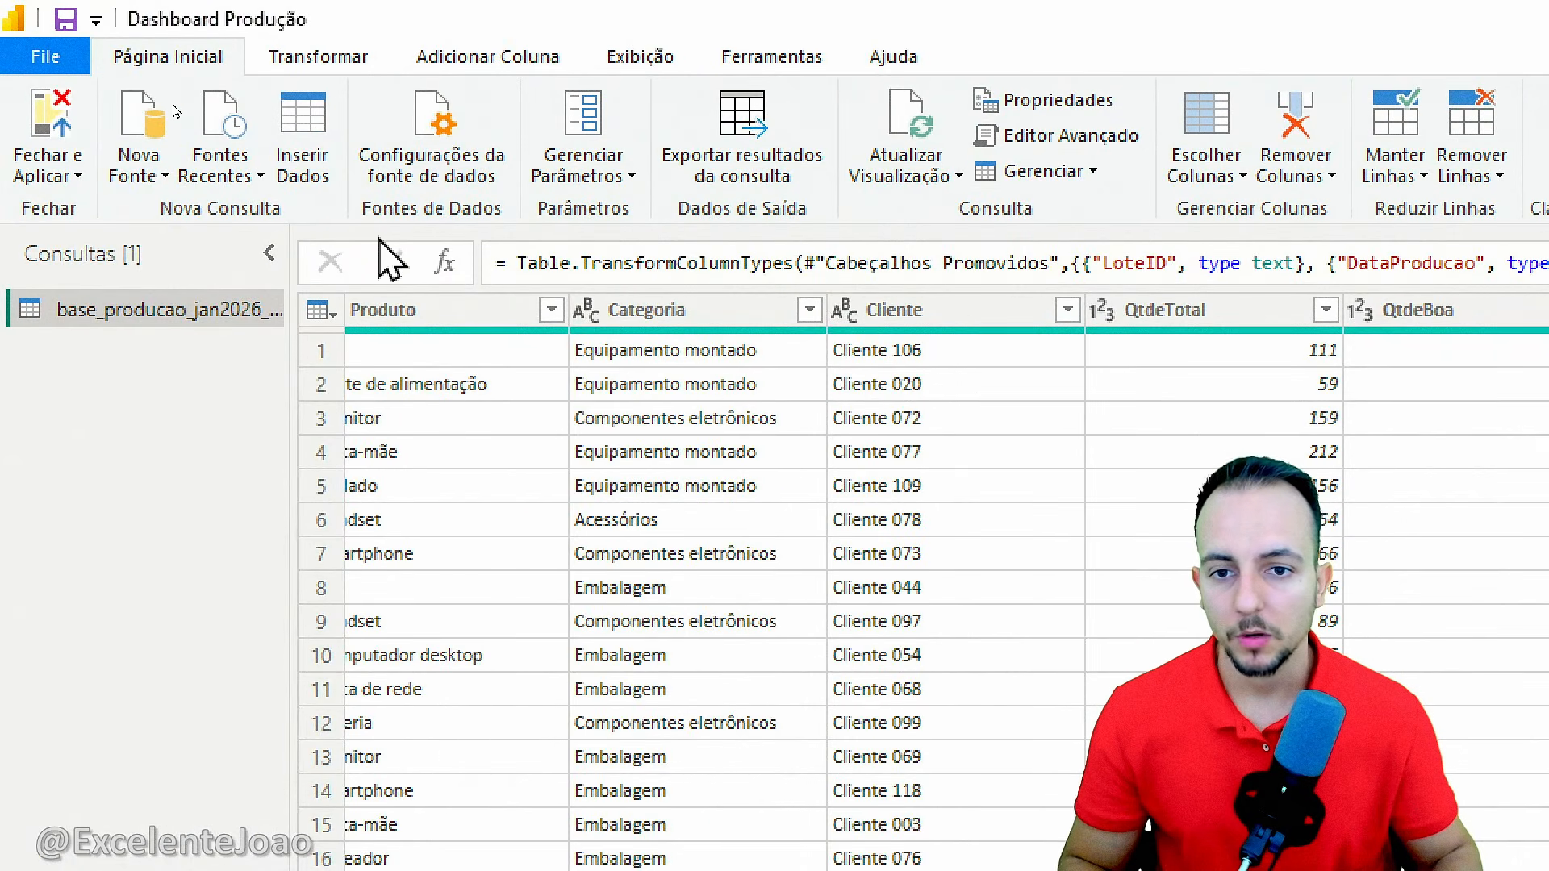
Start a custom column and name it "Tempo de Produção (horas)"
{"action": "left_click", "coordinate": [513, 63]}
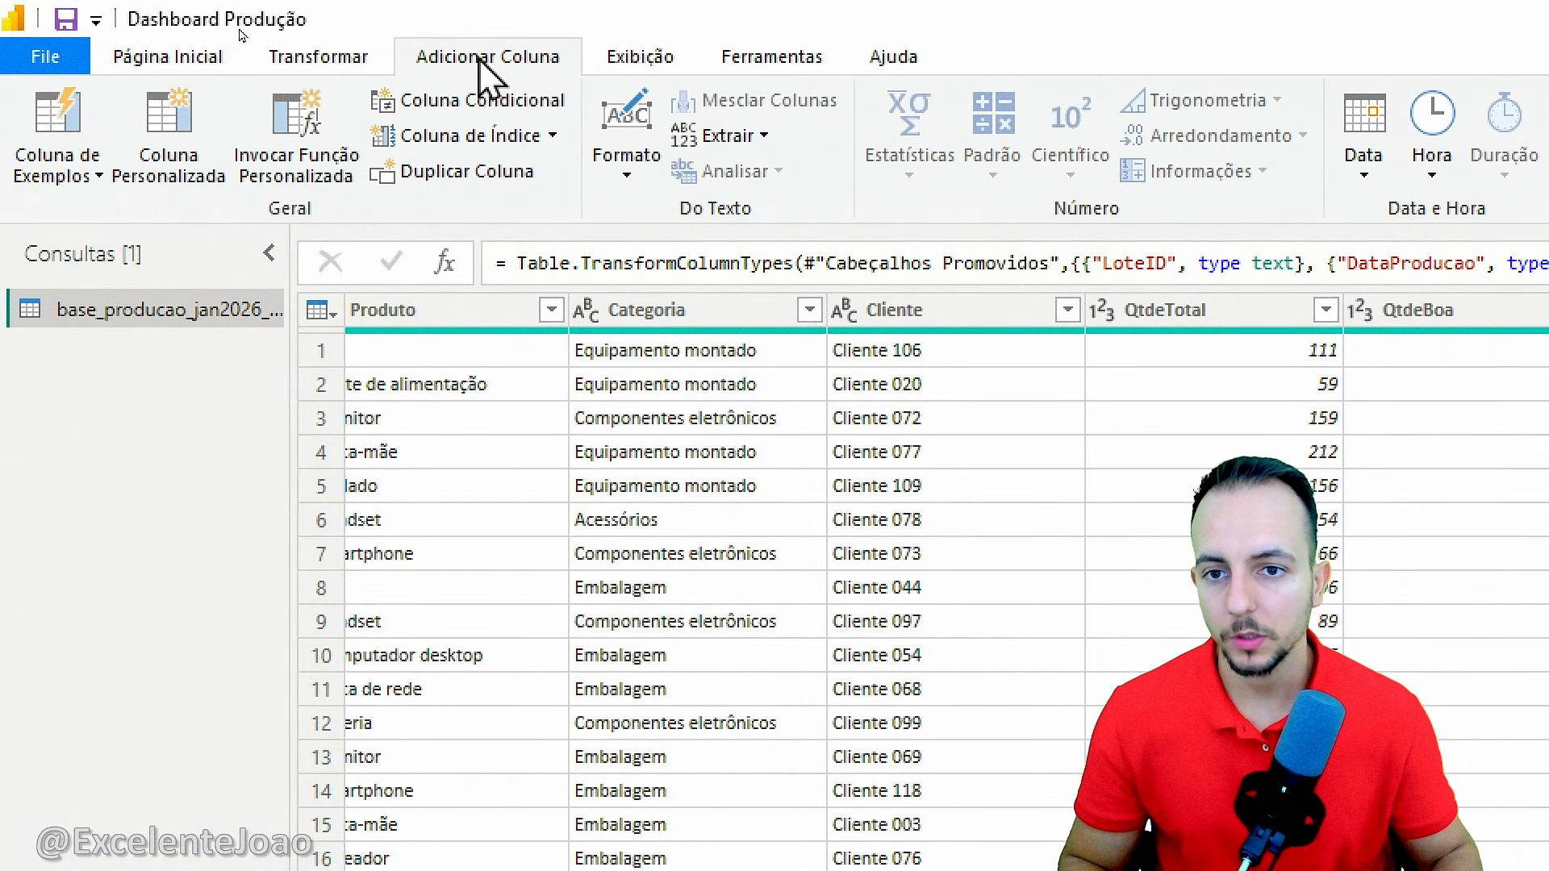
{"action": "key", "text": "Escape"}
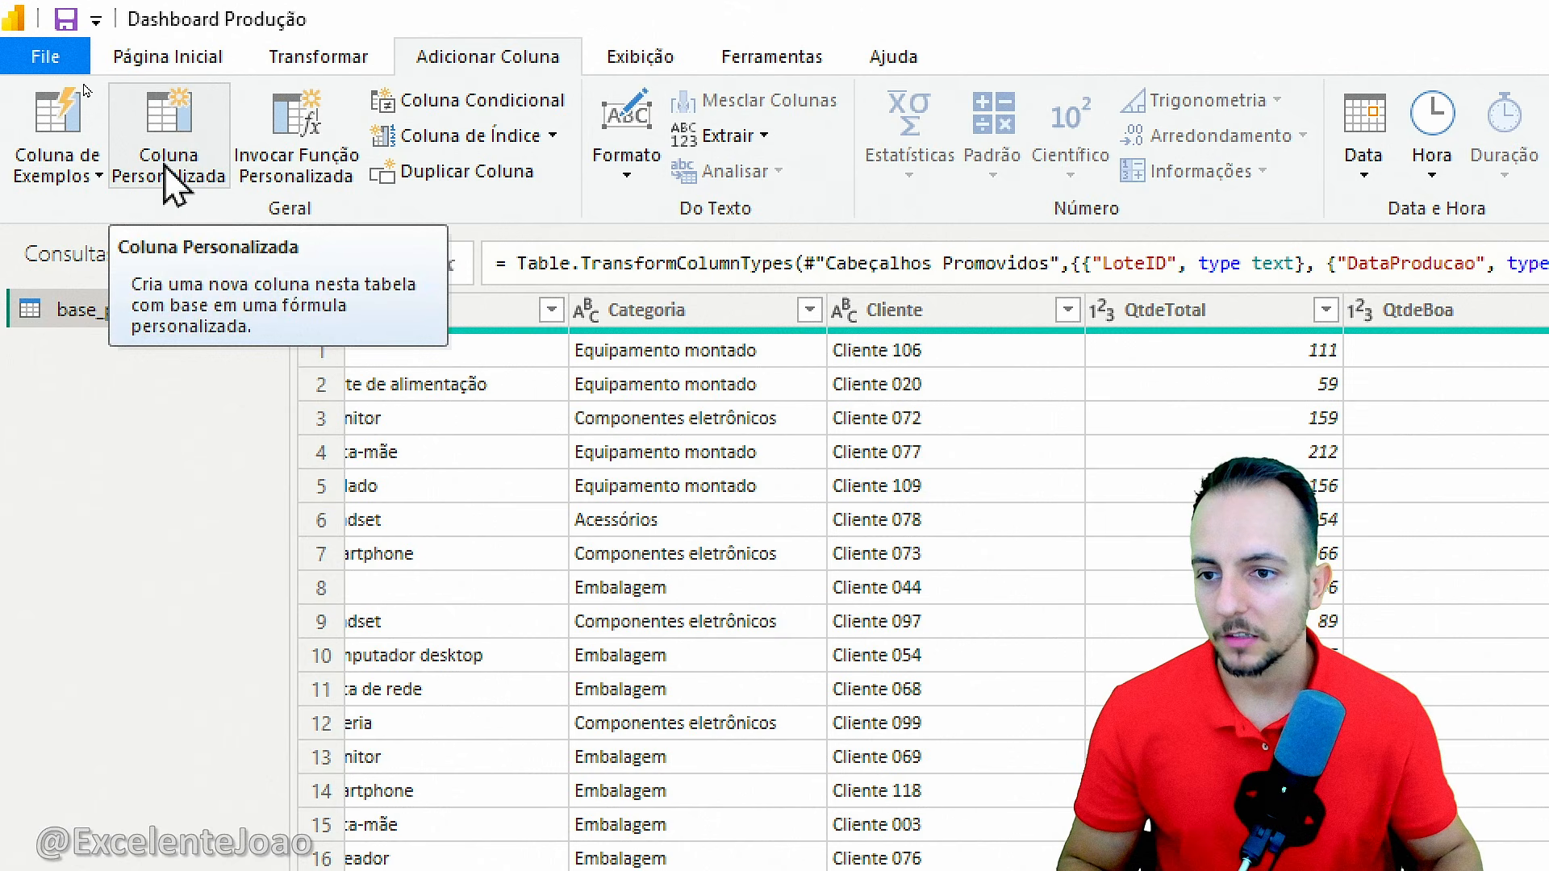
{"action": "left_click_drag", "start_coordinate": [211, 201], "coordinate": [218, 199]}
{"action": "key", "text": "Escape"}
{"action": "left_click", "coordinate": [195, 182]}
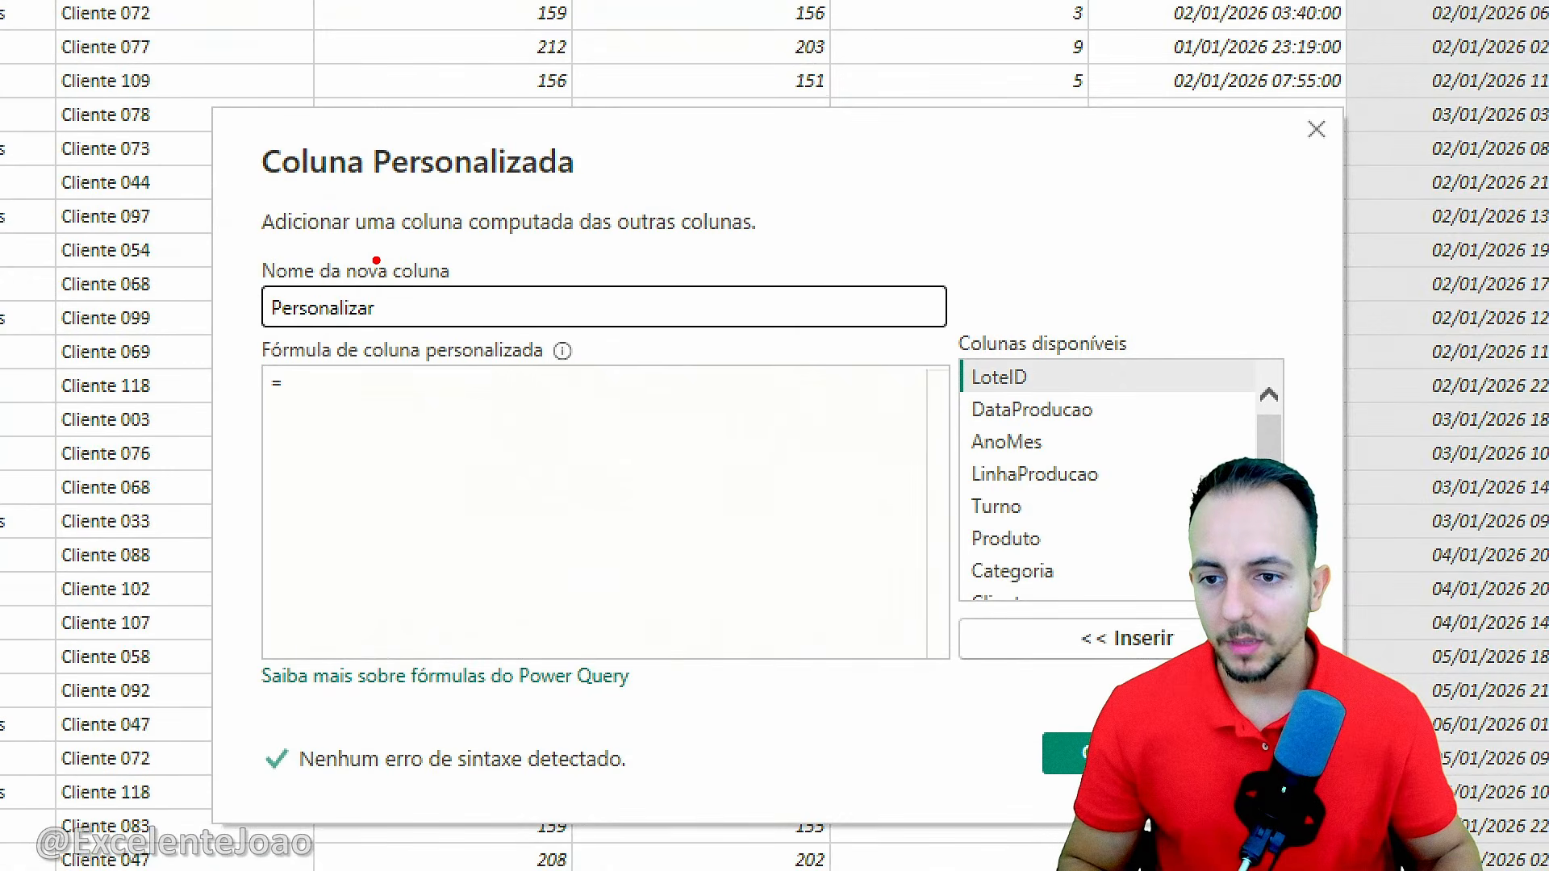
{"action": "left_click_drag", "start_coordinate": [376, 260], "coordinate": [297, 230]}
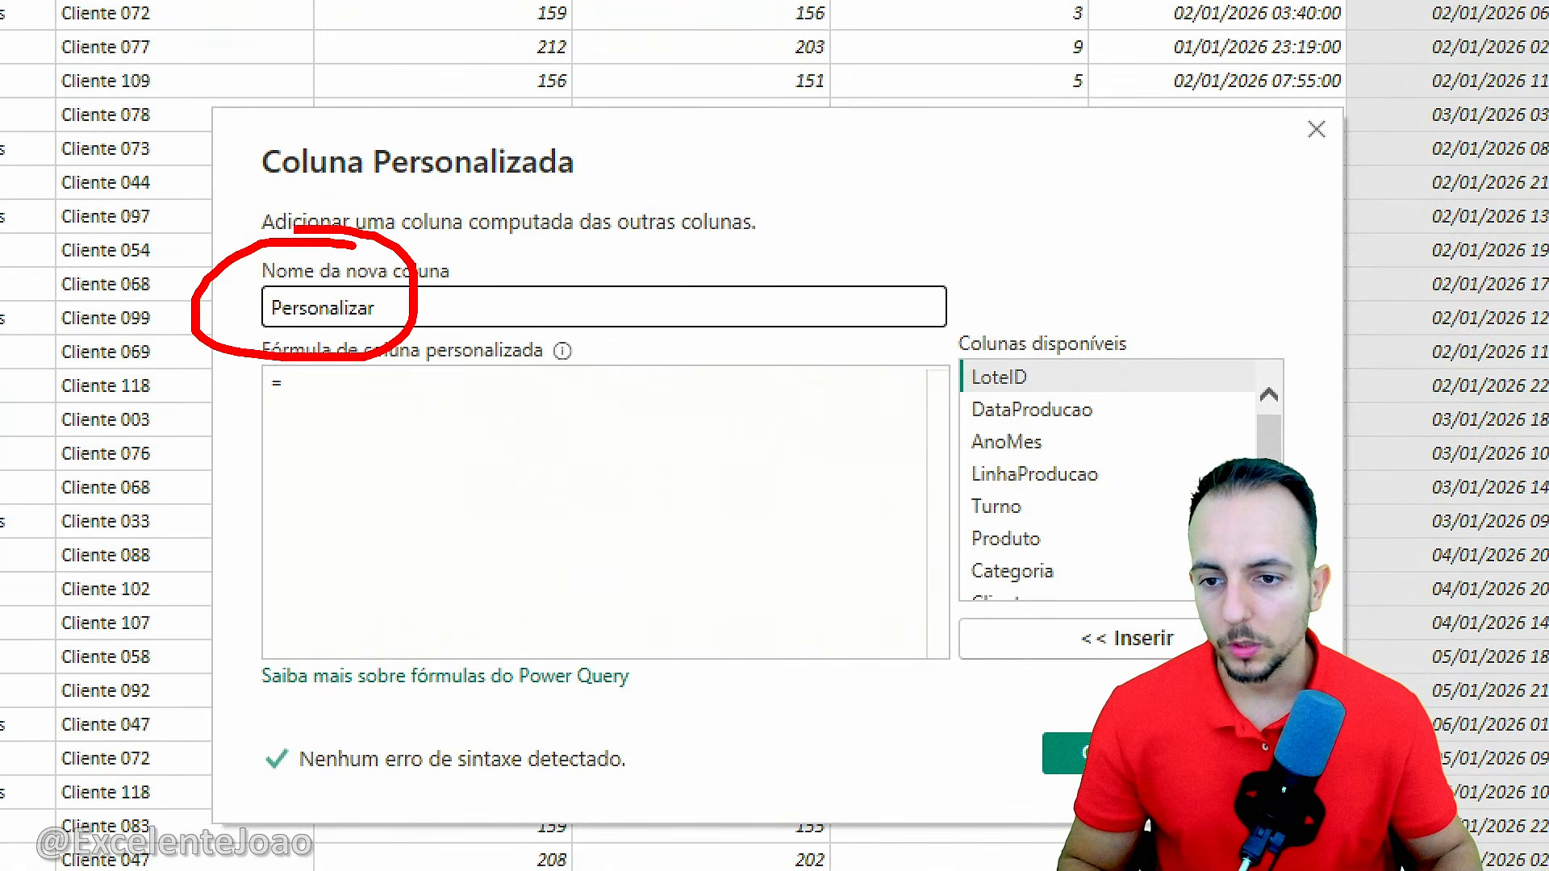
{"action": "left_click_drag", "start_coordinate": [385, 307], "coordinate": [269, 312]}
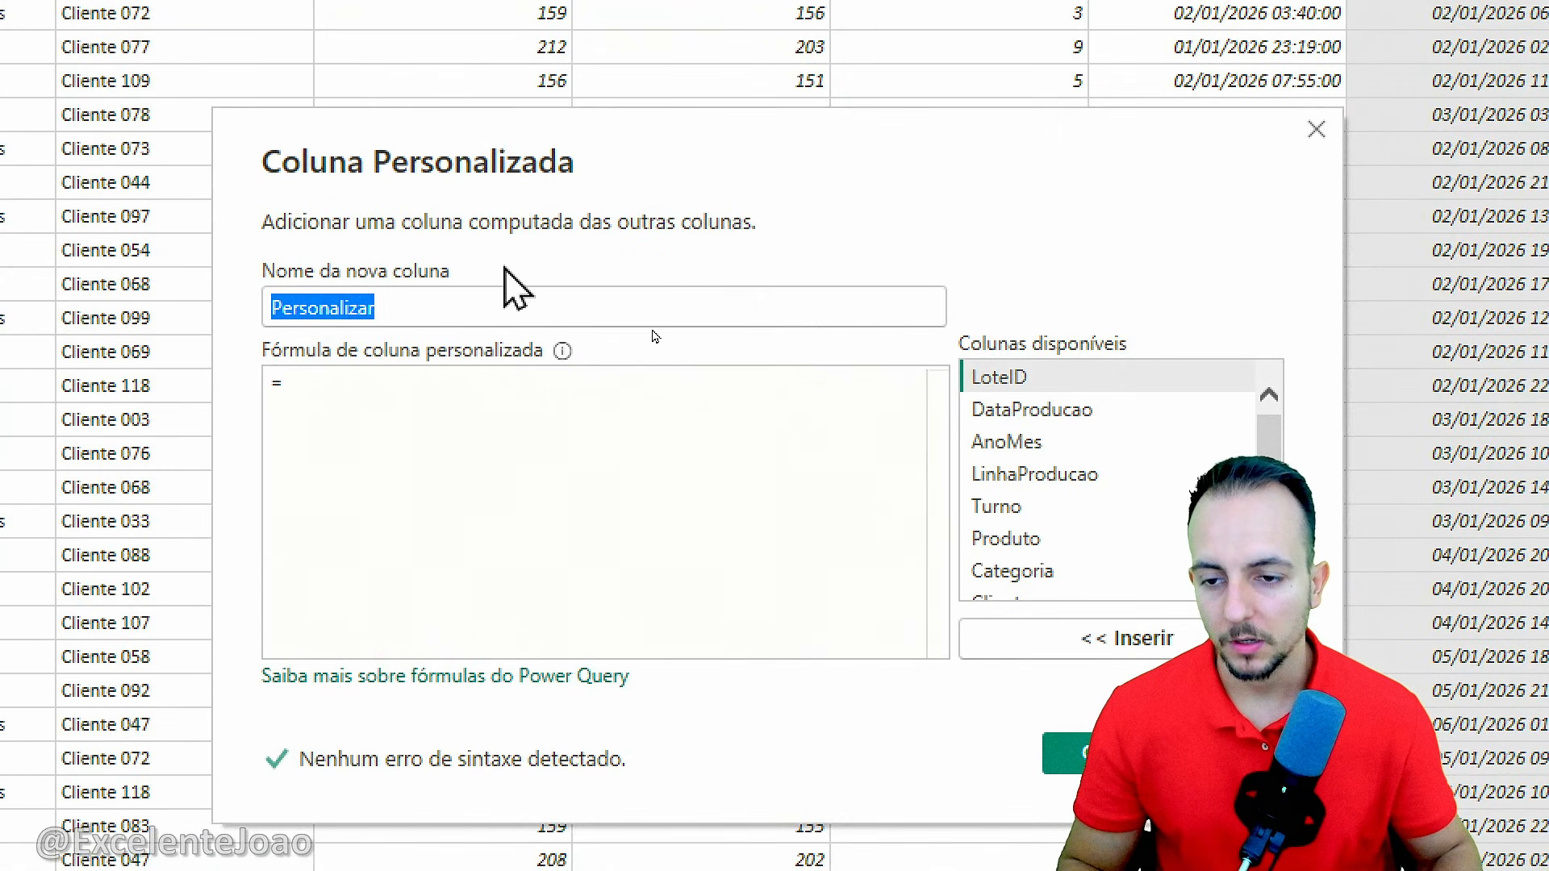
{"action": "type", "text": "Tempo de Produç"}
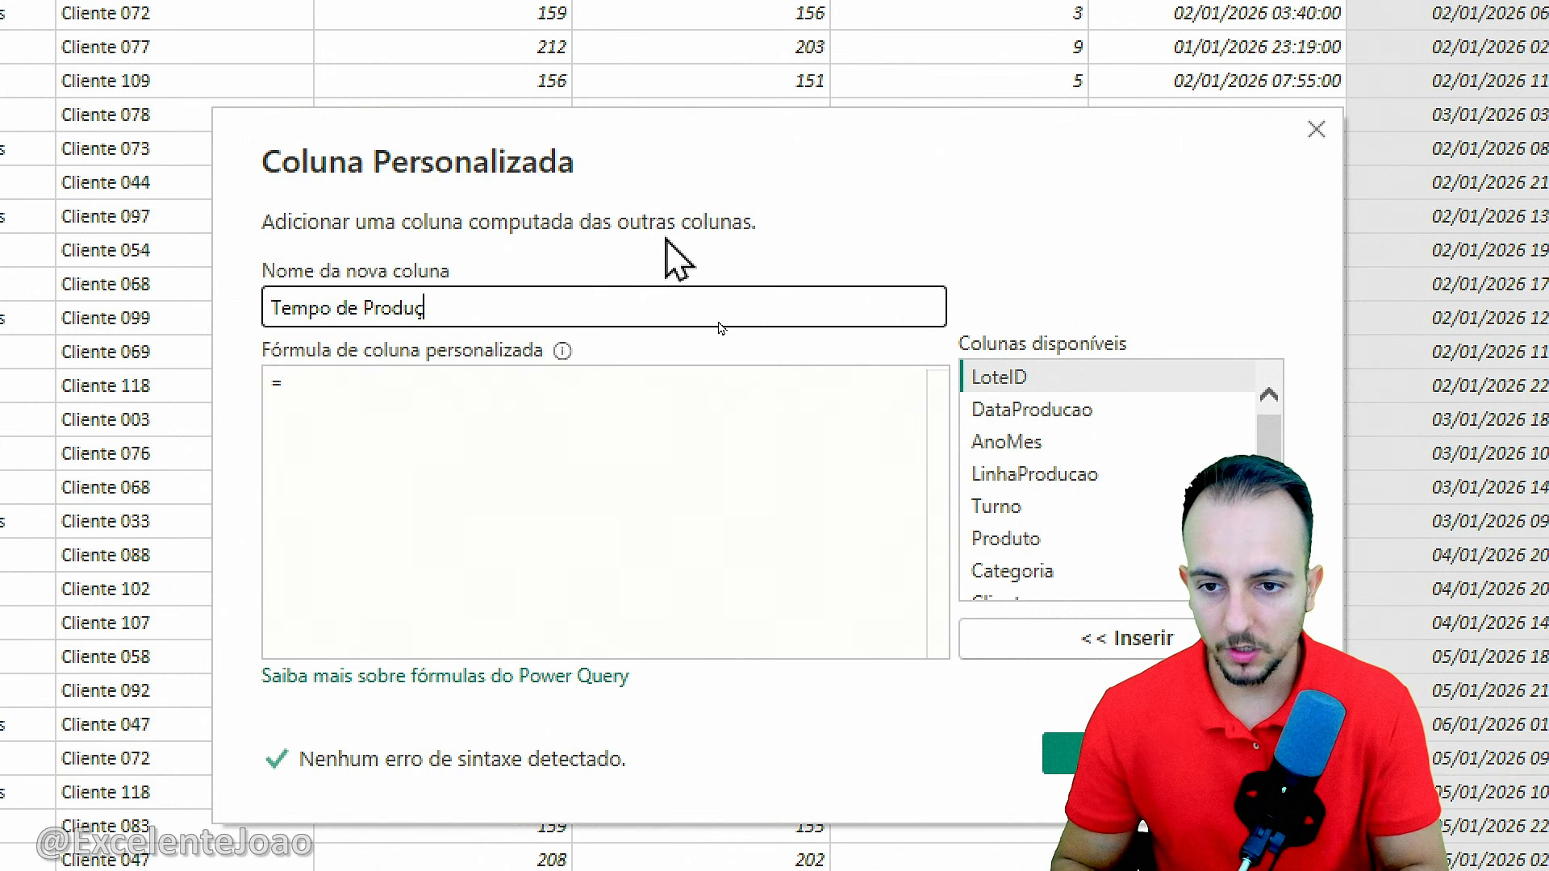
{"action": "type", "text": "ão (horas"}
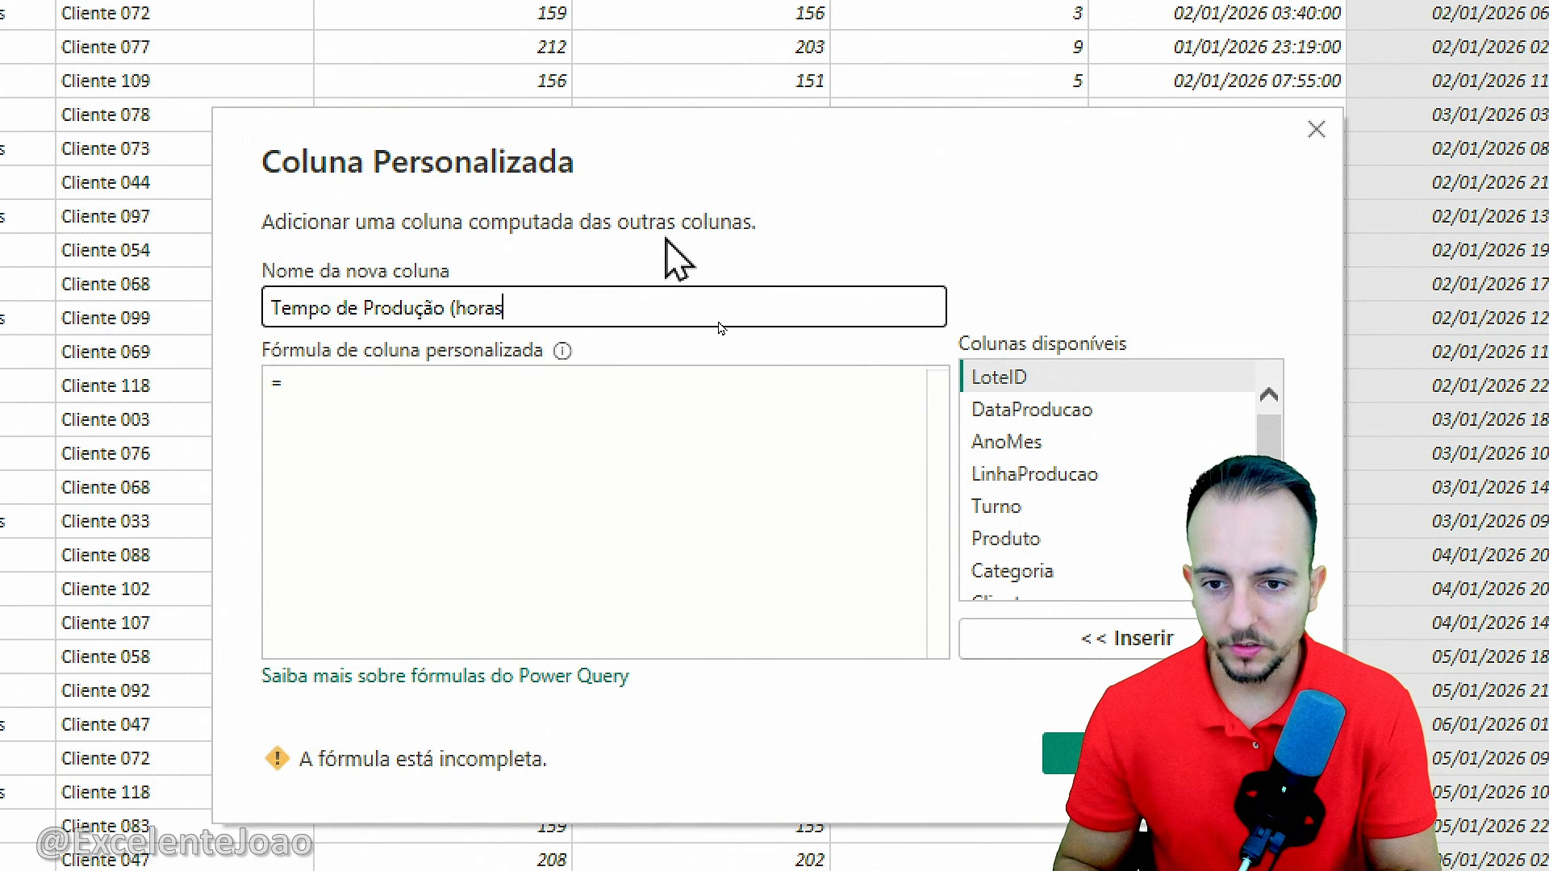
{"action": "type", "text": ")"}
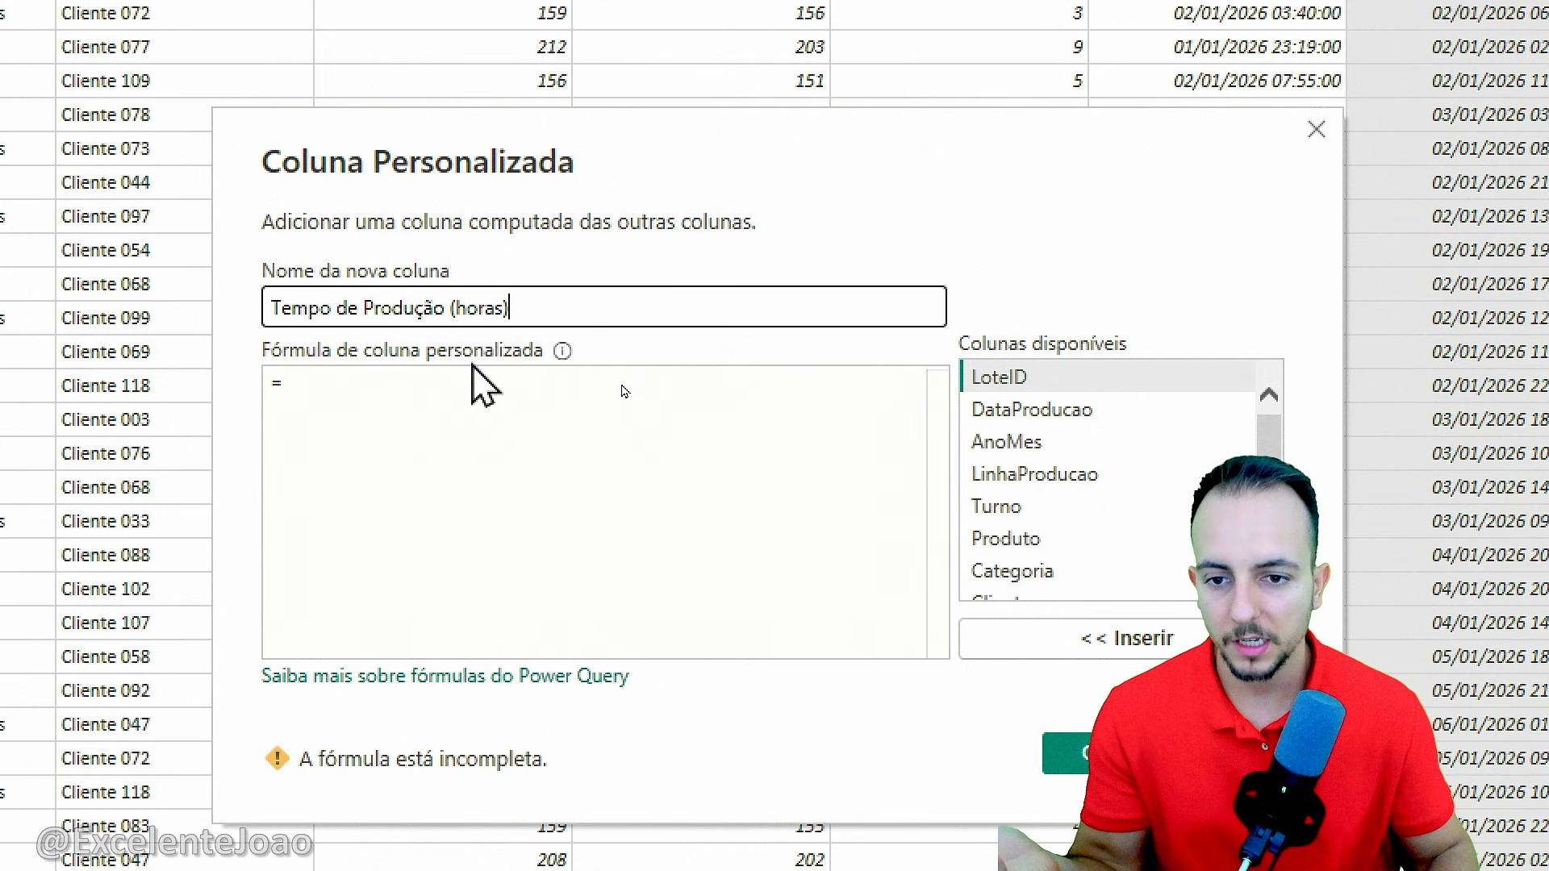
Insert the DataHoraFim column as the first term of the custom column formula
{"action": "left_click", "coordinate": [620, 394]}
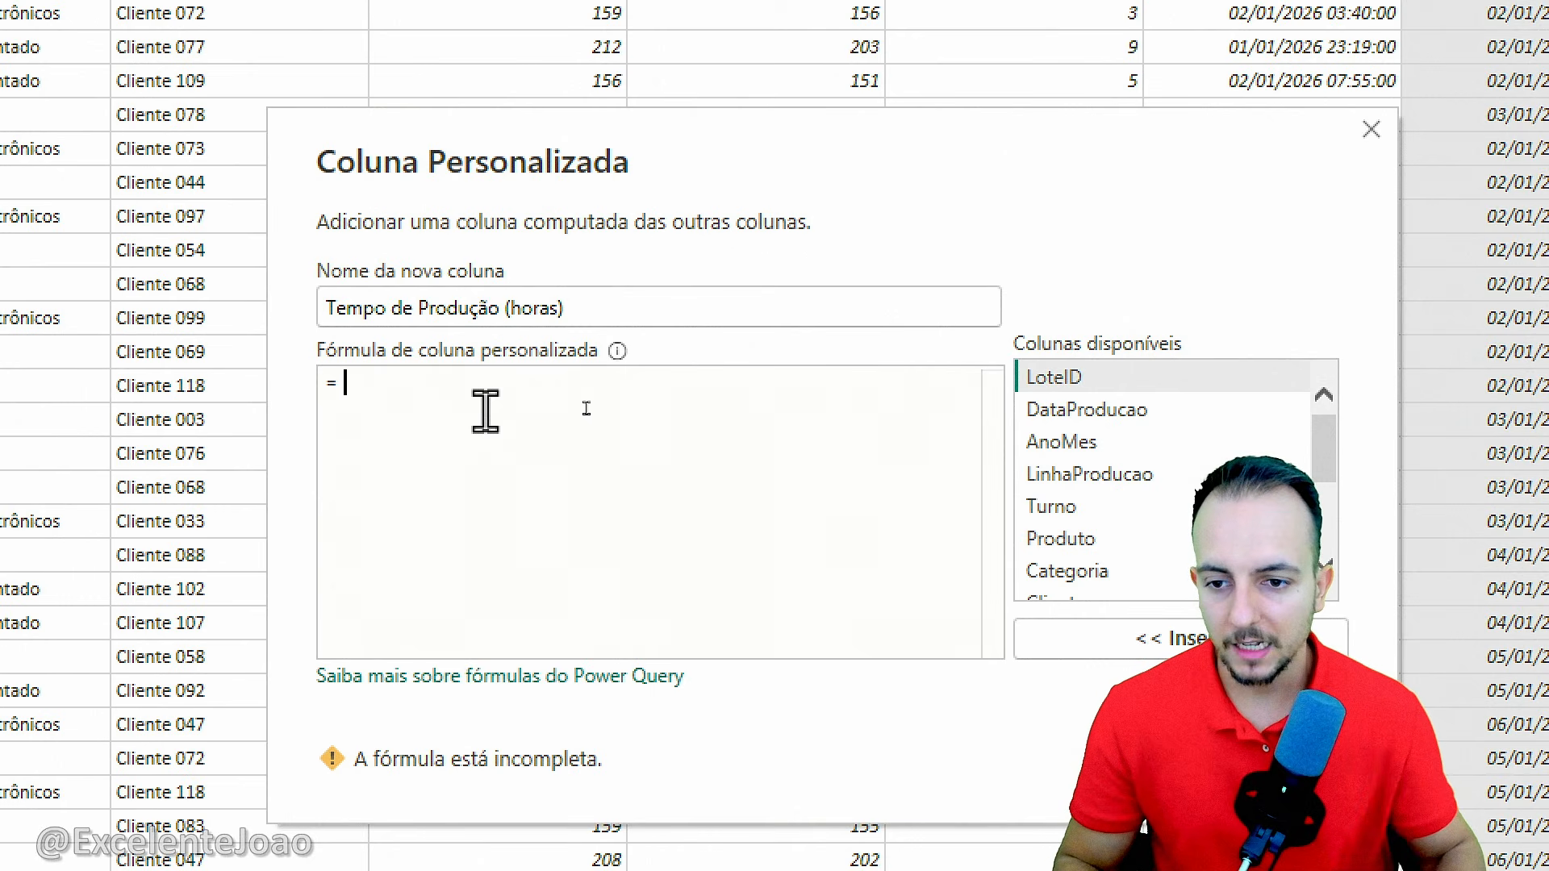
{"action": "key", "text": "ctrl+2"}
{"action": "left_click_drag", "start_coordinate": [345, 391], "coordinate": [381, 457]}
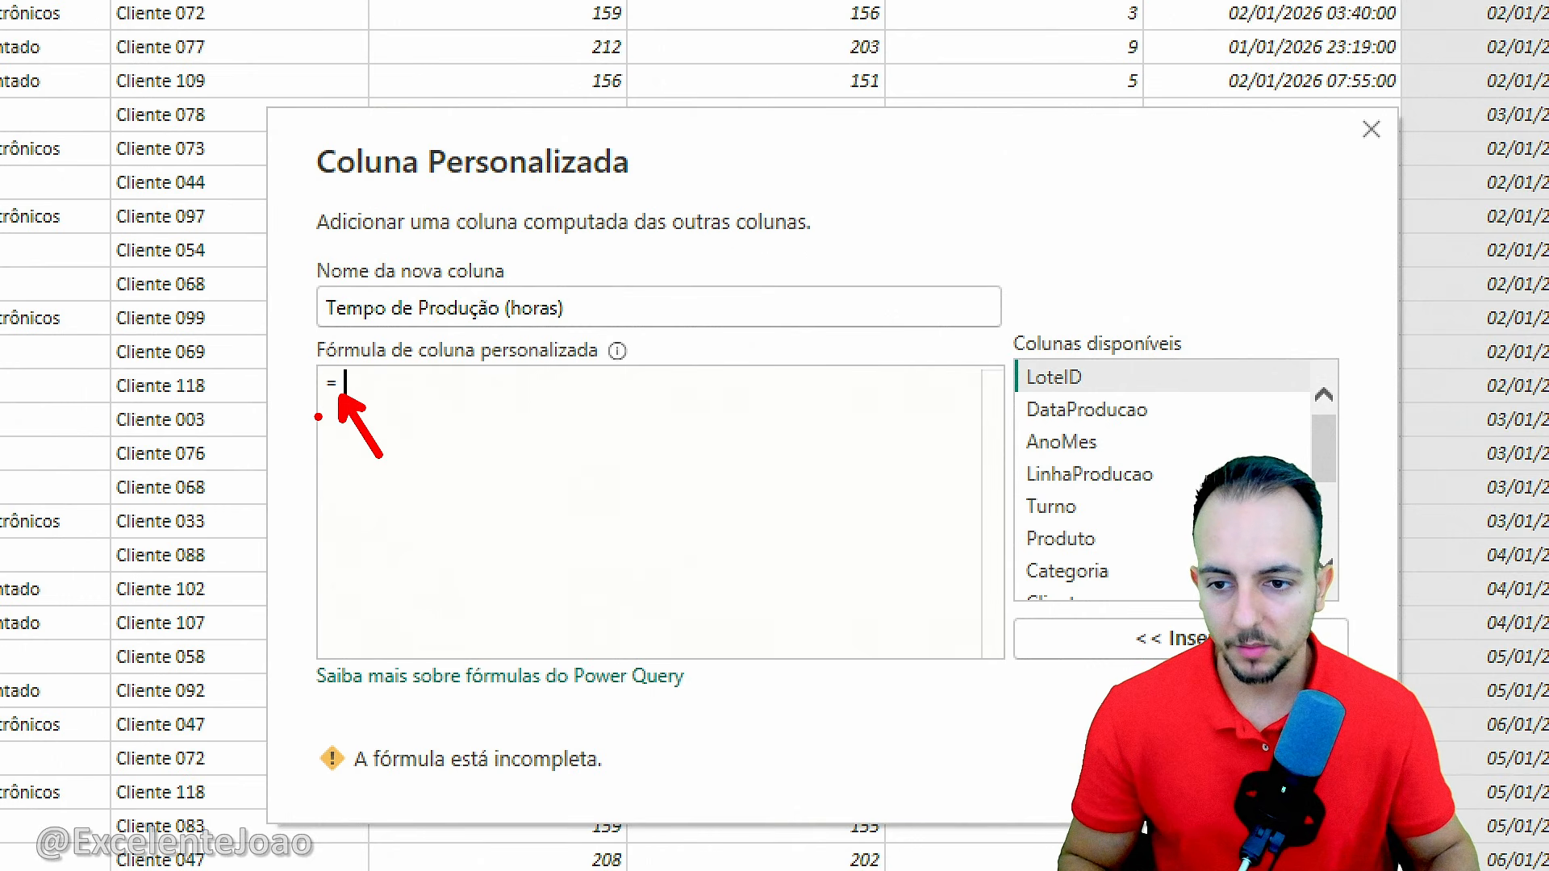
{"action": "key", "text": "Escape"}
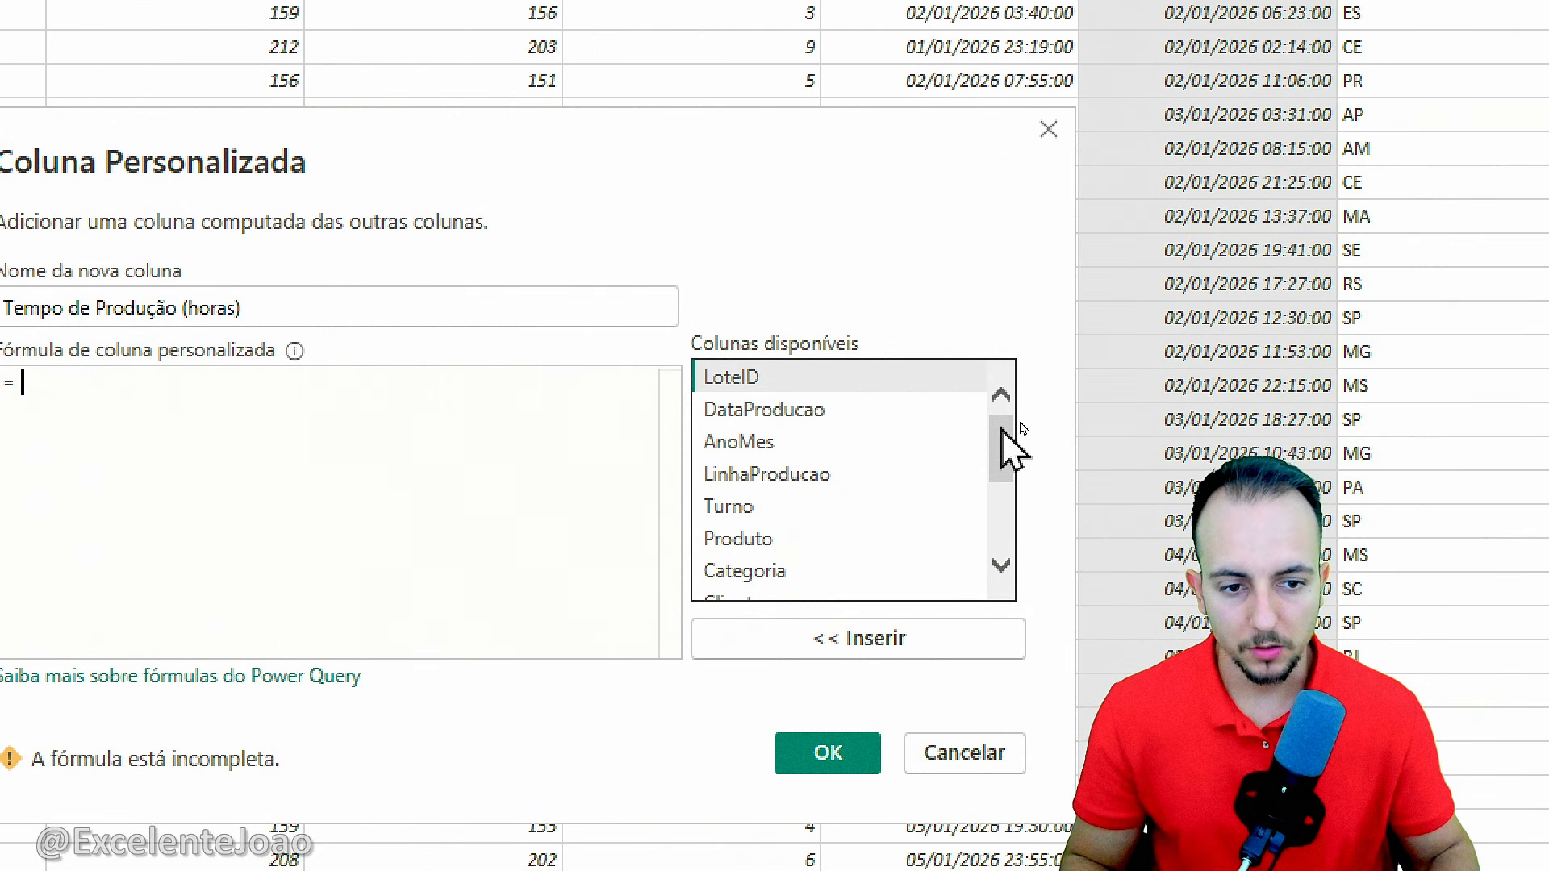
{"action": "left_click_drag", "start_coordinate": [1000, 443], "coordinate": [995, 525]}
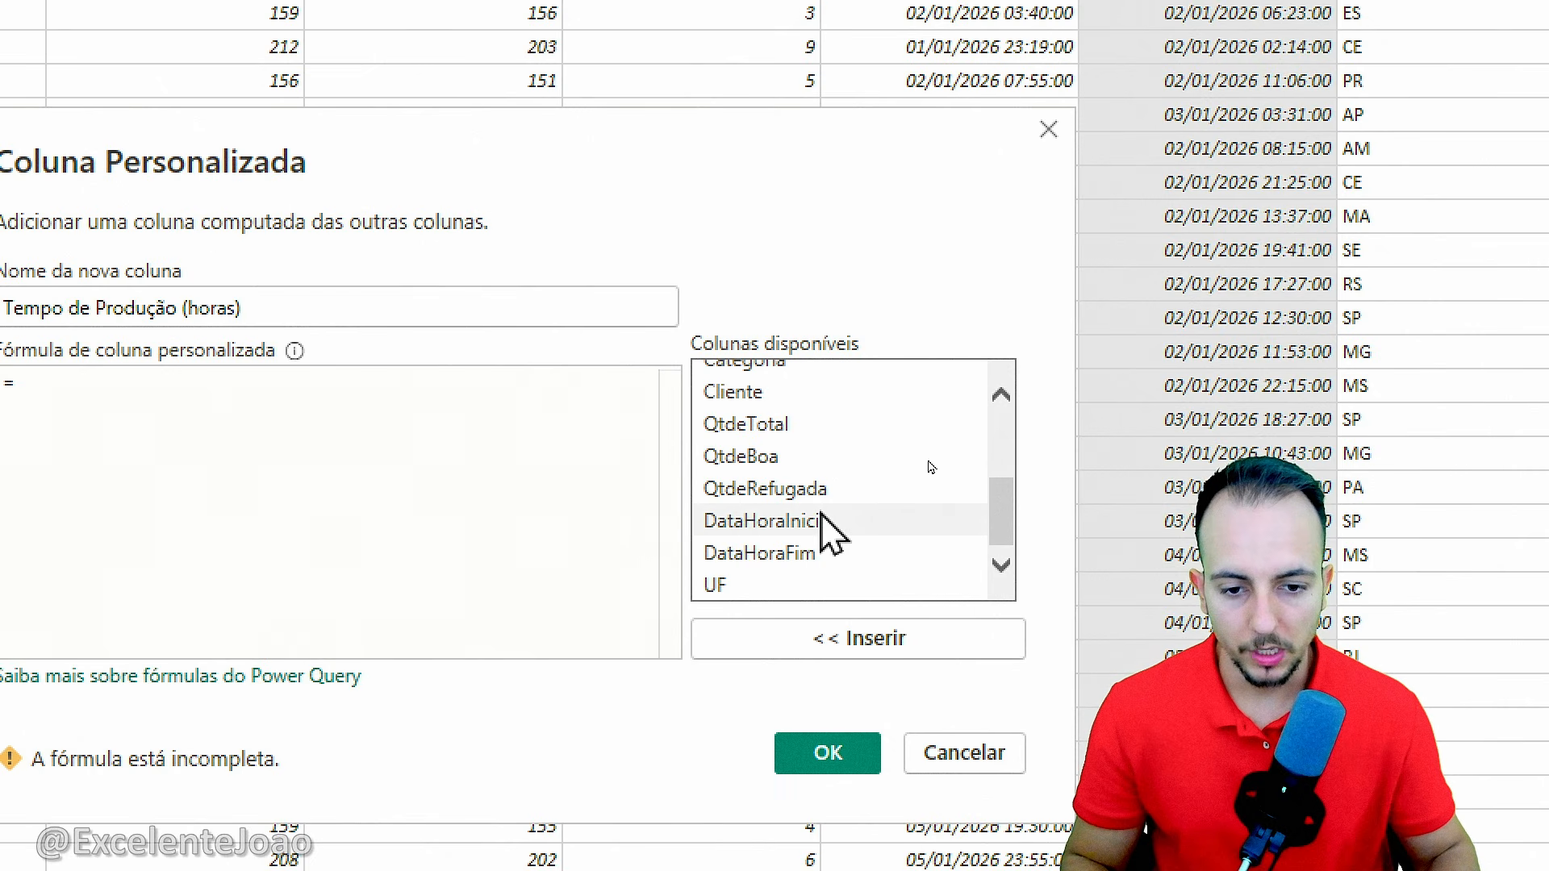
{"action": "left_click", "coordinate": [857, 551]}
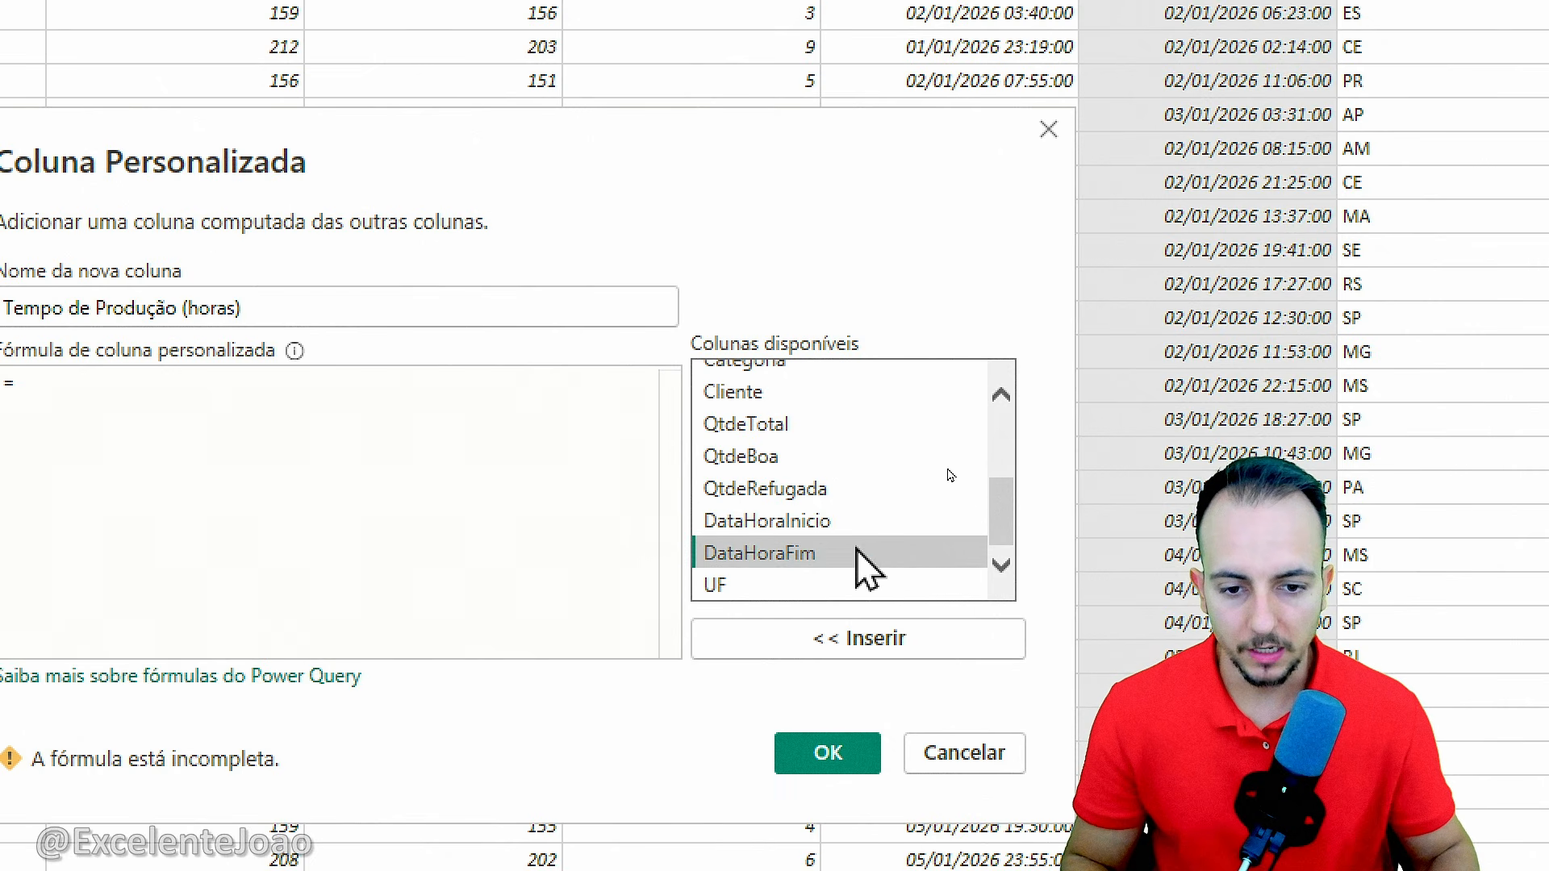
{"action": "left_click", "coordinate": [827, 640]}
{"action": "key", "text": "ctrl+2"}
{"action": "mouse_move", "coordinate": [485, 361]}
{"action": "left_mouse_down"}
{"action": "mouse_move", "coordinate": [546, 329]}
{"action": "mouse_move", "coordinate": [477, 355]}
{"action": "left_mouse_up"}
{"action": "key", "text": "Escape"}
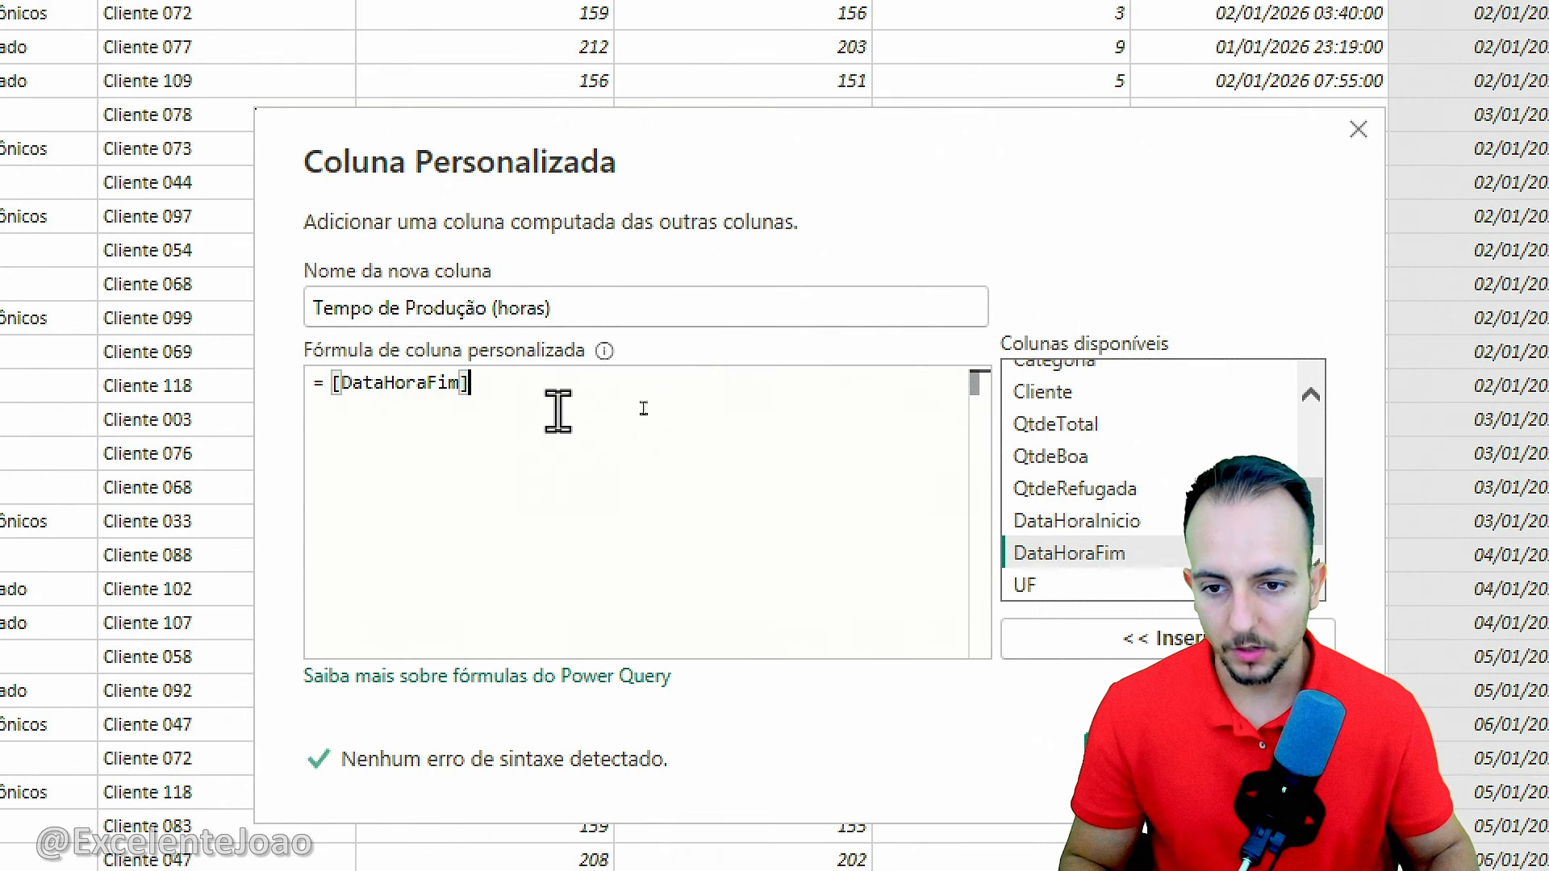
Subtract DataHoraInicio from DataHoraFim in the formula and create the custom column
{"action": "type", "text": "-"}
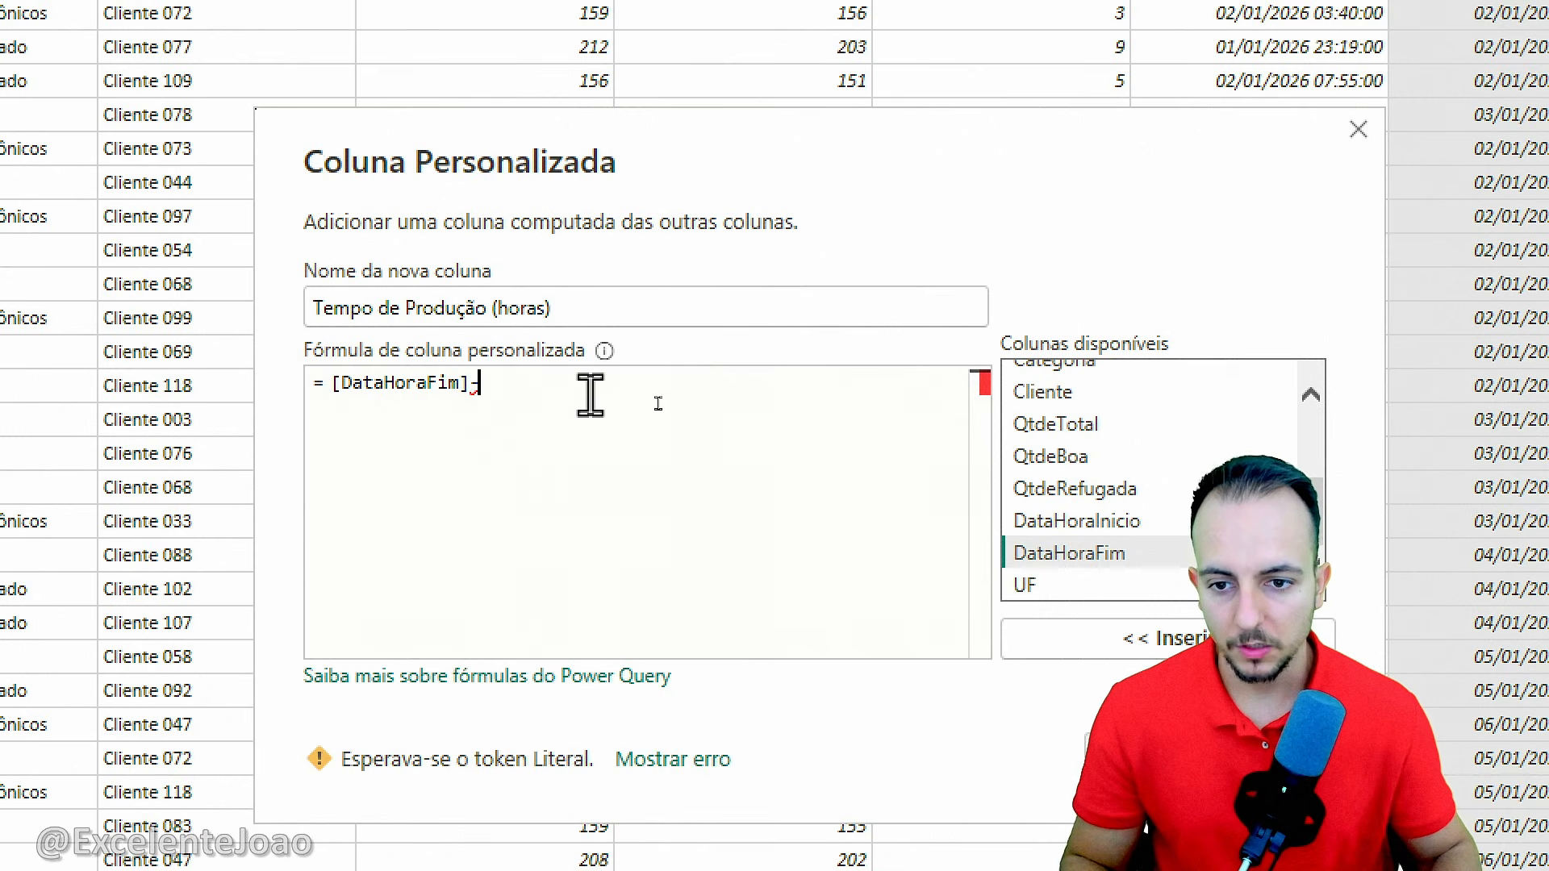
{"action": "left_click", "coordinate": [1073, 522]}
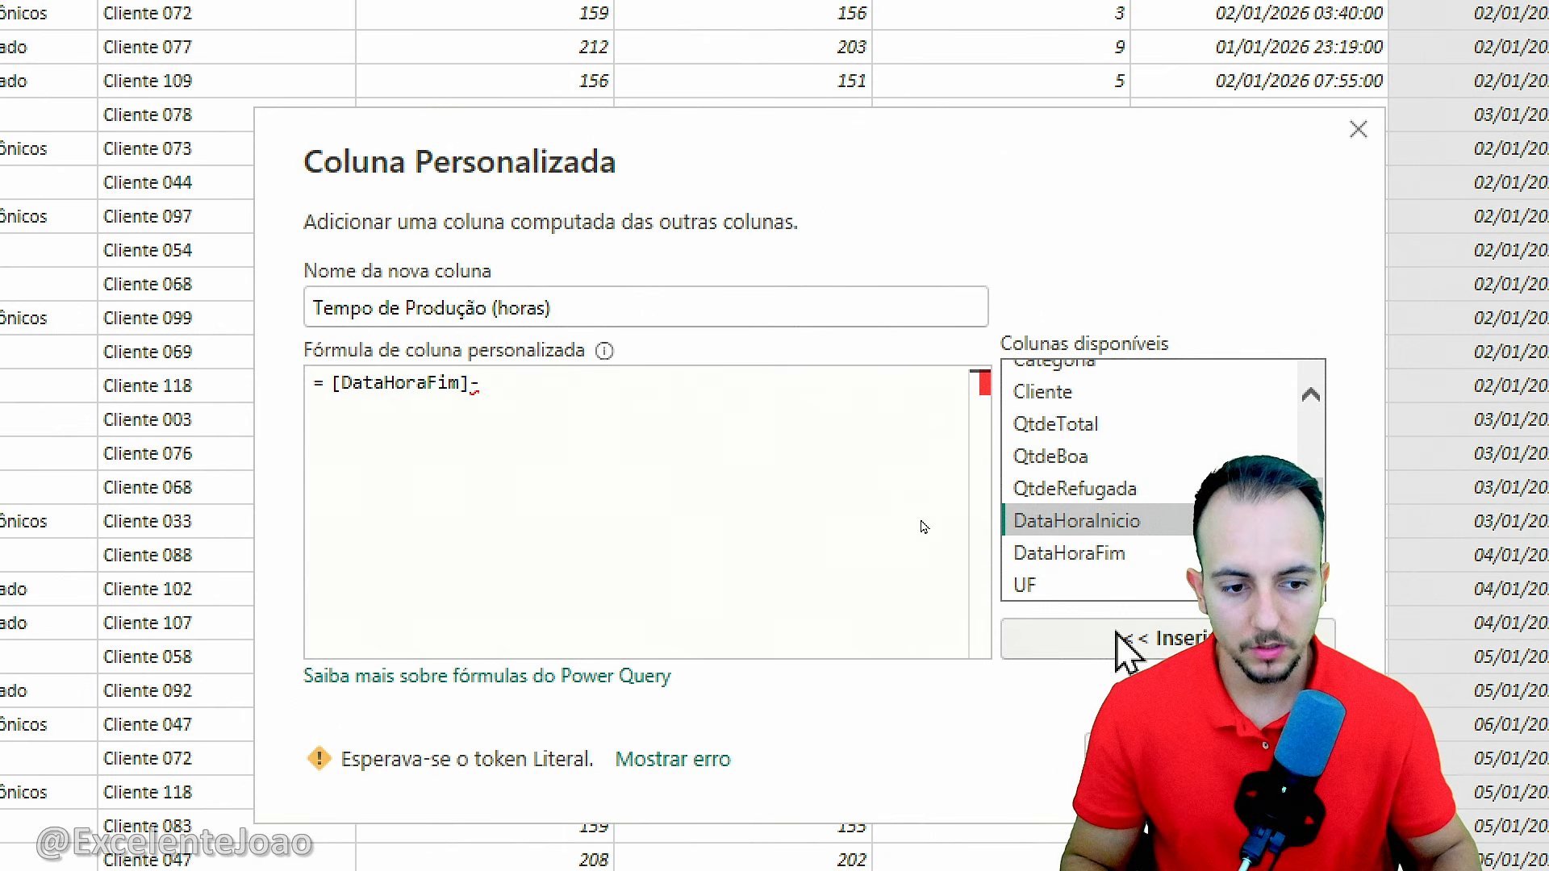
{"action": "left_click", "coordinate": [1146, 638]}
{"action": "key", "text": "ctrl+2"}
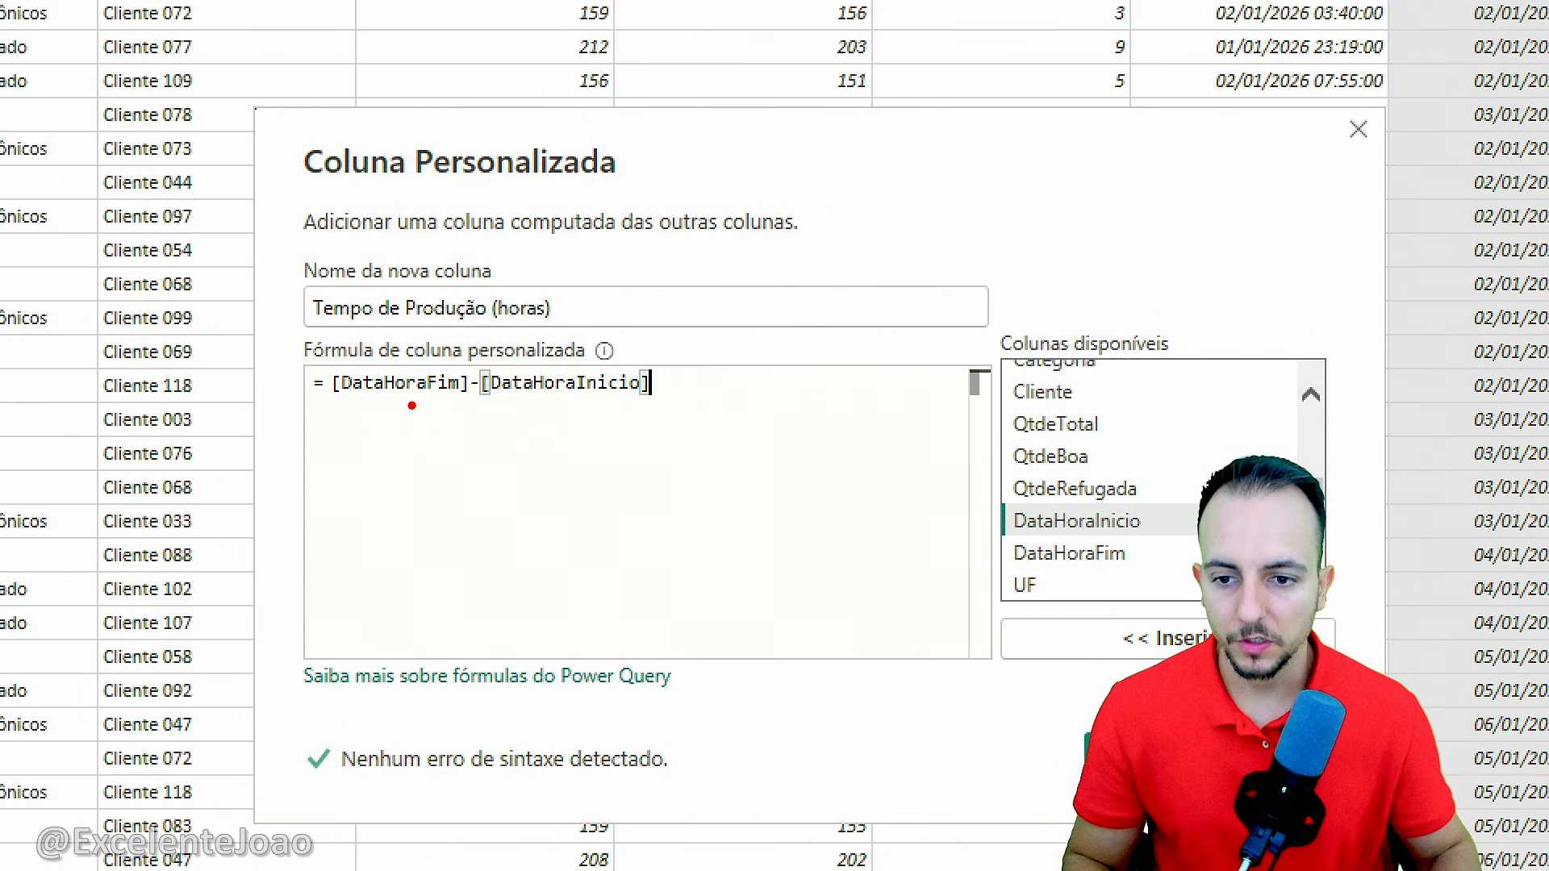
{"action": "left_click_drag", "start_coordinate": [409, 402], "coordinate": [430, 517]}
{"action": "left_click_drag", "start_coordinate": [573, 407], "coordinate": [618, 526]}
{"action": "key", "text": "Escape"}
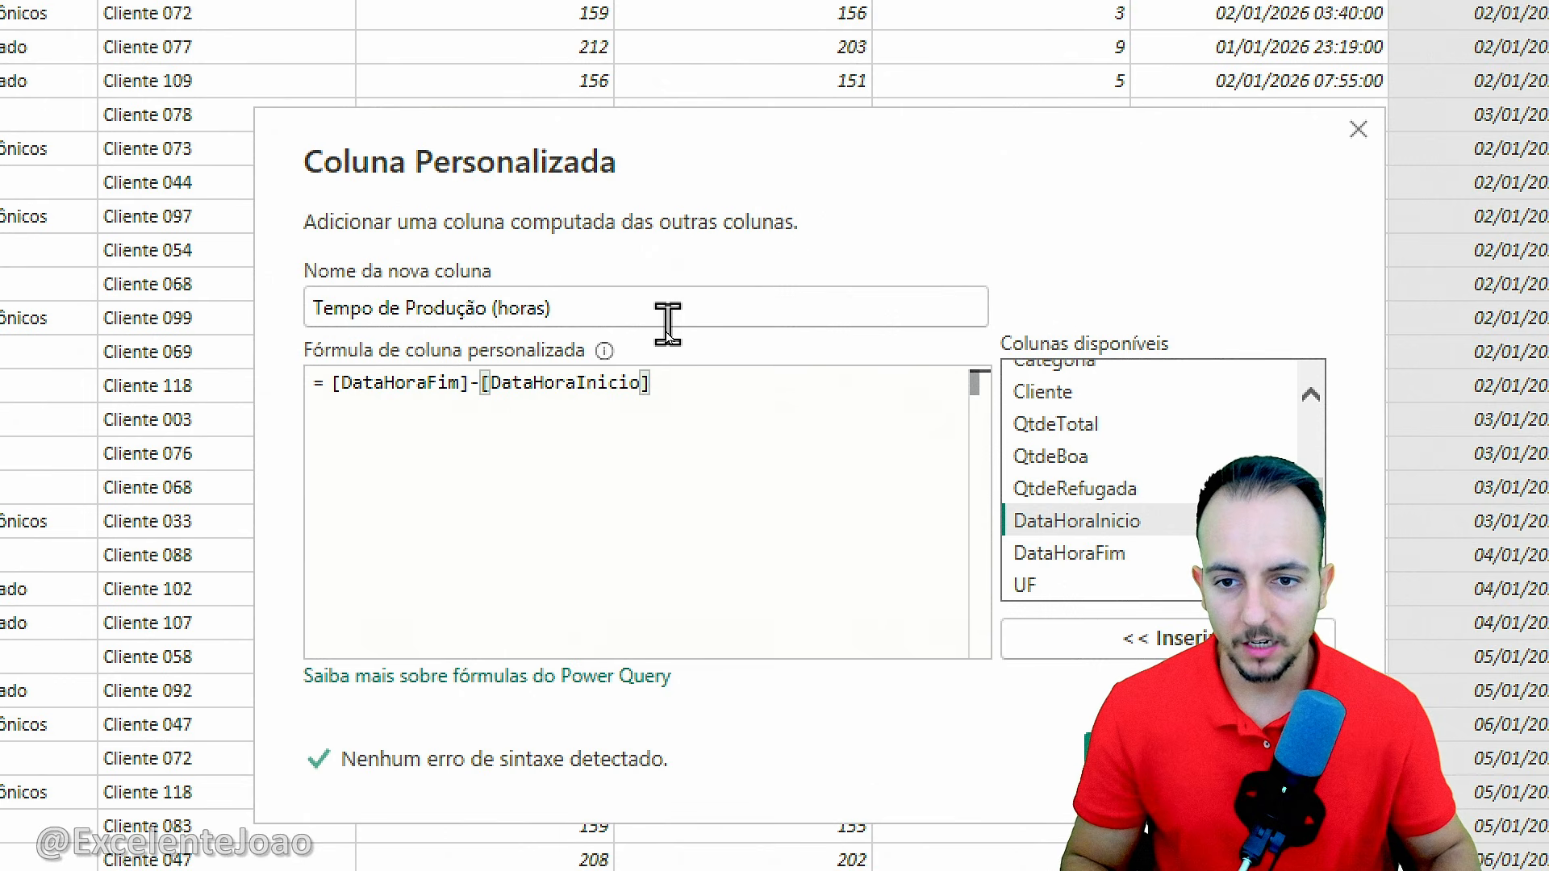
{"action": "key", "text": "ctrl+2"}
{"action": "mouse_move", "coordinate": [395, 232]}
{"action": "left_mouse_down"}
{"action": "mouse_move", "coordinate": [658, 307]}
{"action": "mouse_move", "coordinate": [355, 216]}
{"action": "left_mouse_up"}
{"action": "key", "text": "Escape"}
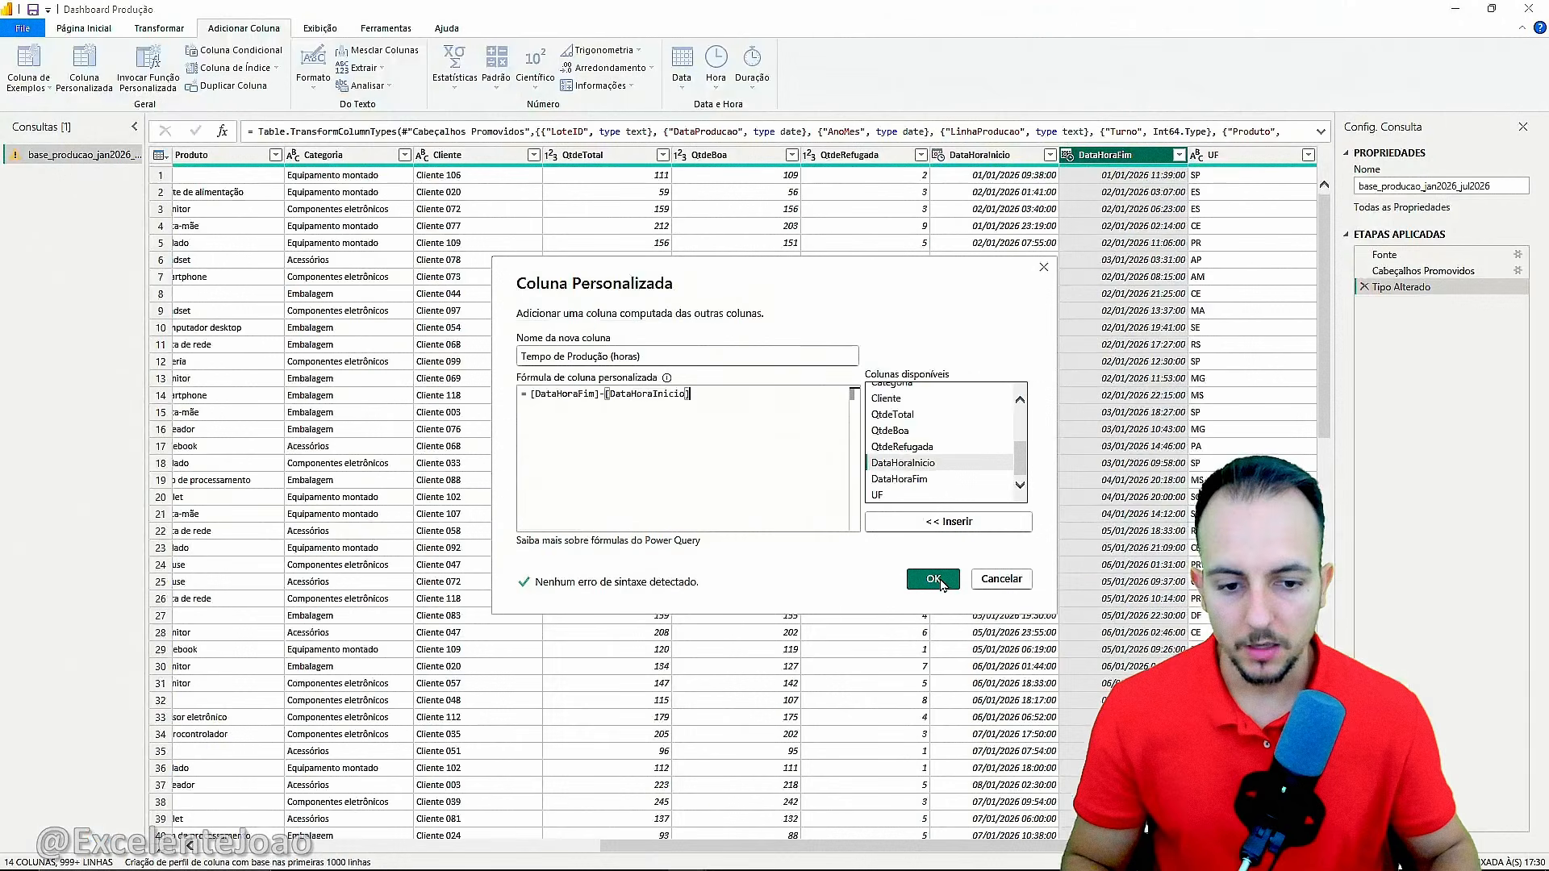
{"action": "left_click", "coordinate": [1186, 766]}
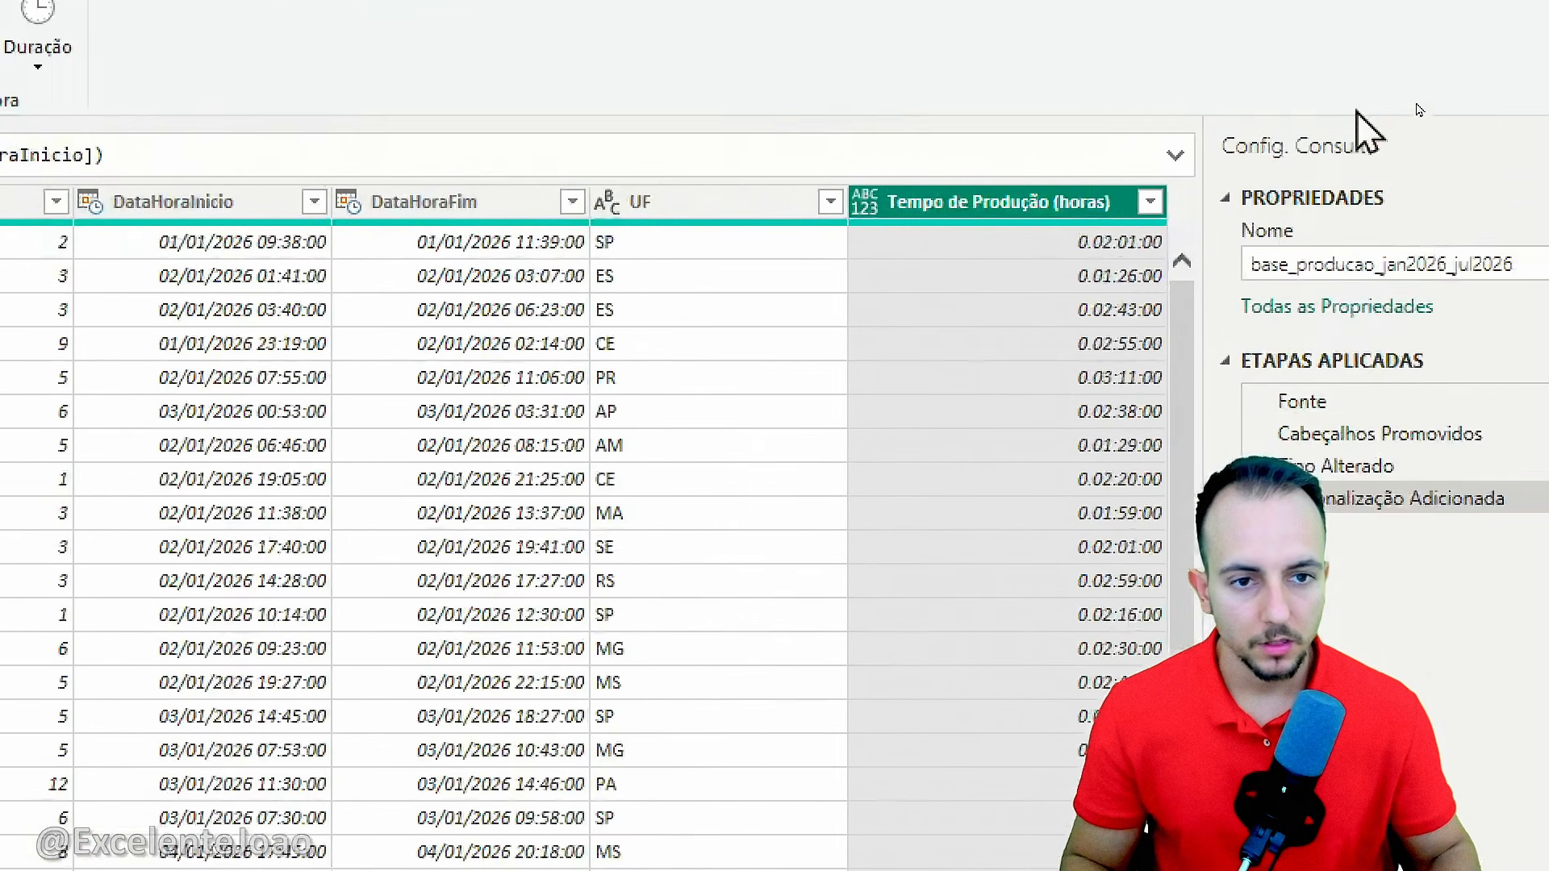
Mark the first row's start, end and production times and the added custom column's applied step in red, clearing the marks
{"action": "key", "text": "ctrl+2"}
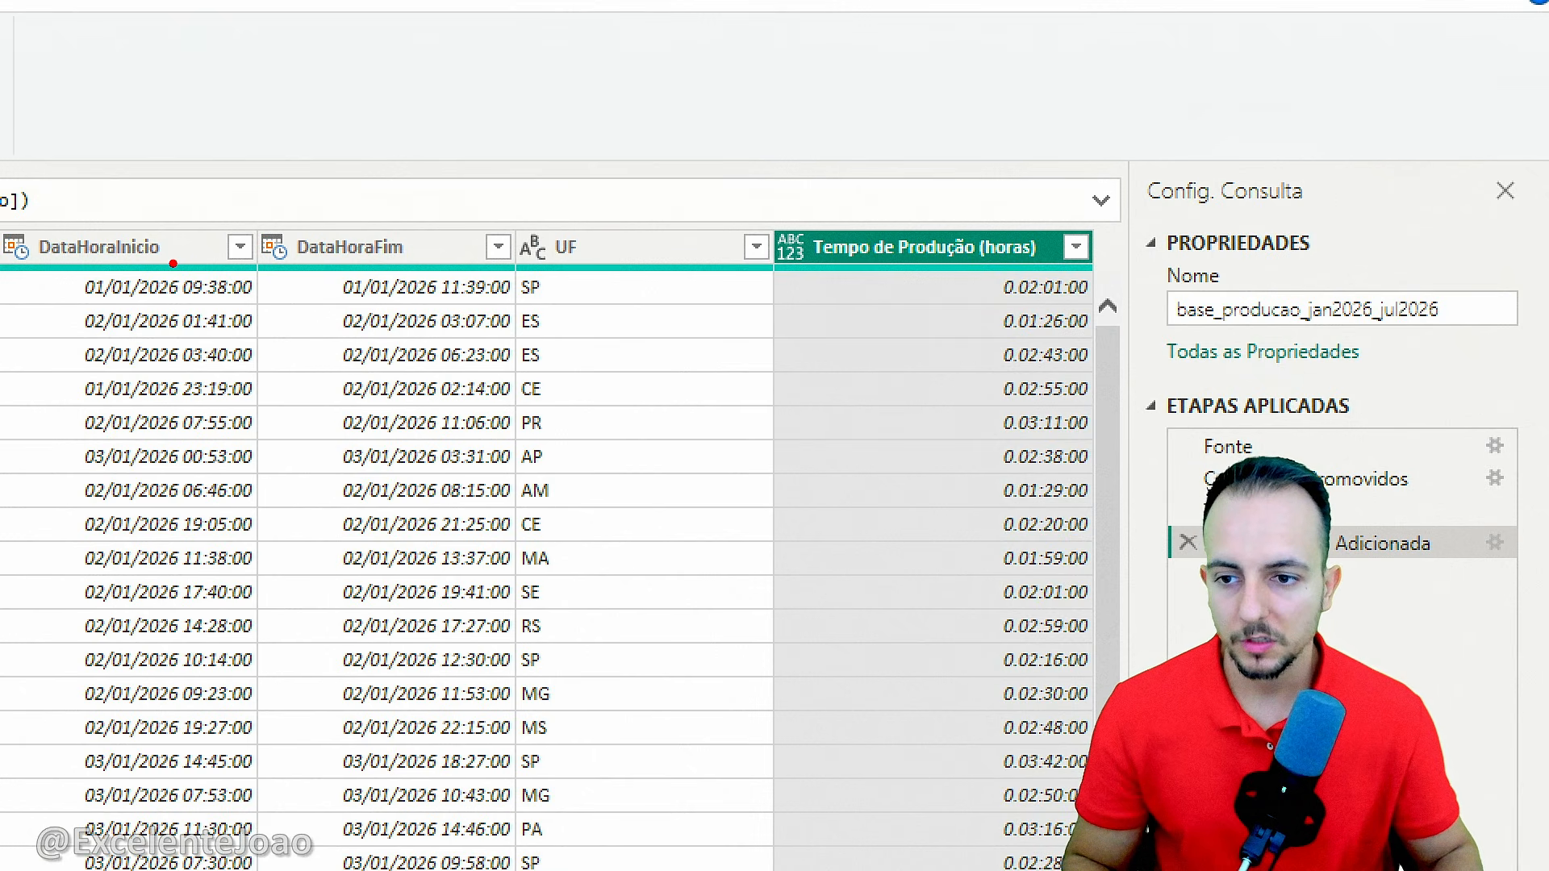
{"action": "left_click_drag", "start_coordinate": [173, 263], "coordinate": [267, 316]}
{"action": "left_click_drag", "start_coordinate": [421, 253], "coordinate": [532, 314]}
{"action": "left_click_drag", "start_coordinate": [995, 287], "coordinate": [874, 287]}
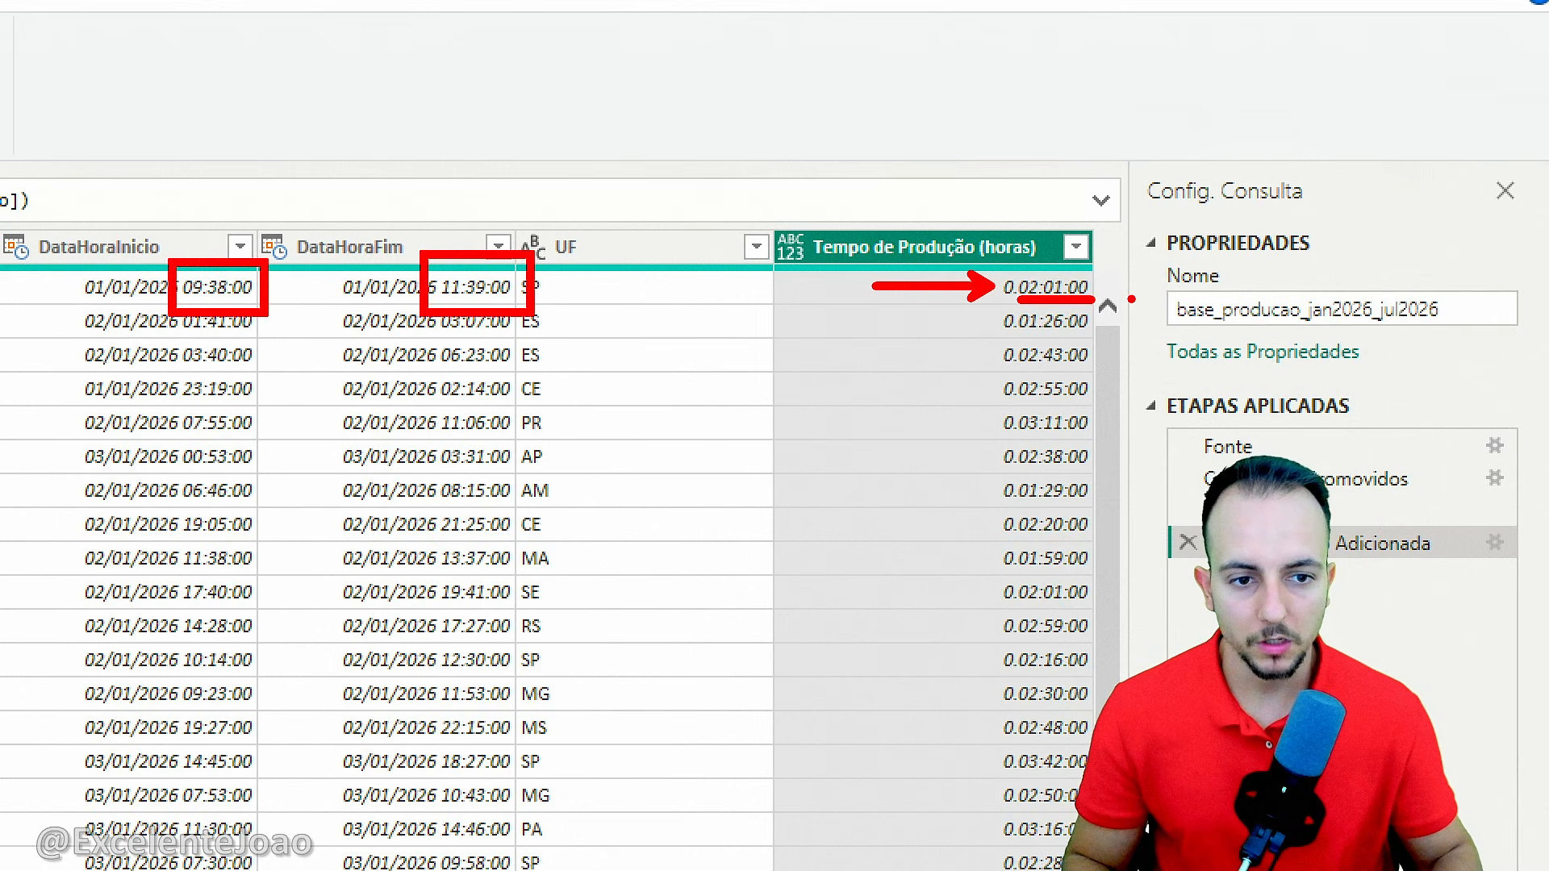
{"action": "key", "text": "Escape"}
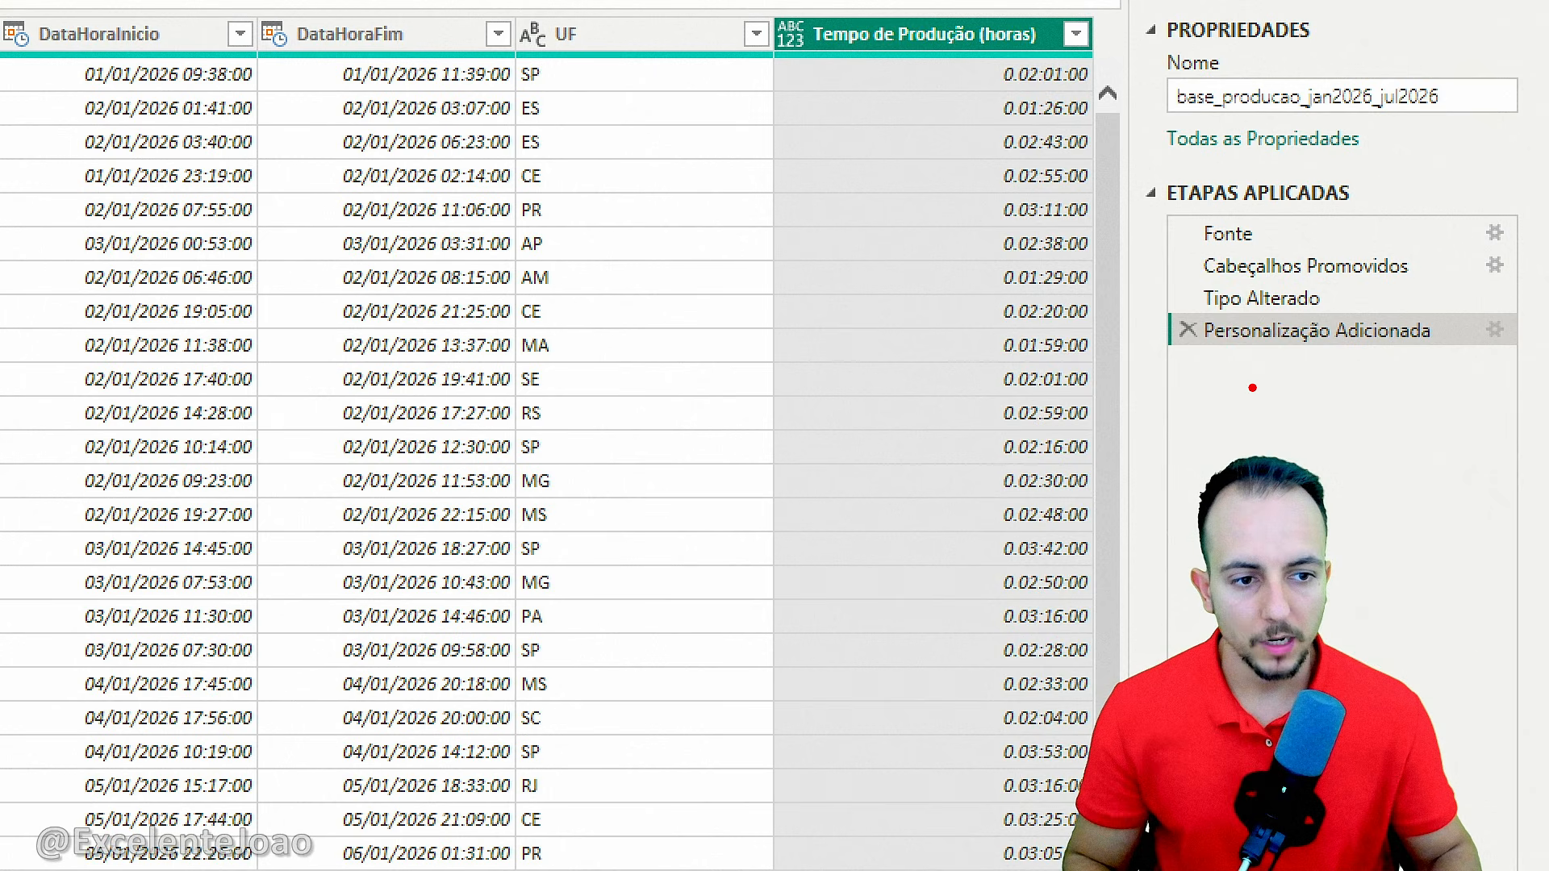
{"action": "mouse_move", "coordinate": [1223, 366]}
{"action": "left_mouse_down"}
{"action": "mouse_move", "coordinate": [1193, 370]}
{"action": "mouse_move", "coordinate": [1329, 379]}
{"action": "left_mouse_up"}
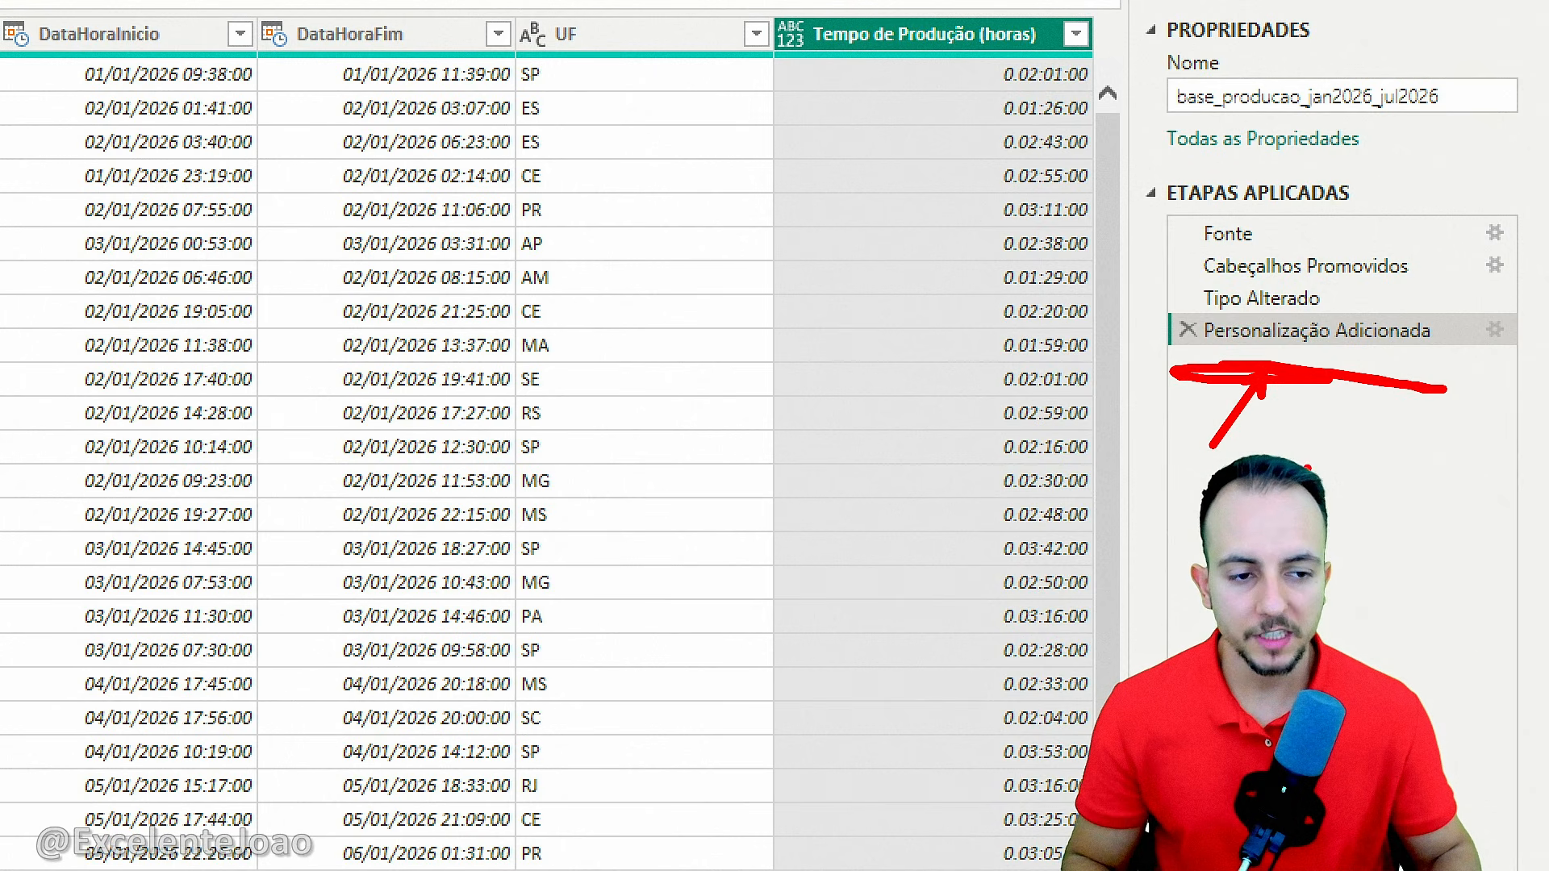
{"action": "key", "text": "Escape"}
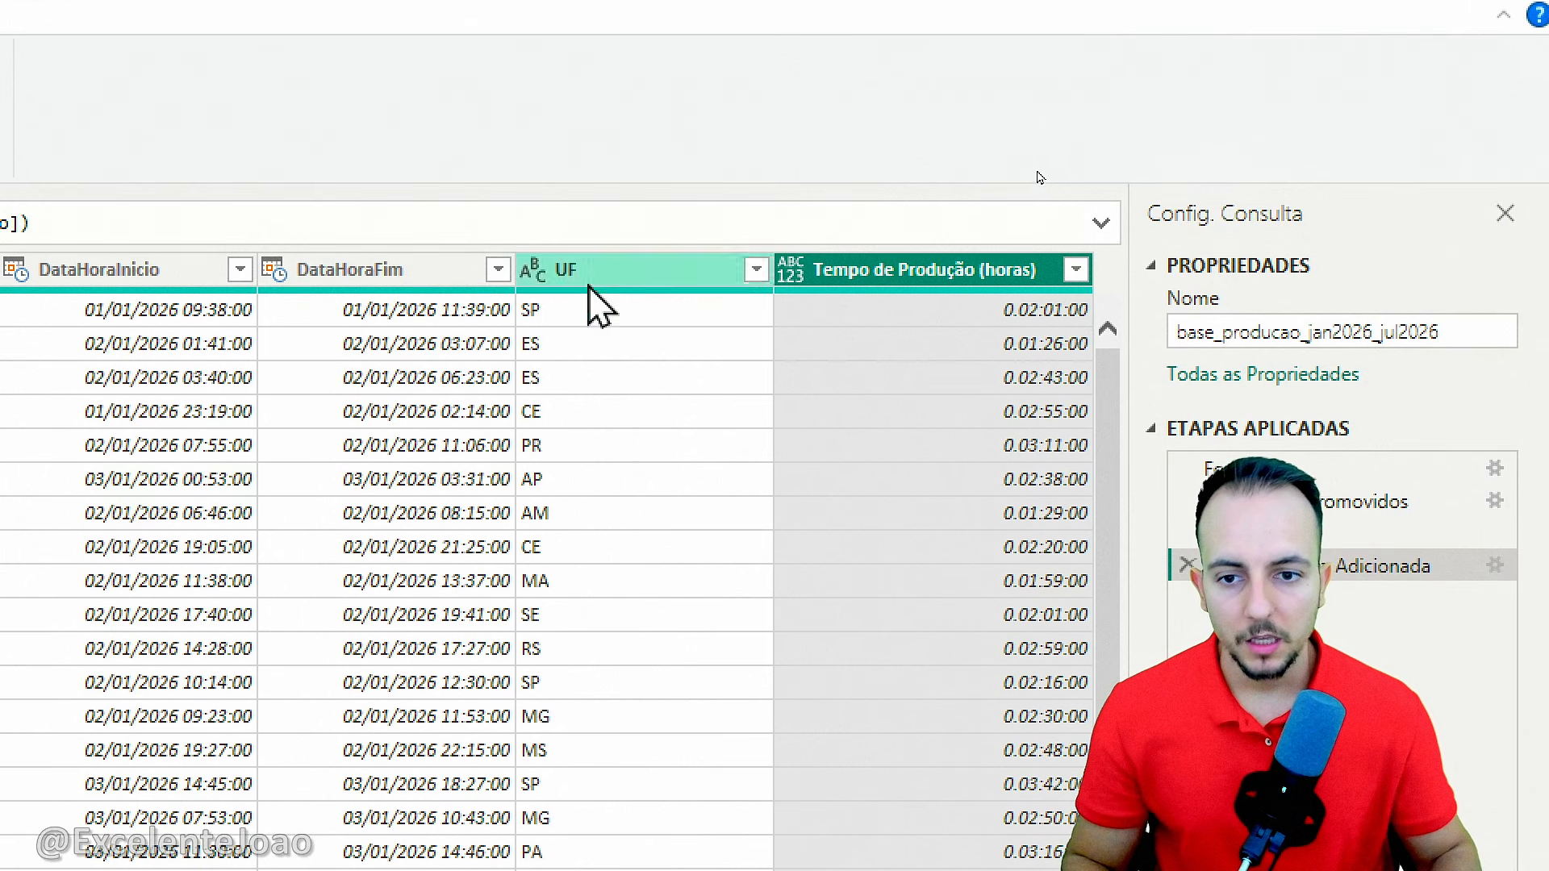
Move the Tempo de Produção (horas) column between DataHoraFim and UF
{"action": "left_click_drag", "start_coordinate": [523, 198], "coordinate": [518, 337]}
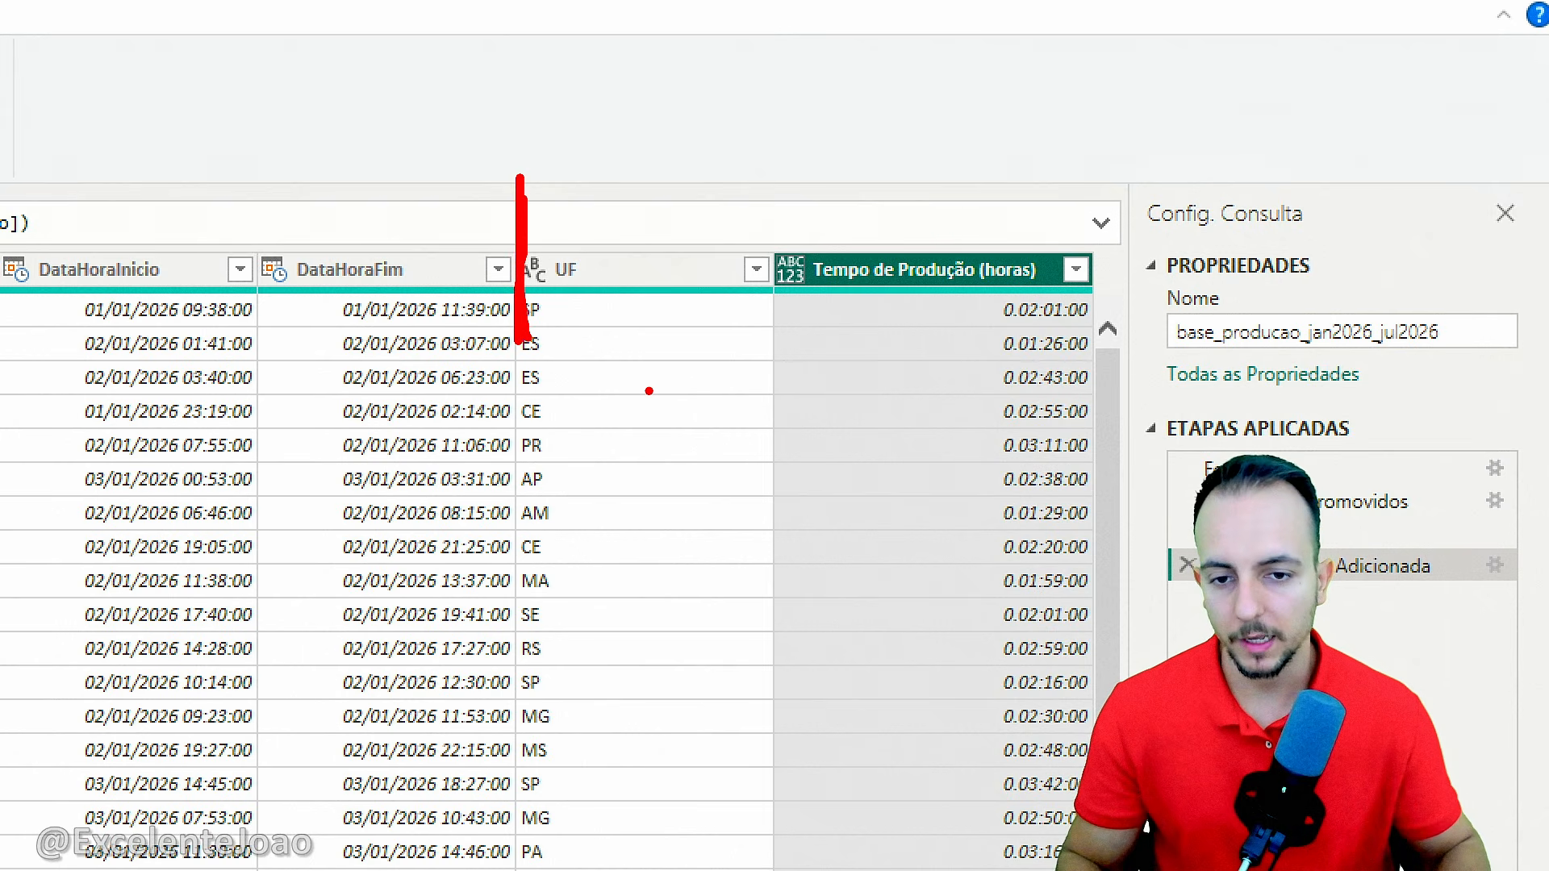
{"action": "key", "text": "Escape"}
{"action": "left_click", "coordinate": [682, 274]}
{"action": "left_click", "coordinate": [883, 278]}
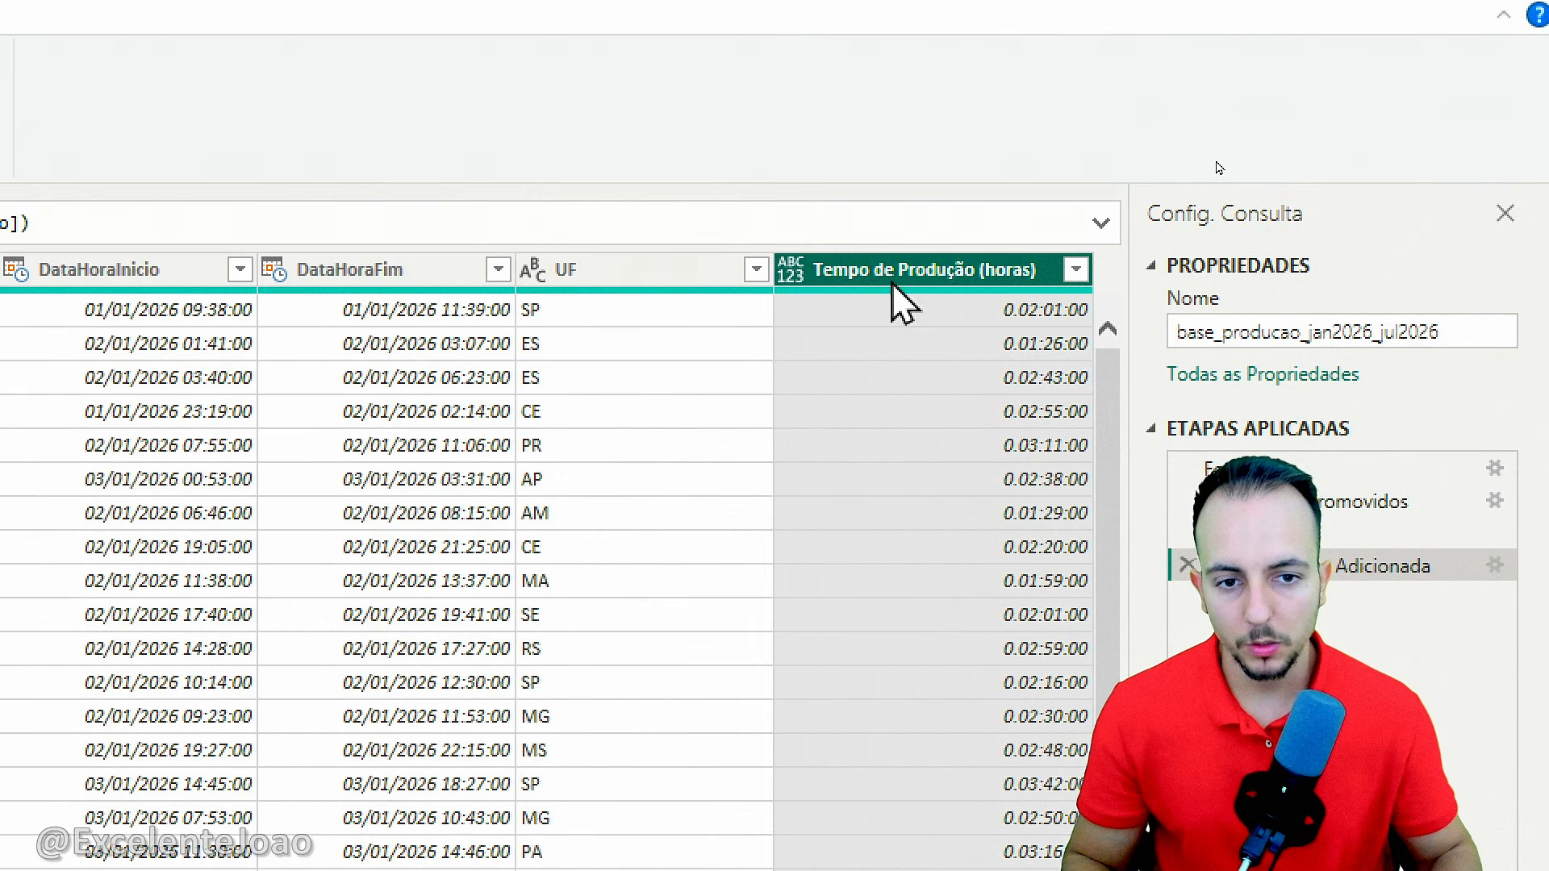
{"action": "left_click_drag", "start_coordinate": [951, 283], "coordinate": [607, 284]}
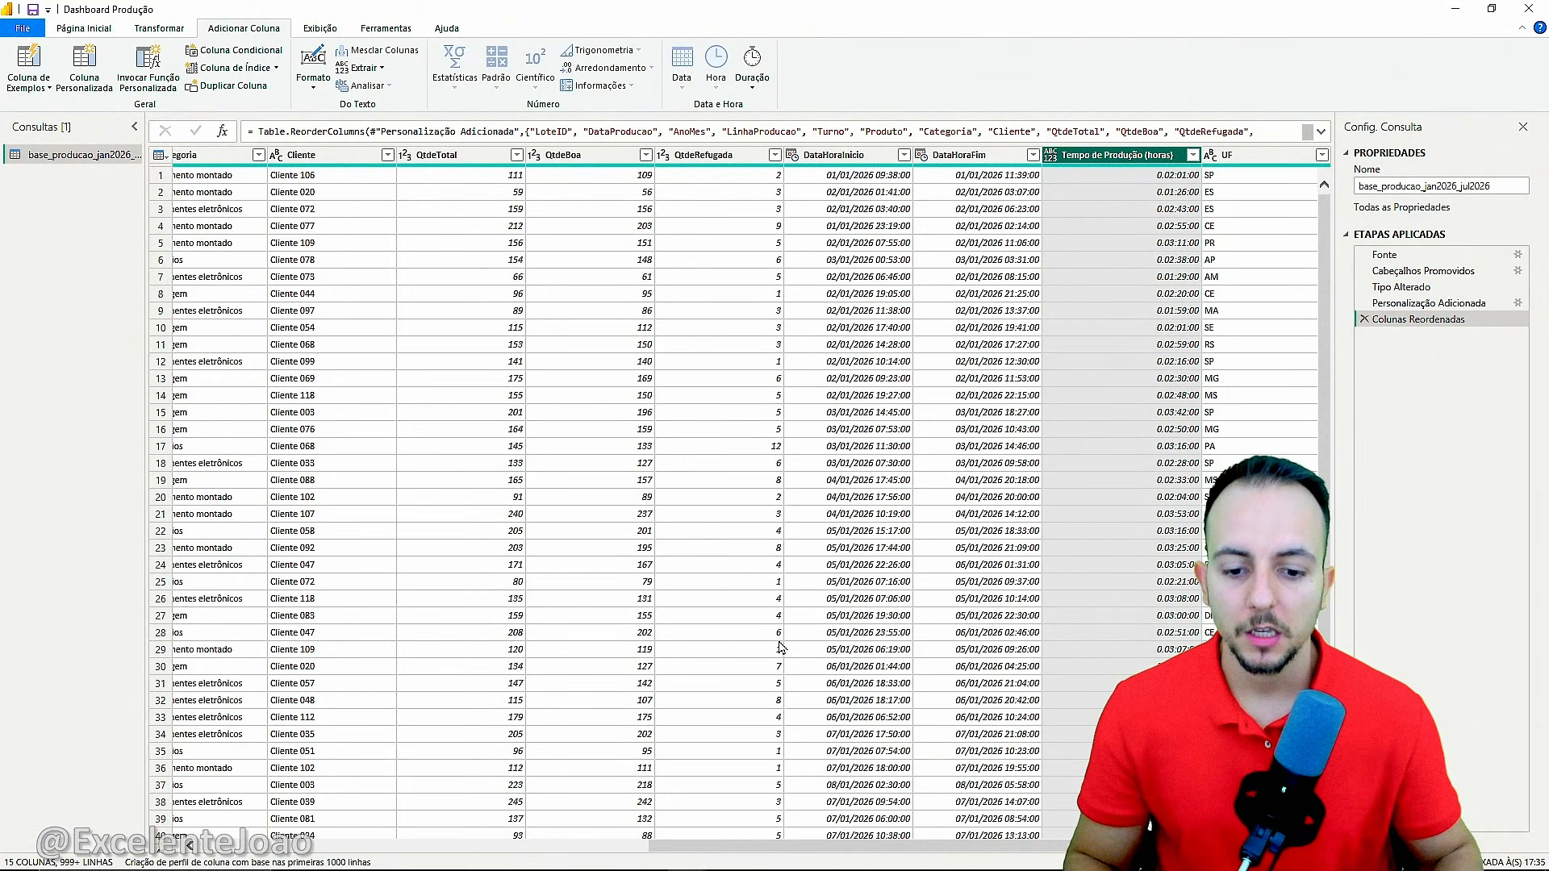
Circle the first row's QtdeRefugada and QtdeBoa values in red to compare them, and clear the marks
{"action": "left_click_drag", "start_coordinate": [698, 851], "coordinate": [615, 869]}
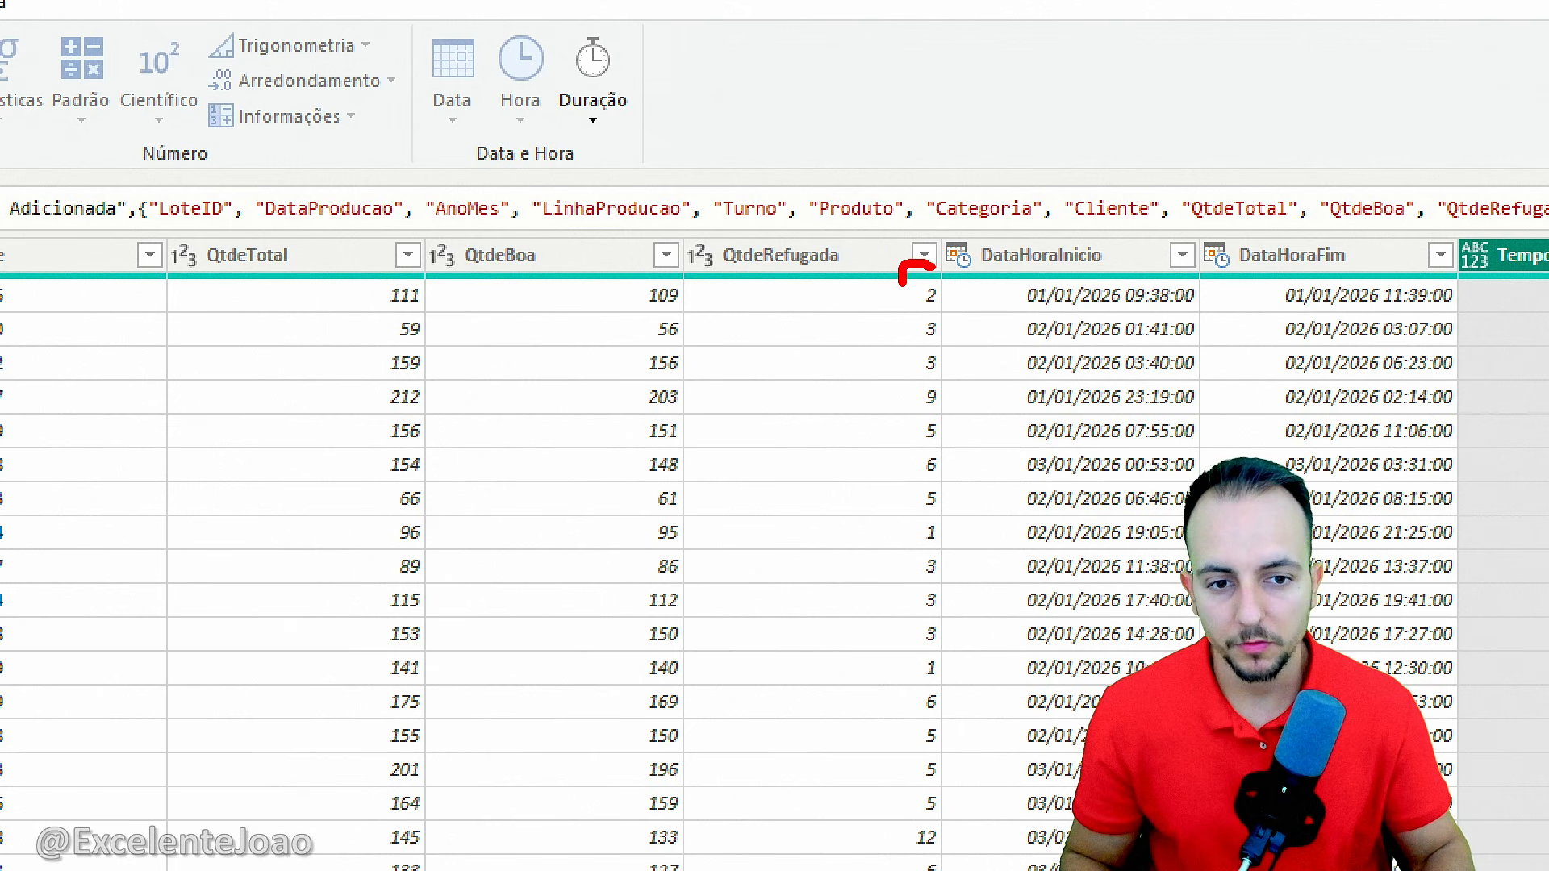
{"action": "left_click_drag", "start_coordinate": [928, 329], "coordinate": [1017, 279]}
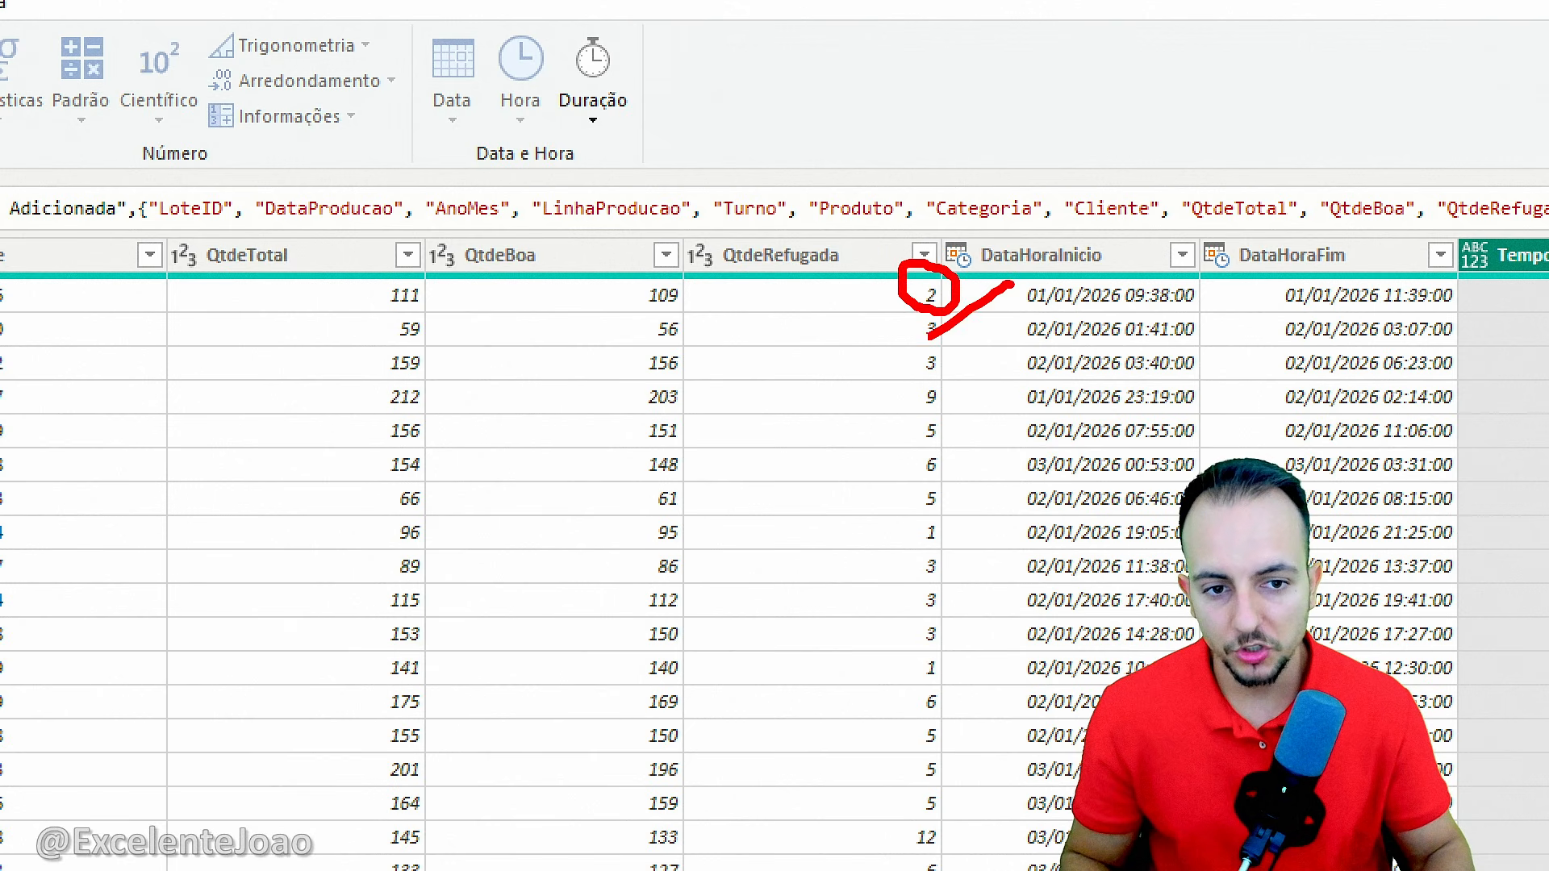
{"action": "left_click_drag", "start_coordinate": [885, 361], "coordinate": [1032, 272]}
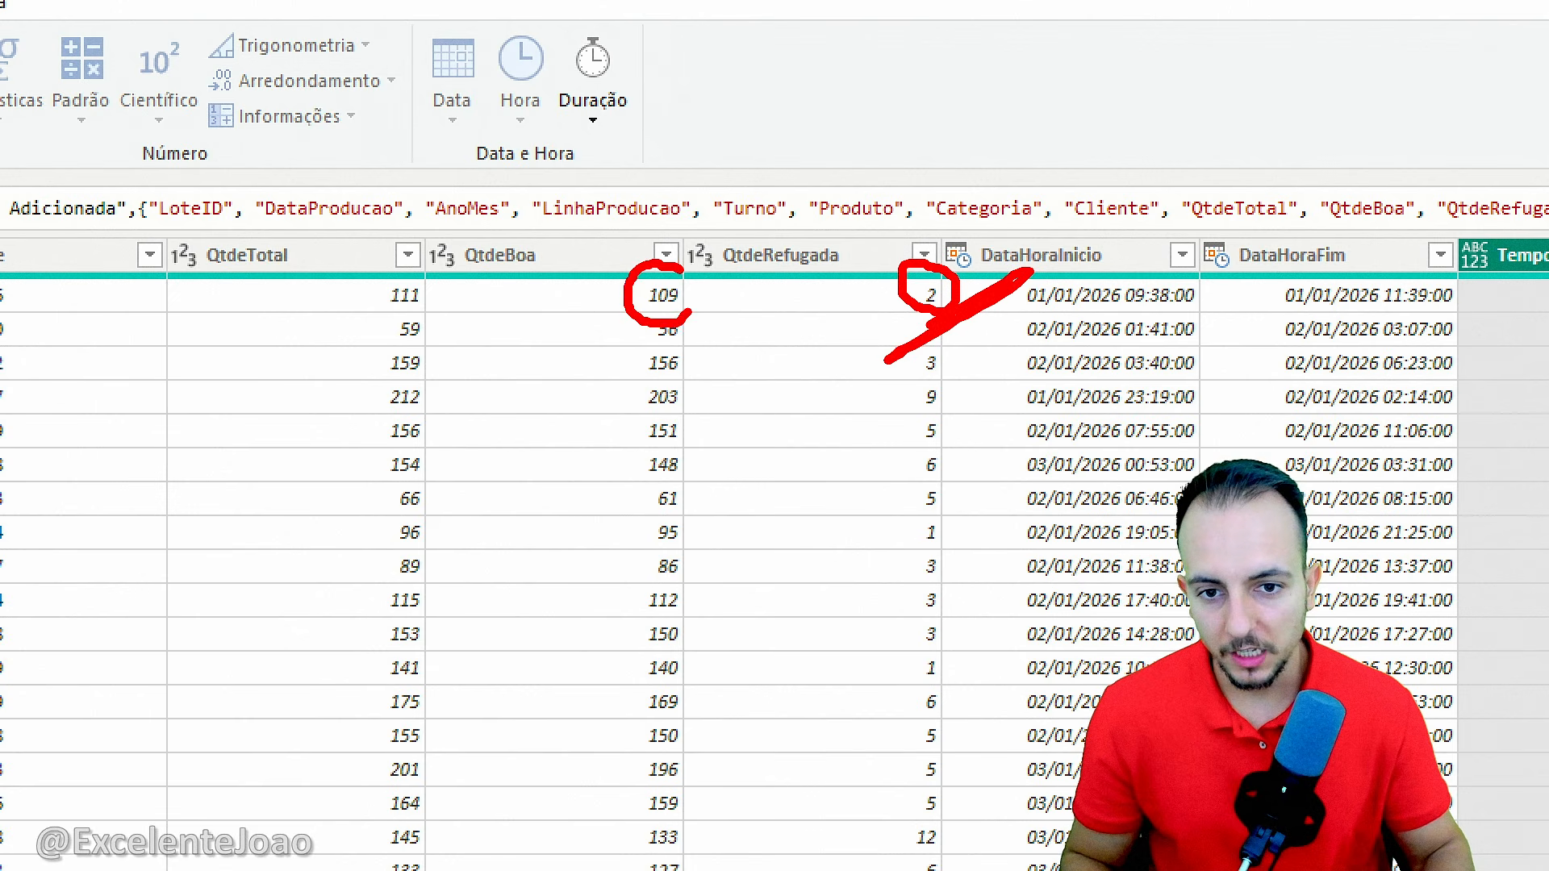
{"action": "key", "text": "Escape"}
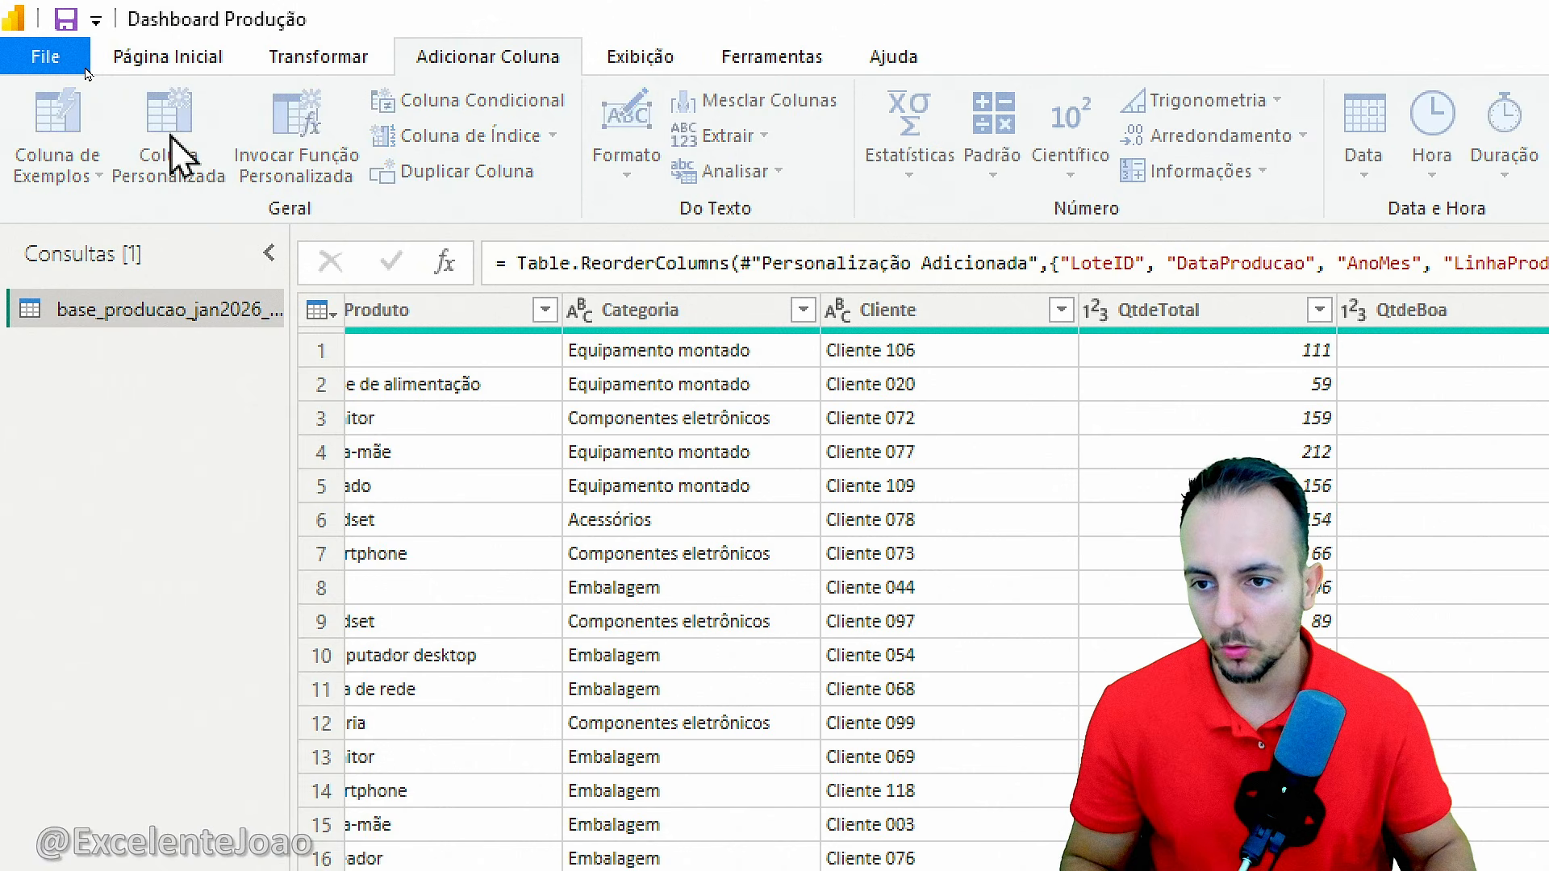
Start a new custom column named "% refugo sobre qtde boa"
{"action": "left_click", "coordinate": [171, 139]}
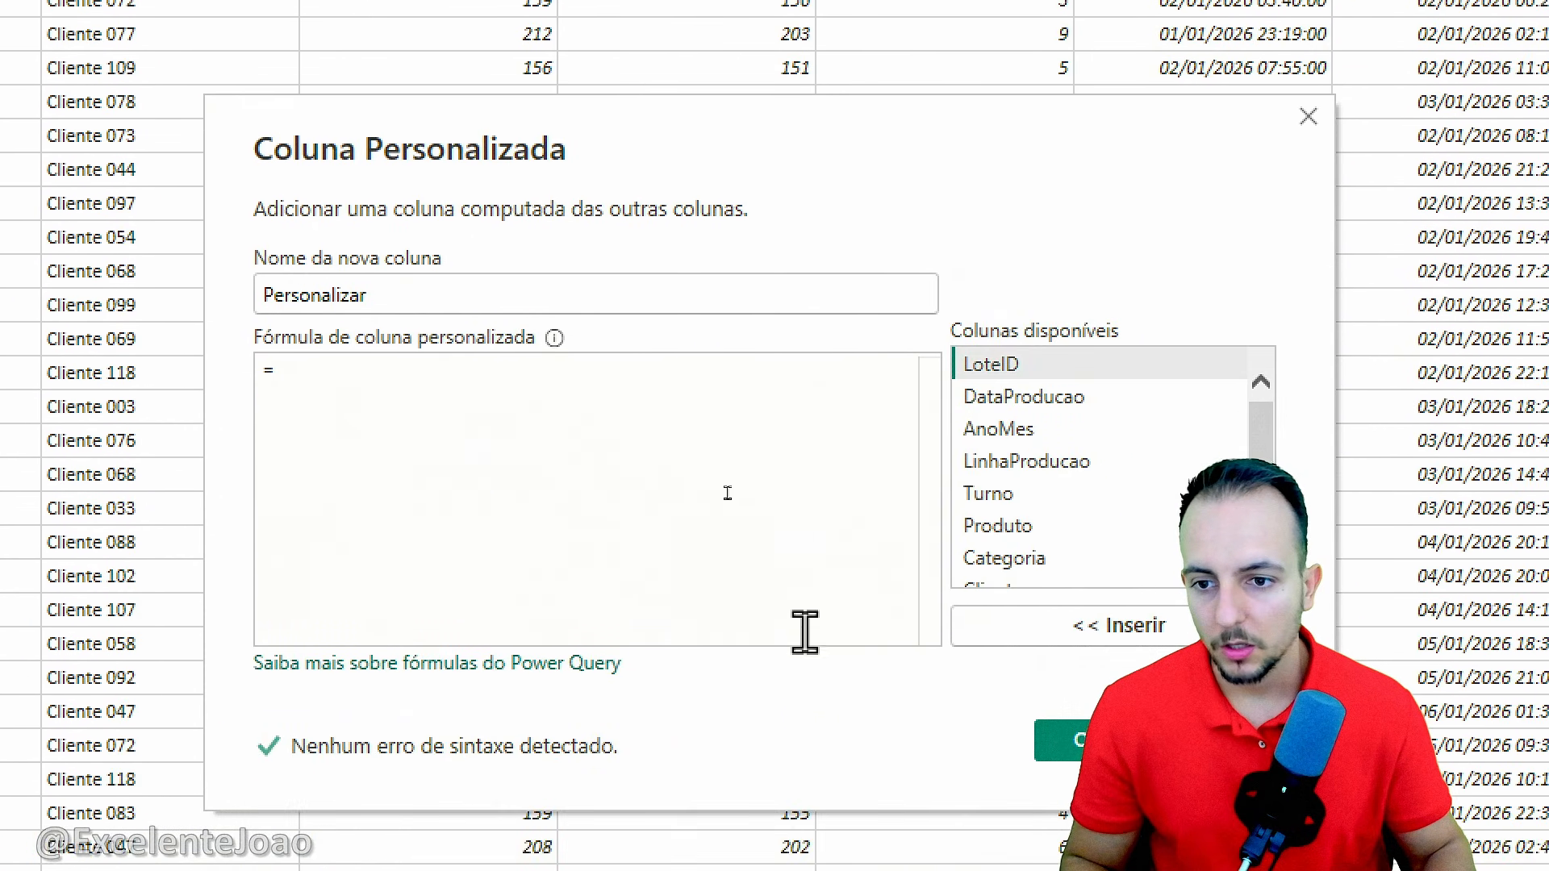
{"action": "double_click", "coordinate": [415, 295]}
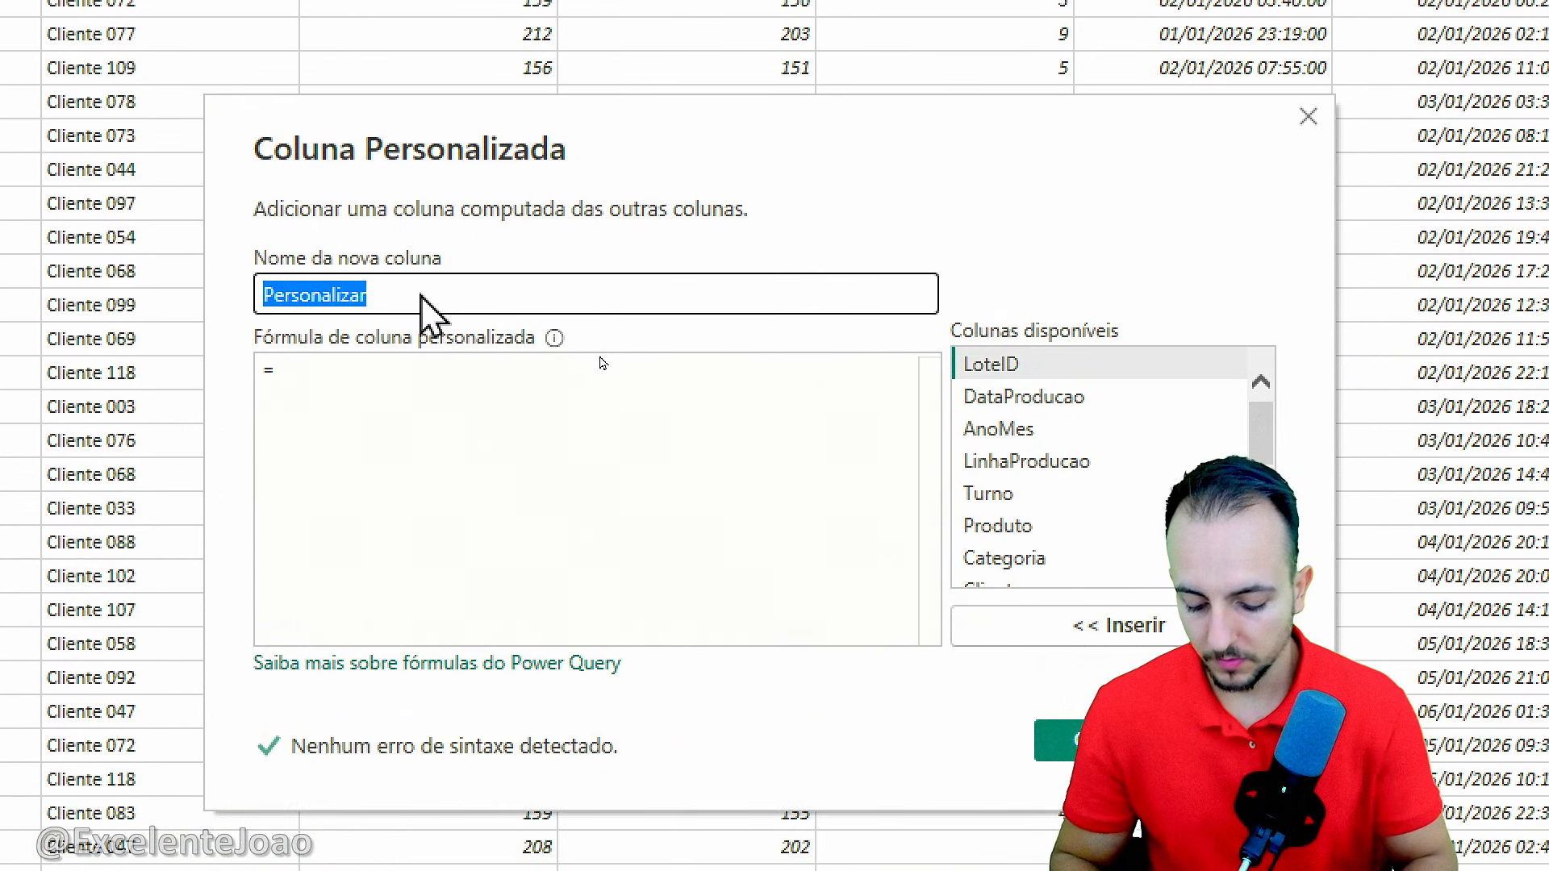
{"action": "type", "text": "% refugo sobre"}
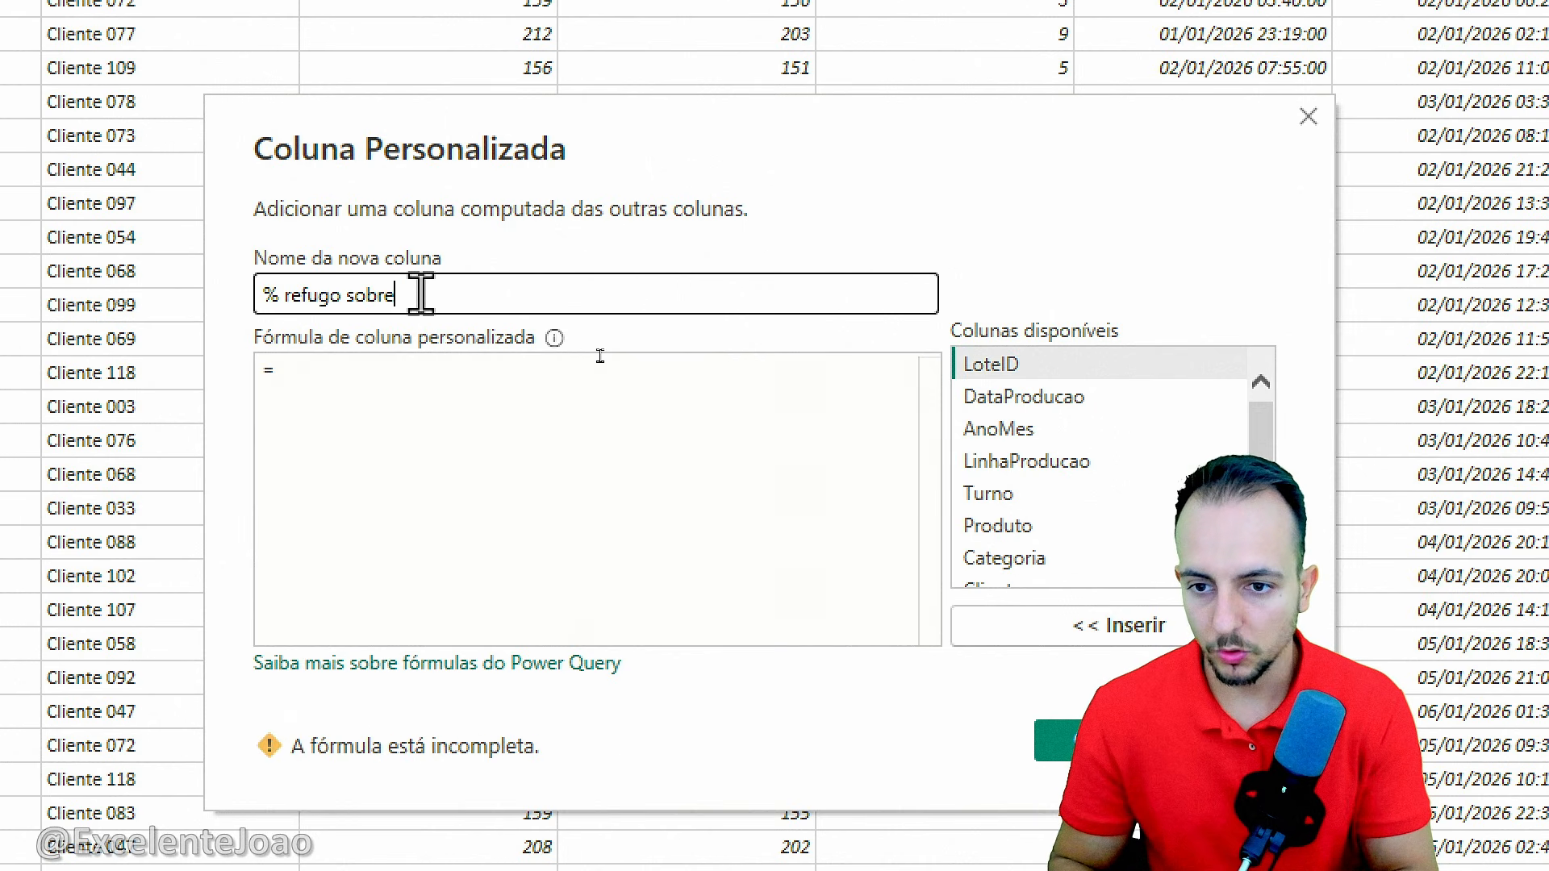
{"action": "type", "text": " qtde boa"}
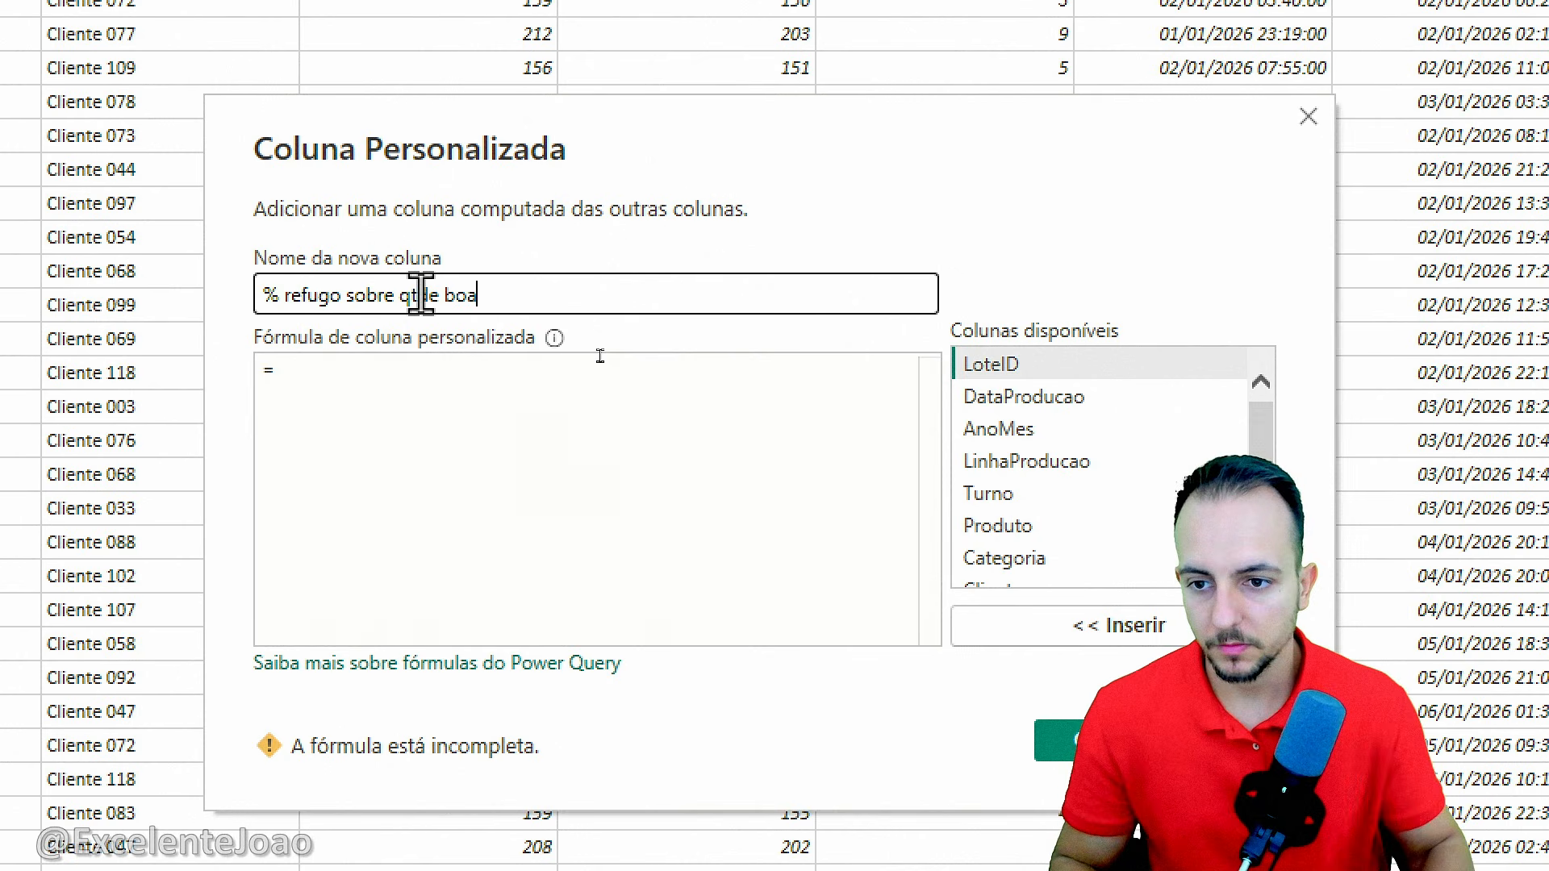
Divide QtdeRefugada by QtdeBoa in the custom column formula and create the column
{"action": "left_click", "coordinate": [337, 370]}
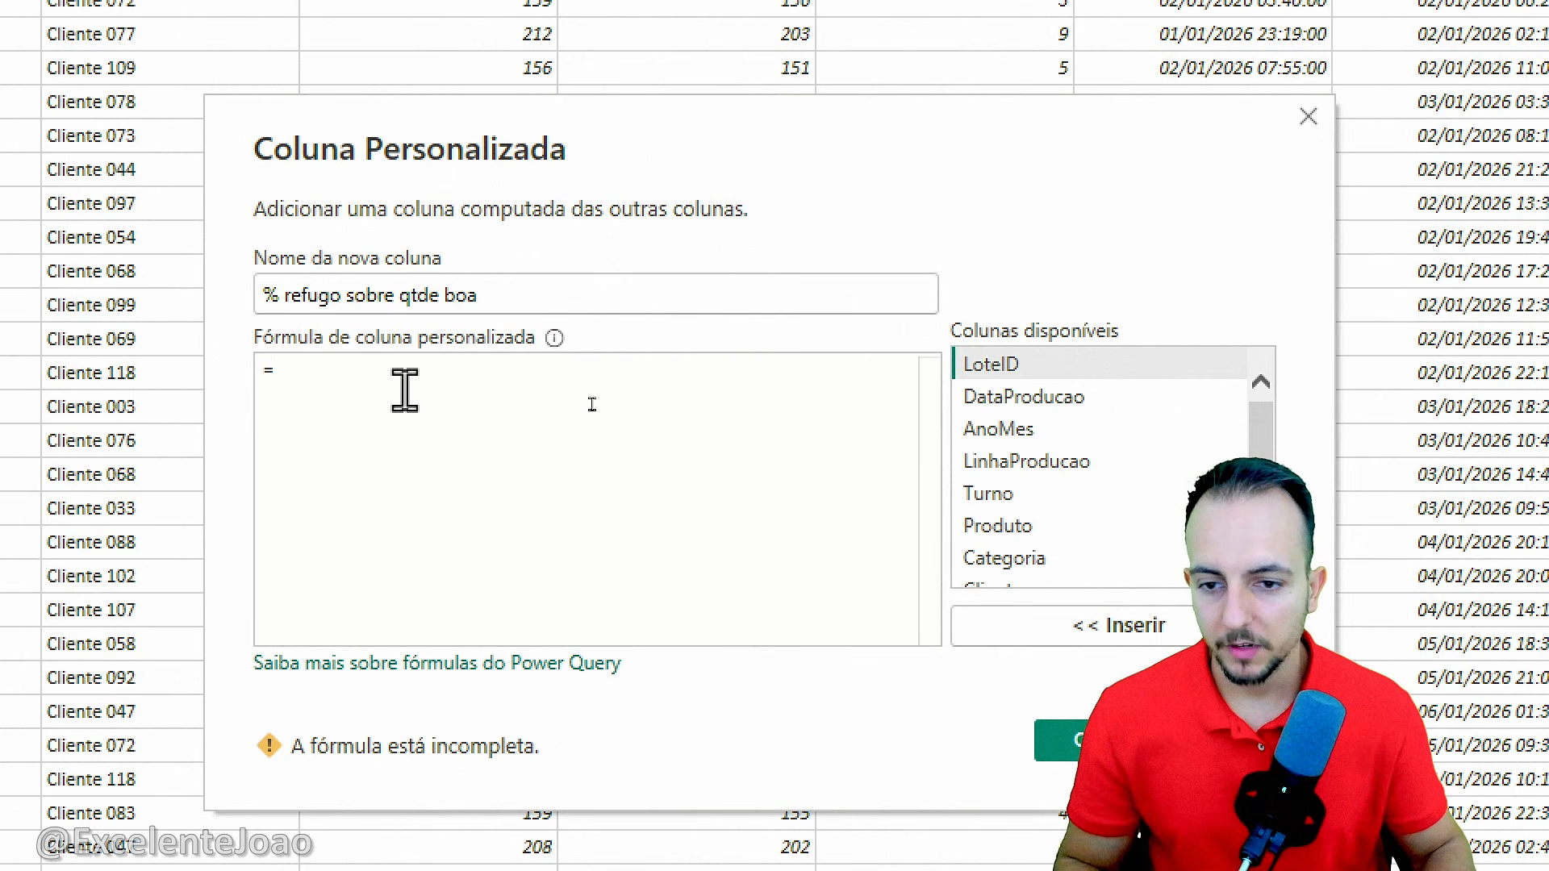
{"action": "scroll", "coordinate": [1029, 443], "scroll_direction": "down", "scroll_amount": 1}
{"action": "scroll", "coordinate": [1272, 449], "scroll_direction": "down", "scroll_amount": 3}
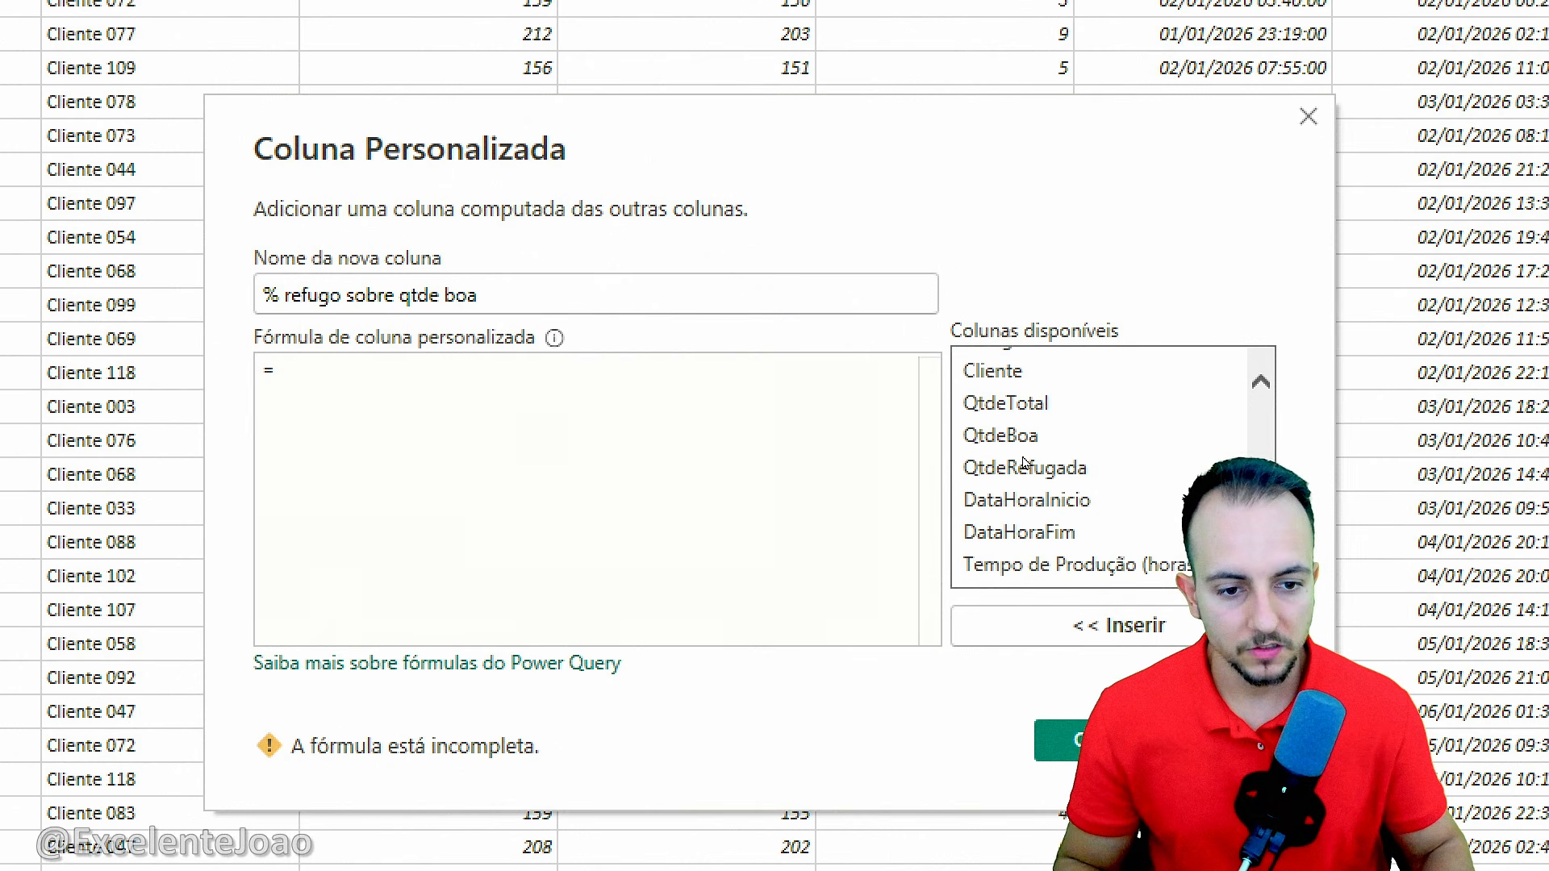
{"action": "left_click", "coordinate": [1094, 476]}
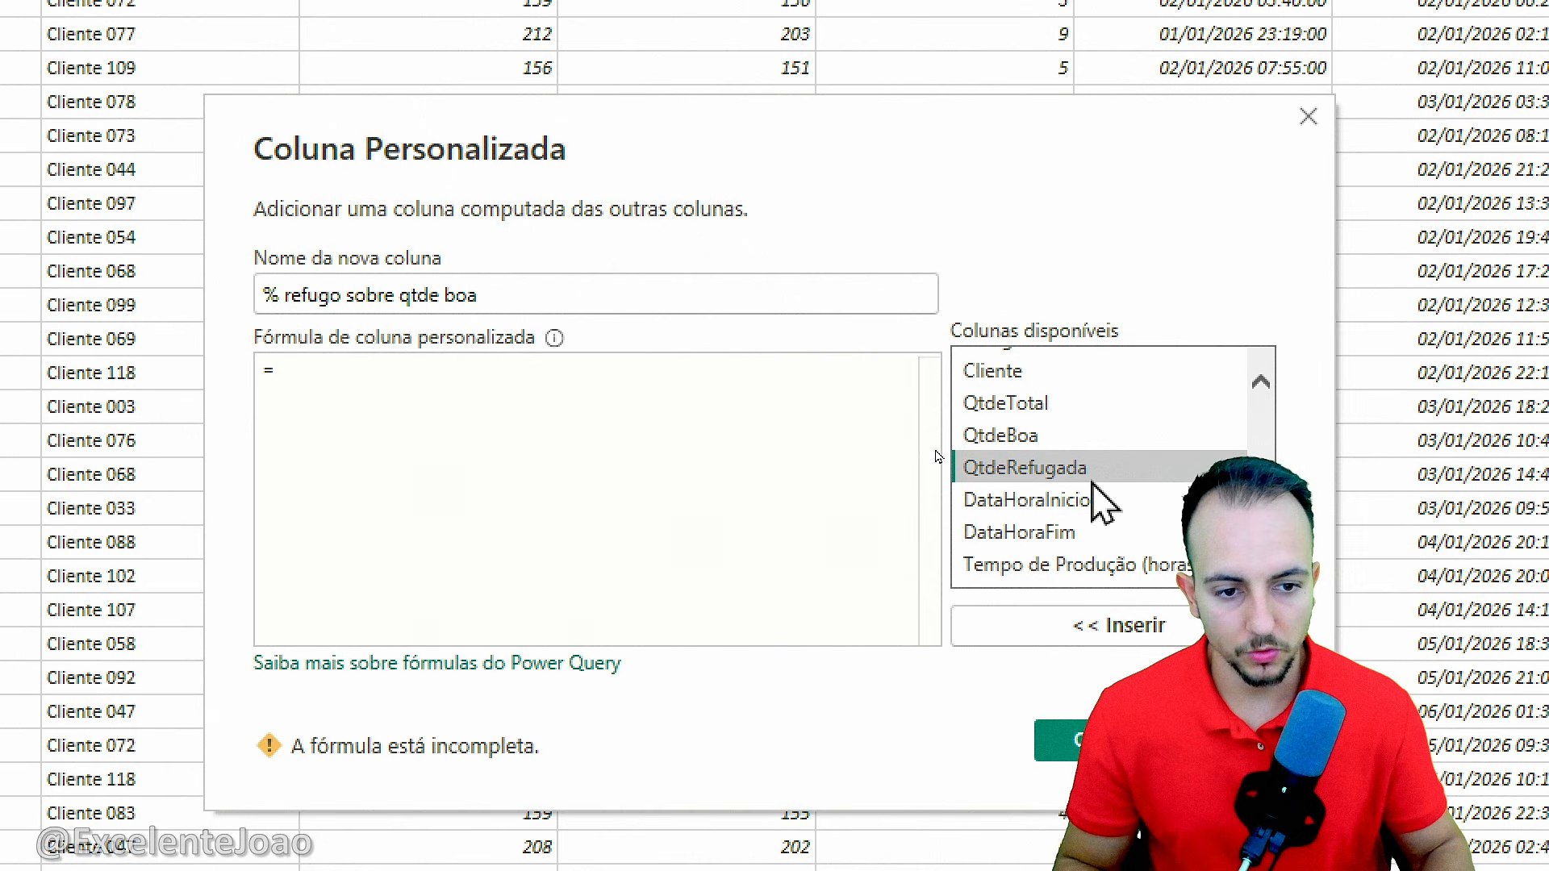
{"action": "left_click", "coordinate": [1105, 625]}
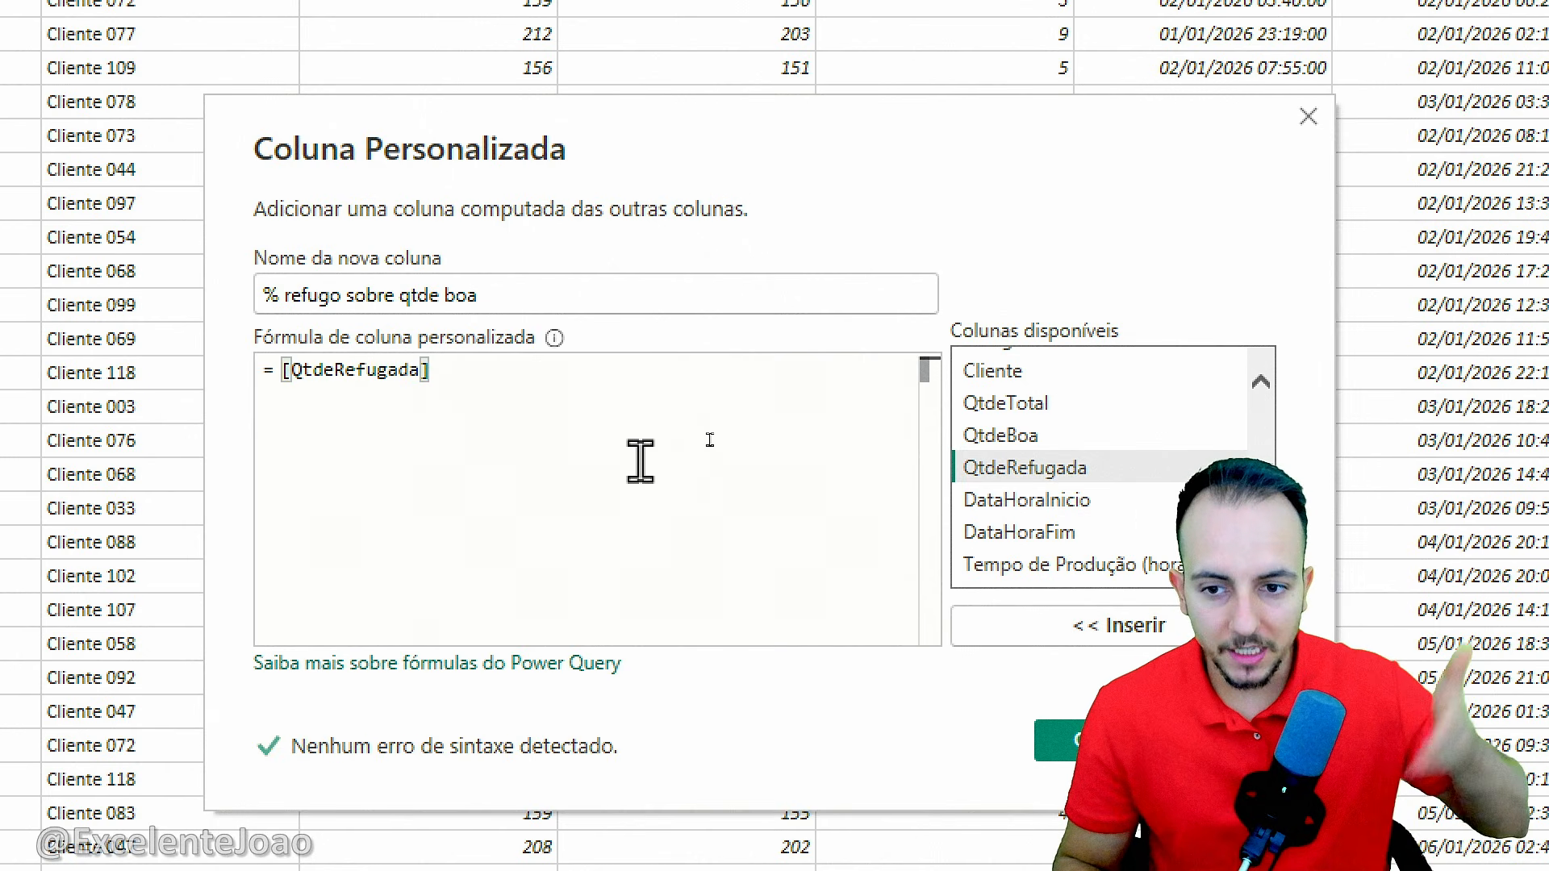
{"action": "type", "text": "/"}
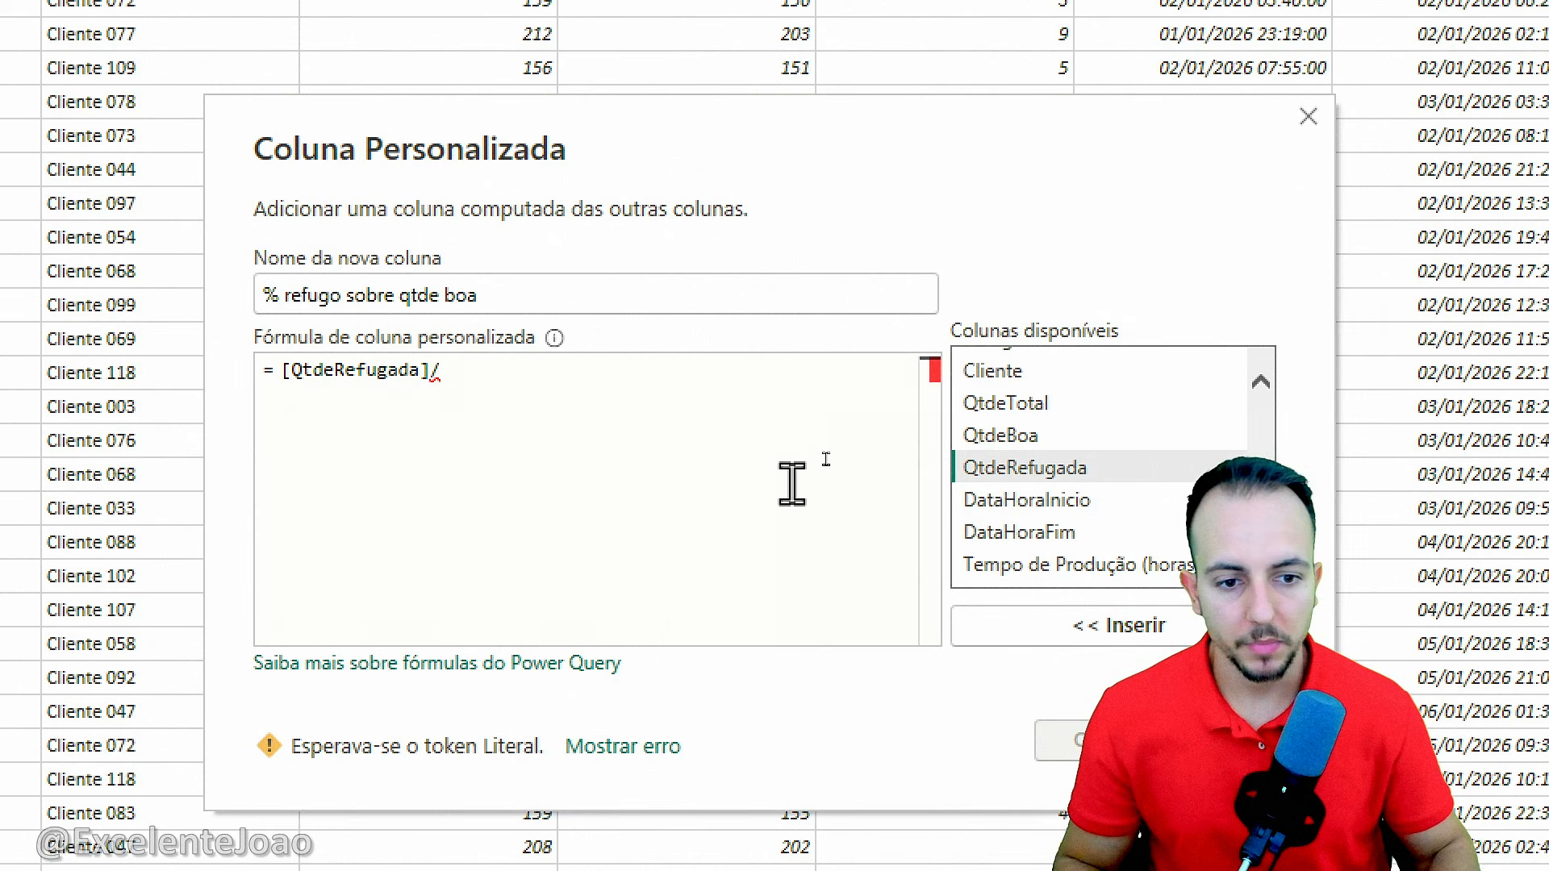
{"action": "left_click", "coordinate": [1008, 440]}
{"action": "left_click", "coordinate": [1090, 626]}
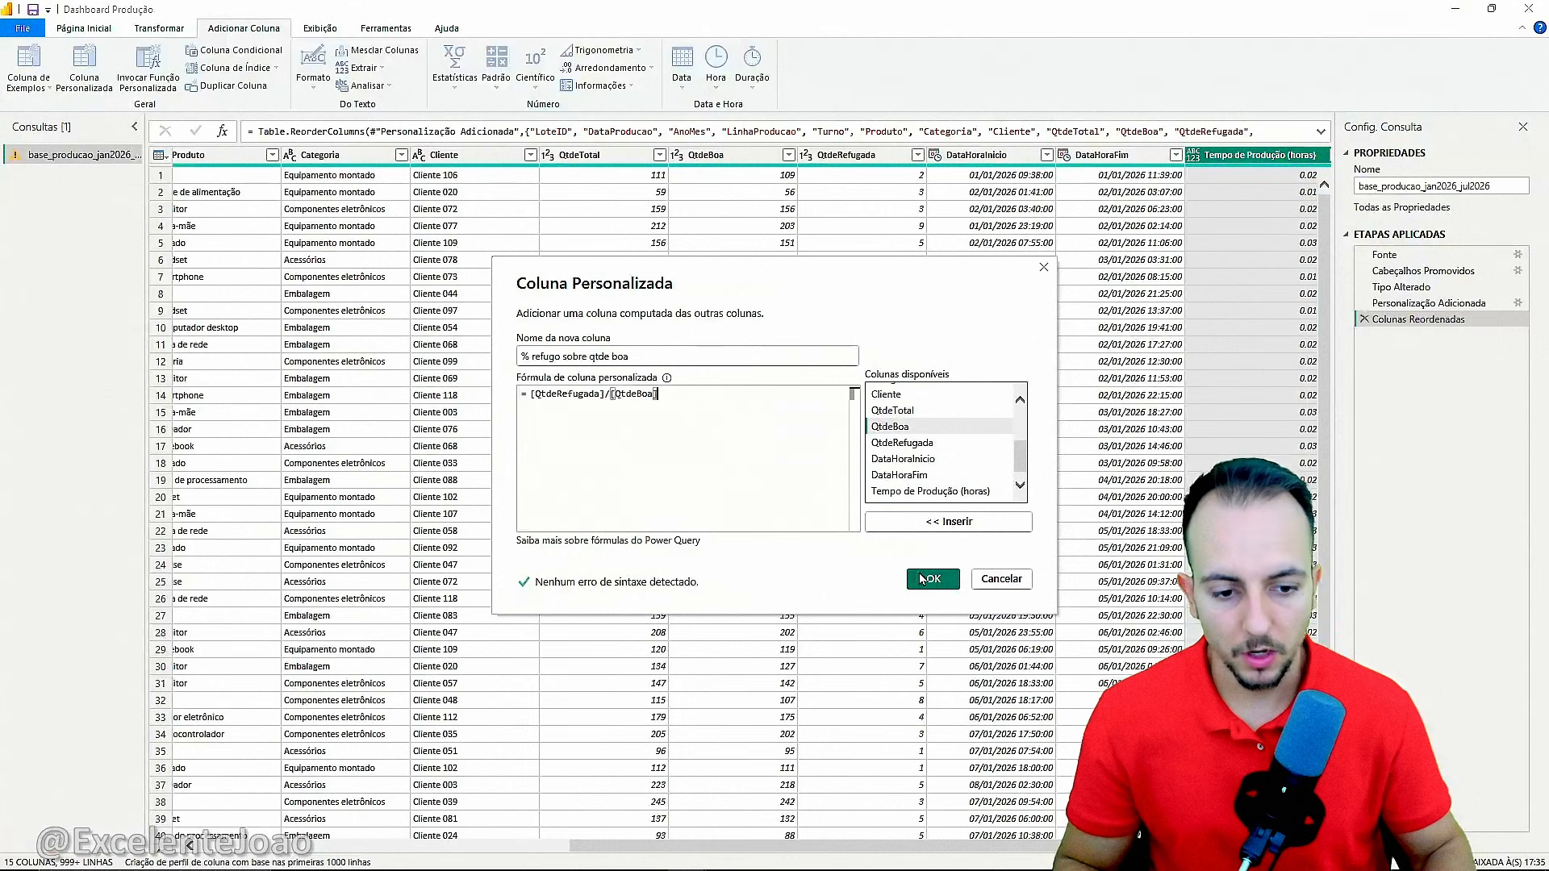
{"action": "left_click", "coordinate": [1065, 740]}
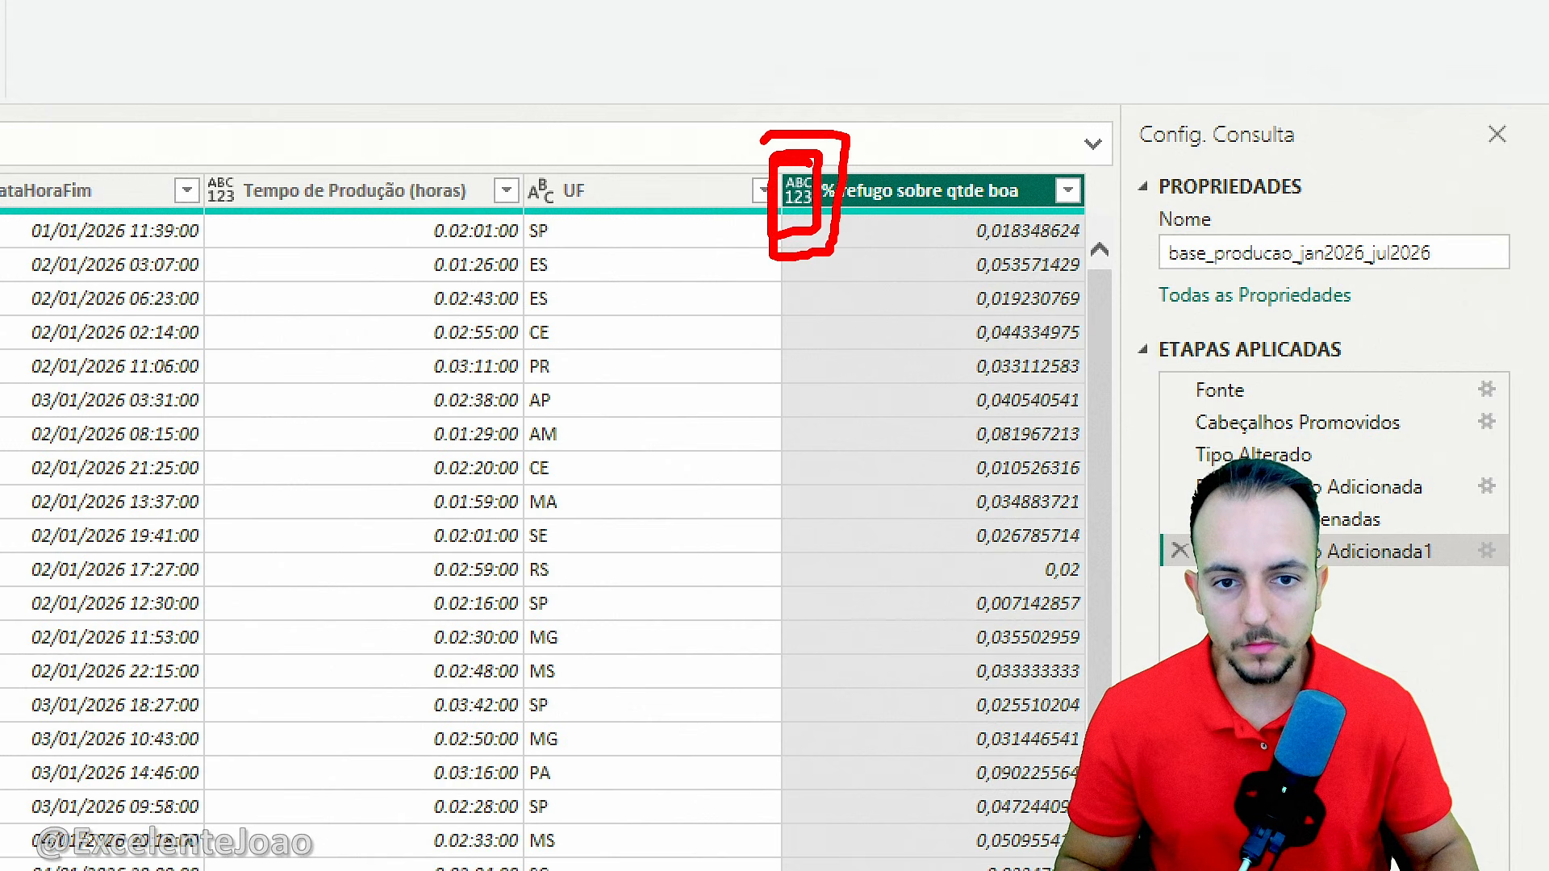
Set the % refugo sobre qtde boa column's data type to Percentual and move it between QtdeRefugada and DataHoraInicio
{"action": "left_click", "coordinate": [801, 196]}
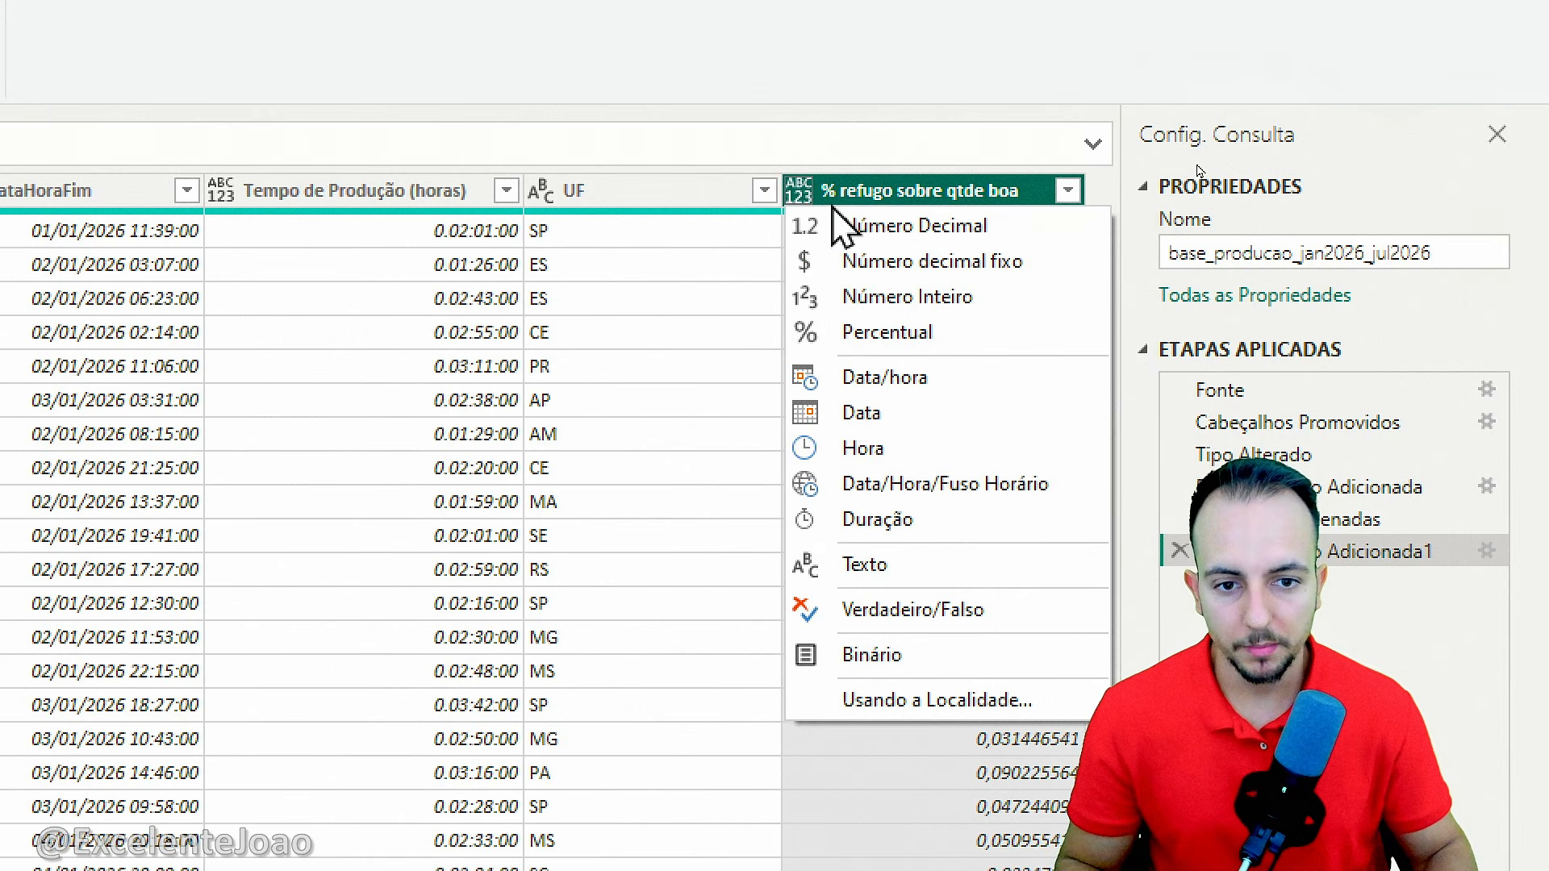
{"action": "left_click", "coordinate": [898, 343]}
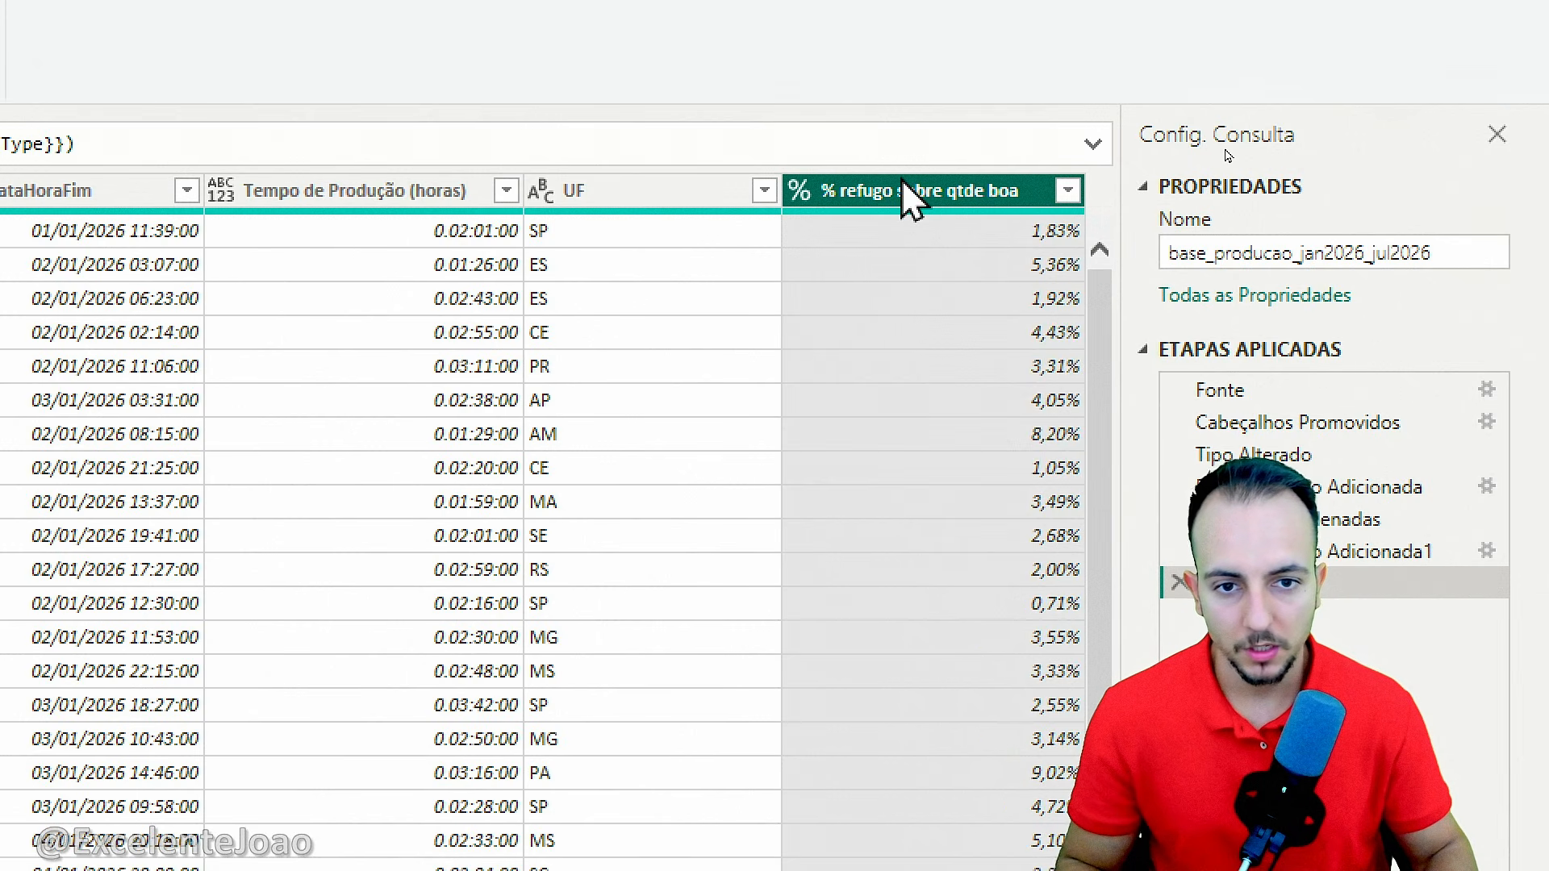
{"action": "mouse_move", "coordinate": [906, 197]}
{"action": "left_mouse_down"}
{"action": "mouse_move", "coordinate": [259, 197]}
{"action": "mouse_move", "coordinate": [0, 178]}
{"action": "mouse_move", "coordinate": [0, 145]}
{"action": "mouse_move", "coordinate": [0, 162]}
{"action": "left_mouse_up"}
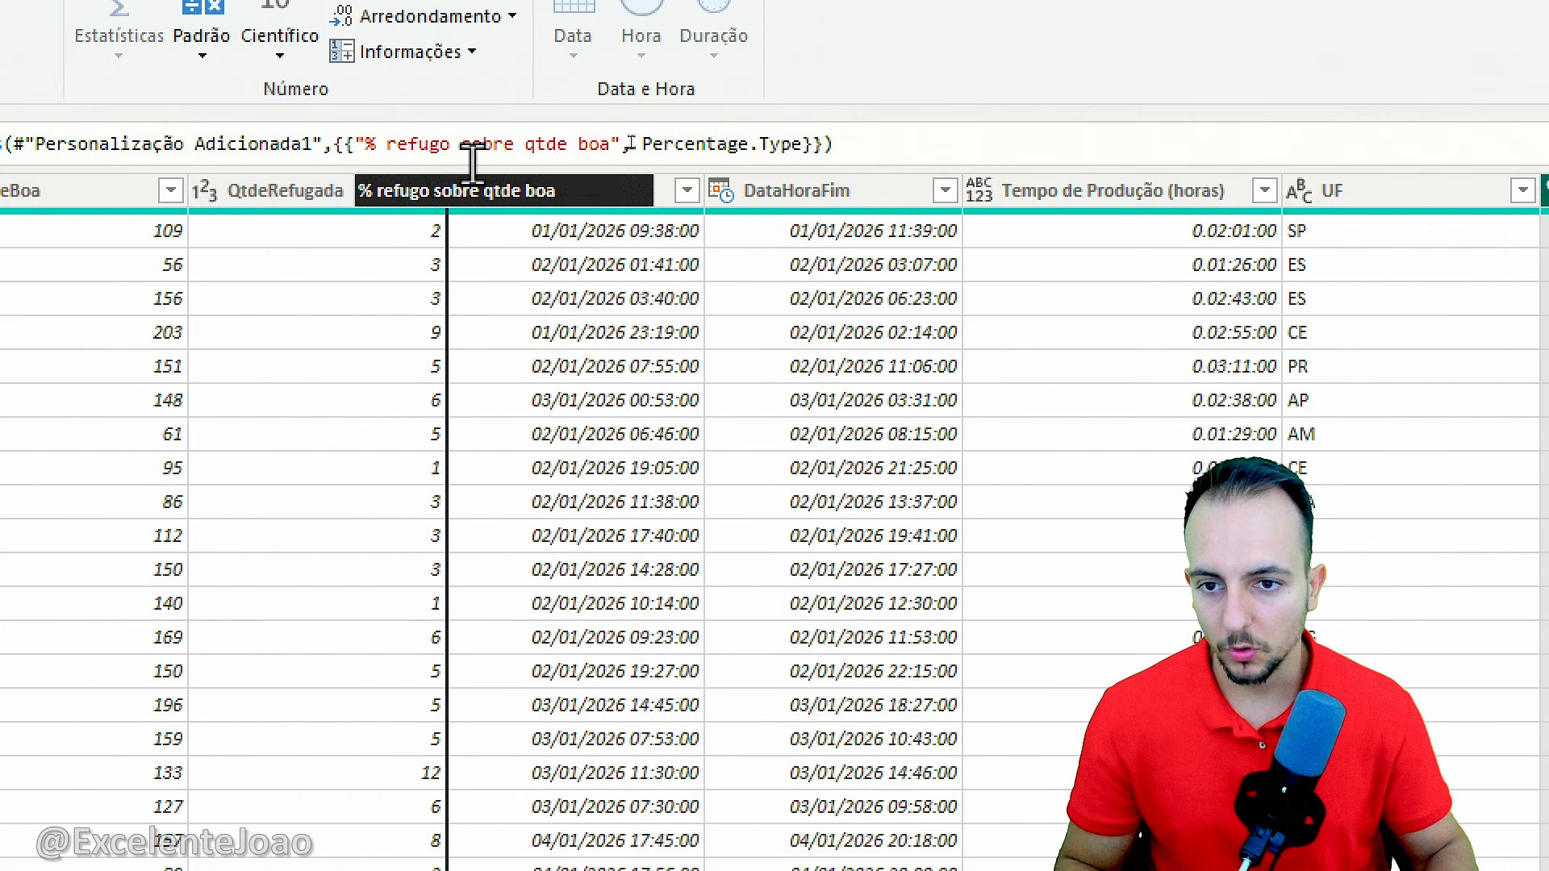
{"action": "left_click_drag", "start_coordinate": [472, 161], "coordinate": [468, 185]}
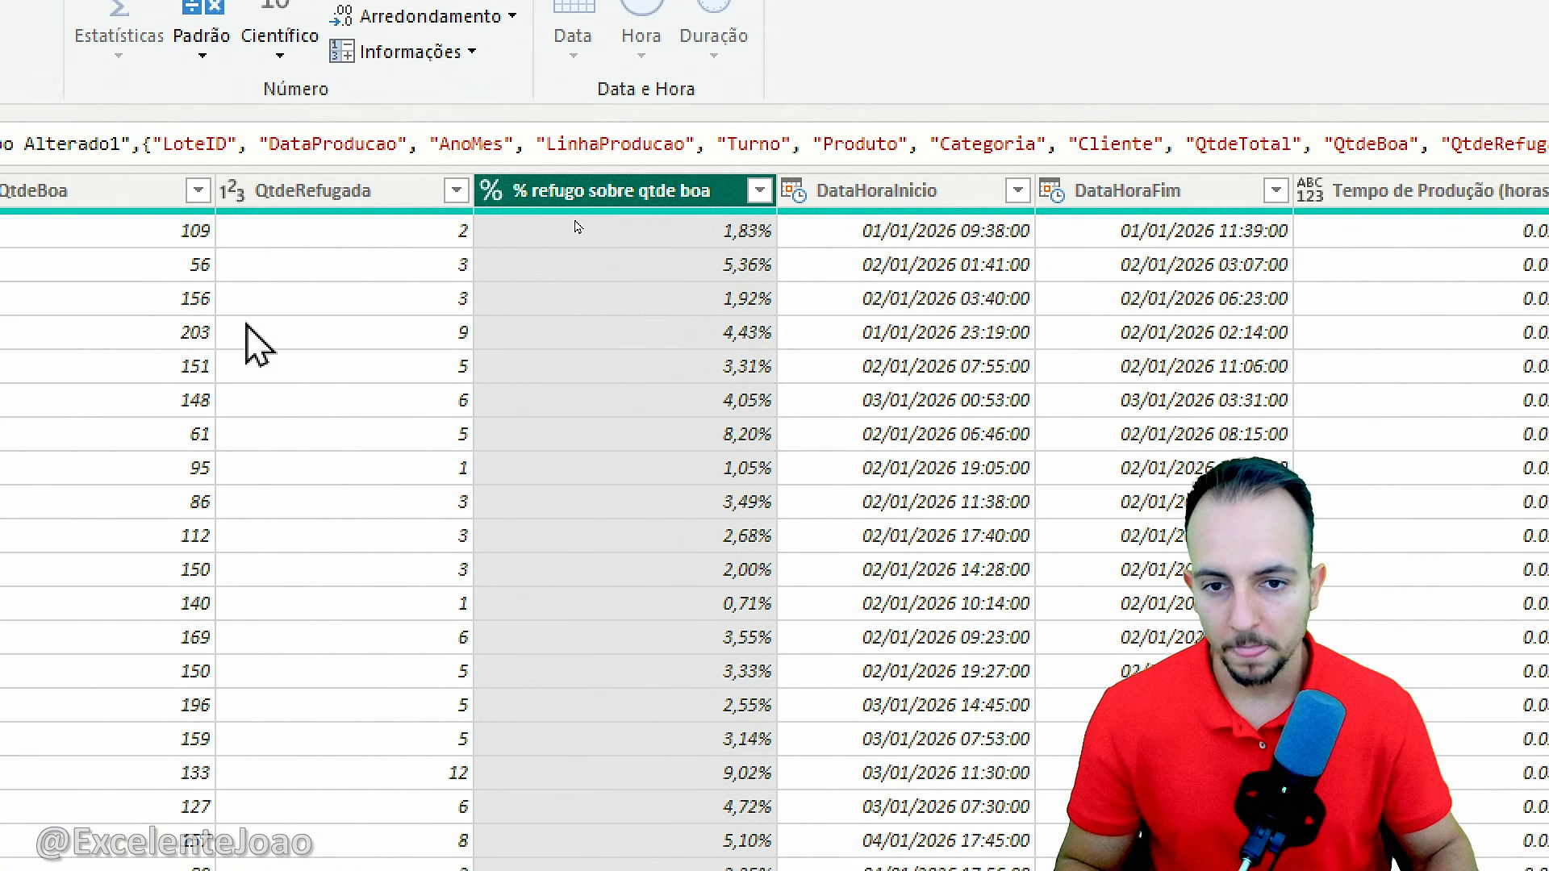
Underline the first four scrap percentages in red and mark the first row's QtdeTotal value, clearing the marks
{"action": "left_click_drag", "start_coordinate": [704, 248], "coordinate": [792, 236]}
{"action": "left_click_drag", "start_coordinate": [716, 282], "coordinate": [803, 281]}
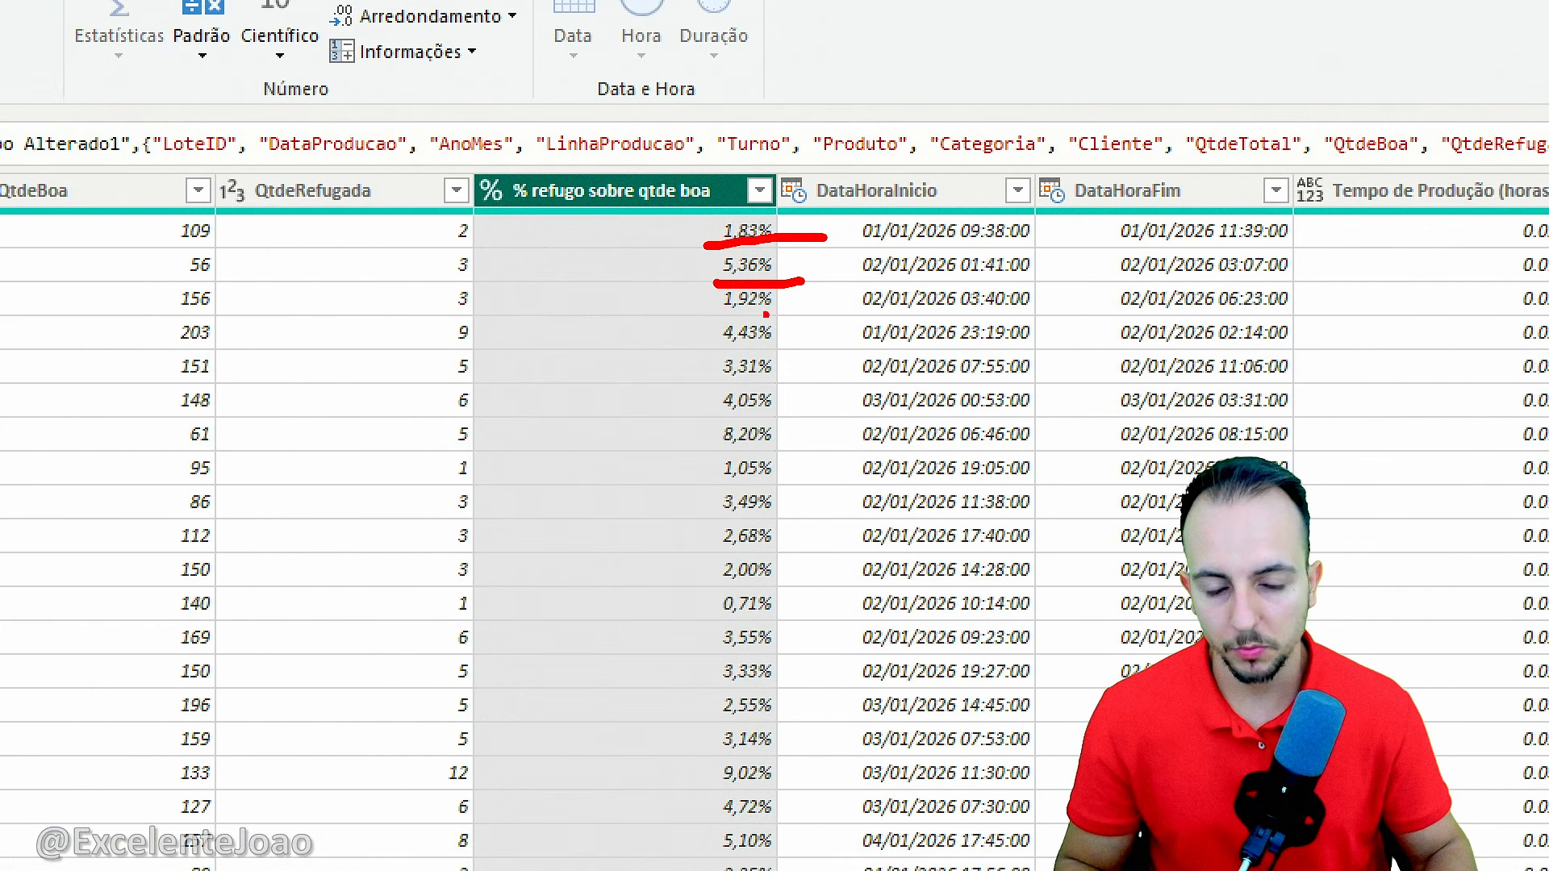
{"action": "left_click_drag", "start_coordinate": [717, 324], "coordinate": [819, 310]}
{"action": "left_click_drag", "start_coordinate": [725, 351], "coordinate": [812, 342]}
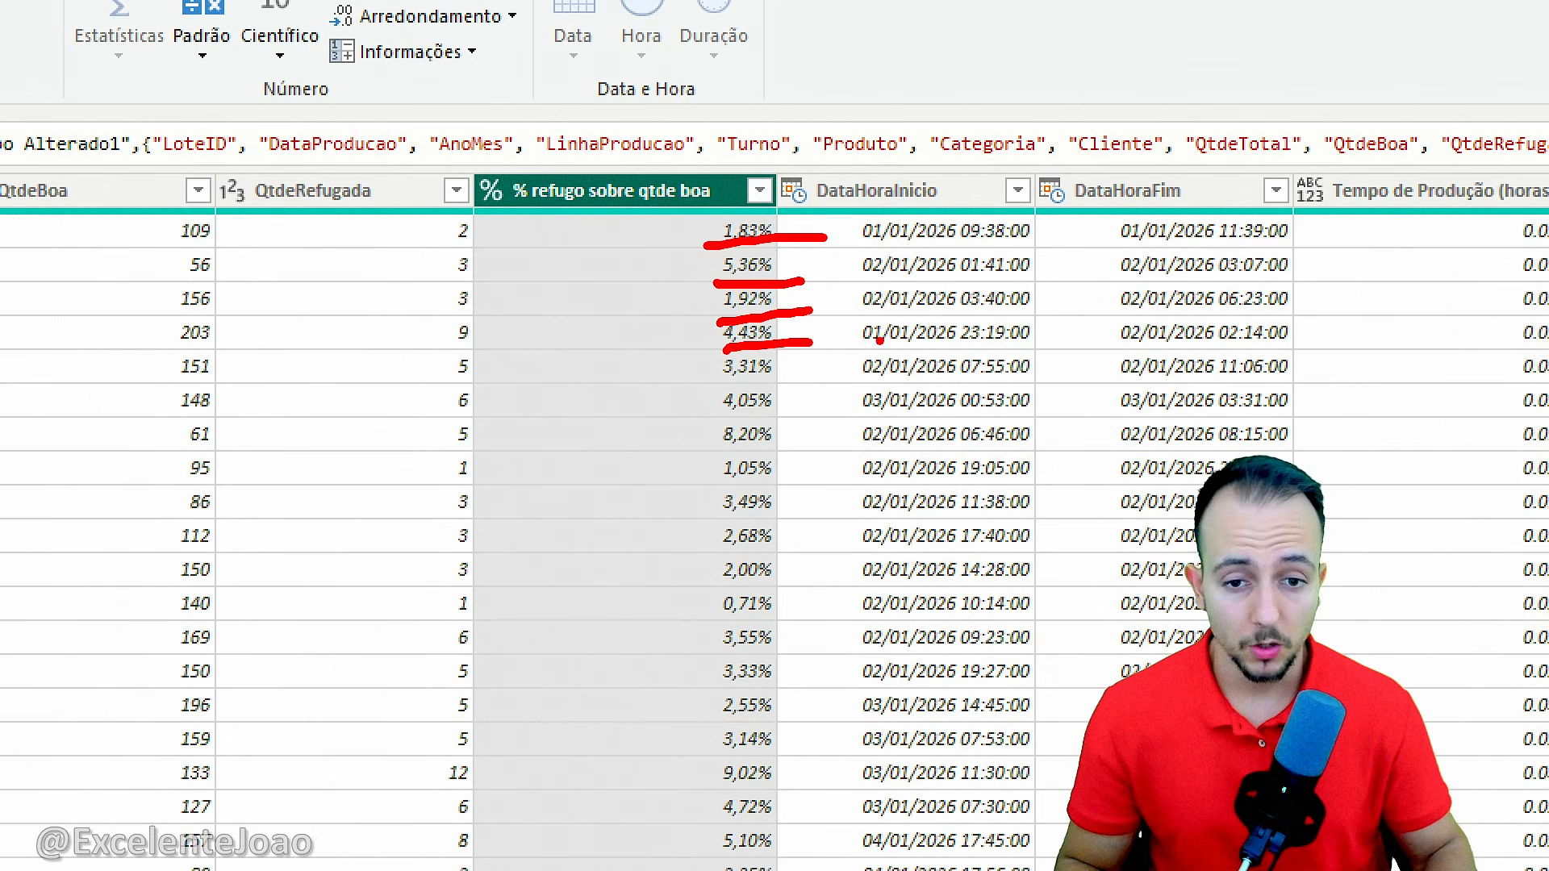
{"action": "key", "text": "Escape"}
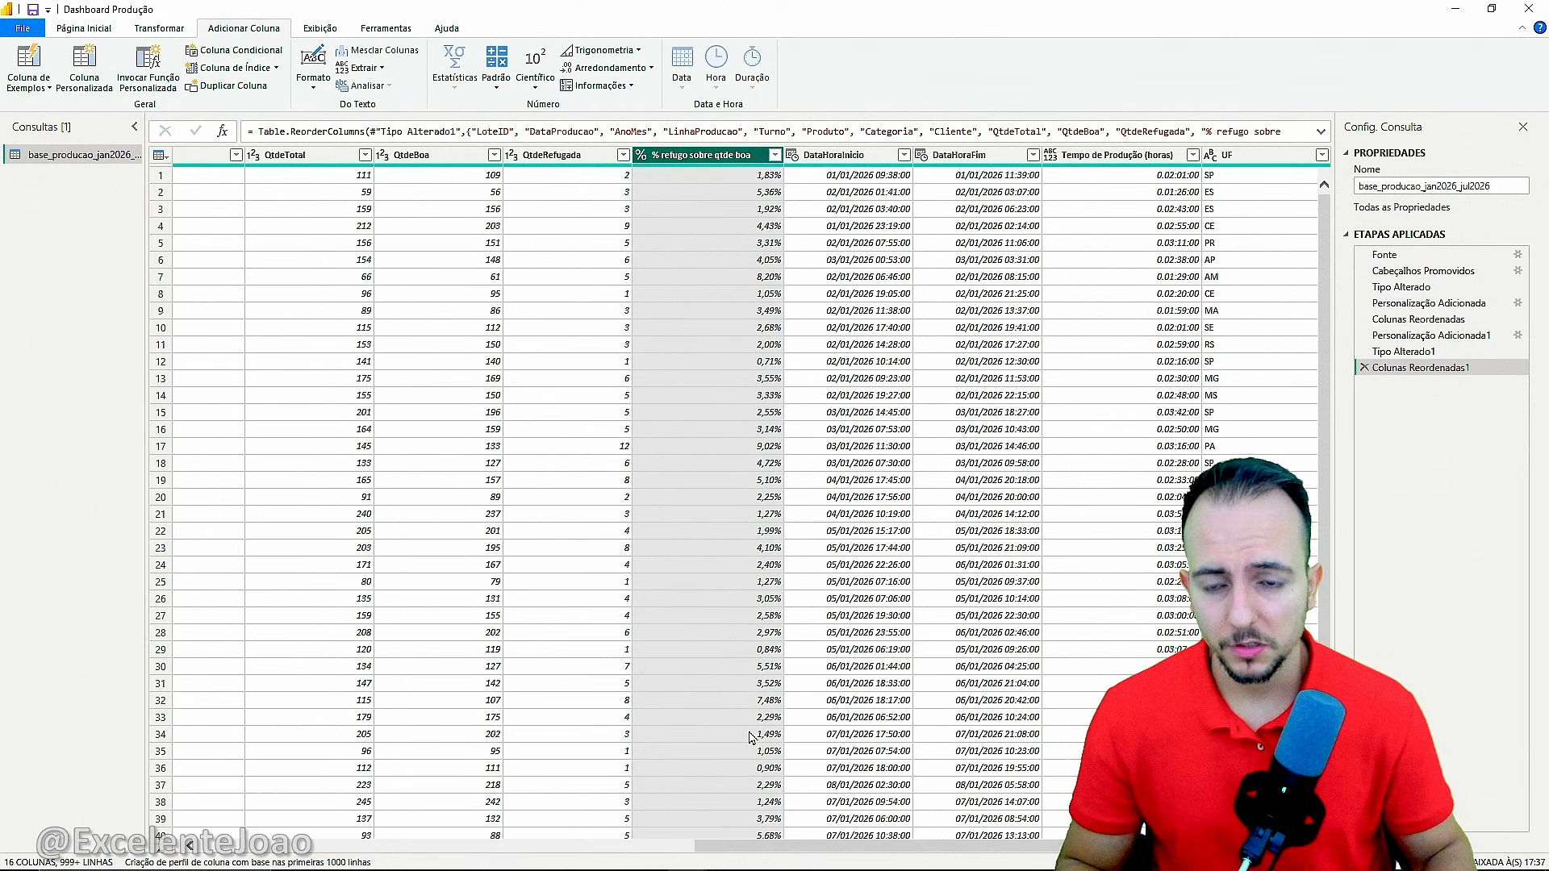
{"action": "left_click_drag", "start_coordinate": [733, 843], "coordinate": [950, 844]}
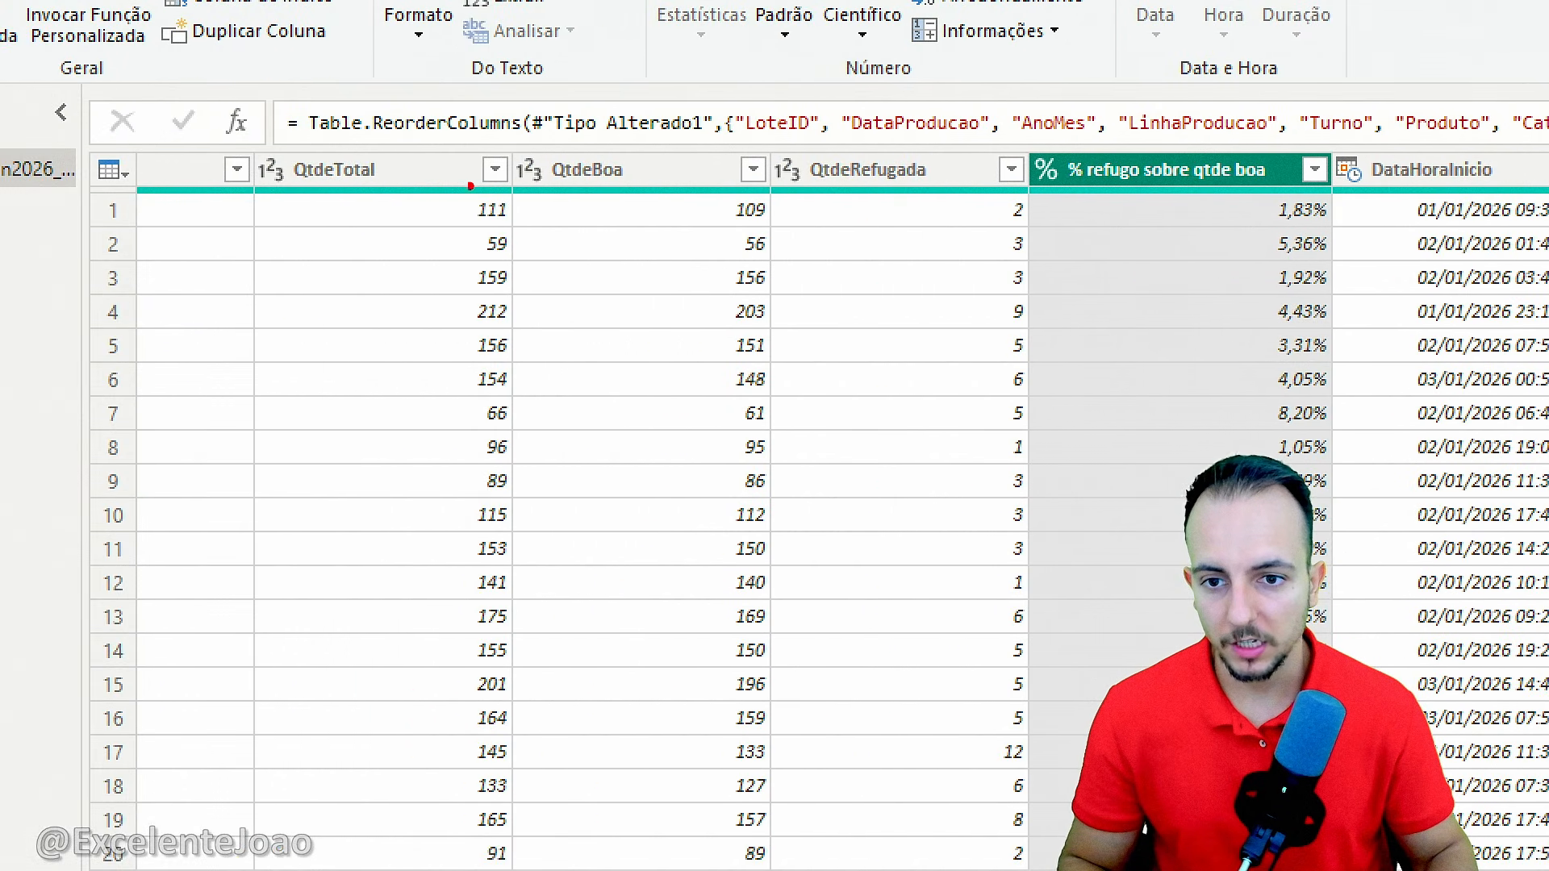
{"action": "left_click_drag", "start_coordinate": [461, 184], "coordinate": [548, 238]}
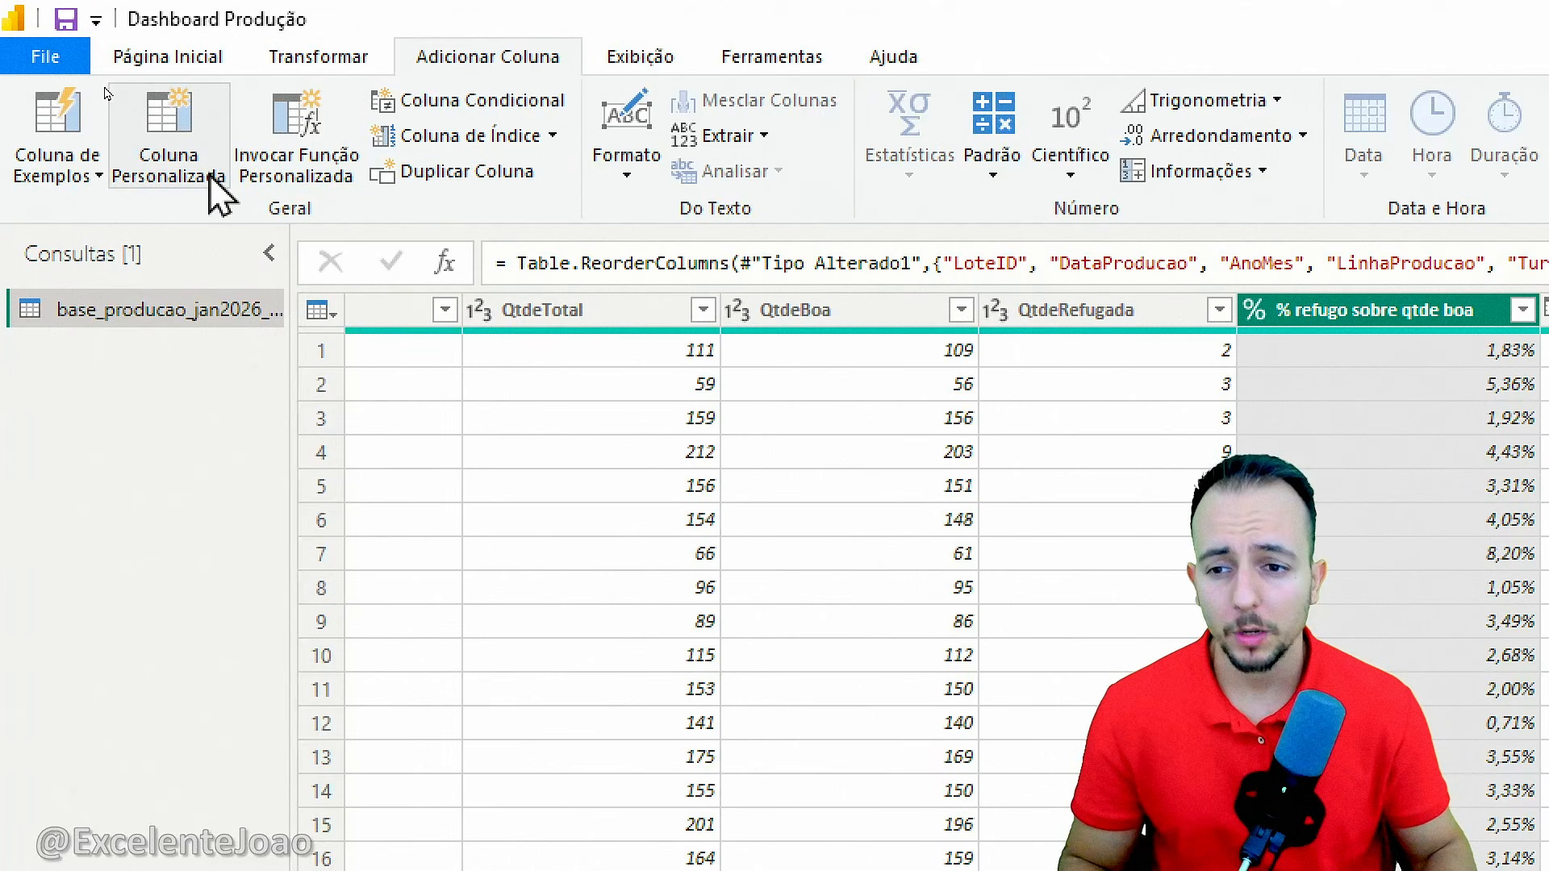
Start another custom column and name it "Tempo Médio por Qtde"
{"action": "left_click", "coordinate": [209, 177]}
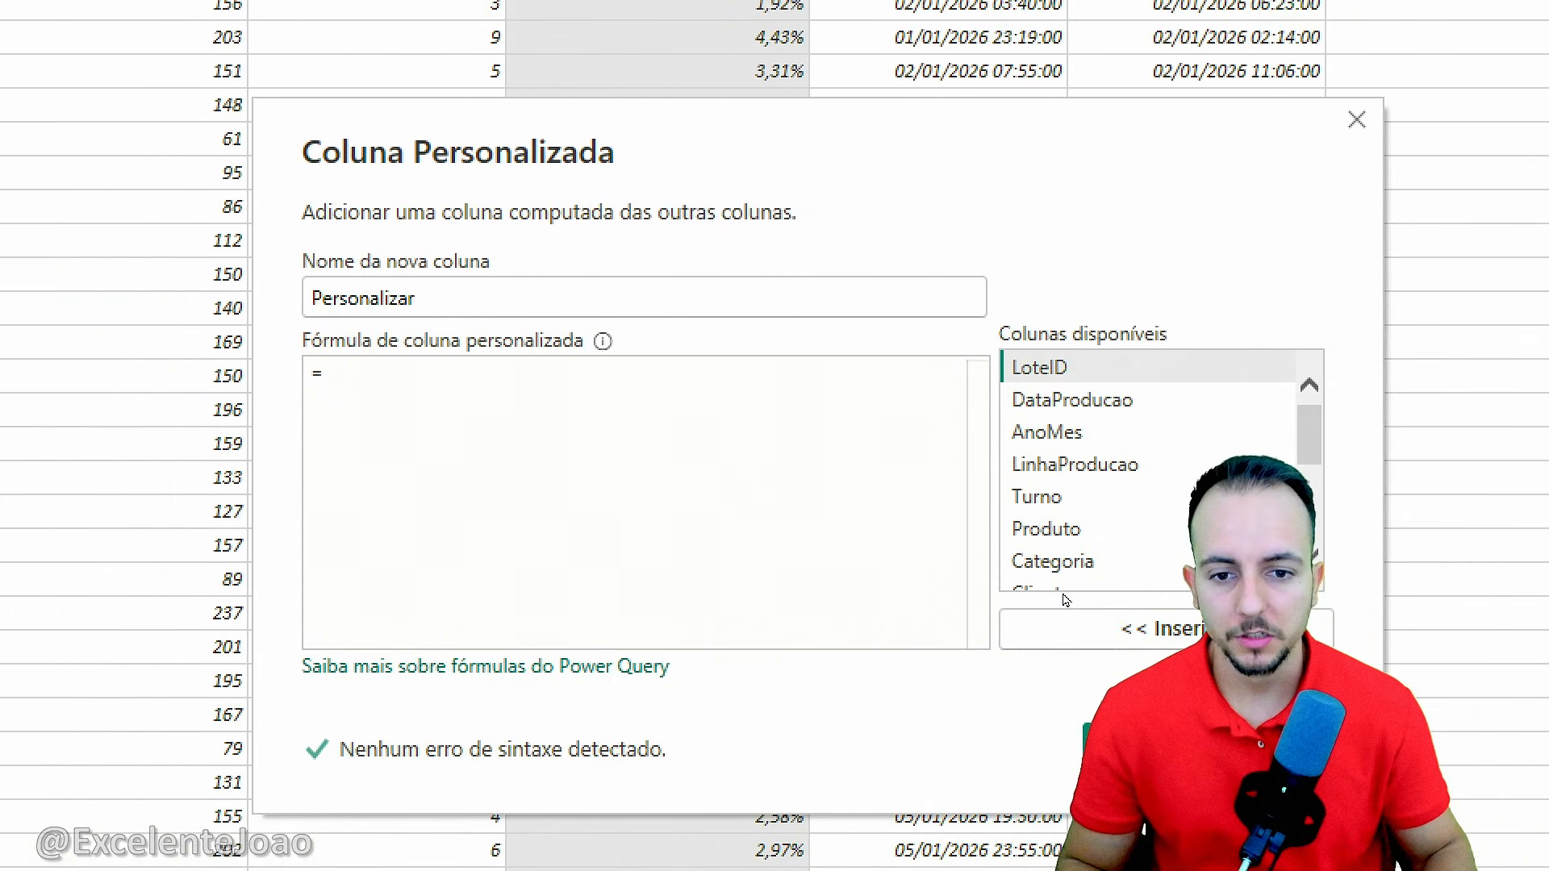
{"action": "double_click", "coordinate": [372, 302]}
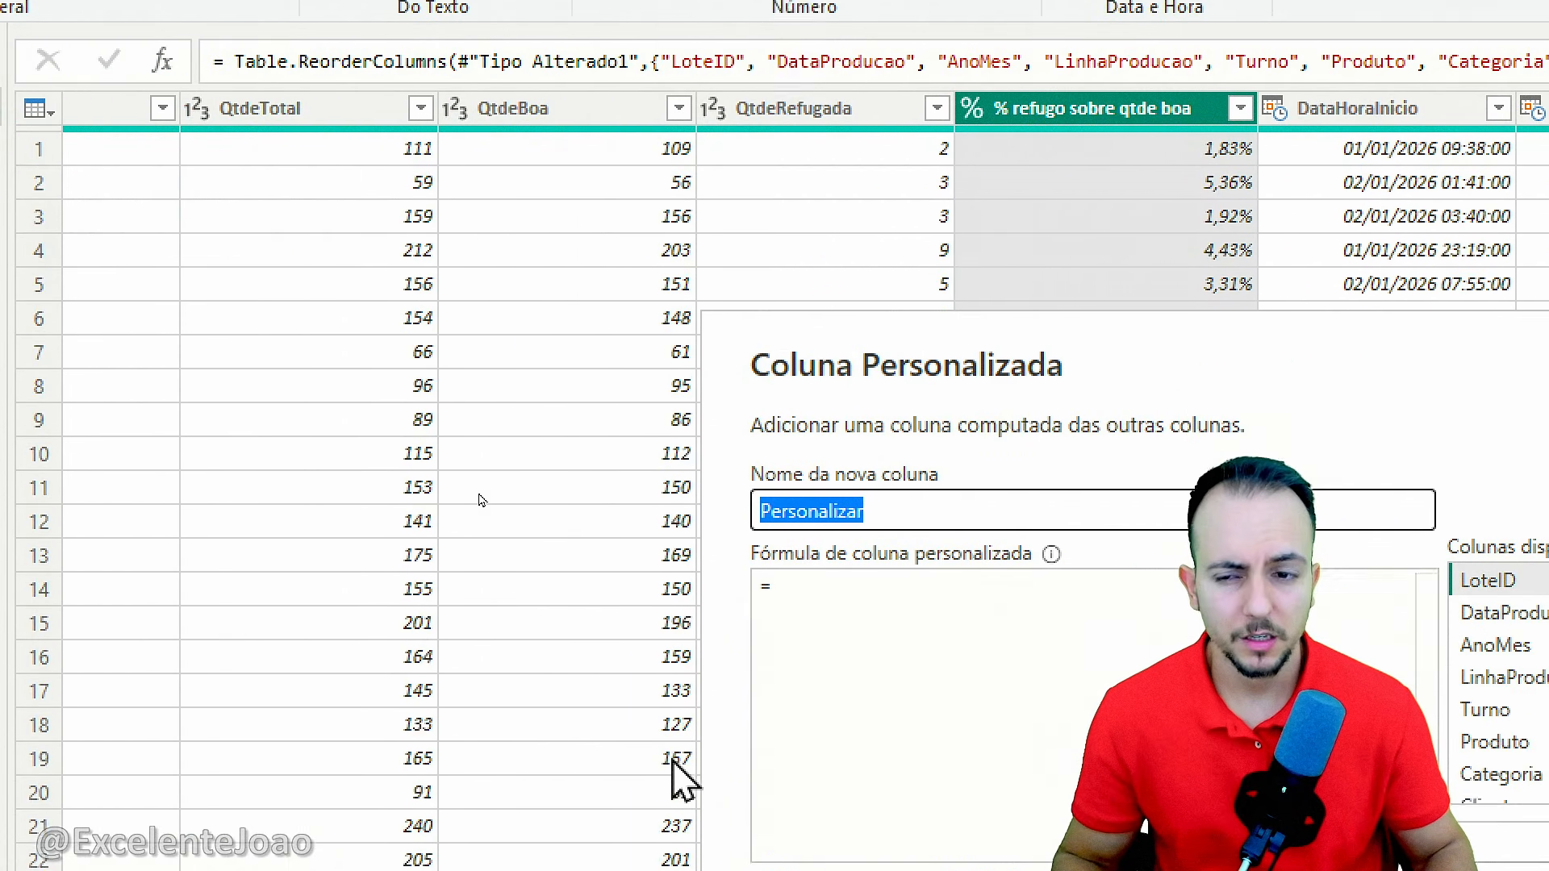
{"action": "type", "text": "T"}
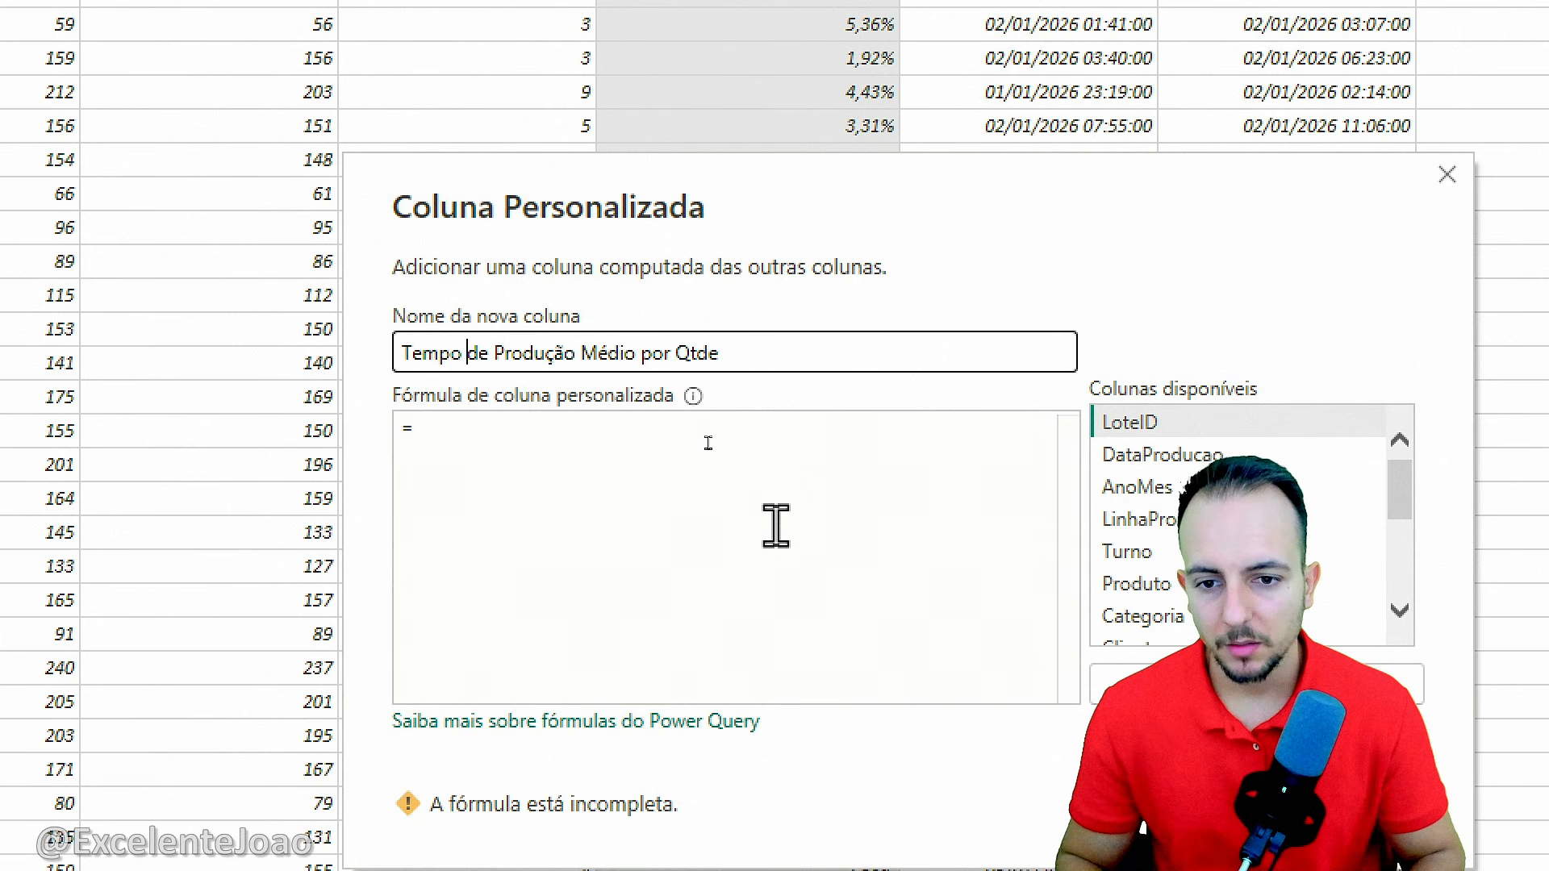
{"action": "key", "text": "ctrl+shift+Right"}
{"action": "key", "text": "ctrl+shift+Right"}
{"action": "key", "text": "ctrl+shift+Right"}
{"action": "key", "text": "ctrl+shift+Left"}
{"action": "key", "text": "Delete"}
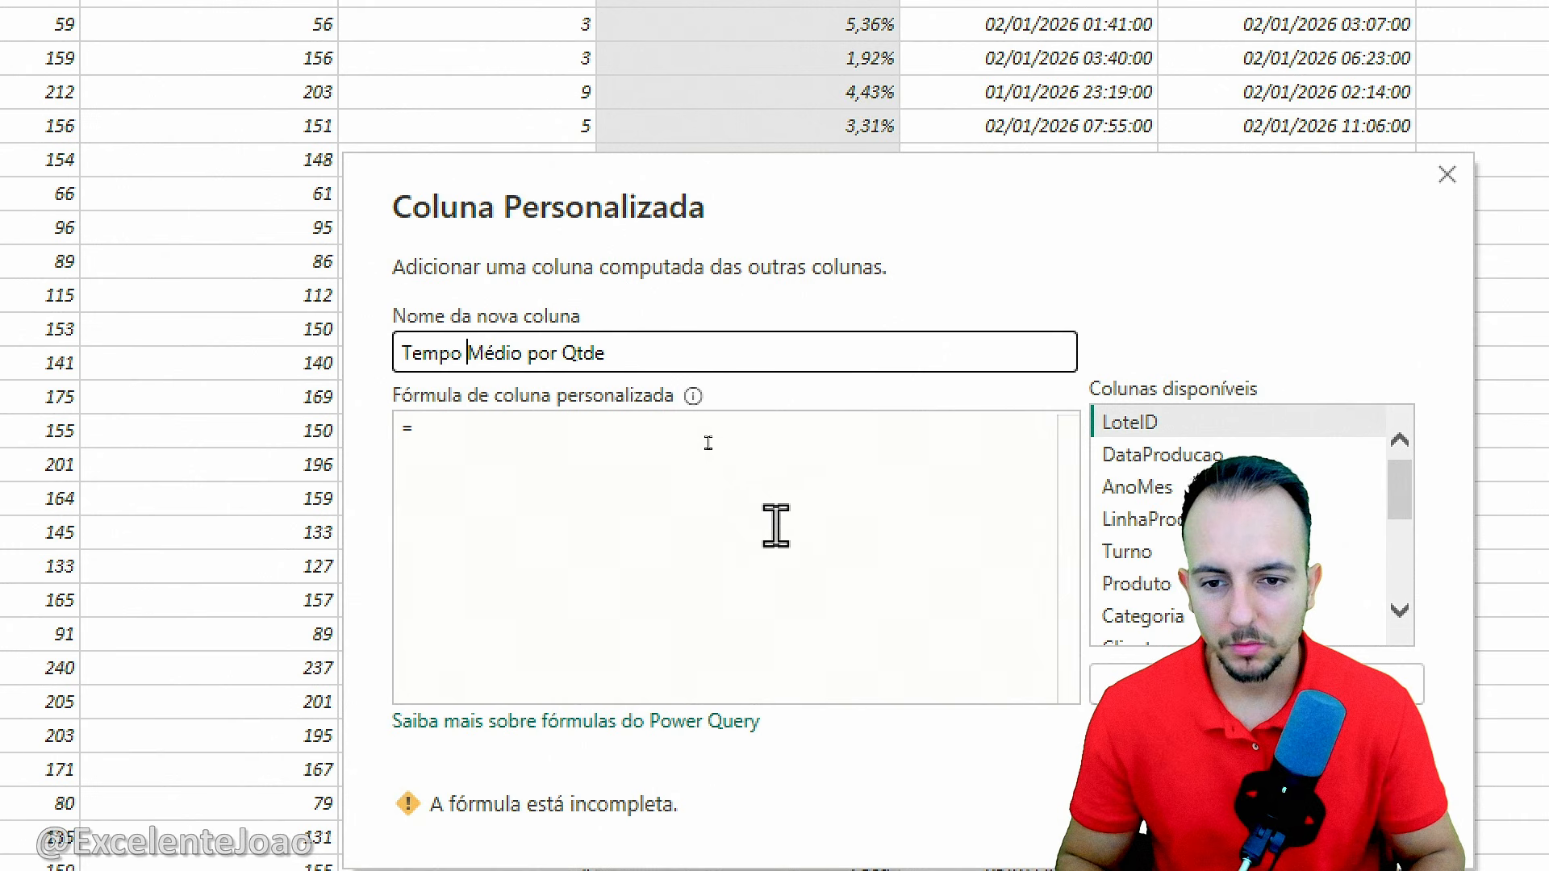
Divide Tempo de Produção (horas) by QtdeTotal in the custom column formula and create the column
{"action": "left_click", "coordinate": [601, 449]}
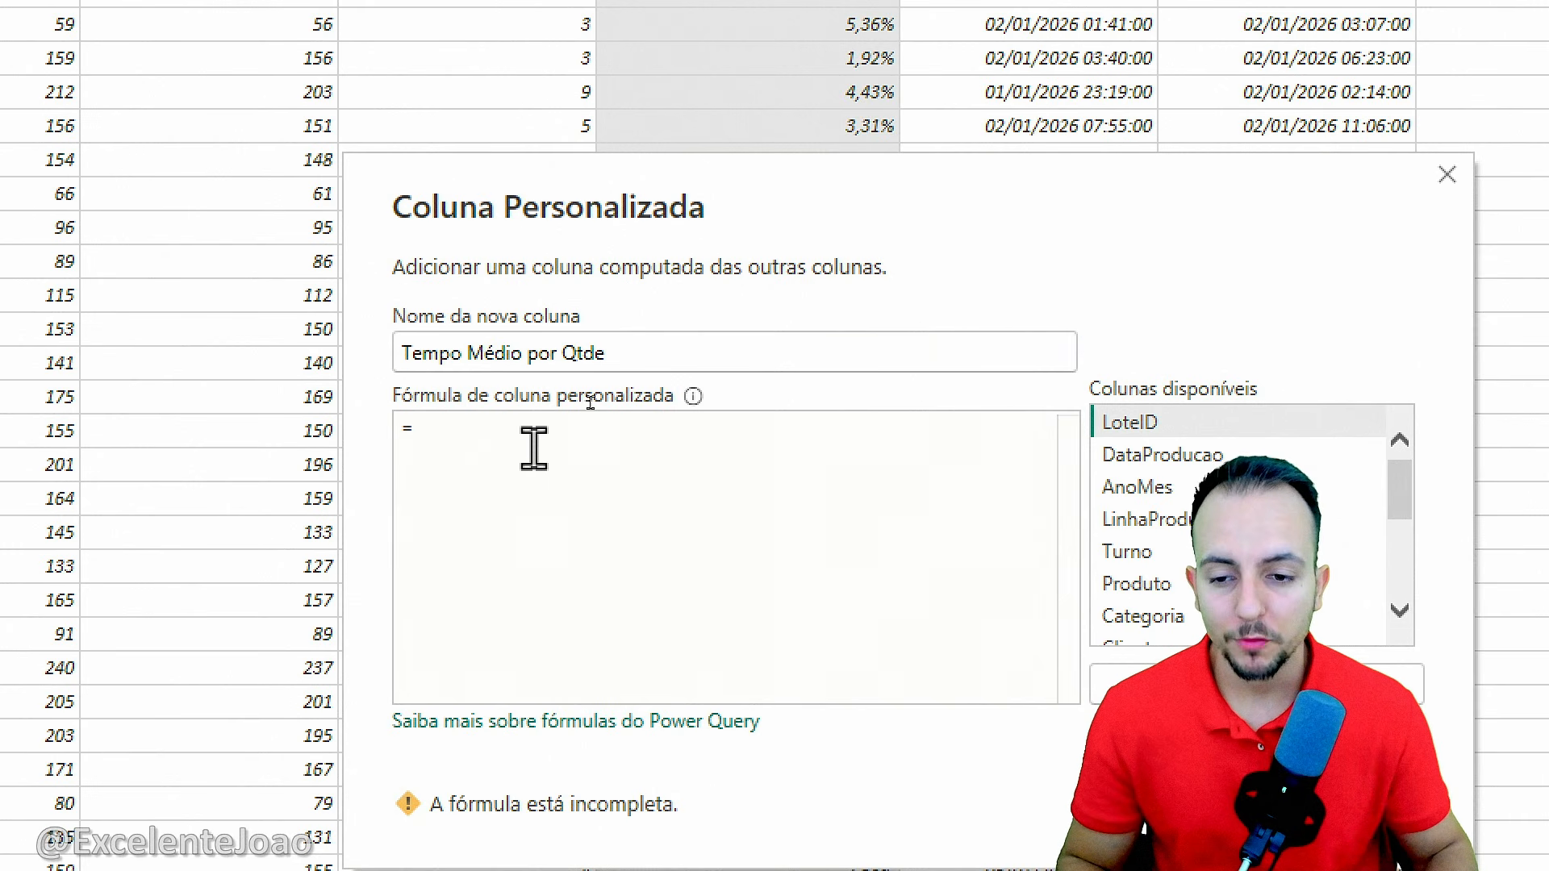
{"action": "scroll", "coordinate": [1186, 460], "scroll_direction": "down", "scroll_amount": 5}
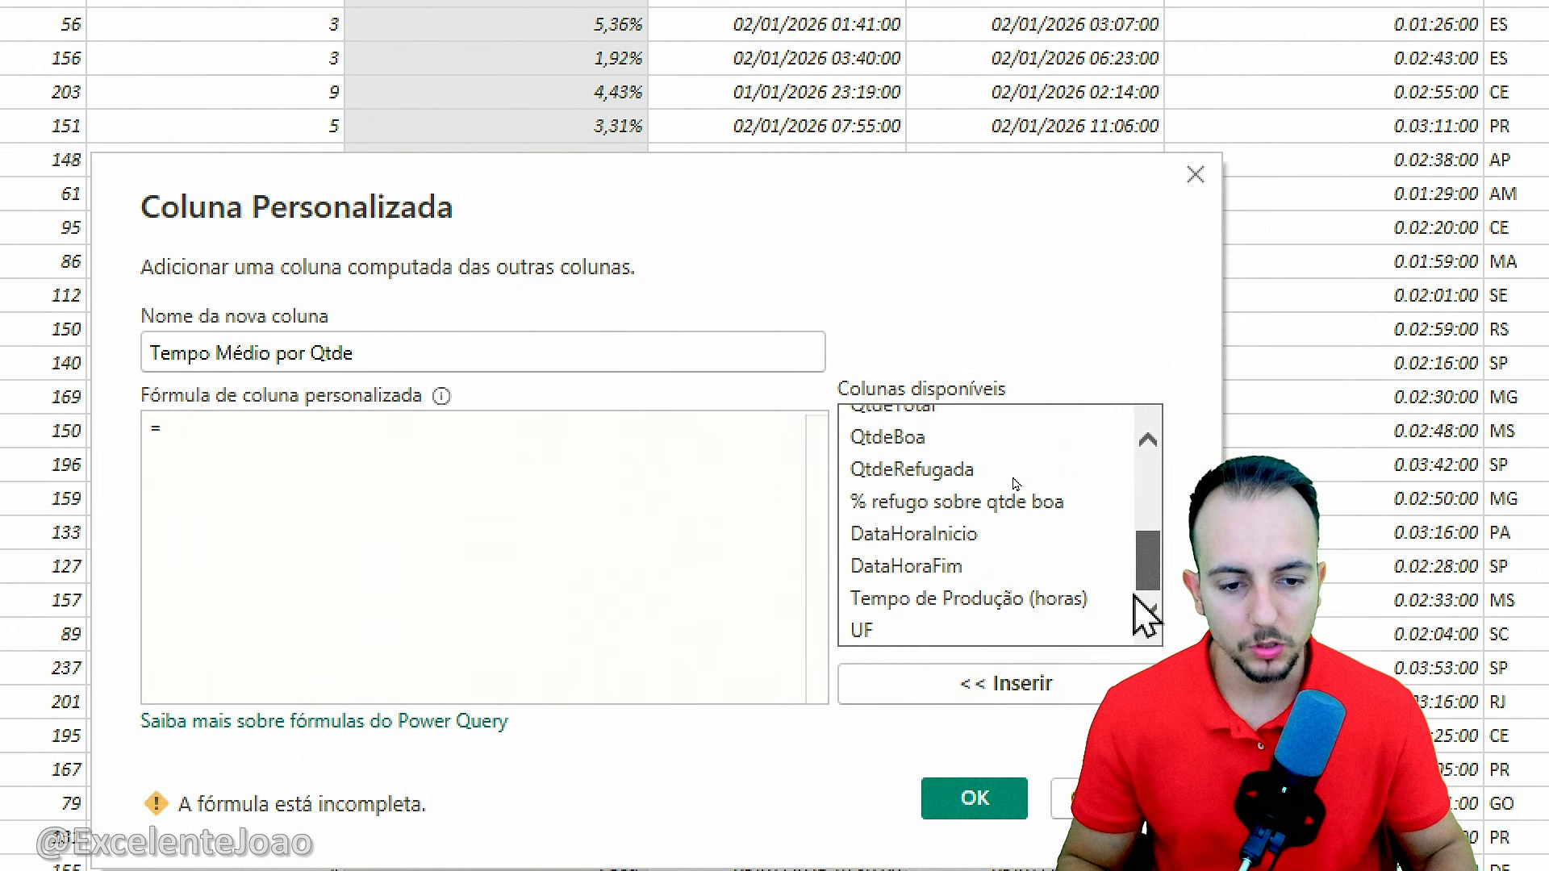
{"action": "left_click", "coordinate": [928, 601]}
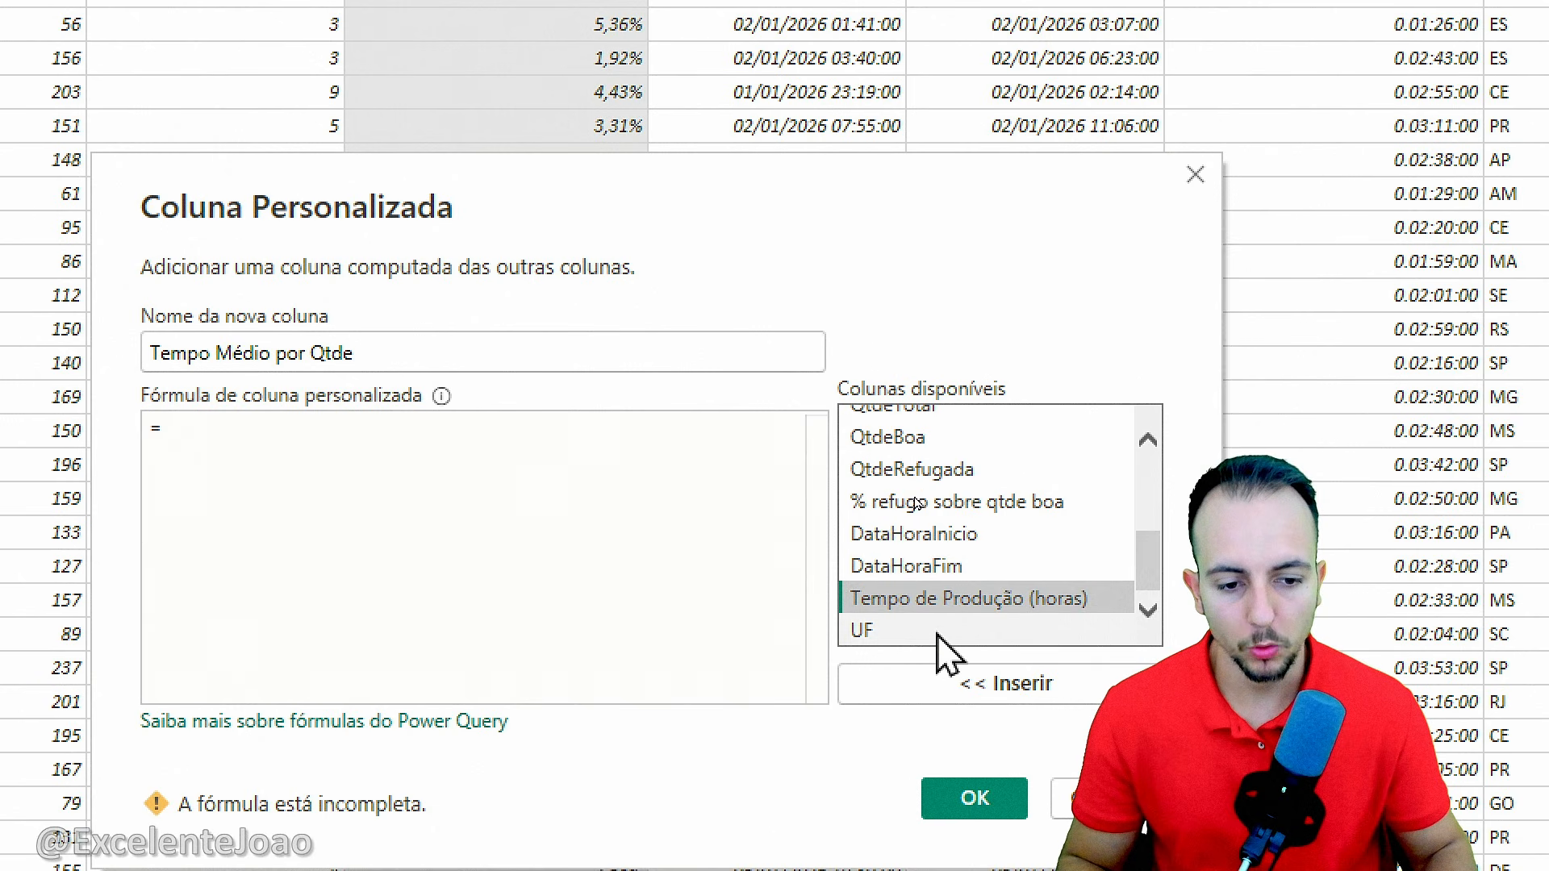
{"action": "left_click", "coordinate": [954, 679]}
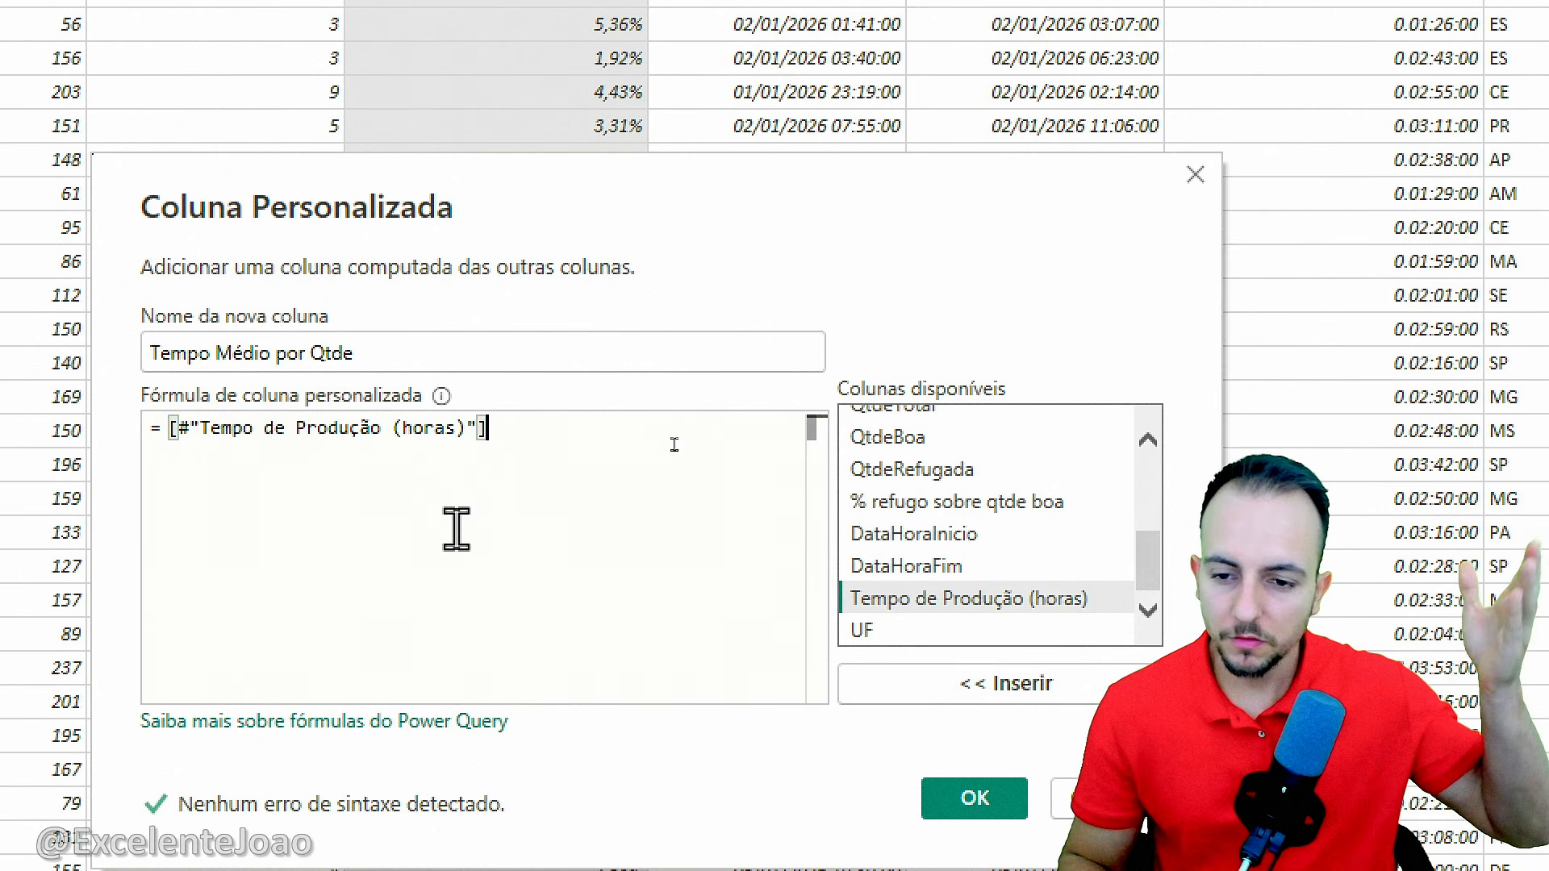
{"action": "type", "text": "/"}
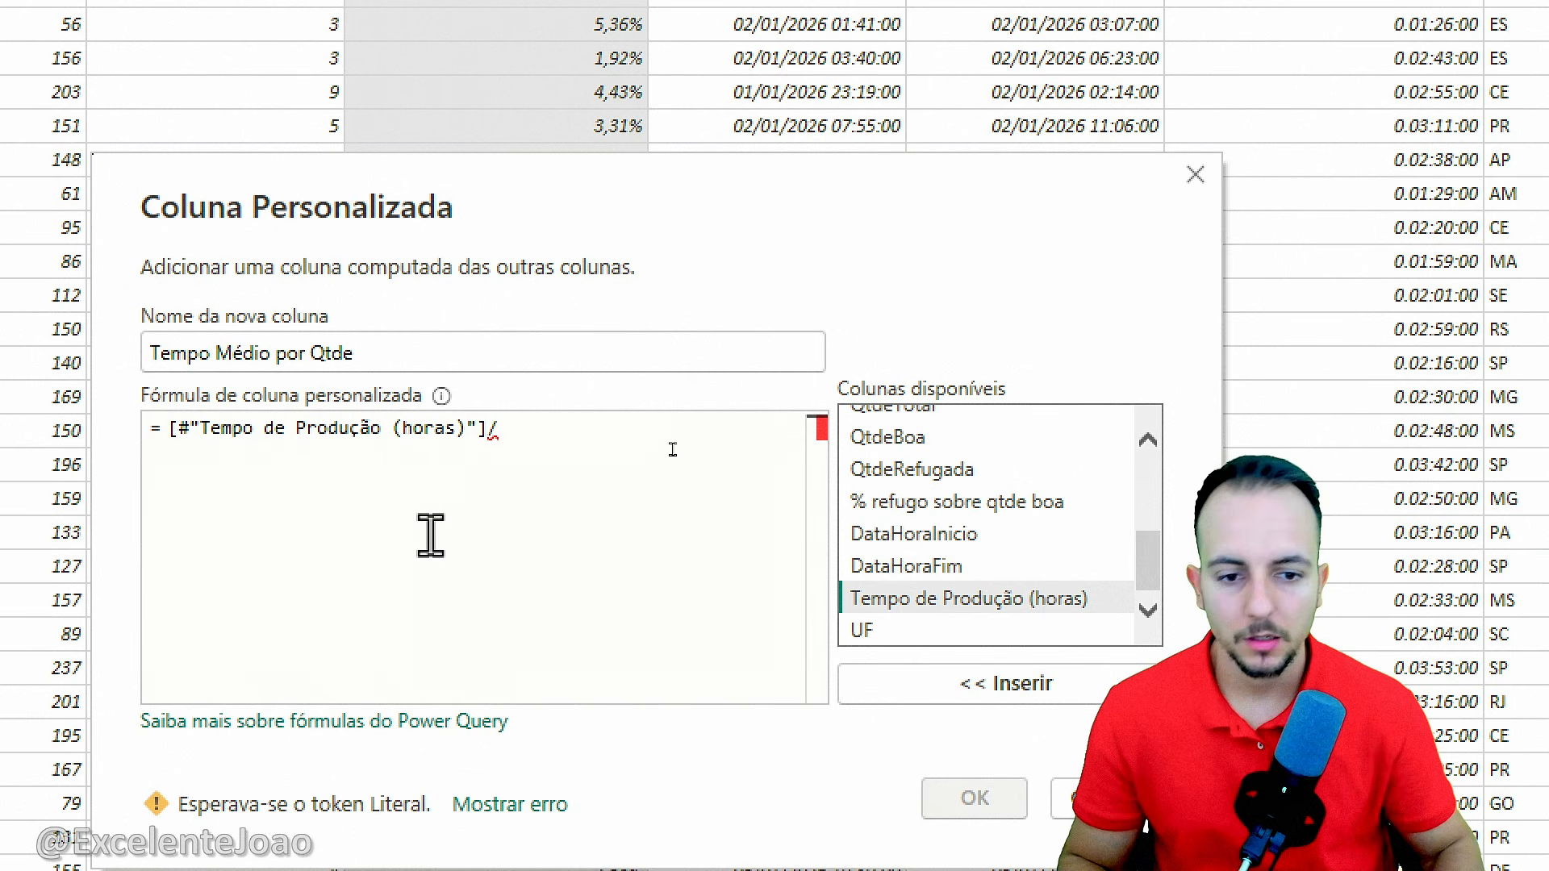
{"action": "left_click_drag", "start_coordinate": [1149, 560], "coordinate": [1149, 531]}
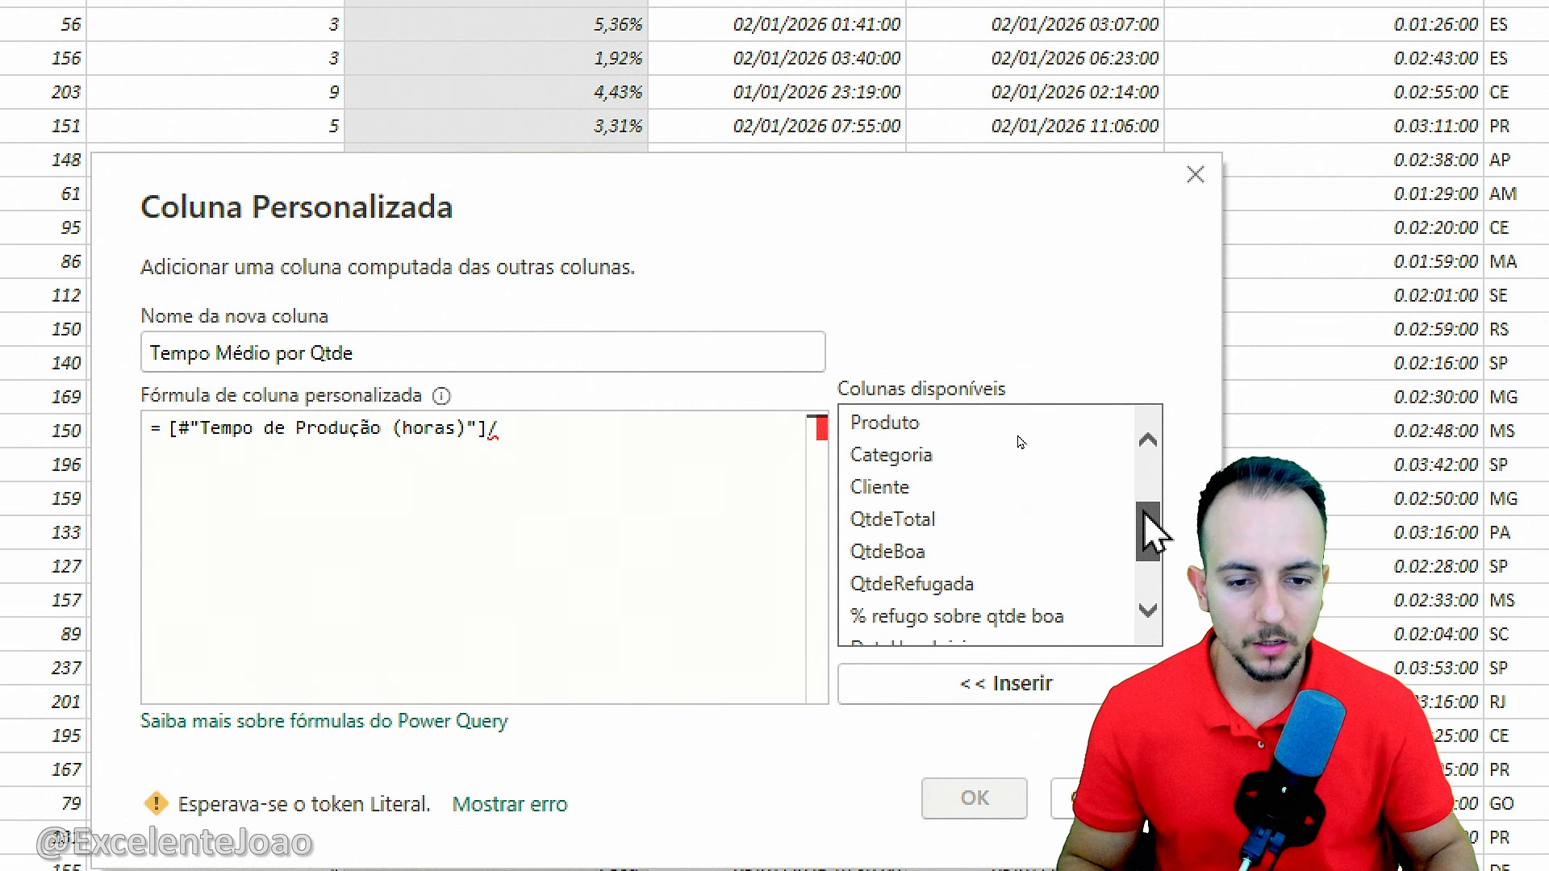
{"action": "left_click", "coordinate": [936, 525]}
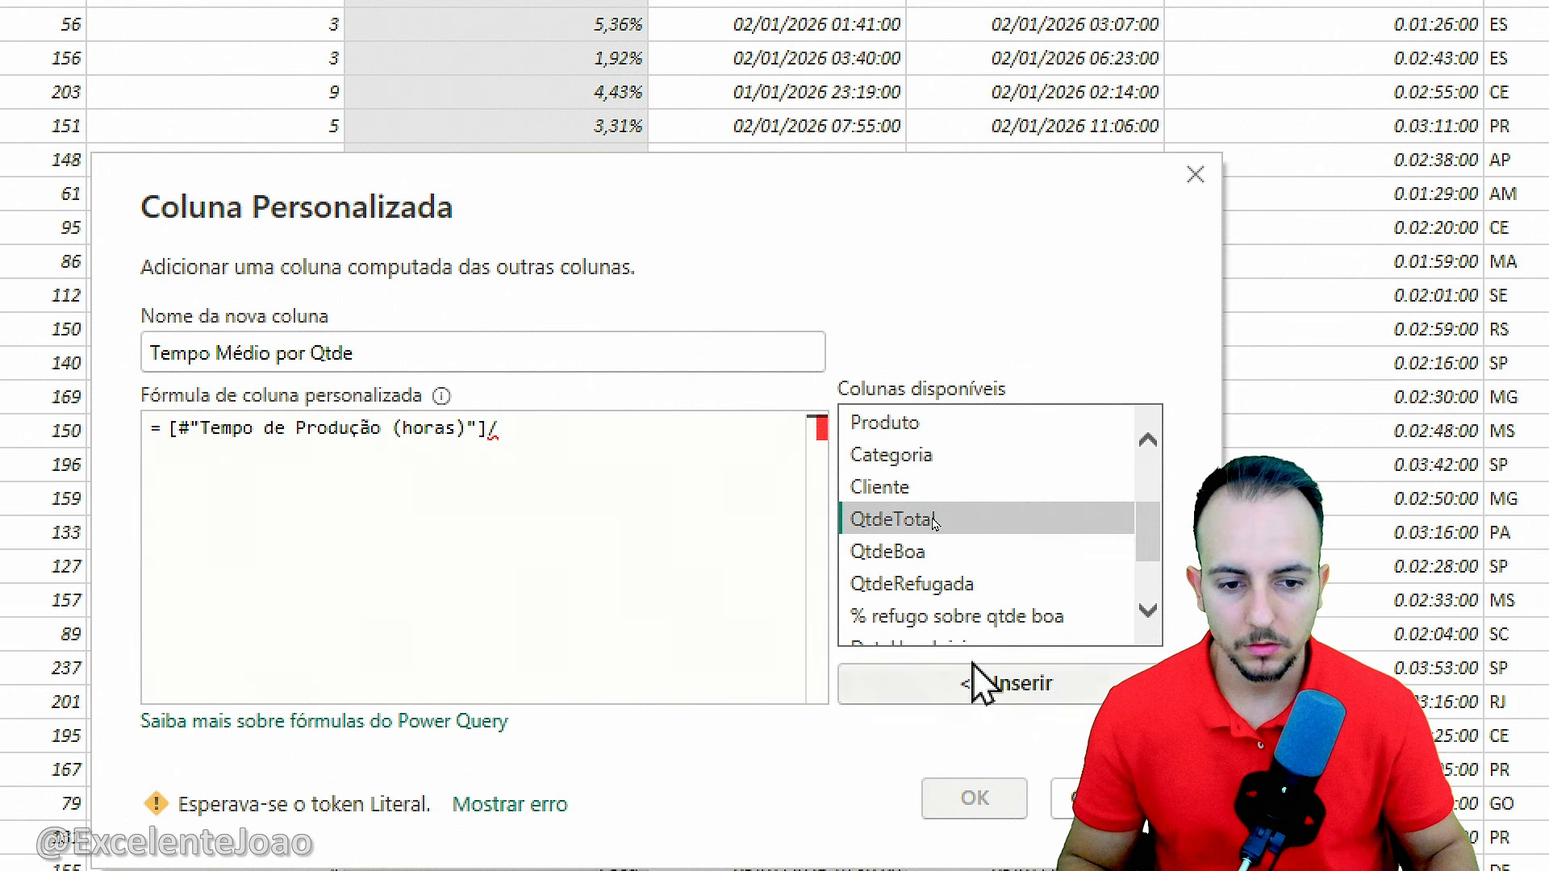
{"action": "left_click", "coordinate": [983, 688]}
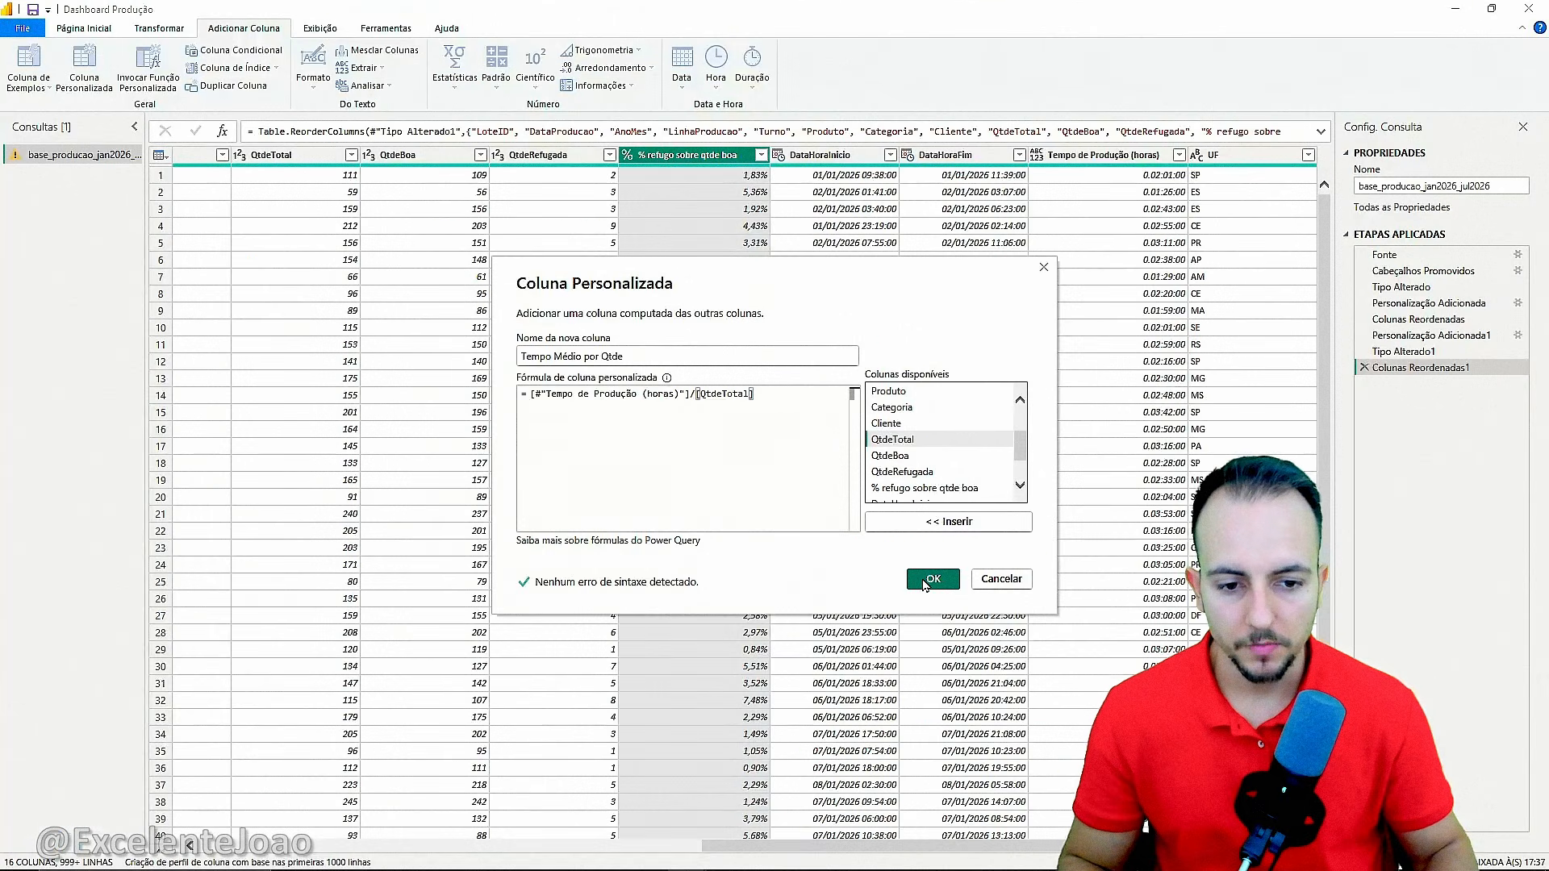
{"action": "left_click", "coordinate": [975, 799]}
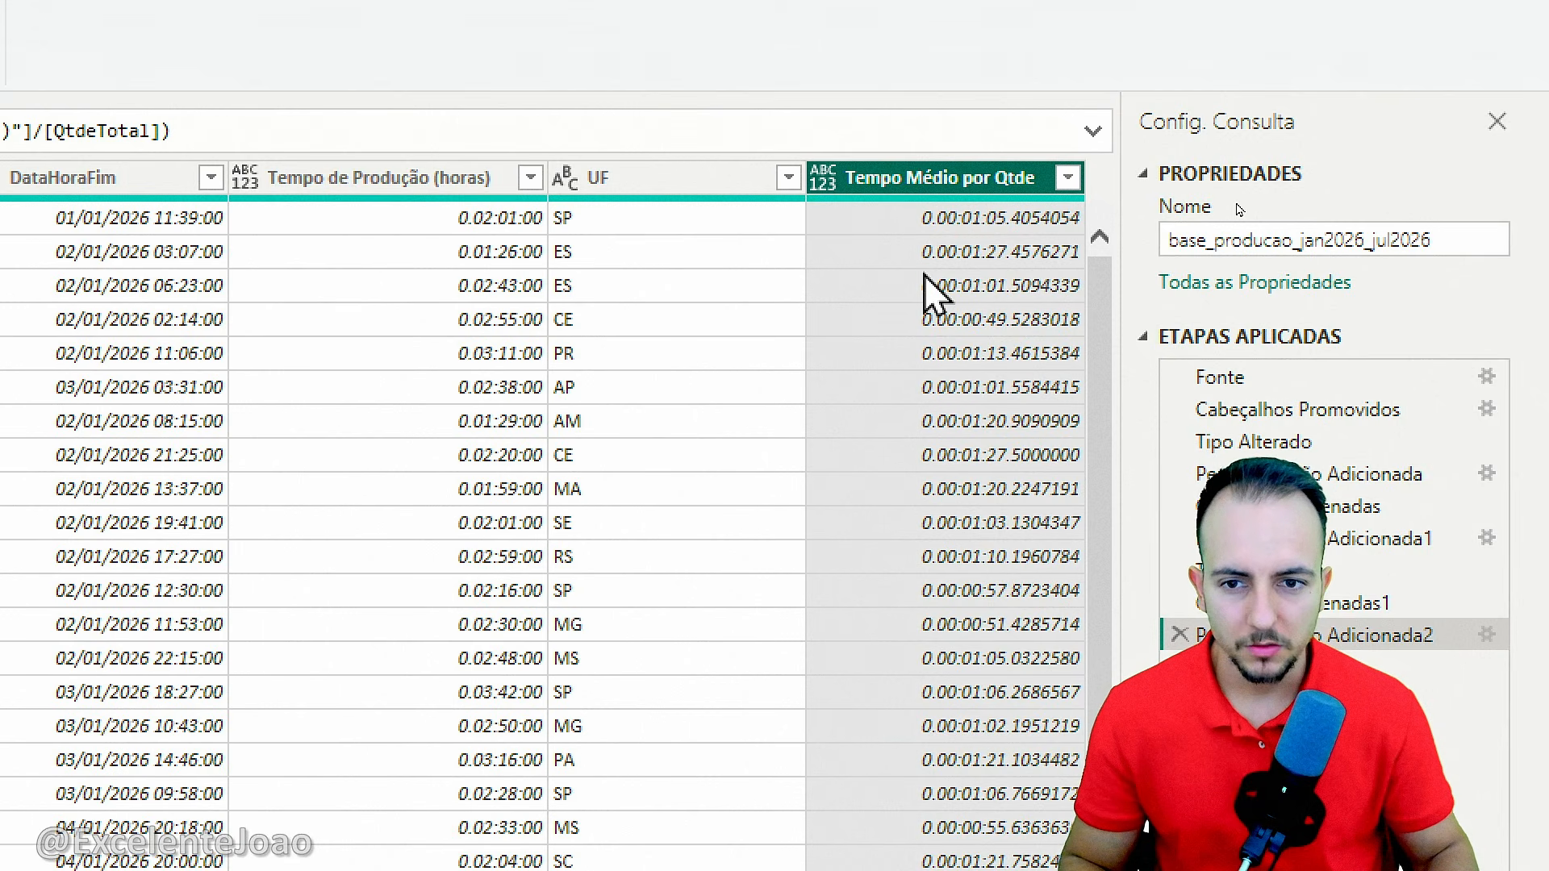
Move the Tempo Médio por Qtde column between Tempo de Produção (horas) and UF
{"action": "left_click_drag", "start_coordinate": [892, 179], "coordinate": [695, 172]}
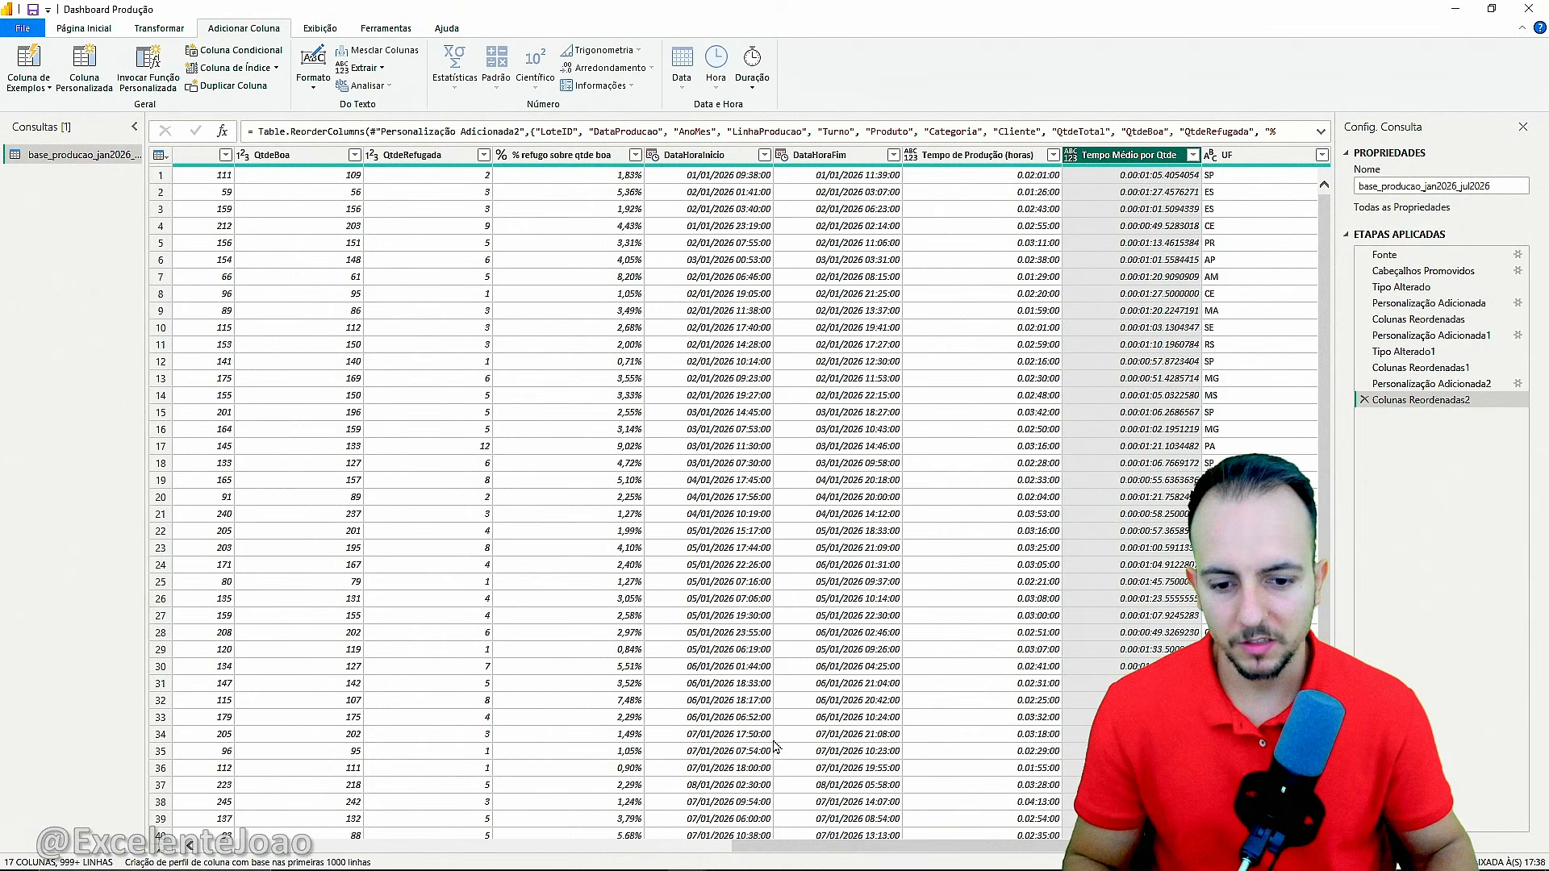
{"action": "left_click_drag", "start_coordinate": [772, 845], "coordinate": [232, 845]}
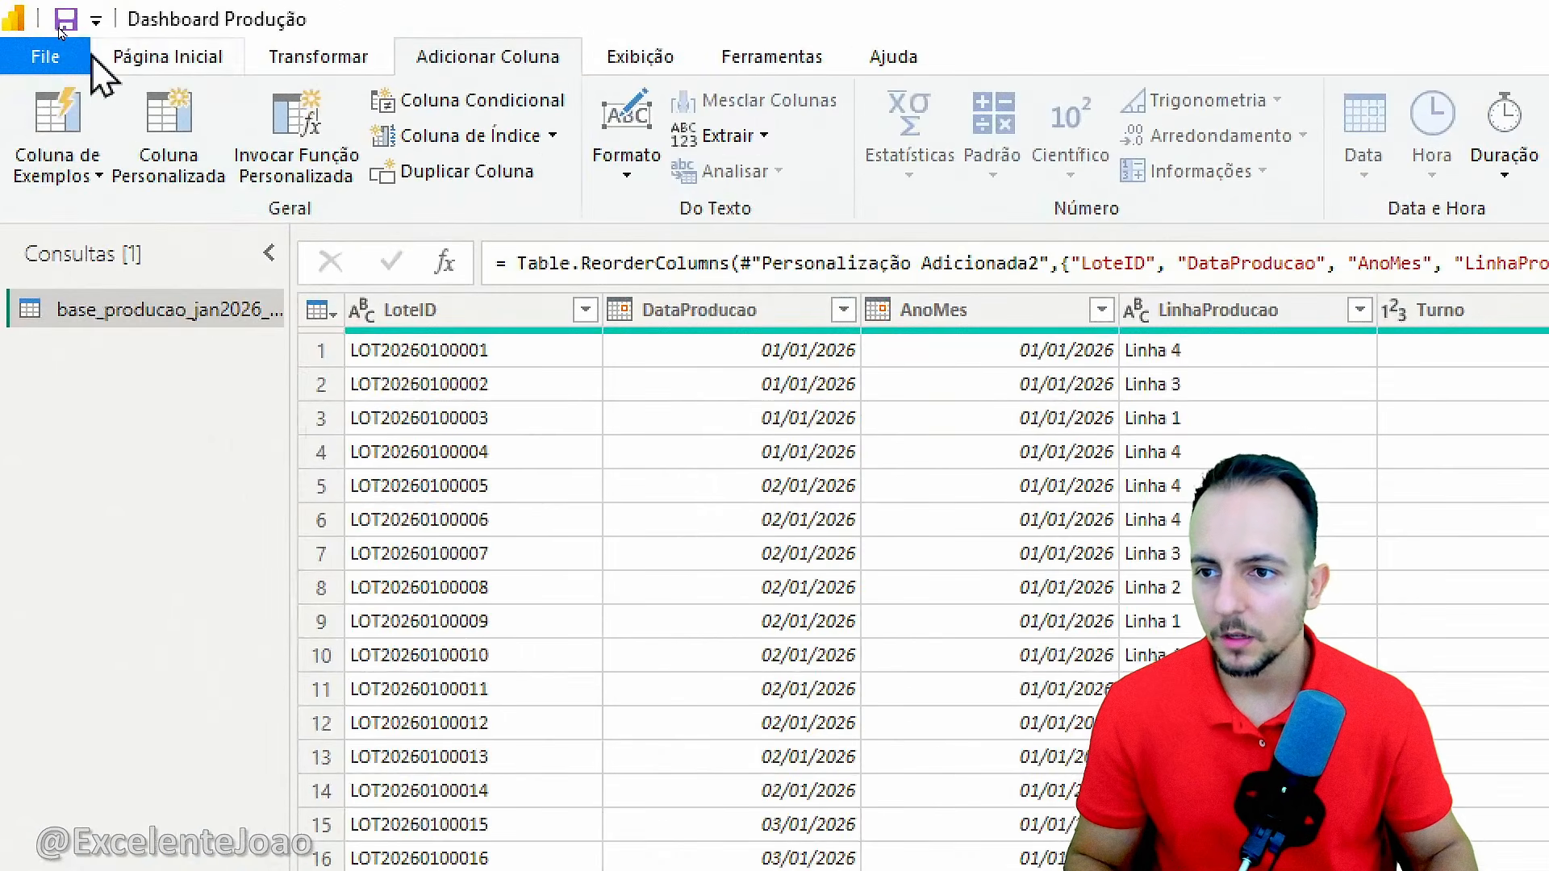
Apply the Power Query changes to the report and close the query editor
{"action": "left_click", "coordinate": [84, 30]}
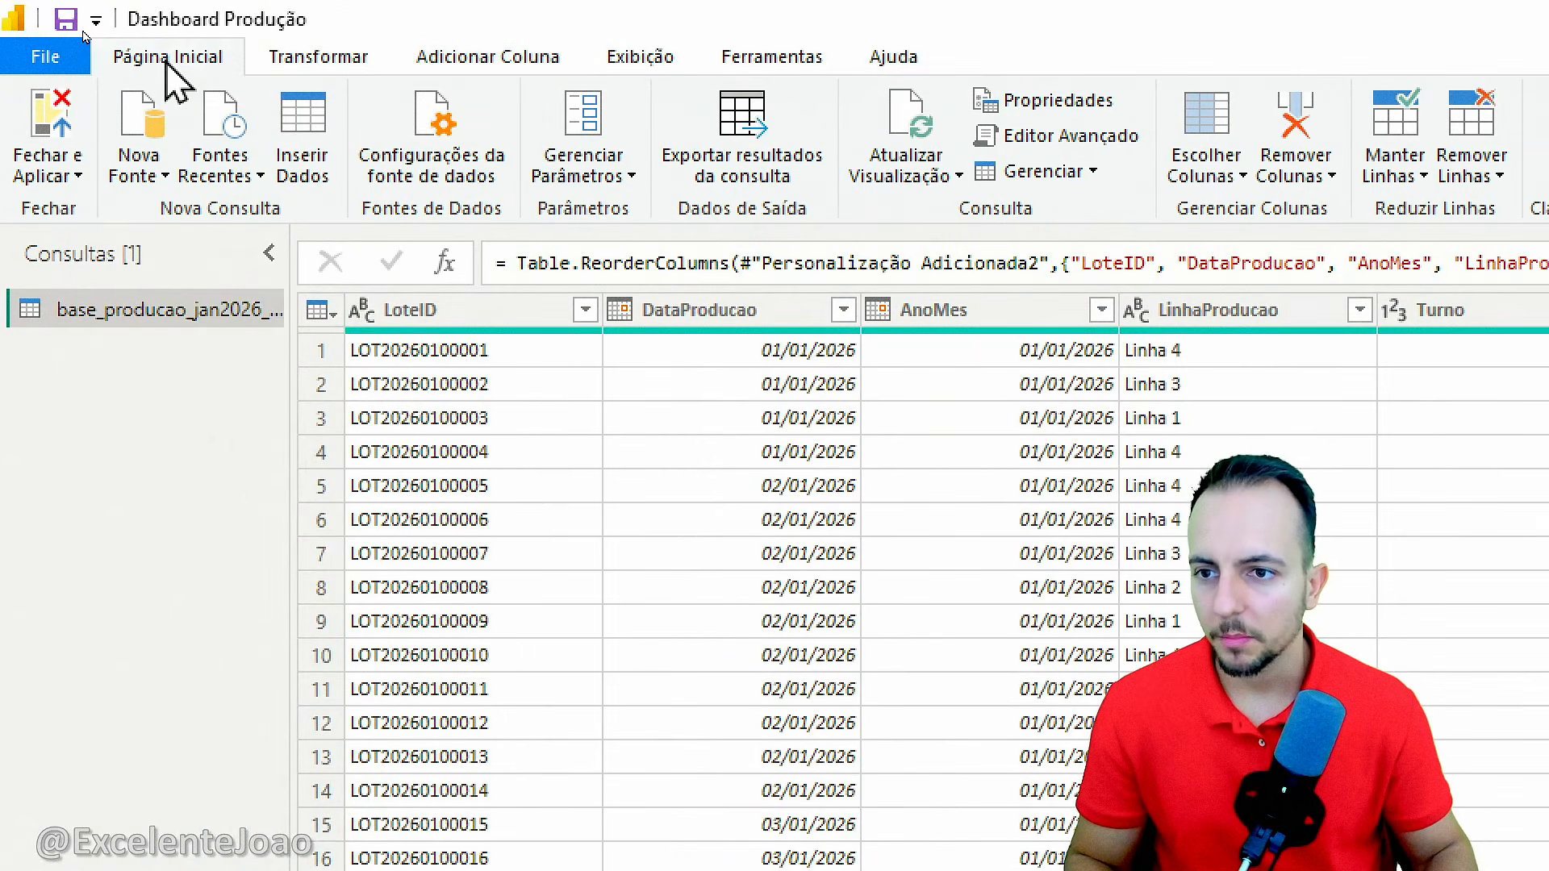
{"action": "left_click", "coordinate": [48, 171]}
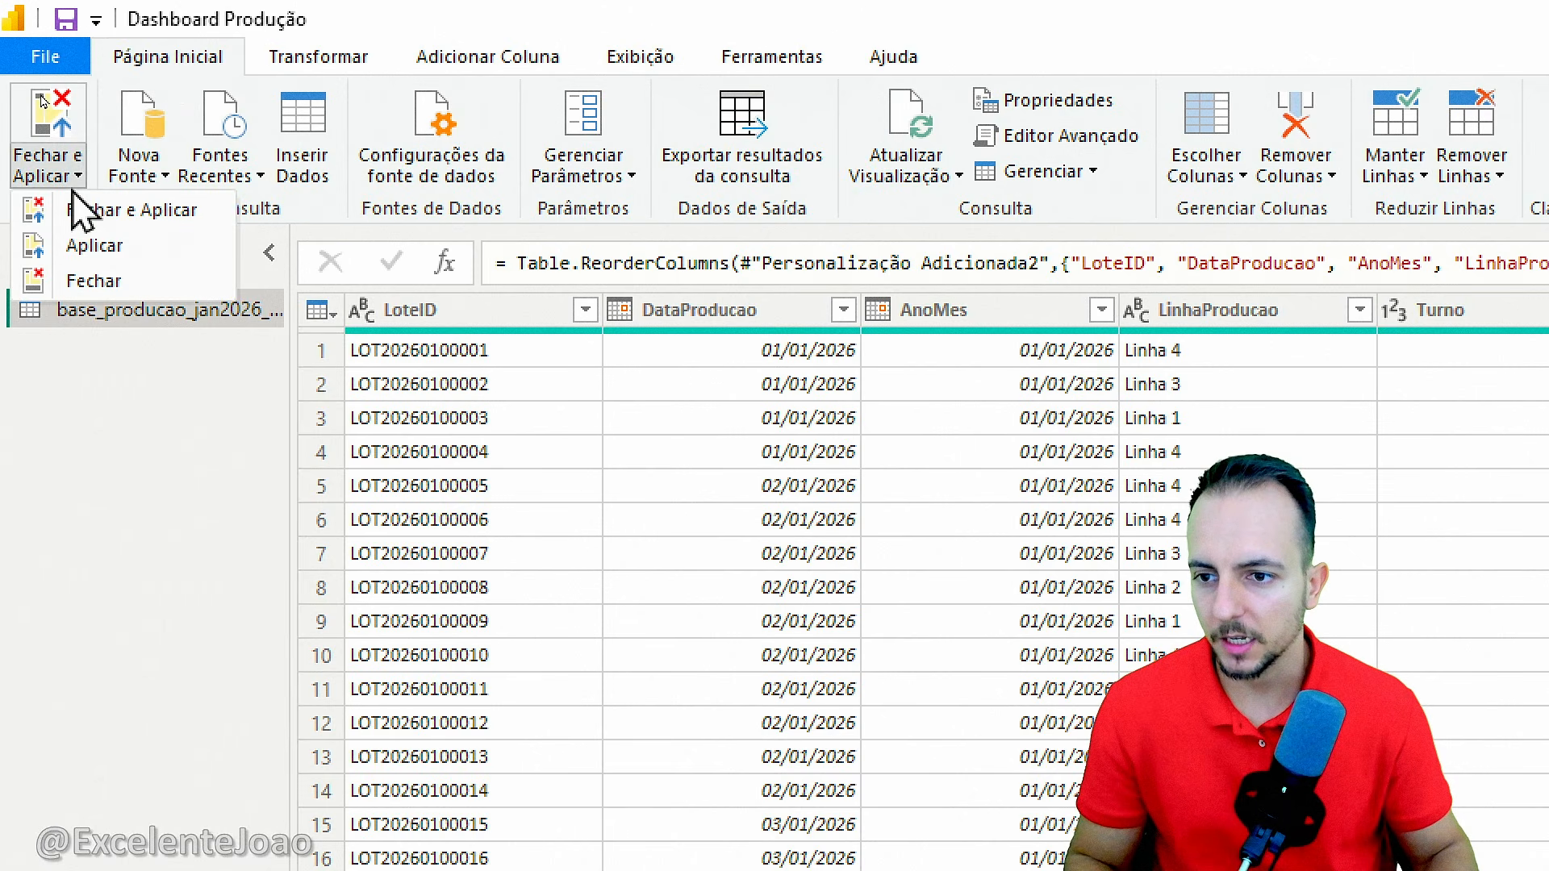
{"action": "left_click", "coordinate": [122, 210]}
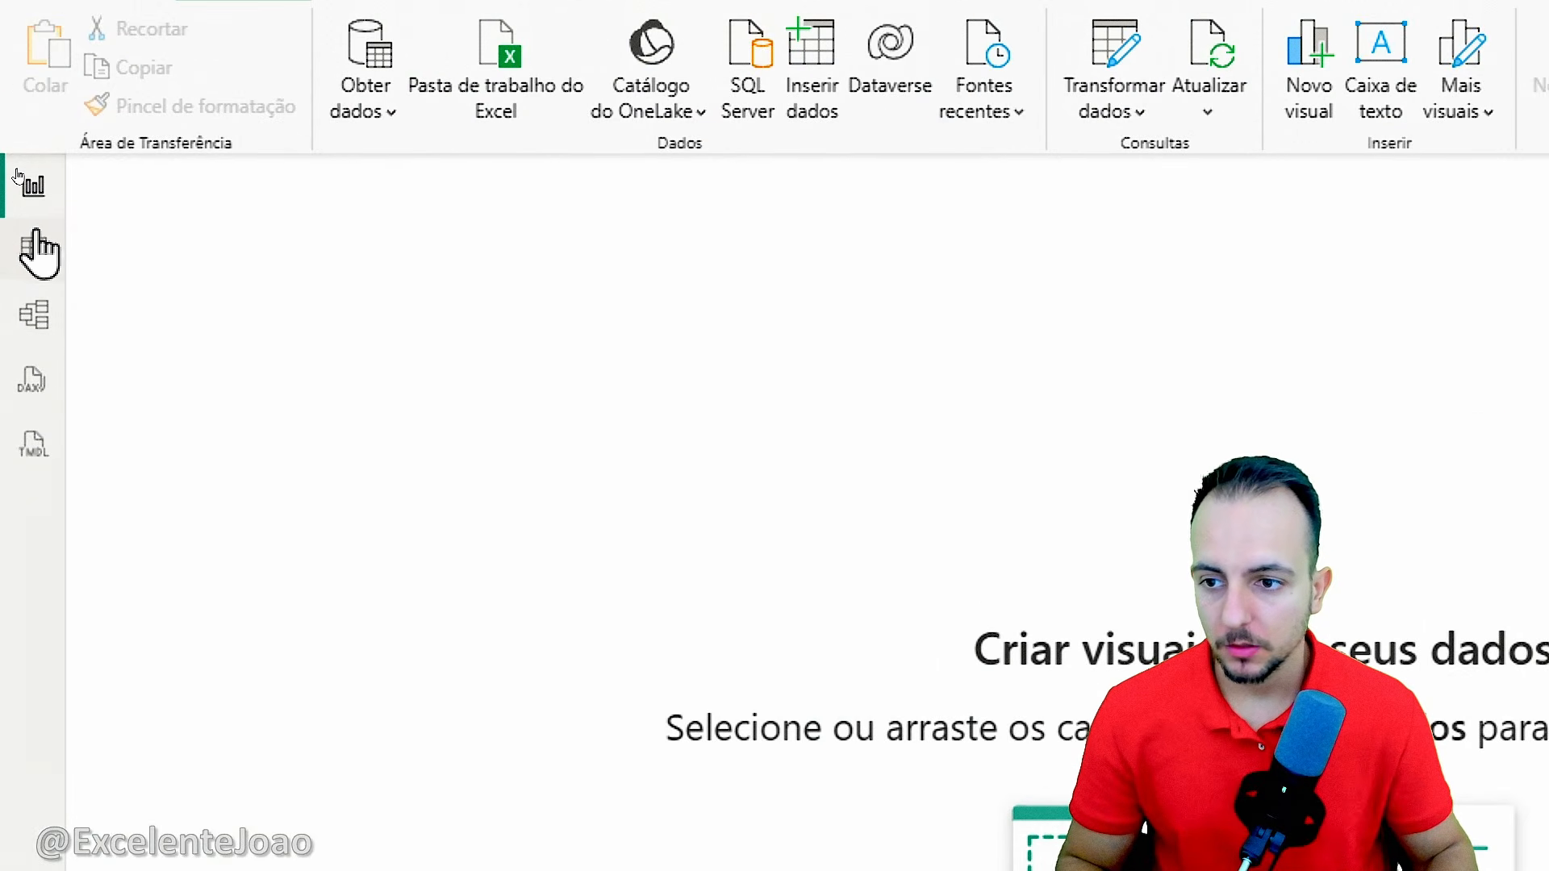
Examine the loaded data in table view and look through the fields of the base_producao_jan2026_jul2026 table
{"action": "left_click", "coordinate": [34, 241]}
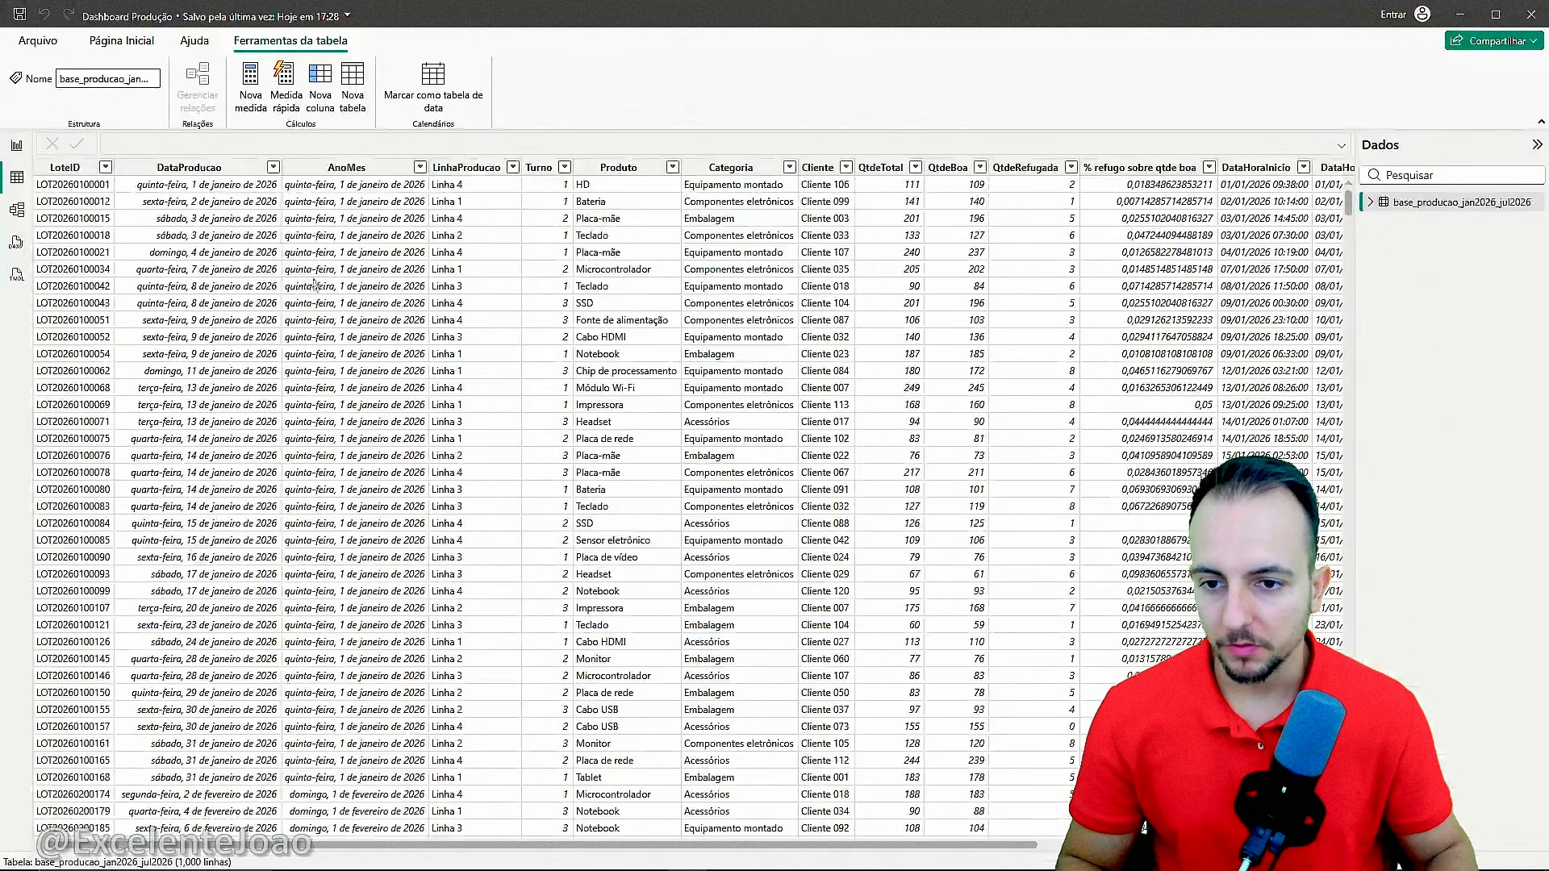
{"action": "left_click_drag", "start_coordinate": [502, 844], "coordinate": [381, 853]}
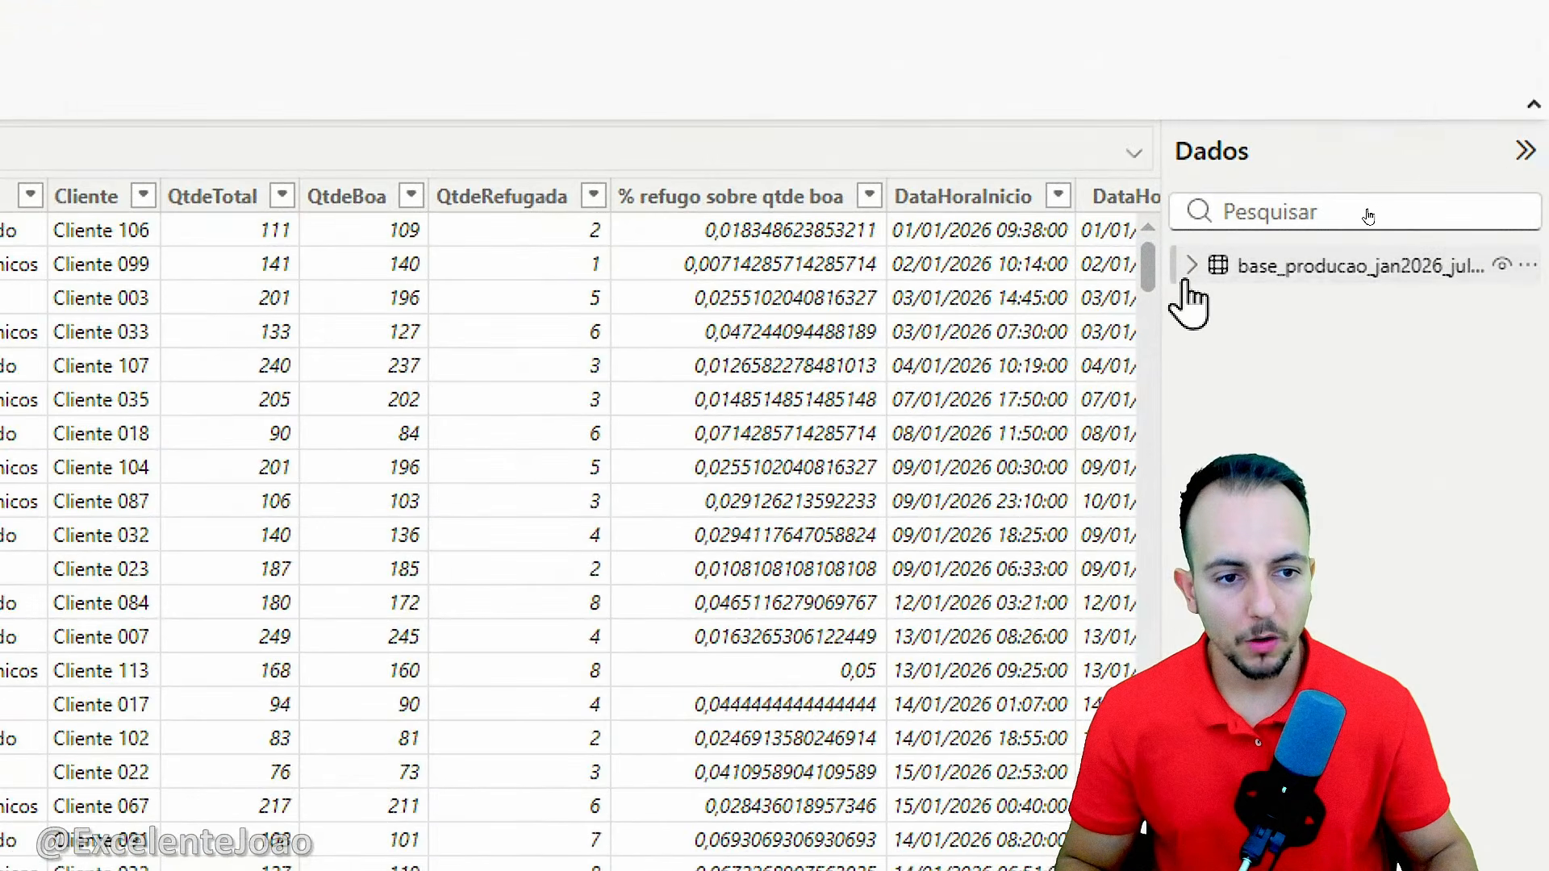
{"action": "left_click", "coordinate": [1192, 266]}
{"action": "left_click", "coordinate": [1192, 266]}
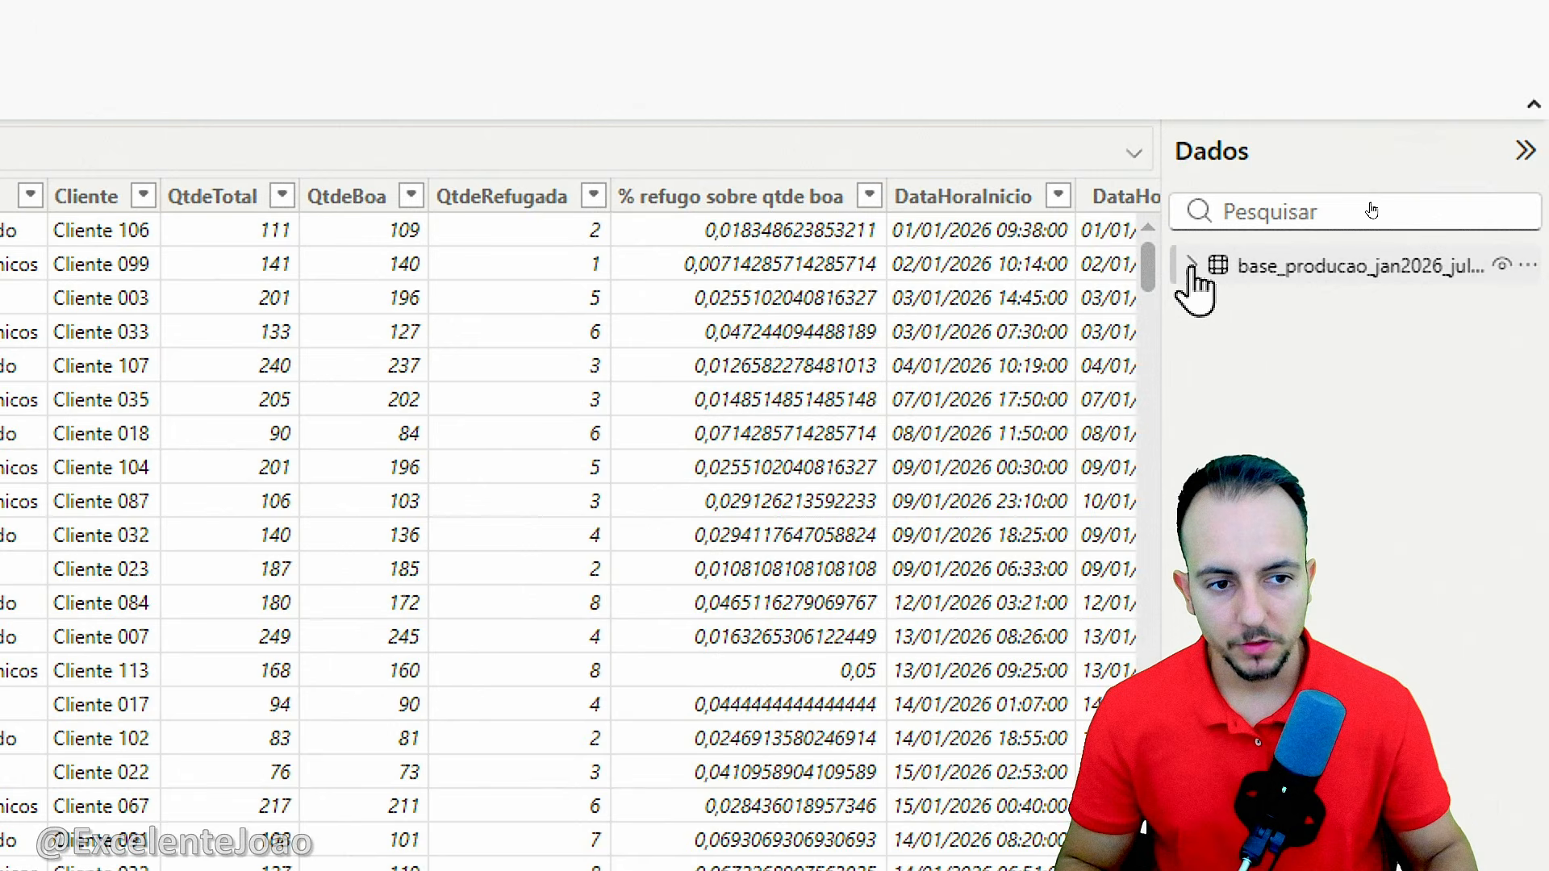
{"action": "left_click", "coordinate": [1192, 266]}
{"action": "left_click", "coordinate": [1192, 267]}
{"action": "left_click", "coordinate": [1192, 266]}
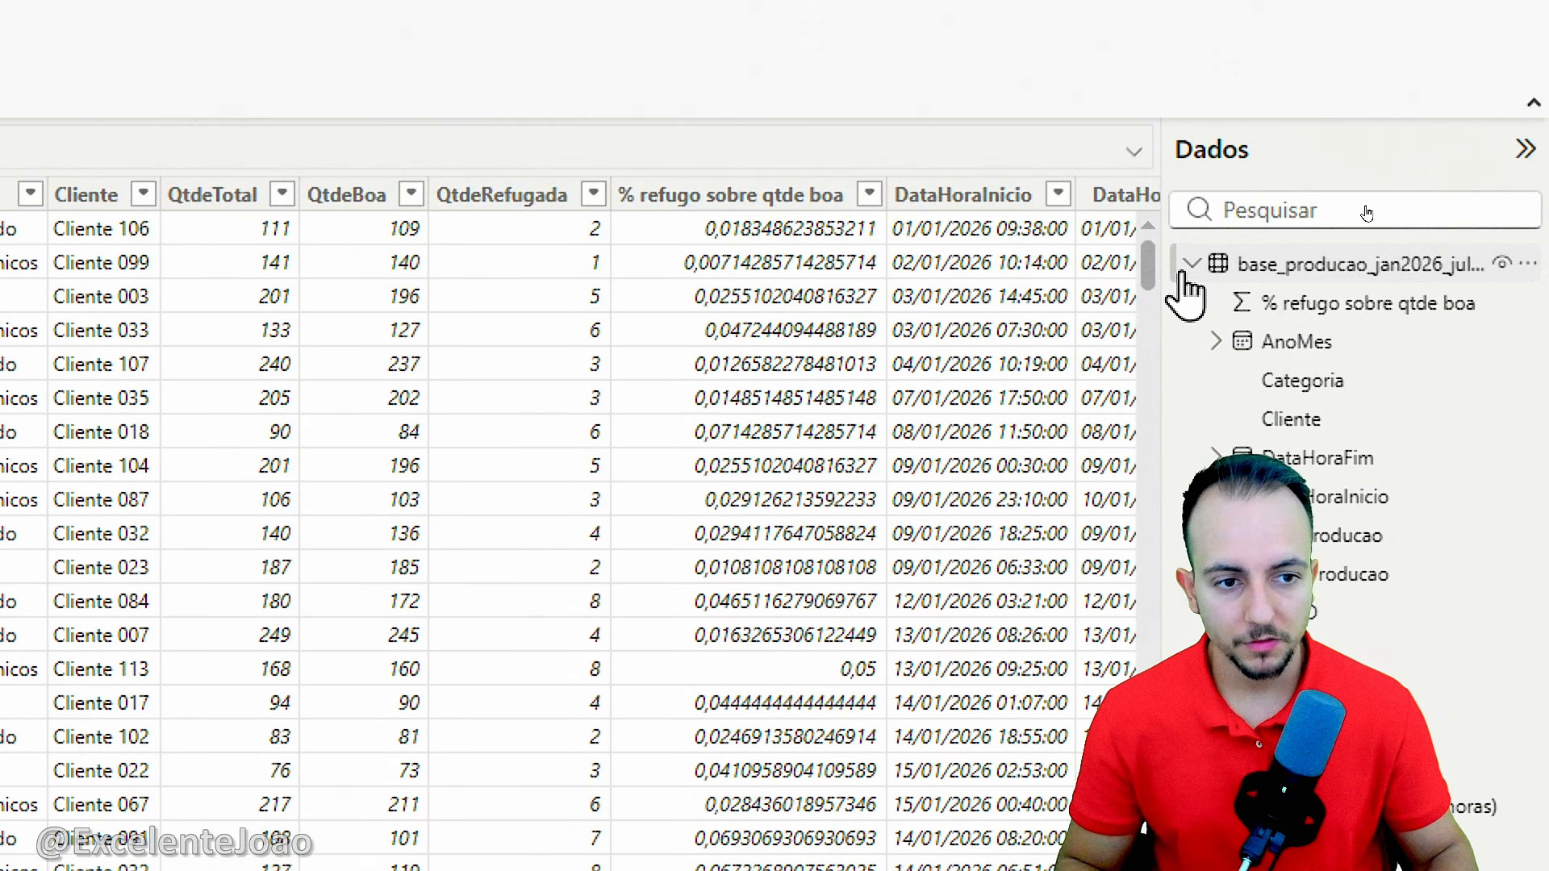
{"action": "left_click", "coordinate": [1186, 269]}
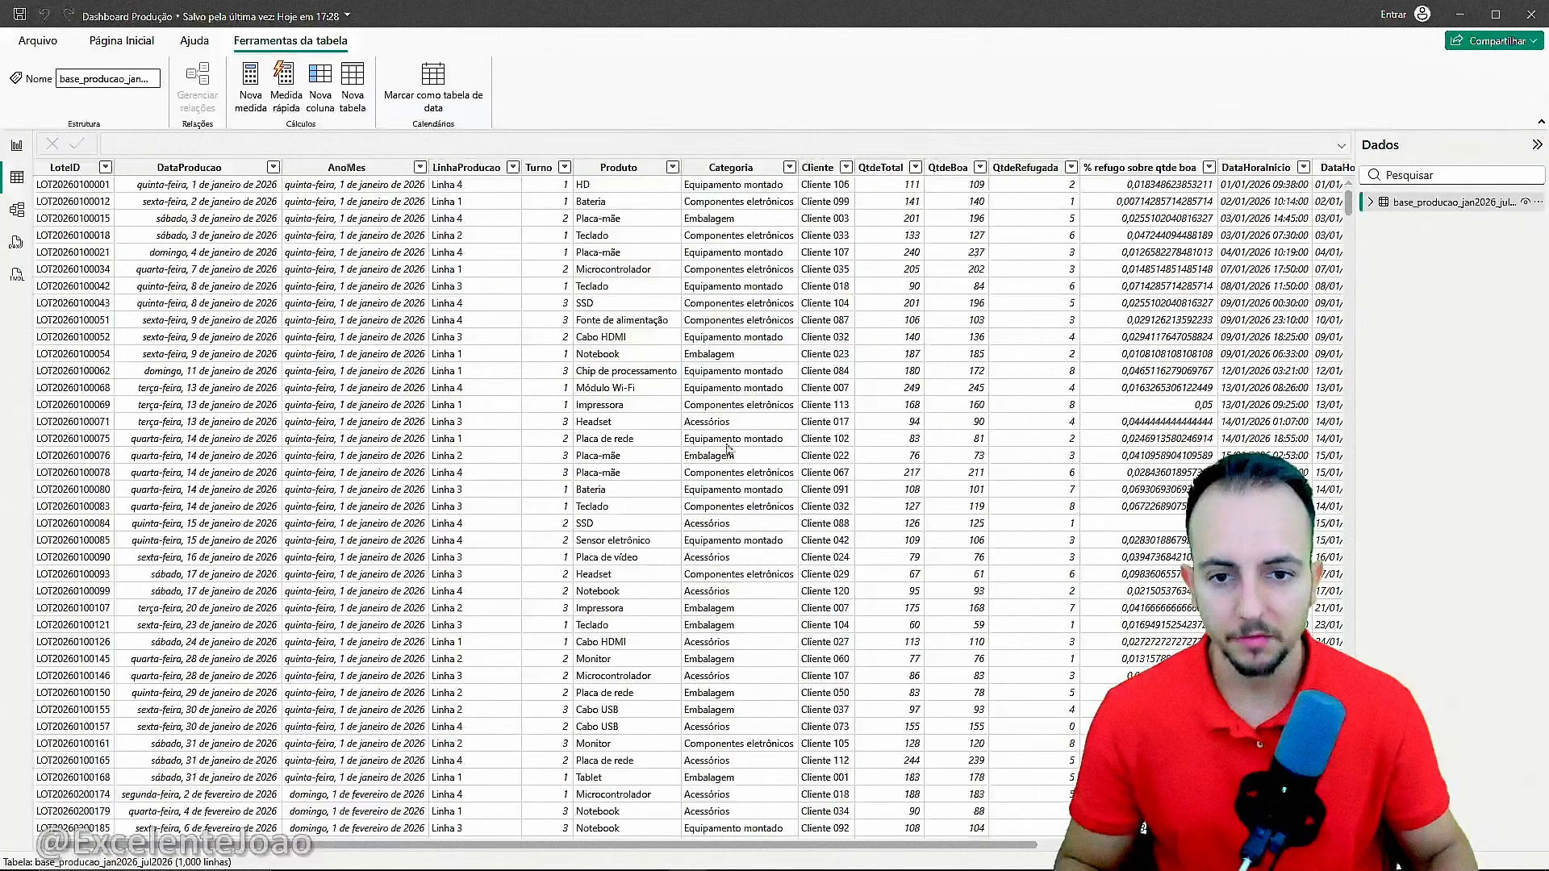
Inspect the % refugo sobre qtde boa, QtdeRefugada and Categoria columns and return to the report view
{"action": "left_click_drag", "start_coordinate": [491, 845], "coordinate": [453, 842]}
{"action": "left_click", "coordinate": [1091, 173]}
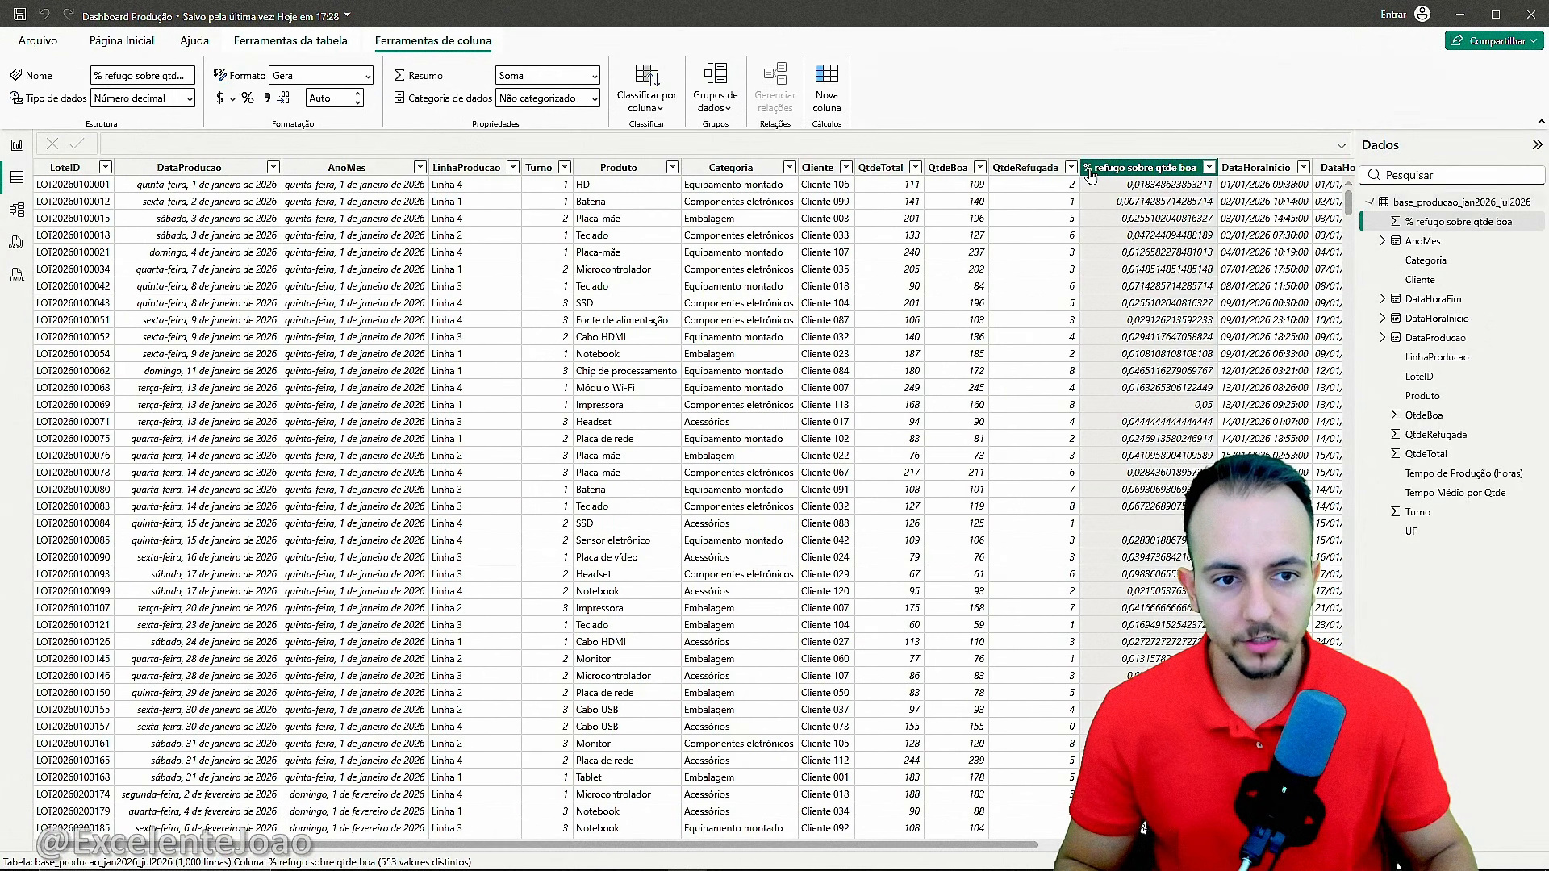
{"action": "left_click", "coordinate": [1025, 167]}
{"action": "left_click", "coordinate": [731, 167]}
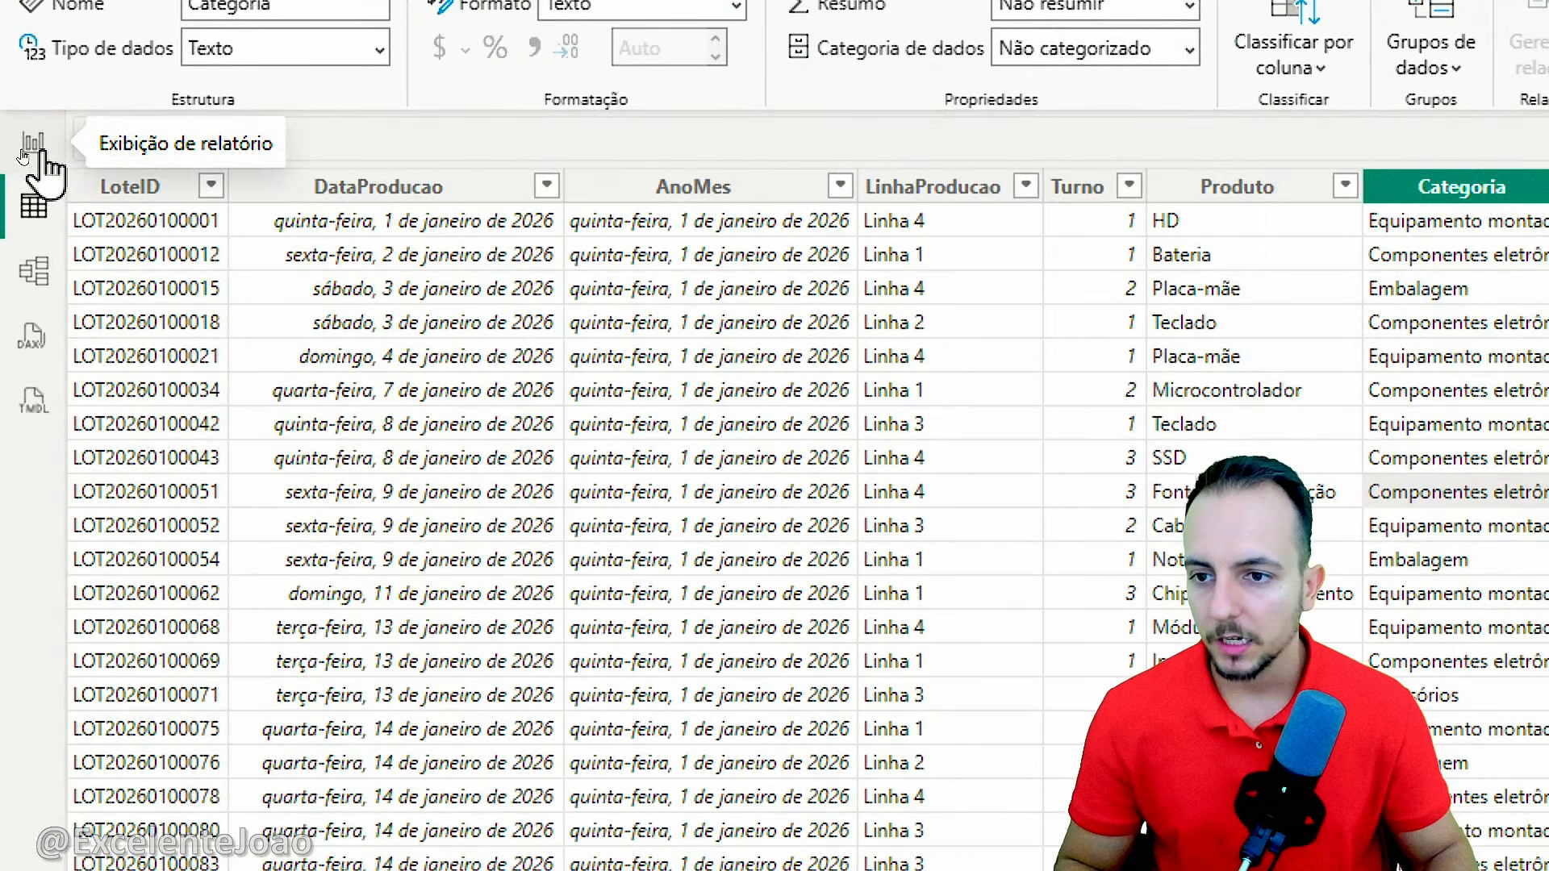
{"action": "left_click", "coordinate": [36, 149]}
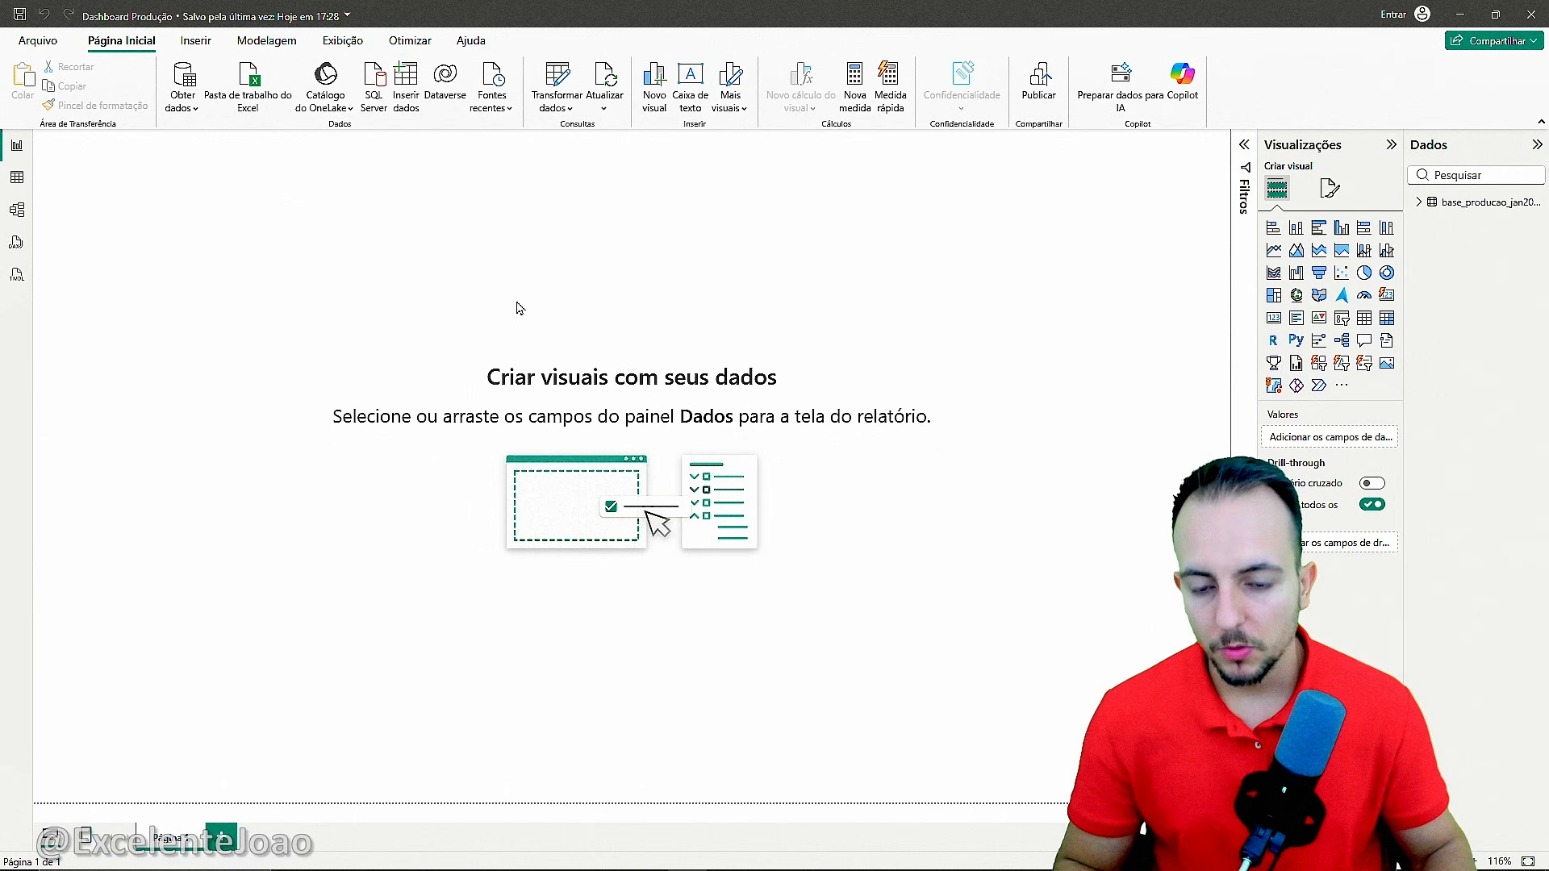
Review the LinhaProducao, LoteID, QtdeTotal, QtdeBoa, QtdeRefugada and % refugo sobre qtde boa columns in table view, returning to the report view
{"action": "left_click", "coordinate": [17, 177]}
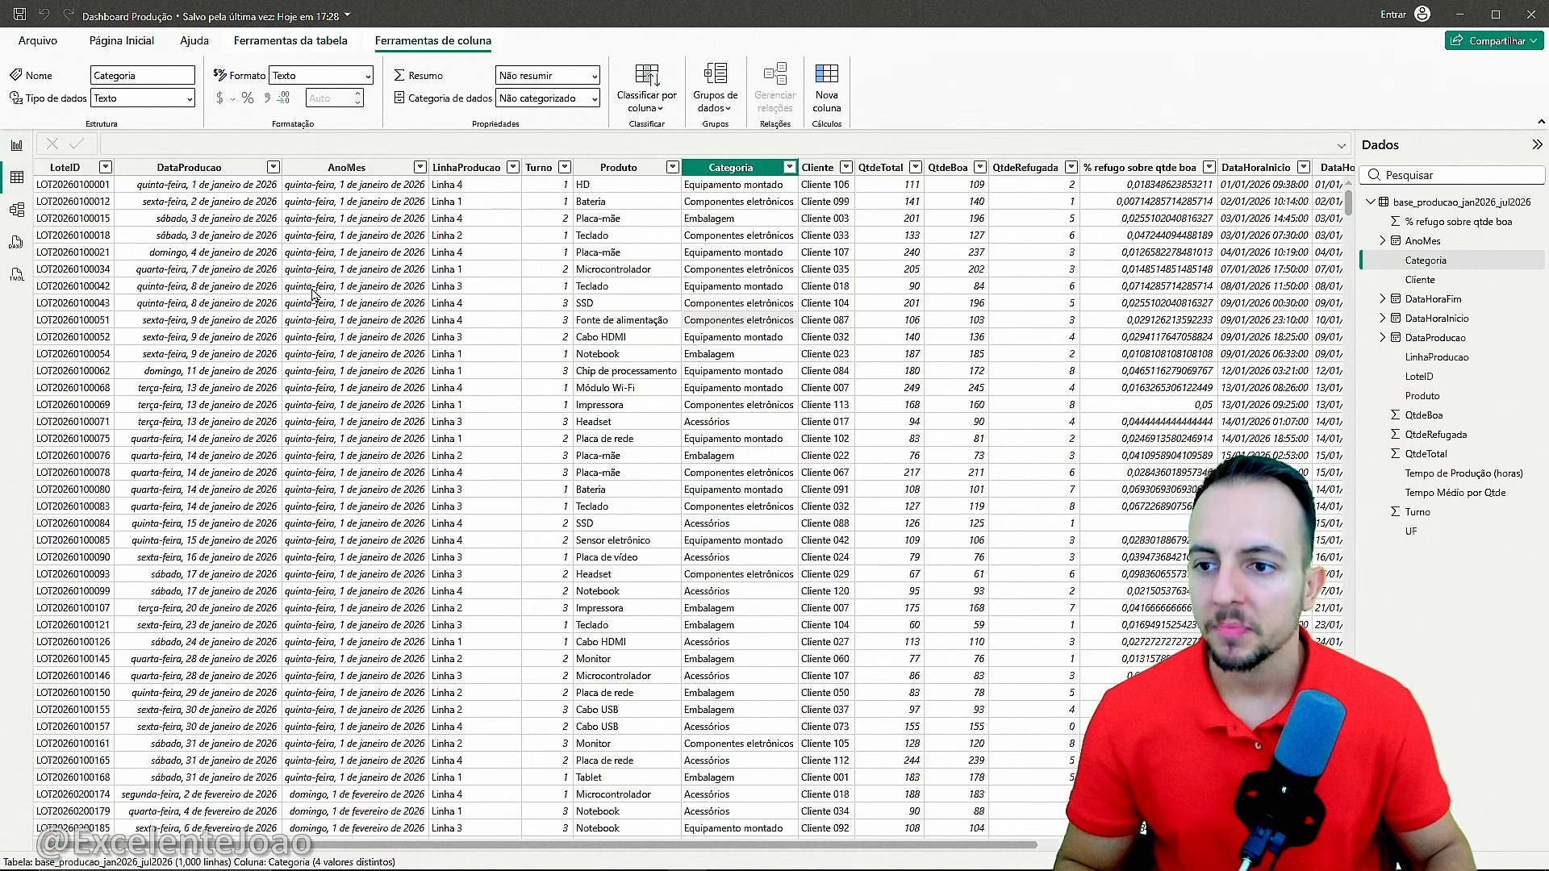
{"action": "left_click", "coordinate": [475, 287]}
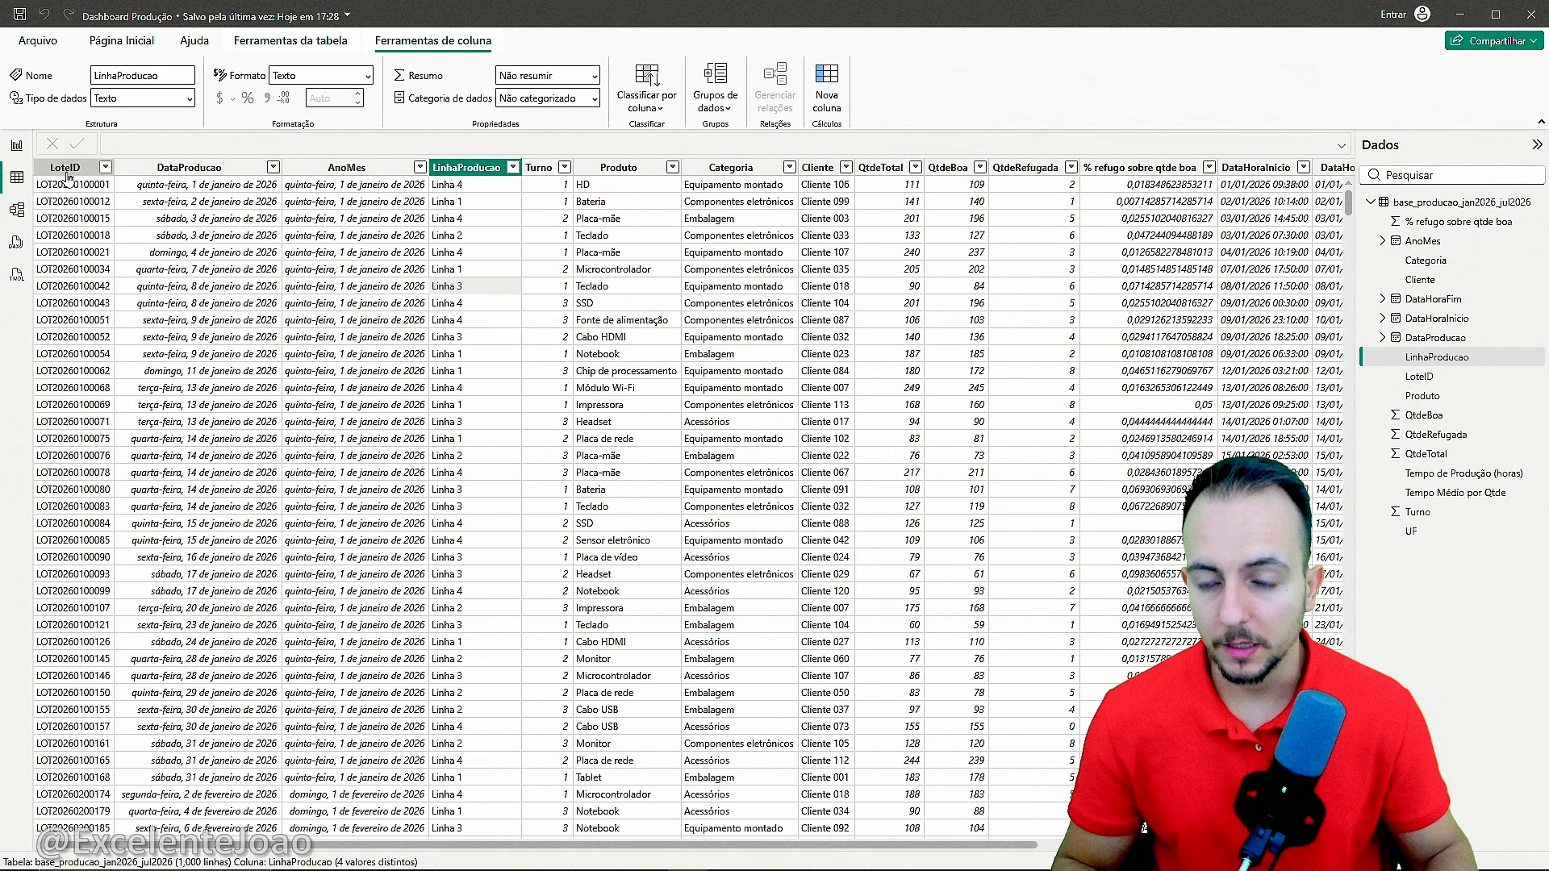
{"action": "left_click", "coordinate": [68, 169]}
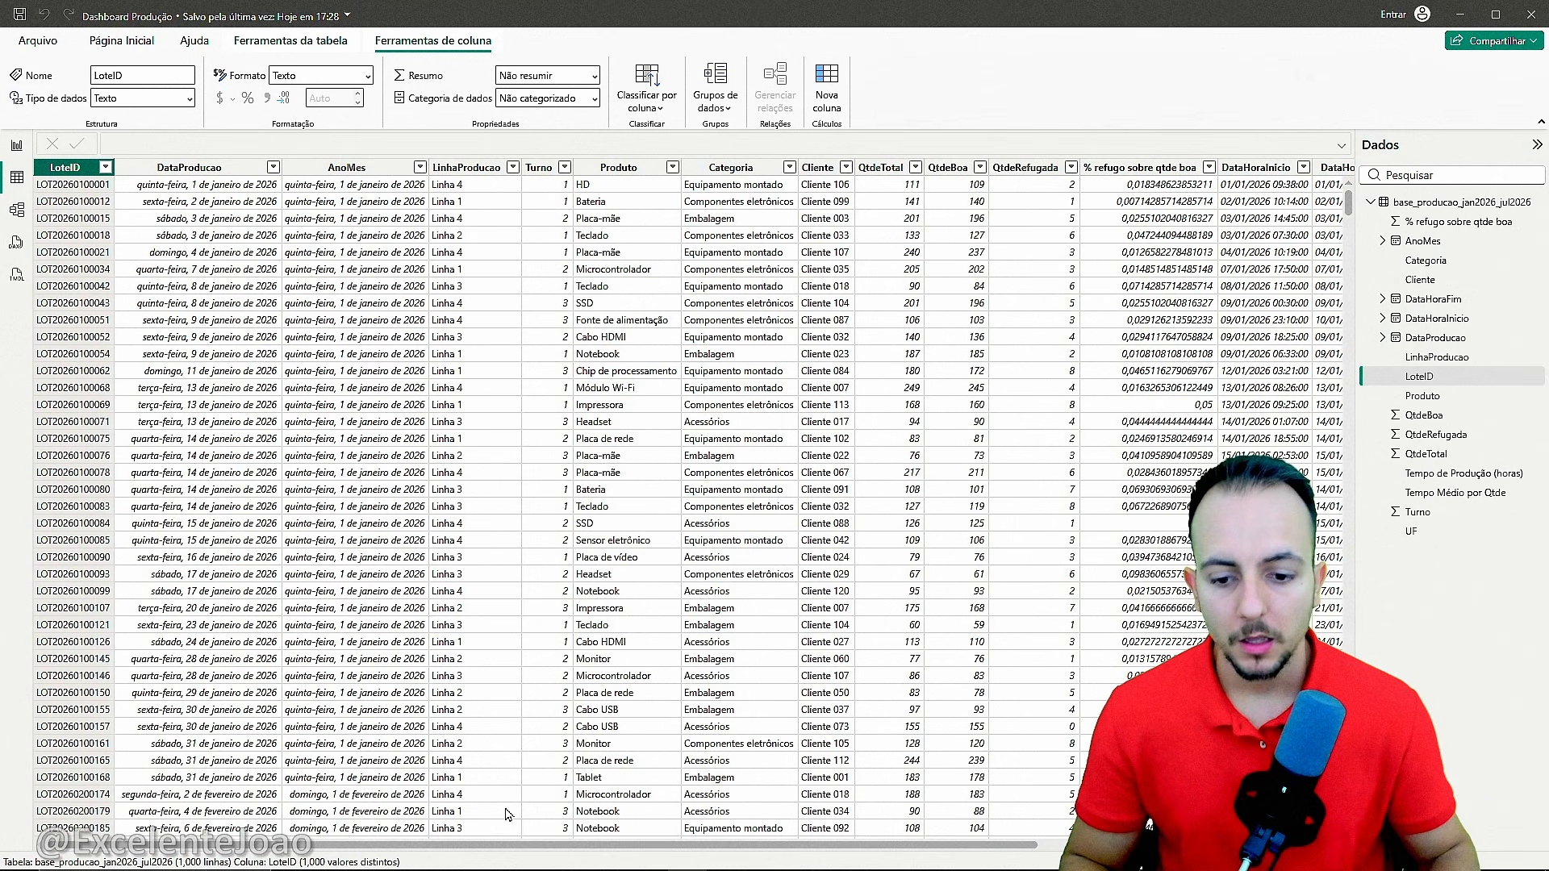
{"action": "left_click_drag", "start_coordinate": [530, 844], "coordinate": [635, 845]}
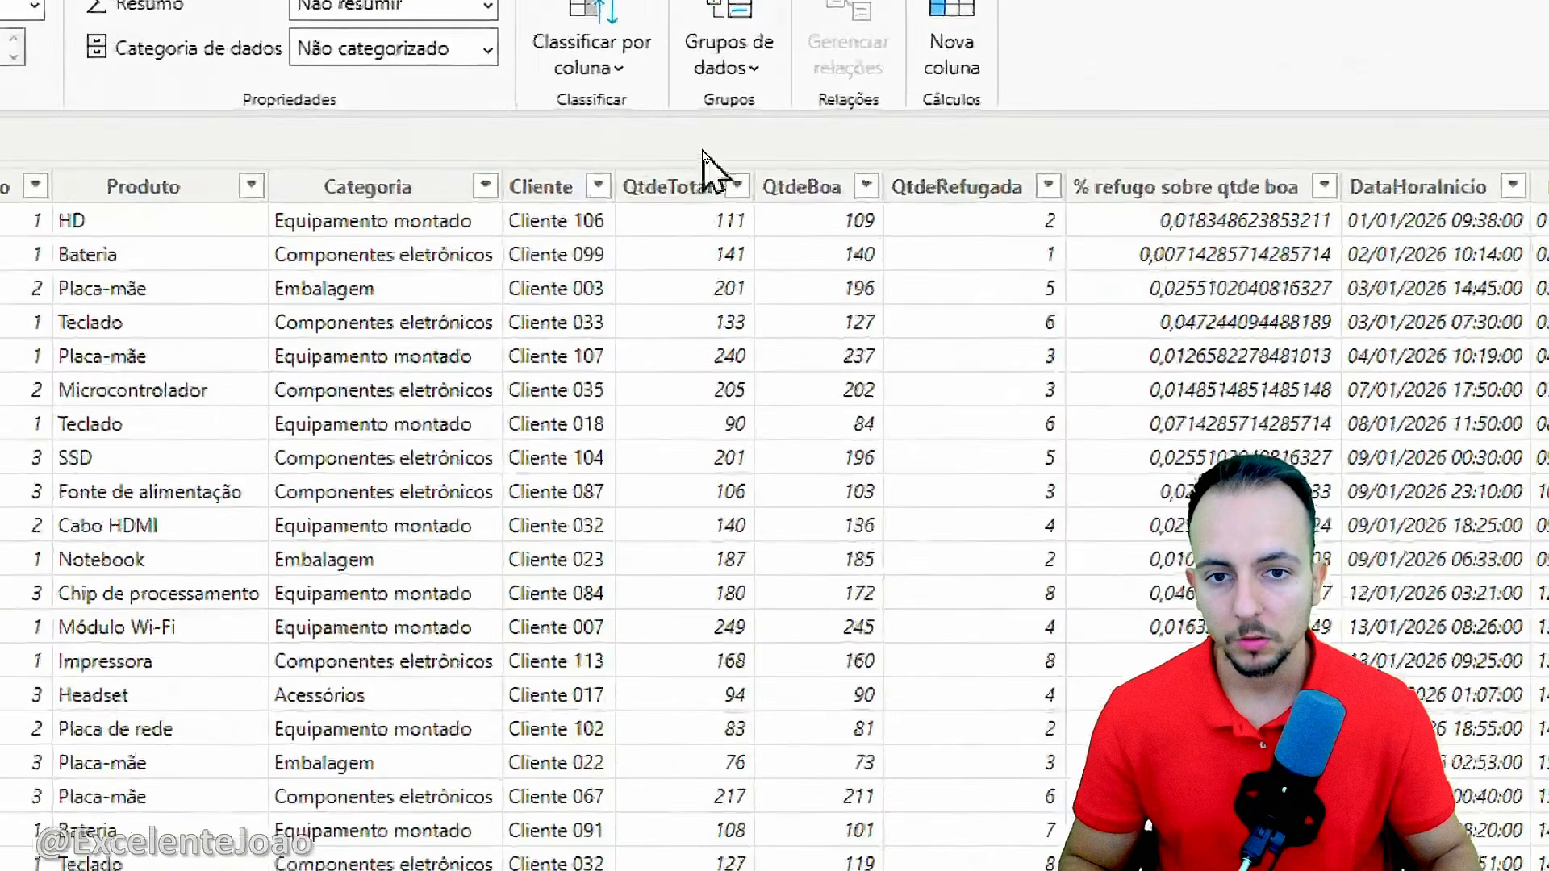
{"action": "left_click", "coordinate": [686, 187]}
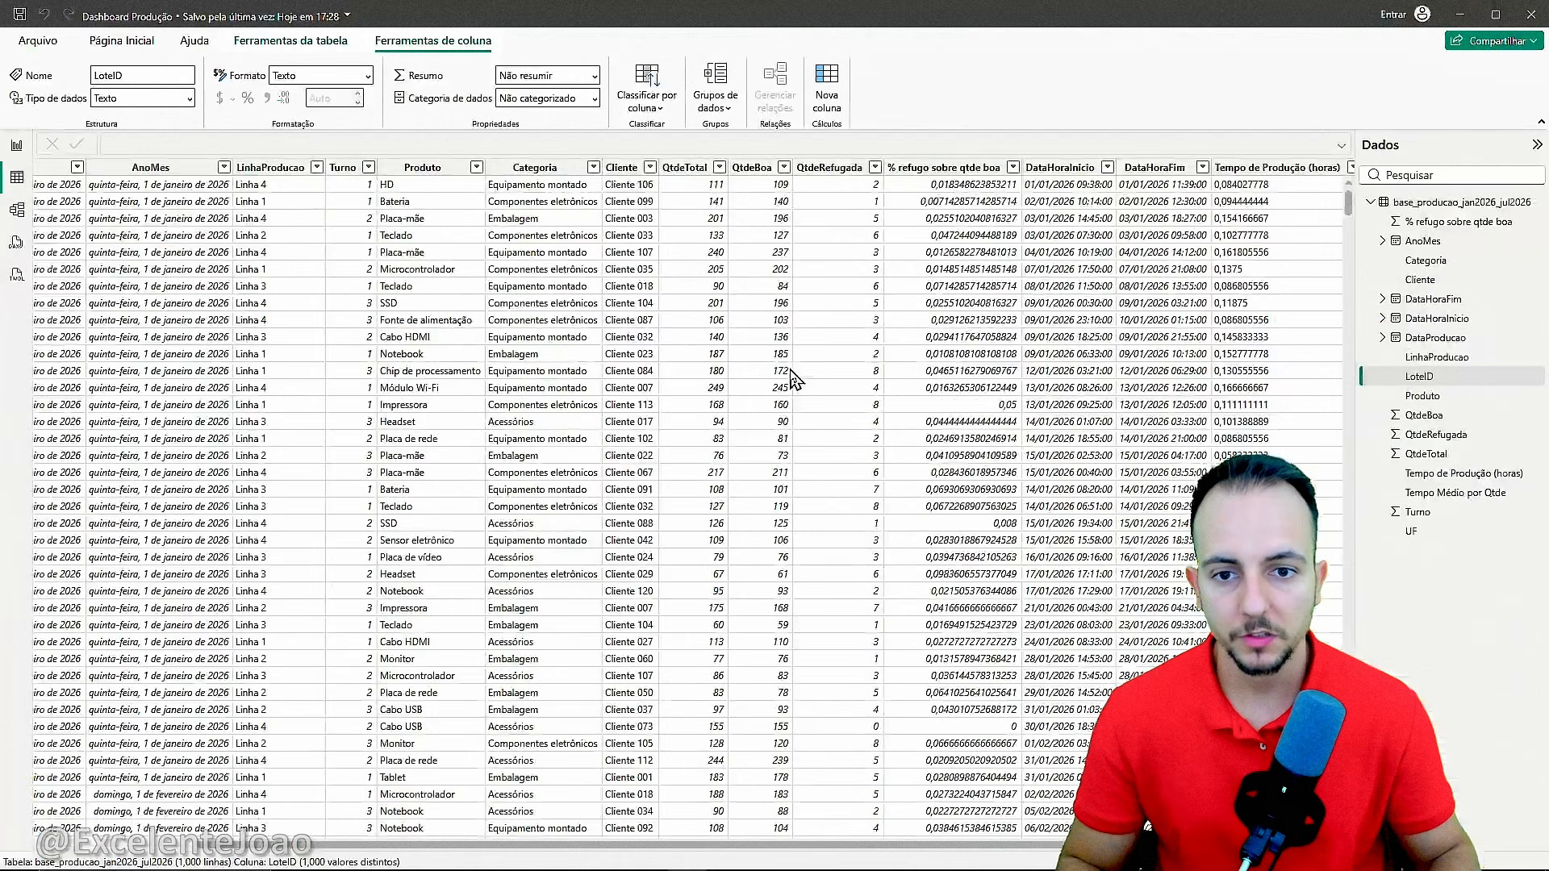
{"action": "left_click", "coordinate": [684, 167]}
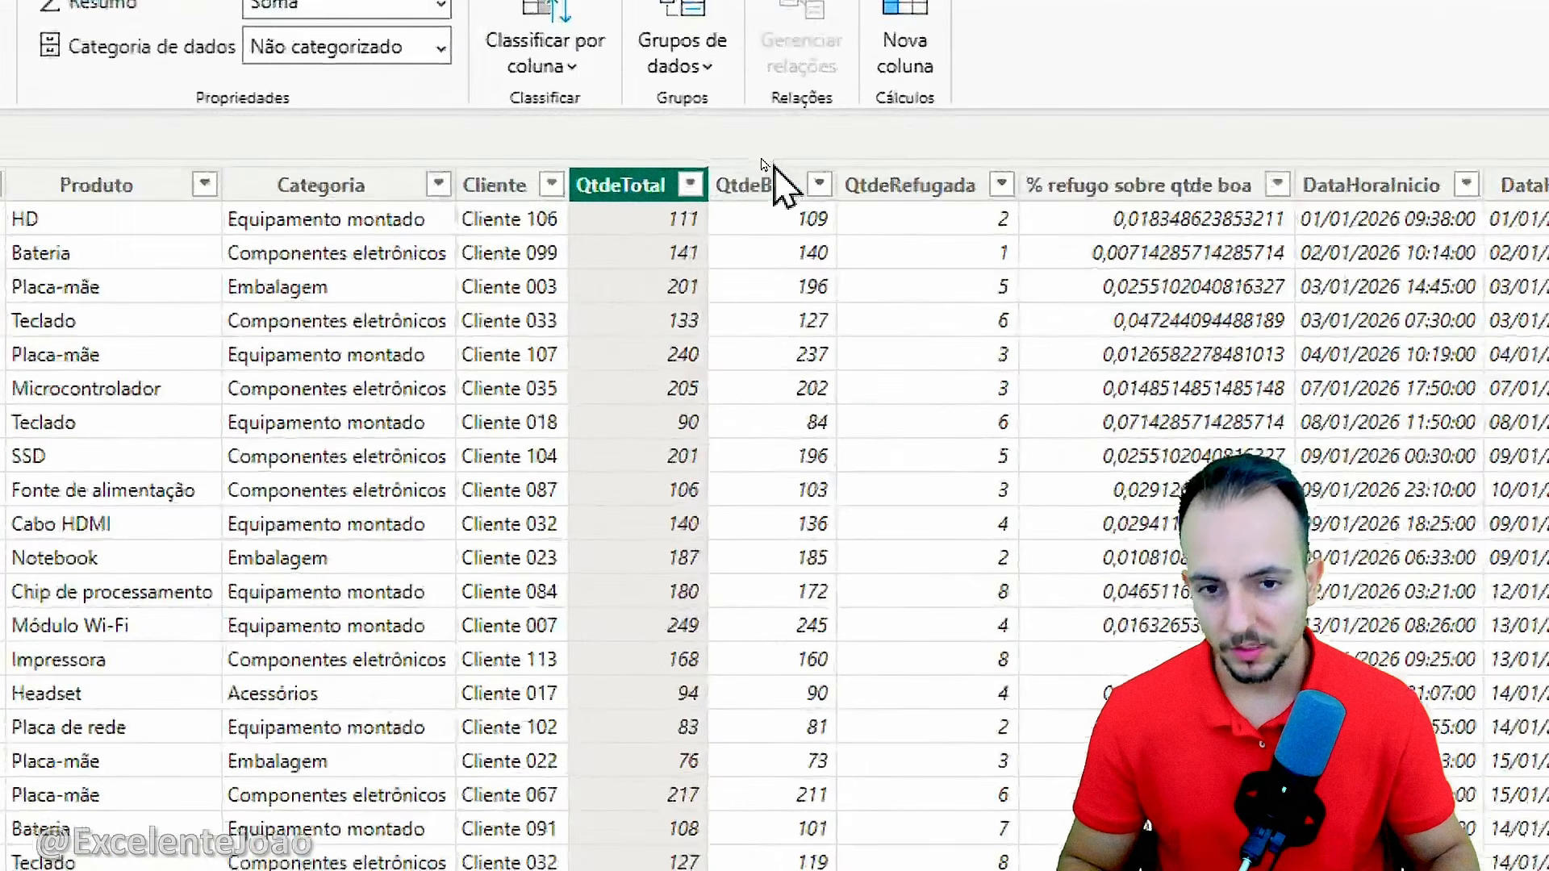
{"action": "left_click", "coordinate": [770, 186]}
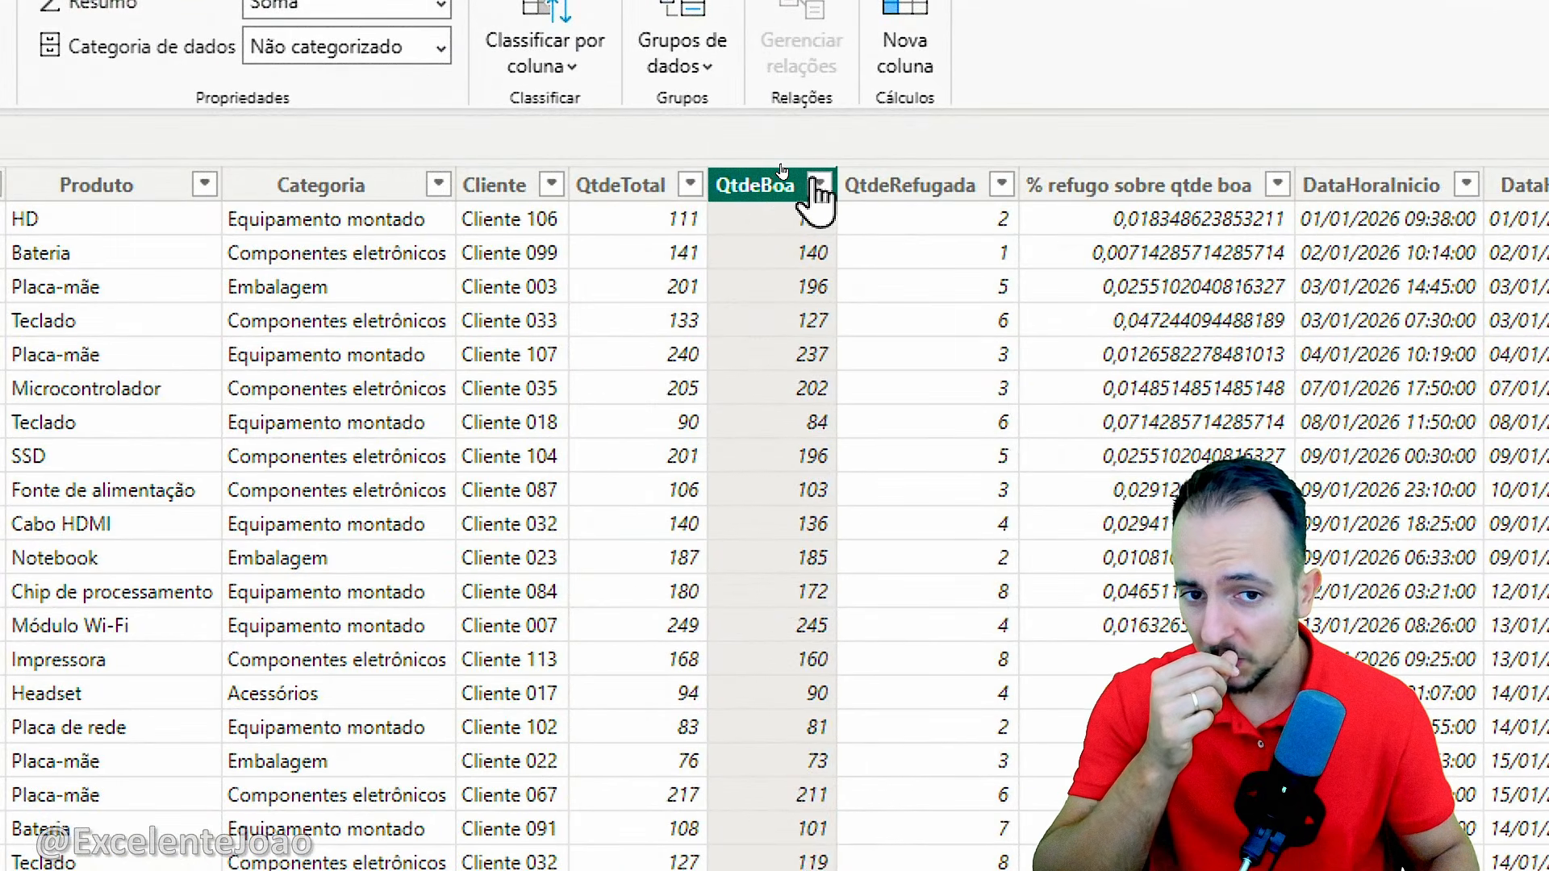
{"action": "left_click", "coordinate": [912, 187]}
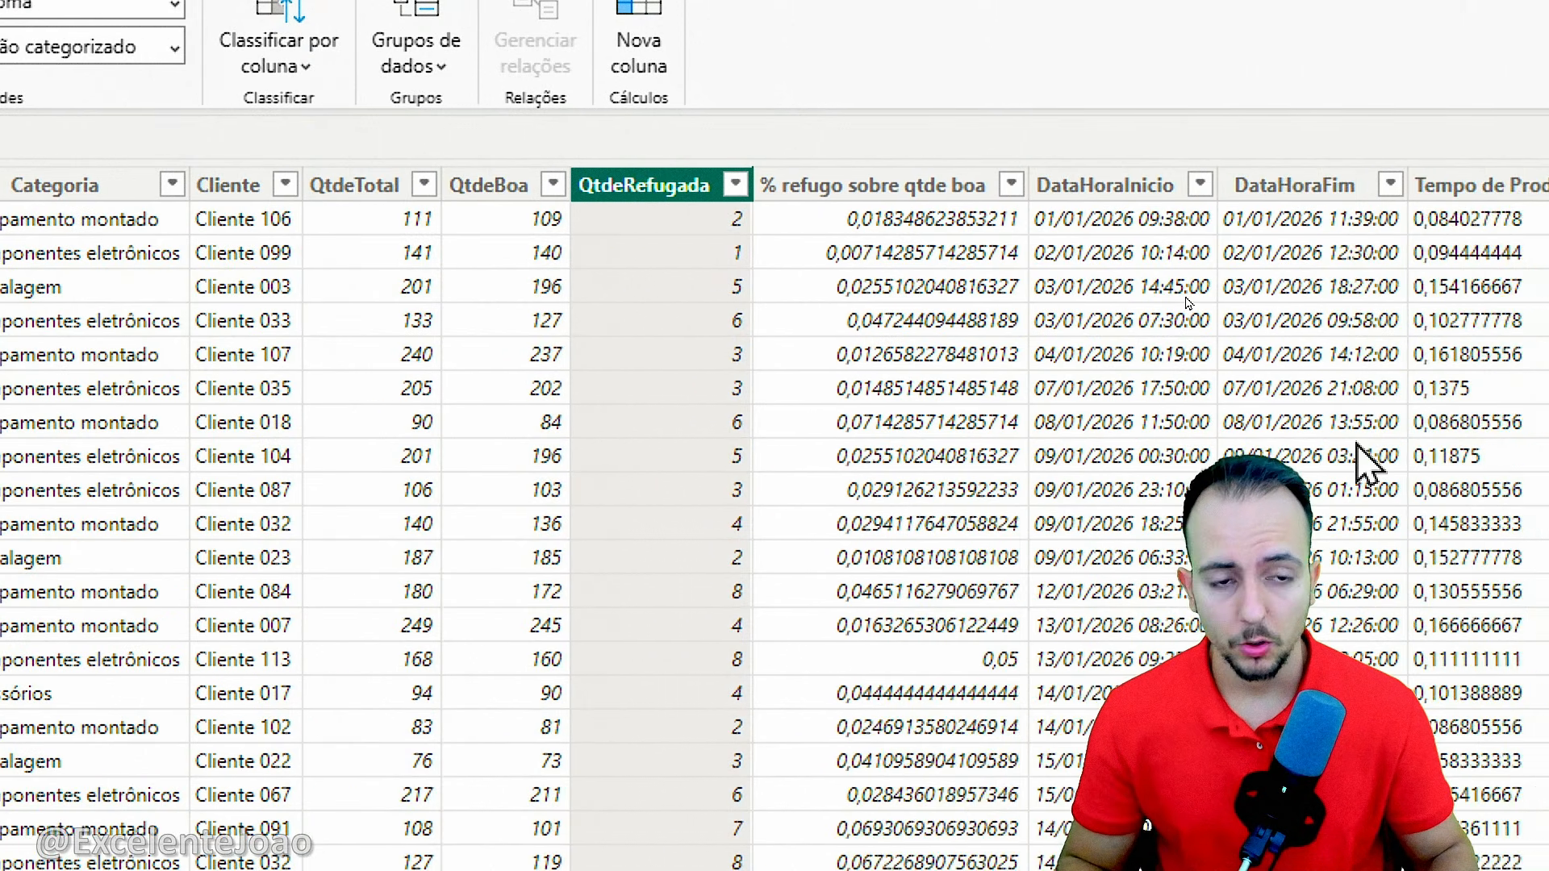
{"action": "left_click", "coordinate": [846, 187]}
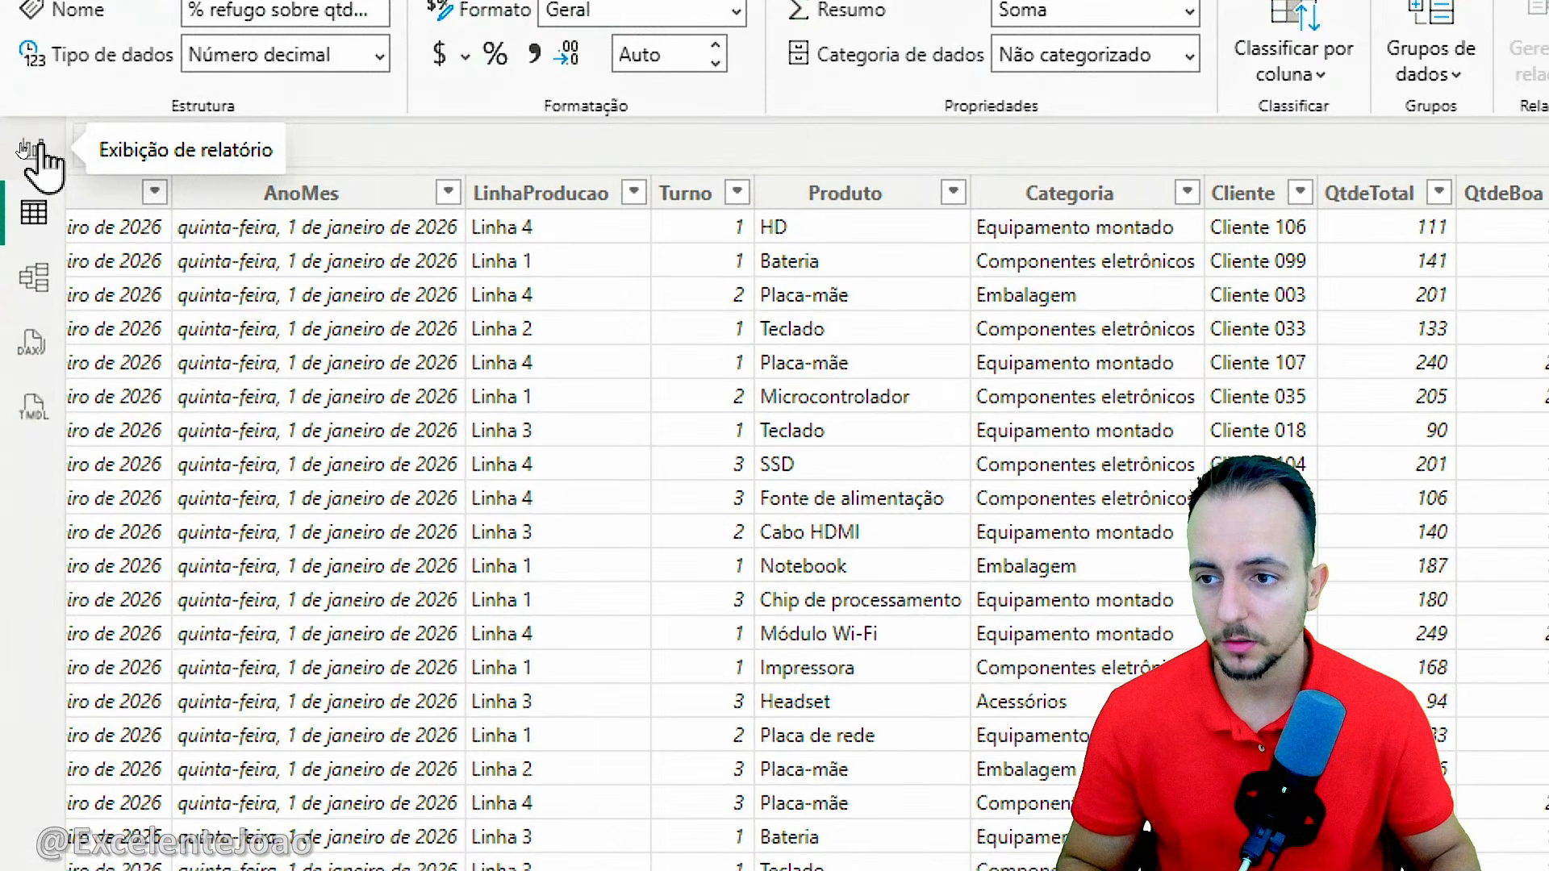
{"action": "left_click", "coordinate": [33, 151]}
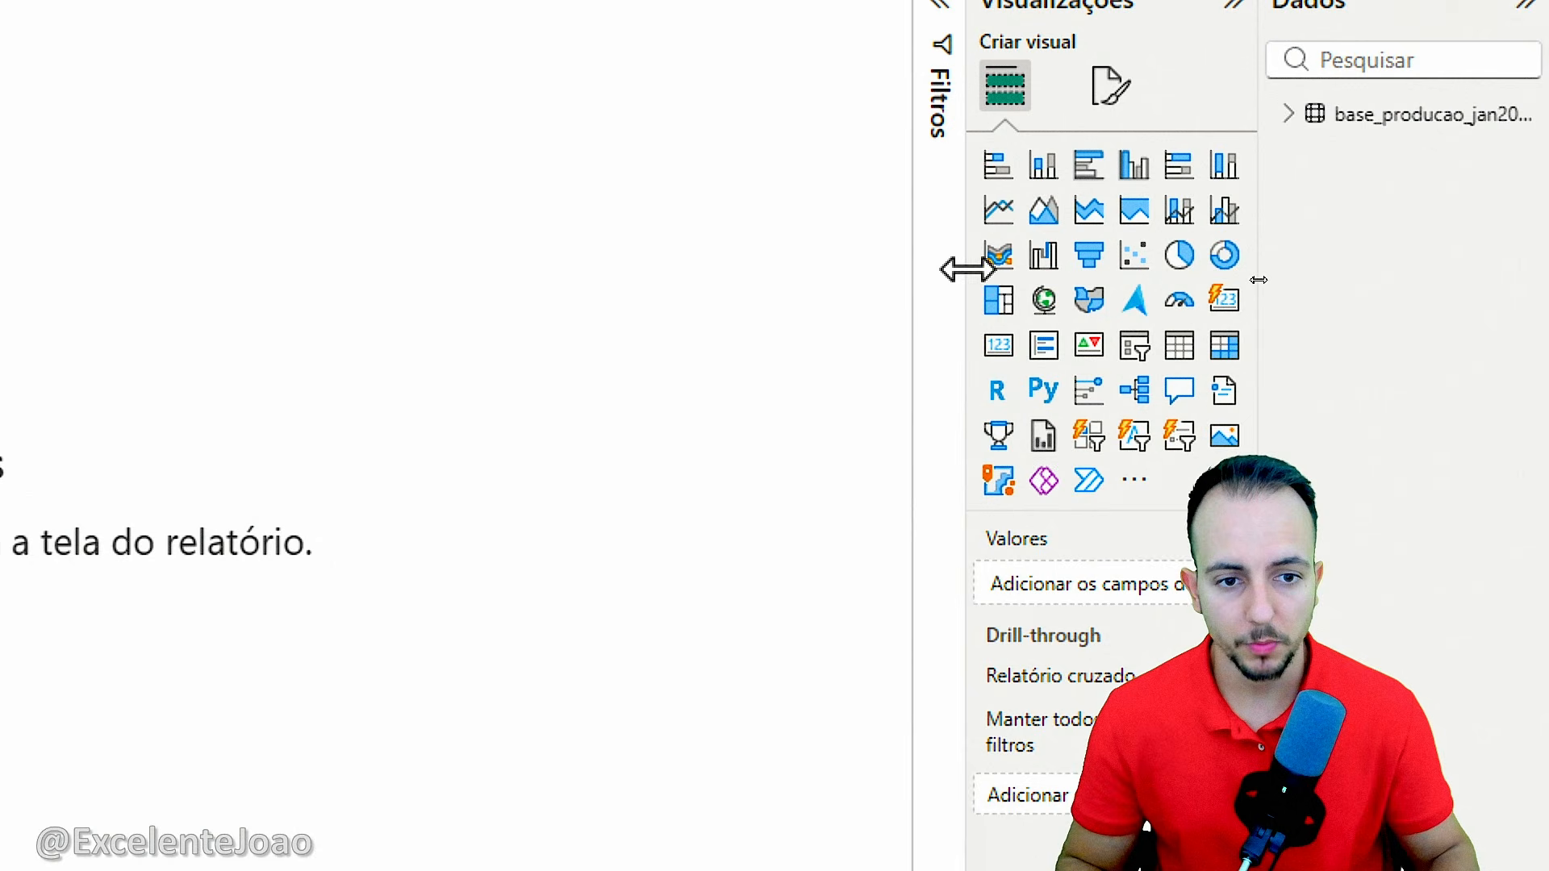
Insert a Cartão visual on the blank report page and collapse the Filtros pane
{"action": "left_click_drag", "start_coordinate": [971, 275], "coordinate": [927, 300]}
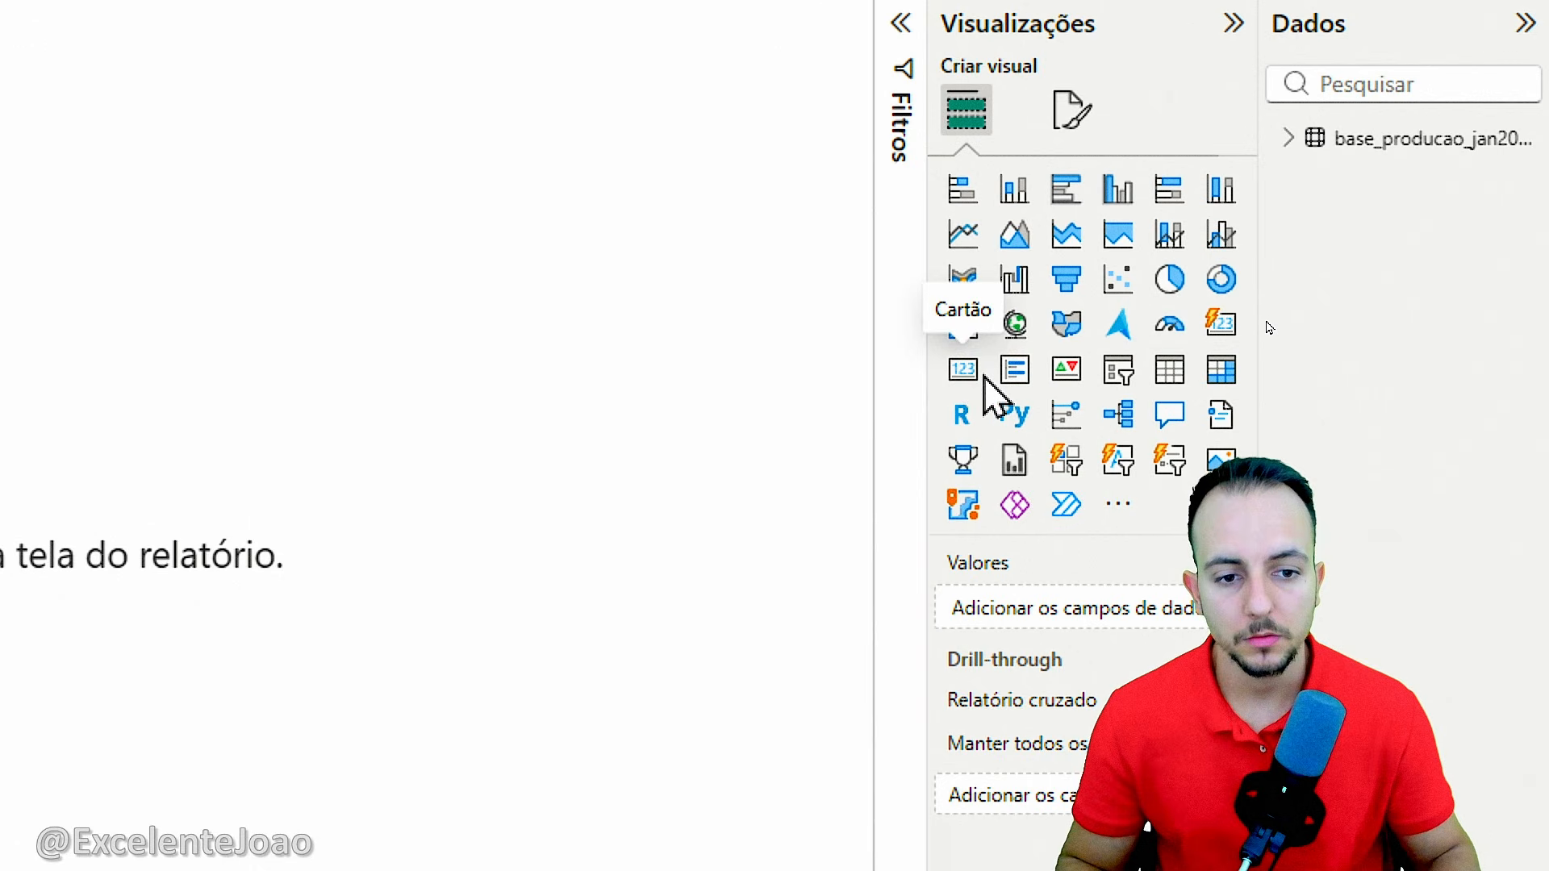
{"action": "left_click", "coordinate": [967, 375]}
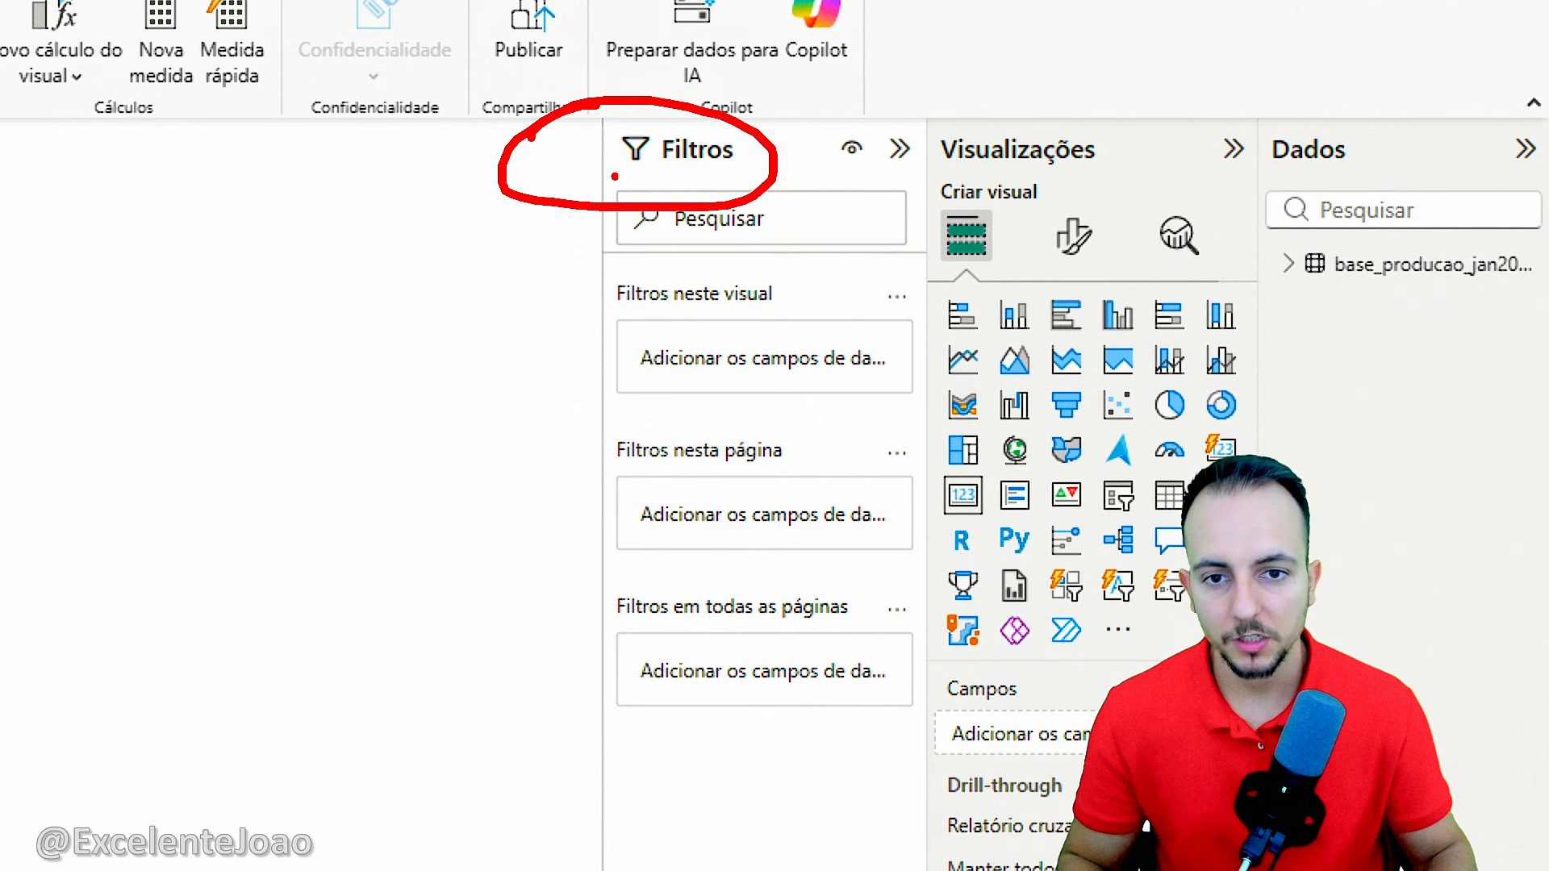
{"action": "left_click", "coordinate": [902, 154]}
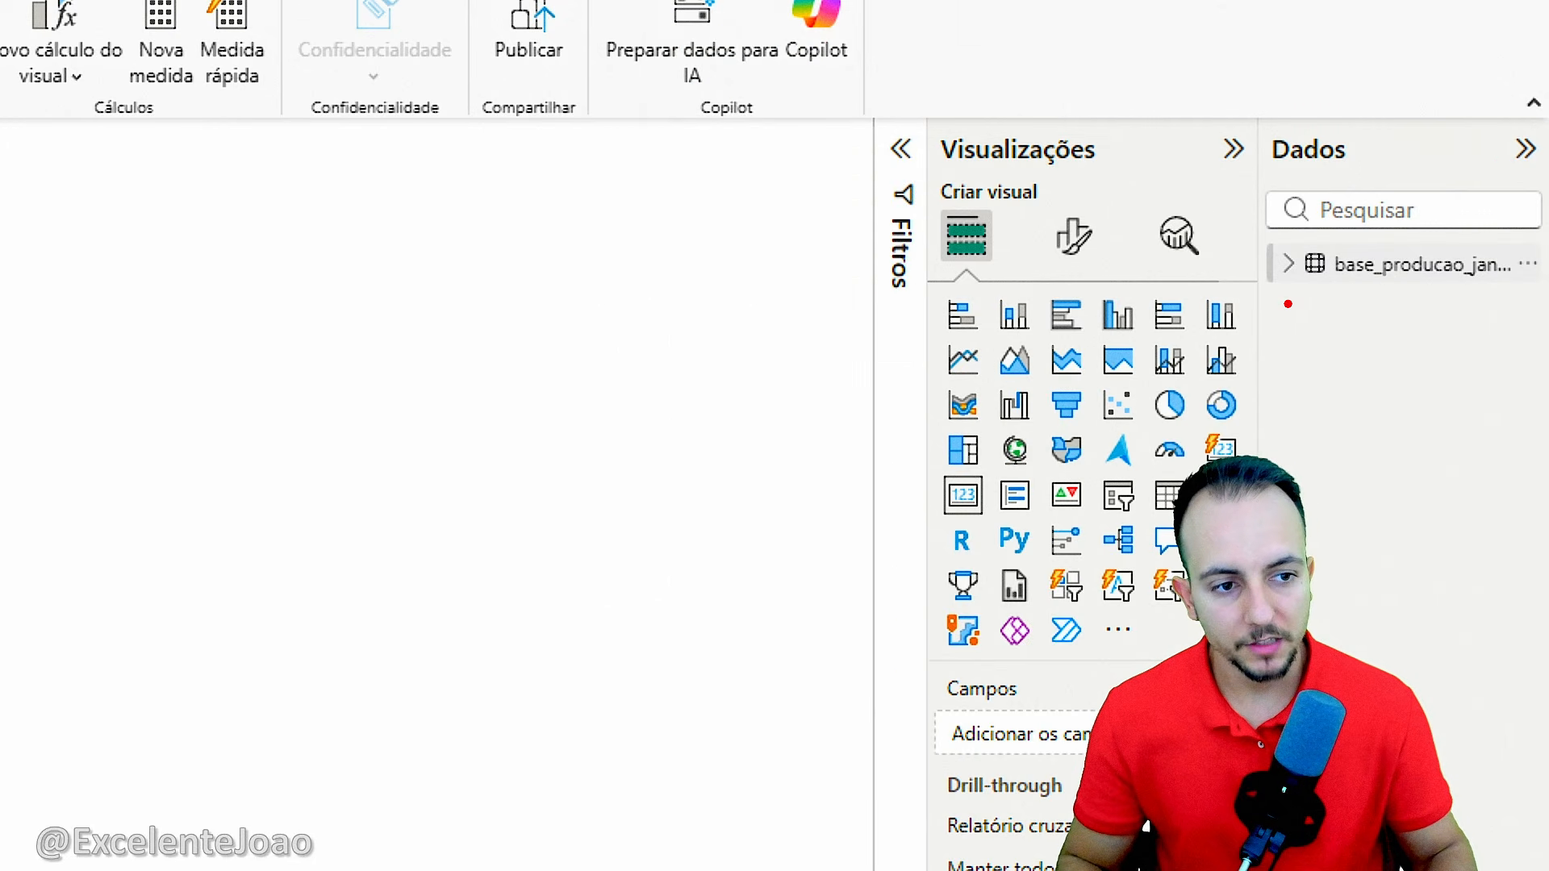
Mark the production table and the Dados heading in red, clear the marks, and briefly collapse and restore the field list
{"action": "left_click_drag", "start_coordinate": [1289, 304], "coordinate": [1445, 304]}
{"action": "left_click_drag", "start_coordinate": [1420, 131], "coordinate": [1404, 121]}
{"action": "key", "text": "Escape"}
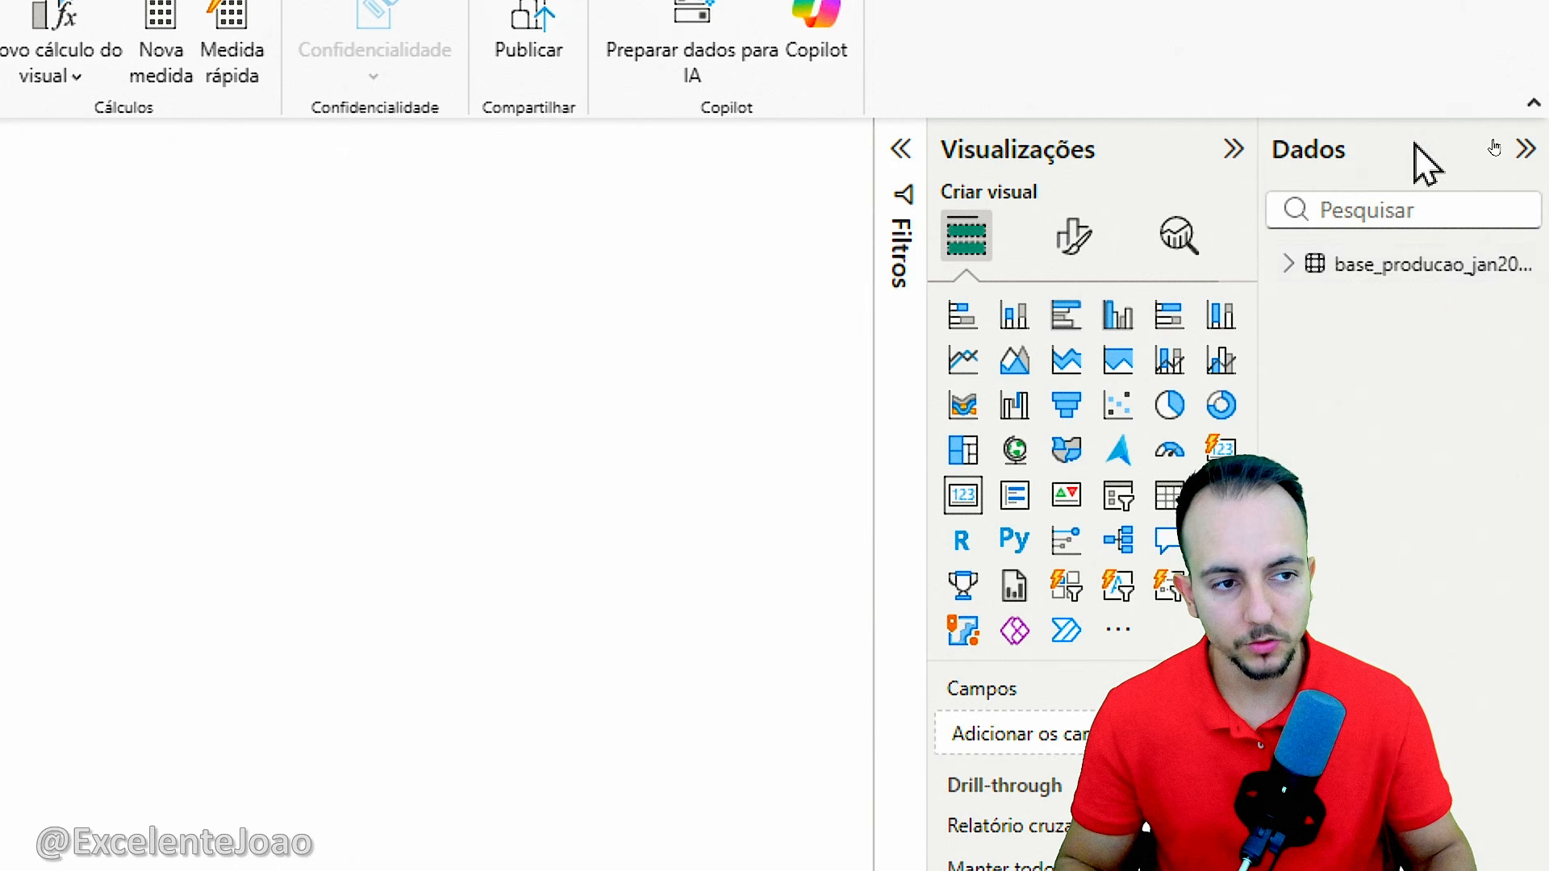
{"action": "left_click", "coordinate": [1525, 148]}
{"action": "left_click", "coordinate": [1535, 146]}
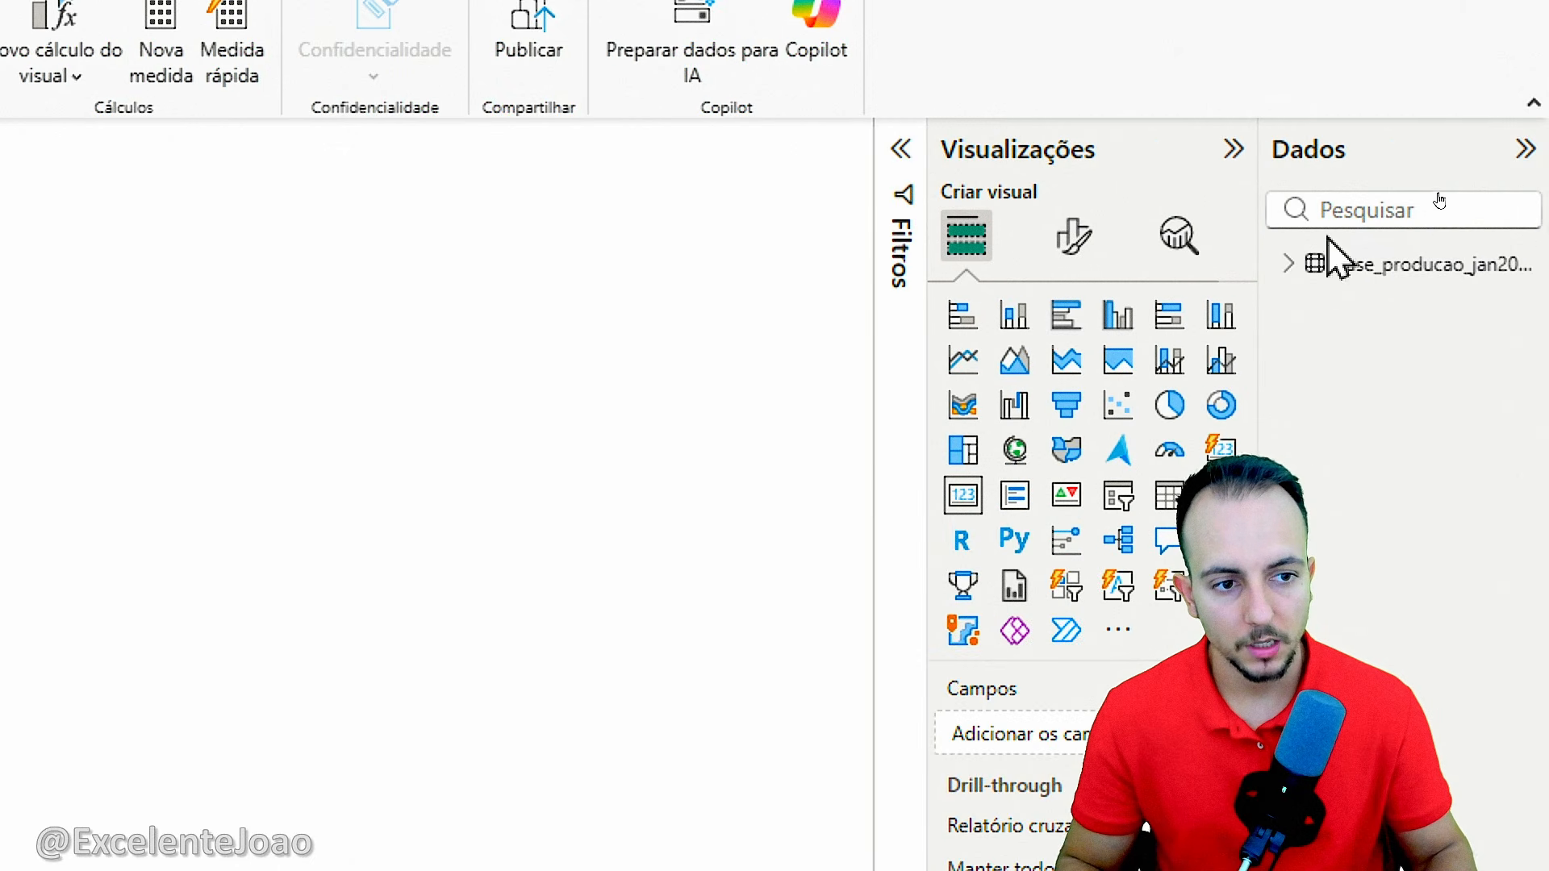
Expand the production table's fields and assign QtdeTotal to the card's Campos
{"action": "left_click", "coordinate": [1286, 267]}
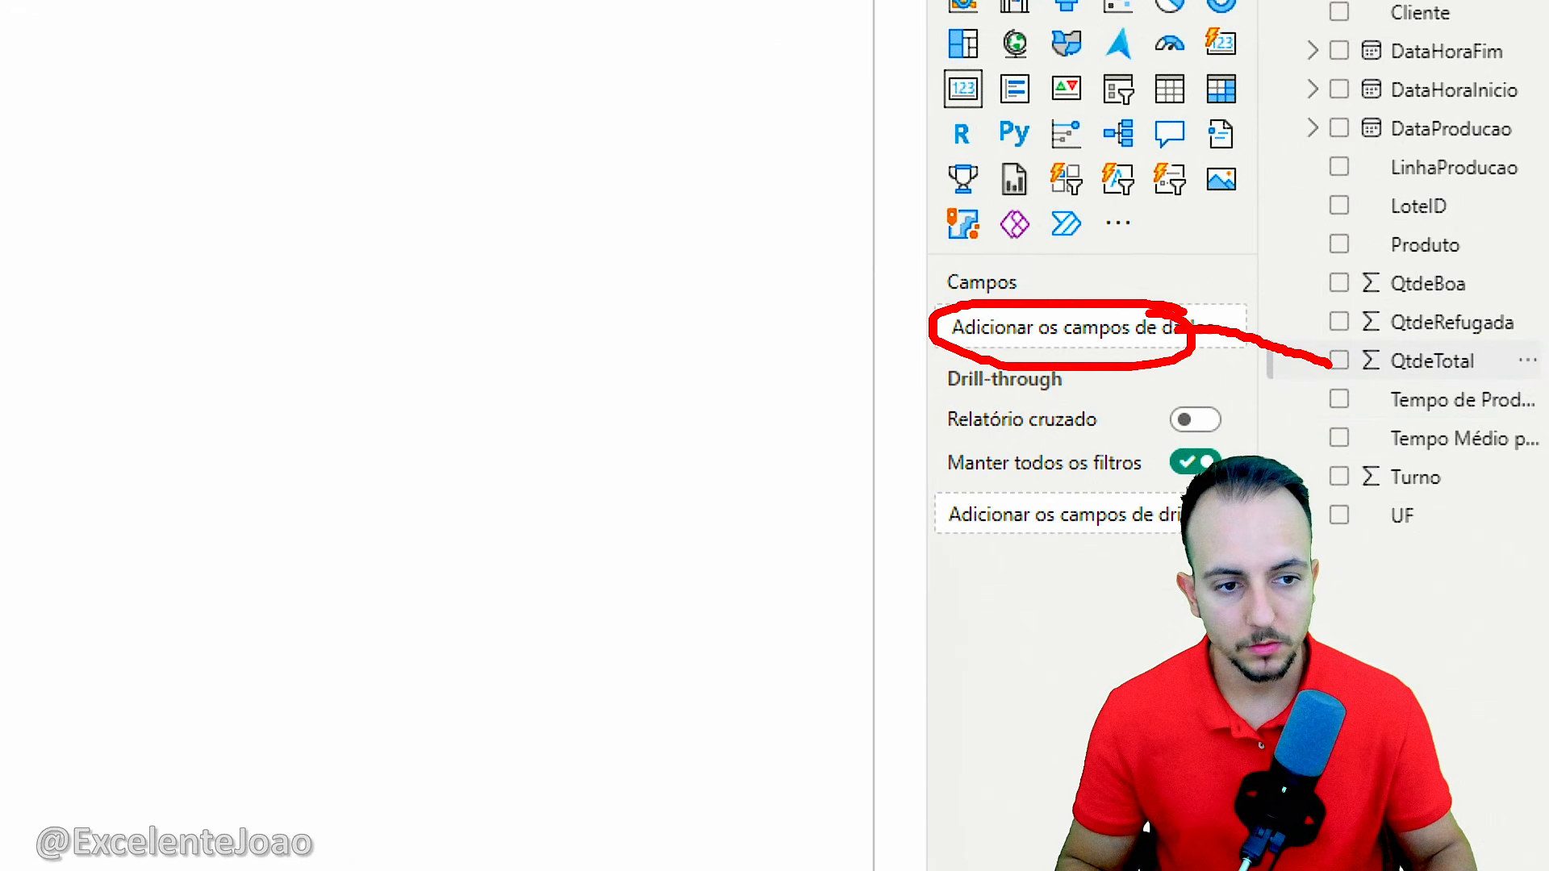
{"action": "mouse_move", "coordinate": [1416, 359]}
{"action": "left_mouse_down"}
{"action": "mouse_move", "coordinate": [1162, 350]}
{"action": "mouse_move", "coordinate": [1141, 329]}
{"action": "left_mouse_up"}
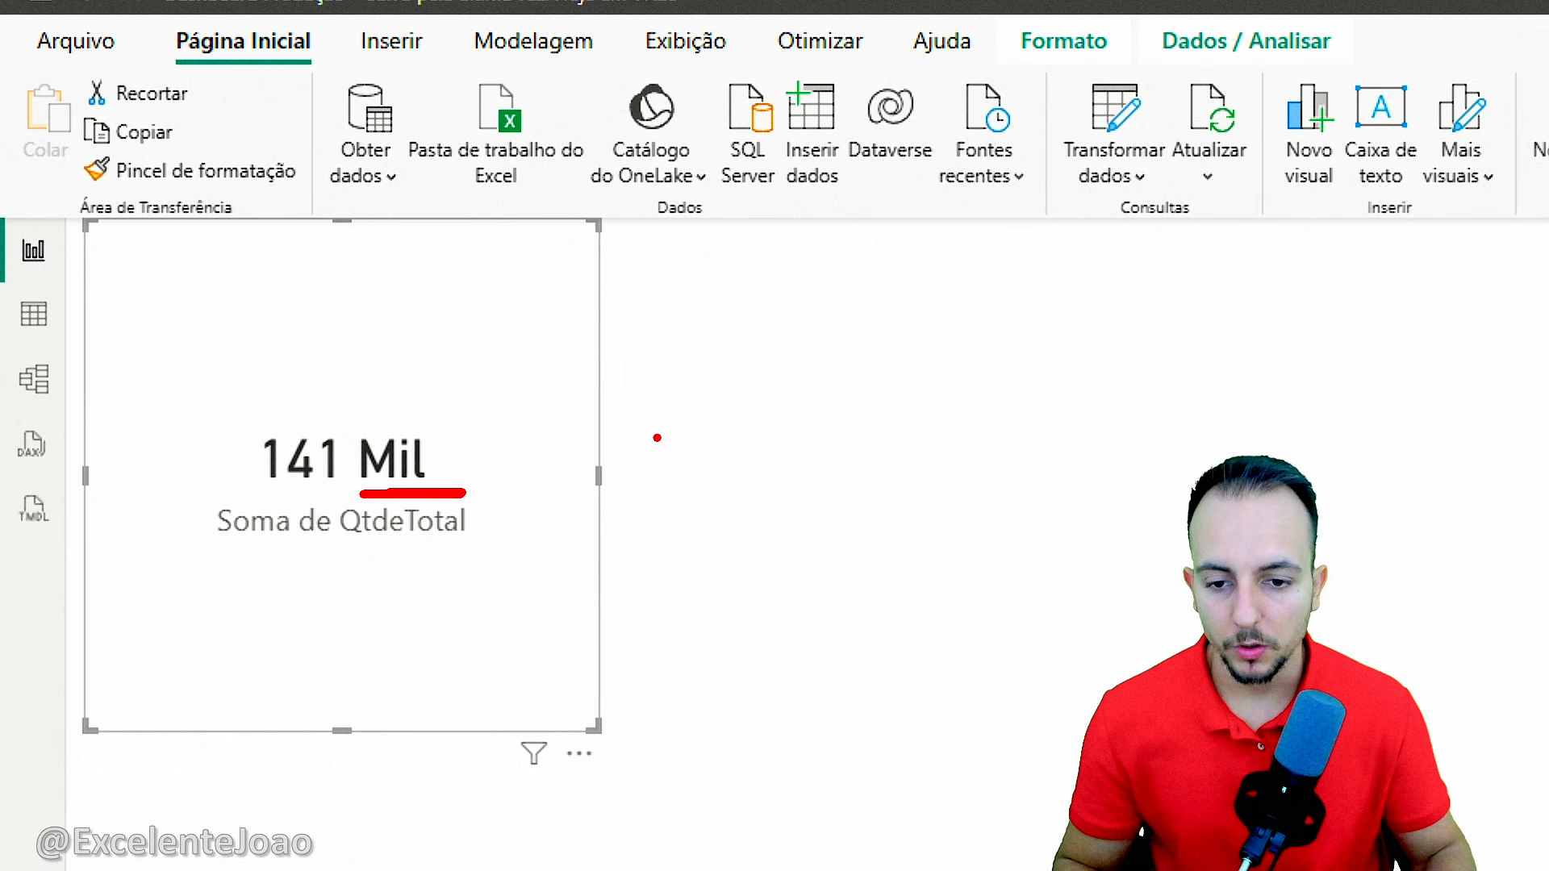
Annotate the screen with the text 141.000 beside the card and clear the annotations
{"action": "type", "text": "141"}
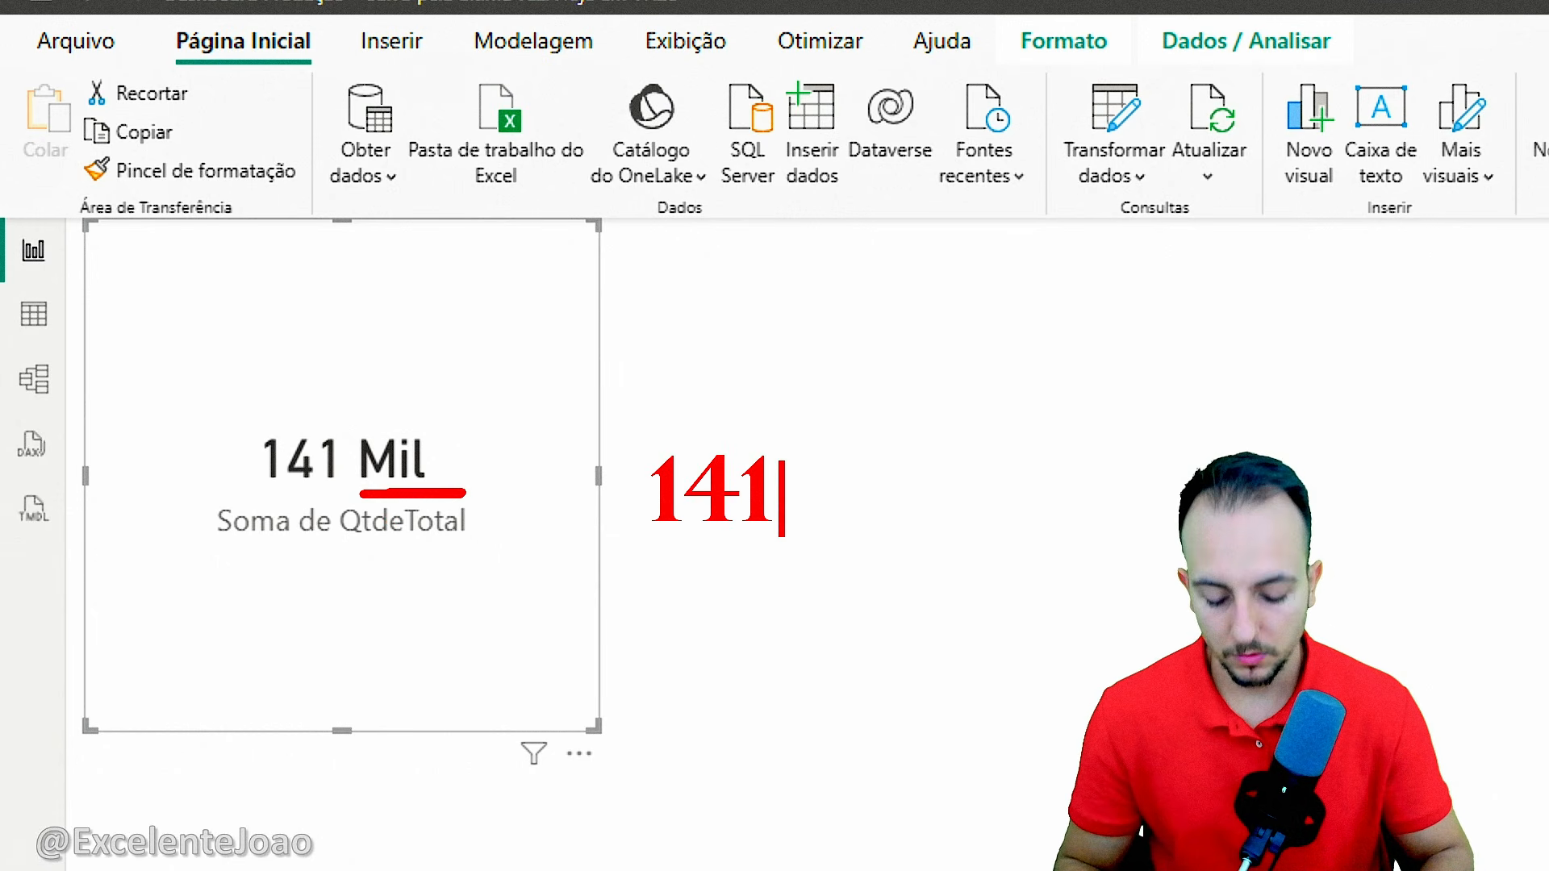
{"action": "type", "text": ".000"}
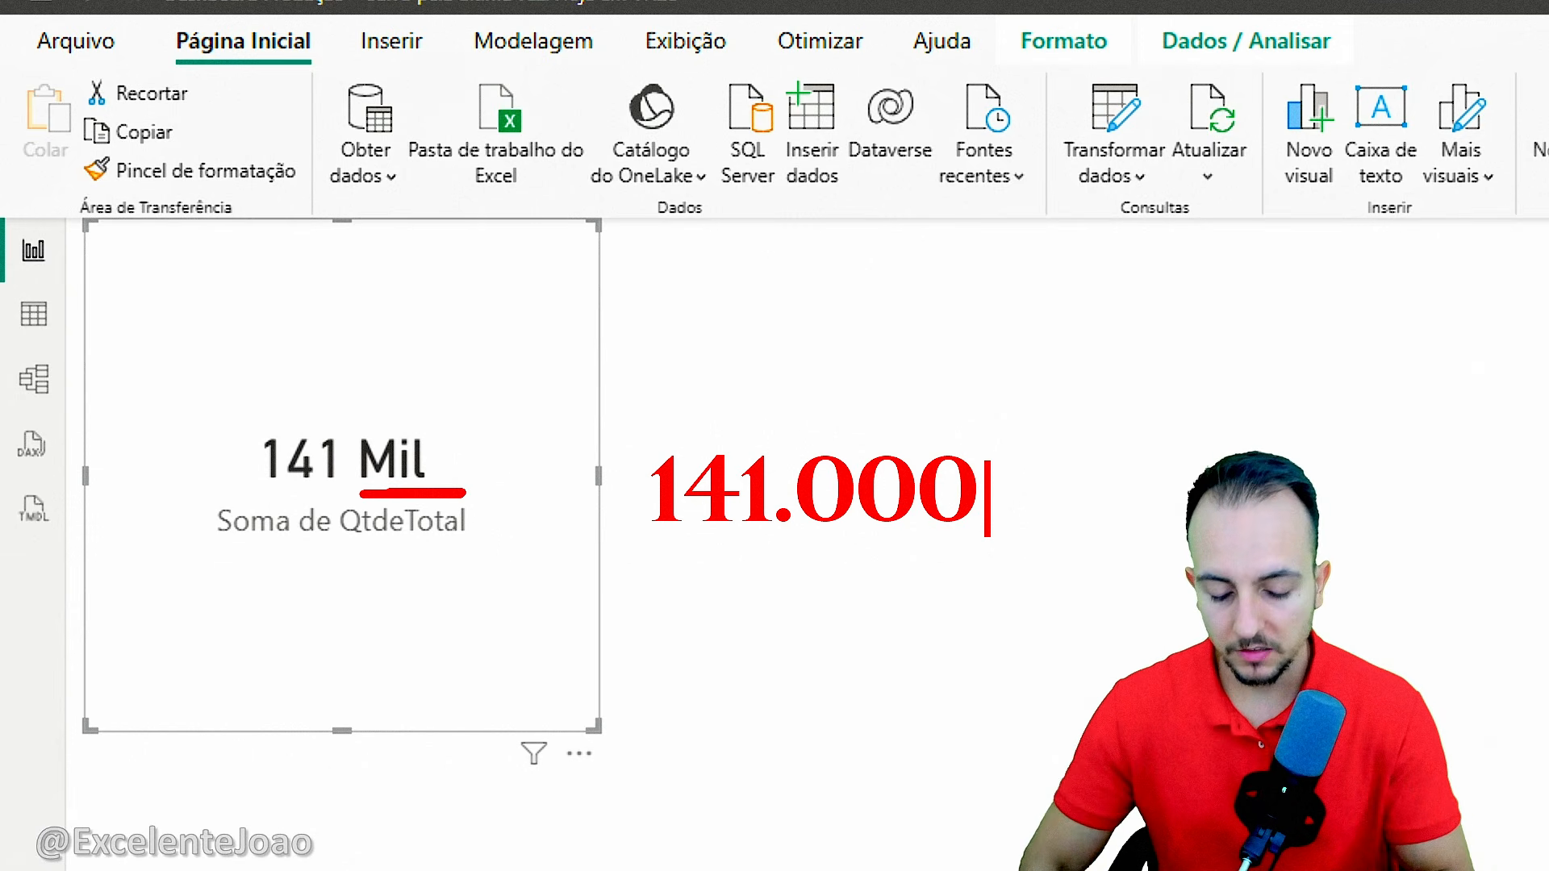
{"action": "key", "text": "Escape"}
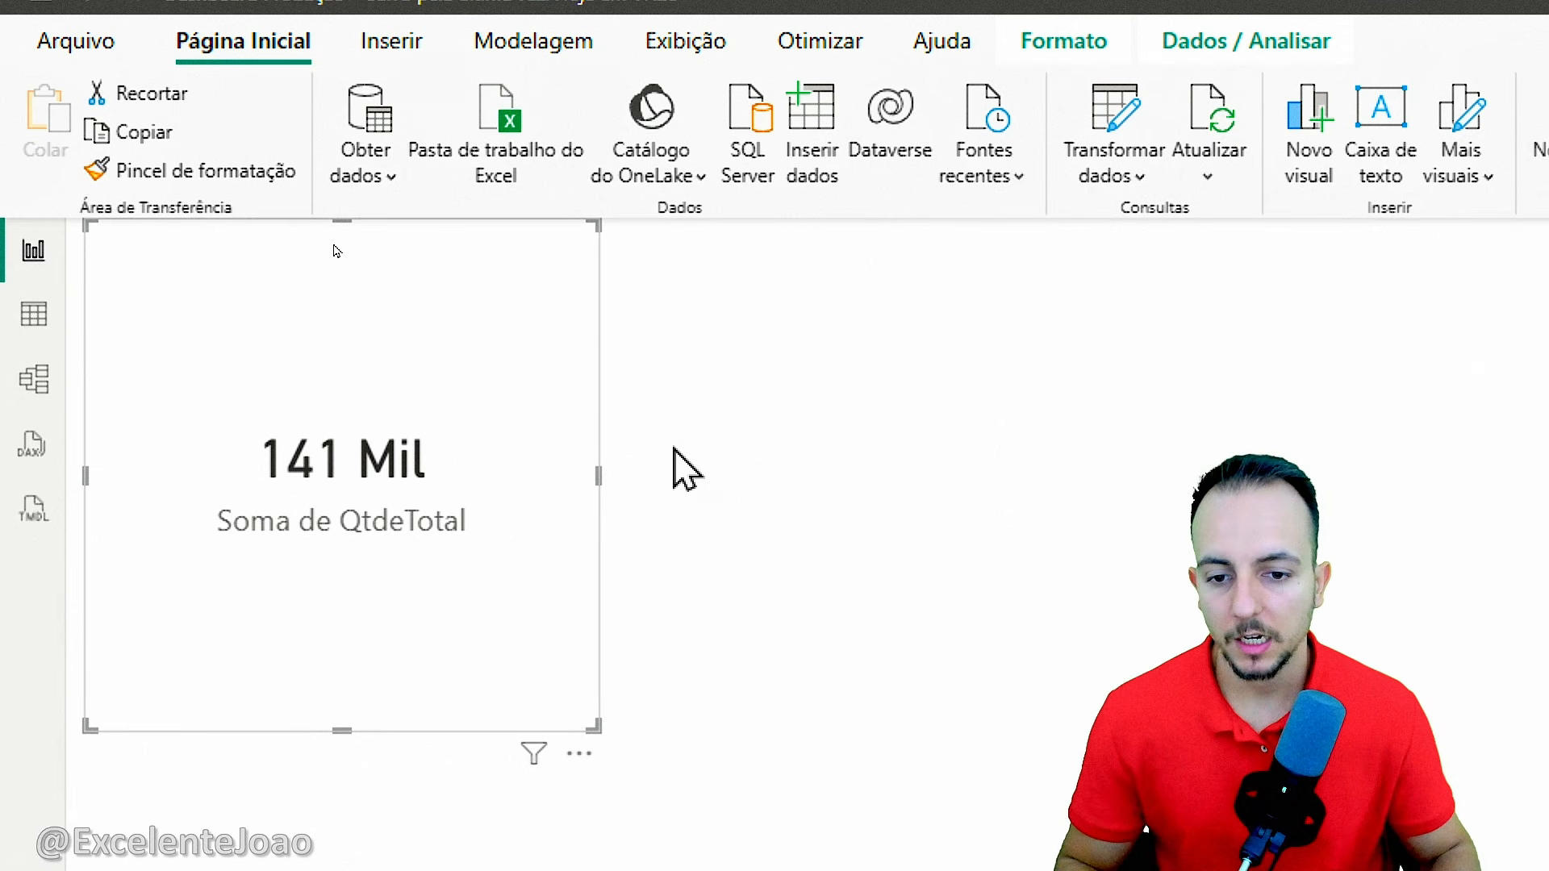
Set the QtdeTotal card's callout value to display units Nenhum with no decimal places
{"action": "left_click", "coordinate": [620, 394]}
{"action": "left_click", "coordinate": [580, 392]}
{"action": "left_click", "coordinate": [632, 397]}
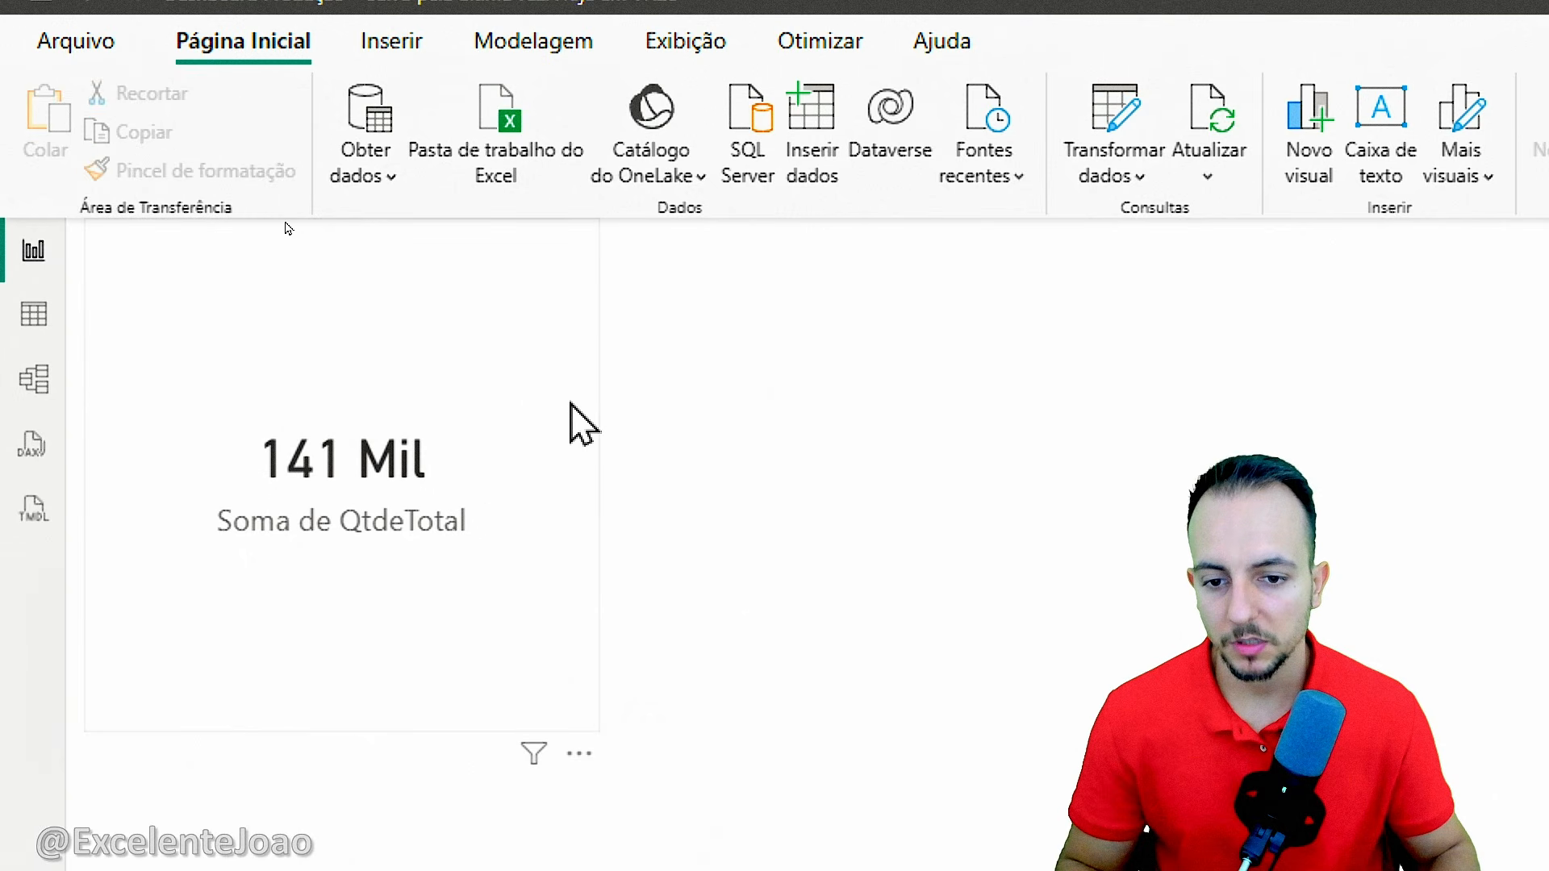
{"action": "left_click", "coordinate": [532, 413]}
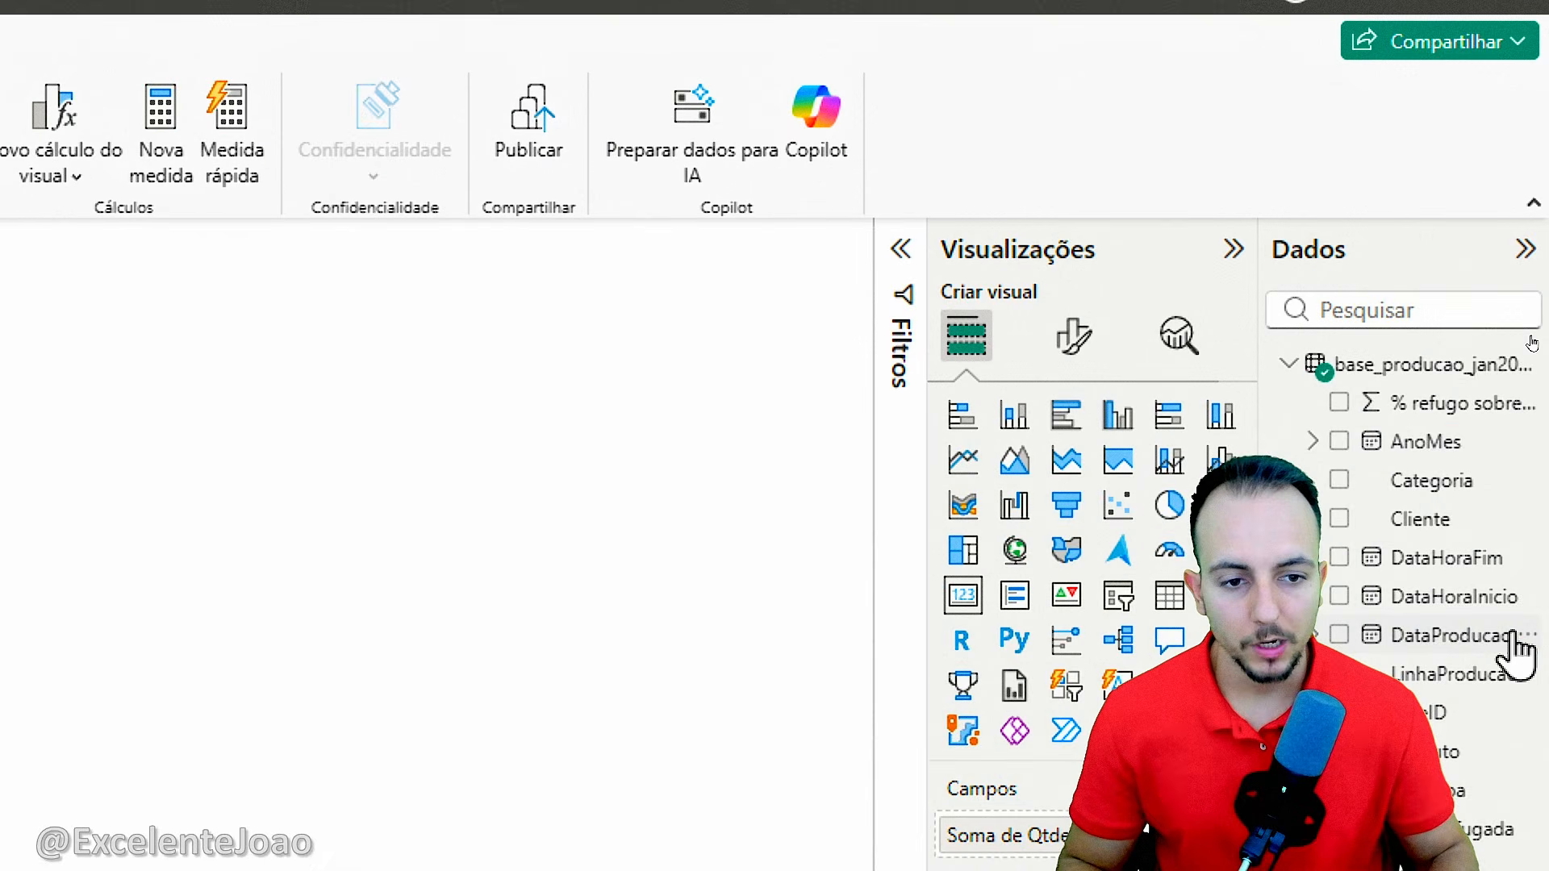
{"action": "left_click", "coordinate": [1071, 343]}
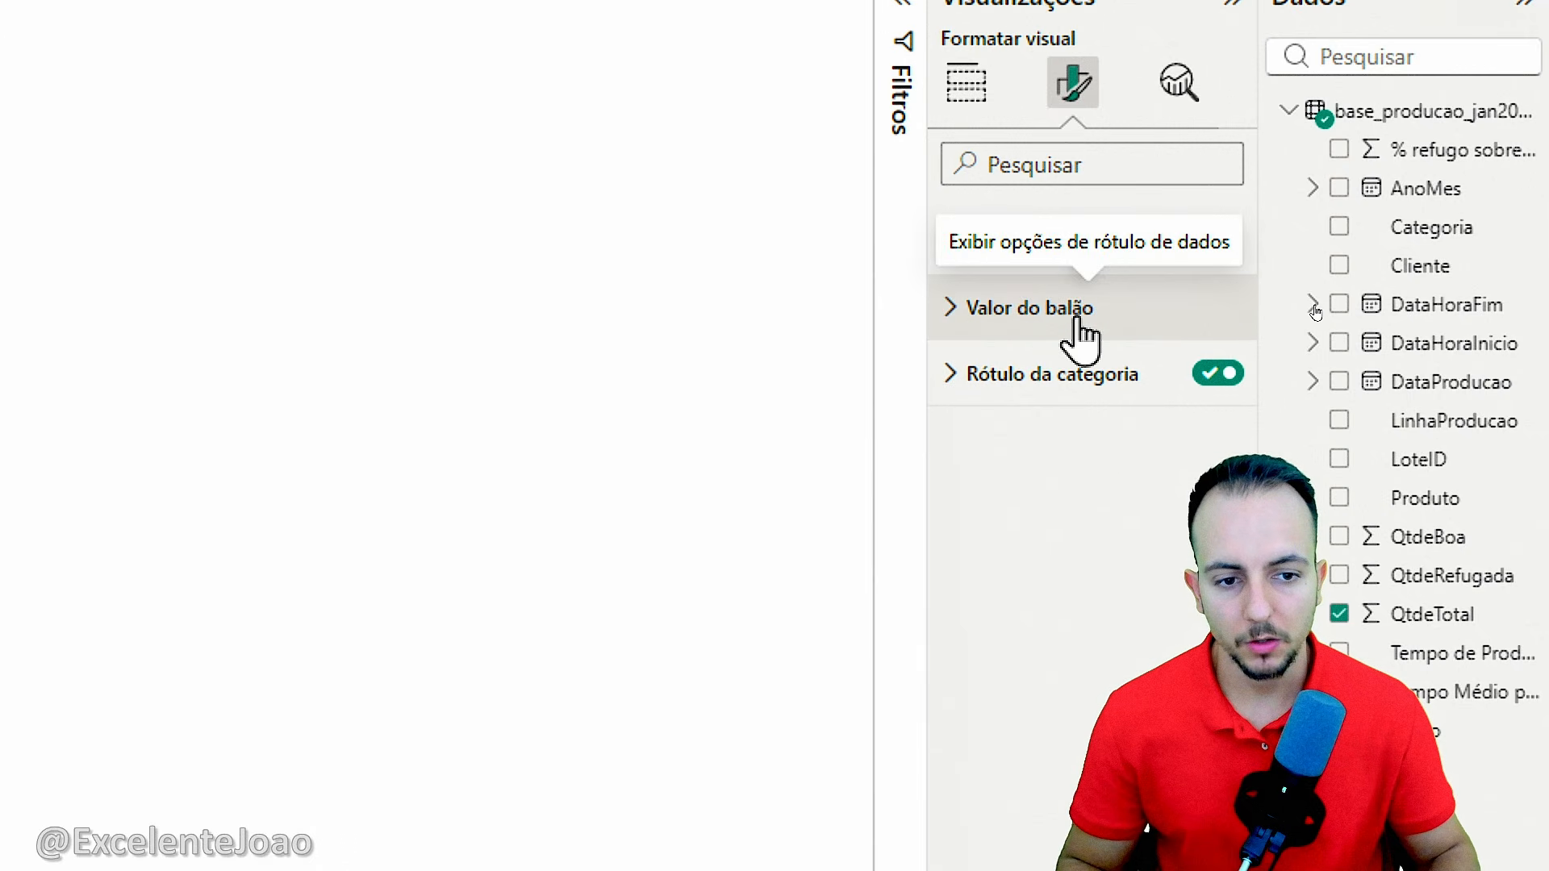
{"action": "left_click", "coordinate": [1084, 335]}
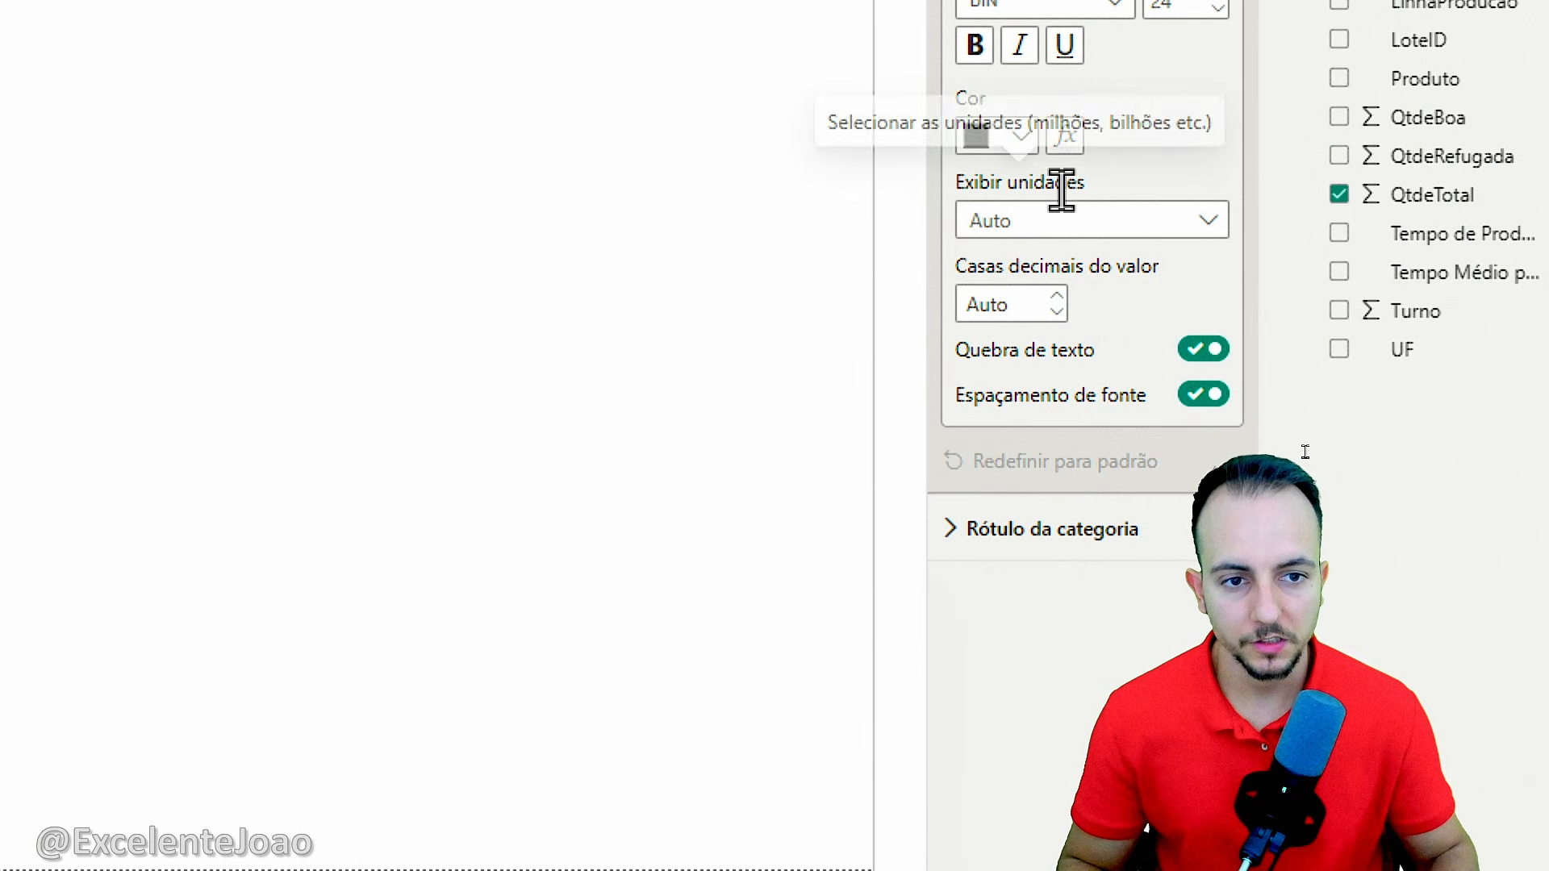
{"action": "left_click", "coordinate": [1089, 228]}
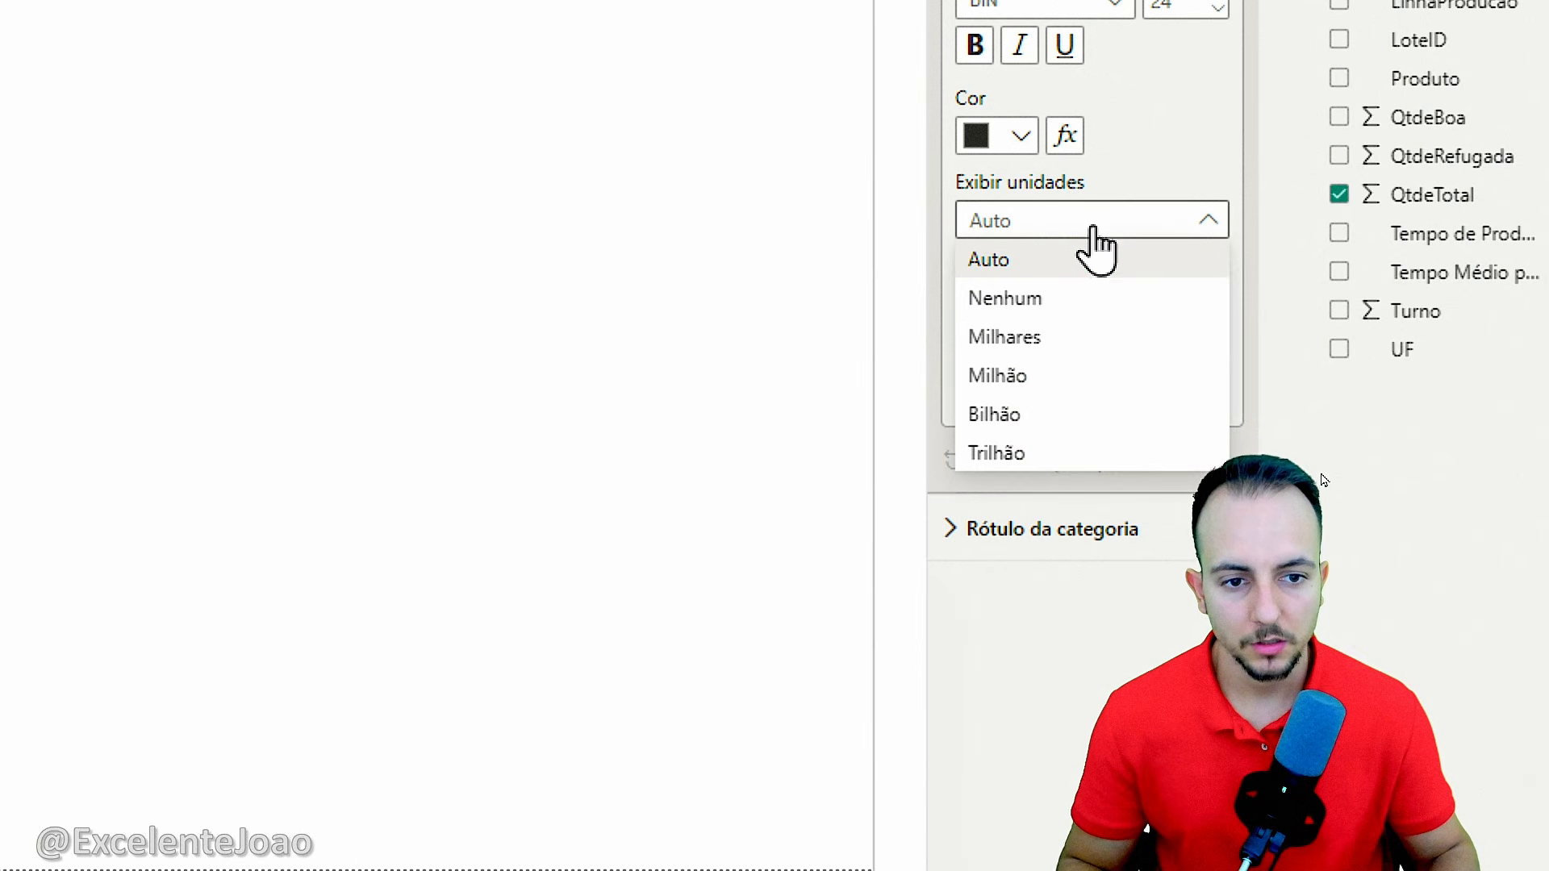
{"action": "left_click", "coordinate": [1077, 310]}
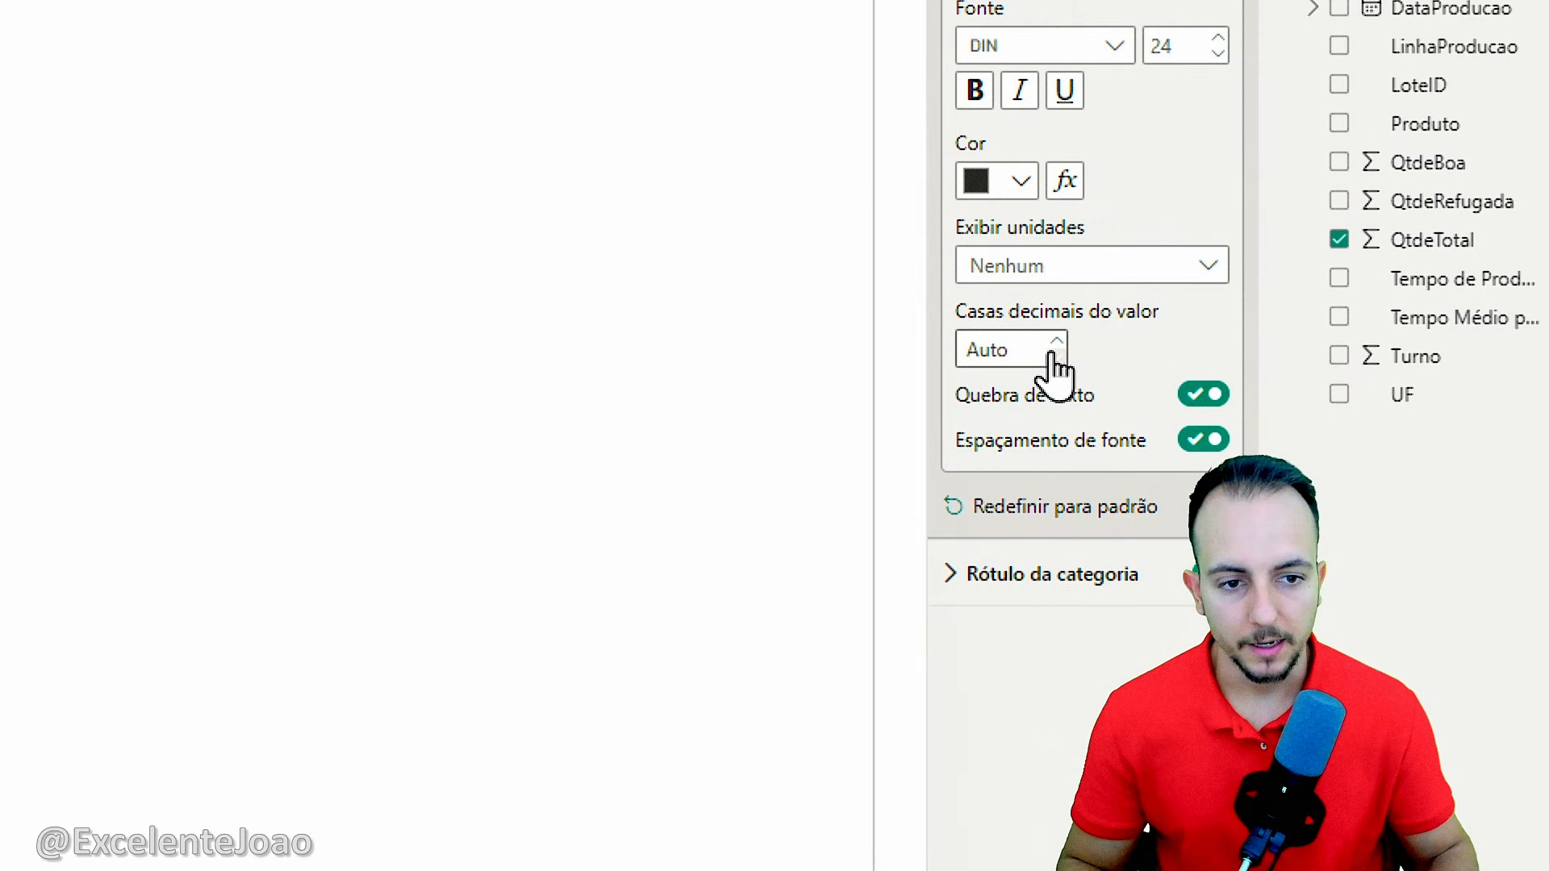
{"action": "left_click", "coordinate": [1054, 343]}
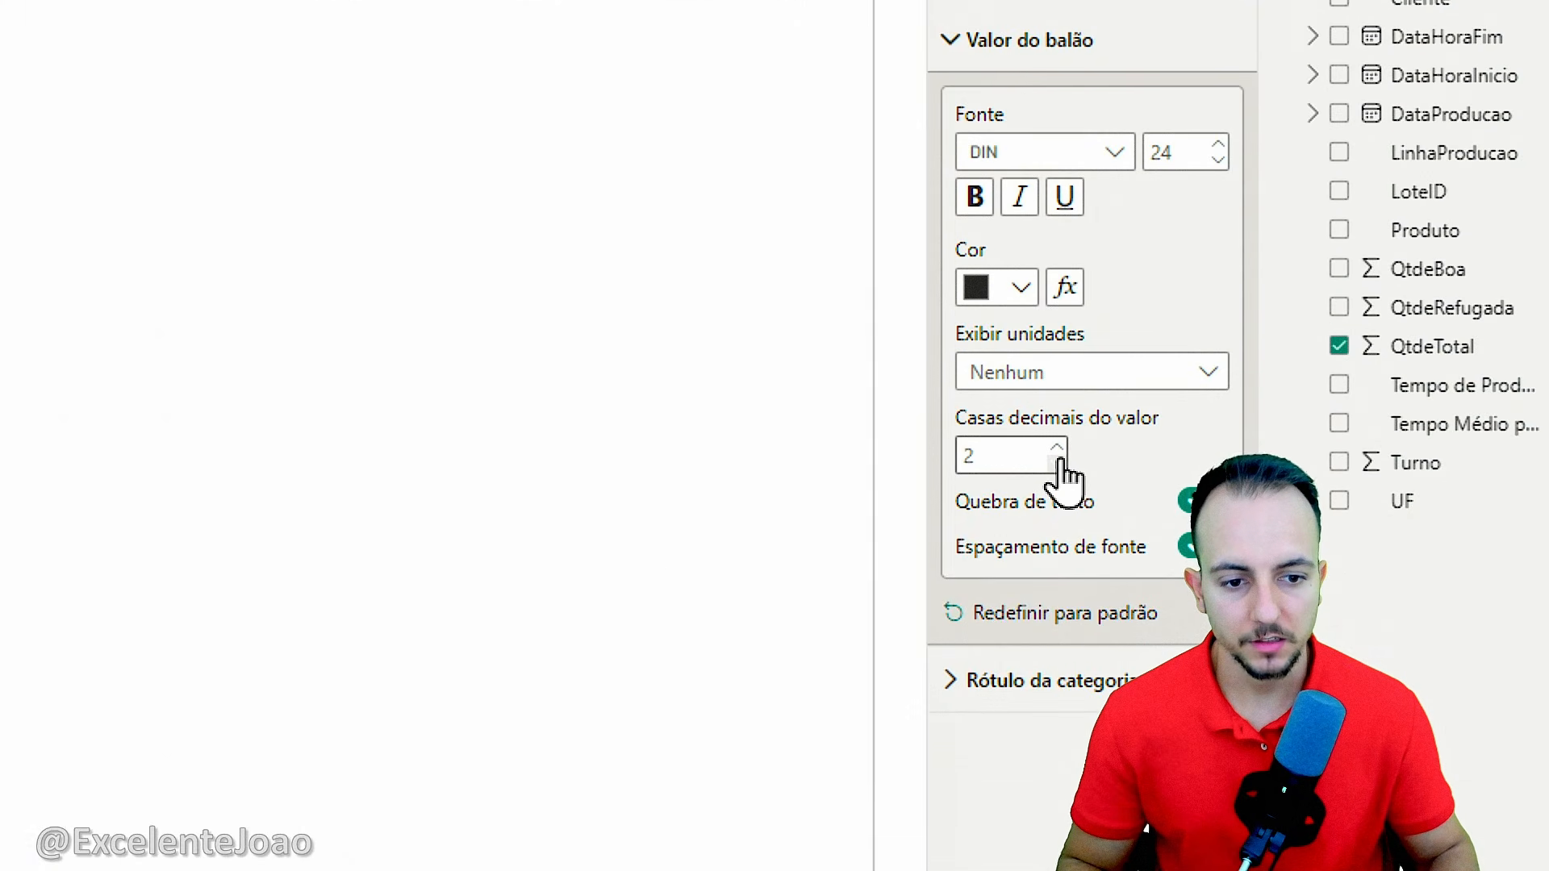
{"action": "left_click", "coordinate": [1058, 465]}
Try Milhares as the callout value's display units and return them to Nenhum
{"action": "left_click", "coordinate": [1000, 382]}
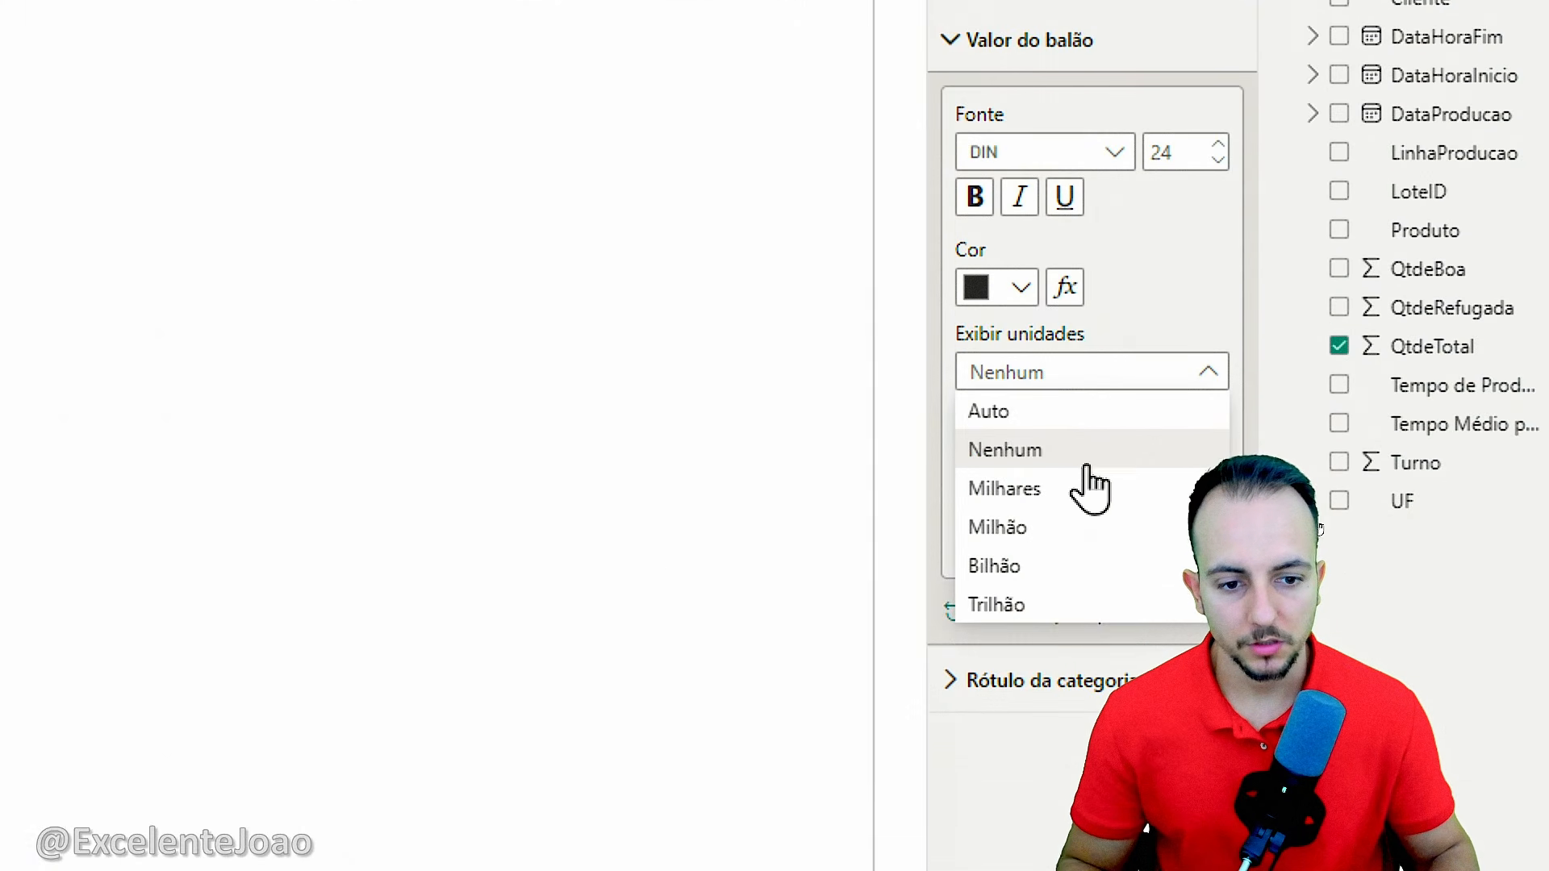
{"action": "left_click", "coordinate": [1070, 501]}
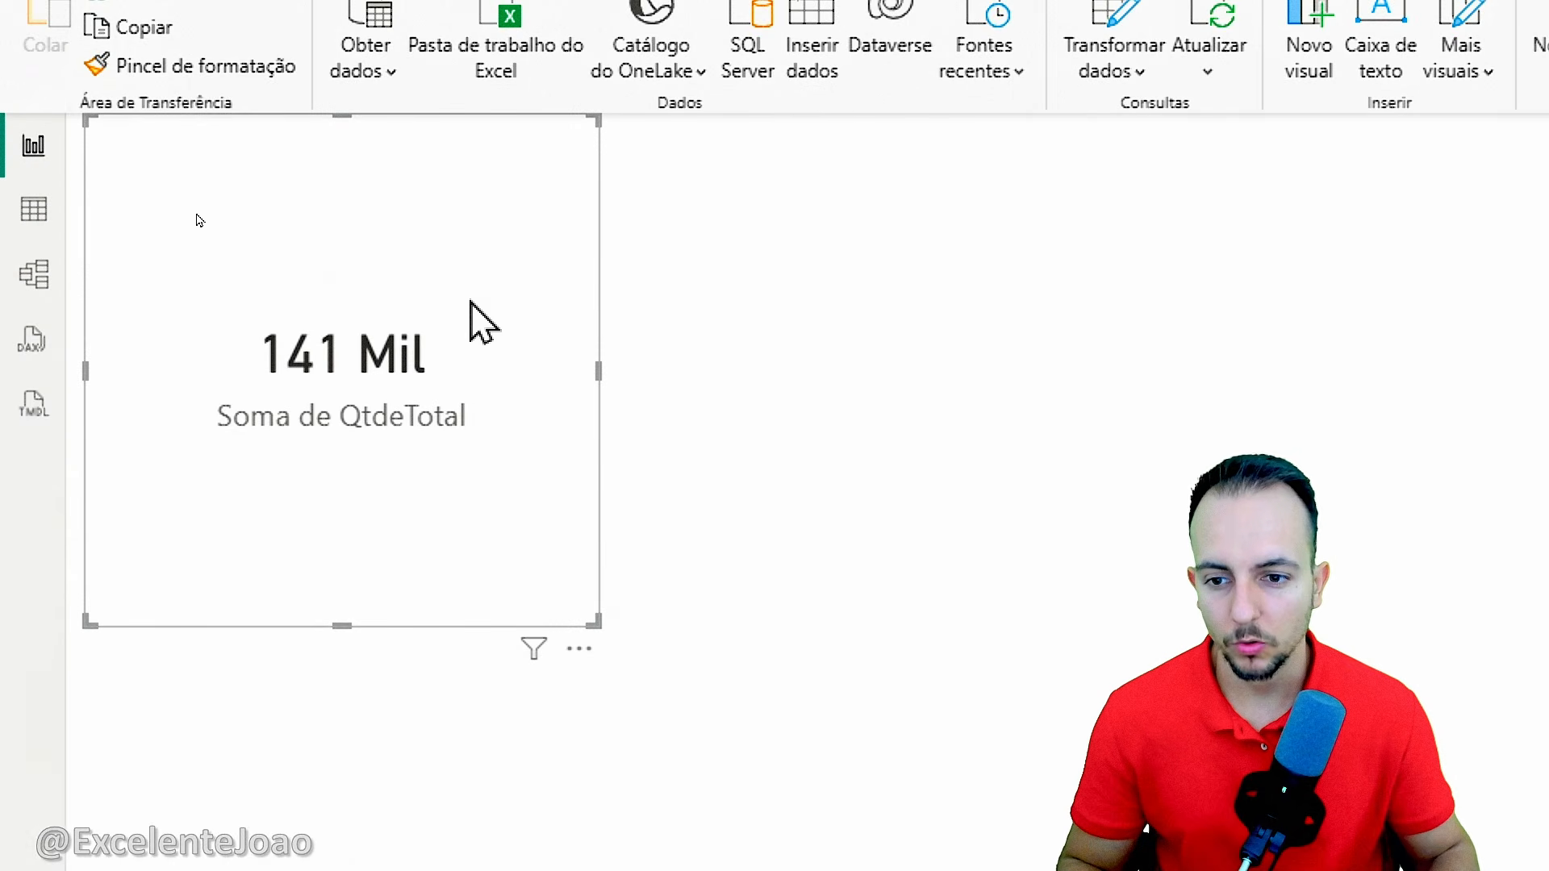
{"action": "left_click", "coordinate": [1072, 762]}
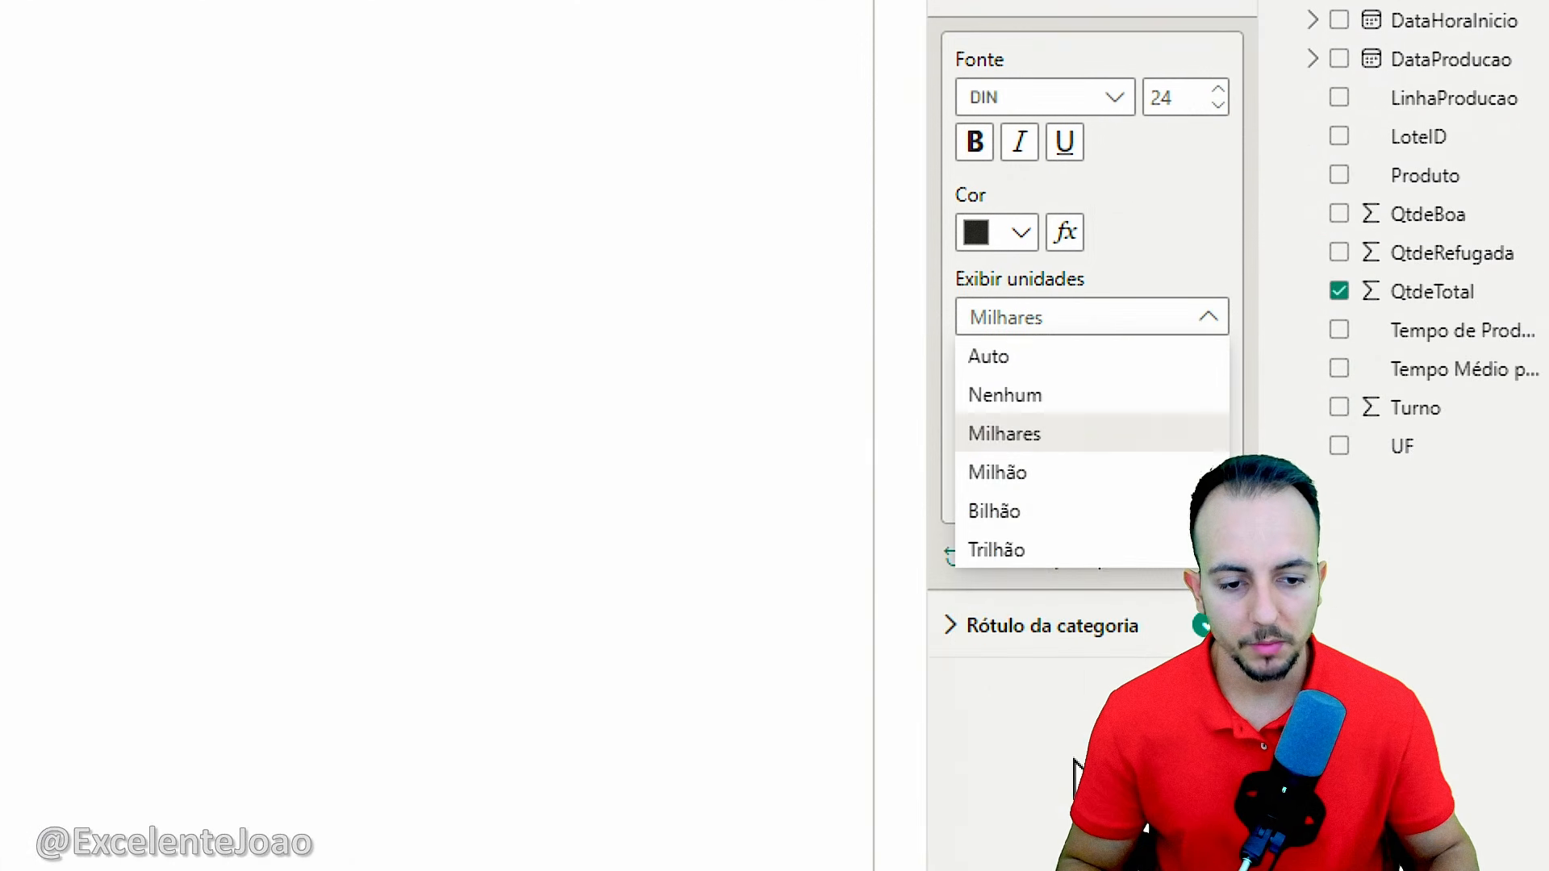
{"action": "left_click", "coordinate": [972, 394]}
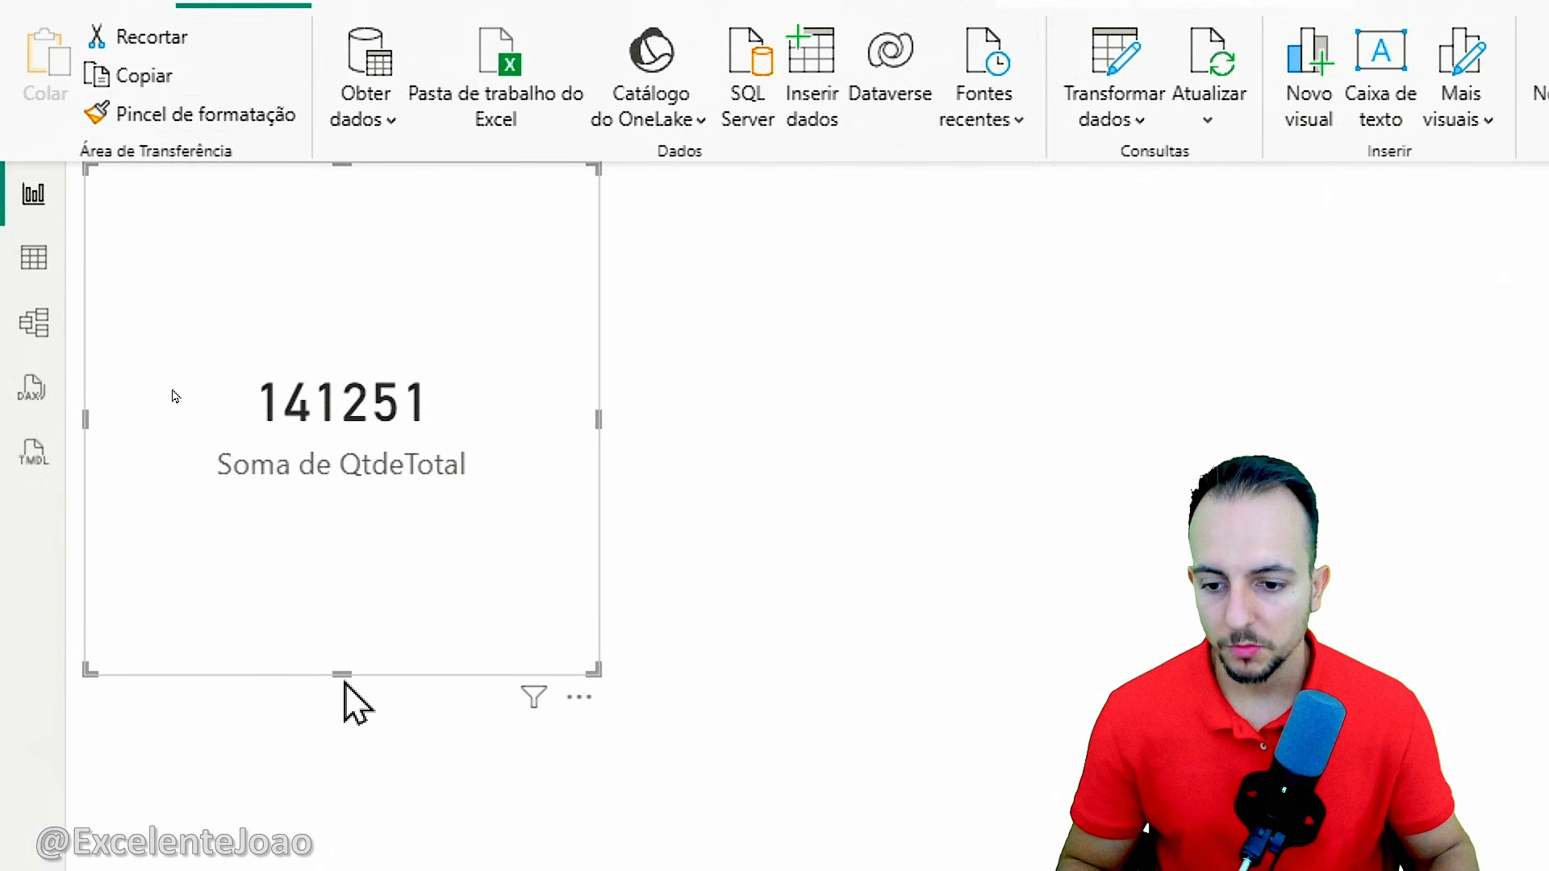
Reduce the QtdeTotal card to about half its height and move it slightly inward from the page corner
{"action": "left_click_drag", "start_coordinate": [347, 680], "coordinate": [344, 417]}
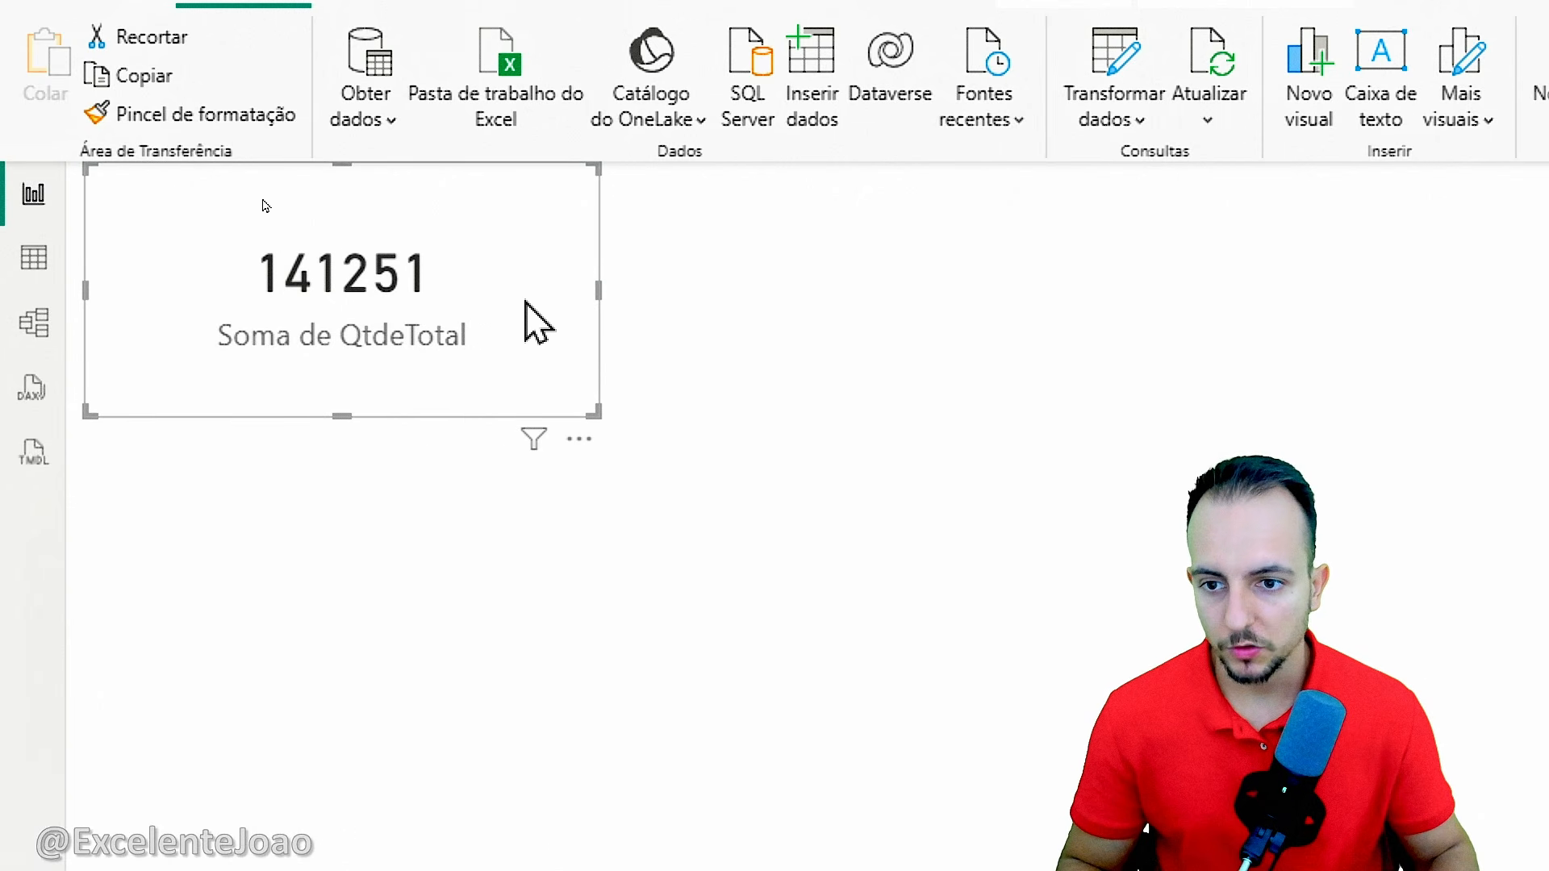
{"action": "left_click_drag", "start_coordinate": [528, 308], "coordinate": [554, 380]}
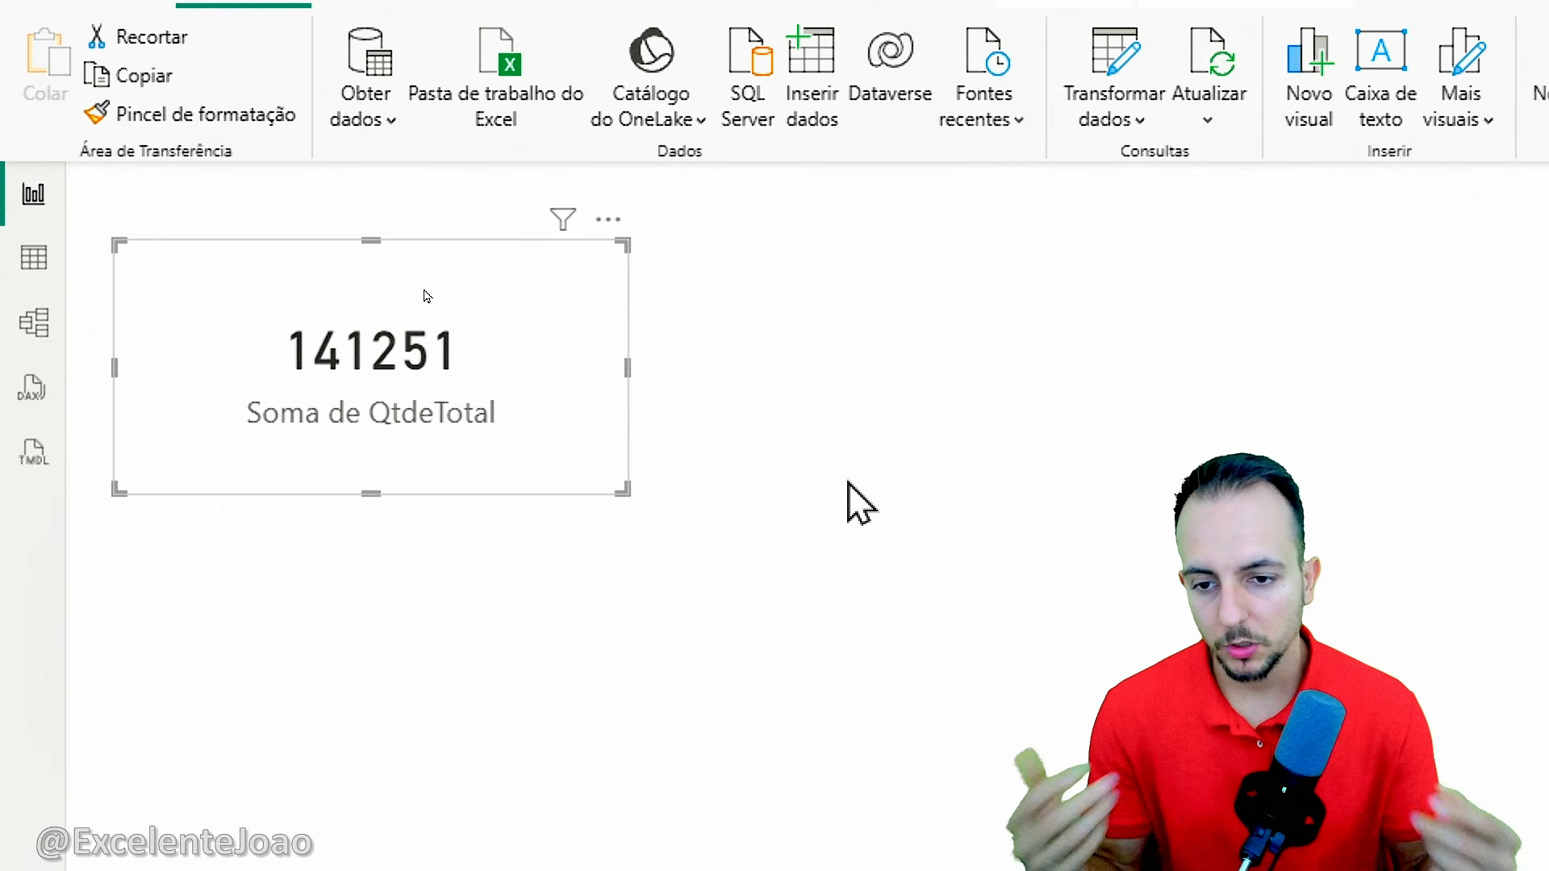
Annotate the screen with the lines CTRL C and CTRL V beside the card and clear the annotations
{"action": "type", "text": "CTRL C"}
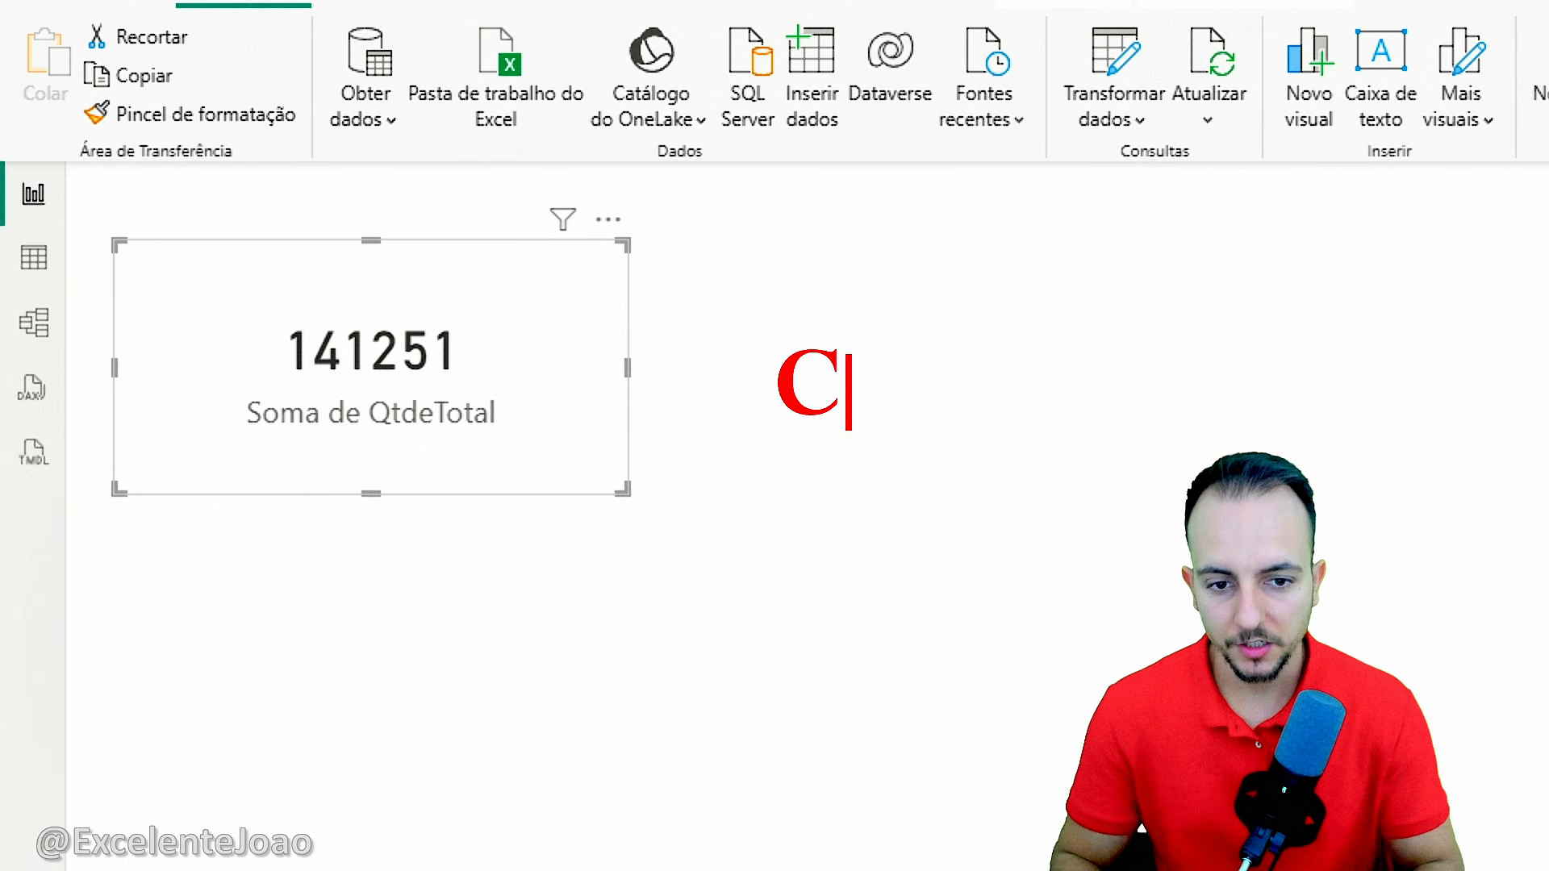
{"action": "key", "text": "Return"}
{"action": "type", "text": "CTRL "}
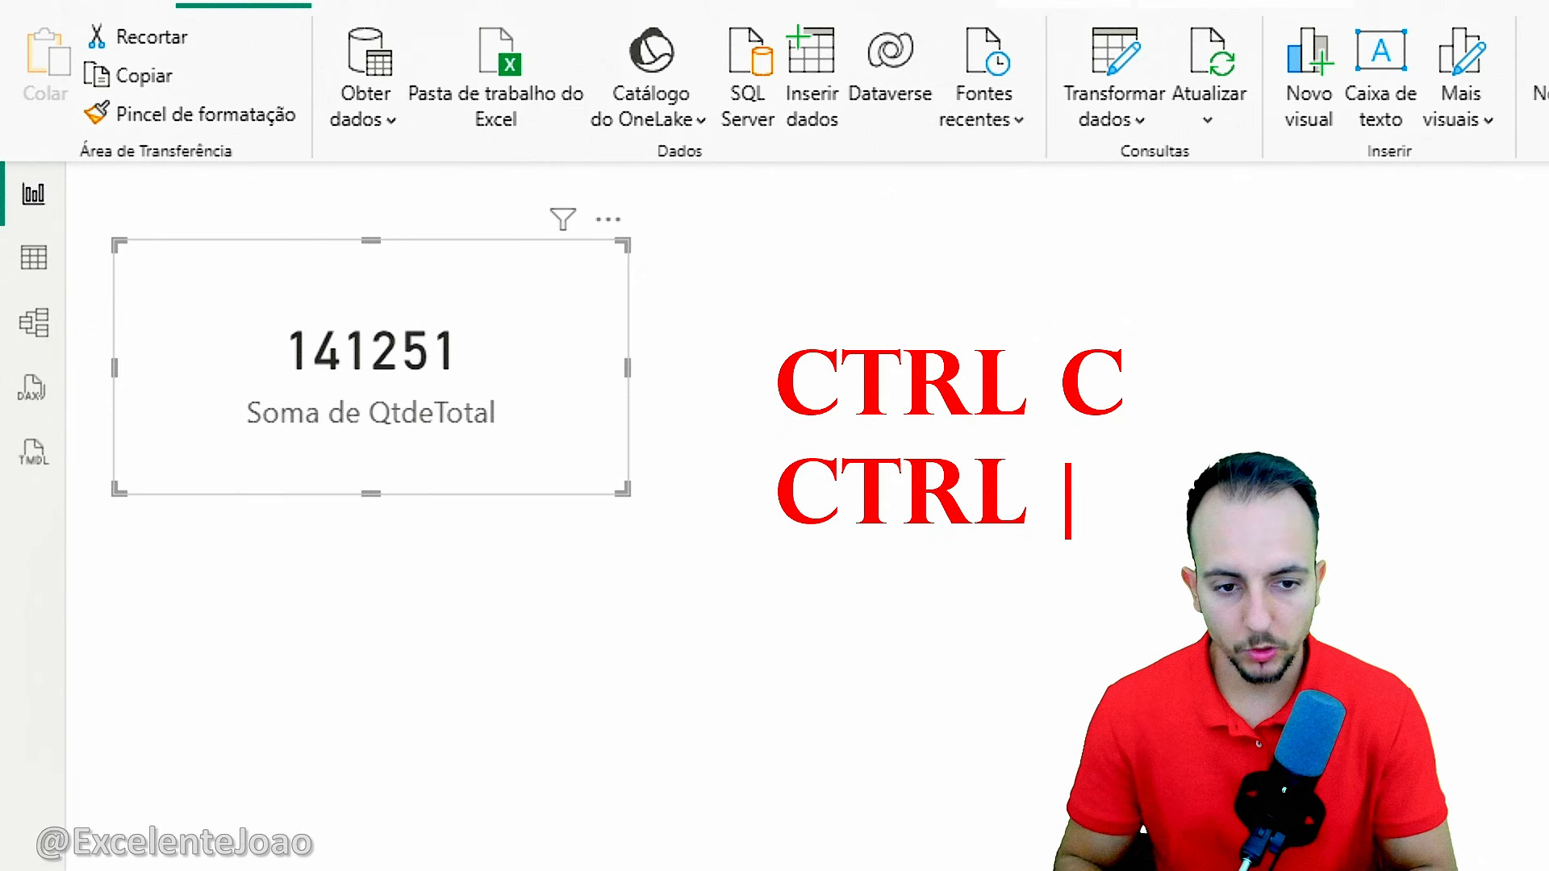
{"action": "type", "text": "V"}
{"action": "key", "text": "Escape"}
{"action": "key", "text": "Escape"}
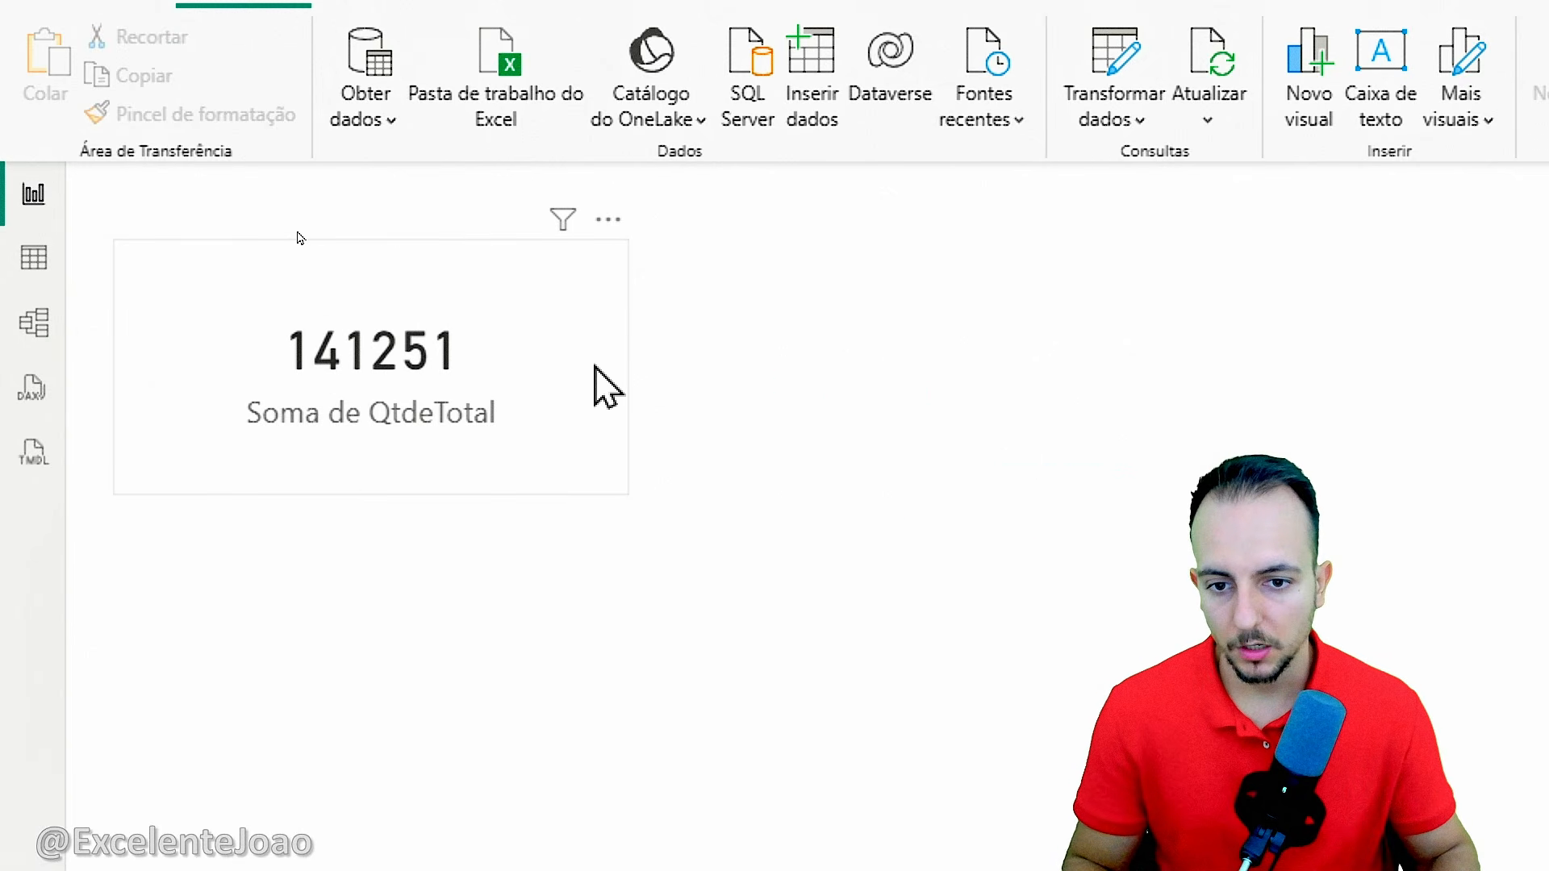
Place a copy of the QtdeTotal card to its right and replace the copy's field with QtdeBoa
{"action": "key", "text": "ctrl+v"}
{"action": "left_click_drag", "start_coordinate": [529, 434], "coordinate": [1031, 421]}
{"action": "left_click", "coordinate": [940, 637]}
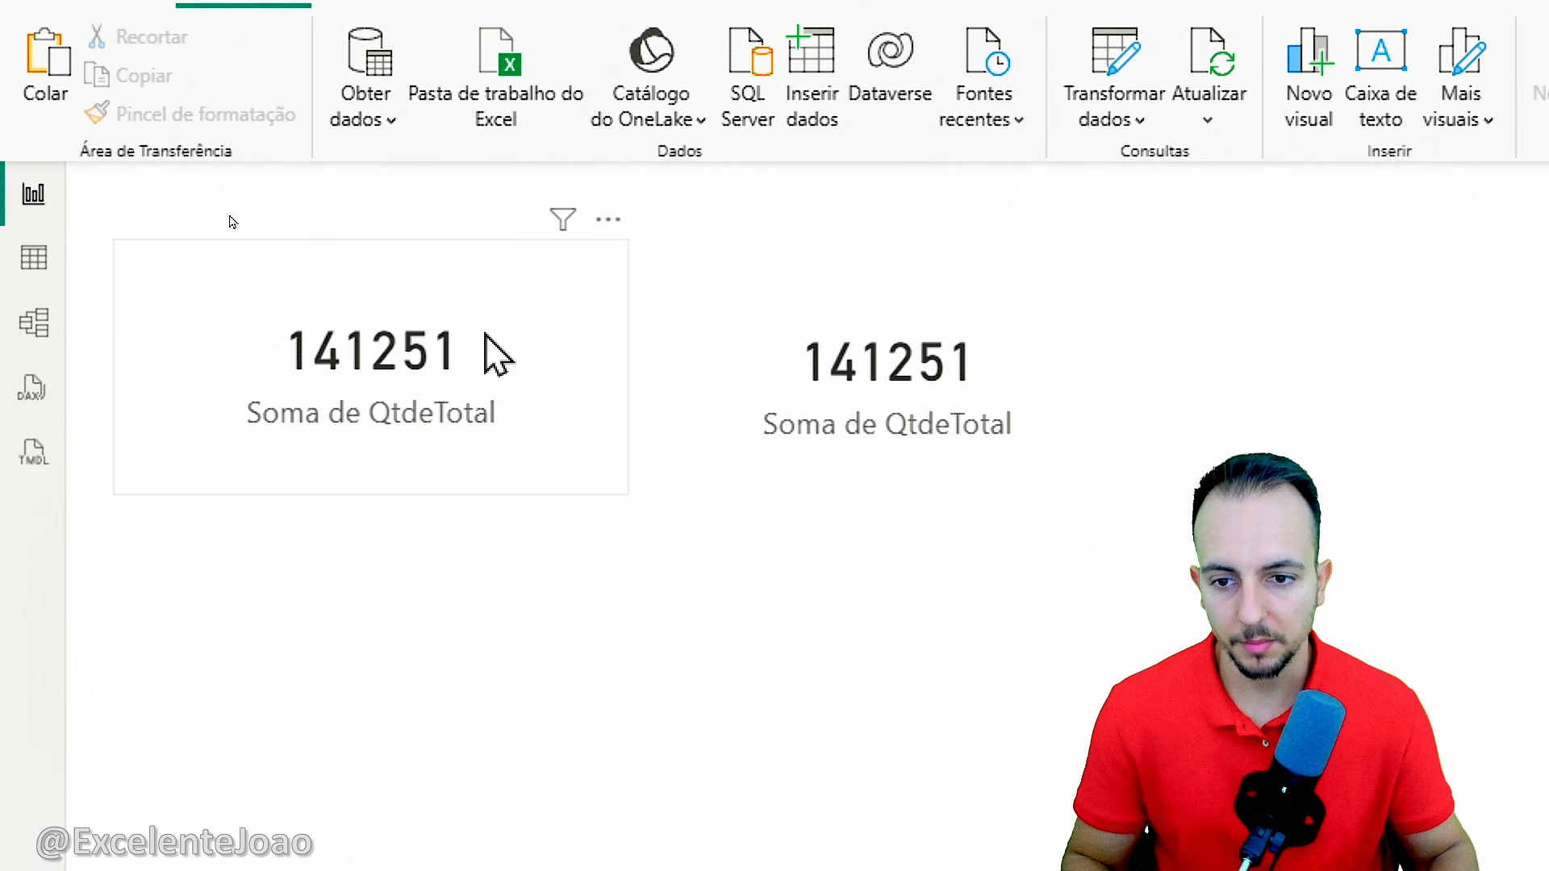
{"action": "left_click", "coordinate": [667, 363]}
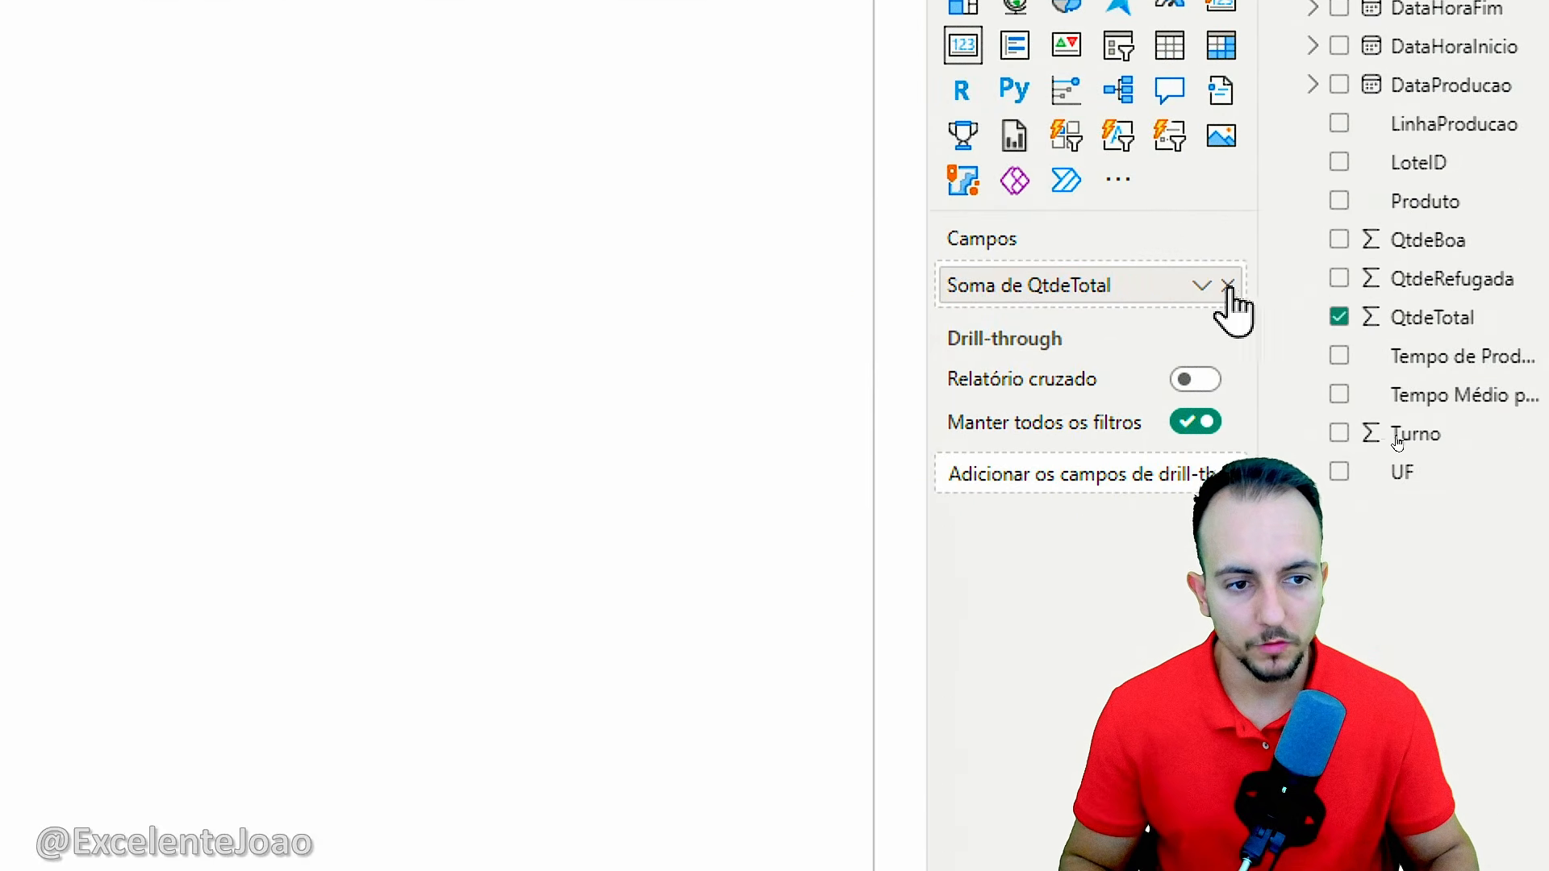
{"action": "left_click", "coordinate": [1228, 286]}
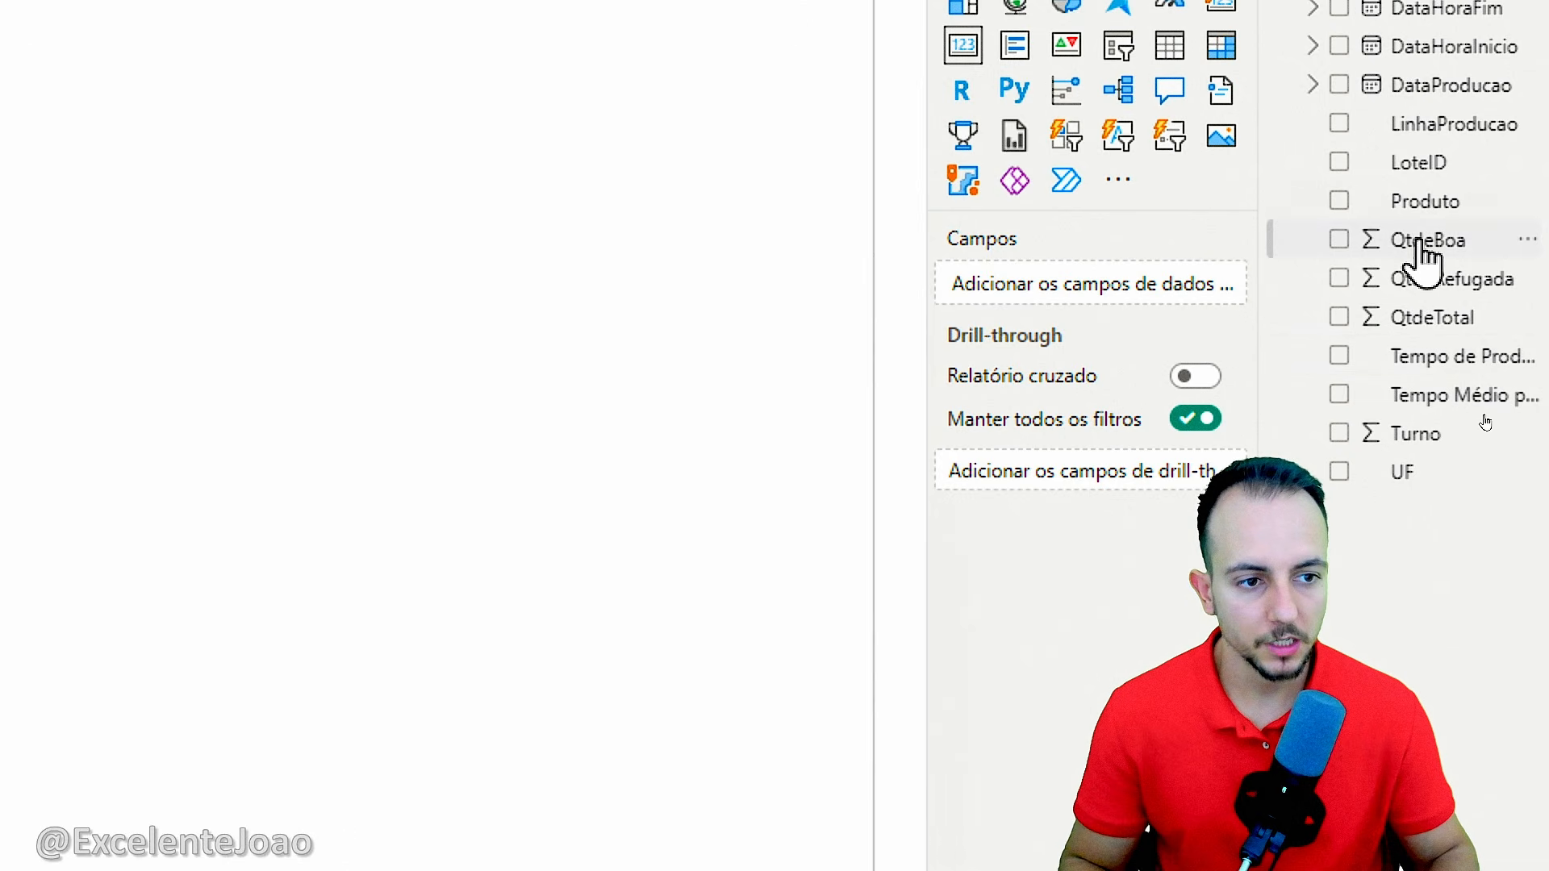
{"action": "left_click_drag", "start_coordinate": [1425, 242], "coordinate": [1122, 288]}
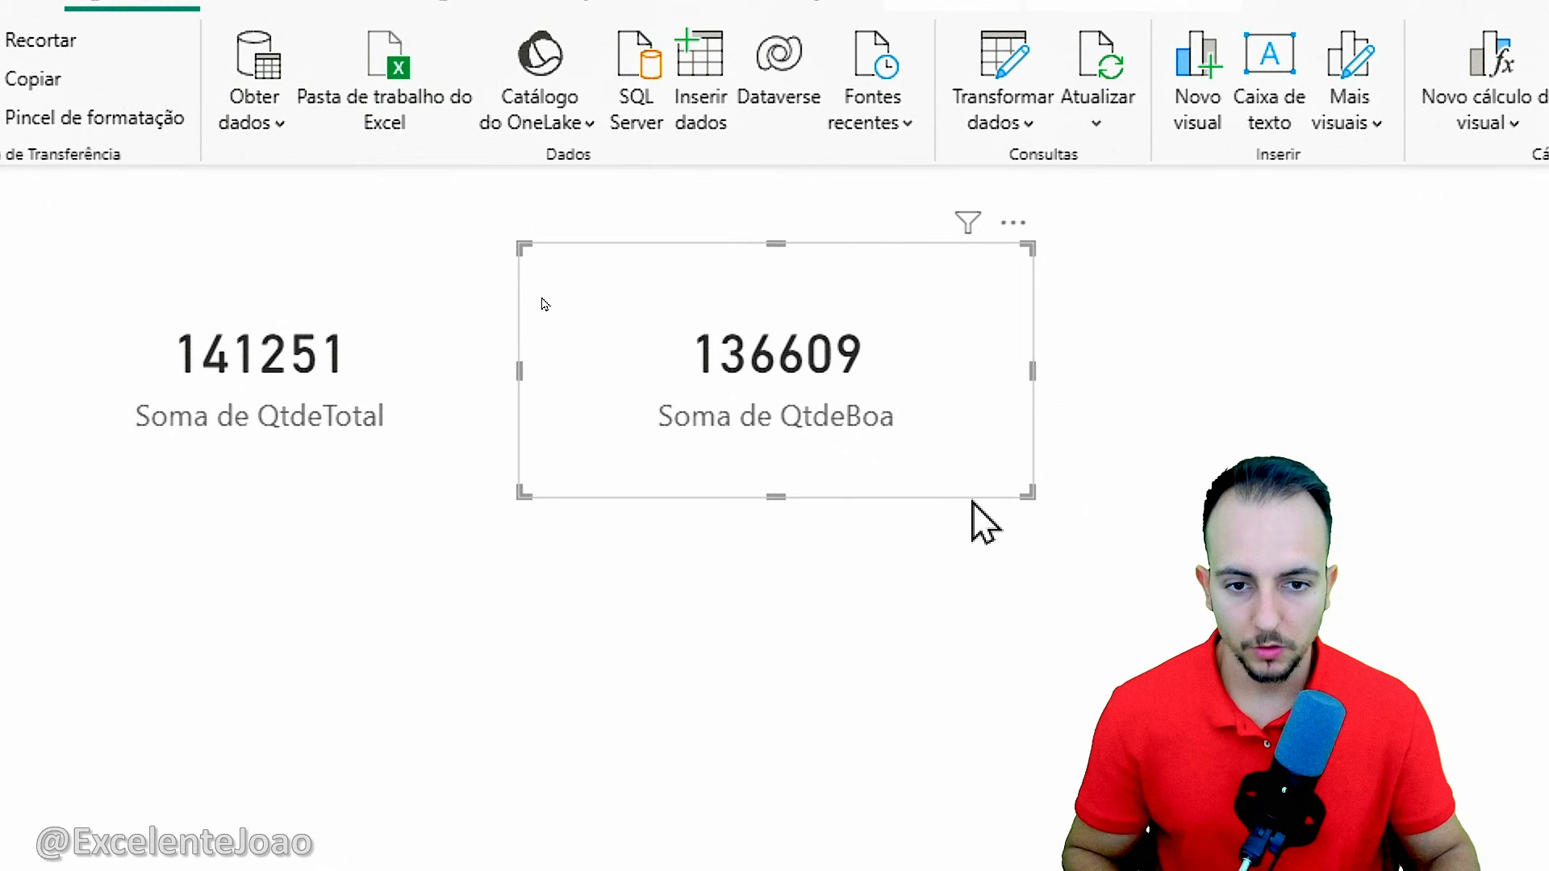
Add another card copy aligned to the right of the QtdeBoa card and replace its field with QtdeRefugada
{"action": "key", "text": "ctrl+v"}
{"action": "left_click_drag", "start_coordinate": [911, 474], "coordinate": [1427, 456]}
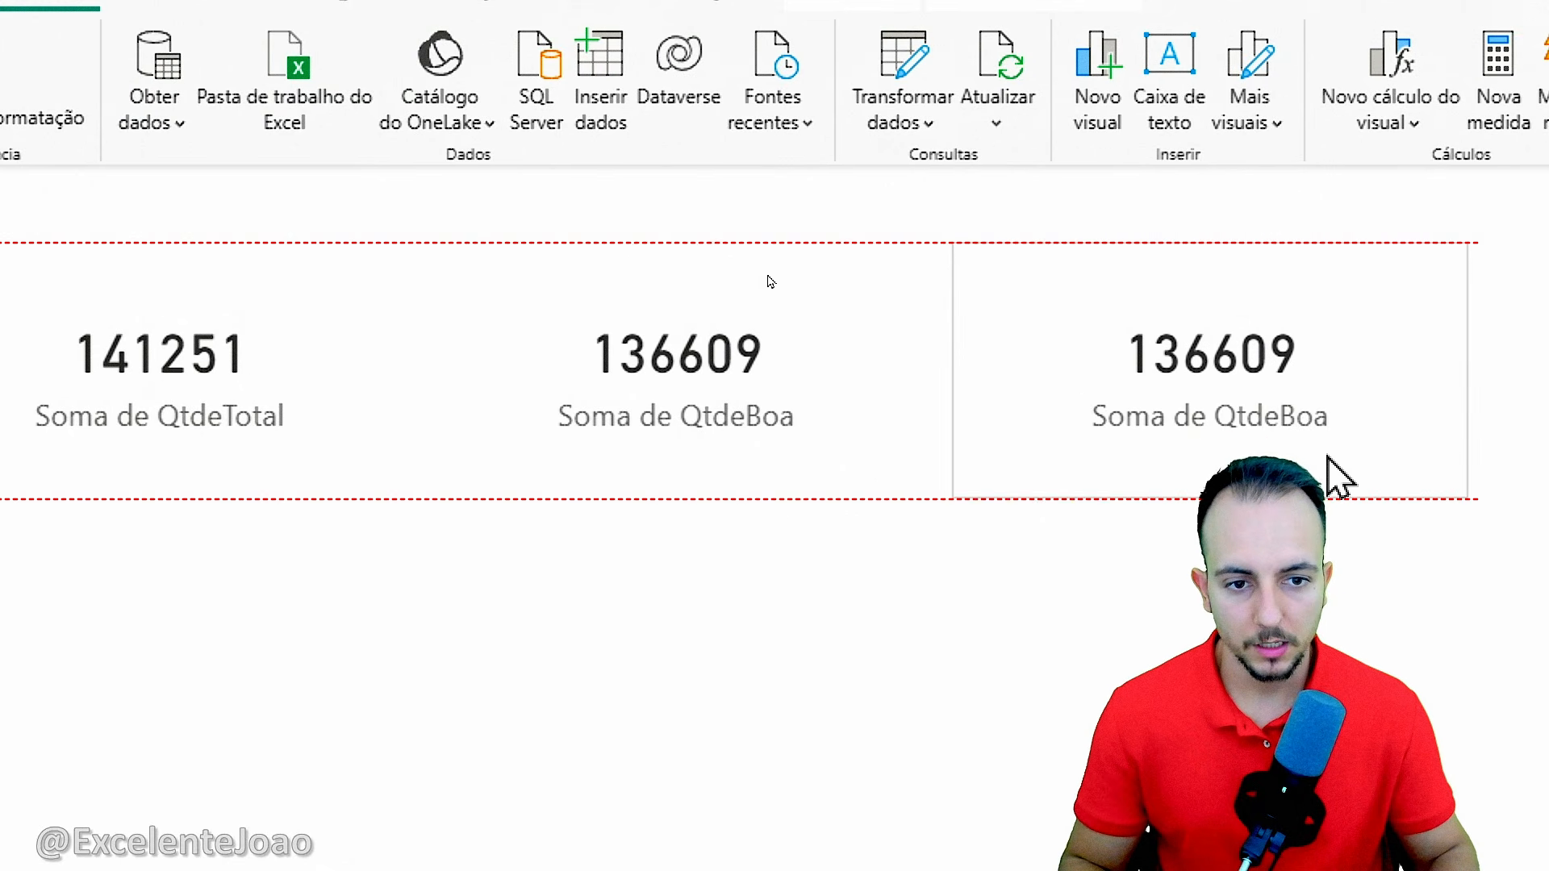
{"action": "mouse_move", "coordinate": [1340, 477]}
{"action": "left_mouse_down"}
{"action": "mouse_move", "coordinate": [1325, 477]}
{"action": "mouse_move", "coordinate": [1336, 509]}
{"action": "left_mouse_up"}
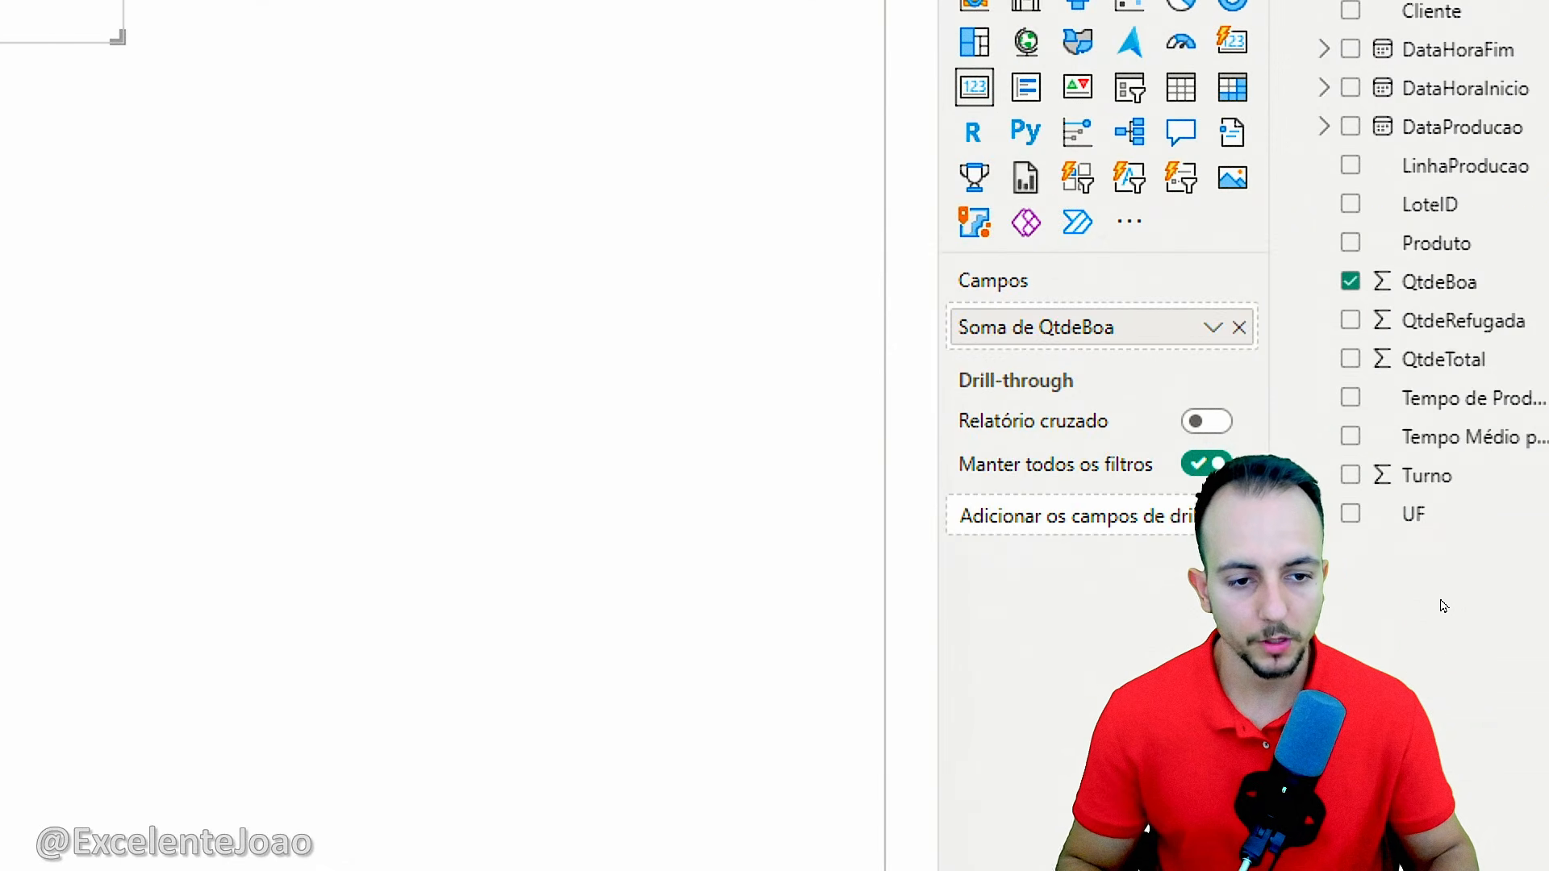
{"action": "left_click", "coordinate": [1239, 328]}
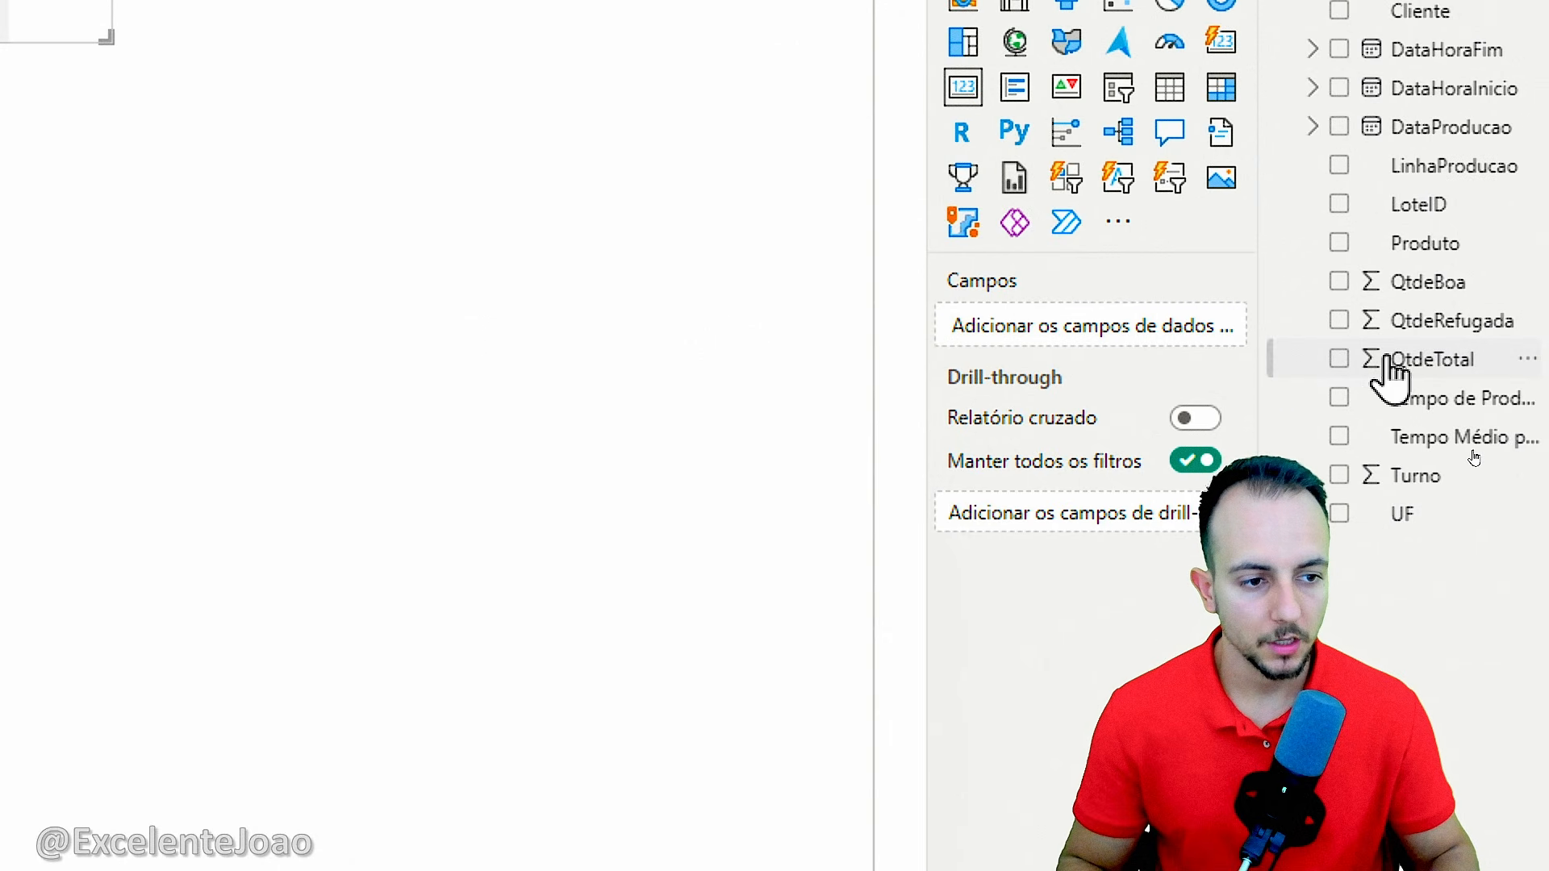
{"action": "left_click_drag", "start_coordinate": [1450, 355], "coordinate": [1113, 343]}
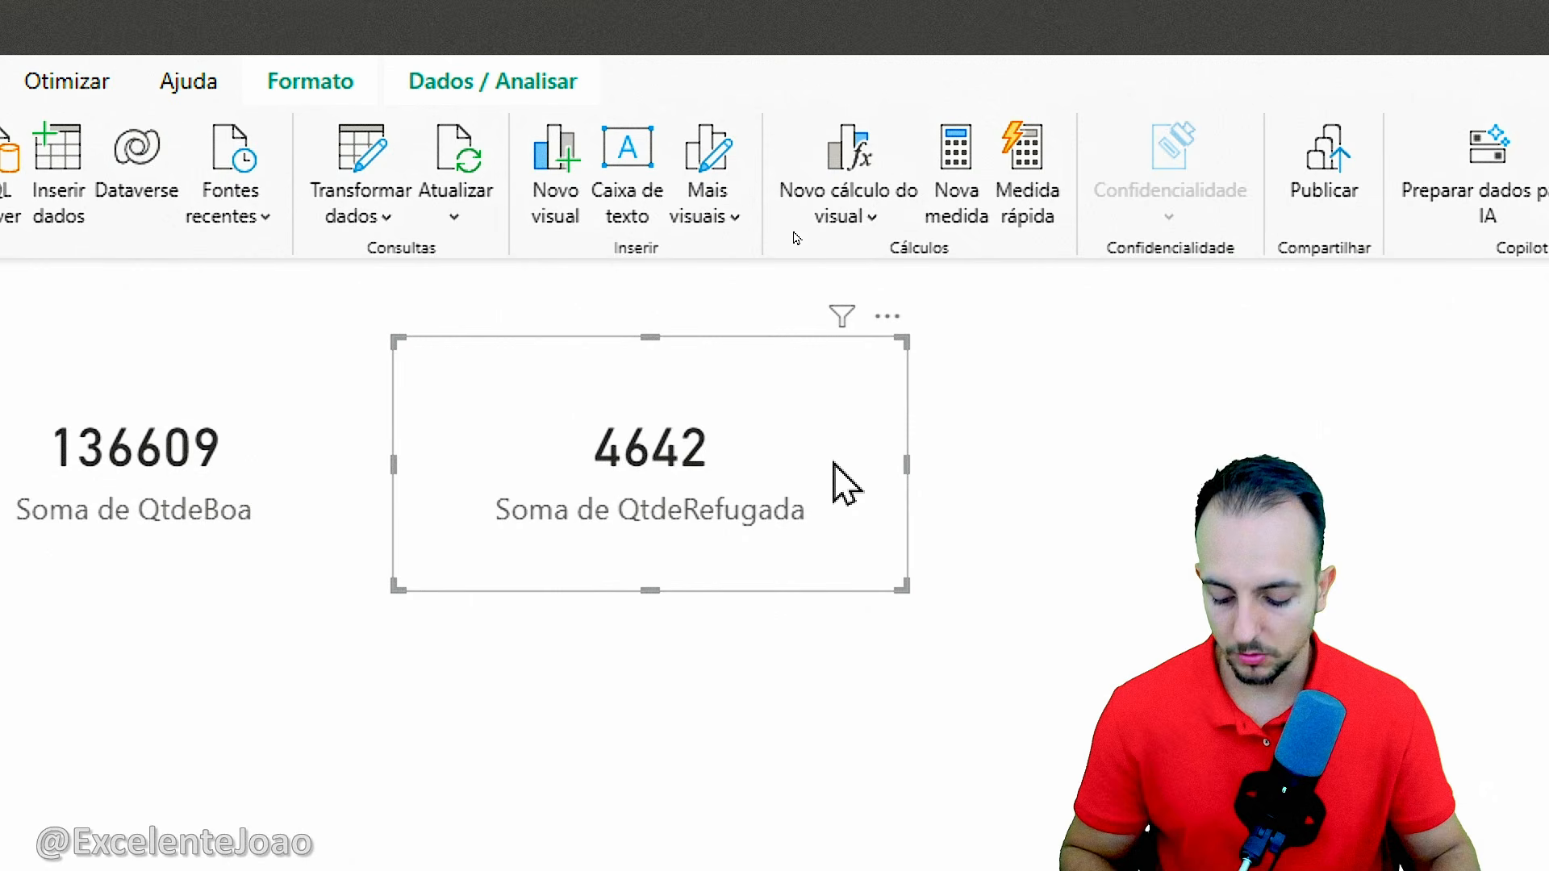
Duplicate the QtdeRefugada card to its right and replace the copy's field with % refugo sobre qtde boa
{"action": "key", "text": "ctrl+c"}
{"action": "key", "text": "ctrl+v"}
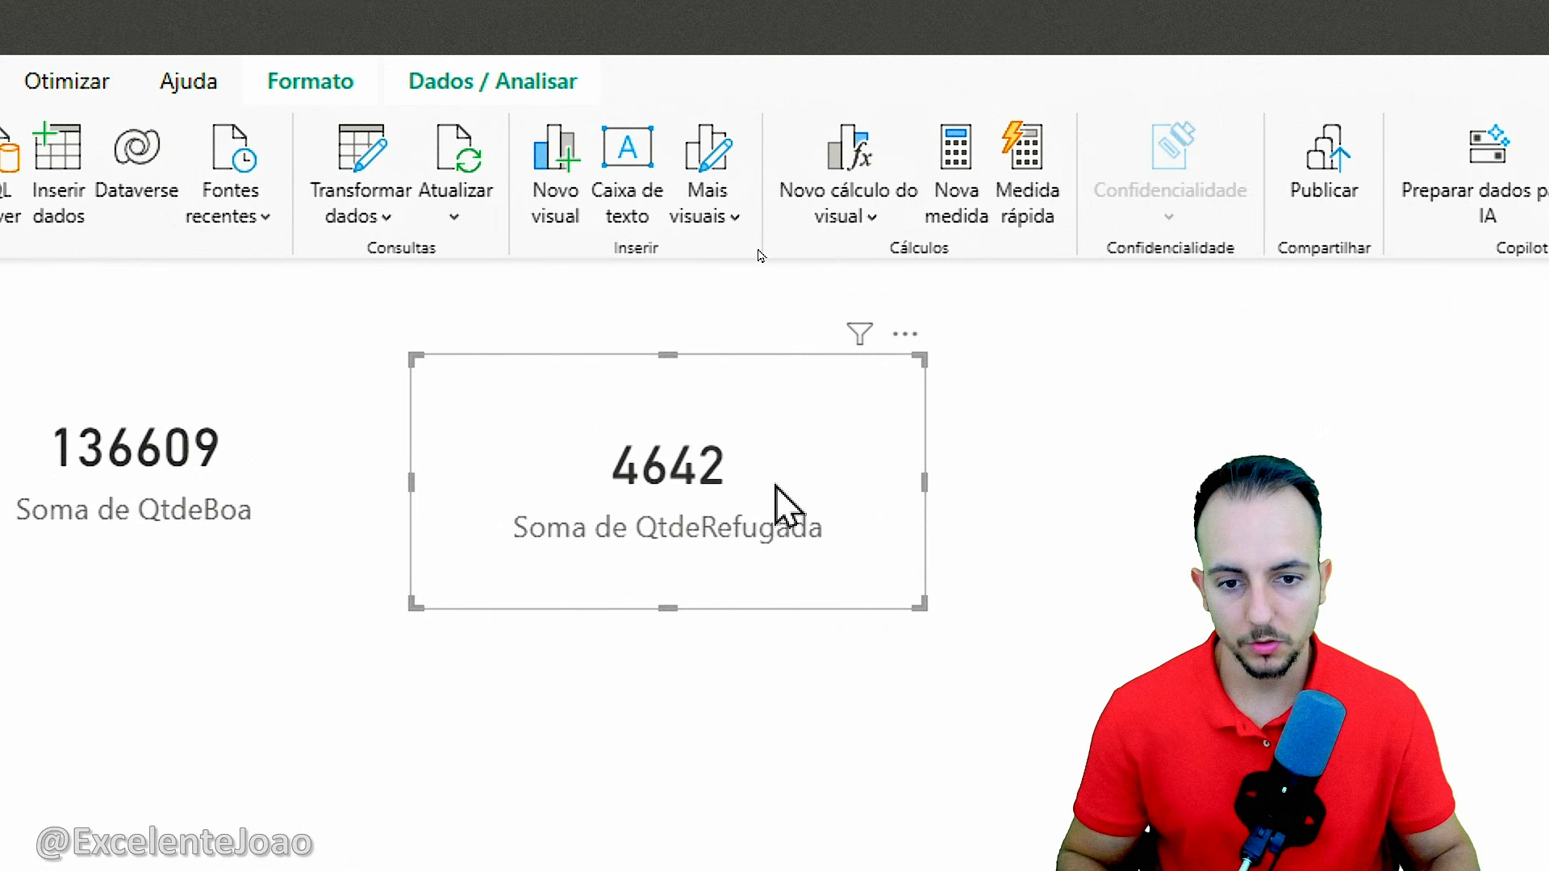
{"action": "left_click_drag", "start_coordinate": [807, 433], "coordinate": [1268, 478]}
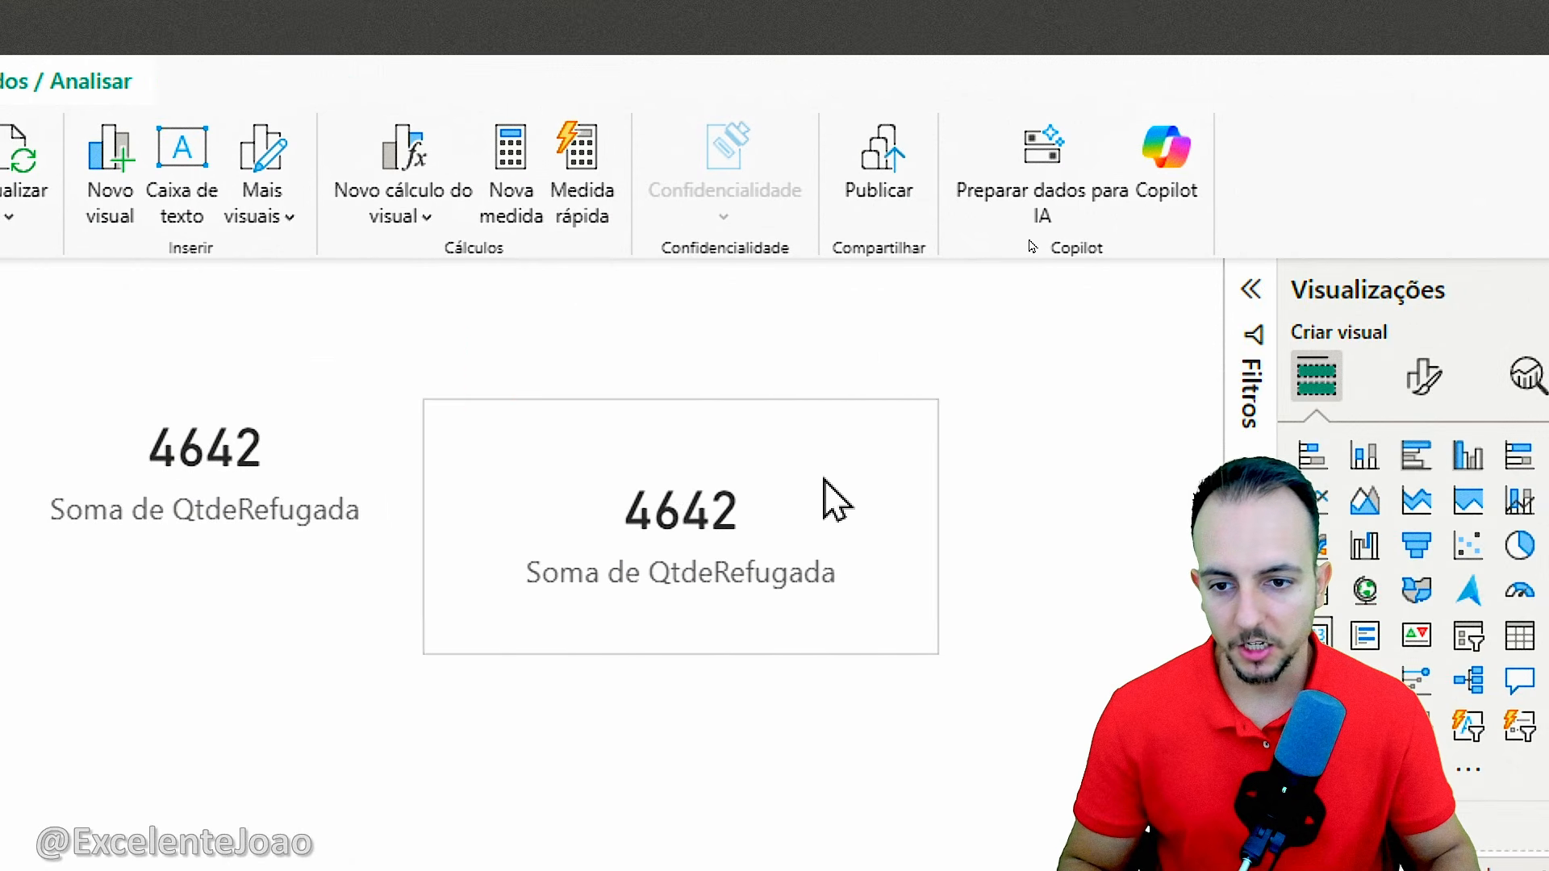
{"action": "left_click_drag", "start_coordinate": [831, 496], "coordinate": [870, 433]}
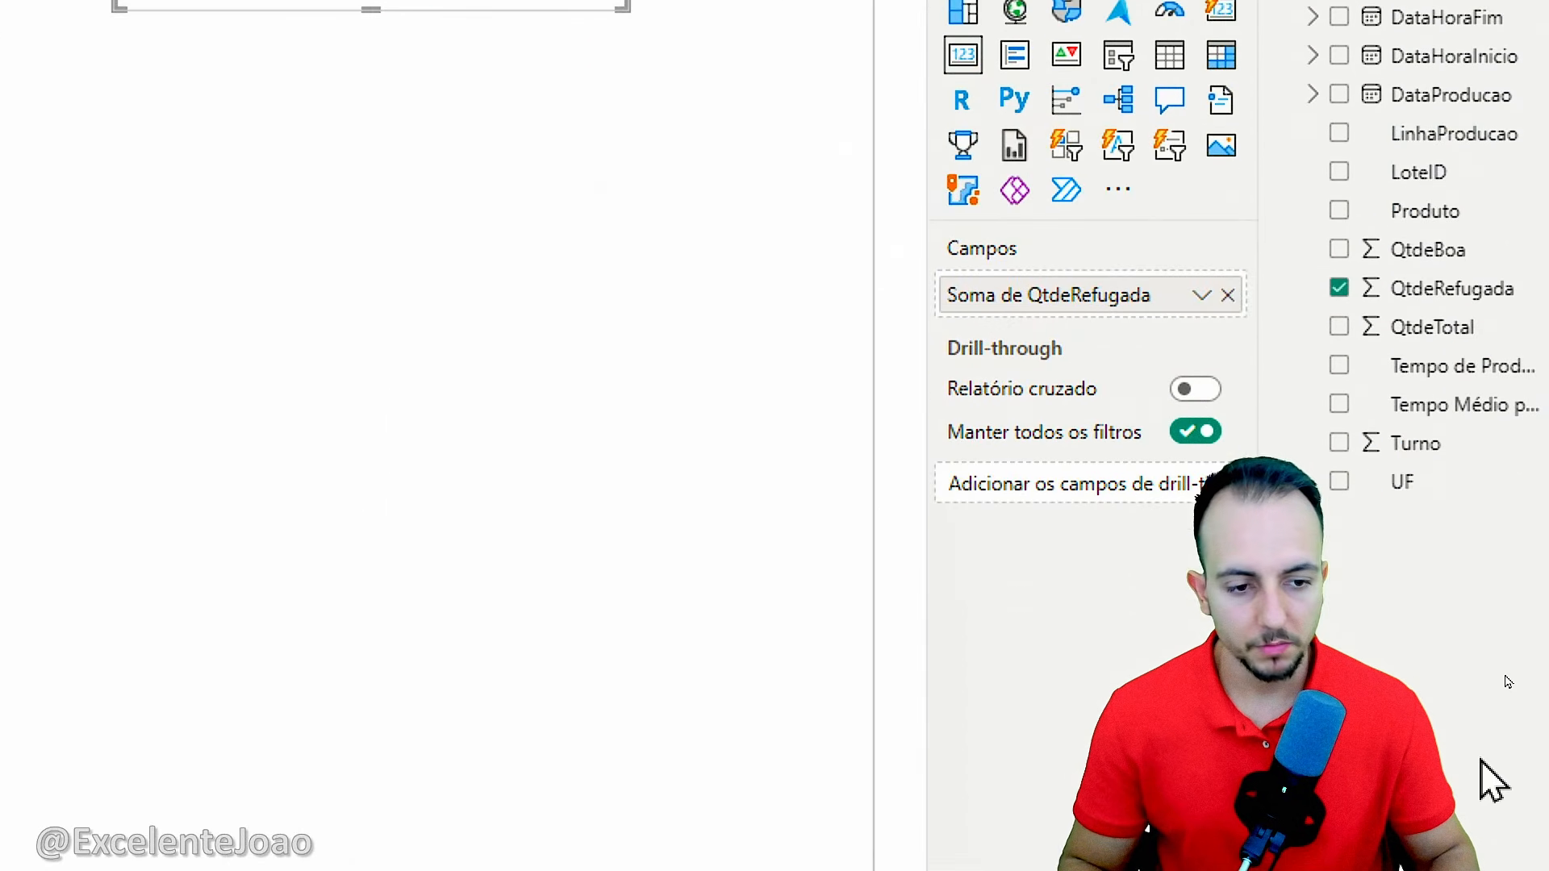
{"action": "left_click", "coordinate": [1232, 286]}
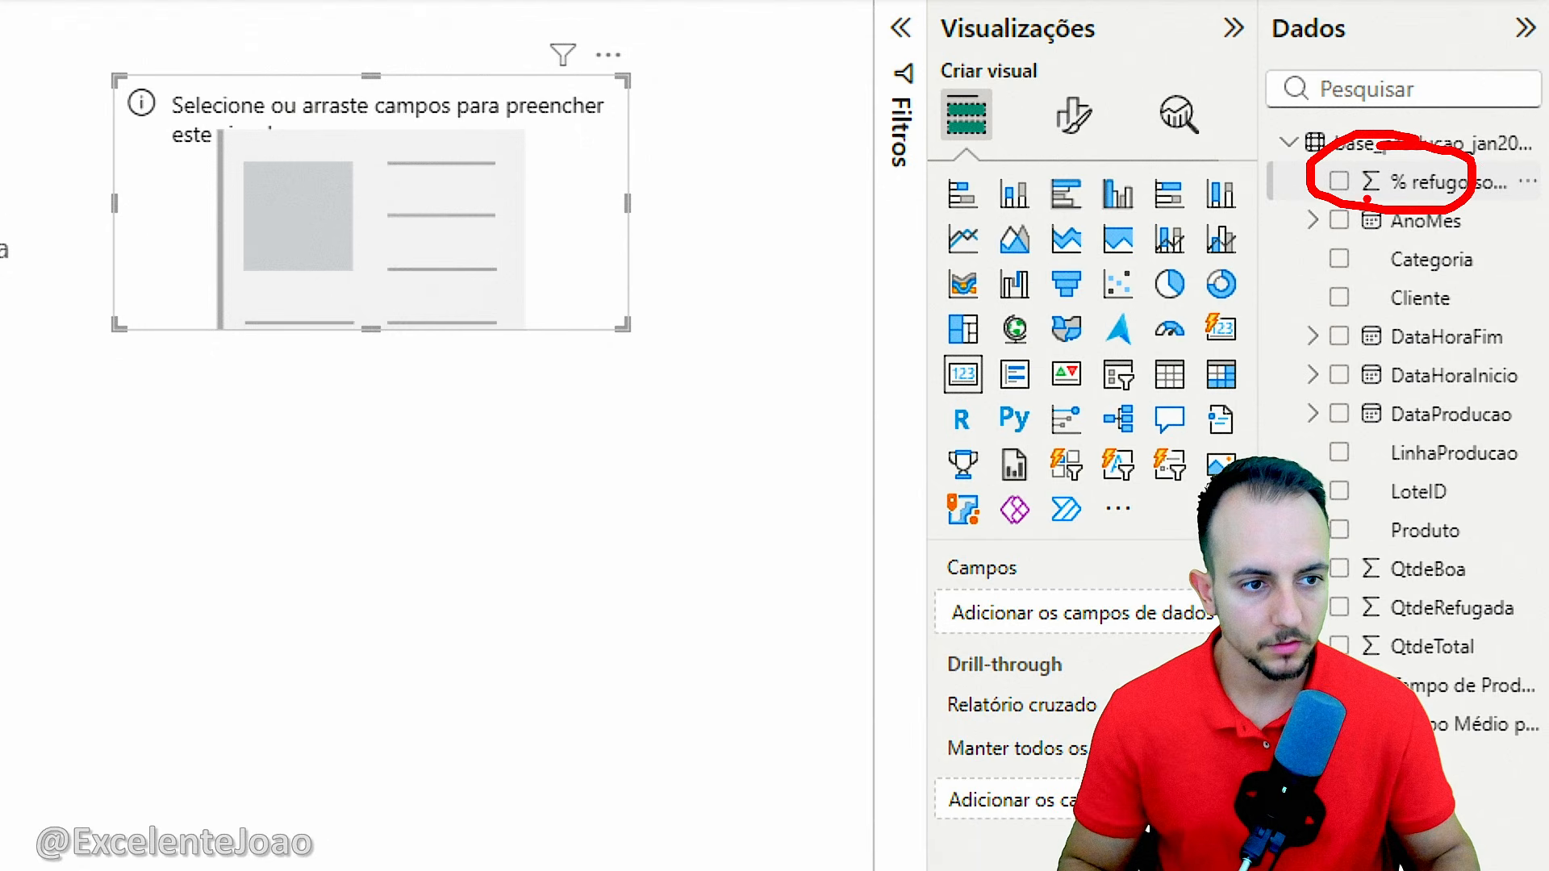
{"action": "left_click_drag", "start_coordinate": [1364, 192], "coordinate": [1106, 637]}
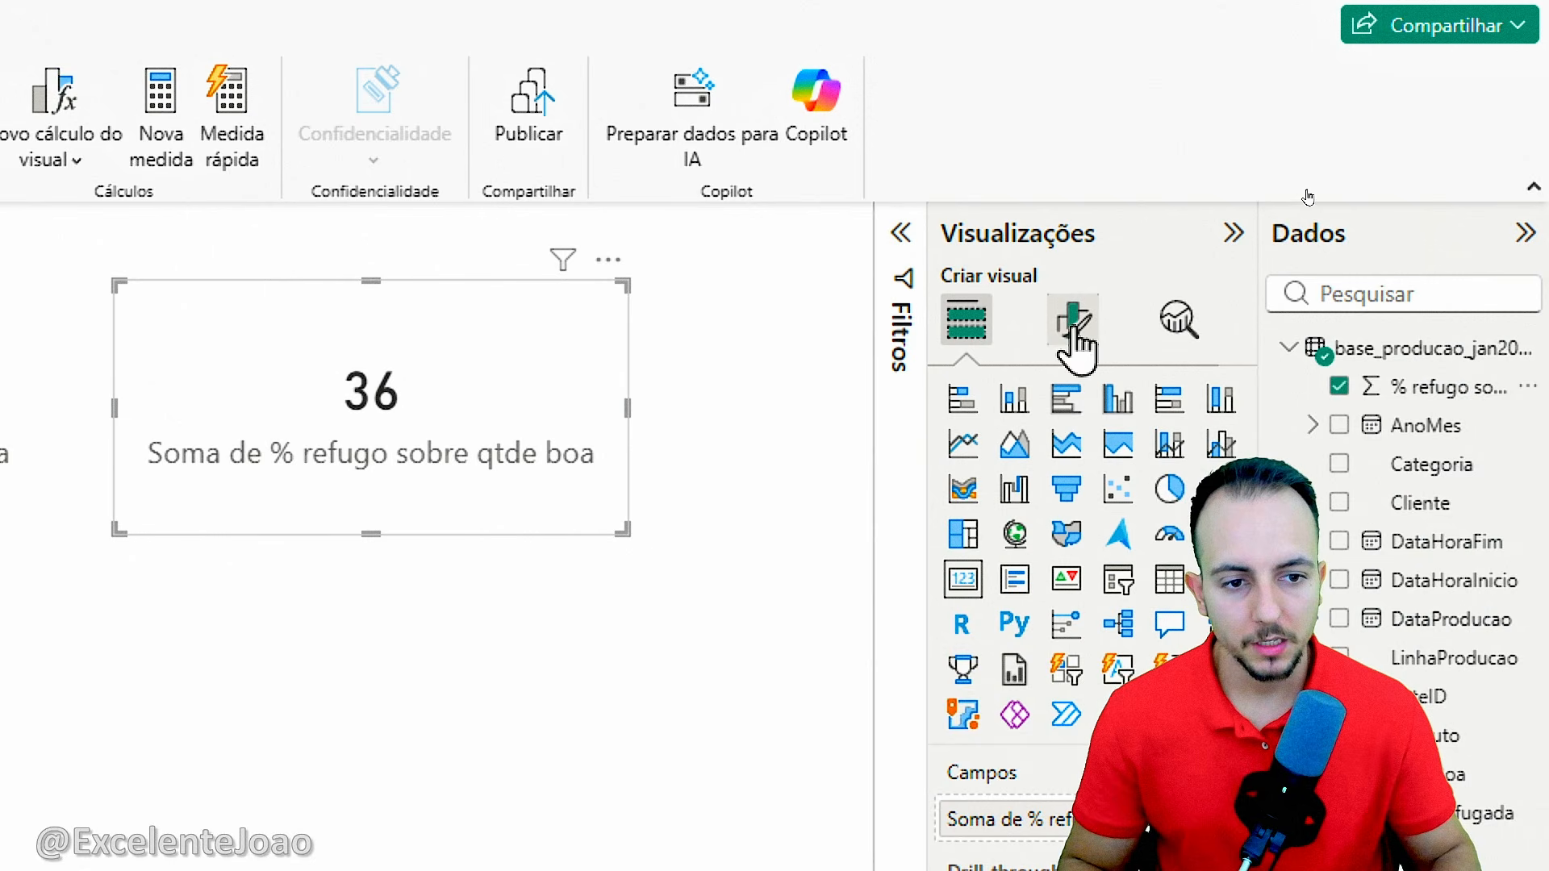
Format the % refugo sobre qtde boa card's callout value to show two decimal places
{"action": "left_click", "coordinate": [1070, 321]}
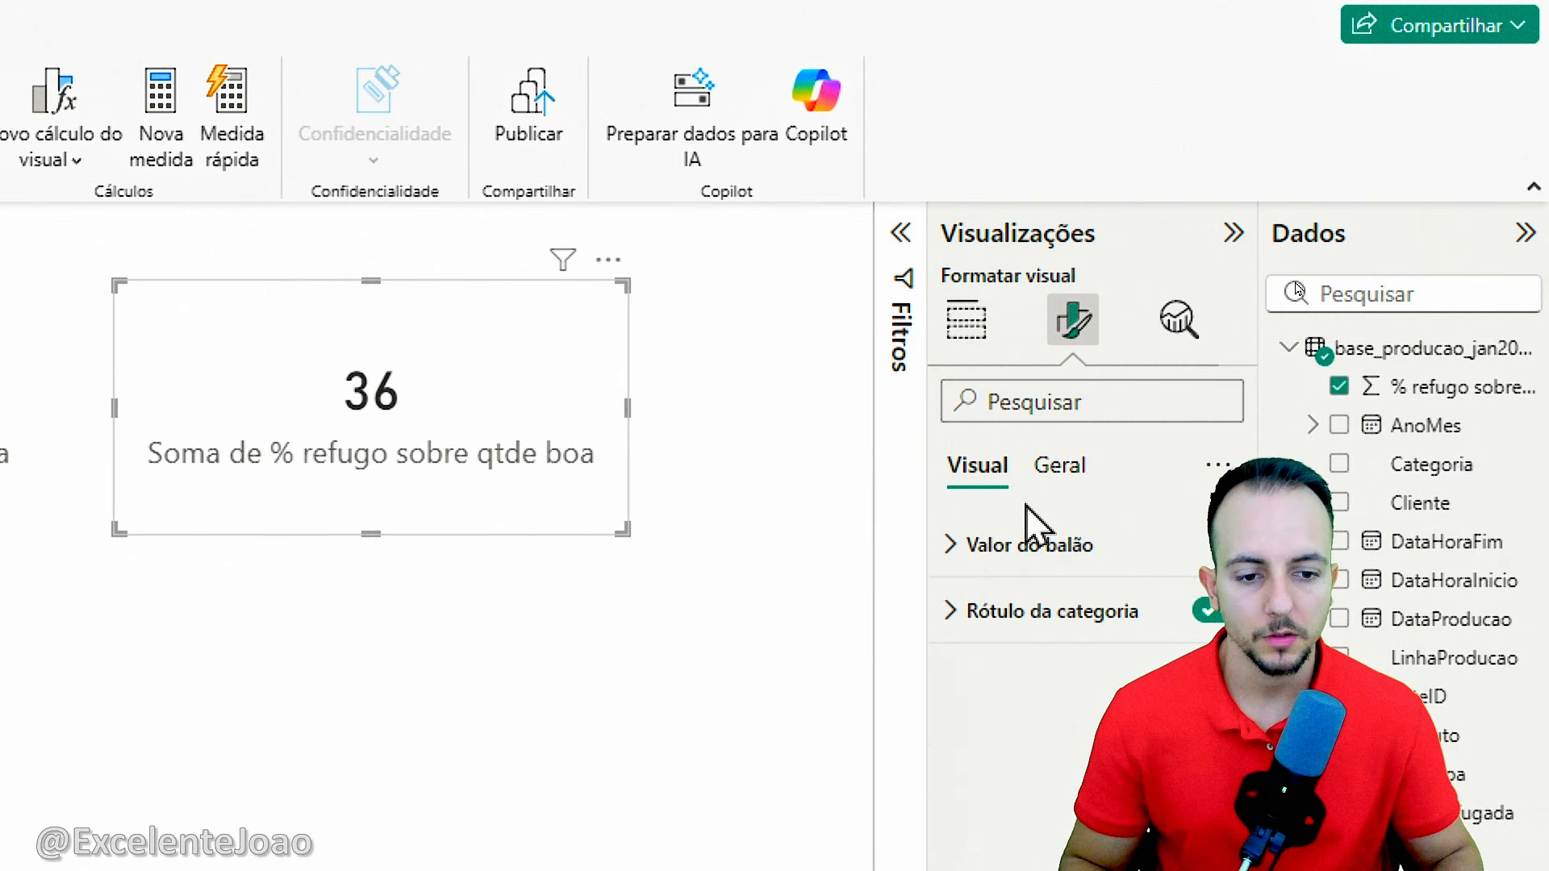
{"action": "left_click", "coordinate": [1041, 547]}
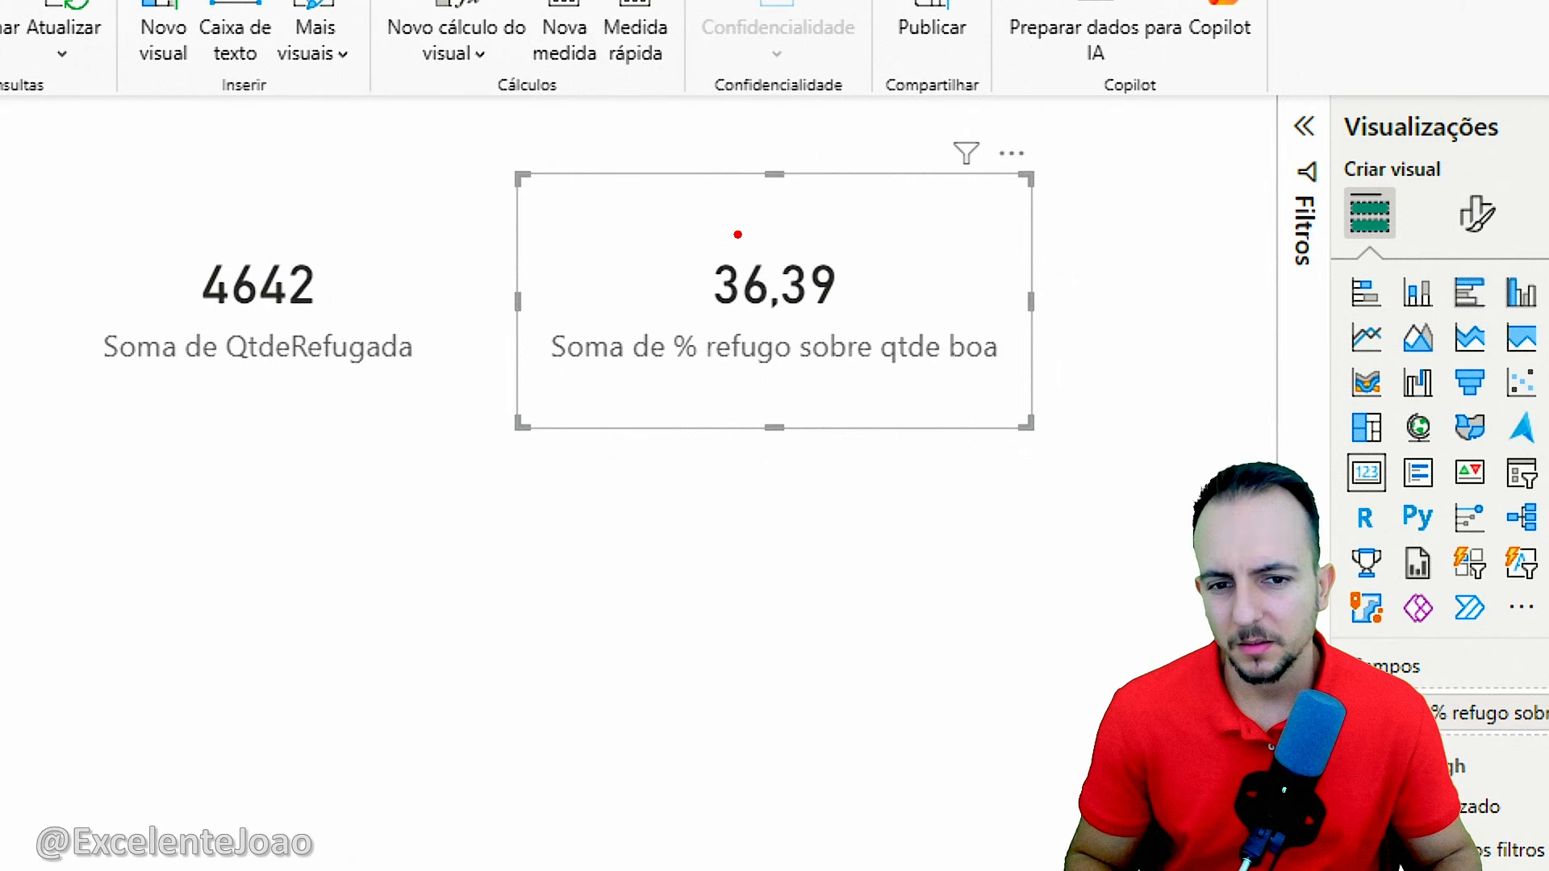
{"action": "mouse_move", "coordinate": [690, 216]}
{"action": "left_mouse_down"}
{"action": "mouse_move", "coordinate": [896, 332]}
{"action": "mouse_move", "coordinate": [712, 211]}
{"action": "left_mouse_up"}
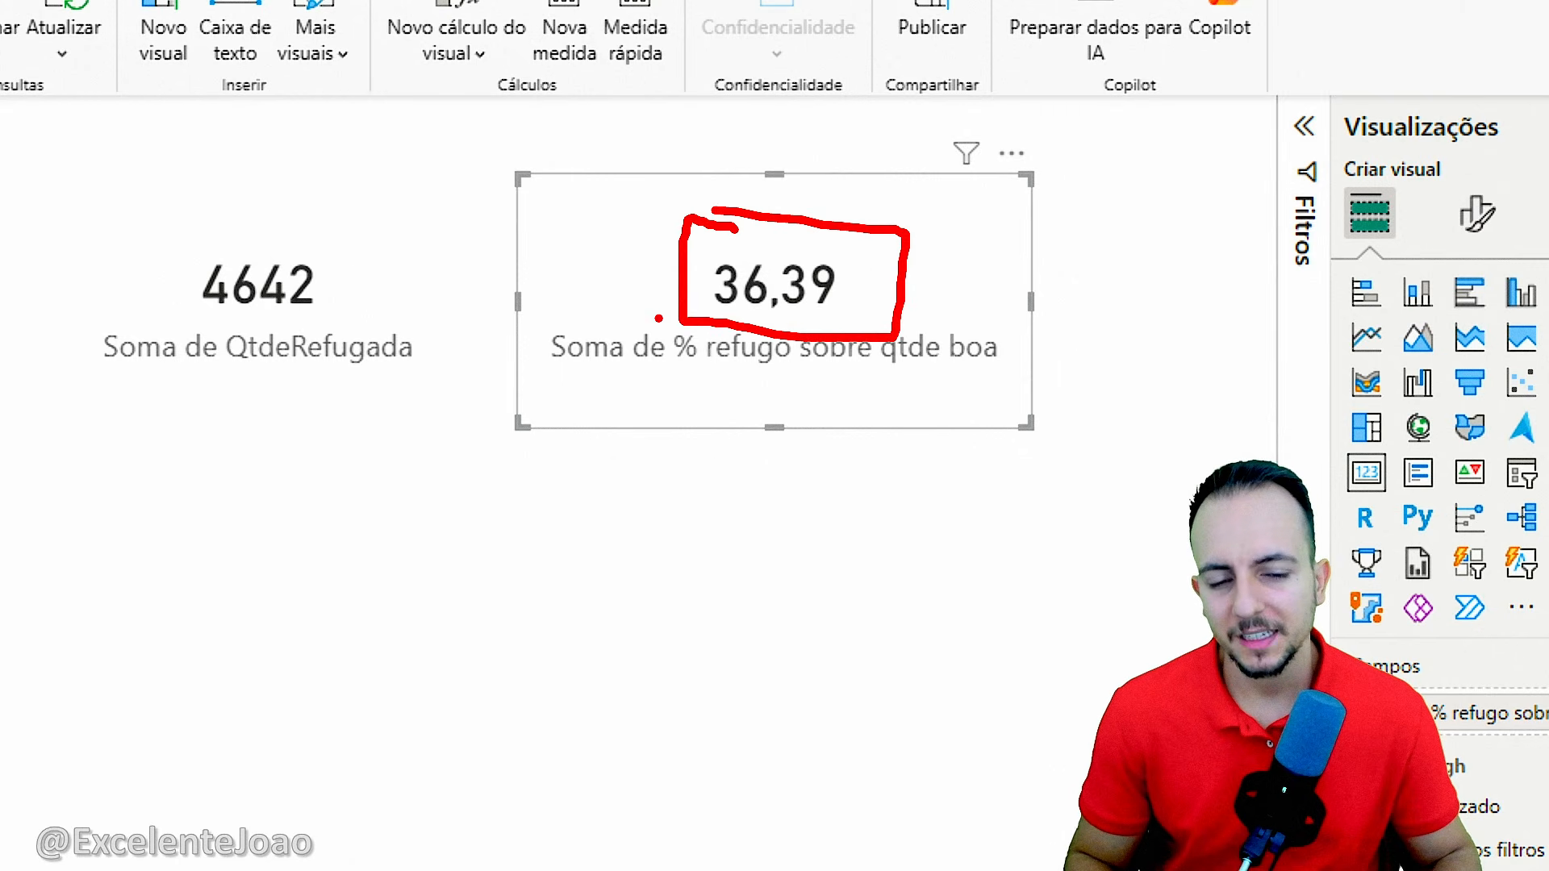
{"action": "key", "text": "Escape"}
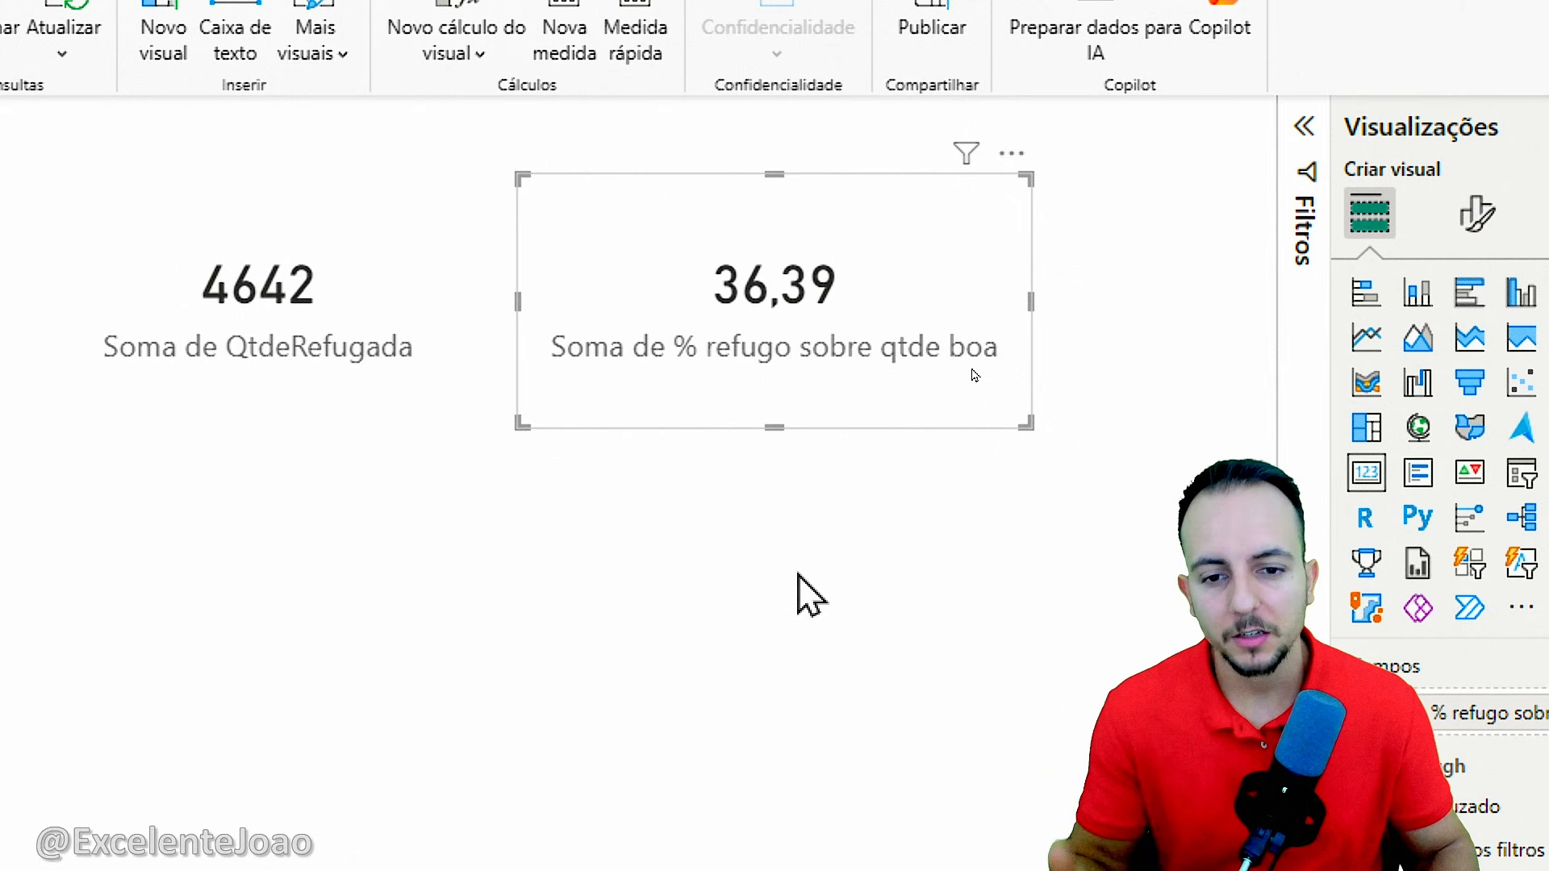
{"action": "left_click_drag", "start_coordinate": [510, 314], "coordinate": [648, 374]}
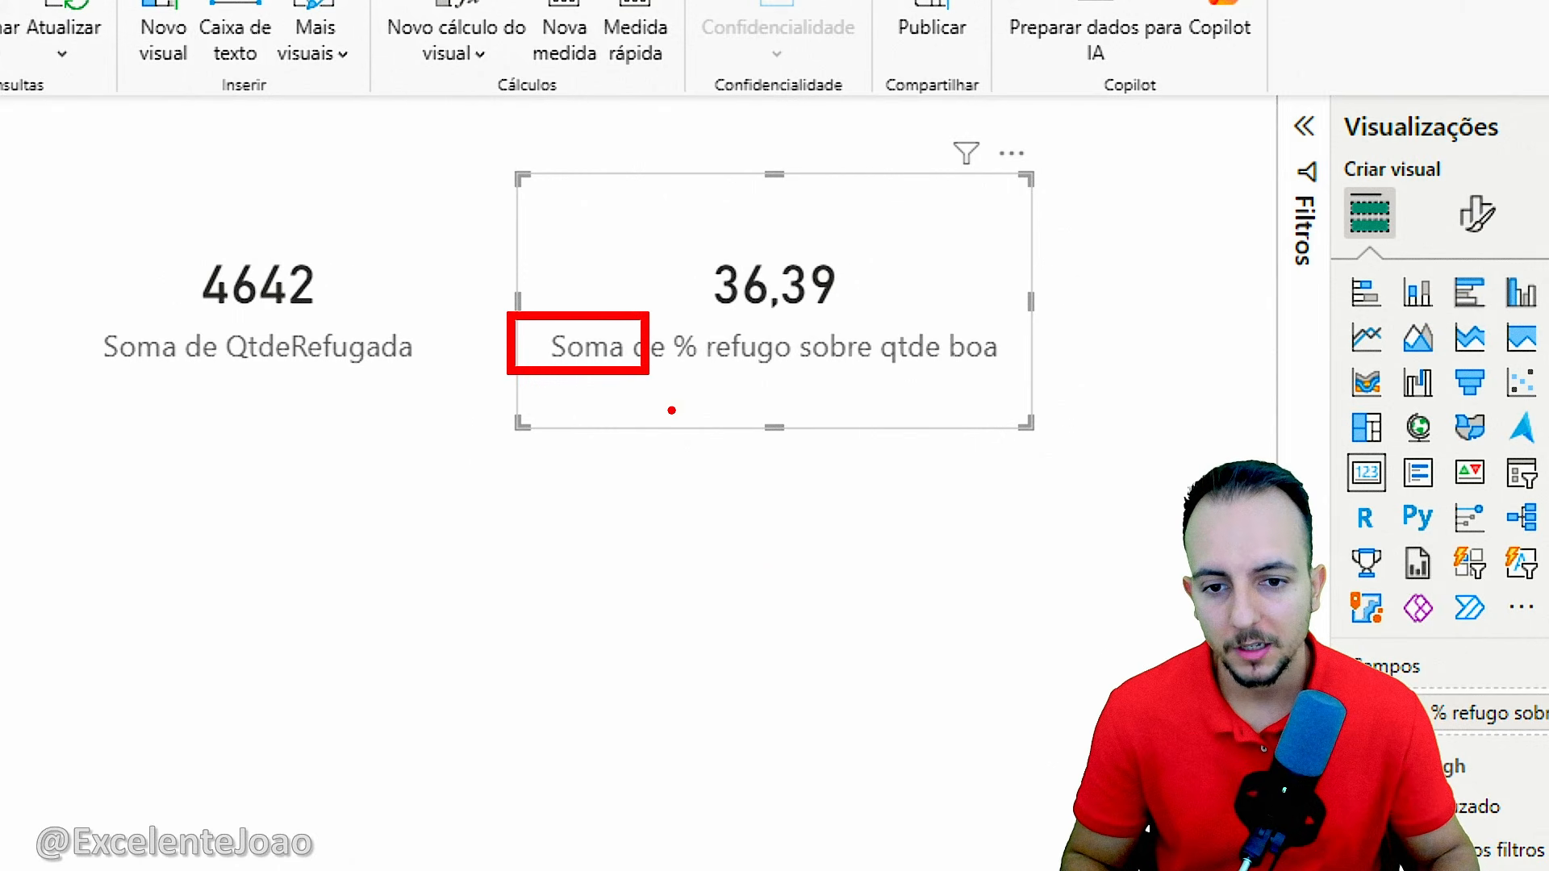
{"action": "type", "text": "1"}
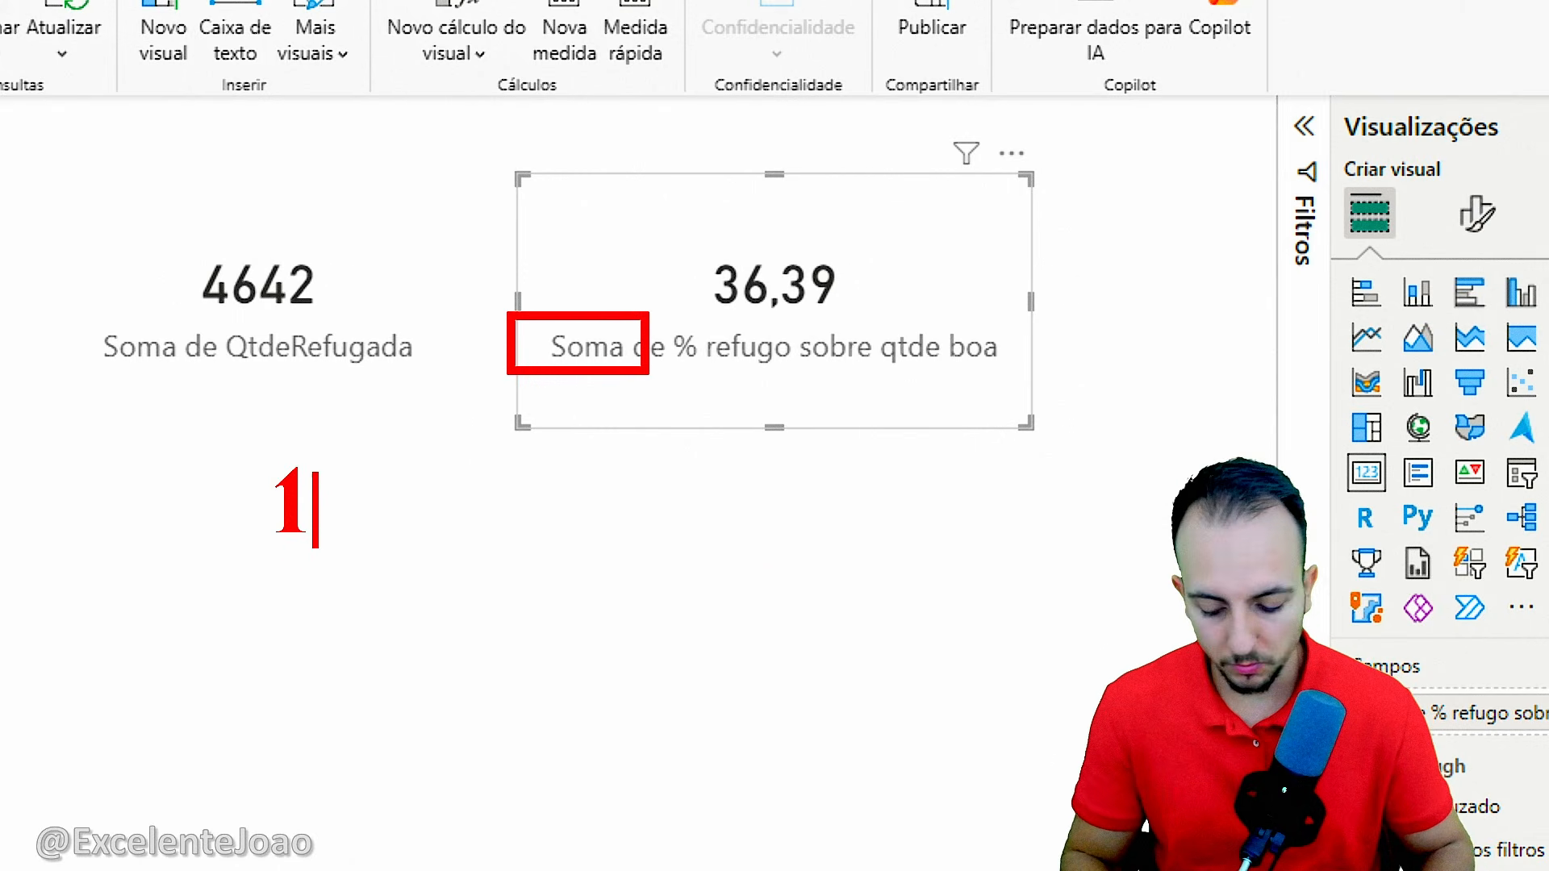
{"action": "type", "text": "%"}
{"action": "key", "text": "Return"}
{"action": "type", "text": "3"}
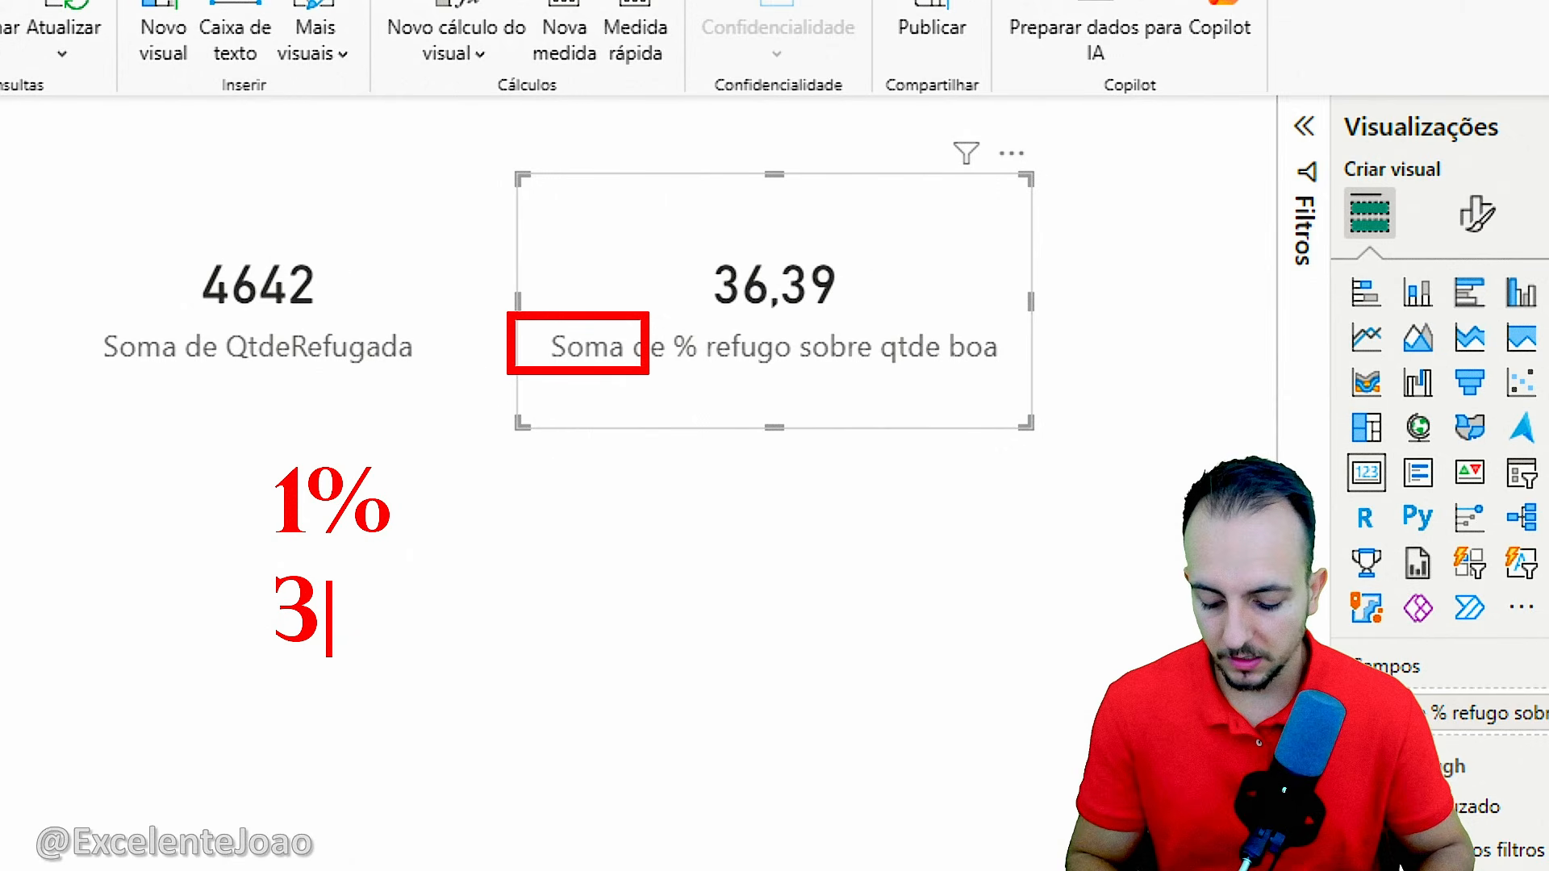
{"action": "type", "text": "%"}
{"action": "key", "text": "Return"}
{"action": "type", "text": "2%"}
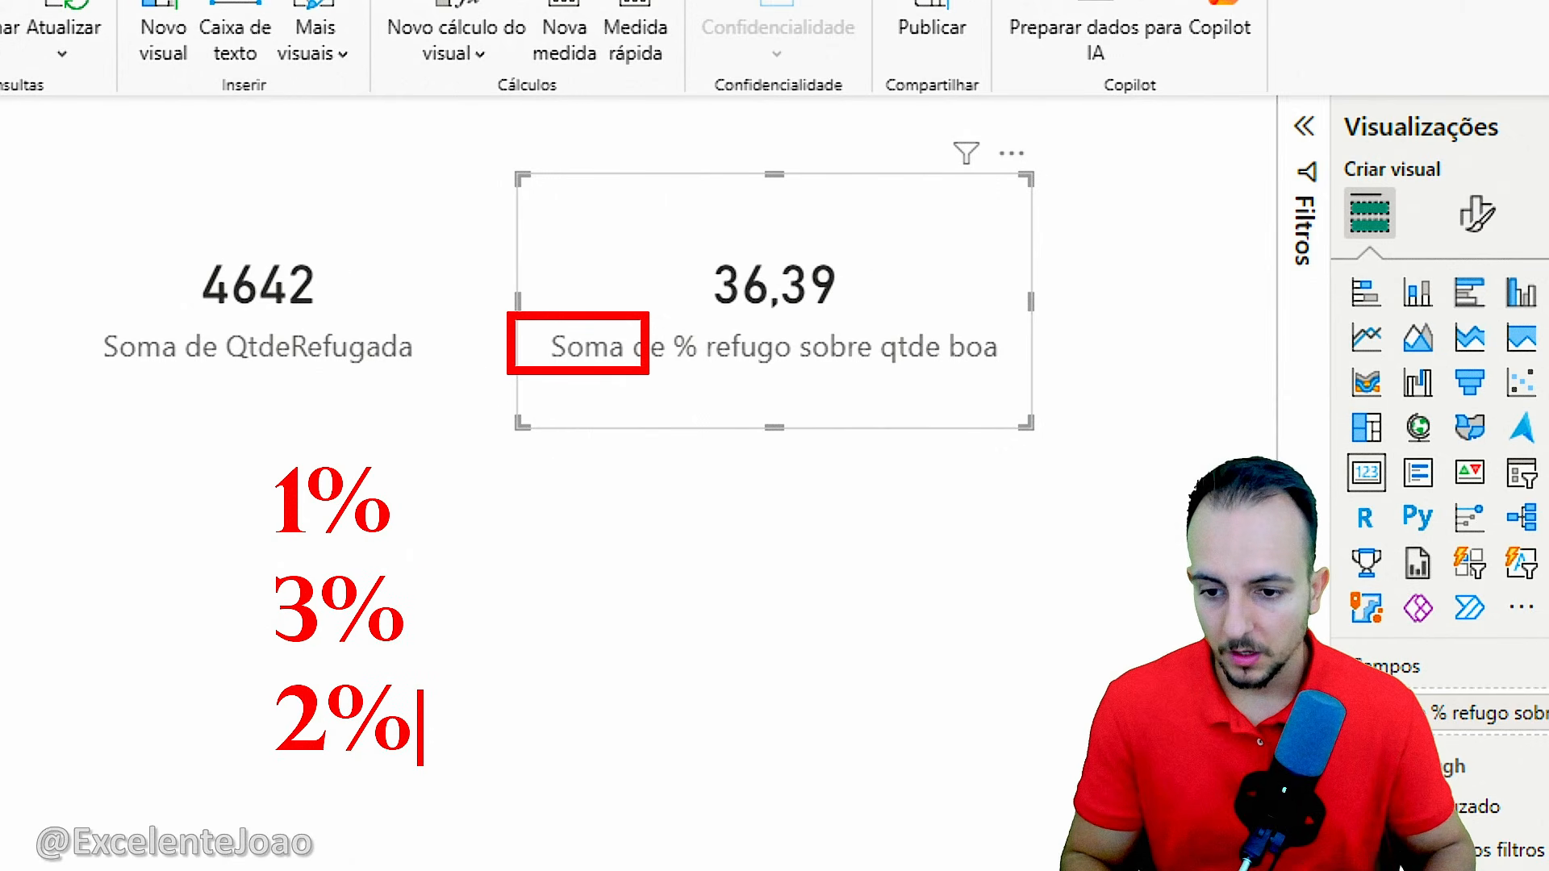
{"action": "key", "text": "Escape"}
{"action": "left_click_drag", "start_coordinate": [228, 426], "coordinate": [447, 809]}
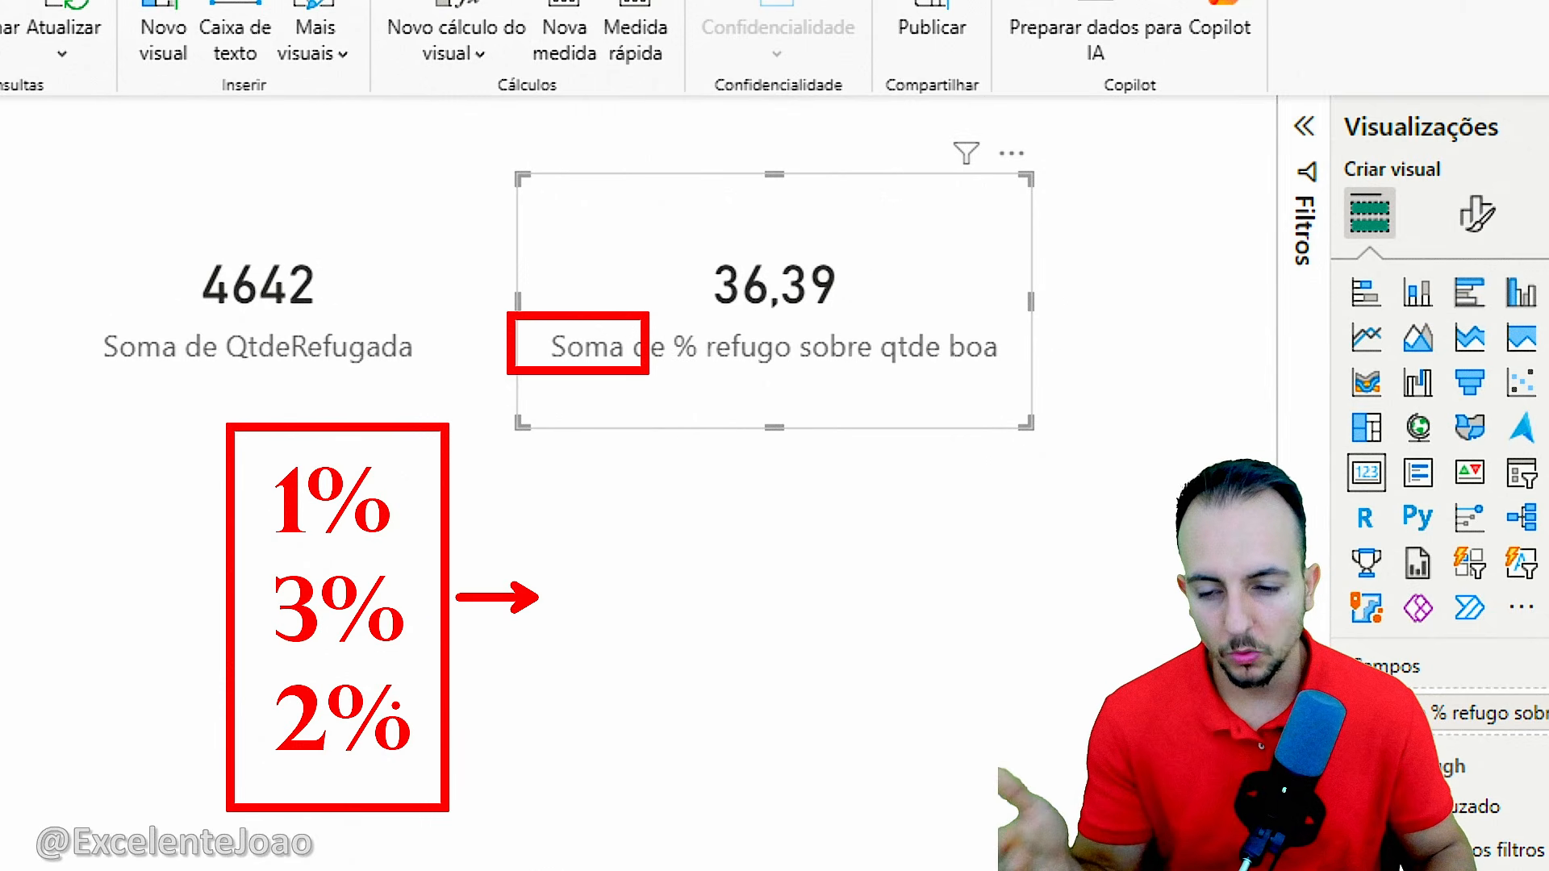
{"action": "left_click_drag", "start_coordinate": [600, 555], "coordinate": [615, 652]}
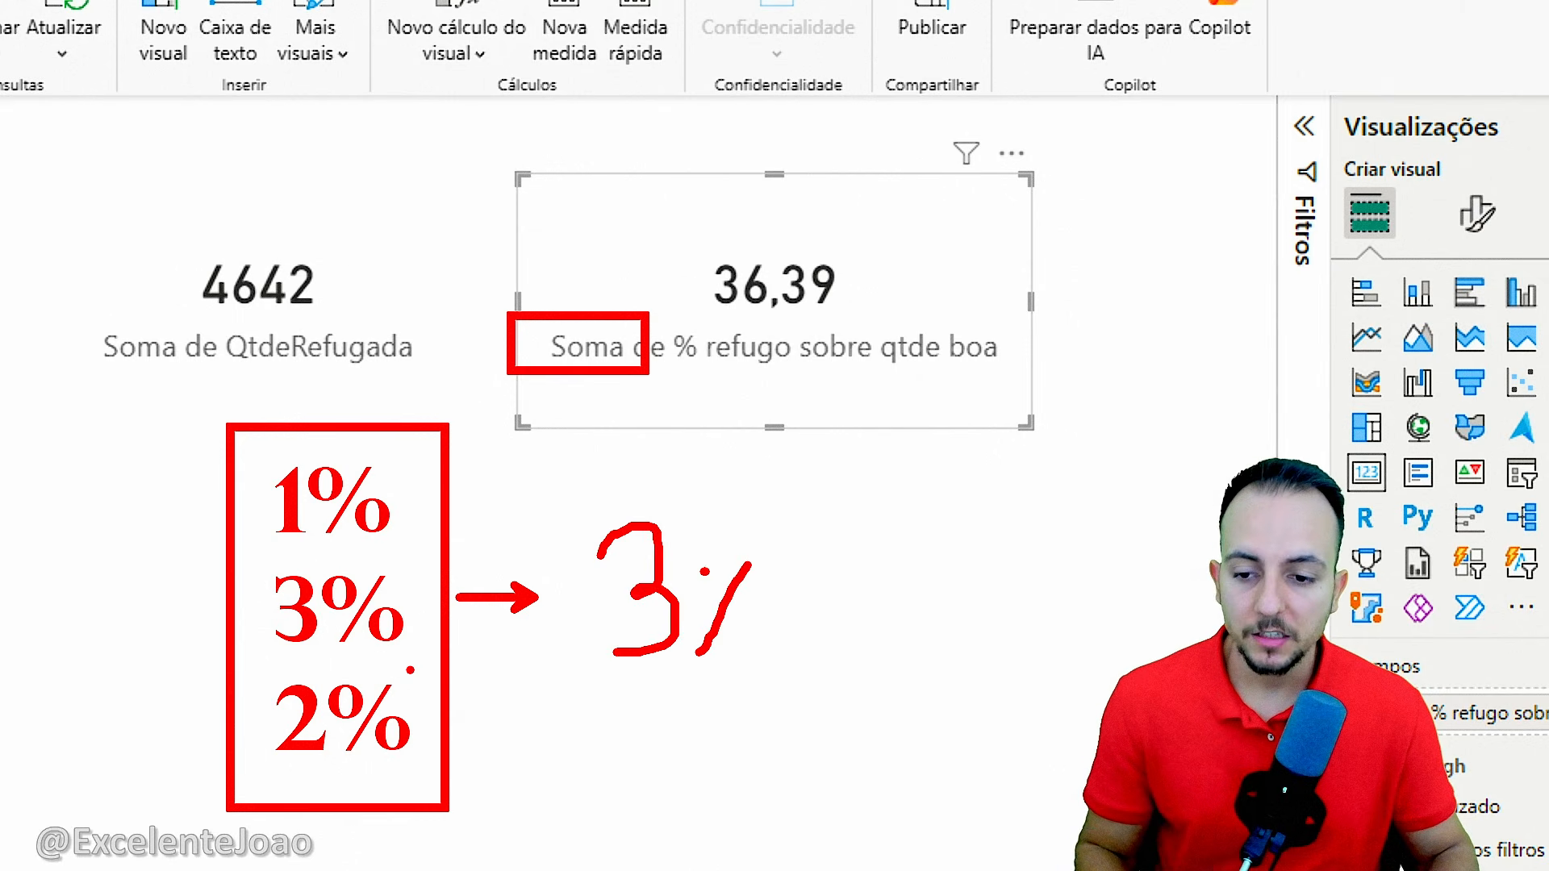
{"action": "key", "text": "ctrl+z"}
{"action": "key", "text": "ctrl+z"}
{"action": "left_click_drag", "start_coordinate": [652, 506], "coordinate": [596, 639]}
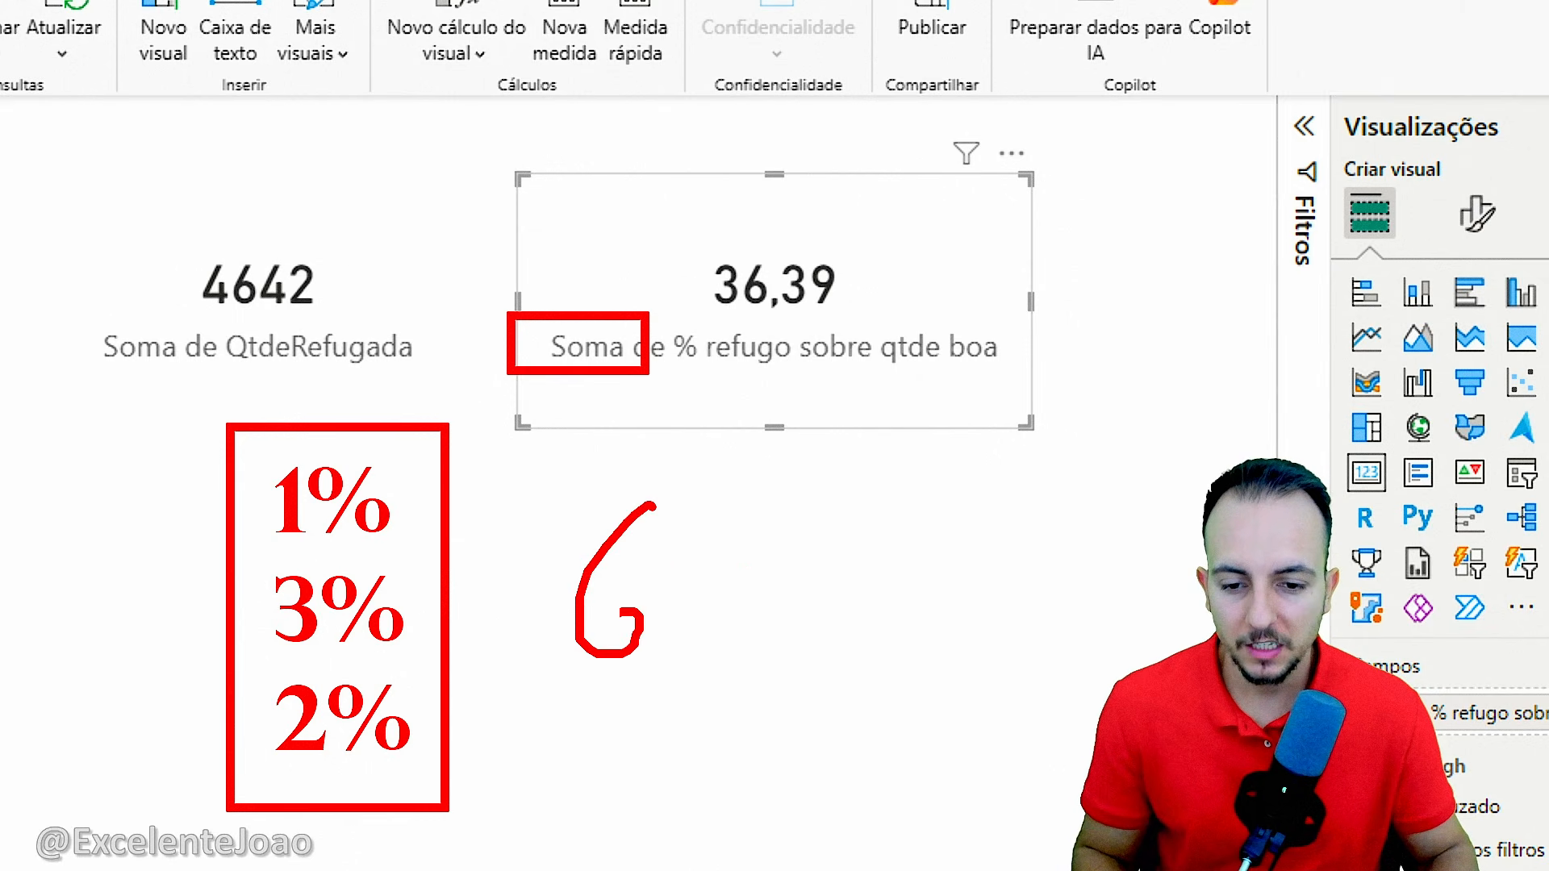
{"action": "left_click_drag", "start_coordinate": [787, 529], "coordinate": [730, 636]}
{"action": "left_click_drag", "start_coordinate": [723, 513], "coordinate": [703, 536]}
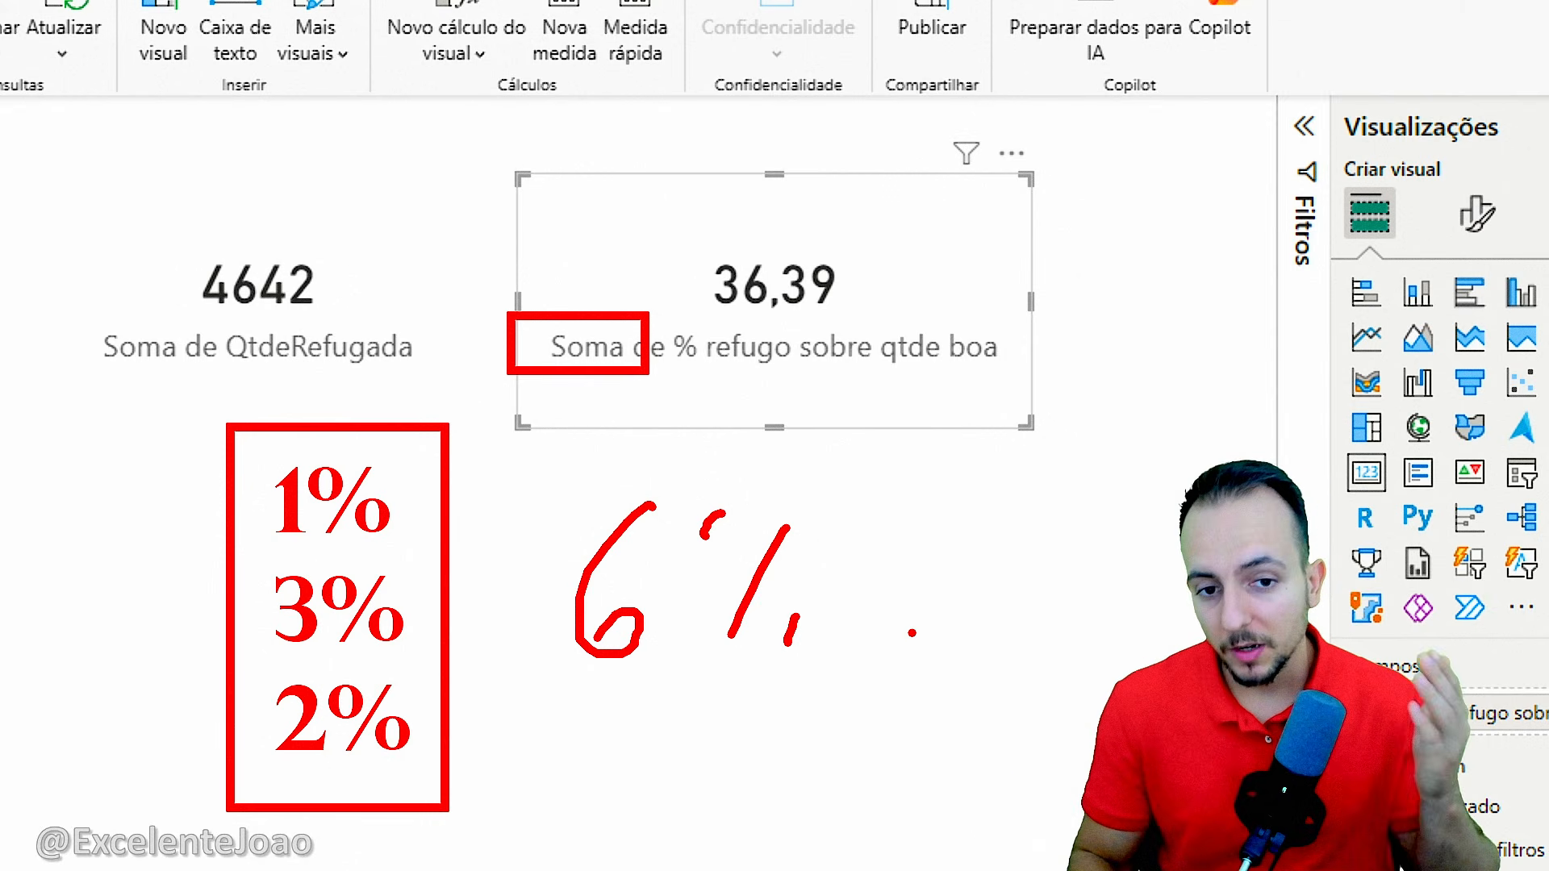
{"action": "key", "text": "Escape"}
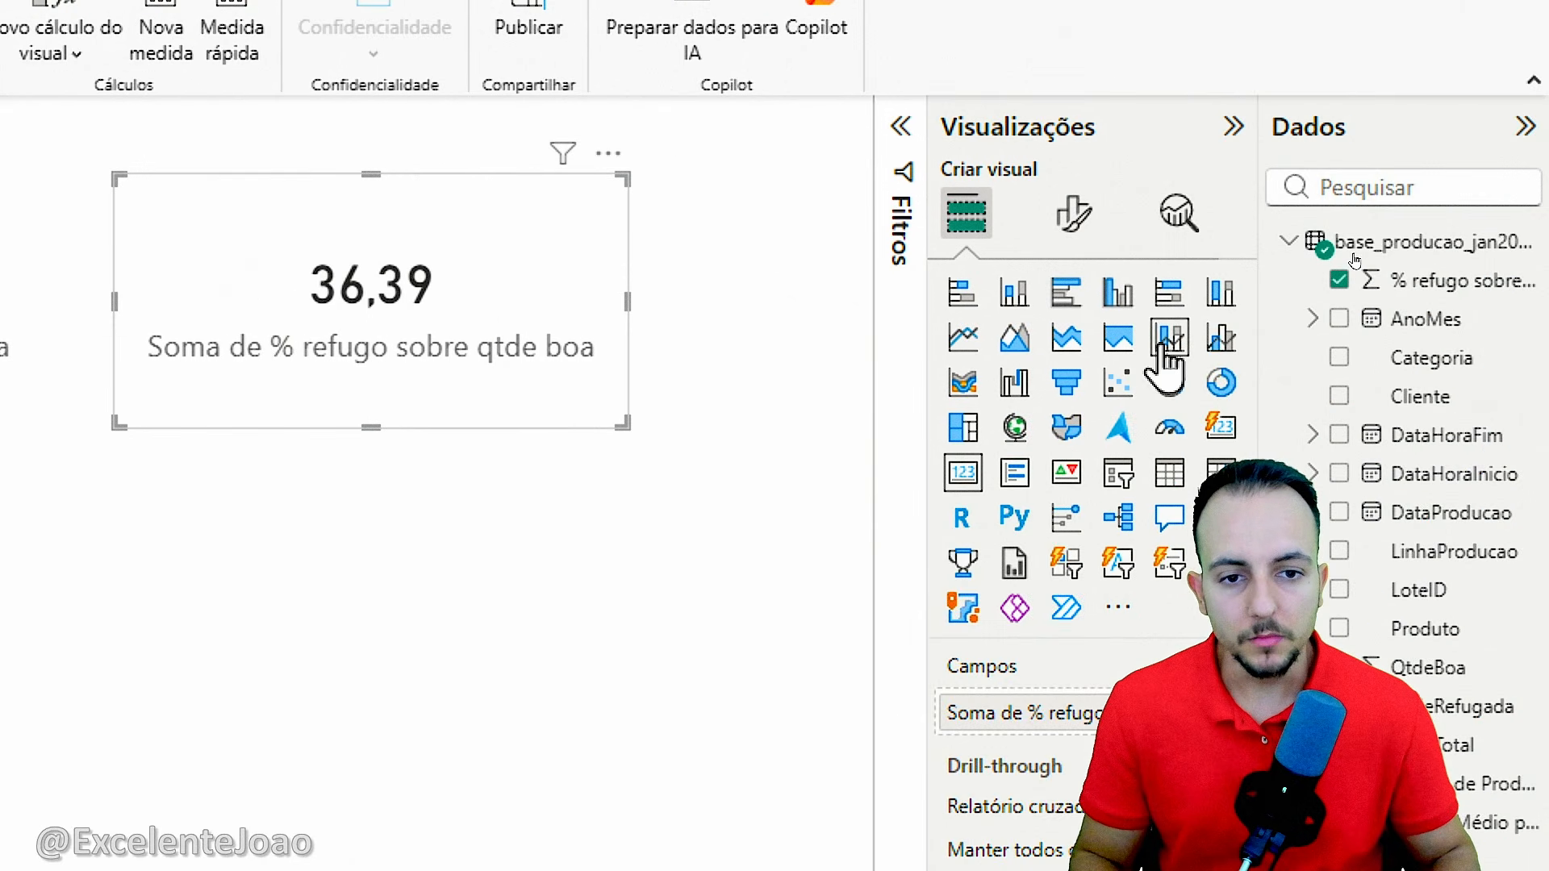
{"action": "key", "text": "ctrl+2"}
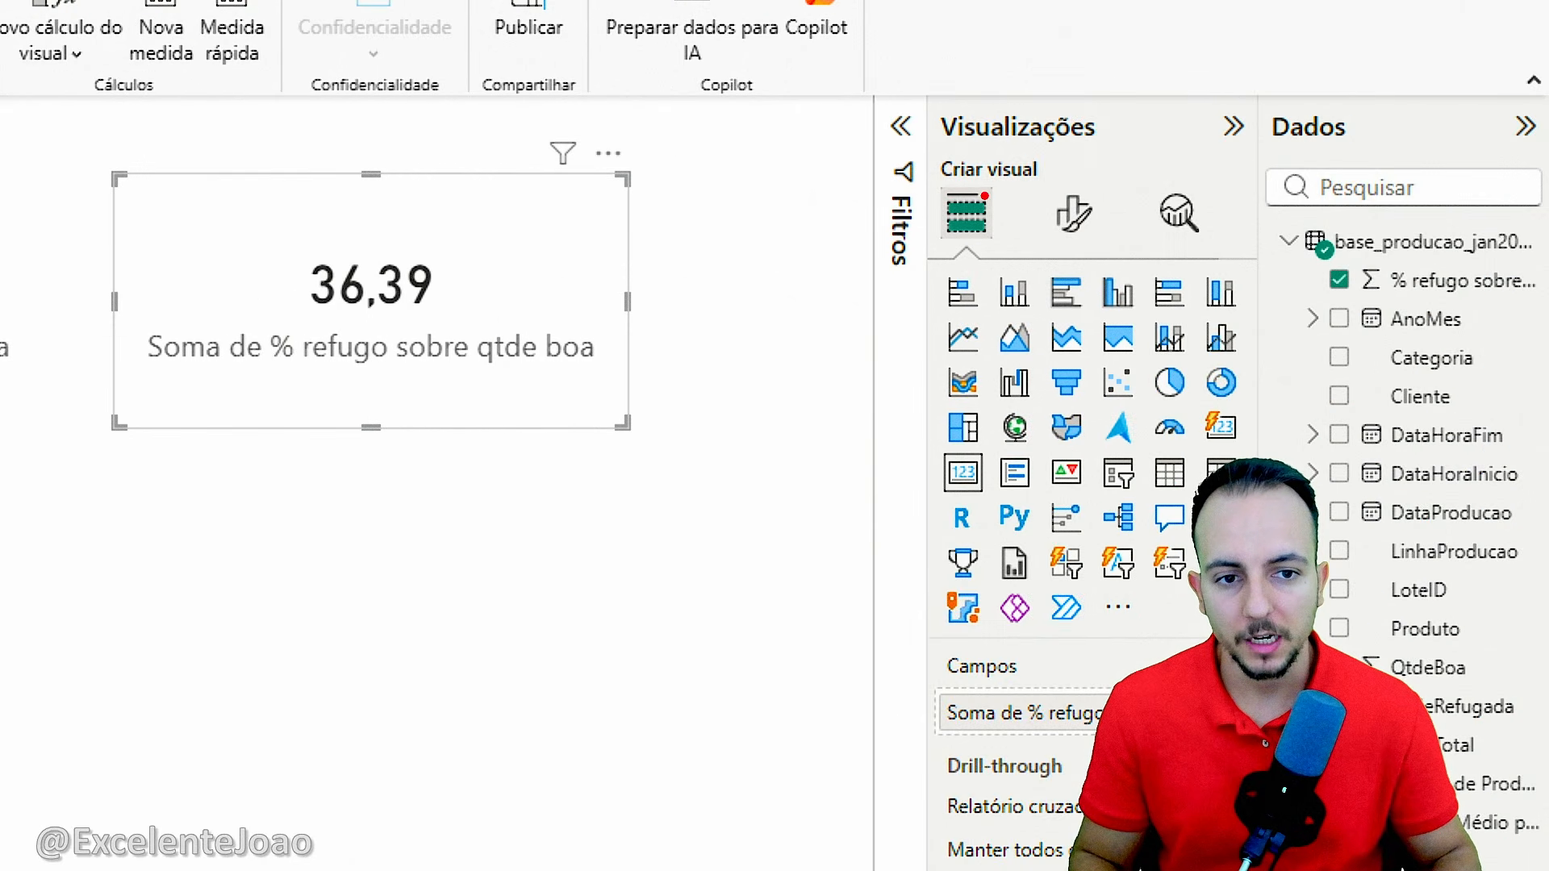
{"action": "mouse_move", "coordinate": [940, 168]}
{"action": "left_mouse_down"}
{"action": "mouse_move", "coordinate": [1012, 198]}
{"action": "mouse_move", "coordinate": [900, 206]}
{"action": "left_mouse_up"}
{"action": "key", "text": "Escape"}
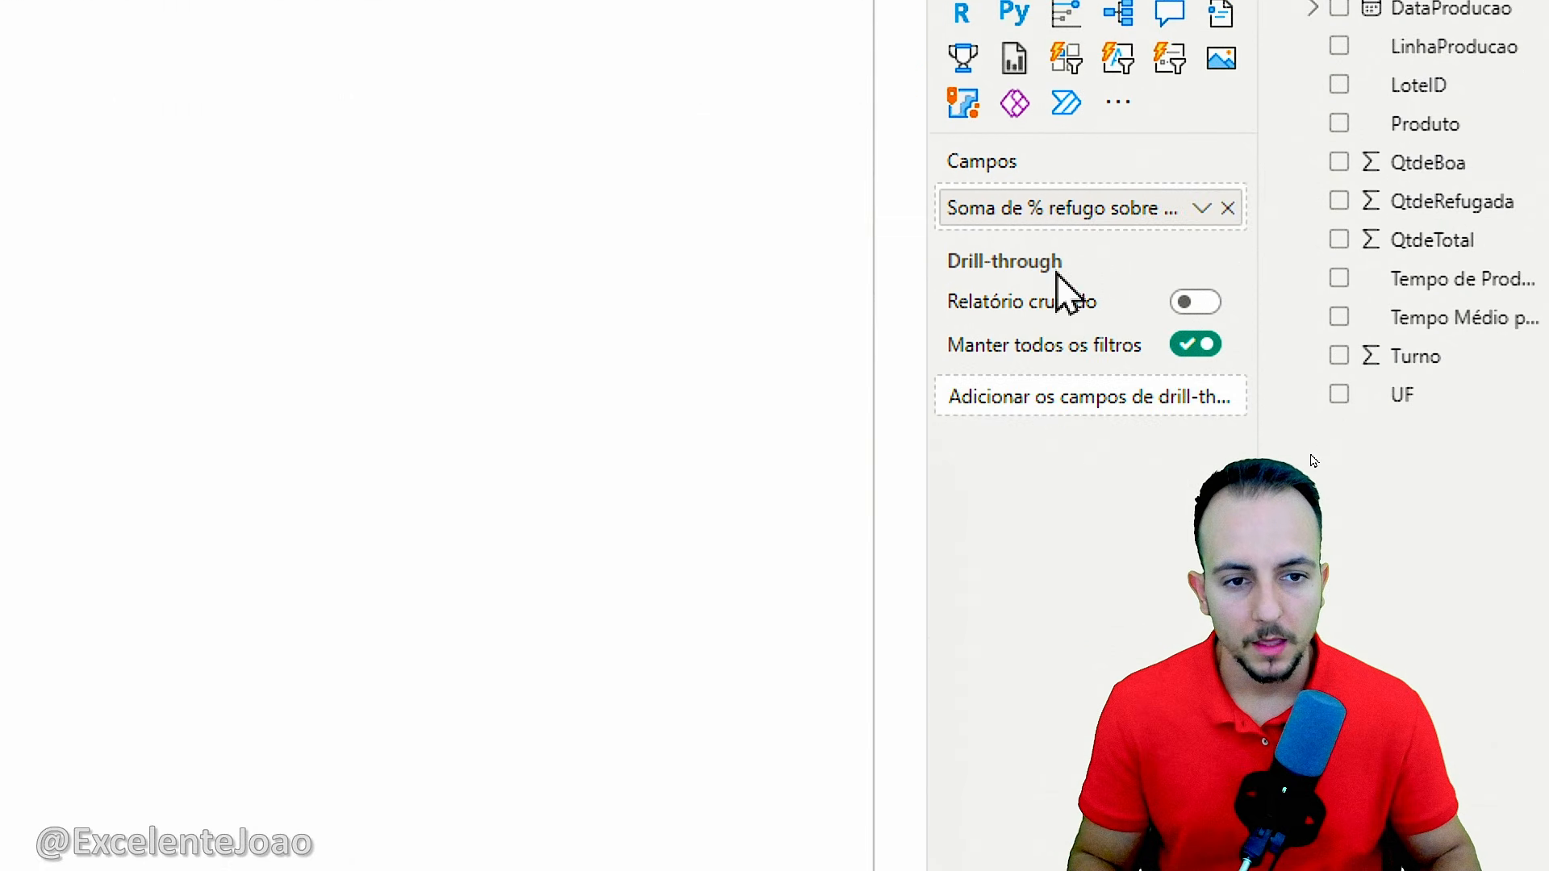
Change the % refugo sobre qtde boa card's aggregation to Média
{"action": "key", "text": "Escape"}
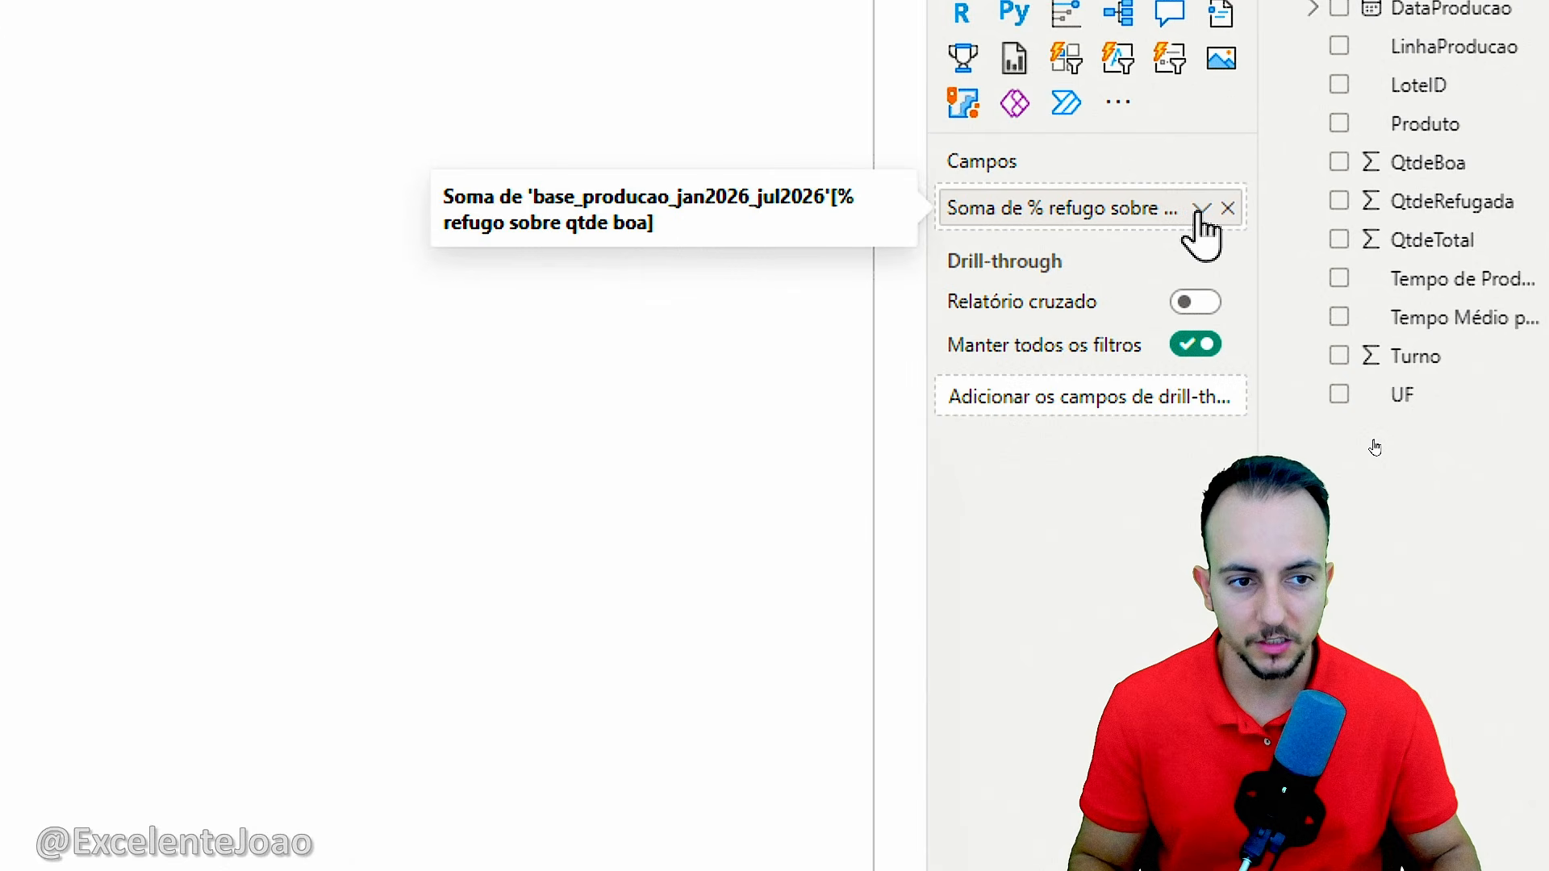
{"action": "left_click", "coordinate": [1199, 210]}
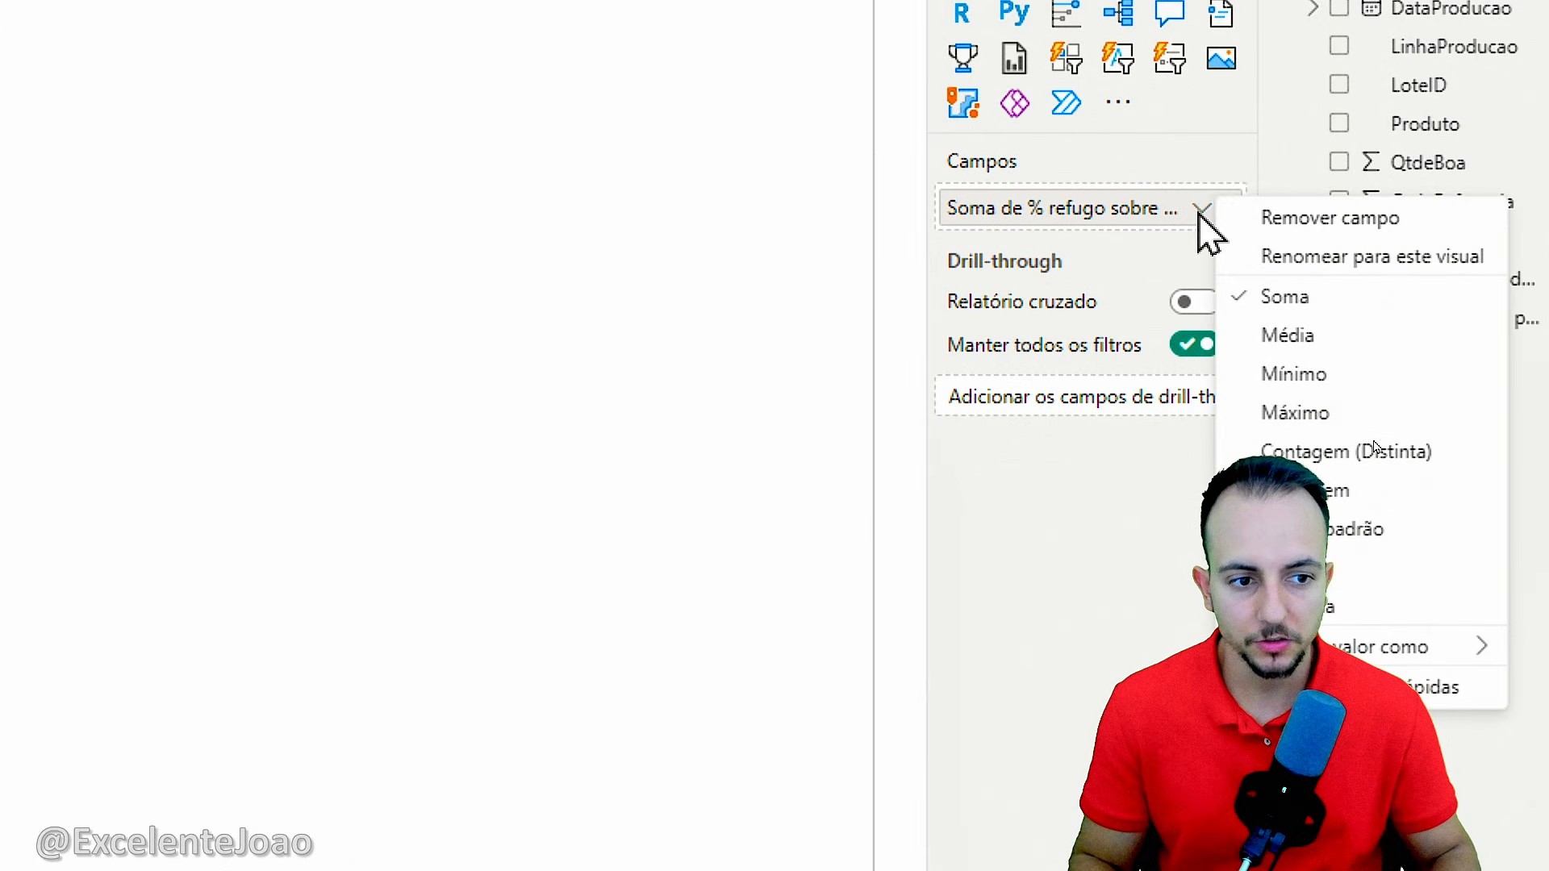
{"action": "left_click", "coordinate": [1308, 337]}
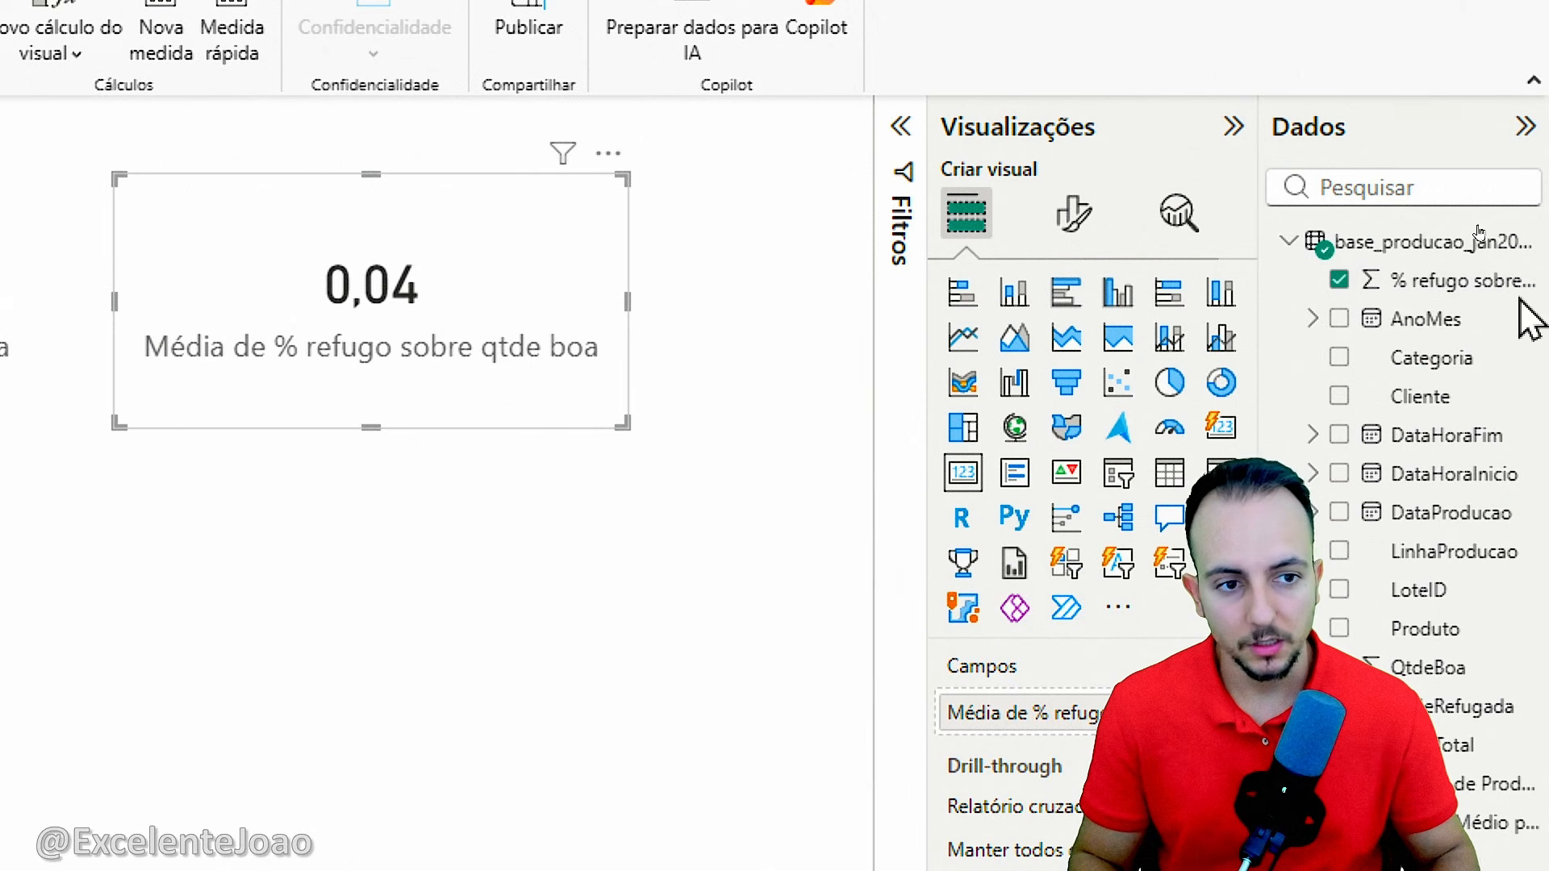
Set the % refugo sobre qtde boa card's data format to Porcentagem
{"action": "left_click", "coordinate": [1065, 214]}
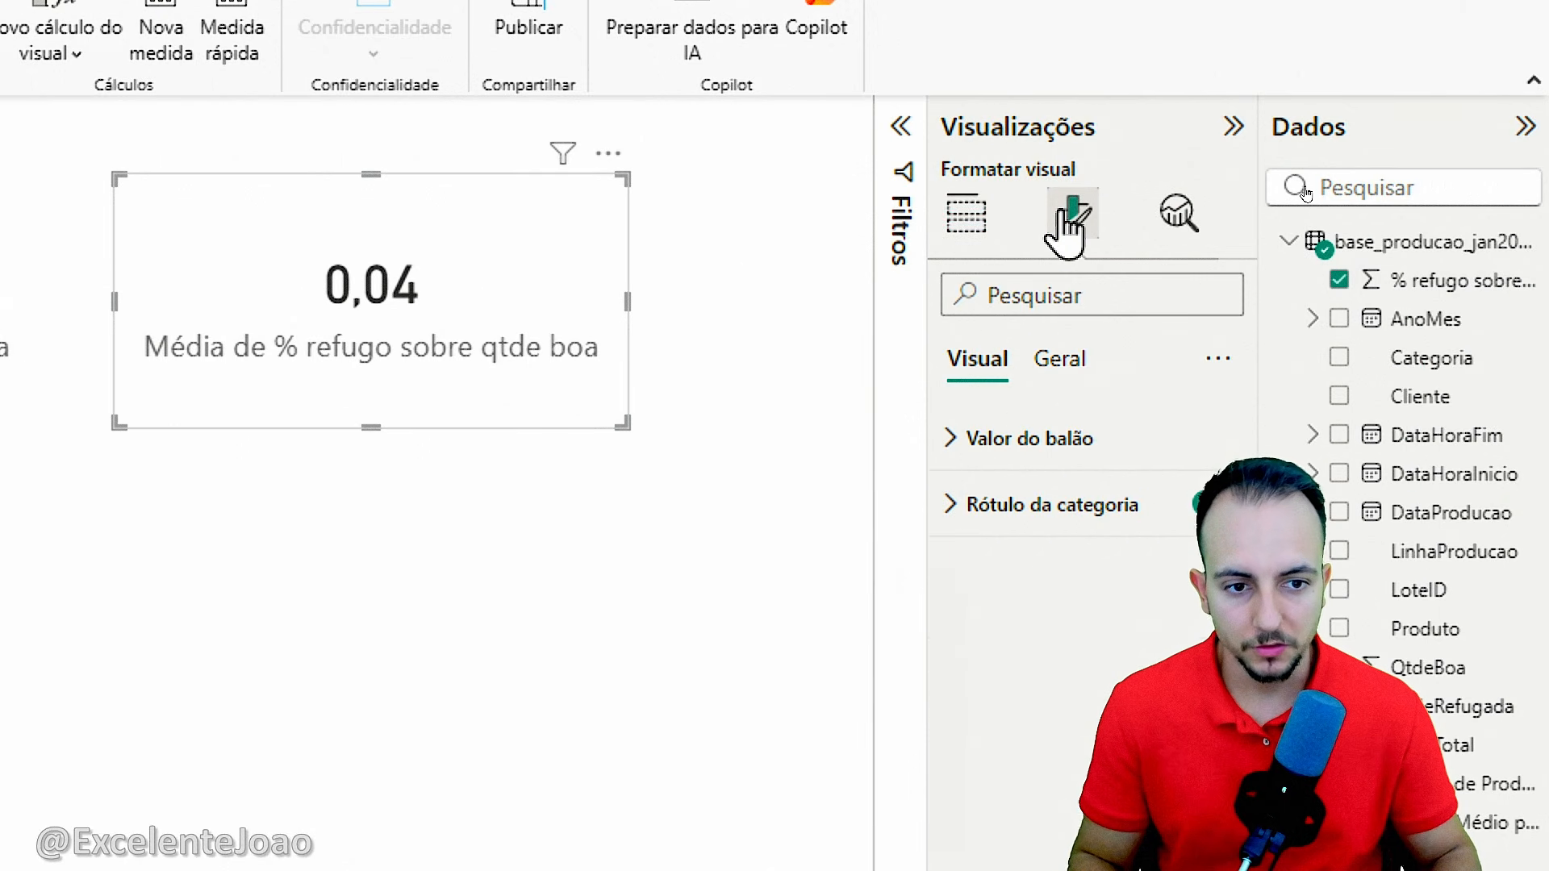
{"action": "left_click", "coordinate": [1058, 365]}
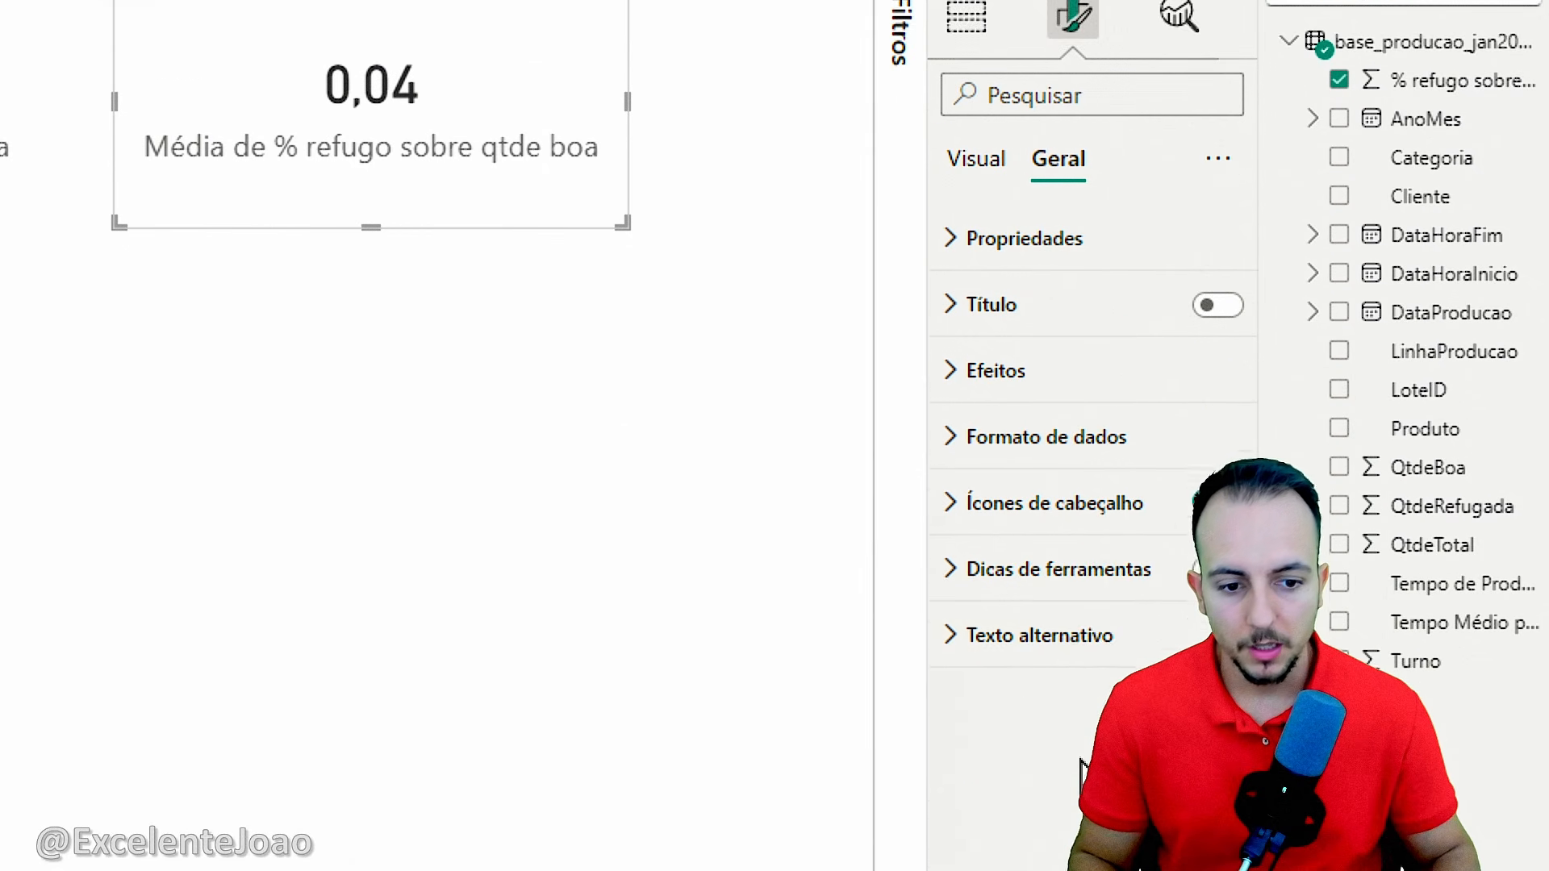
{"action": "left_click", "coordinate": [1076, 650]}
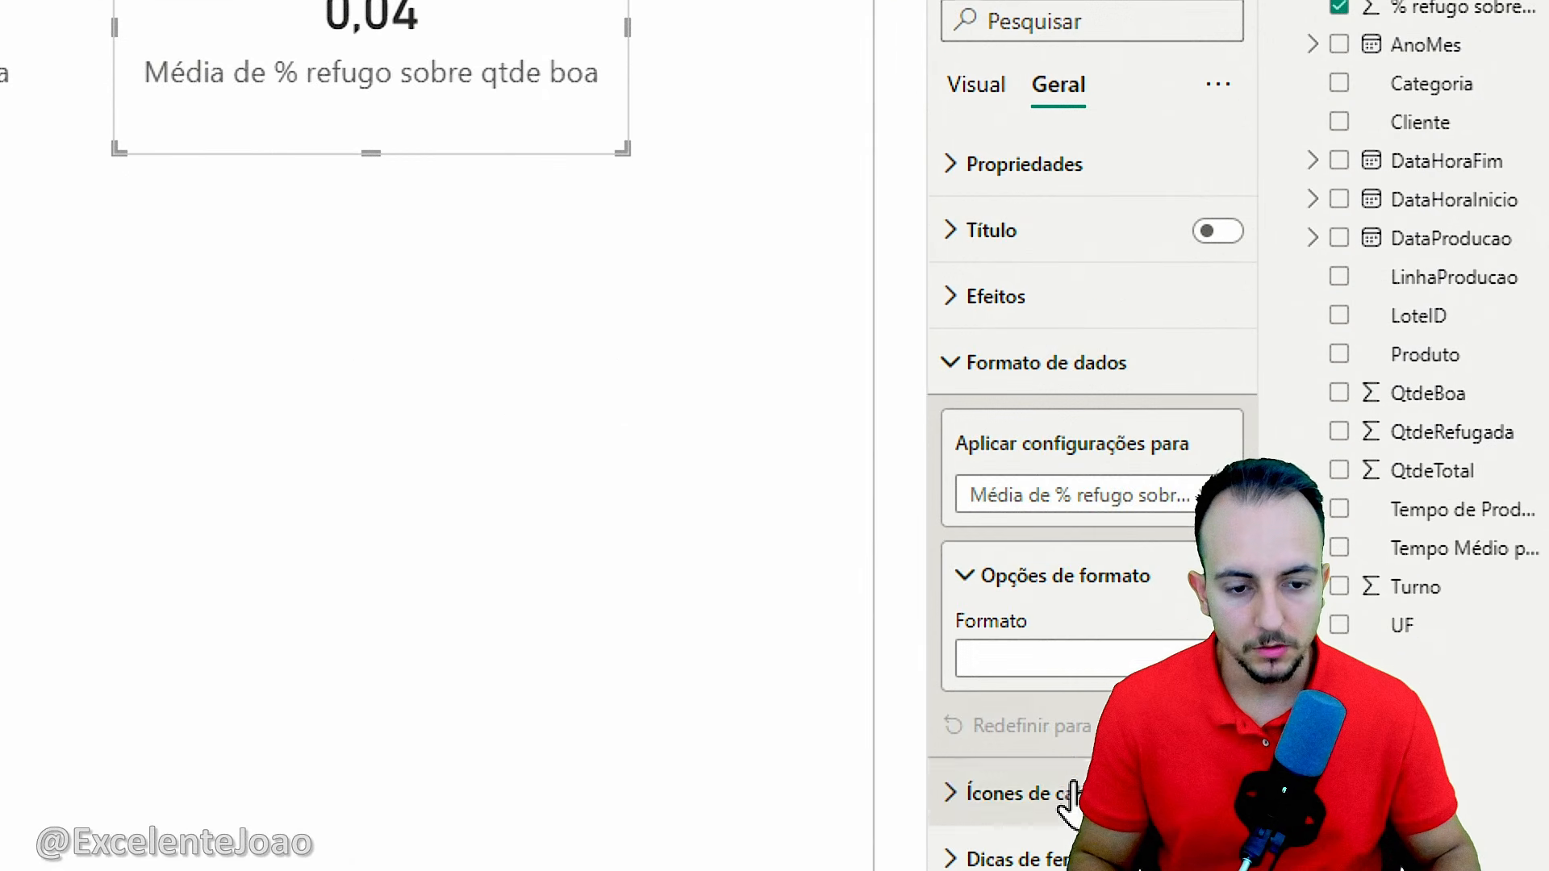
{"action": "left_click", "coordinate": [1082, 691]}
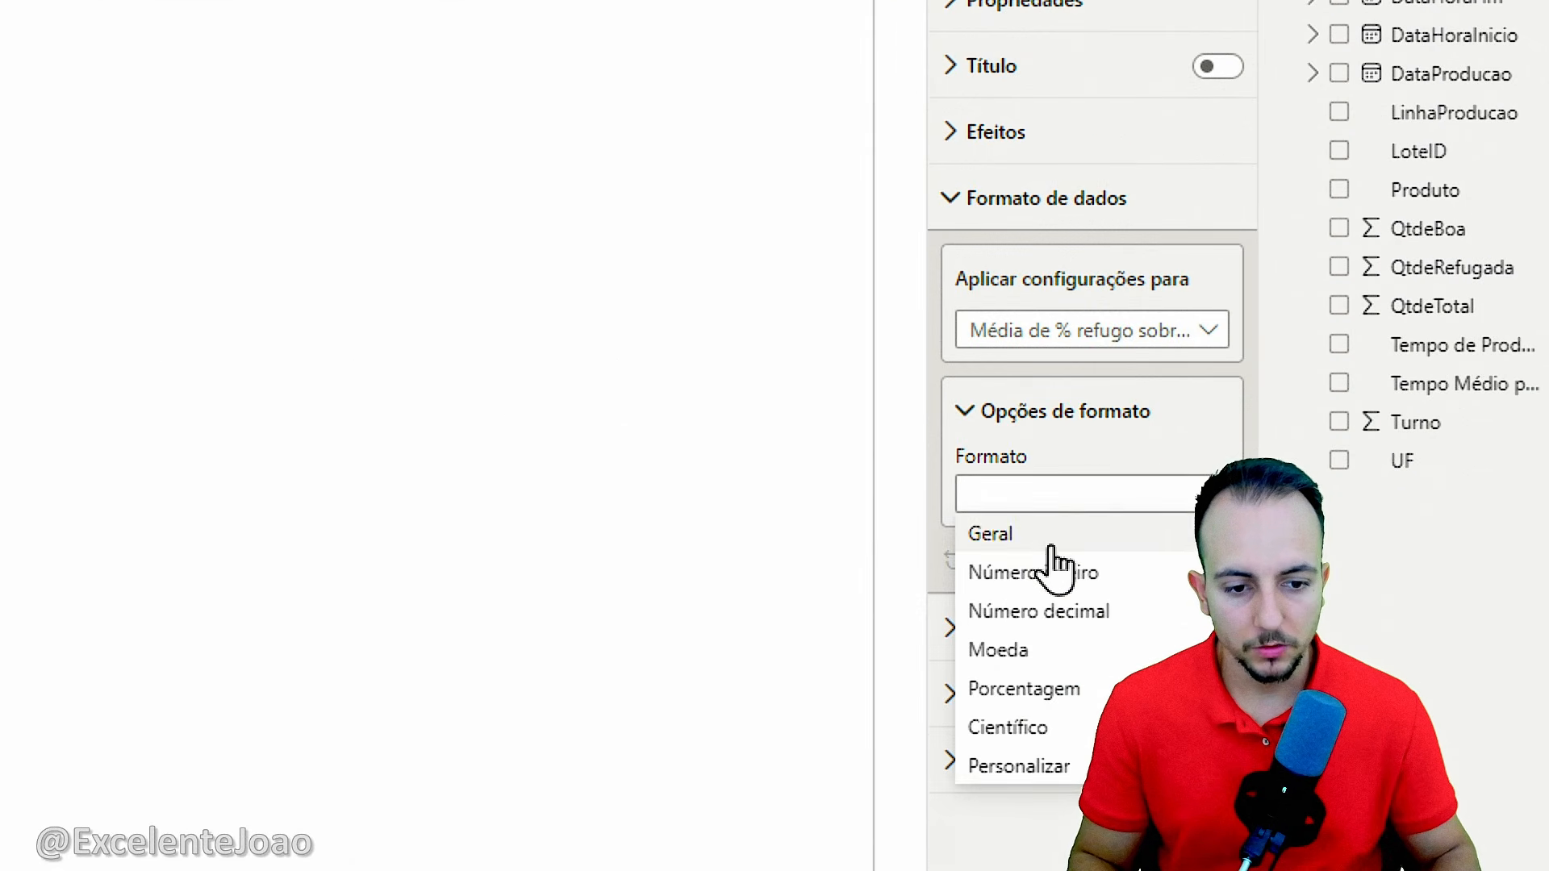
{"action": "left_click", "coordinate": [1023, 690]}
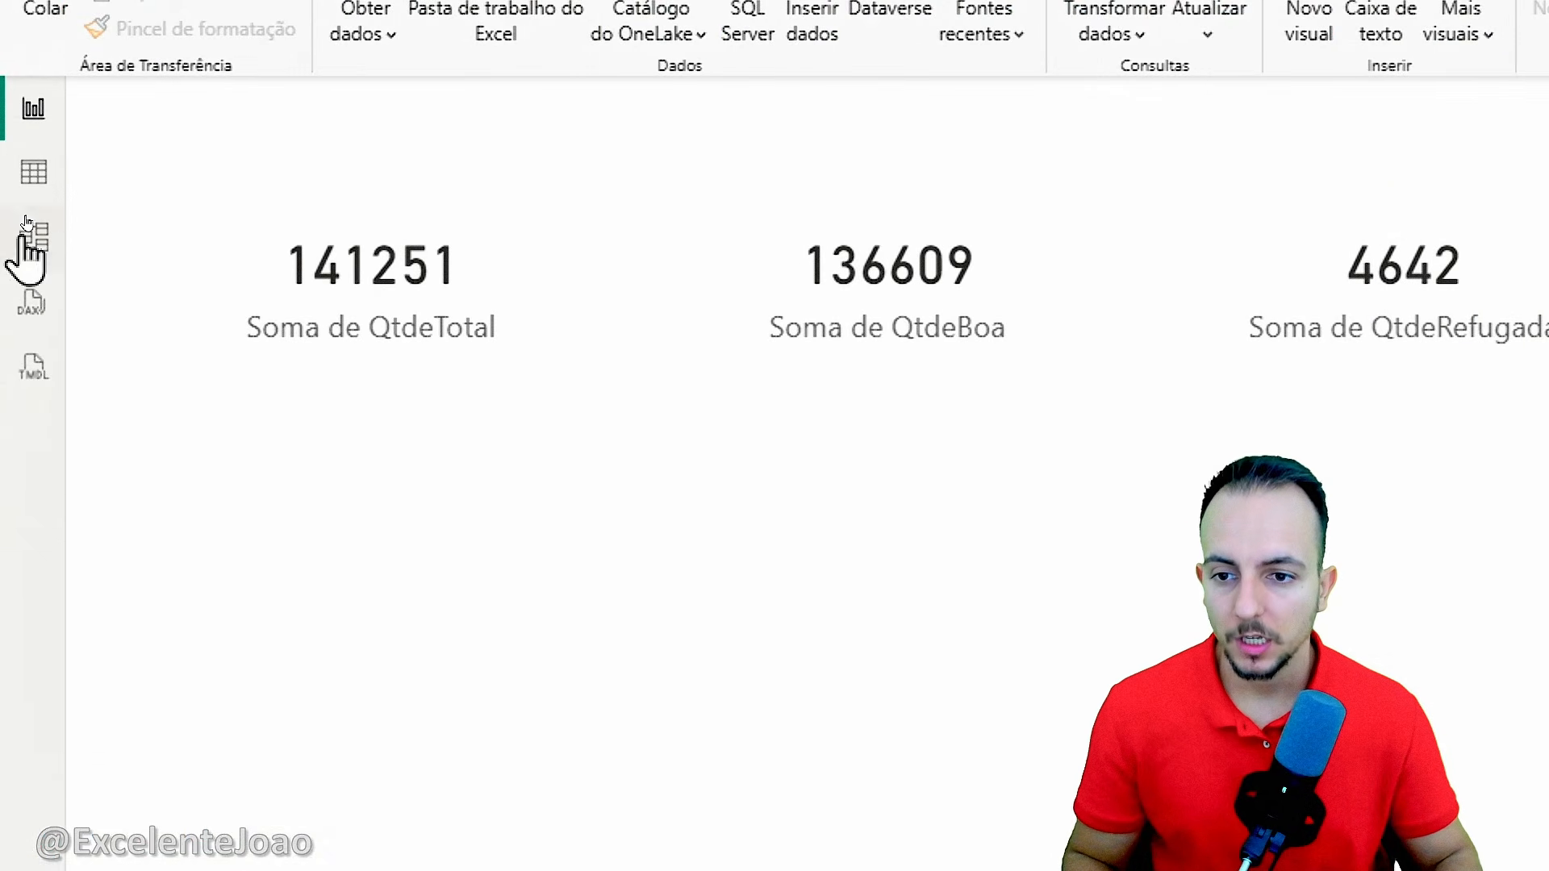
Set the QtdeTotal card's callout value font to Comic Sans MS
{"action": "left_click", "coordinate": [497, 208]}
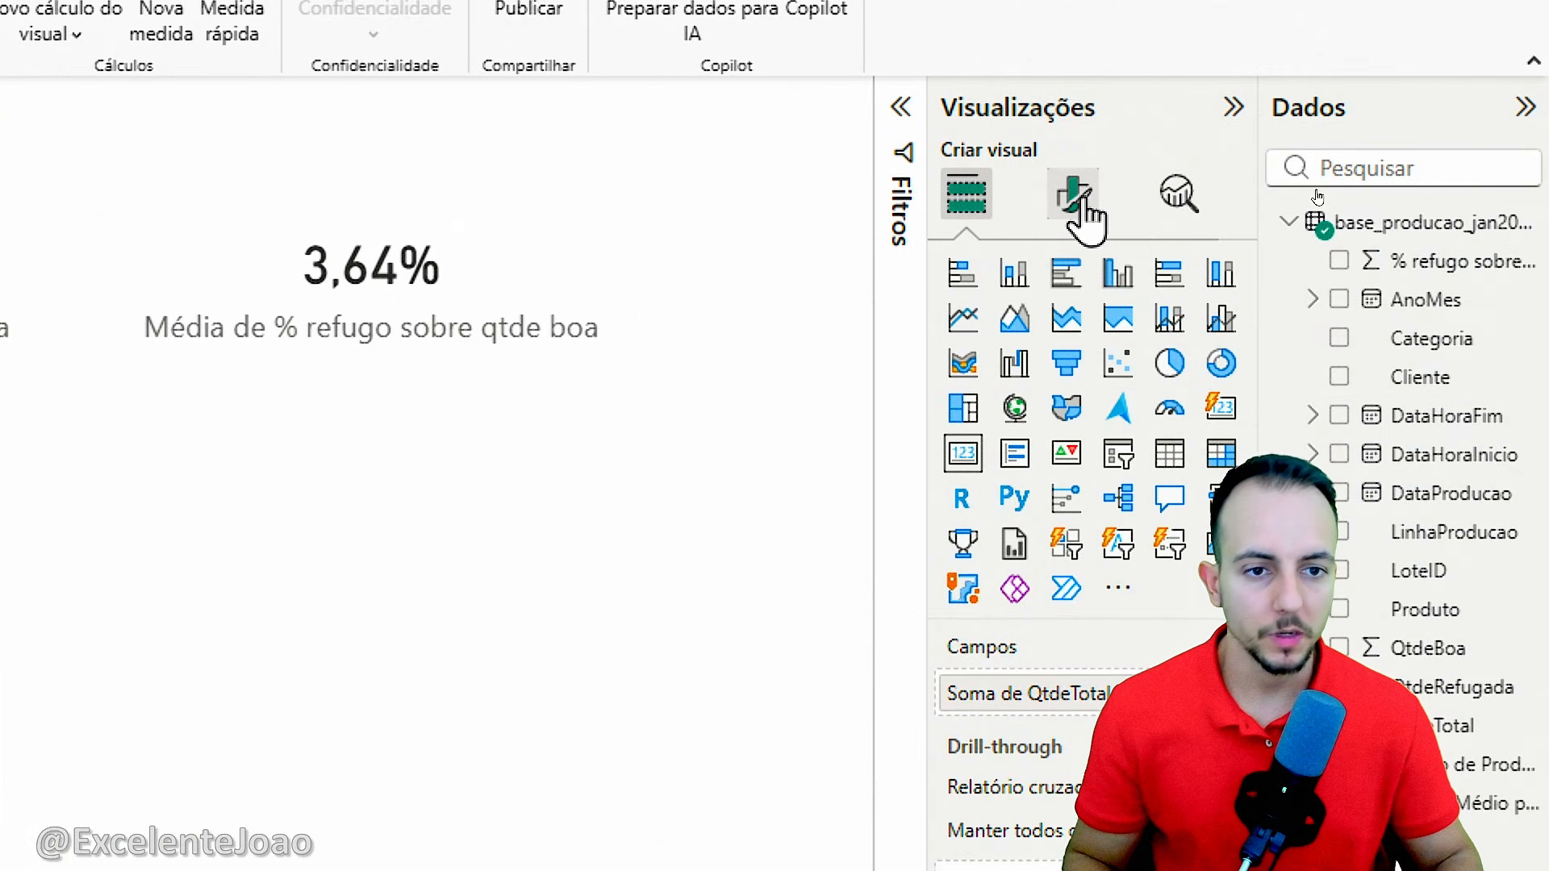
{"action": "left_click", "coordinate": [1078, 200]}
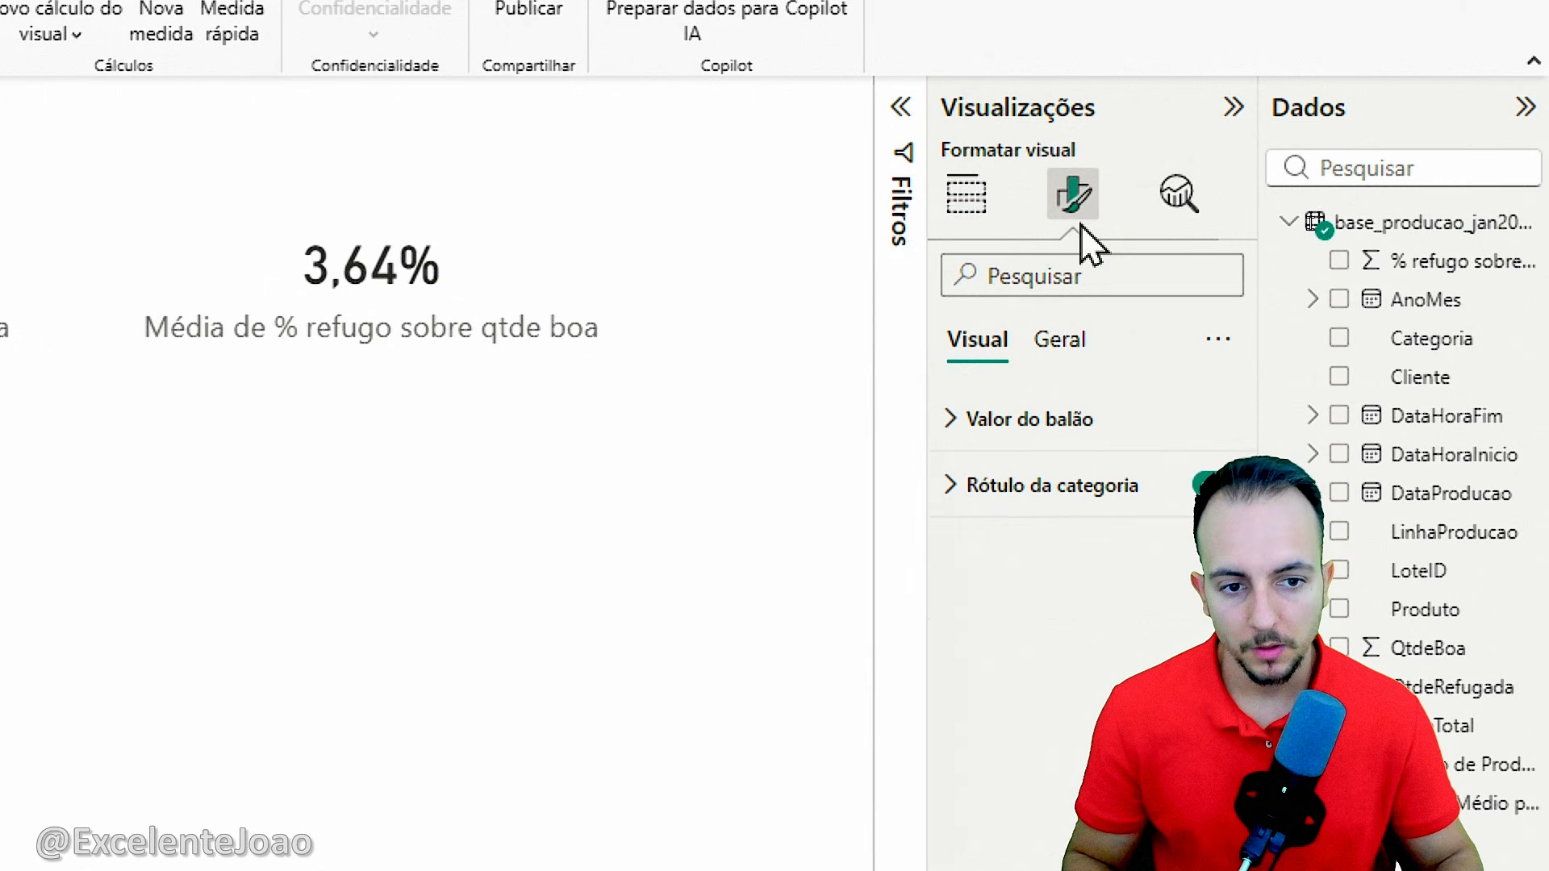
{"action": "left_click", "coordinate": [1049, 343]}
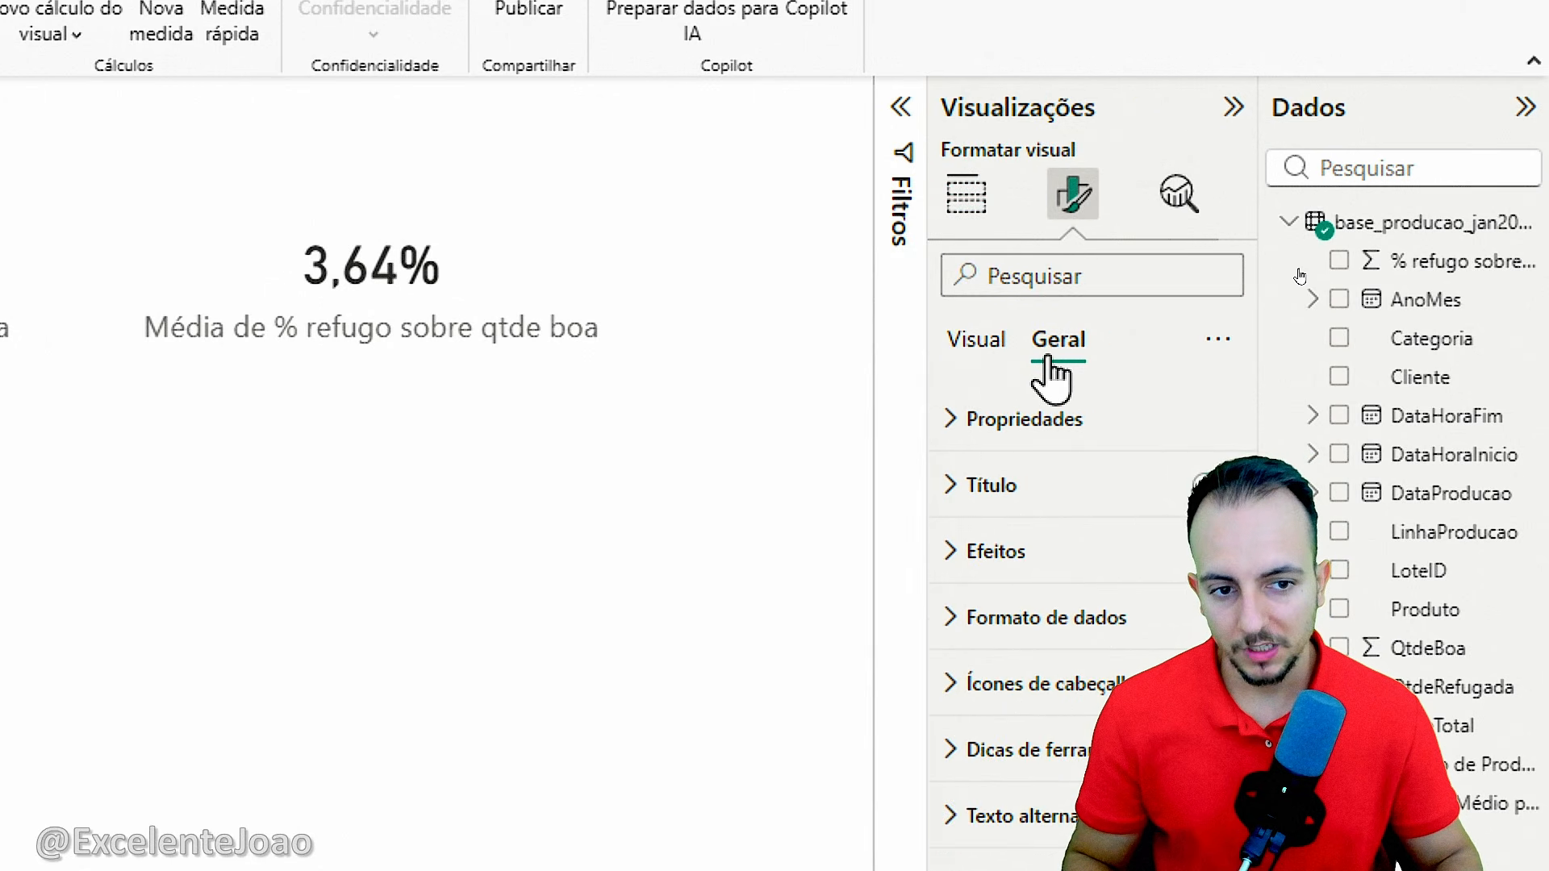
{"action": "left_click", "coordinate": [960, 348]}
{"action": "left_click", "coordinate": [977, 420]}
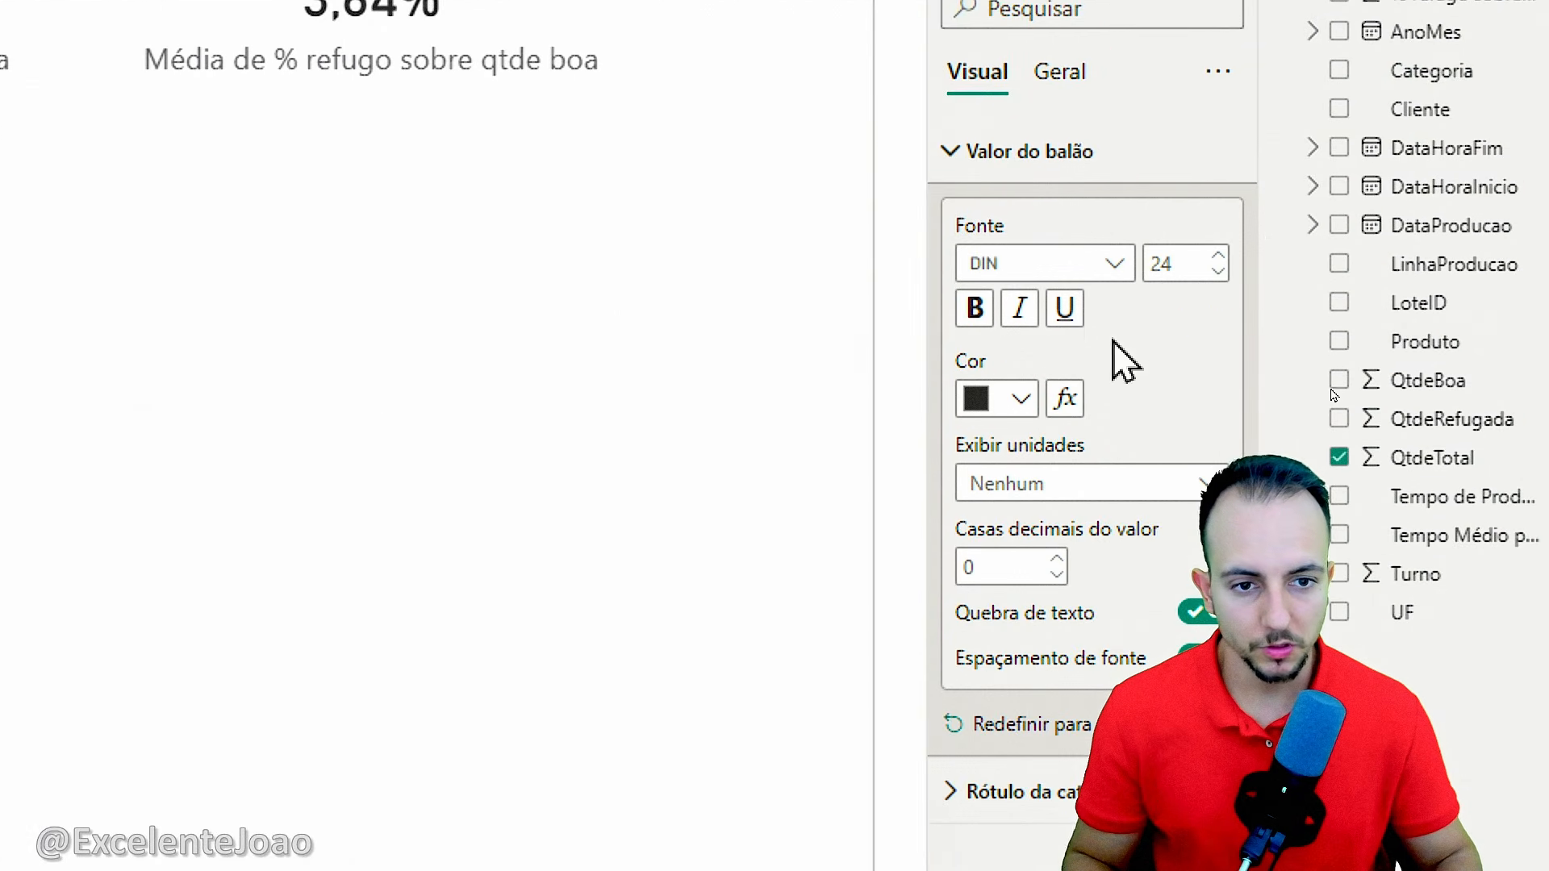
{"action": "left_click", "coordinate": [1093, 268]}
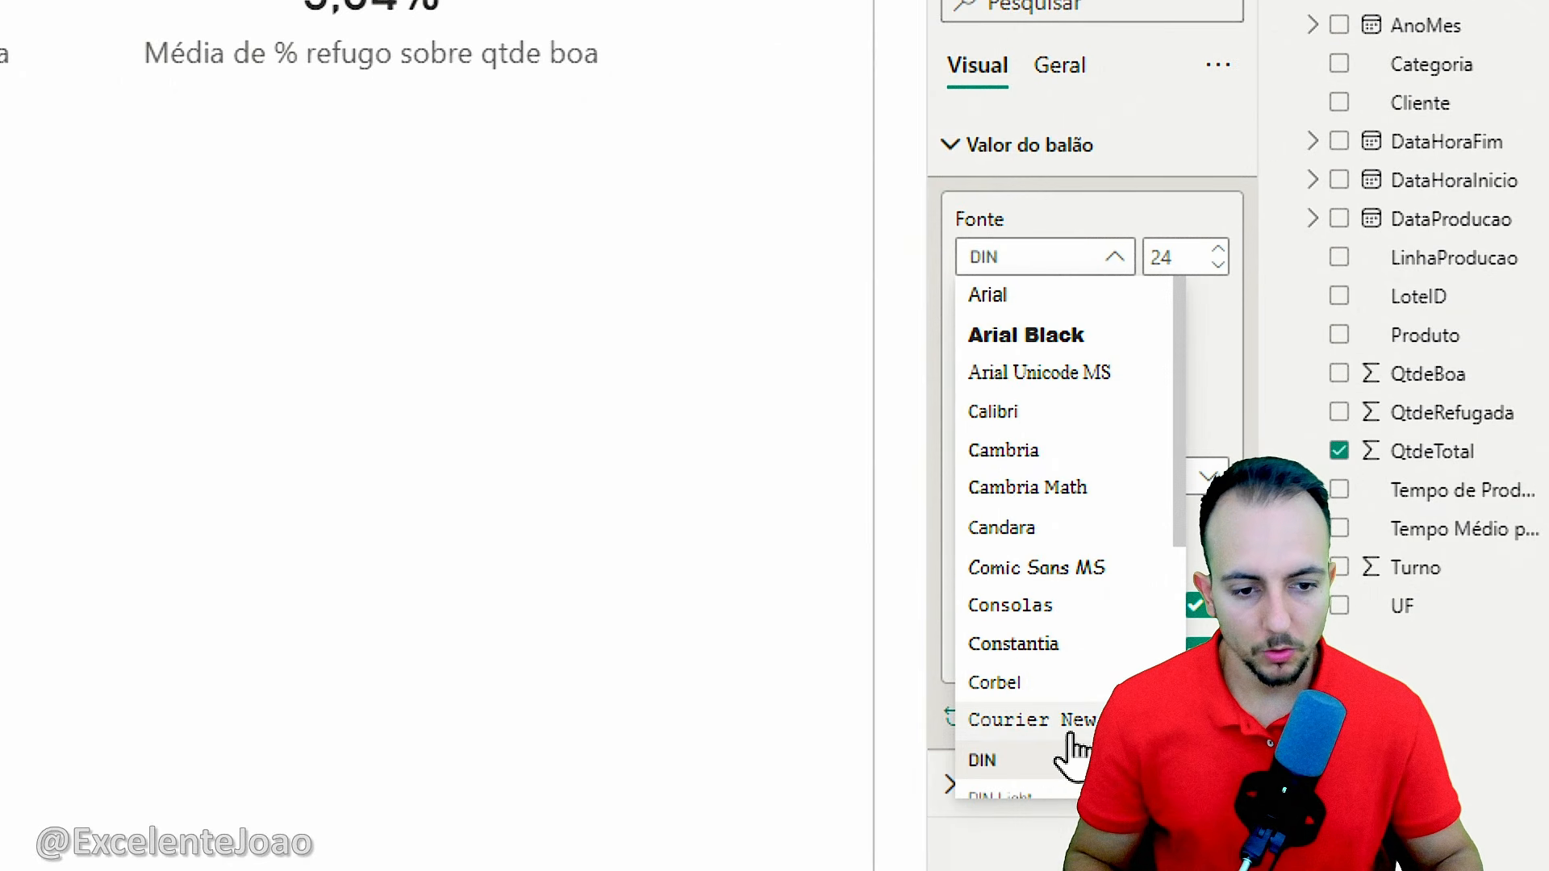
{"action": "left_click", "coordinate": [1080, 568]}
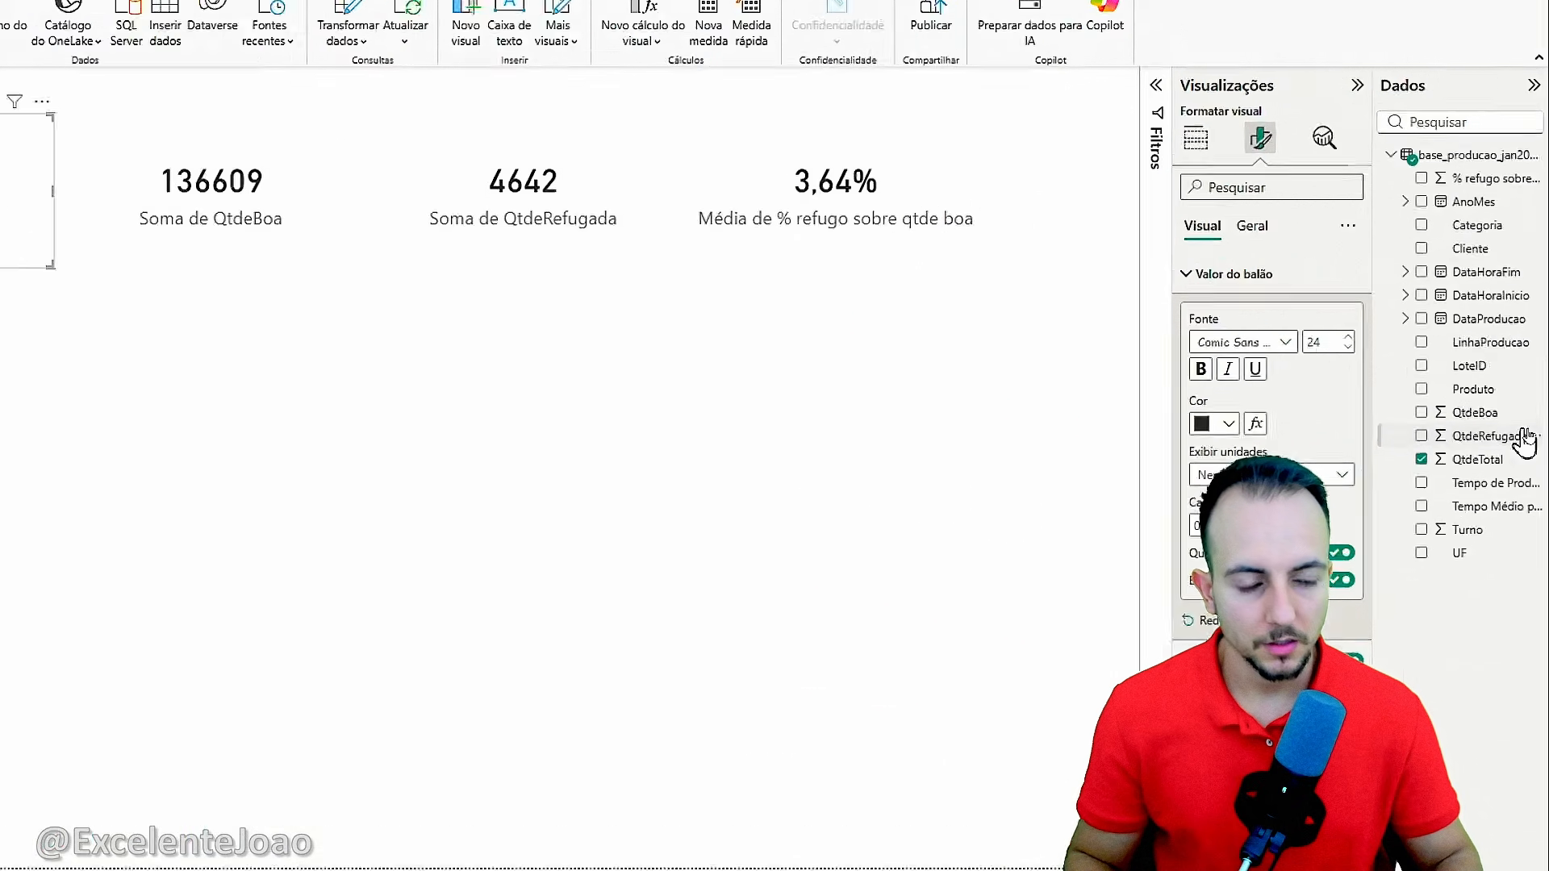
Try Courier New as the QtdeTotal card's callout font and return it to Comic Sans MS
{"action": "left_click", "coordinate": [1332, 357]}
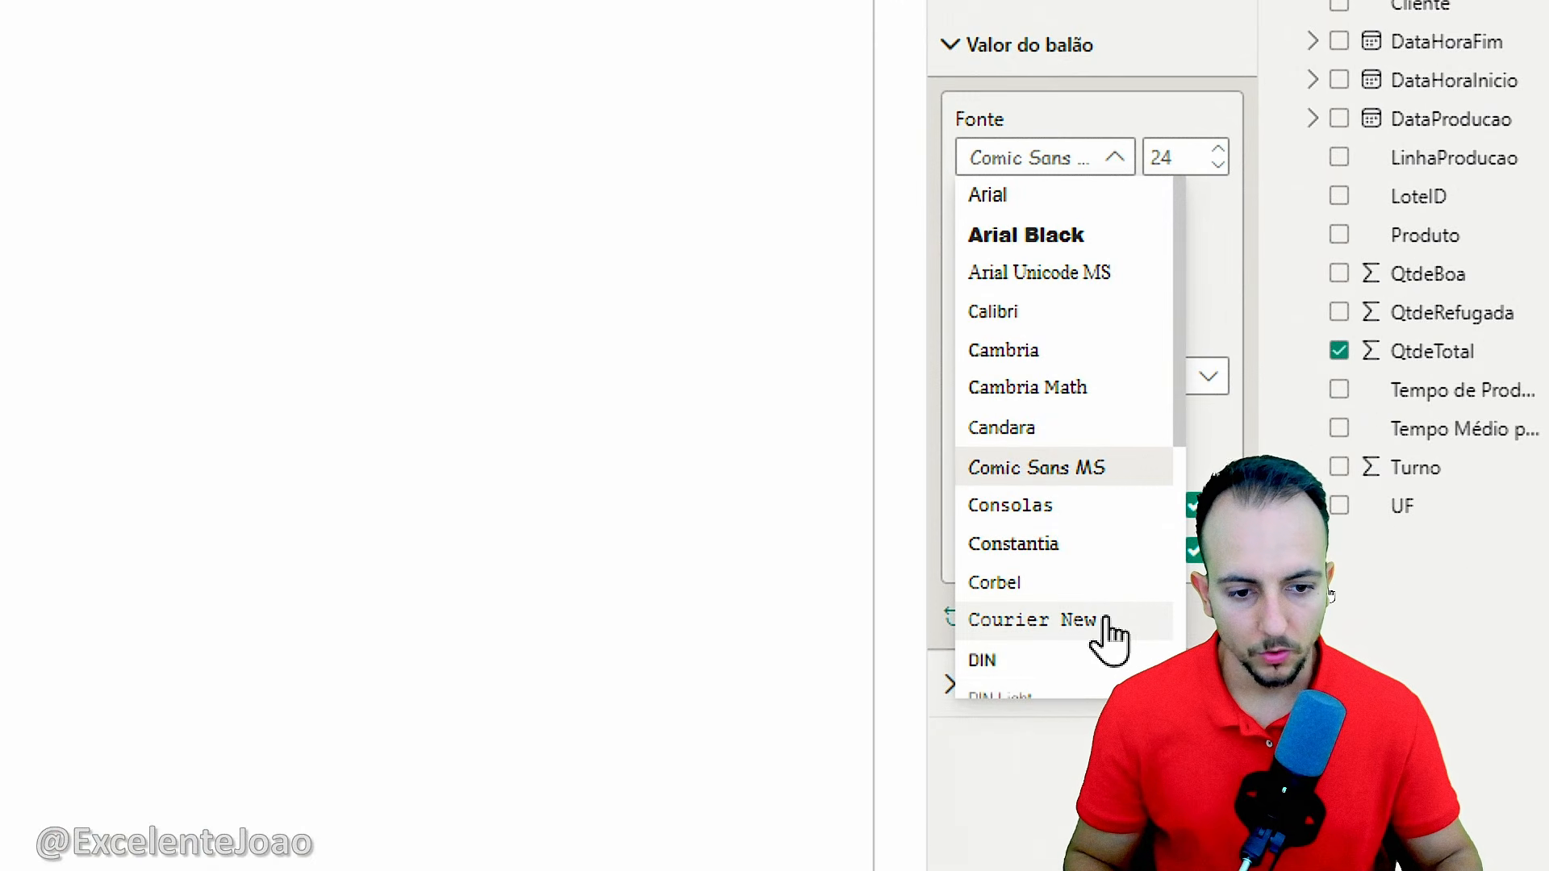
{"action": "left_click", "coordinate": [1107, 622]}
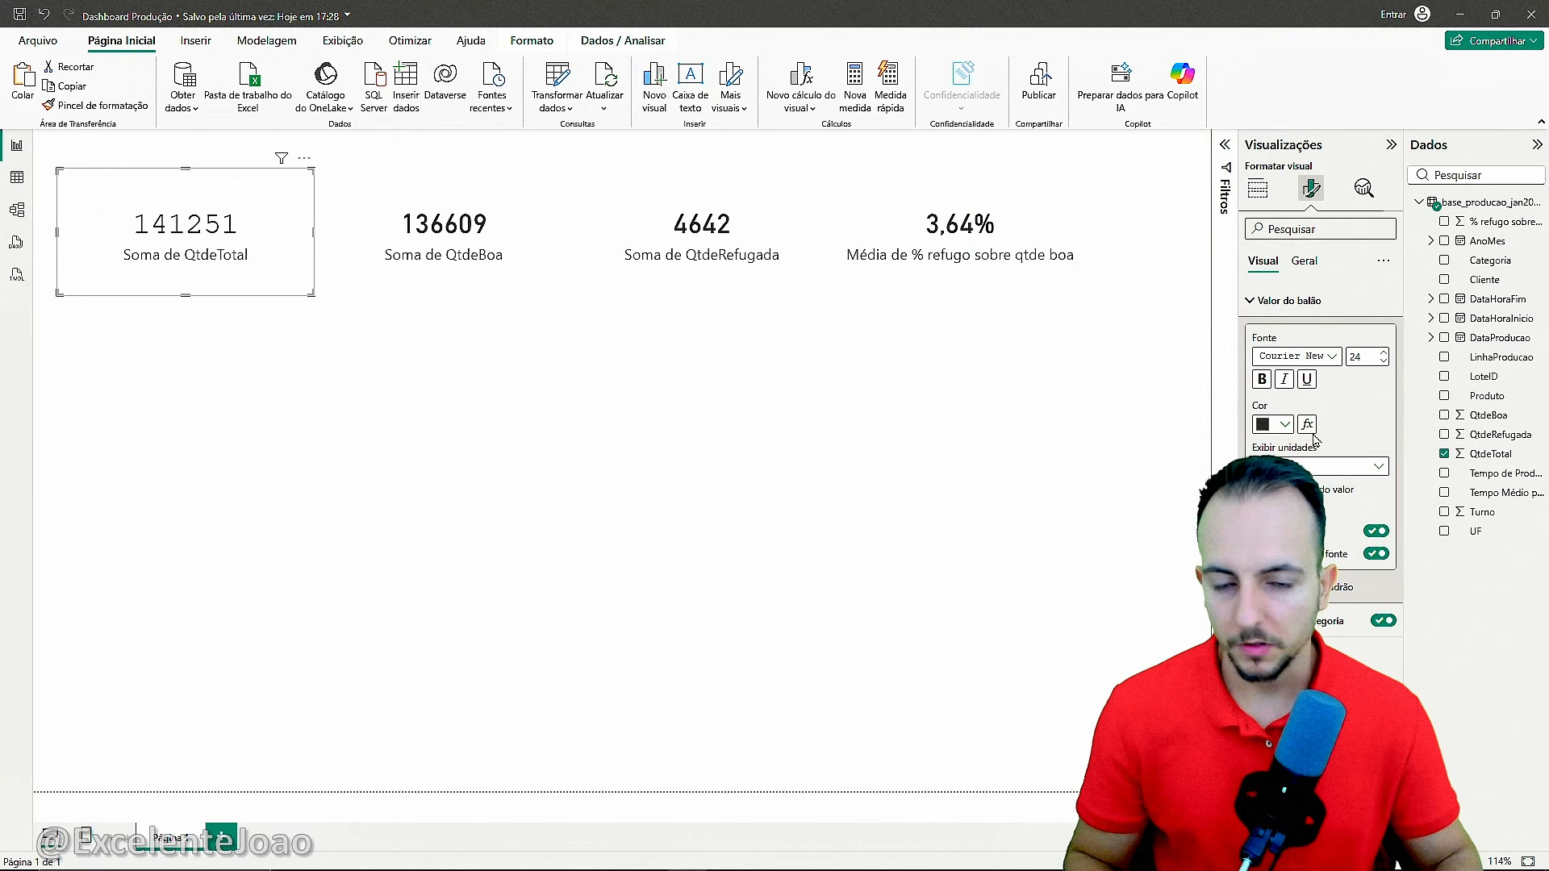
{"action": "left_click", "coordinate": [1331, 355]}
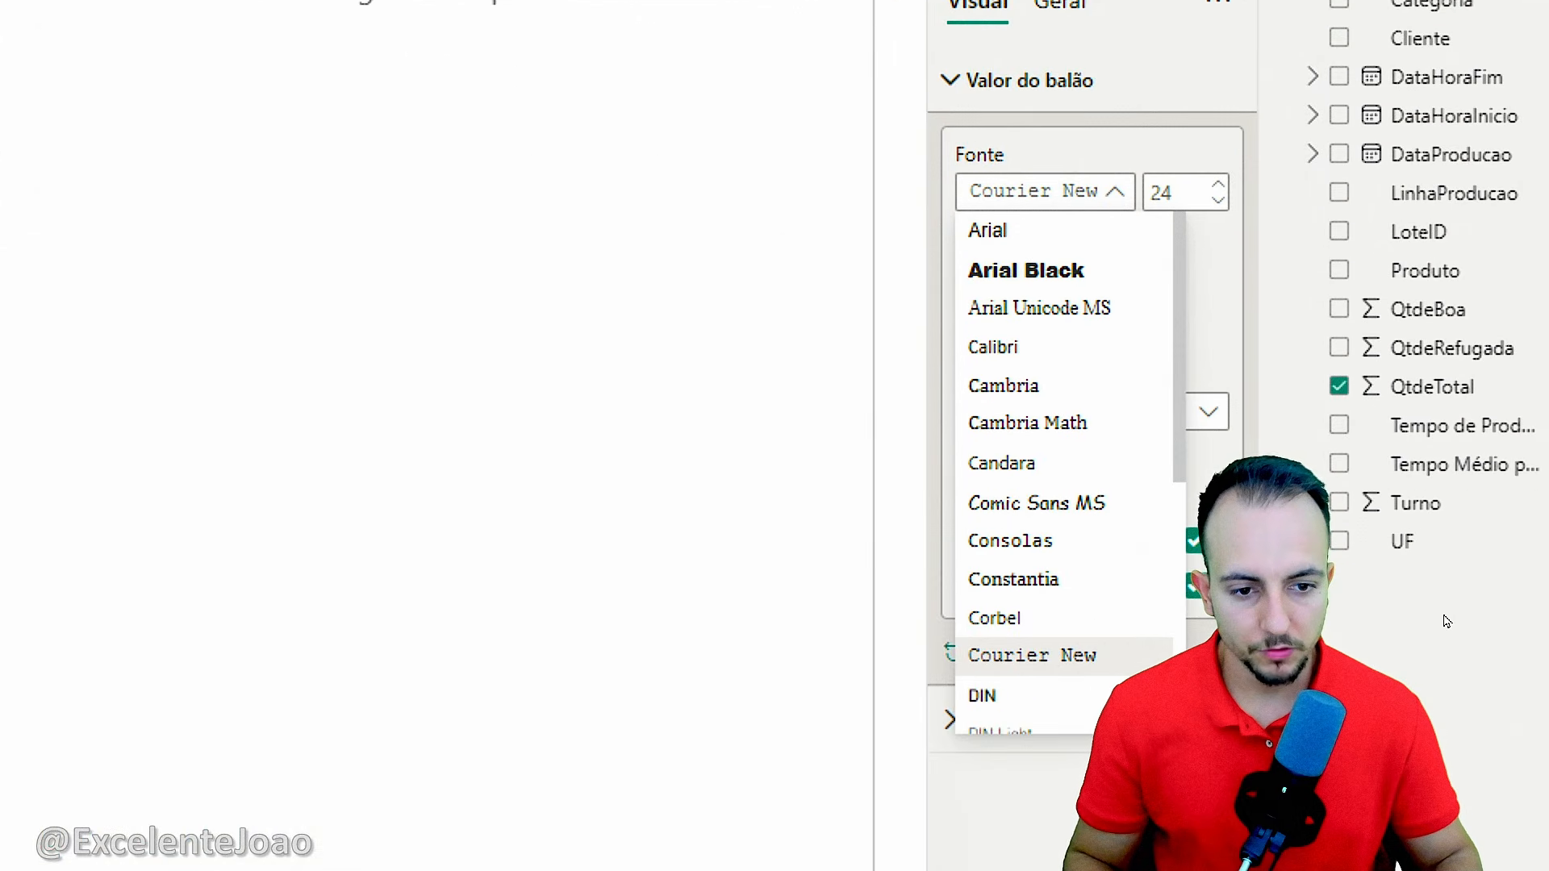
{"action": "left_click", "coordinate": [1053, 512]}
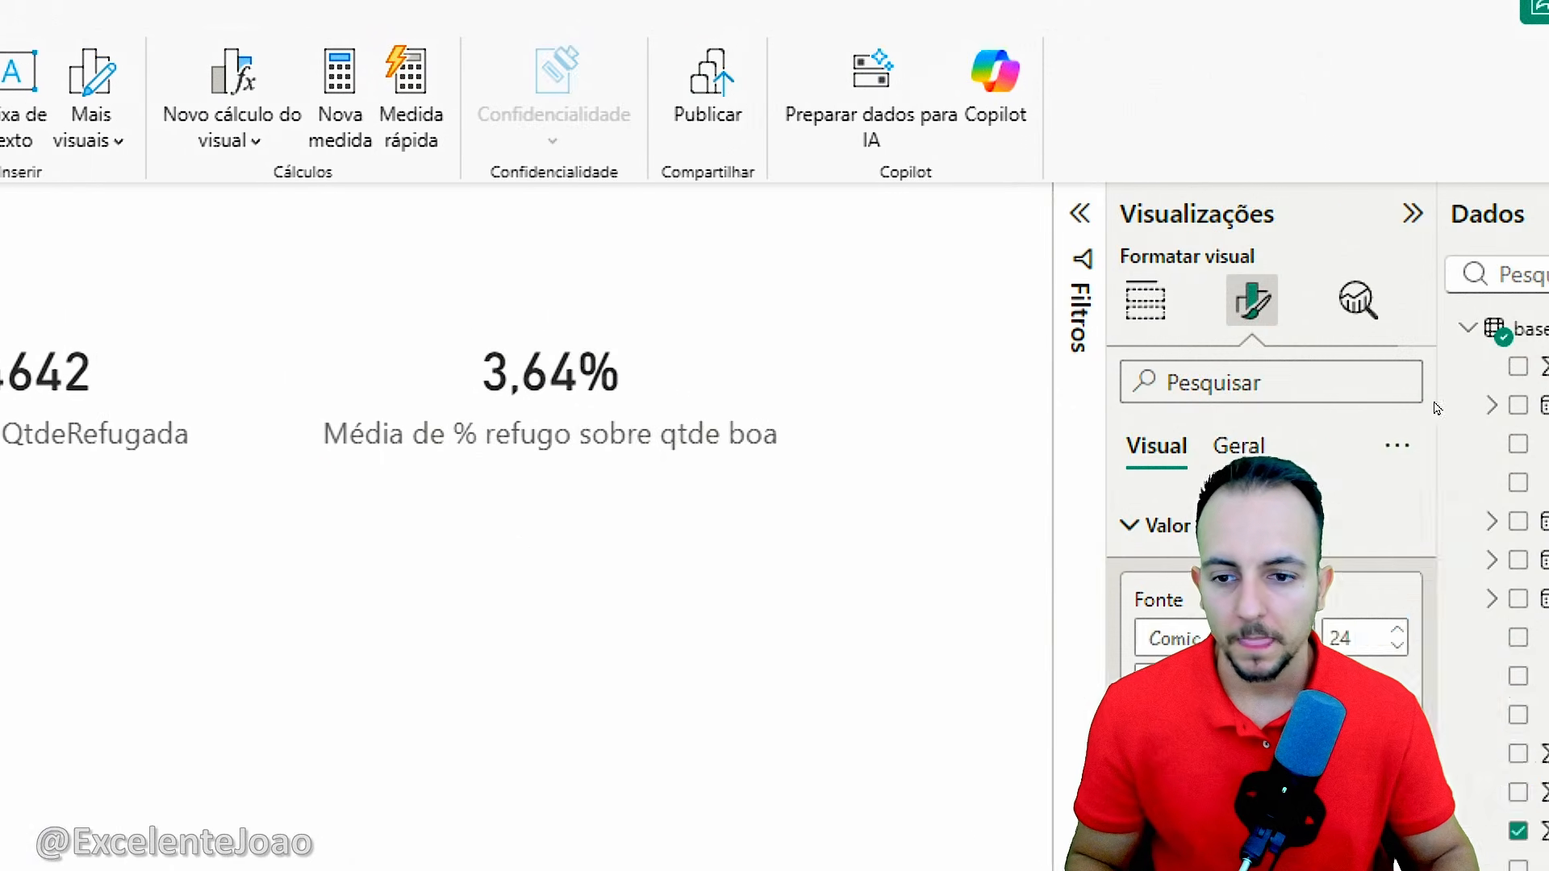
Set the QtdeTotal card's callout value color to a dark grey theme shade and collapse the callout settings
{"action": "left_click", "coordinate": [1010, 395]}
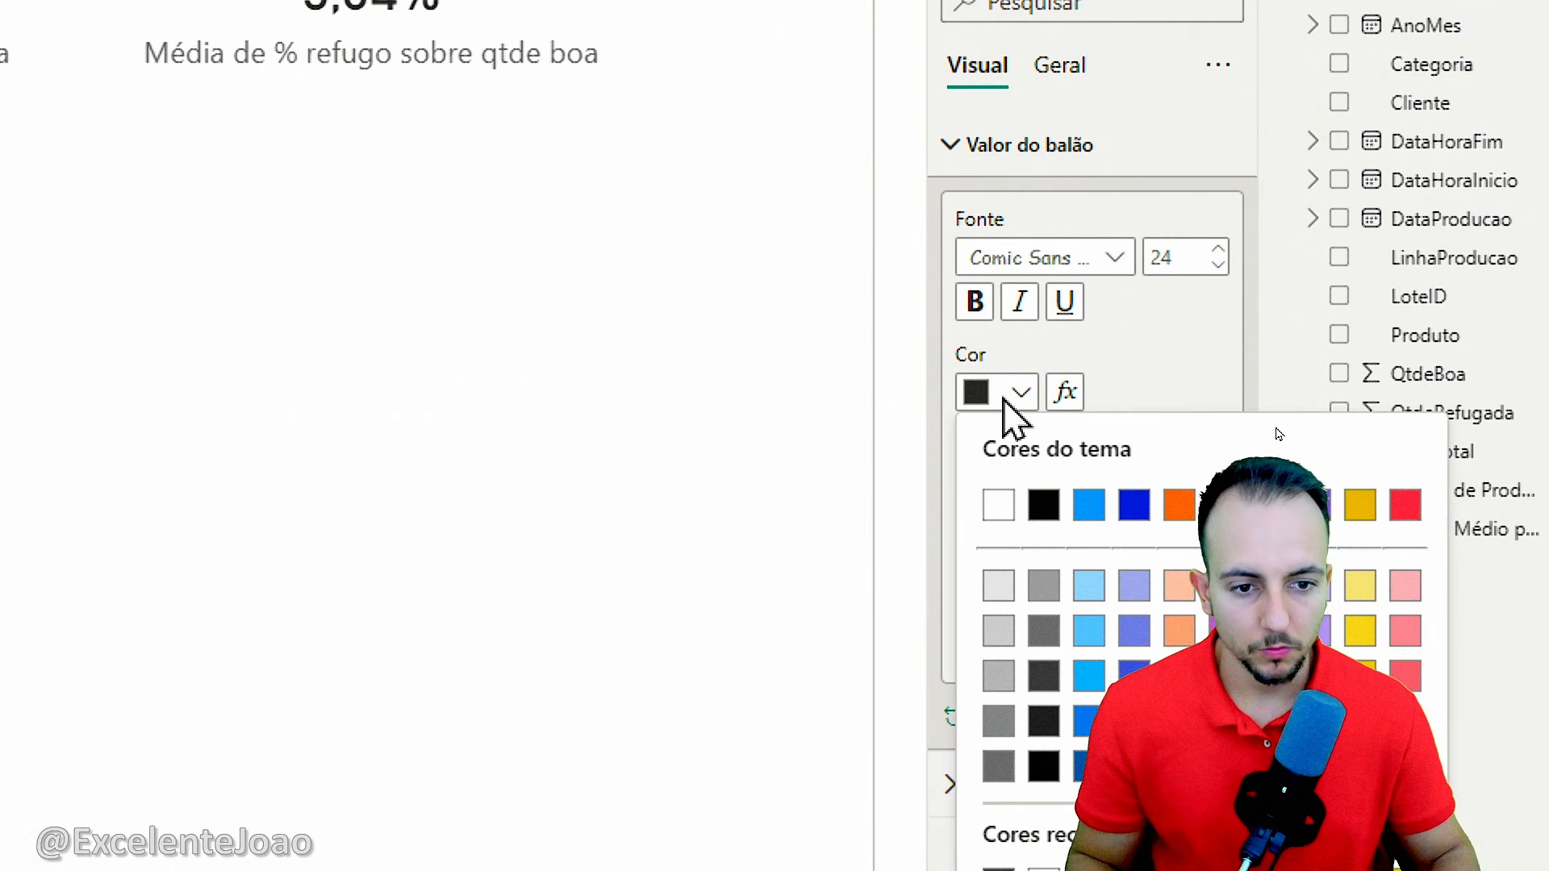
{"action": "left_click", "coordinate": [1045, 677]}
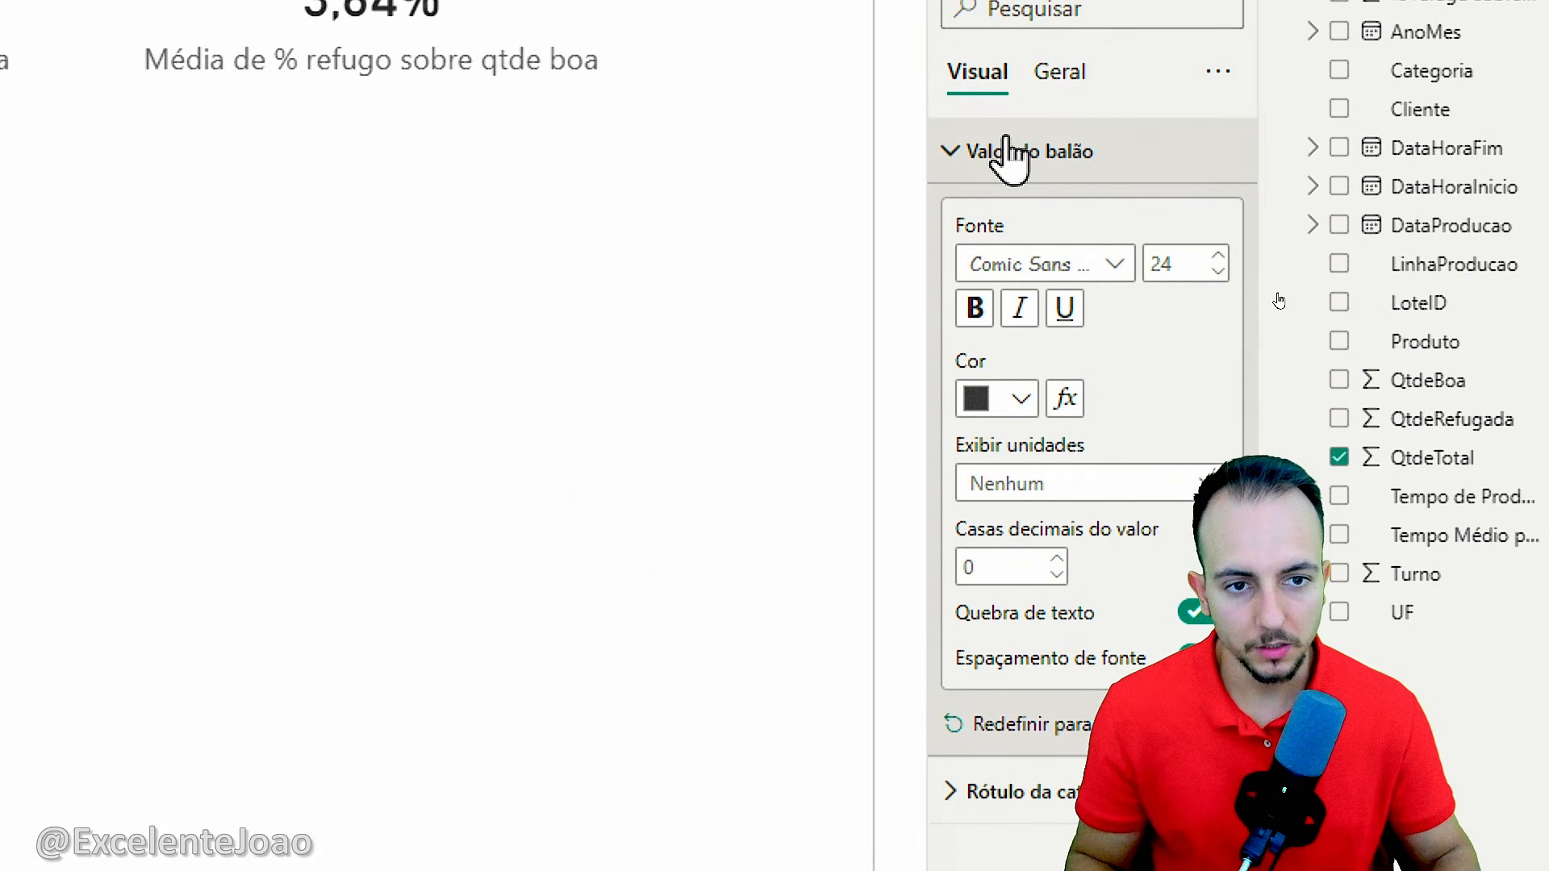
{"action": "left_click", "coordinate": [1009, 152]}
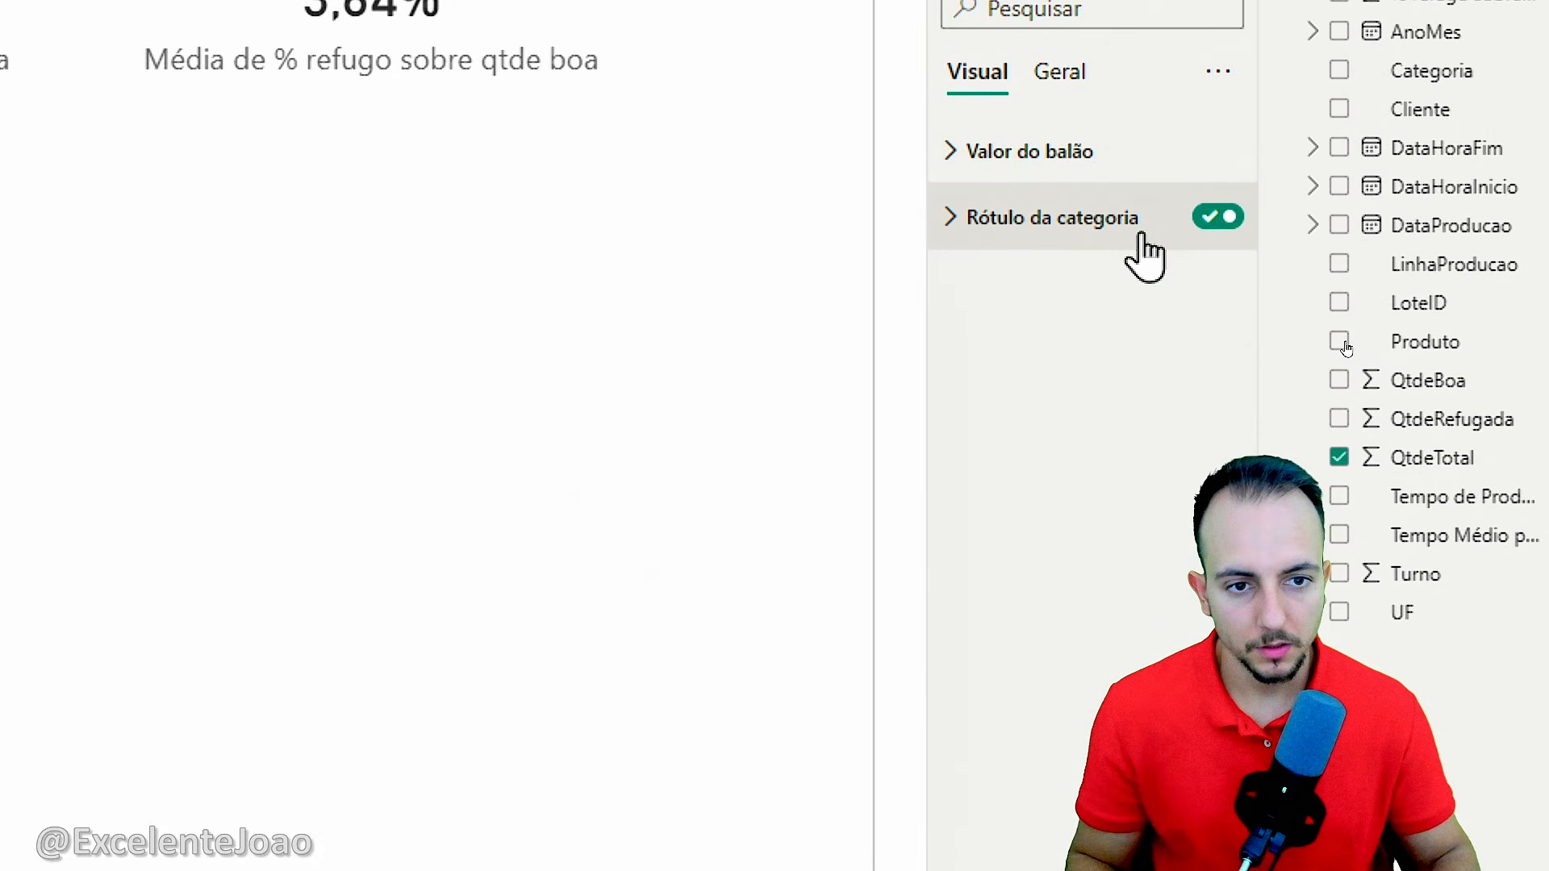
{"action": "key", "text": "ctrl+2"}
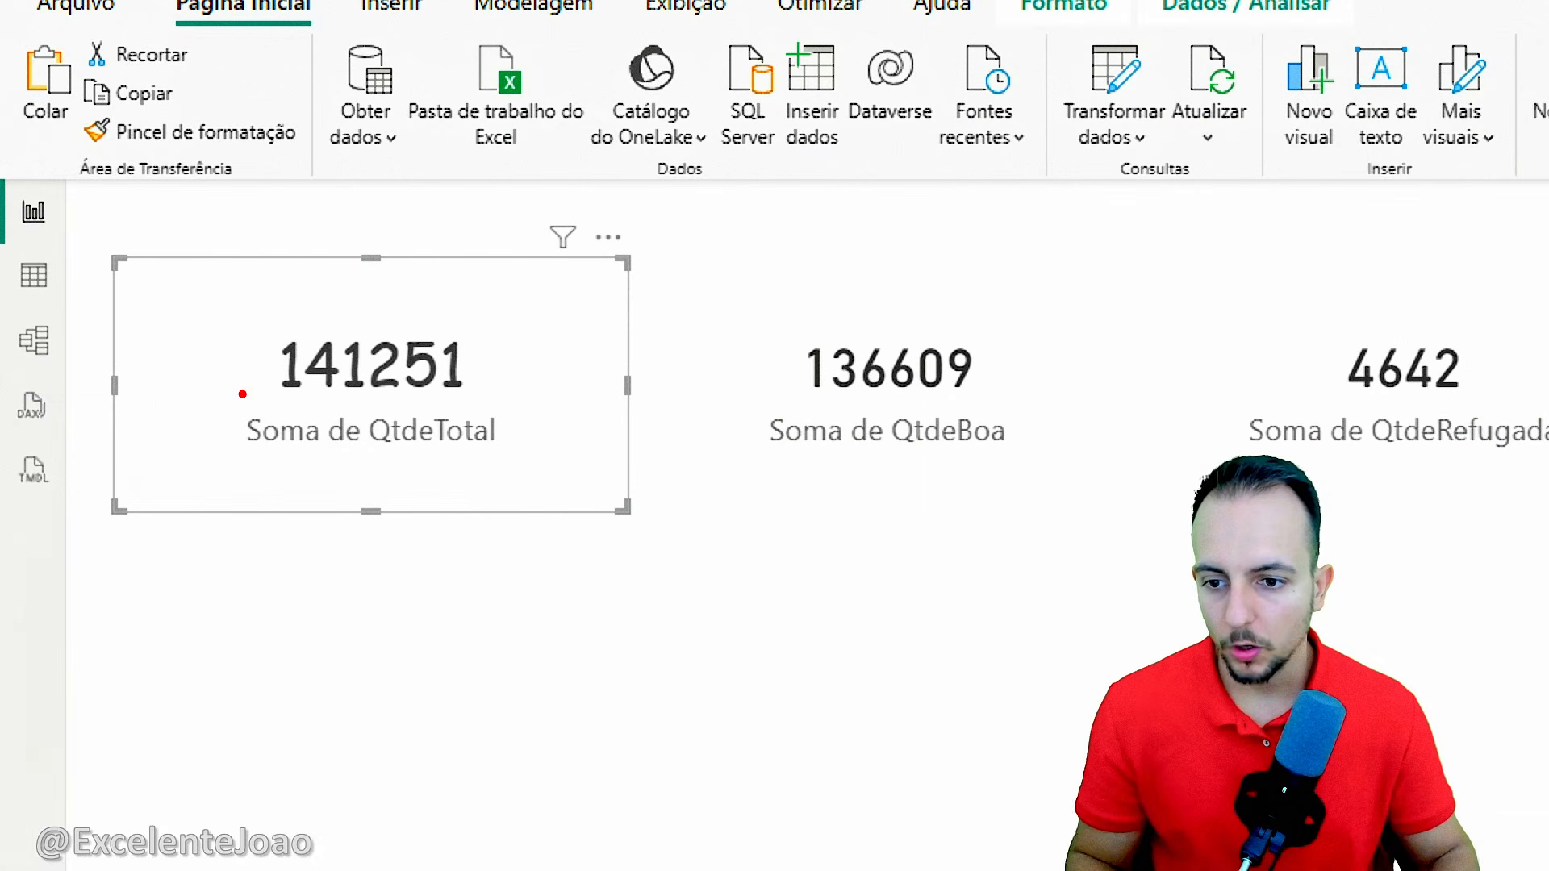
Turn off the category label on the QtdeTotal card
{"action": "mouse_move", "coordinate": [228, 394]}
{"action": "left_mouse_down"}
{"action": "mouse_move", "coordinate": [569, 496]}
{"action": "mouse_move", "coordinate": [662, 623]}
{"action": "left_mouse_up"}
{"action": "key", "text": "Escape"}
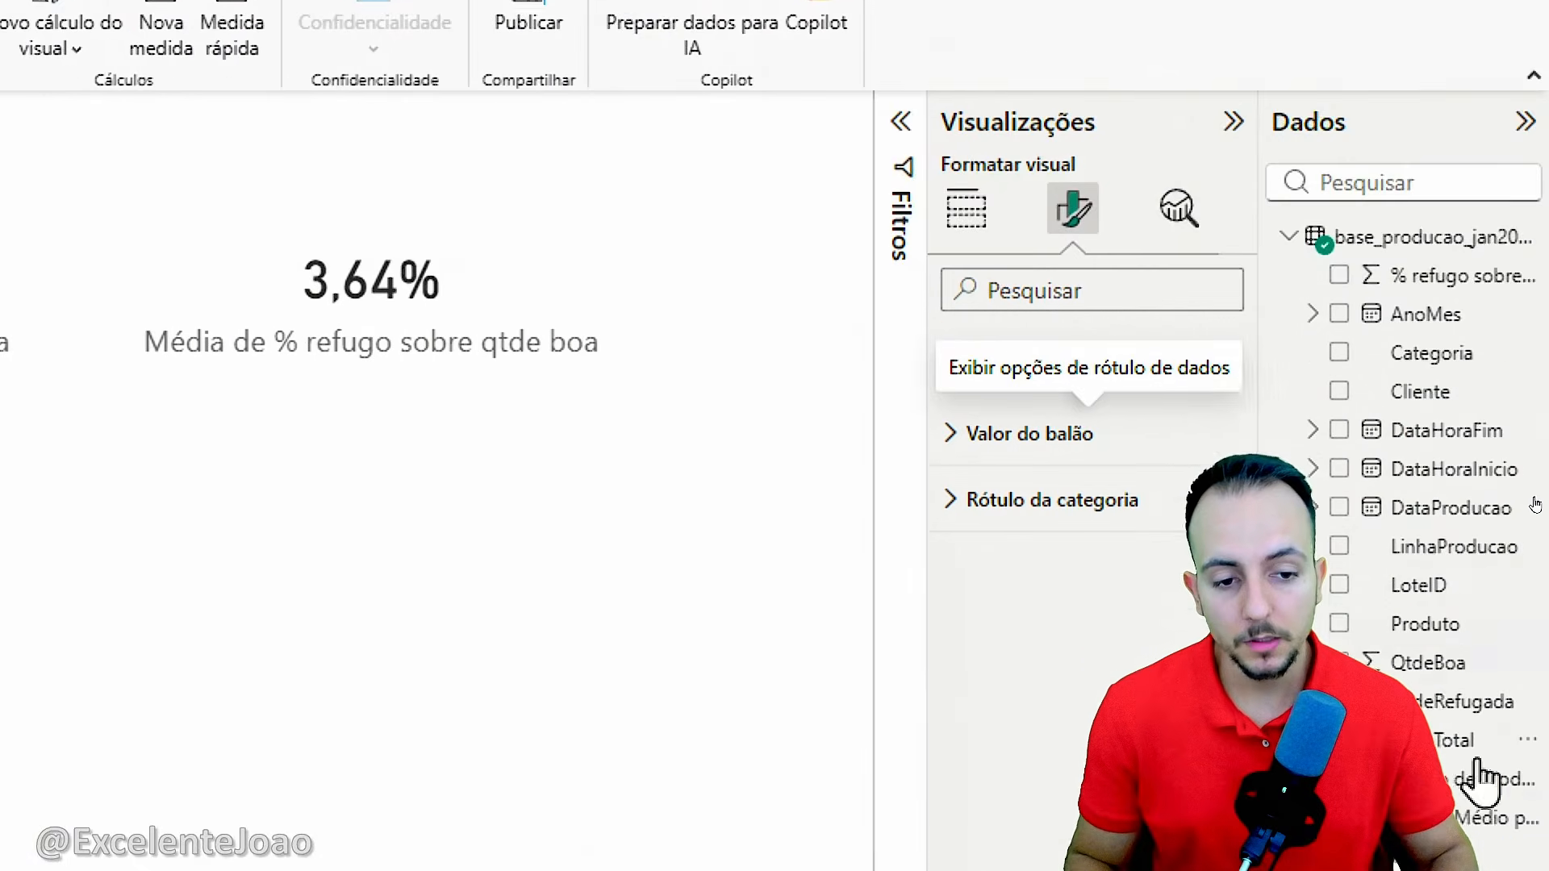
{"action": "key", "text": "ctrl+2"}
{"action": "mouse_move", "coordinate": [1243, 183]}
{"action": "left_mouse_down"}
{"action": "mouse_move", "coordinate": [1154, 246]}
{"action": "mouse_move", "coordinate": [1243, 194]}
{"action": "left_mouse_up"}
{"action": "key", "text": "Escape"}
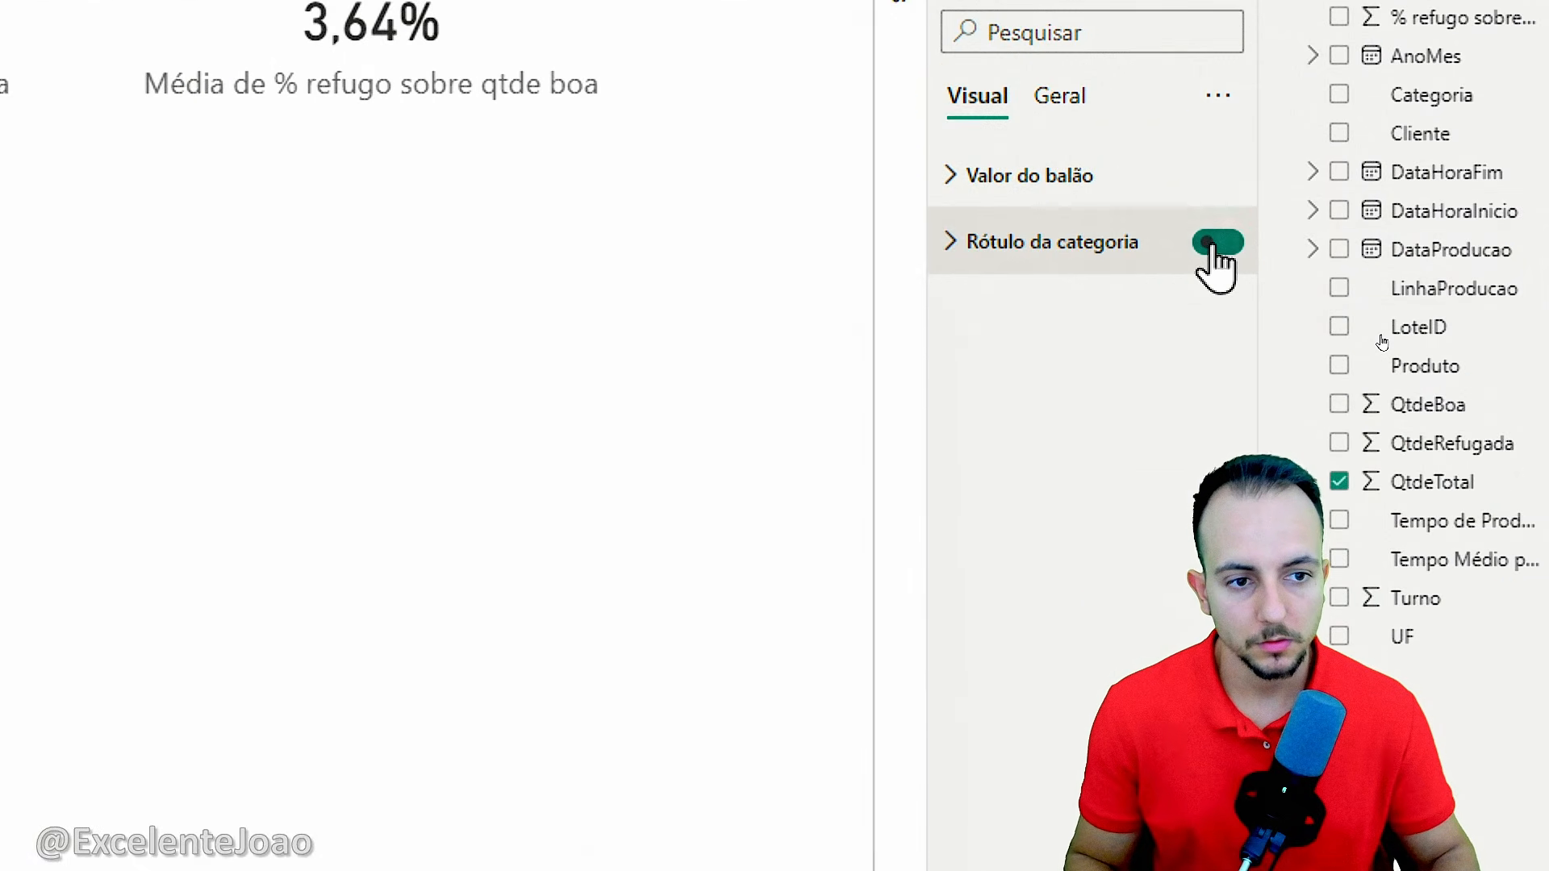
{"action": "left_click", "coordinate": [1217, 242]}
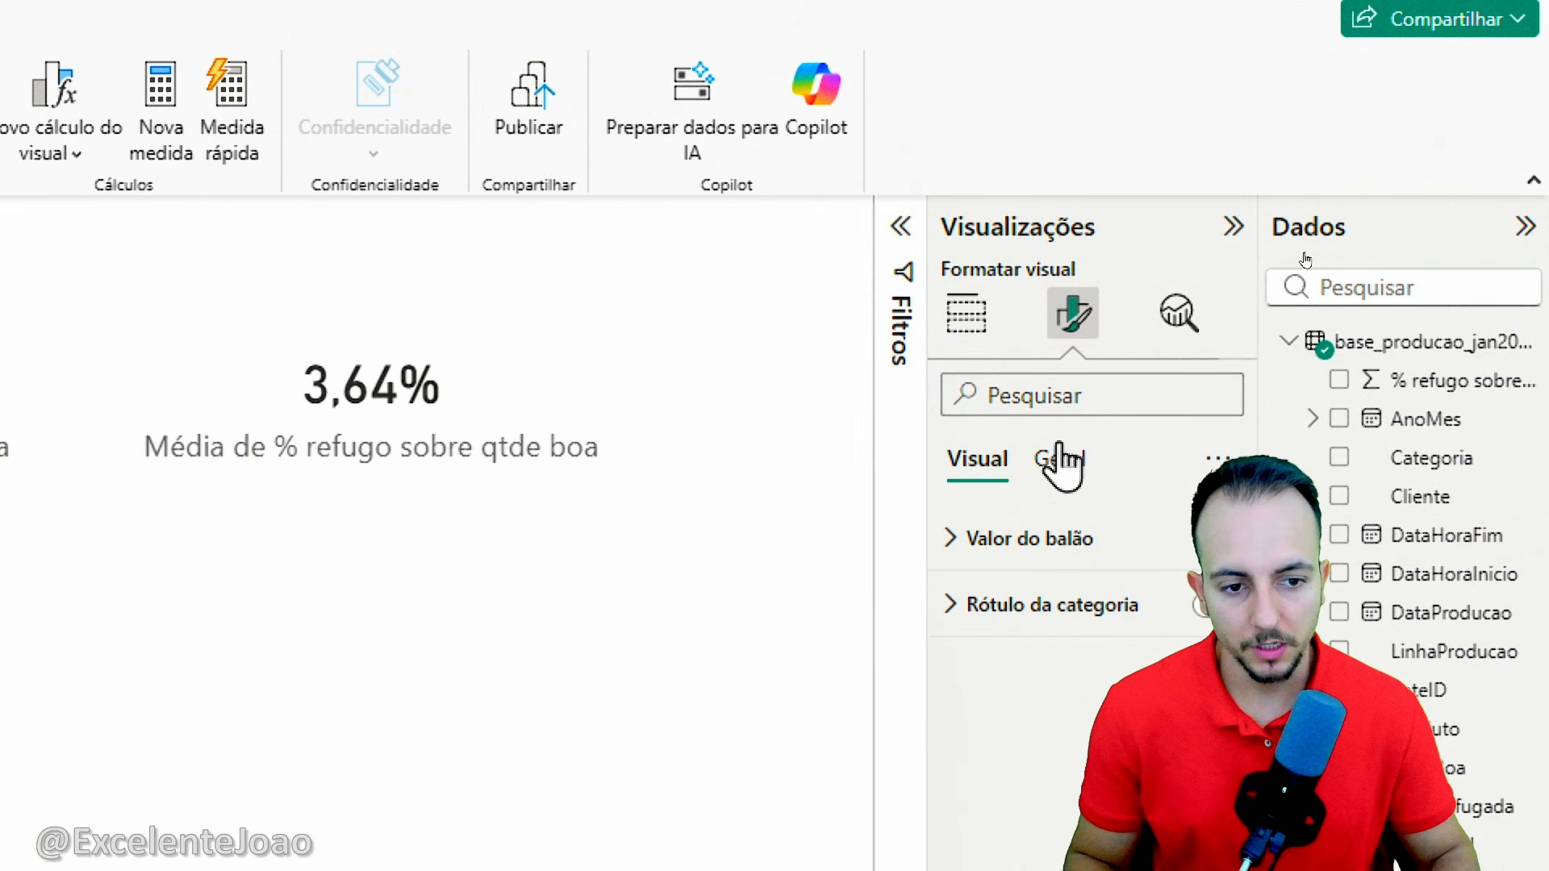
Turn on the title in the QtdeTotal card's general formatting
{"action": "left_click", "coordinate": [1060, 460]}
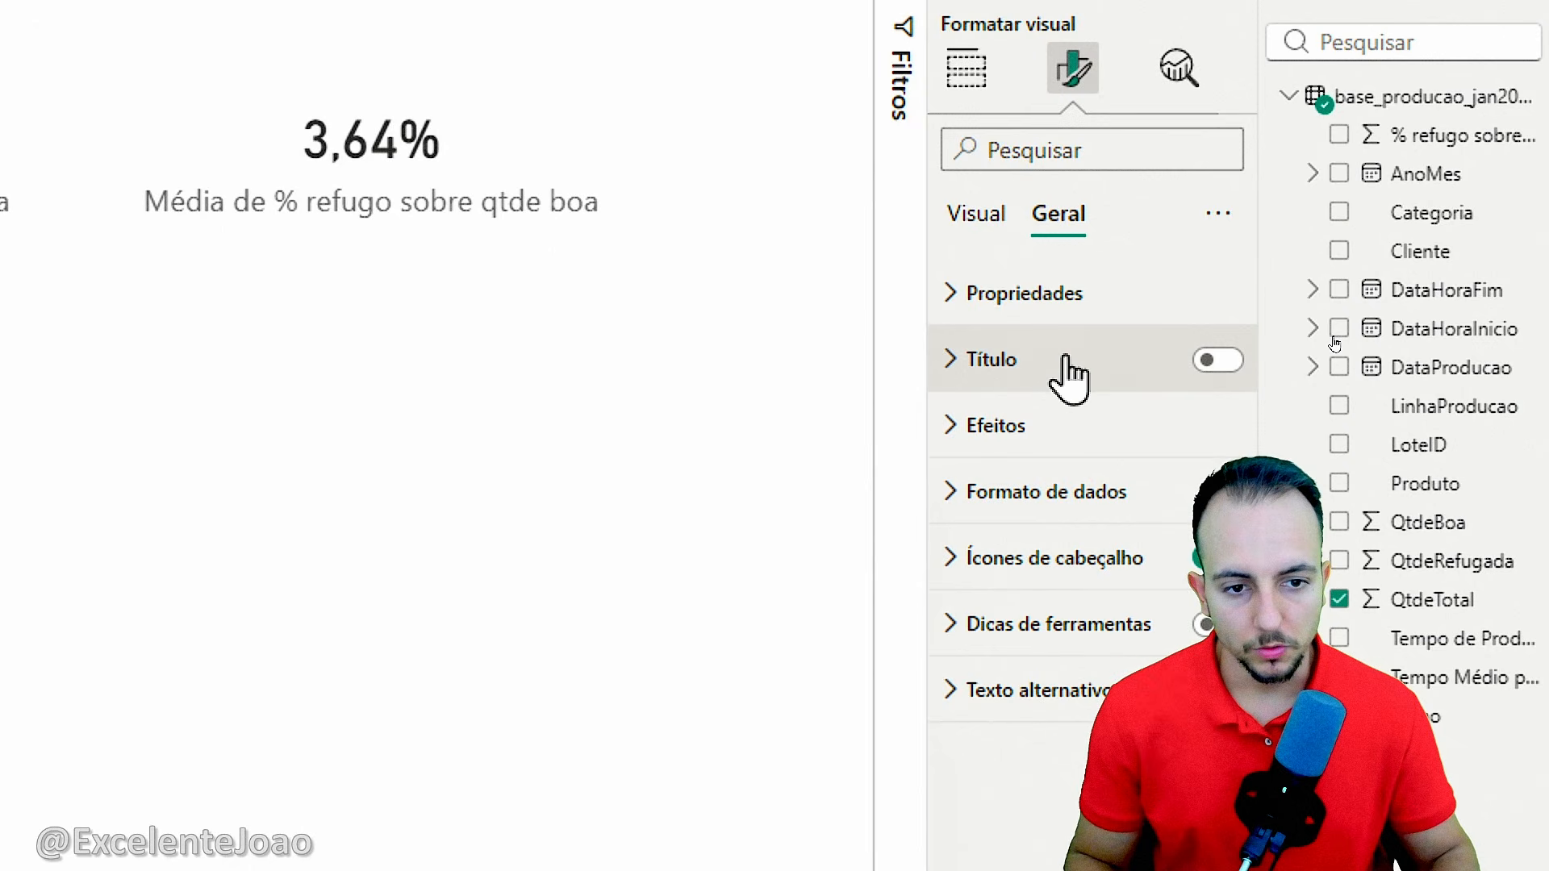
{"action": "left_click", "coordinate": [1211, 364]}
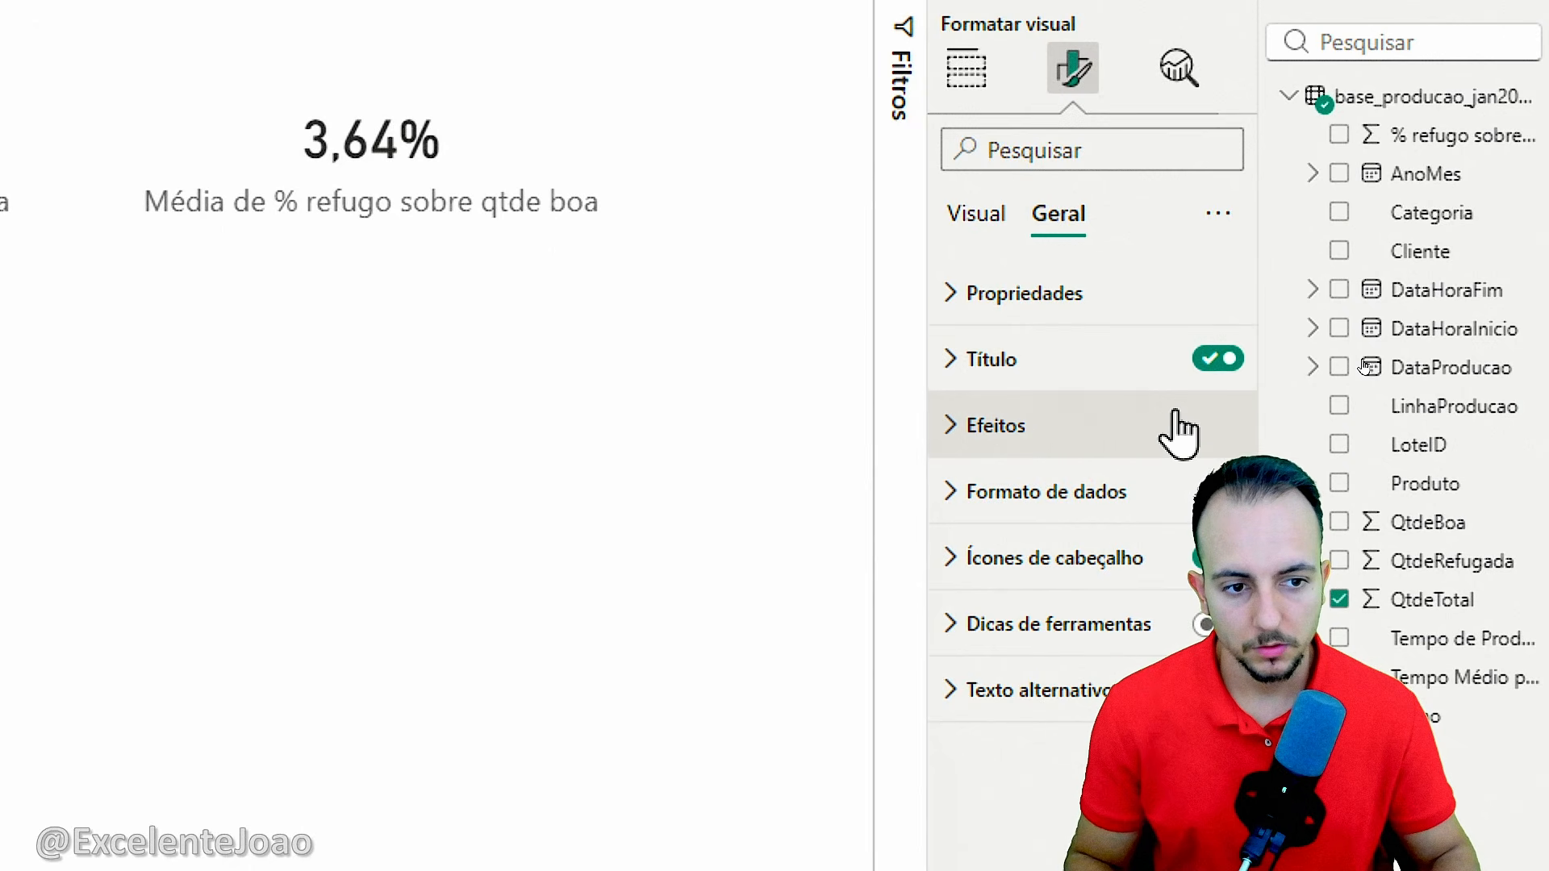
{"action": "mouse_move", "coordinate": [400, 299]}
{"action": "left_mouse_down"}
{"action": "mouse_move", "coordinate": [230, 343]}
{"action": "mouse_move", "coordinate": [339, 305]}
{"action": "left_mouse_up"}
{"action": "left_click", "coordinate": [260, 327]}
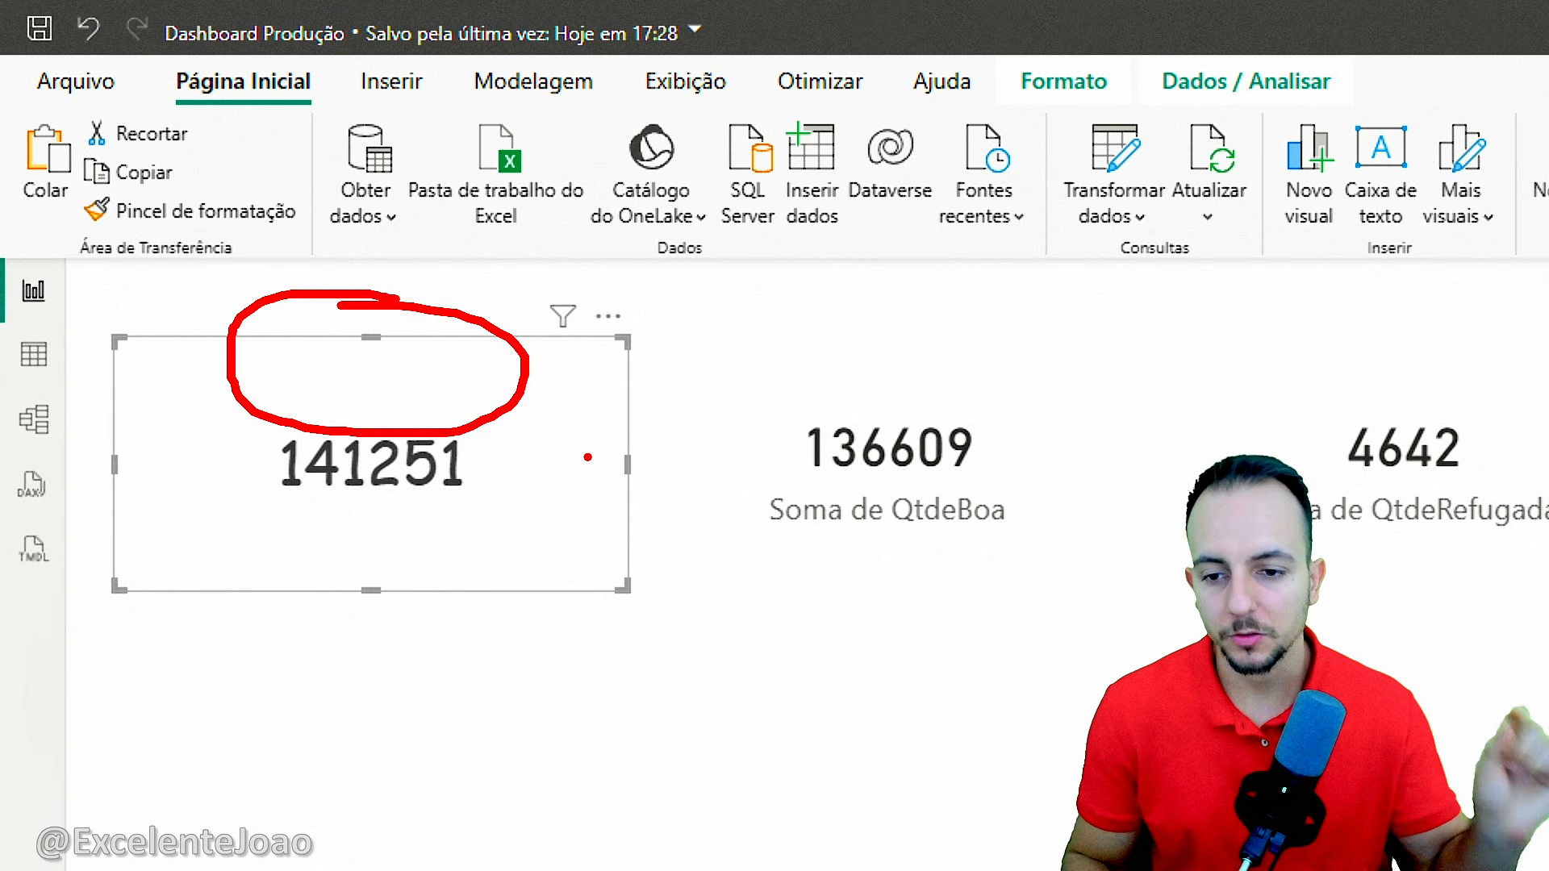
{"action": "key", "text": "Escape"}
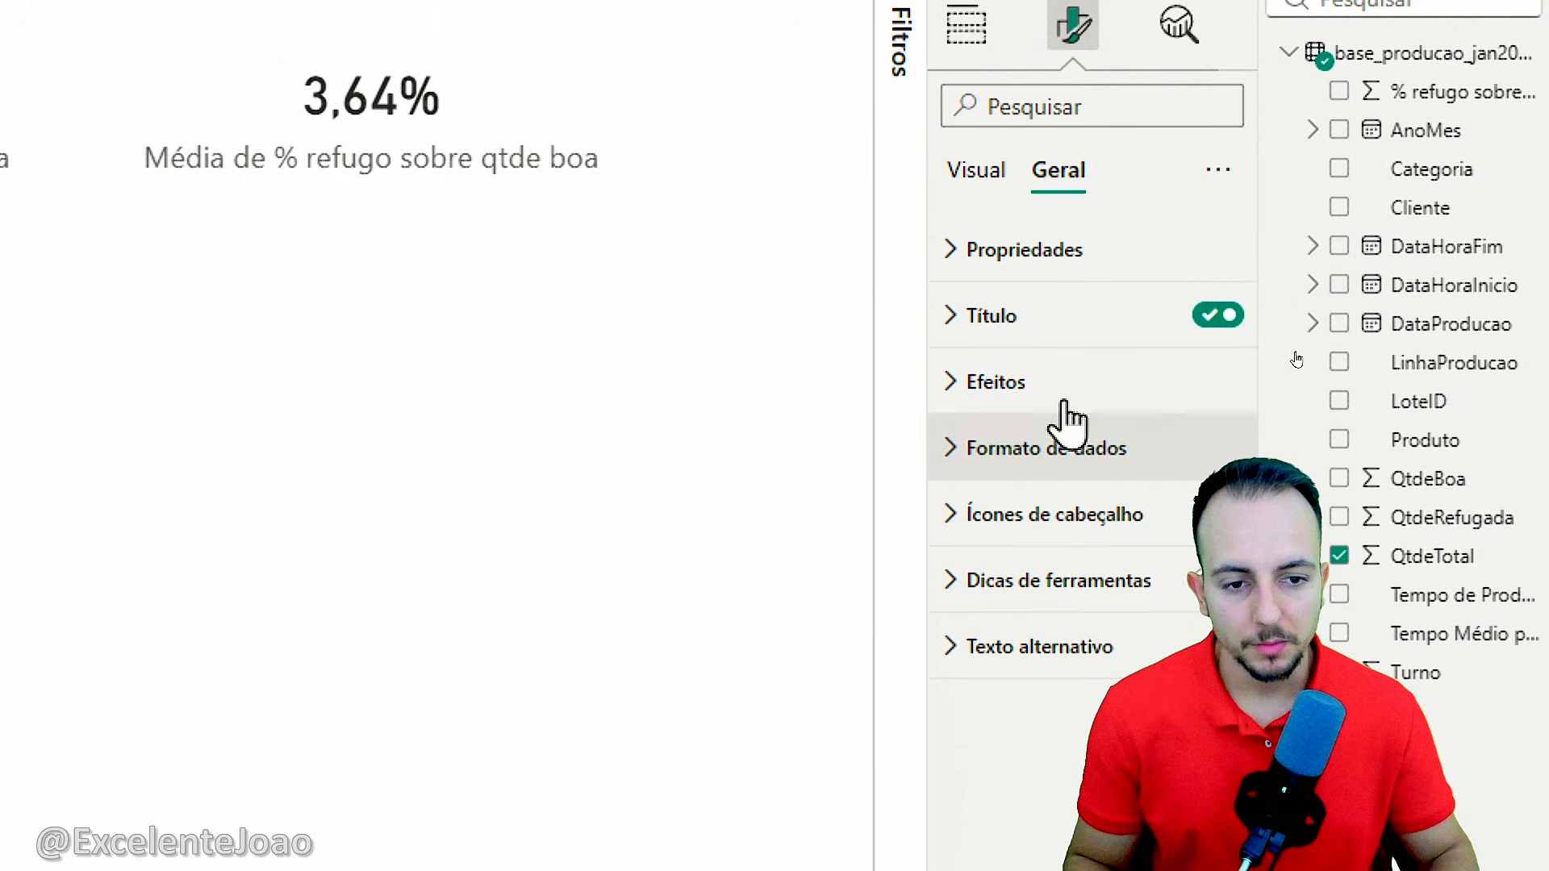
Set the QtdeTotal card's title text to "Qtde boa total" and center it horizontally
{"action": "left_click", "coordinate": [1035, 317]}
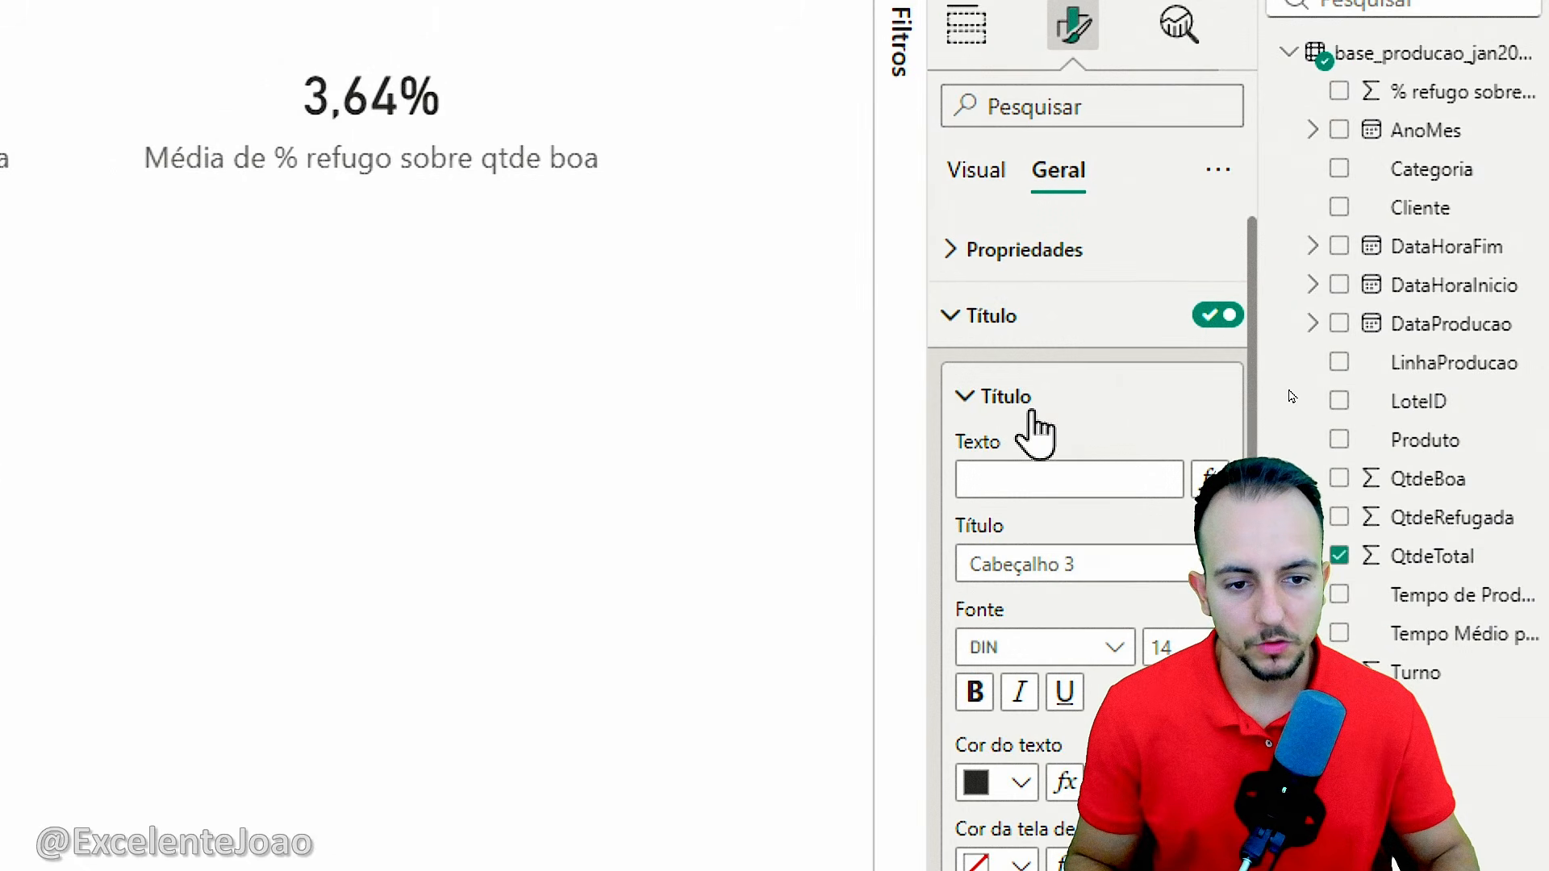
{"action": "left_click", "coordinate": [1032, 479]}
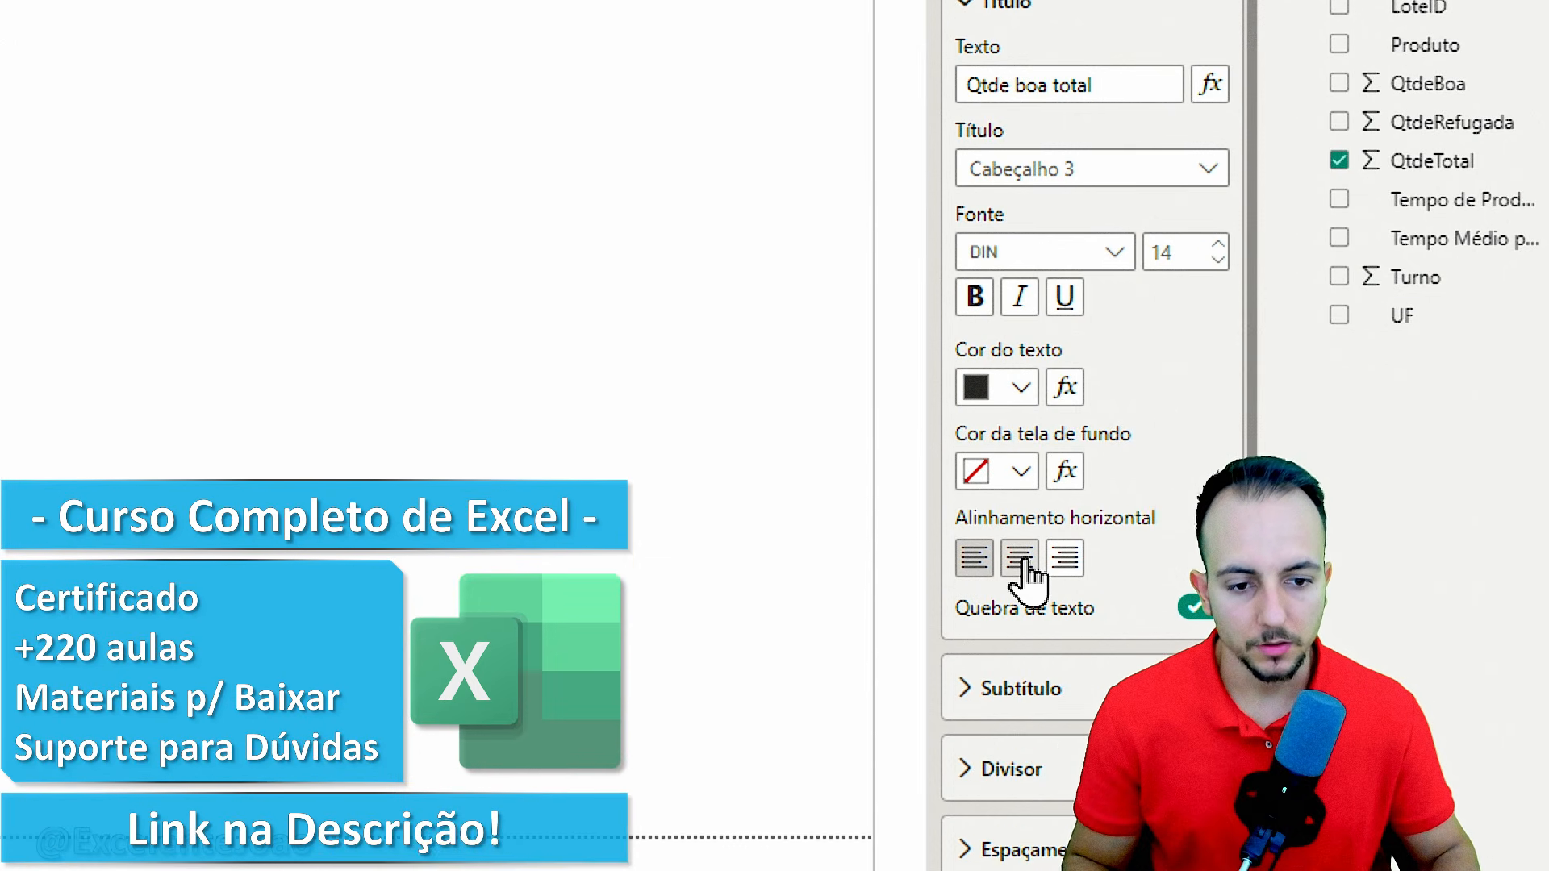
{"action": "left_click", "coordinate": [1020, 767]}
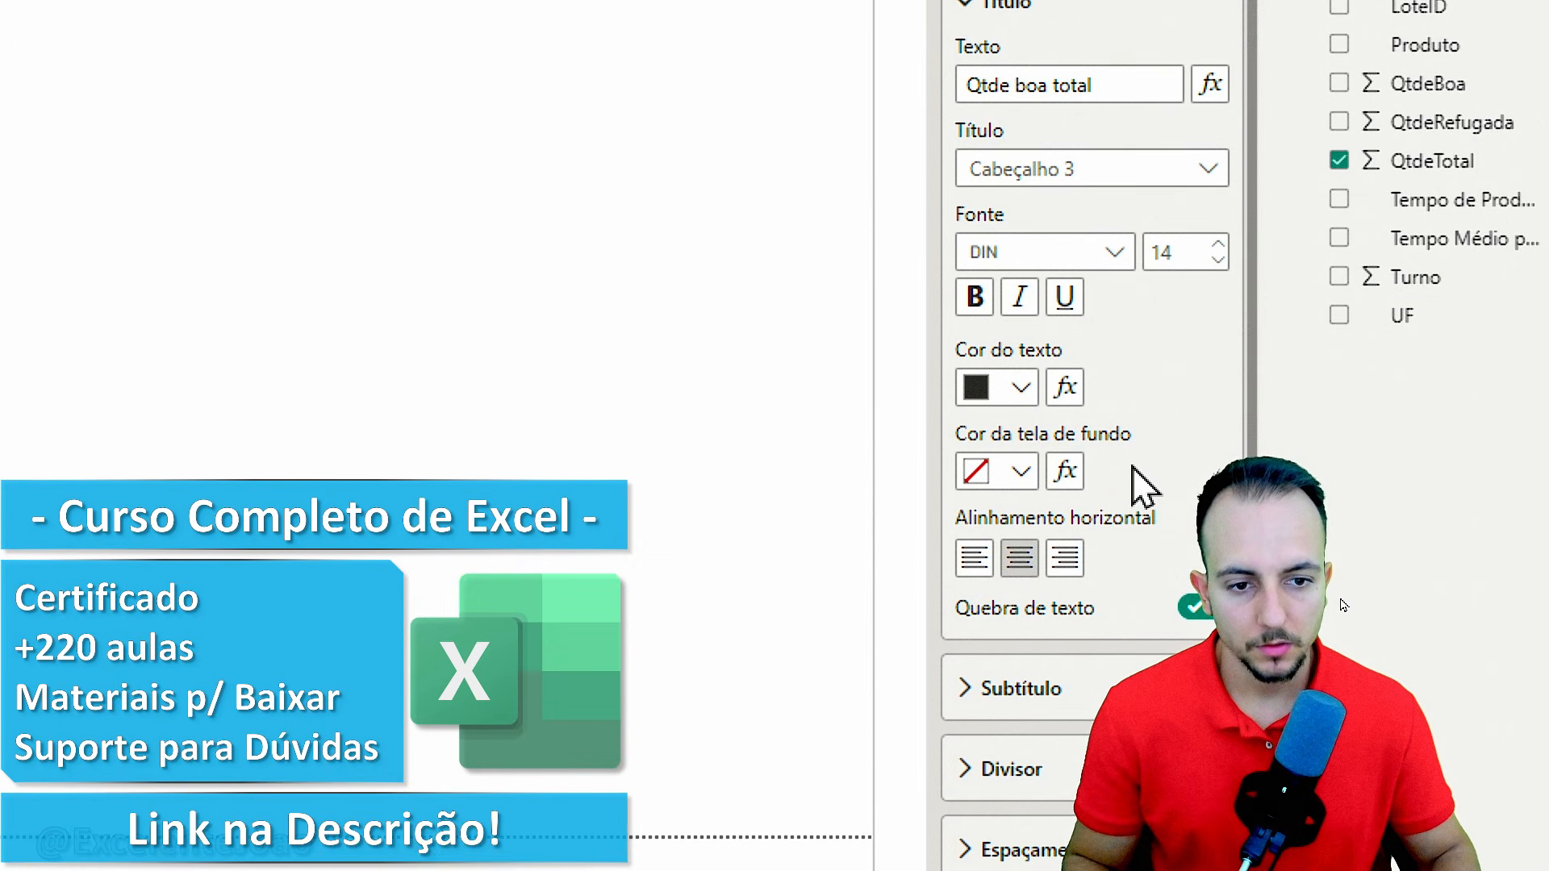
Make the card title's text white and its background a dark grey theme shade
{"action": "left_click", "coordinate": [1020, 392]}
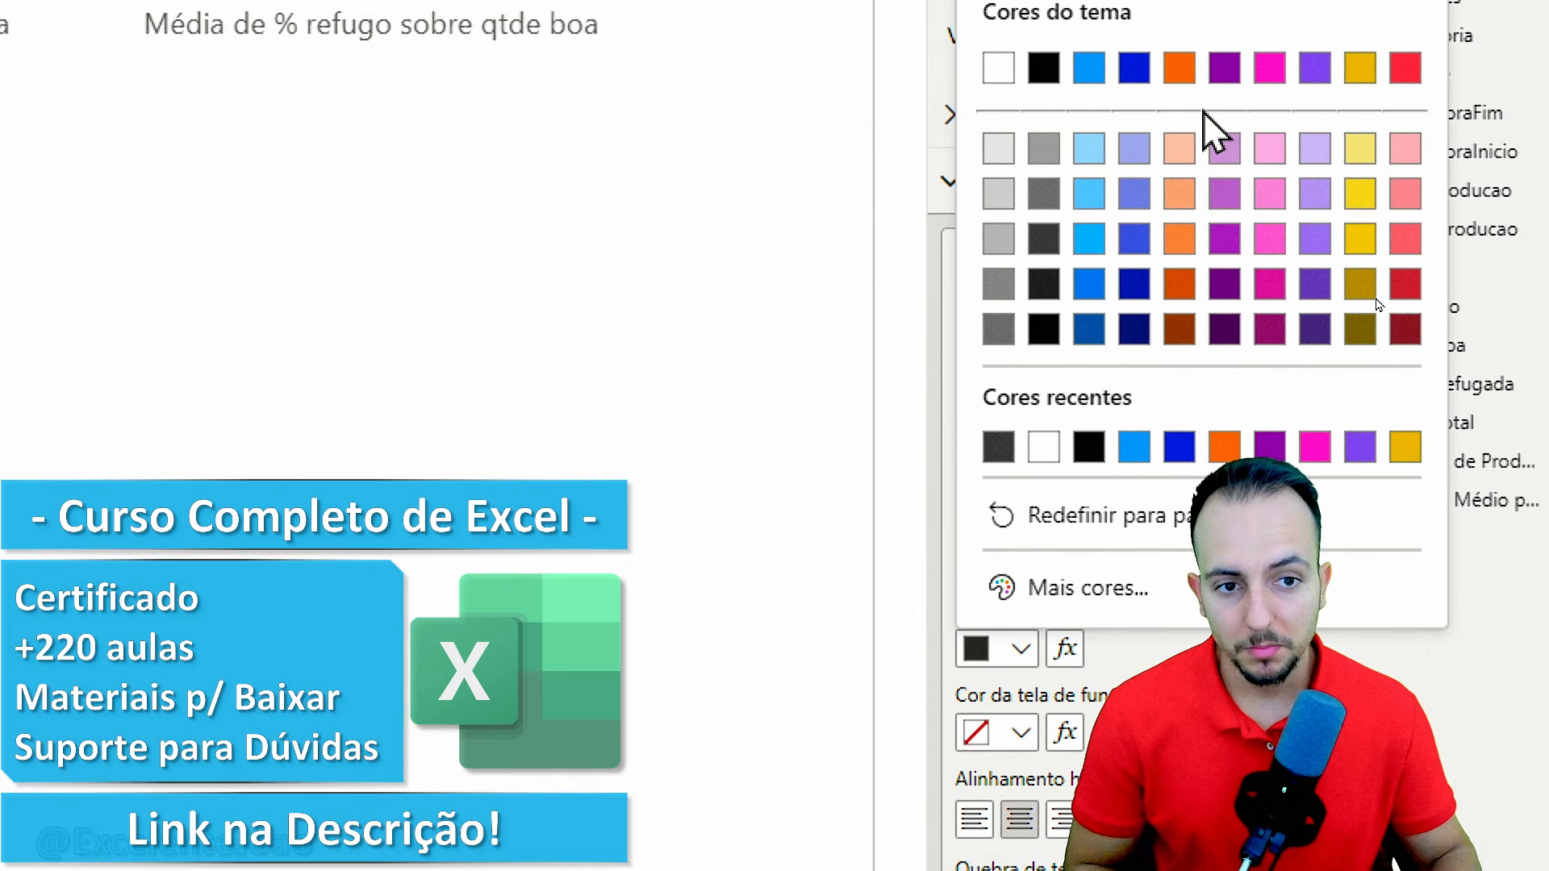
{"action": "left_click", "coordinate": [999, 67]}
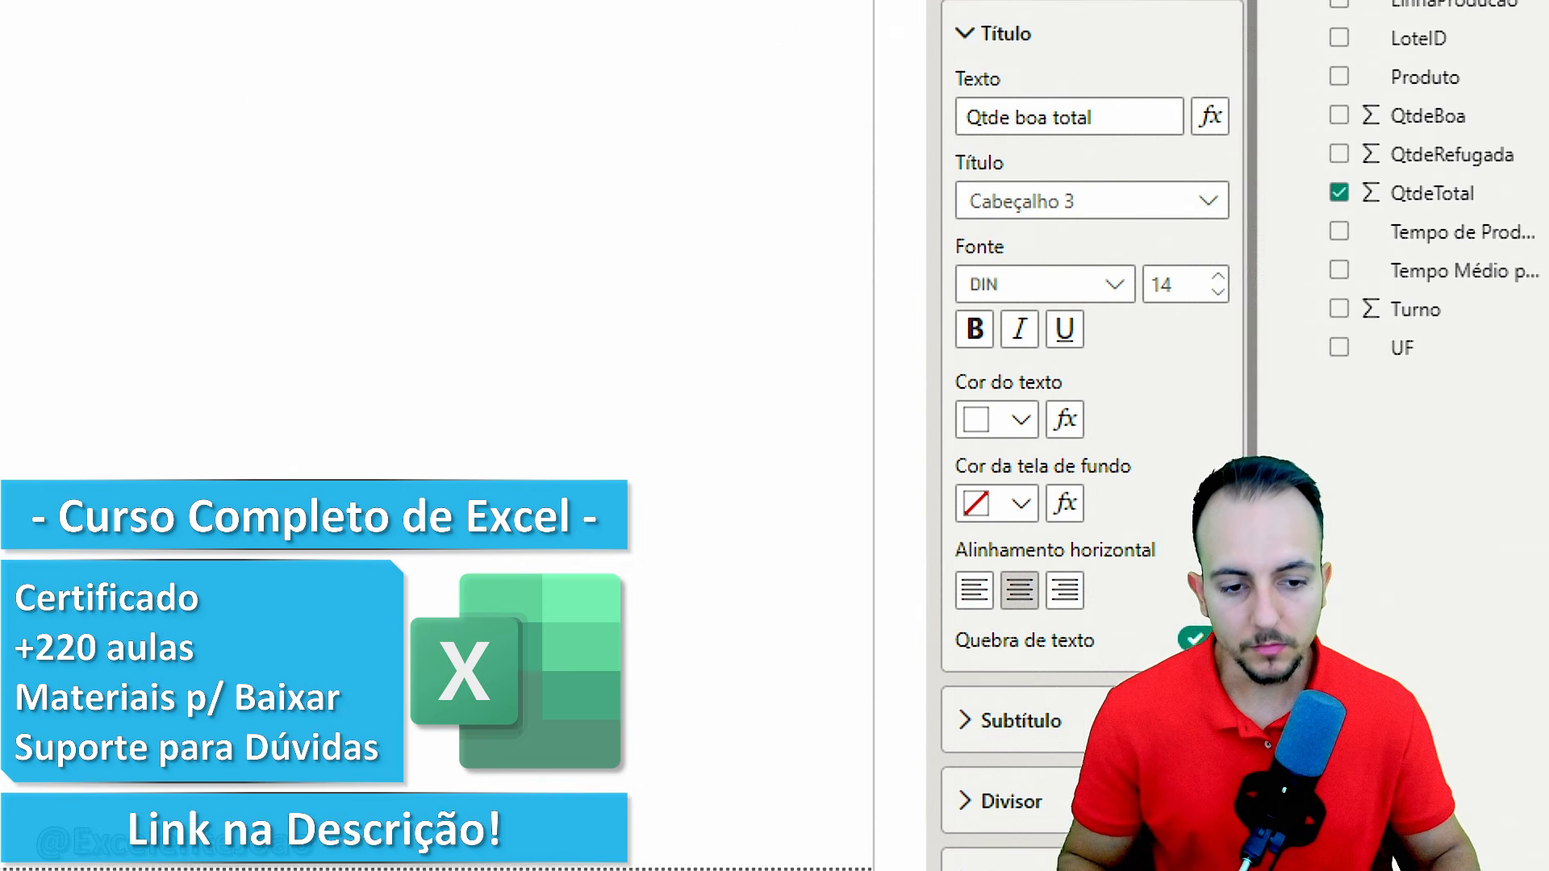
{"action": "left_click", "coordinate": [1021, 503]}
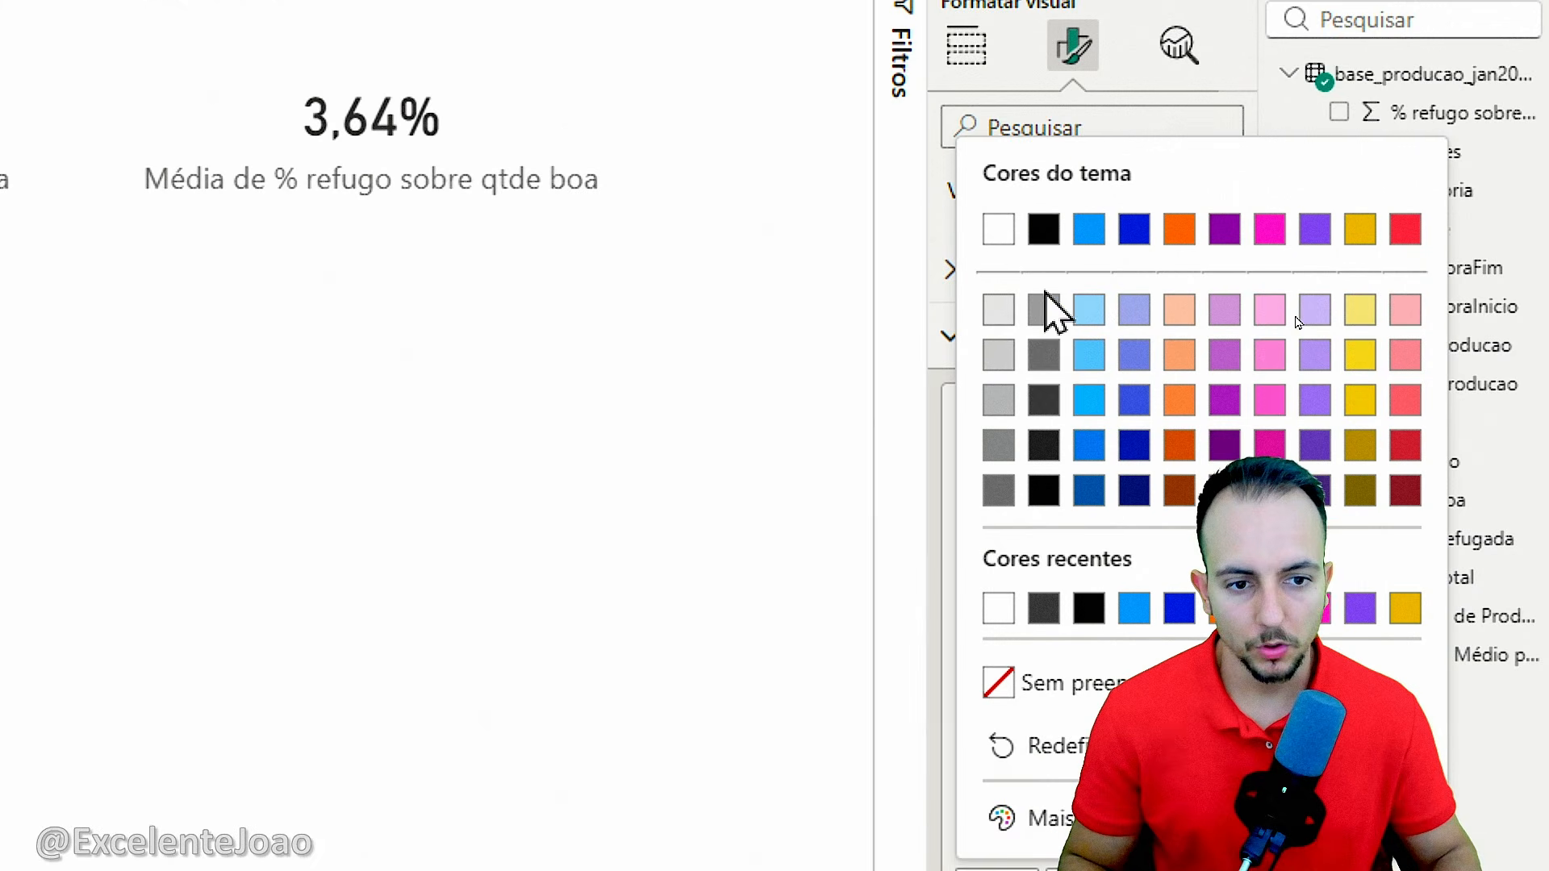
{"action": "left_click", "coordinate": [1037, 404]}
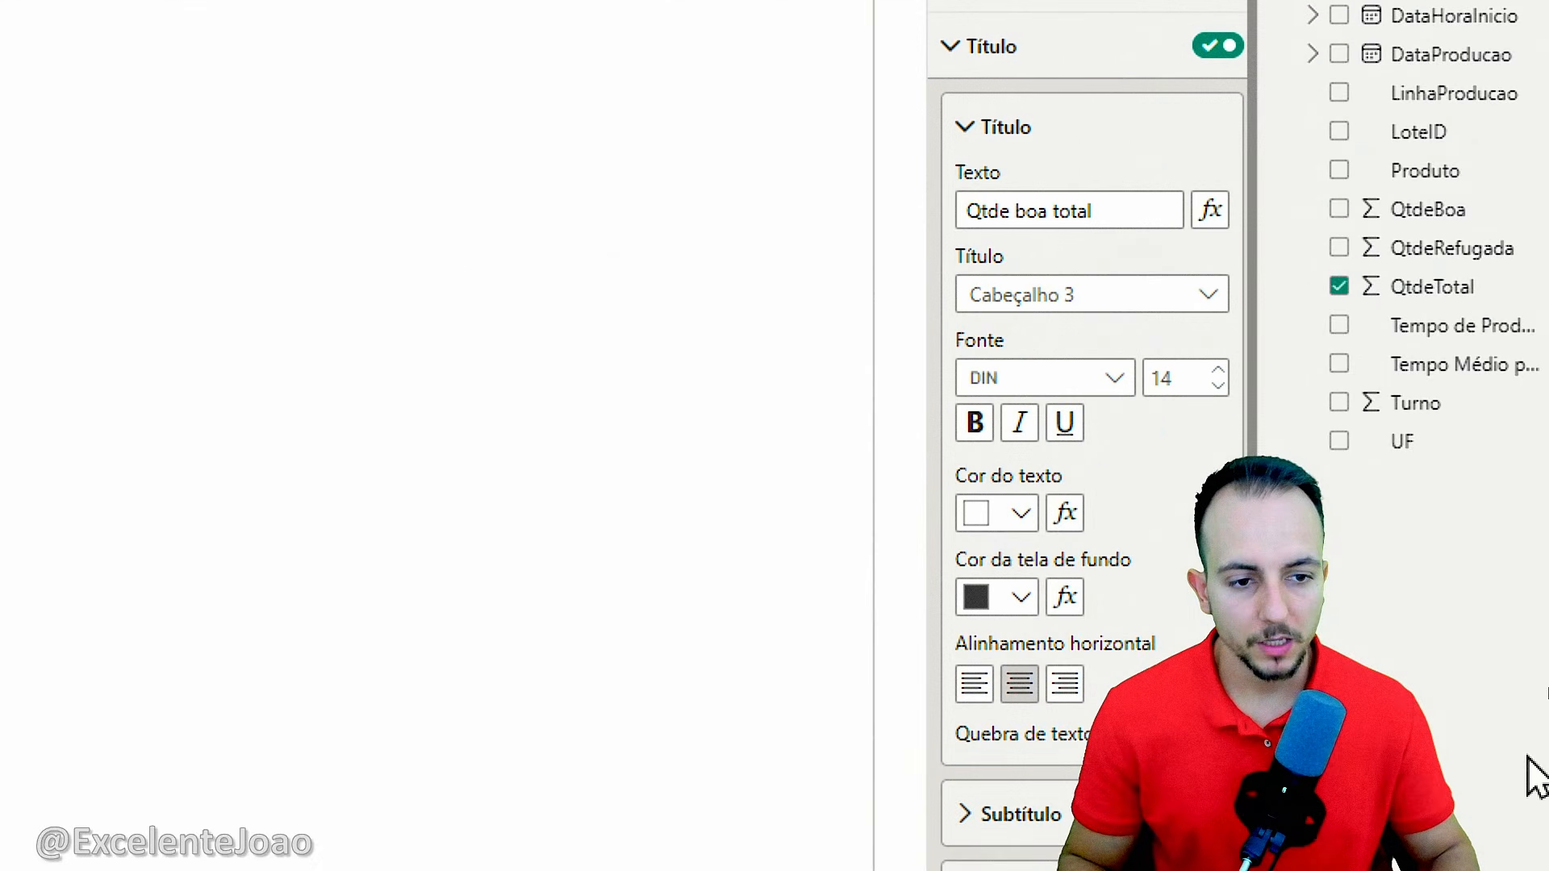
Set the card title's font to Comic Sans MS at size 20 and the callout value's font size to 30
{"action": "left_click", "coordinate": [1037, 387]}
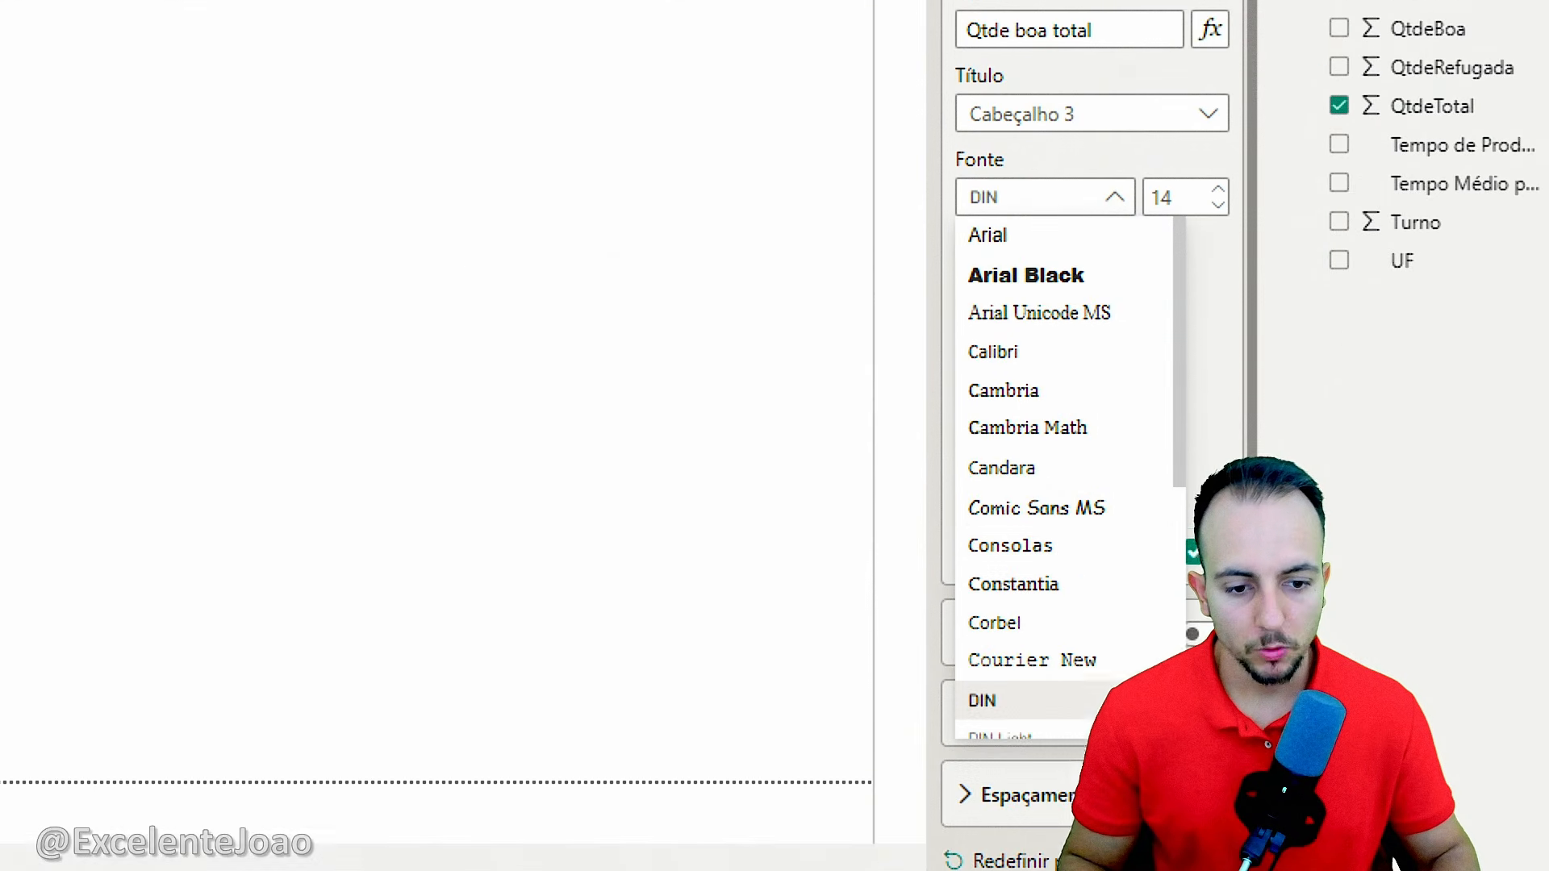
{"action": "left_click", "coordinate": [1057, 501]}
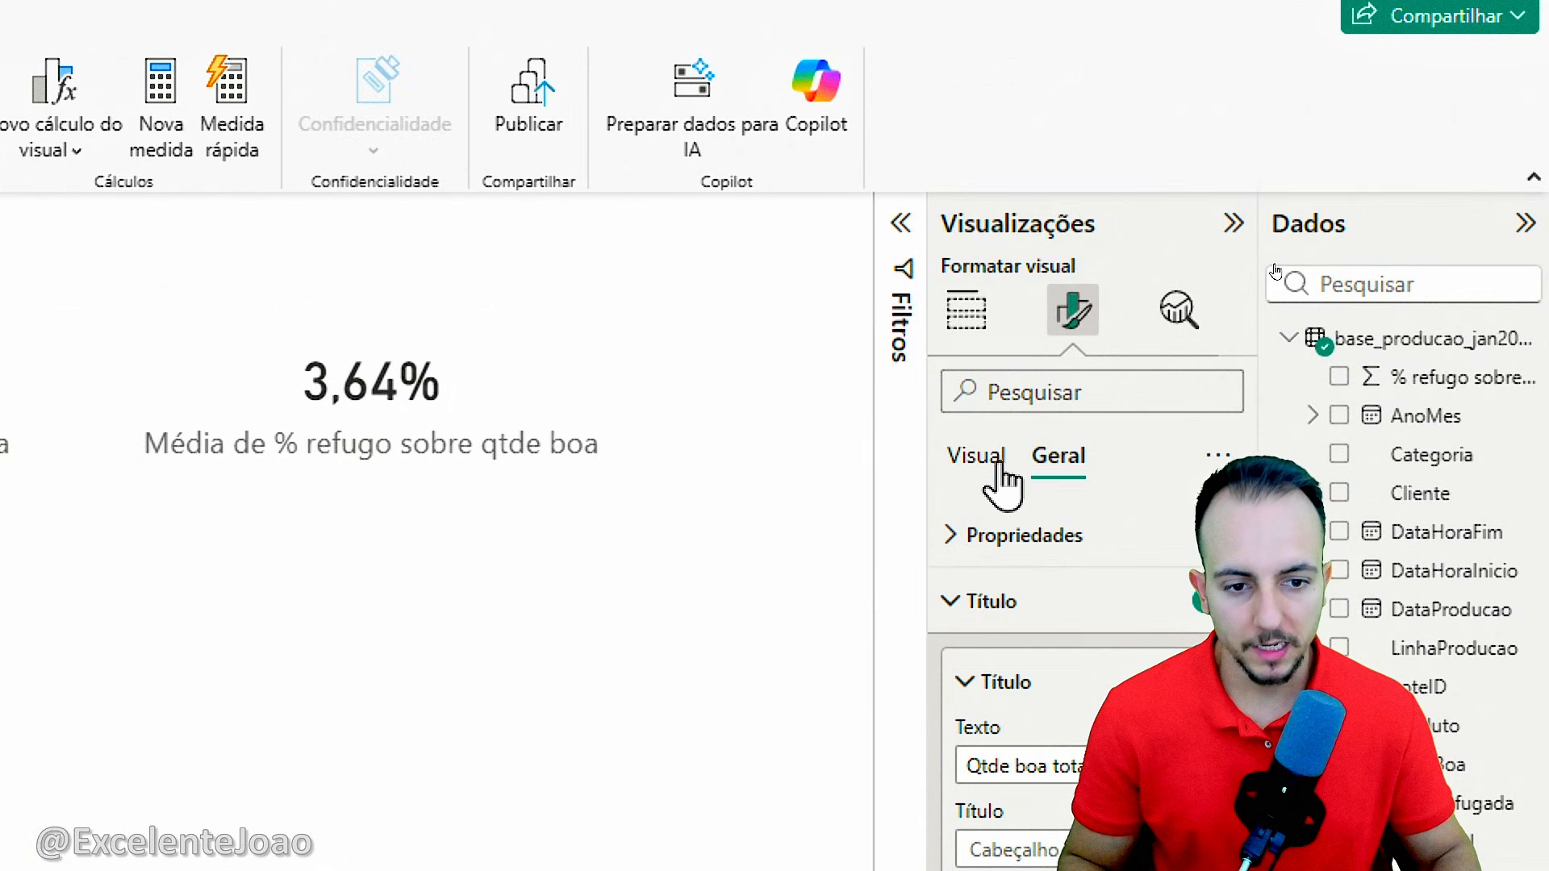
{"action": "left_click", "coordinate": [1000, 477]}
{"action": "left_click", "coordinate": [1089, 537]}
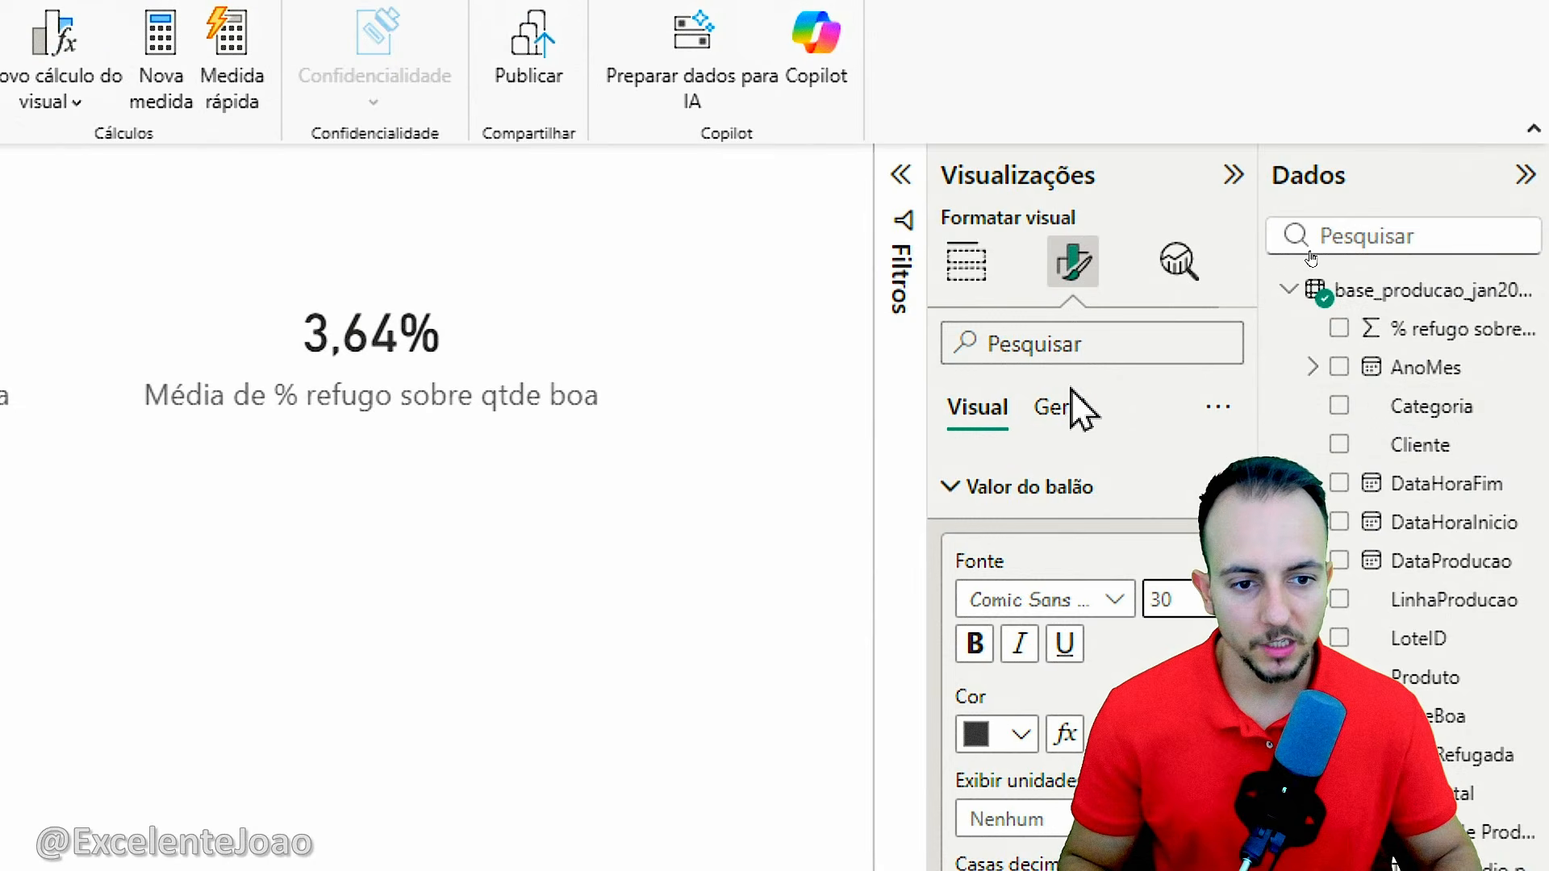
Open the QtdeTotal card's effects settings and set its background color to the light blue theme shade
{"action": "left_click", "coordinate": [1073, 391]}
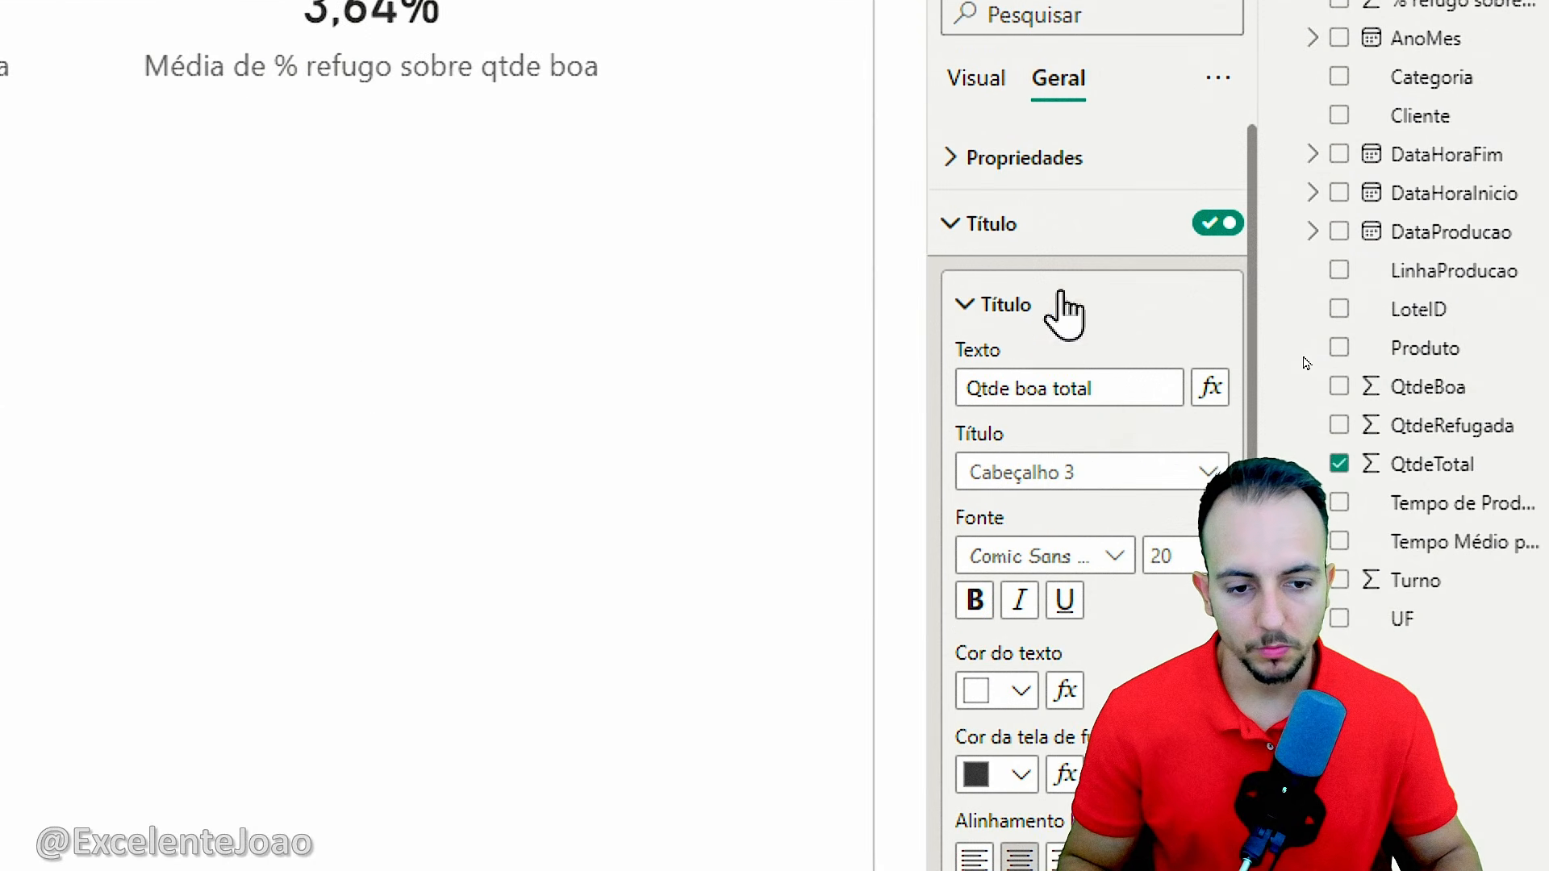
{"action": "left_click", "coordinate": [1023, 223]}
{"action": "left_click", "coordinate": [1008, 292]}
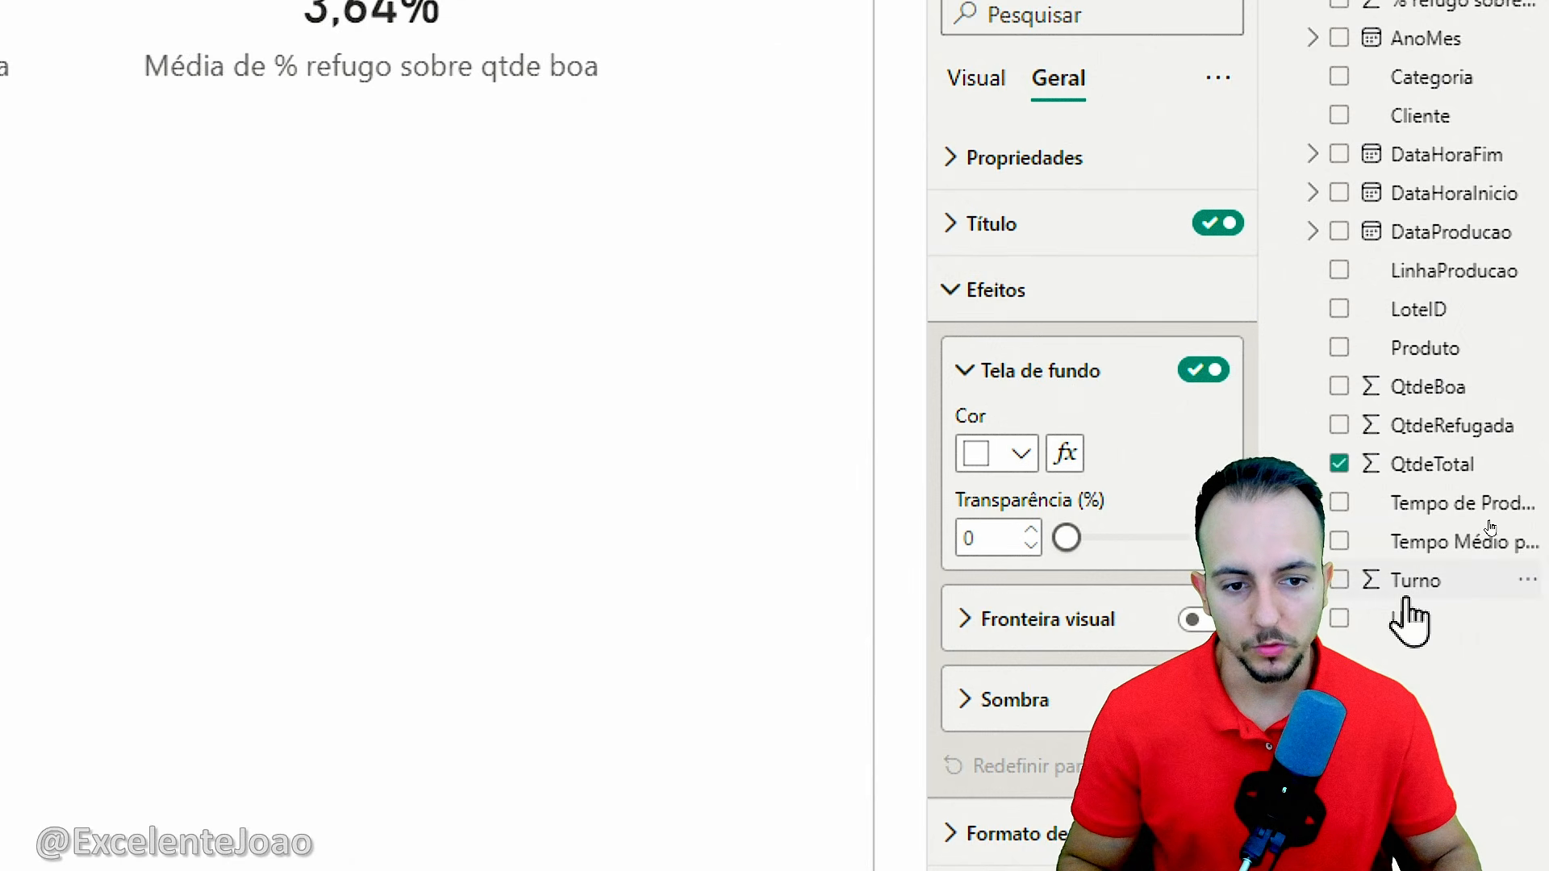
{"action": "left_click", "coordinate": [1021, 454]}
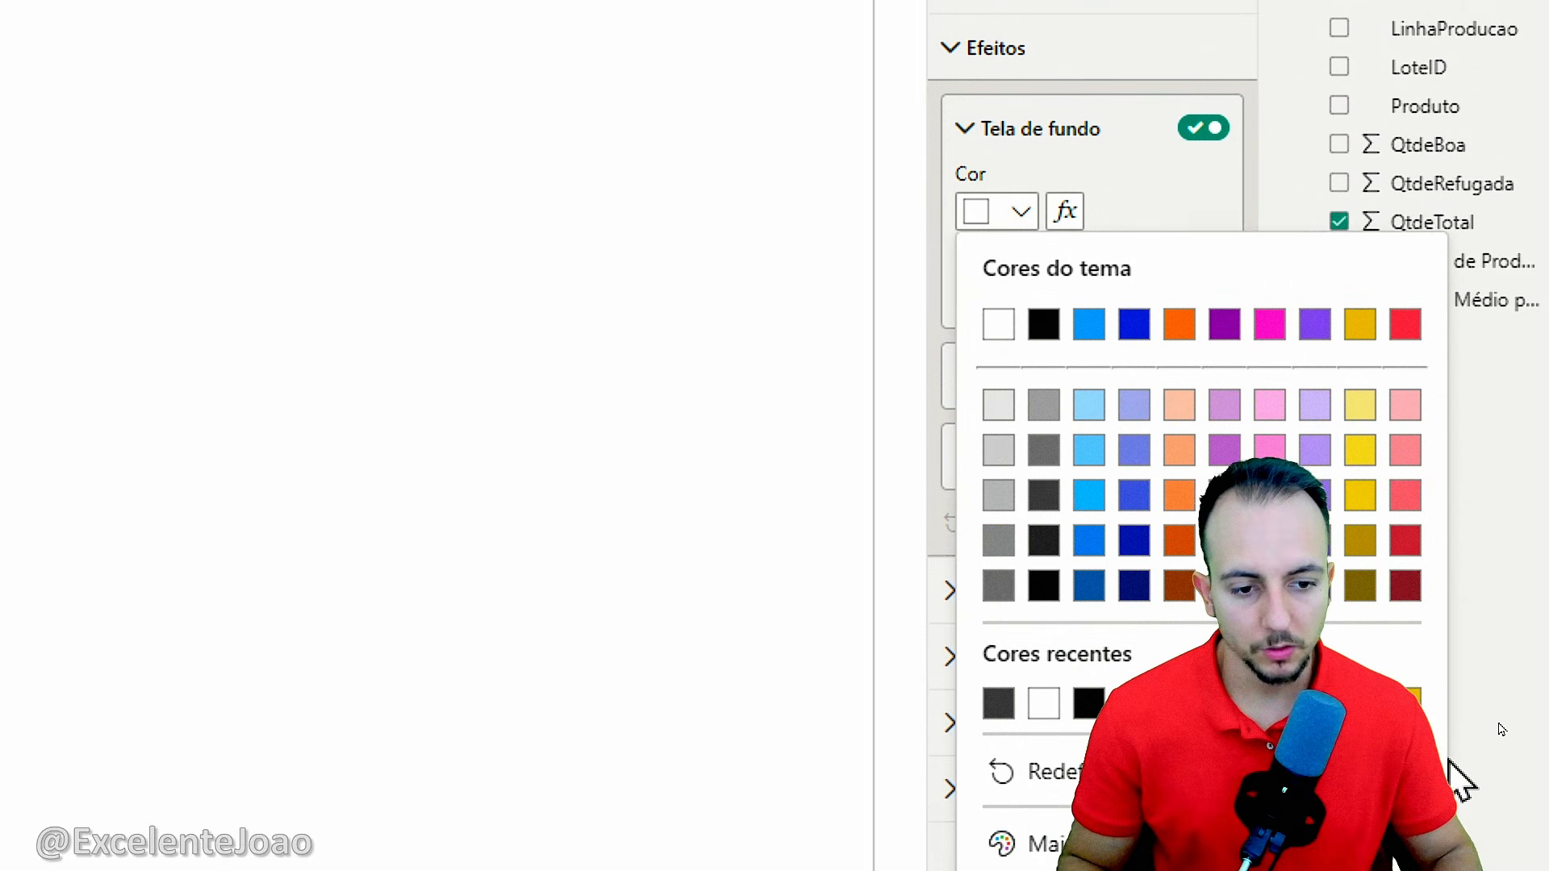
{"action": "left_click", "coordinate": [1085, 415]}
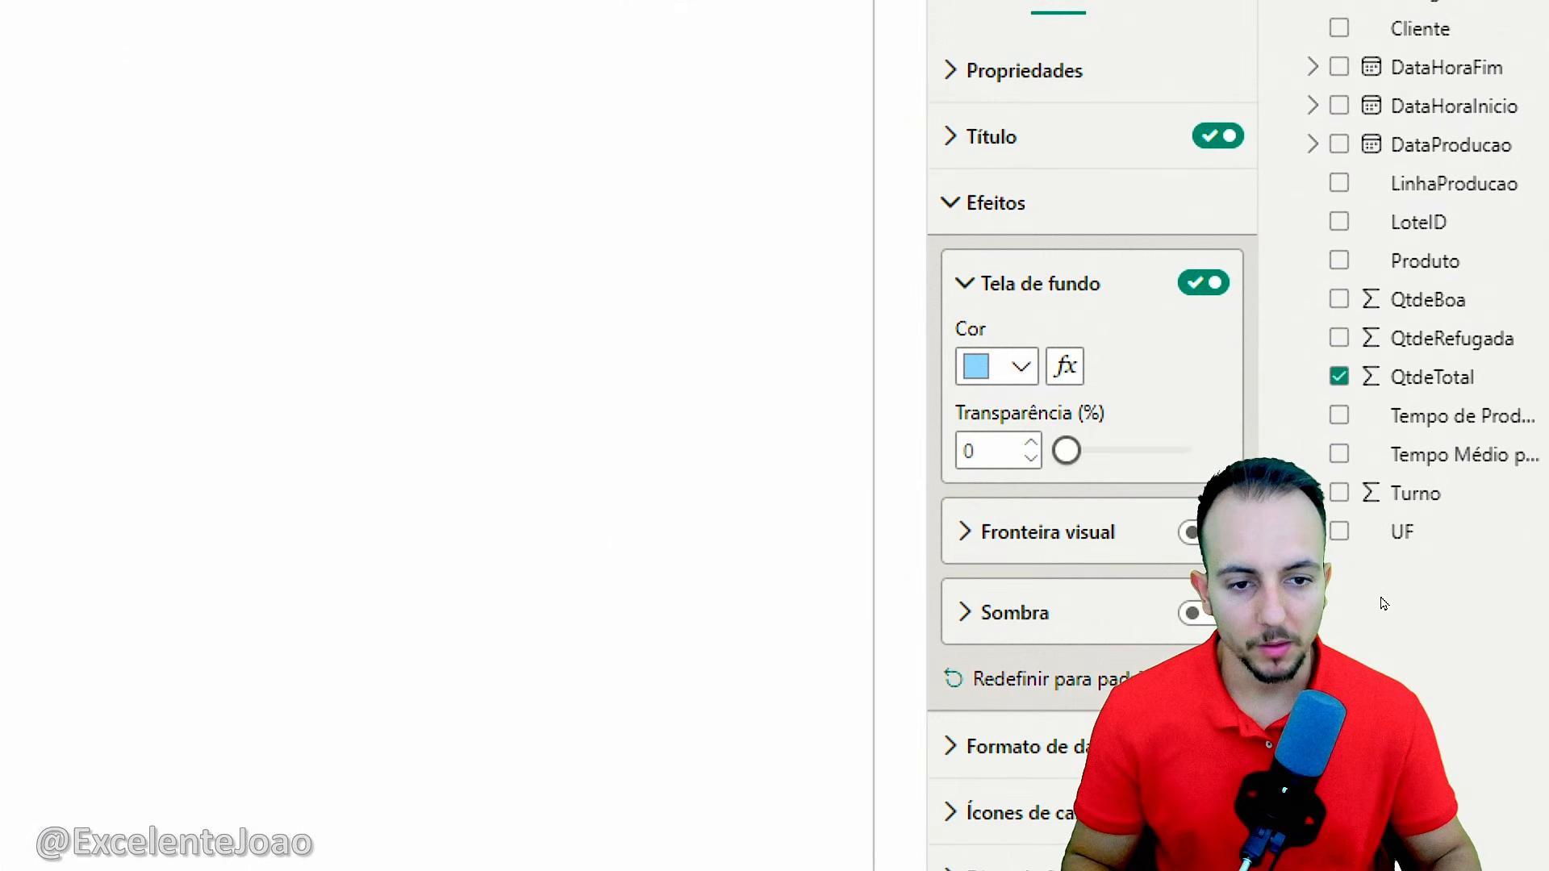
Lighten the QtdeTotal card's background to a custom very pale blue
{"action": "left_click", "coordinate": [1007, 378]}
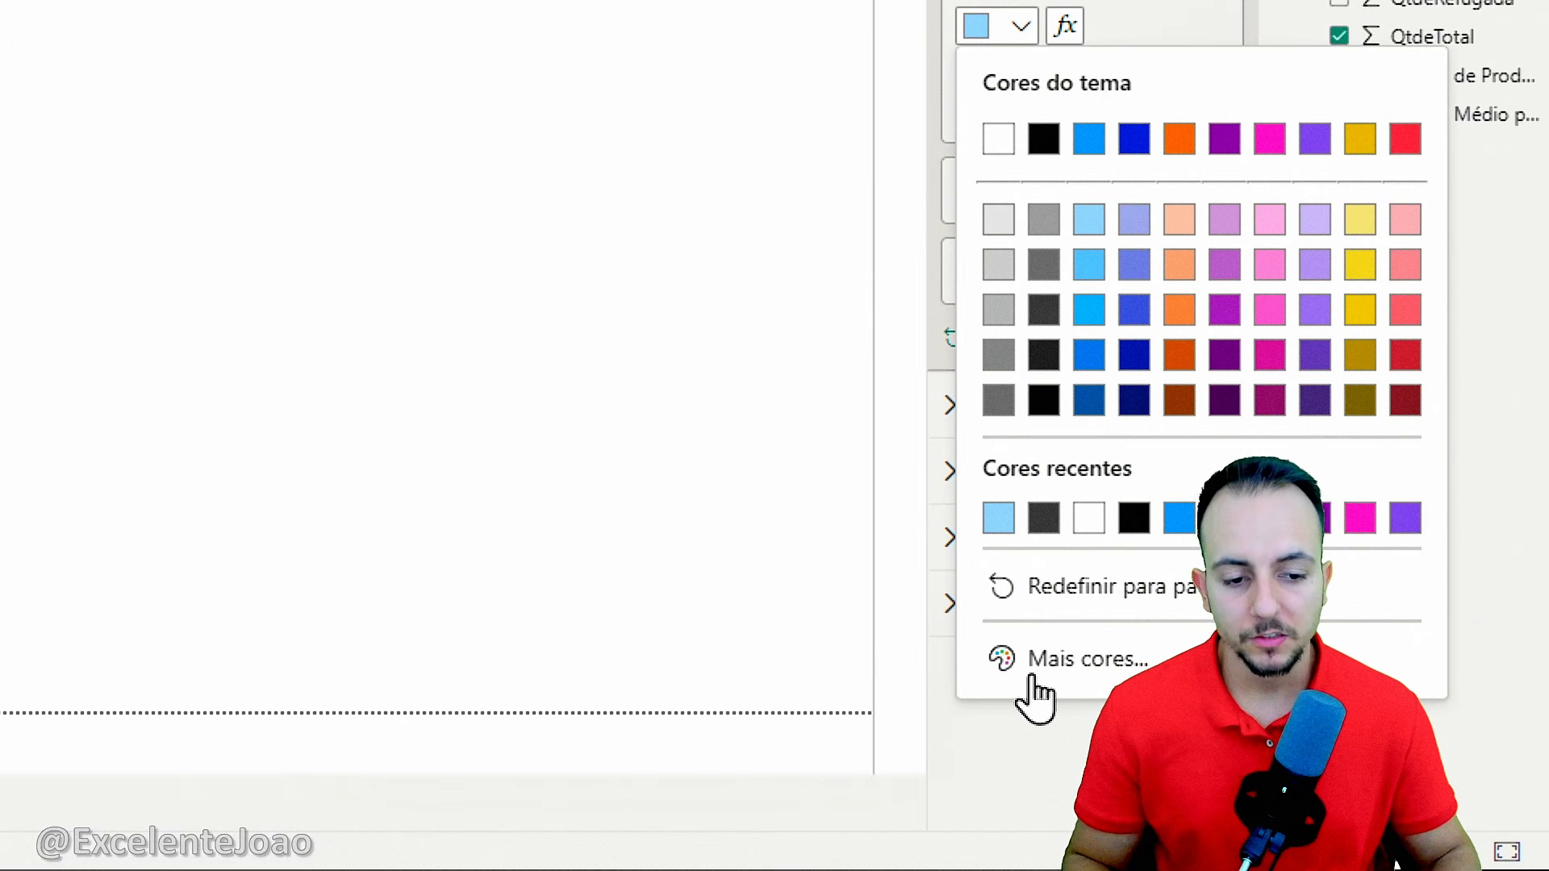
{"action": "left_click", "coordinate": [1032, 682]}
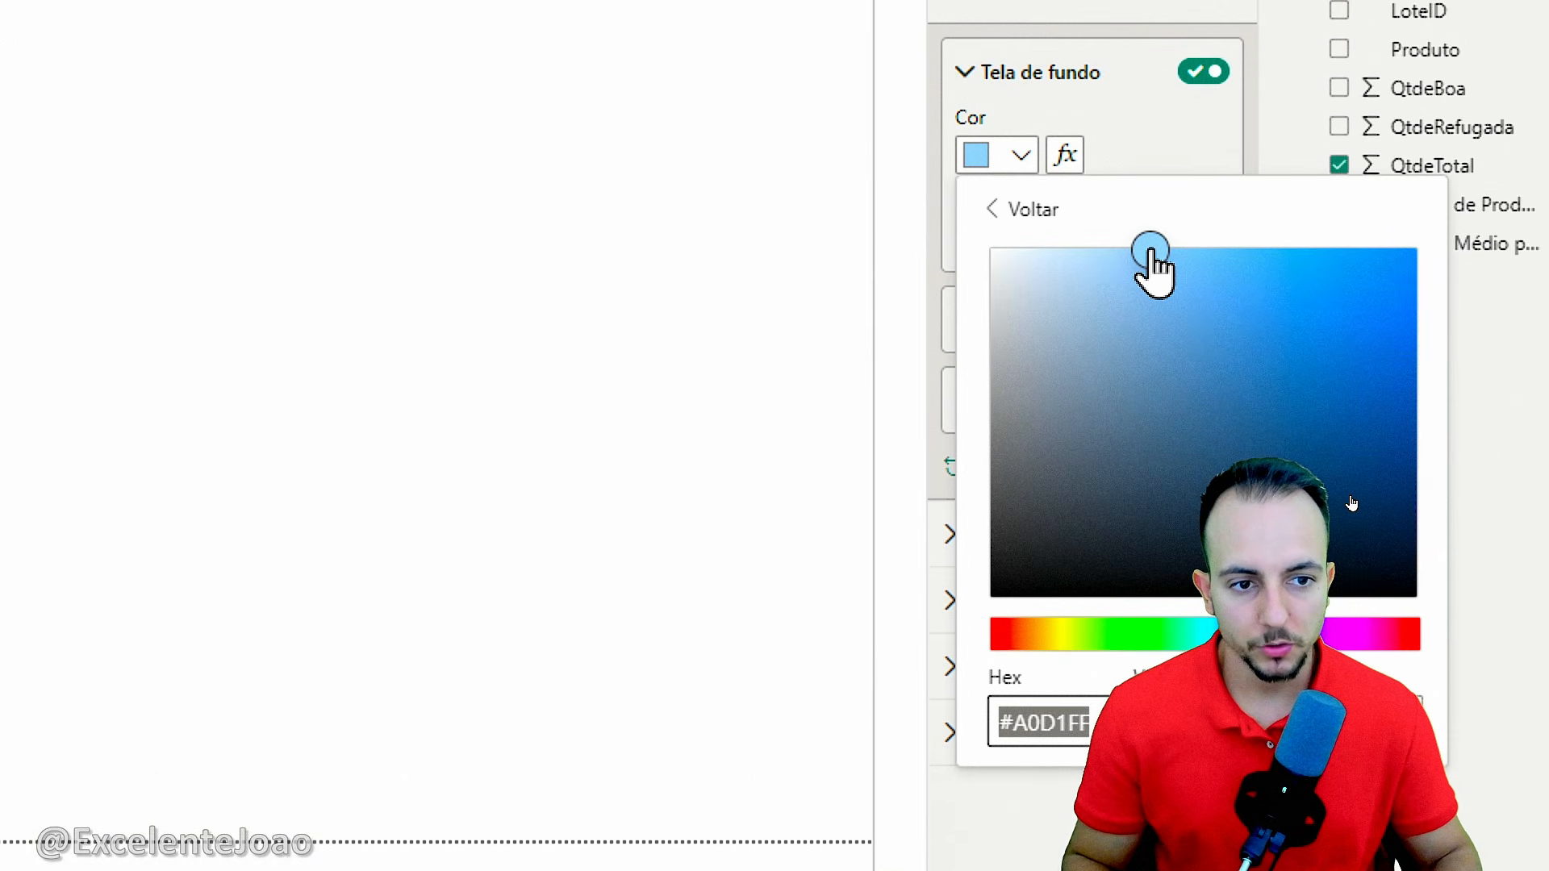
{"action": "left_click_drag", "start_coordinate": [1153, 251], "coordinate": [1040, 241]}
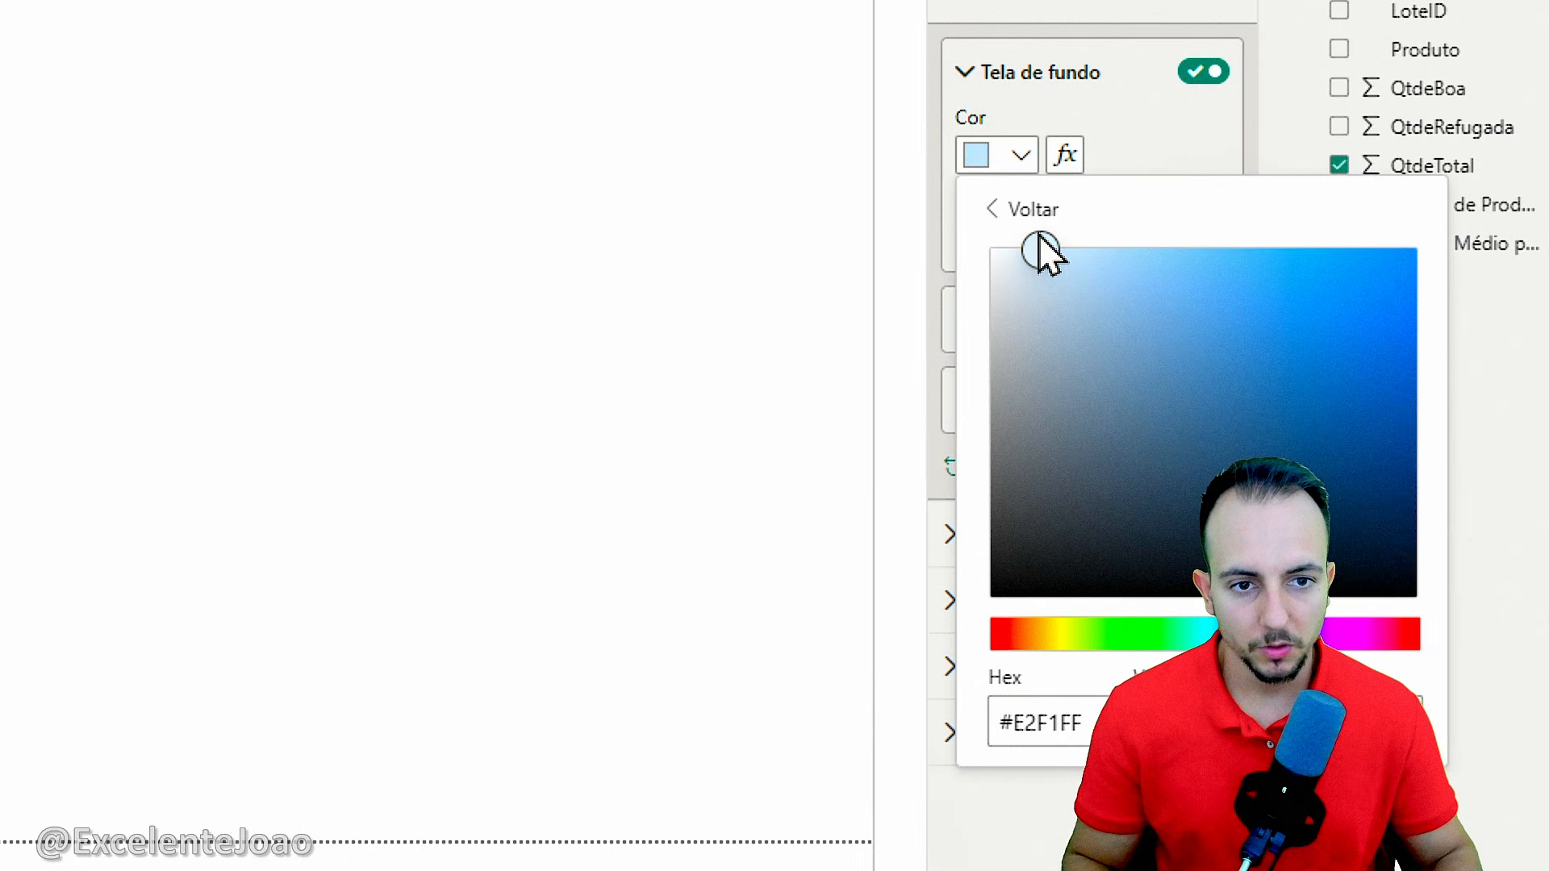
{"action": "left_click", "coordinate": [1166, 161]}
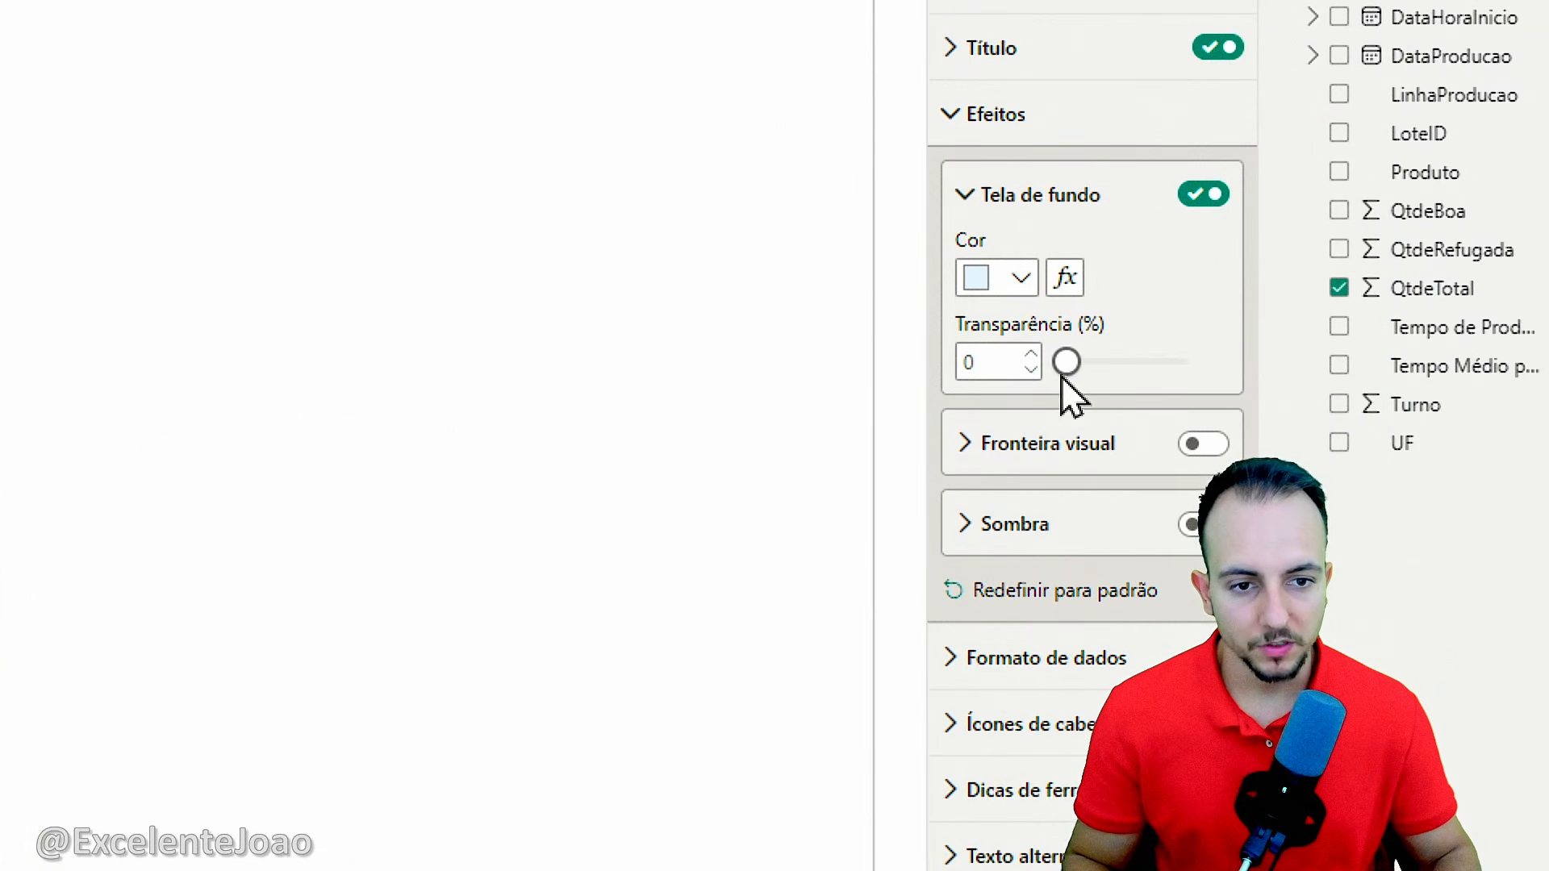
Set the QtdeTotal card's background to a custom pale lavender, about #EFEFFF
{"action": "left_click", "coordinate": [1010, 284]}
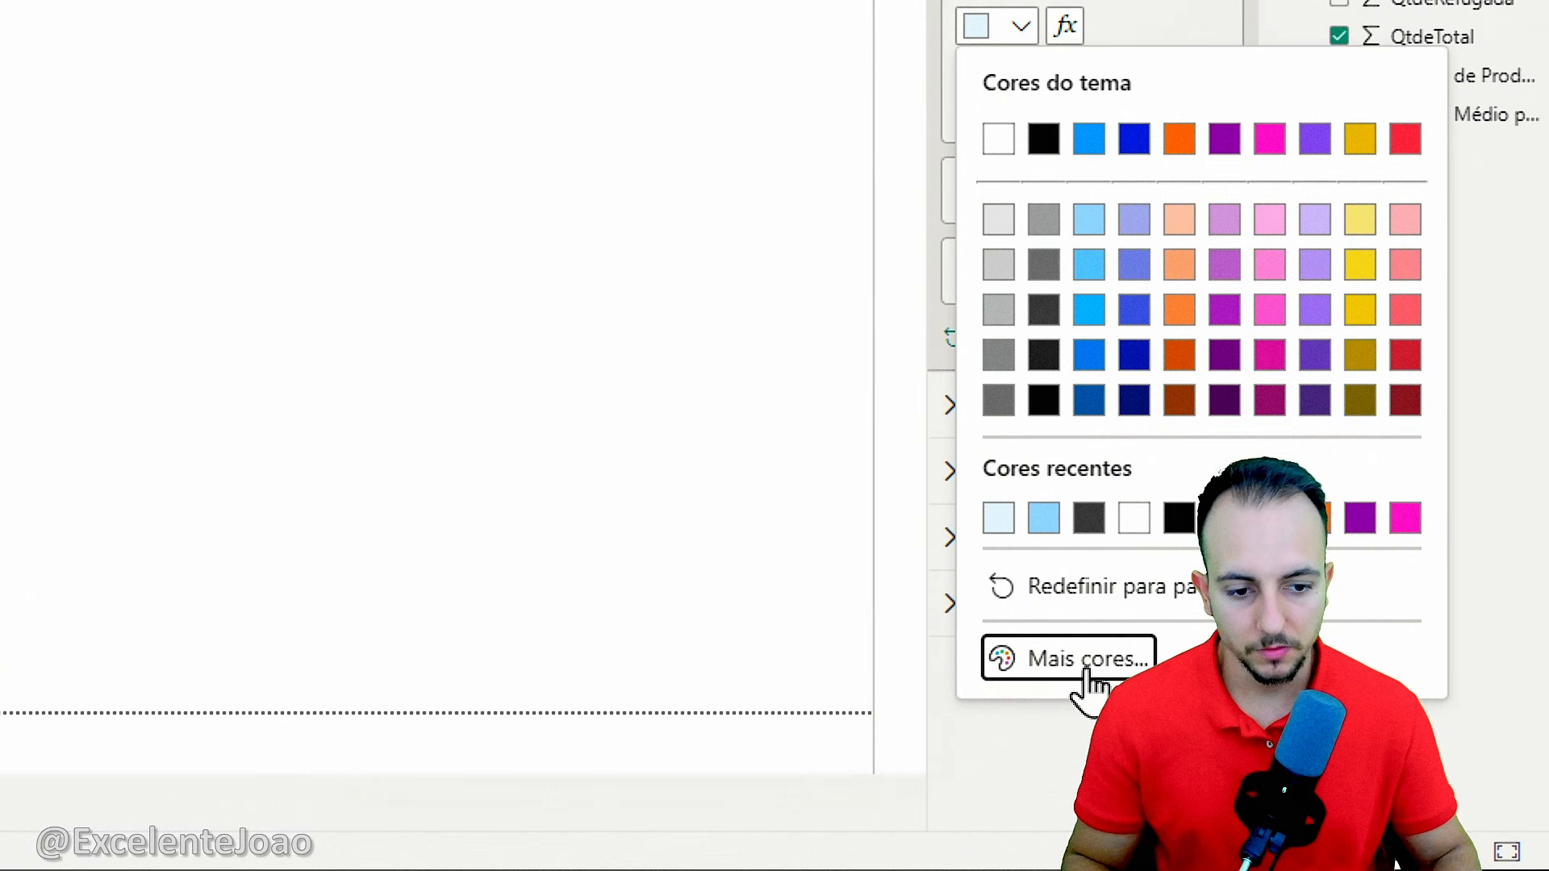
{"action": "left_click", "coordinate": [1088, 672]}
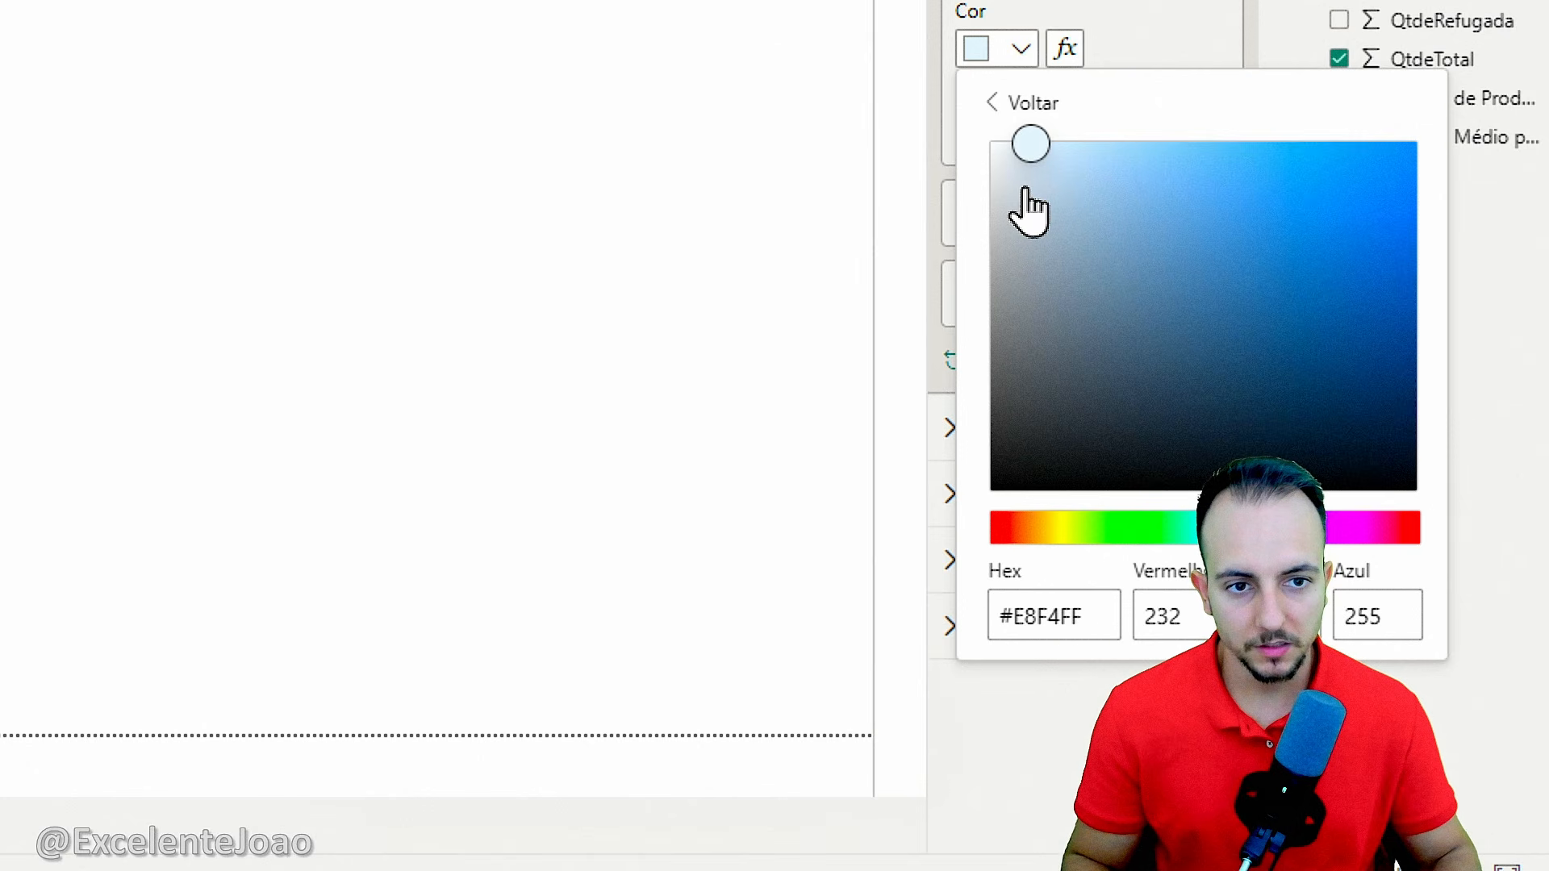
{"action": "left_click_drag", "start_coordinate": [1024, 200], "coordinate": [1017, 127]}
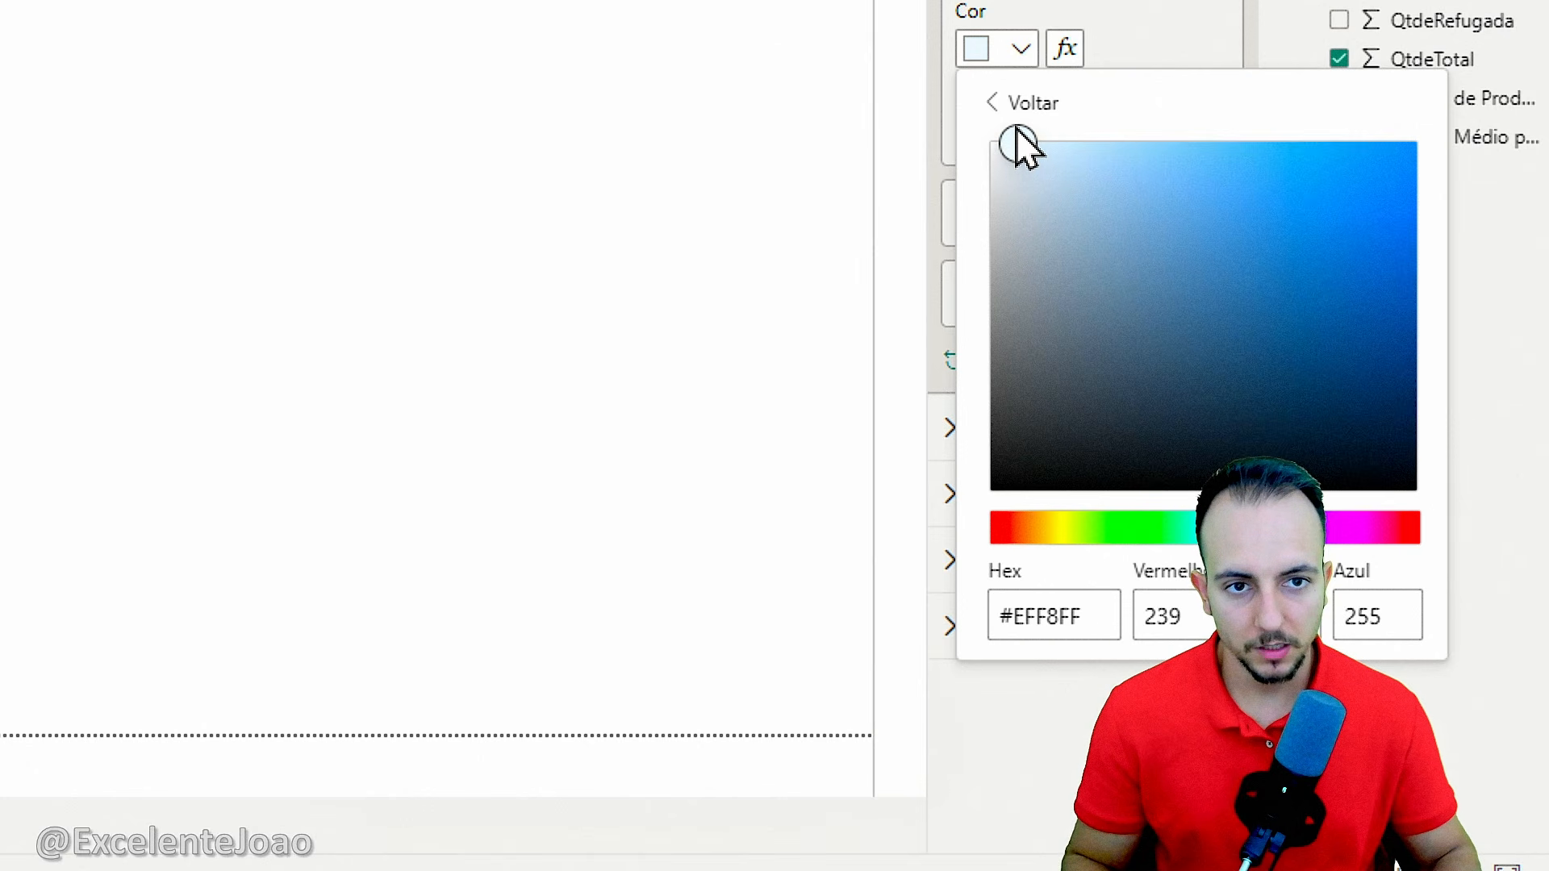
{"action": "left_click_drag", "start_coordinate": [1240, 528], "coordinate": [1277, 527]}
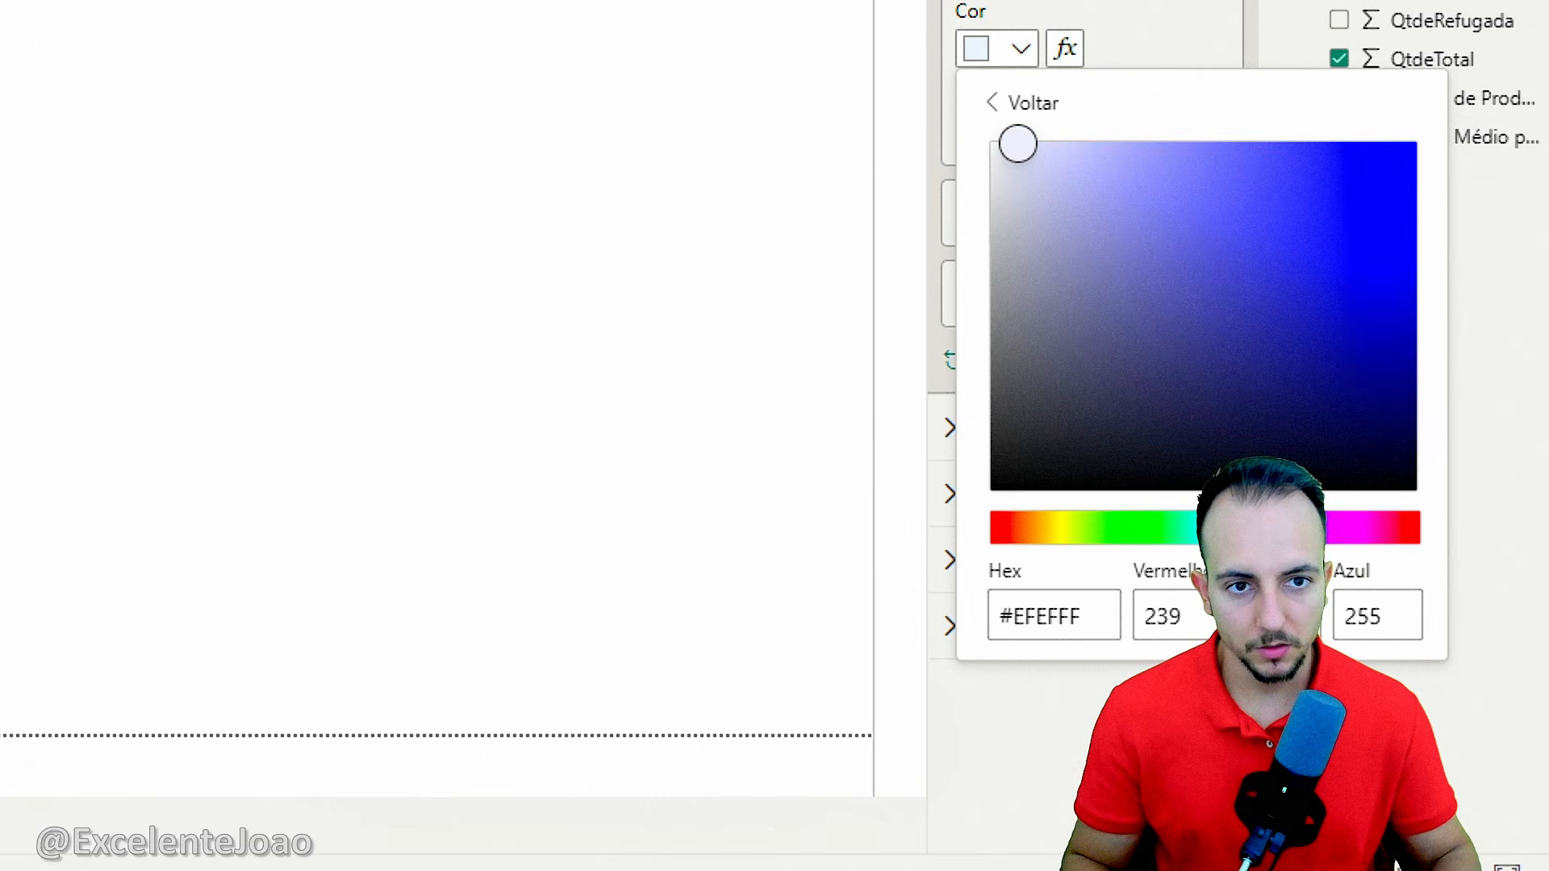
{"action": "left_click_drag", "start_coordinate": [1013, 158], "coordinate": [1013, 143]}
{"action": "left_click", "coordinate": [1130, 37]}
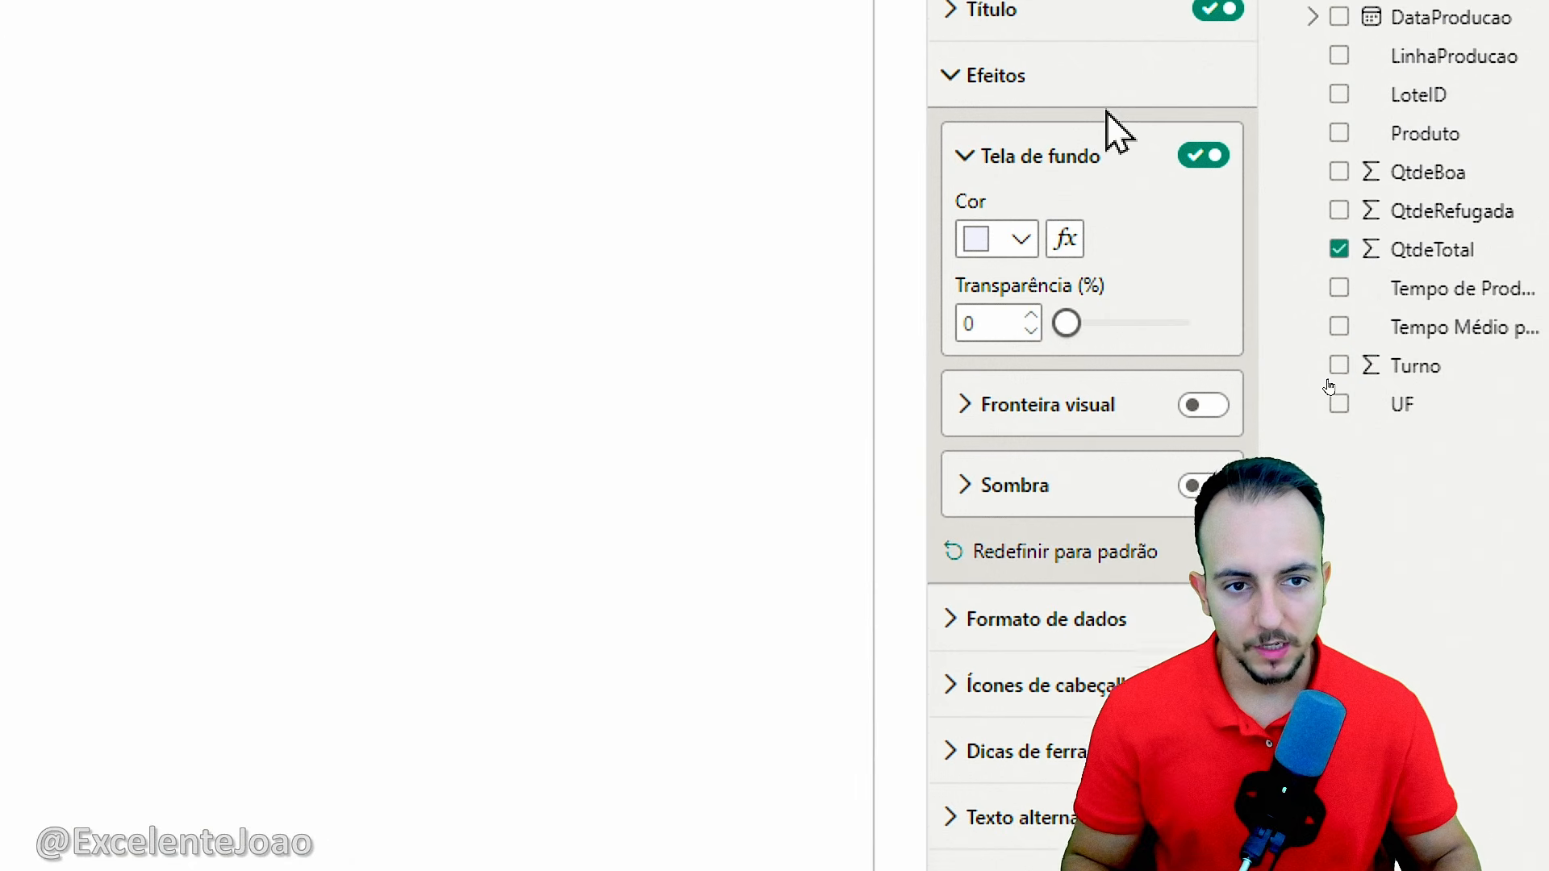
Turn on the QtdeTotal card's visual border and set its width to 2 px
{"action": "left_click", "coordinate": [1045, 153]}
{"action": "left_click", "coordinate": [1198, 237]}
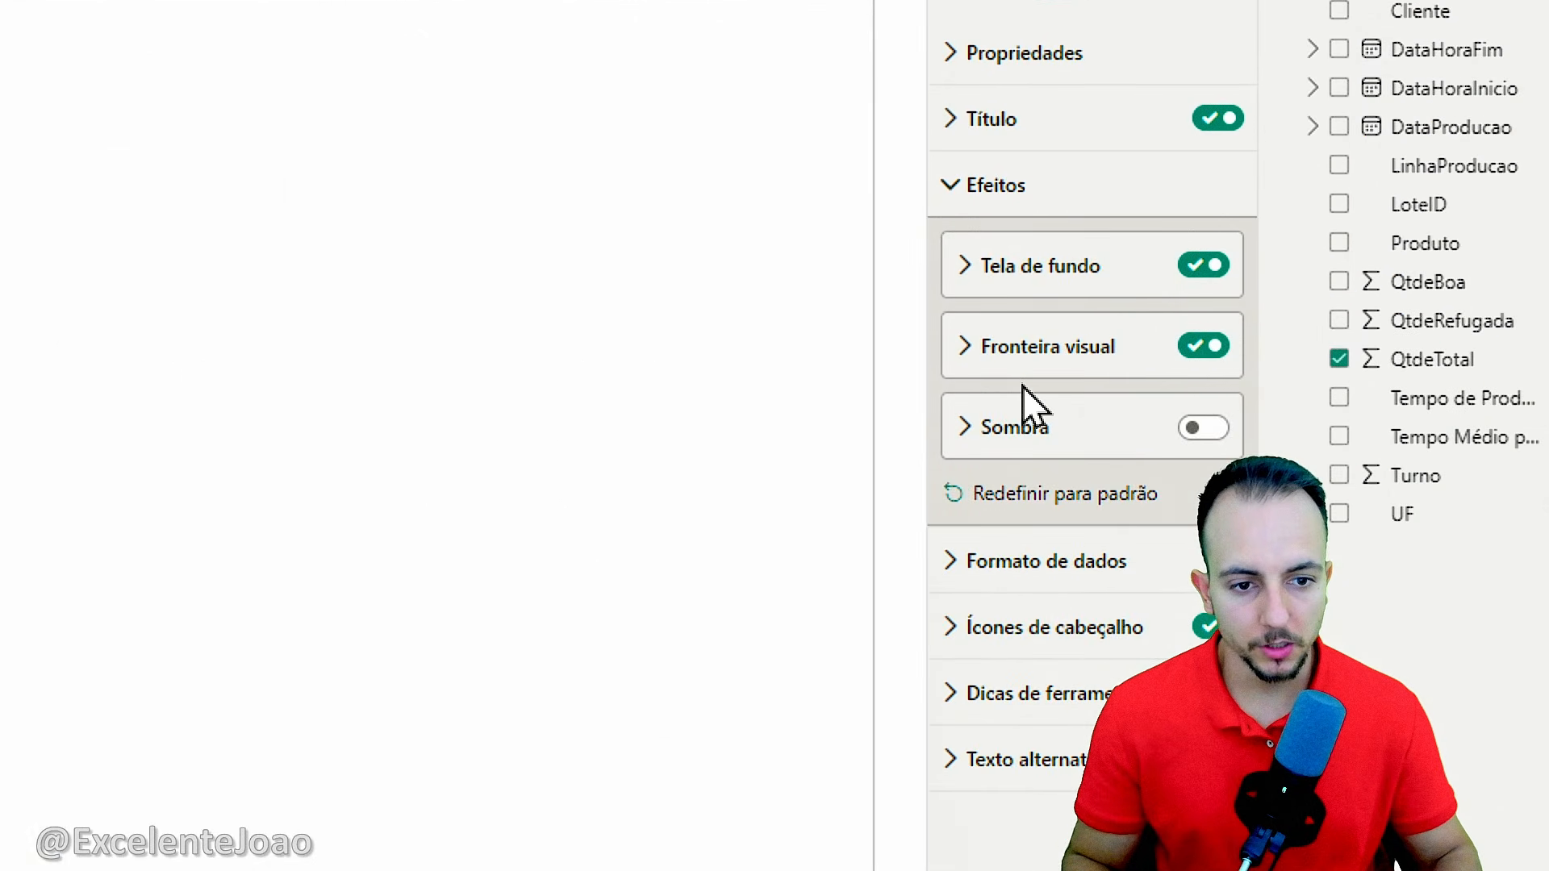
{"action": "left_click", "coordinate": [1023, 361]}
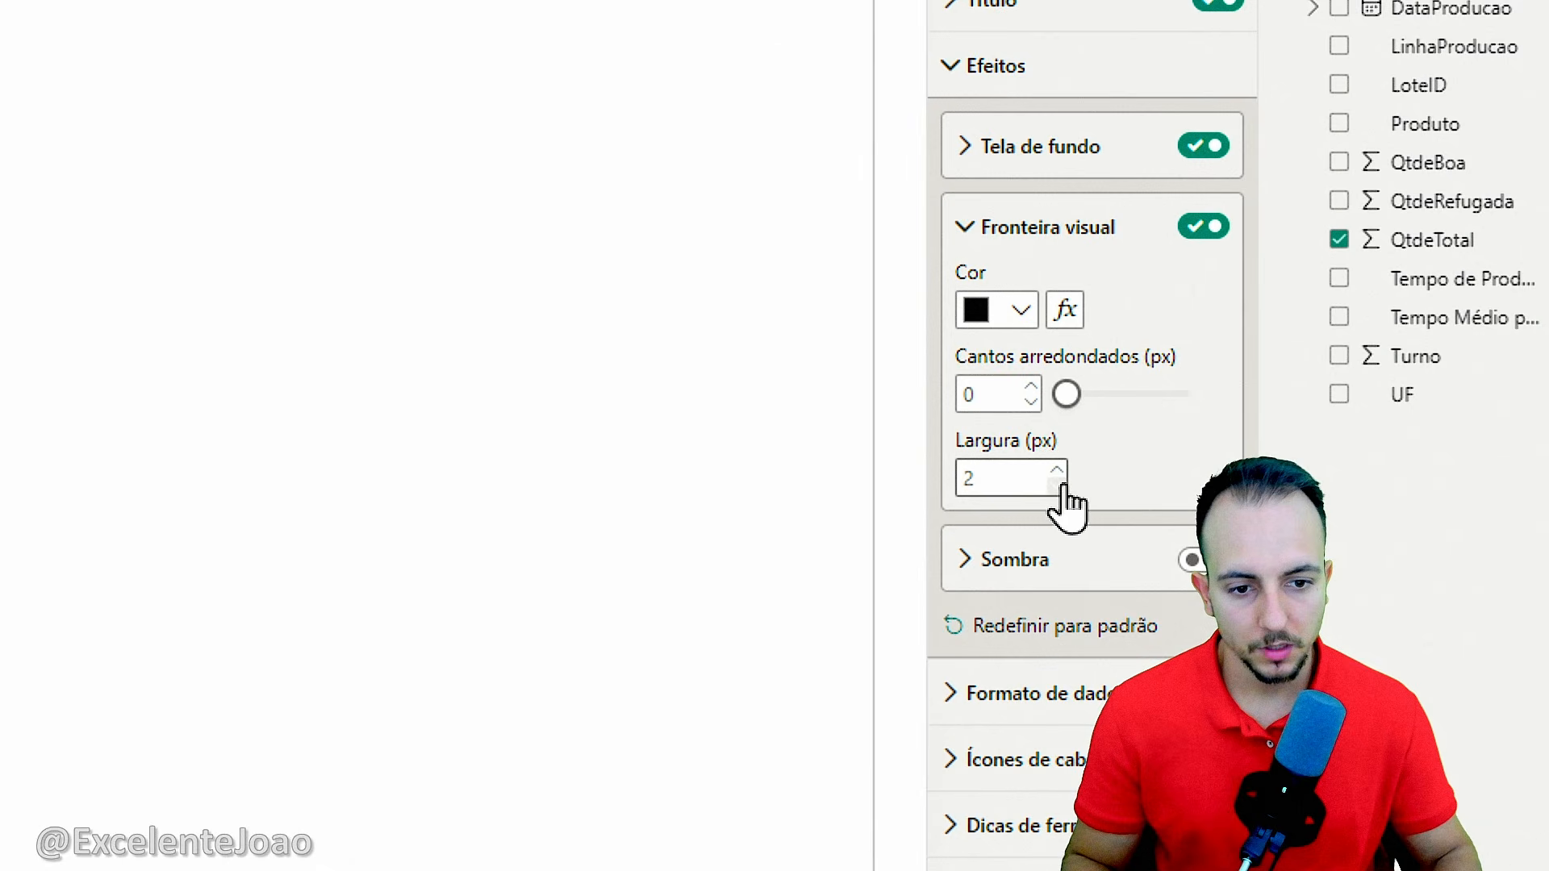
Set the visual border's color to a dark grey theme shade with corners rounded by 15 px, and collapse its settings
{"action": "left_click", "coordinate": [1021, 311]}
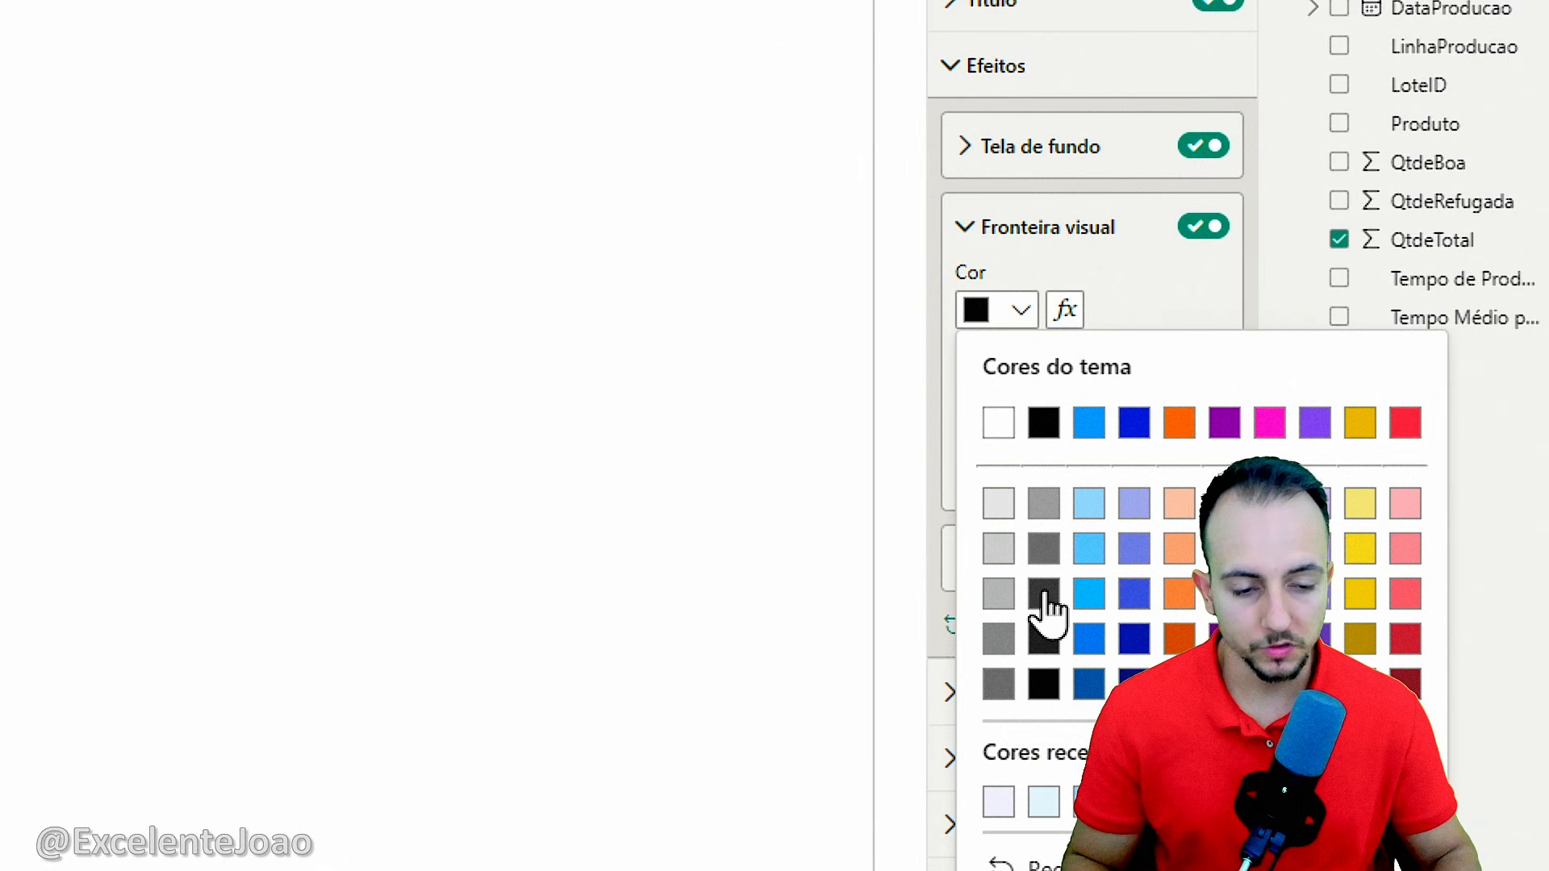
{"action": "left_click", "coordinate": [1044, 595]}
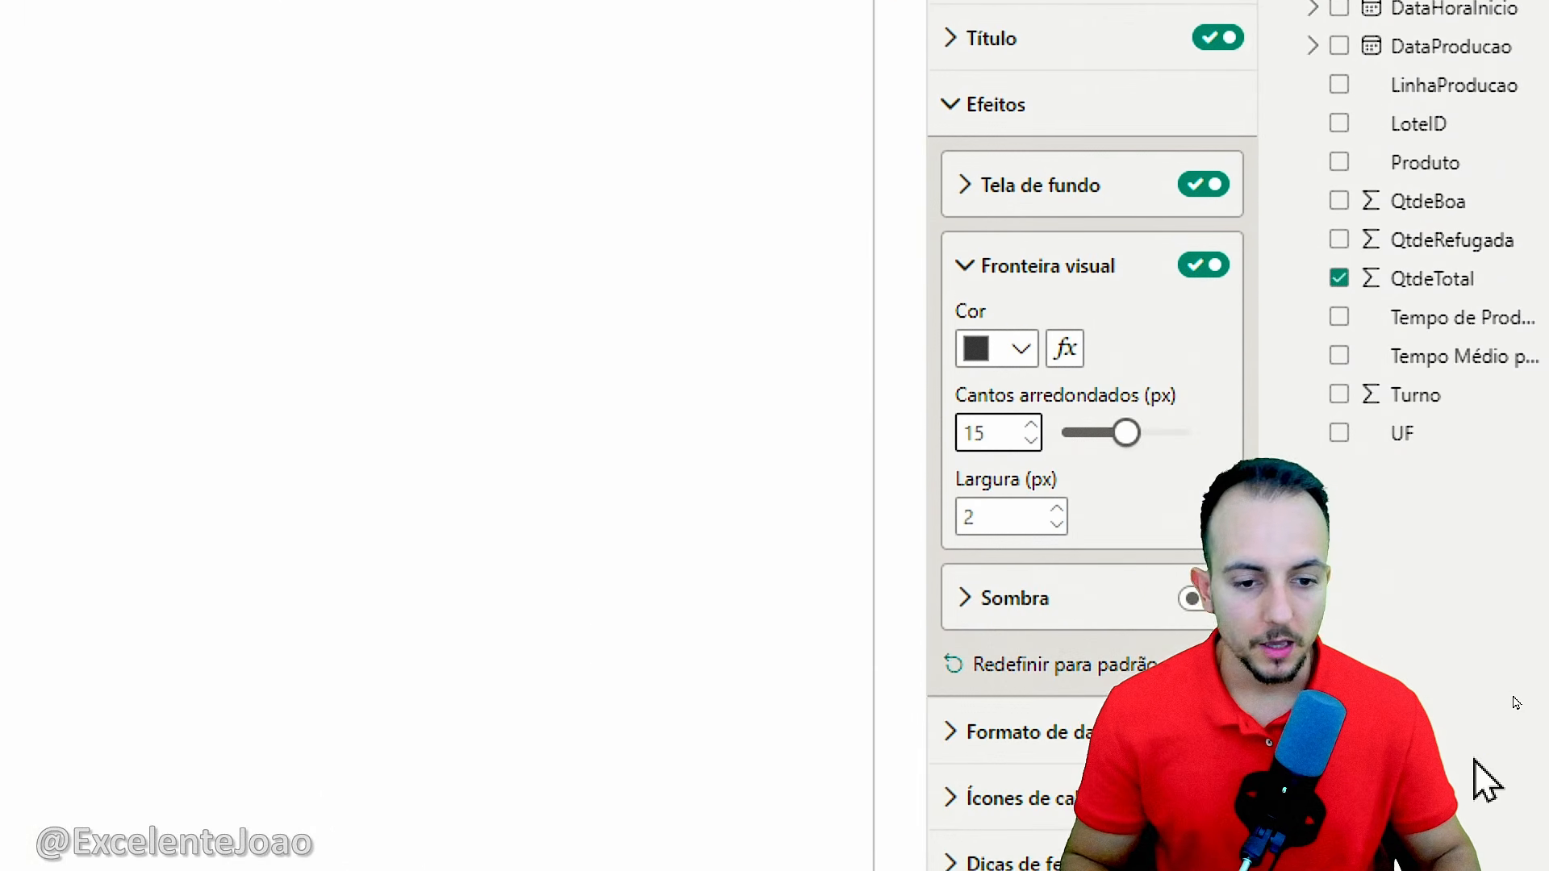
{"action": "left_click", "coordinate": [1037, 226]}
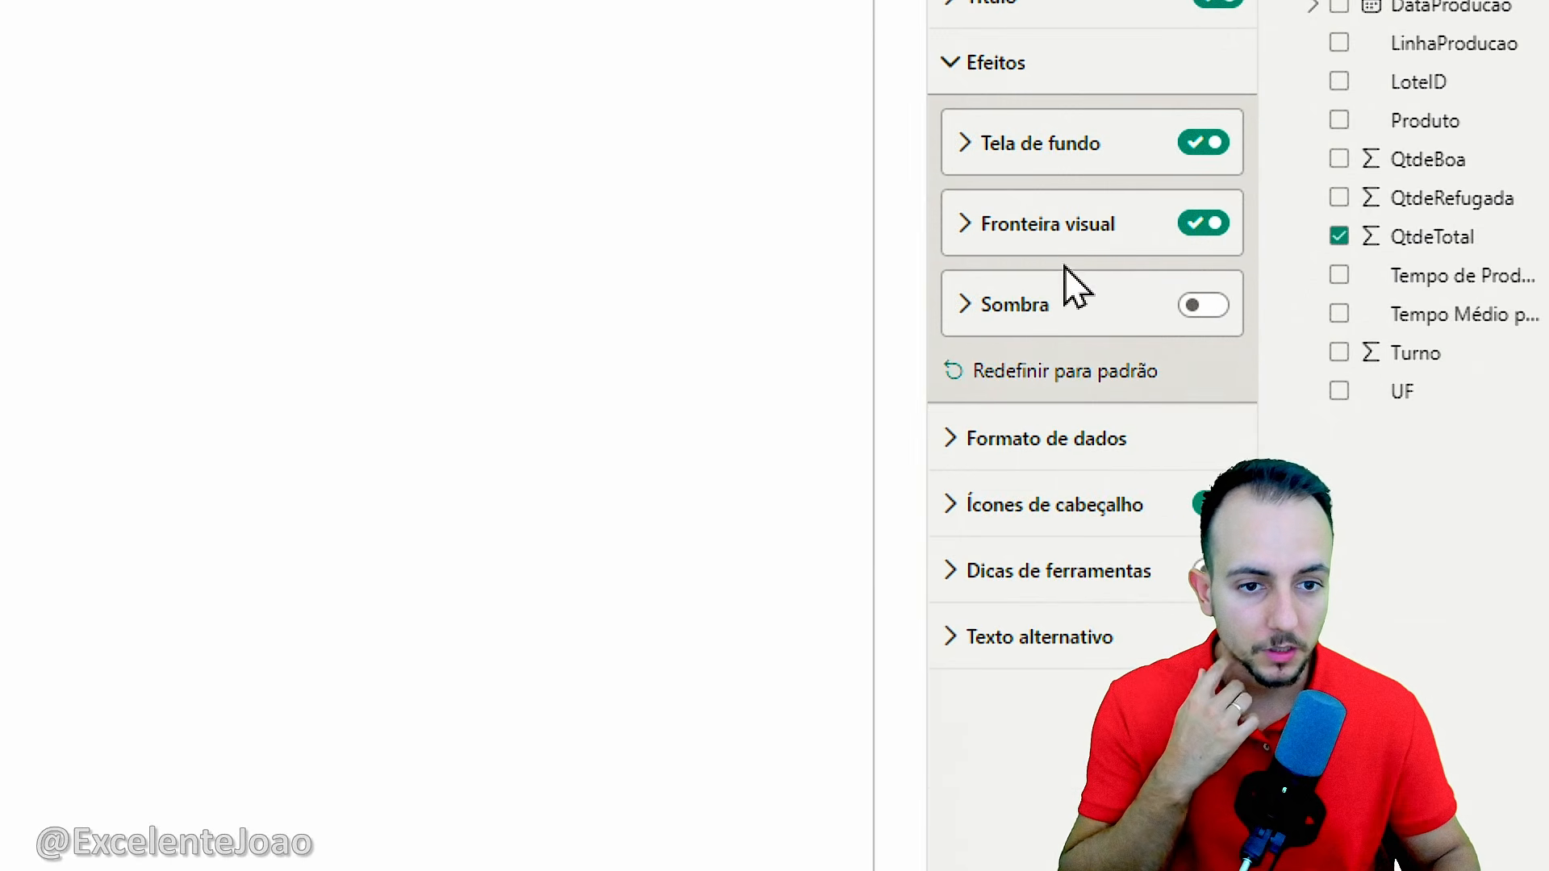
Turn on the shadow effect for the QtdeTotal card
{"action": "left_click", "coordinate": [1040, 316]}
{"action": "left_click", "coordinate": [1205, 306]}
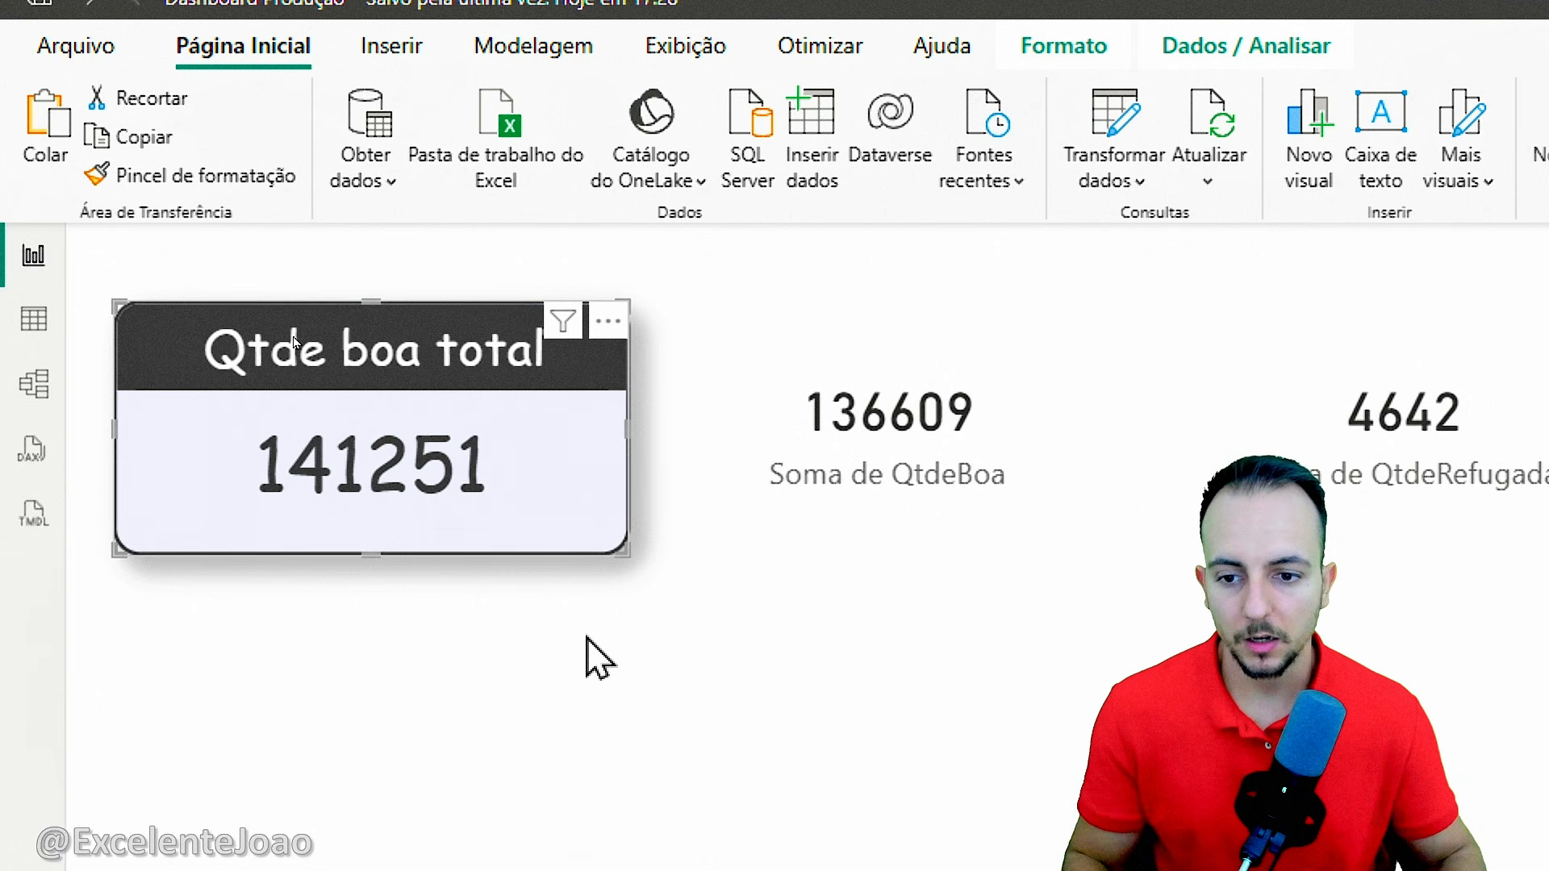
{"action": "left_click", "coordinate": [631, 752]}
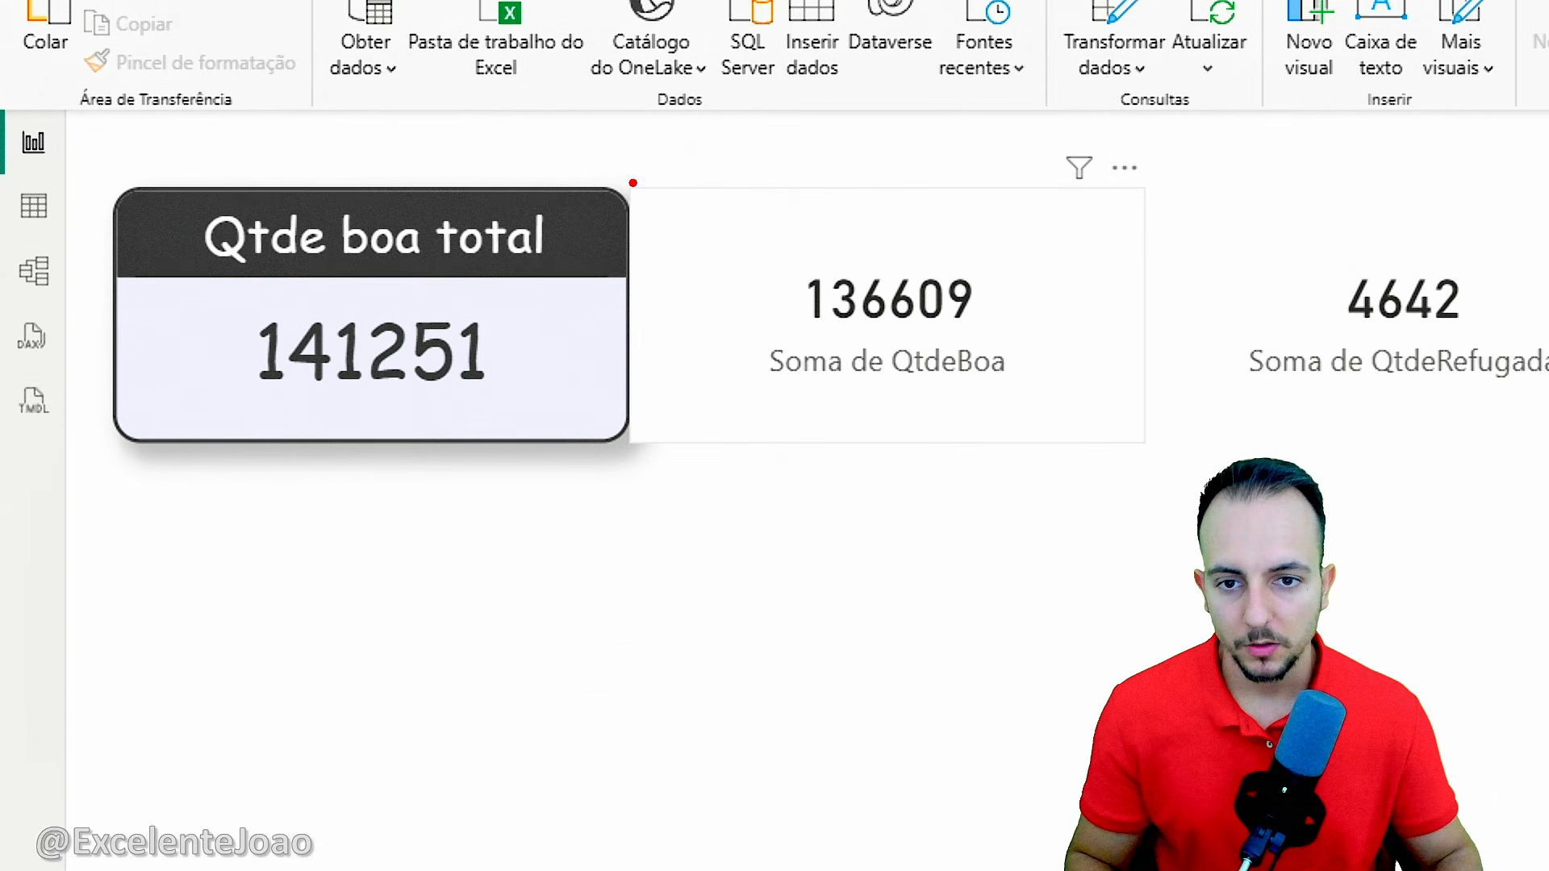
Stack the QtdeBoa, QtdeRefugada and average scrap percentage cards in one column beneath the QtdeTotal card
{"action": "mouse_move", "coordinate": [631, 184]}
{"action": "left_mouse_down"}
{"action": "mouse_move", "coordinate": [1151, 436]}
{"action": "mouse_move", "coordinate": [1147, 452]}
{"action": "left_mouse_up"}
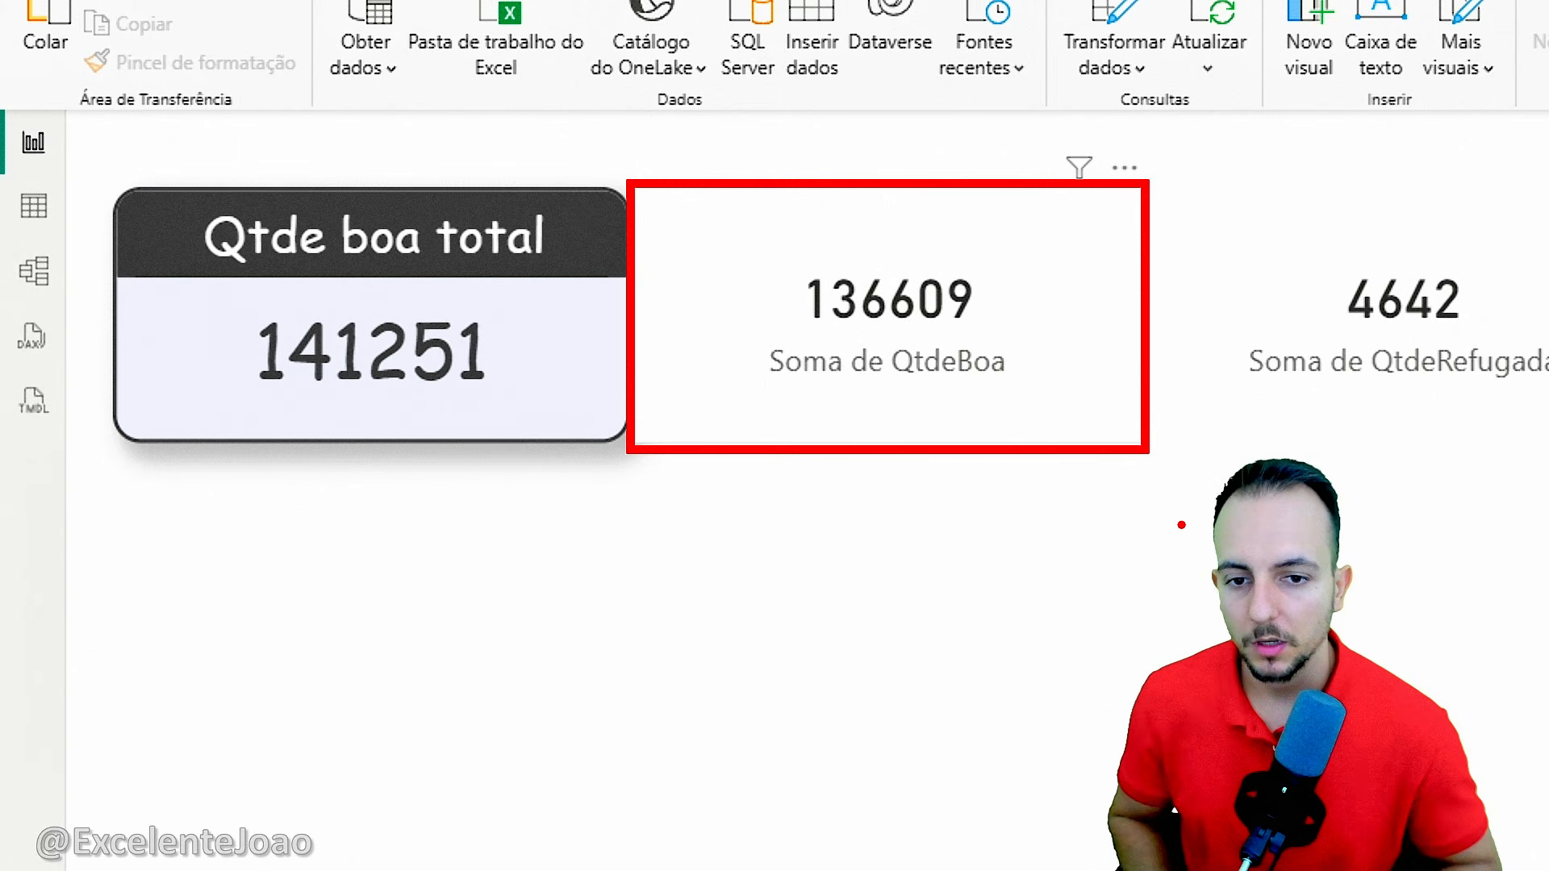
{"action": "key", "text": "Escape"}
{"action": "left_click", "coordinate": [754, 269]}
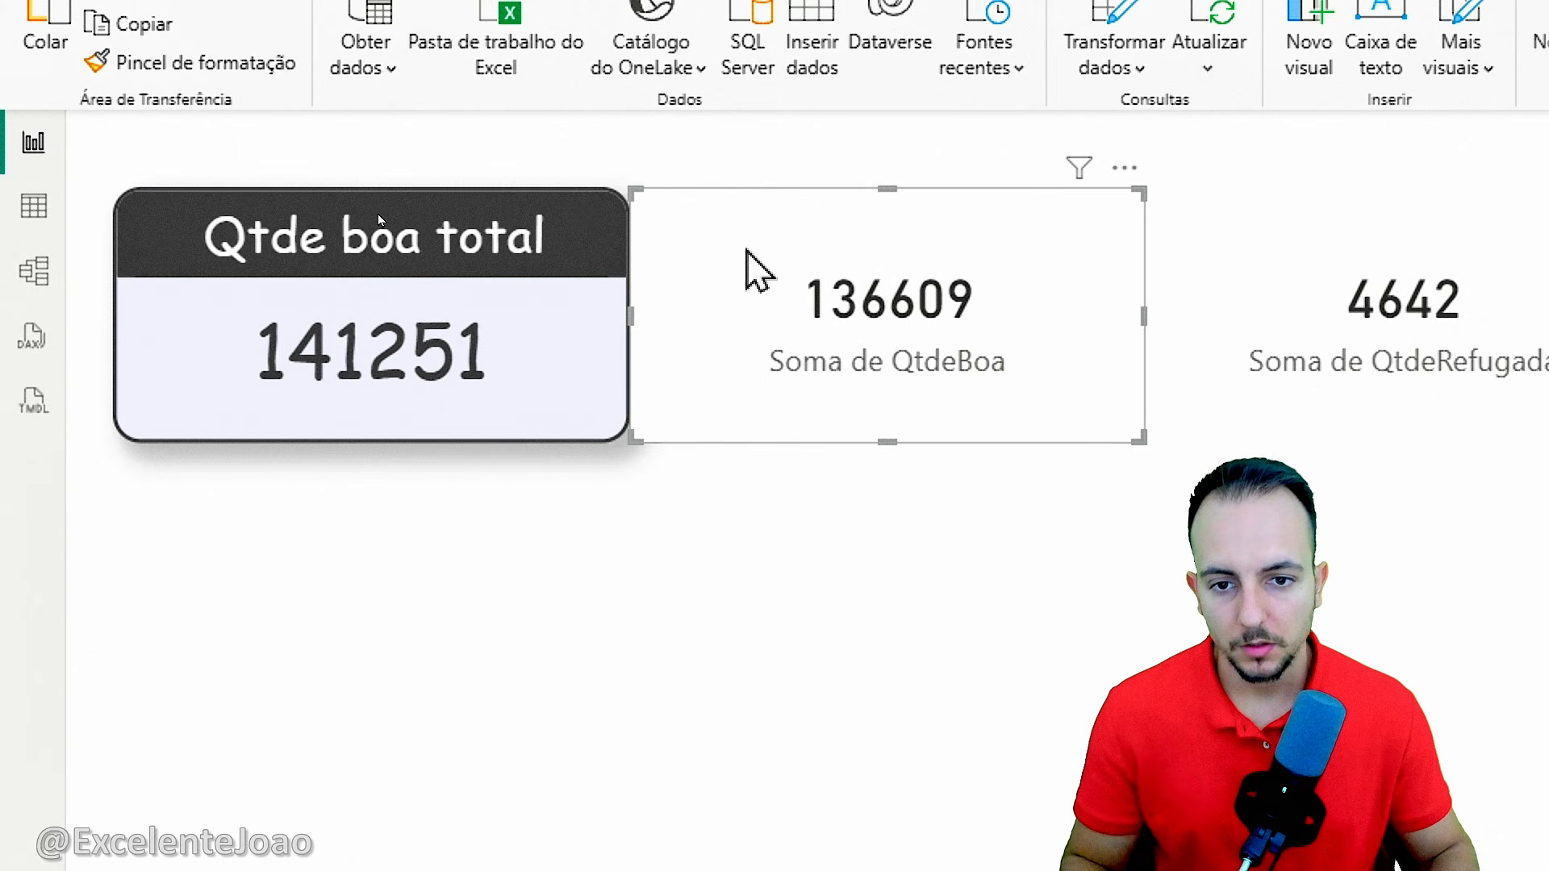
{"action": "mouse_move", "coordinate": [754, 270]}
{"action": "left_mouse_down"}
{"action": "mouse_move", "coordinate": [226, 637]}
{"action": "mouse_move", "coordinate": [244, 557]}
{"action": "left_mouse_up"}
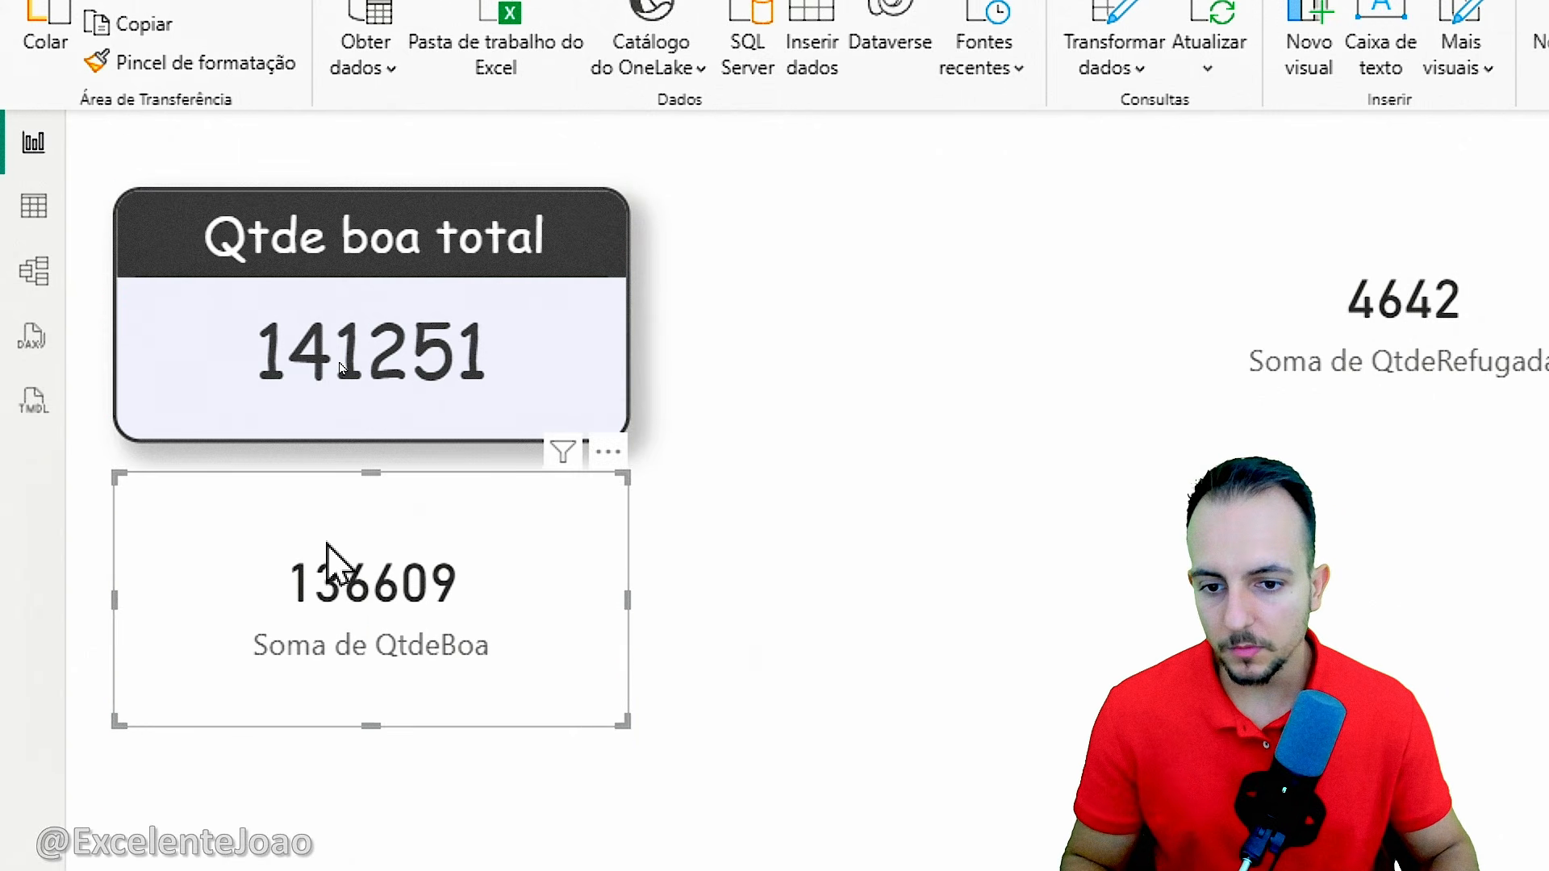
{"action": "left_click_drag", "start_coordinate": [1269, 295], "coordinate": [241, 805]}
{"action": "left_click_drag", "start_coordinate": [736, 266], "coordinate": [374, 547]}
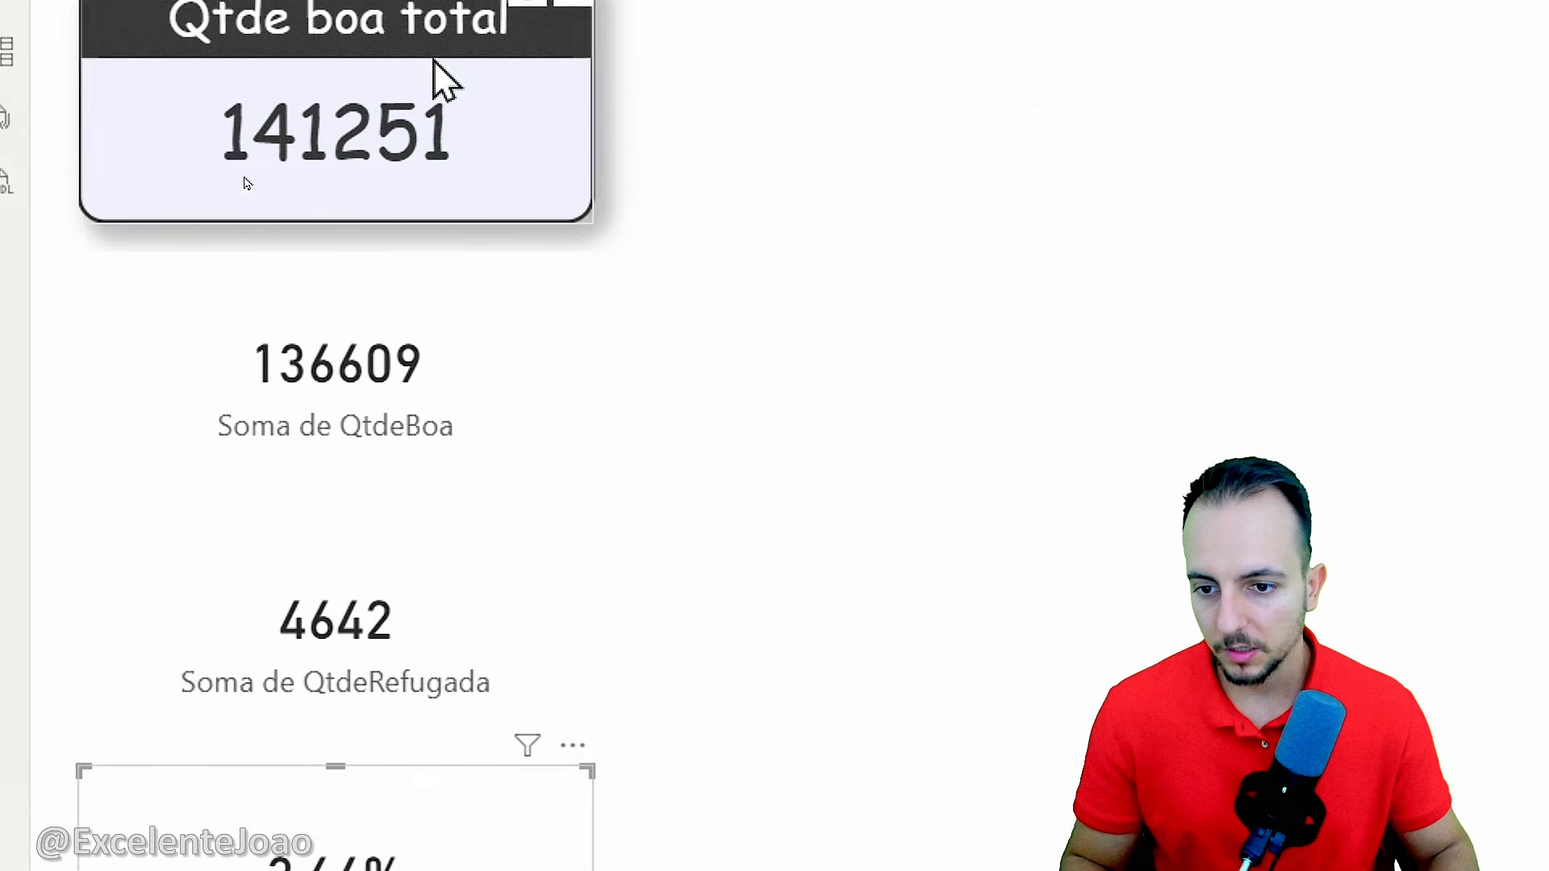
Narrow the QtdeTotal card and match the width of the three cards below it so their right edges align
{"action": "left_click", "coordinate": [532, 101]}
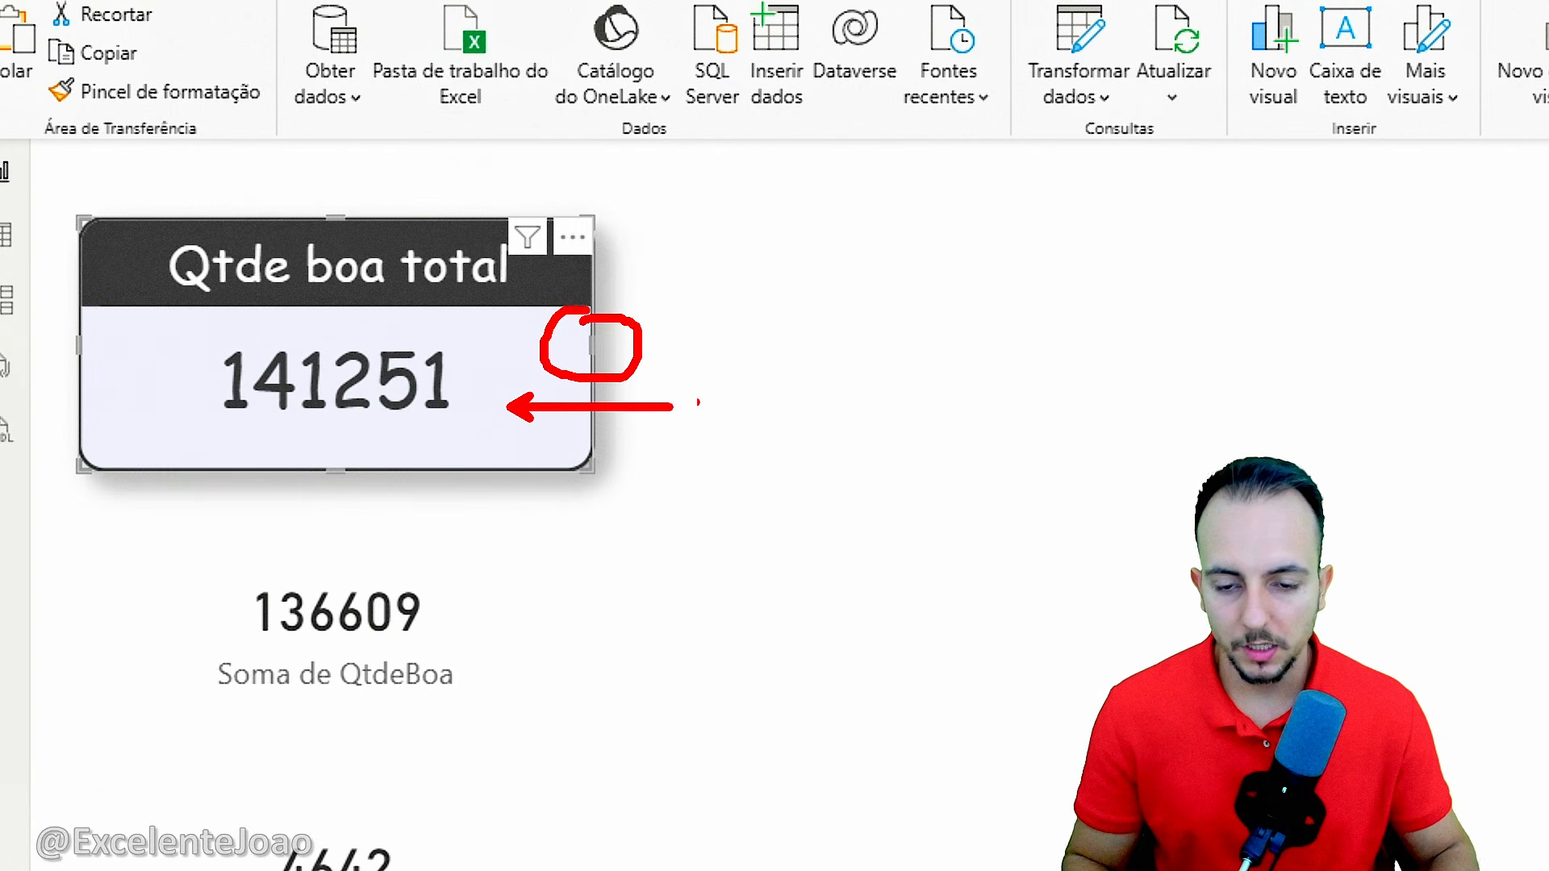
{"action": "key", "text": "Escape"}
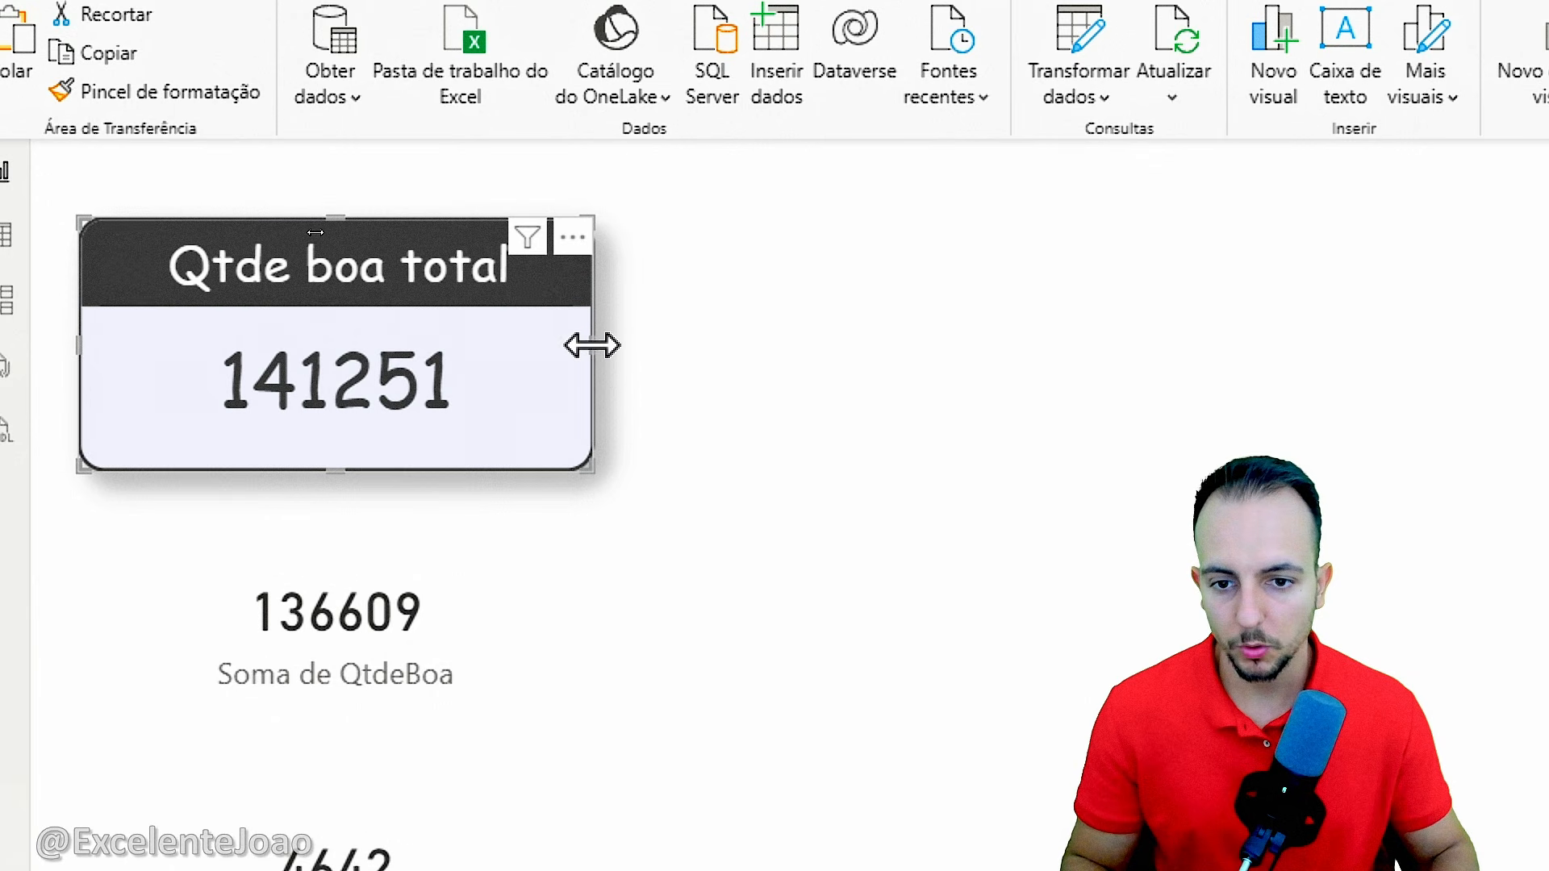
{"action": "left_click_drag", "start_coordinate": [592, 346], "coordinate": [539, 371]}
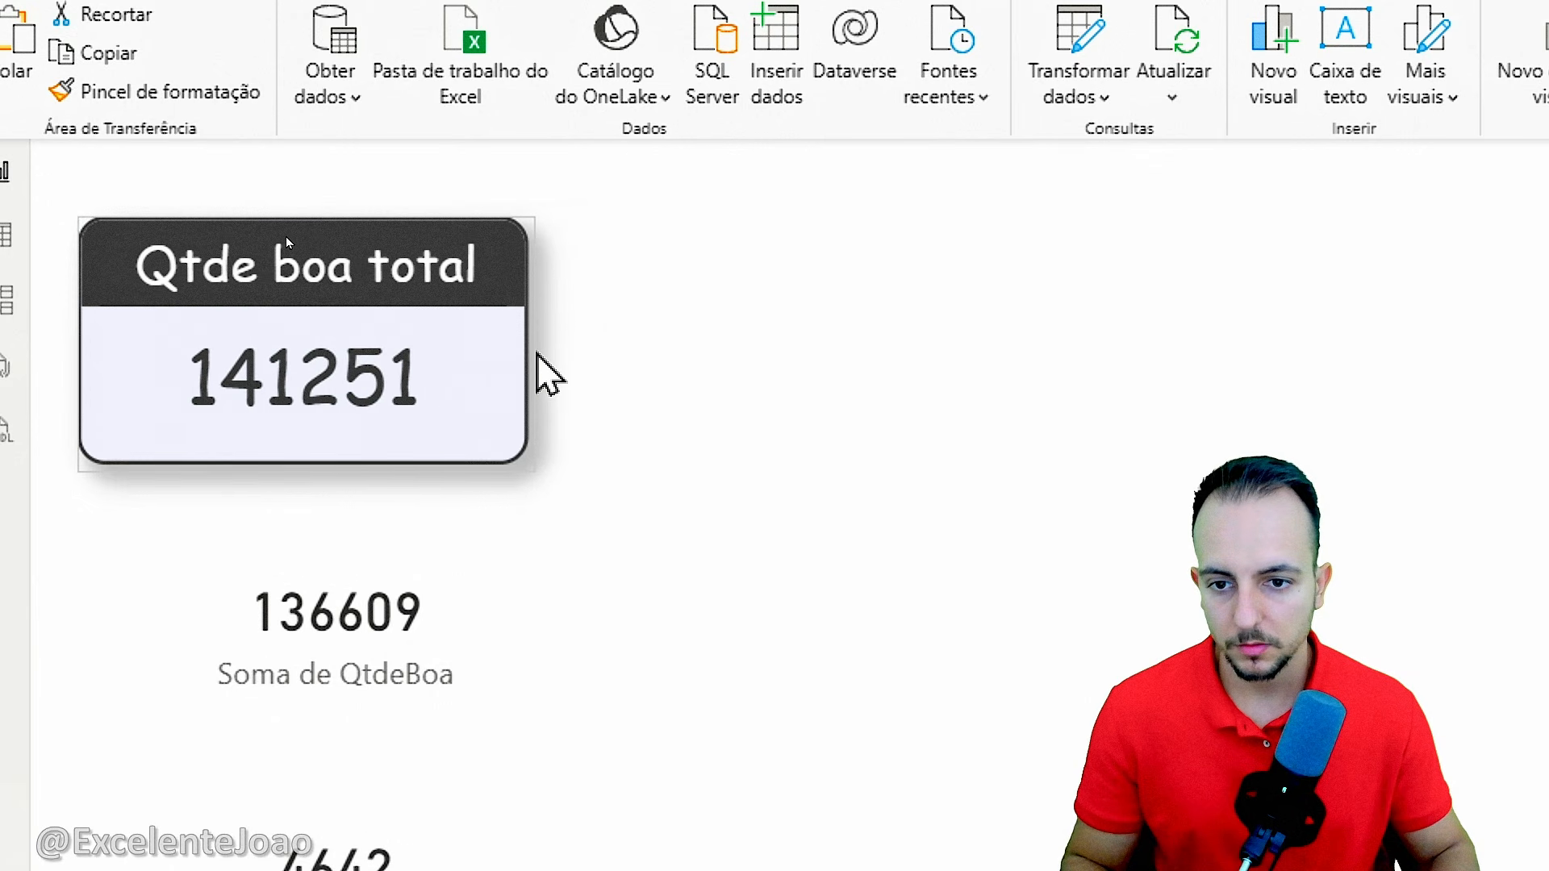
{"action": "left_click", "coordinate": [505, 589]}
{"action": "left_click_drag", "start_coordinate": [595, 619], "coordinate": [547, 617]}
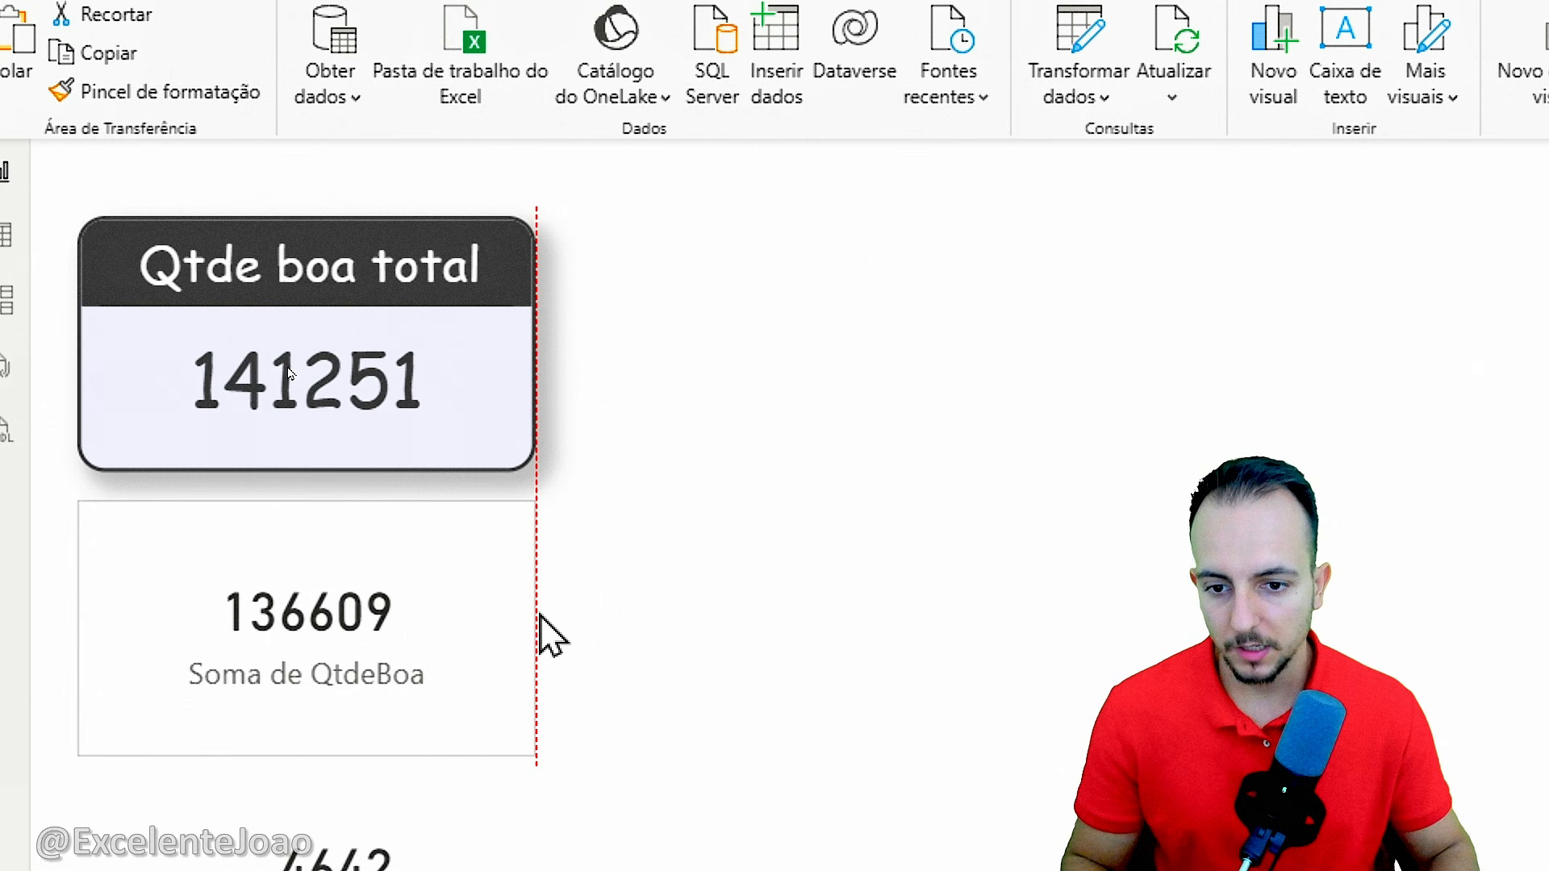
{"action": "left_click", "coordinate": [536, 855]}
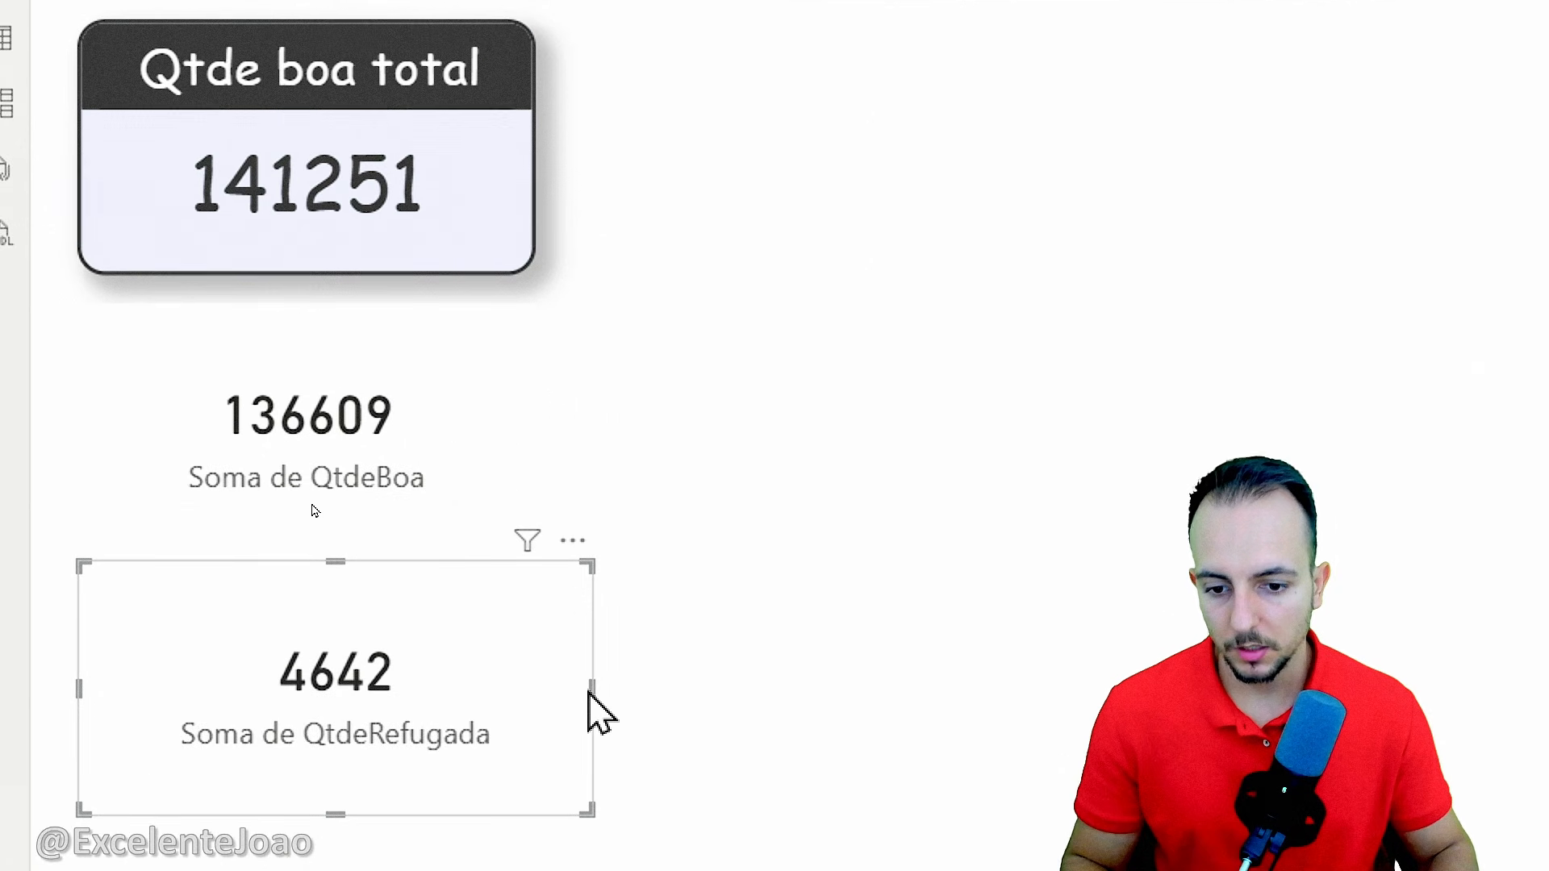
{"action": "left_click_drag", "start_coordinate": [595, 690], "coordinate": [543, 710]}
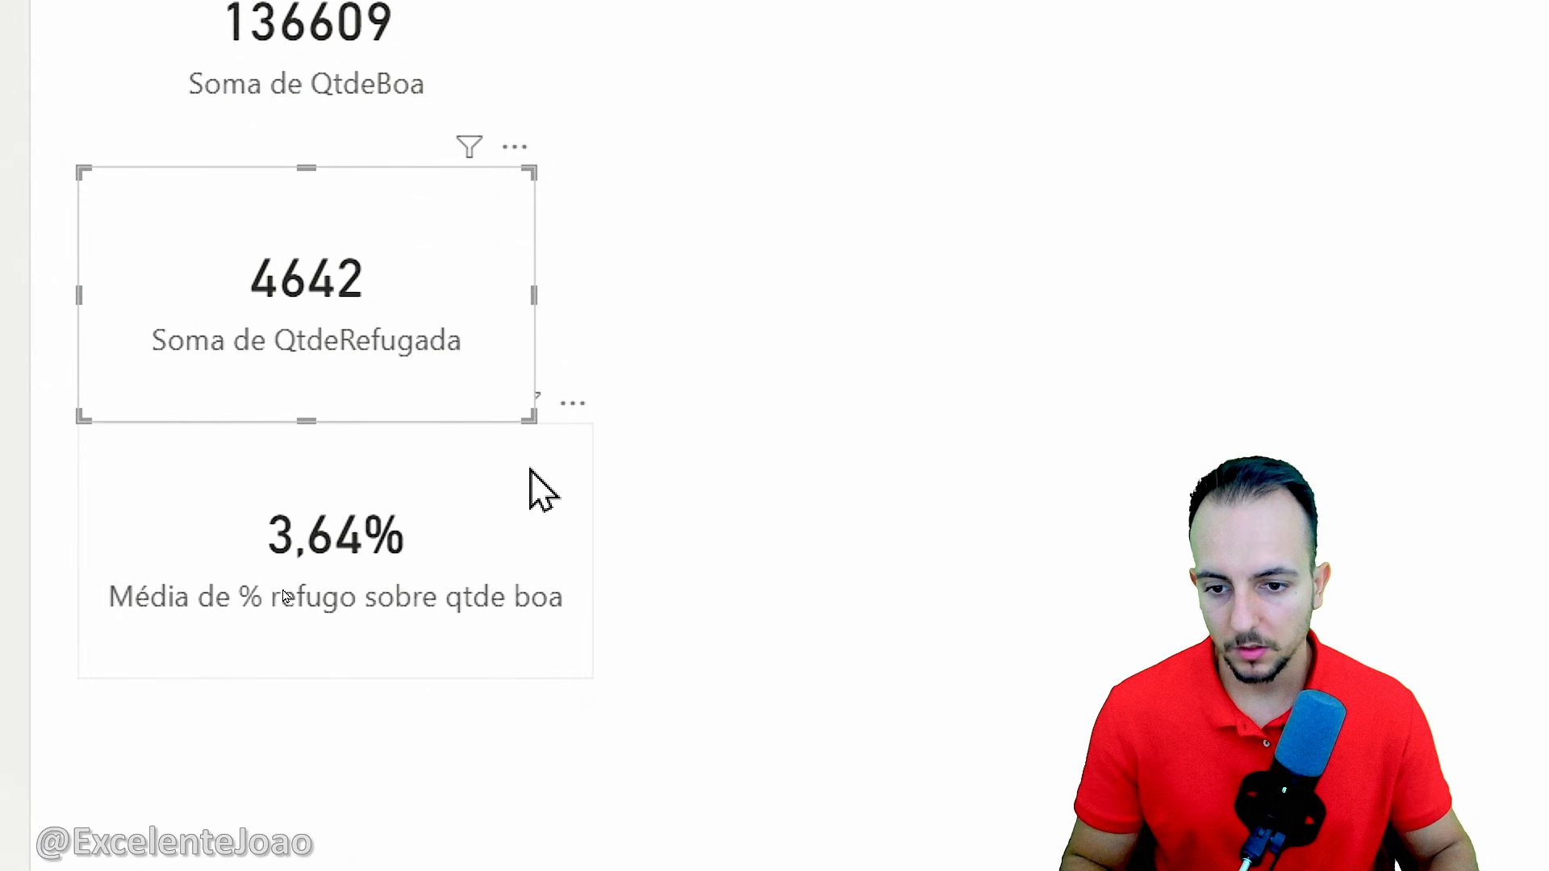
{"action": "left_click", "coordinate": [594, 555]}
{"action": "left_click_drag", "start_coordinate": [595, 554], "coordinate": [536, 558]}
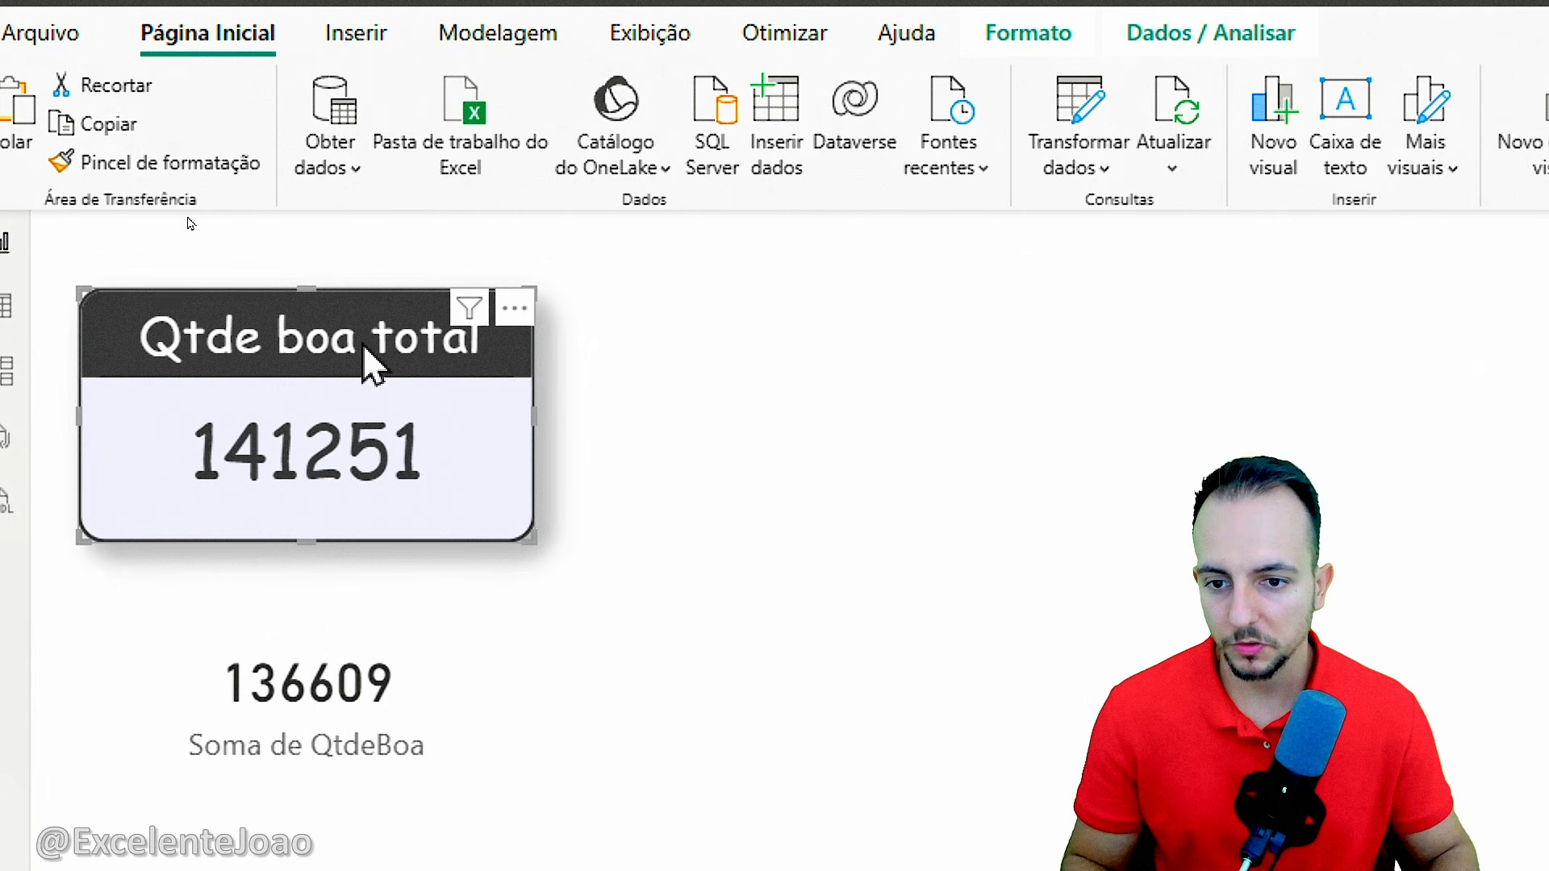
Apply the QtdeTotal card's style to the QtdeBoa, QtdeRefugada and average scrap percentage cards with the format painter
{"action": "left_click", "coordinate": [458, 683]}
{"action": "left_click", "coordinate": [501, 719]}
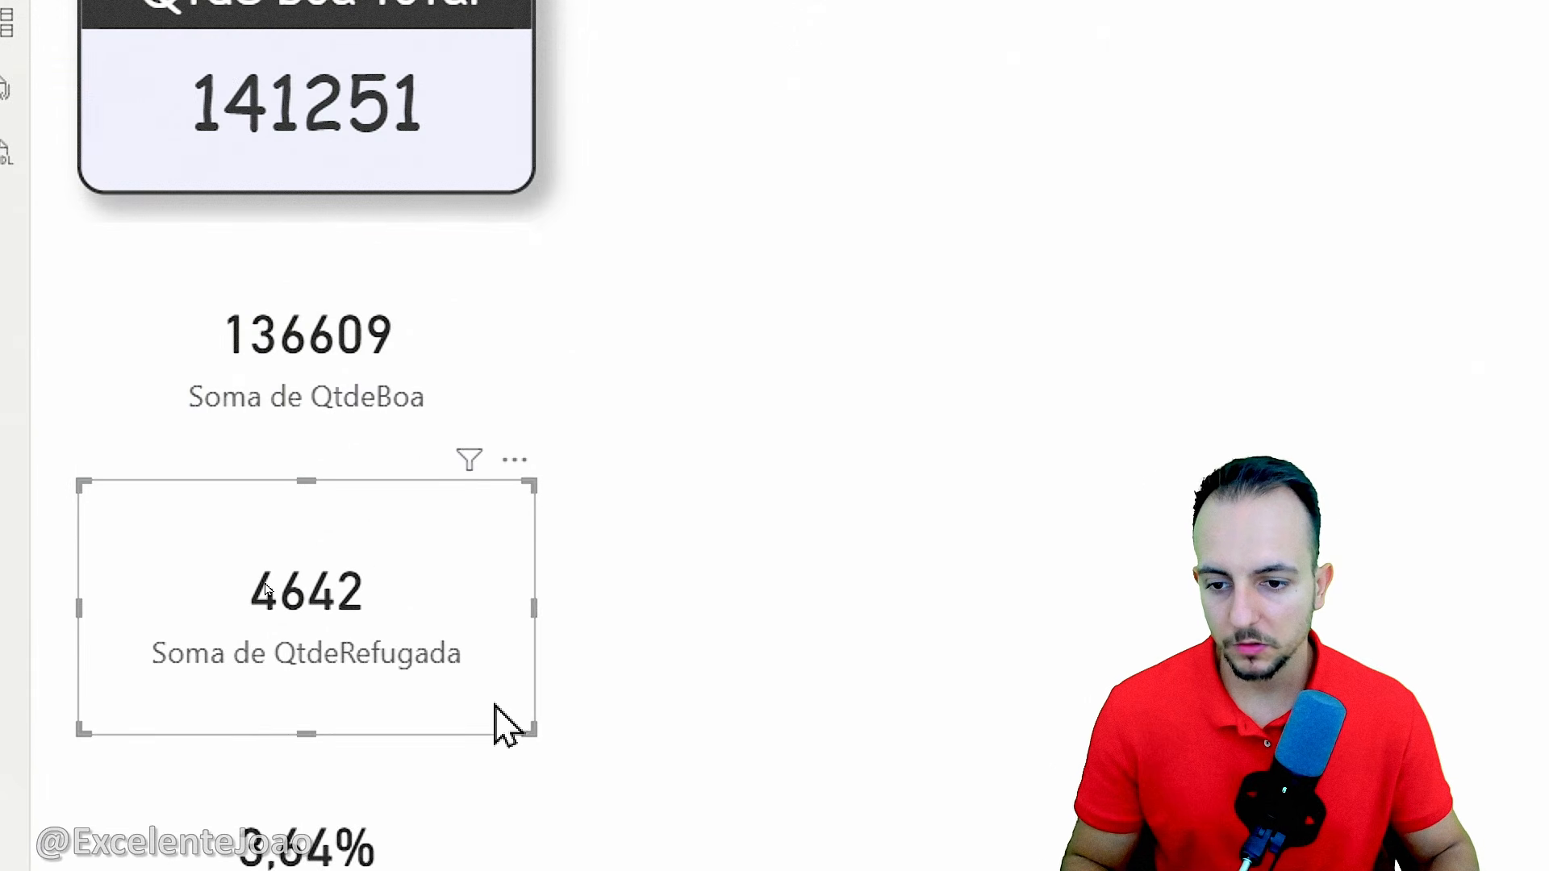
{"action": "left_click", "coordinate": [505, 856]}
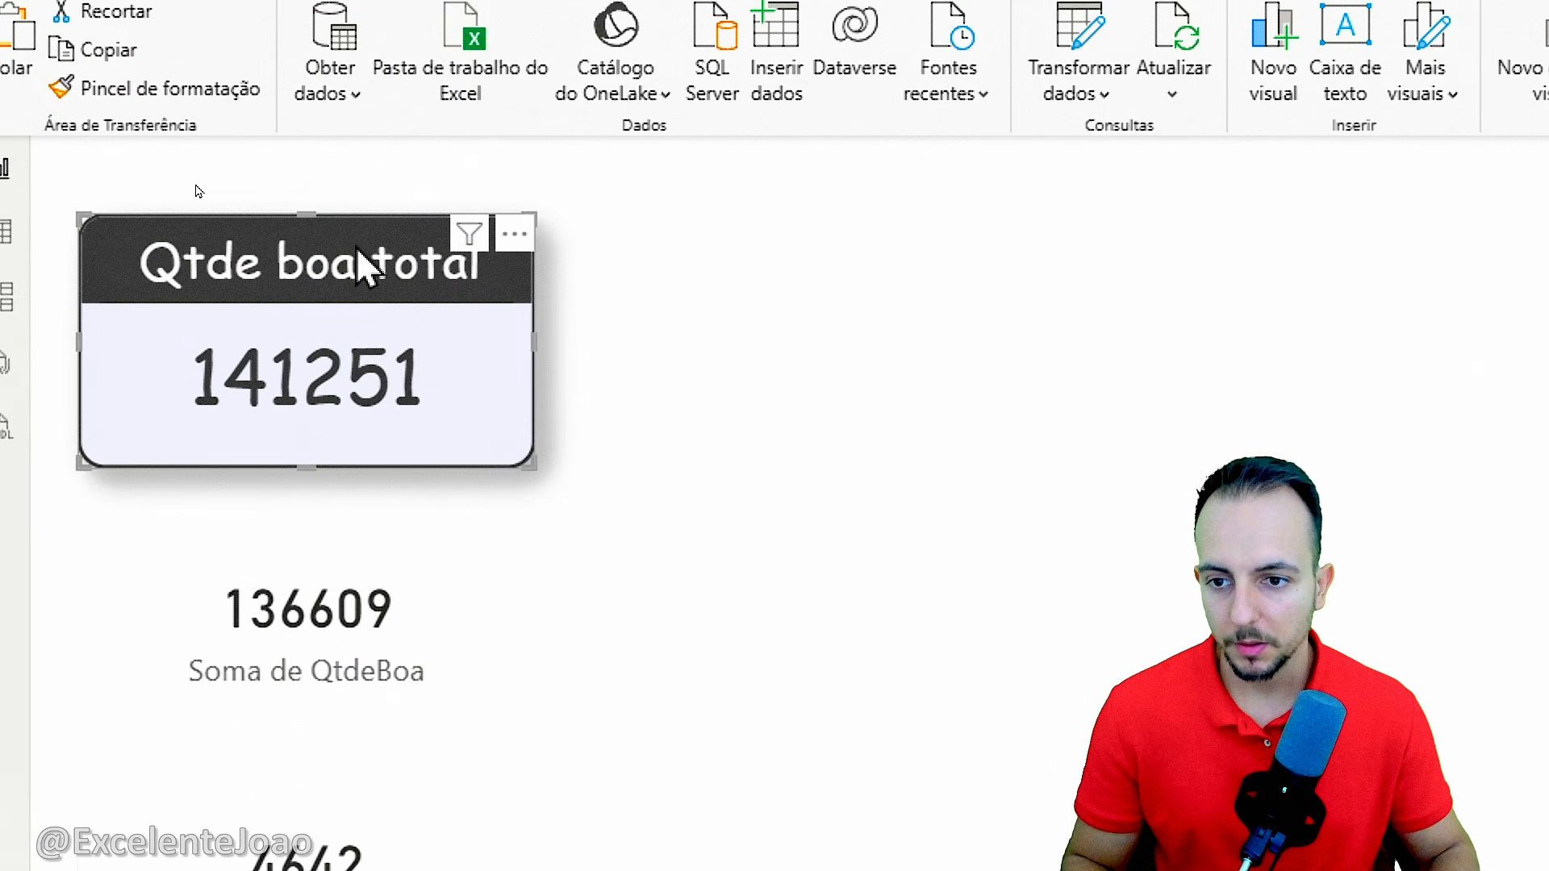
{"action": "left_click", "coordinate": [356, 245]}
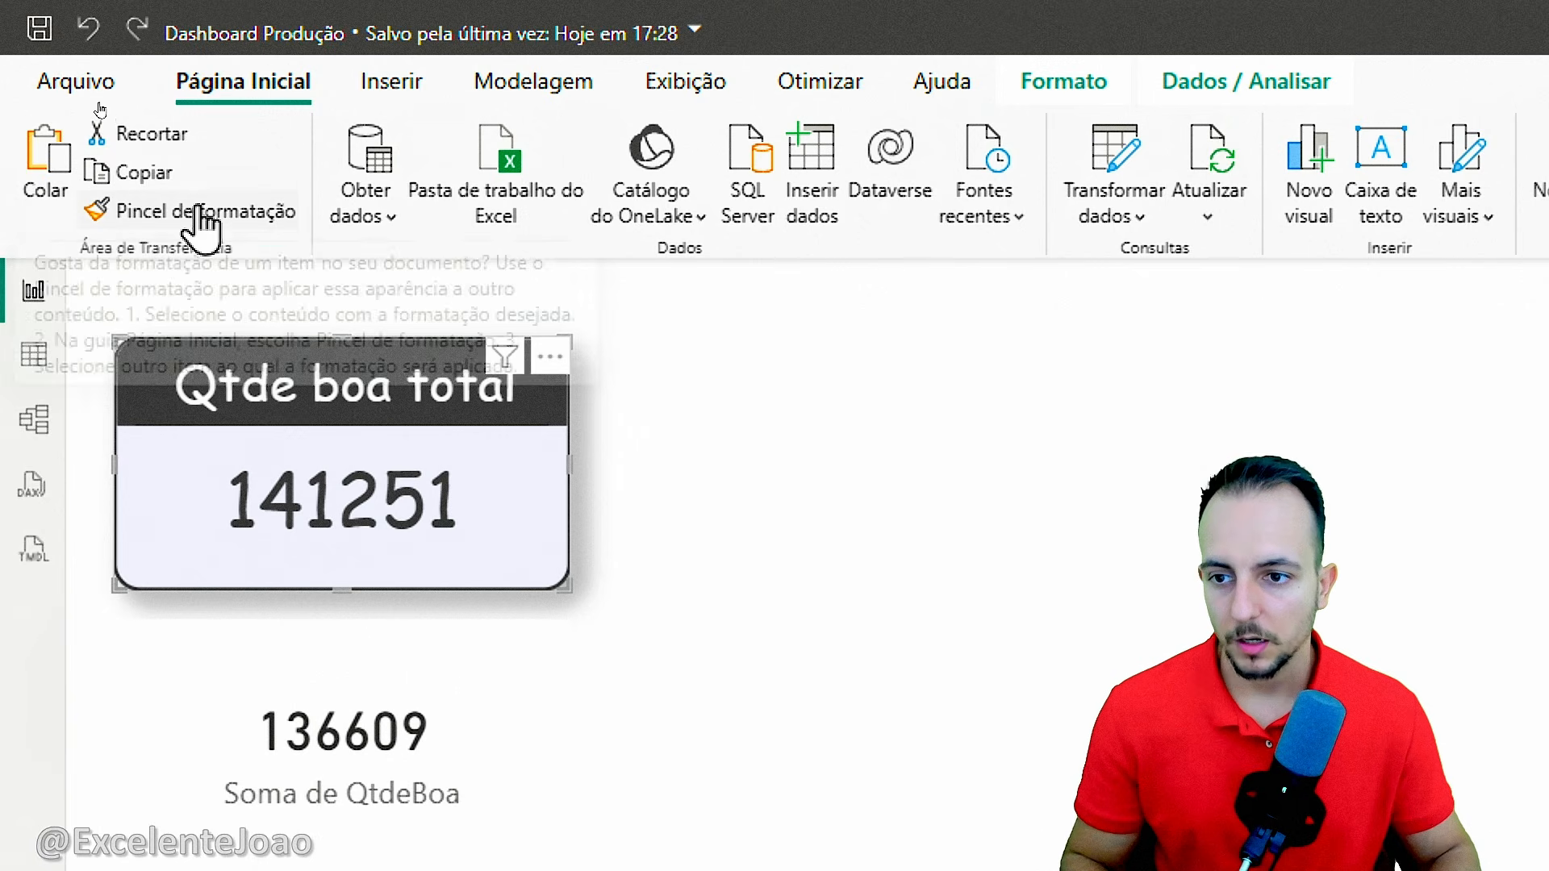
{"action": "left_click", "coordinate": [197, 214]}
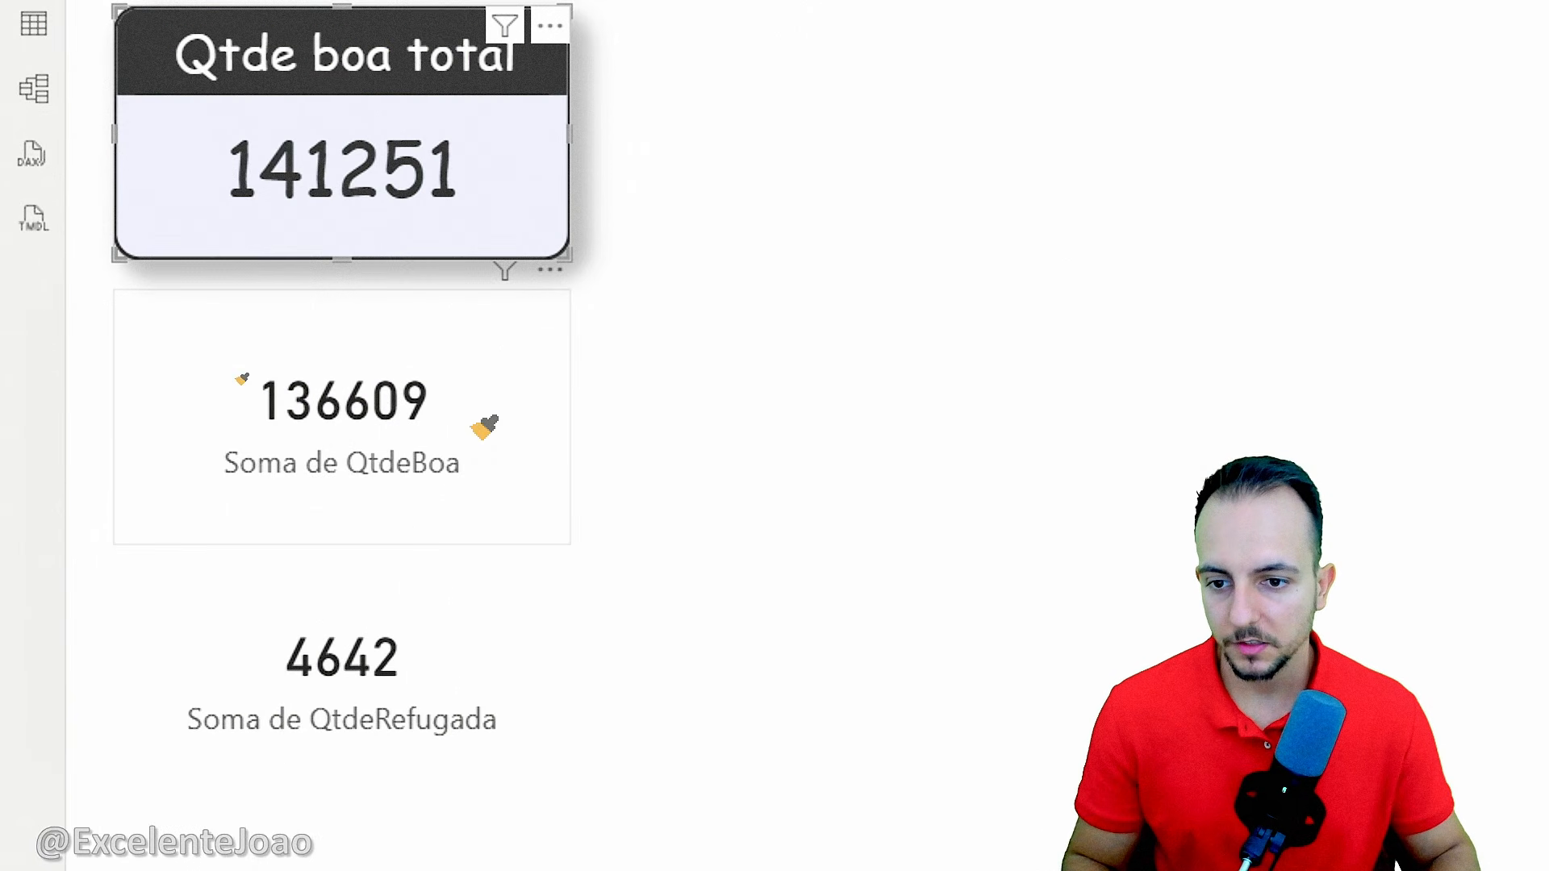
{"action": "left_click", "coordinate": [482, 426]}
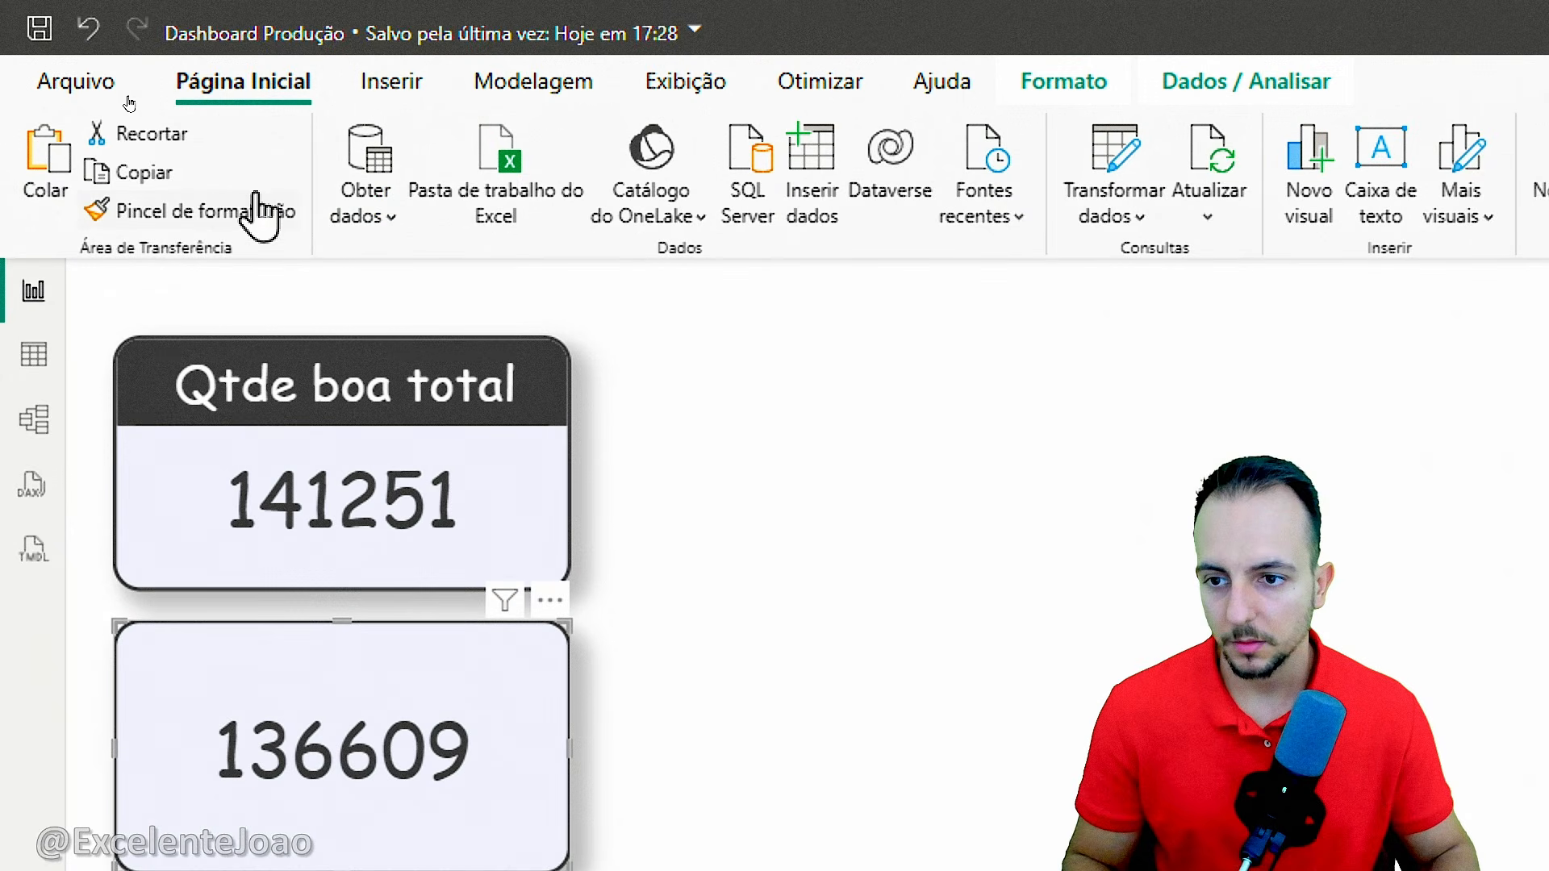
{"action": "left_click", "coordinate": [274, 226]}
{"action": "left_click", "coordinate": [501, 460]}
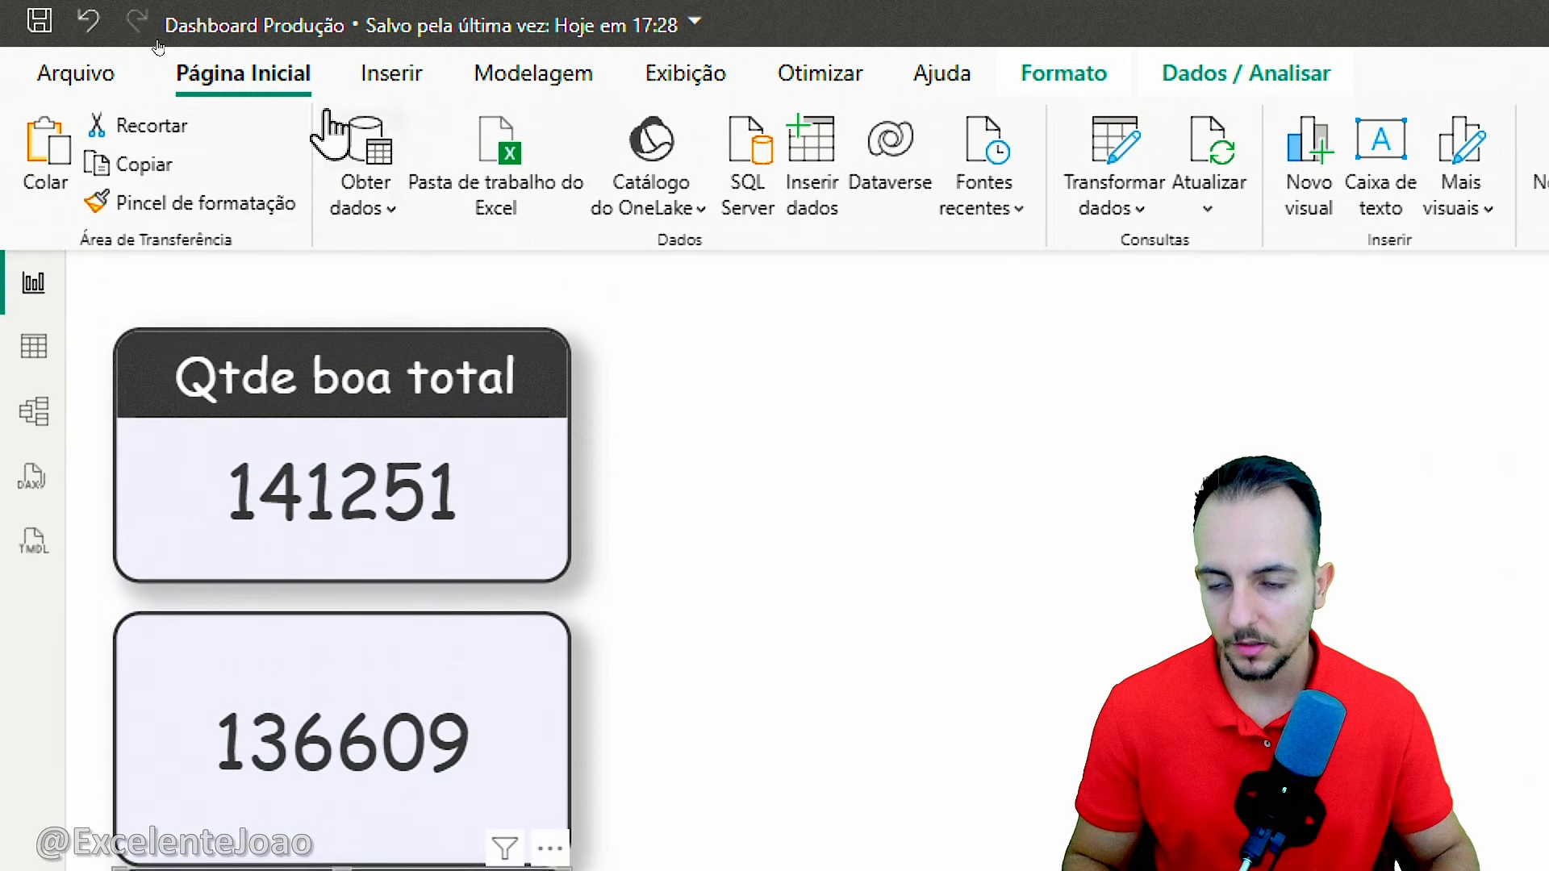
{"action": "left_click", "coordinate": [260, 211]}
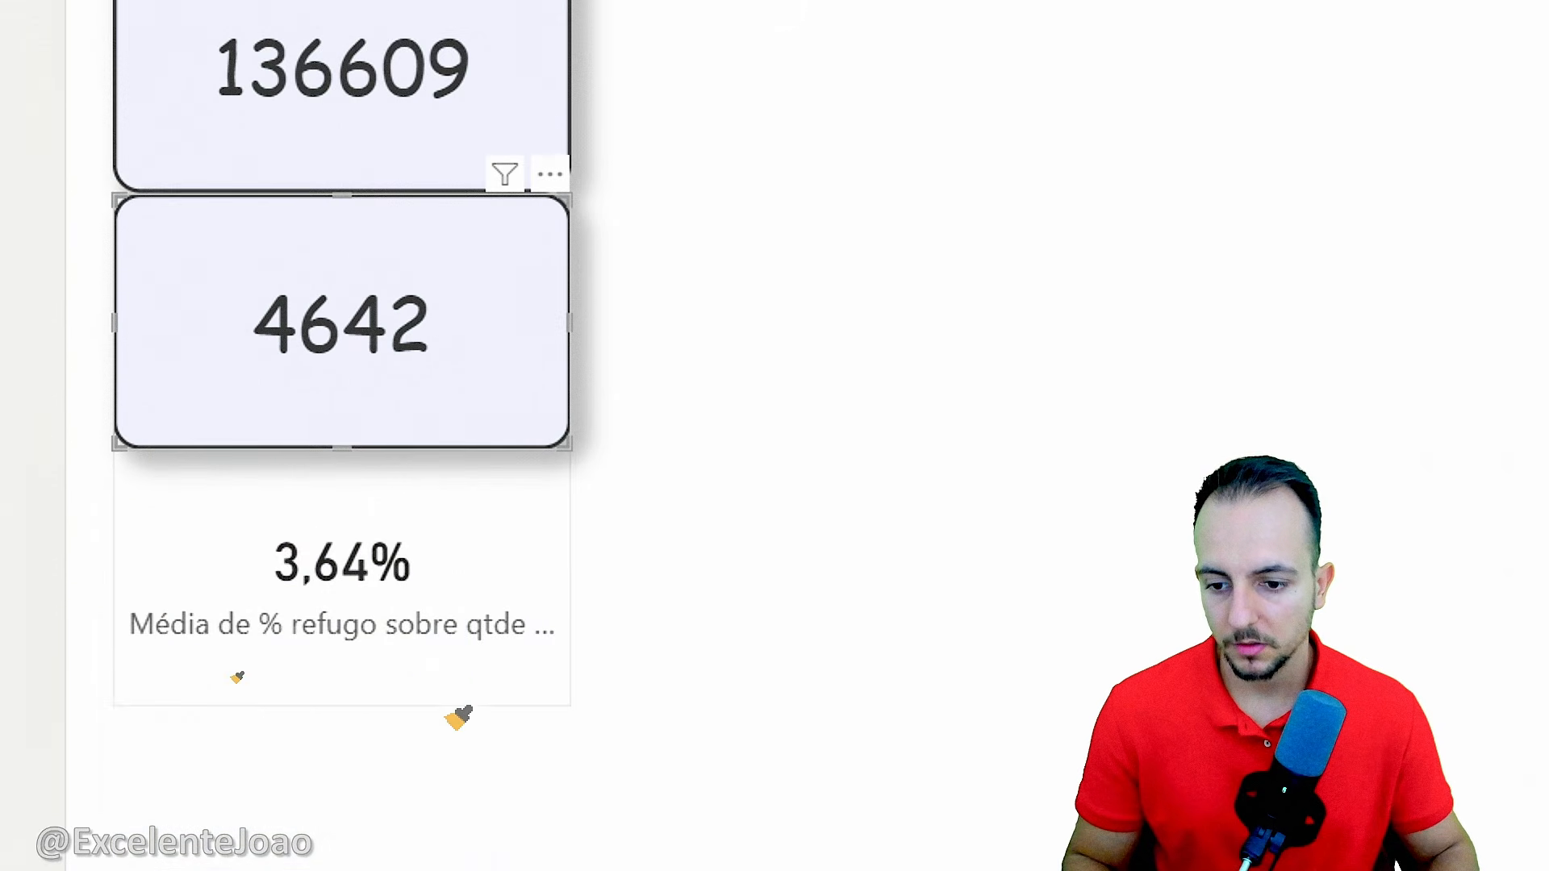
{"action": "left_click", "coordinate": [380, 649]}
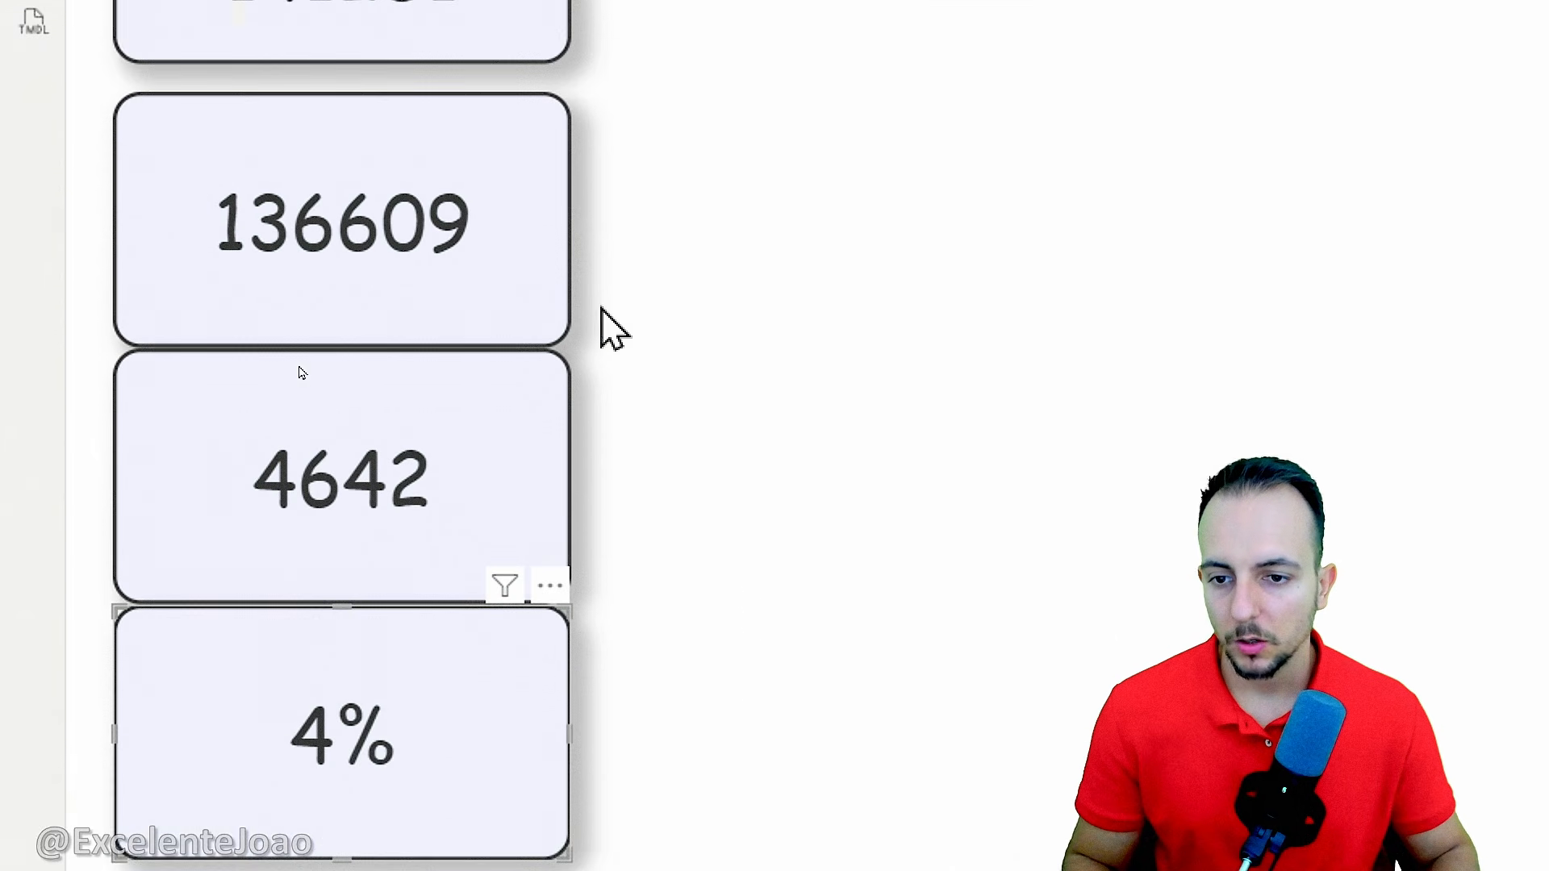
Set the QtdeBoa card's title to "Qtde Boa Total" and the QtdeRefugada card's title to "Refugo Total"
{"action": "left_click", "coordinate": [528, 171]}
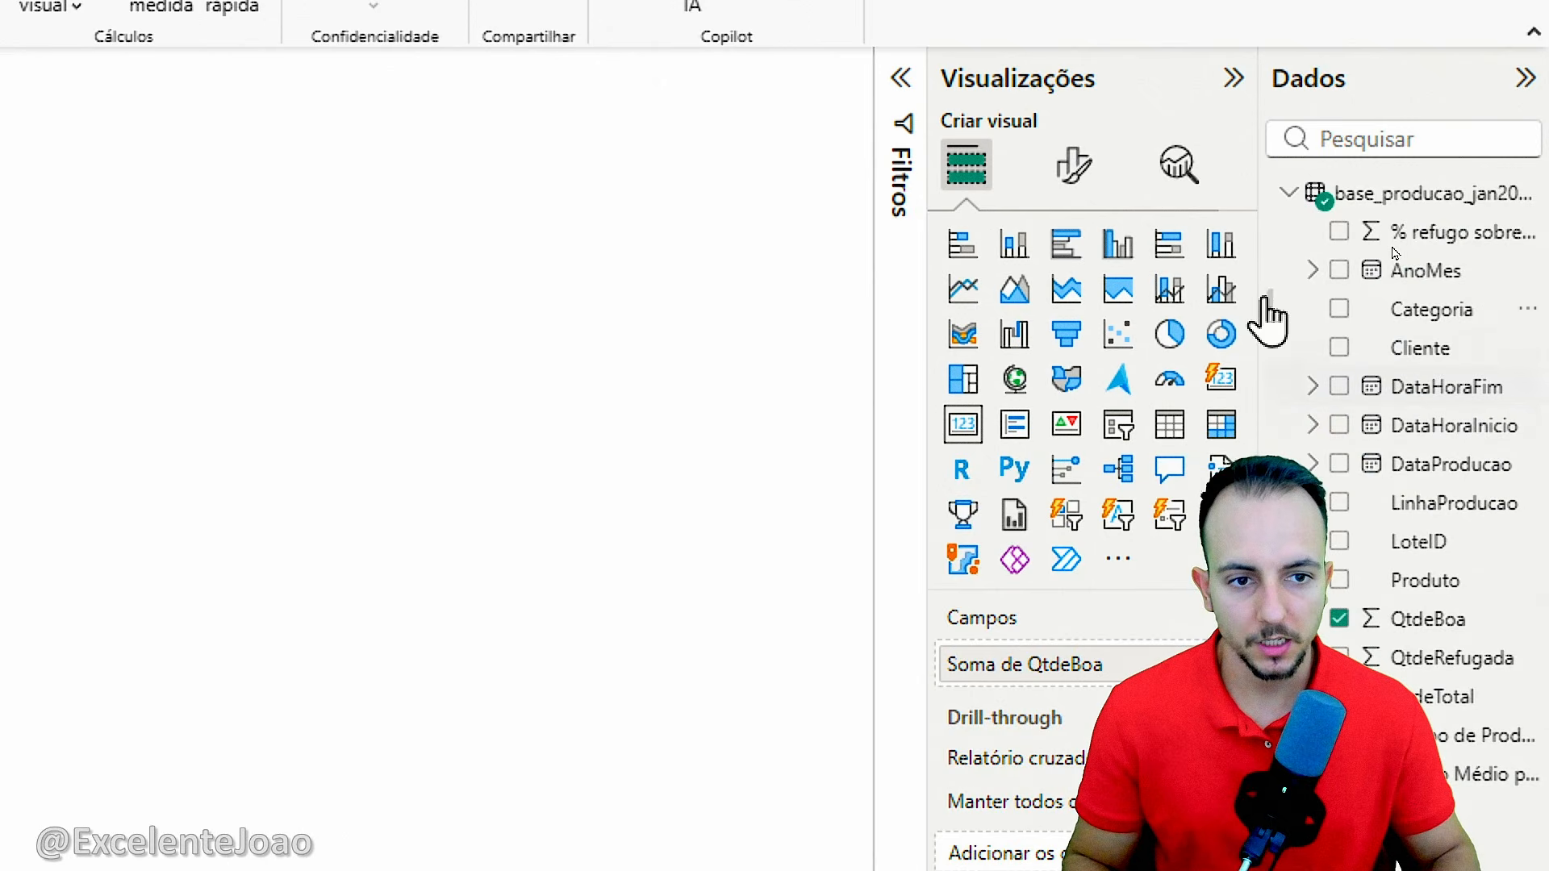
{"action": "left_click", "coordinate": [1067, 162]}
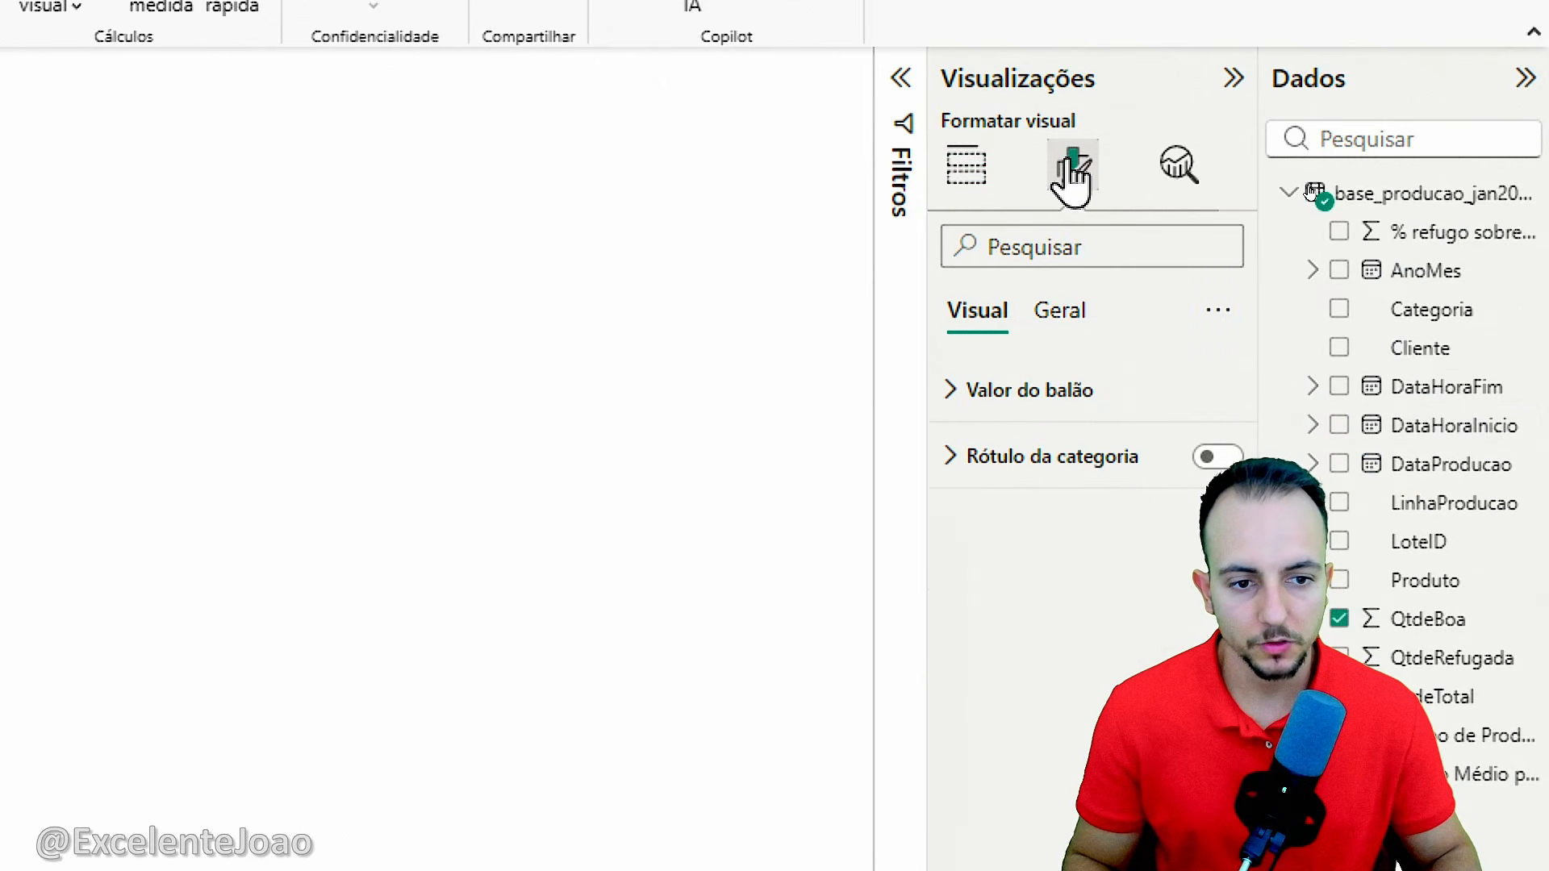
{"action": "left_click", "coordinate": [1059, 313]}
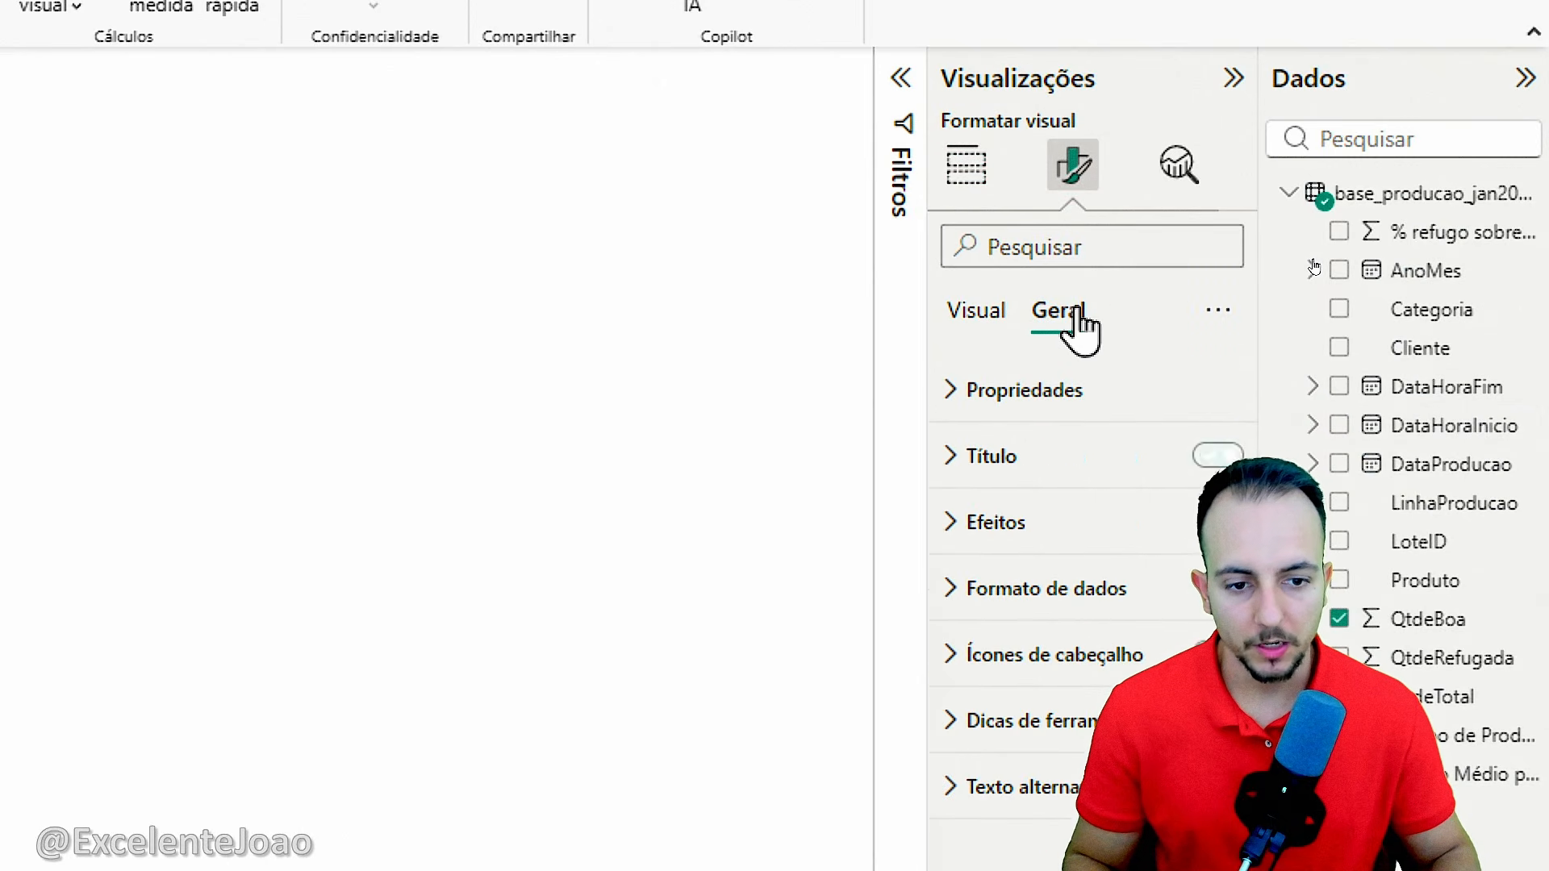
{"action": "left_click", "coordinate": [1000, 484]}
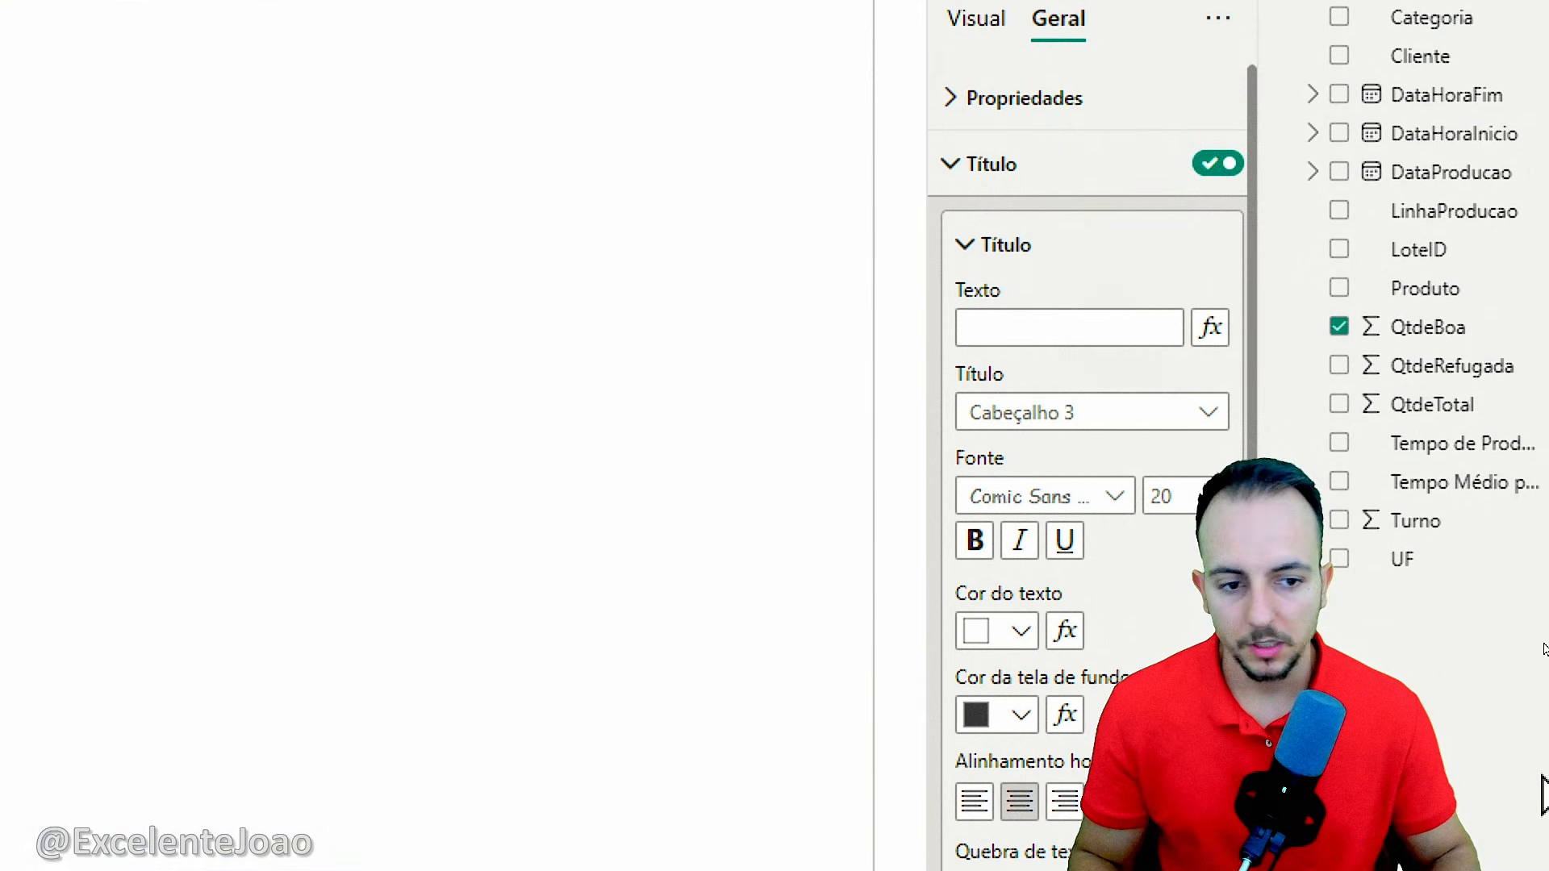
{"action": "left_click", "coordinate": [1056, 310]}
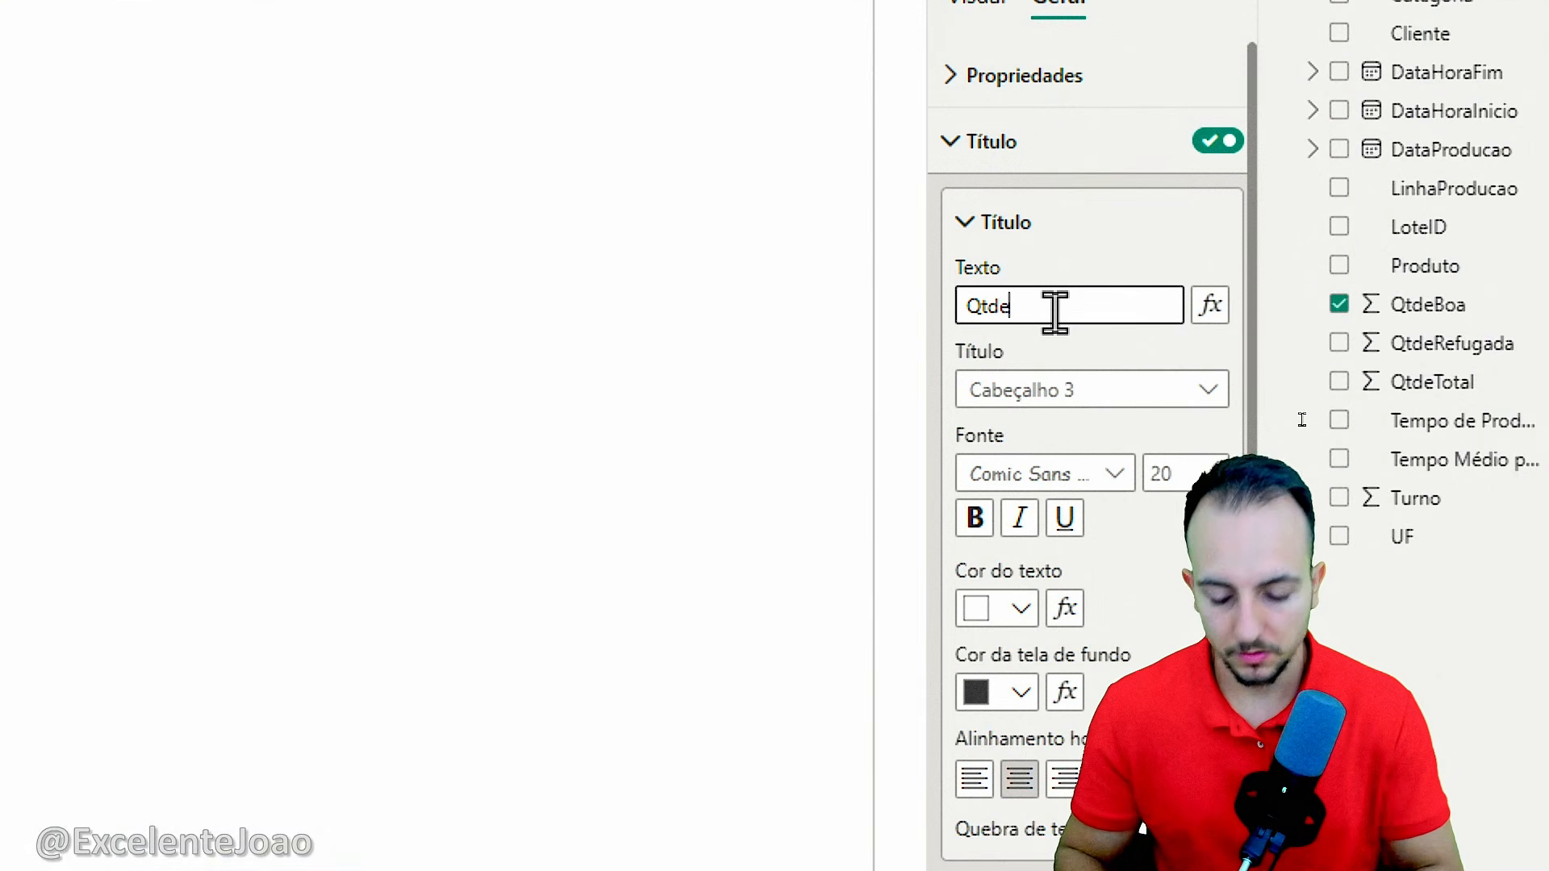
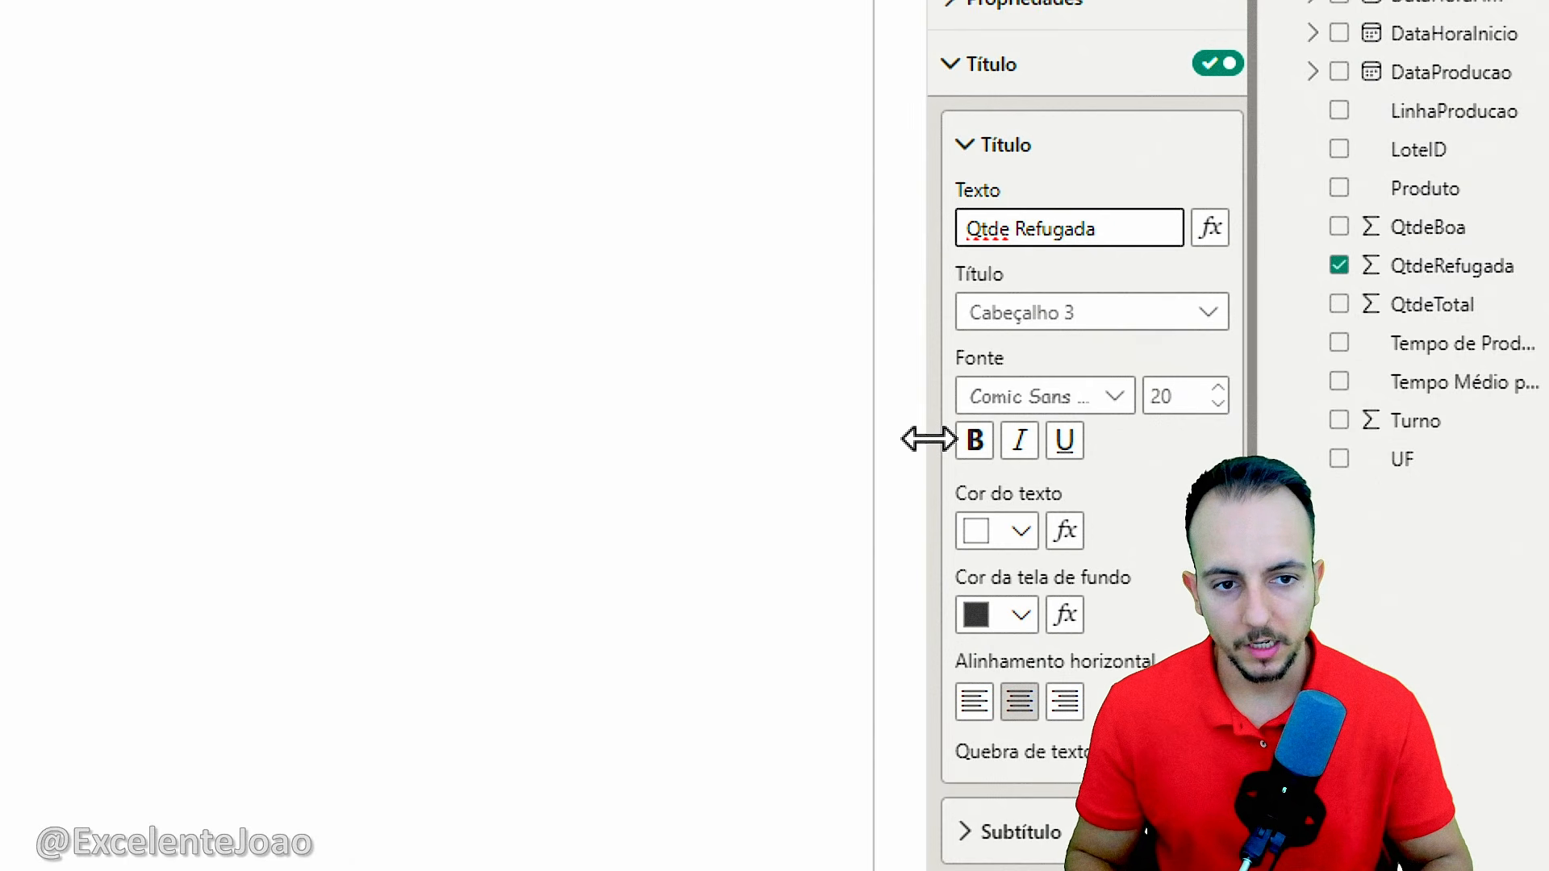
{"action": "key", "text": "ctrl+a"}
{"action": "type", "text": "R"}
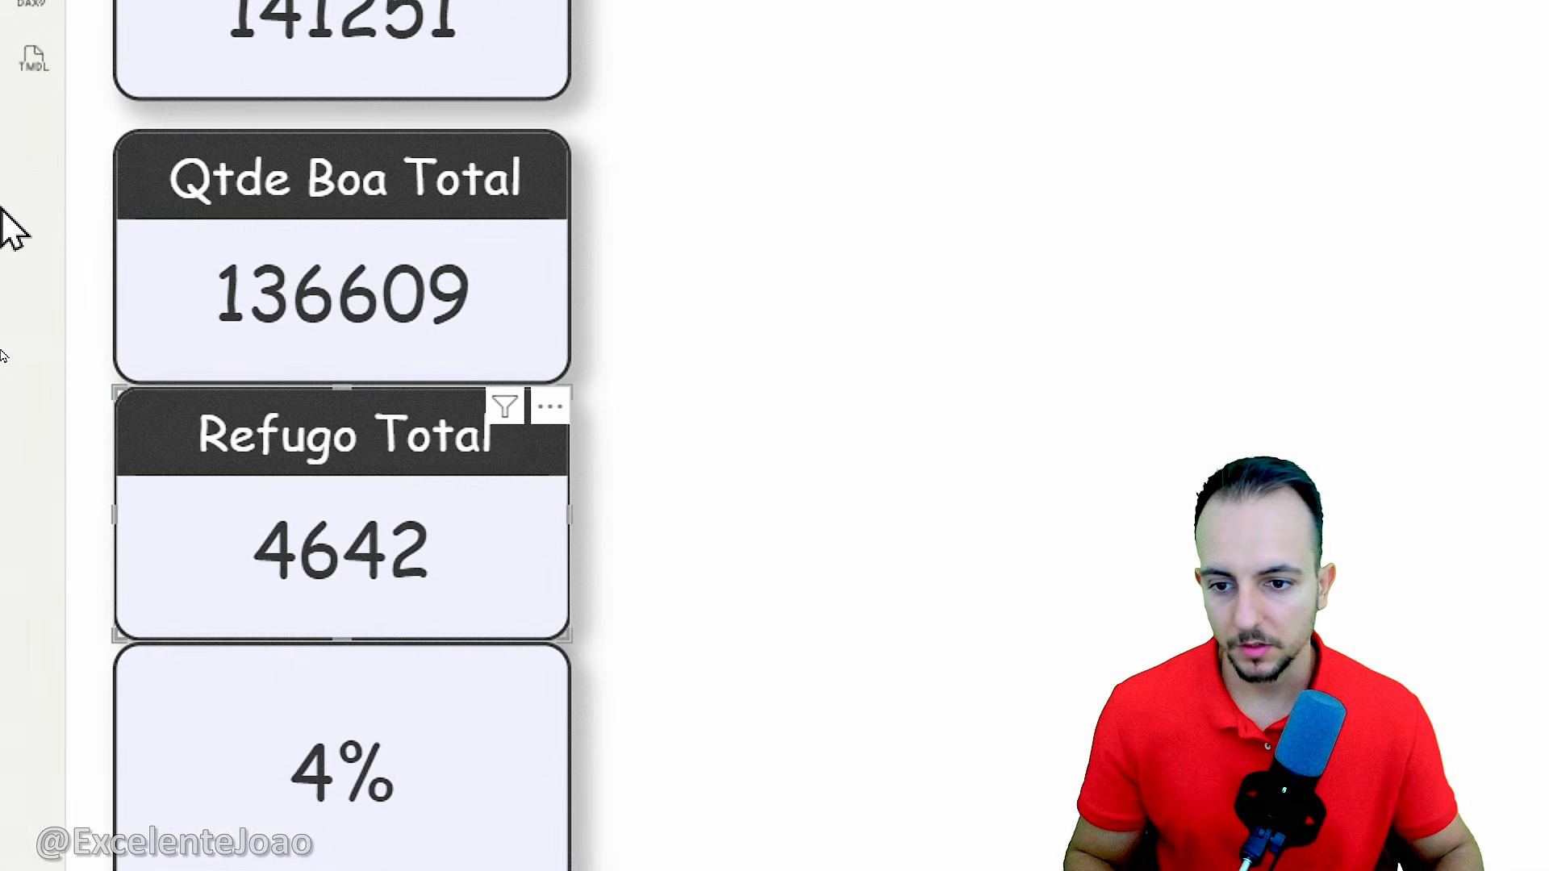
Enter "% refugo" as the title text of the average scrap percentage card
{"action": "left_click", "coordinate": [470, 748]}
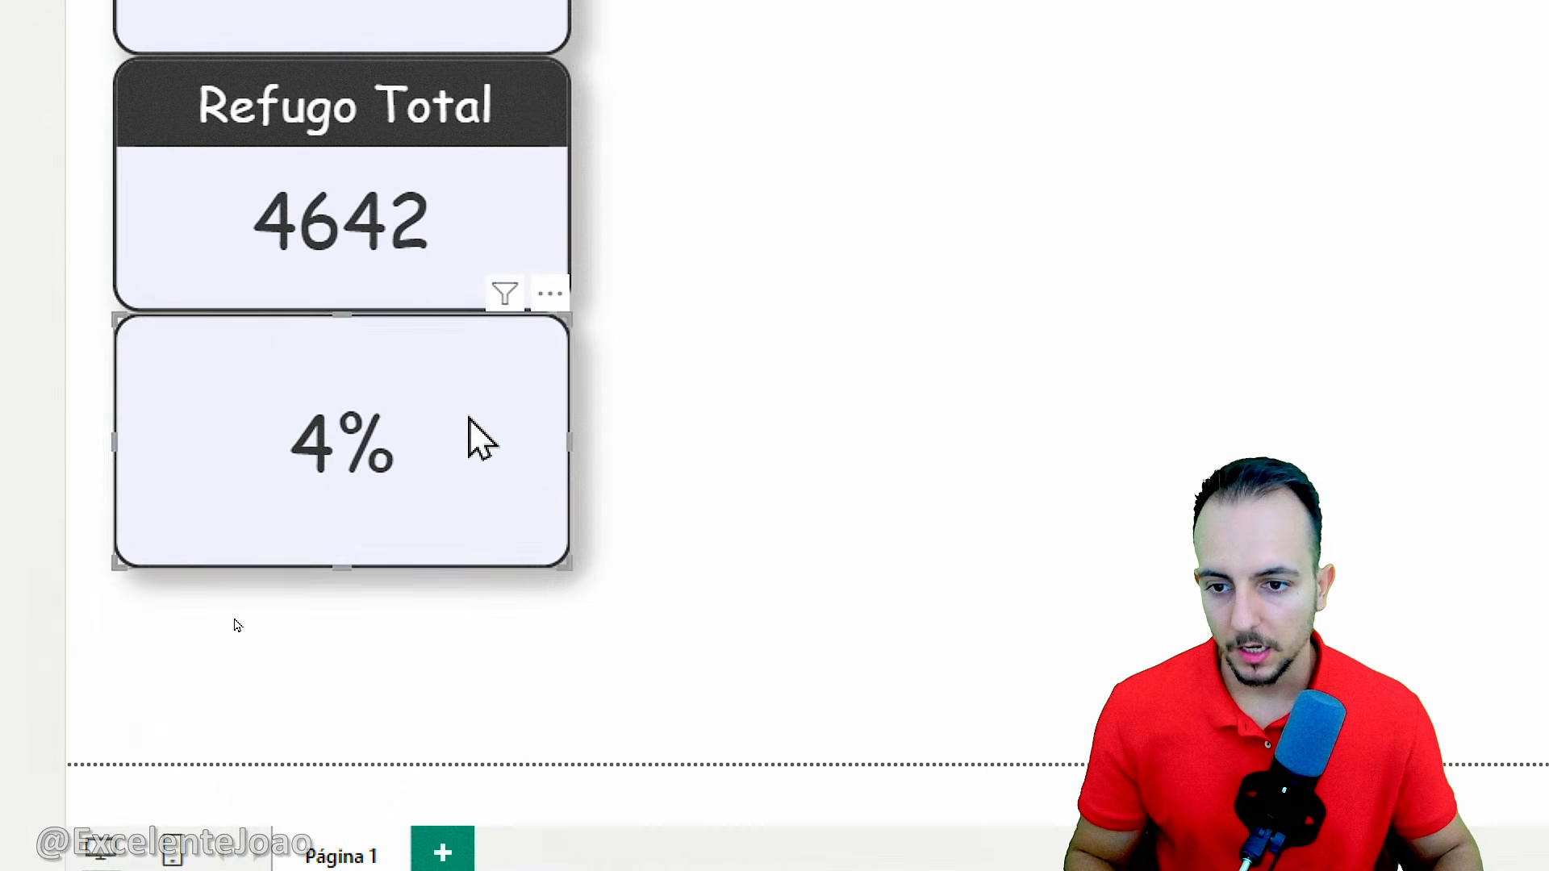
{"action": "left_click", "coordinate": [1054, 393]}
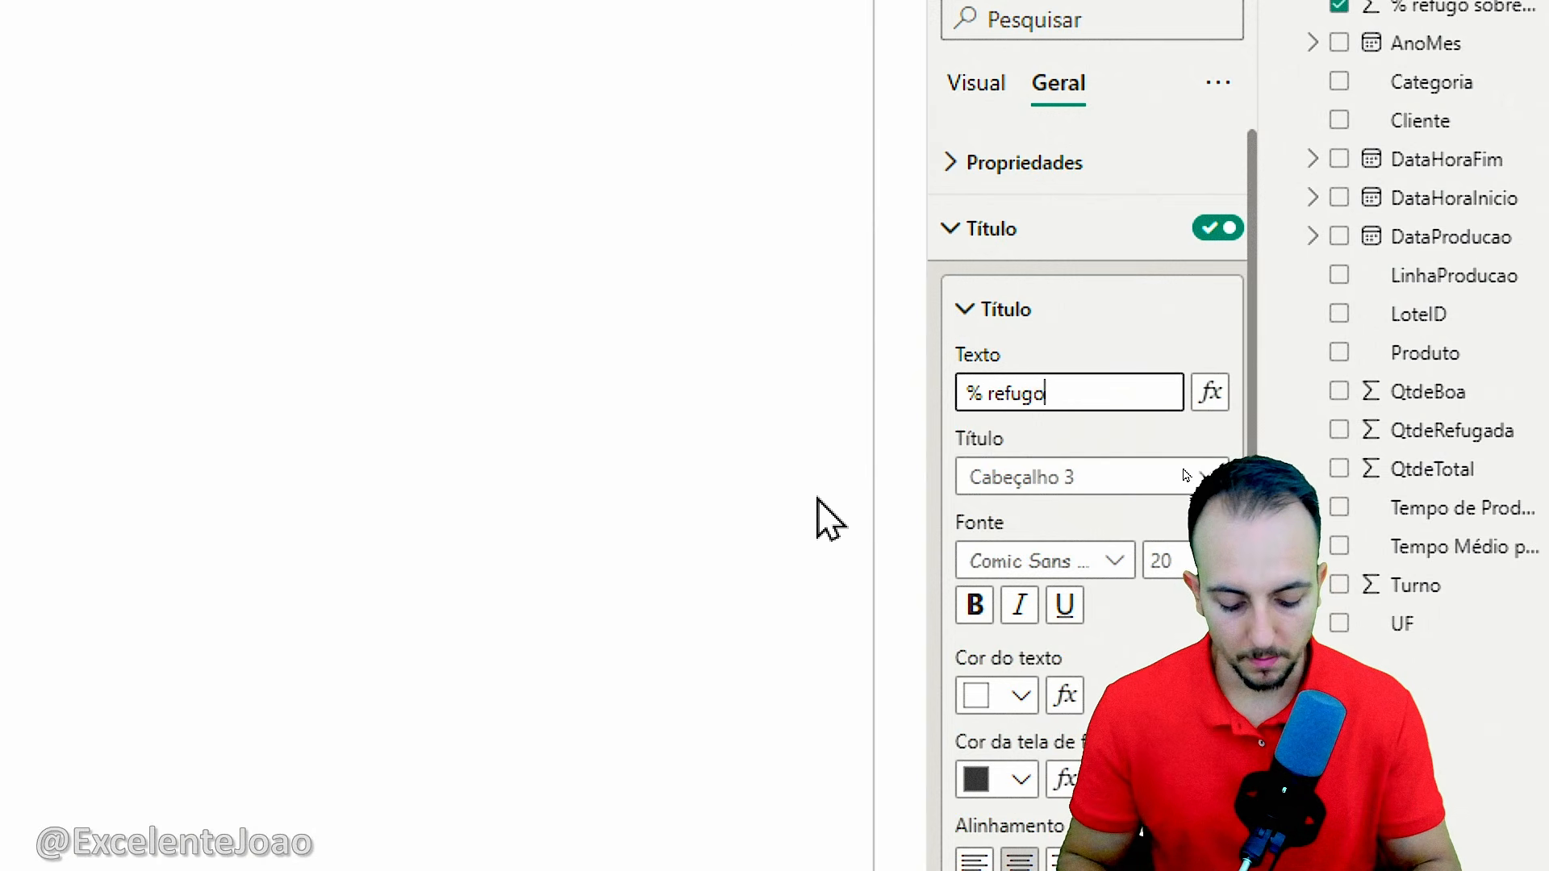
Arrange the Qtde Boa Total, Refugo Total and % refugo/boa cards in a row beside the Qtde boa total card
{"action": "left_click", "coordinate": [636, 540]}
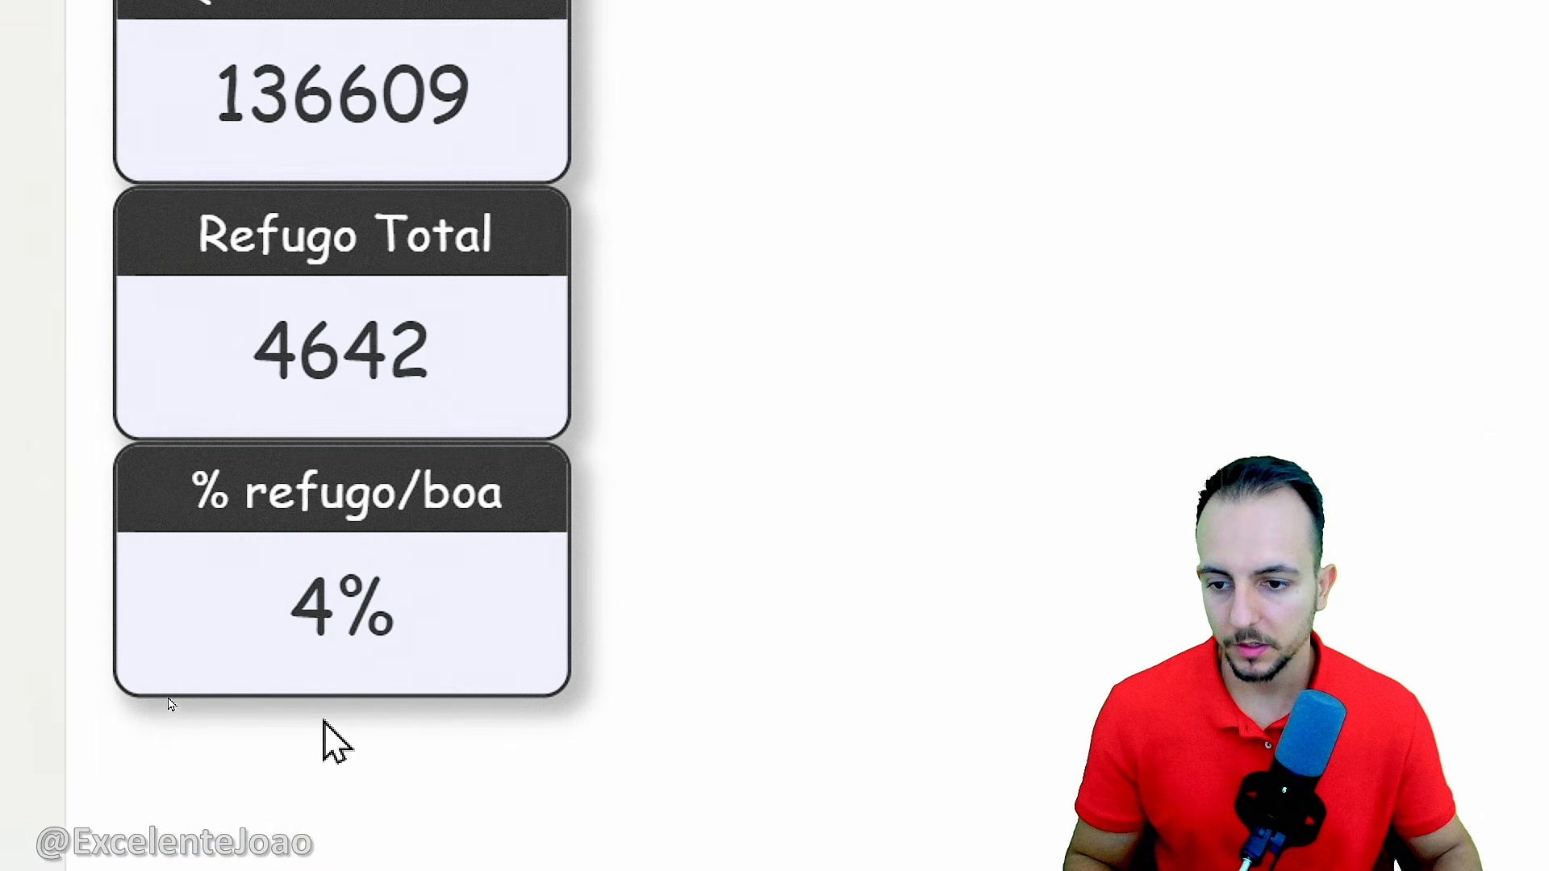
{"action": "left_click_drag", "start_coordinate": [329, 494], "coordinate": [858, 207]}
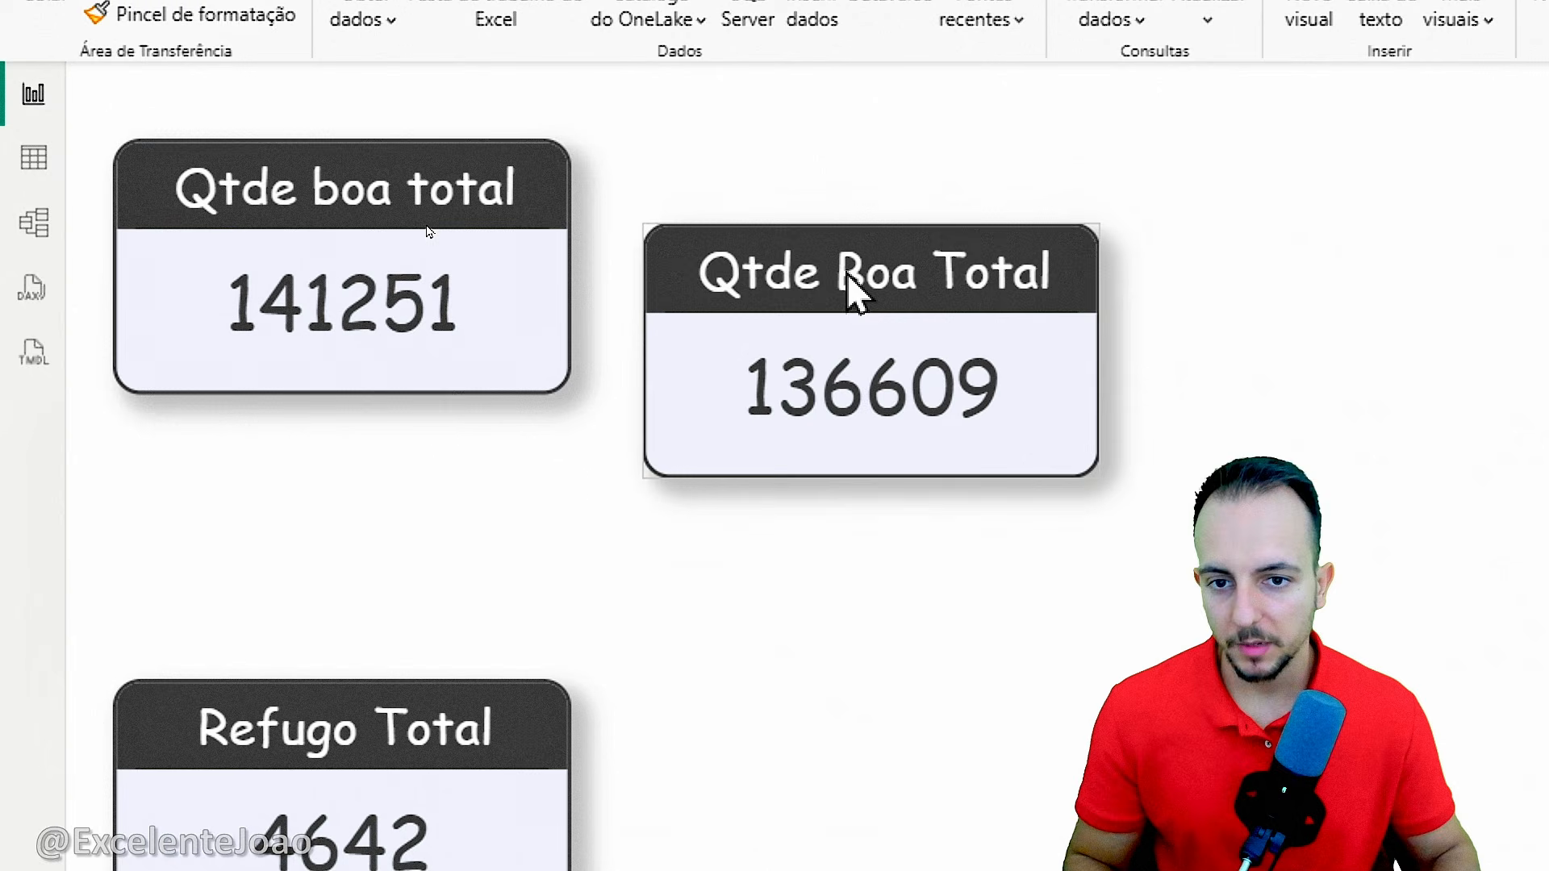
{"action": "left_click_drag", "start_coordinate": [449, 685], "coordinate": [1420, 186]}
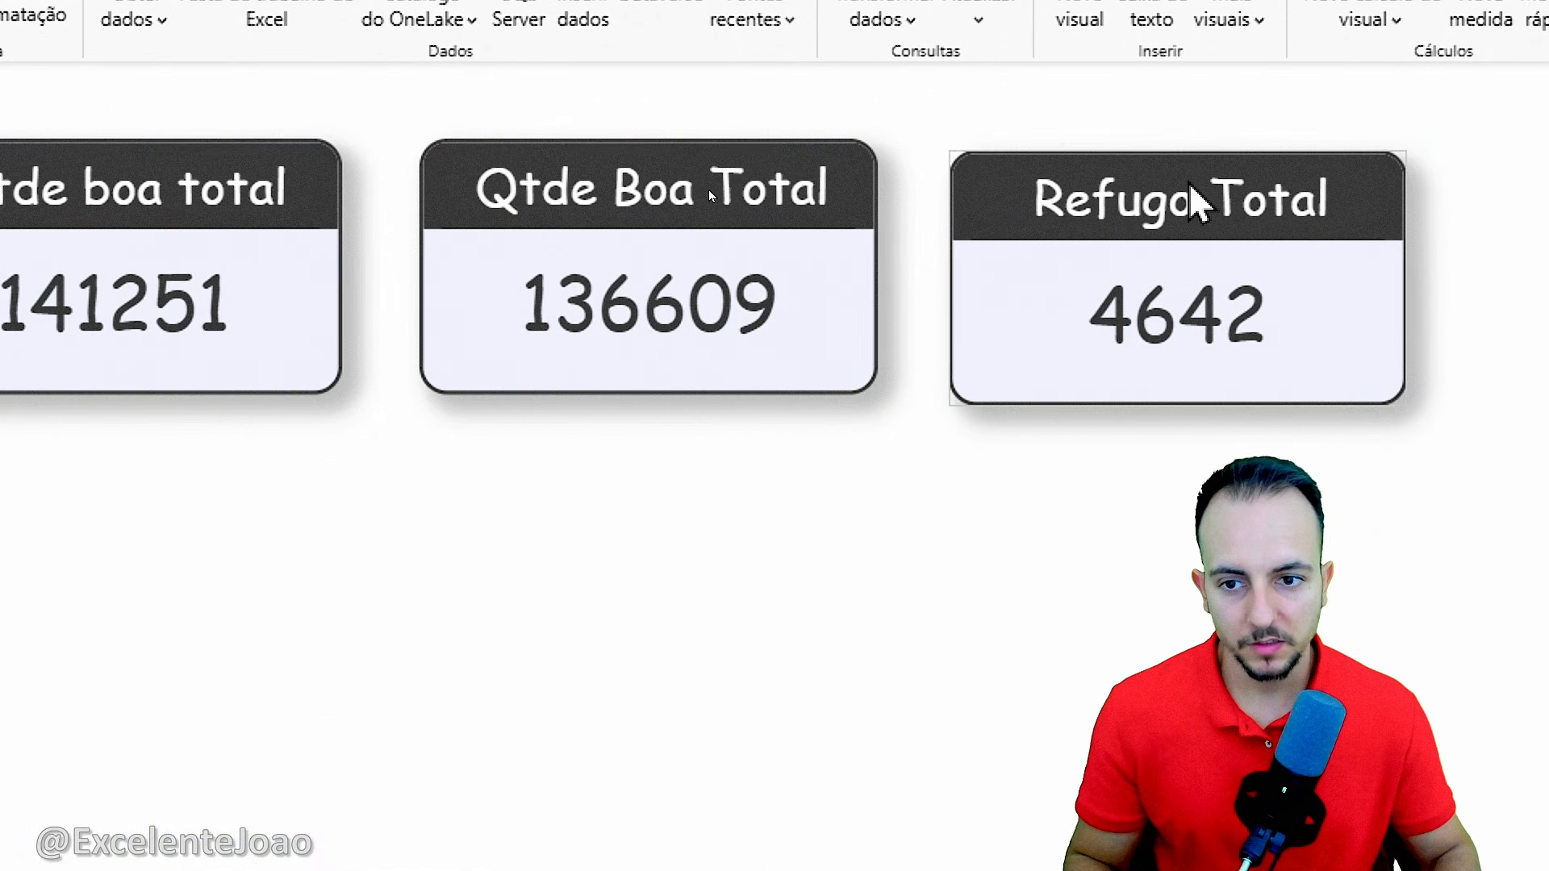
{"action": "left_click_drag", "start_coordinate": [1193, 195], "coordinate": [1191, 192]}
{"action": "left_click", "coordinate": [167, 591]}
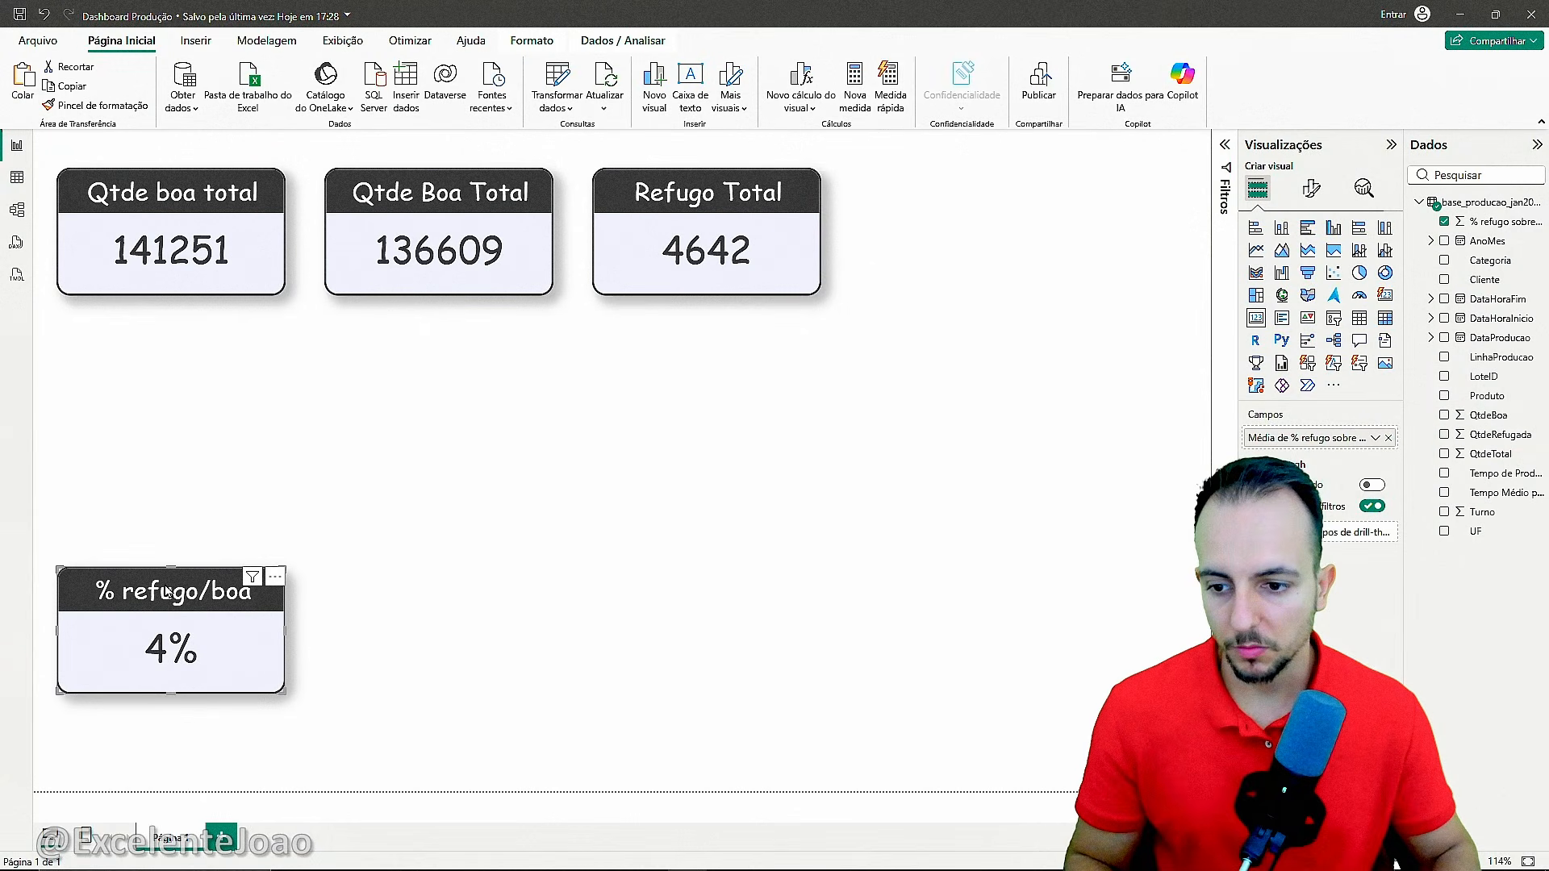
{"action": "left_click_drag", "start_coordinate": [167, 592], "coordinate": [955, 195]}
{"action": "left_click", "coordinate": [787, 343]}
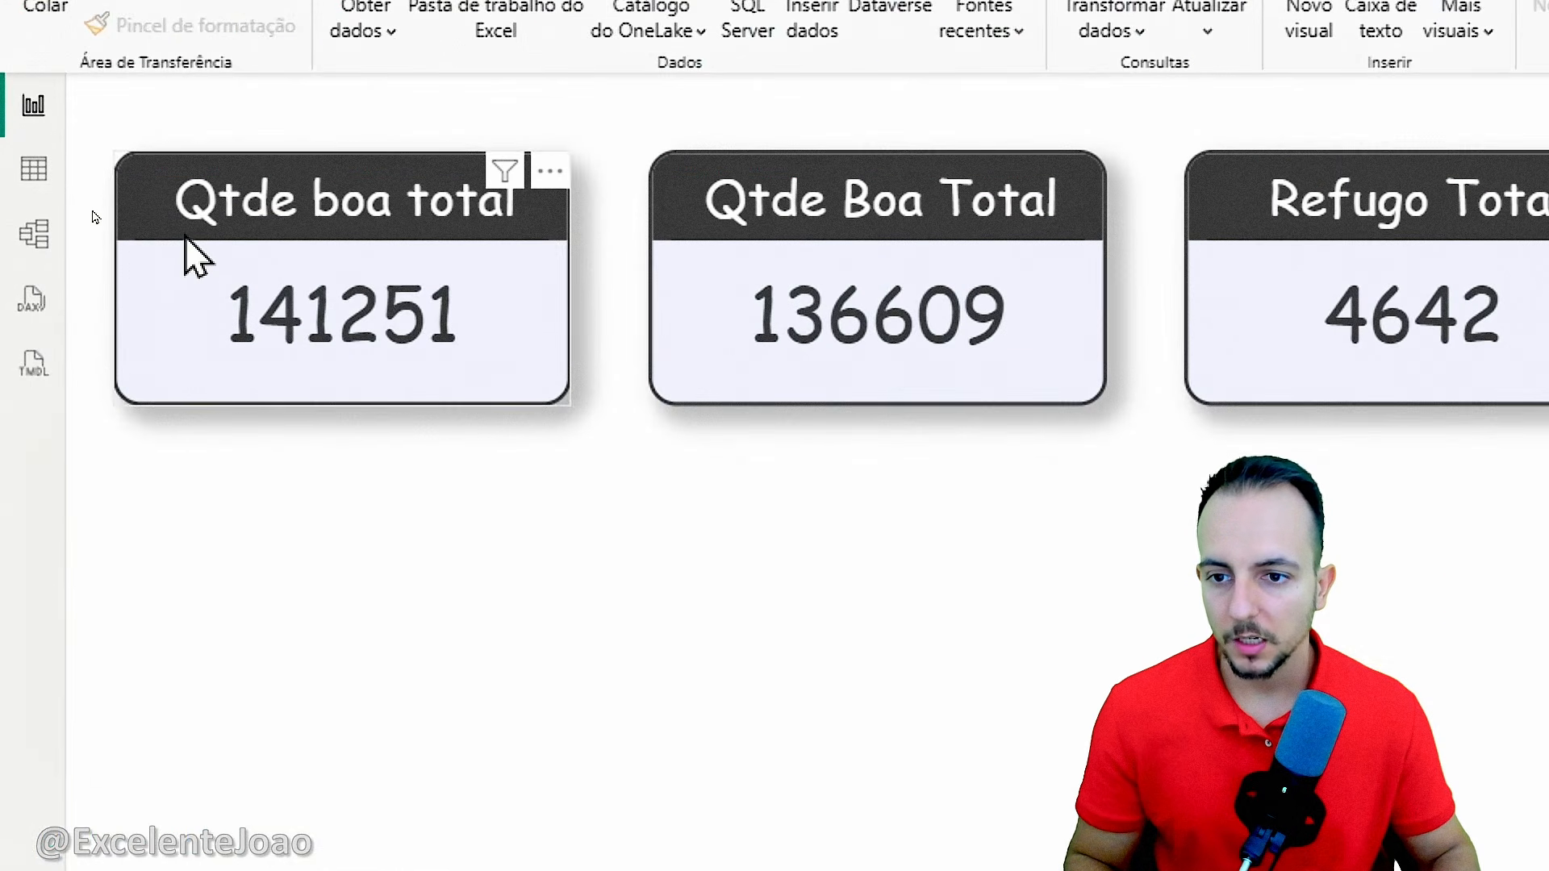
Select all four cards and align them with each other using Alinhar ao centro
{"action": "left_click", "coordinate": [95, 220]}
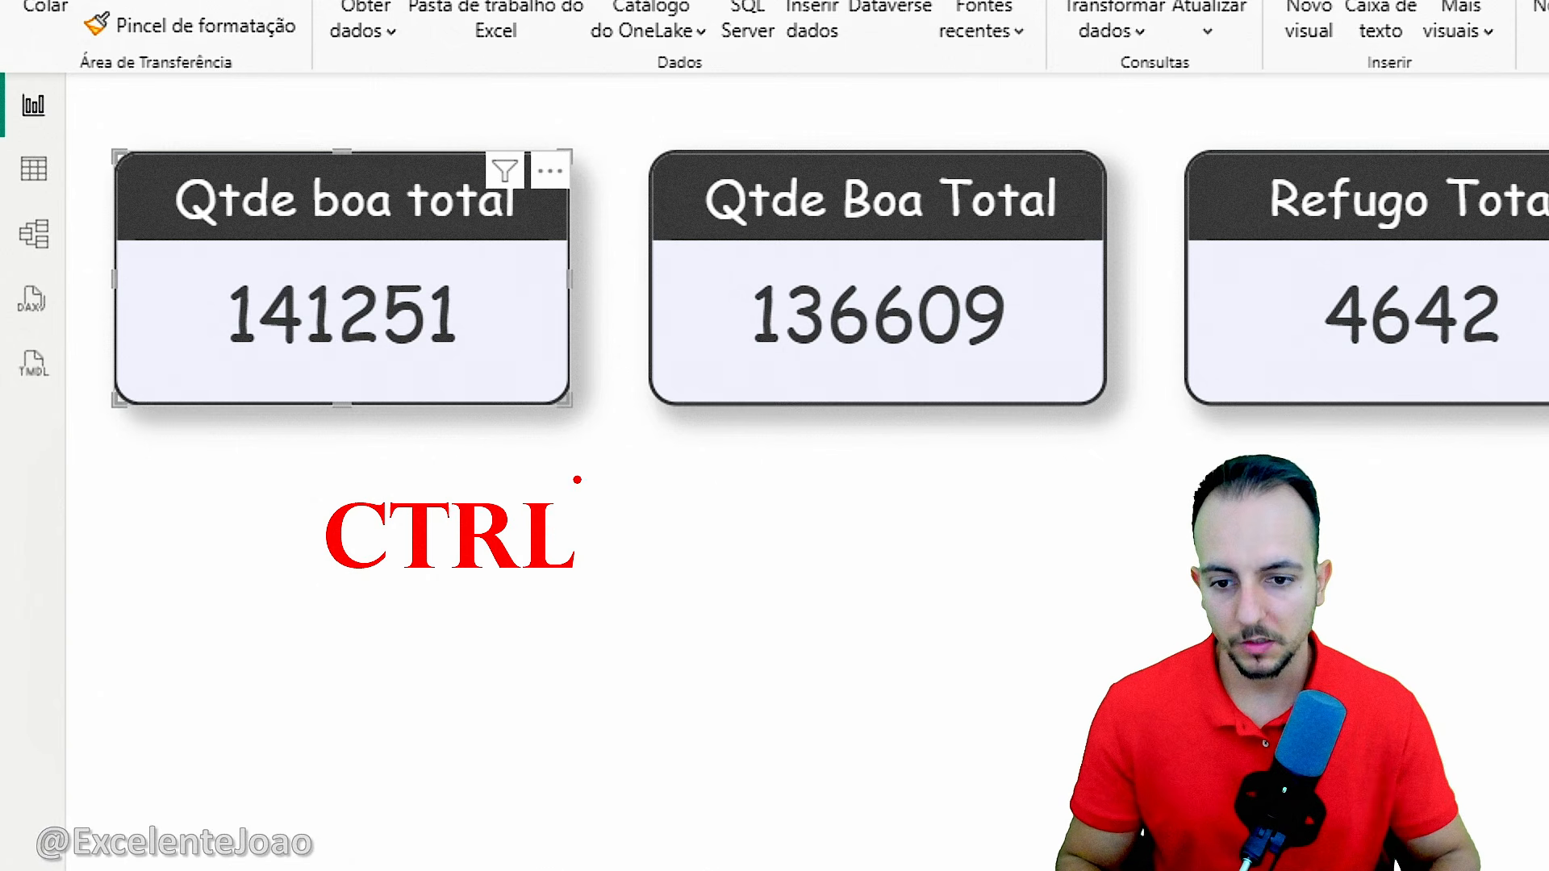
{"action": "left_click", "coordinate": [743, 380], "text": "ctrl"}
{"action": "left_click", "coordinate": [1308, 375], "text": "ctrl"}
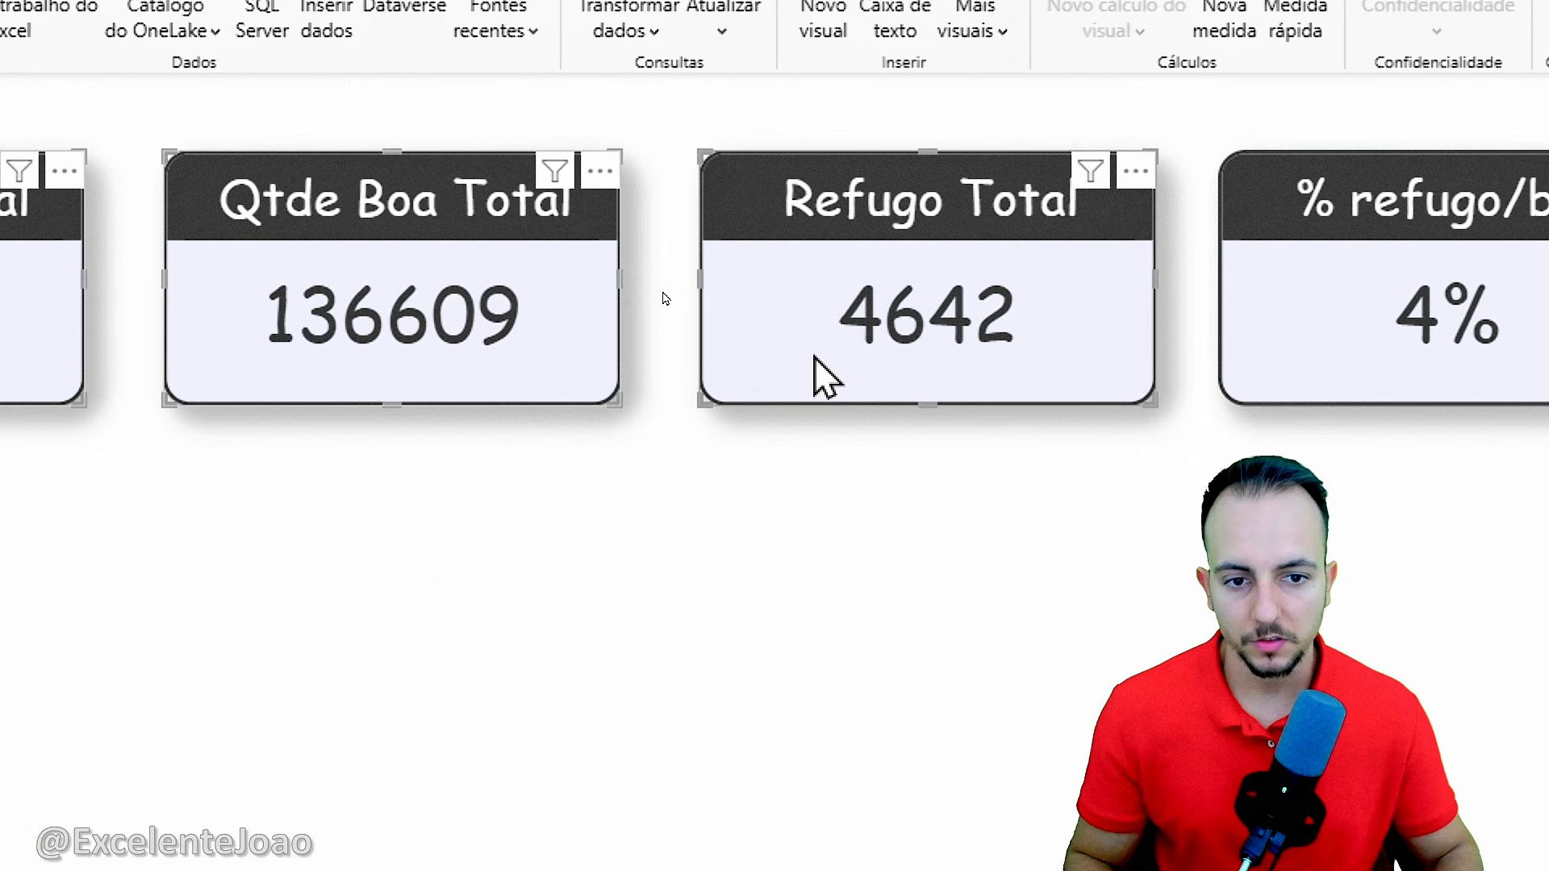
{"action": "left_click", "coordinate": [1271, 373], "text": "ctrl"}
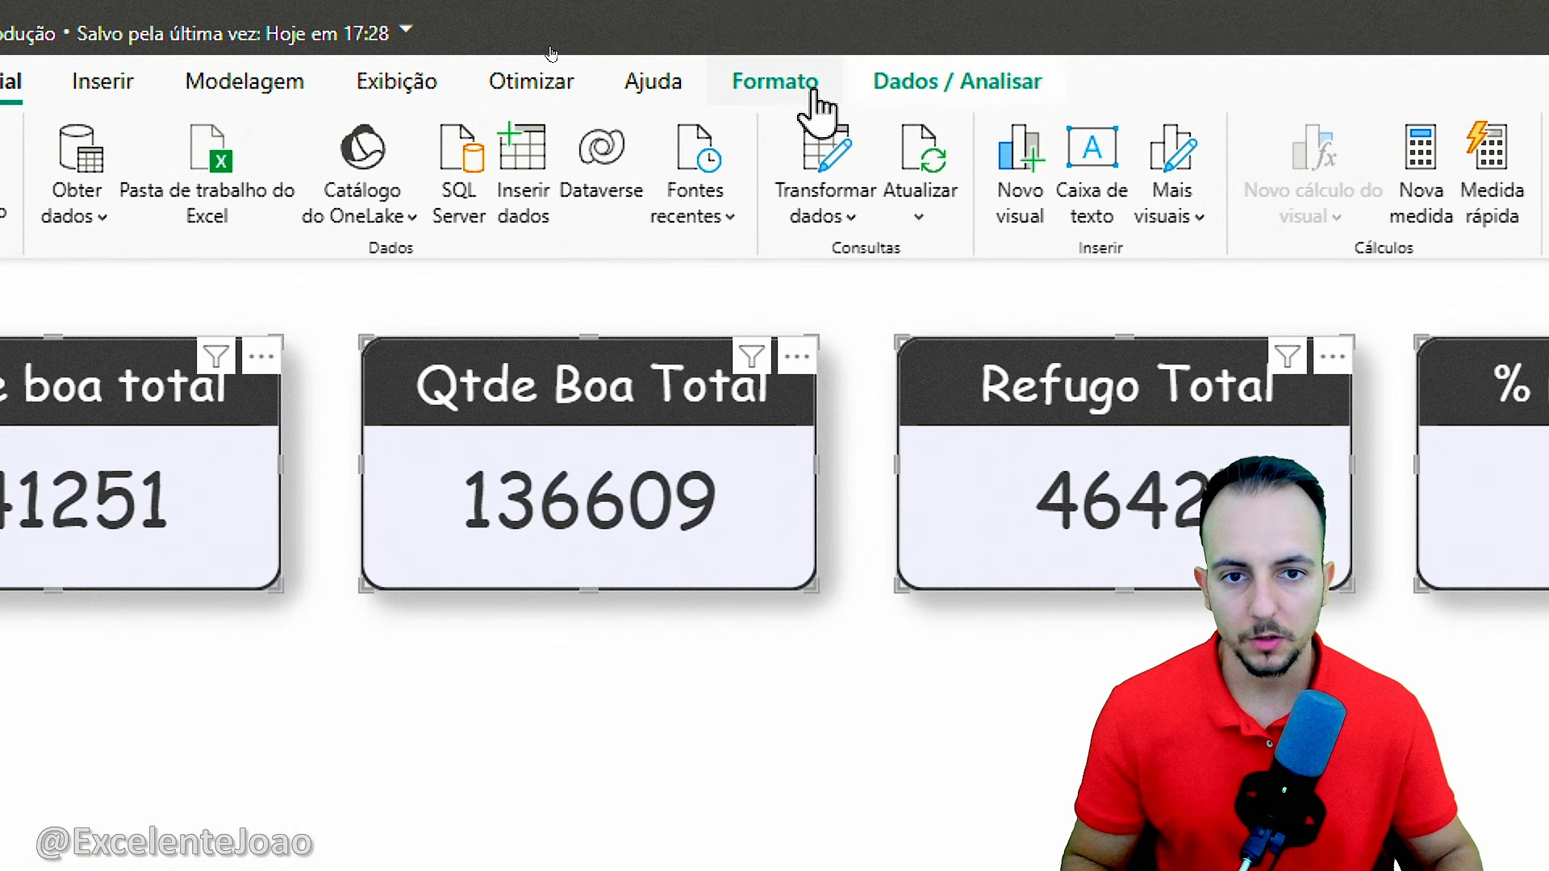
{"action": "left_click", "coordinate": [813, 95]}
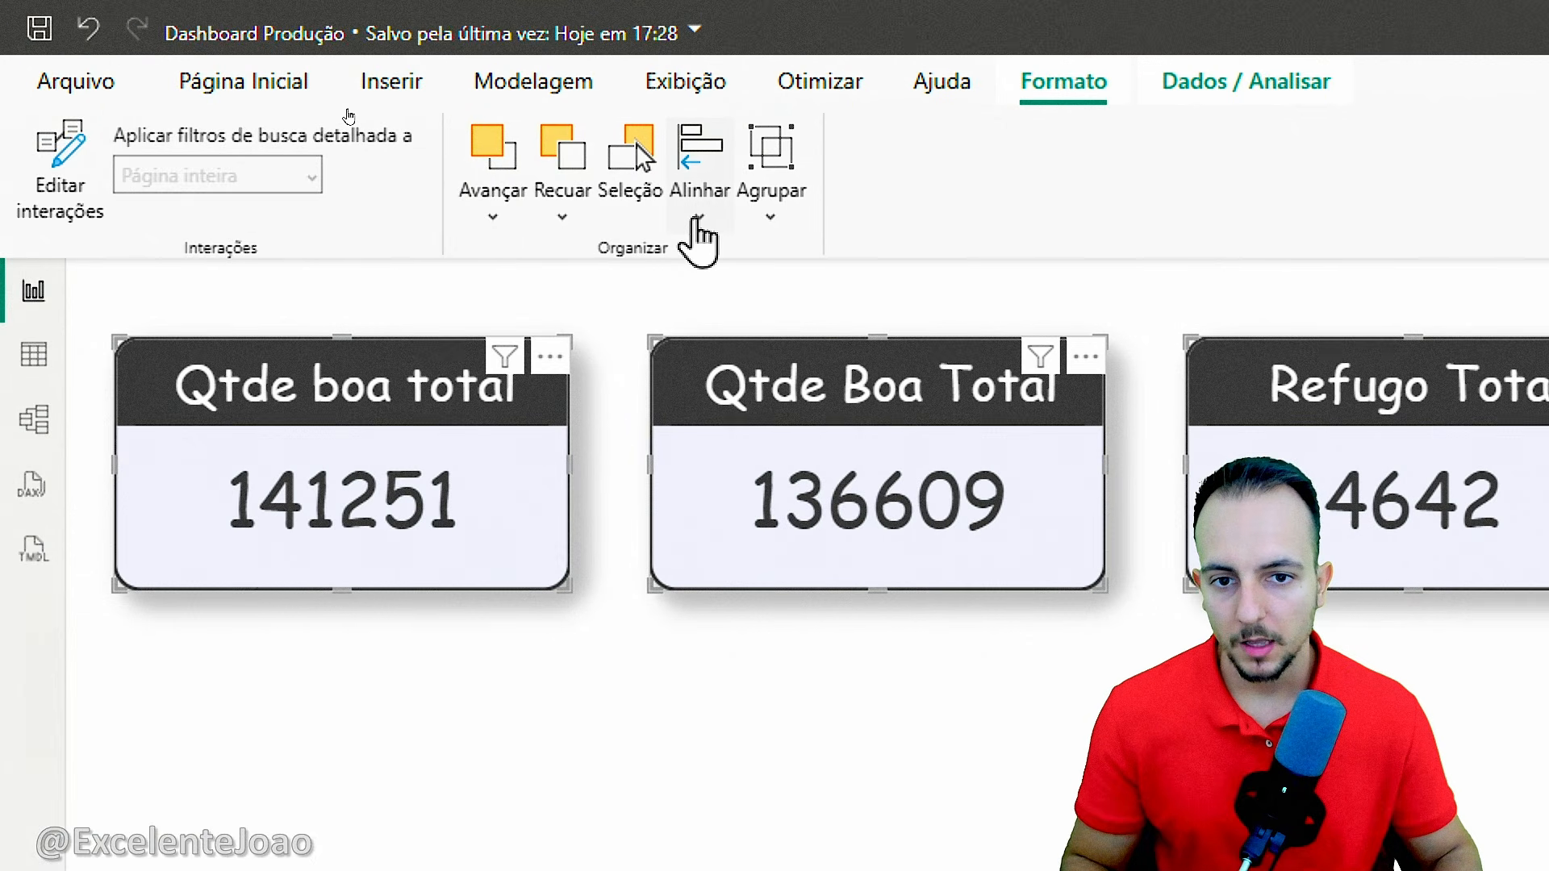
{"action": "left_click", "coordinate": [698, 217]}
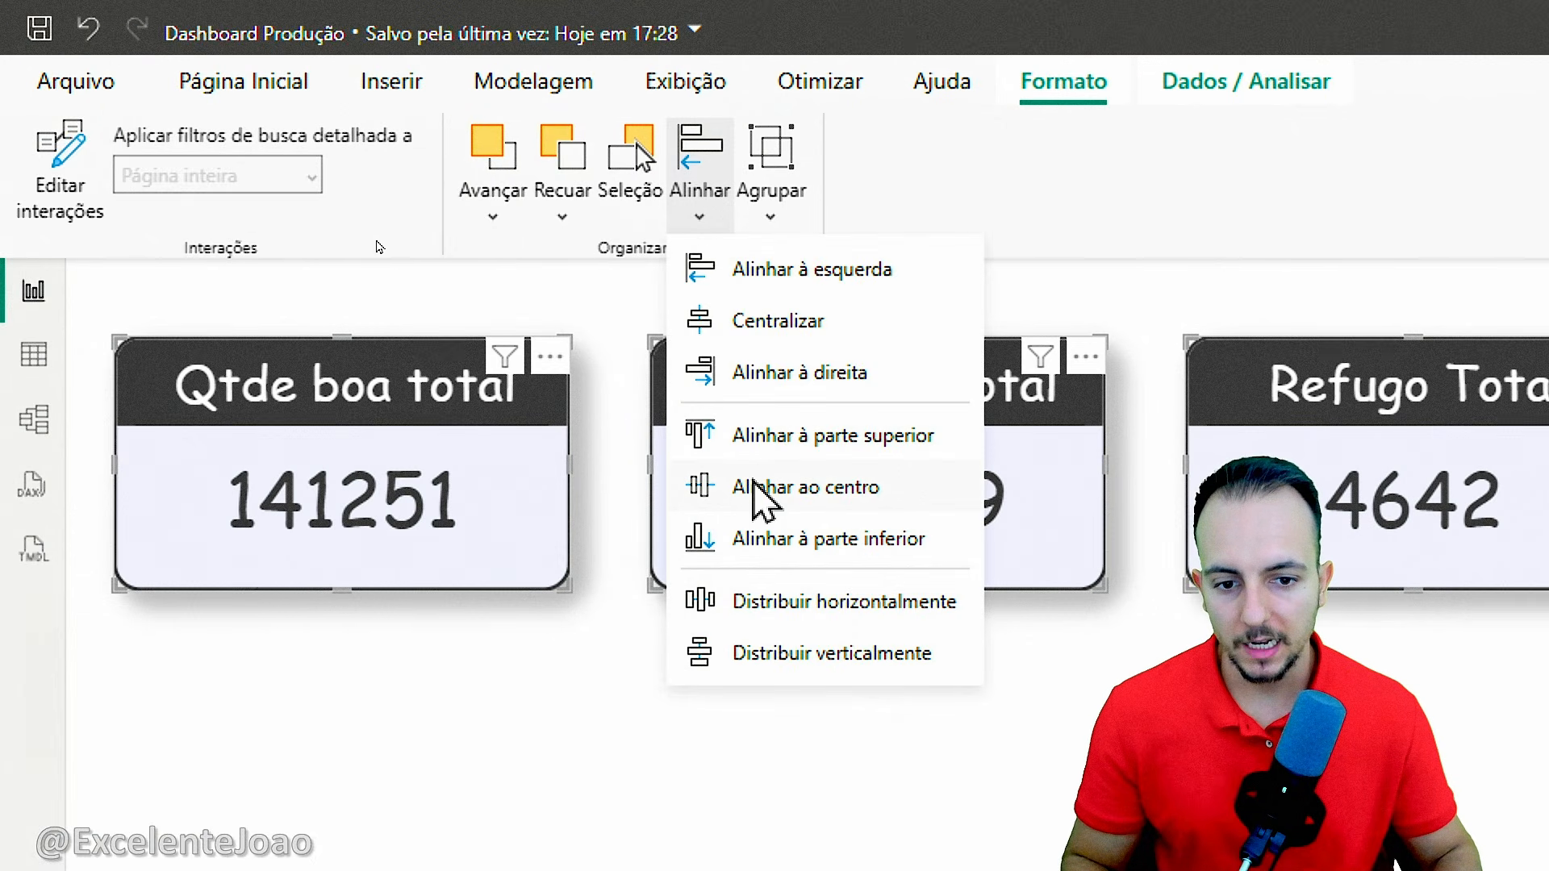
{"action": "left_click", "coordinate": [756, 487]}
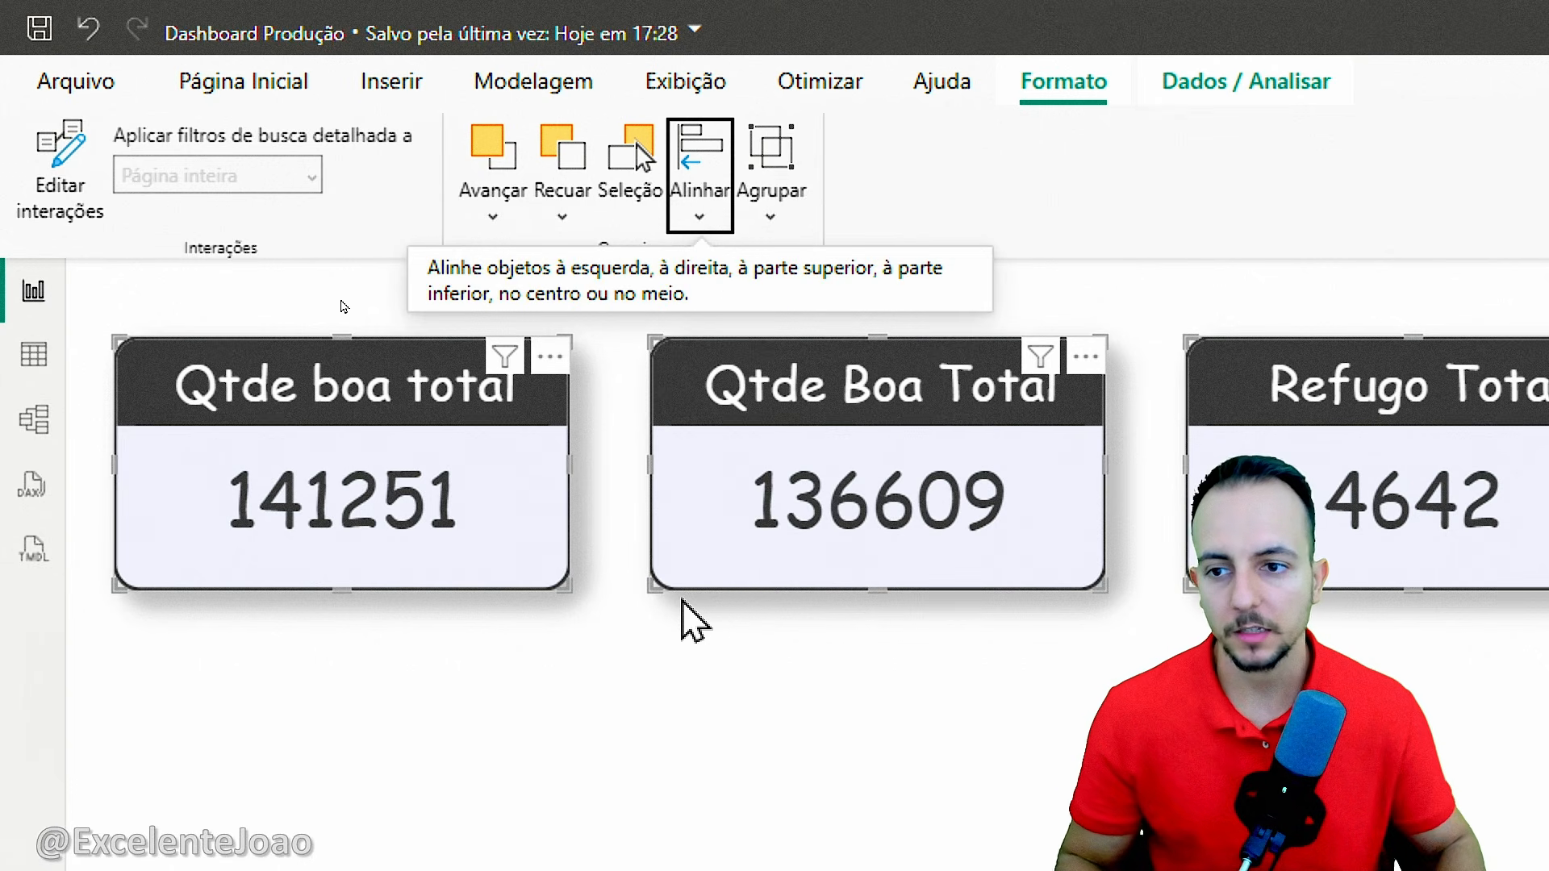
Distribute the four selected cards horizontally with equal spacing, and clear the selection
{"action": "left_click", "coordinate": [701, 214]}
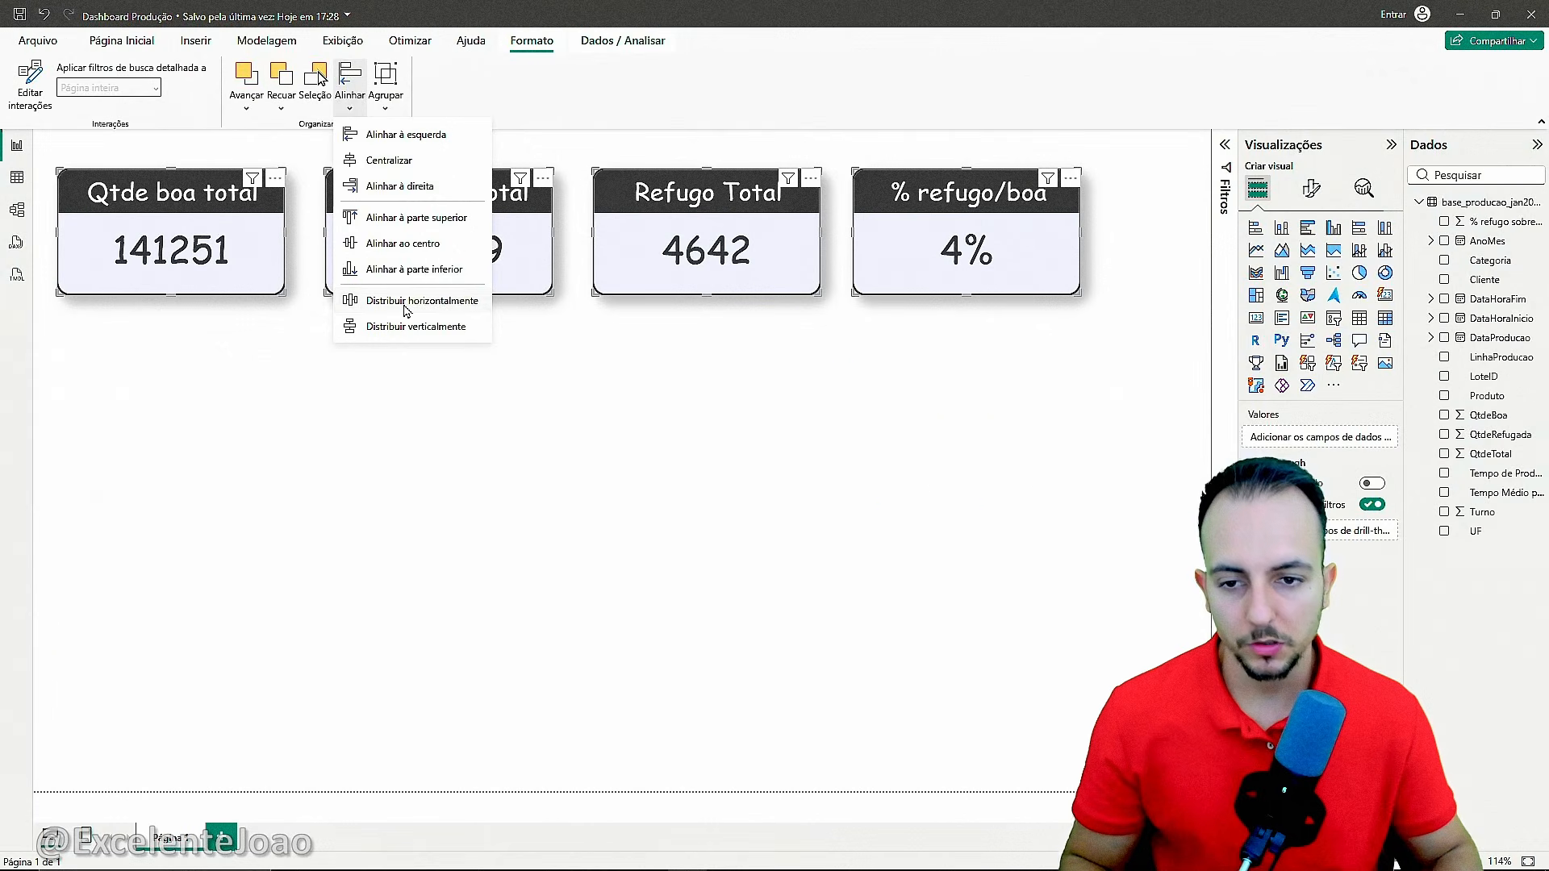
{"action": "left_click", "coordinate": [810, 611]}
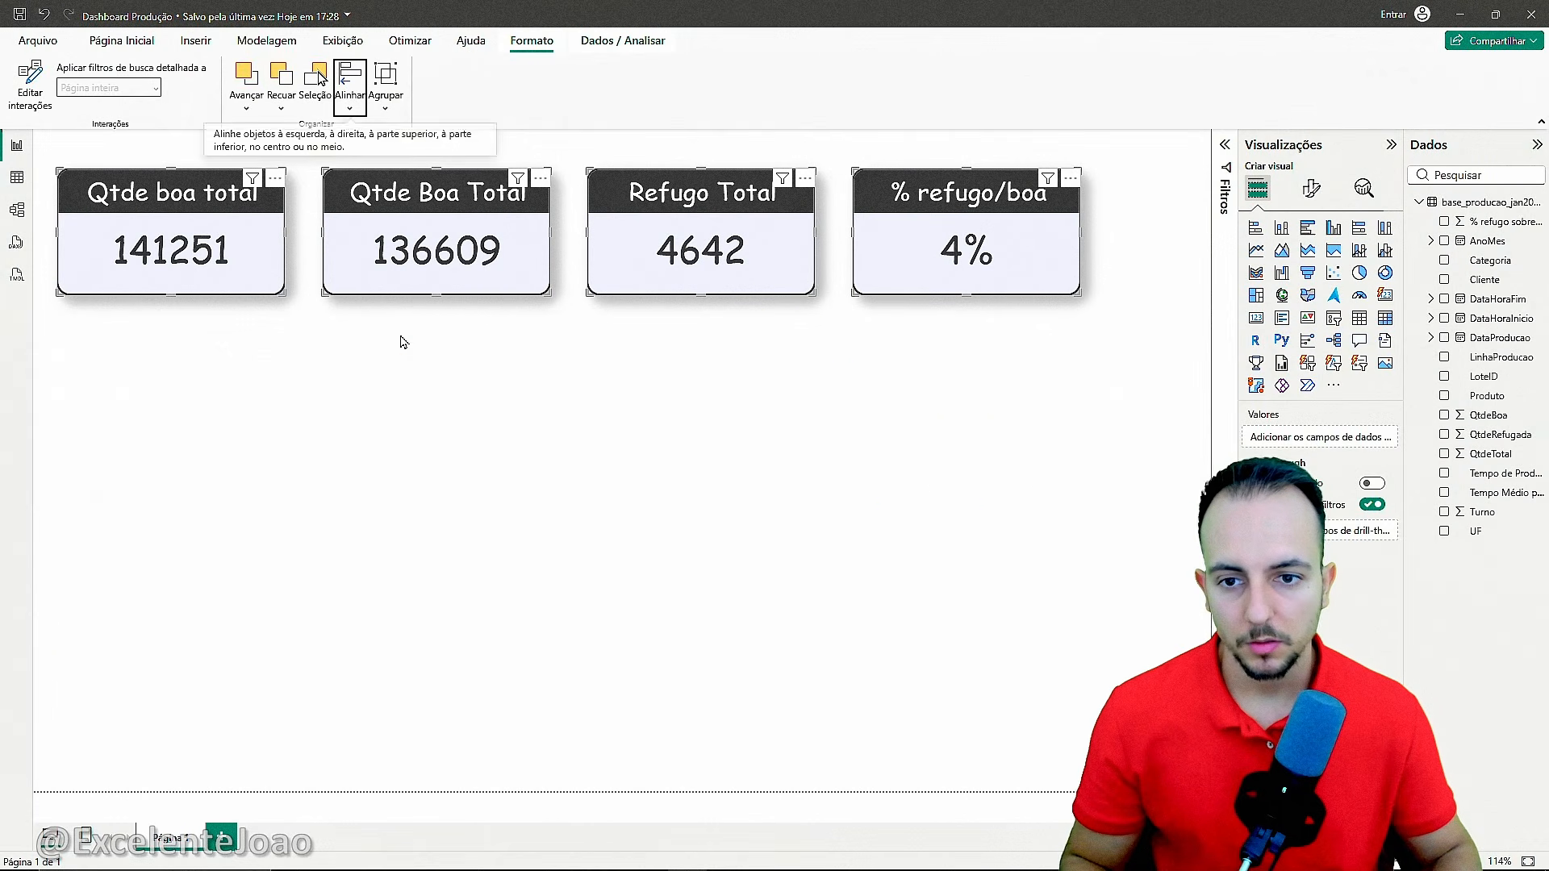
{"action": "left_click", "coordinate": [395, 449]}
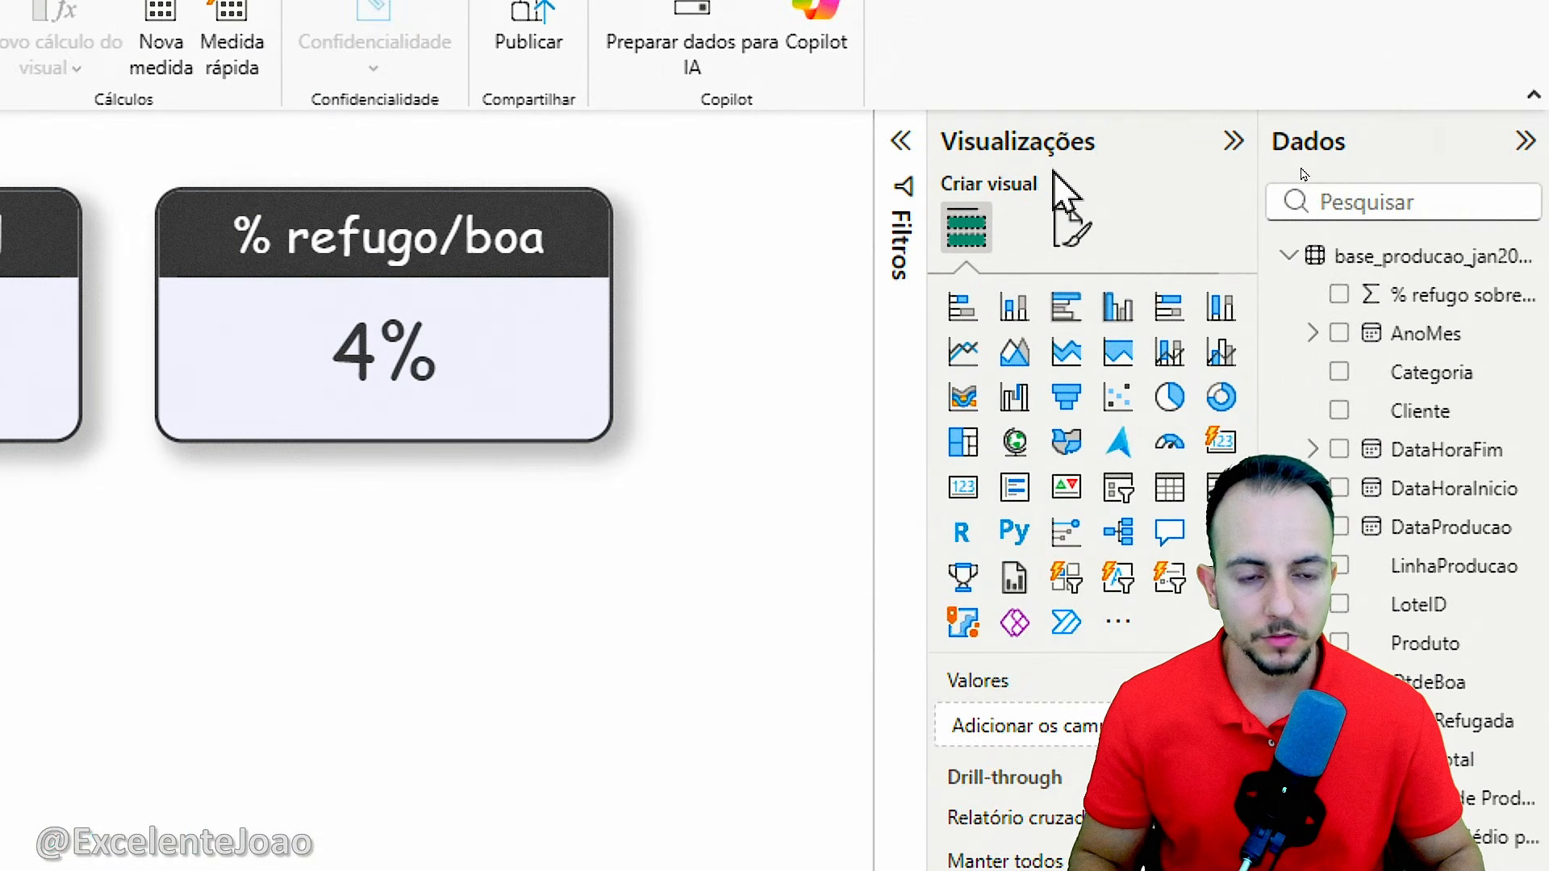
Set the report page background to the lightest grey theme colour with 65% transparency
{"action": "left_click", "coordinate": [1065, 230]}
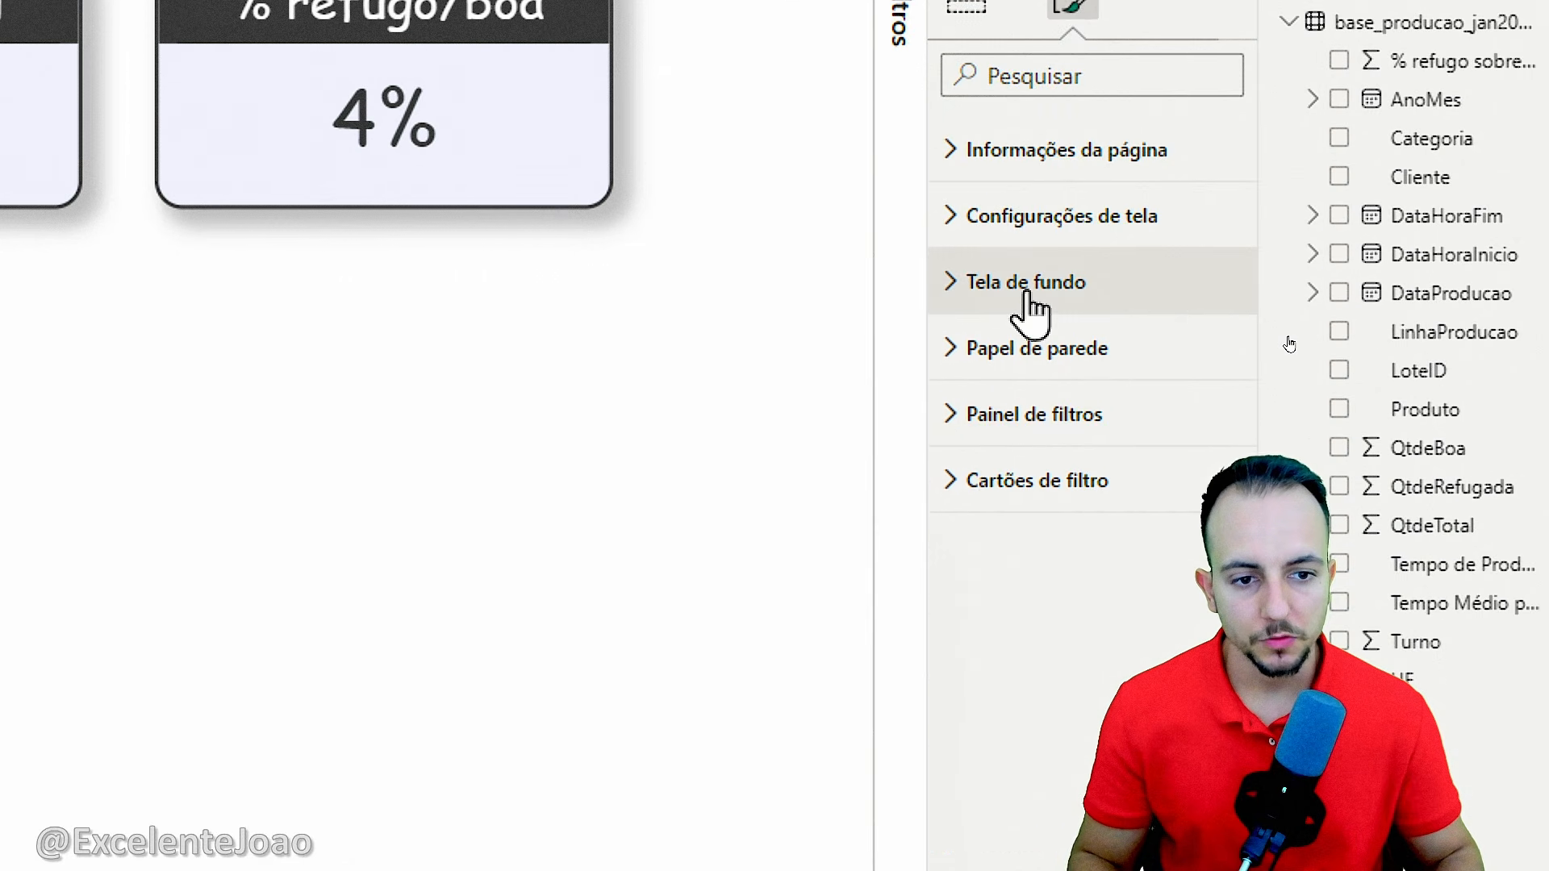
{"action": "left_click", "coordinate": [1059, 525]}
{"action": "left_click", "coordinate": [1015, 395]}
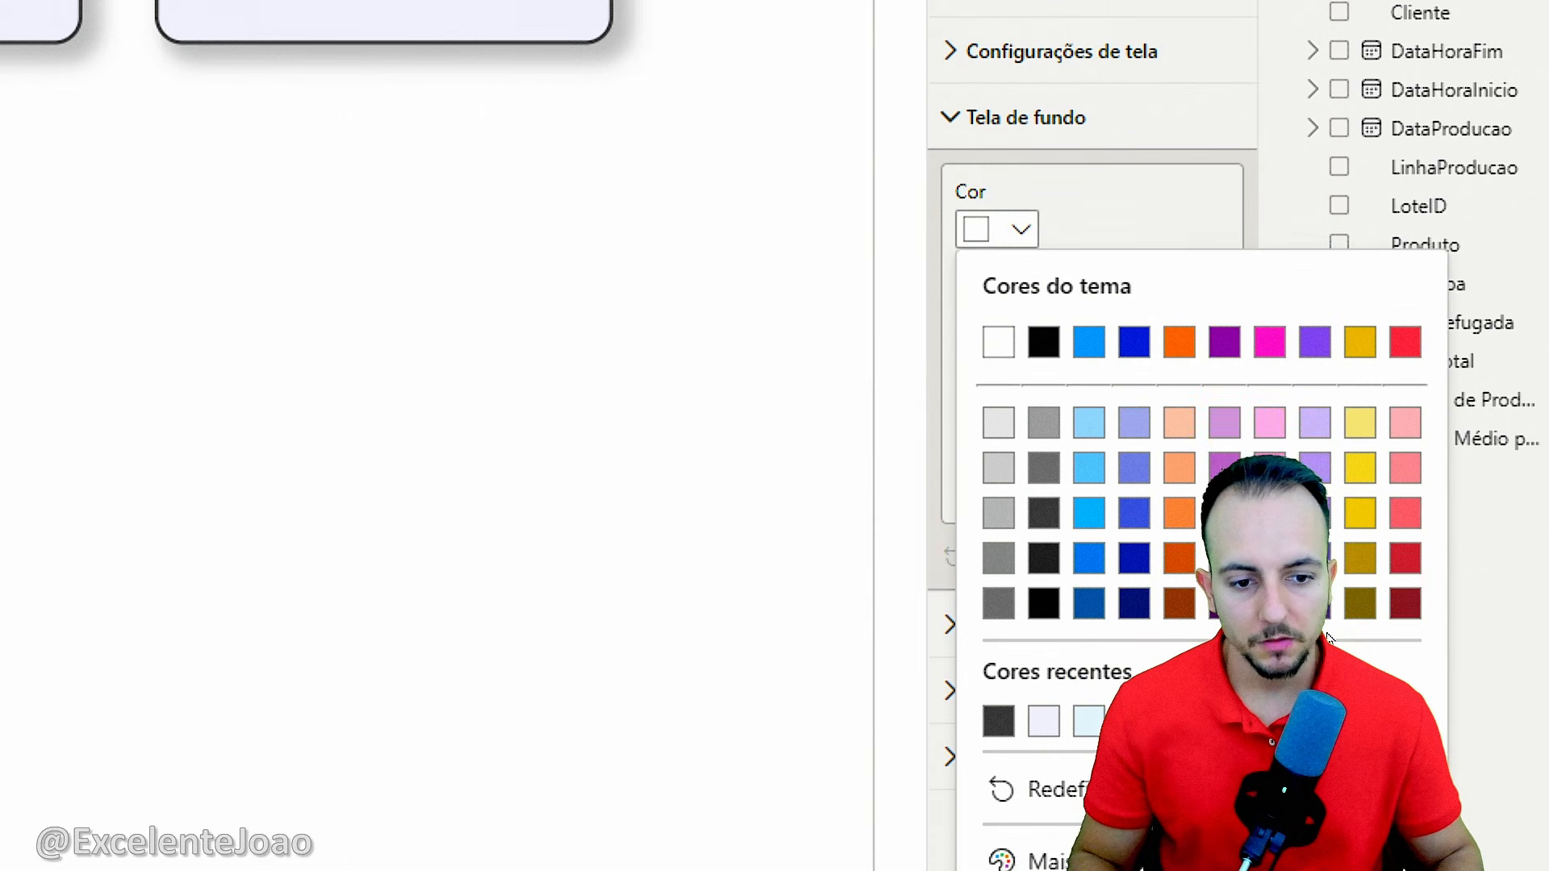
{"action": "left_click", "coordinate": [994, 428]}
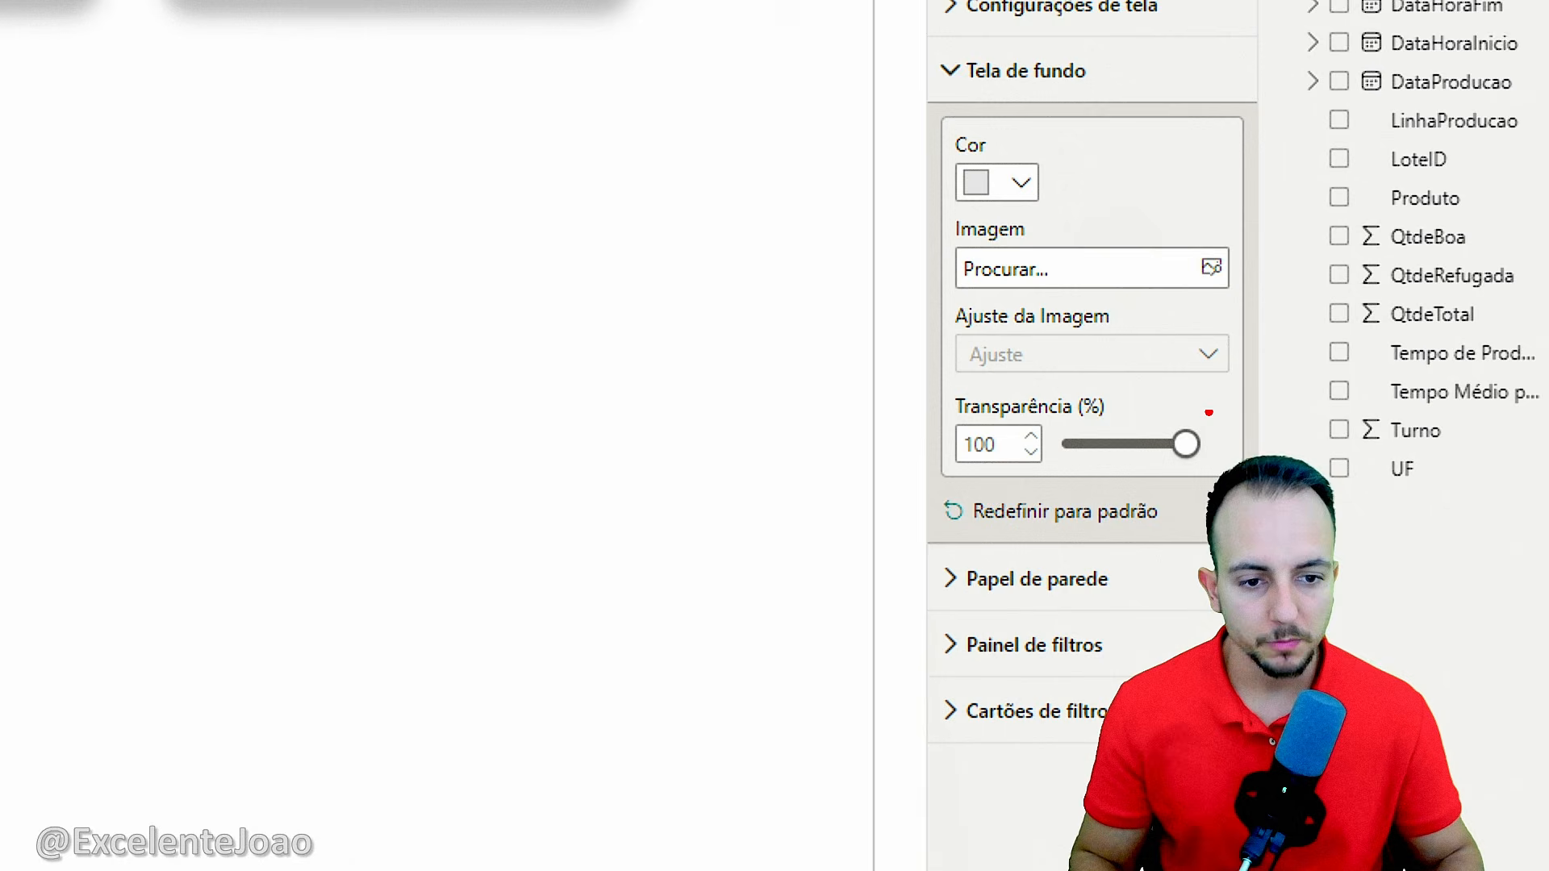
{"action": "mouse_move", "coordinate": [1209, 412]}
{"action": "left_mouse_down"}
{"action": "mouse_move", "coordinate": [1163, 397]}
{"action": "mouse_move", "coordinate": [1138, 452]}
{"action": "mouse_move", "coordinate": [1034, 445]}
{"action": "left_mouse_up"}
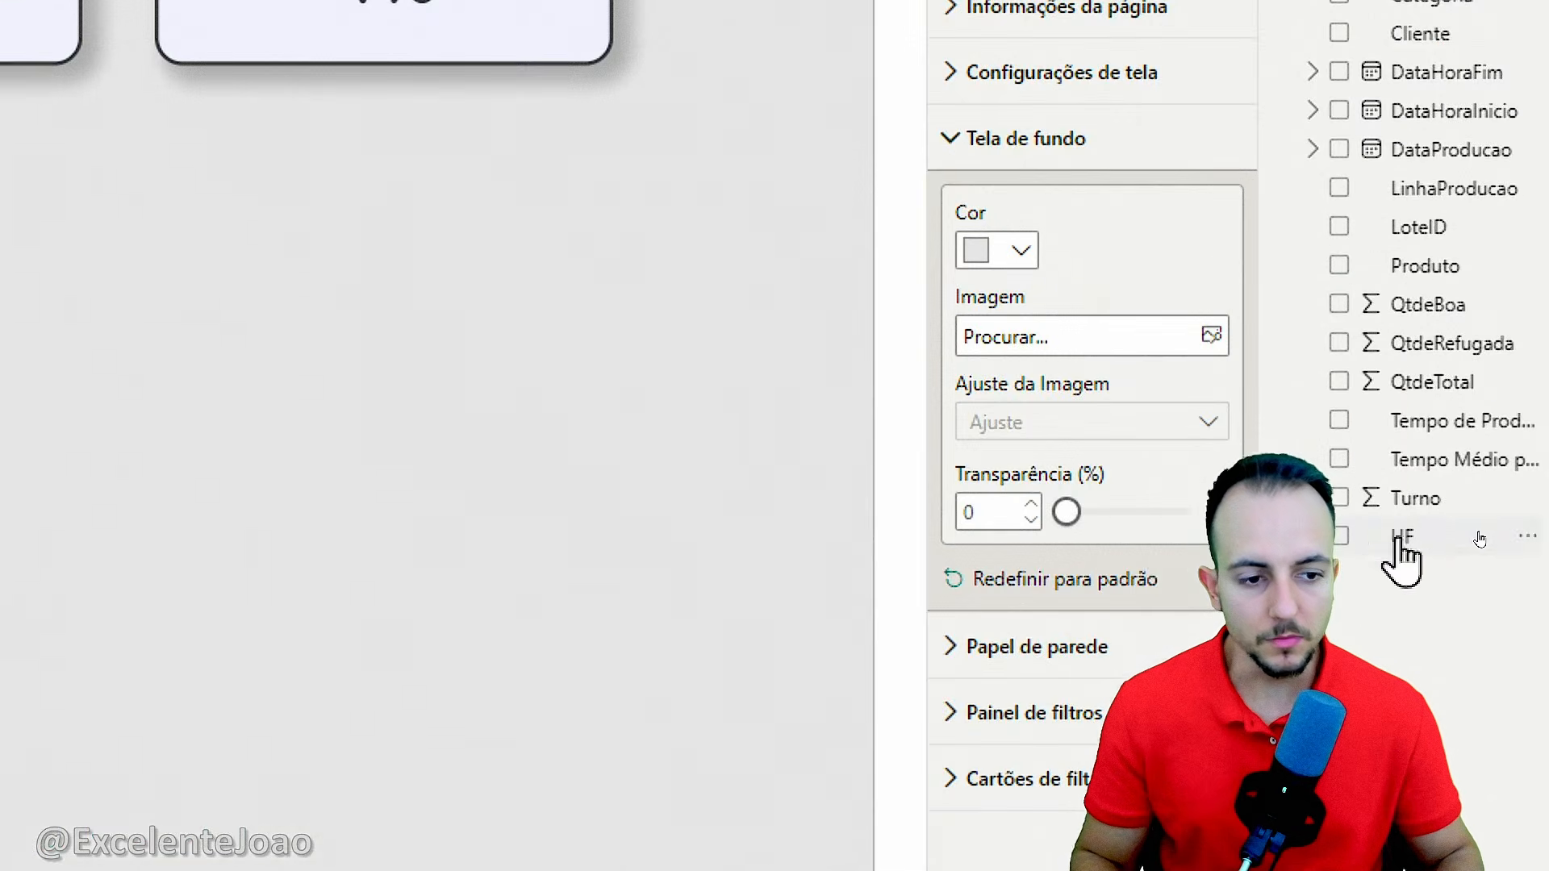
{"action": "left_click_drag", "start_coordinate": [1315, 523], "coordinate": [1340, 521]}
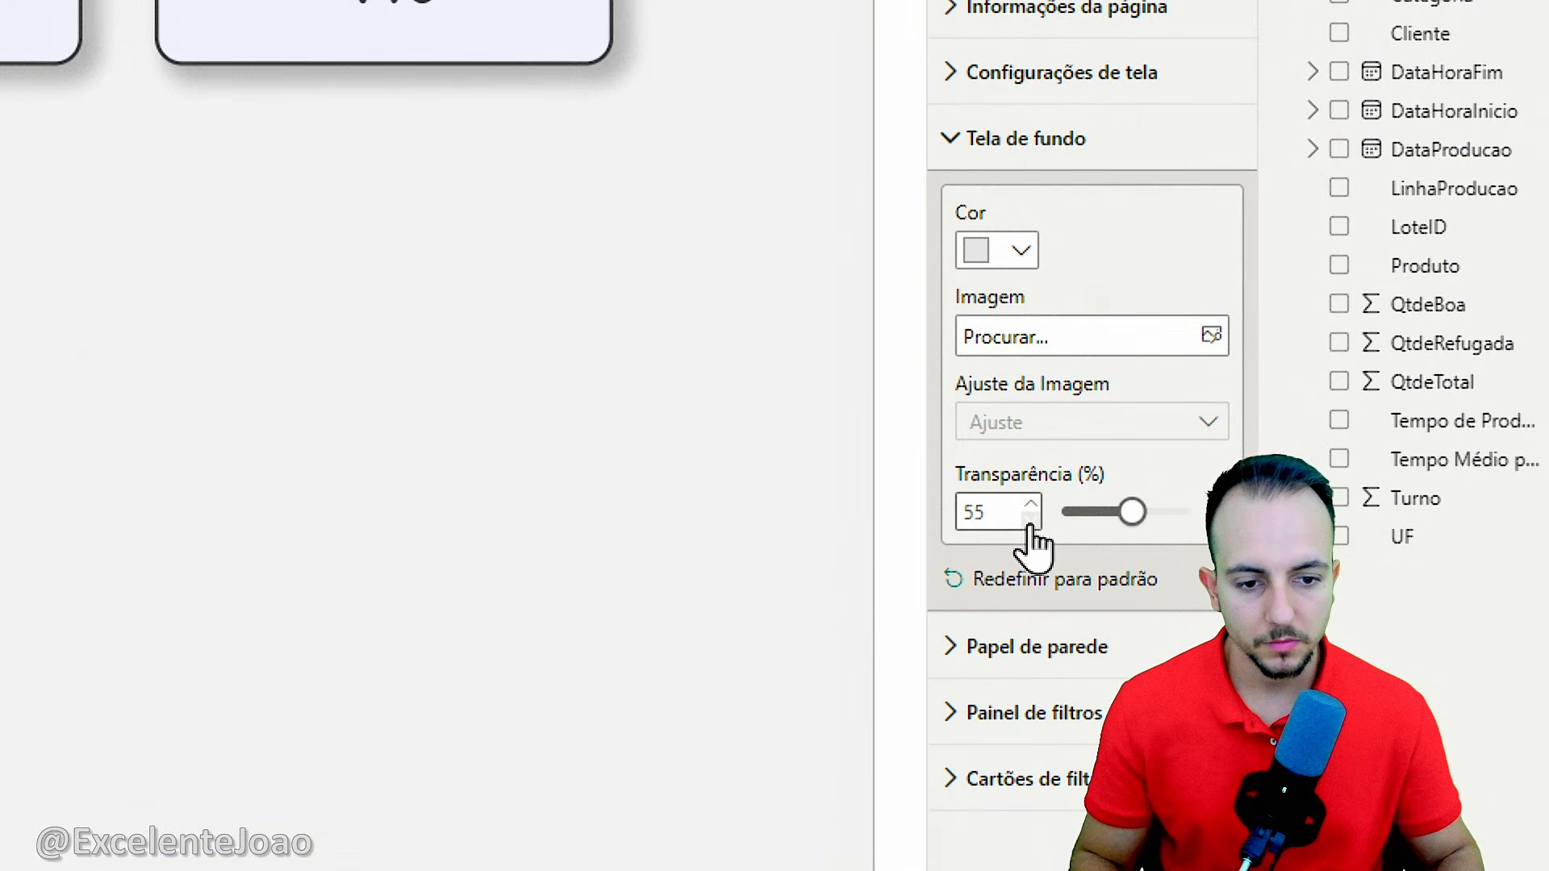
{"action": "left_click", "coordinate": [1032, 519]}
{"action": "left_click", "coordinate": [1035, 505]}
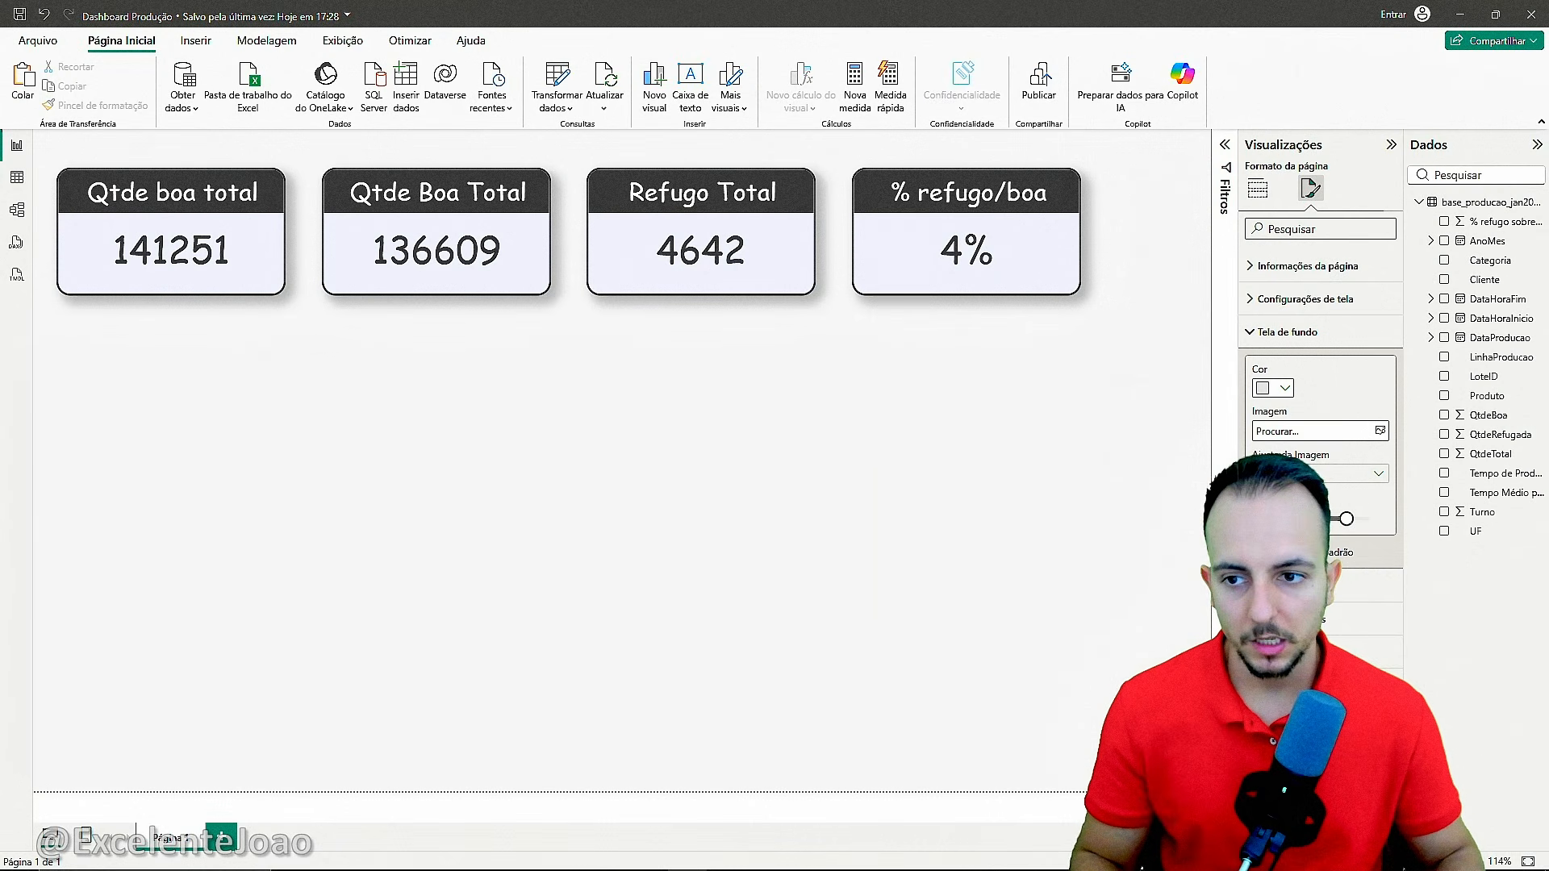
Change the page background to light yellow and raise its transparency slightly
{"action": "left_click", "coordinate": [1285, 388]}
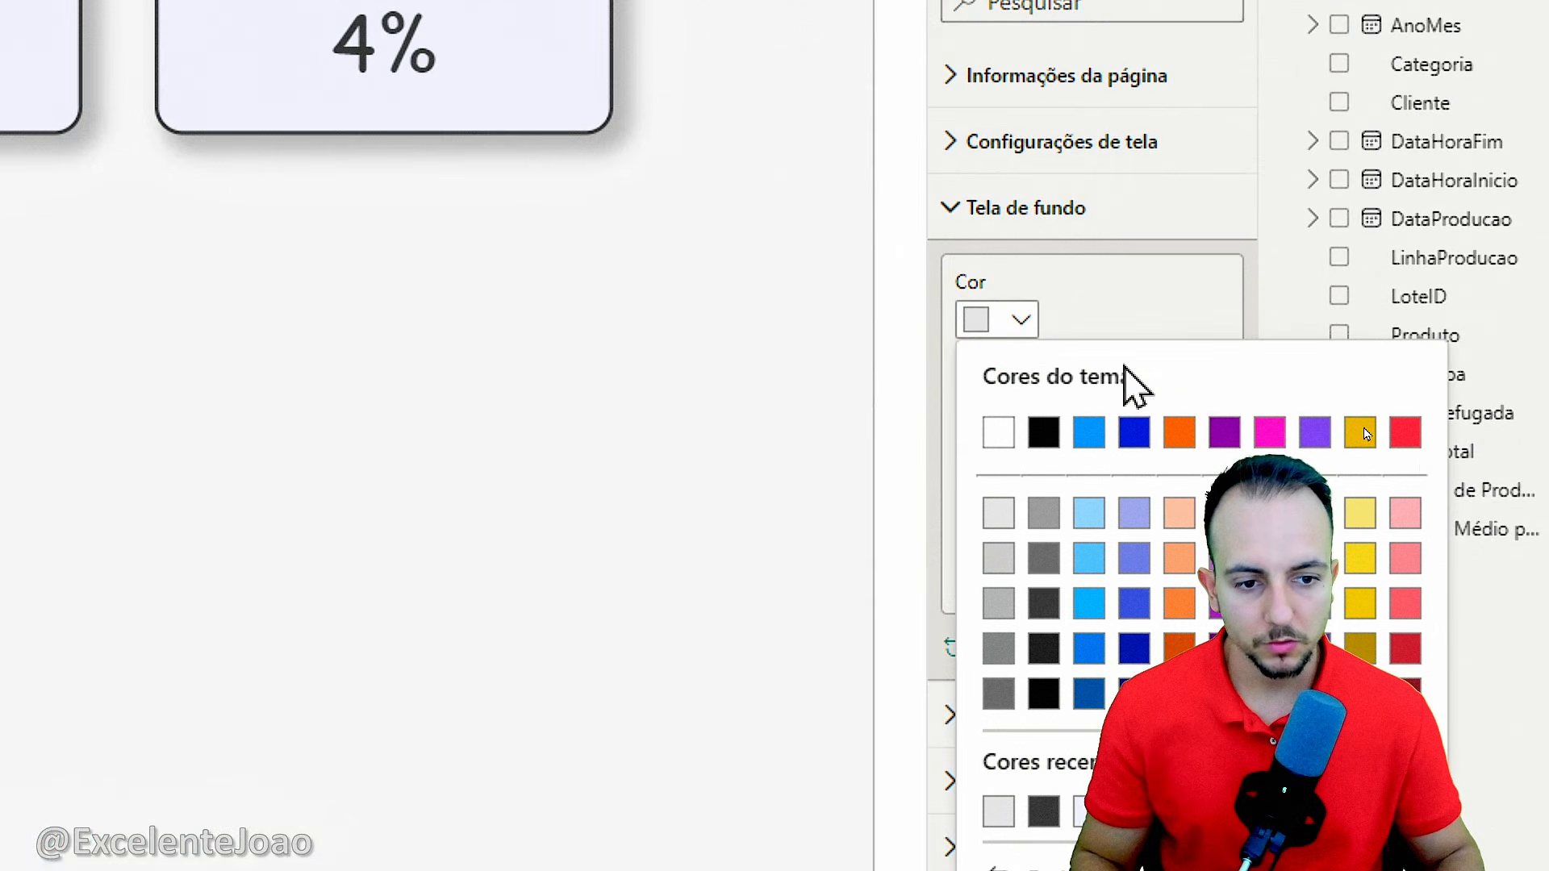
{"action": "left_click", "coordinate": [1362, 515]}
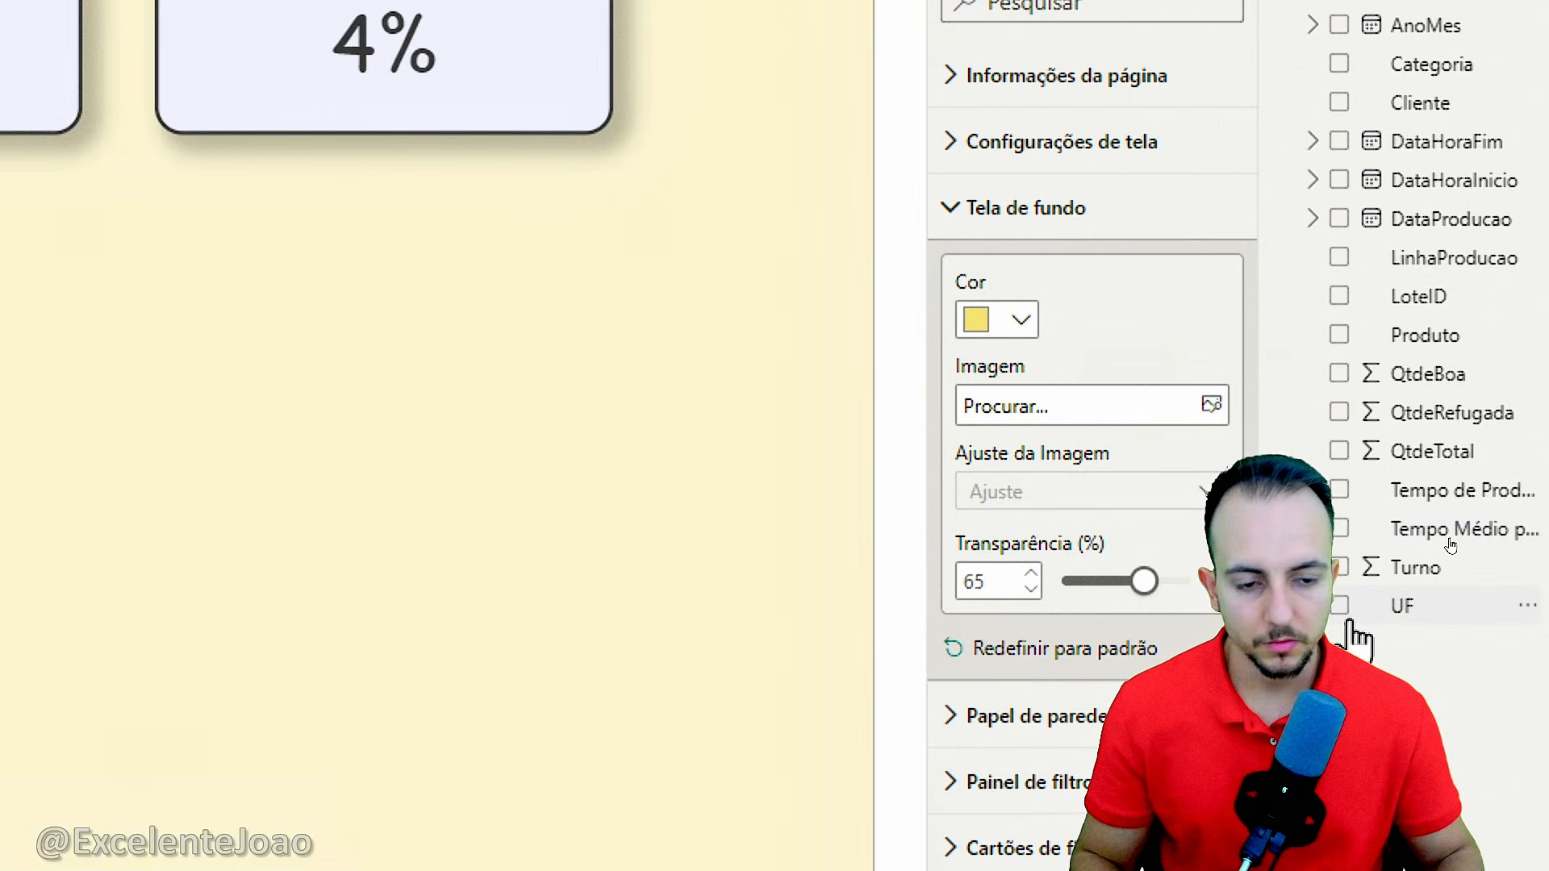
{"action": "left_click", "coordinate": [1035, 578]}
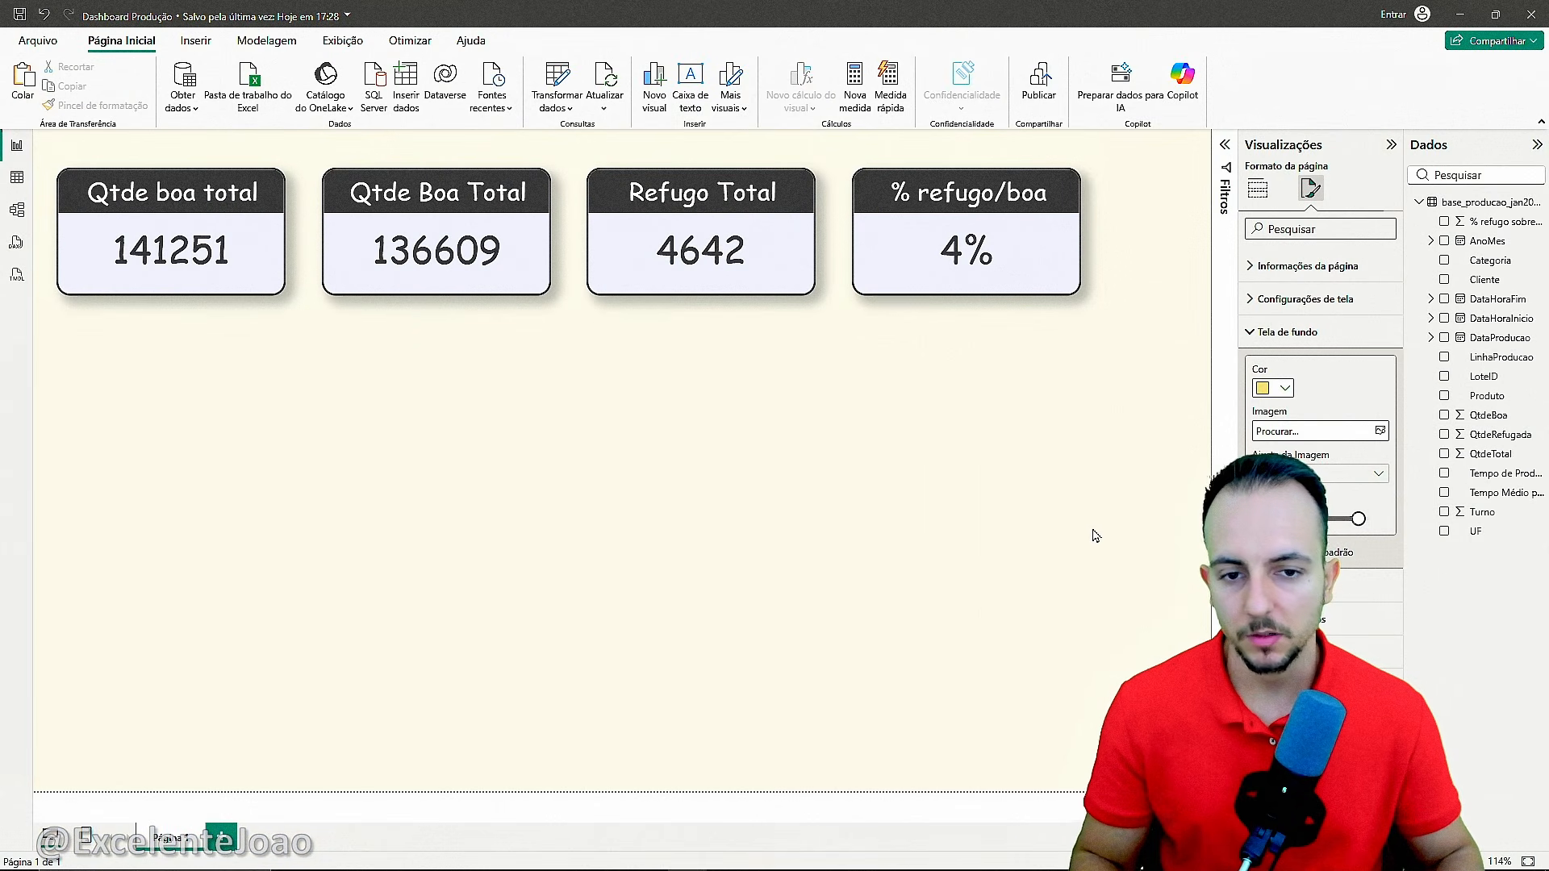
Change the page background colour to the lightest blue theme shade
{"action": "left_click", "coordinate": [1279, 389]}
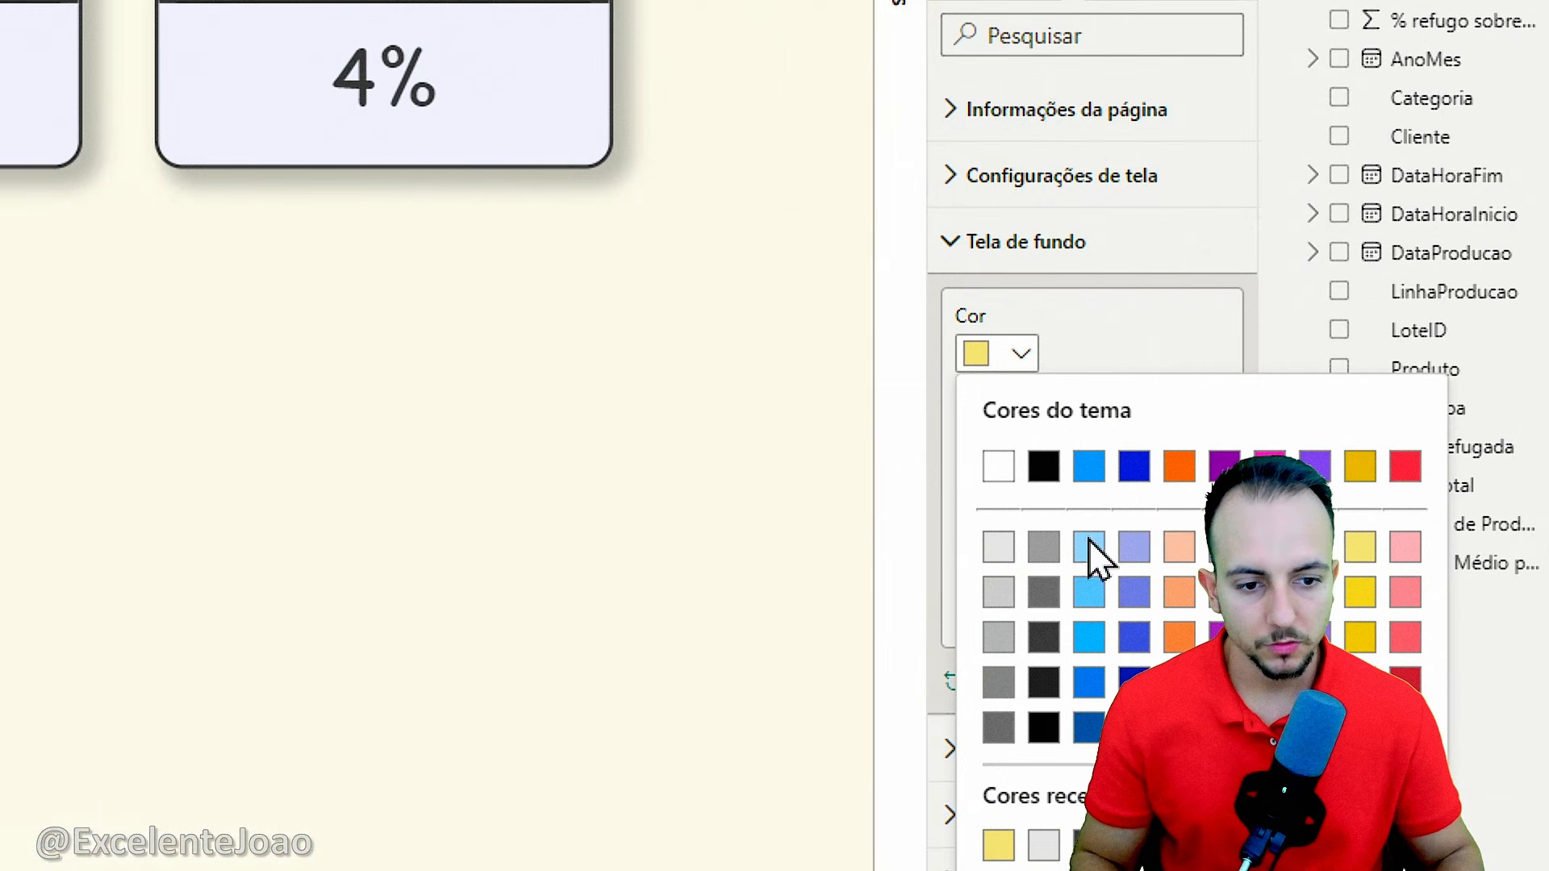
{"action": "left_click", "coordinate": [1330, 500]}
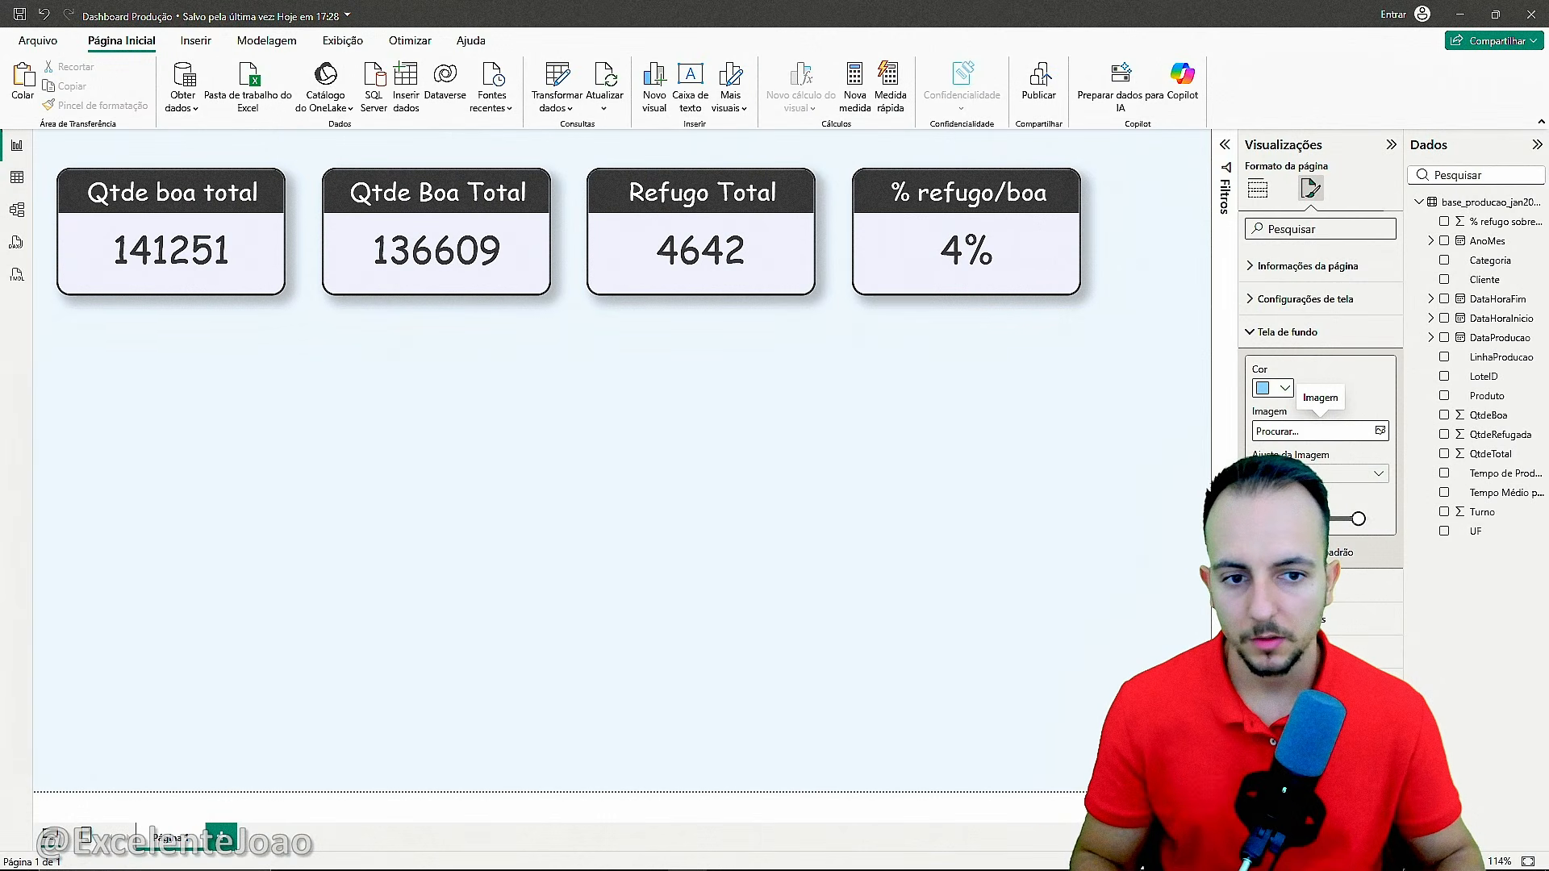
{"action": "left_click", "coordinate": [574, 412]}
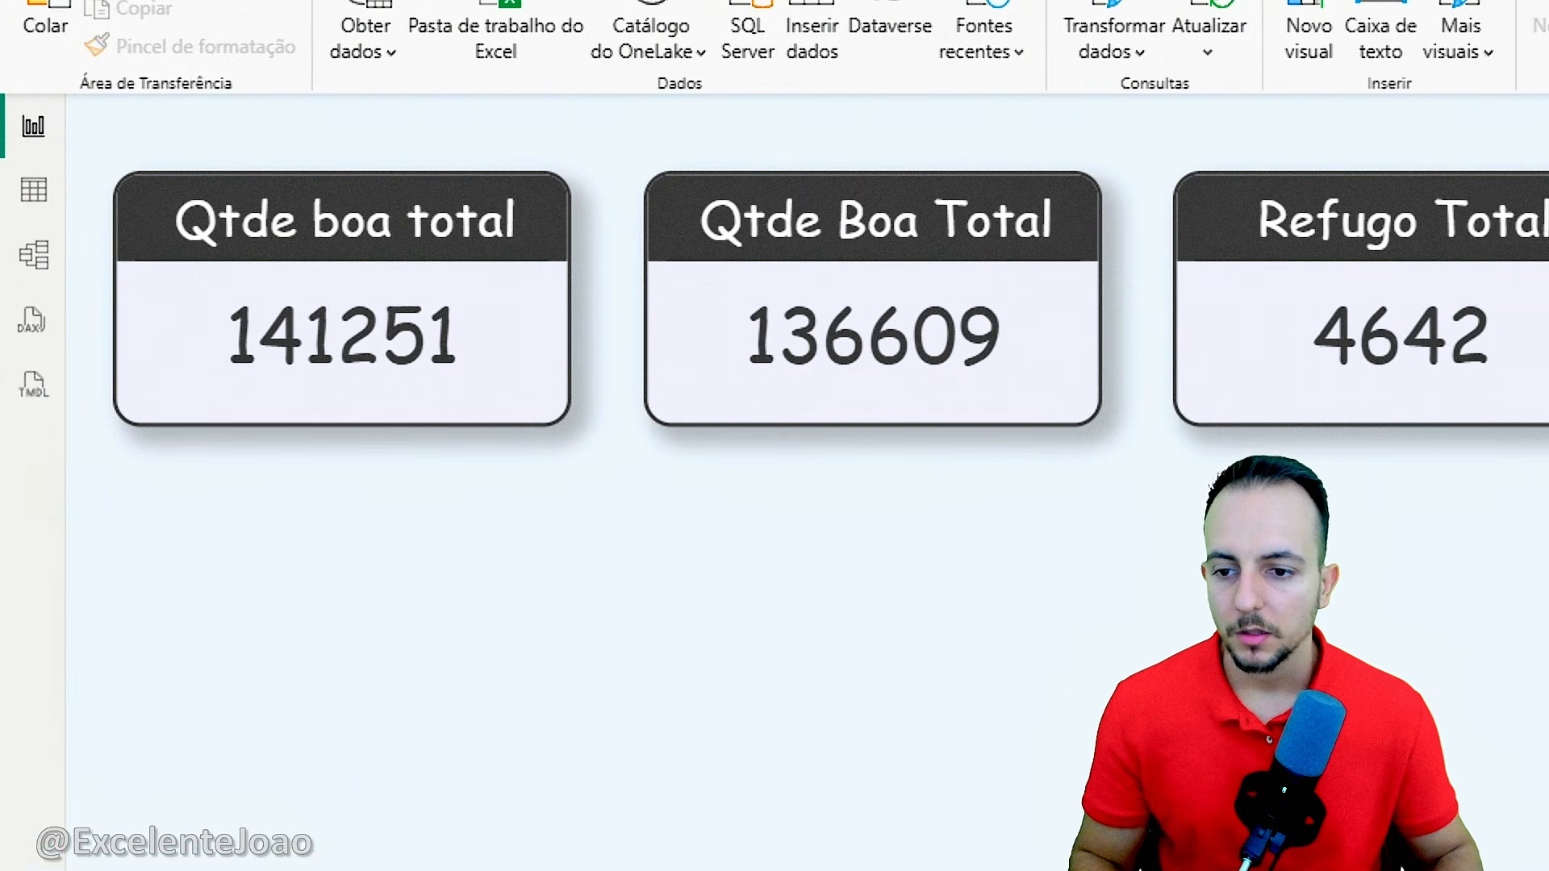
{"action": "left_click_drag", "start_coordinate": [382, 379], "coordinate": [540, 569]}
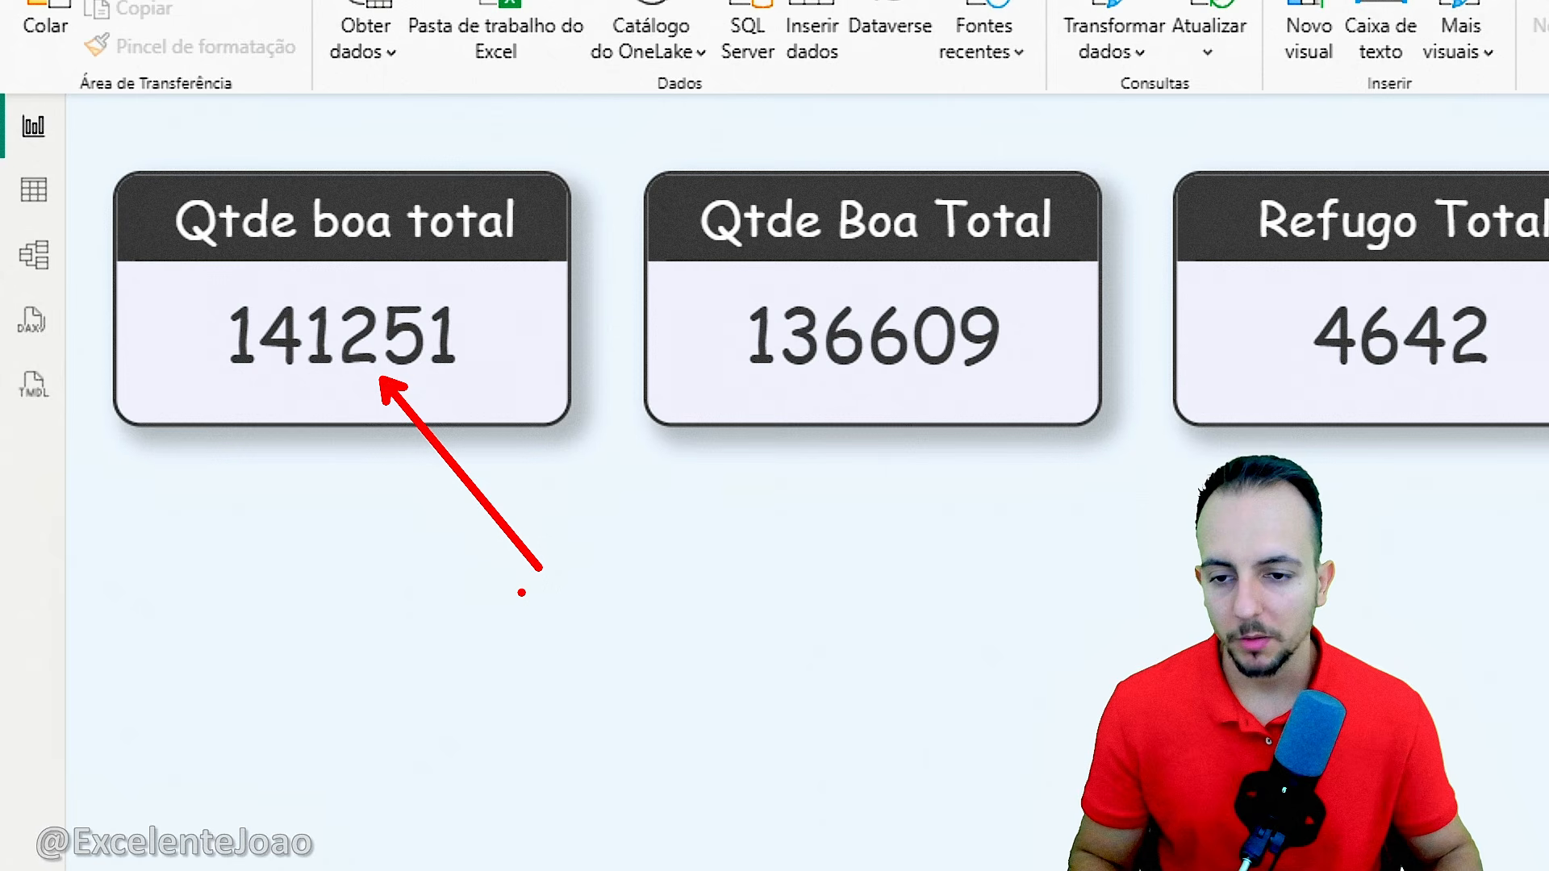
{"action": "mouse_move", "coordinate": [368, 557]}
{"action": "left_mouse_down"}
{"action": "mouse_move", "coordinate": [459, 753]}
{"action": "mouse_move", "coordinate": [468, 824]}
{"action": "mouse_move", "coordinate": [535, 669]}
{"action": "left_mouse_up"}
{"action": "left_click_drag", "start_coordinate": [539, 823], "coordinate": [589, 626]}
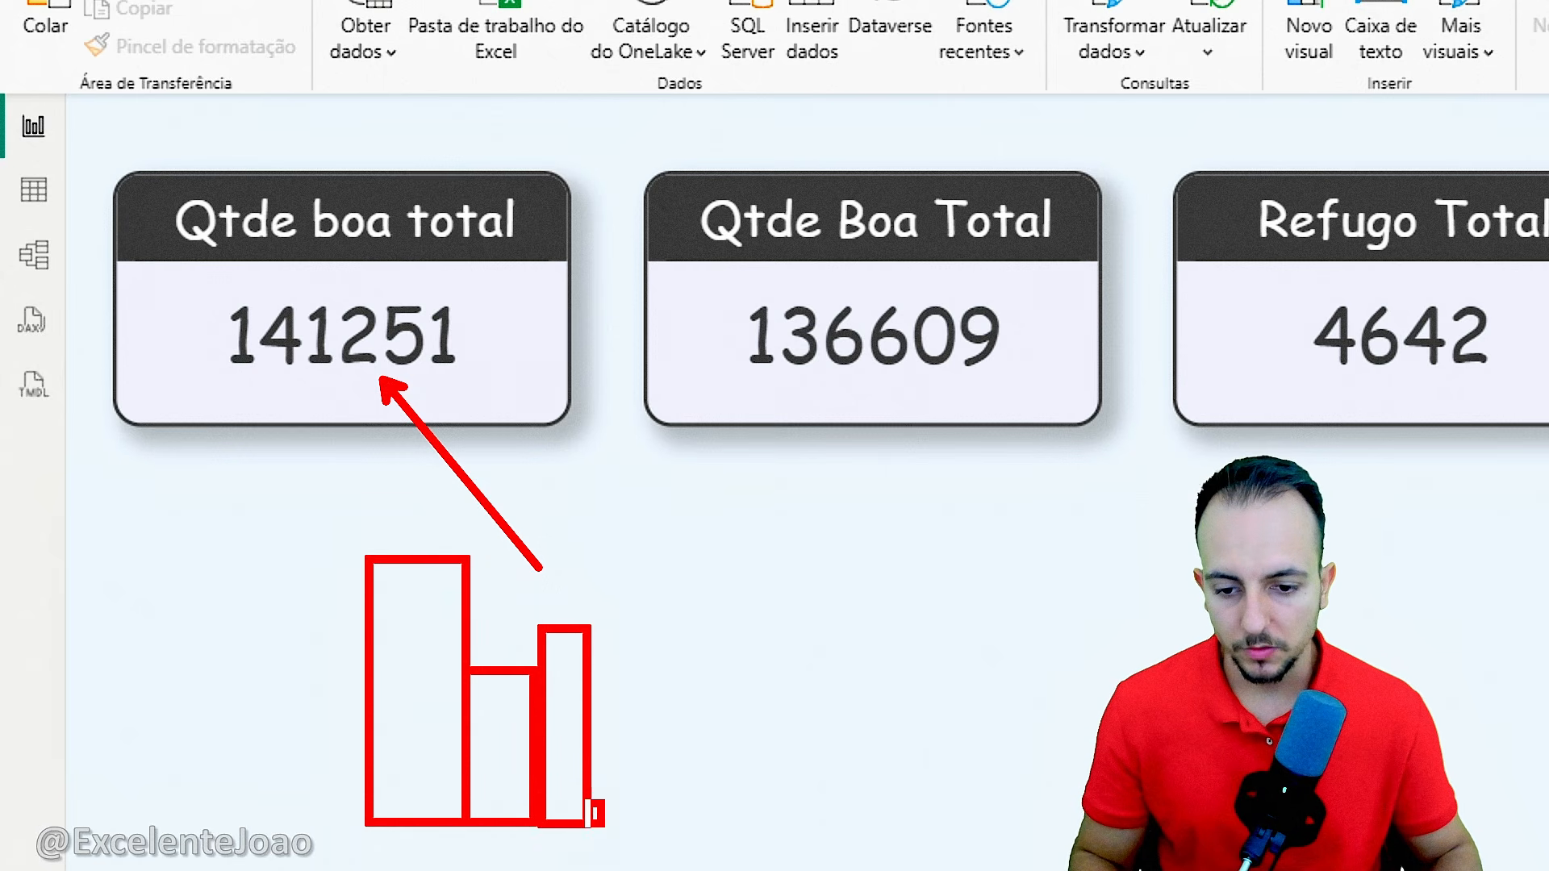
{"action": "left_click_drag", "start_coordinate": [591, 824], "coordinate": [670, 673]}
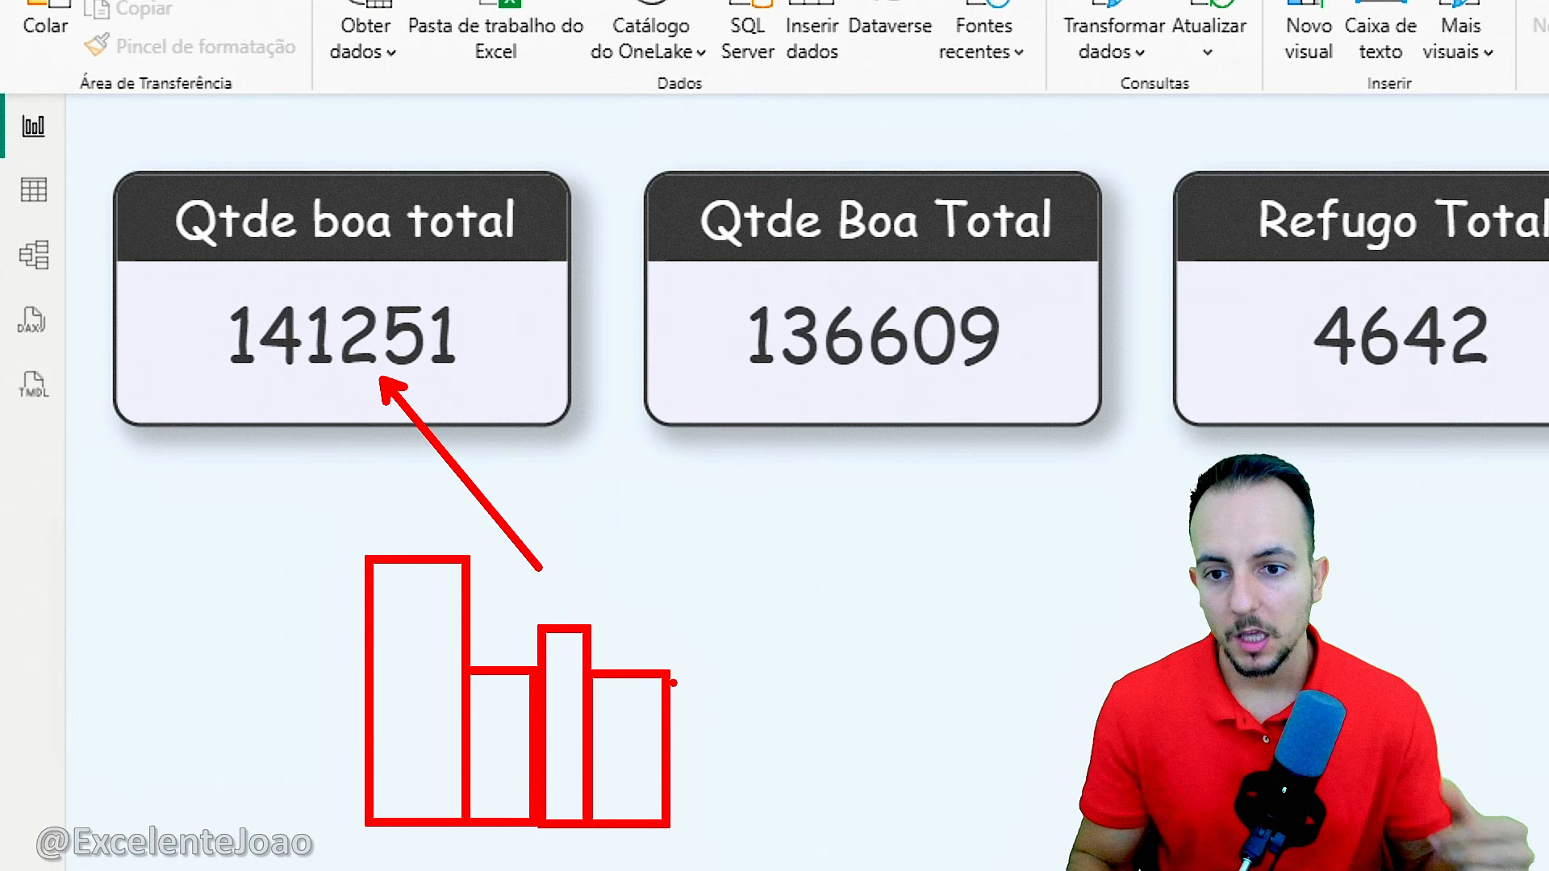
{"action": "key", "text": "Escape"}
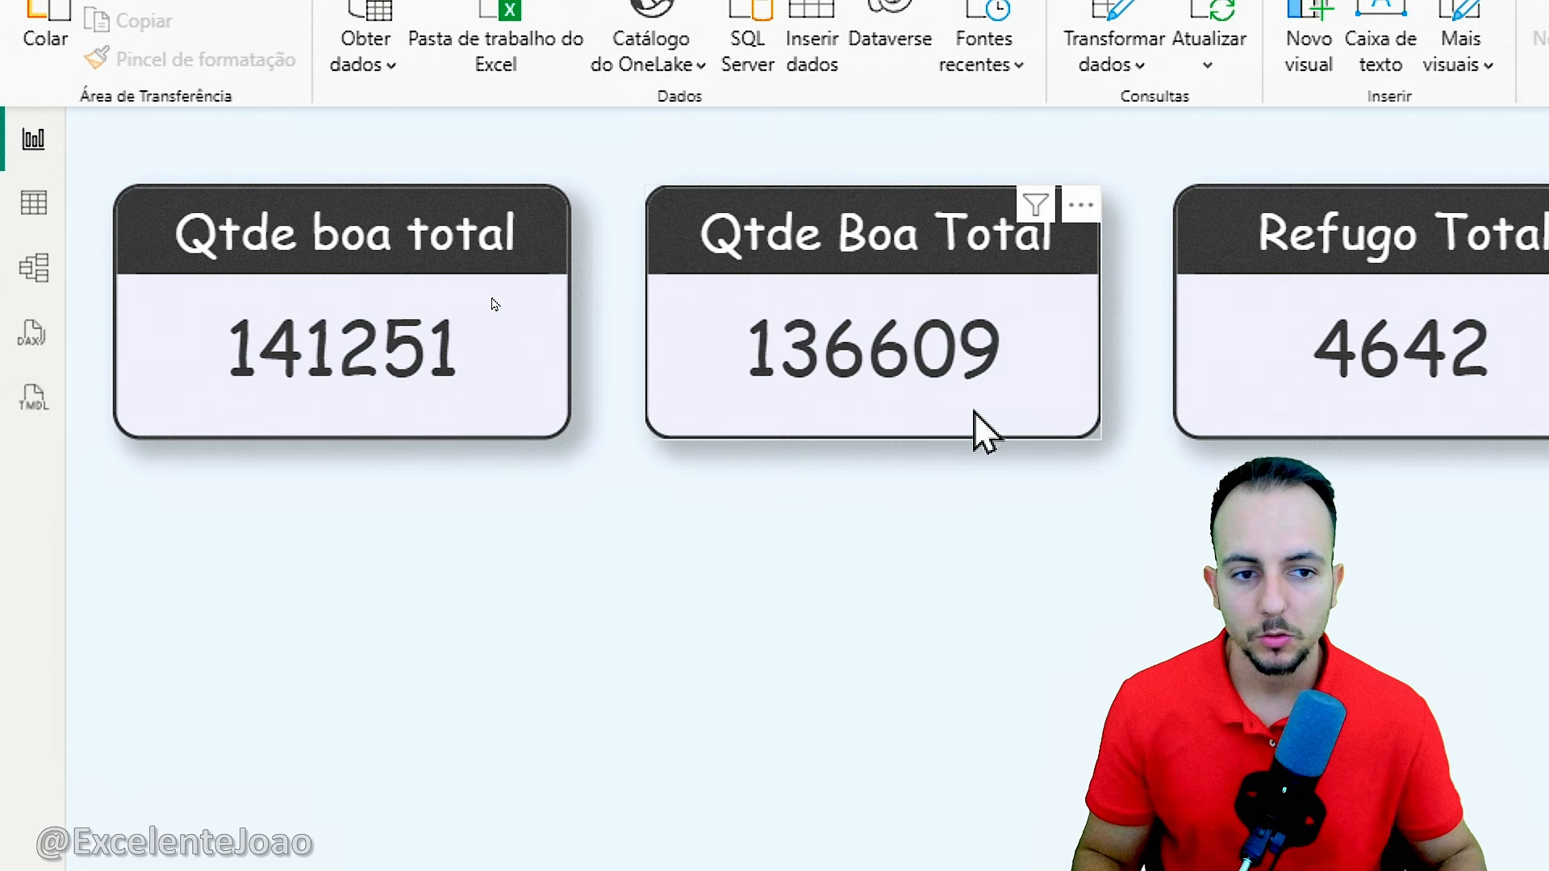
{"action": "key", "text": "ctrl+2"}
{"action": "mouse_move", "coordinate": [889, 271]}
{"action": "left_mouse_down"}
{"action": "mouse_move", "coordinate": [760, 391]}
{"action": "mouse_move", "coordinate": [897, 273]}
{"action": "left_mouse_up"}
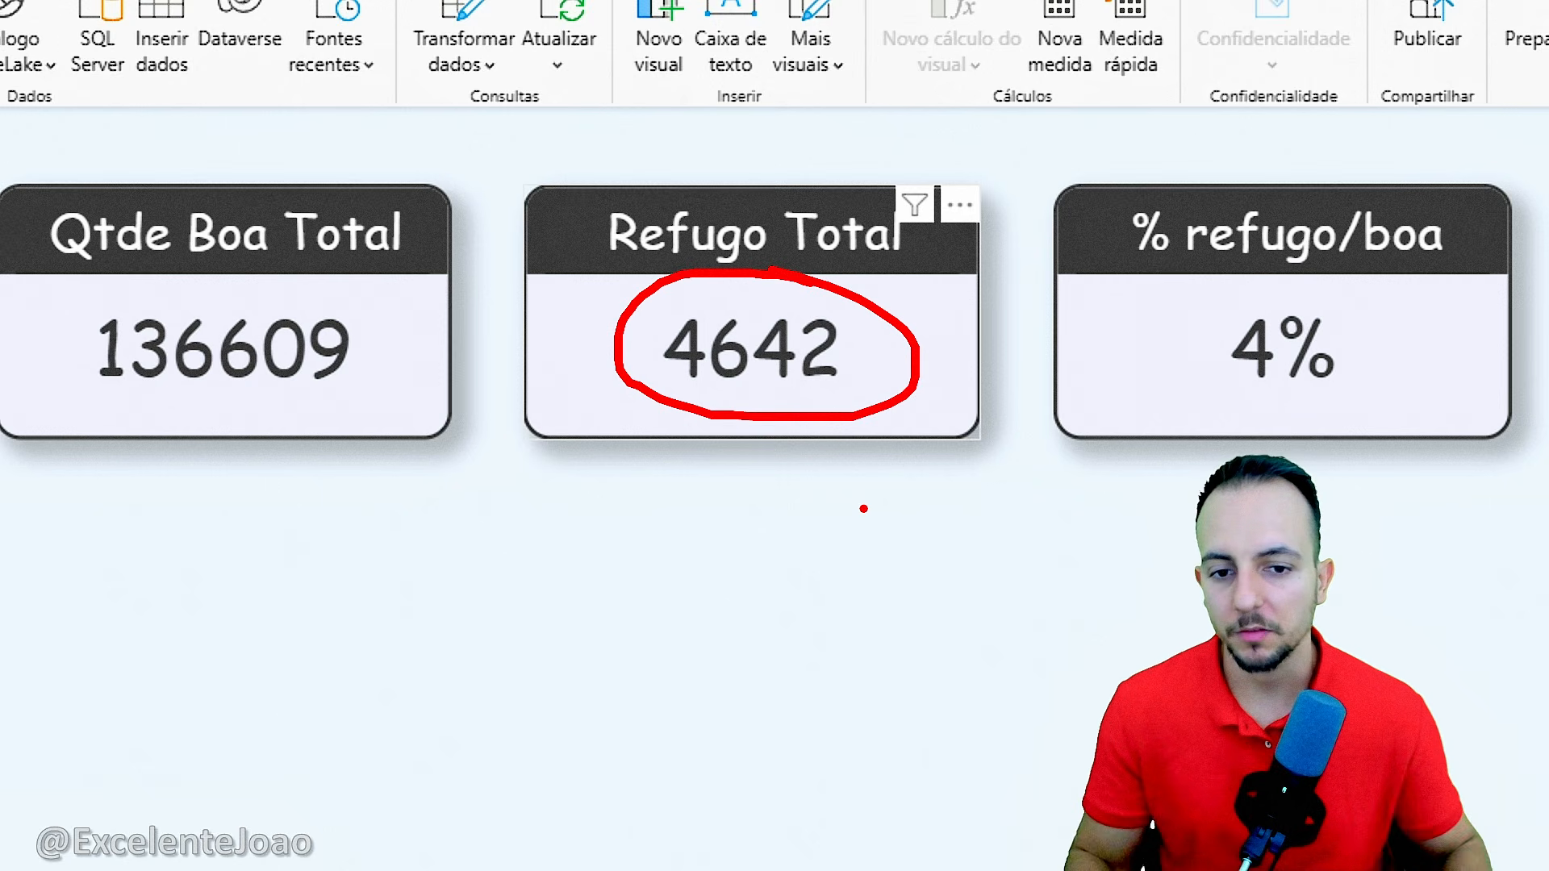
{"action": "key", "text": "Escape"}
{"action": "left_click_drag", "start_coordinate": [136, 277], "coordinate": [483, 419]}
{"action": "mouse_move", "coordinate": [1255, 284]}
{"action": "left_mouse_down"}
{"action": "mouse_move", "coordinate": [1344, 407]}
{"action": "mouse_move", "coordinate": [1486, 424]}
{"action": "left_mouse_up"}
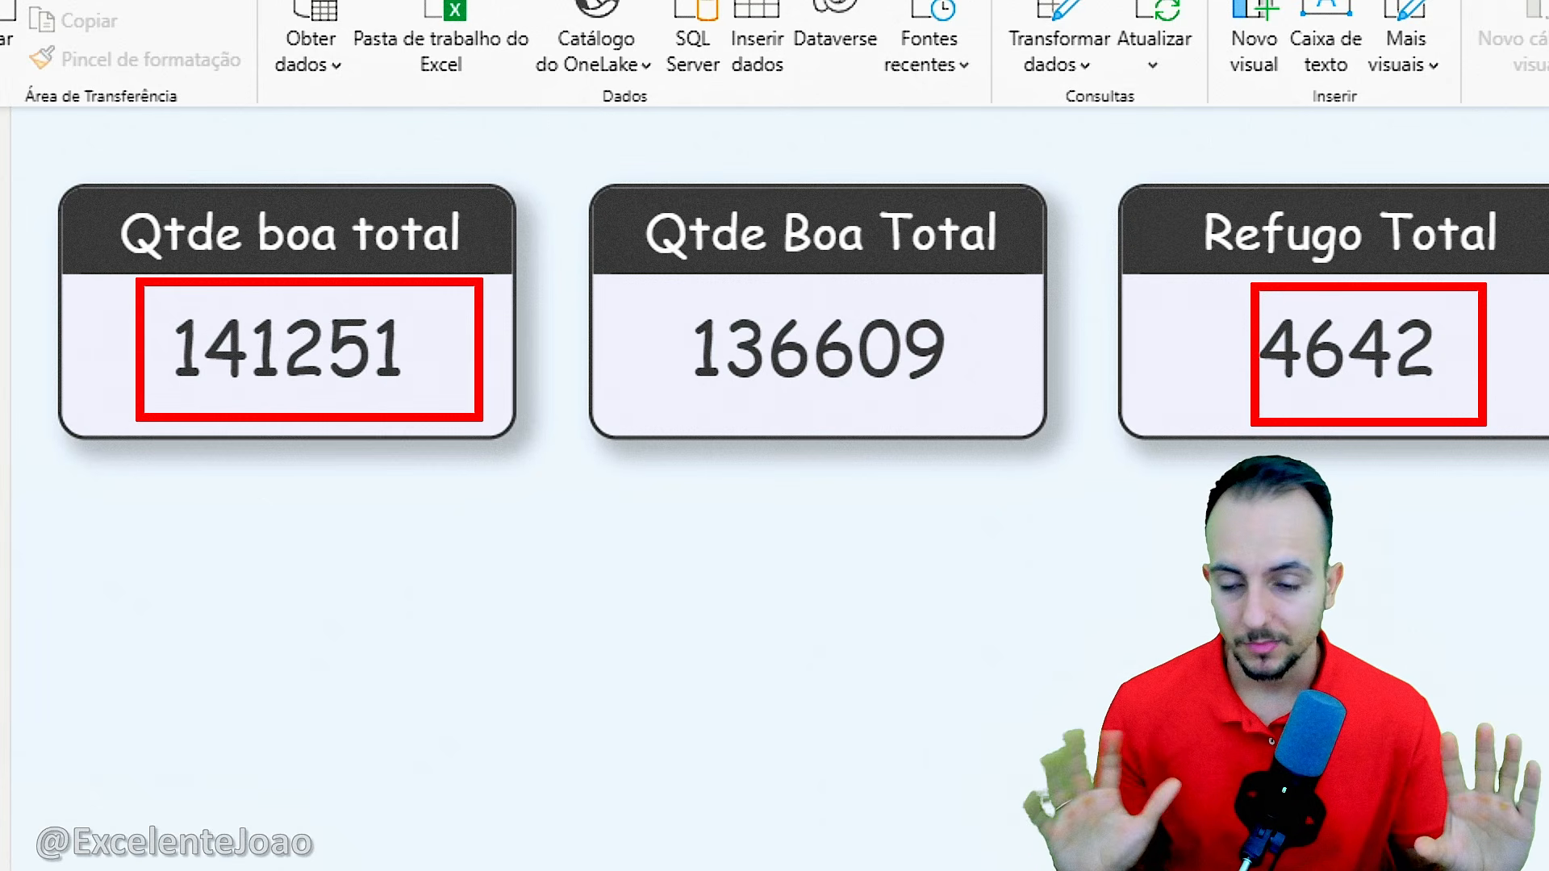
{"action": "key", "text": "Escape"}
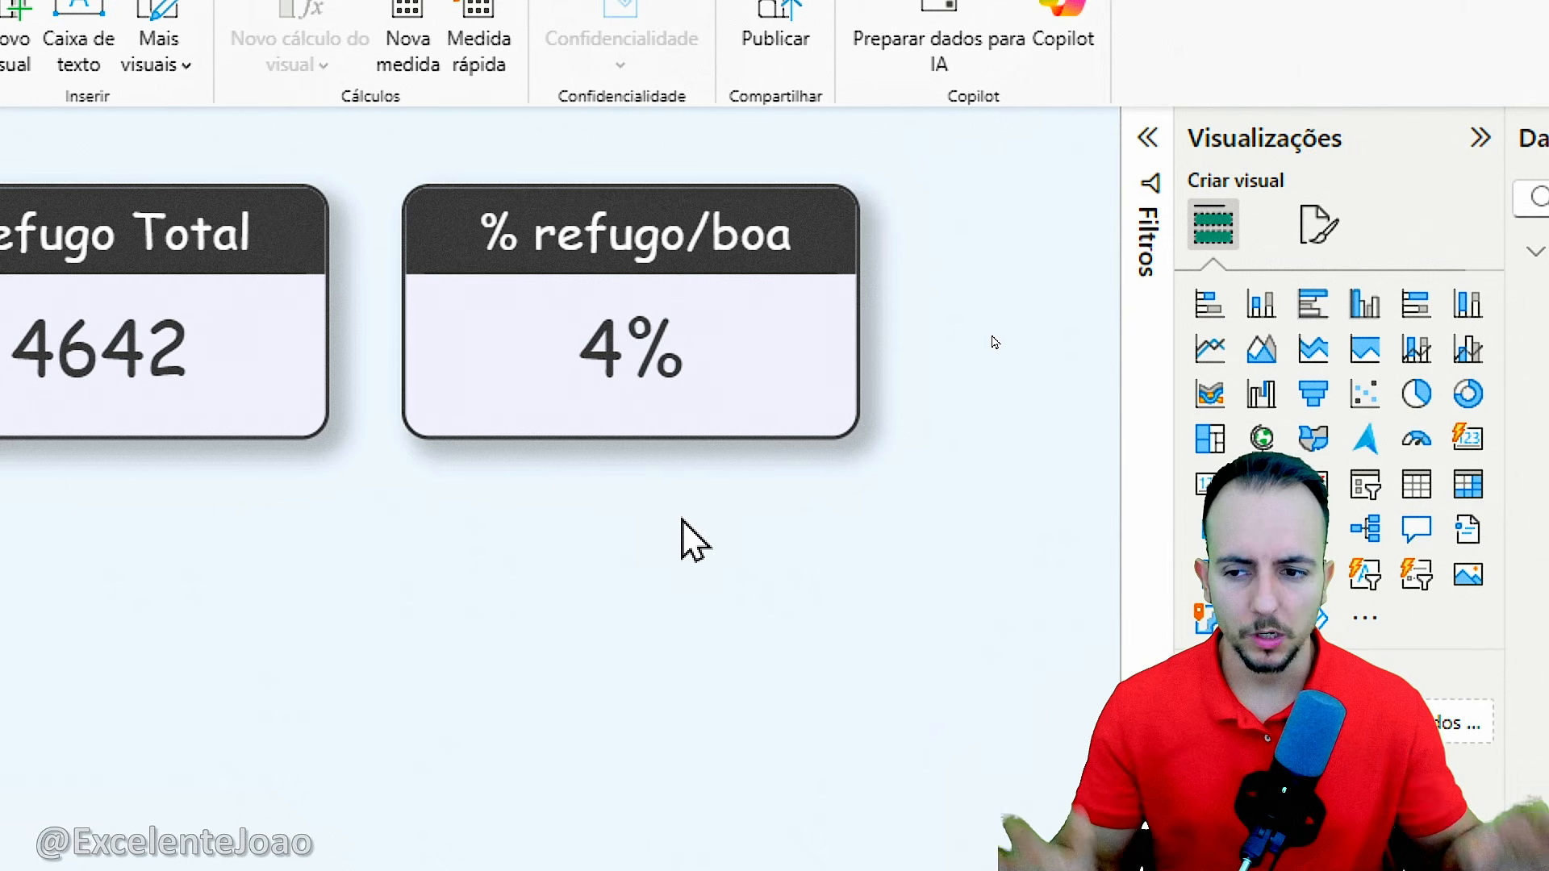
Display the % refugo/boa card's value with 2 decimal places, and clear the selection
{"action": "left_click", "coordinate": [746, 333]}
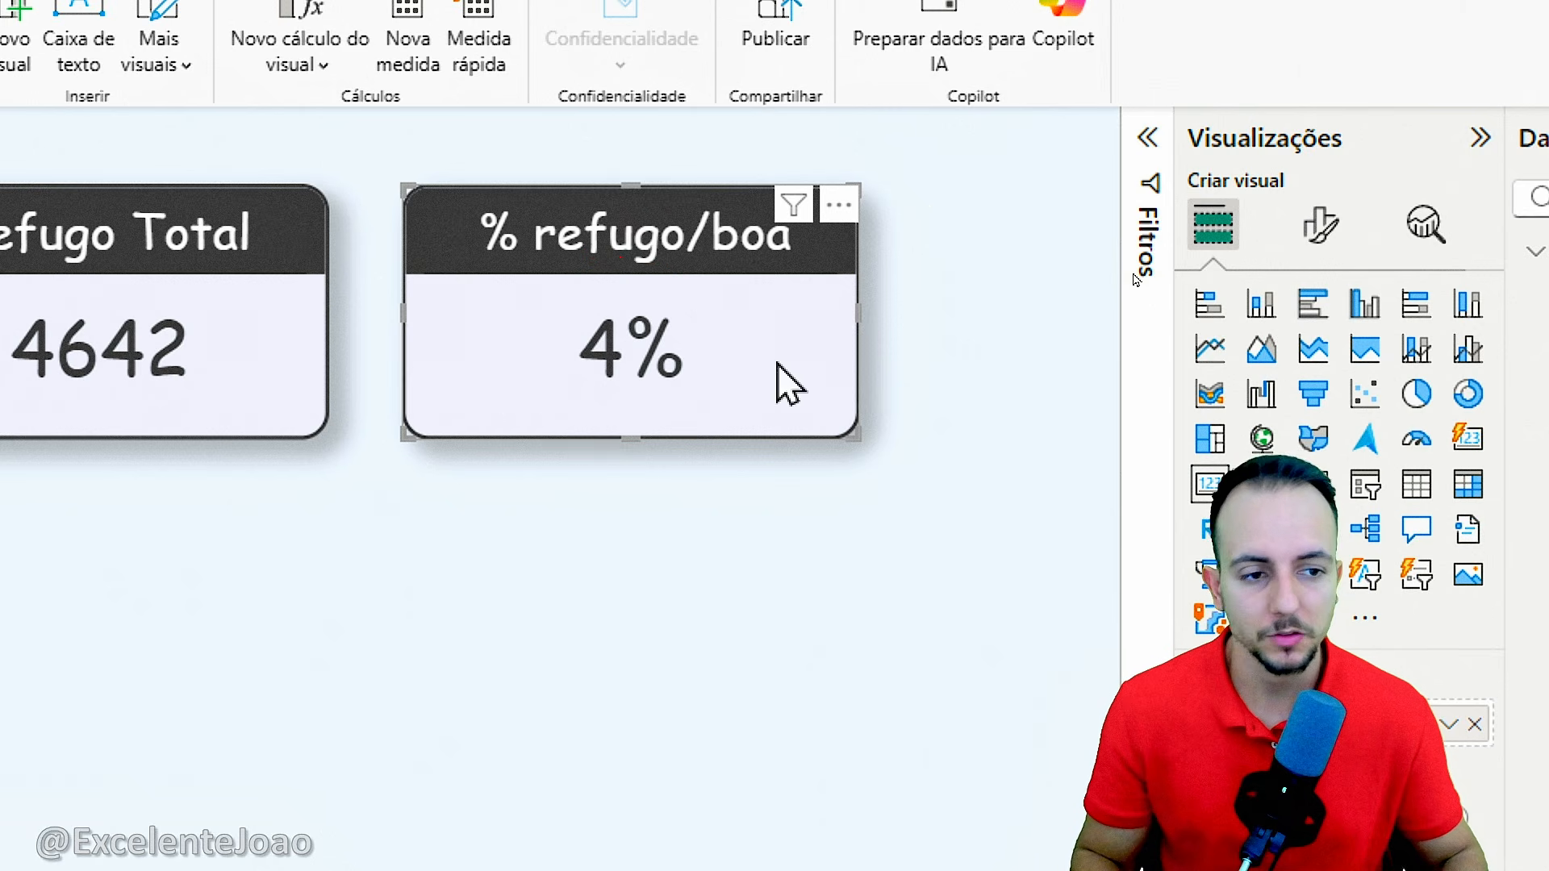
{"action": "left_click", "coordinate": [1072, 228]}
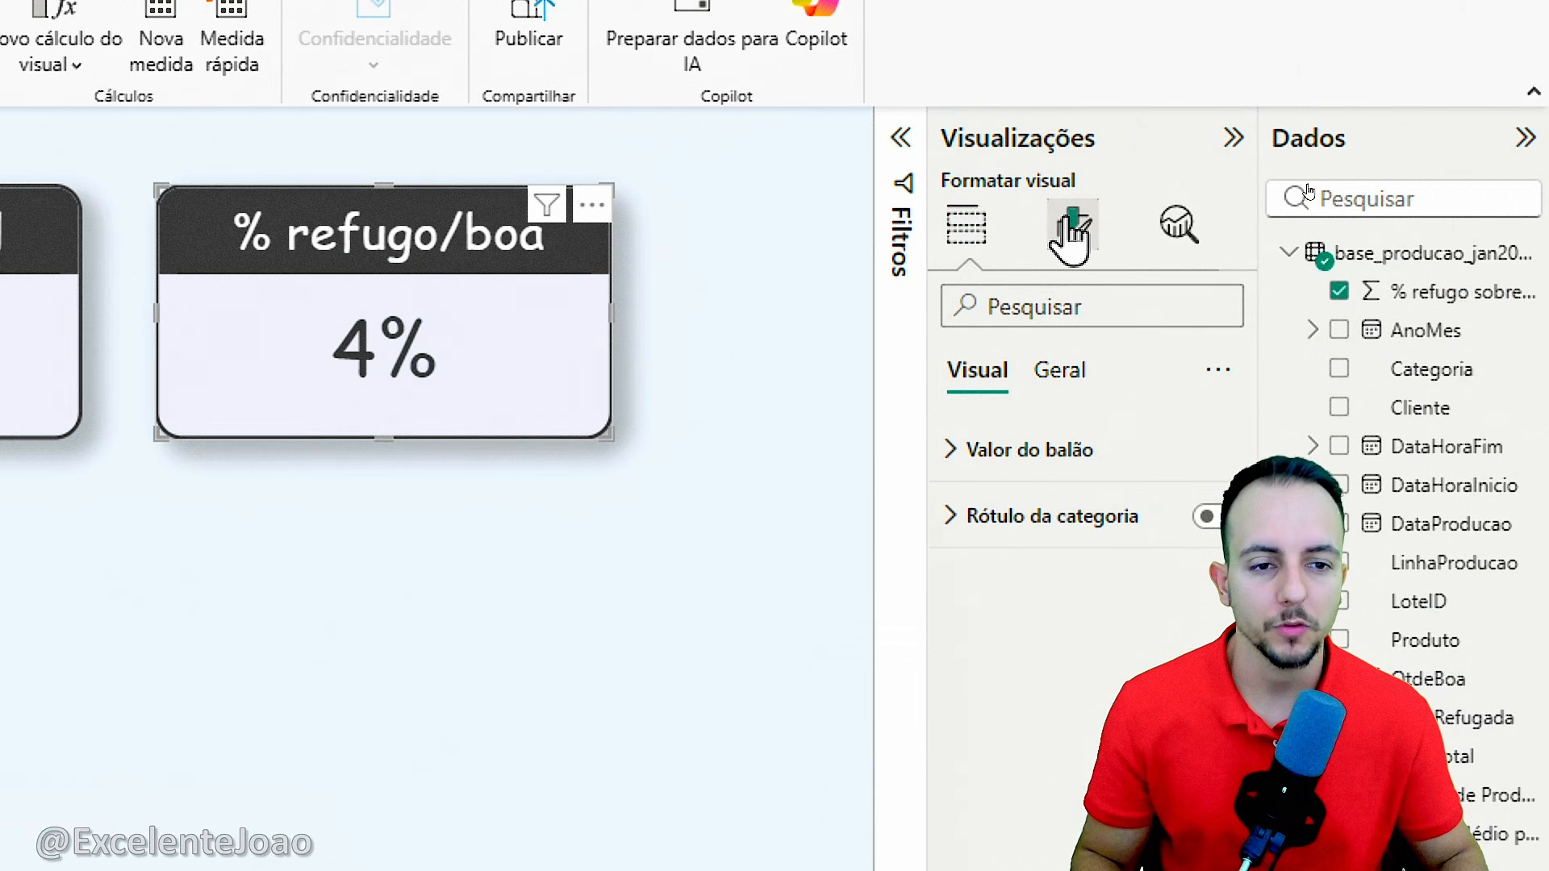
{"action": "left_click", "coordinate": [1037, 456]}
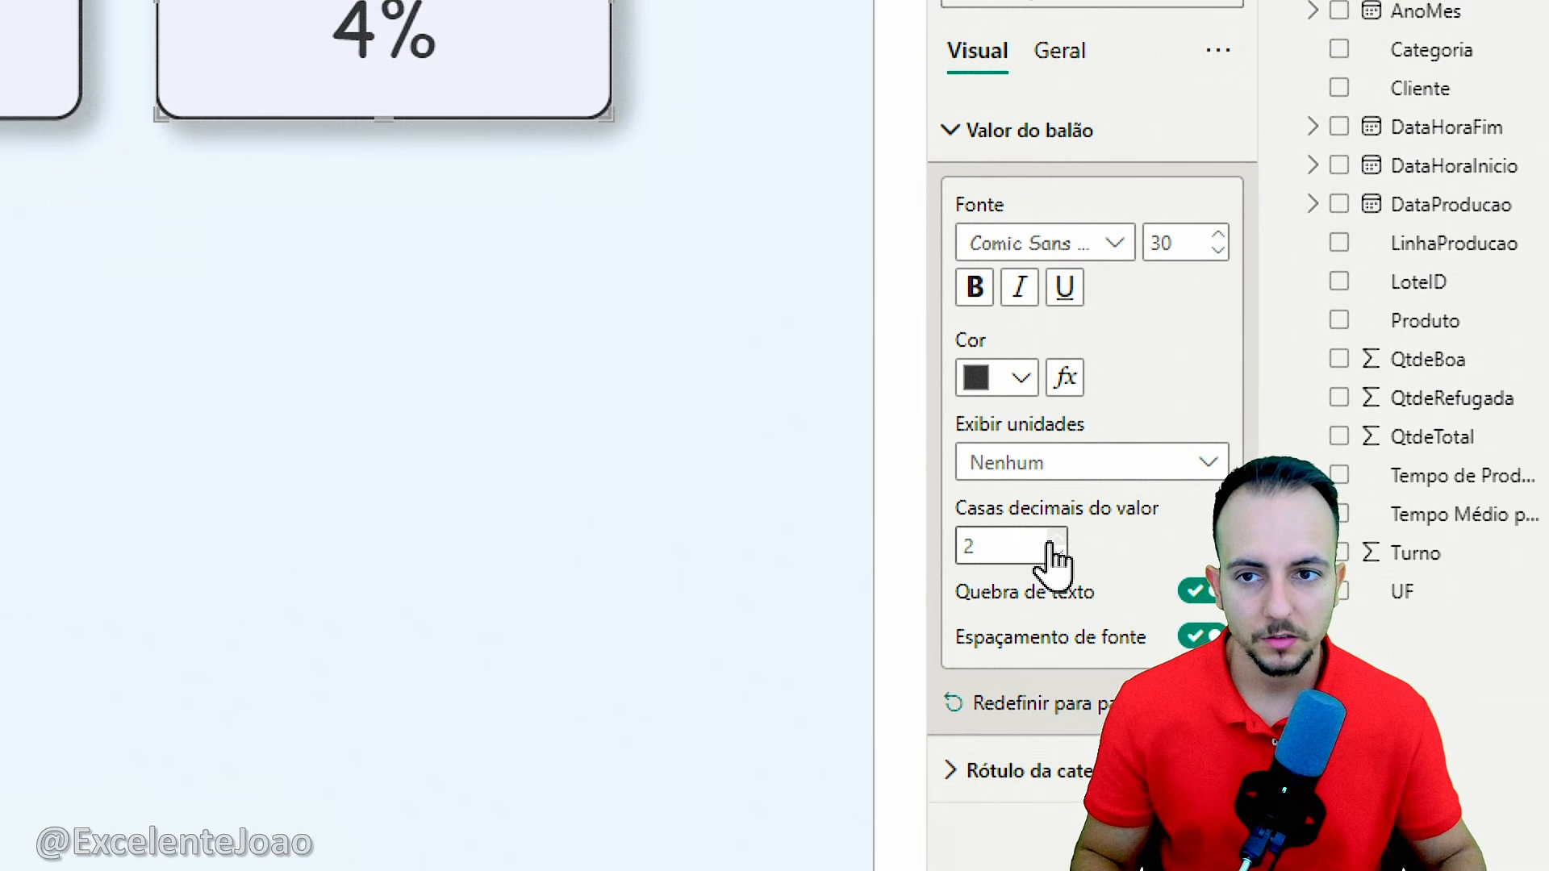
{"action": "left_click", "coordinate": [409, 665]}
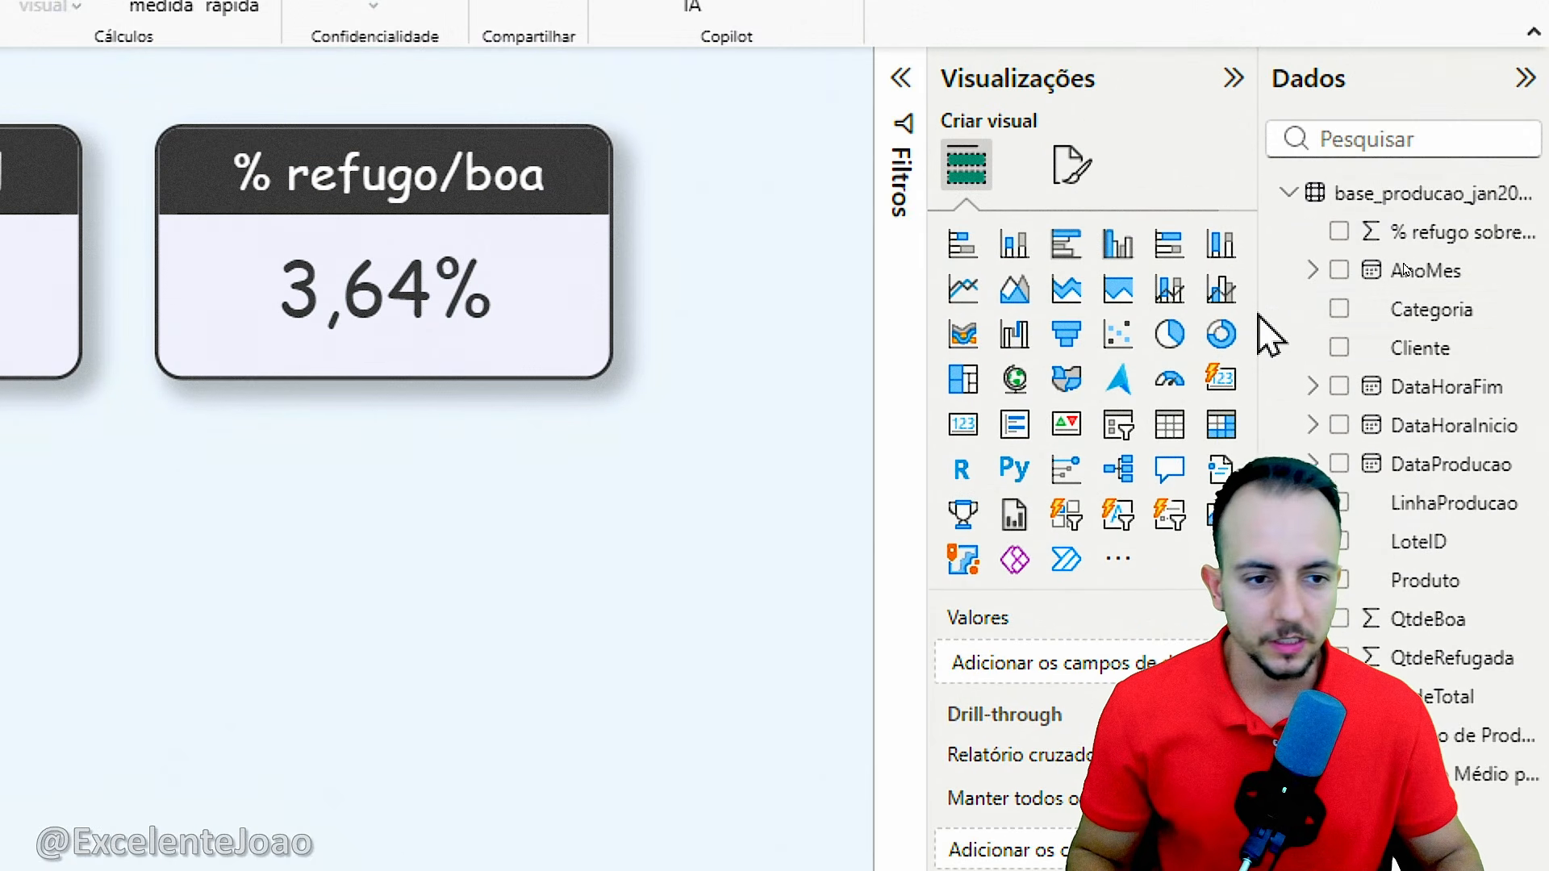
Insert a line and stacked column chart just below the cards, aligned with the first card, and enlarge its width and height
{"action": "left_click", "coordinate": [1170, 311]}
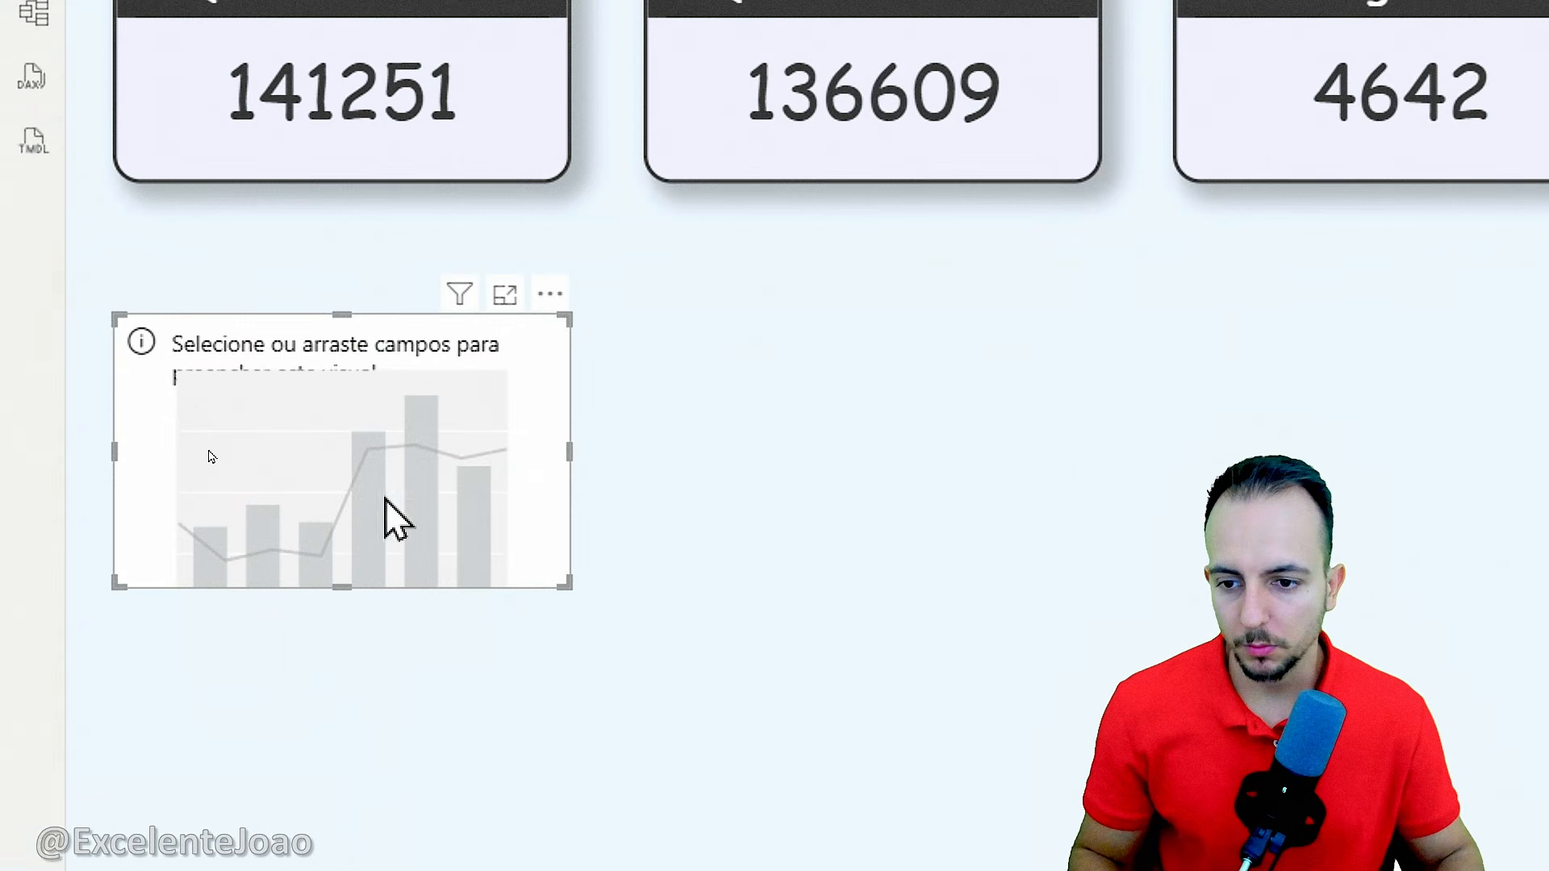
{"action": "left_click_drag", "start_coordinate": [215, 355], "coordinate": [222, 307]}
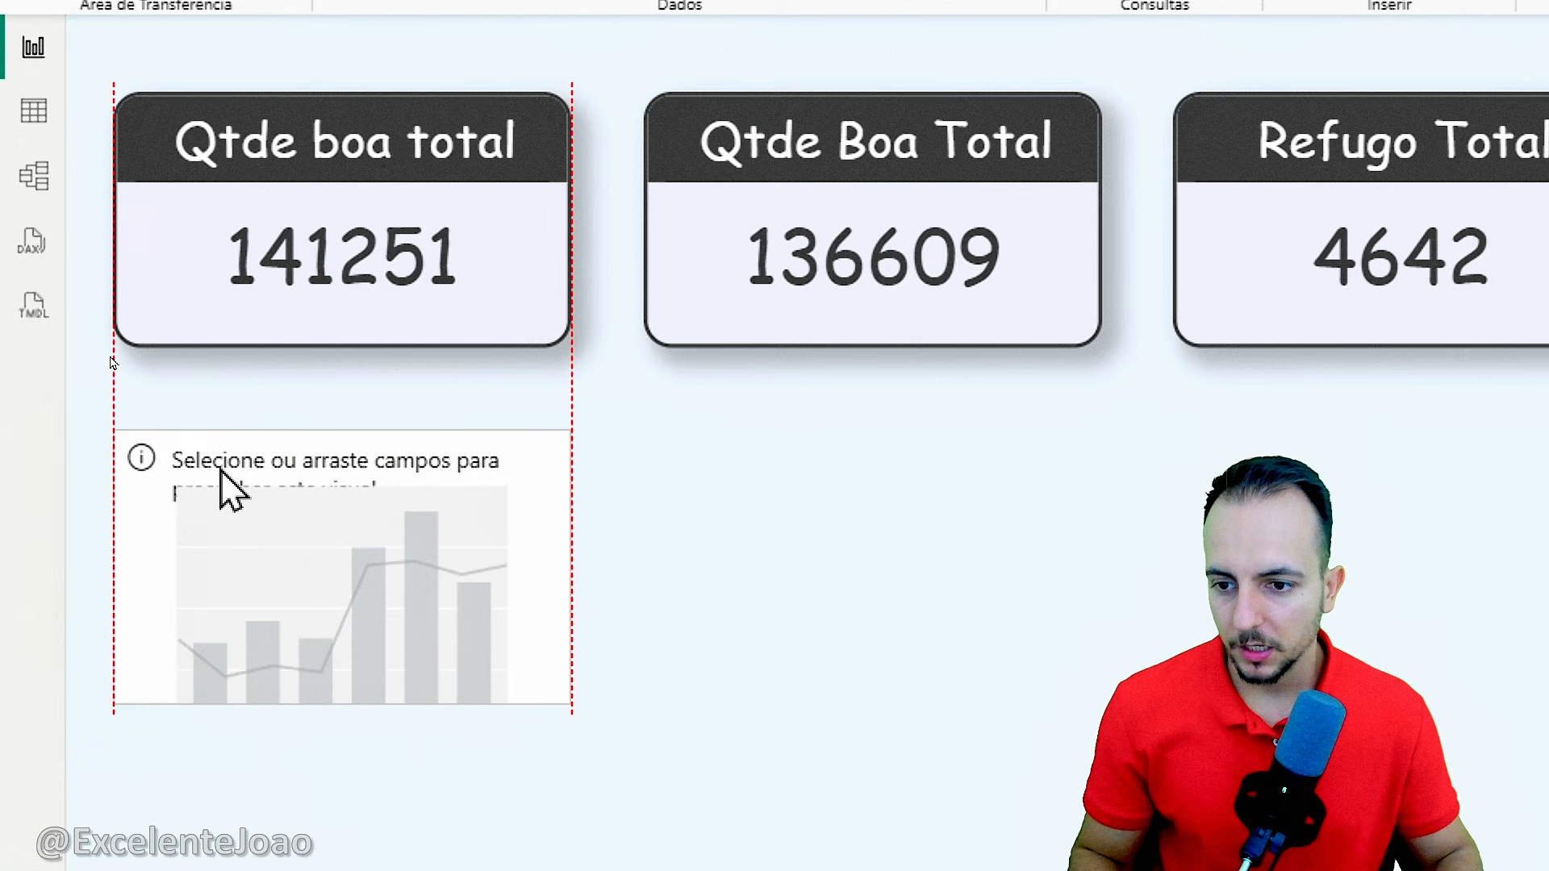
{"action": "left_click_drag", "start_coordinate": [220, 471], "coordinate": [221, 451]}
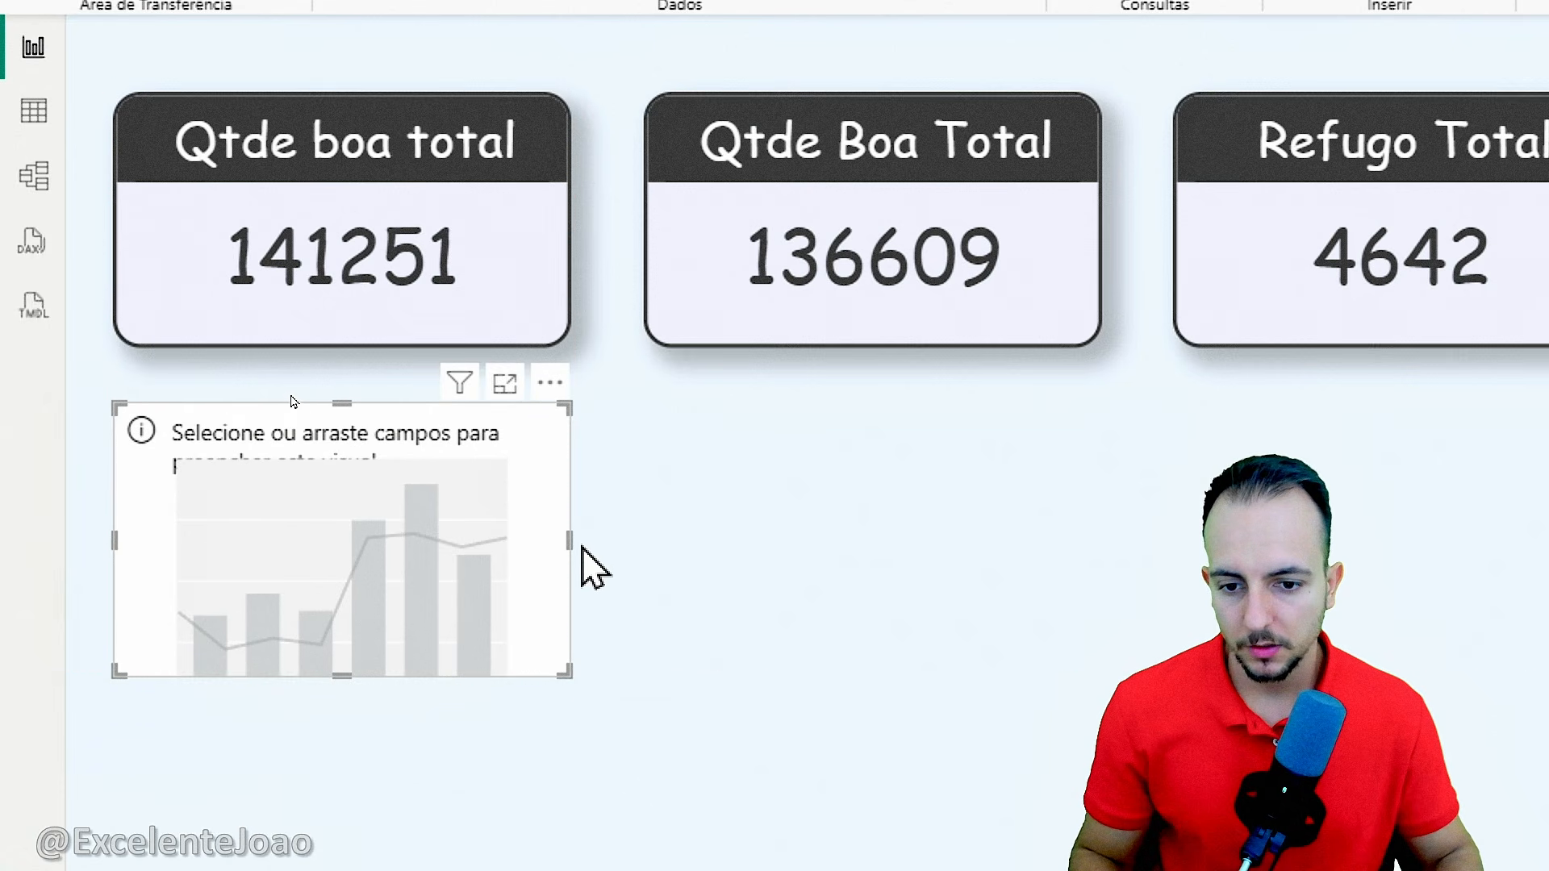
{"action": "left_click_drag", "start_coordinate": [568, 547], "coordinate": [1348, 574]}
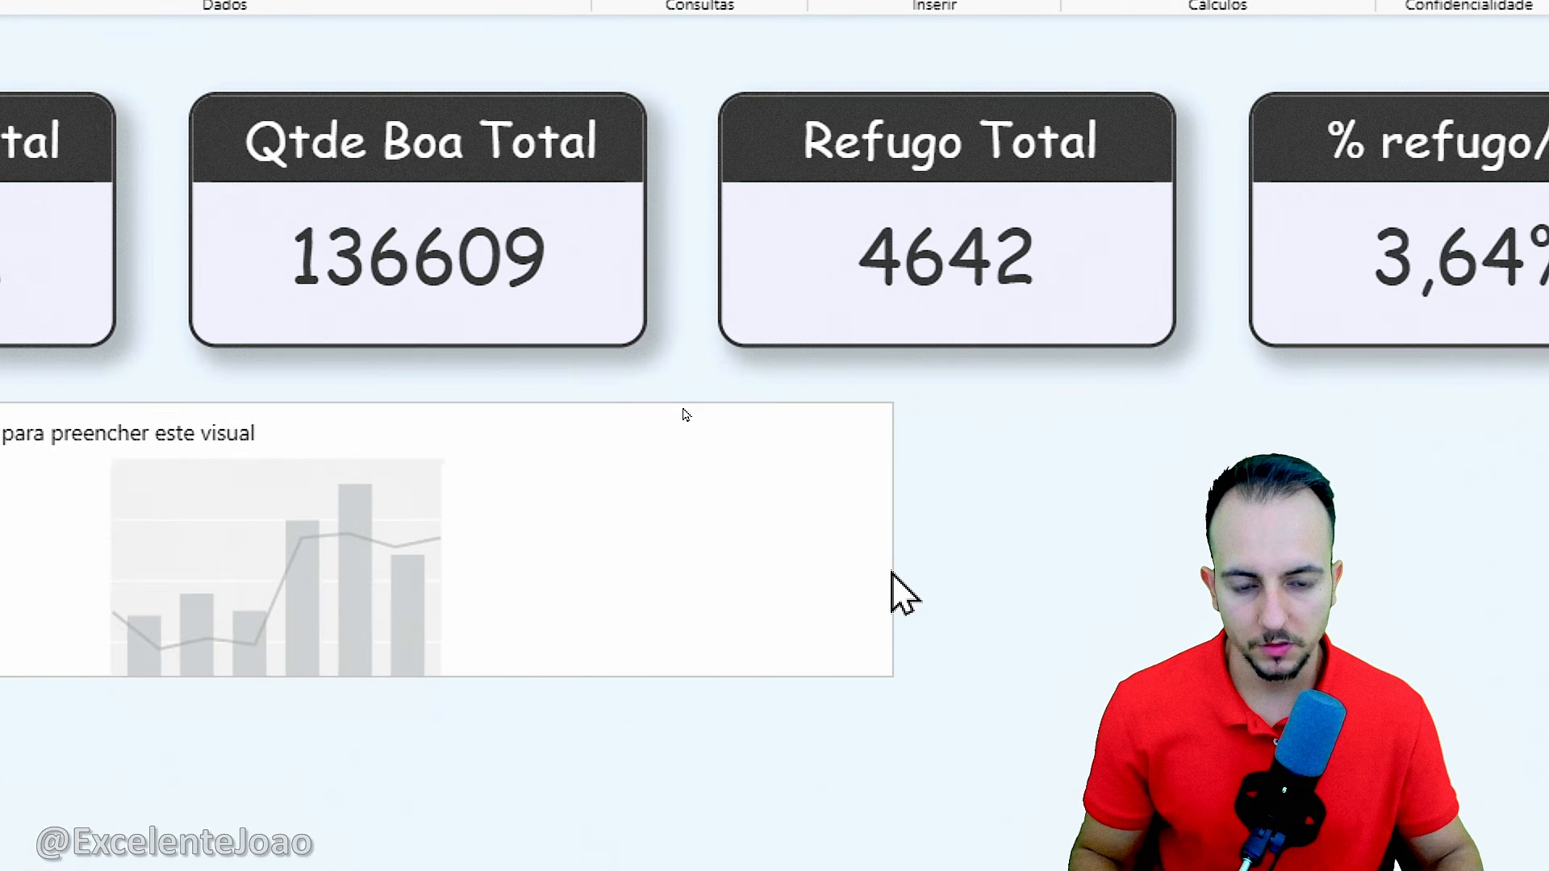
{"action": "left_click_drag", "start_coordinate": [892, 574], "coordinate": [943, 573]}
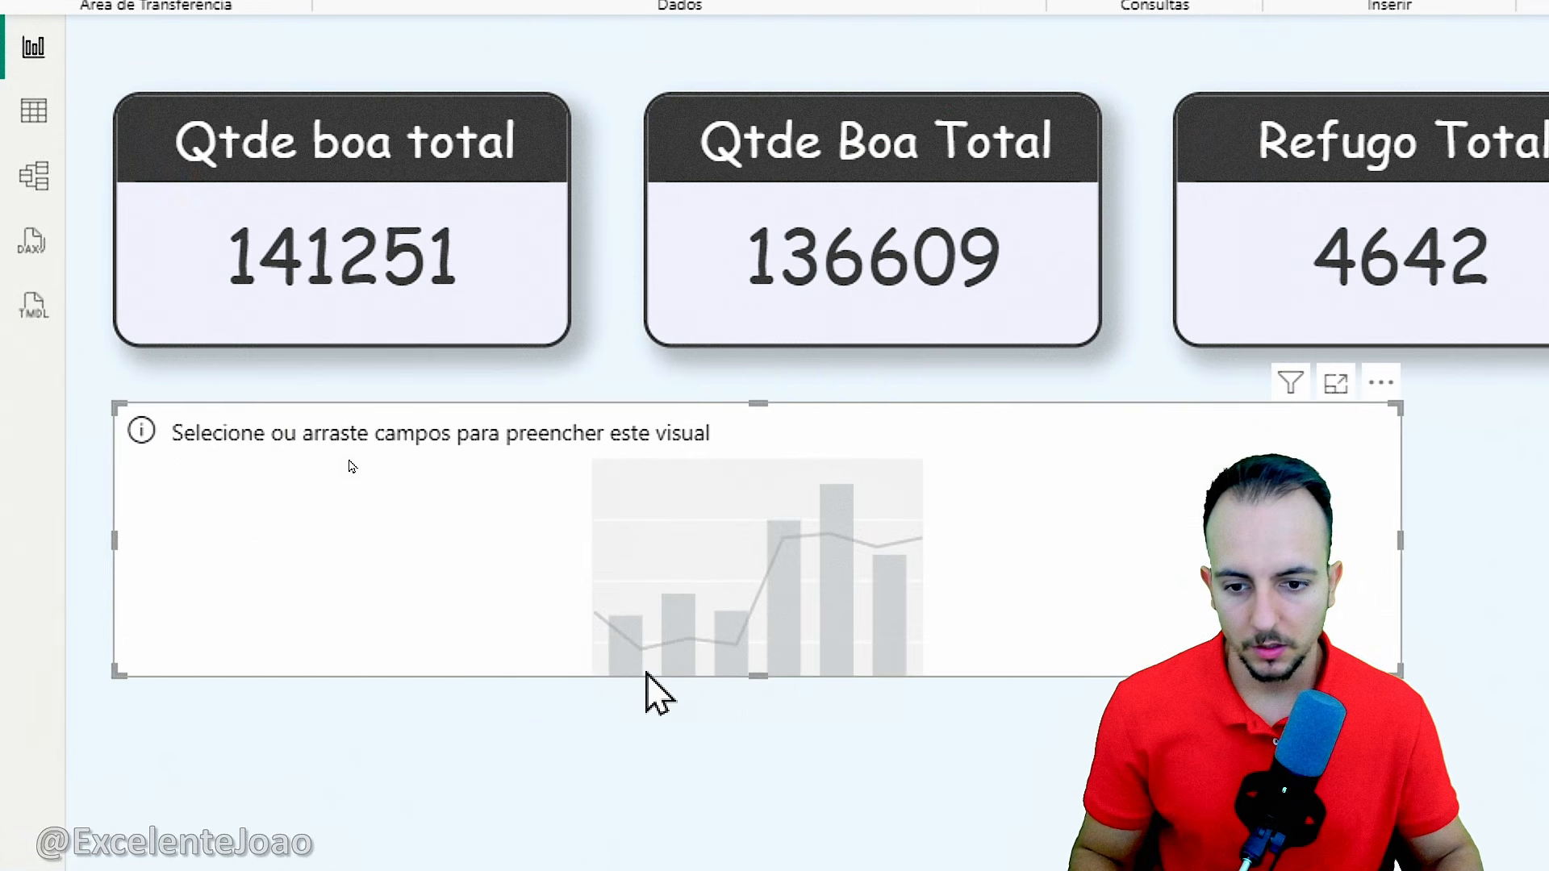
{"action": "left_click_drag", "start_coordinate": [759, 678], "coordinate": [737, 870]}
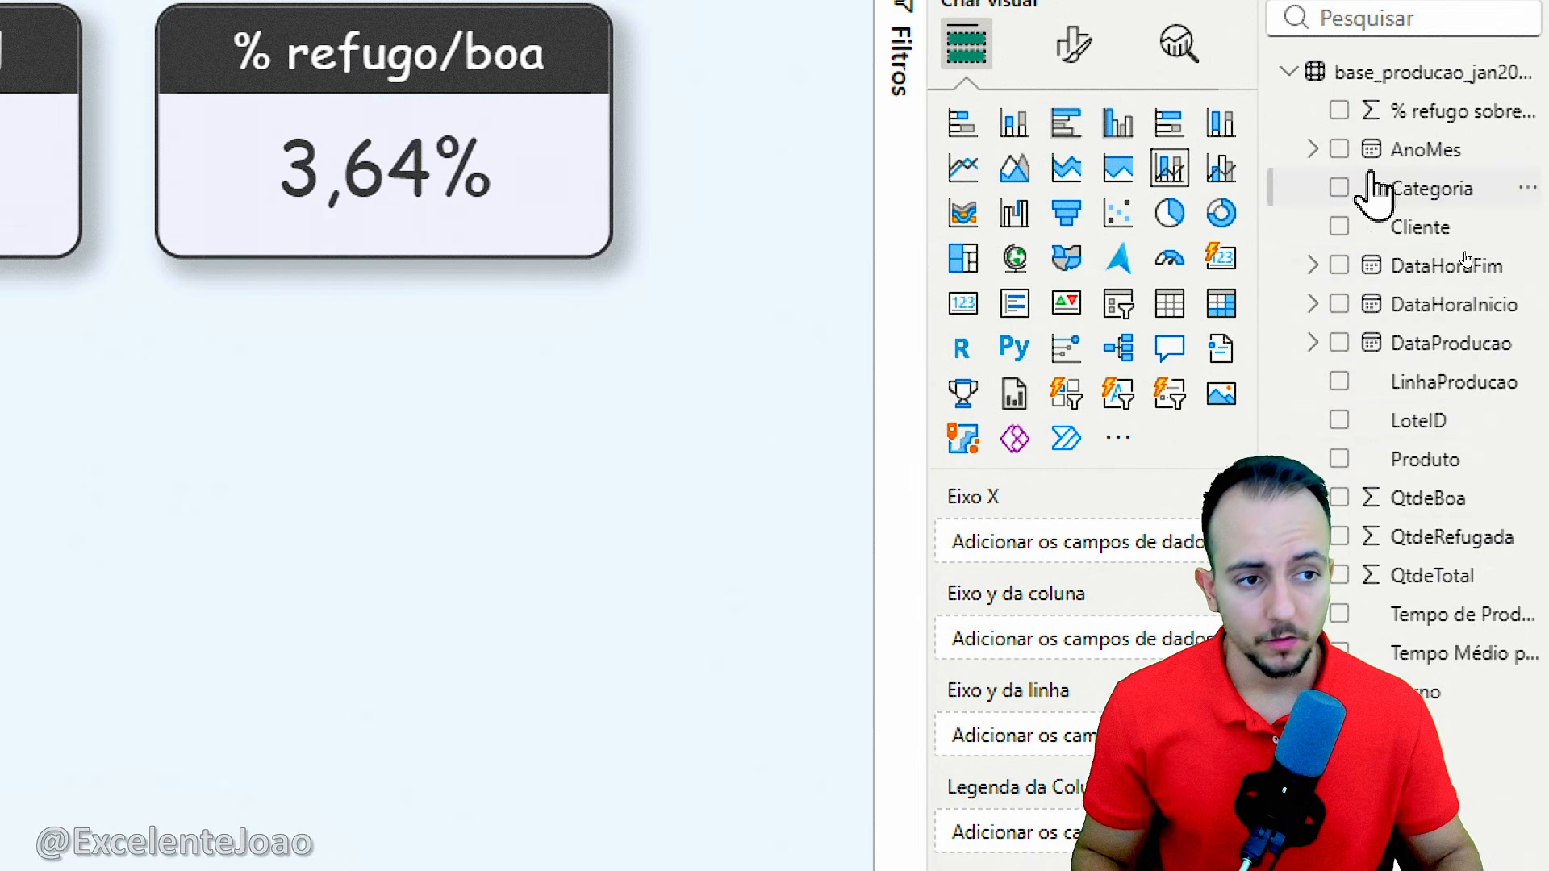
Put Mês from the AnoMes date hierarchy on the chart's X axis and QtdeTotal on its column Y axis
{"action": "left_click", "coordinate": [1312, 151]}
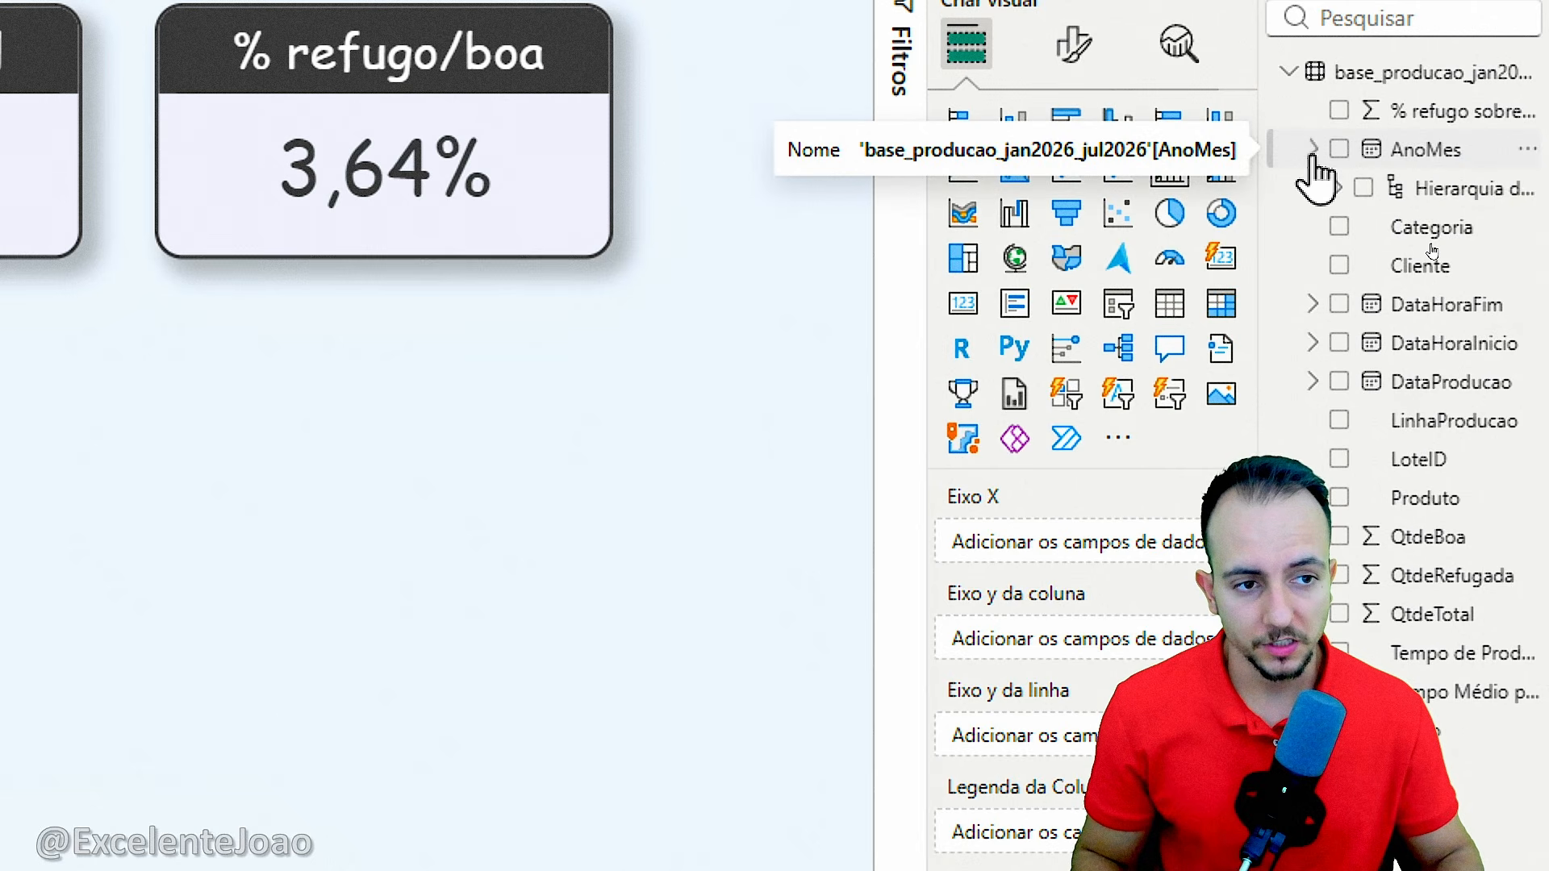
{"action": "left_click", "coordinate": [1337, 188]}
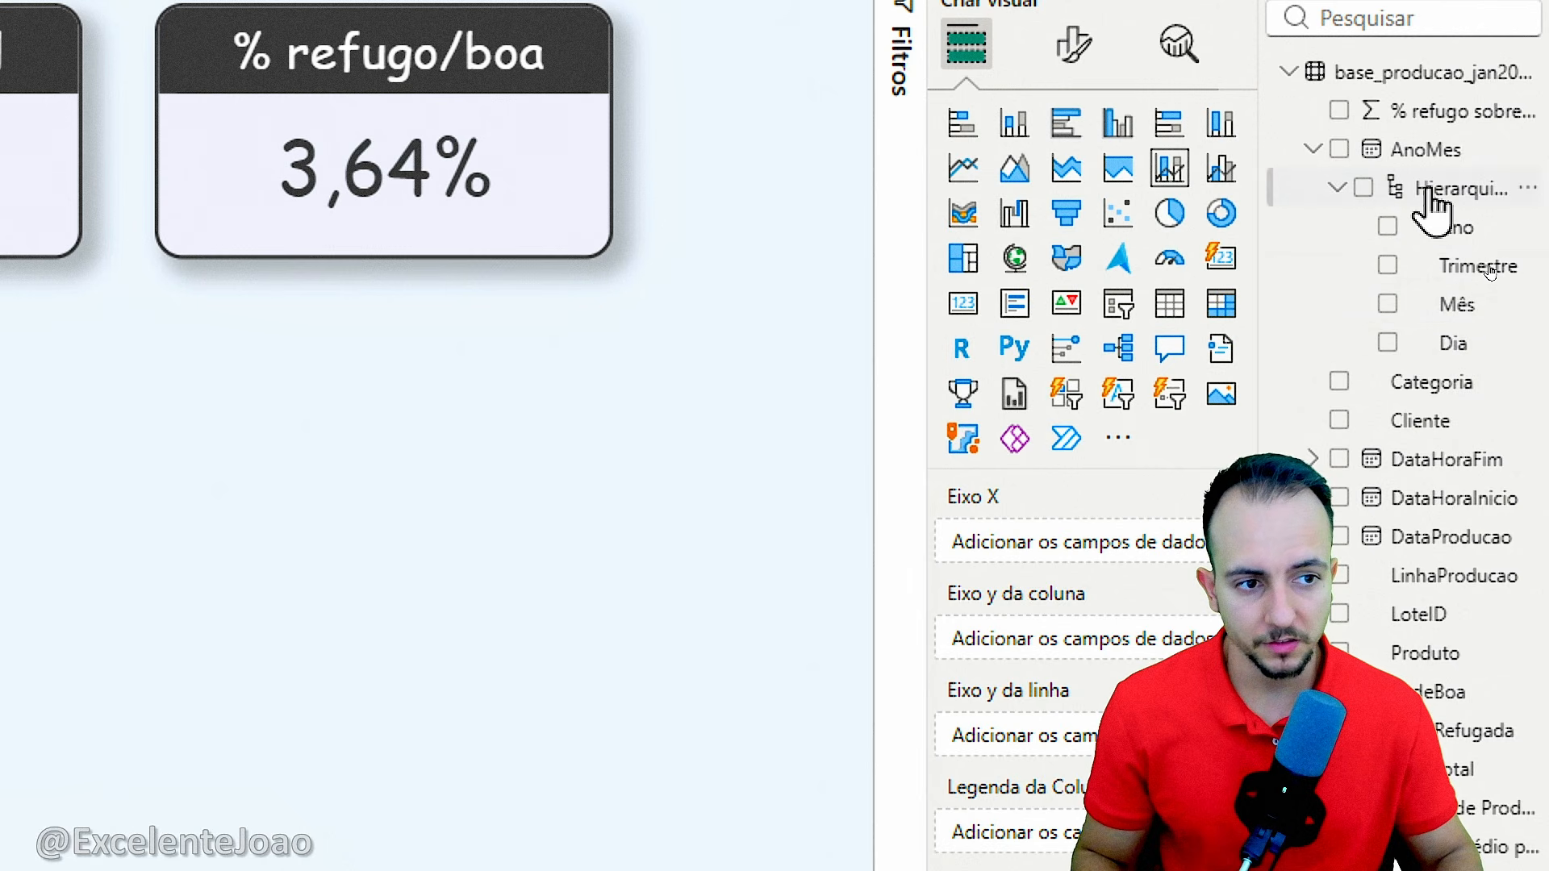
{"action": "left_click_drag", "start_coordinate": [1417, 304], "coordinate": [1082, 533]}
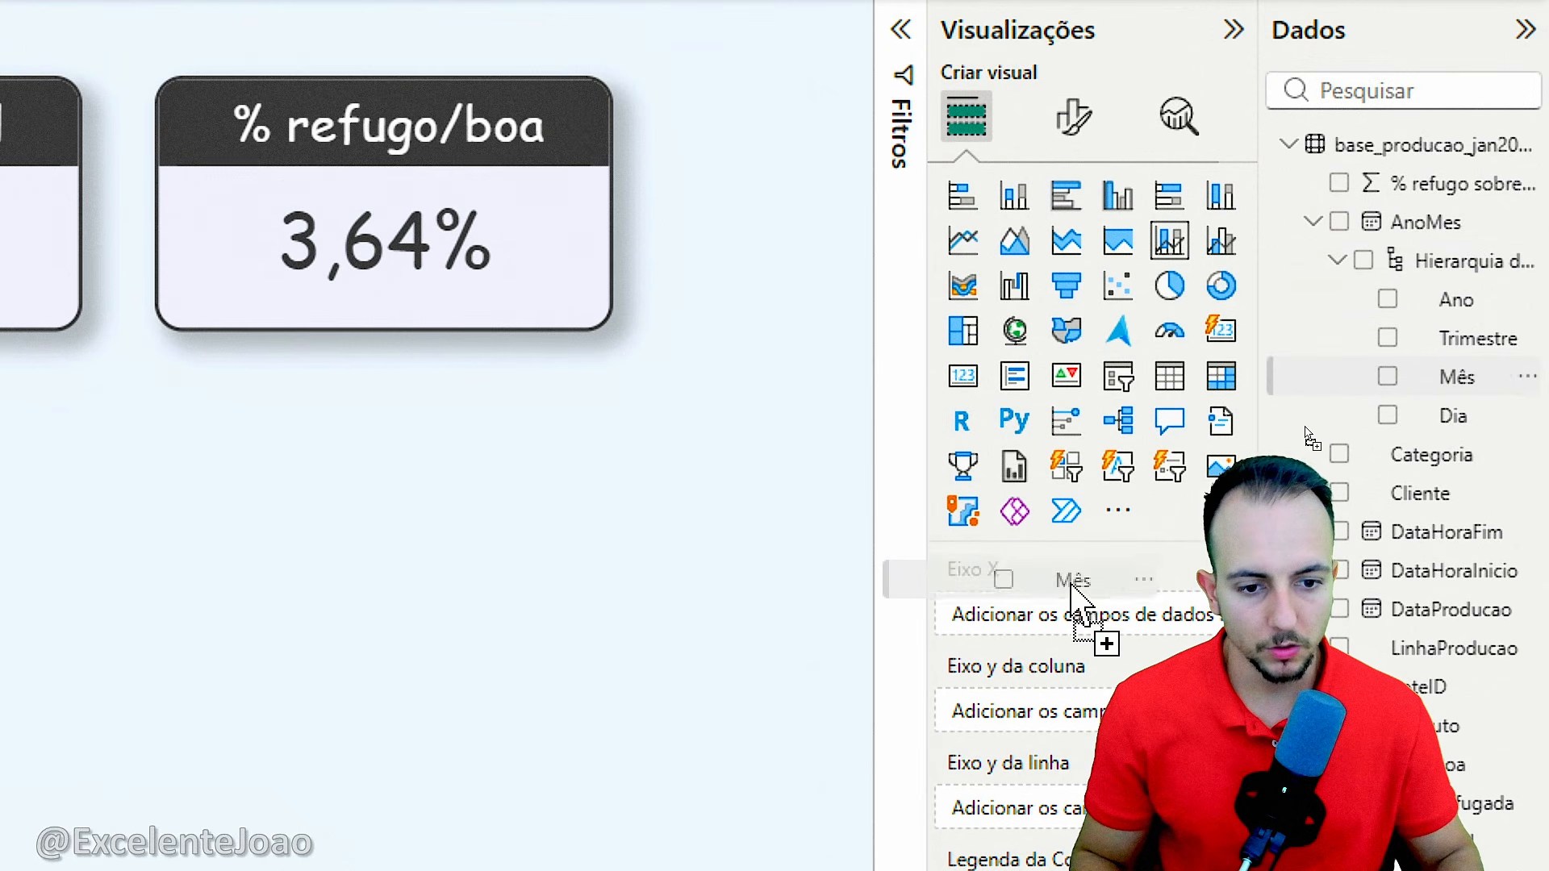
{"action": "left_click_drag", "start_coordinate": [1072, 587], "coordinate": [1041, 629]}
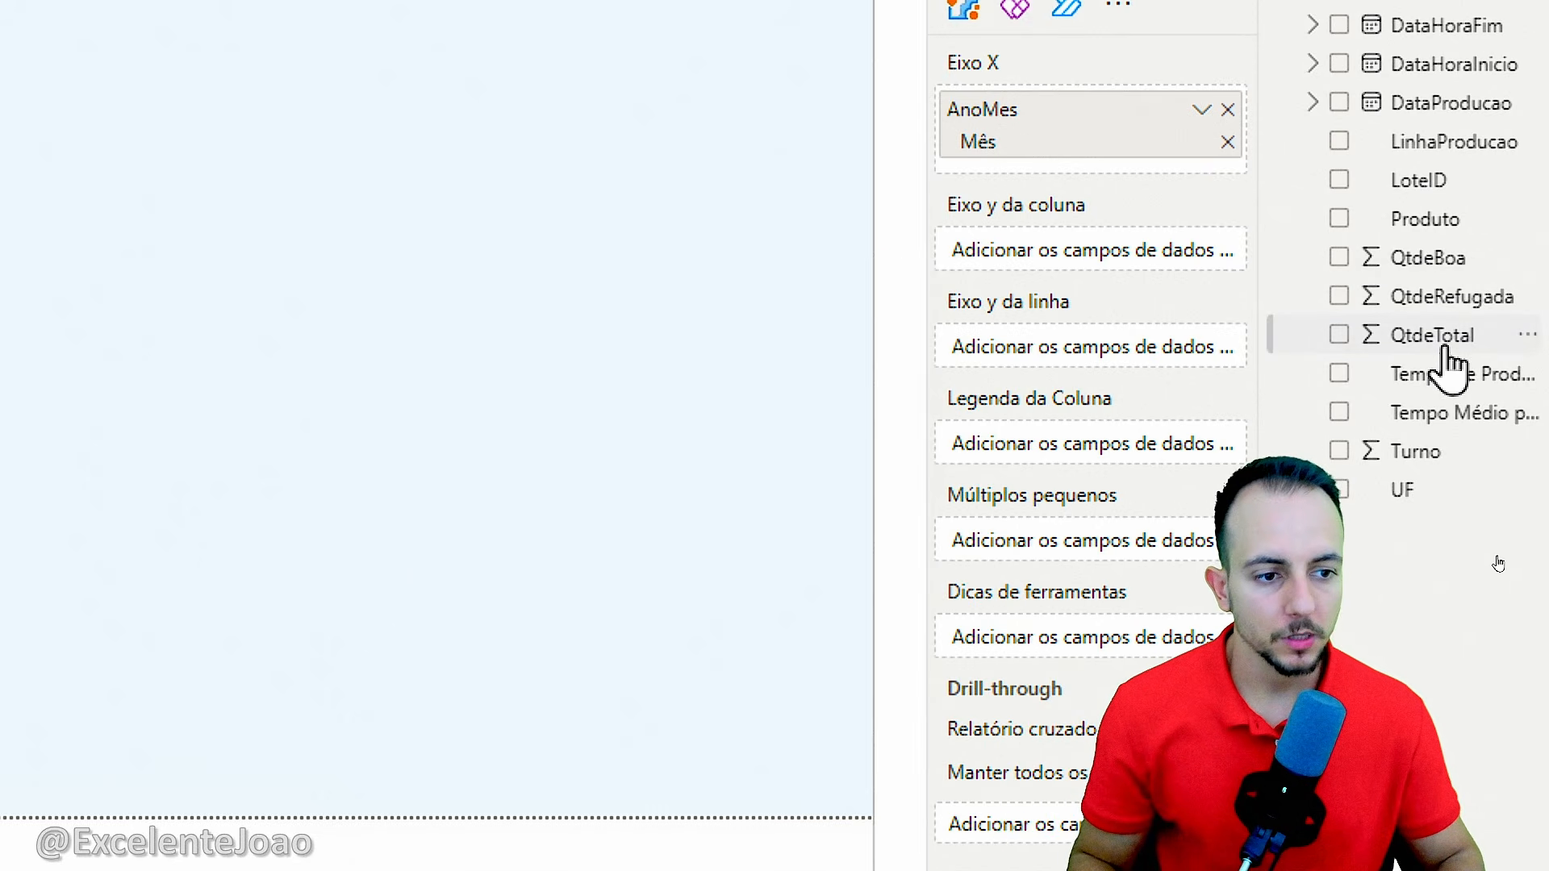
{"action": "left_click_drag", "start_coordinate": [1444, 337], "coordinate": [1068, 277]}
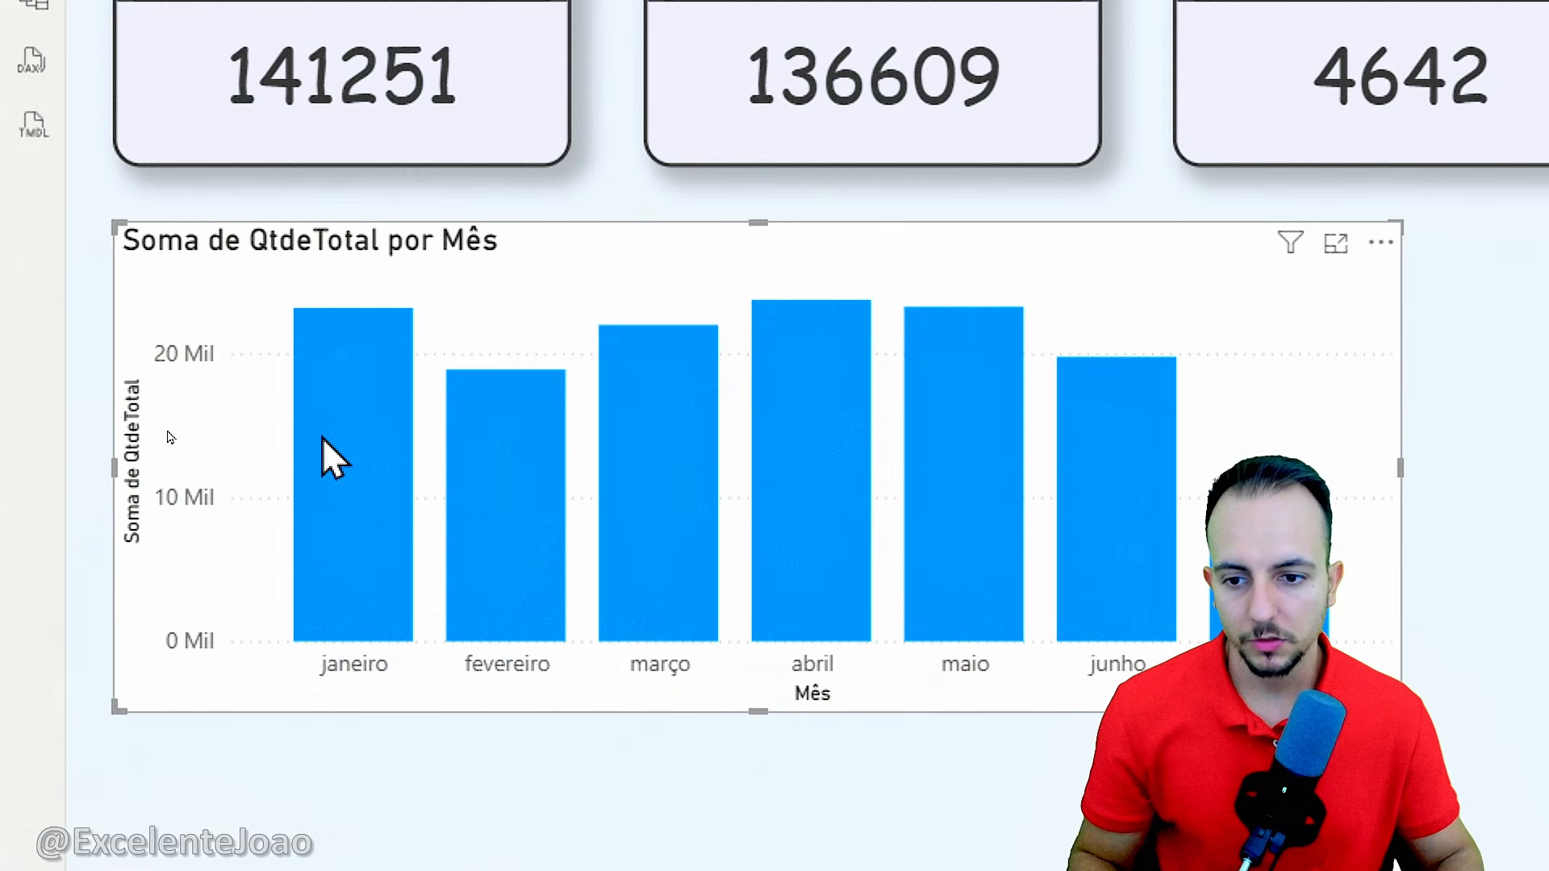
{"action": "mouse_move", "coordinate": [222, 103]}
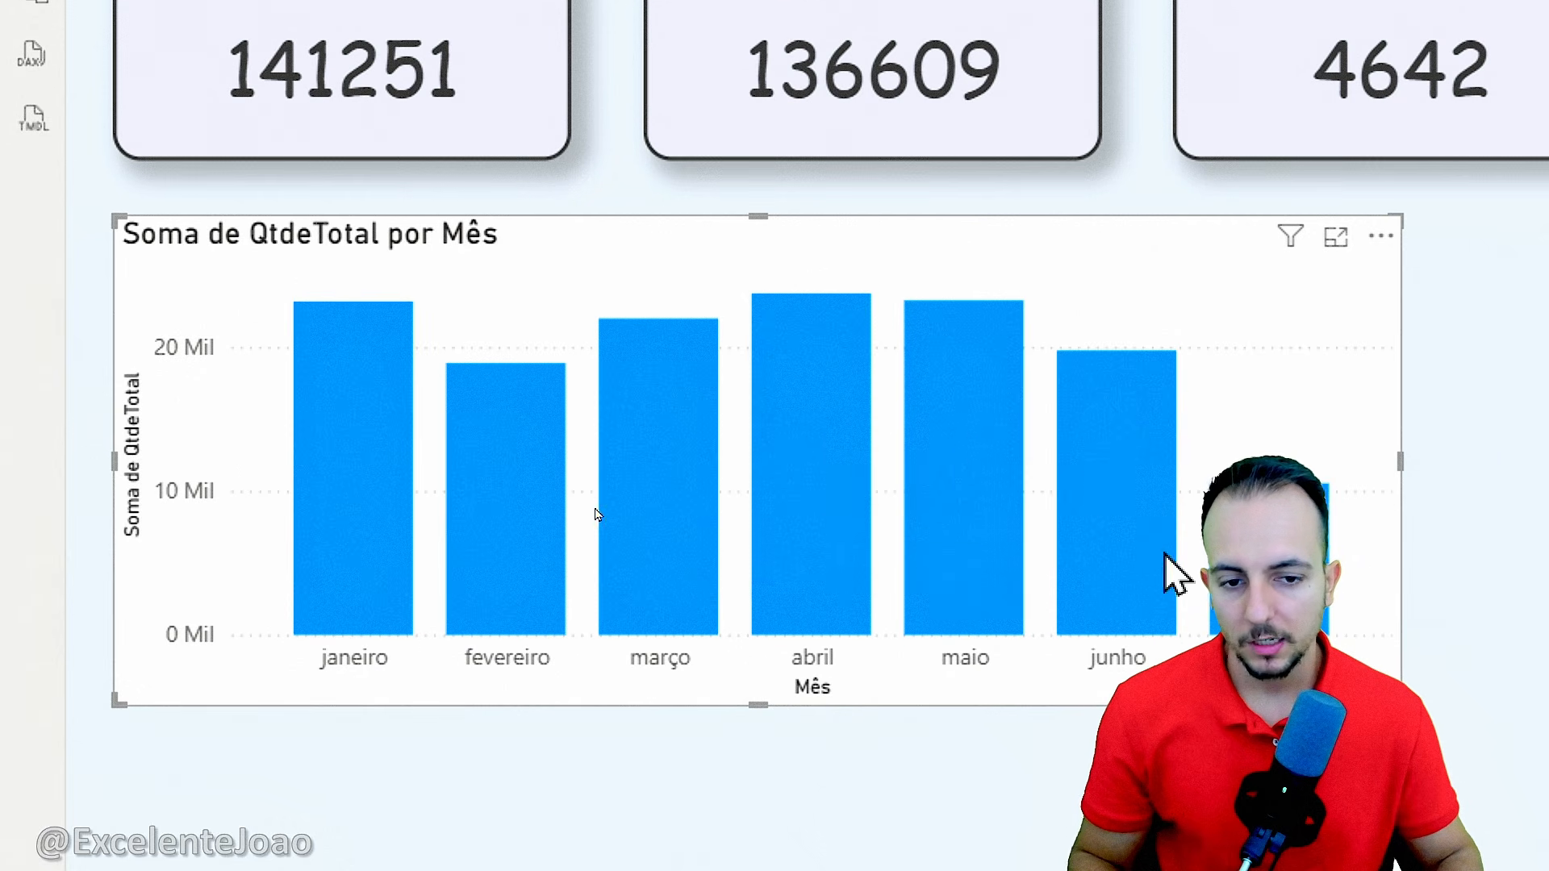
{"action": "key", "text": "ctrl+2"}
{"action": "mouse_move", "coordinate": [397, 186]}
{"action": "left_mouse_down"}
{"action": "mouse_move", "coordinate": [549, 354]}
{"action": "mouse_move", "coordinate": [260, 197]}
{"action": "left_mouse_up"}
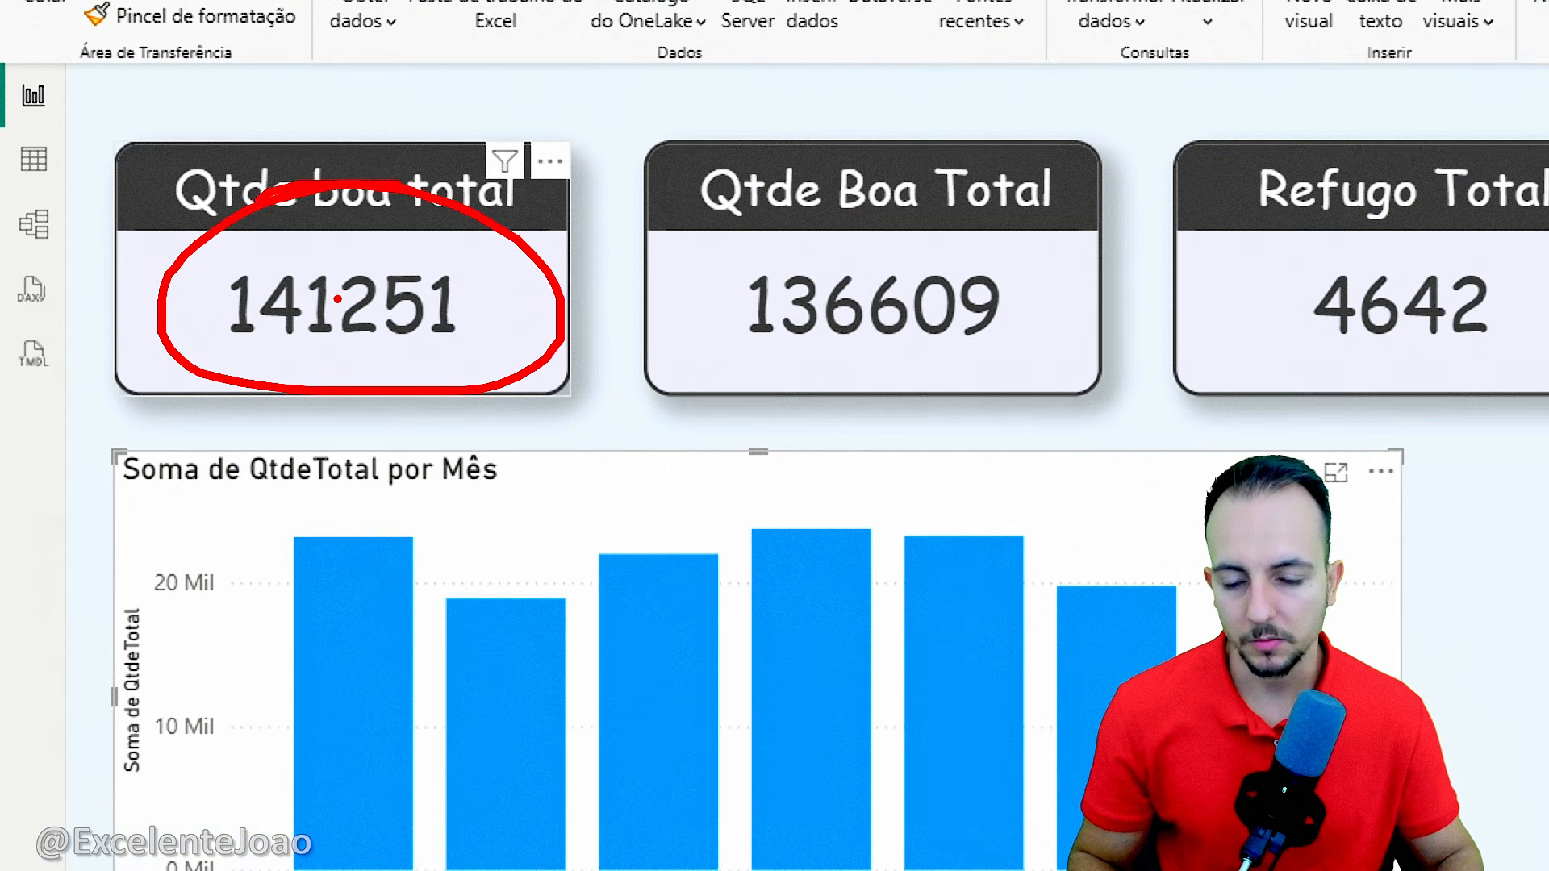
{"action": "key", "text": "Escape"}
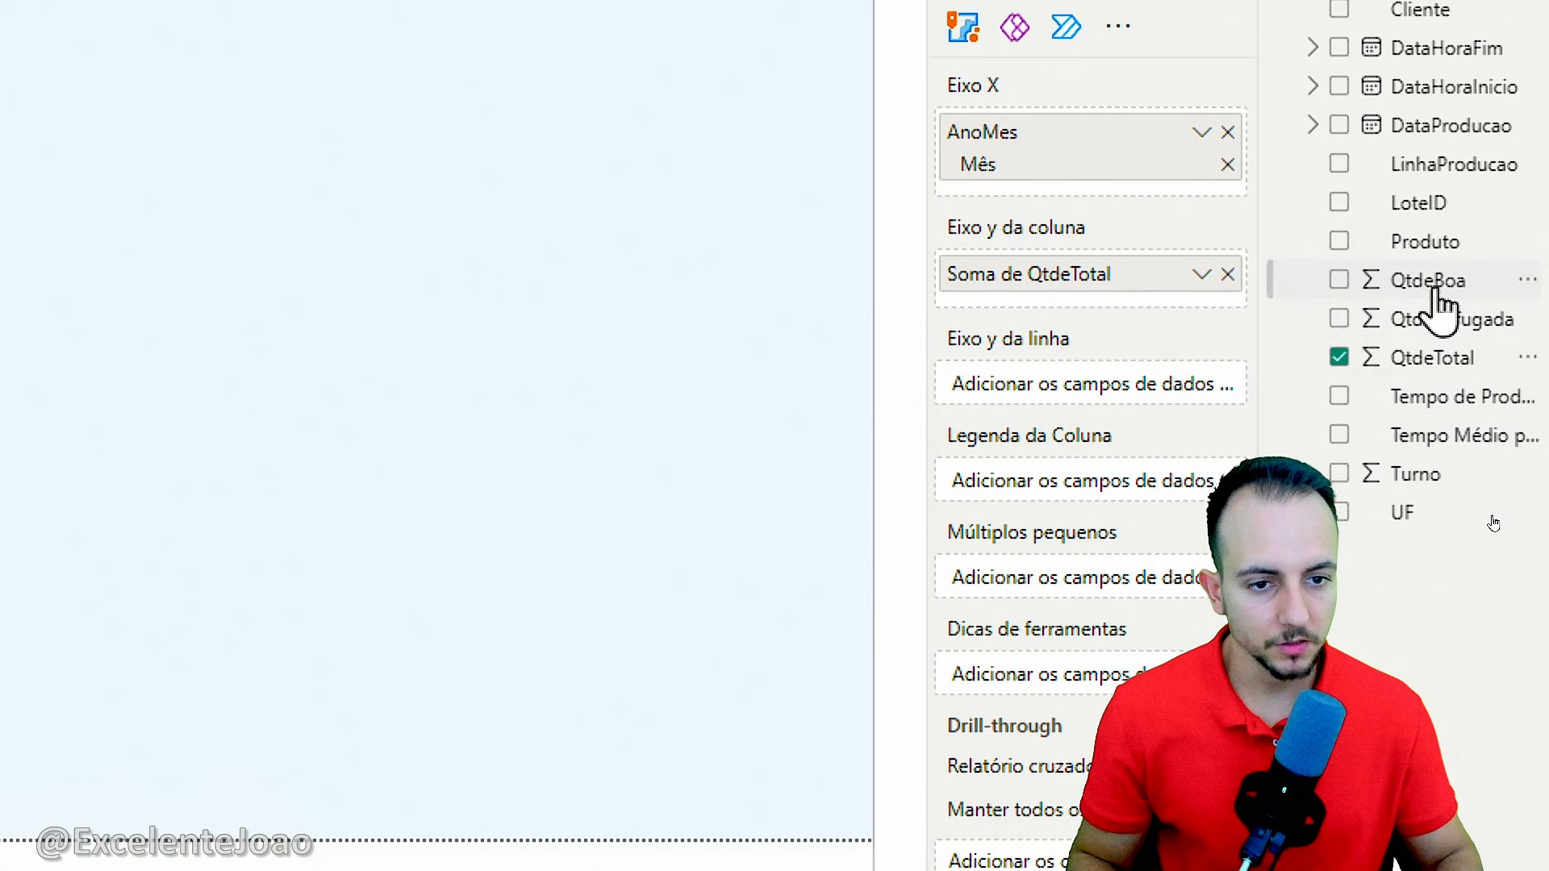
Add QtdeBoa to the chart's column Y axis and QtdeRefugada to its line Y axis
{"action": "left_click_drag", "start_coordinate": [1435, 291], "coordinate": [1035, 283]}
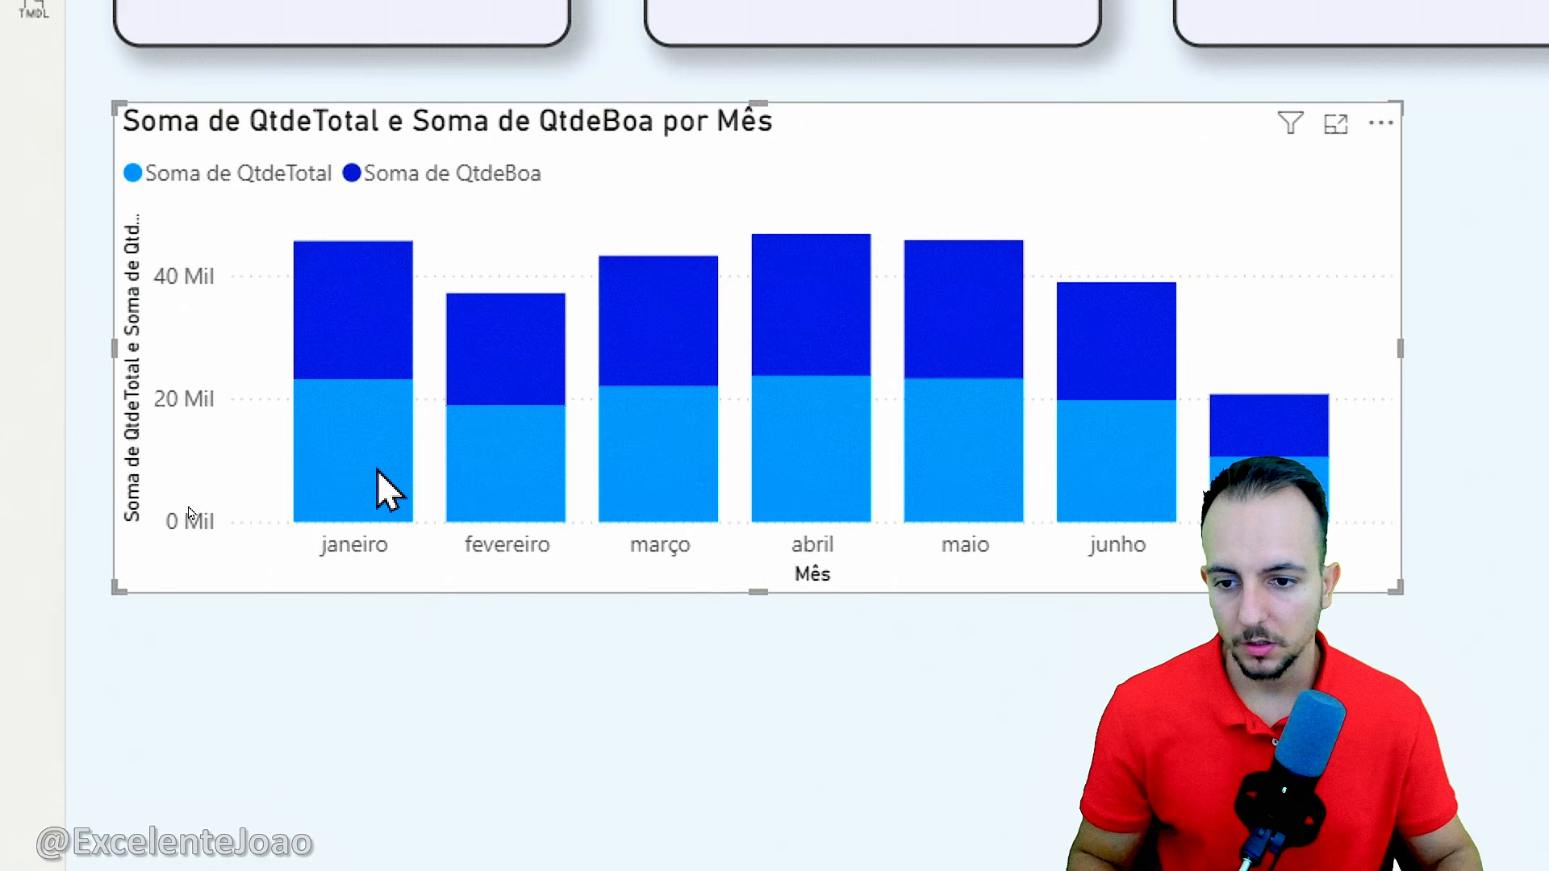
{"action": "mouse_move", "coordinate": [378, 619]}
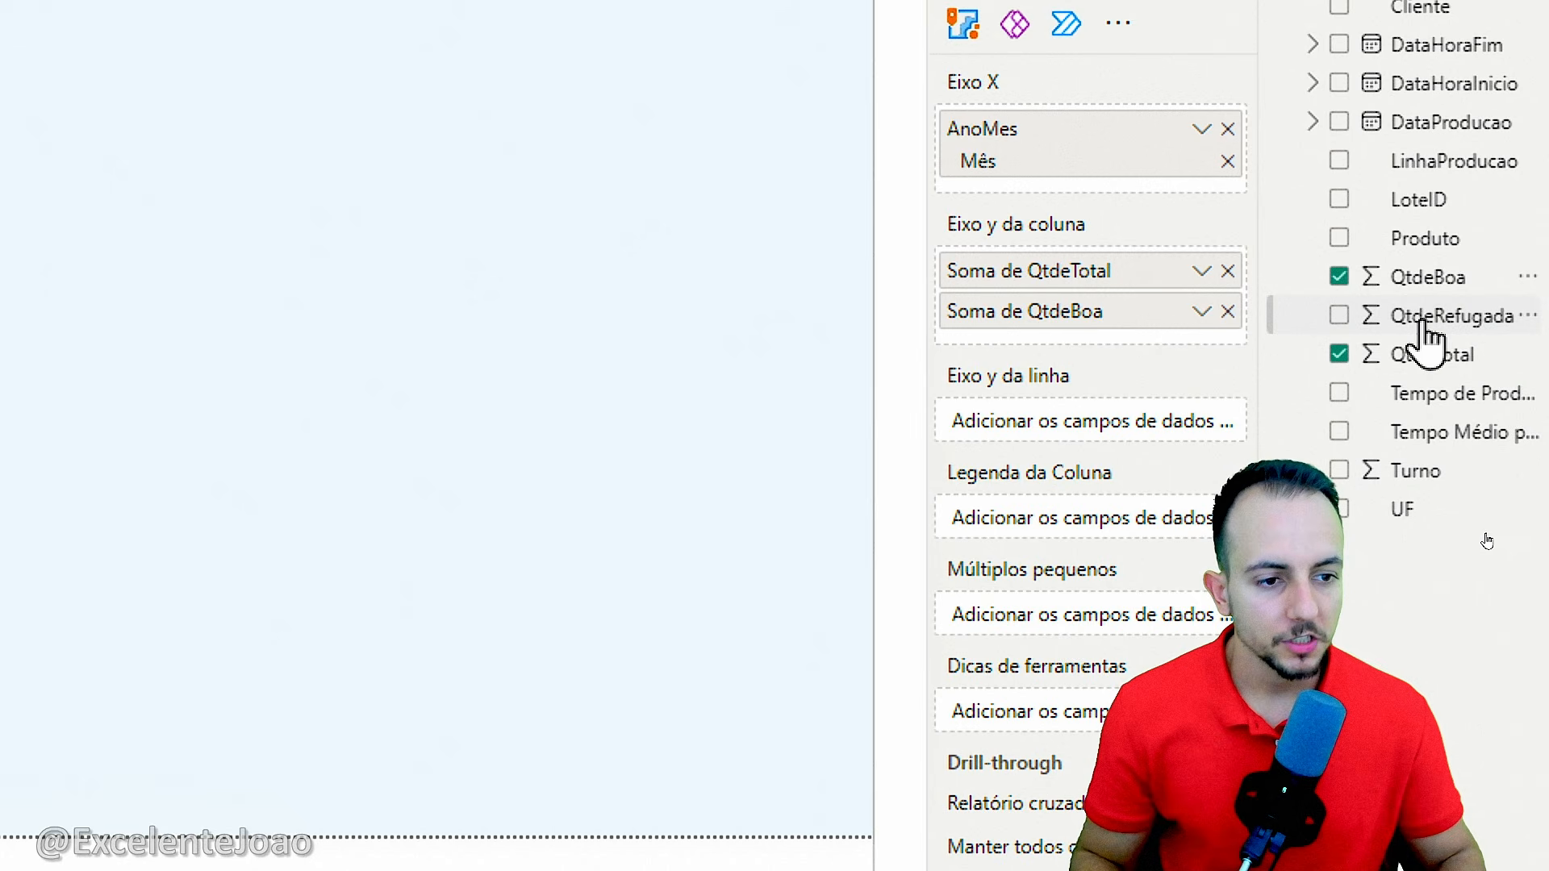
{"action": "left_click_drag", "start_coordinate": [1423, 323], "coordinate": [1150, 440]}
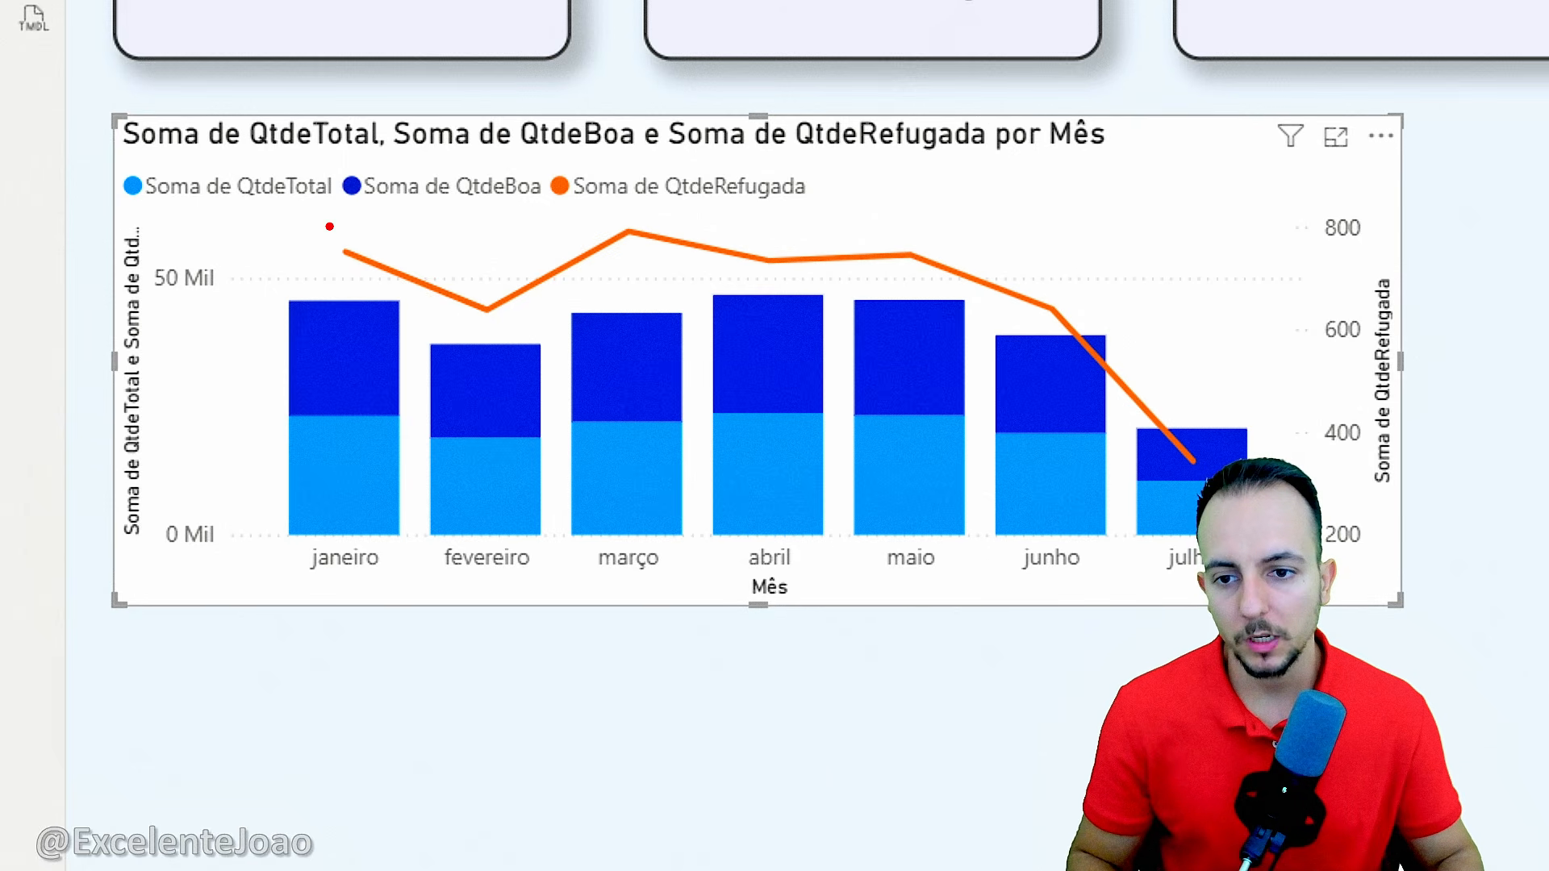
{"action": "left_click_drag", "start_coordinate": [330, 227], "coordinate": [543, 348]}
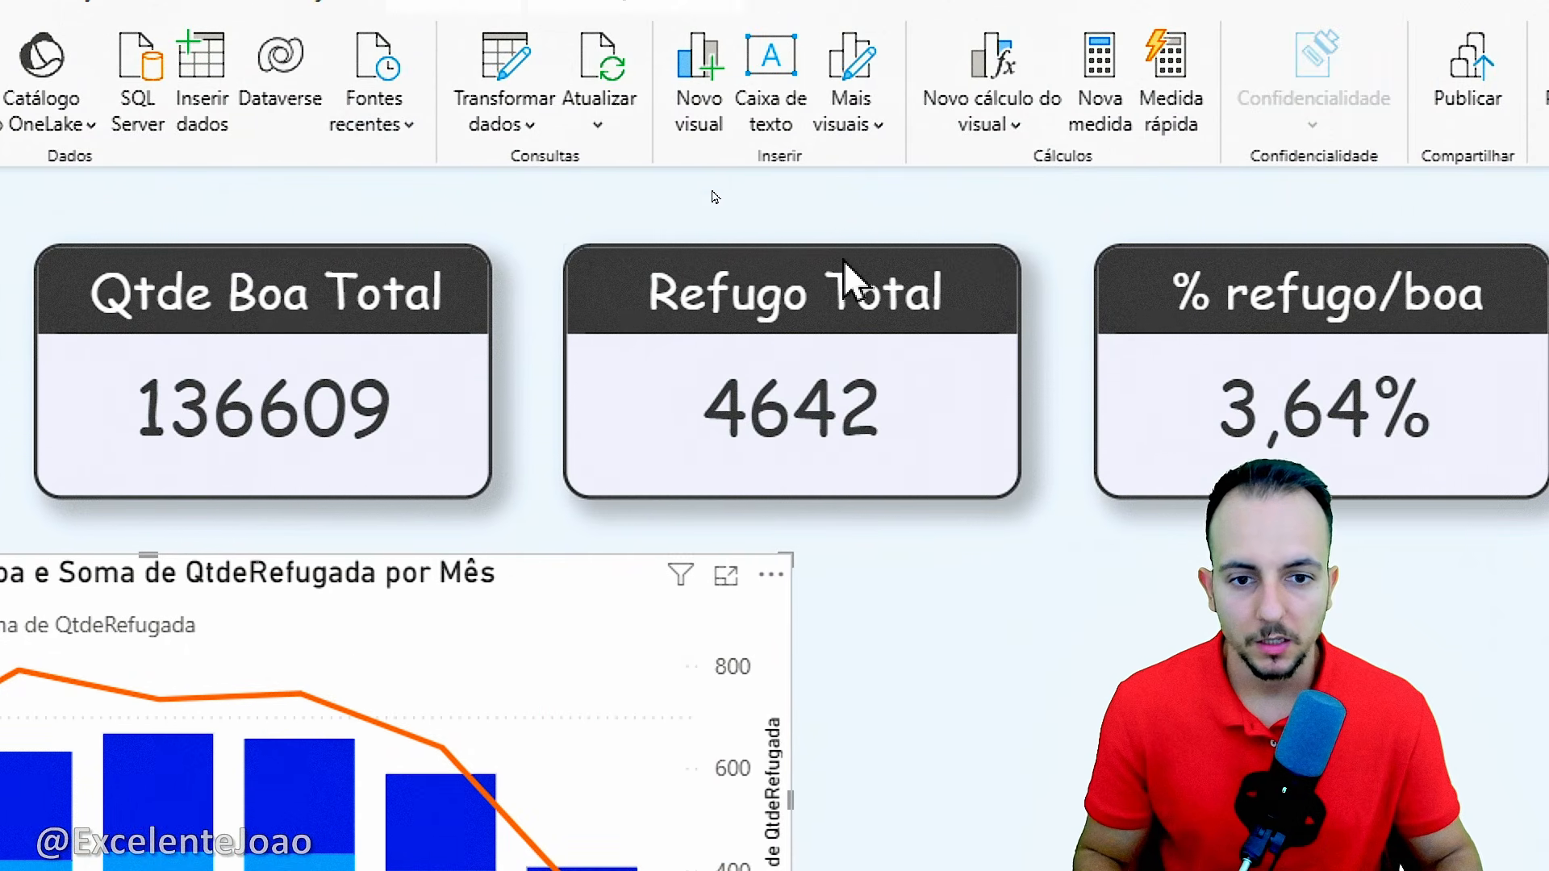
{"action": "left_click_drag", "start_coordinate": [874, 345], "coordinate": [875, 339]}
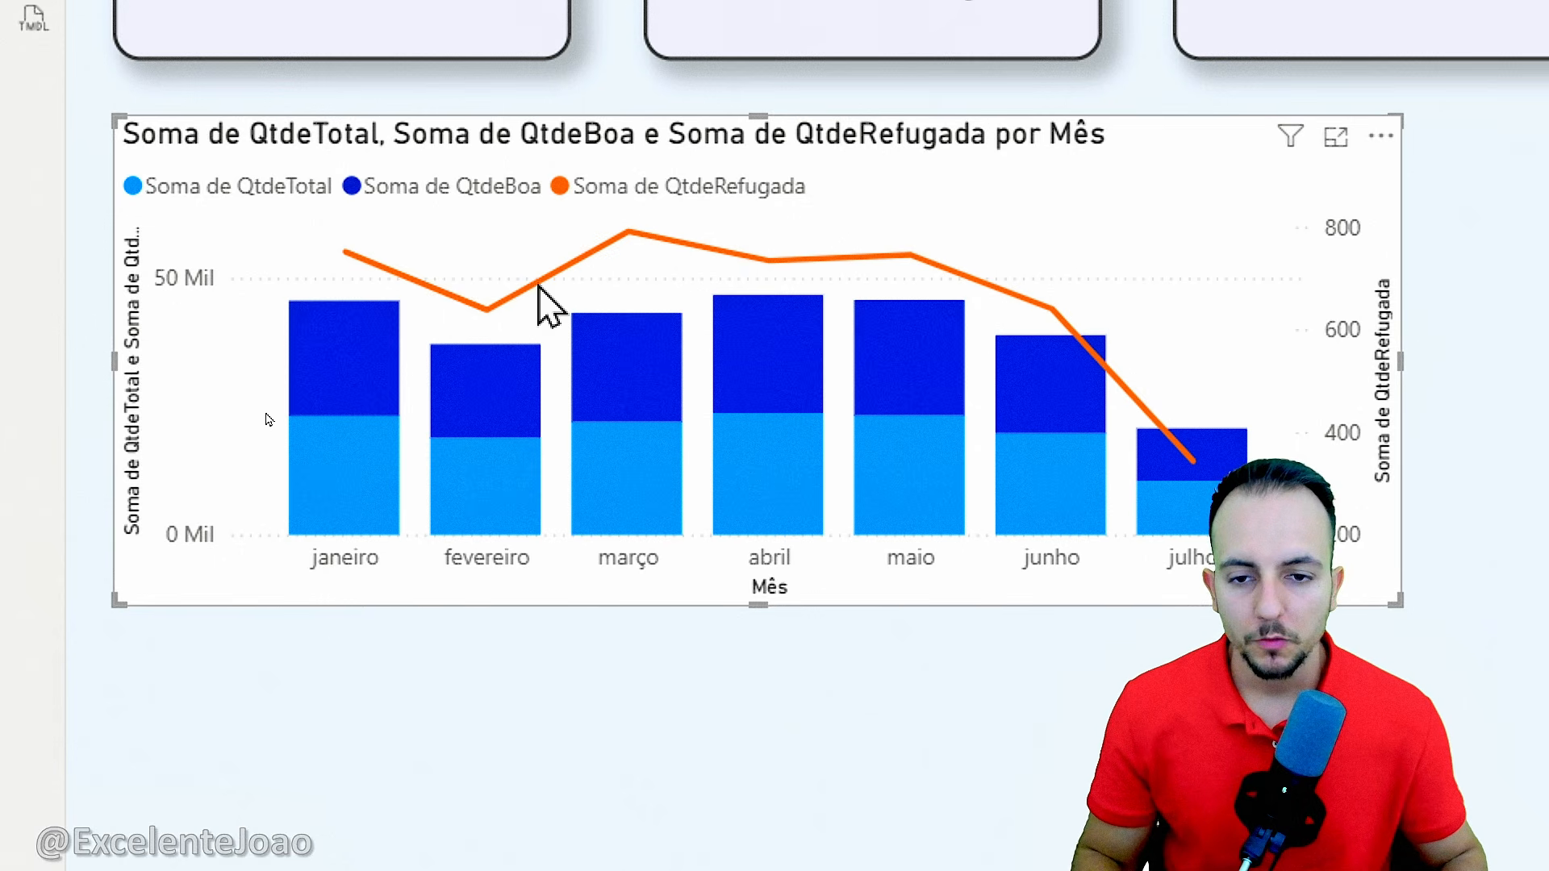
{"action": "mouse_move", "coordinate": [511, 449]}
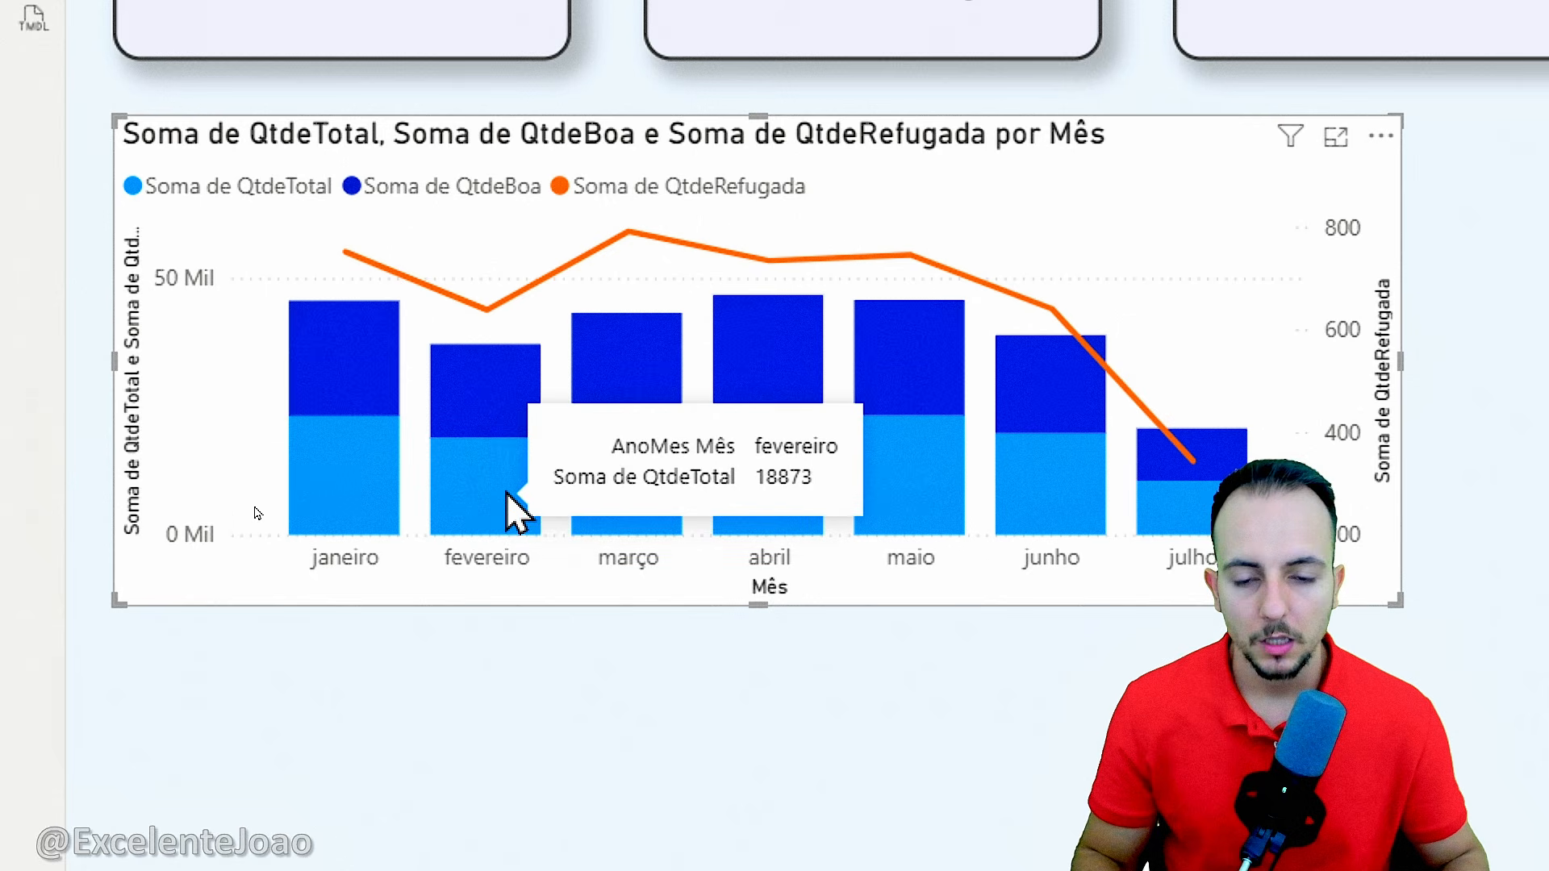
{"action": "mouse_move", "coordinate": [766, 447]}
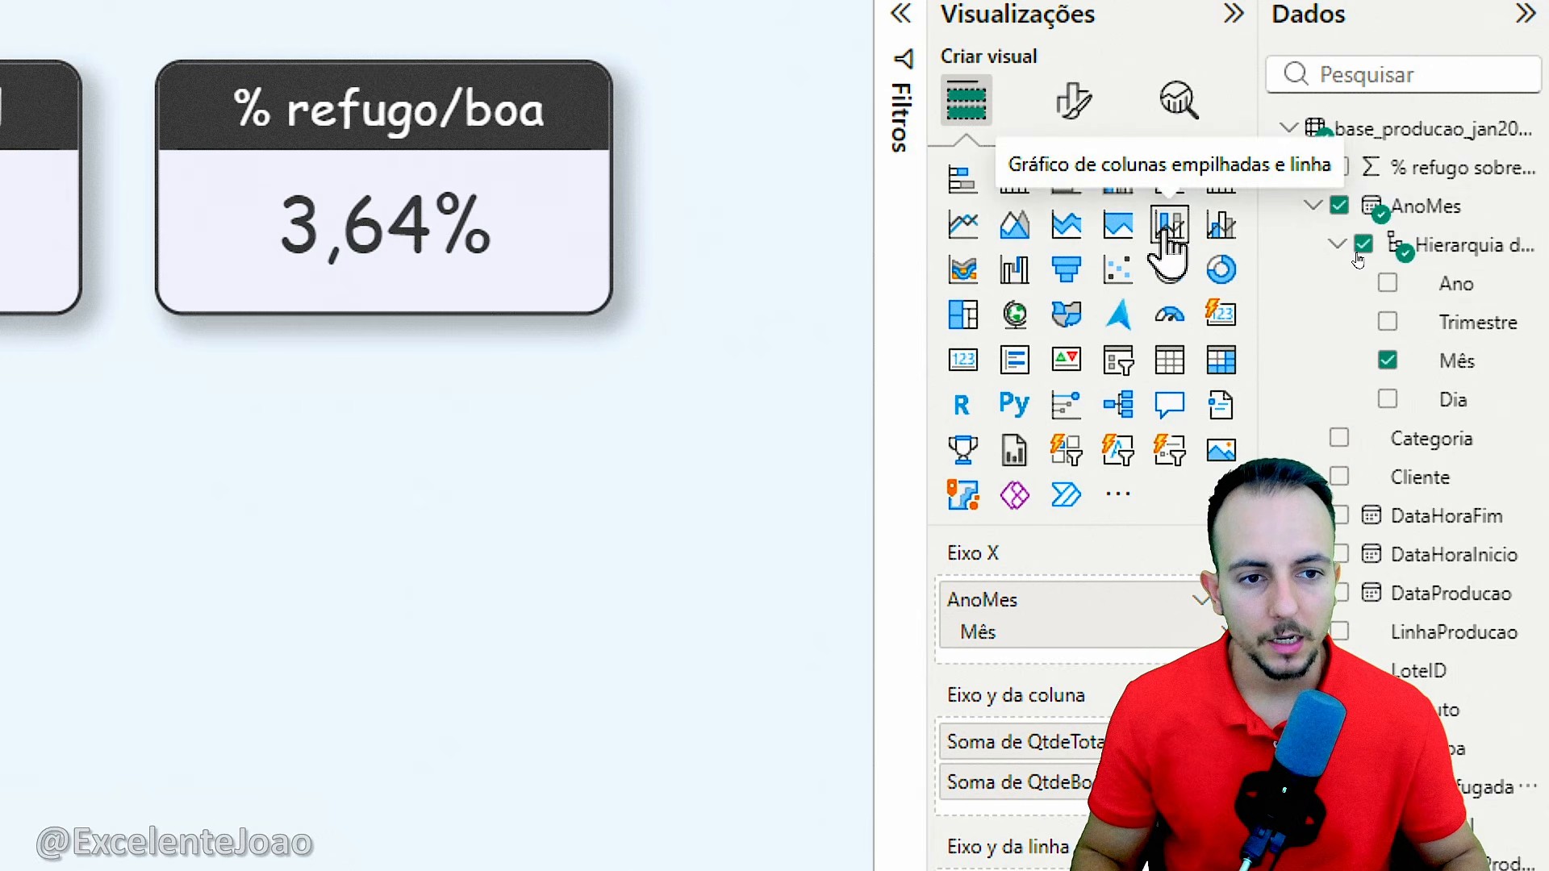
Convert the combo chart to a line and clustered column chart
{"action": "left_click", "coordinate": [1221, 234]}
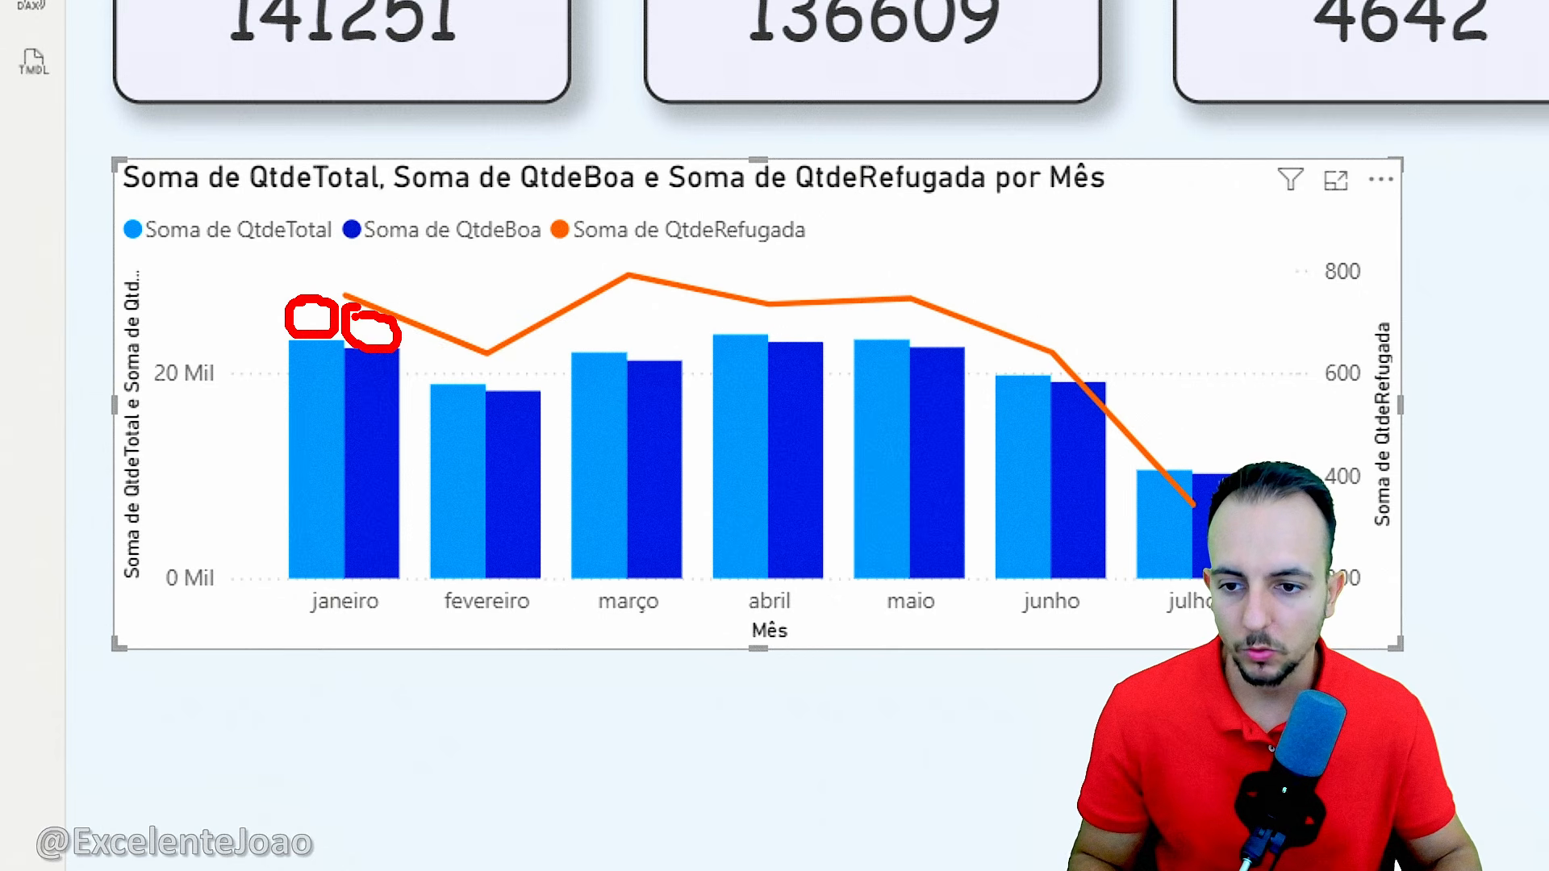
{"action": "key", "text": "Escape"}
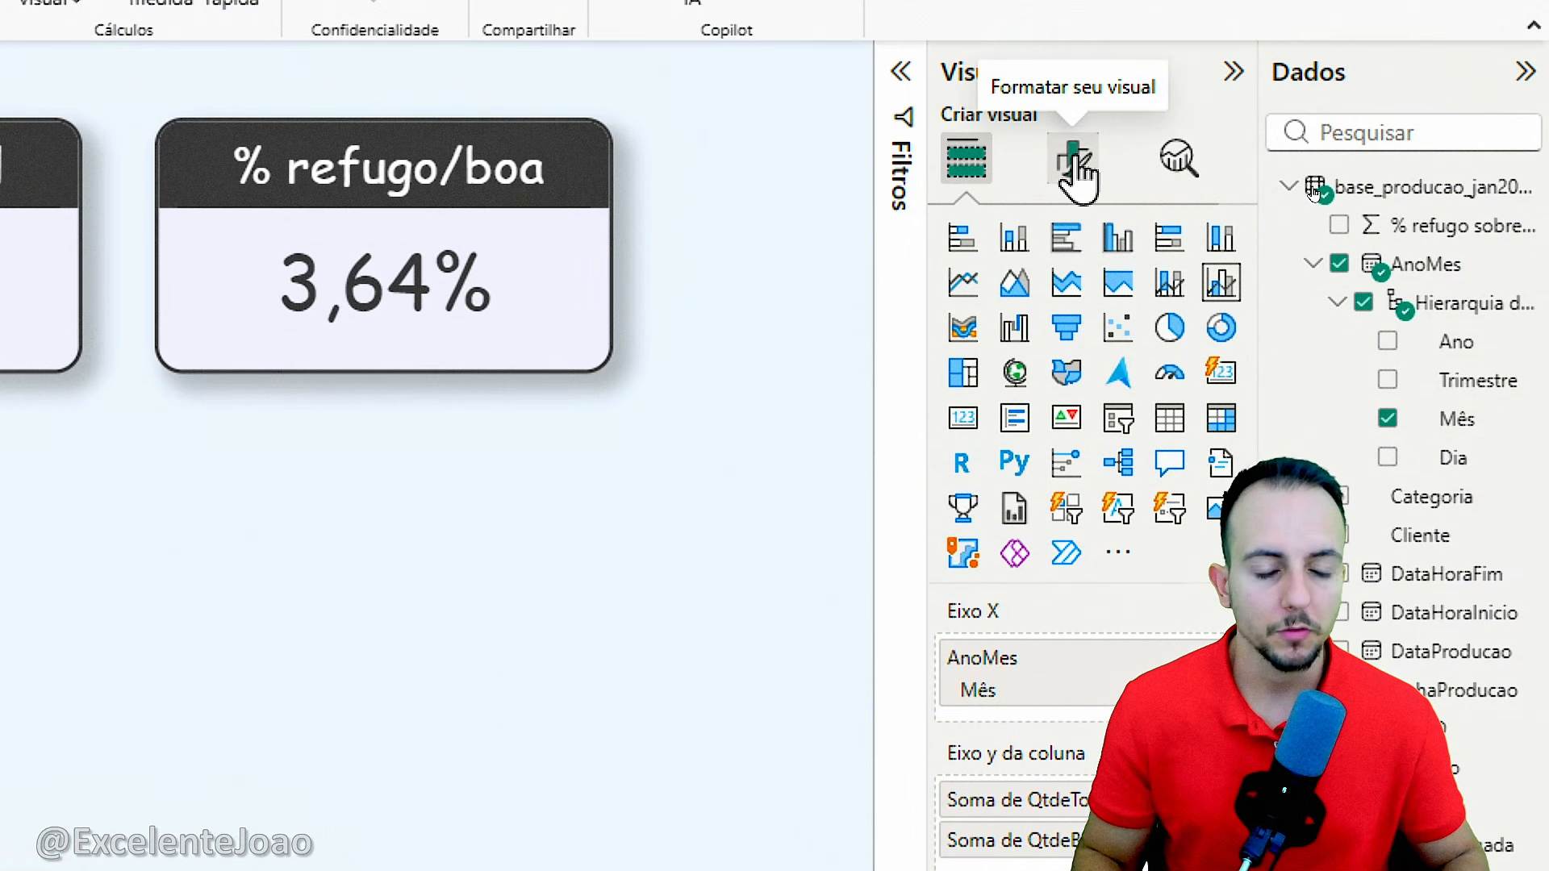
Turn the chart's X-axis values off and back on in its formatting options, and collapse their settings
{"action": "left_click", "coordinate": [1077, 171]}
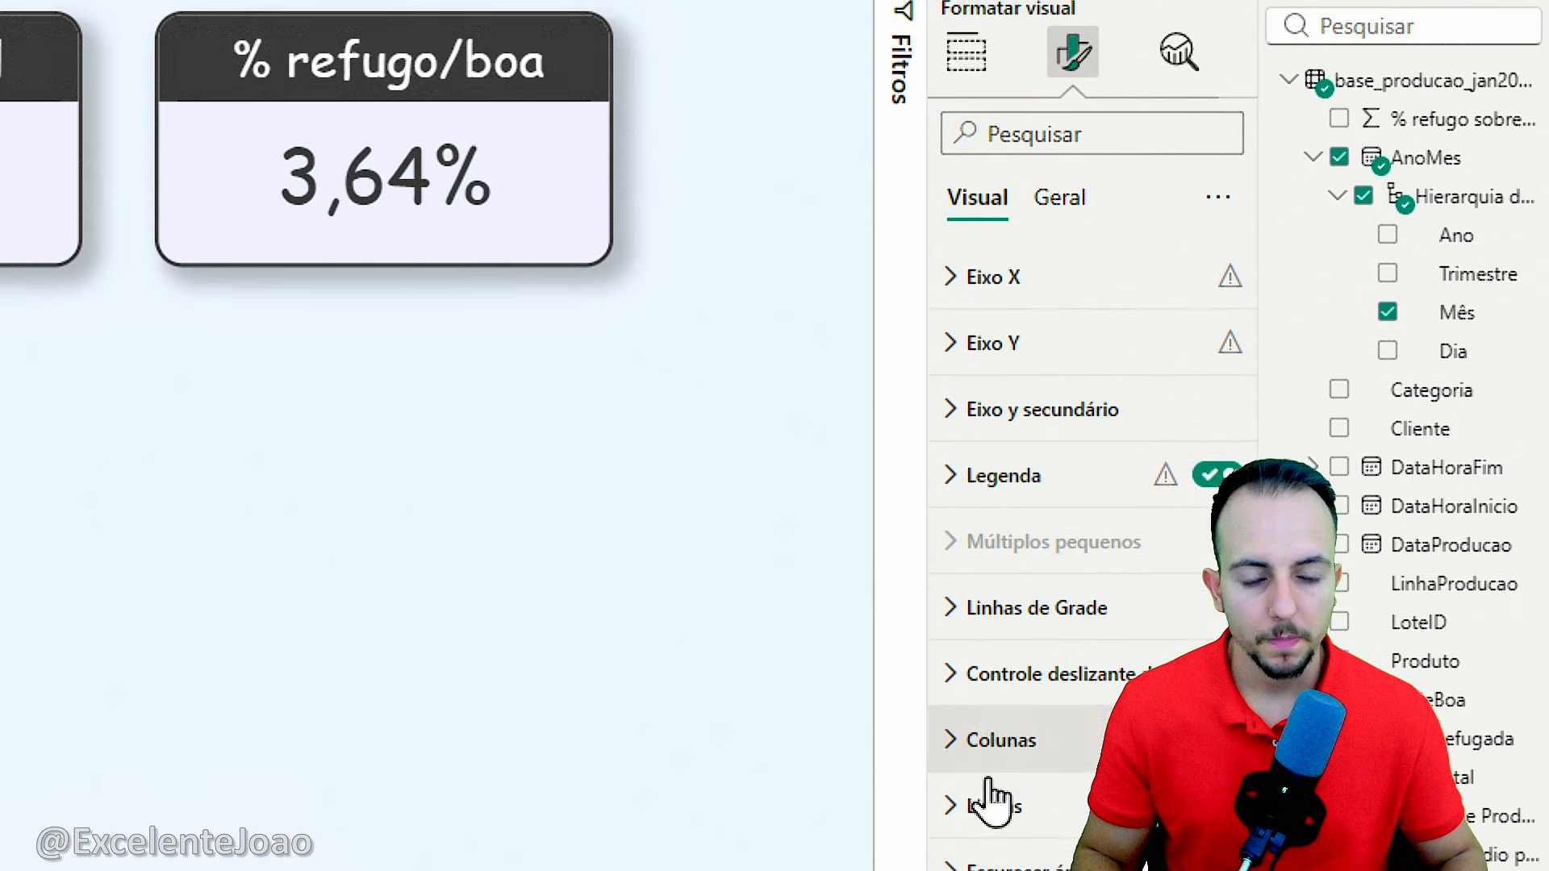
{"action": "left_click", "coordinate": [996, 278]}
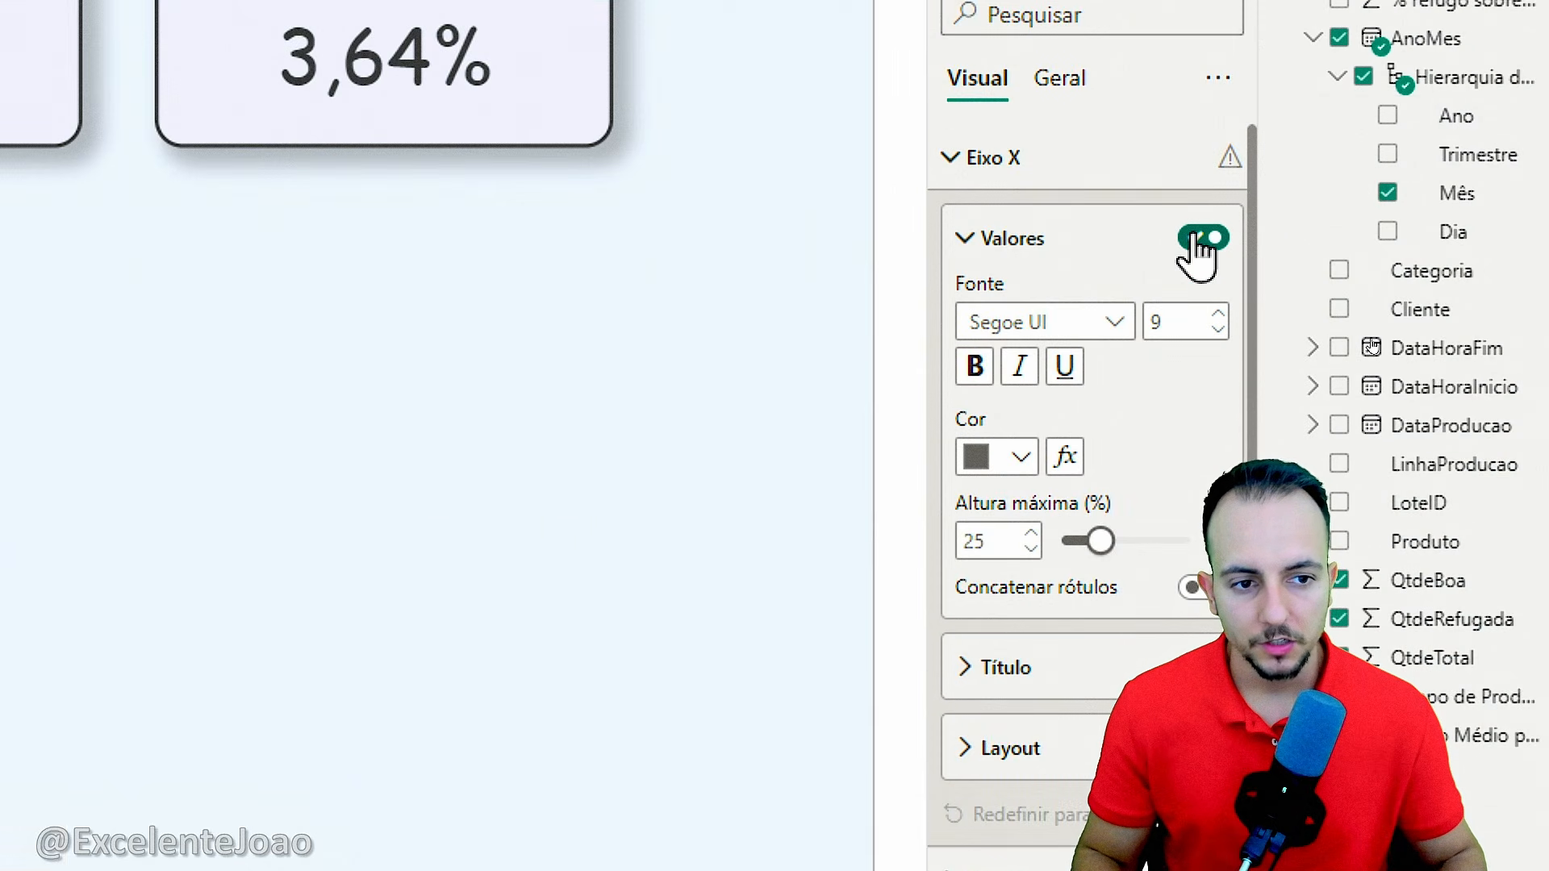
{"action": "left_click", "coordinate": [1203, 240]}
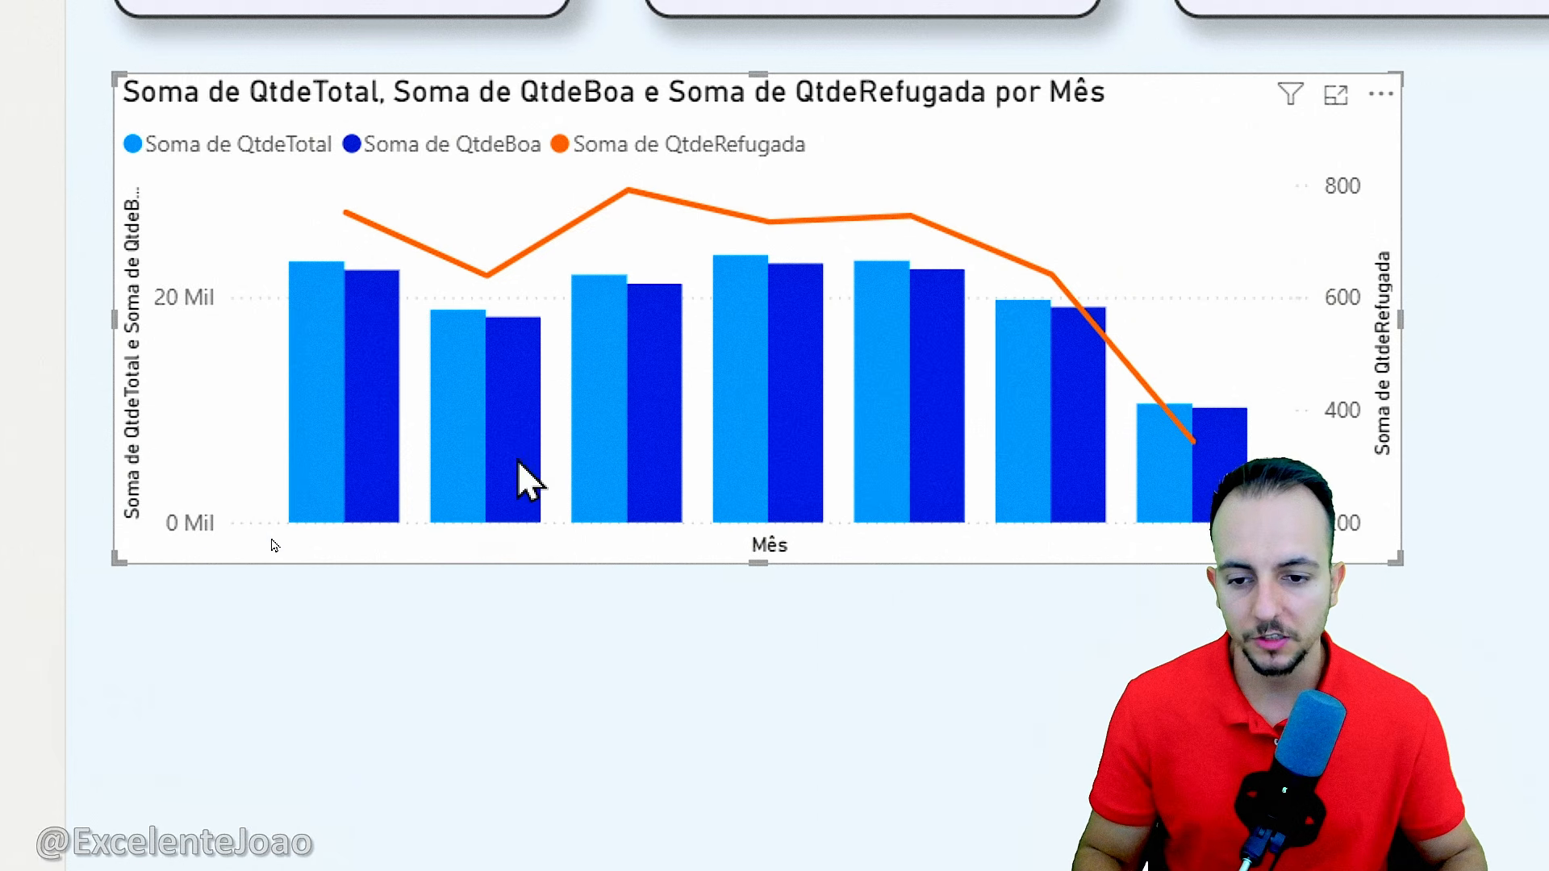
{"action": "left_click", "coordinate": [1194, 367]}
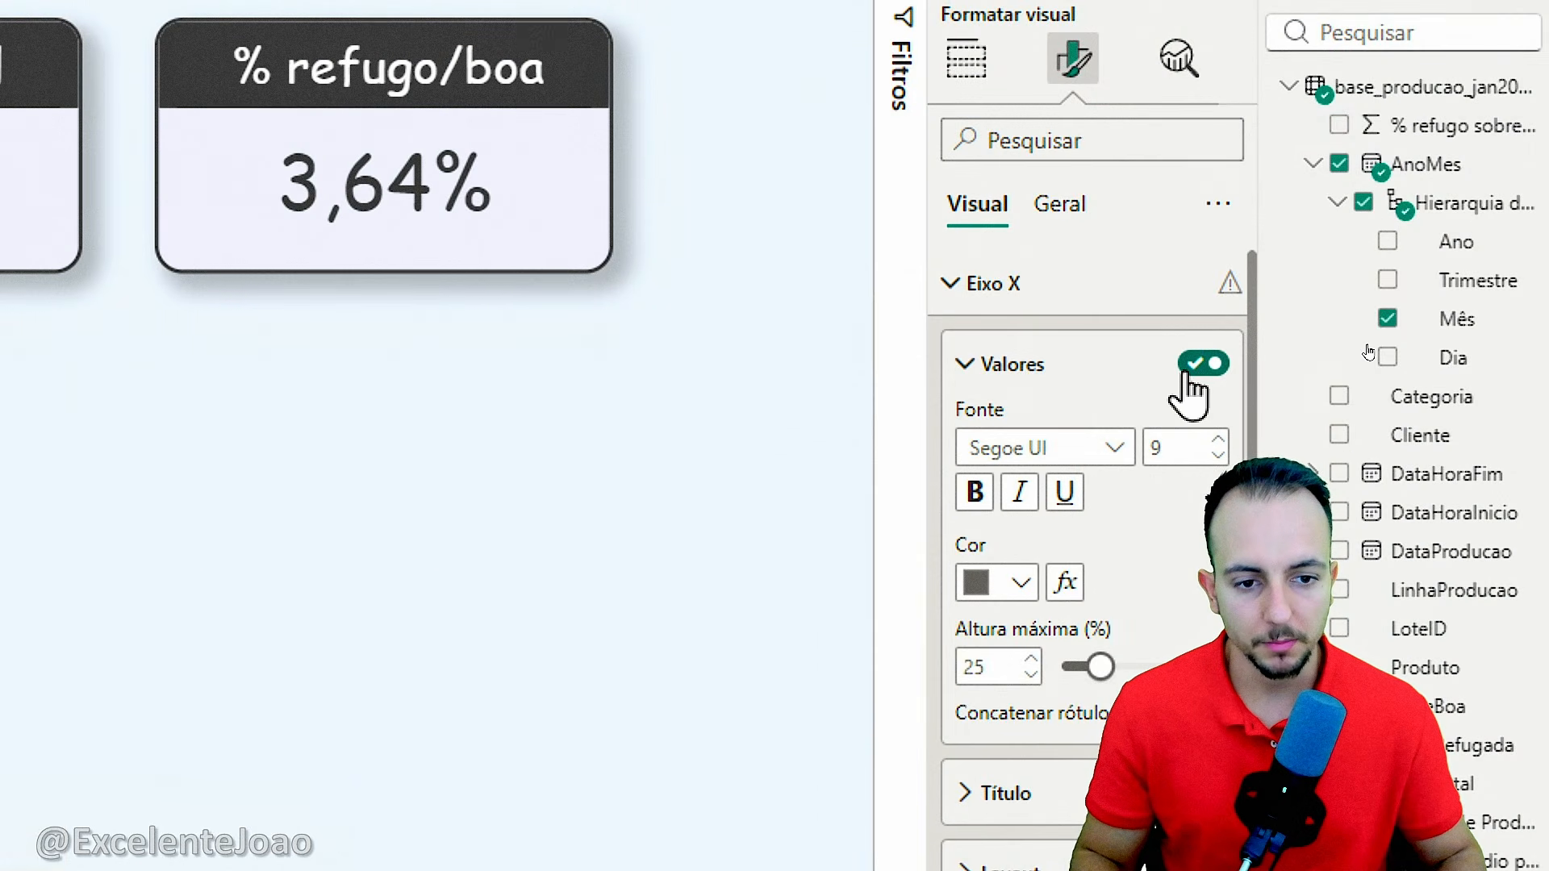
{"action": "left_click", "coordinate": [1025, 378]}
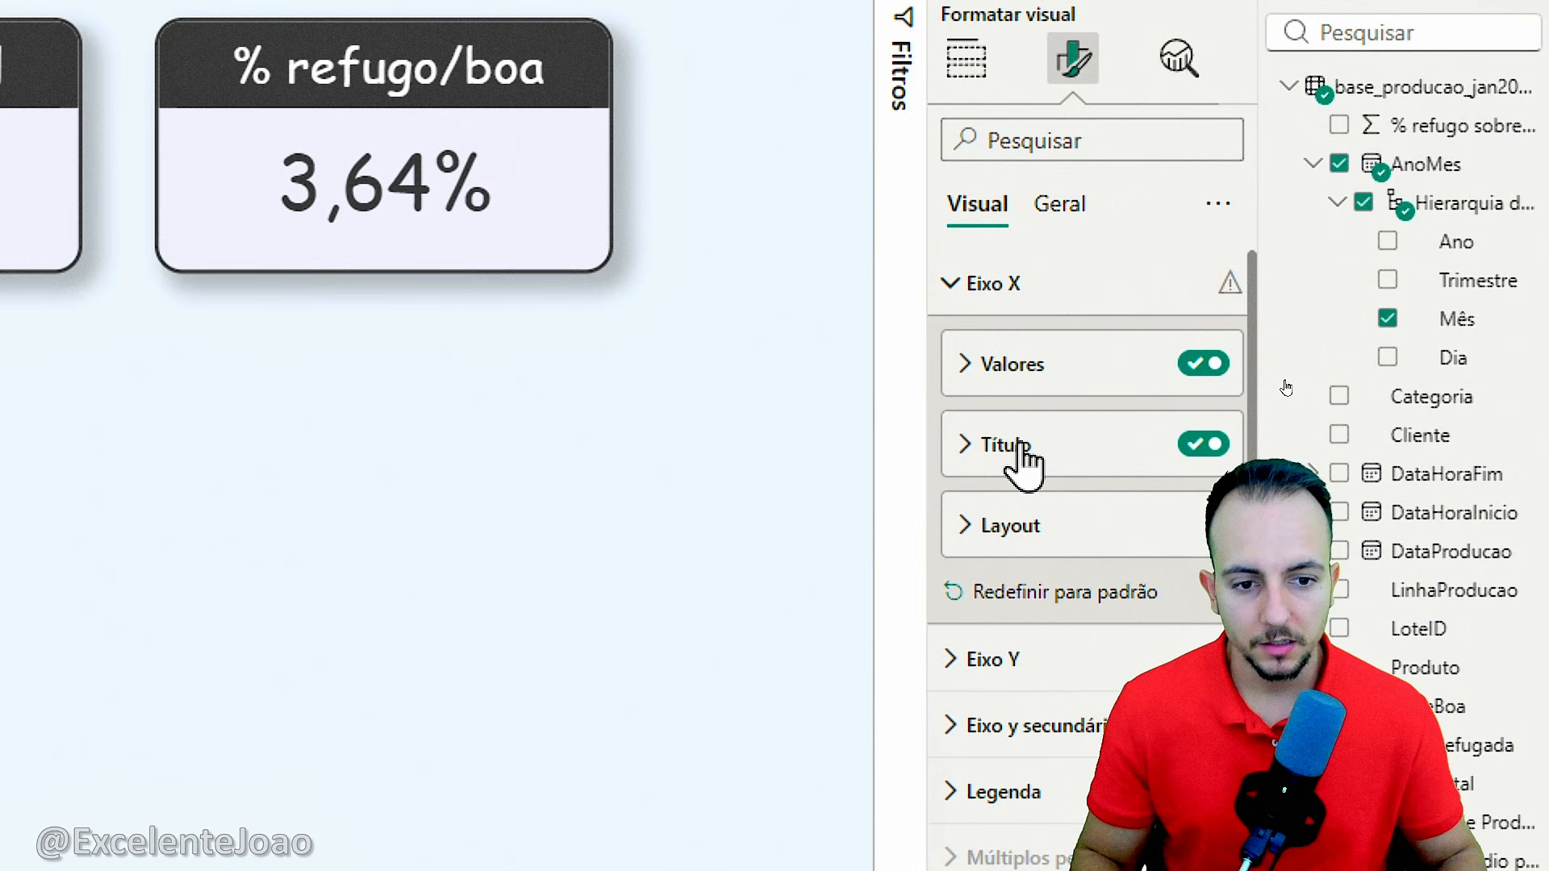
Turn the chart's X-axis title off and back on
{"action": "left_click", "coordinate": [1204, 445]}
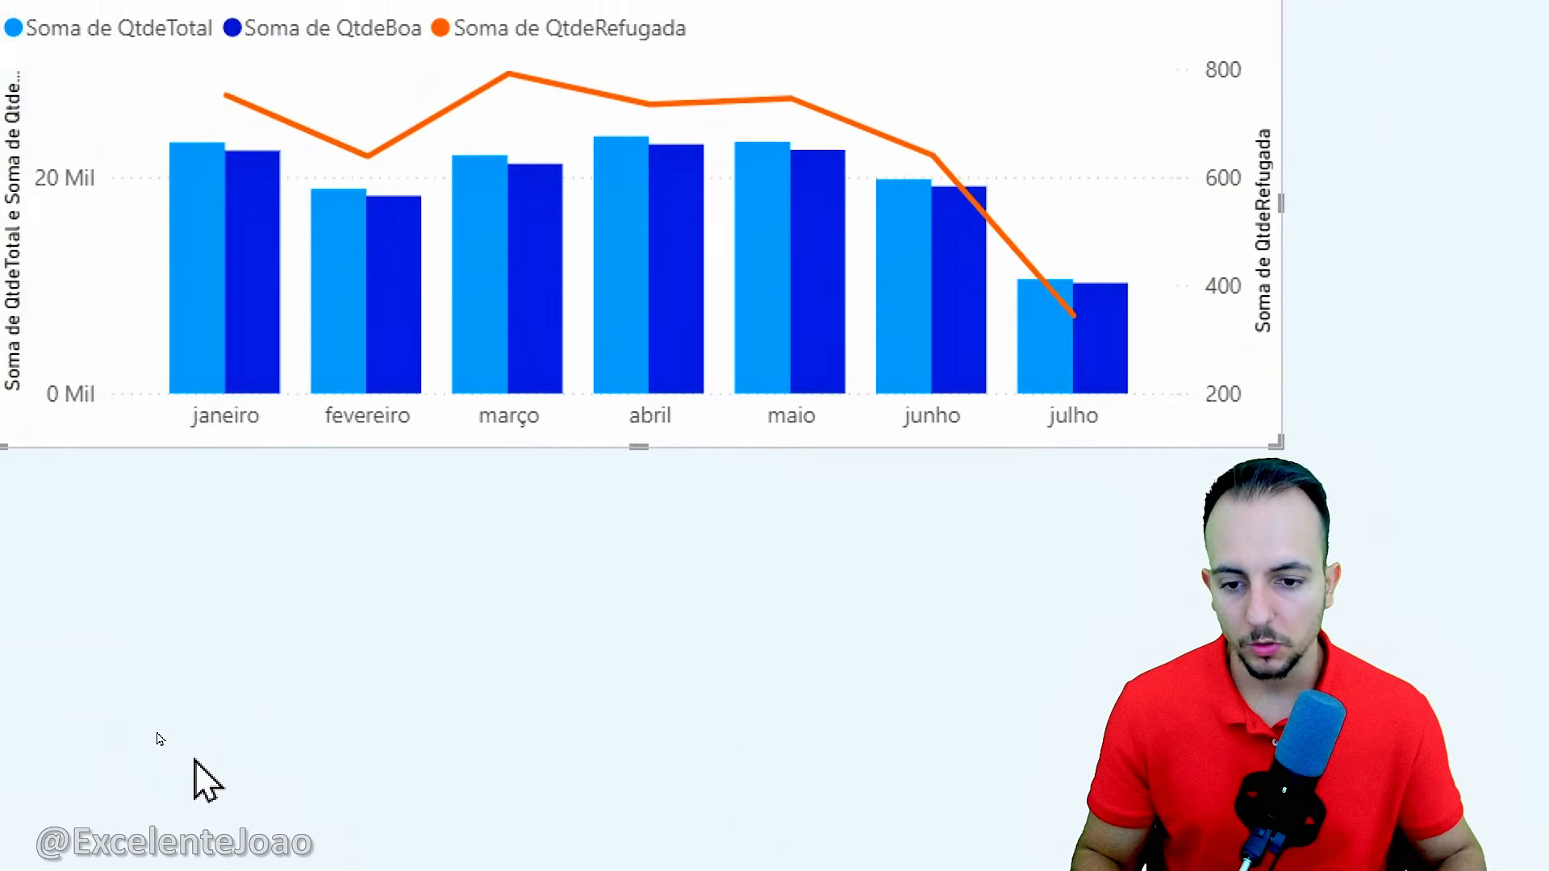
{"action": "left_click_drag", "start_coordinate": [781, 415], "coordinate": [865, 439]}
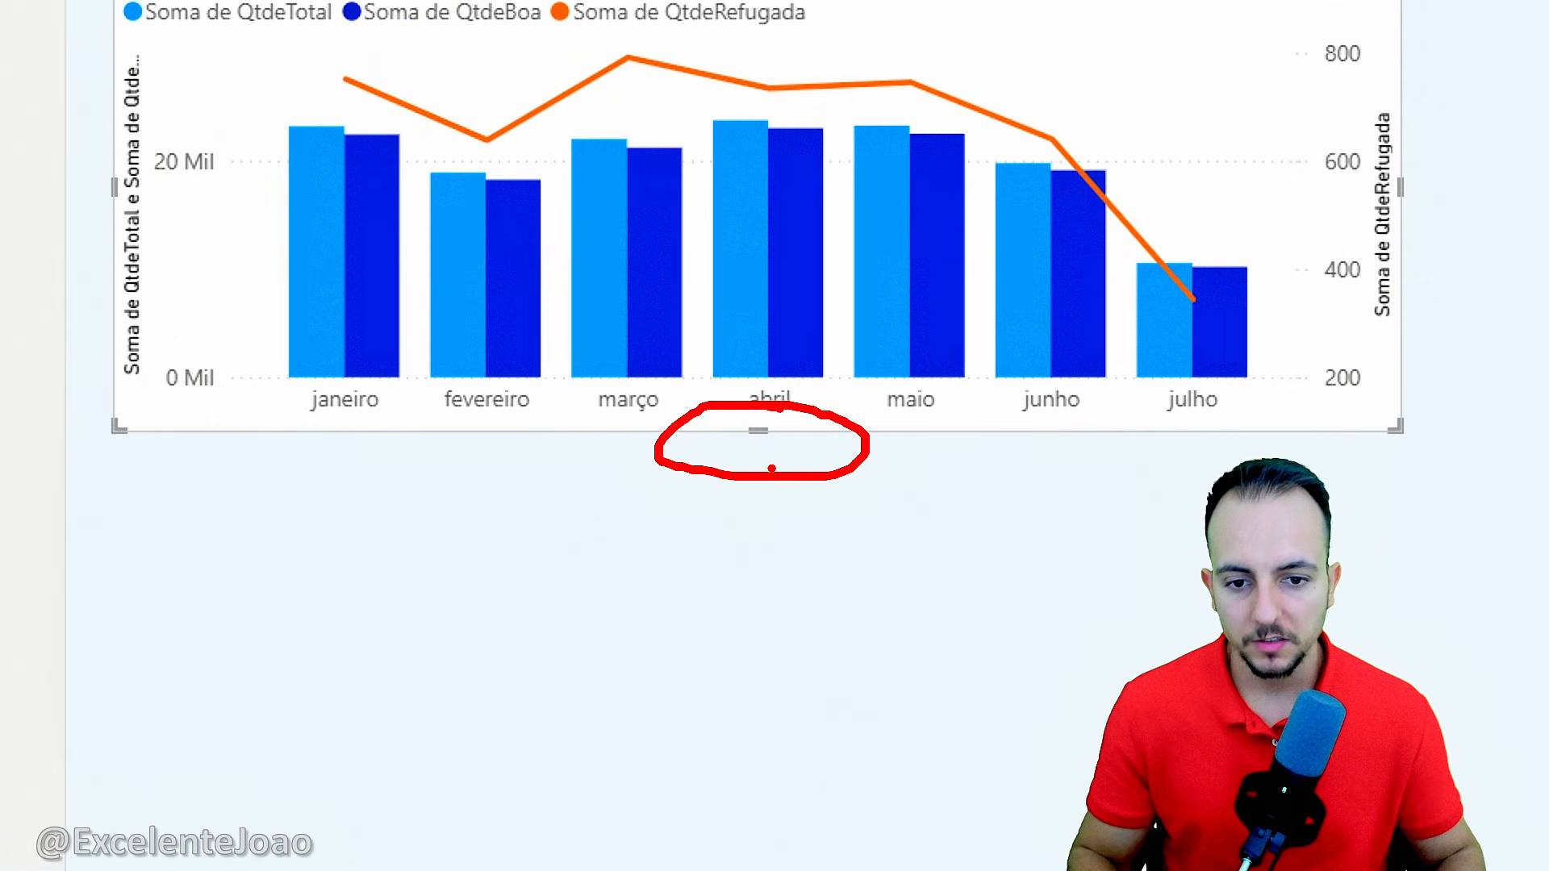
{"action": "left_click", "coordinate": [1202, 271]}
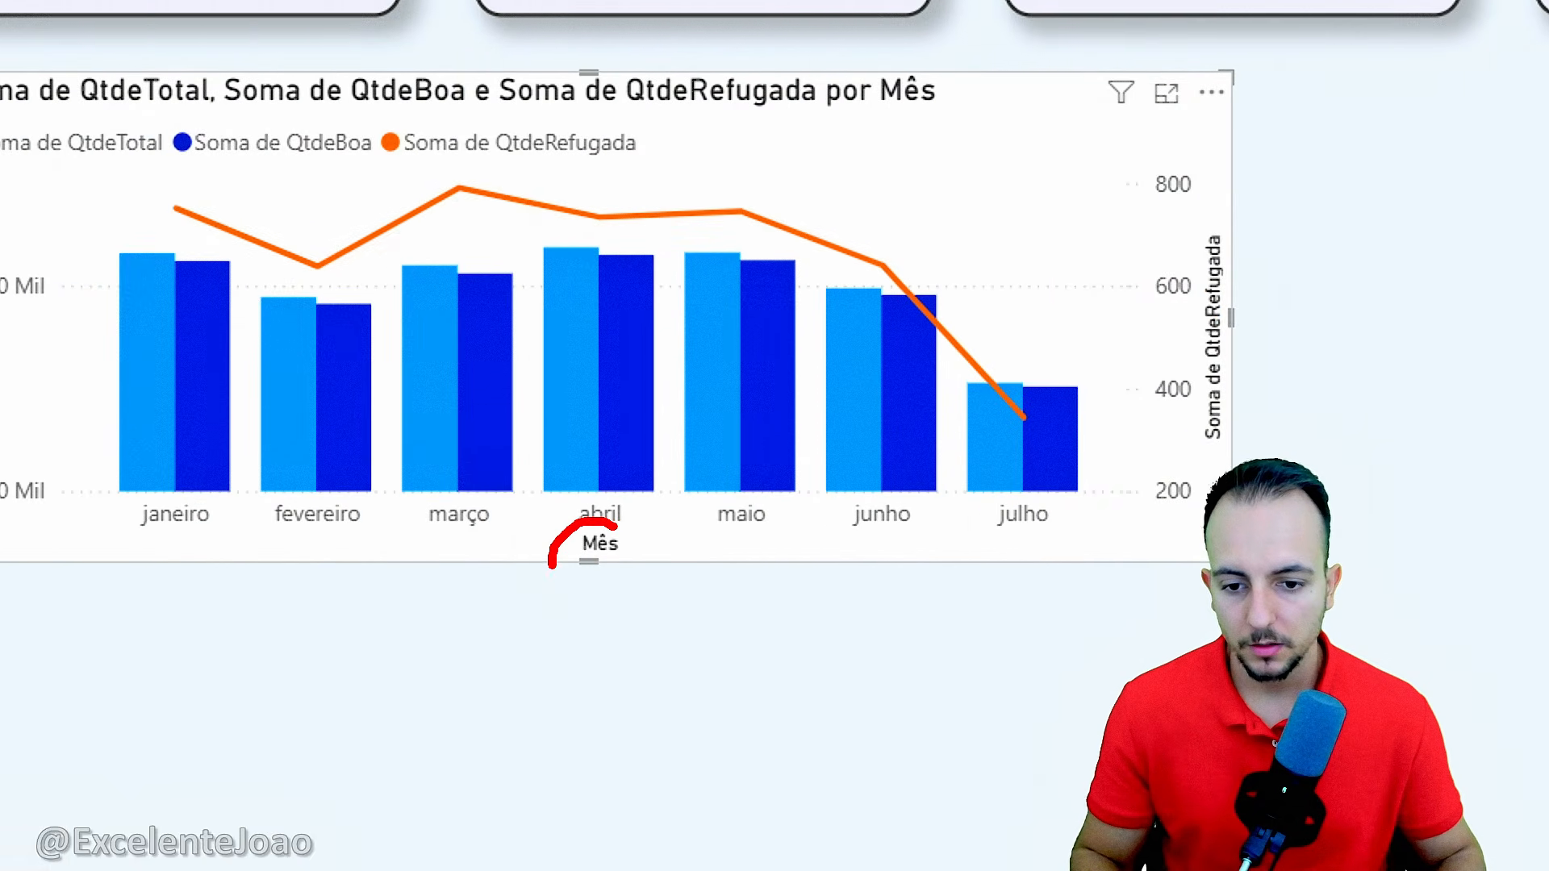
Turn off the titles of the combo chart's X axis and Y axis
{"action": "left_click_drag", "start_coordinate": [550, 567], "coordinate": [704, 521]}
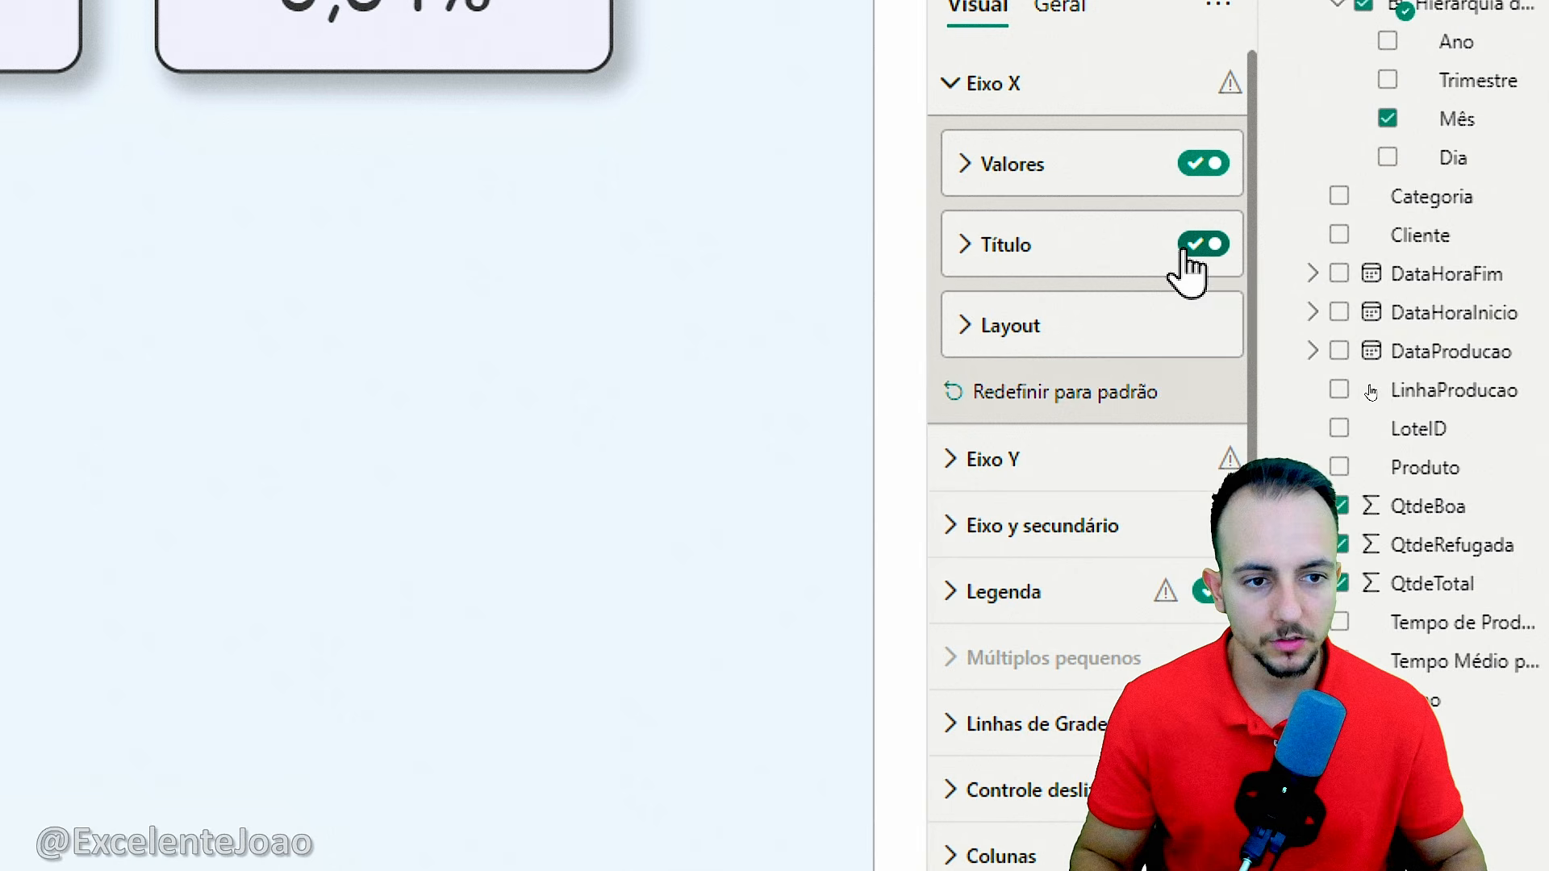
{"action": "left_click", "coordinate": [1186, 250]}
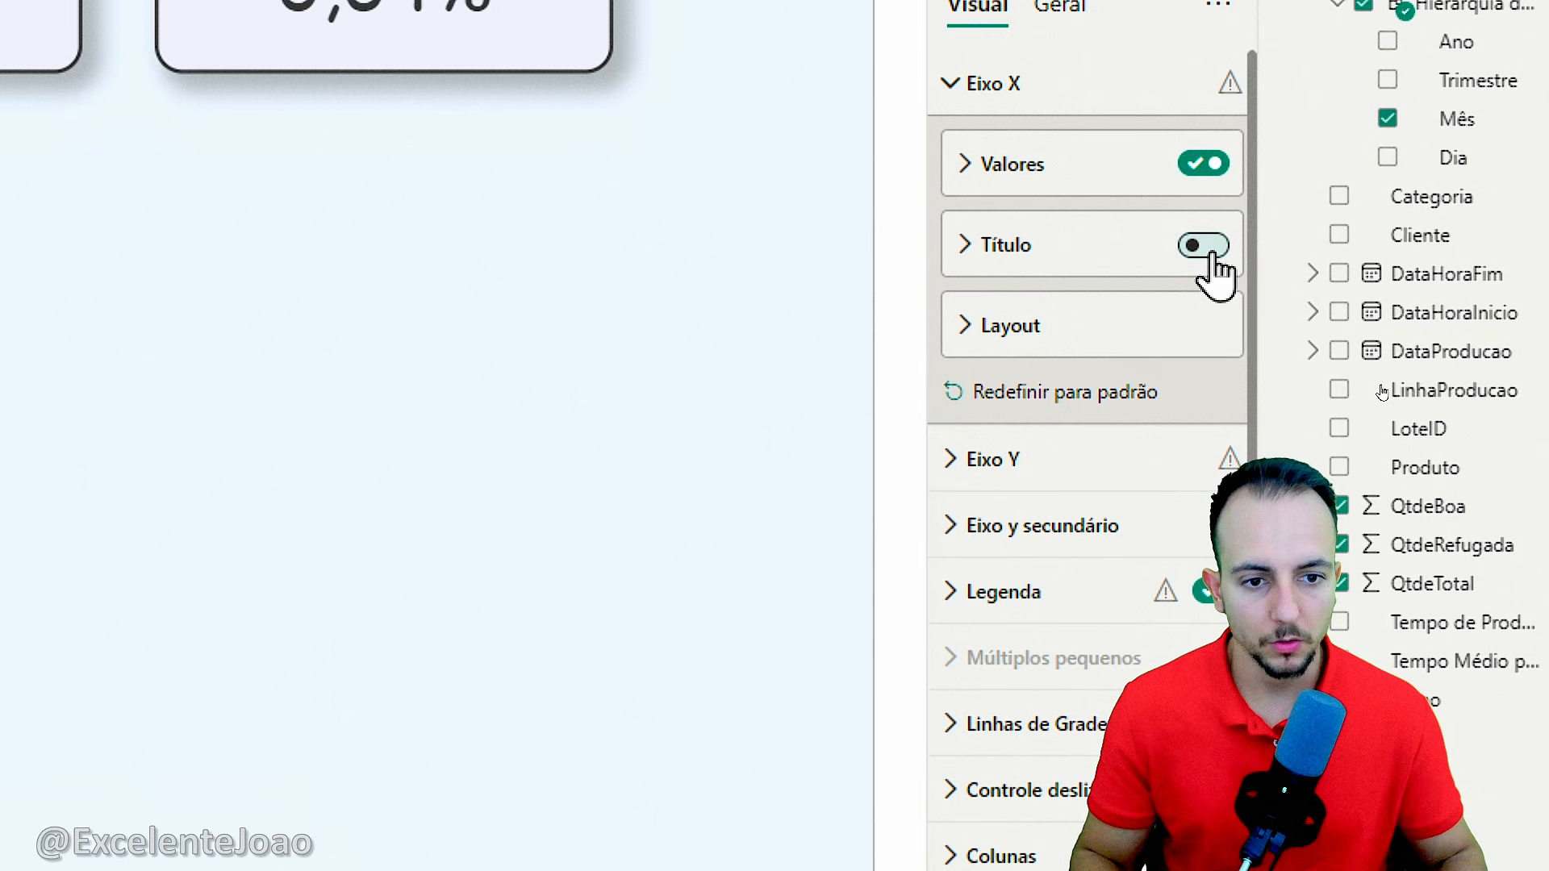
{"action": "left_click", "coordinate": [1008, 87]}
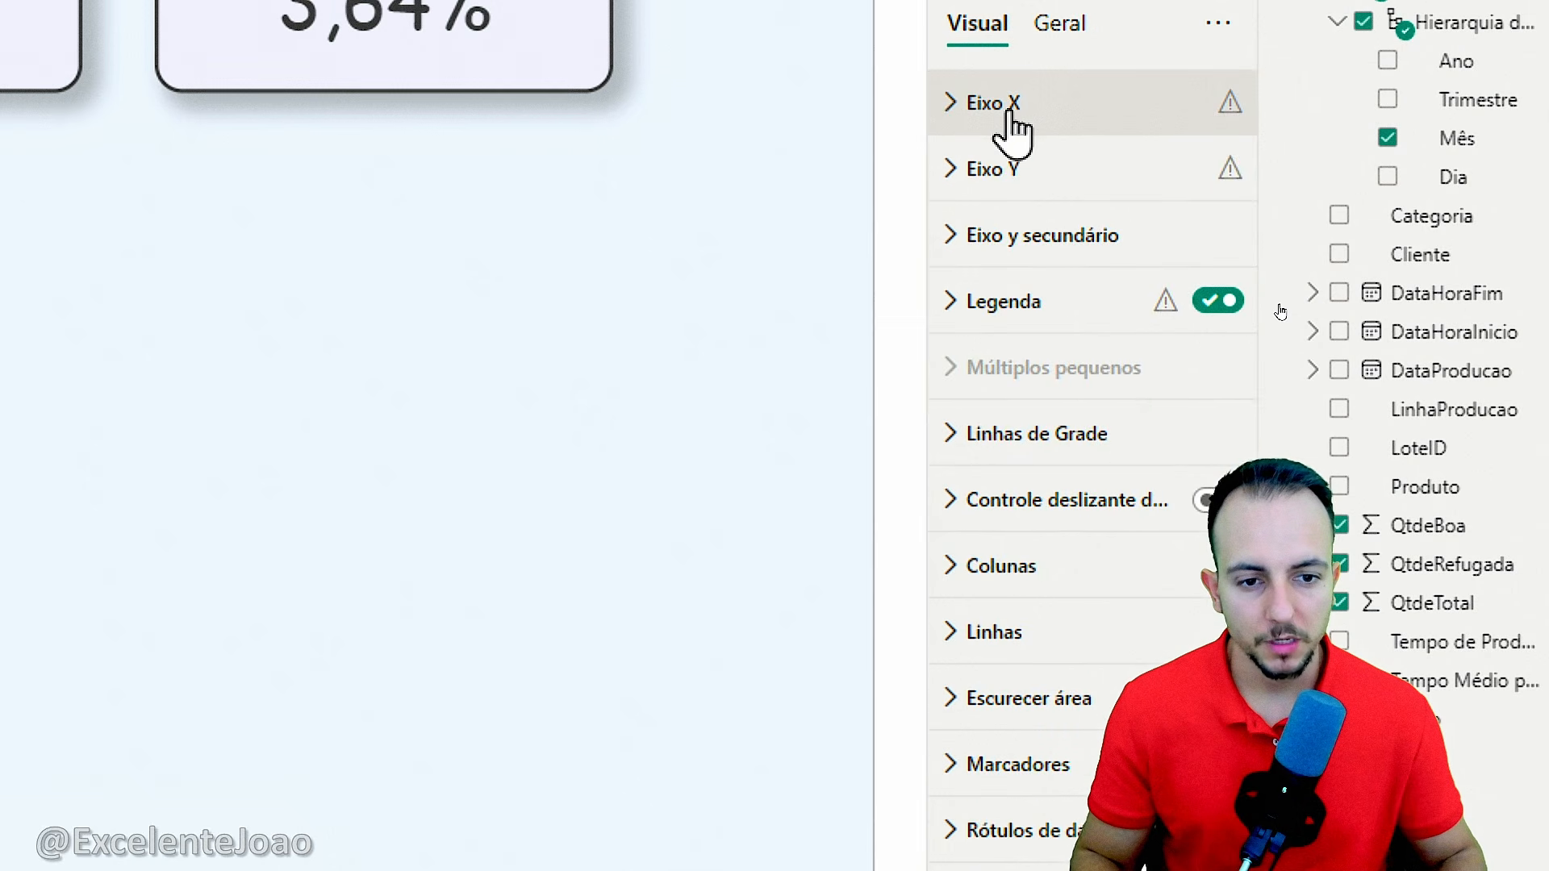
{"action": "left_click", "coordinate": [989, 171]}
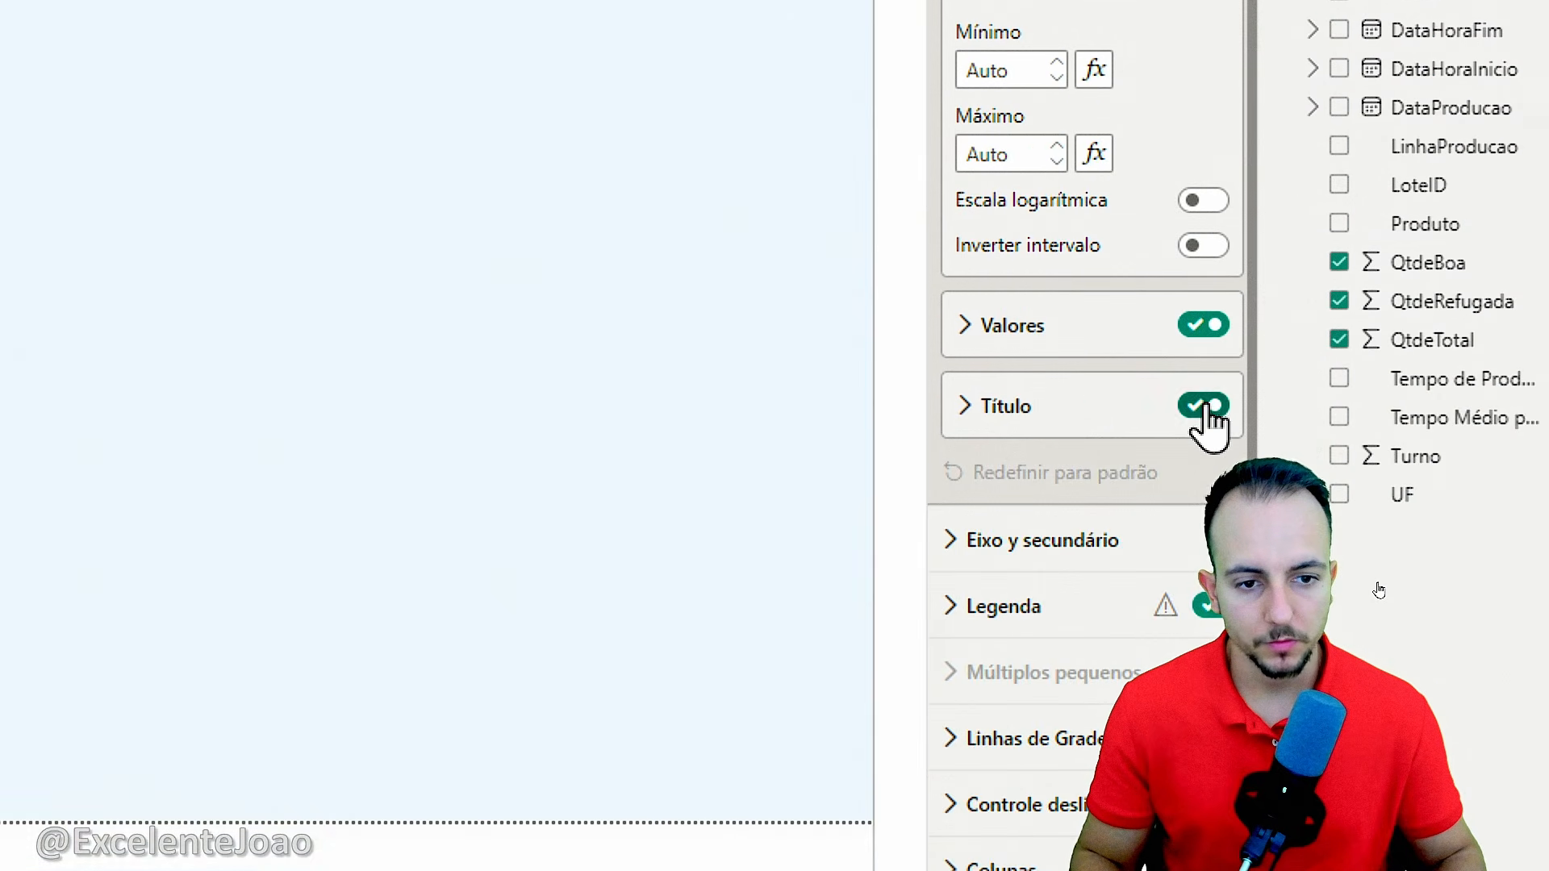
{"action": "left_click", "coordinate": [1204, 406]}
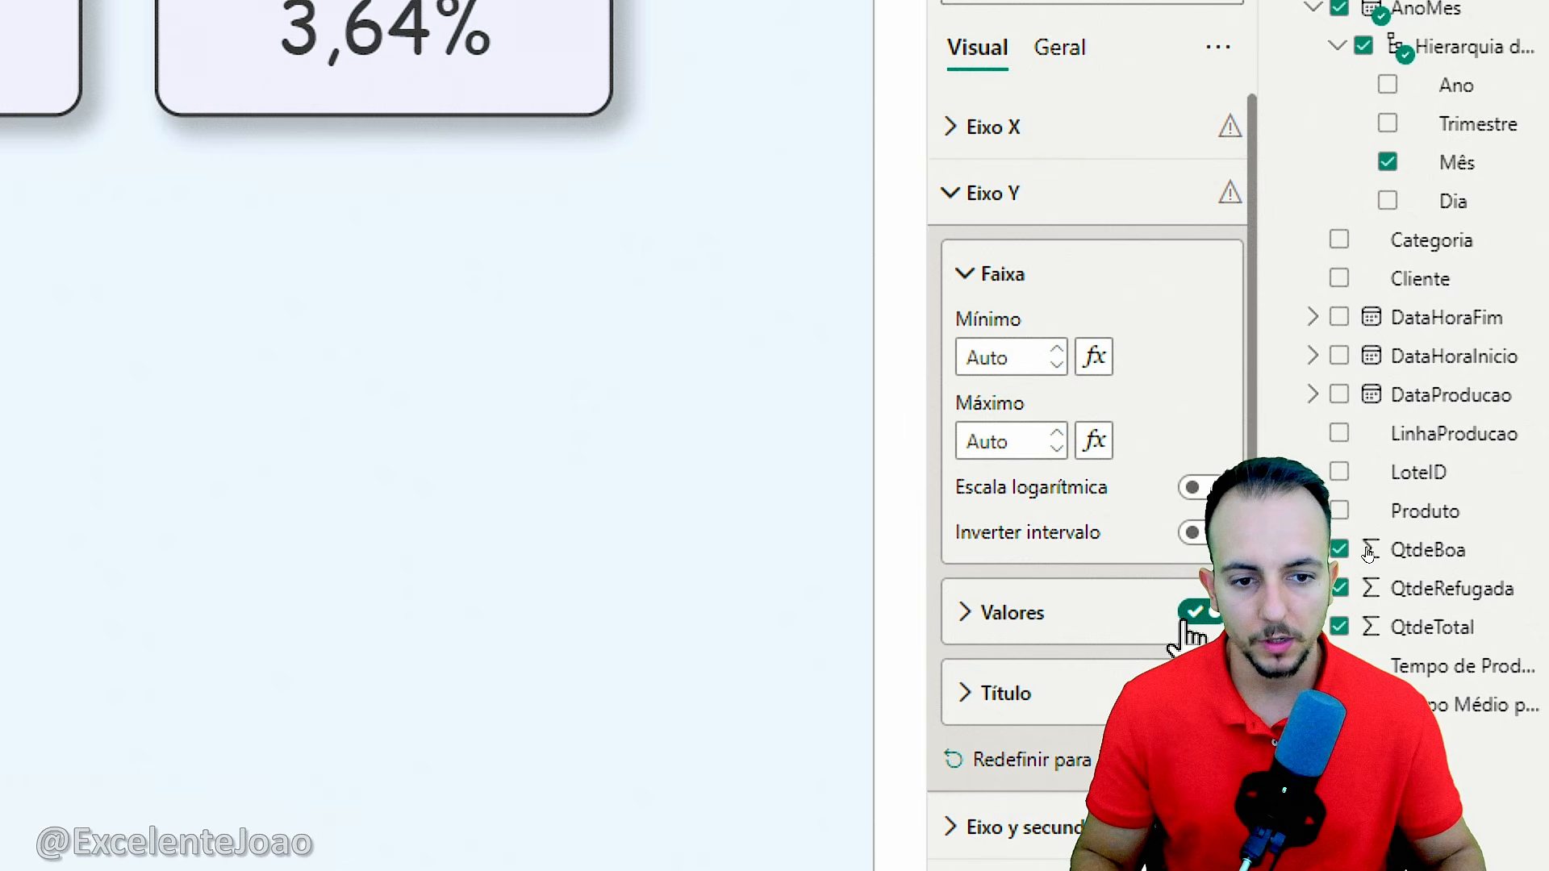
{"action": "mouse_move", "coordinate": [992, 307]}
{"action": "left_mouse_down"}
{"action": "mouse_move", "coordinate": [867, 367]}
{"action": "mouse_move", "coordinate": [987, 488]}
{"action": "left_mouse_up"}
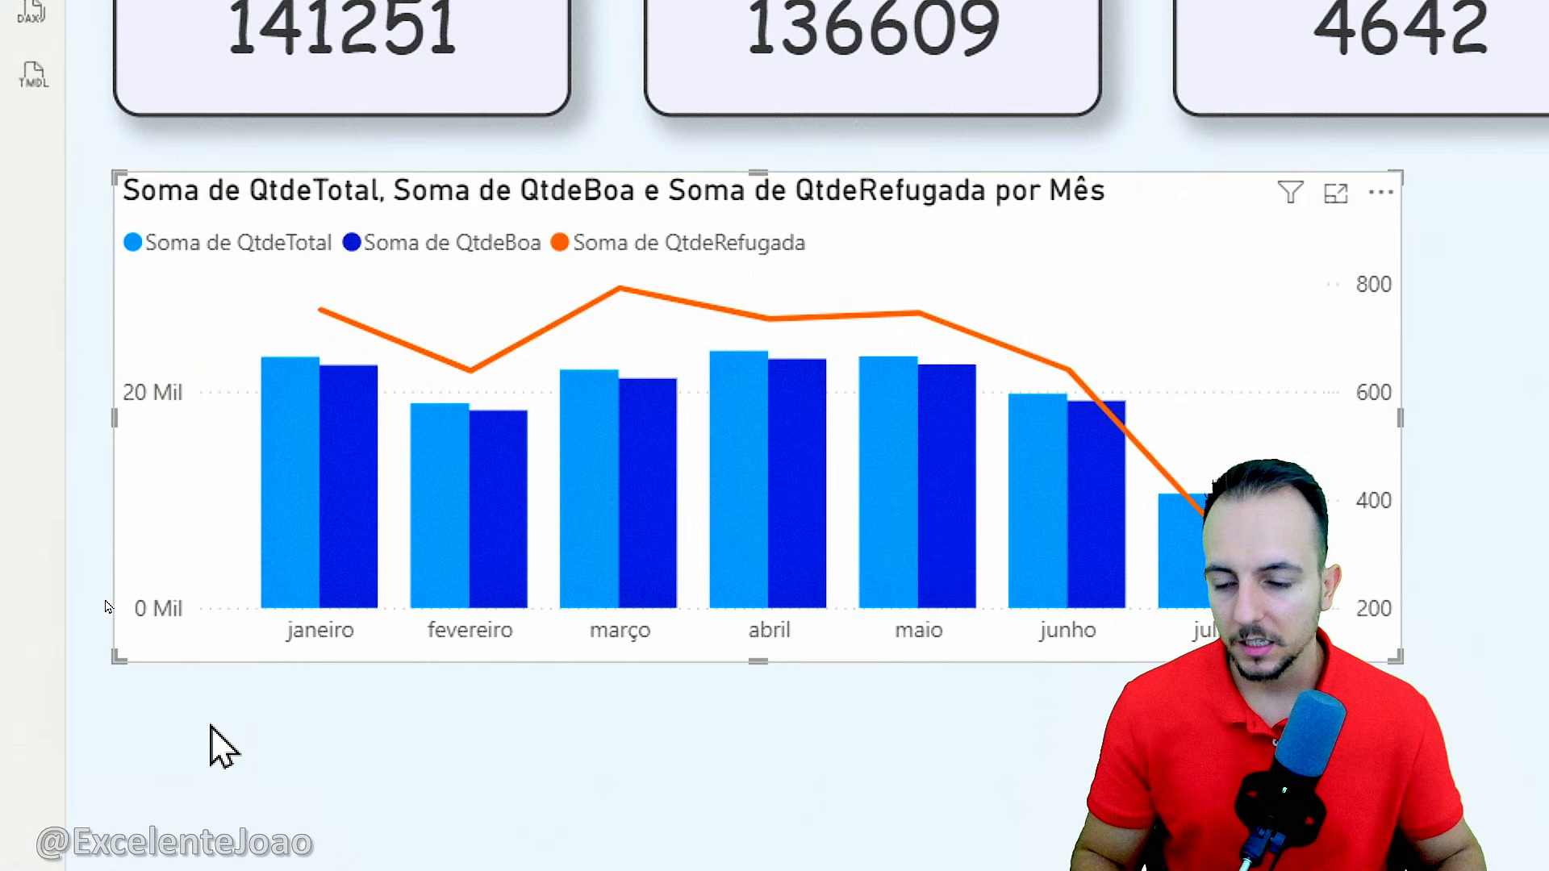
{"action": "left_click_drag", "start_coordinate": [118, 587], "coordinate": [213, 624]}
{"action": "left_click_drag", "start_coordinate": [99, 348], "coordinate": [201, 418]}
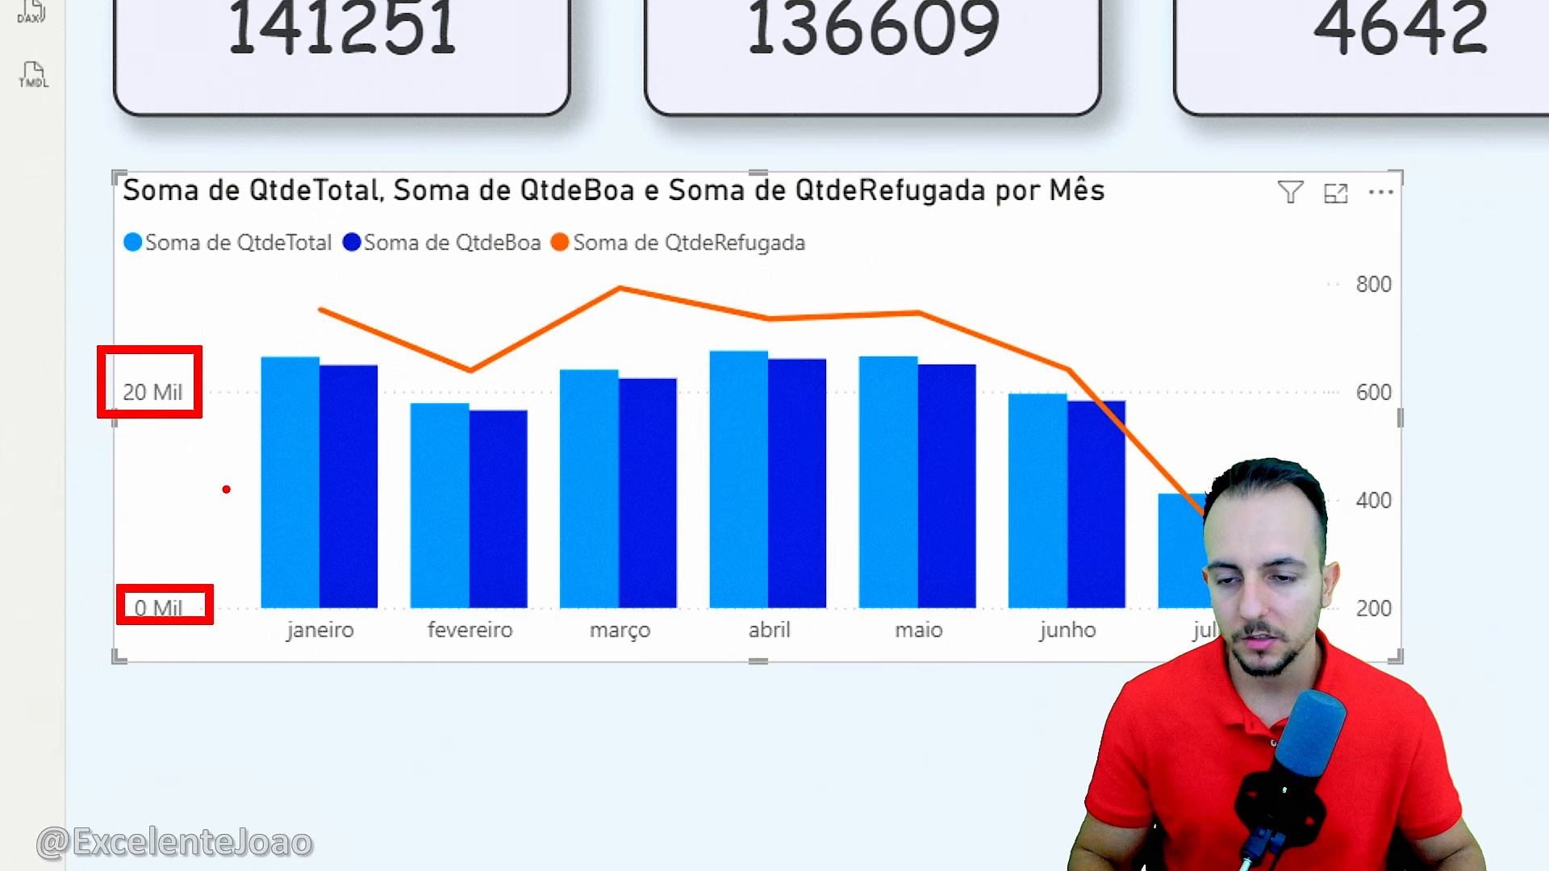
{"action": "key", "text": "Escape"}
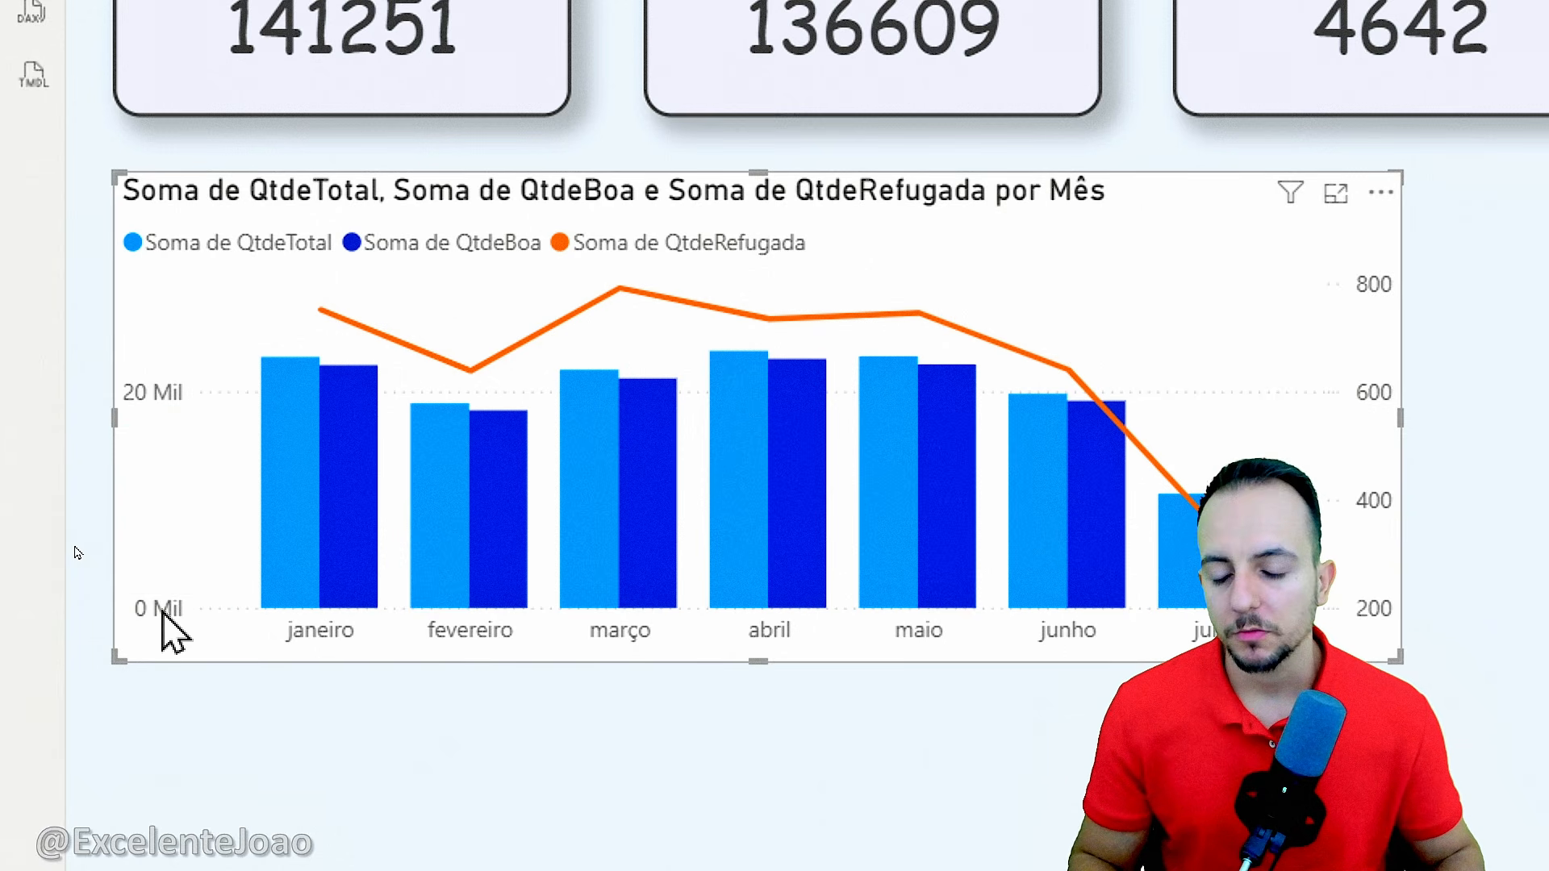
{"action": "key", "text": "ctrl+2"}
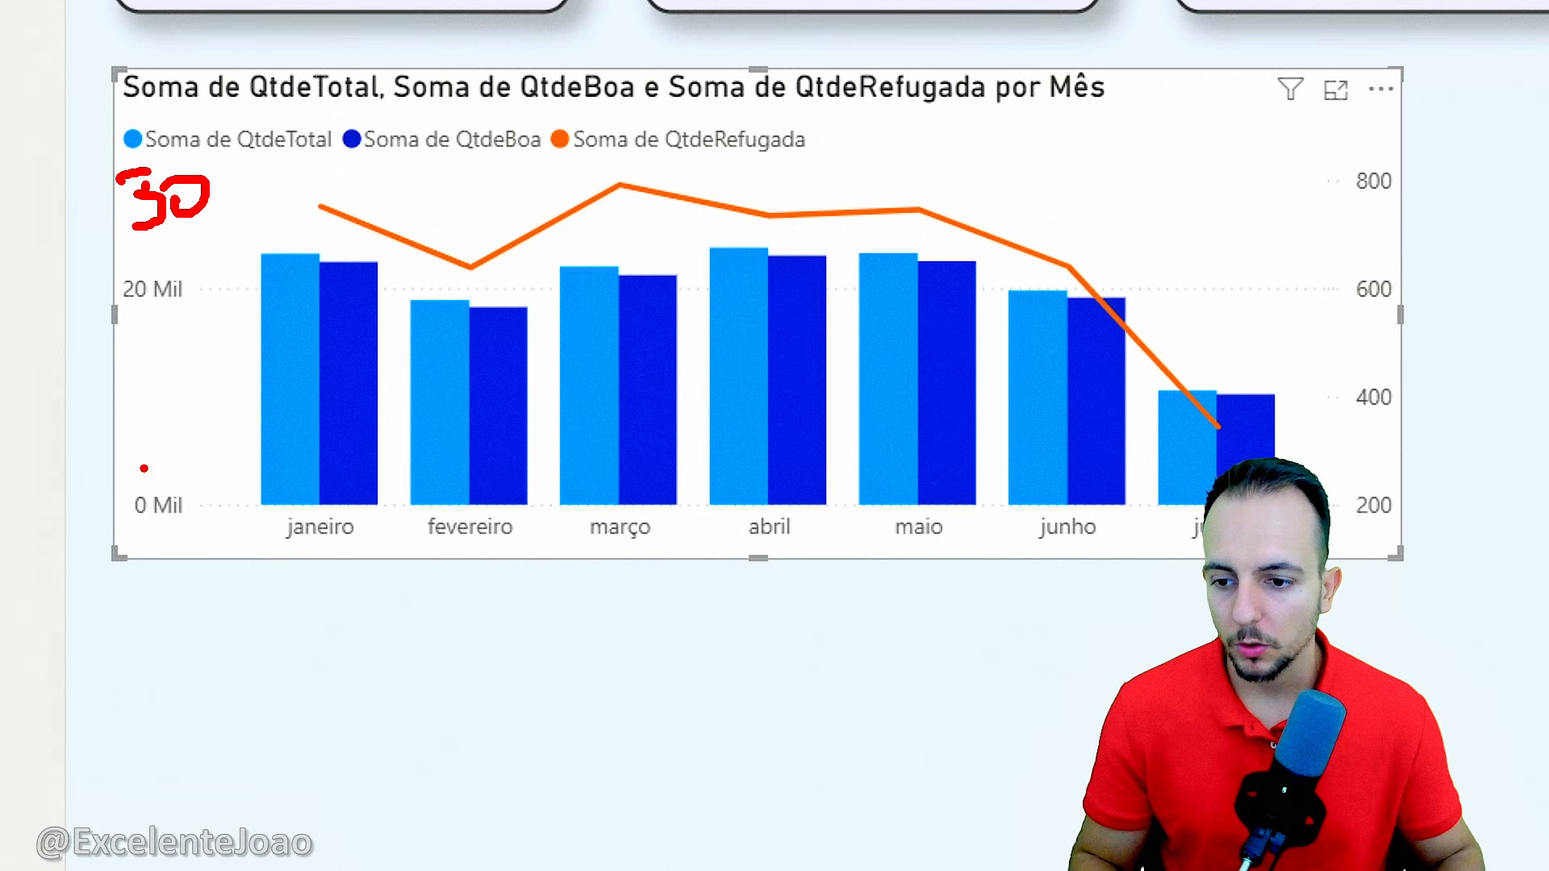
{"action": "left_click_drag", "start_coordinate": [173, 242], "coordinate": [164, 389]}
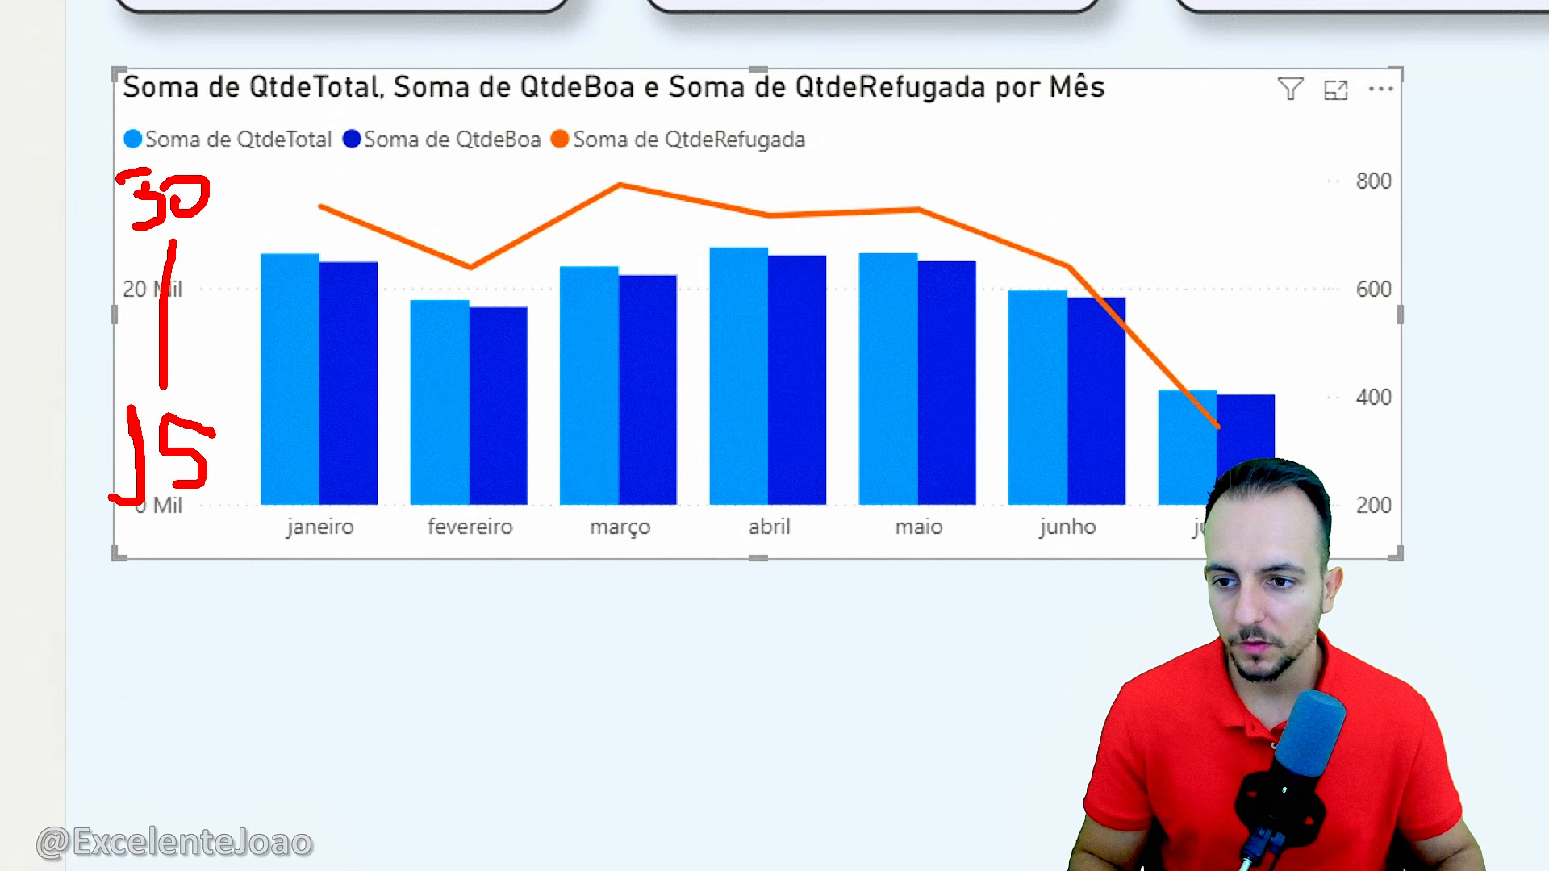
{"action": "key", "text": "Escape"}
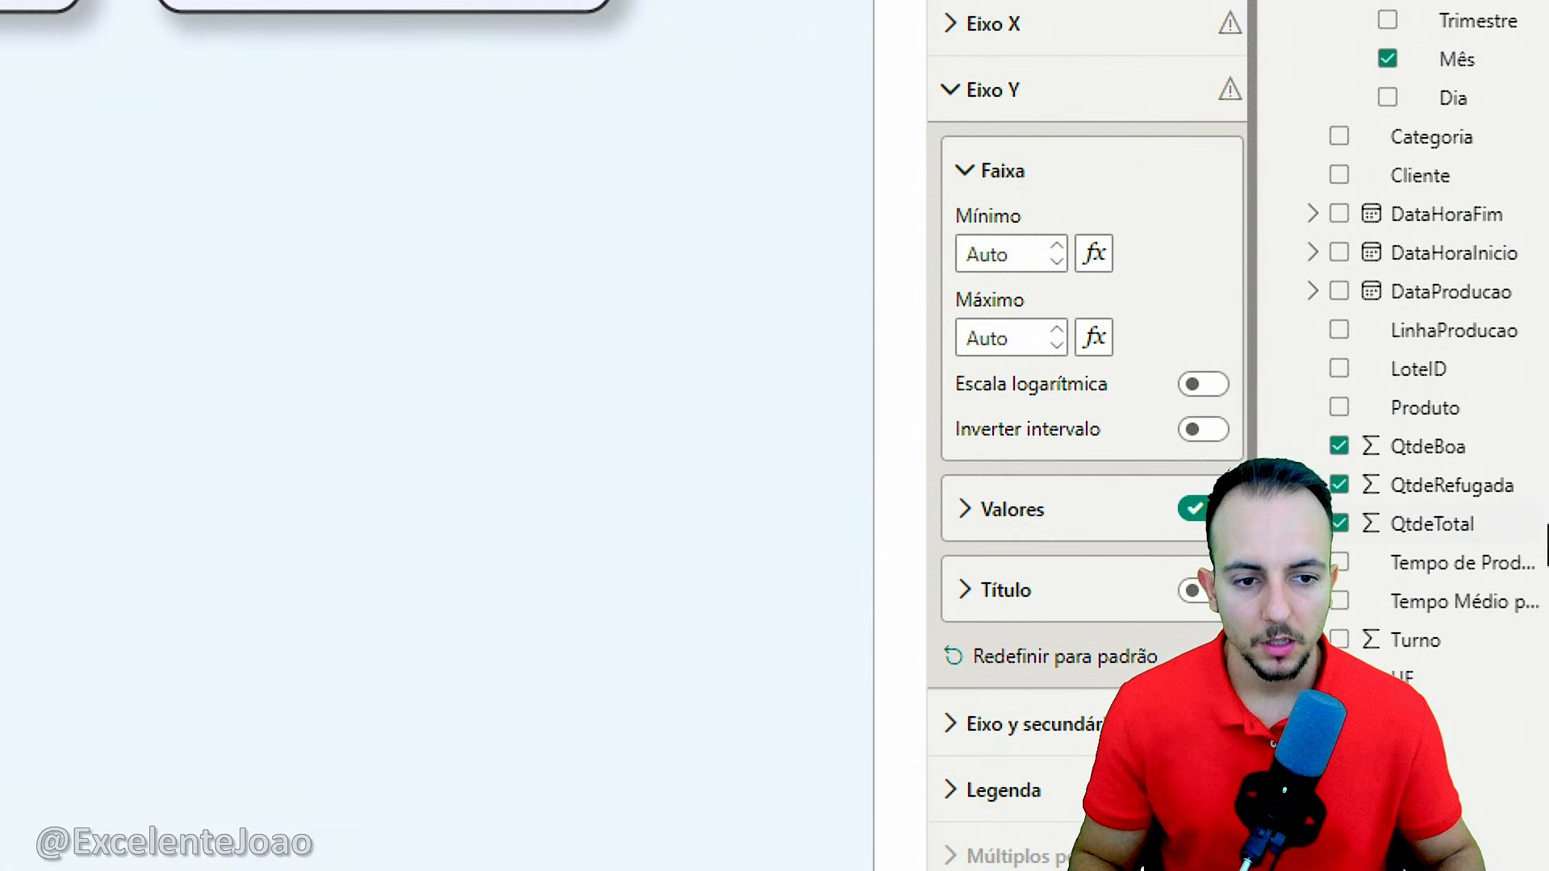
Set the chart's Y-axis range to a minimum of 15000 and a maximum of 30000
{"action": "left_click", "coordinate": [1033, 255]}
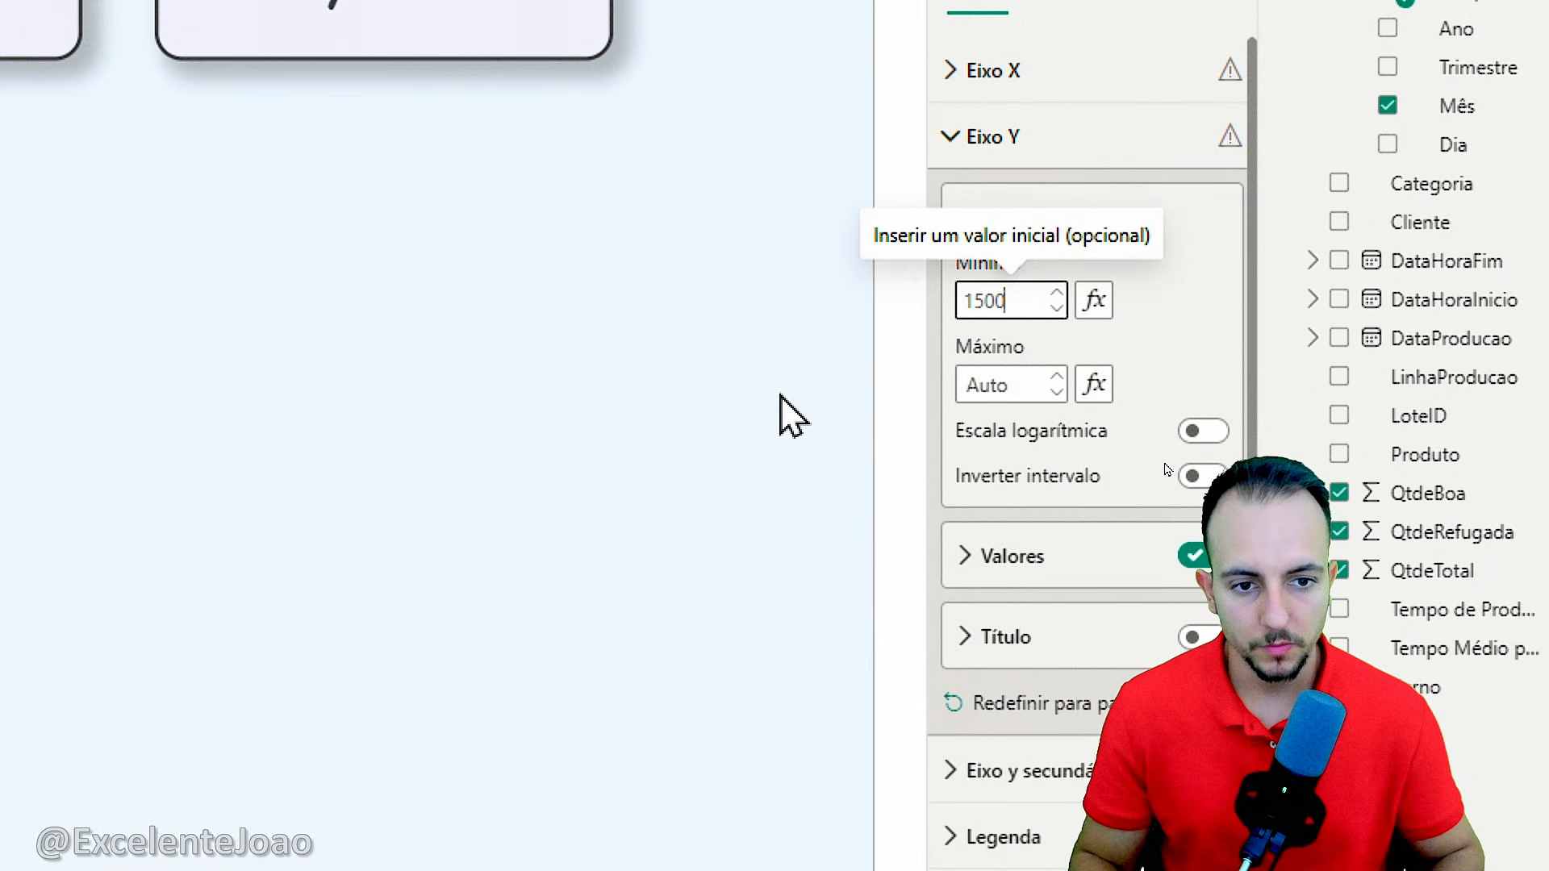
{"action": "left_click", "coordinate": [1030, 395]}
{"action": "type", "text": "30"}
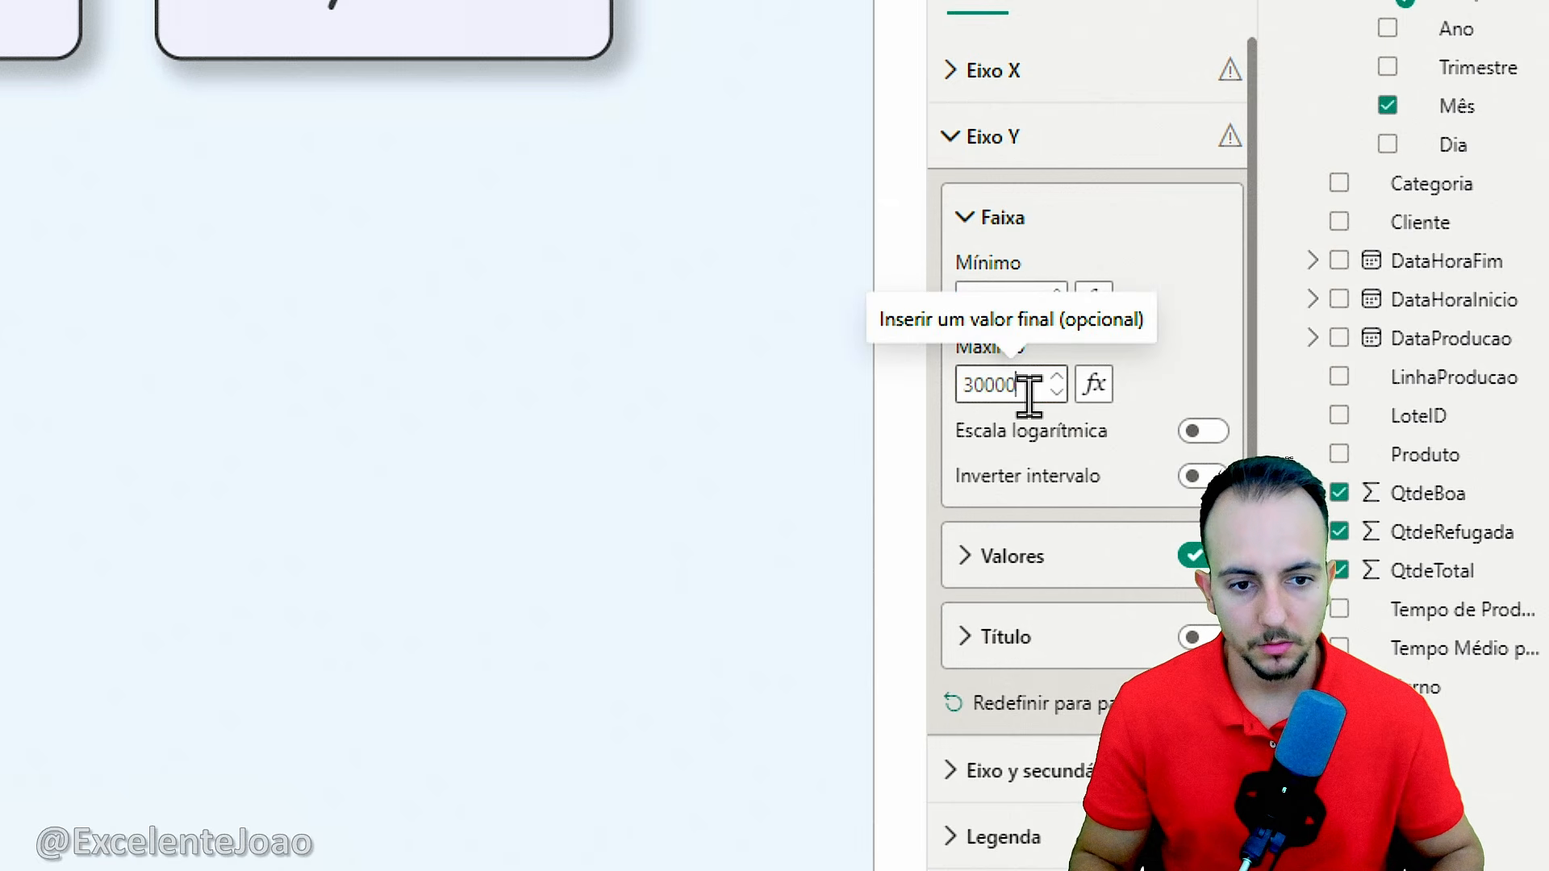
{"action": "type", "text": "000"}
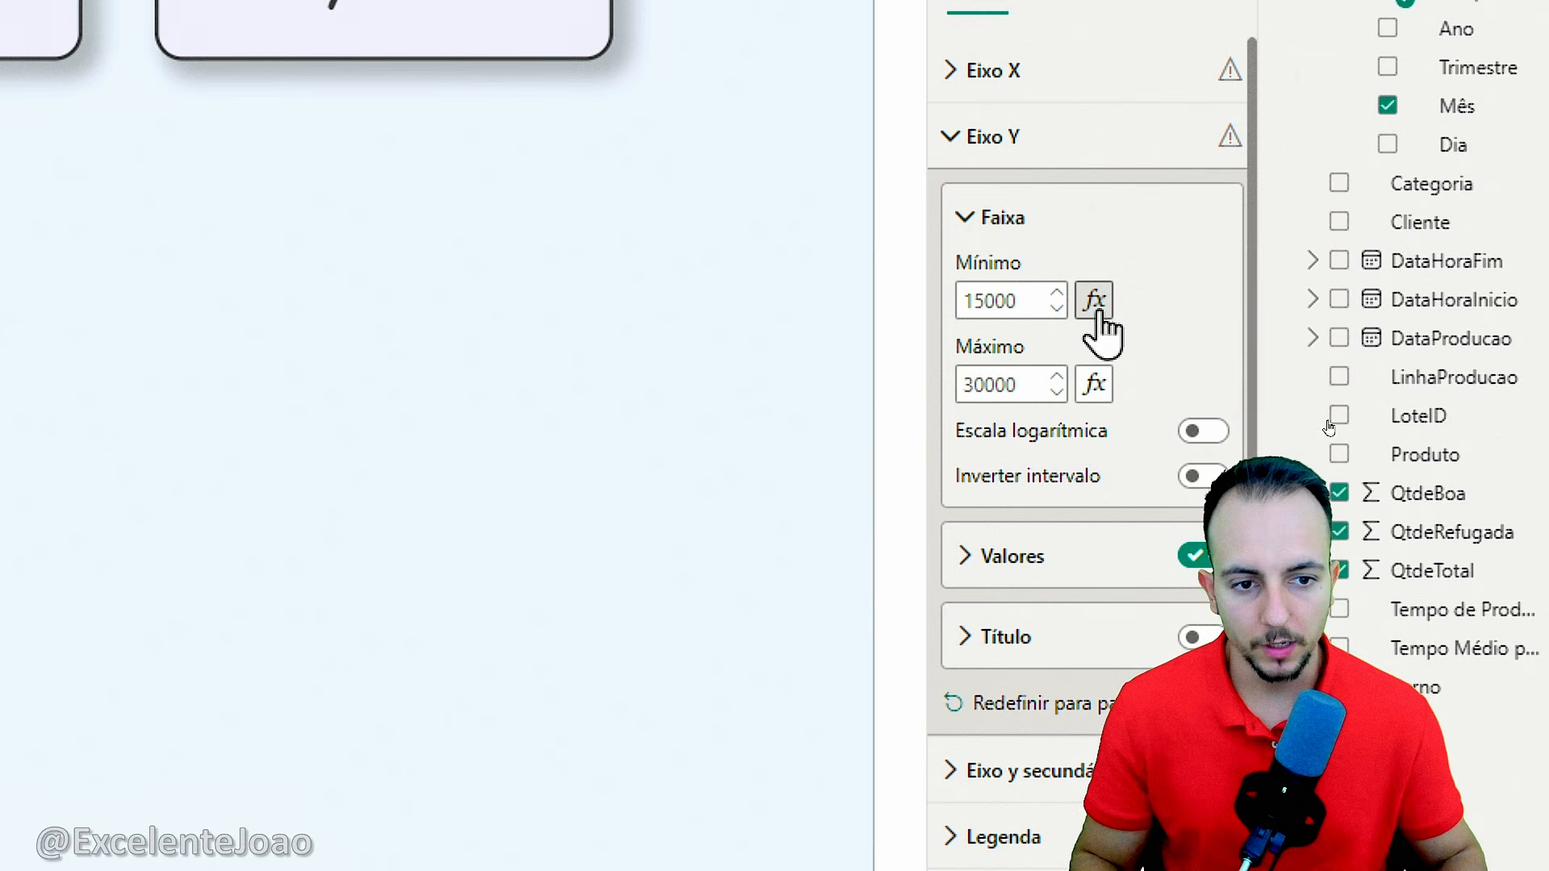
{"action": "key", "text": "ctrl+2"}
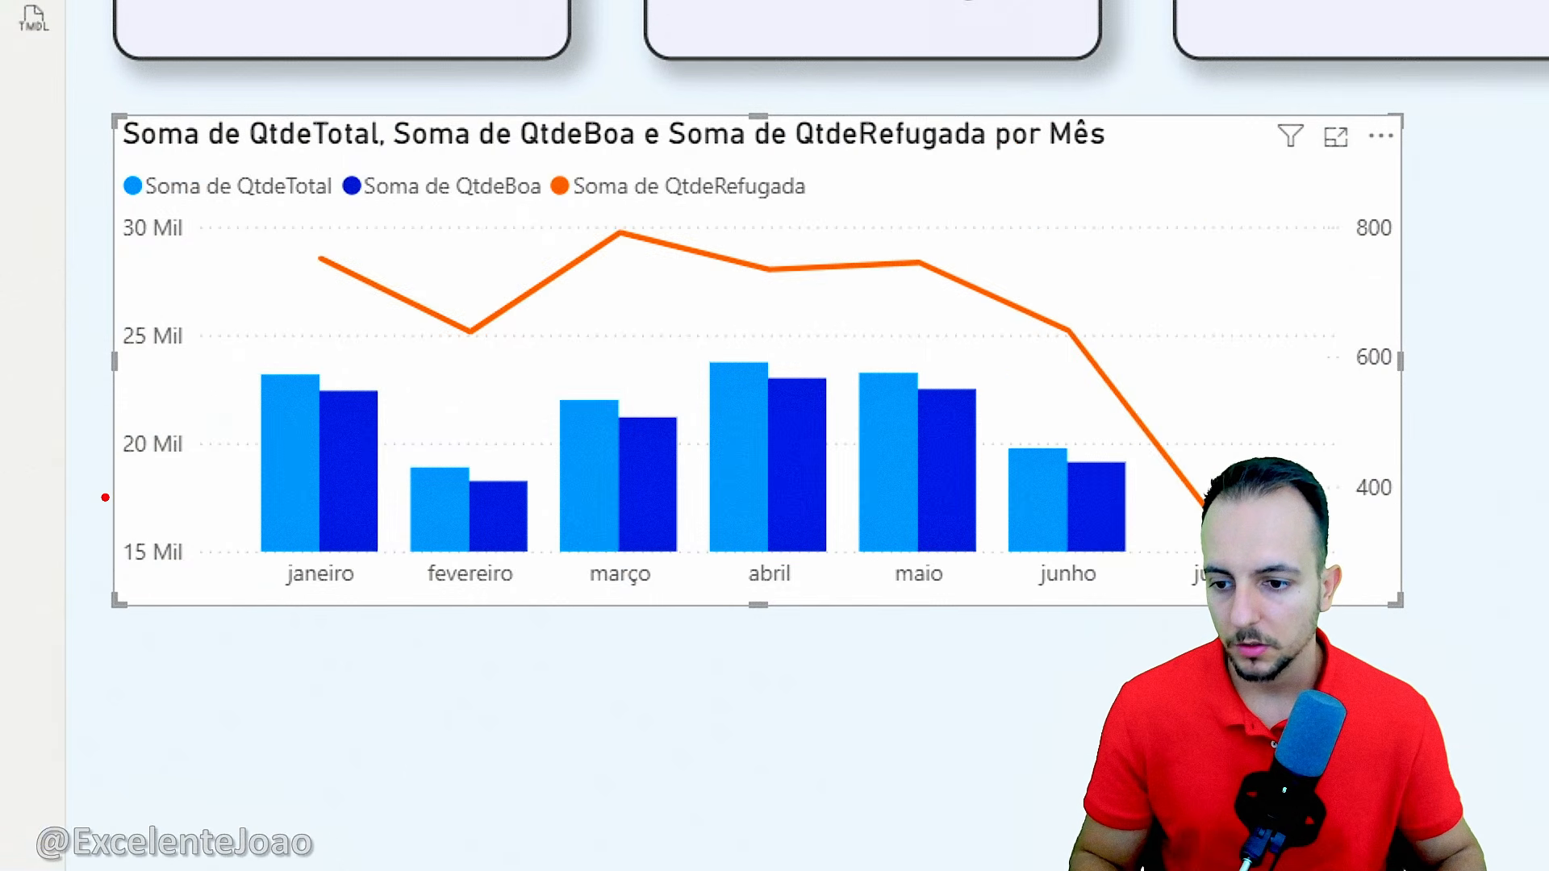
{"action": "left_click_drag", "start_coordinate": [96, 515], "coordinate": [248, 602]}
{"action": "left_click_drag", "start_coordinate": [98, 192], "coordinate": [244, 277]}
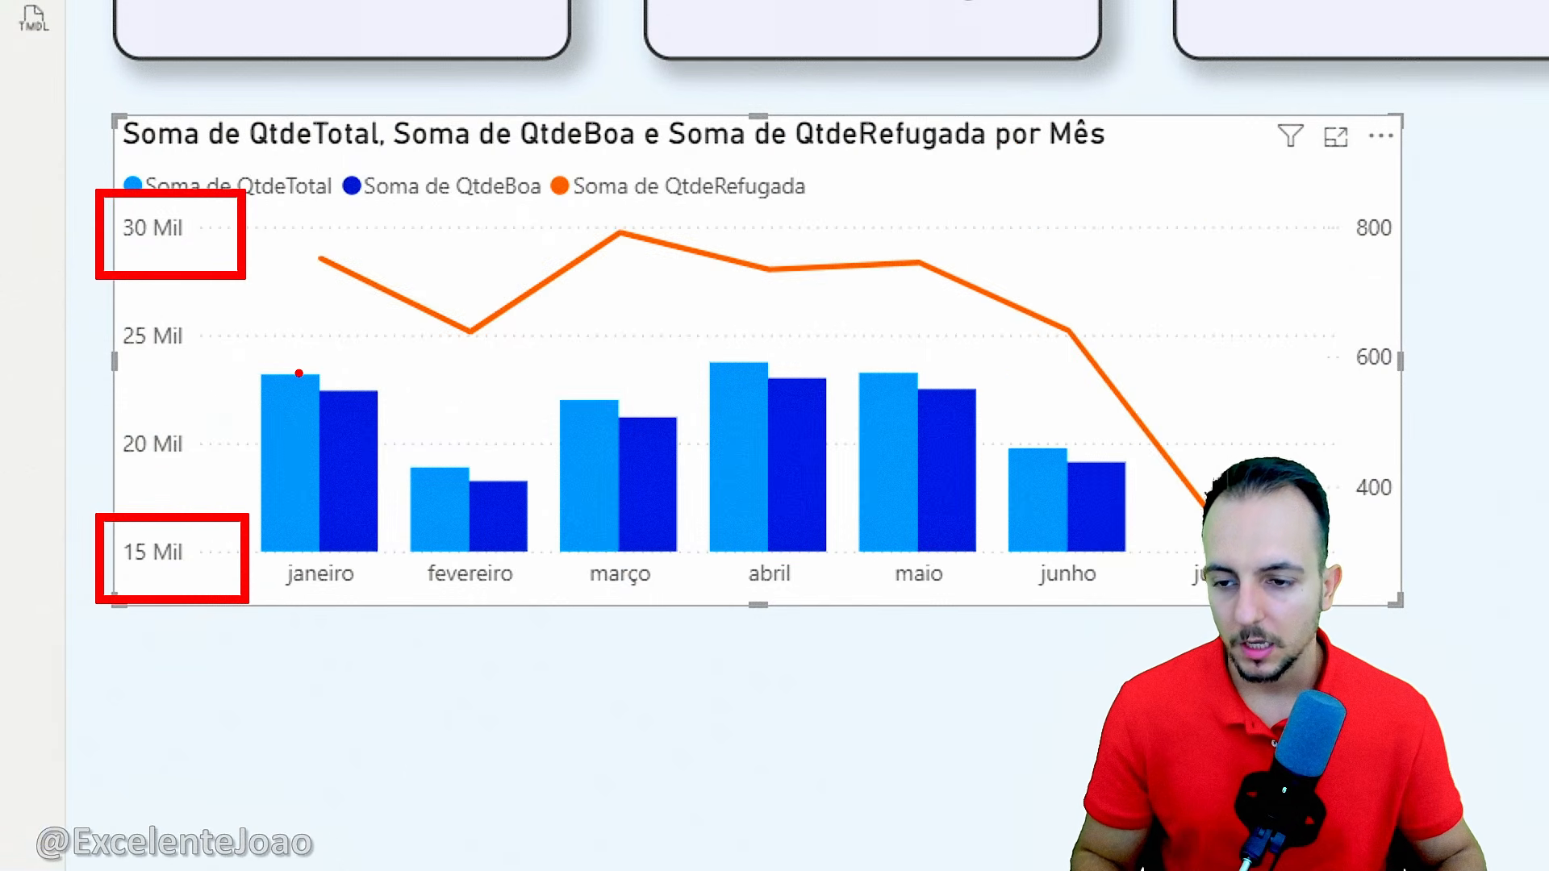
{"action": "key", "text": "ctrl+z"}
{"action": "left_click_drag", "start_coordinate": [93, 312], "coordinate": [228, 363]}
{"action": "key", "text": "Escape"}
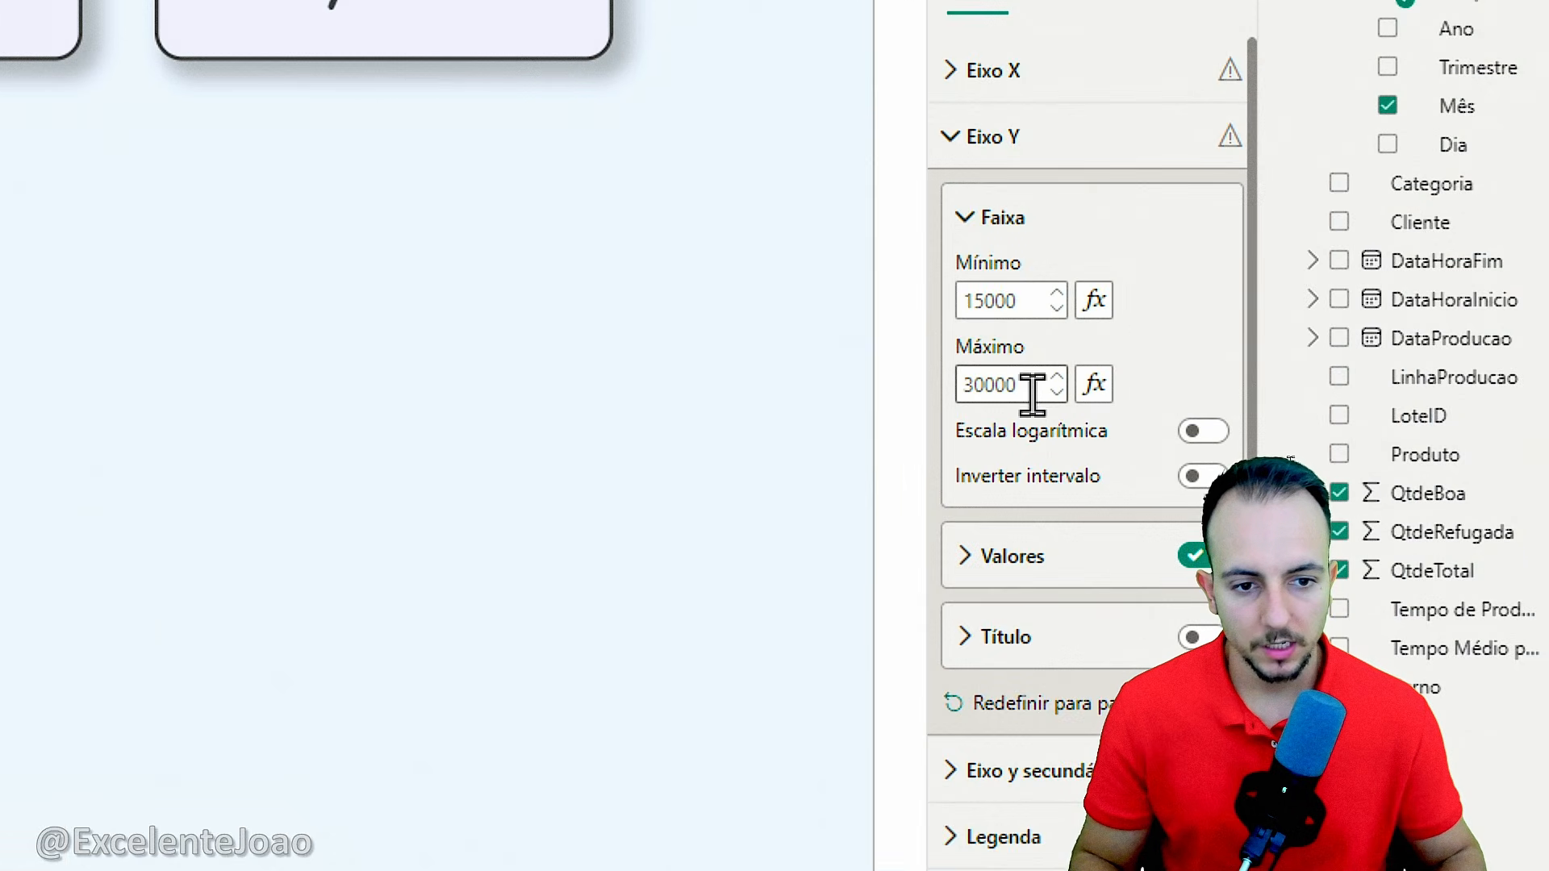
Set the Y-axis maximum to 25000 and its minimum to 17000
{"action": "double_click", "coordinate": [1030, 390]}
{"action": "type", "text": "25"}
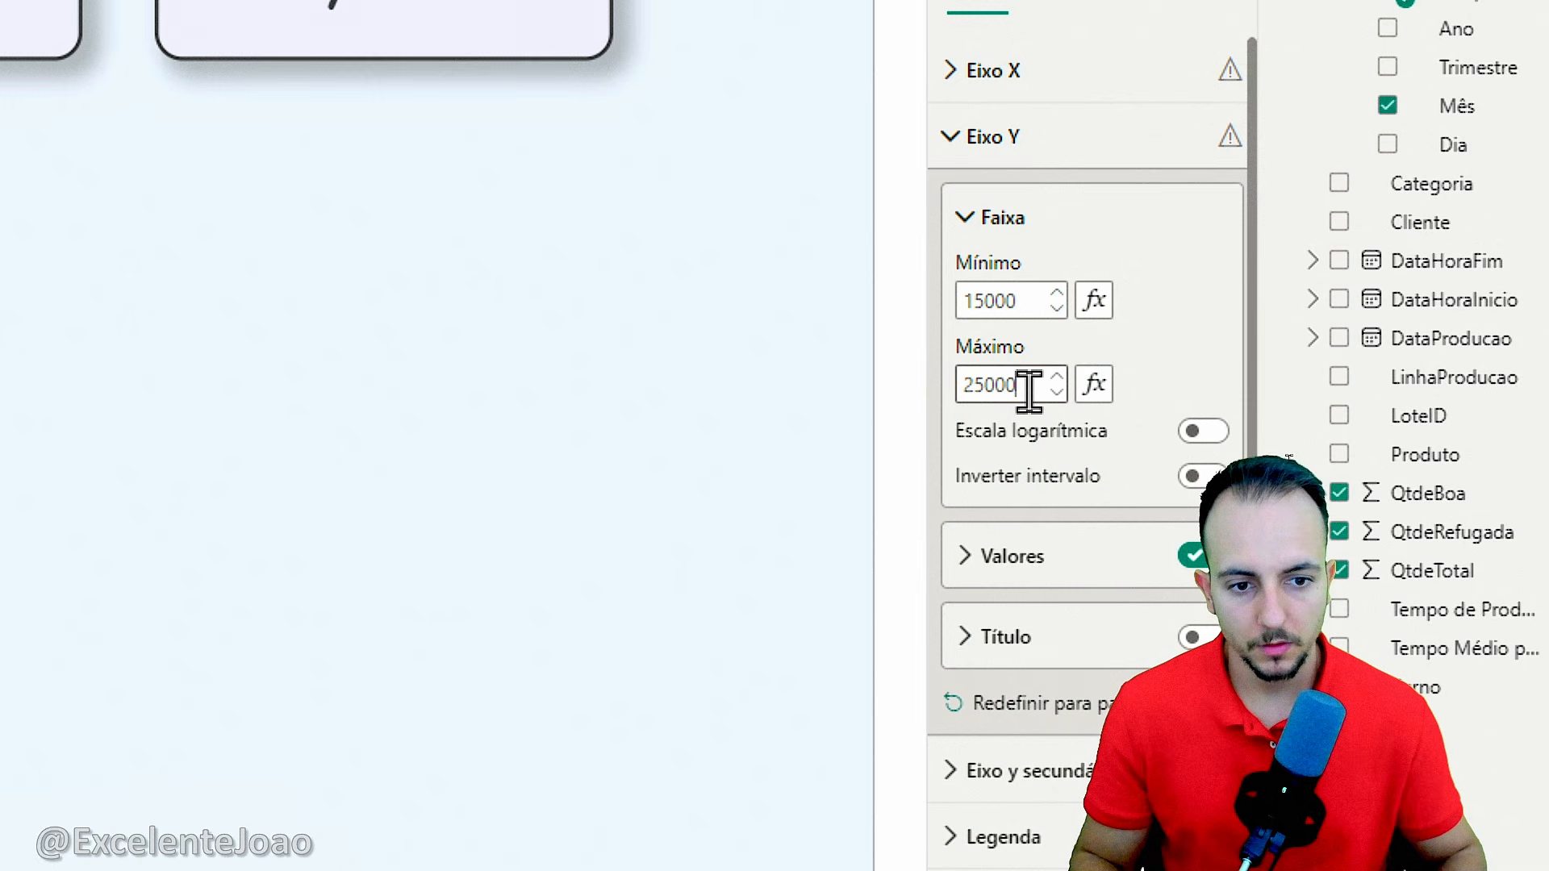
{"action": "type", "text": "000"}
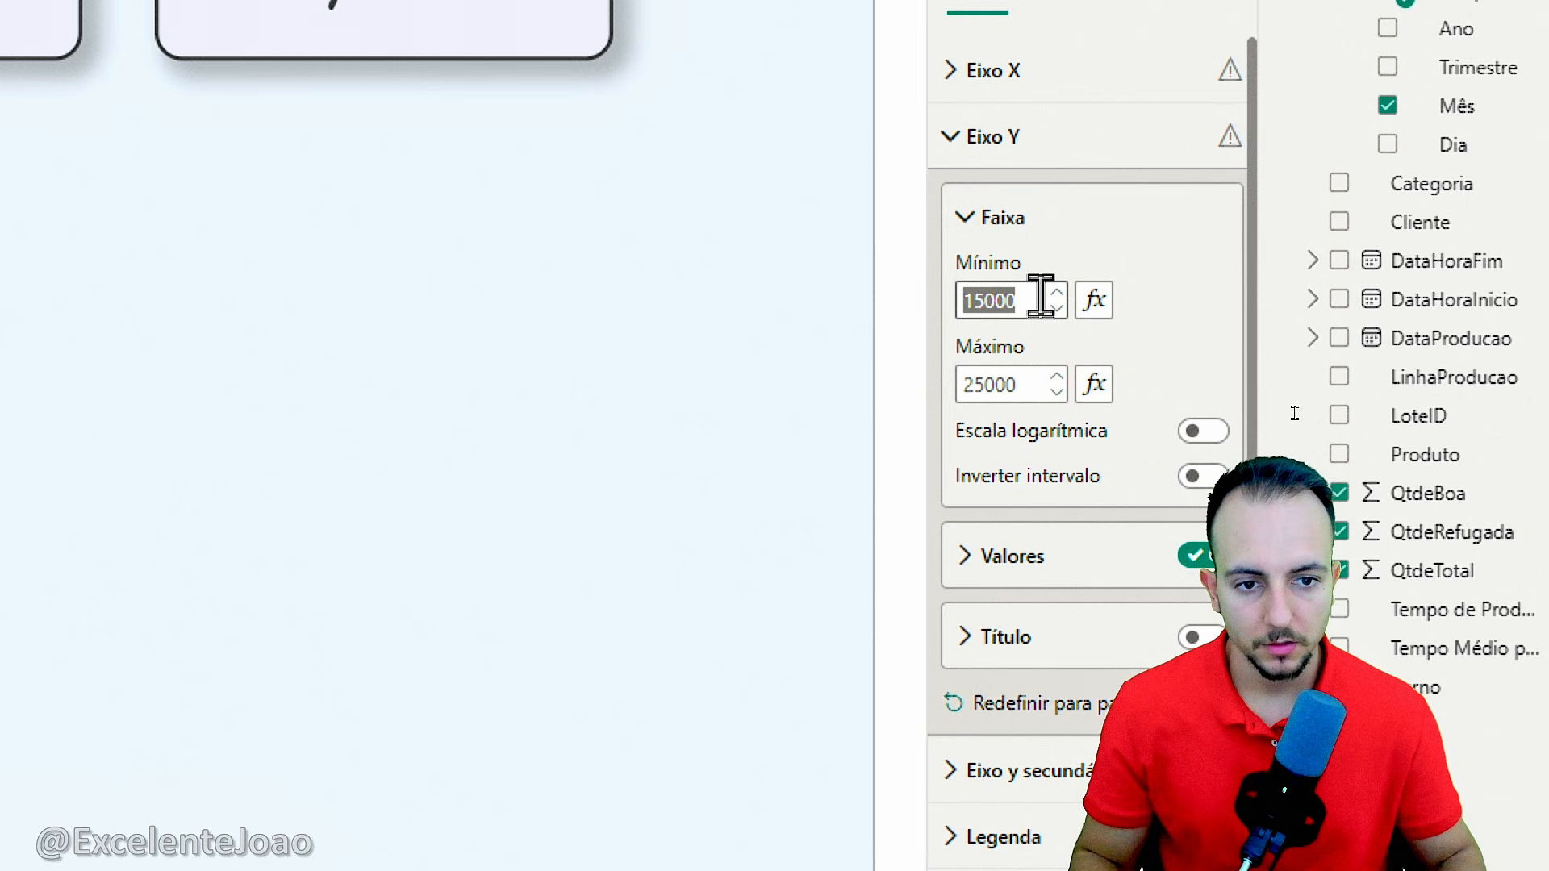
{"action": "type", "text": "1700"}
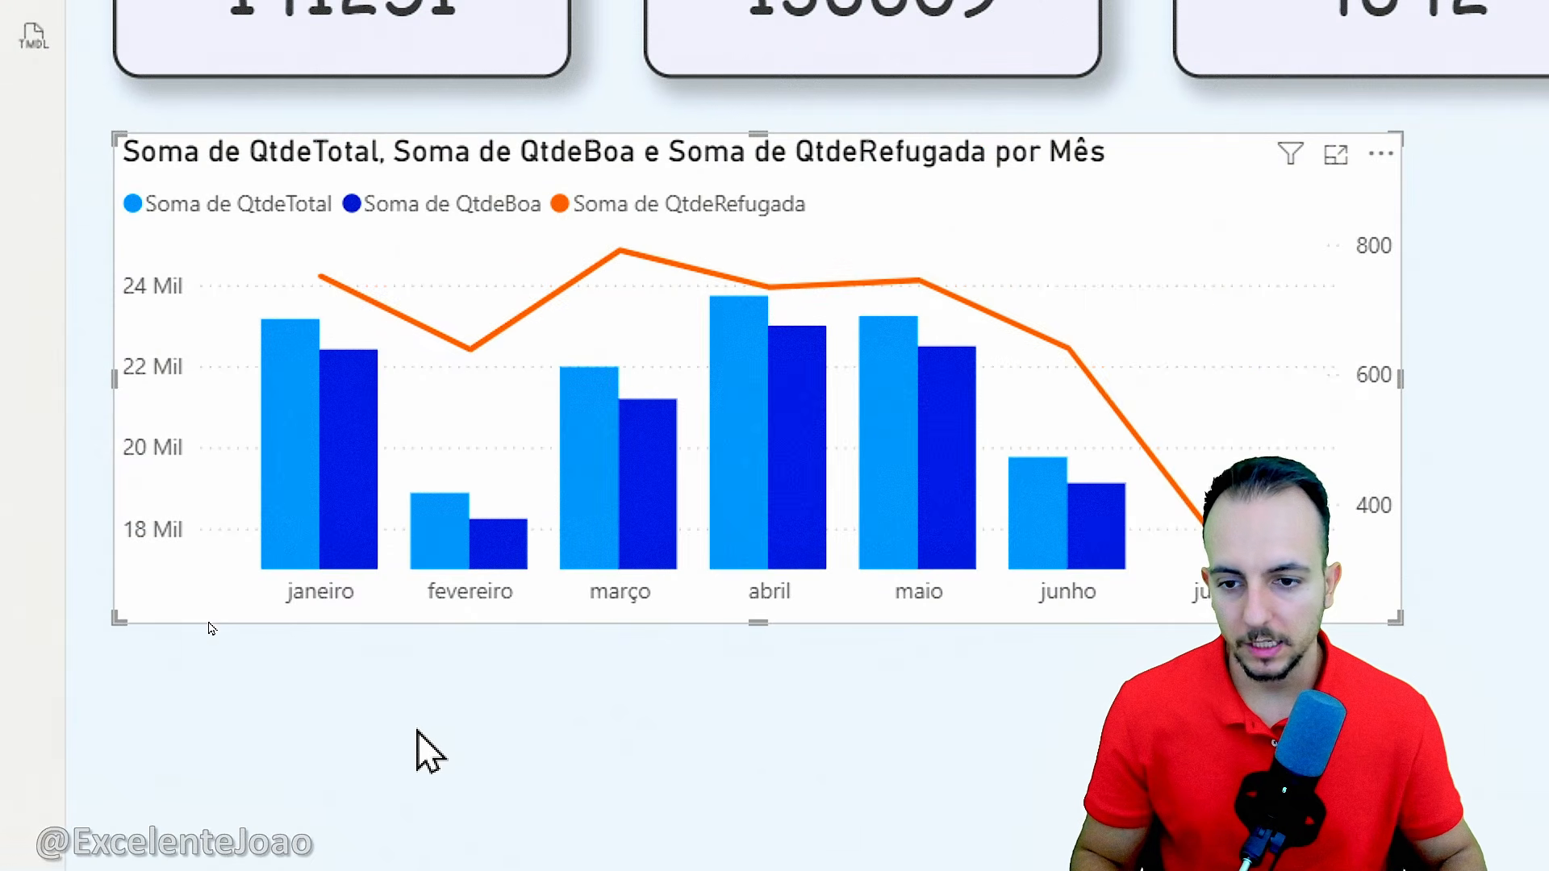
{"action": "left_click_drag", "start_coordinate": [394, 495], "coordinate": [563, 494]}
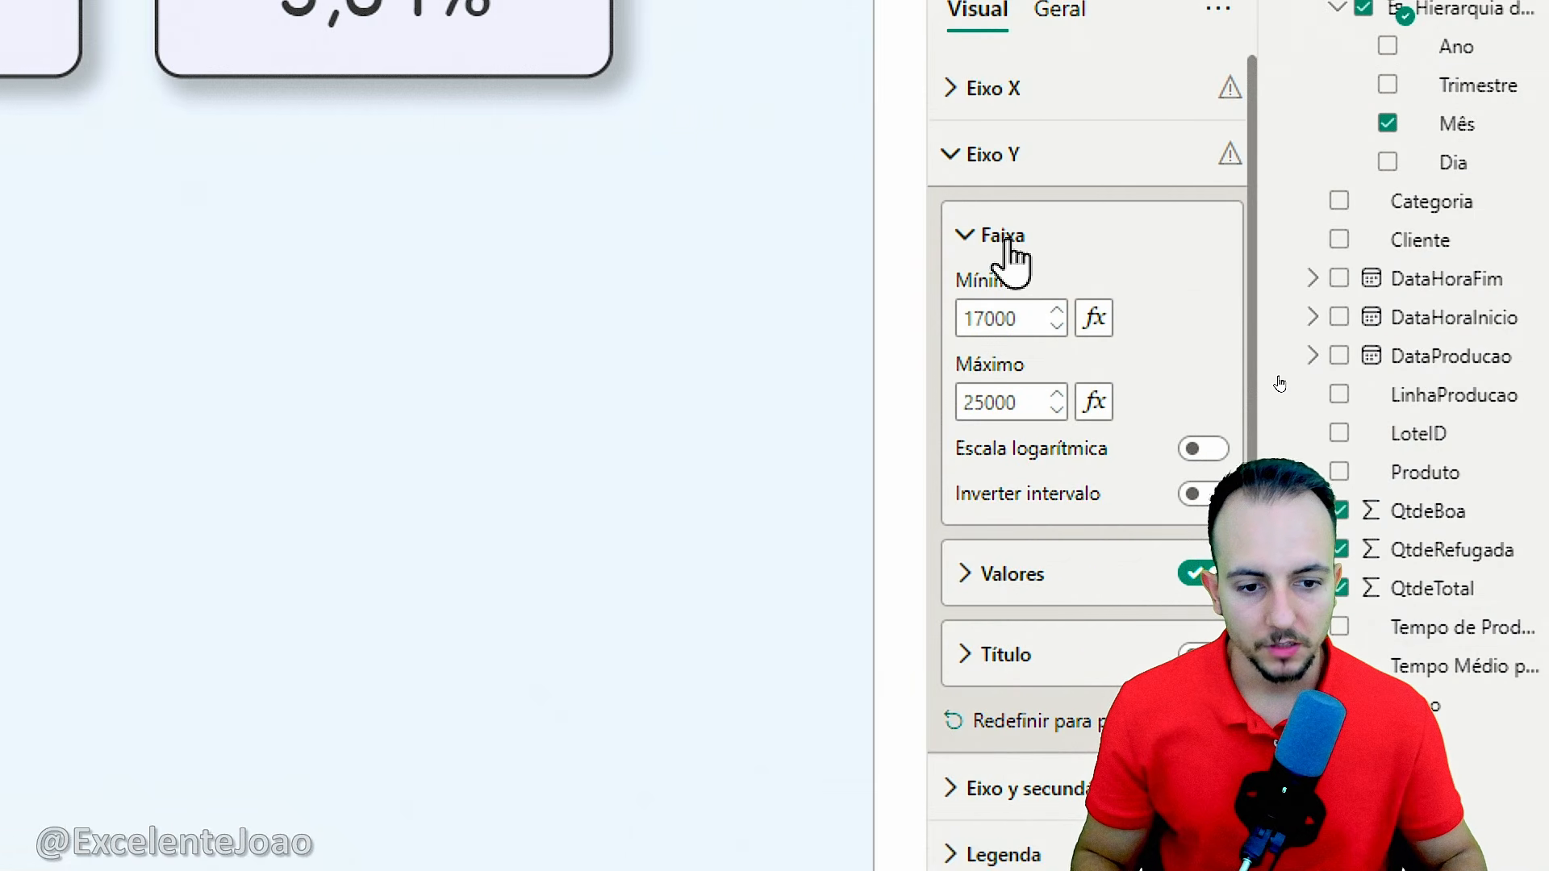
Look through the Y-axis value formatting options, collapse them and open the secondary Y-axis settings
{"action": "left_click", "coordinate": [1009, 240]}
{"action": "left_click", "coordinate": [1014, 317]}
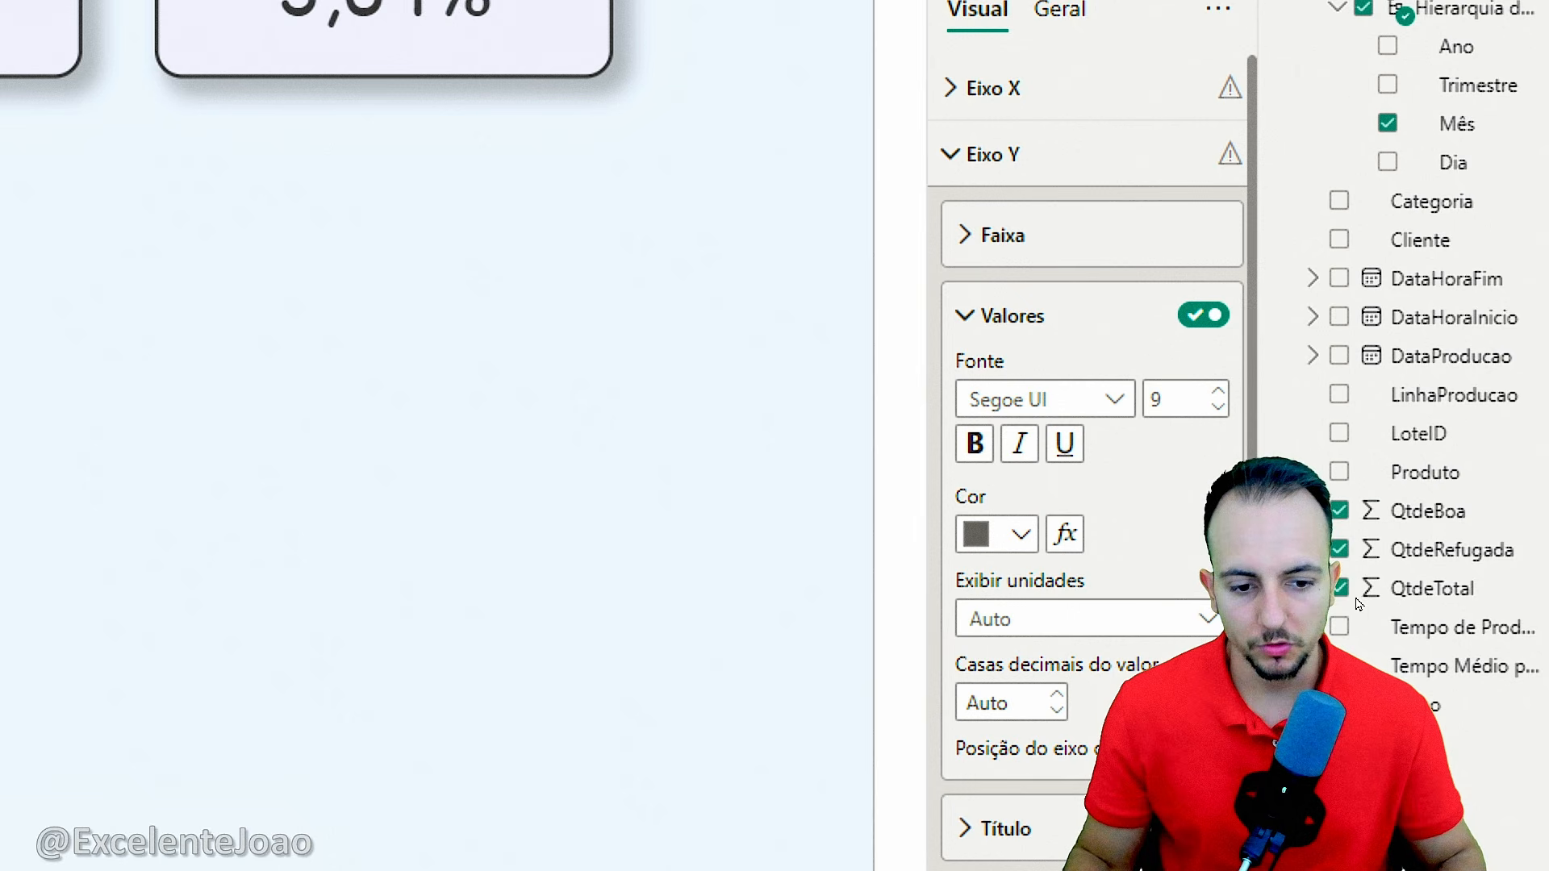
{"action": "left_click", "coordinate": [1003, 320]}
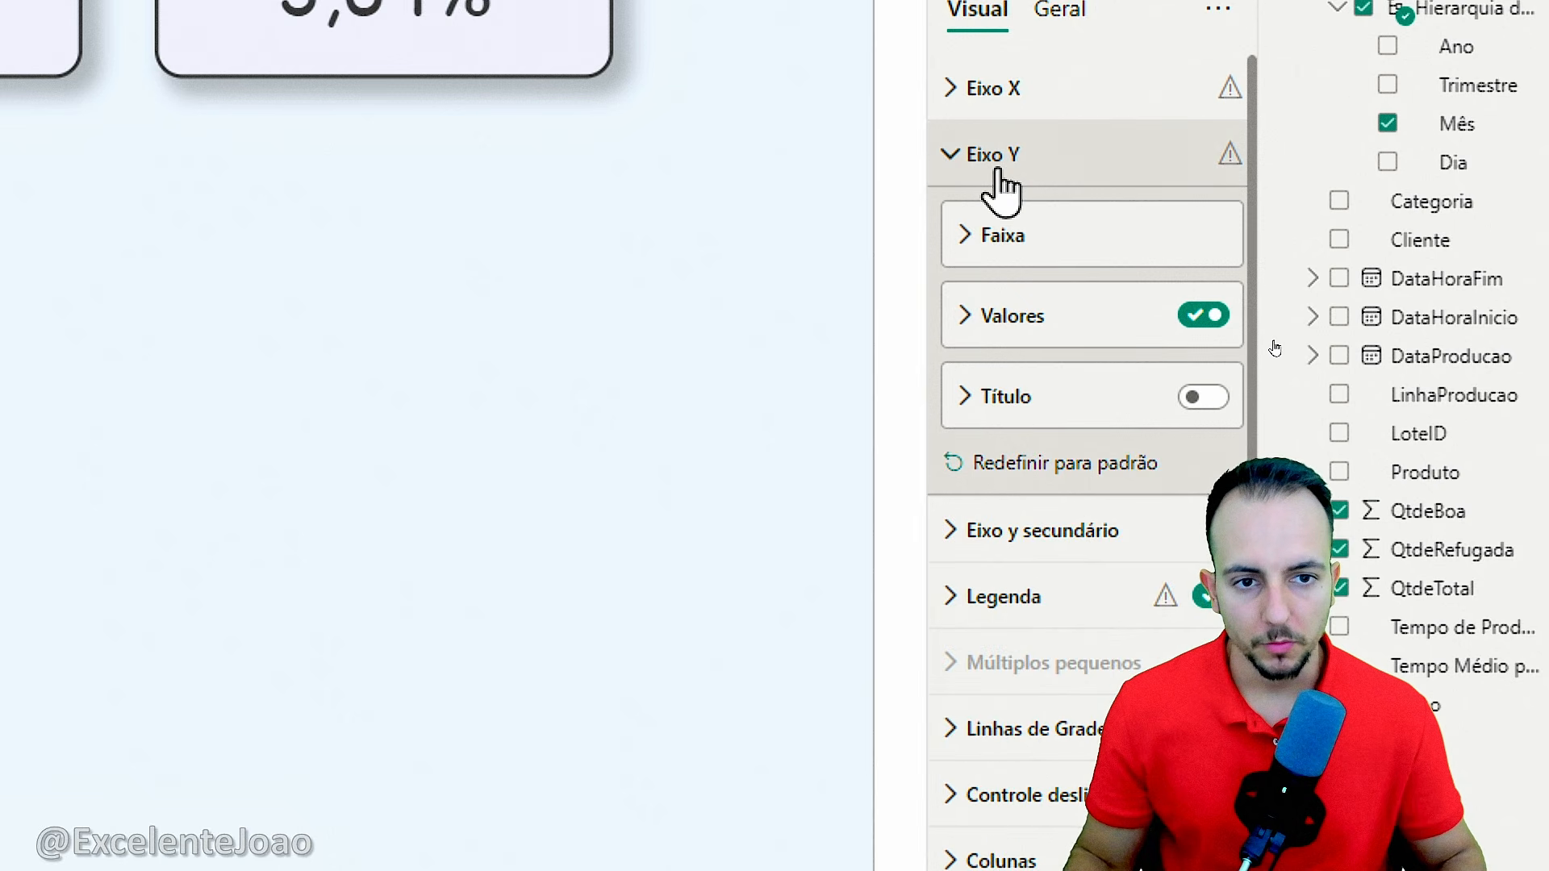
{"action": "left_click", "coordinate": [999, 171]}
{"action": "left_click", "coordinate": [1029, 238]}
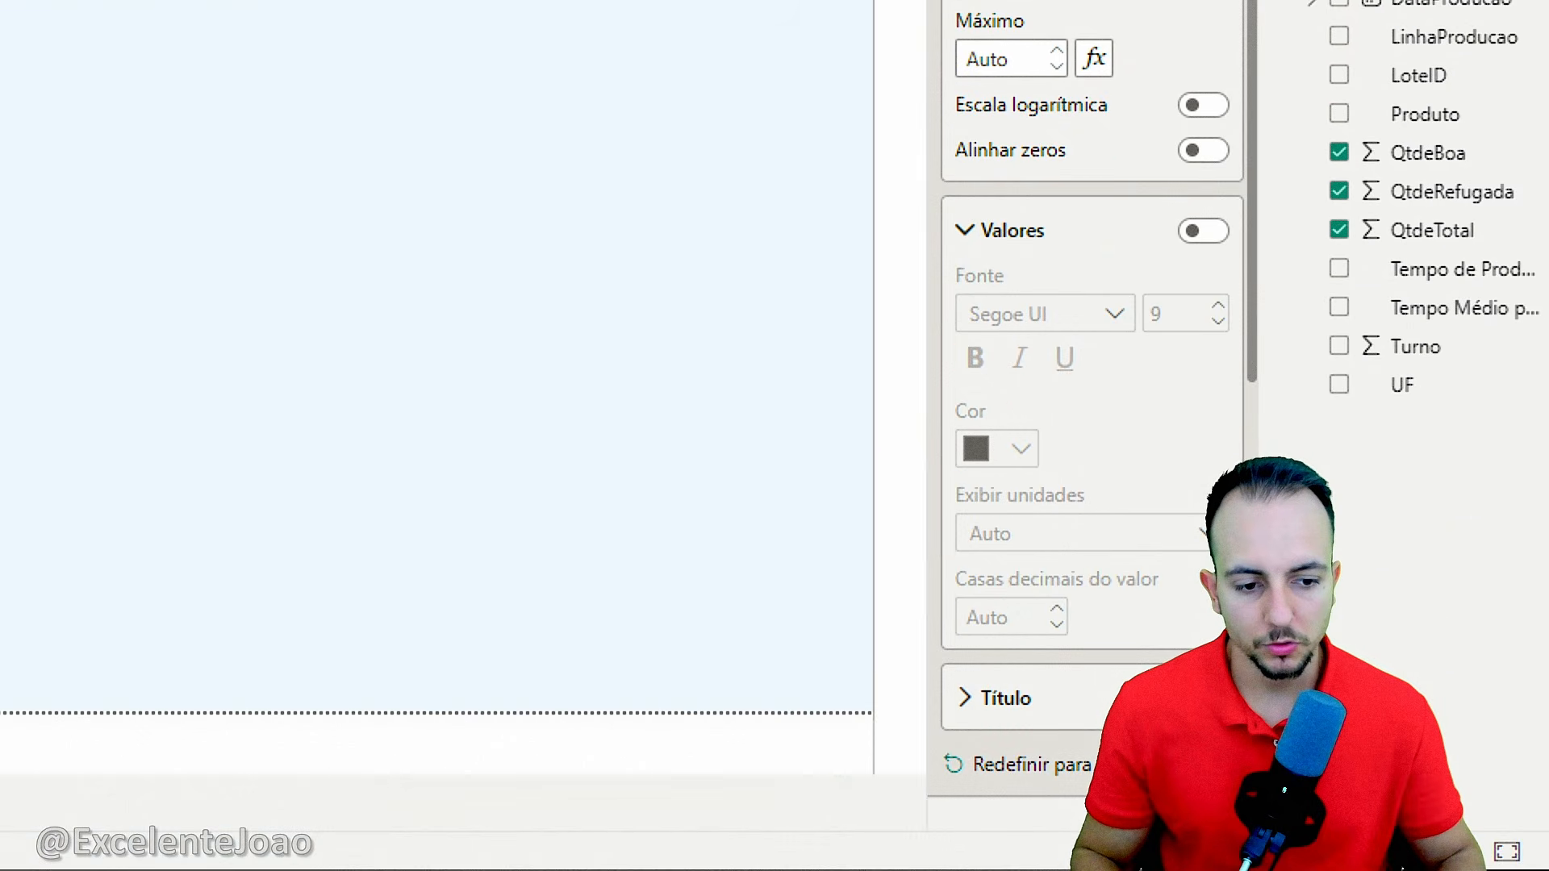
{"action": "right_click", "coordinate": [1070, 682]}
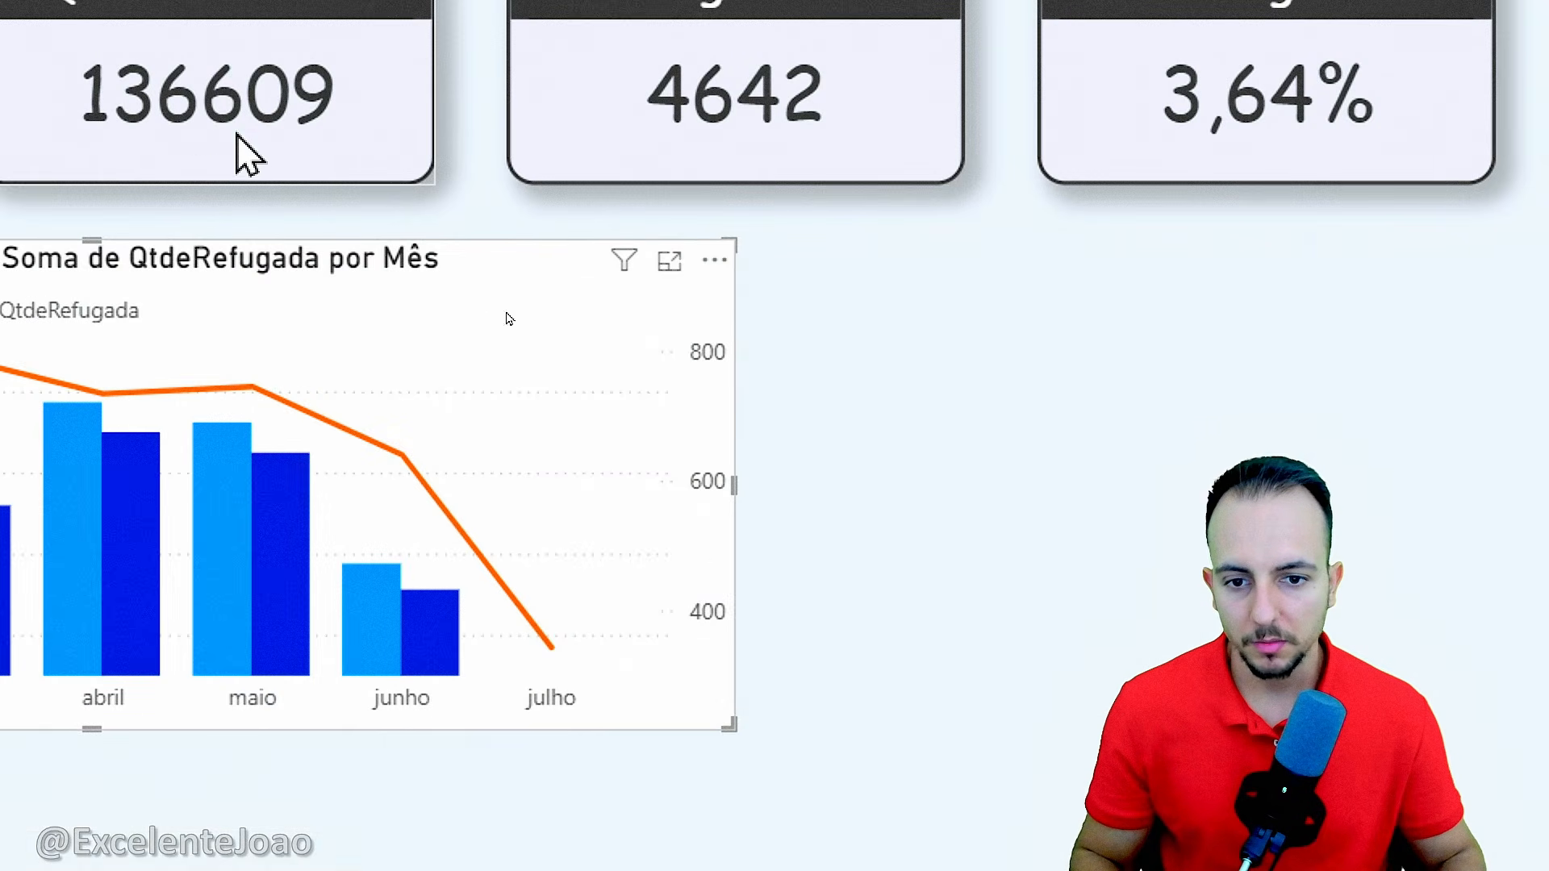
{"action": "left_click", "coordinate": [702, 402]}
{"action": "left_click_drag", "start_coordinate": [697, 336], "coordinate": [826, 697]}
{"action": "right_click", "coordinate": [845, 719]}
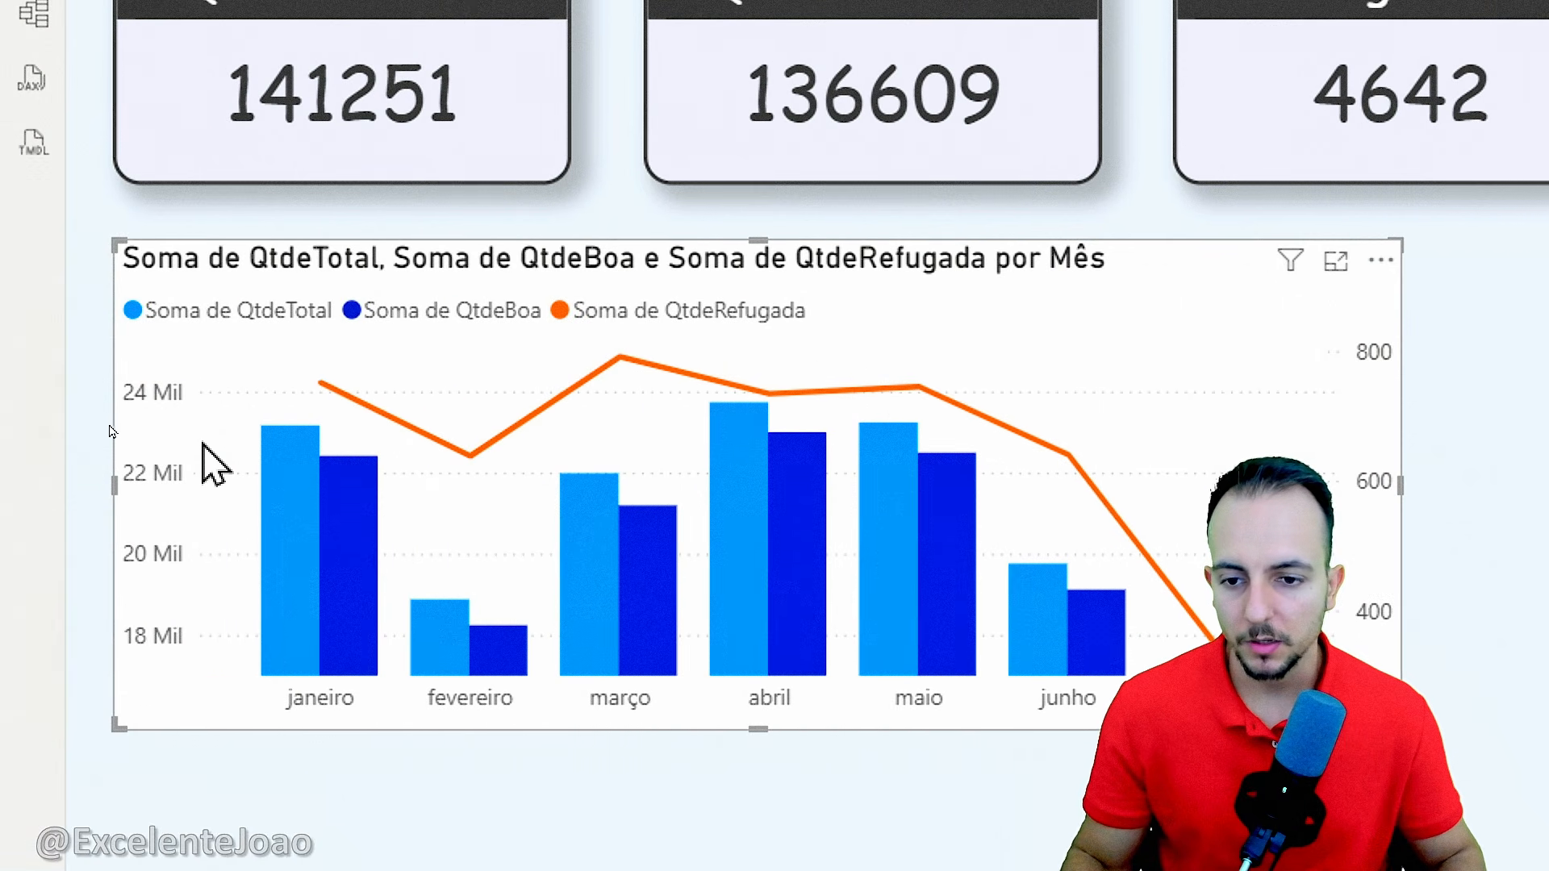
{"action": "mouse_move", "coordinate": [284, 462]}
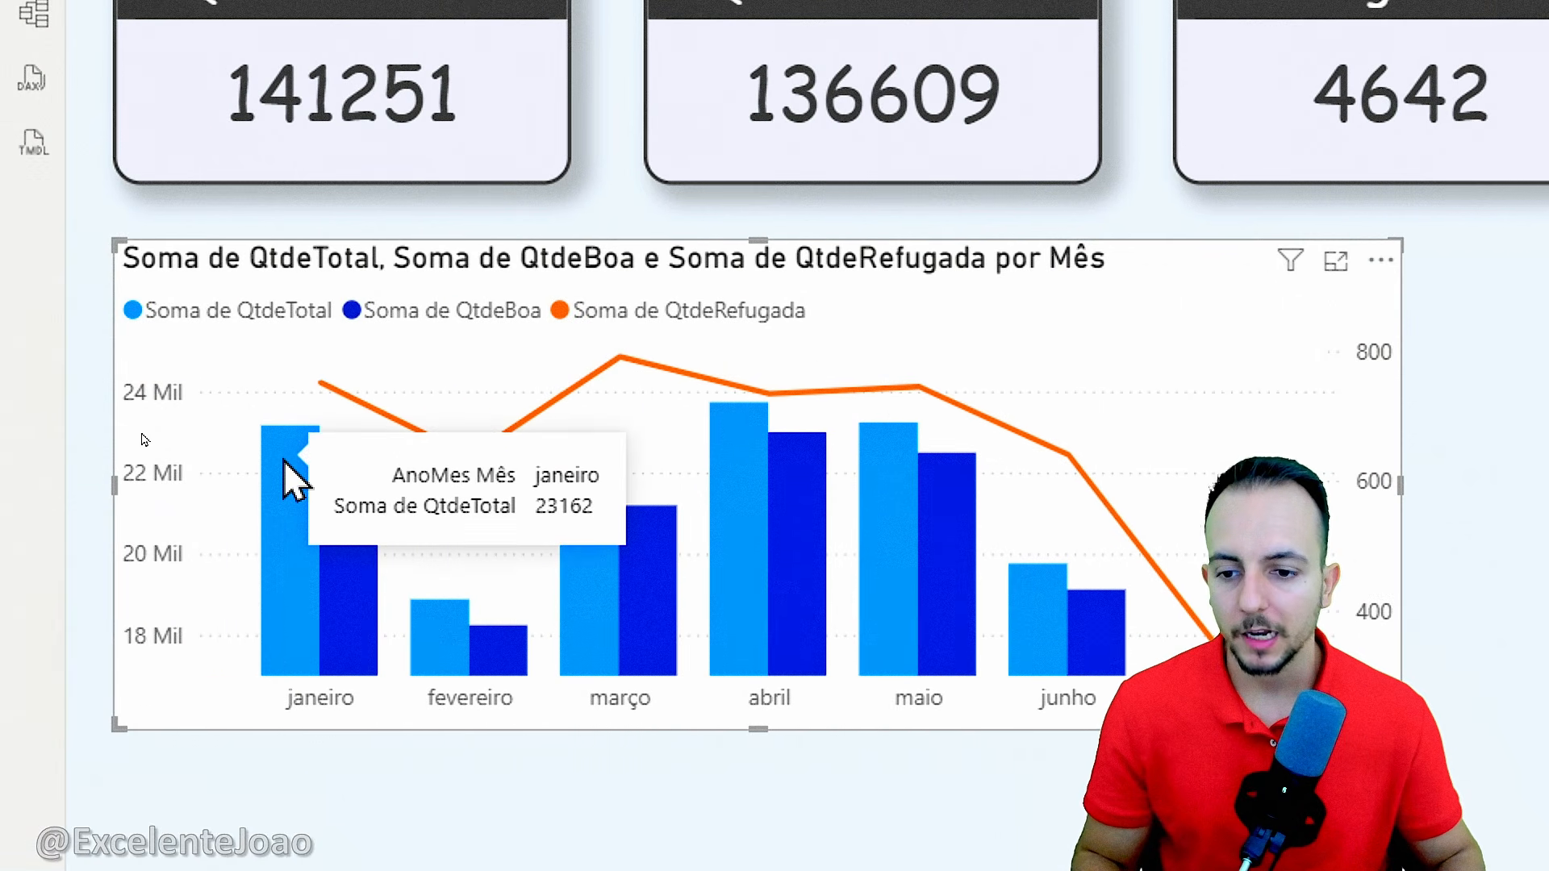
{"action": "key", "text": "ctrl+2"}
{"action": "mouse_move", "coordinate": [69, 213]}
{"action": "left_mouse_down"}
{"action": "mouse_move", "coordinate": [759, 349]}
{"action": "mouse_move", "coordinate": [1159, 359]}
{"action": "left_mouse_up"}
{"action": "key", "text": "Escape"}
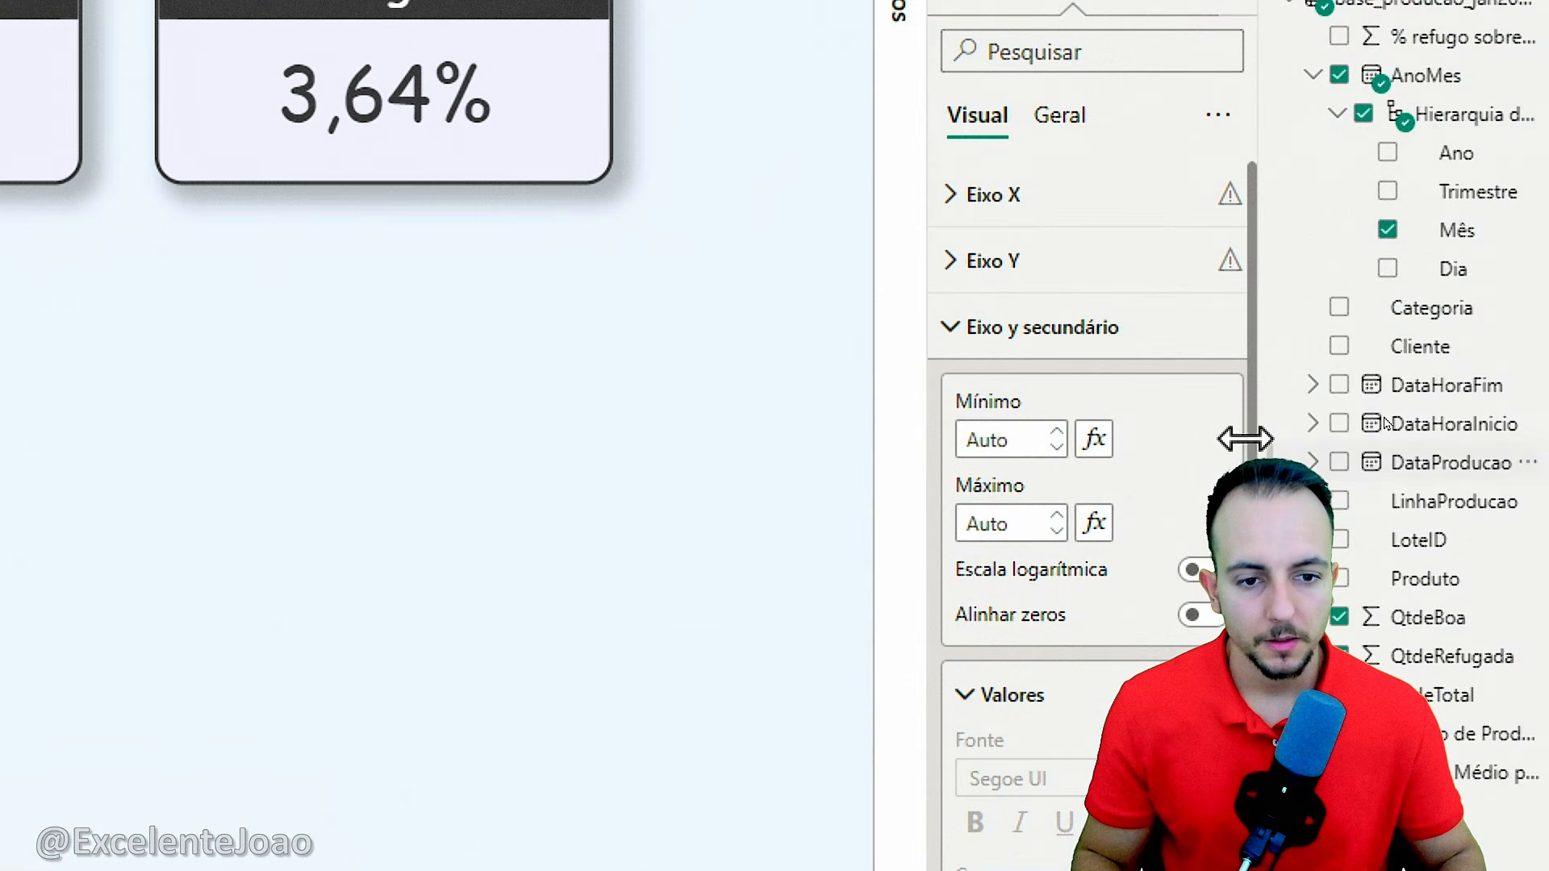
Set the chart's legend position to Inferior central
{"action": "left_click", "coordinate": [1032, 339]}
{"action": "left_click", "coordinate": [1031, 400]}
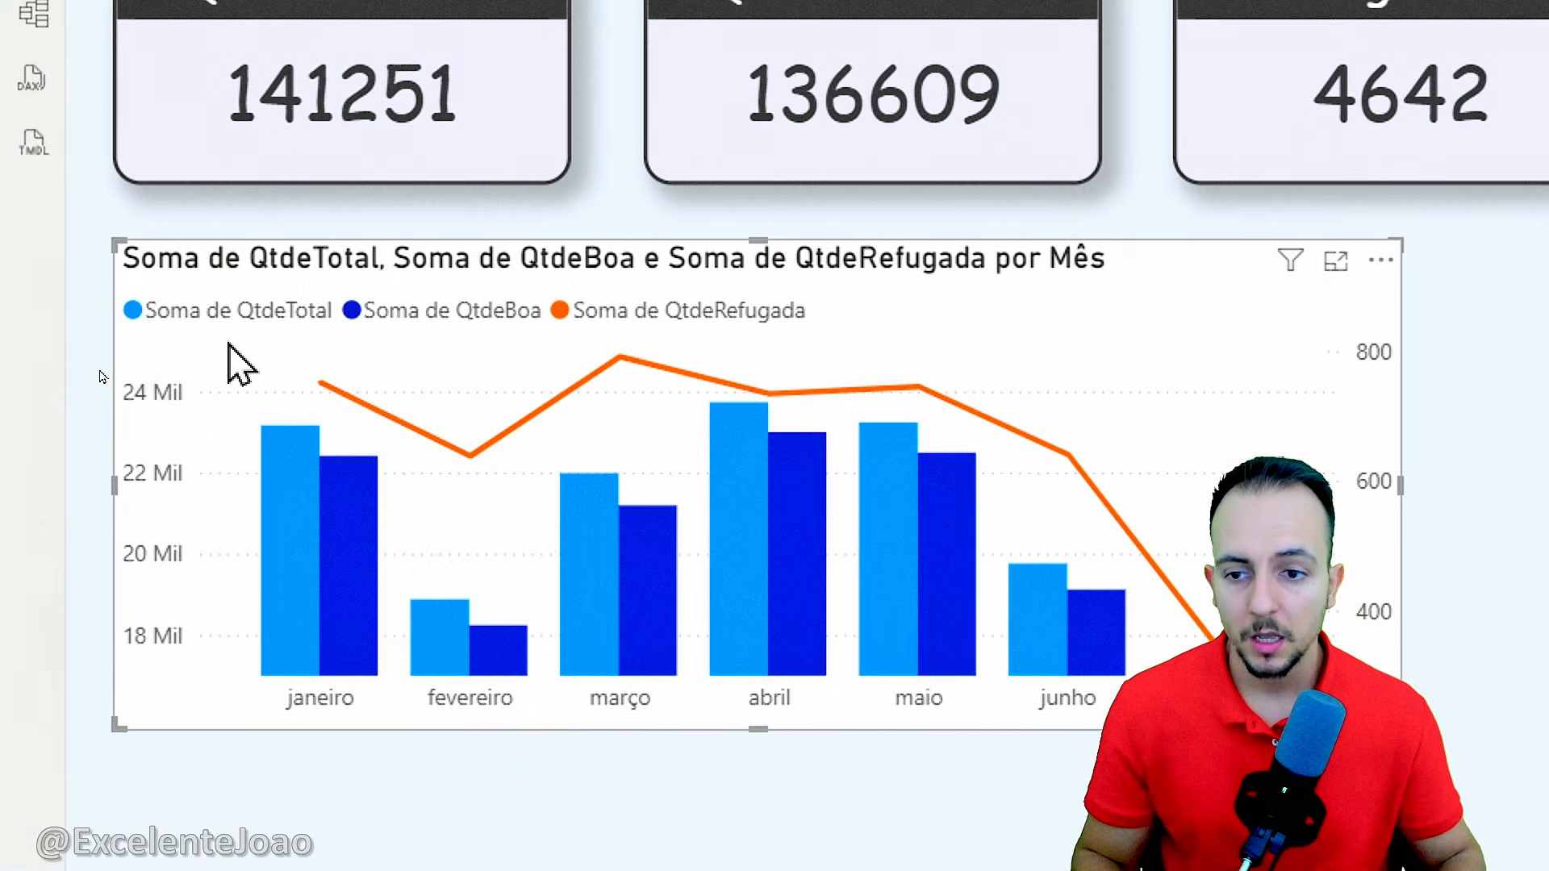
{"action": "key", "text": "ctrl+2"}
{"action": "left_click_drag", "start_coordinate": [93, 273], "coordinate": [838, 362]}
{"action": "left_click_drag", "start_coordinate": [631, 375], "coordinate": [710, 708]}
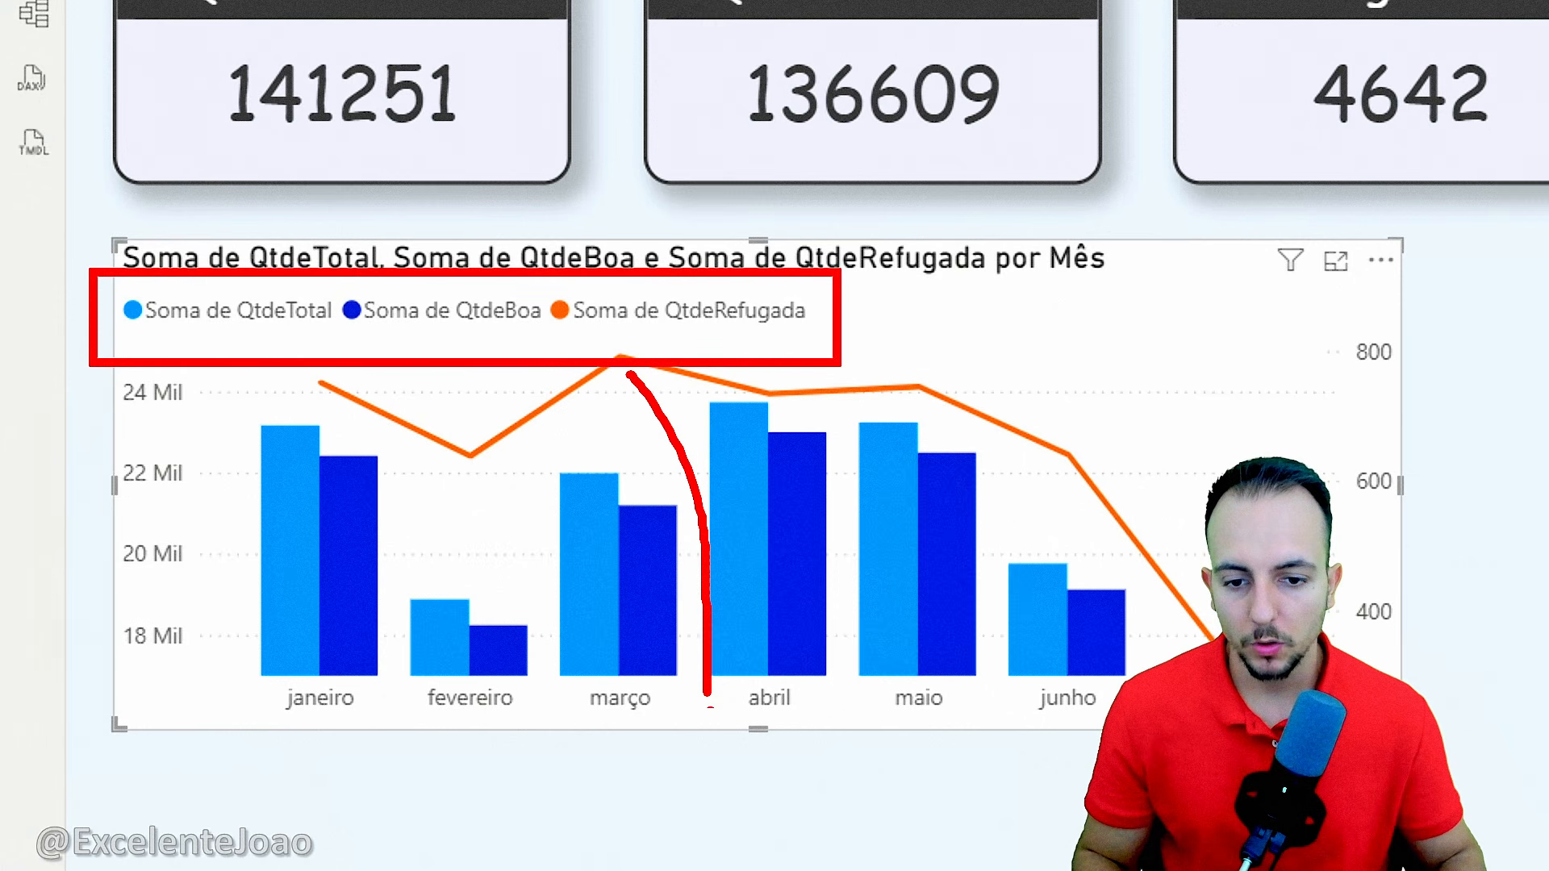
{"action": "key", "text": "Escape"}
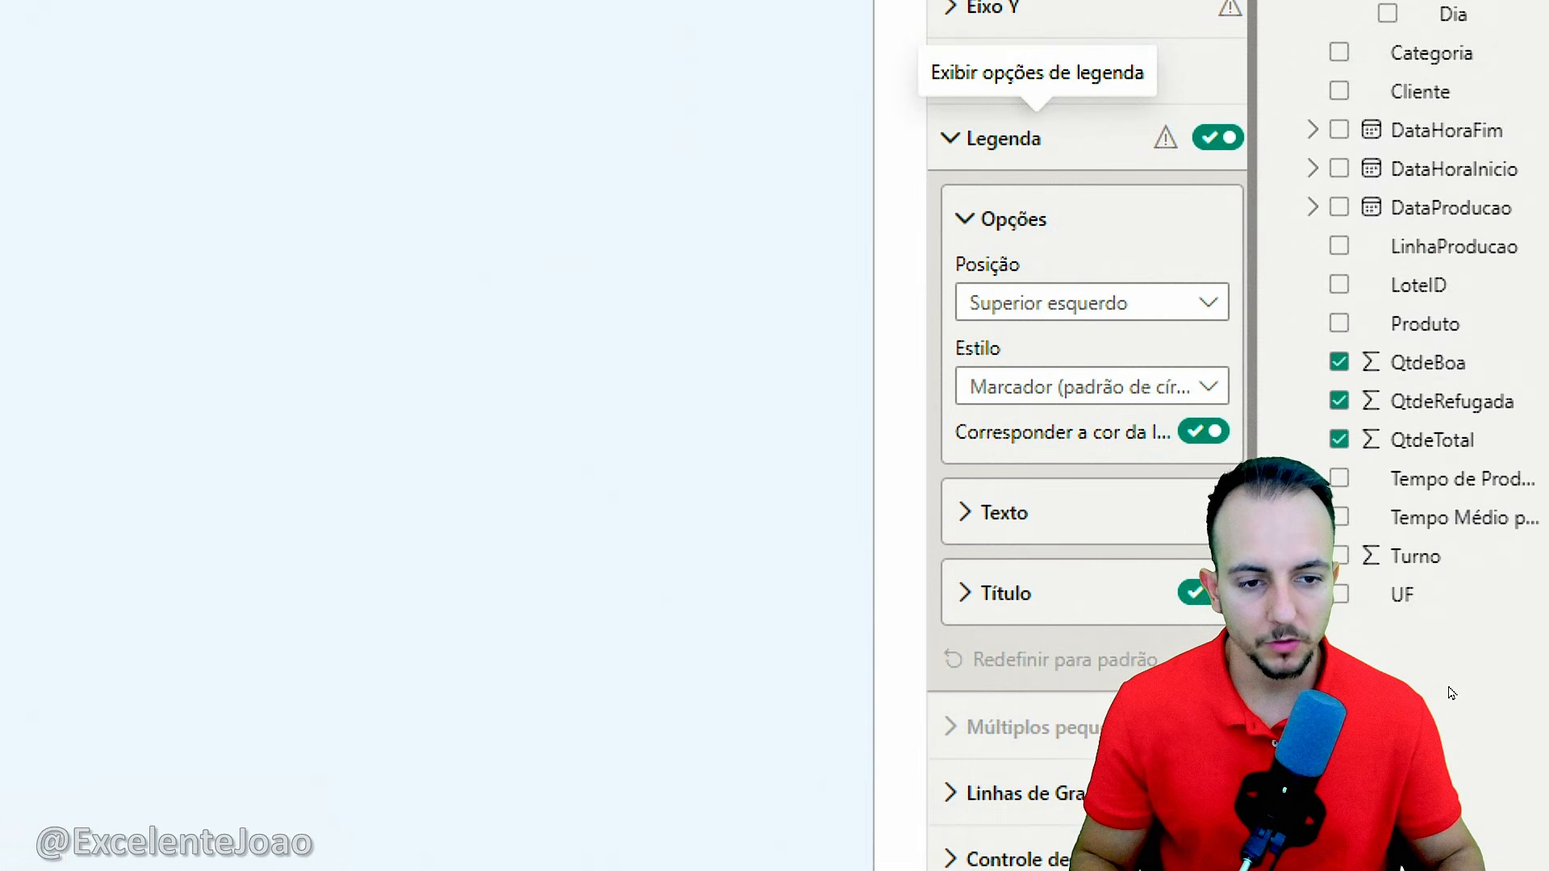
{"action": "left_click", "coordinate": [1102, 307]}
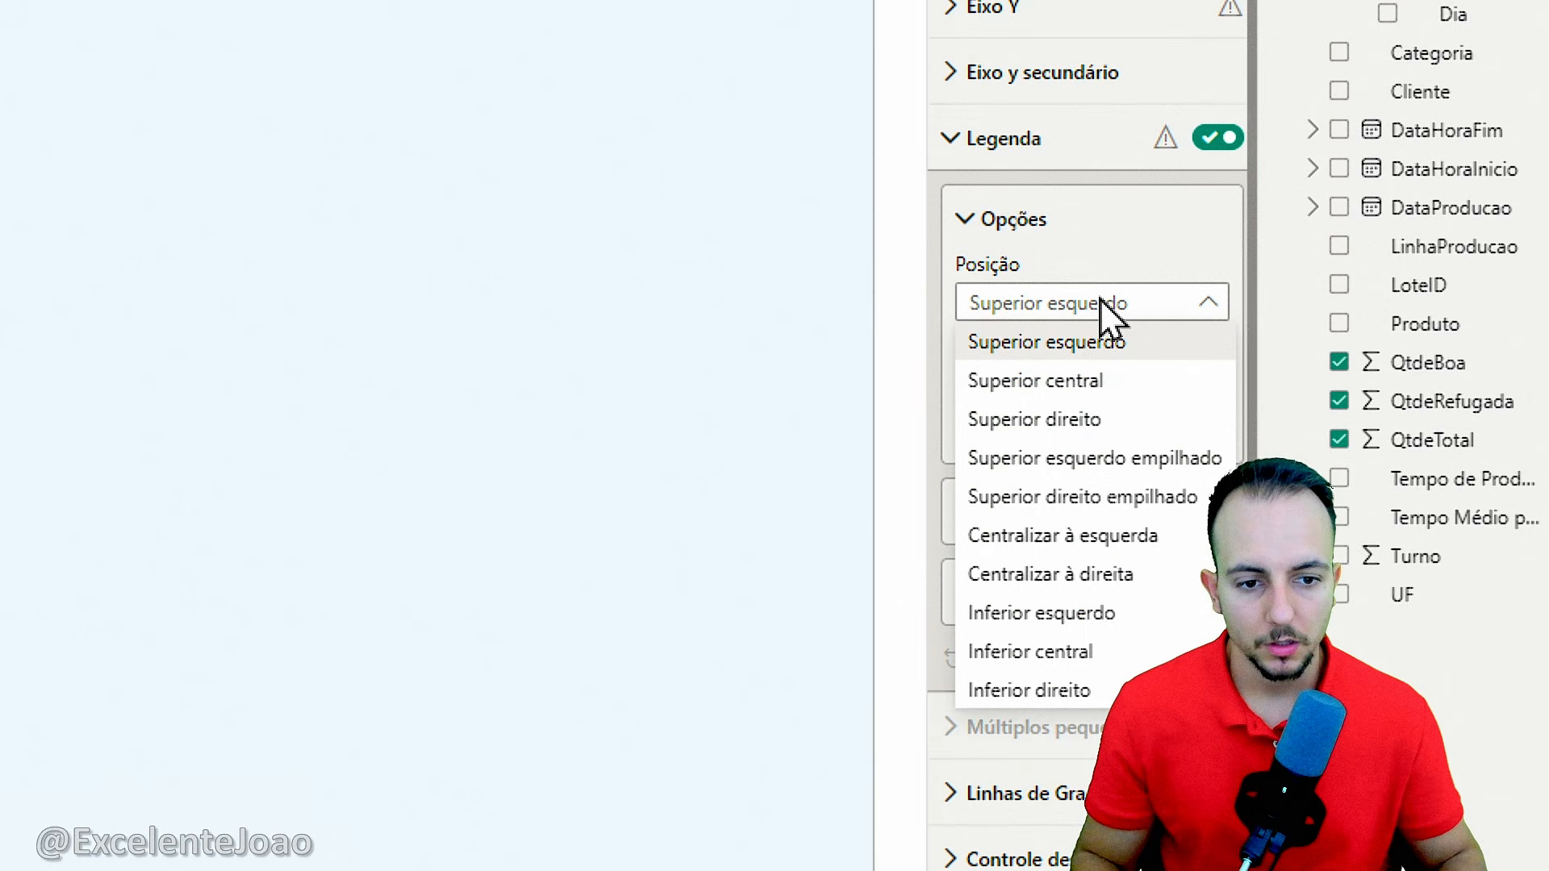
{"action": "left_click", "coordinate": [1085, 652]}
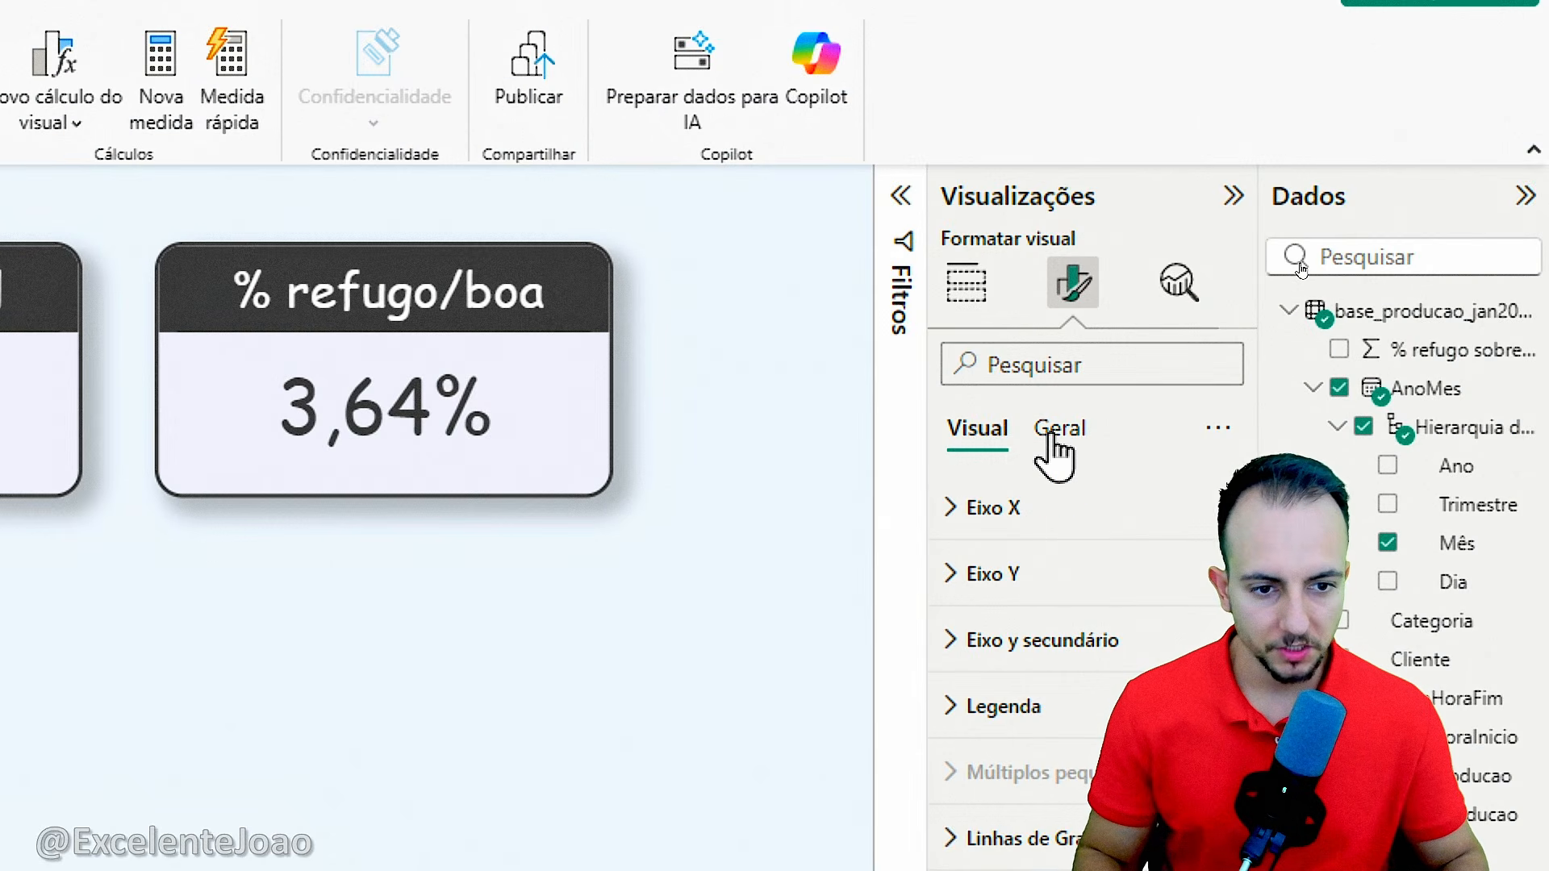
Set the combo chart's title text to "Qtde totais por Mês"
{"action": "left_click", "coordinate": [1057, 436]}
{"action": "left_click", "coordinate": [993, 588]}
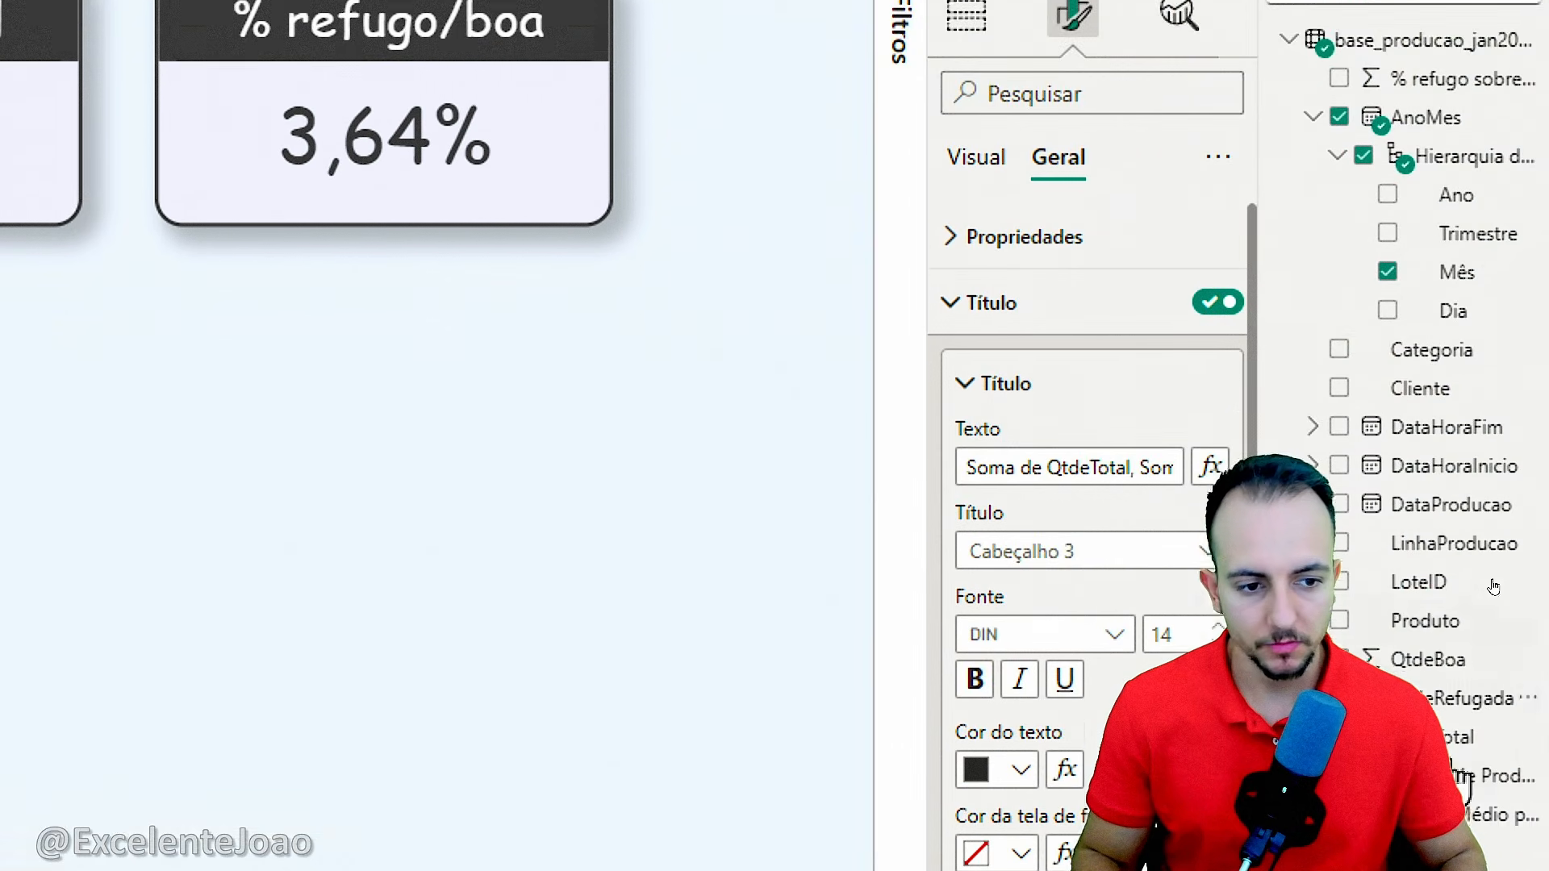
{"action": "left_click", "coordinate": [1003, 395]}
{"action": "key", "text": "ctrl+a"}
{"action": "type", "text": "Qtde"}
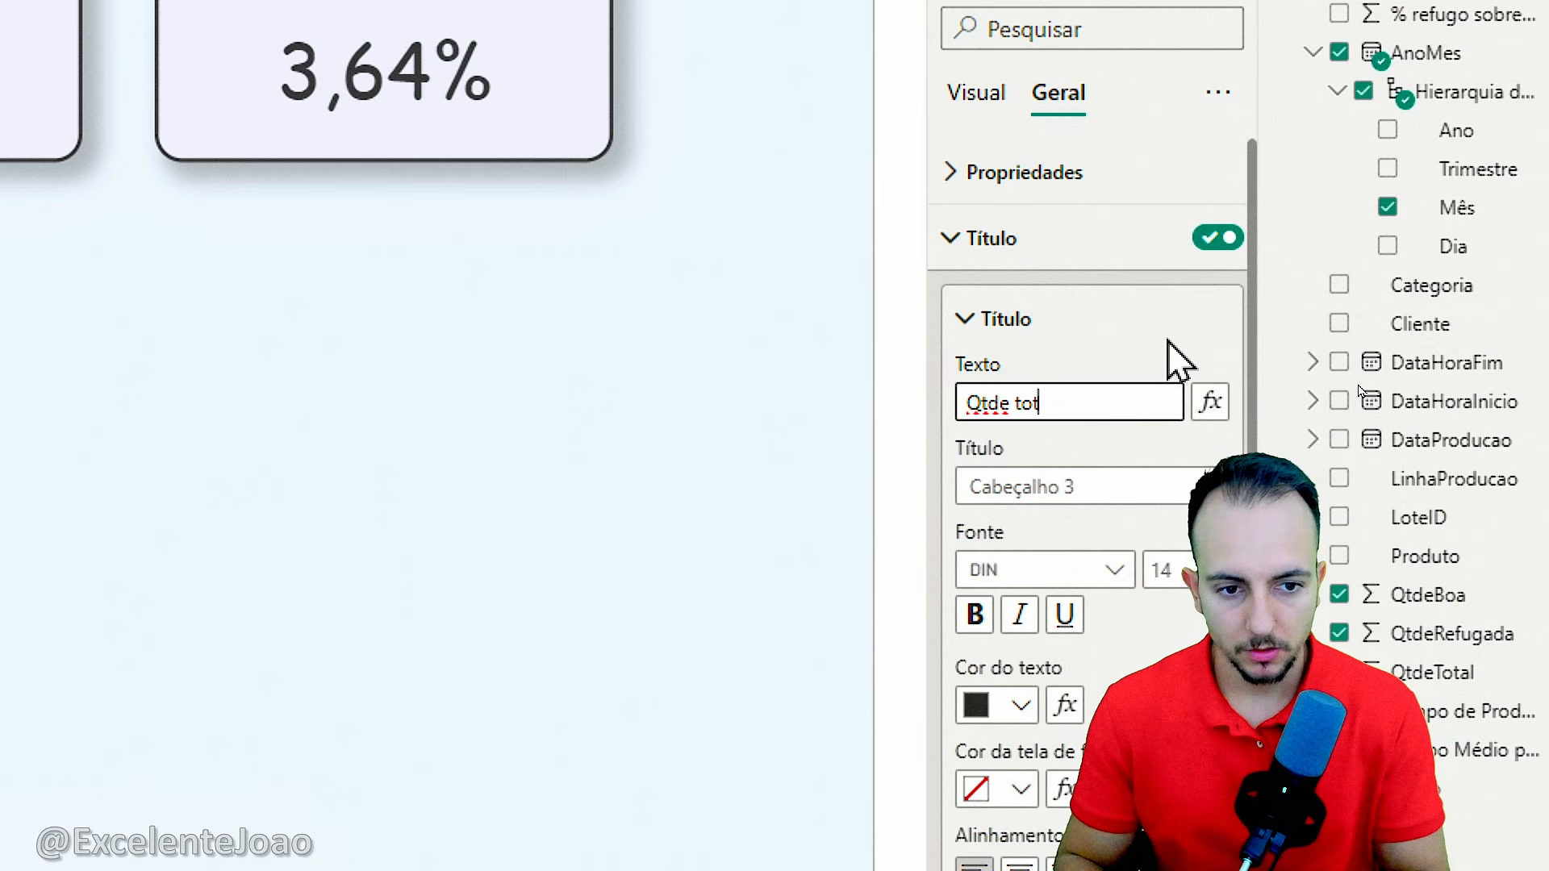
{"action": "type", "text": " totais por M"}
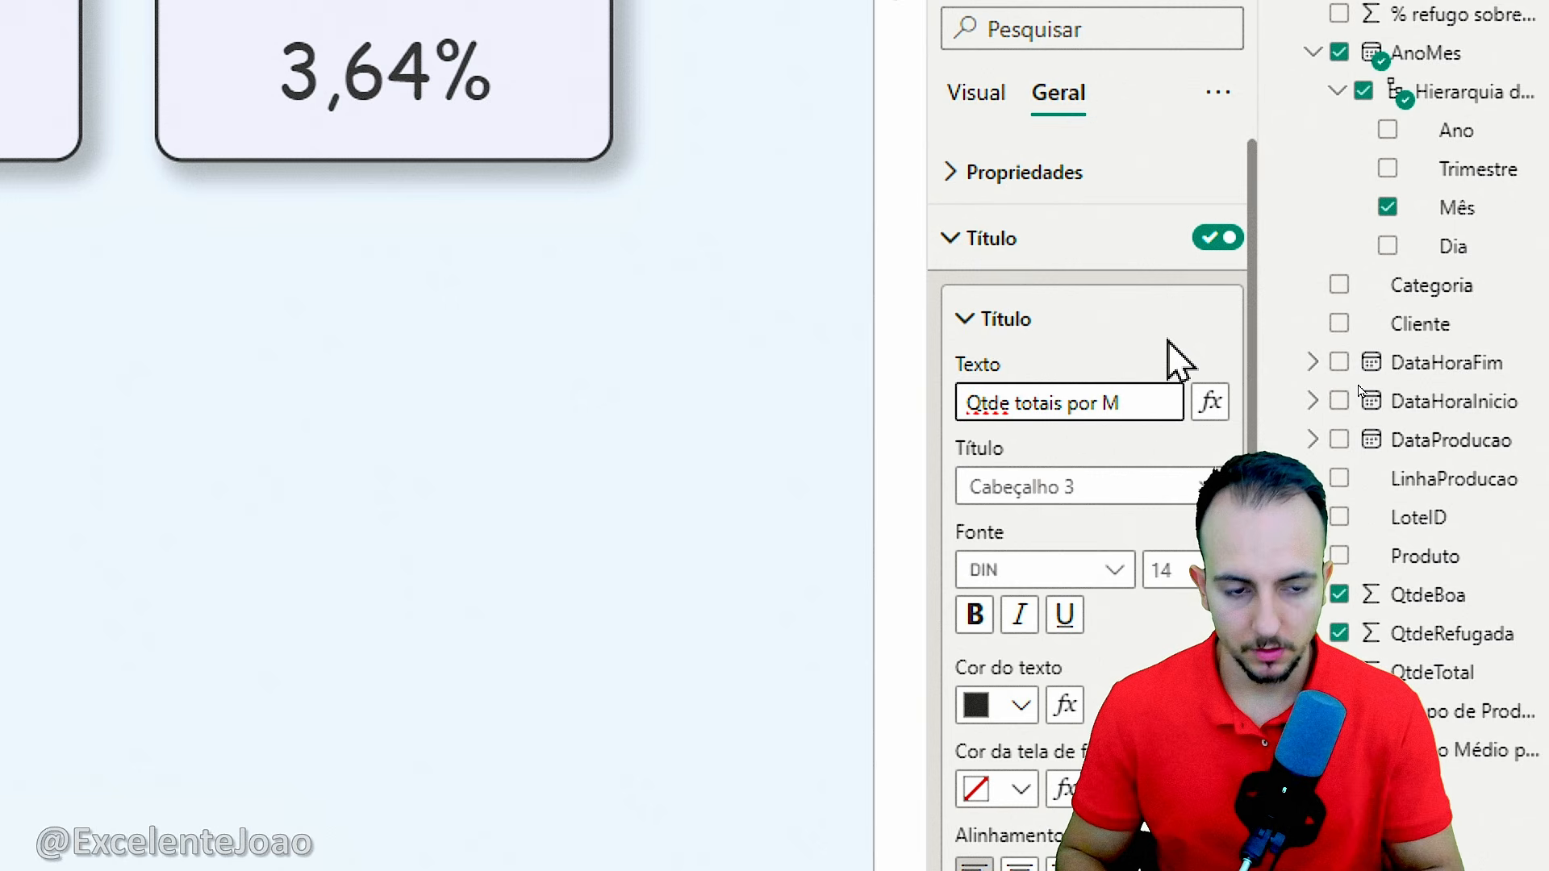
{"action": "type", "text": "ês"}
{"action": "key", "text": "Return"}
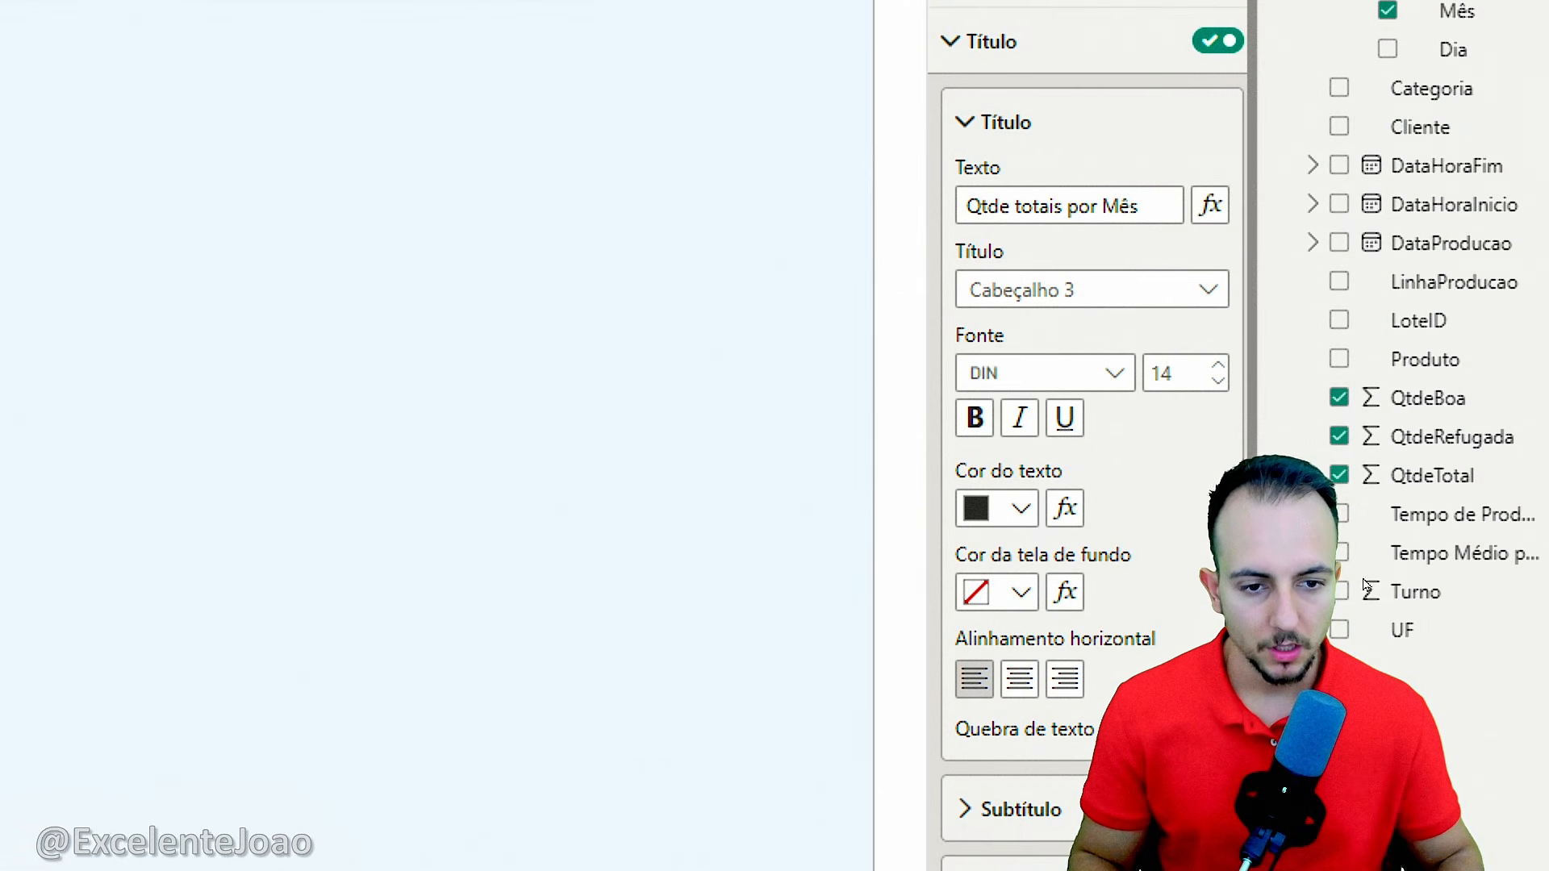
Set the chart title's font to Comic Sans MS at size 20
{"action": "left_click", "coordinate": [1122, 379]}
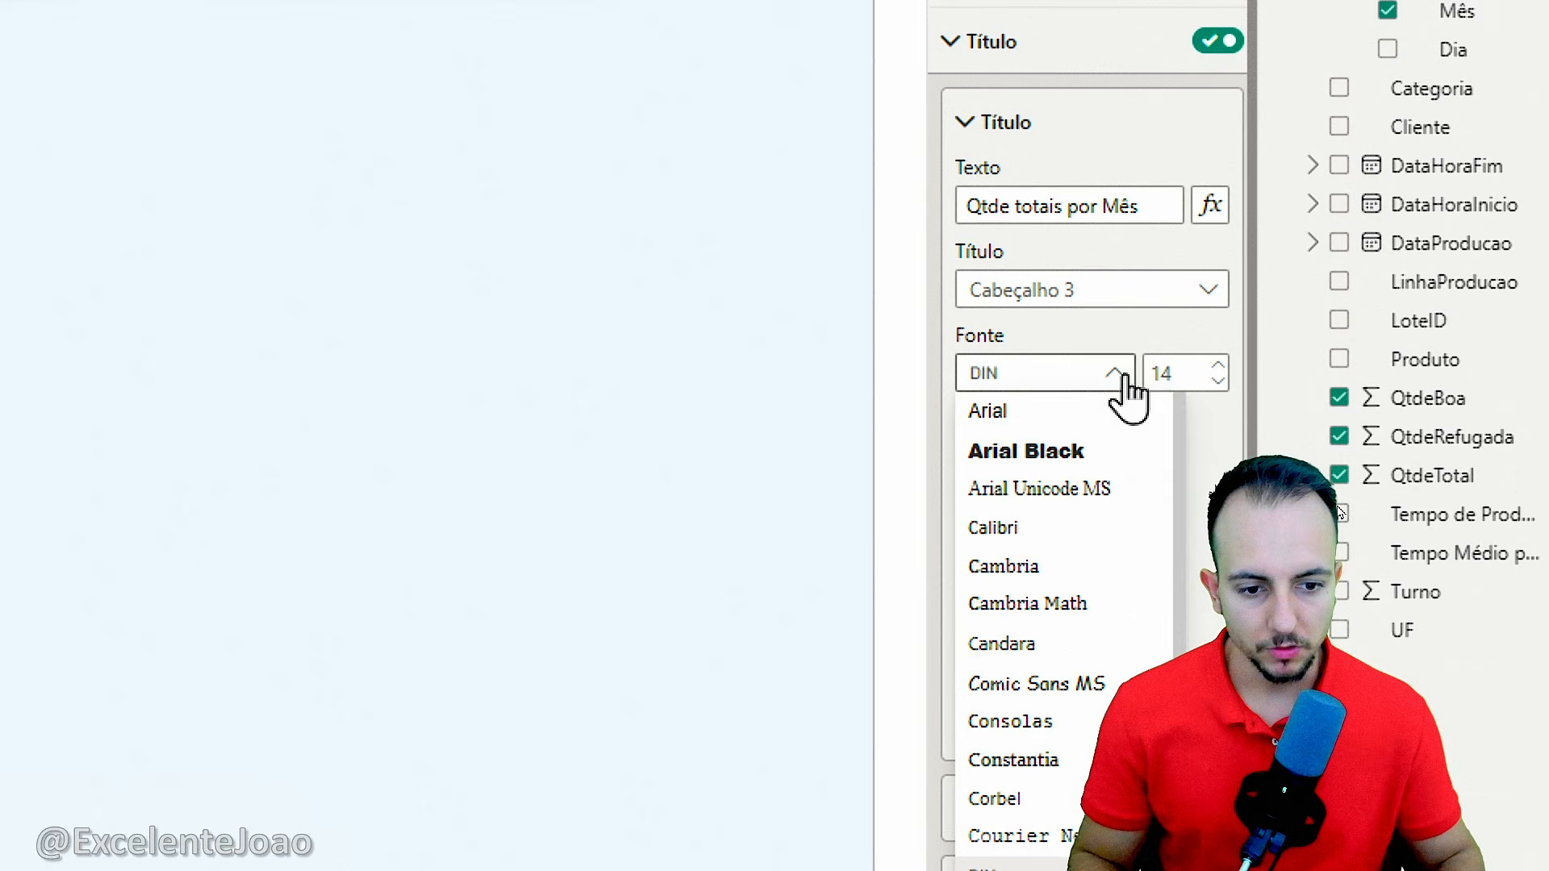
{"action": "left_click", "coordinate": [1080, 685]}
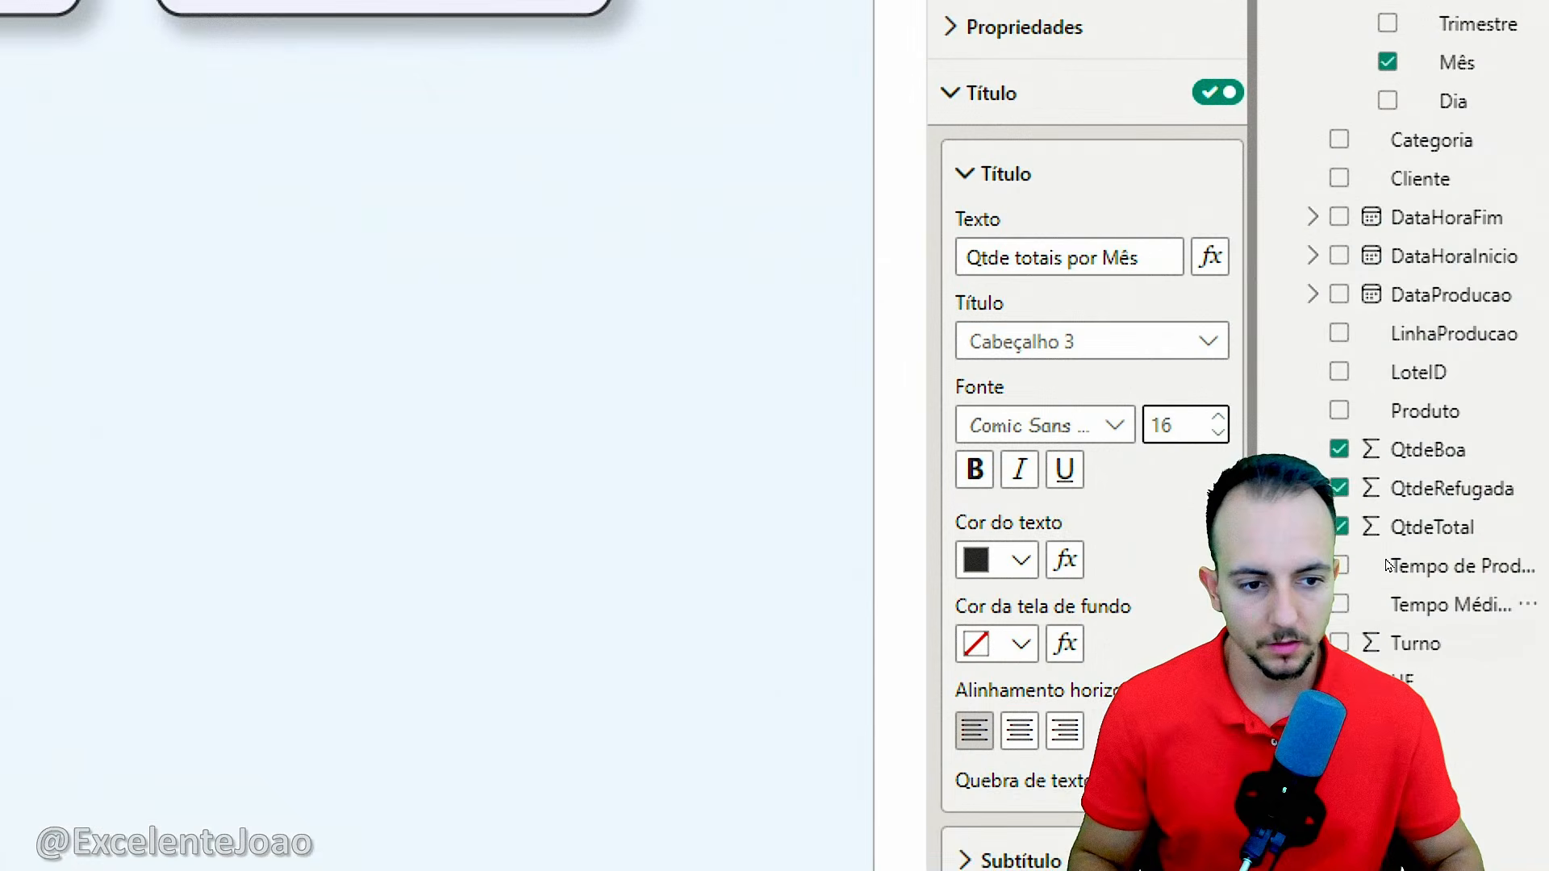
{"action": "left_click", "coordinate": [1216, 420]}
{"action": "left_click", "coordinate": [1216, 419]}
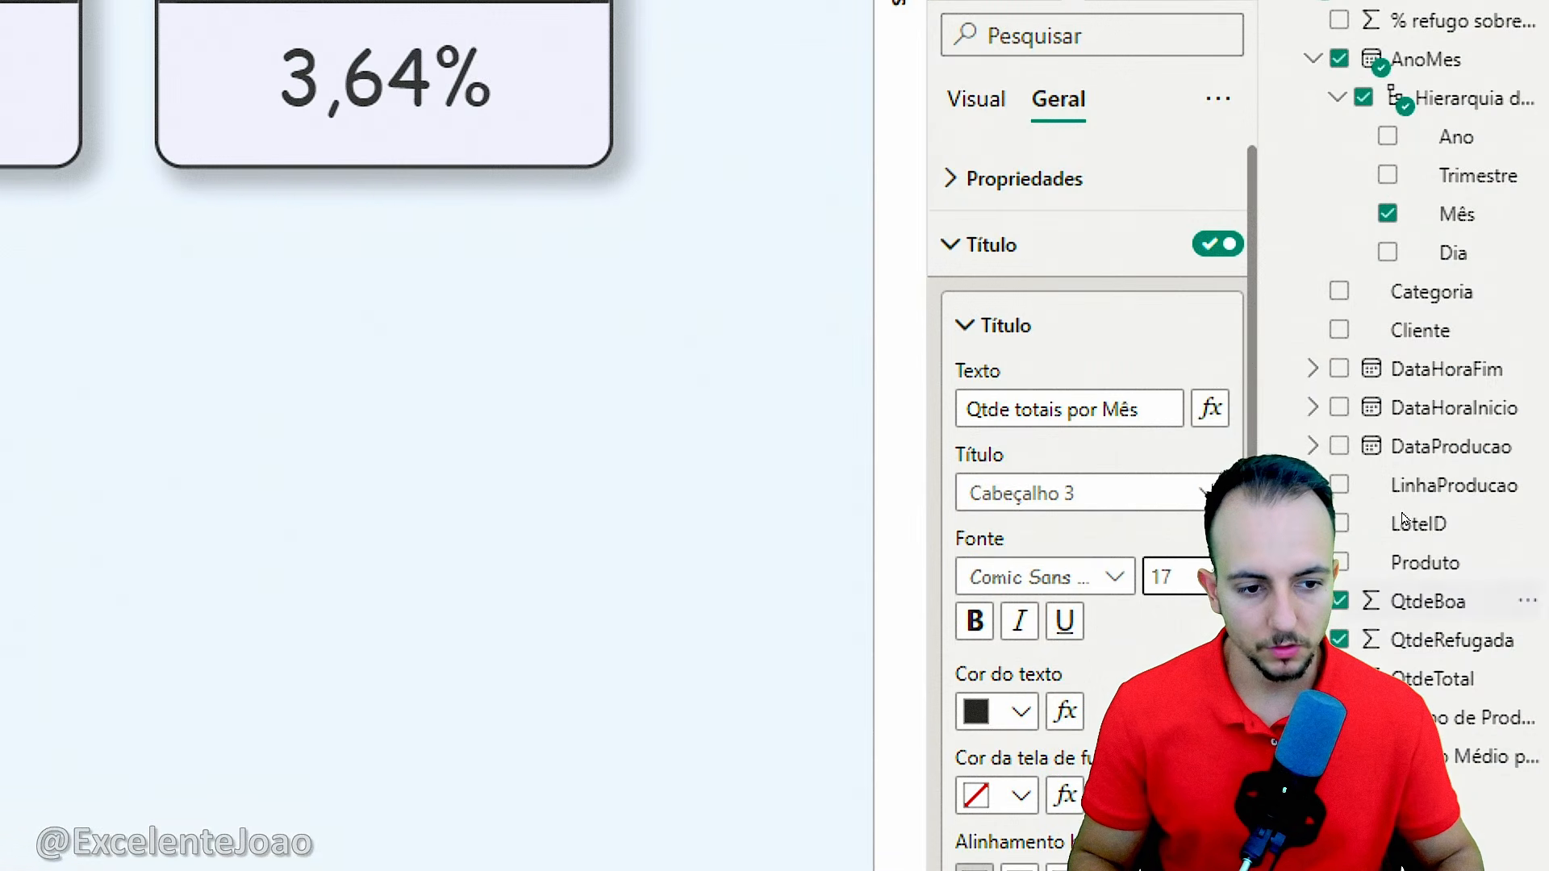
{"action": "left_click", "coordinate": [1218, 572]}
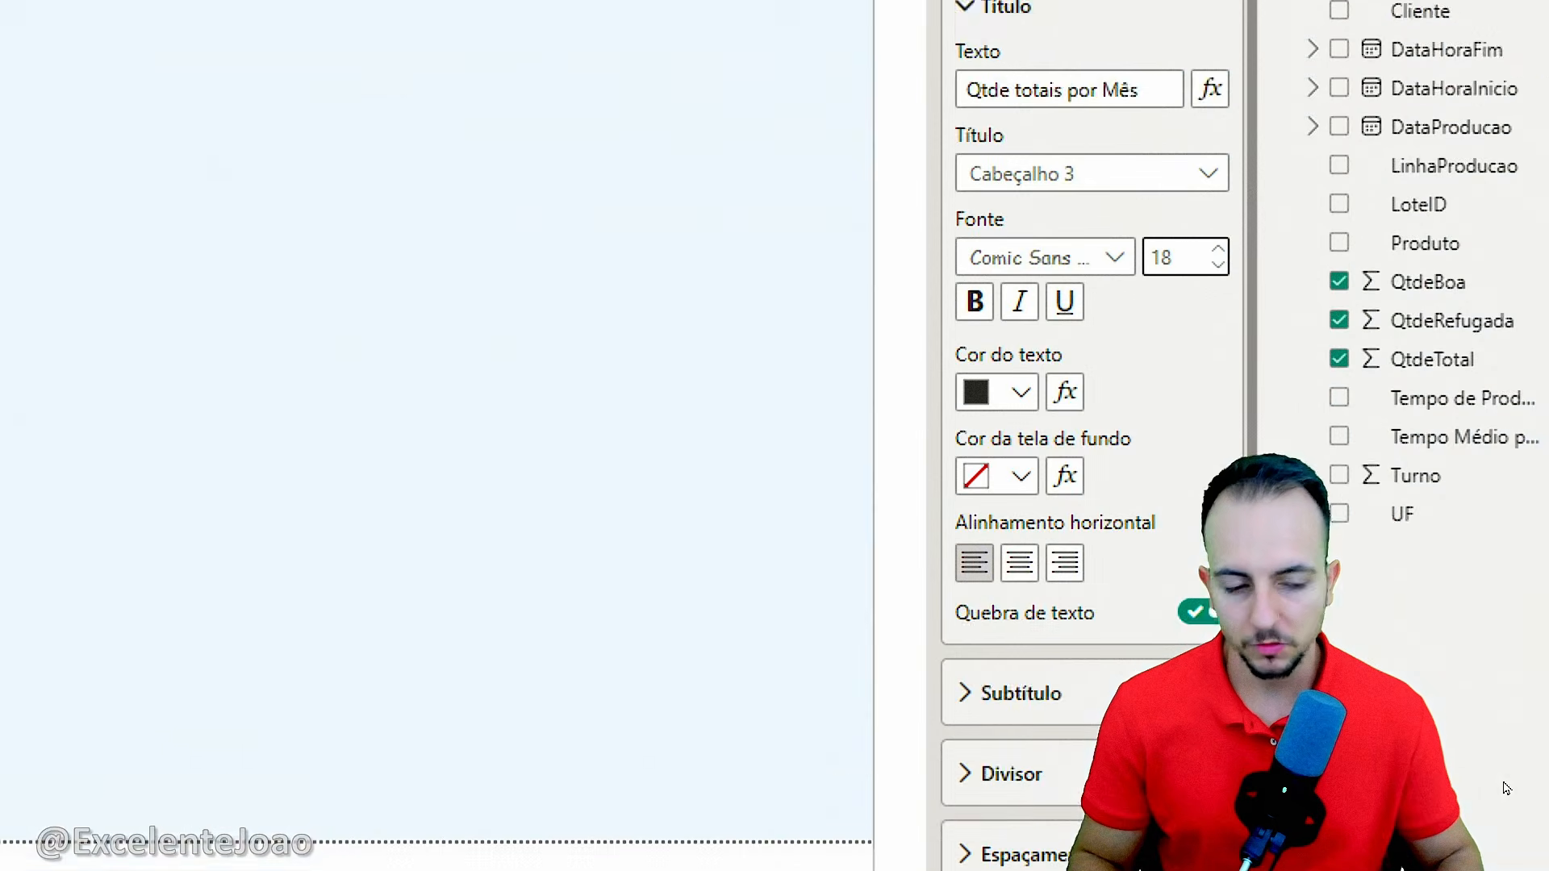
{"action": "left_click", "coordinate": [1219, 248]}
{"action": "left_click", "coordinate": [1218, 249]}
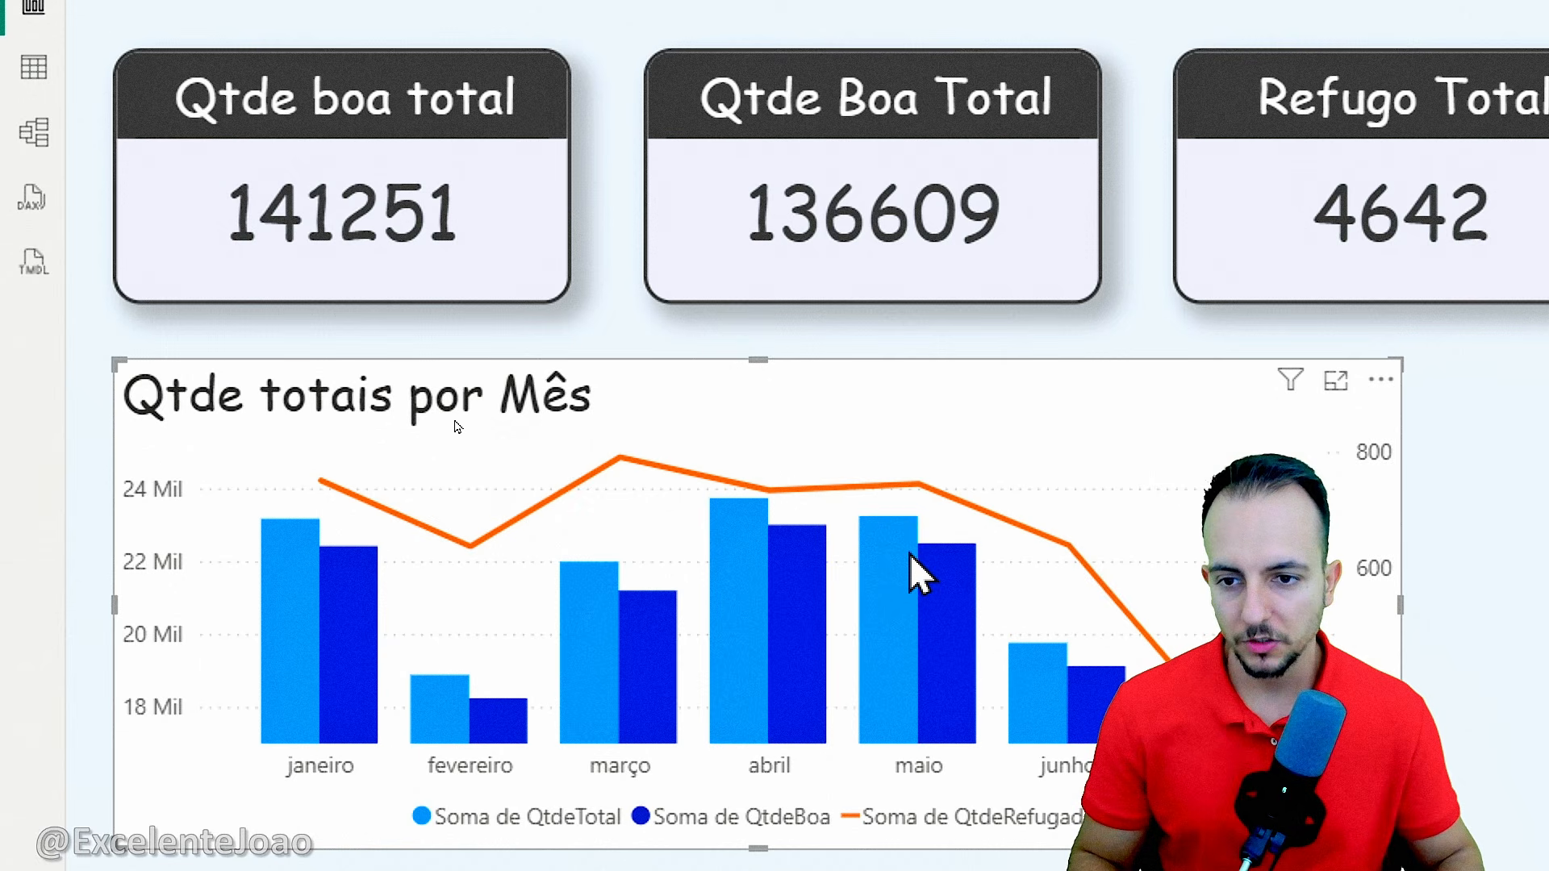
Center the chart title and give it white text on a dark grey background
{"action": "mouse_move", "coordinate": [1130, 625]}
{"action": "left_click", "coordinate": [1020, 435]}
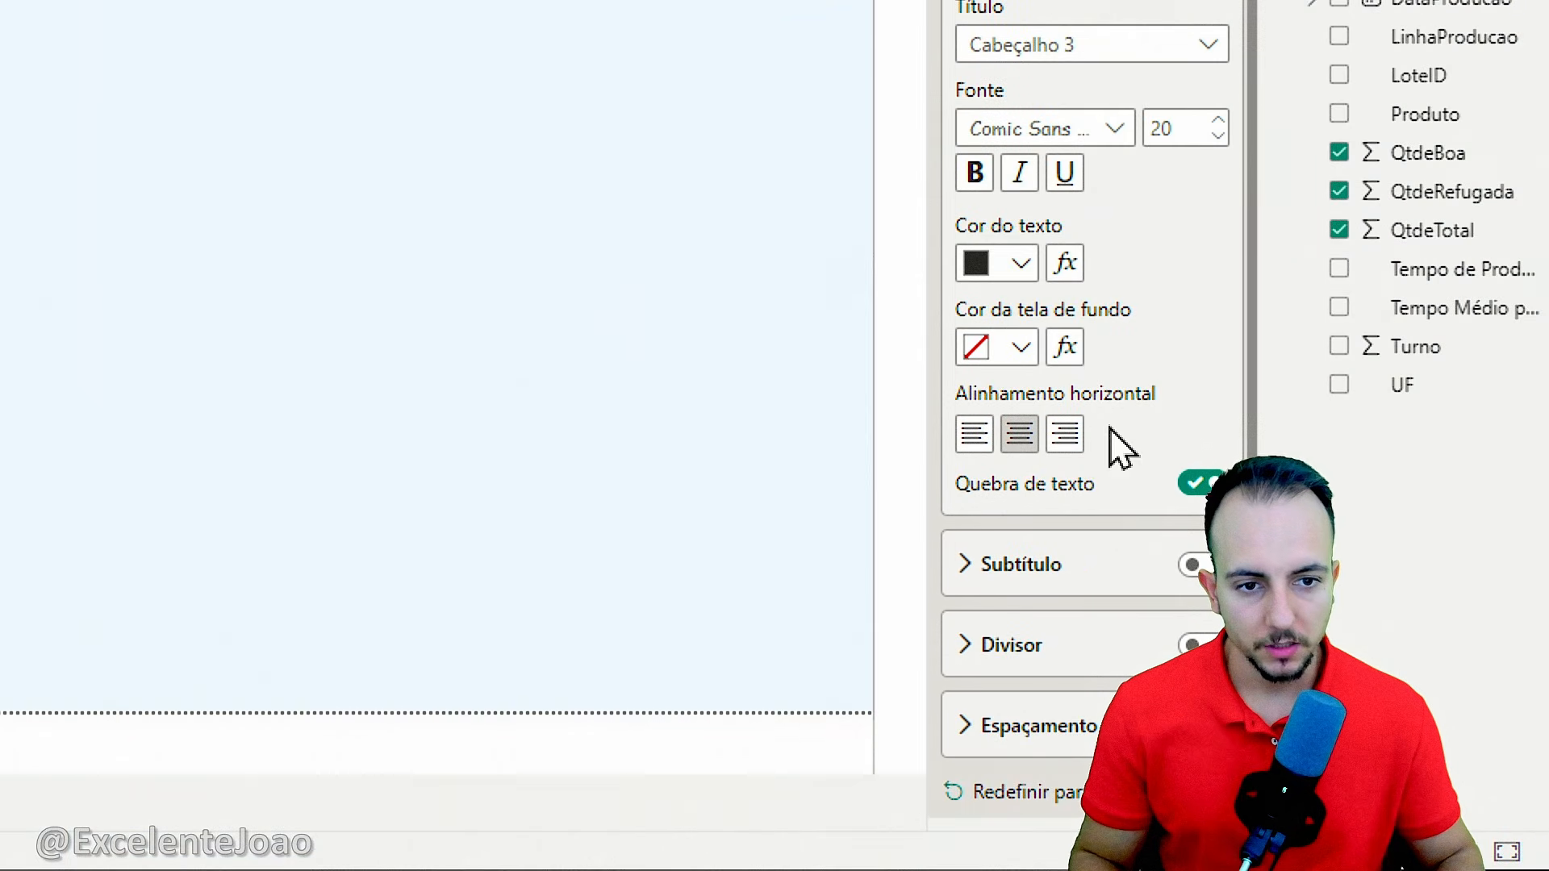
{"action": "left_click", "coordinate": [1023, 274]}
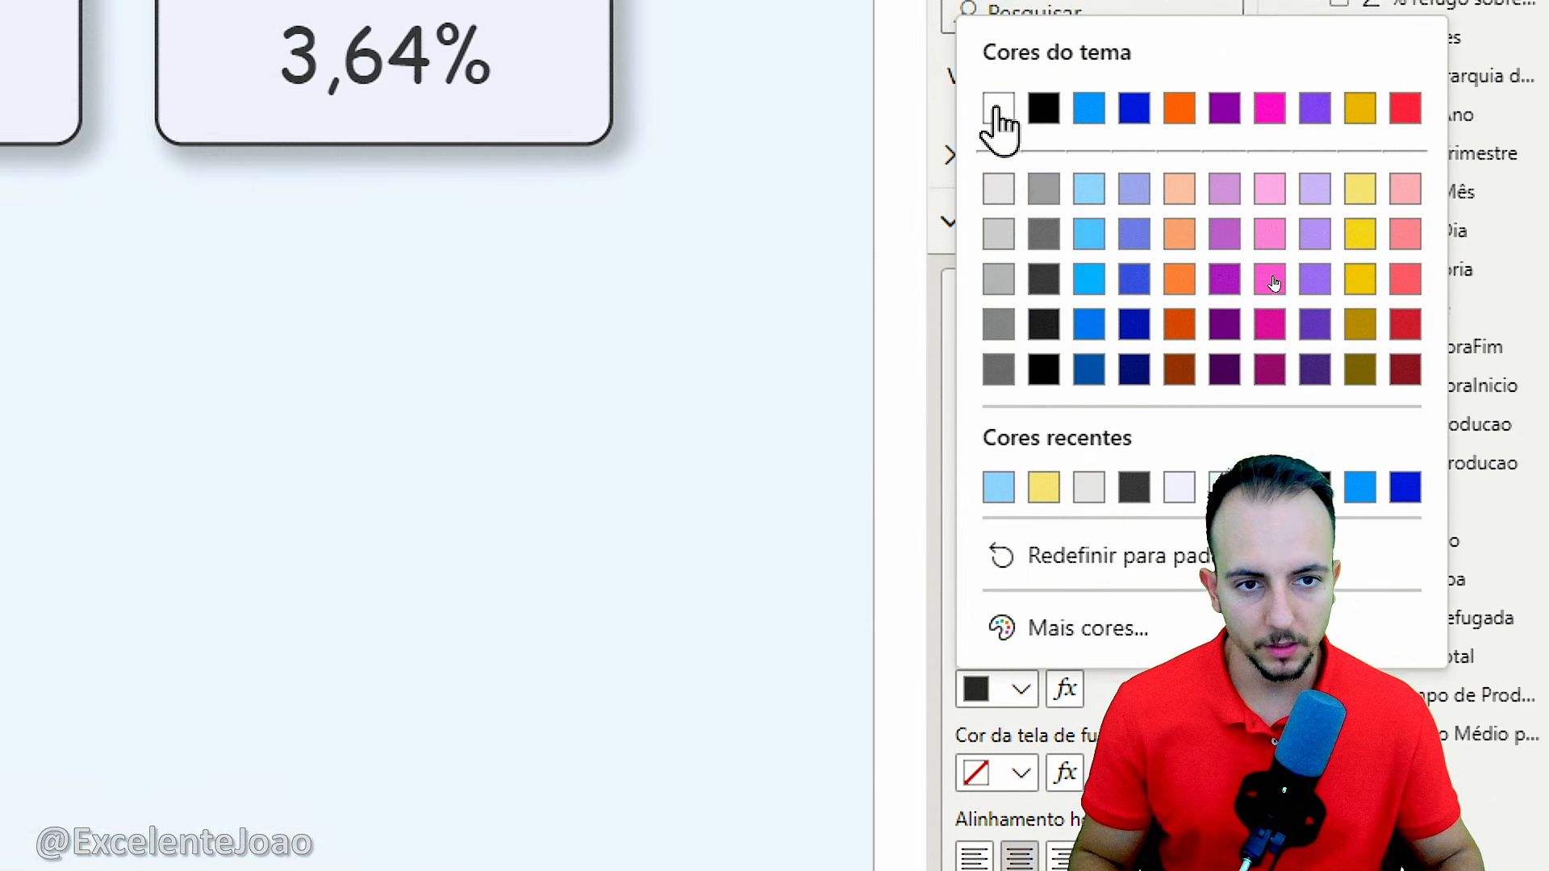
{"action": "left_click", "coordinate": [995, 114]}
{"action": "left_click", "coordinate": [1022, 573]}
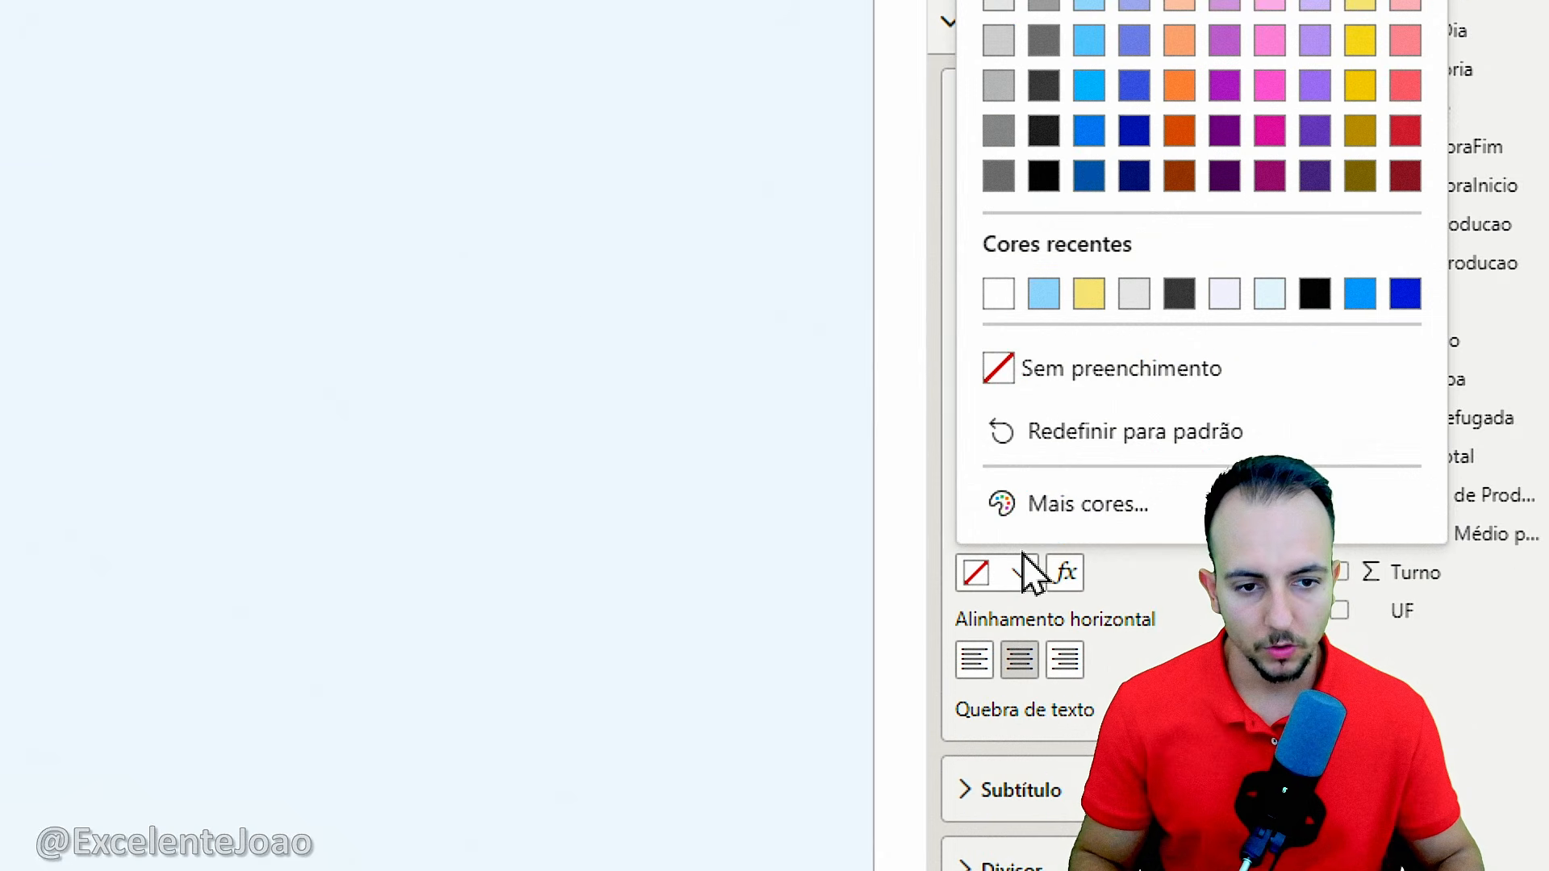
{"action": "left_click", "coordinate": [1044, 212]}
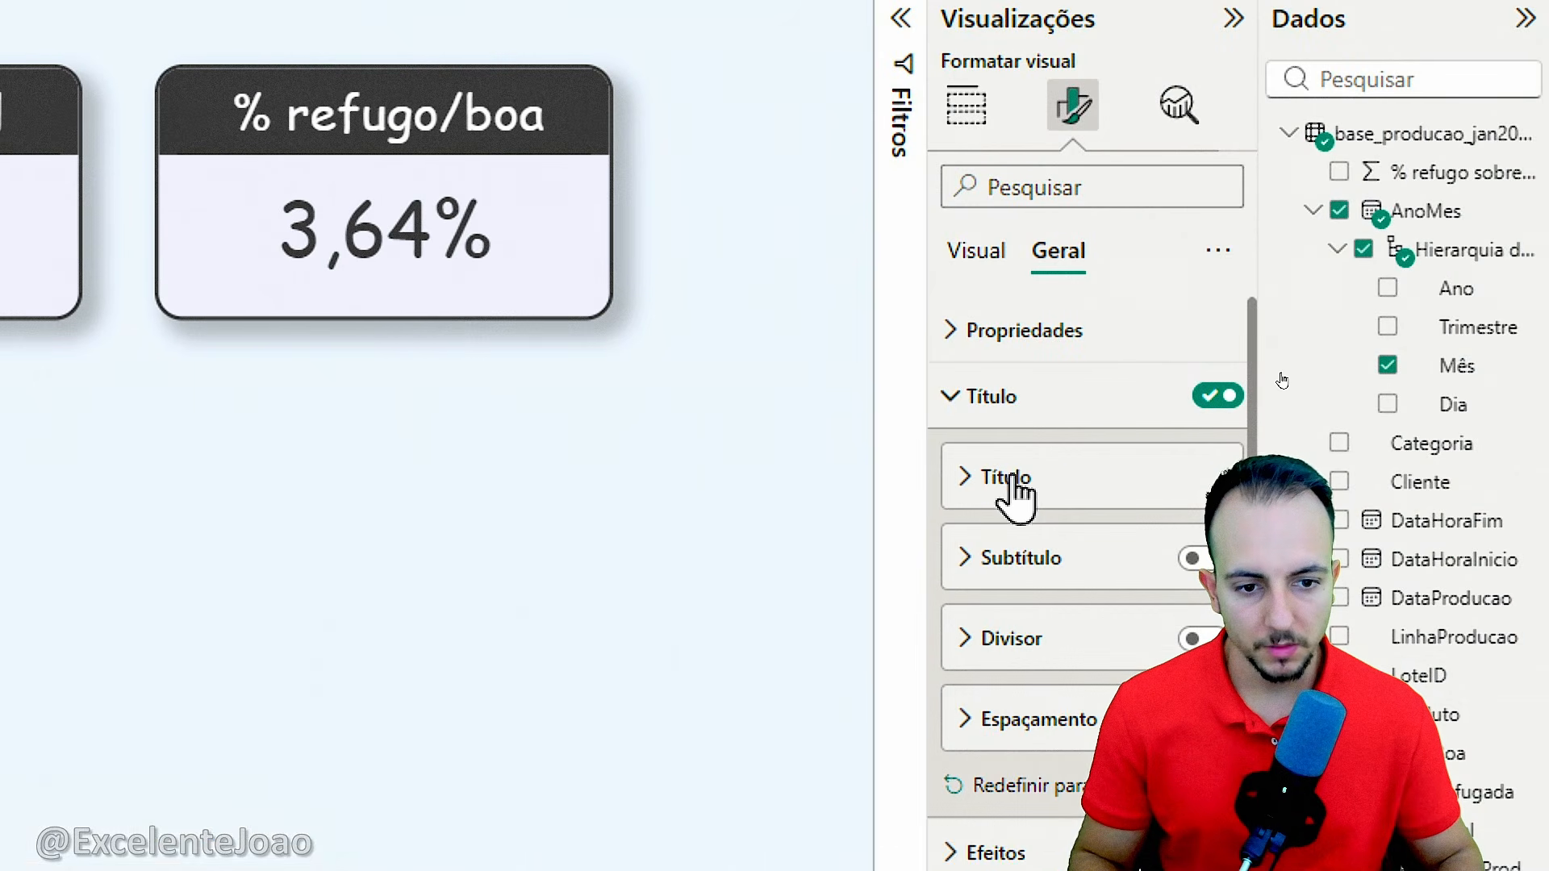
Set the chart's background color to the recently used light lavender
{"action": "left_click", "coordinate": [996, 413]}
{"action": "left_click", "coordinate": [1009, 472]}
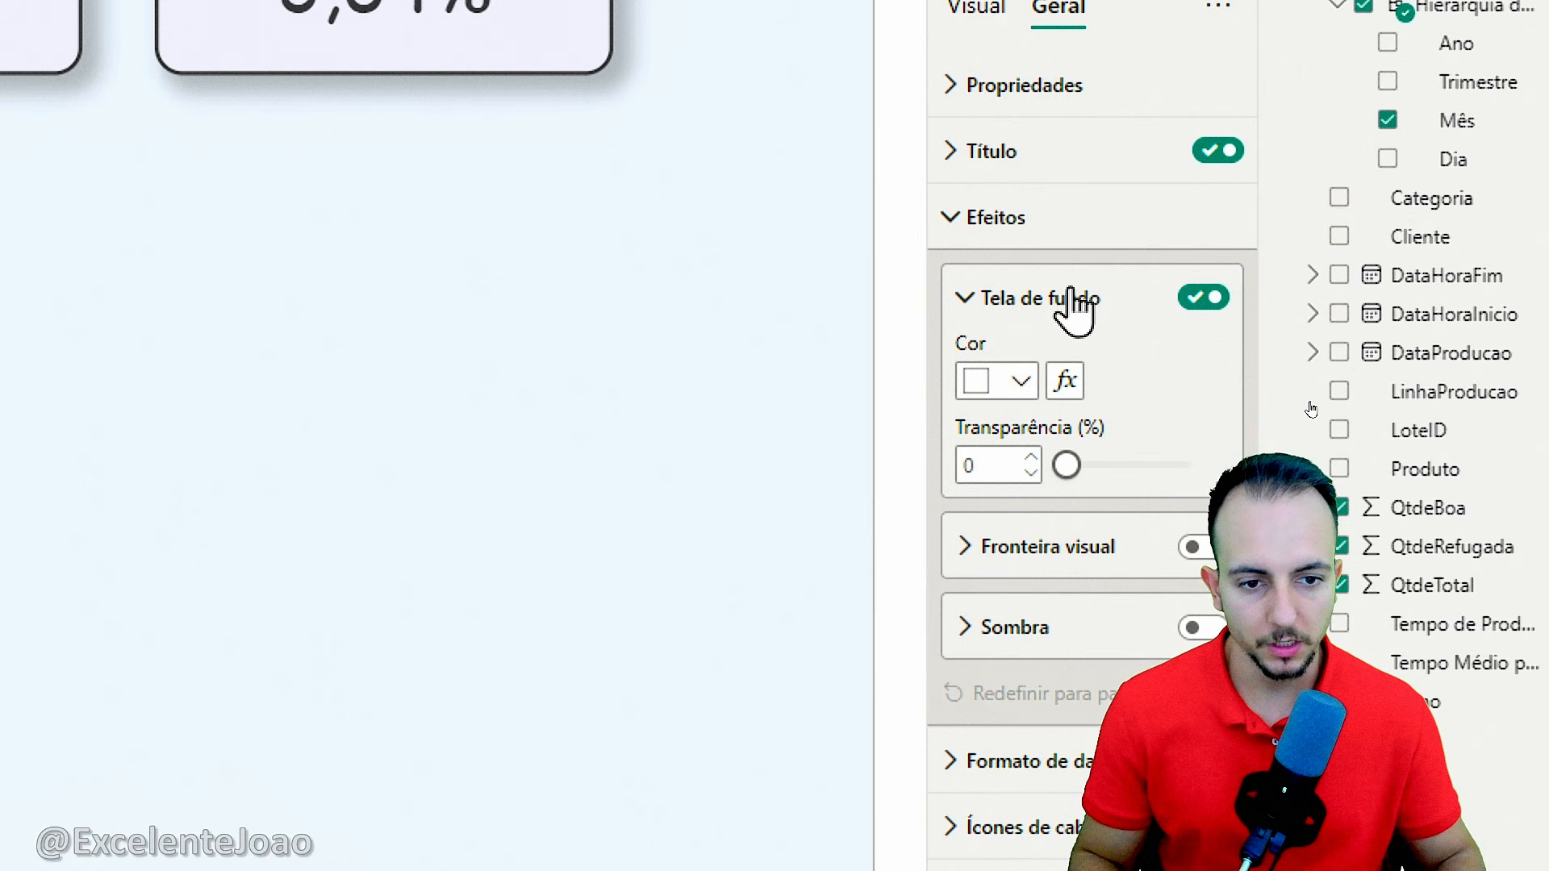
{"action": "left_click", "coordinate": [1004, 386]}
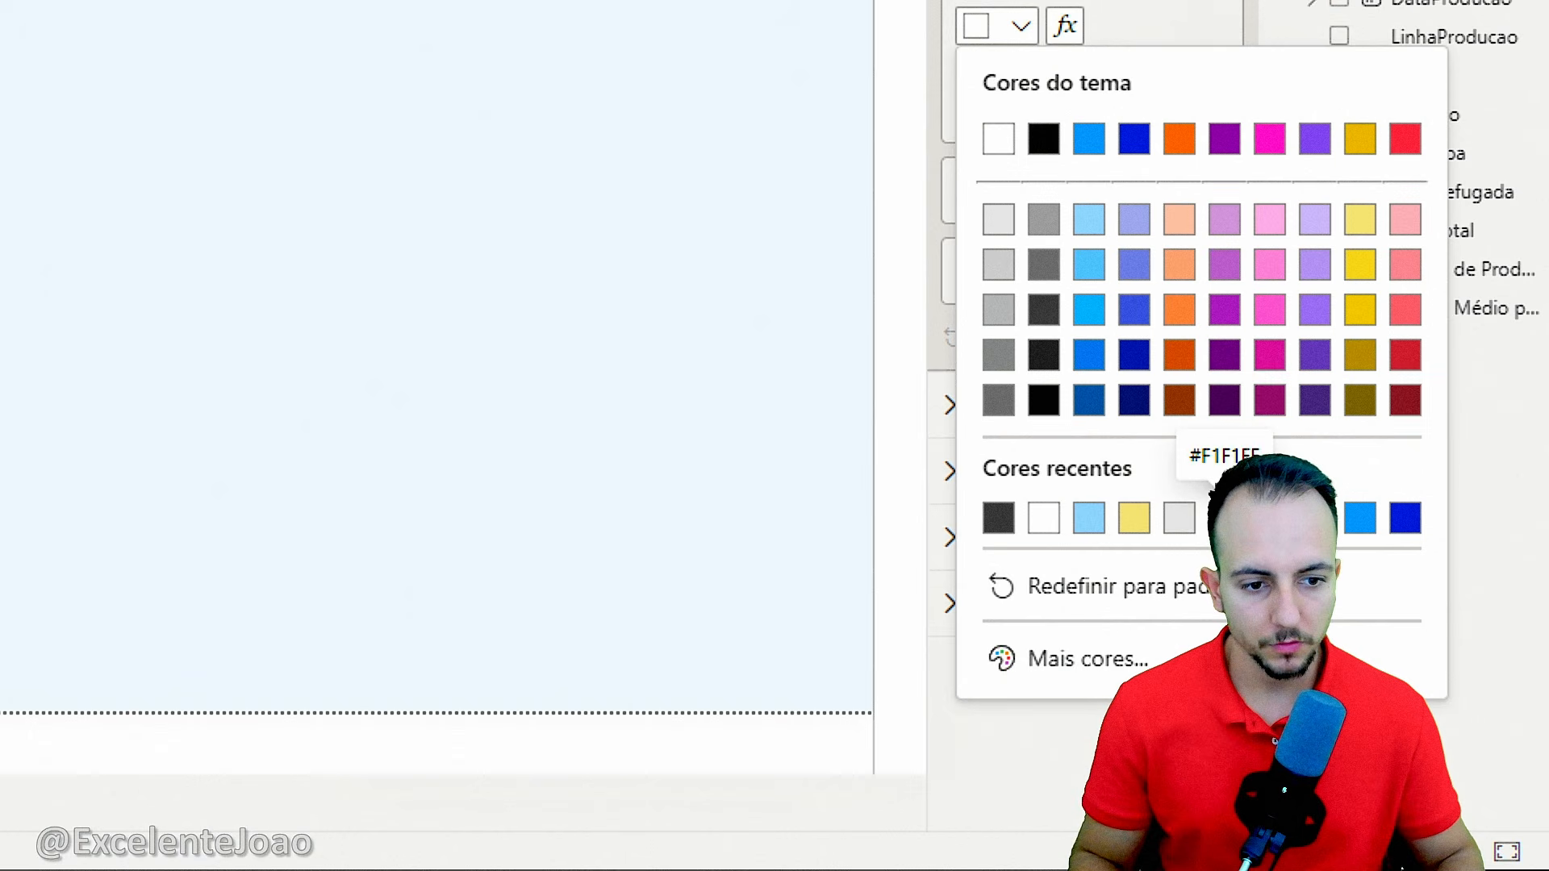
{"action": "left_click", "coordinate": [1225, 518]}
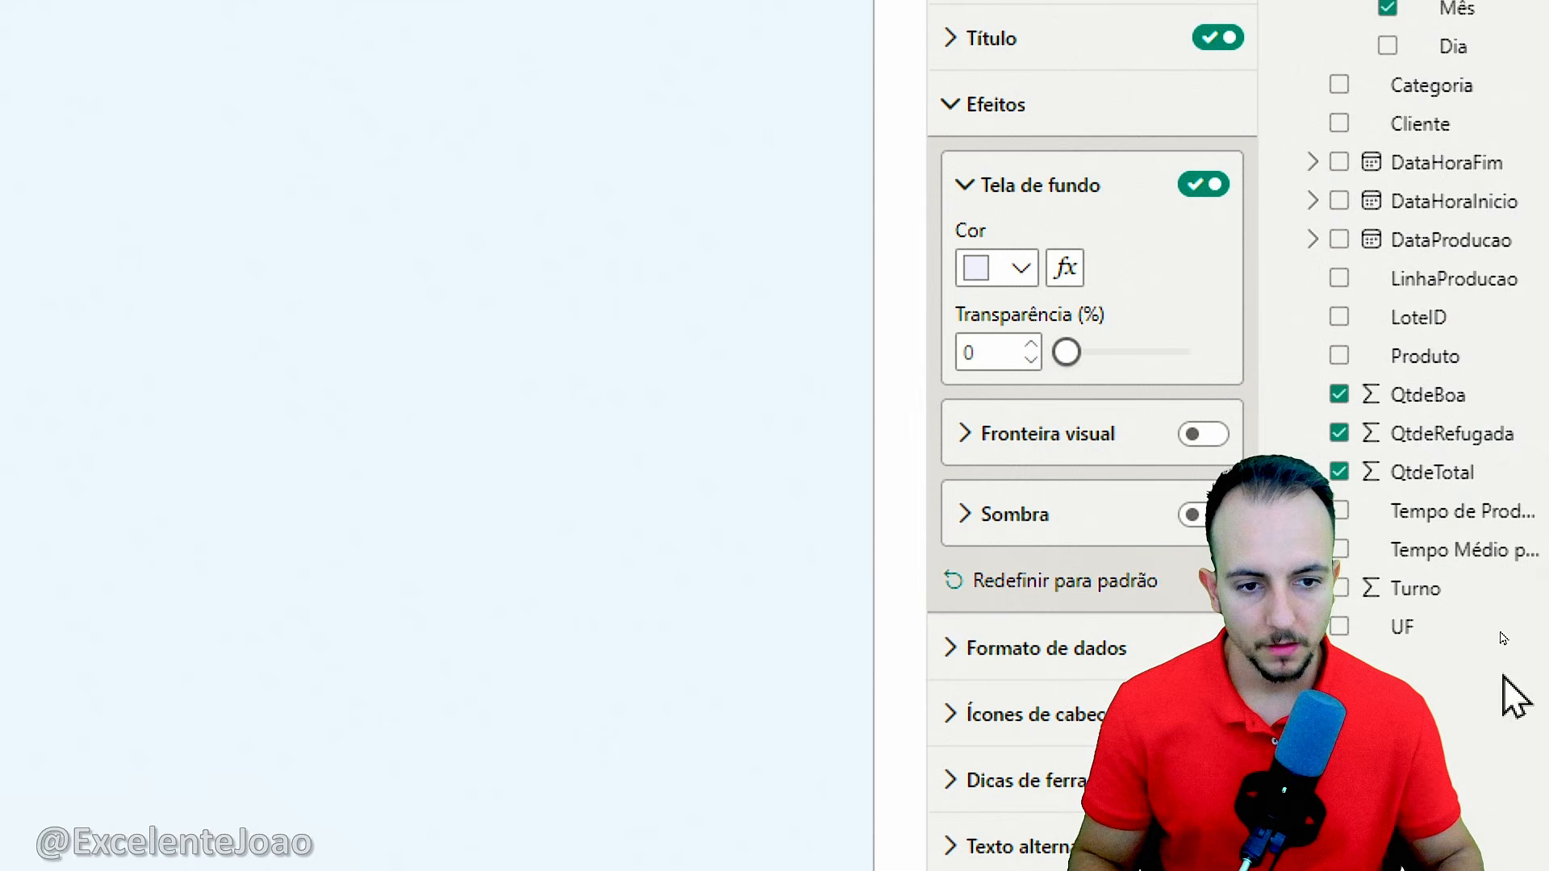
Add a visual border 2 px wide with 15 px rounded corners to the chart, along with a shadow
{"action": "left_click", "coordinate": [1047, 194]}
{"action": "left_click", "coordinate": [1196, 267]}
{"action": "left_click", "coordinate": [1101, 279]}
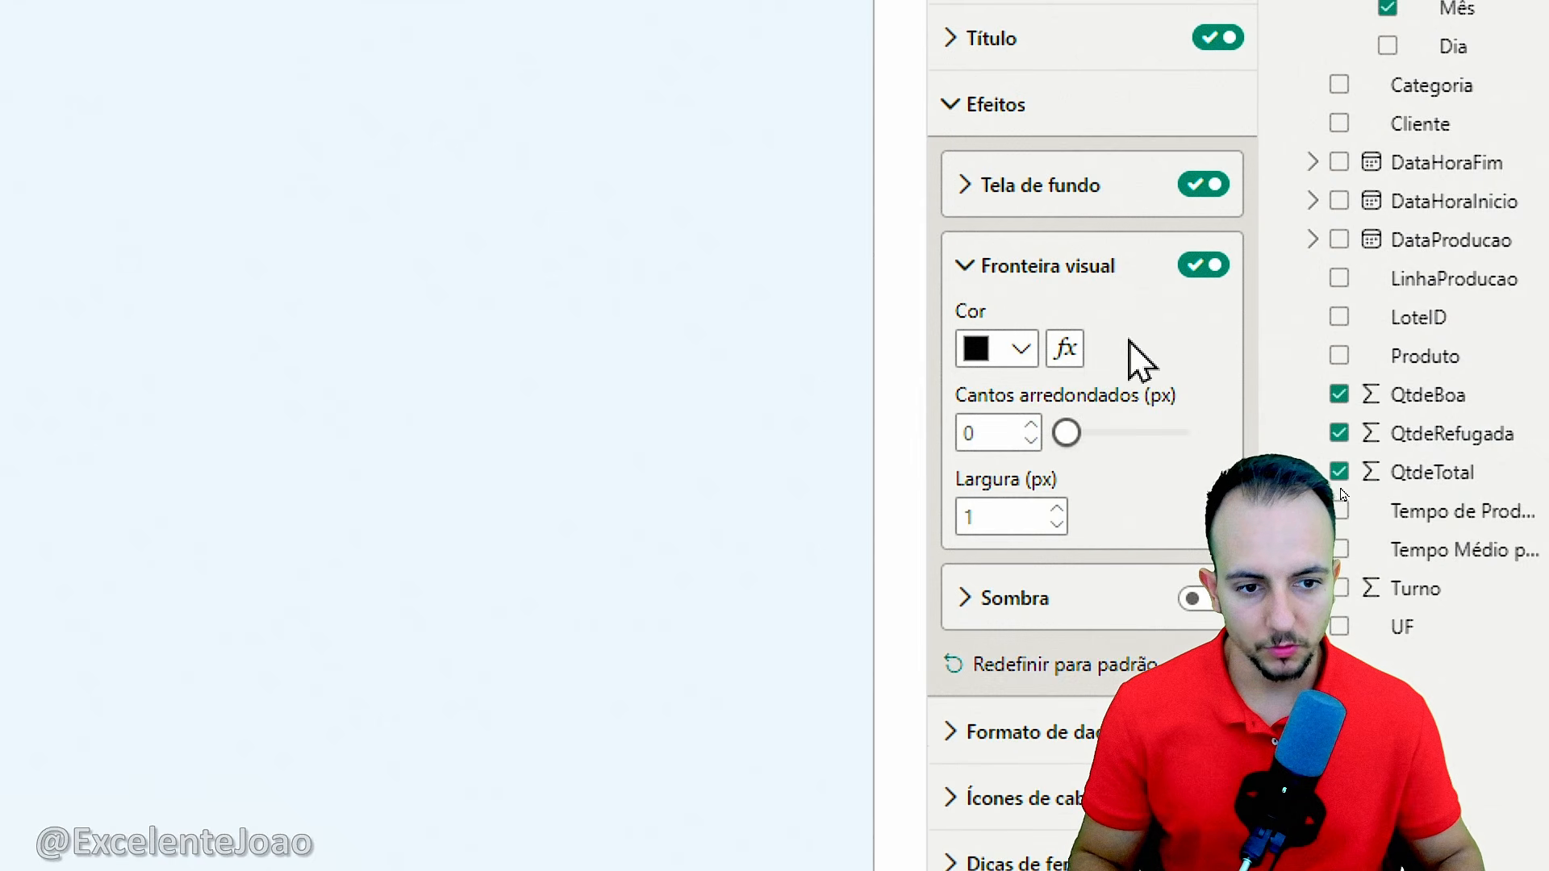
{"action": "left_click", "coordinate": [1030, 428]}
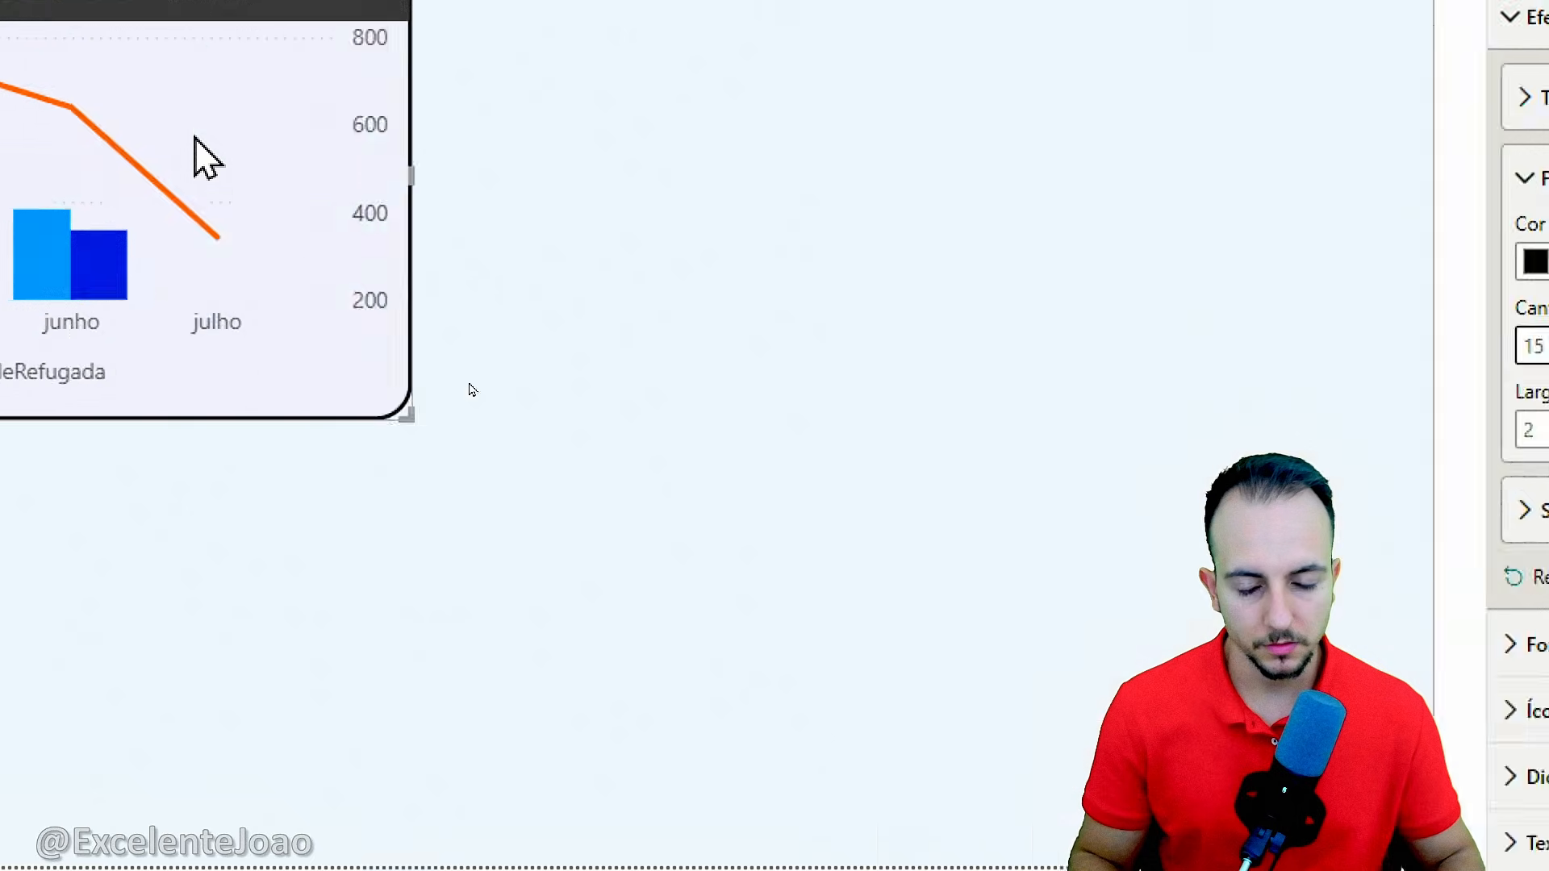
{"action": "left_click", "coordinate": [1049, 178]}
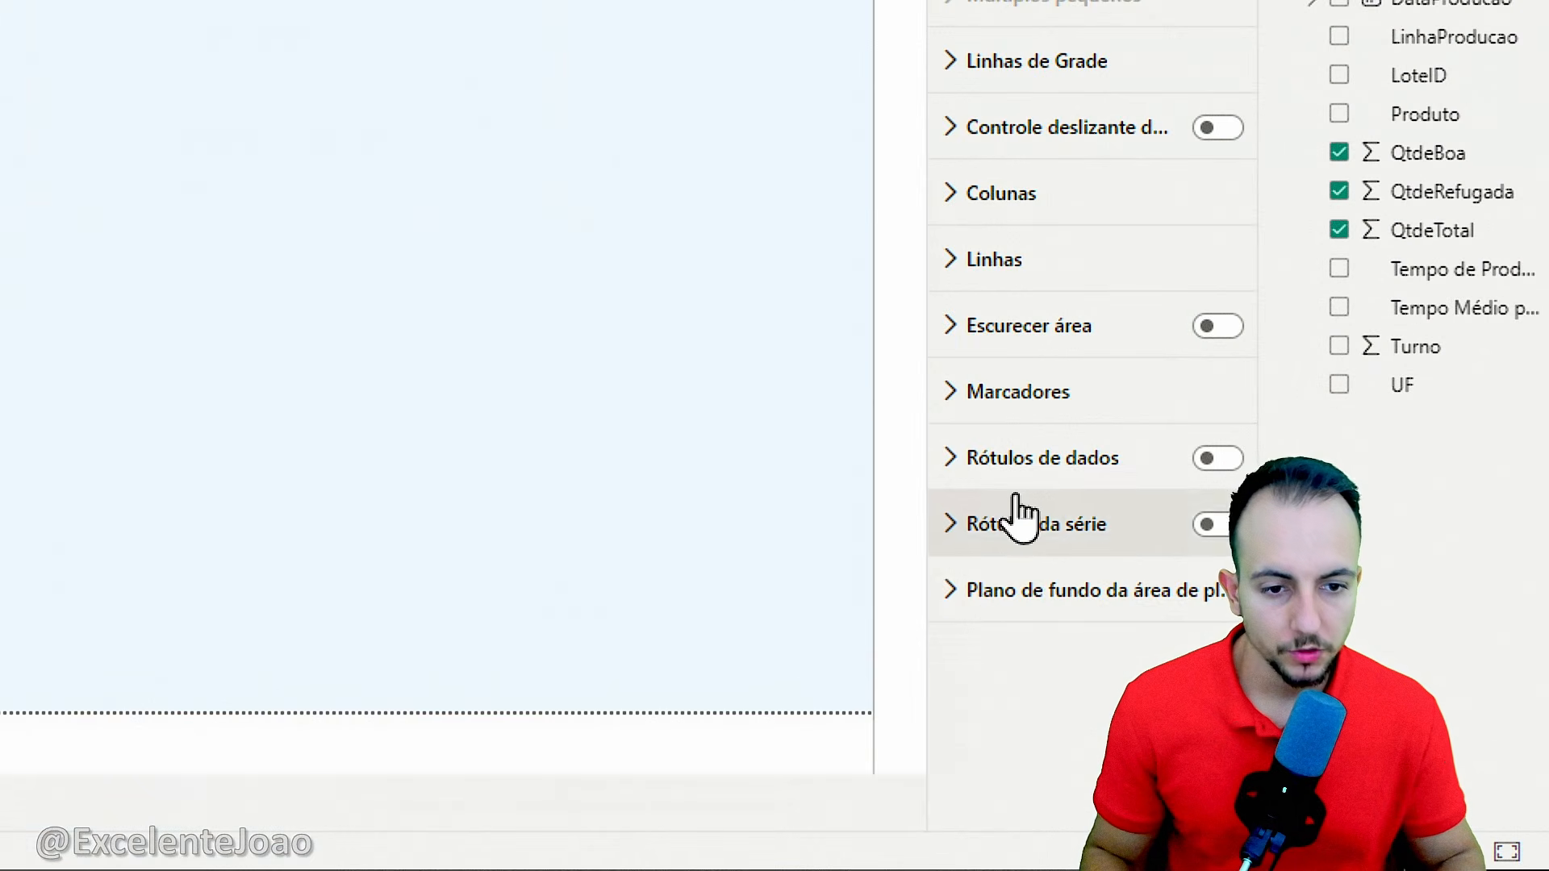
Turn on markers for the chart's scrapped quantity line
{"action": "left_click", "coordinate": [1019, 369]}
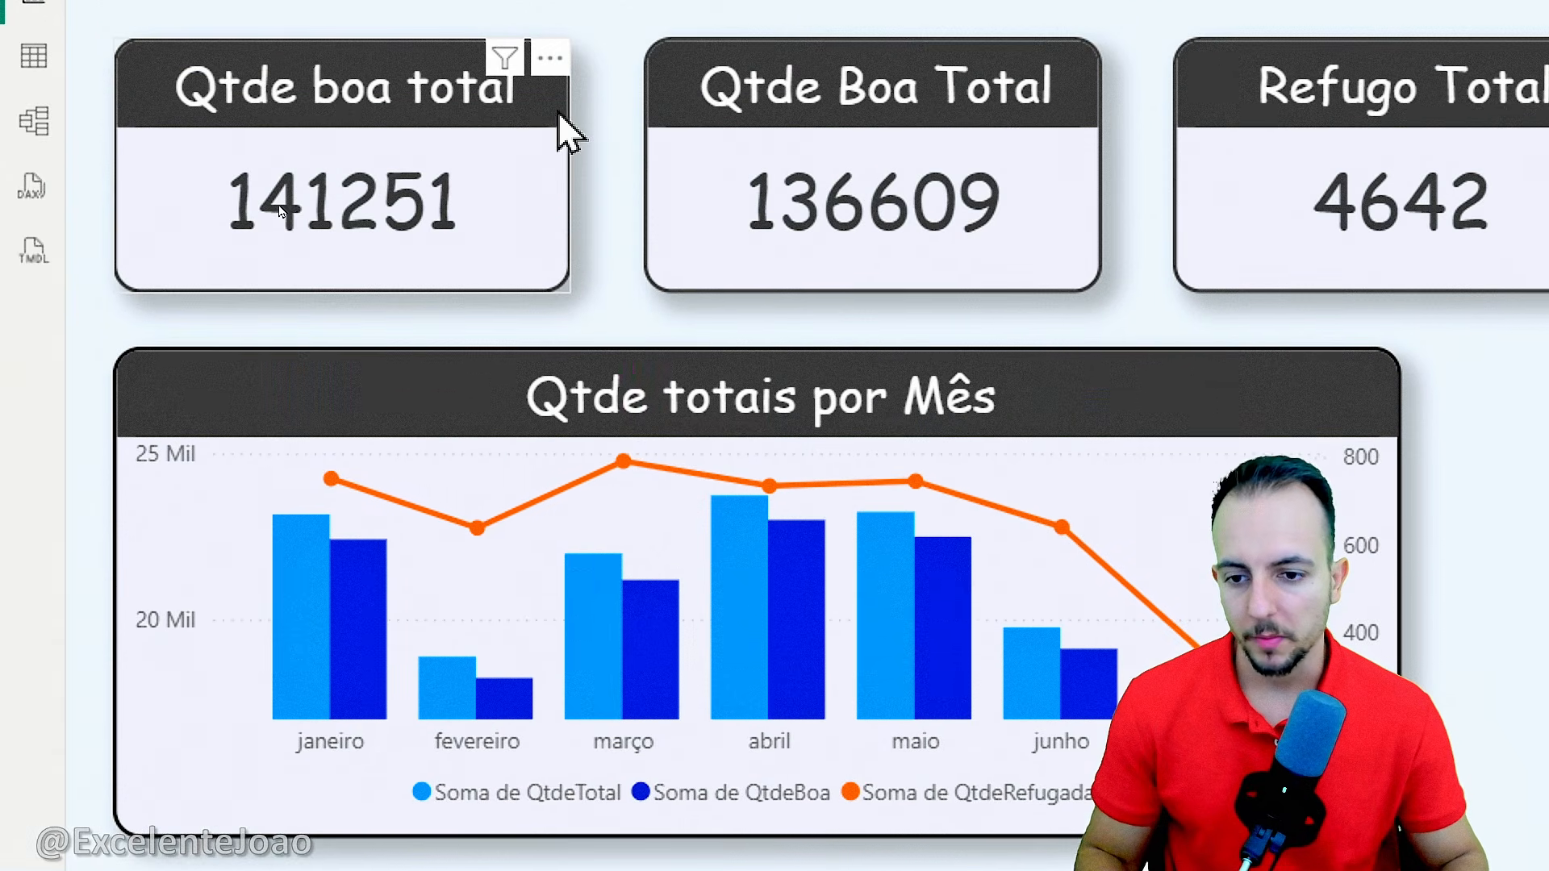
Test the cross-filtering of the KPI cards by selecting different months in the chart, and clear the month selection
{"action": "left_click", "coordinate": [654, 674]}
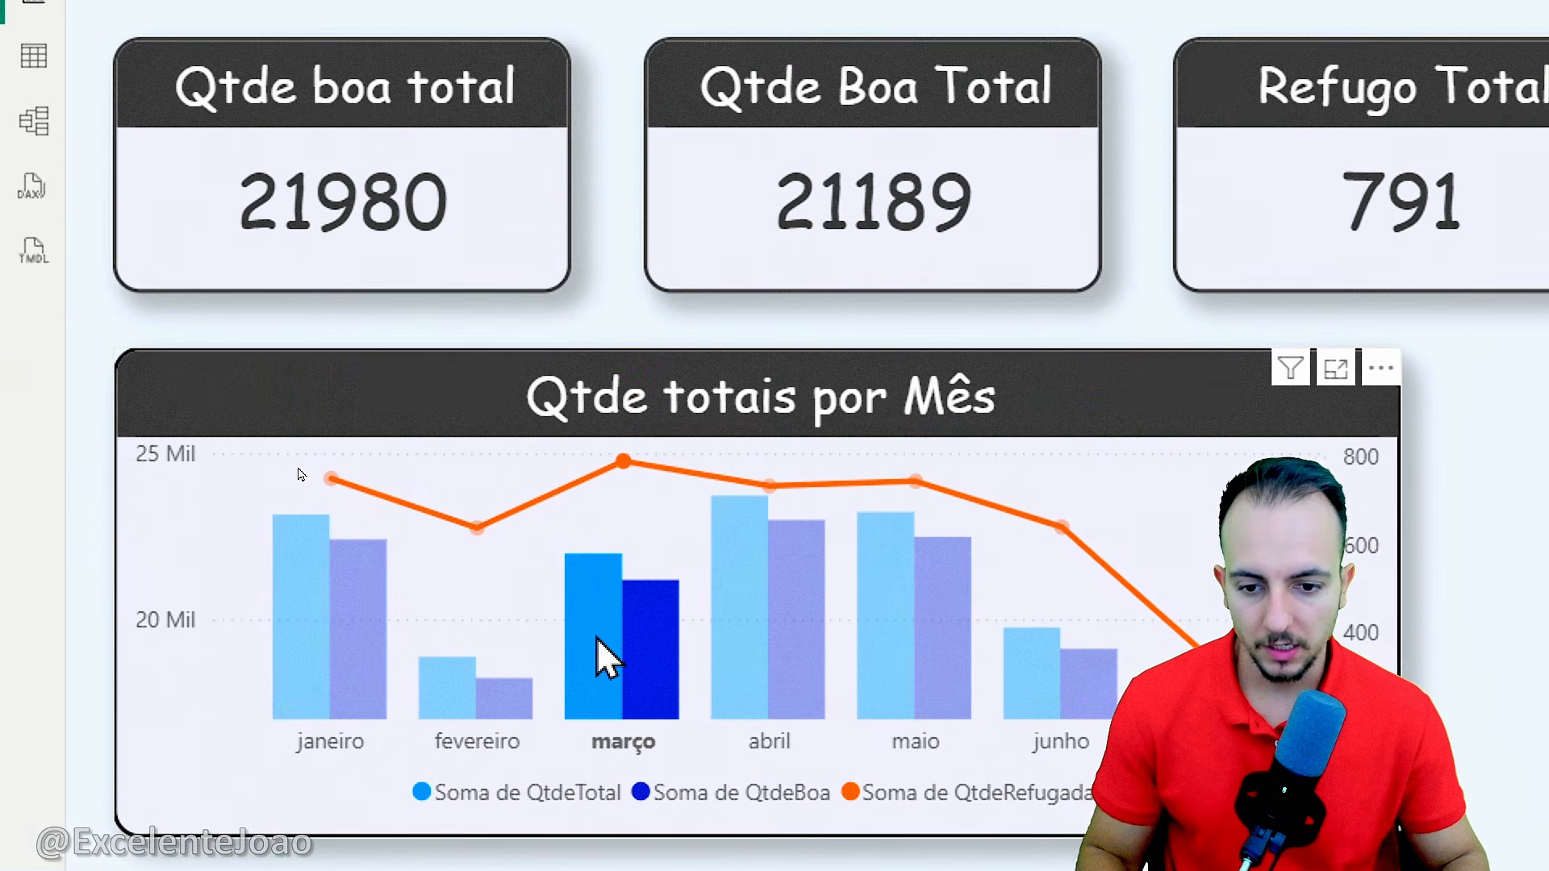
{"action": "left_click", "coordinate": [628, 620]}
{"action": "left_click", "coordinate": [624, 464]}
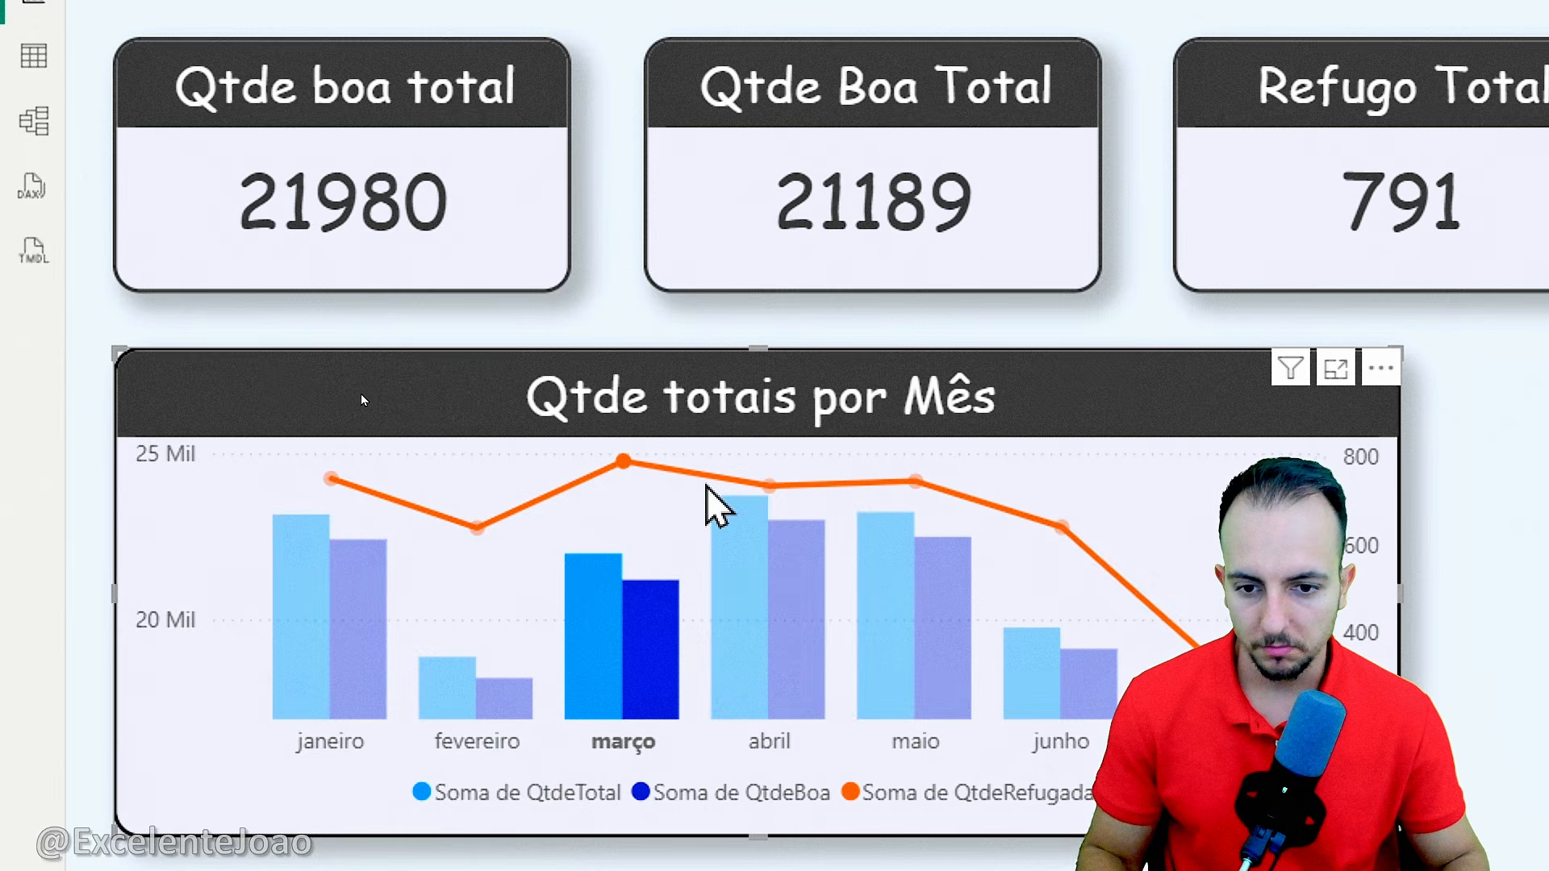
{"action": "left_click", "coordinate": [766, 496]}
{"action": "left_click", "coordinate": [879, 694]}
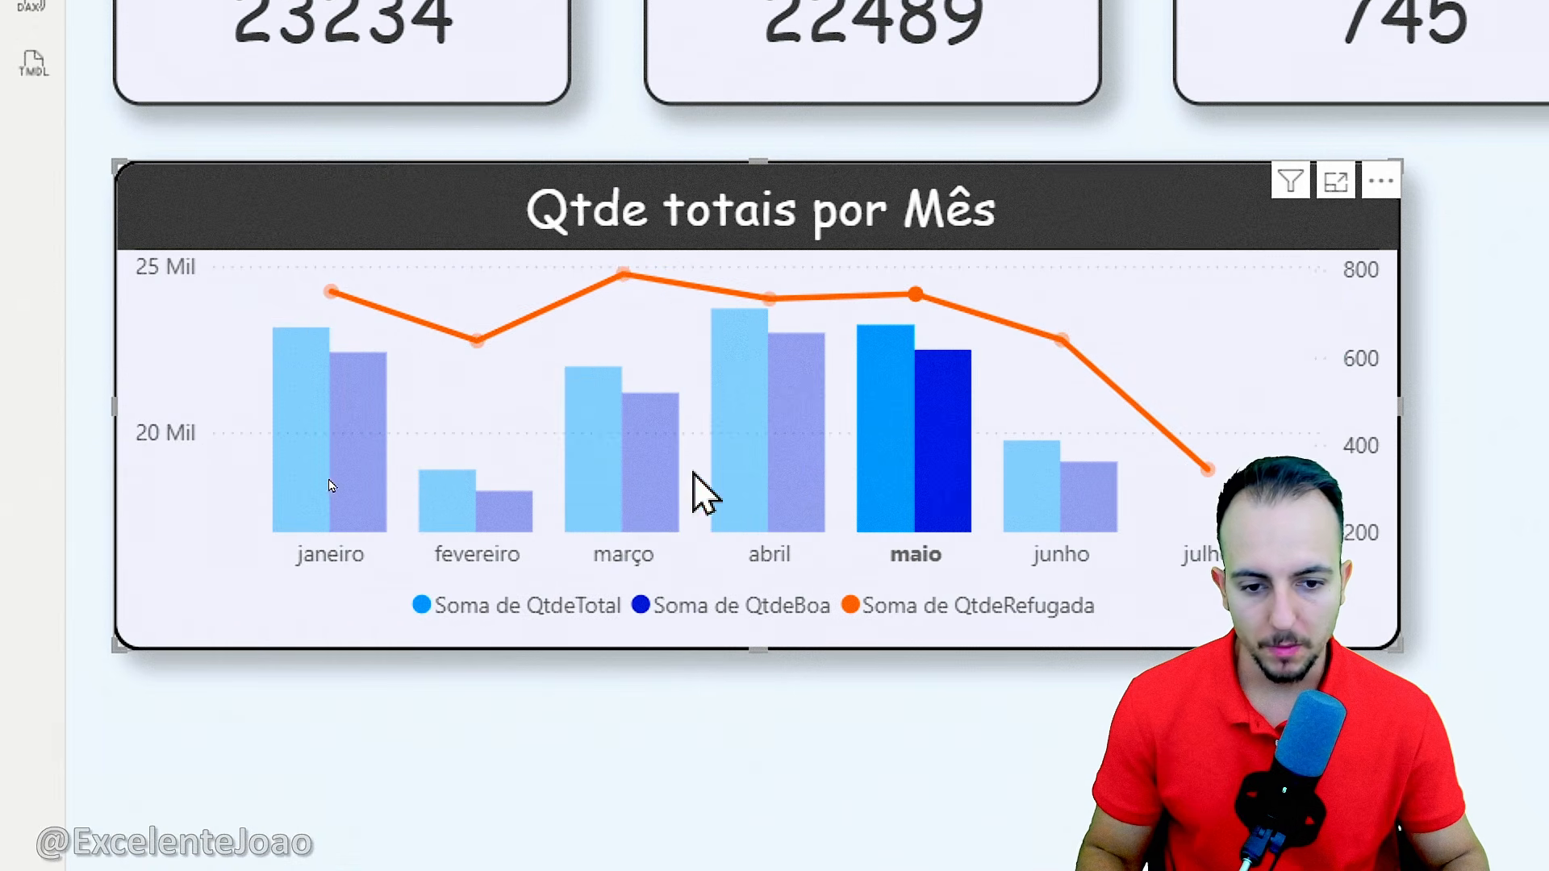
{"action": "left_click", "coordinate": [581, 678]}
{"action": "left_click", "coordinate": [477, 509]}
{"action": "left_click", "coordinate": [335, 501]}
{"action": "left_click", "coordinate": [474, 504]}
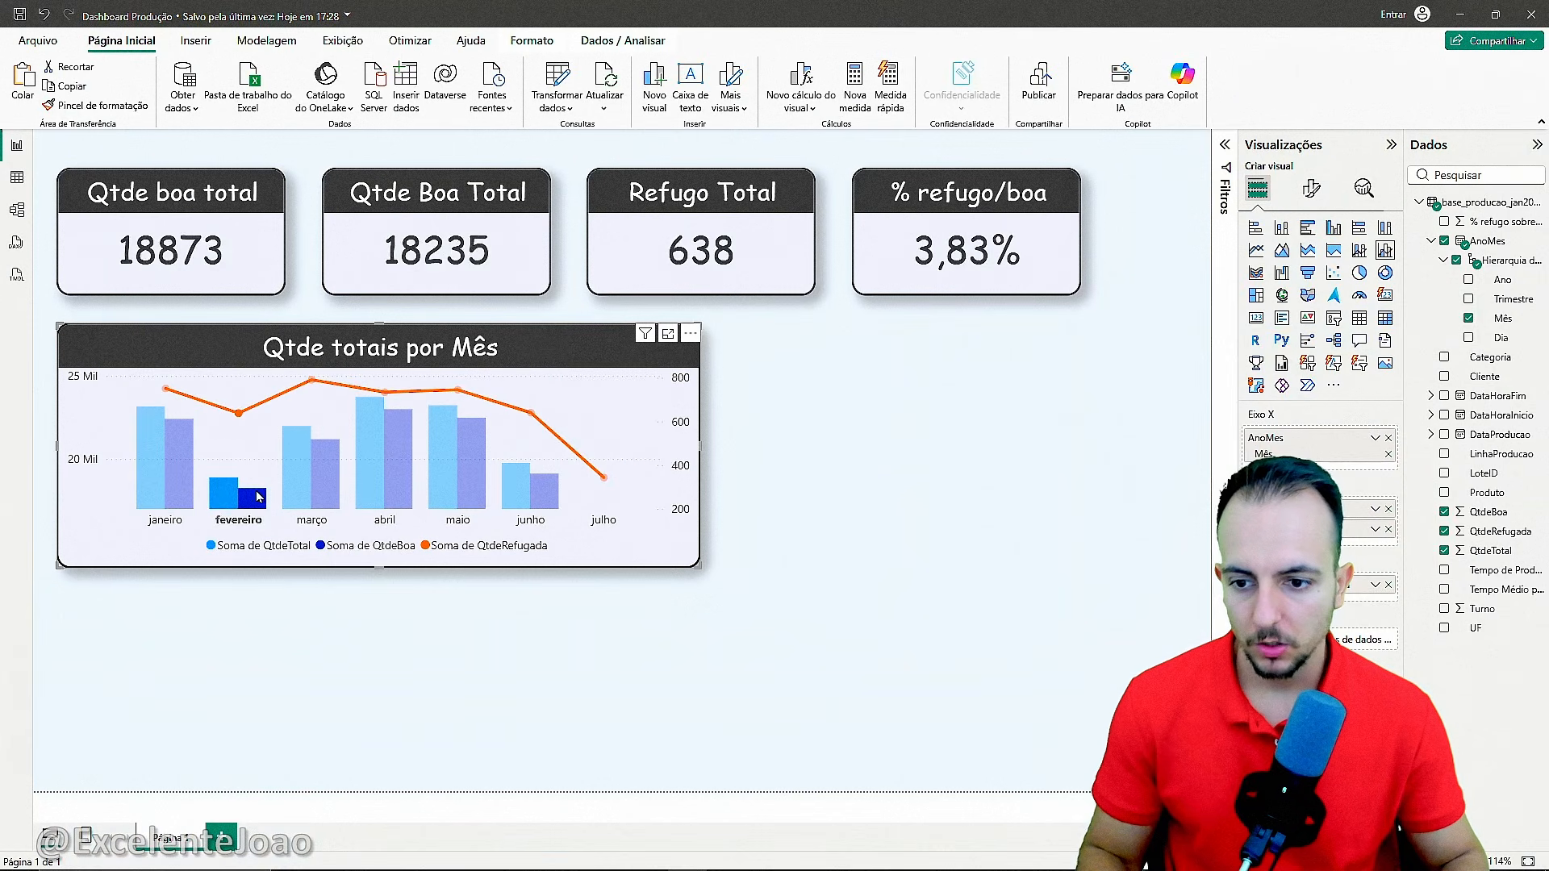
{"action": "left_click", "coordinate": [672, 474]}
{"action": "left_click", "coordinate": [395, 469]}
{"action": "left_click", "coordinate": [465, 471]}
{"action": "left_click", "coordinate": [527, 488]}
{"action": "left_click", "coordinate": [460, 478]}
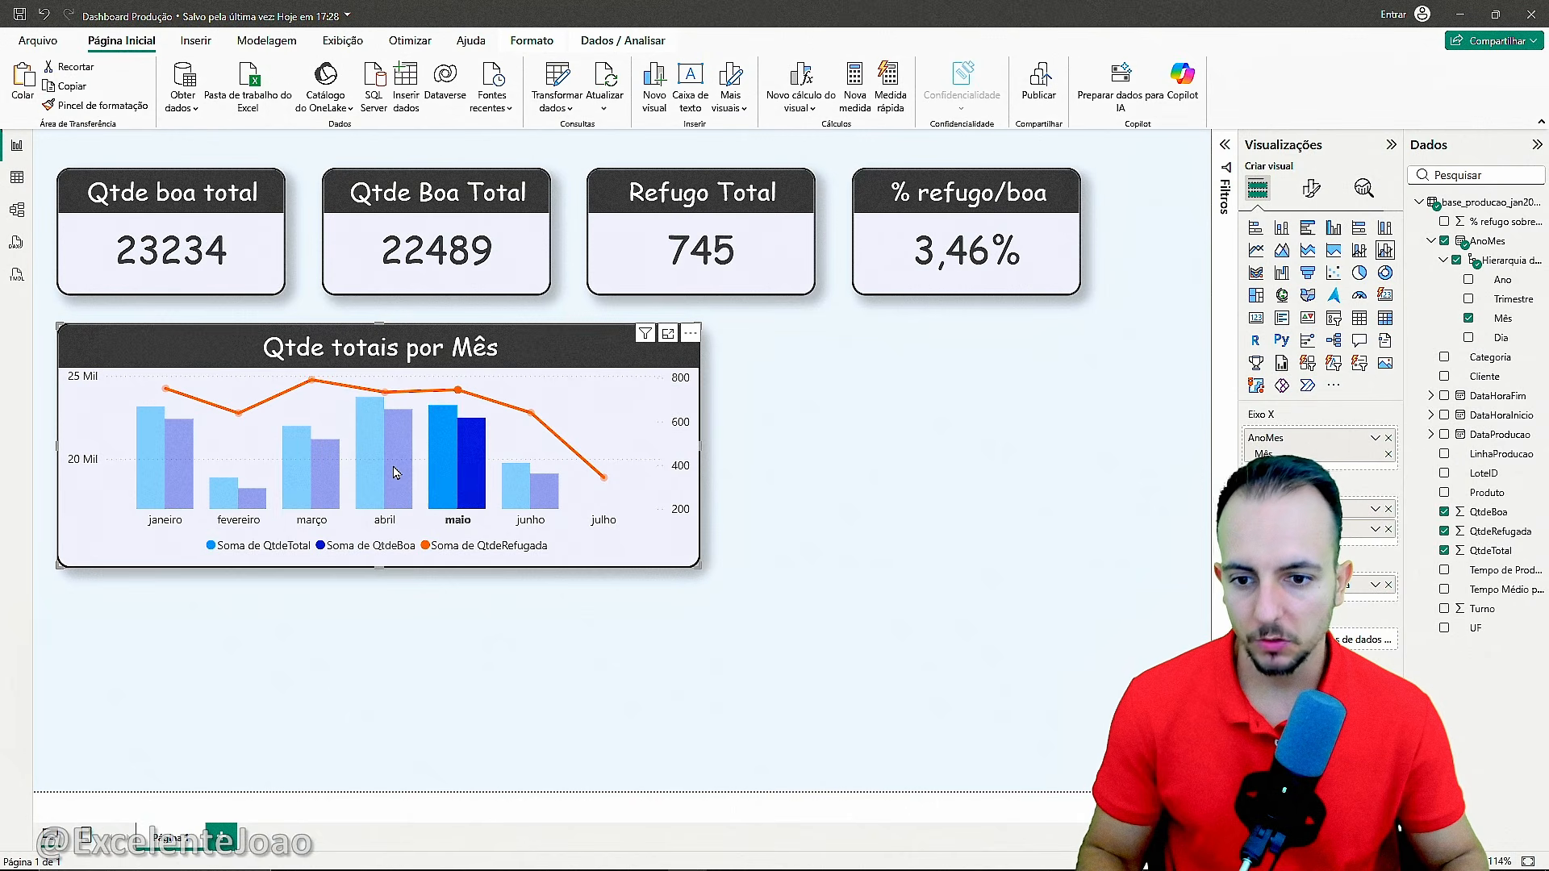
{"action": "left_click", "coordinate": [394, 472]}
{"action": "left_click", "coordinate": [306, 485]}
{"action": "left_click", "coordinate": [242, 497]}
{"action": "left_click", "coordinate": [171, 474]}
{"action": "left_click", "coordinate": [309, 486]}
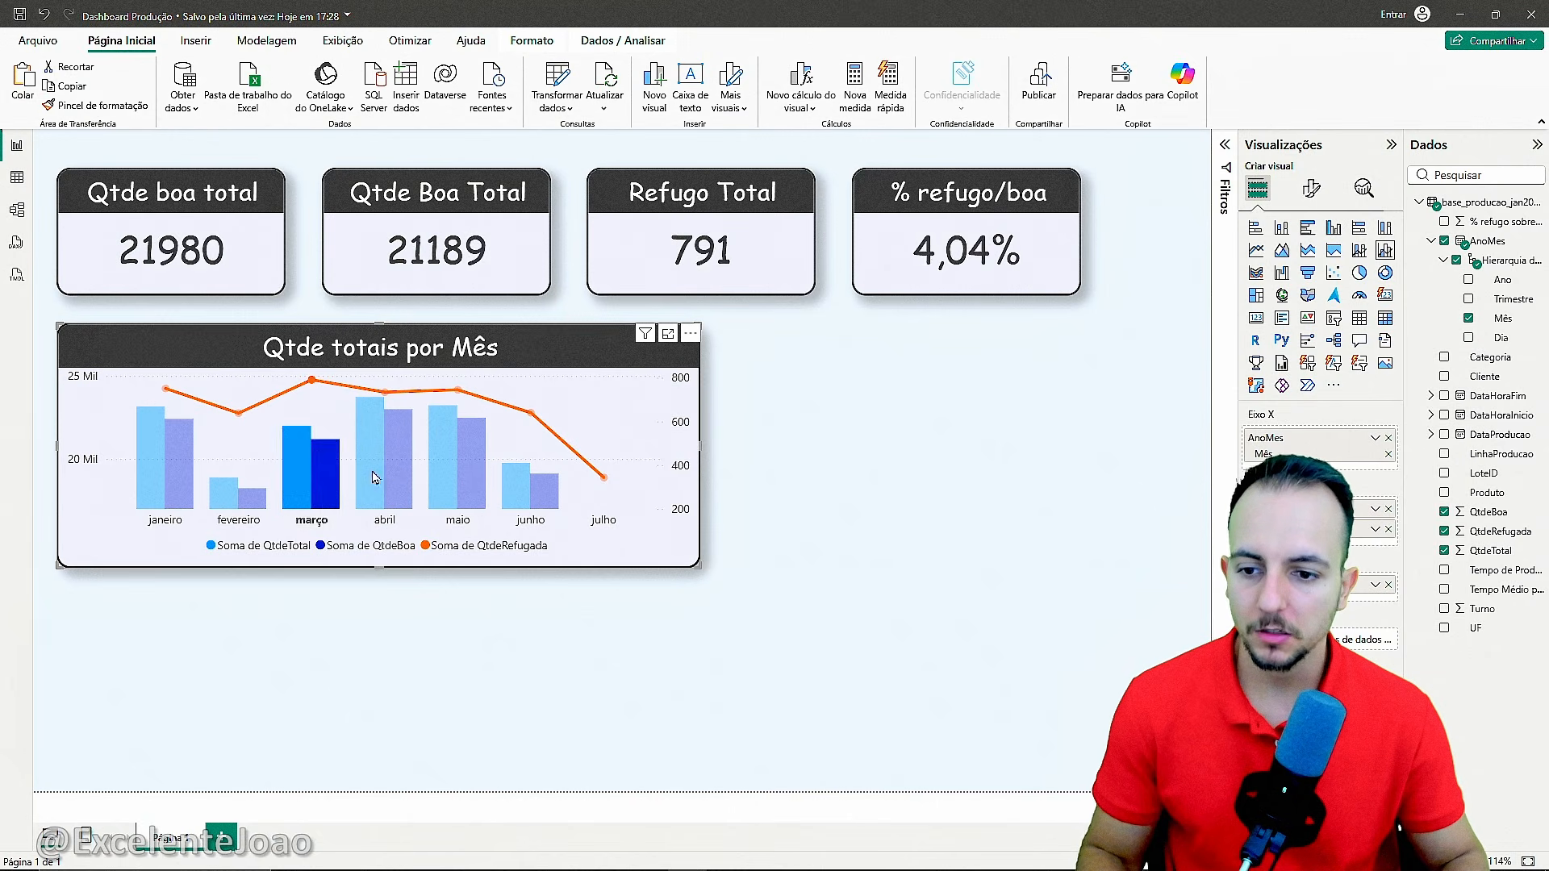
{"action": "left_click", "coordinate": [386, 476]}
{"action": "left_click", "coordinate": [460, 476]}
{"action": "left_click", "coordinate": [508, 476]}
{"action": "left_click", "coordinate": [609, 507]}
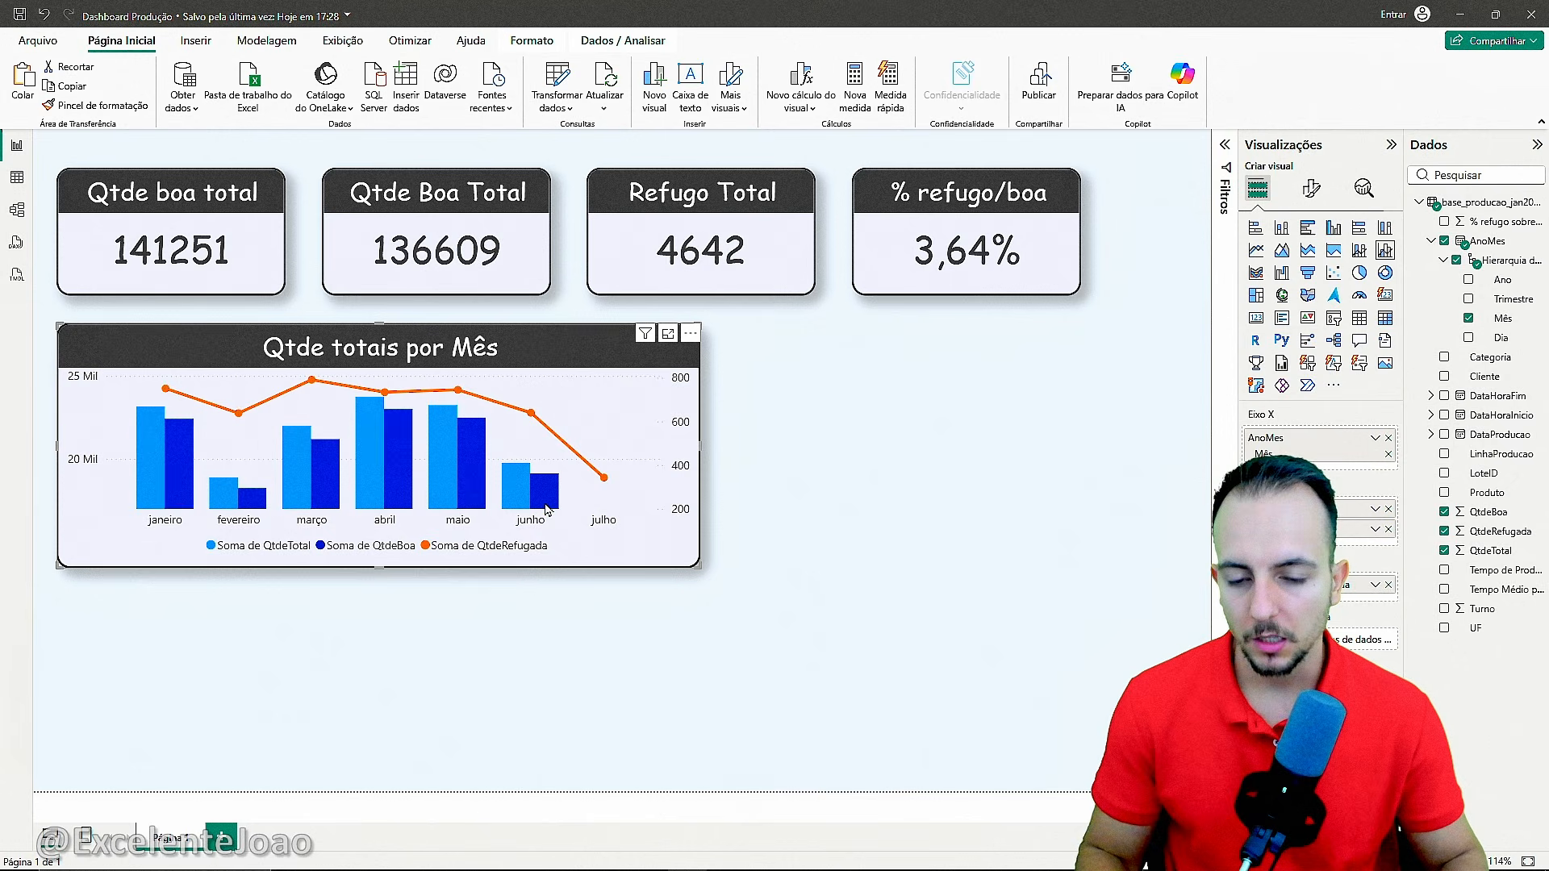
{"action": "left_click", "coordinate": [507, 500]}
{"action": "left_click", "coordinate": [468, 492]}
{"action": "left_click", "coordinate": [377, 486]}
{"action": "left_click", "coordinate": [323, 483]}
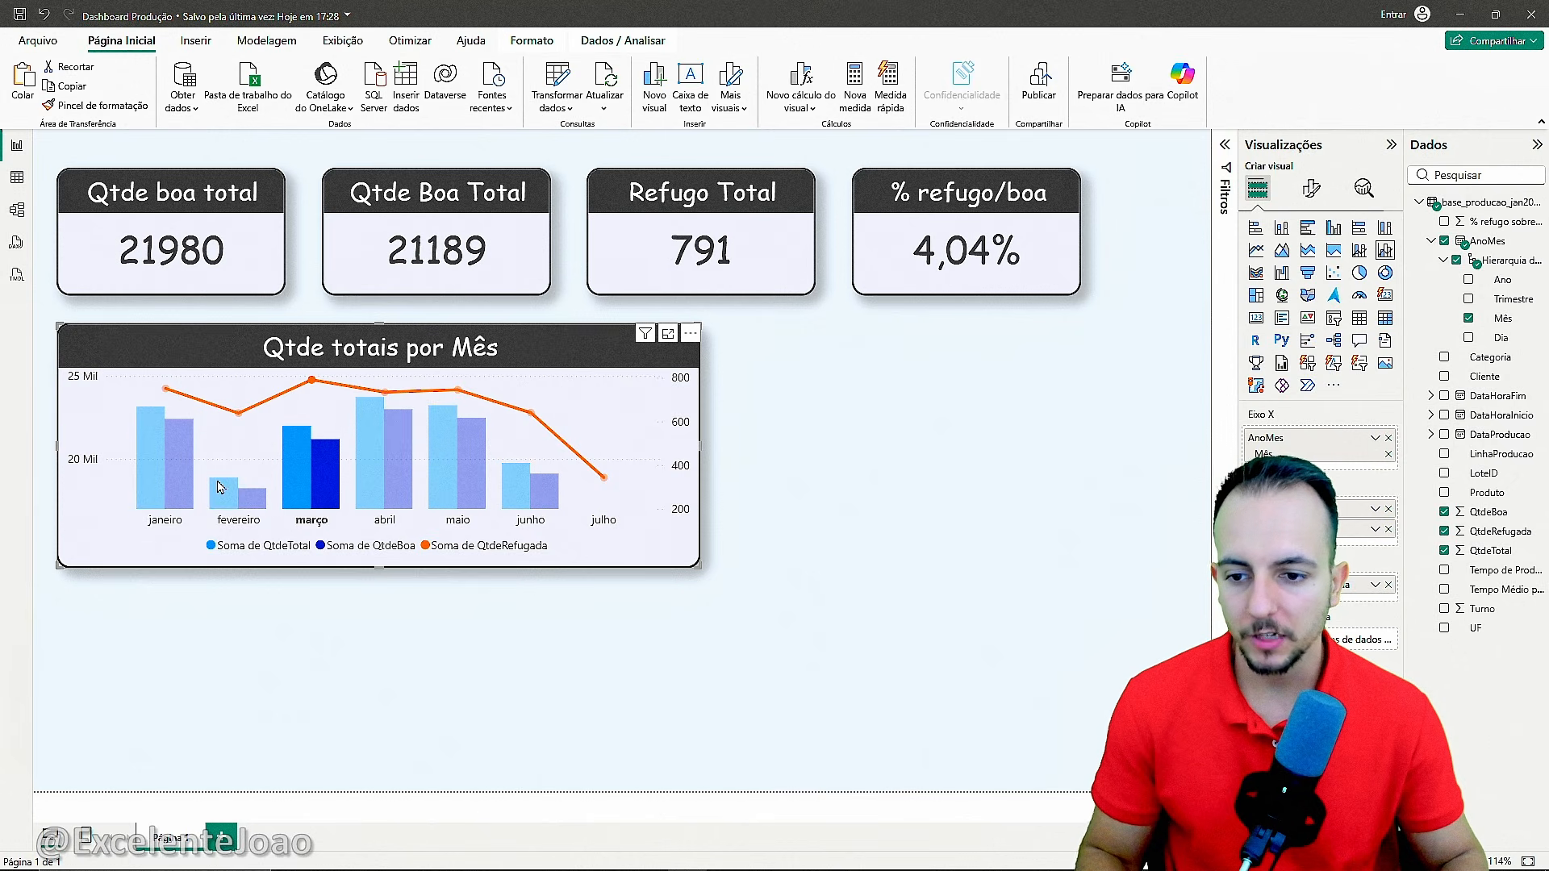
{"action": "left_click", "coordinate": [217, 492]}
{"action": "left_click", "coordinate": [171, 476]}
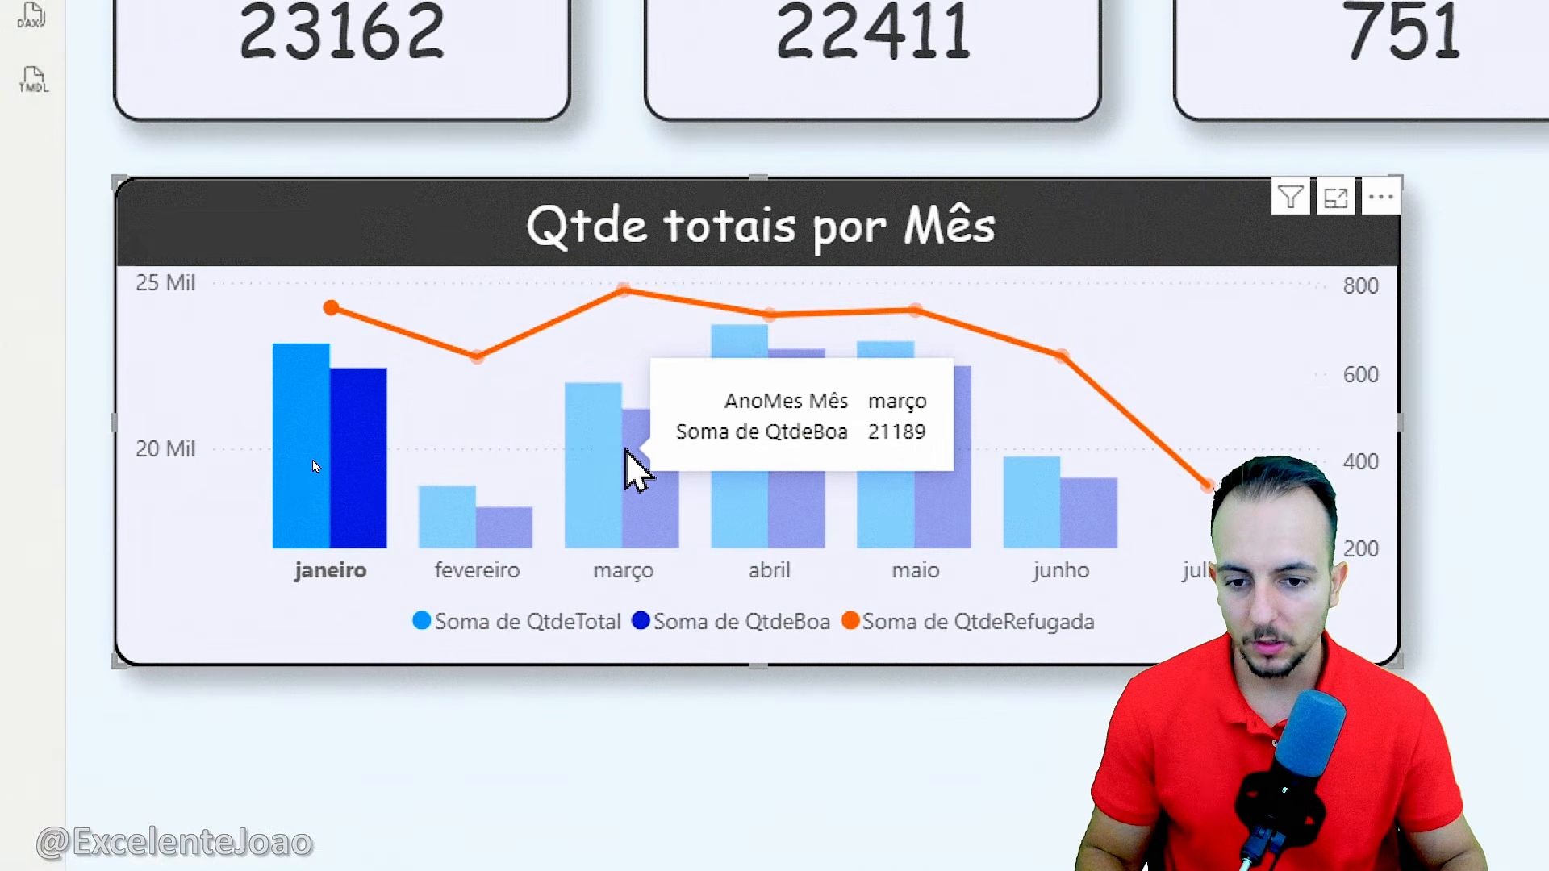
{"action": "left_click", "coordinate": [628, 453]}
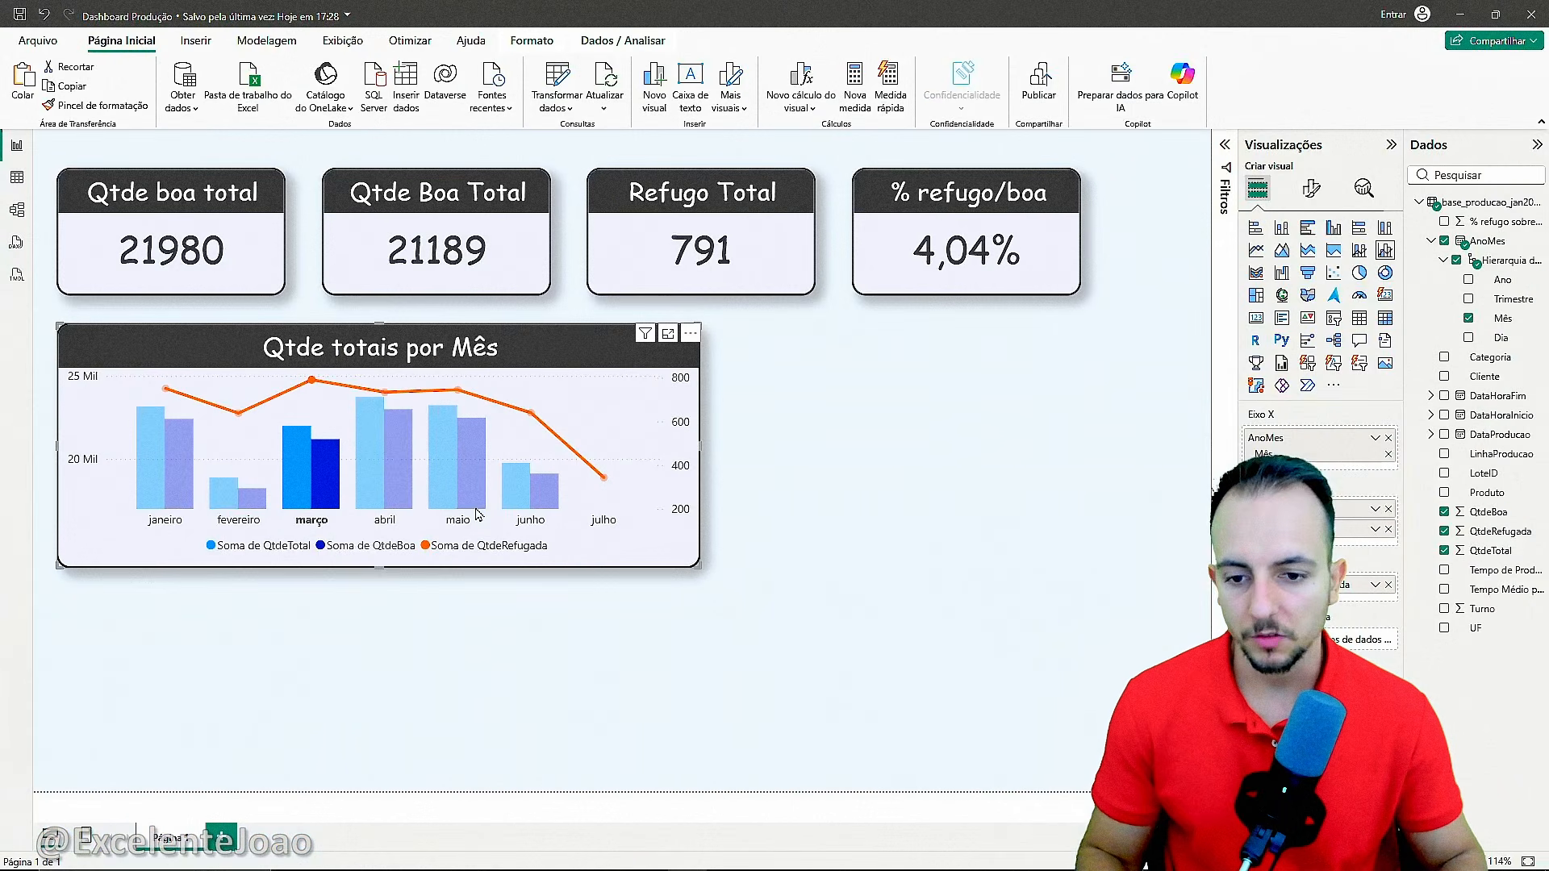
{"action": "left_click", "coordinate": [451, 496]}
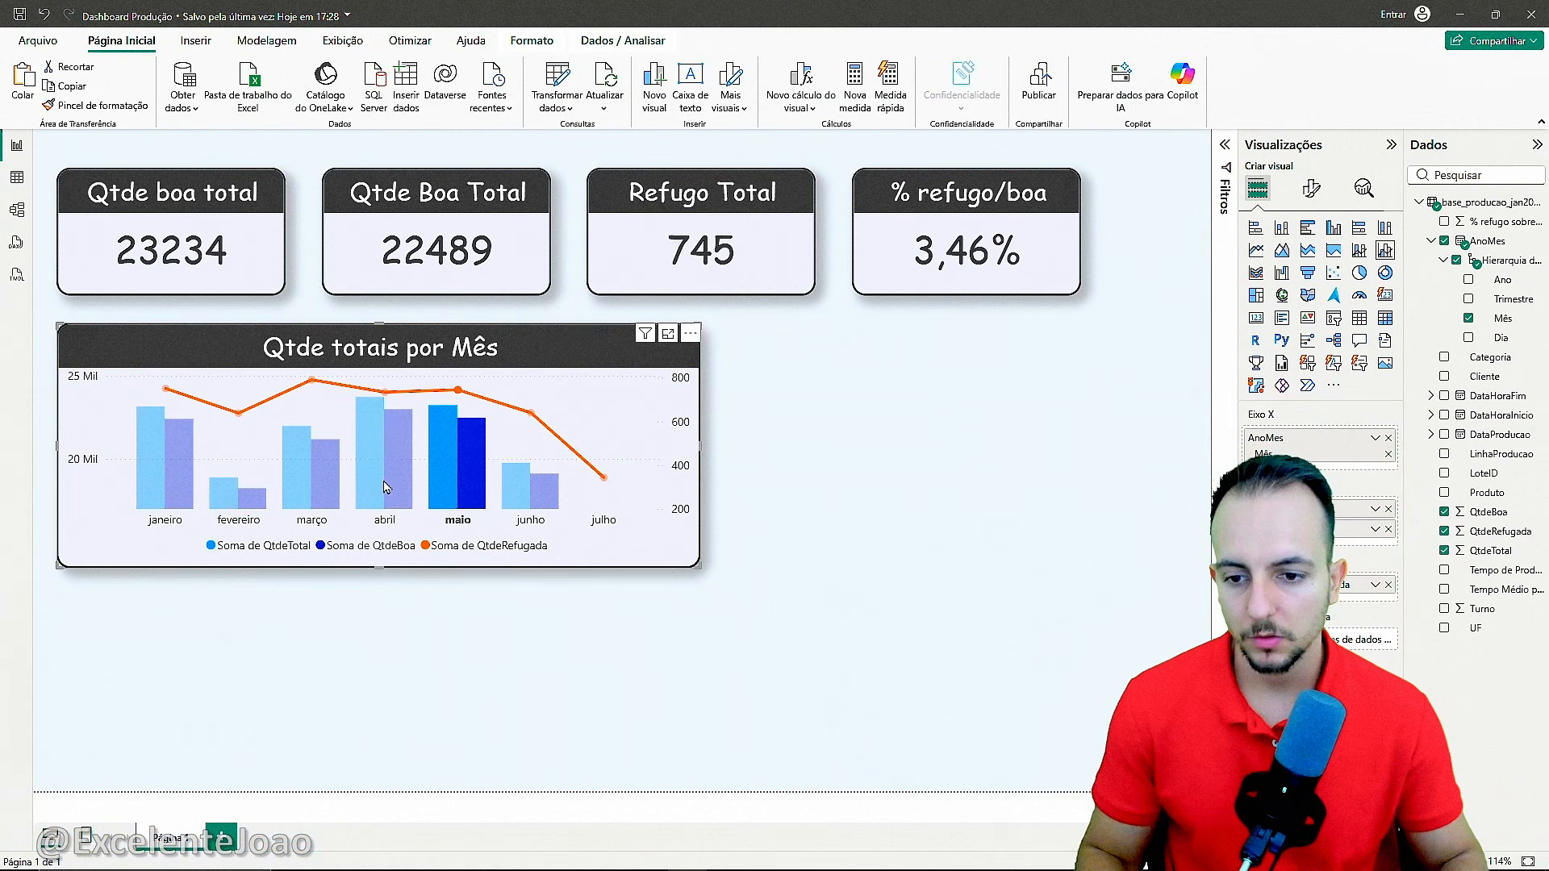
{"action": "left_click", "coordinate": [382, 486]}
{"action": "left_click", "coordinate": [305, 491]}
{"action": "left_click", "coordinate": [236, 501]}
{"action": "left_click", "coordinate": [133, 482]}
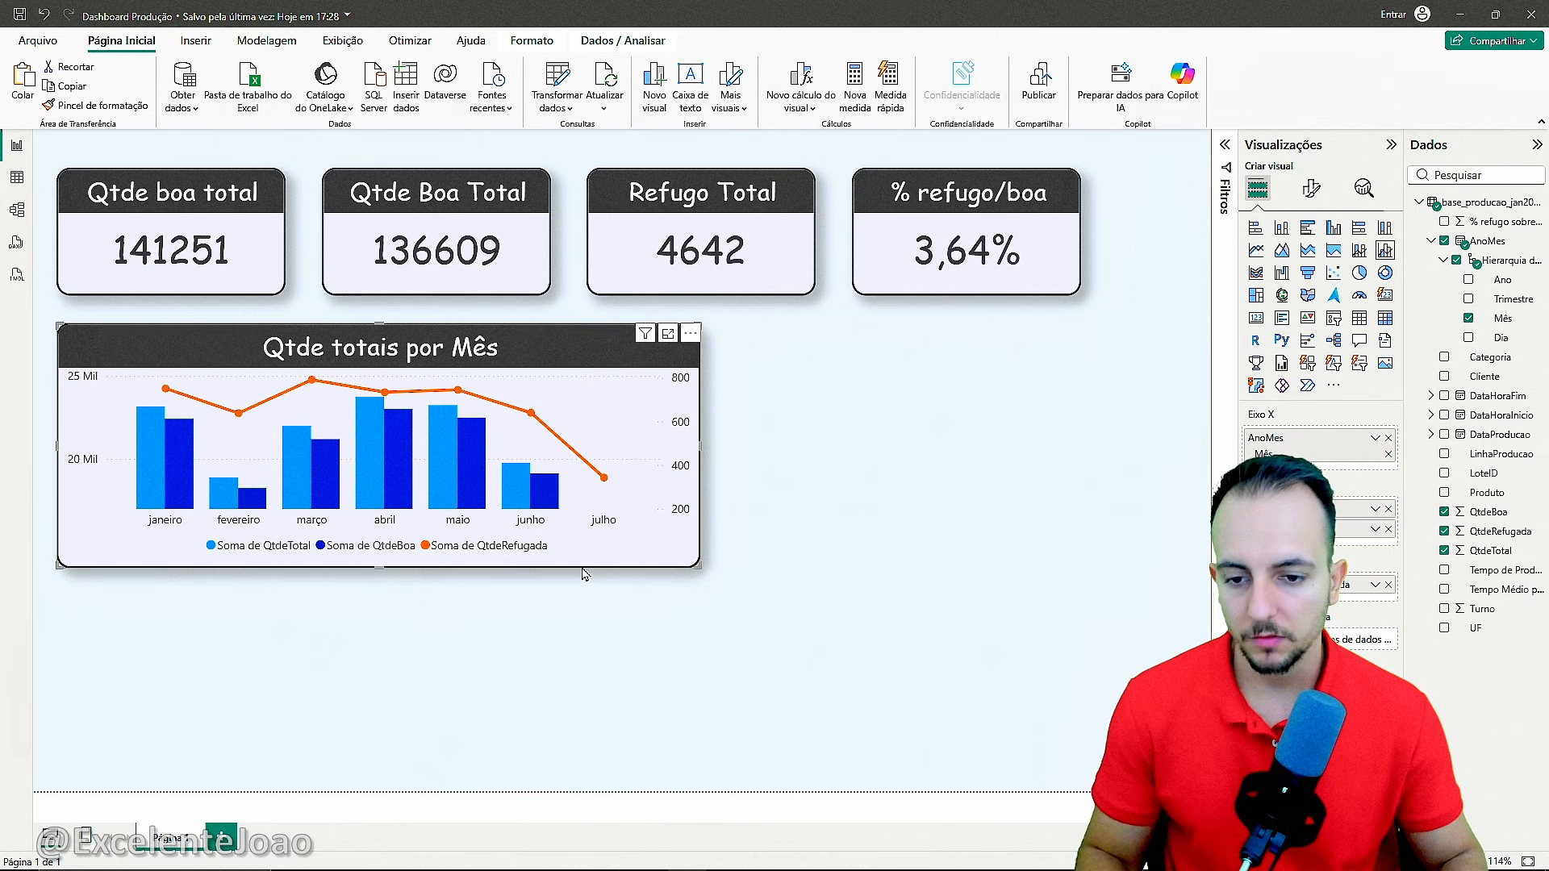
Deselect the chart and insert a new Map visual on the report page
{"action": "left_click", "coordinate": [714, 707]}
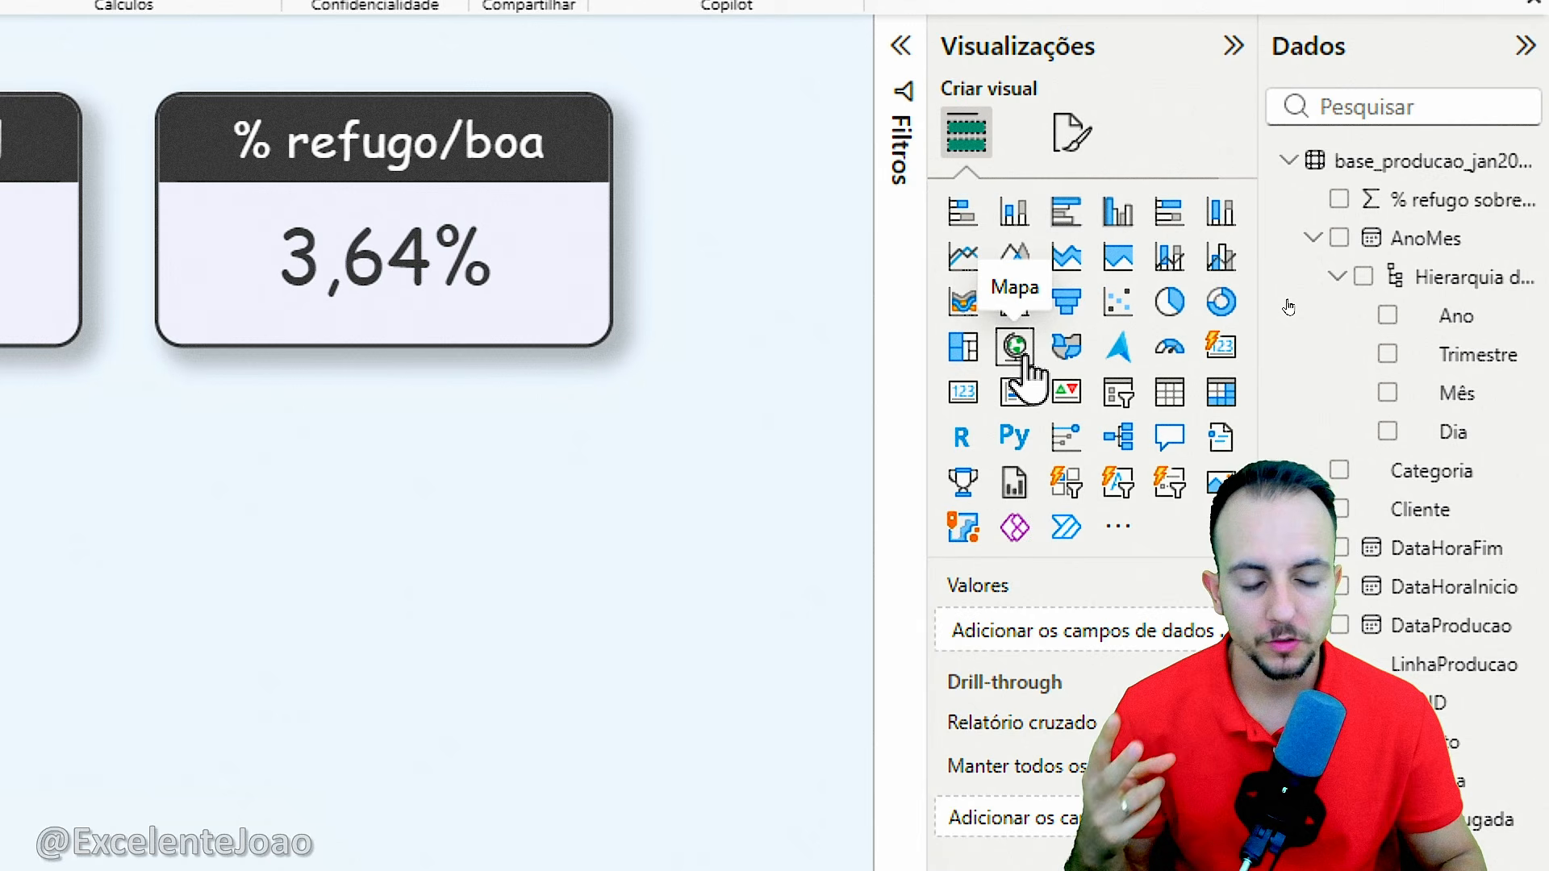
{"action": "left_click", "coordinate": [1017, 349]}
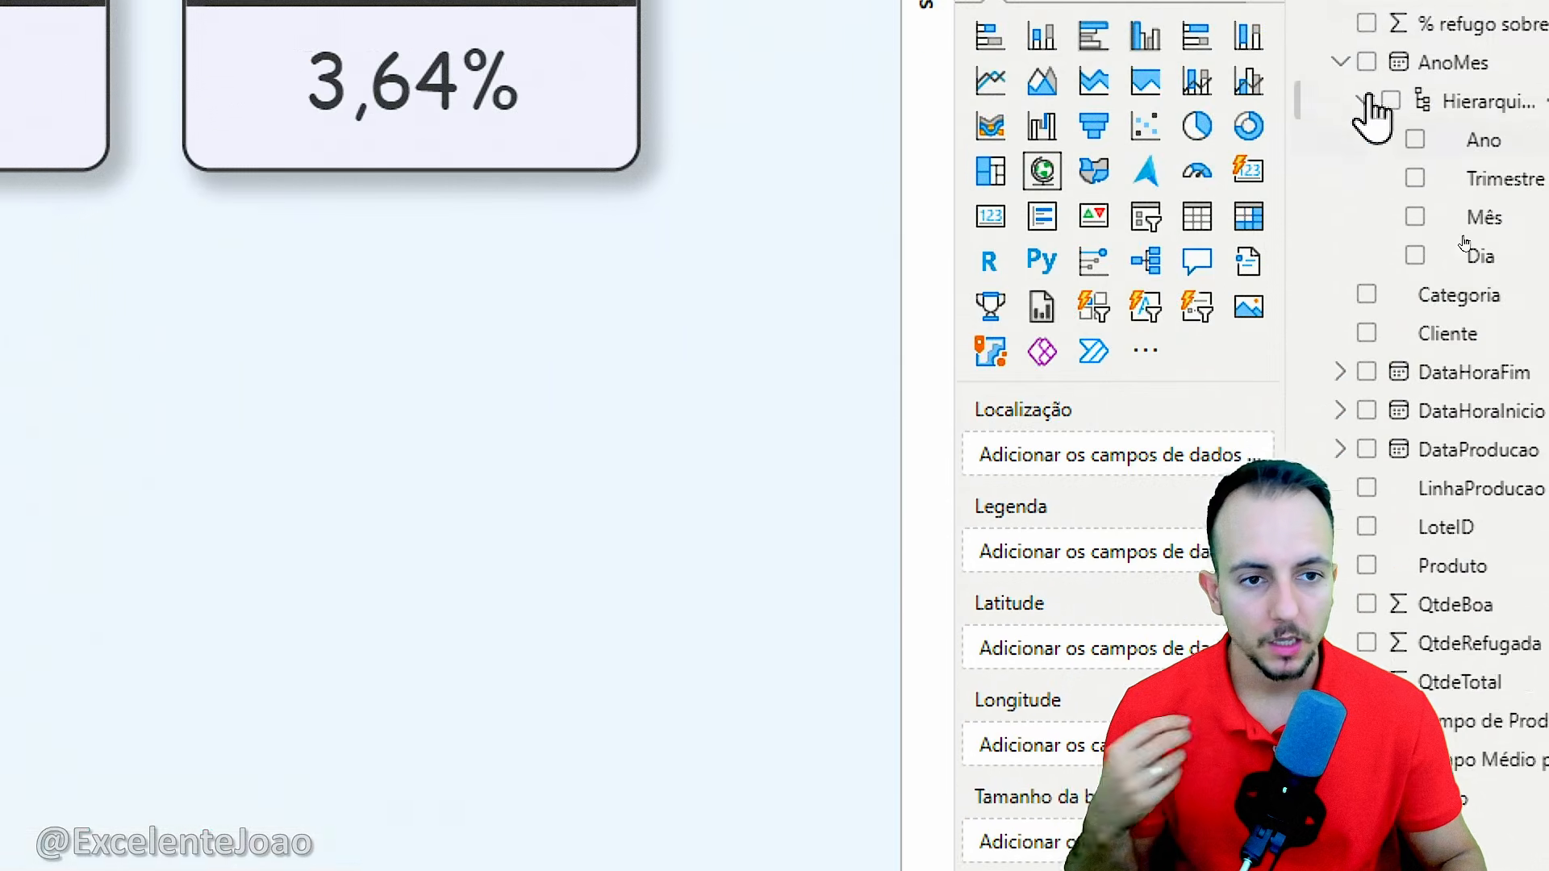
{"action": "left_click", "coordinate": [1065, 275]}
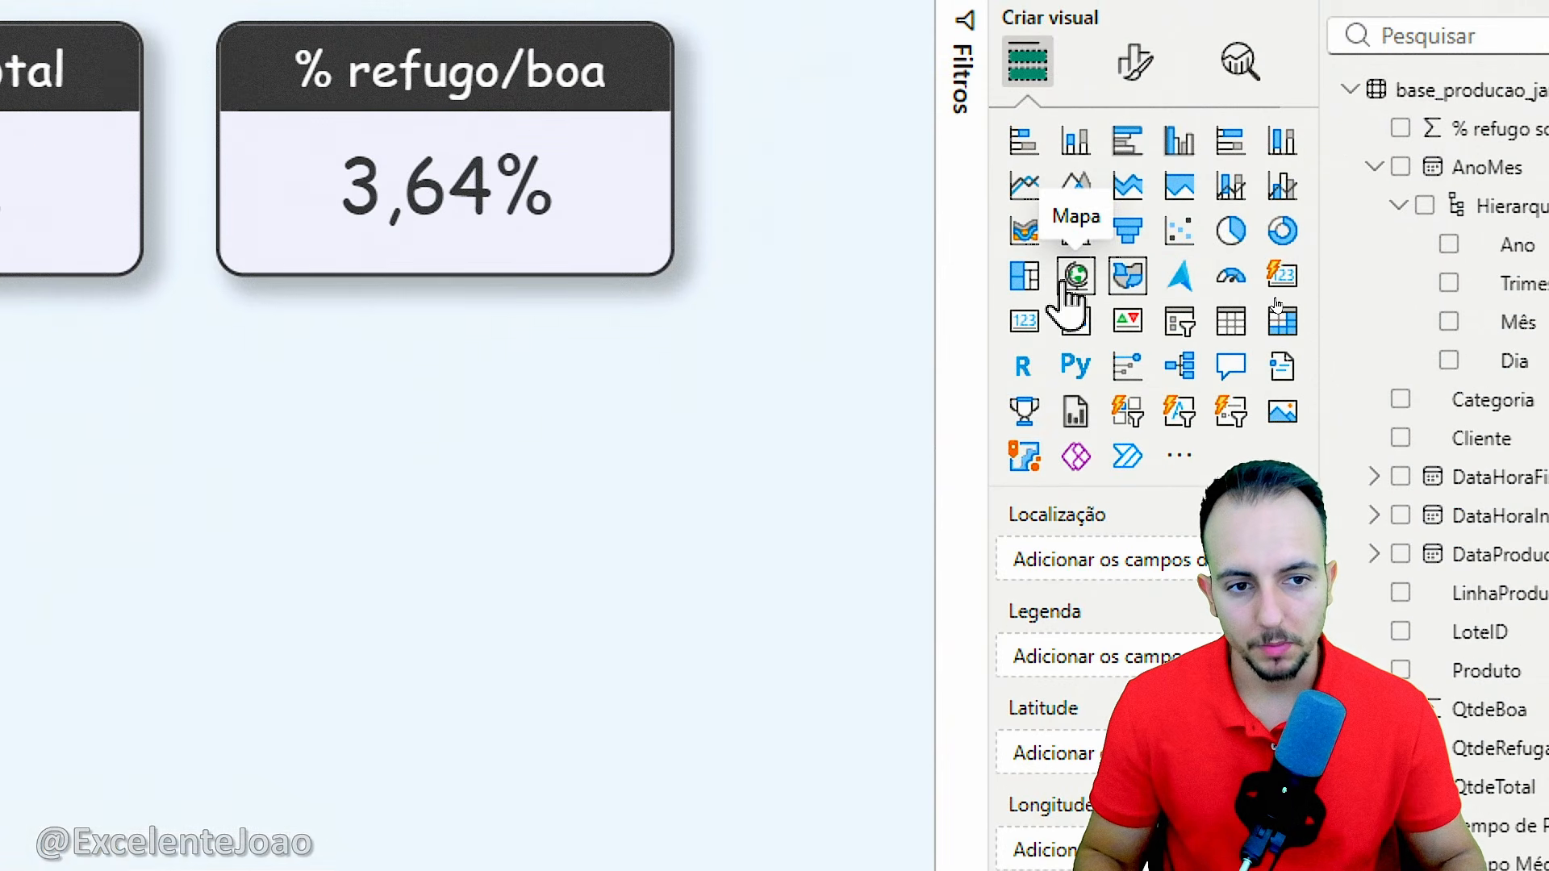
Insert a Map visual, place it beside the combo chart under the % refugo/boa card, and align its top edge with the chart
{"action": "left_click", "coordinate": [1075, 282]}
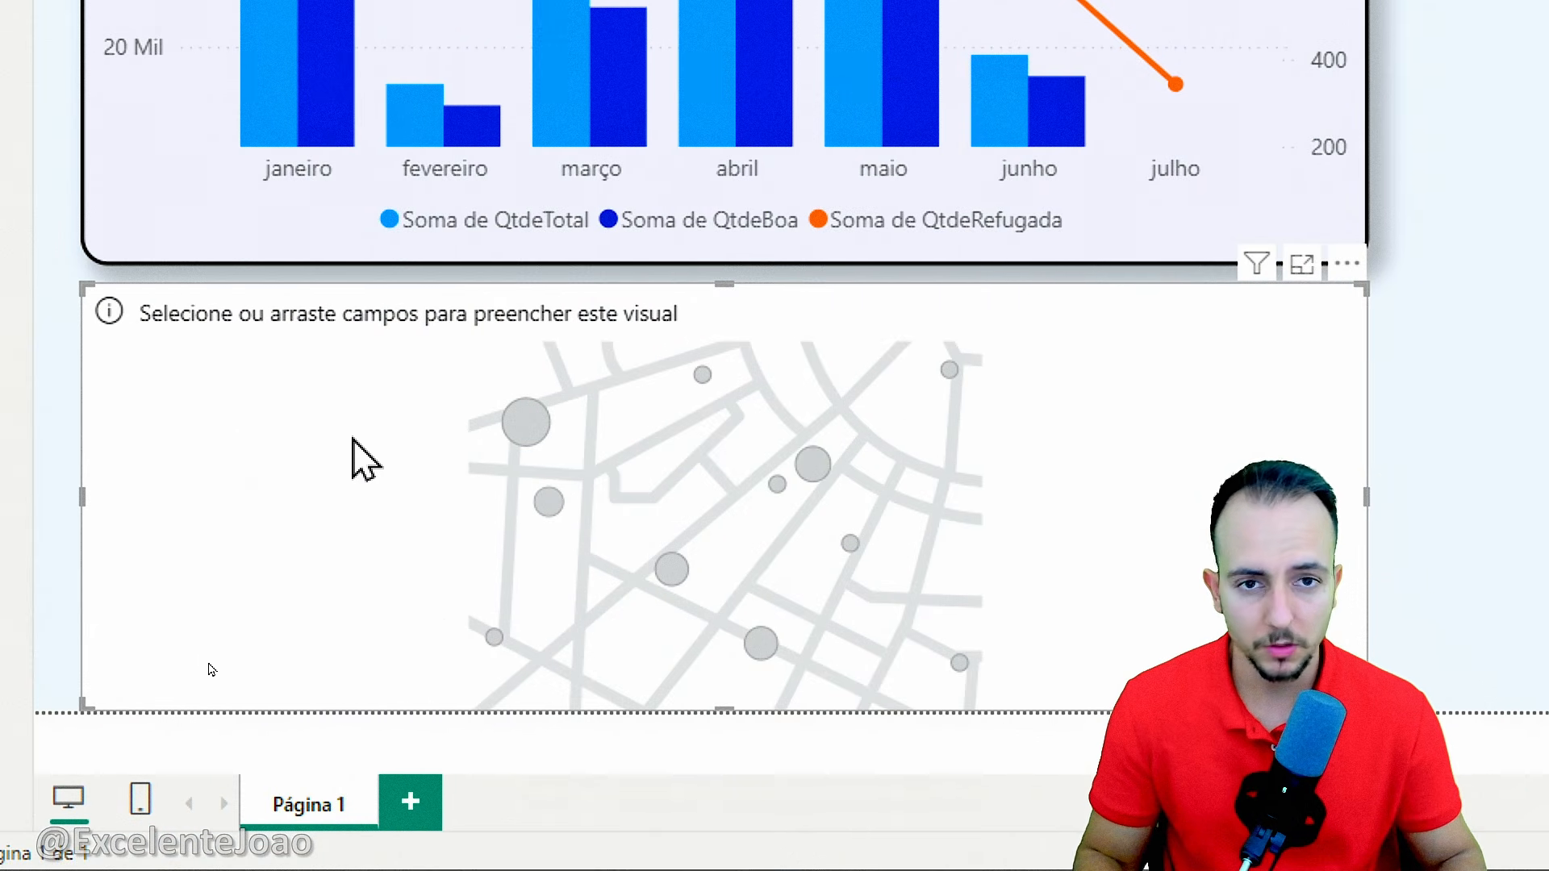
{"action": "left_click_drag", "start_coordinate": [419, 477], "coordinate": [1359, 111]}
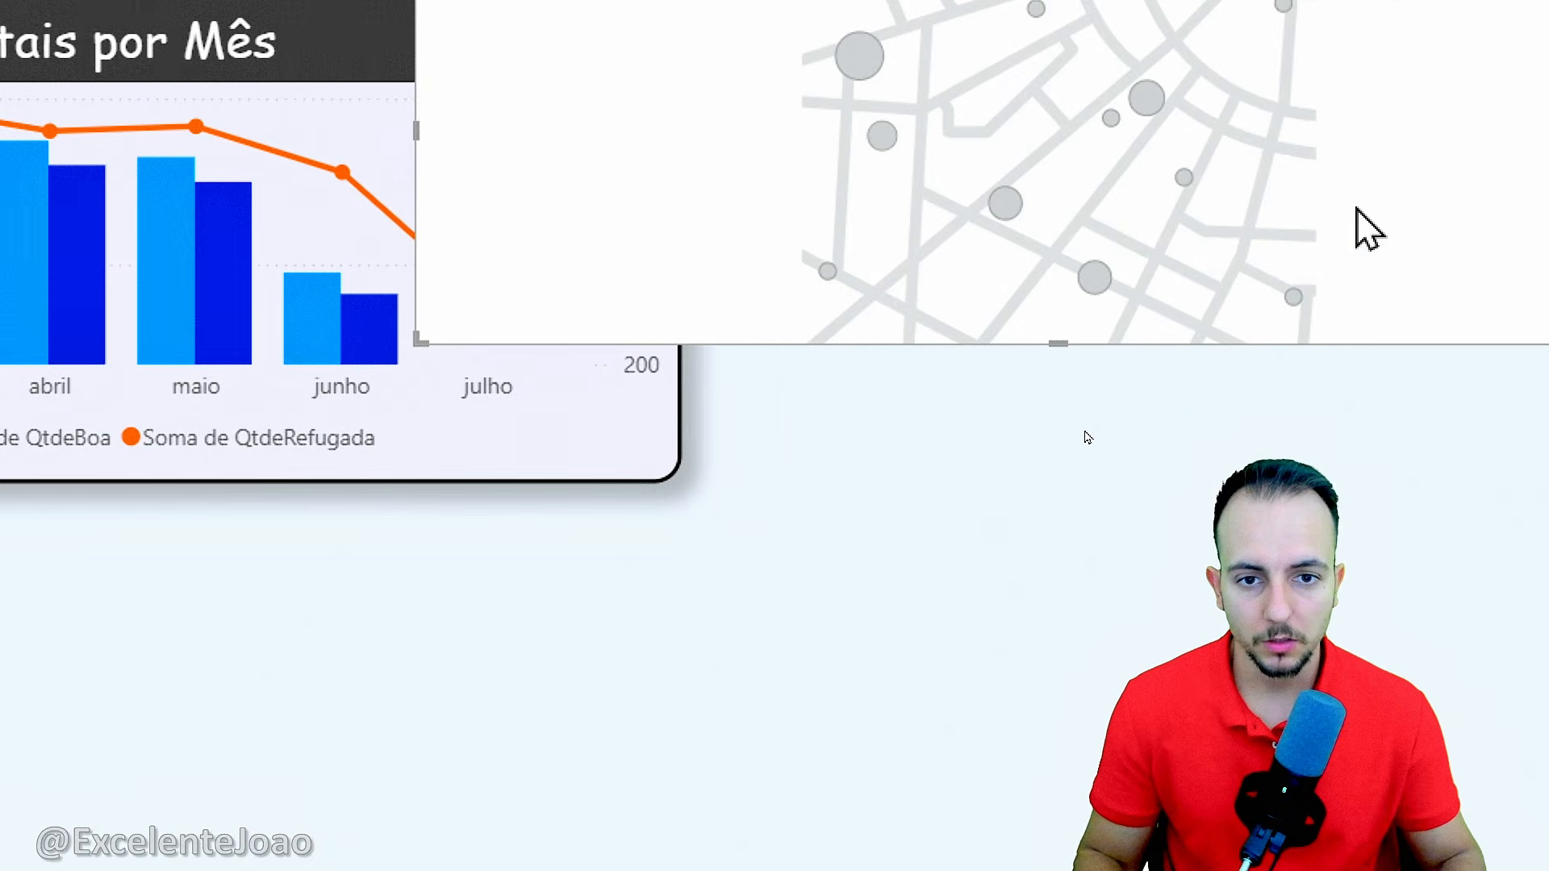
{"action": "left_click_drag", "start_coordinate": [1369, 230], "coordinate": [750, 528]}
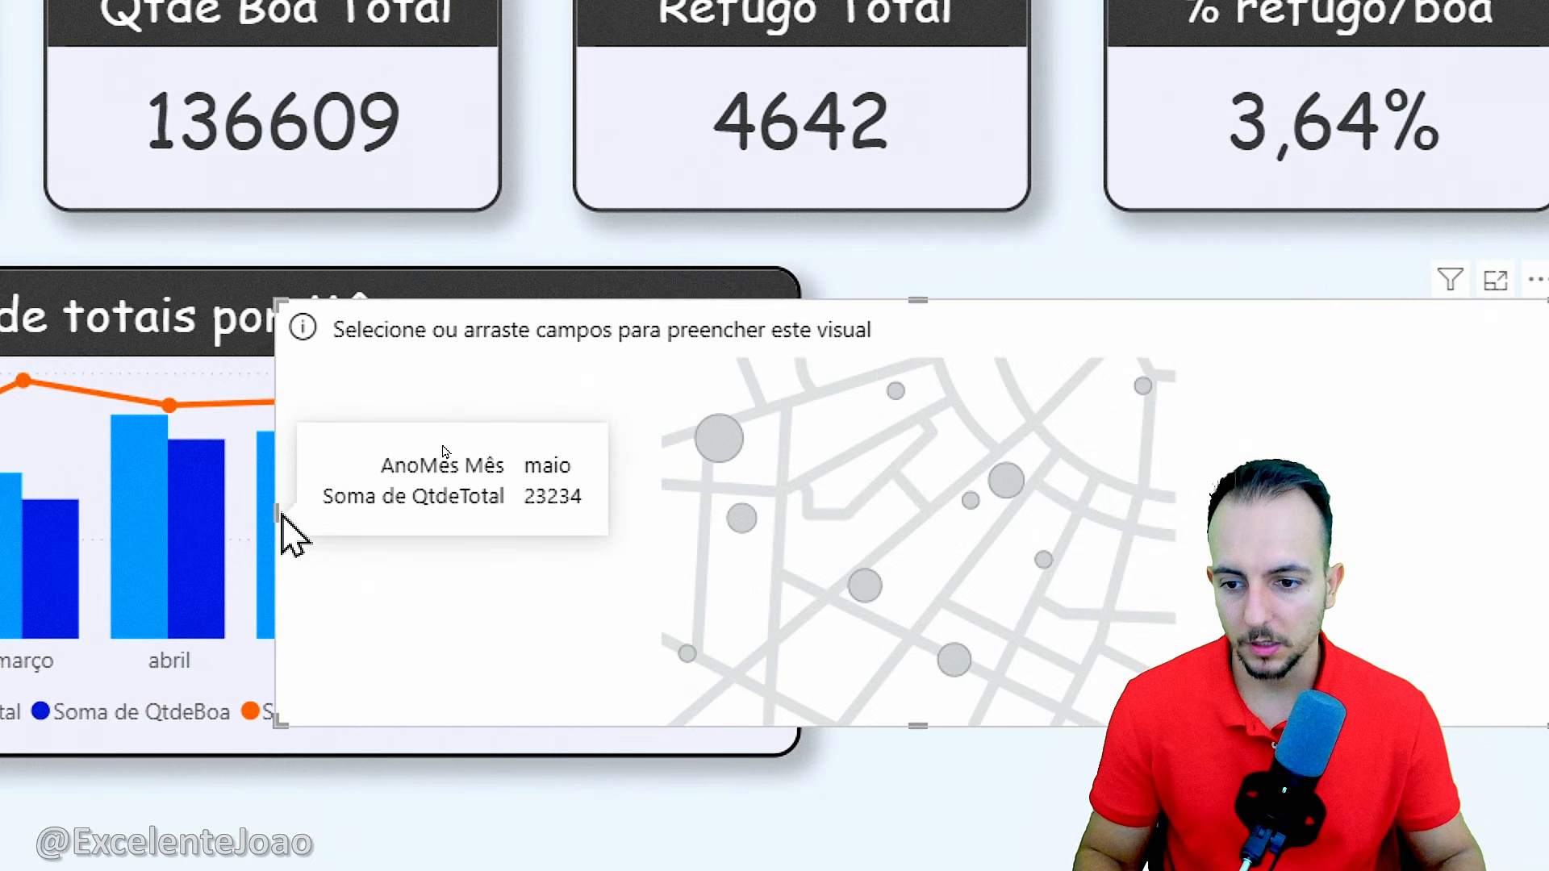
{"action": "left_click_drag", "start_coordinate": [283, 516], "coordinate": [847, 536]}
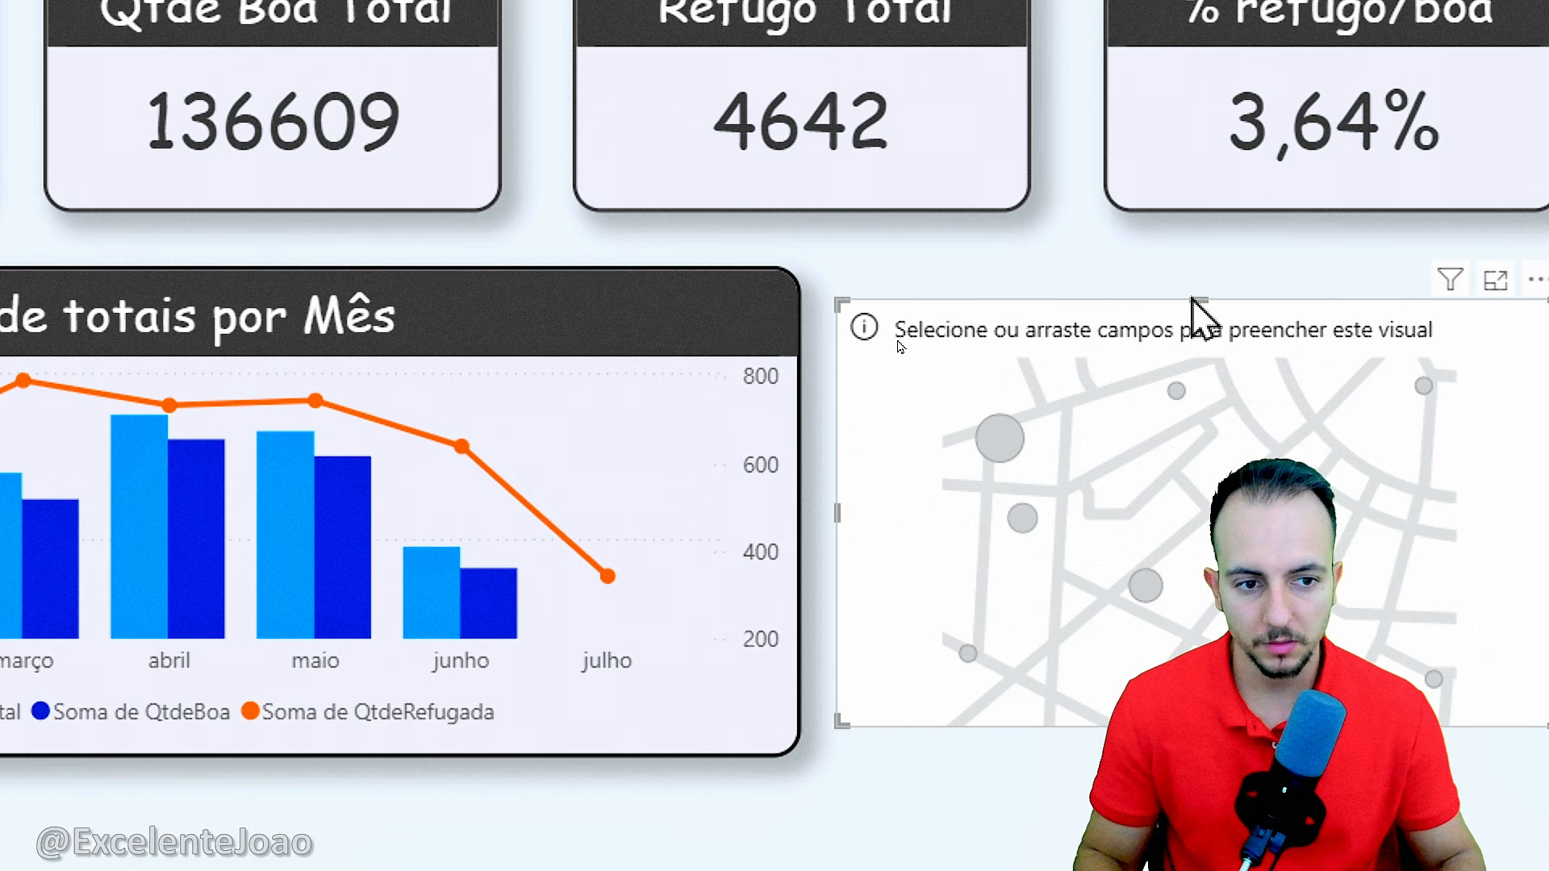
{"action": "left_click_drag", "start_coordinate": [1195, 300], "coordinate": [1223, 264]}
Narrow the combo chart, widen the map towards it, and extend the map down to near the bottom of the page
{"action": "left_click", "coordinate": [692, 346]}
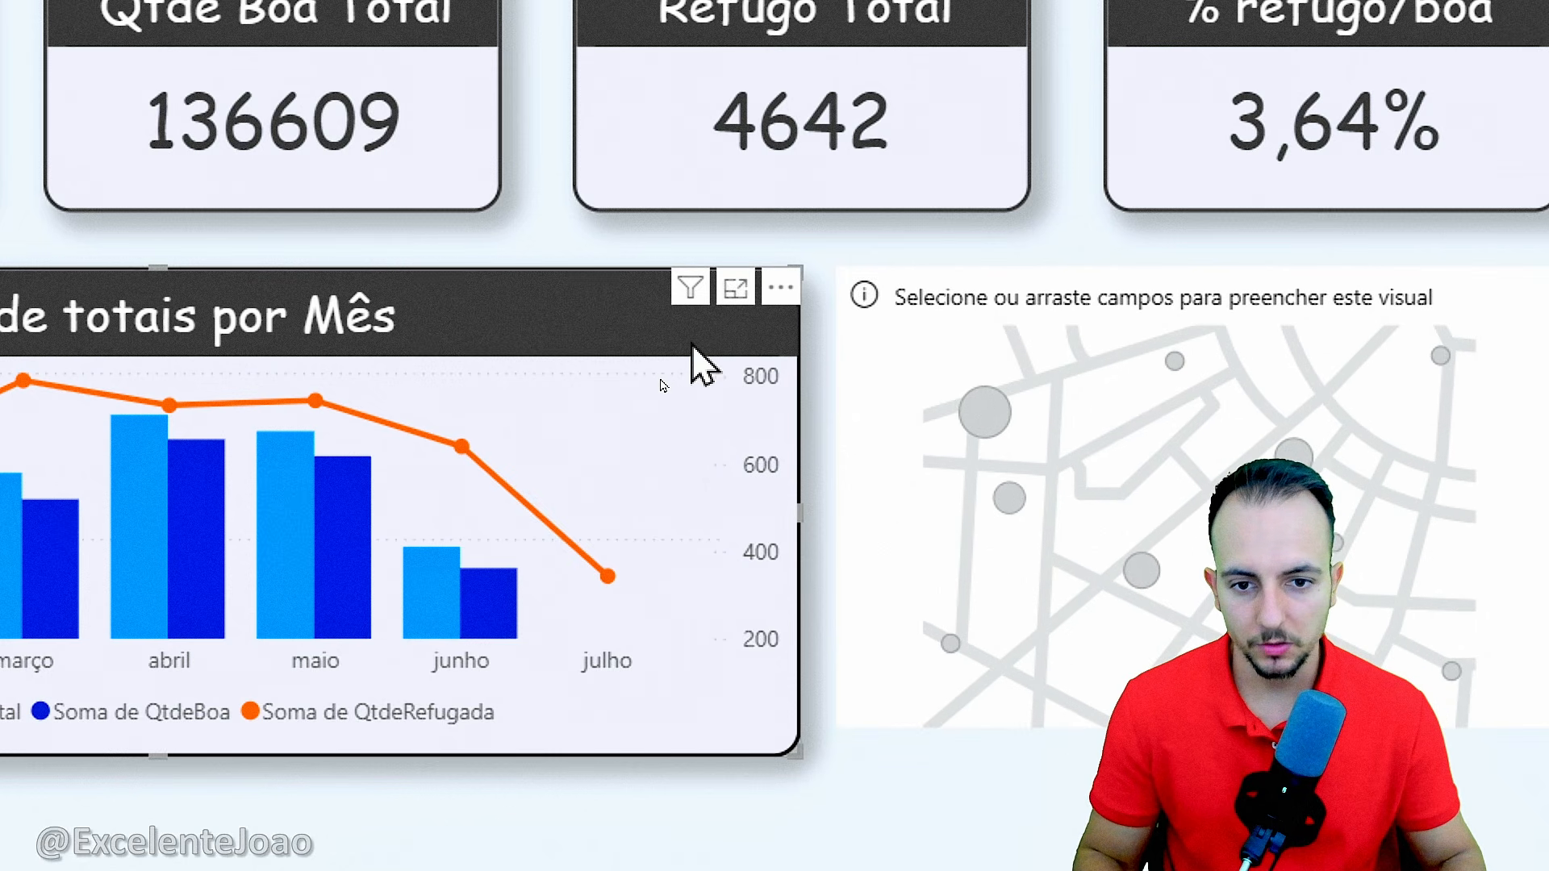
{"action": "left_click_drag", "start_coordinate": [795, 517], "coordinate": [679, 534]}
{"action": "left_click", "coordinate": [836, 514]}
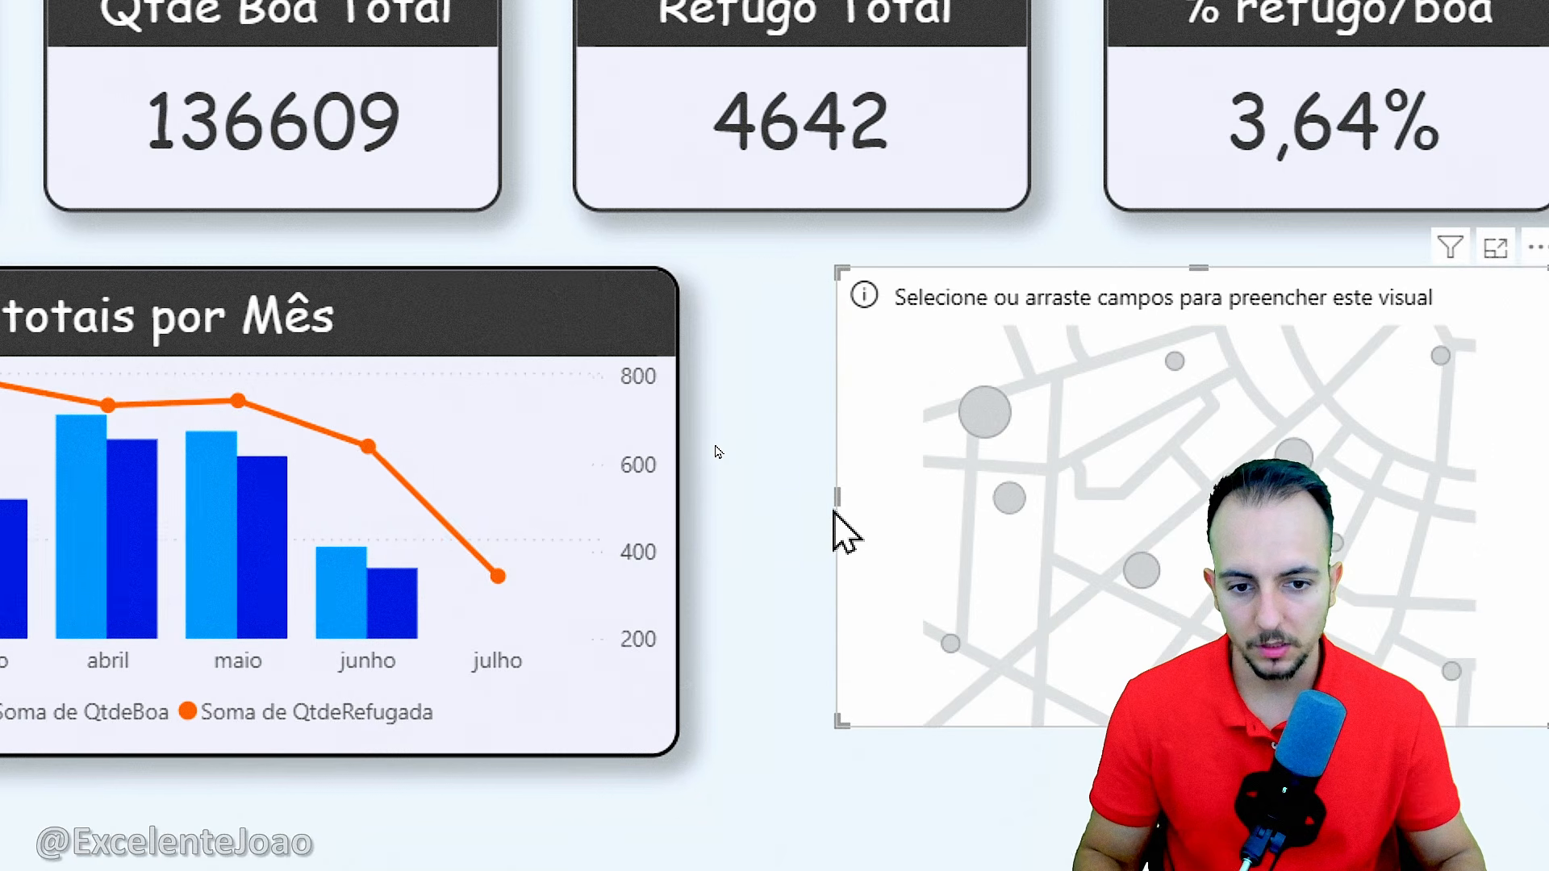
{"action": "left_click_drag", "start_coordinate": [829, 496], "coordinate": [748, 512]}
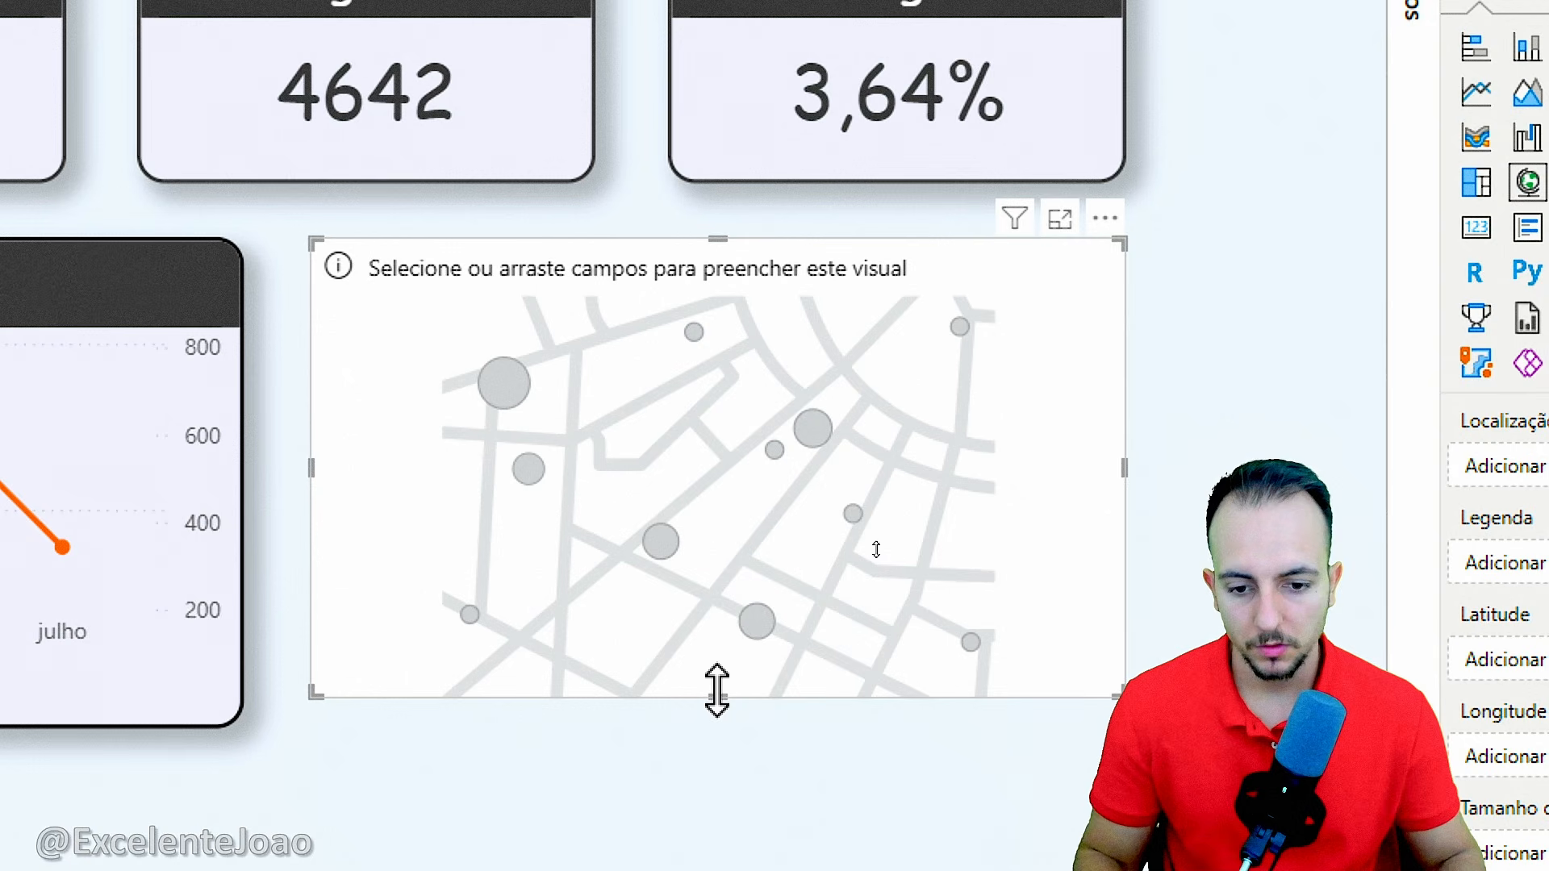
{"action": "left_click_drag", "start_coordinate": [1152, 726], "coordinate": [1108, 870]}
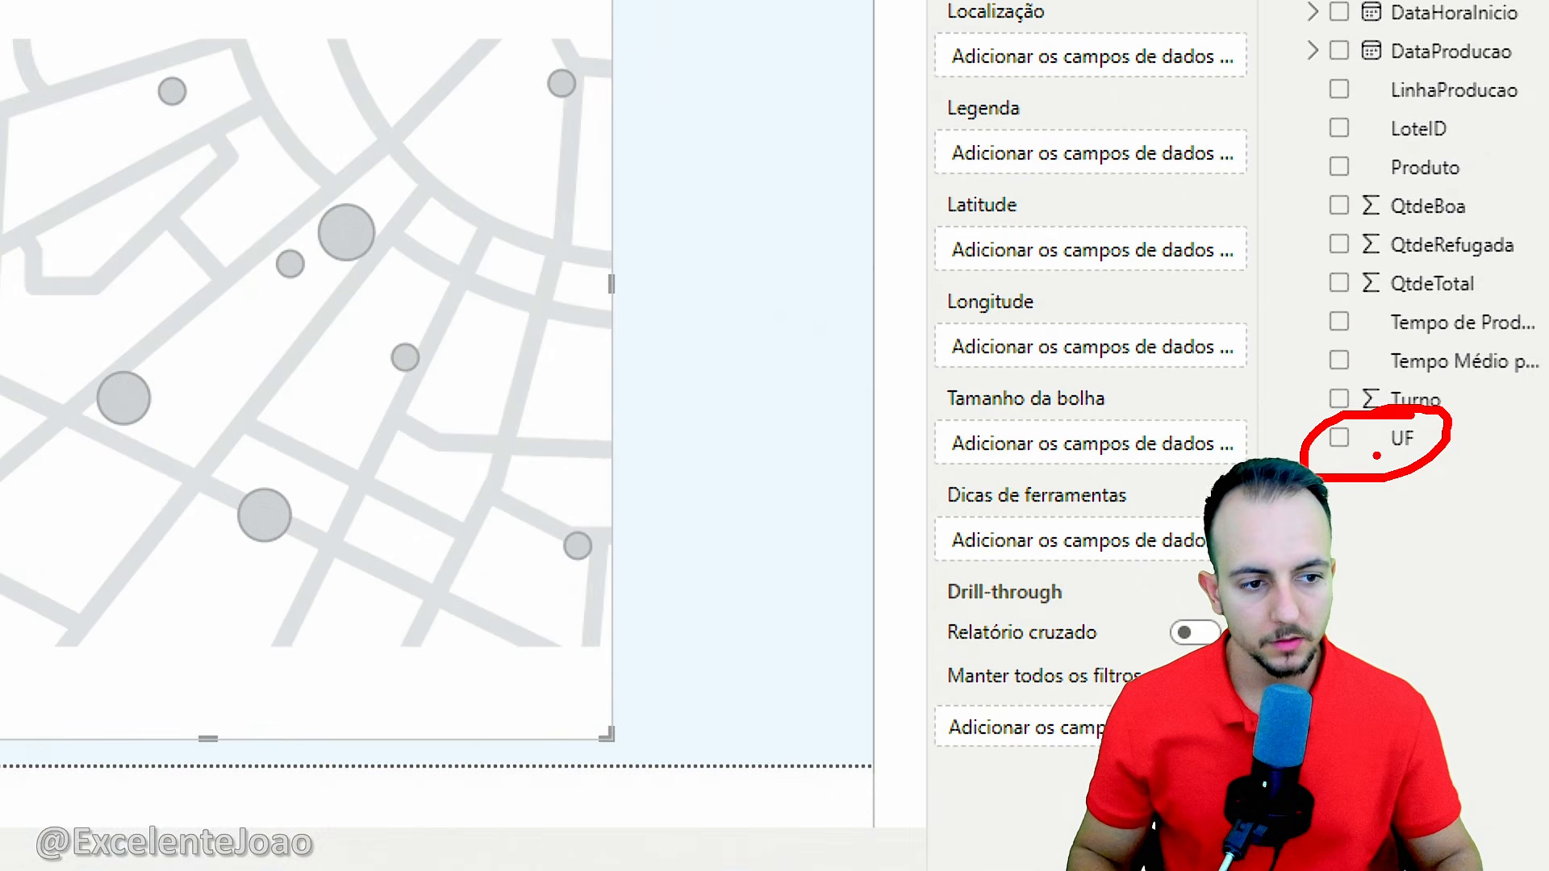
Set UF as the map's location and QtdeTotal as its bubble size
{"action": "left_click_drag", "start_coordinate": [1416, 460], "coordinate": [1086, 13]}
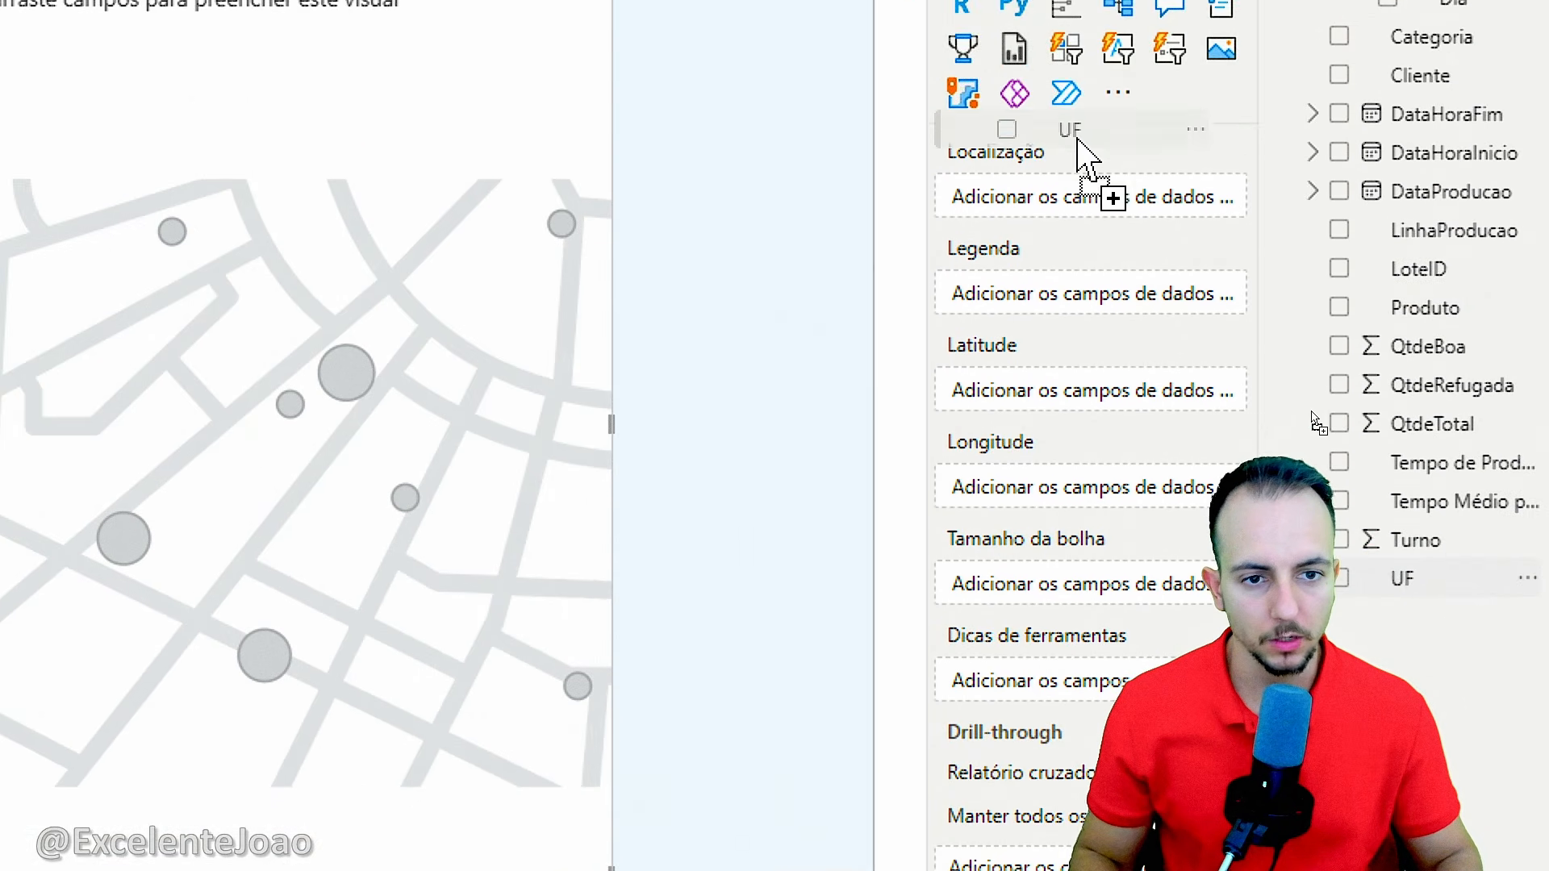
{"action": "left_click_drag", "start_coordinate": [1085, 153], "coordinate": [1053, 206]}
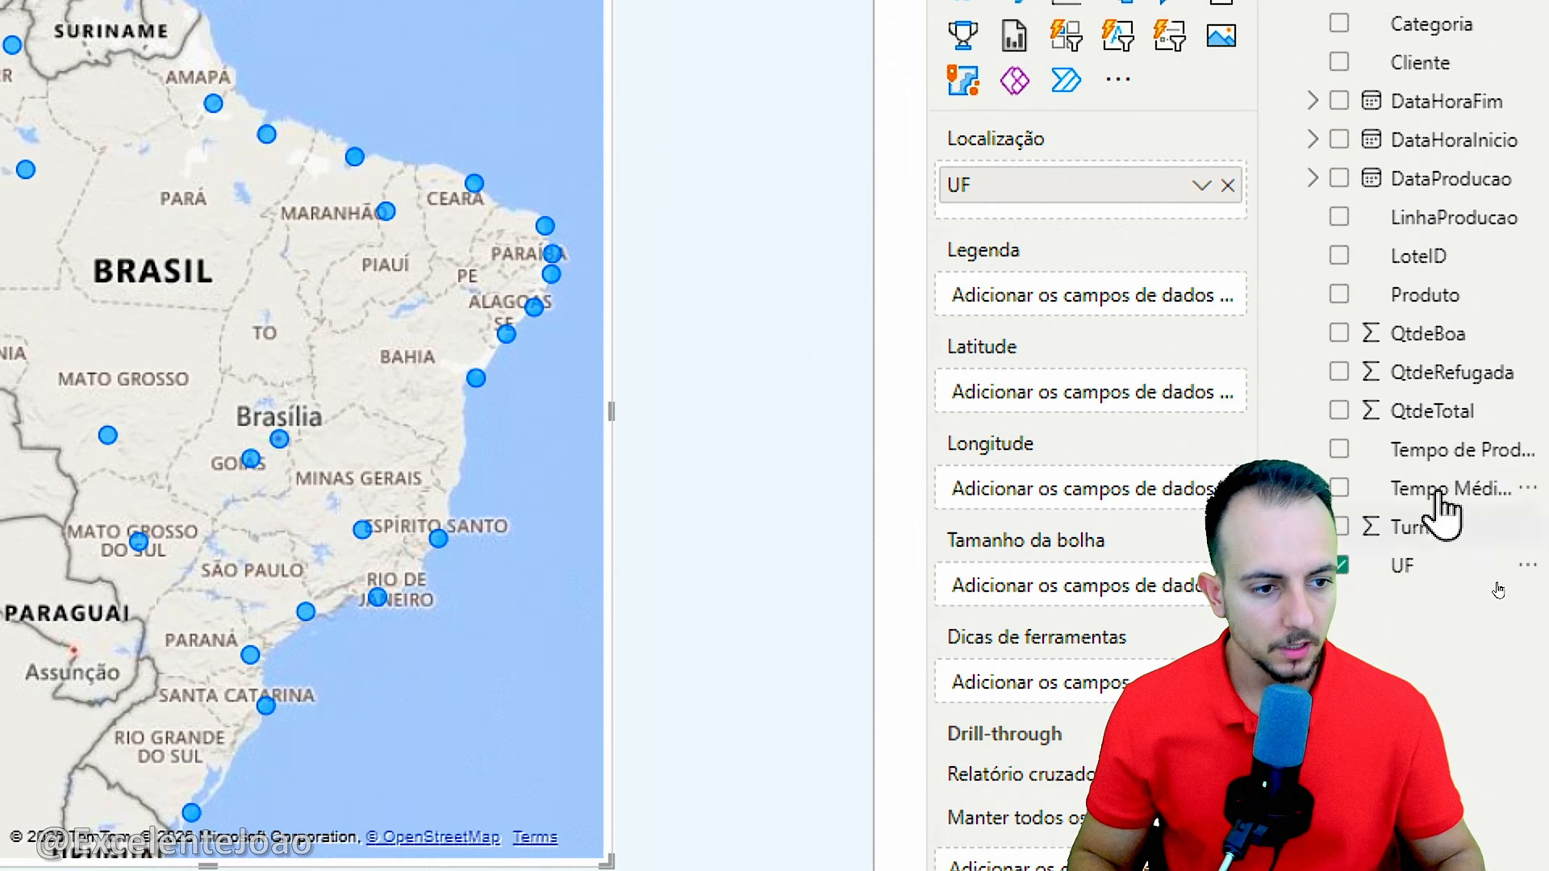
{"action": "left_click_drag", "start_coordinate": [1452, 413], "coordinate": [1079, 408]}
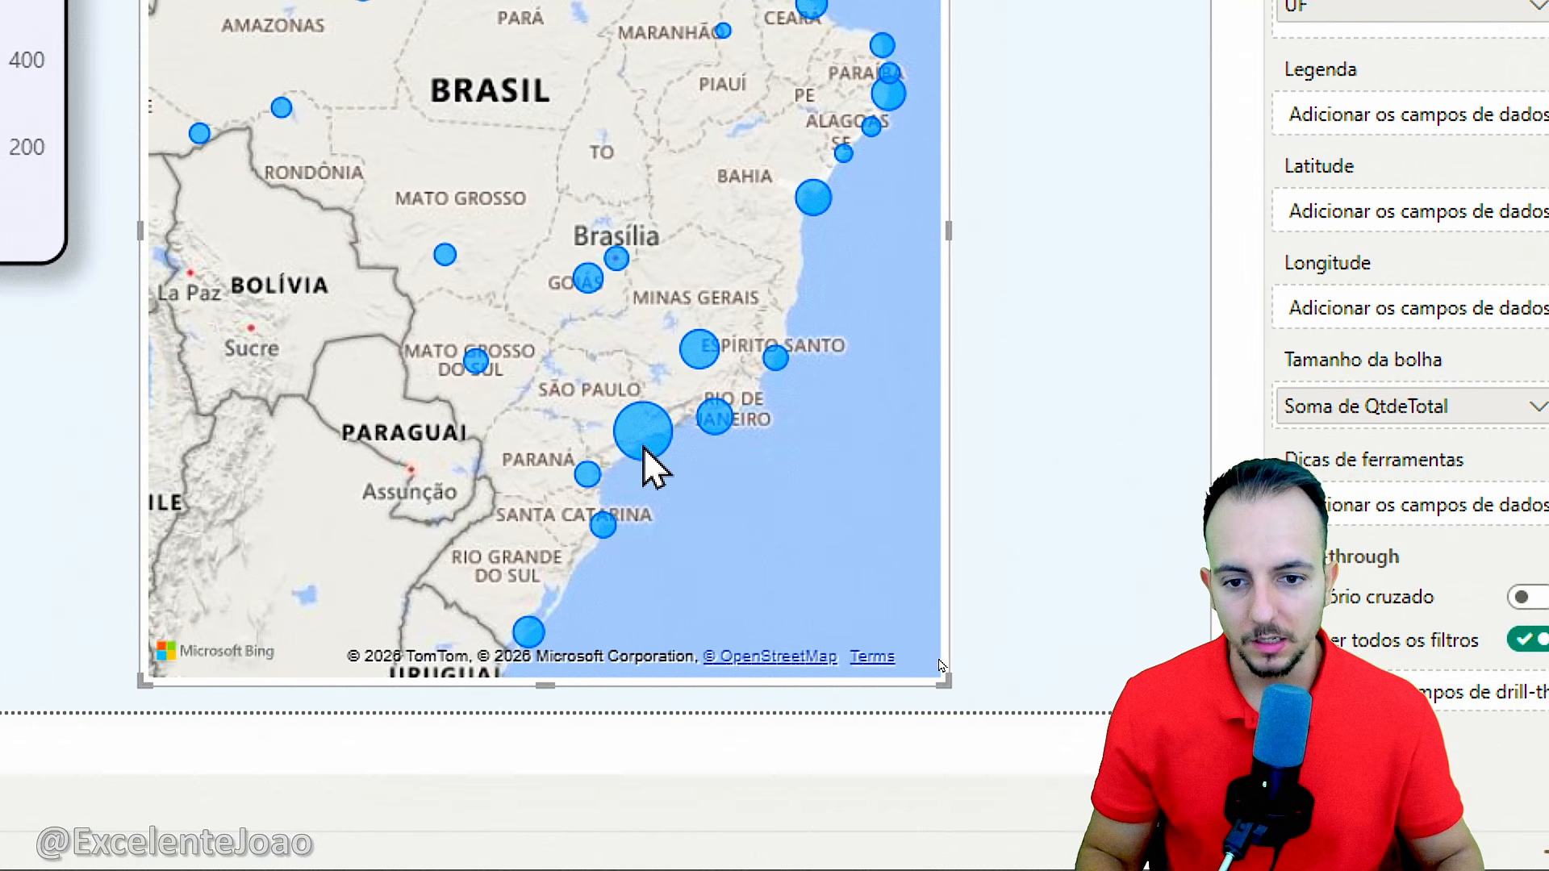
{"action": "mouse_move", "coordinate": [660, 446]}
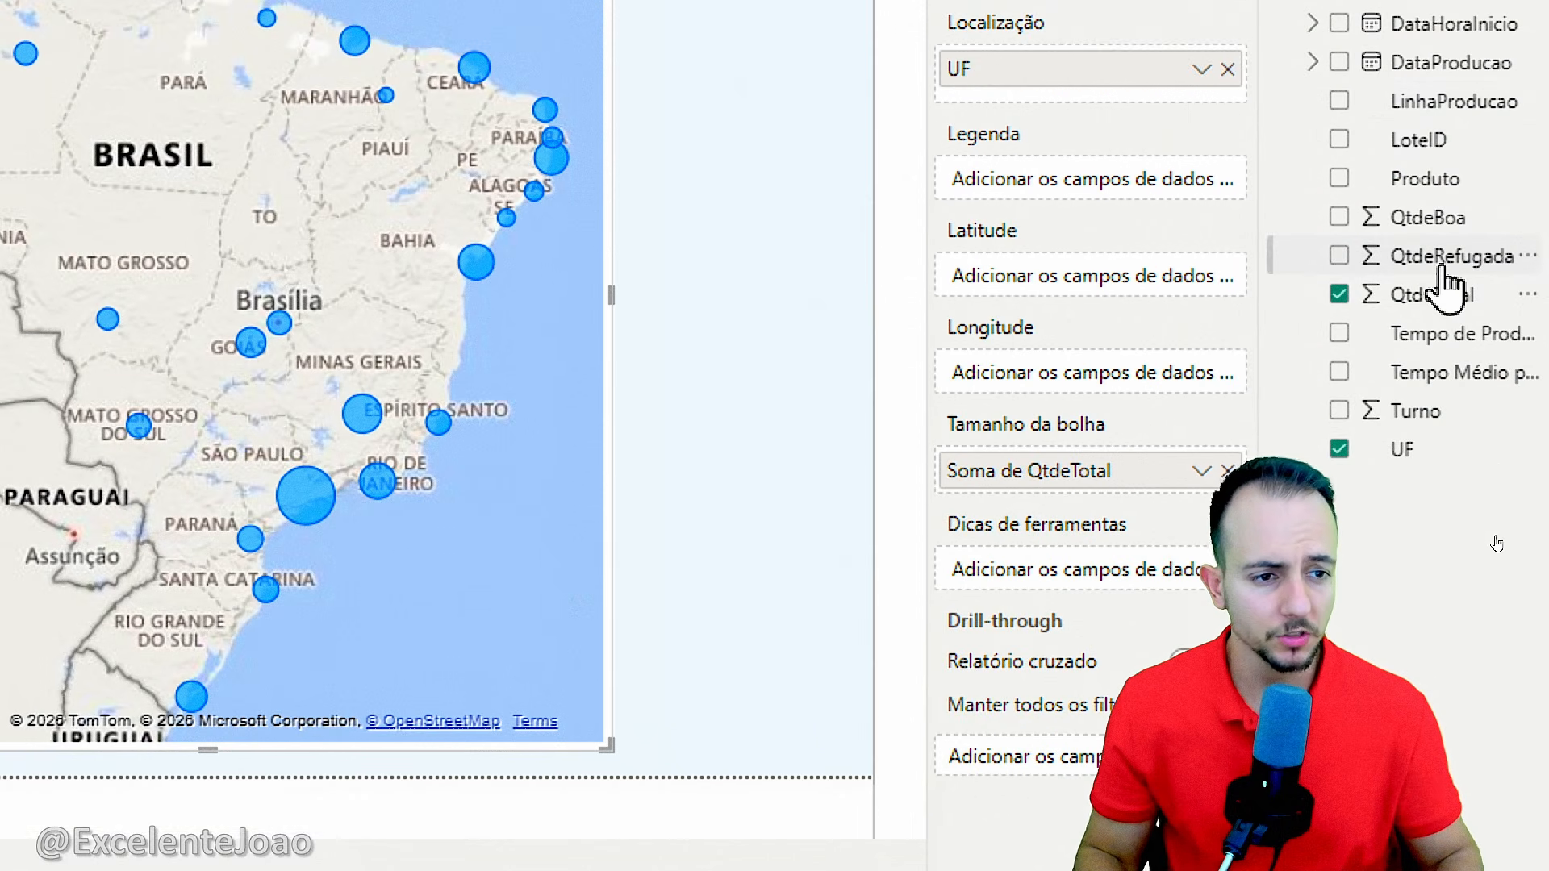
Try QtdeRefugada as an extra tooltip field on the map, check the state bubbles, and remove the field
{"action": "left_click_drag", "start_coordinate": [1445, 262], "coordinate": [1082, 595]}
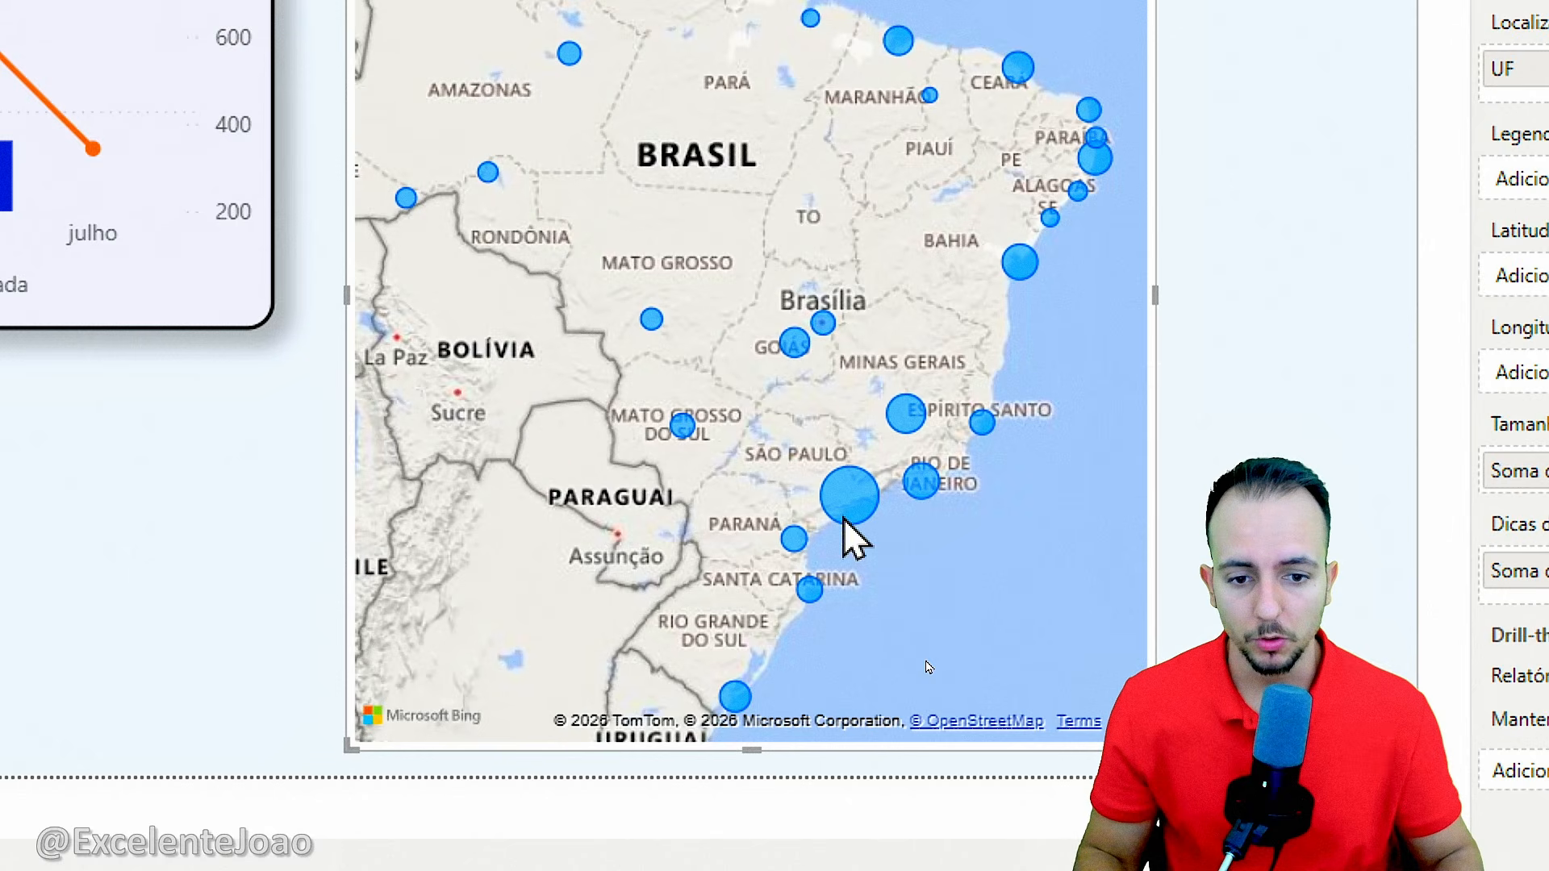
{"action": "mouse_move", "coordinate": [305, 513]}
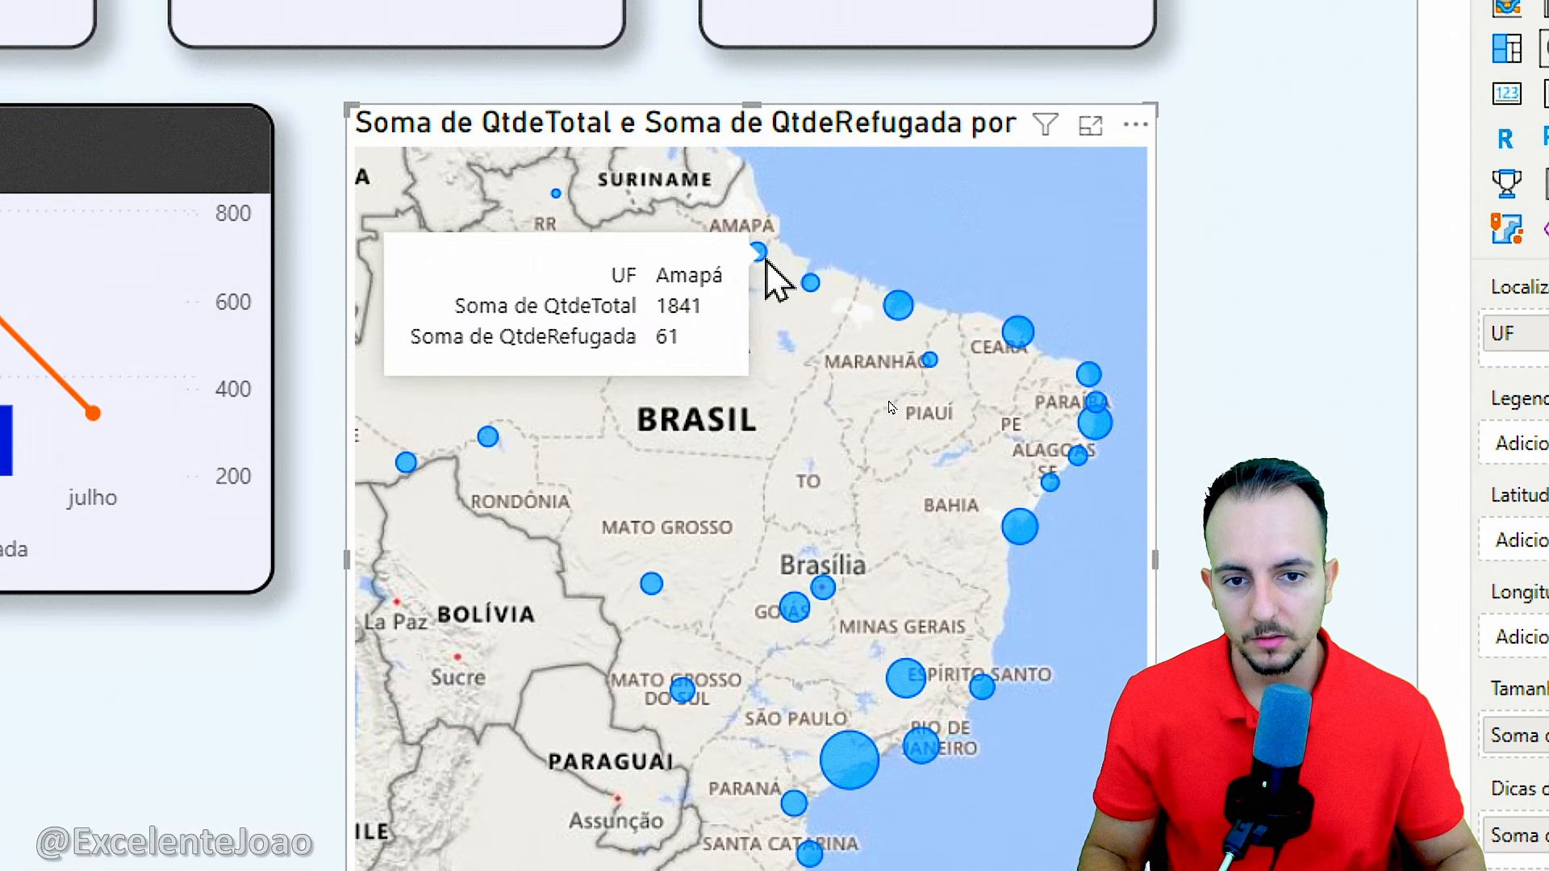
{"action": "mouse_move", "coordinate": [811, 284]}
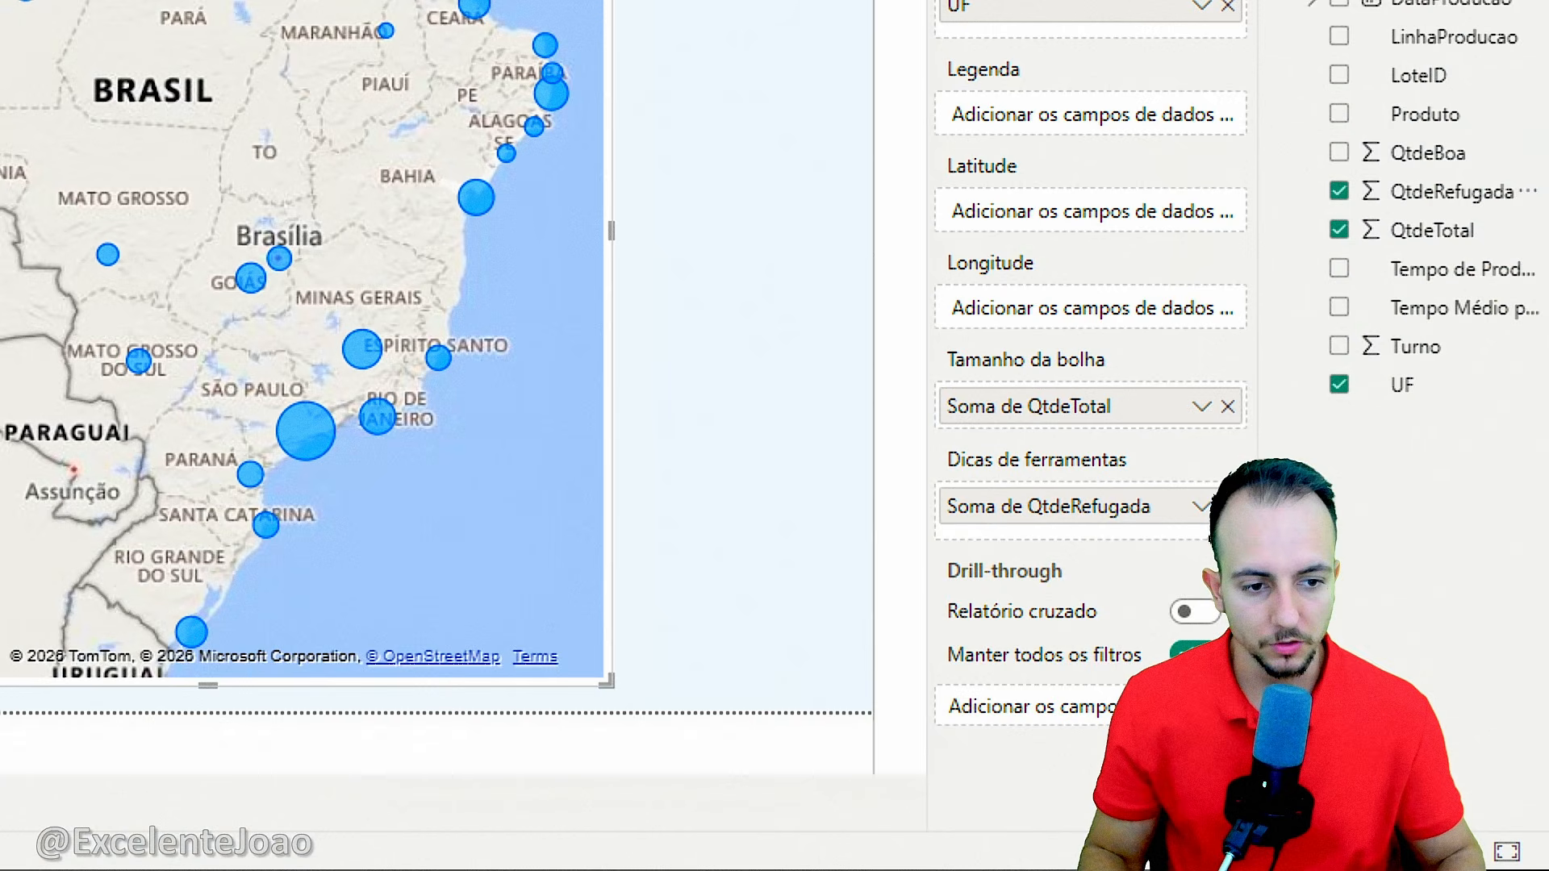
{"action": "left_click_drag", "start_coordinate": [1049, 507], "coordinate": [420, 460]}
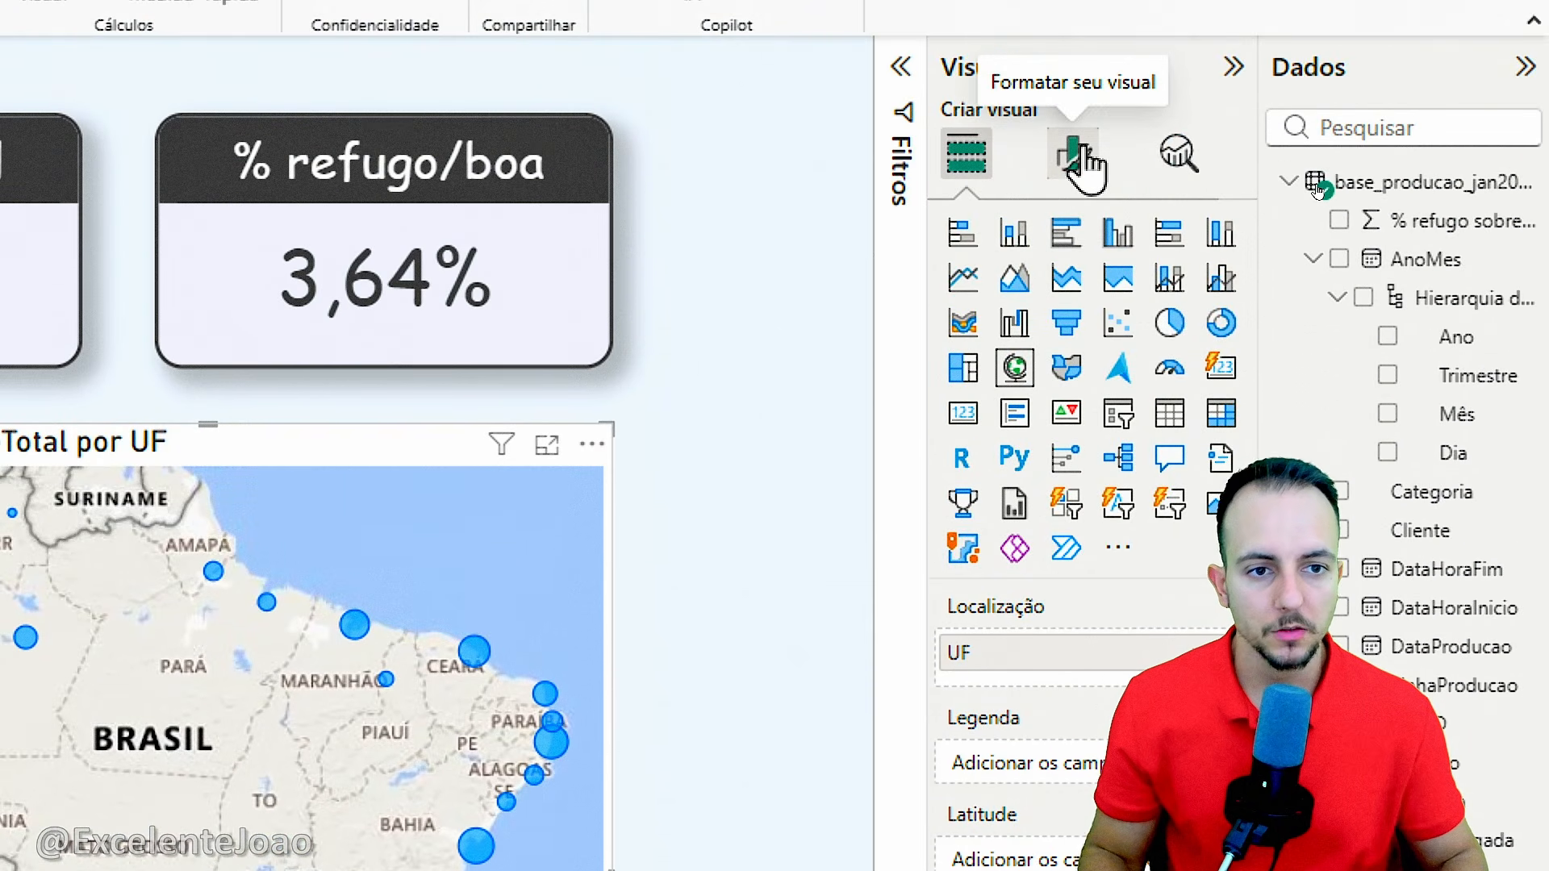
Open the map's formatting settings and set the map style to Aéreo
{"action": "left_click", "coordinate": [1081, 153]}
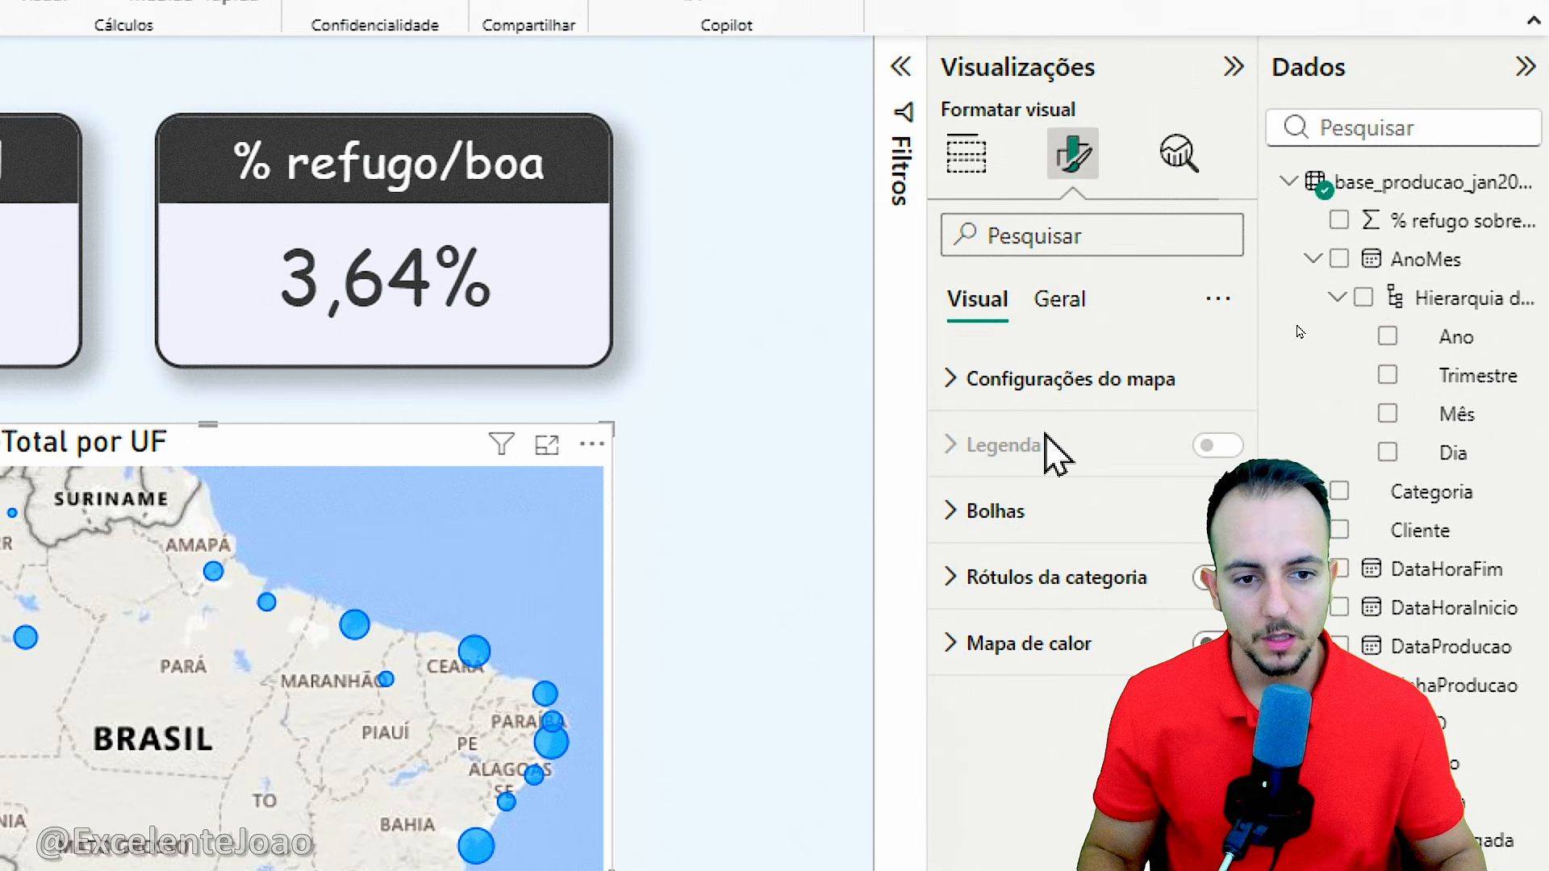
{"action": "left_click", "coordinate": [1053, 386]}
{"action": "left_click", "coordinate": [1117, 403]}
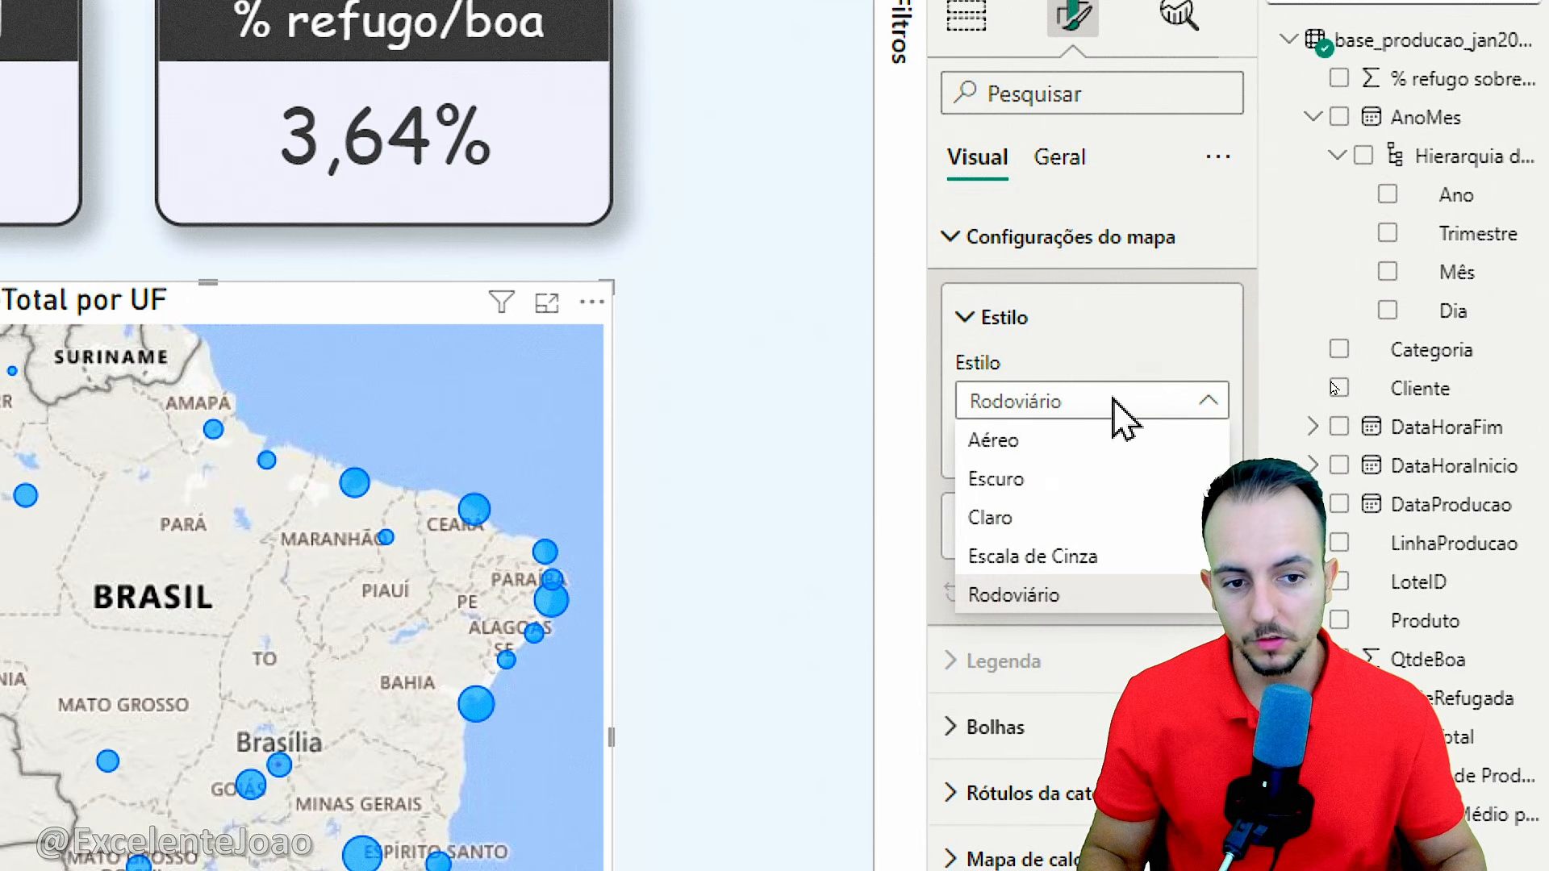
{"action": "left_click", "coordinate": [1046, 441]}
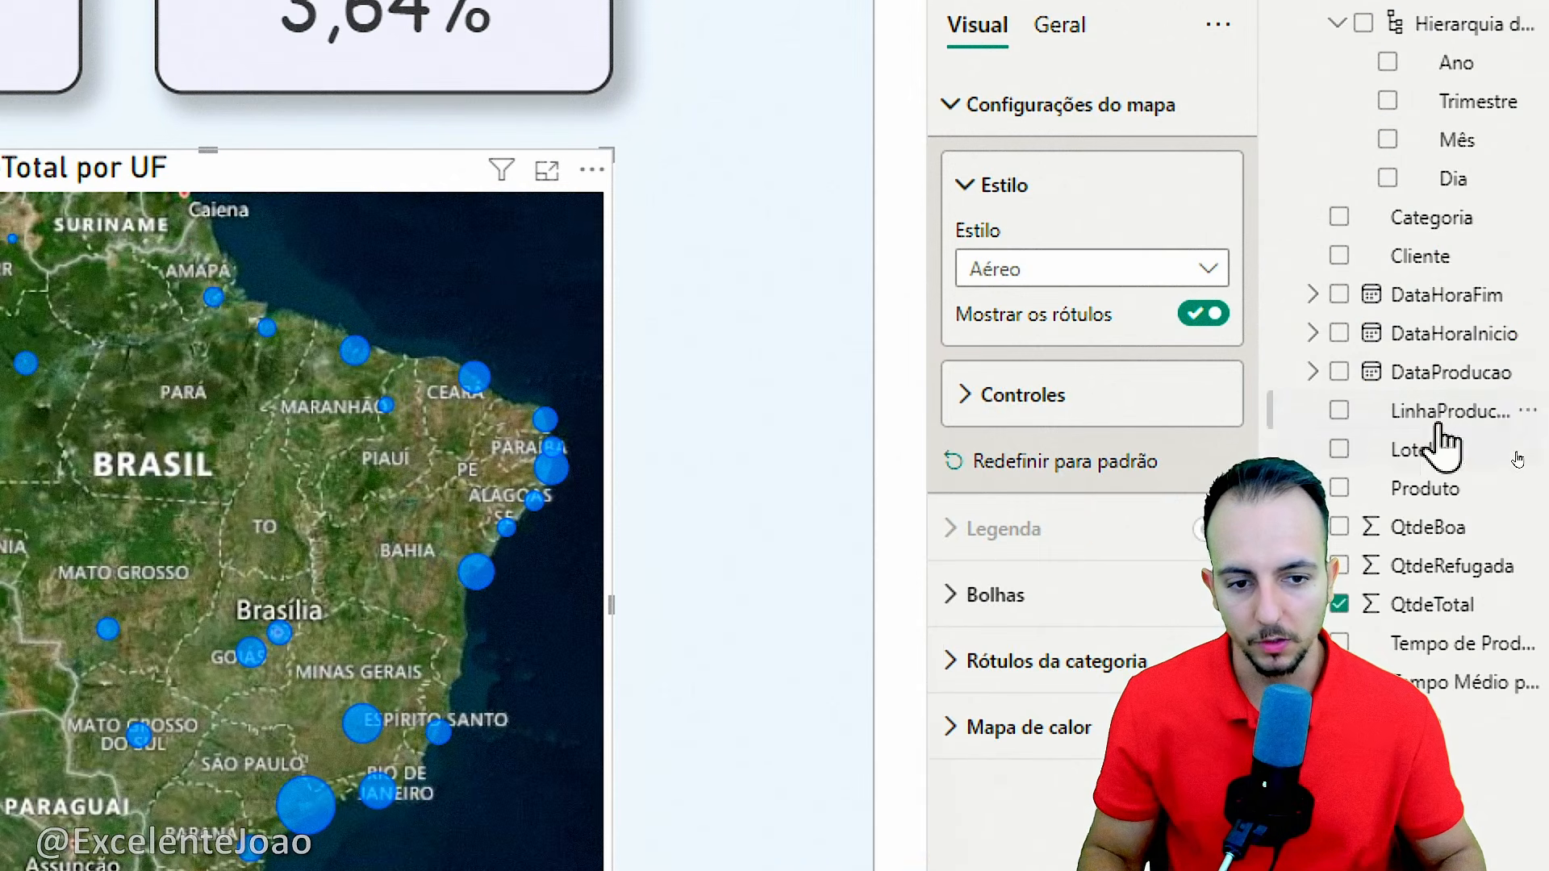
Try the Escuro, Claro, Escala de Cinza and Rodoviário styles on the map
{"action": "left_click", "coordinate": [1107, 291]}
{"action": "left_click", "coordinate": [1098, 349]}
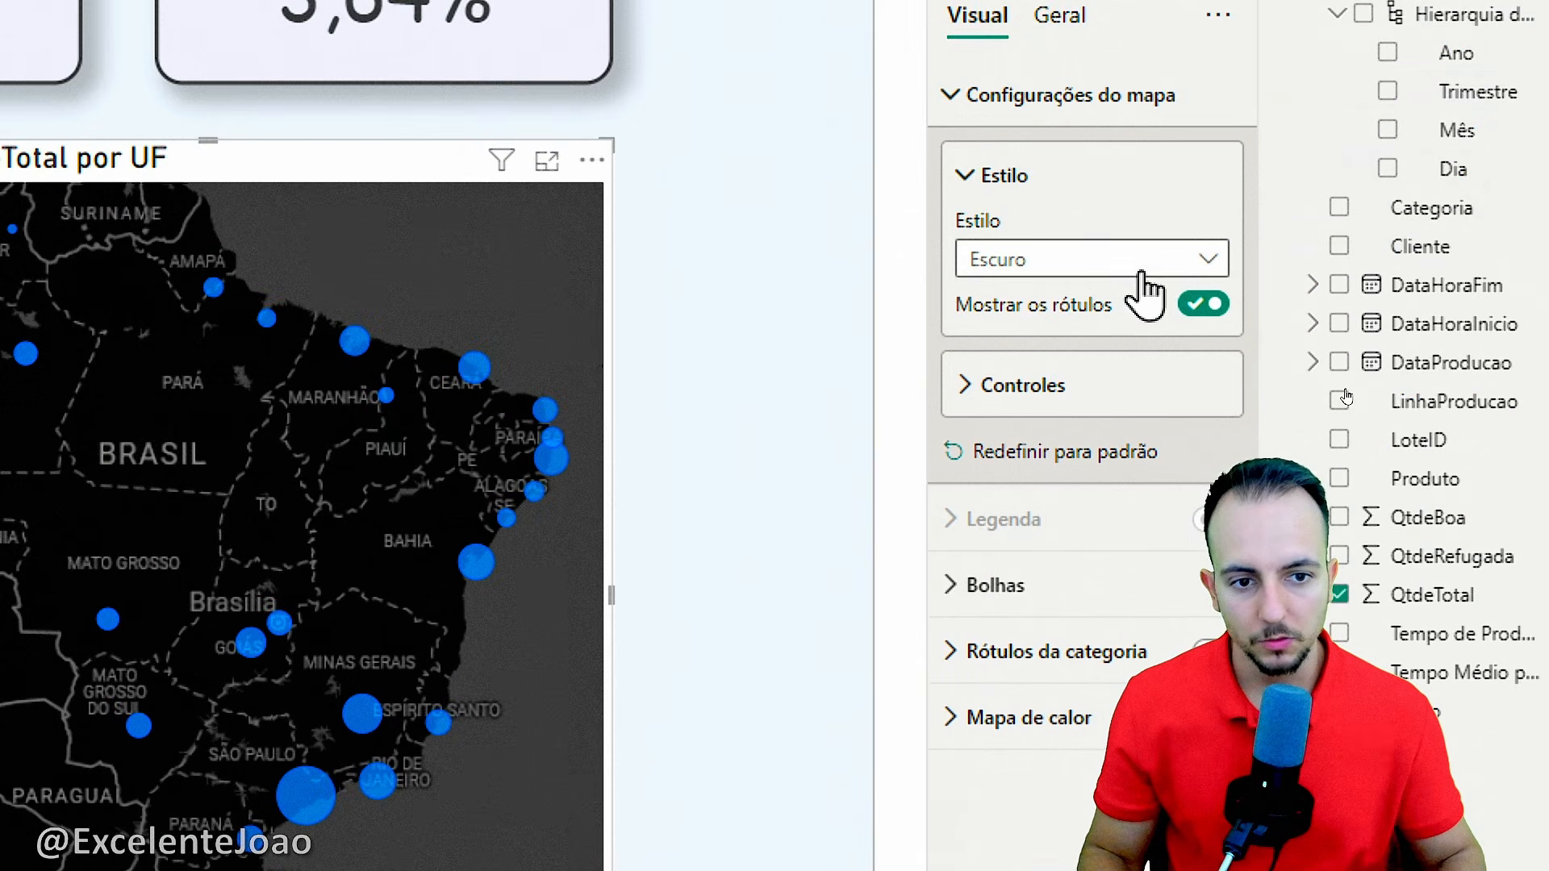
{"action": "left_click", "coordinate": [1142, 276]}
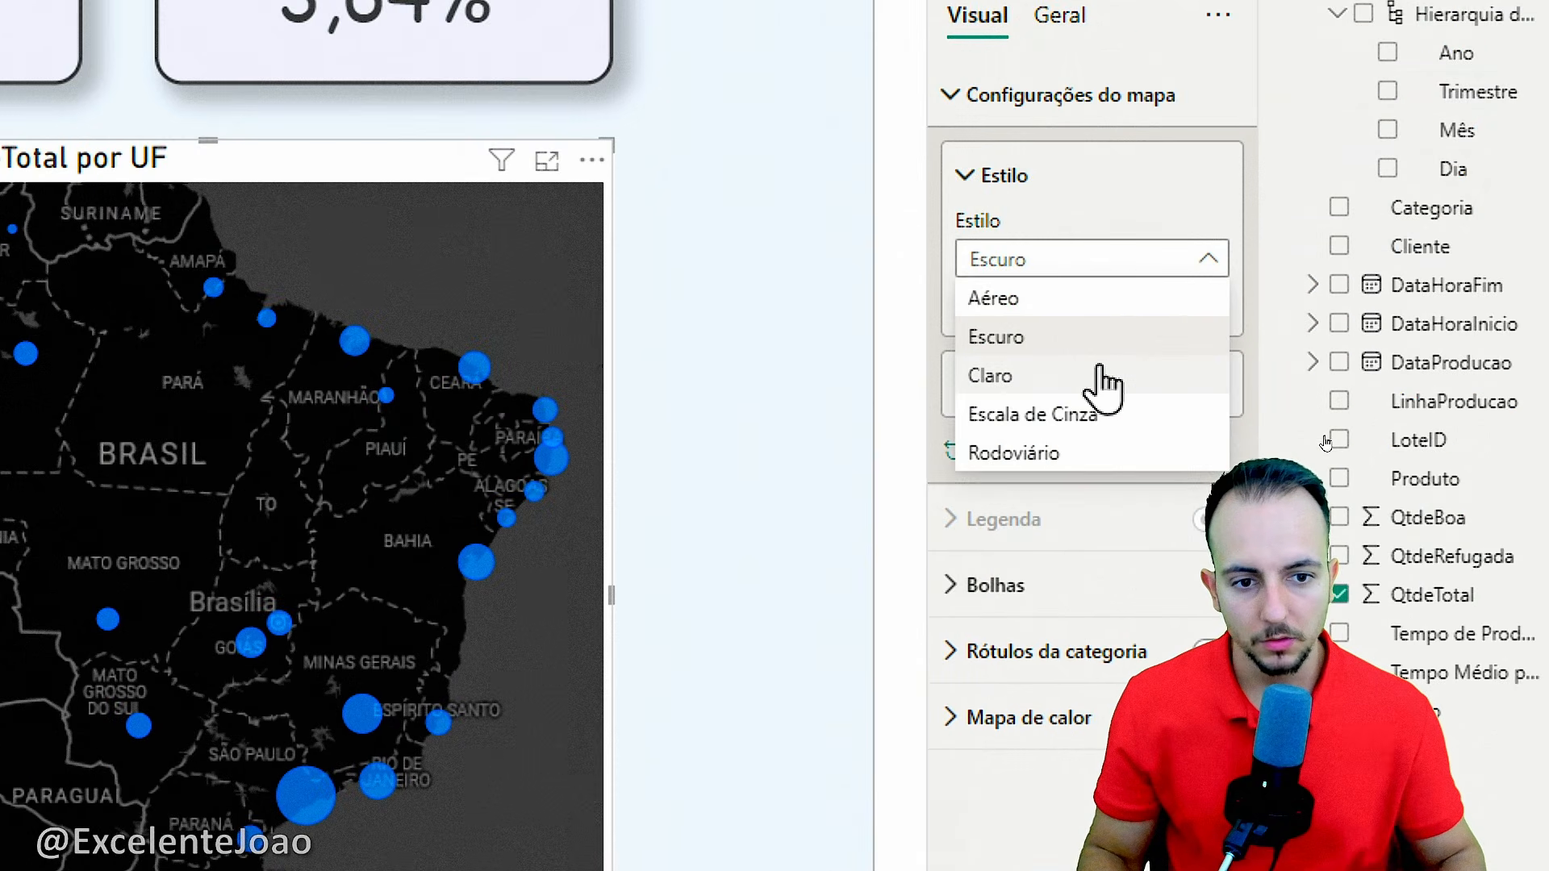
{"action": "left_click", "coordinate": [1094, 374]}
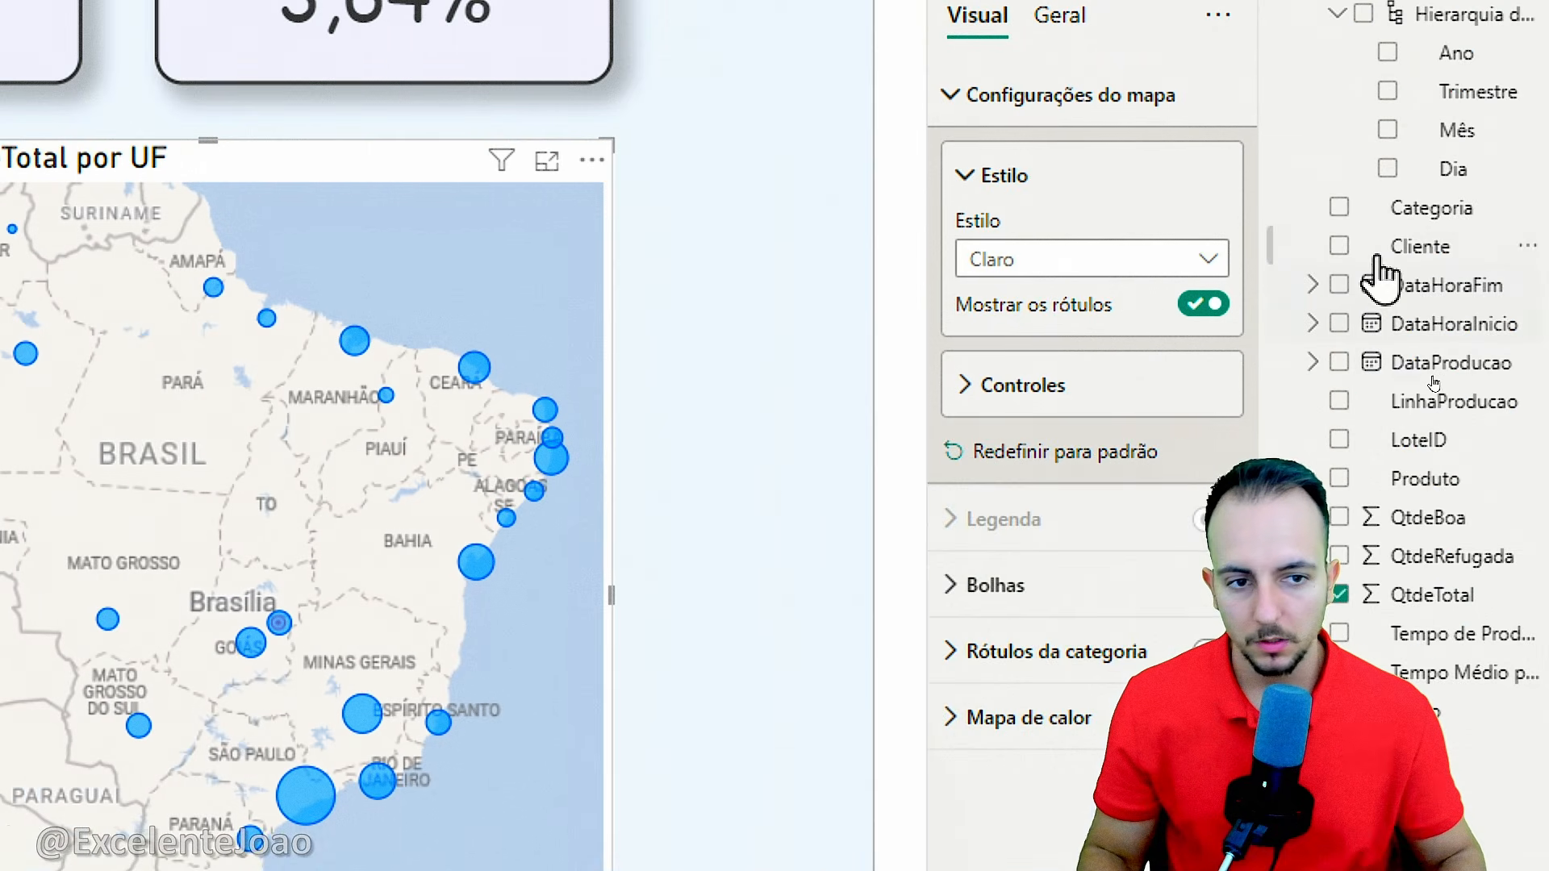
{"action": "left_click", "coordinate": [1129, 266]}
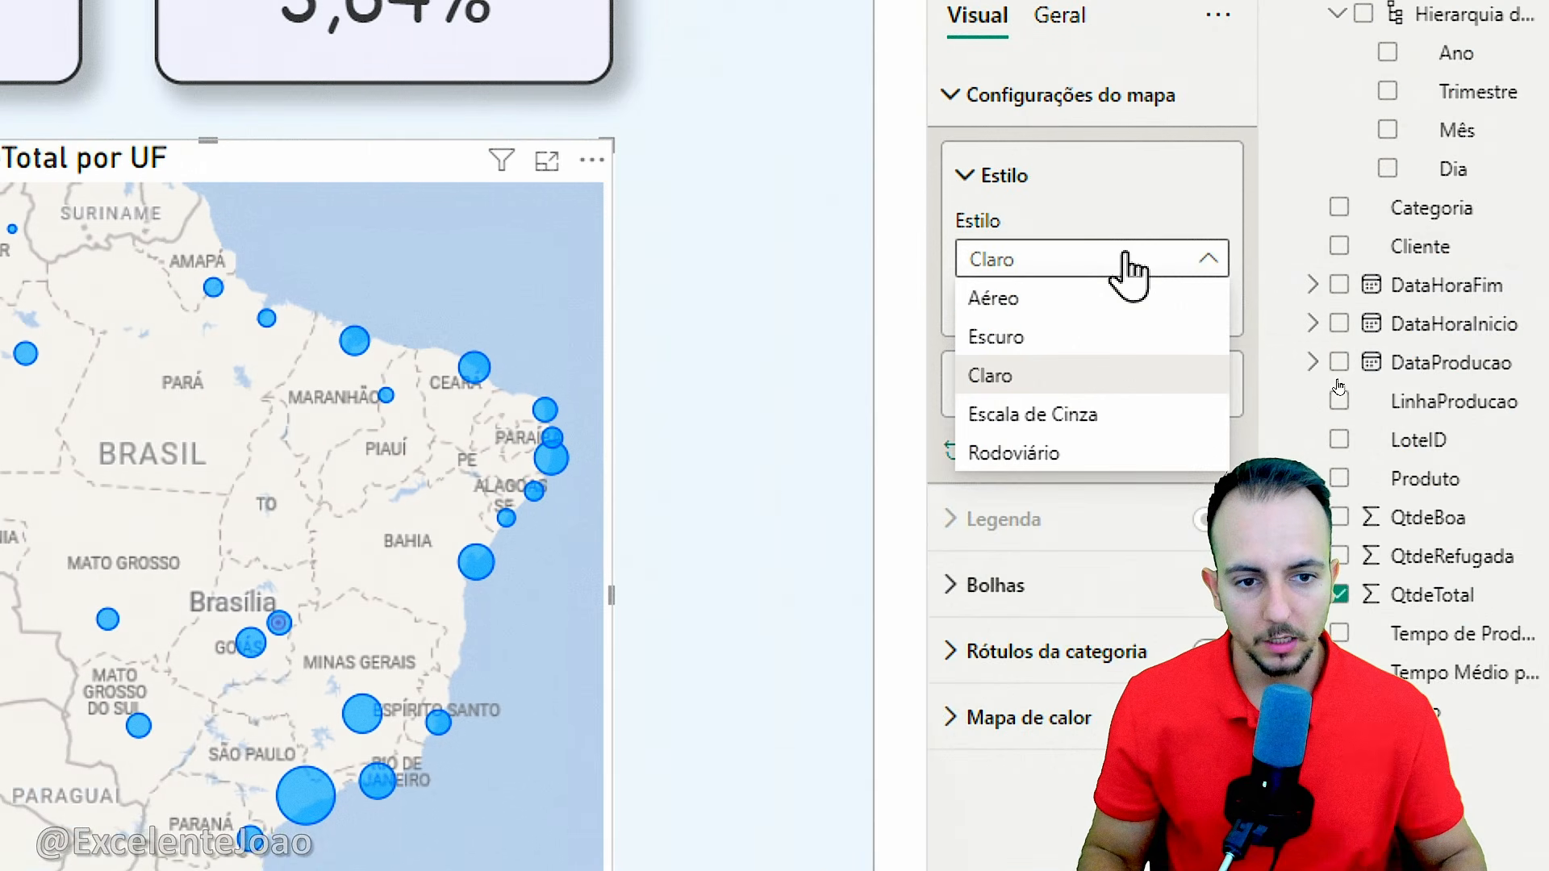
{"action": "left_click", "coordinate": [1082, 411]}
{"action": "left_click", "coordinate": [1057, 266]}
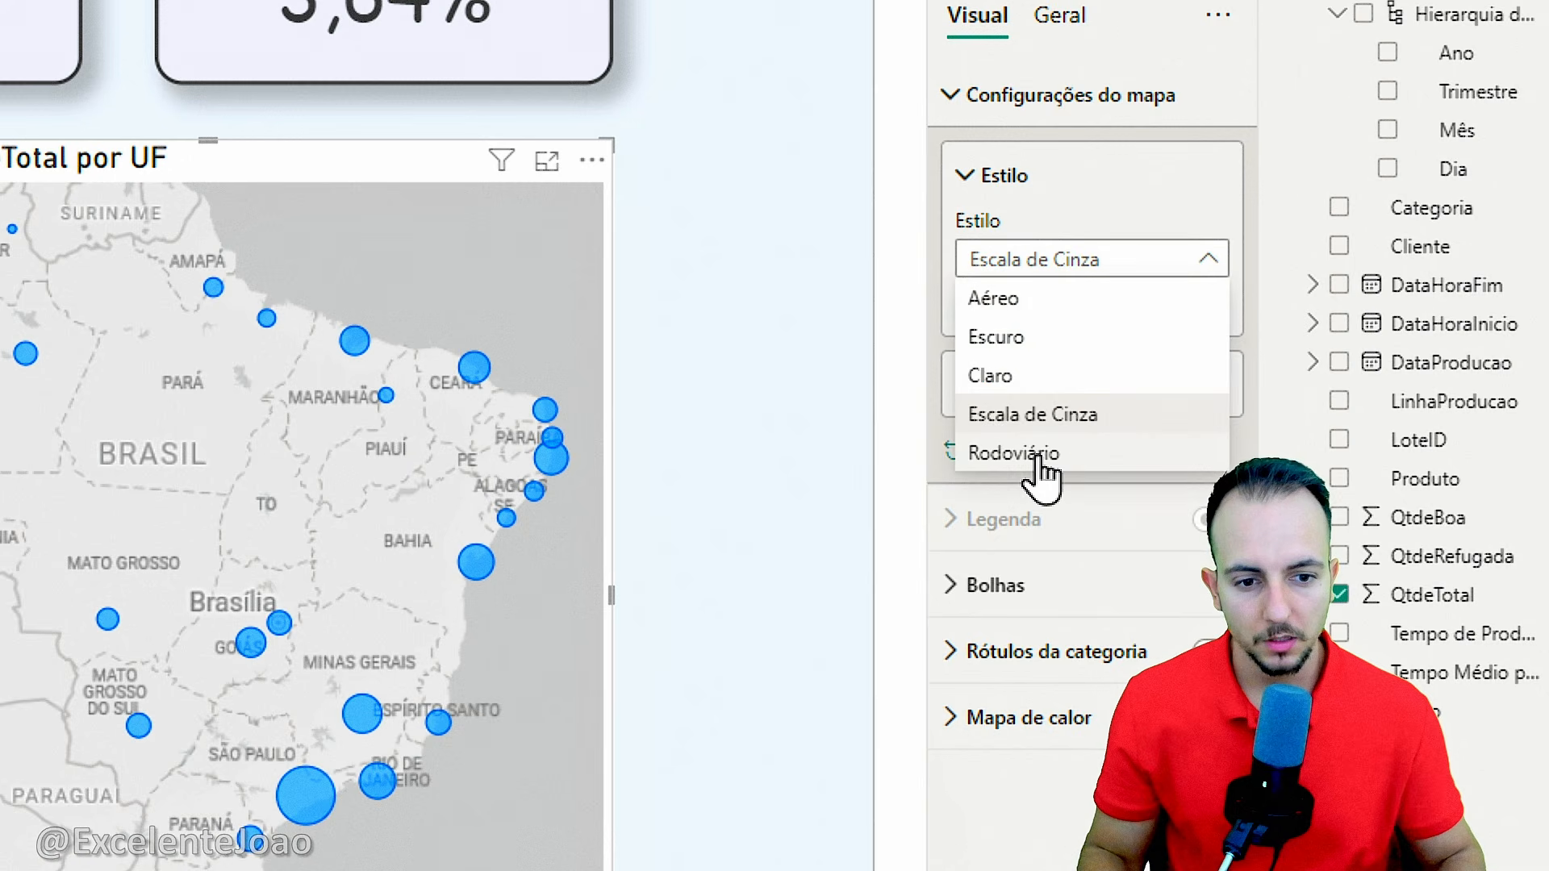
{"action": "left_click", "coordinate": [1036, 460]}
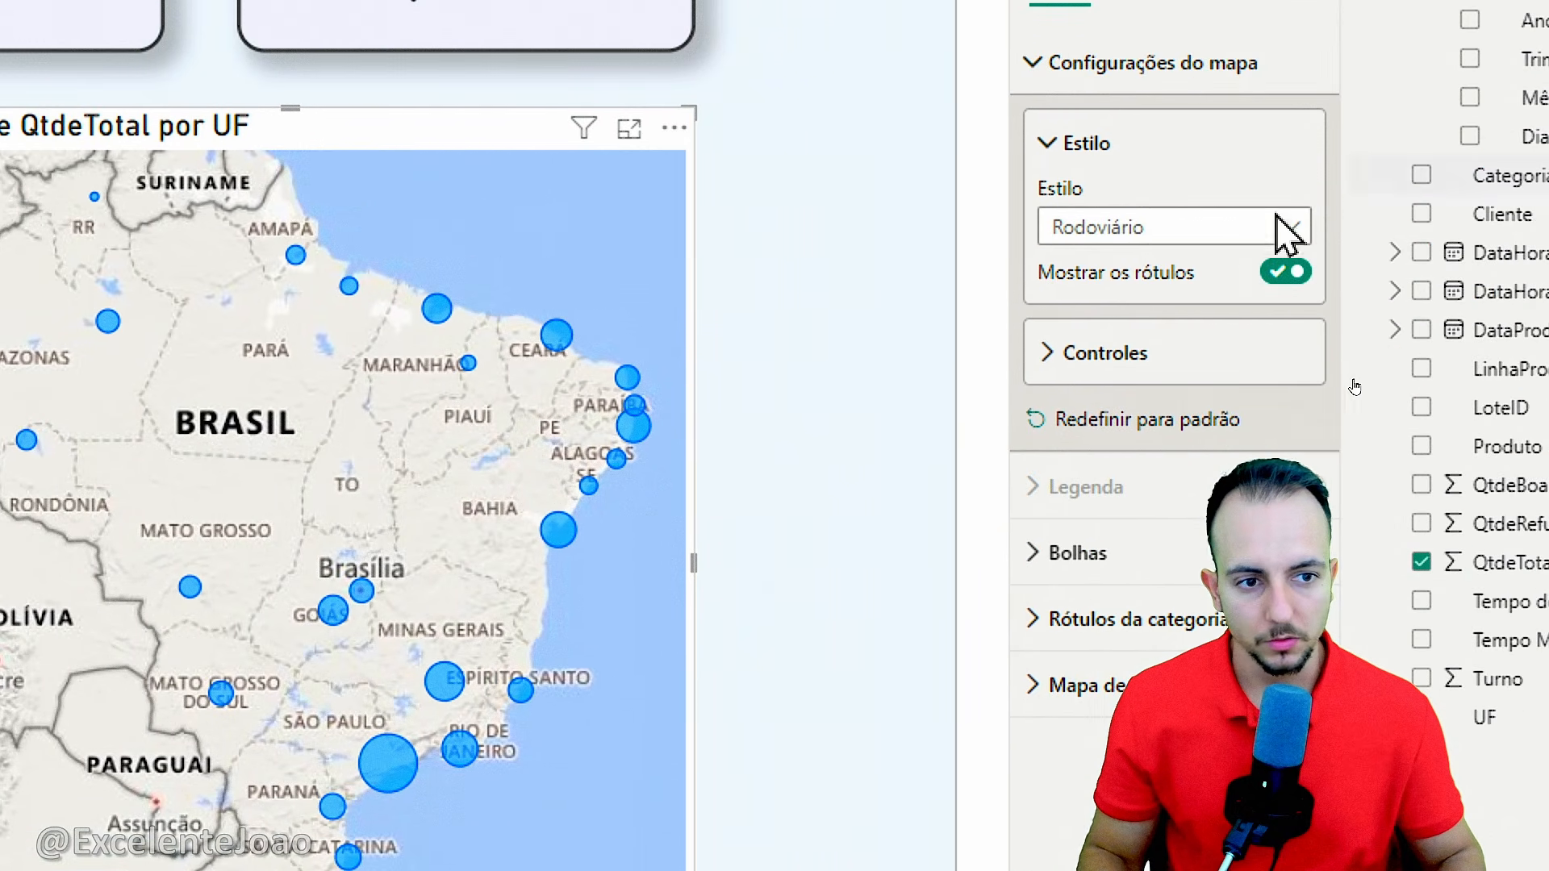
Set the map style back to Aéreo, and toggle the map labels off and on again
{"action": "left_click", "coordinate": [1218, 234]}
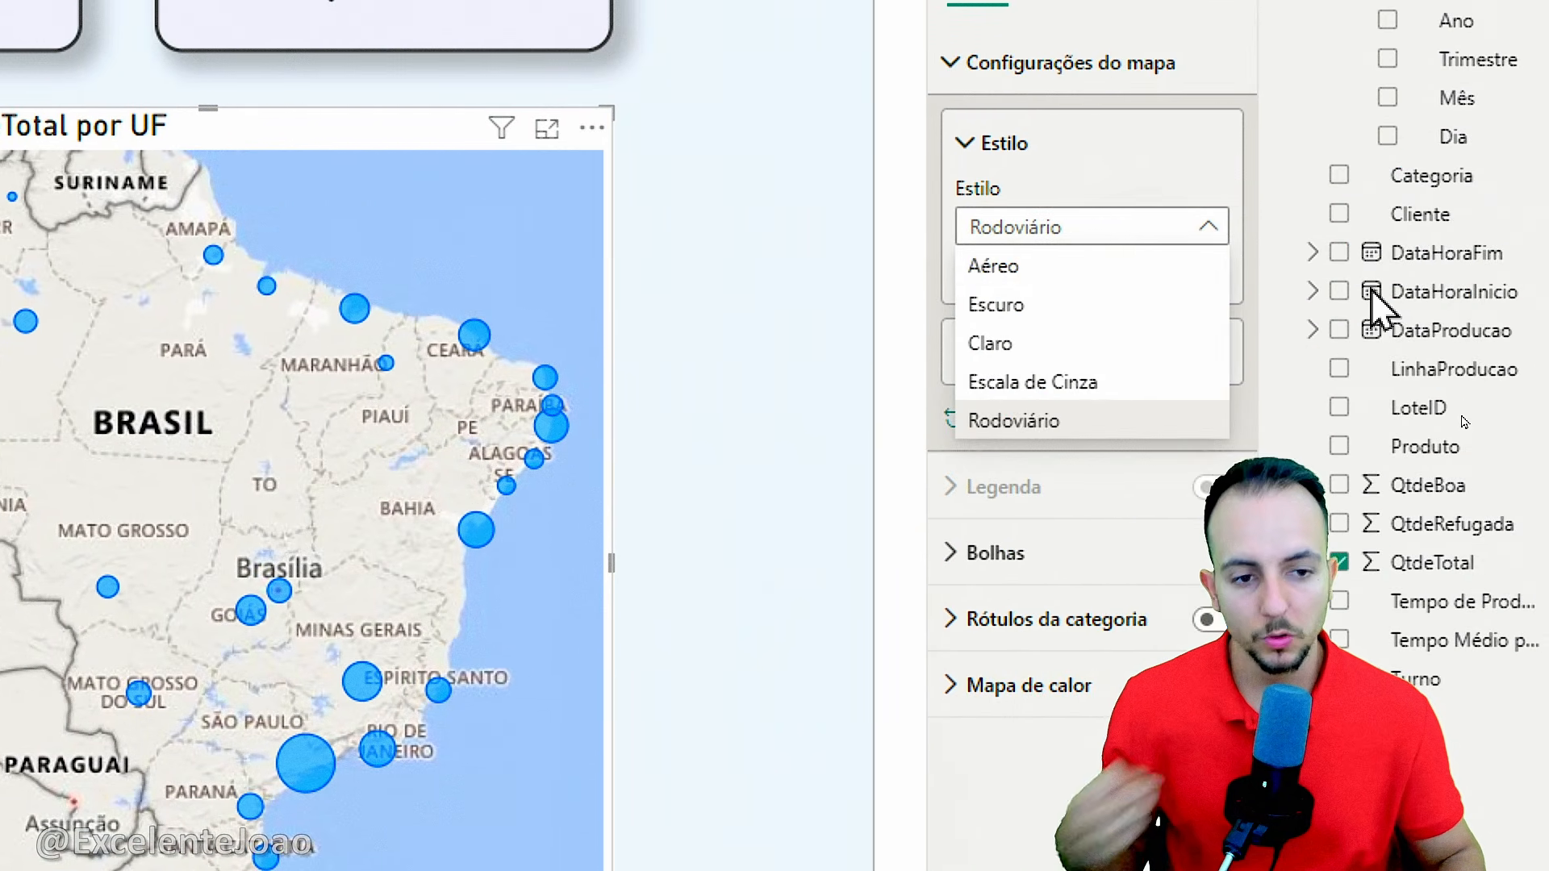
{"action": "left_click", "coordinate": [1034, 277]}
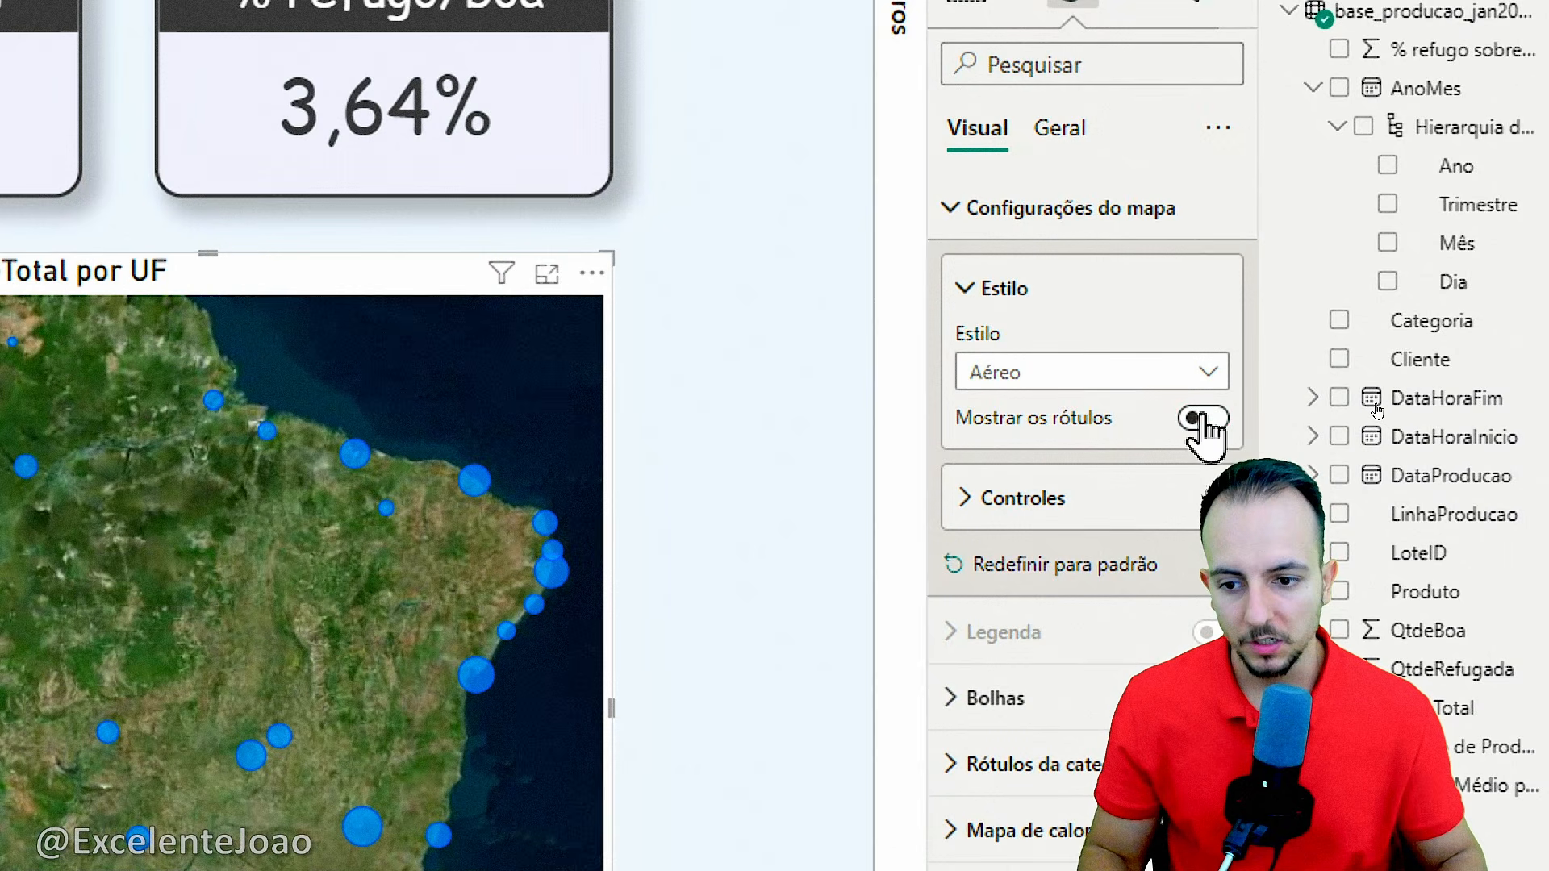
{"action": "left_click", "coordinate": [1200, 416]}
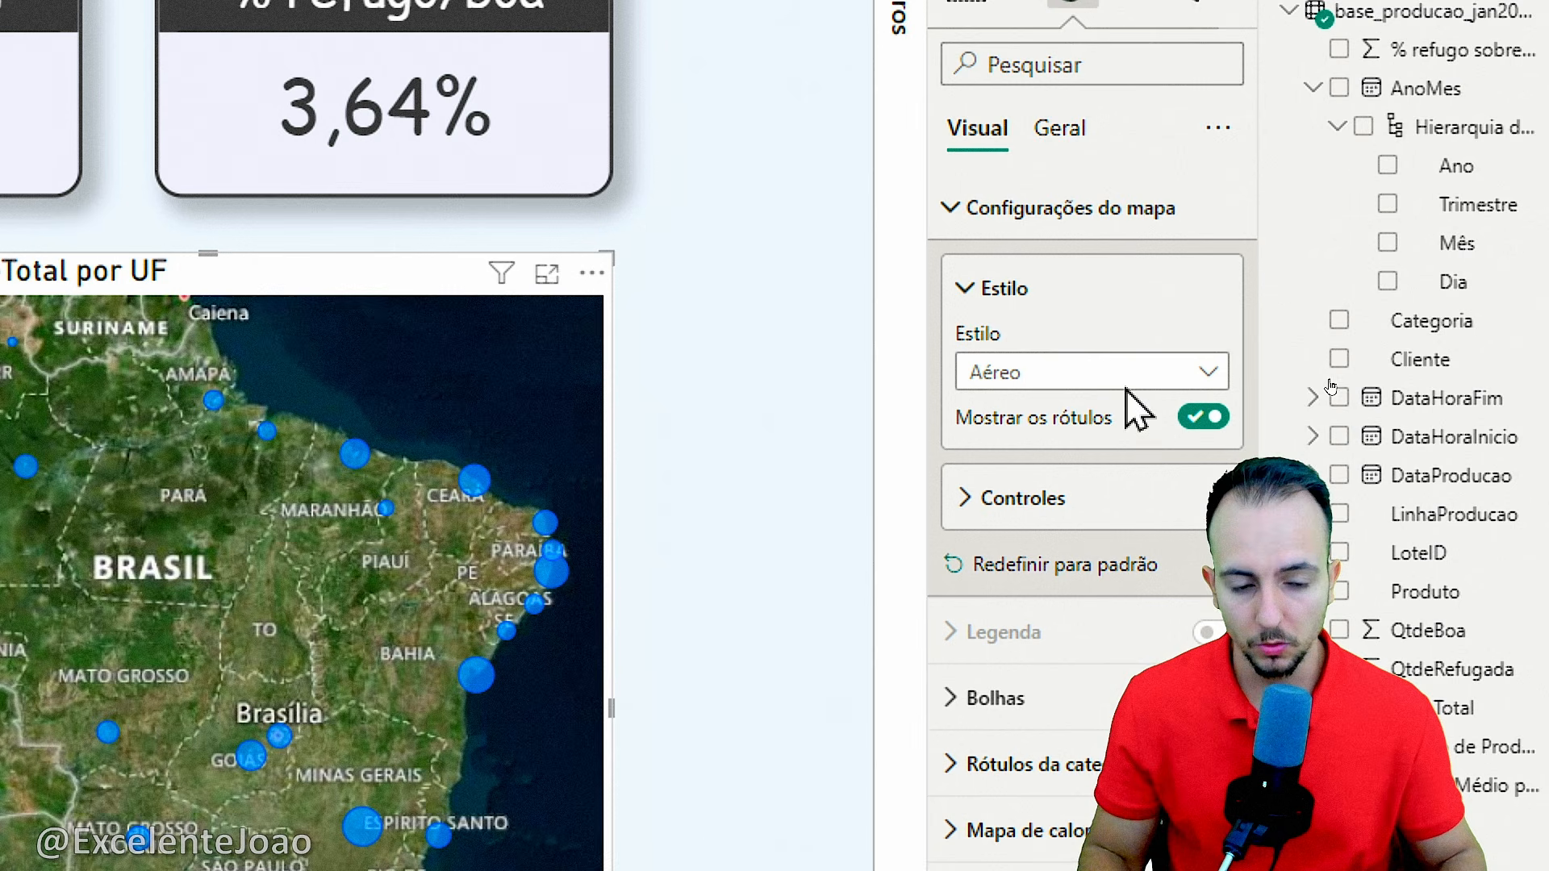
Turn on the map's zoom buttons in its control settings, and test zooming in and out
{"action": "left_click", "coordinate": [1047, 295]}
{"action": "left_click", "coordinate": [997, 373]}
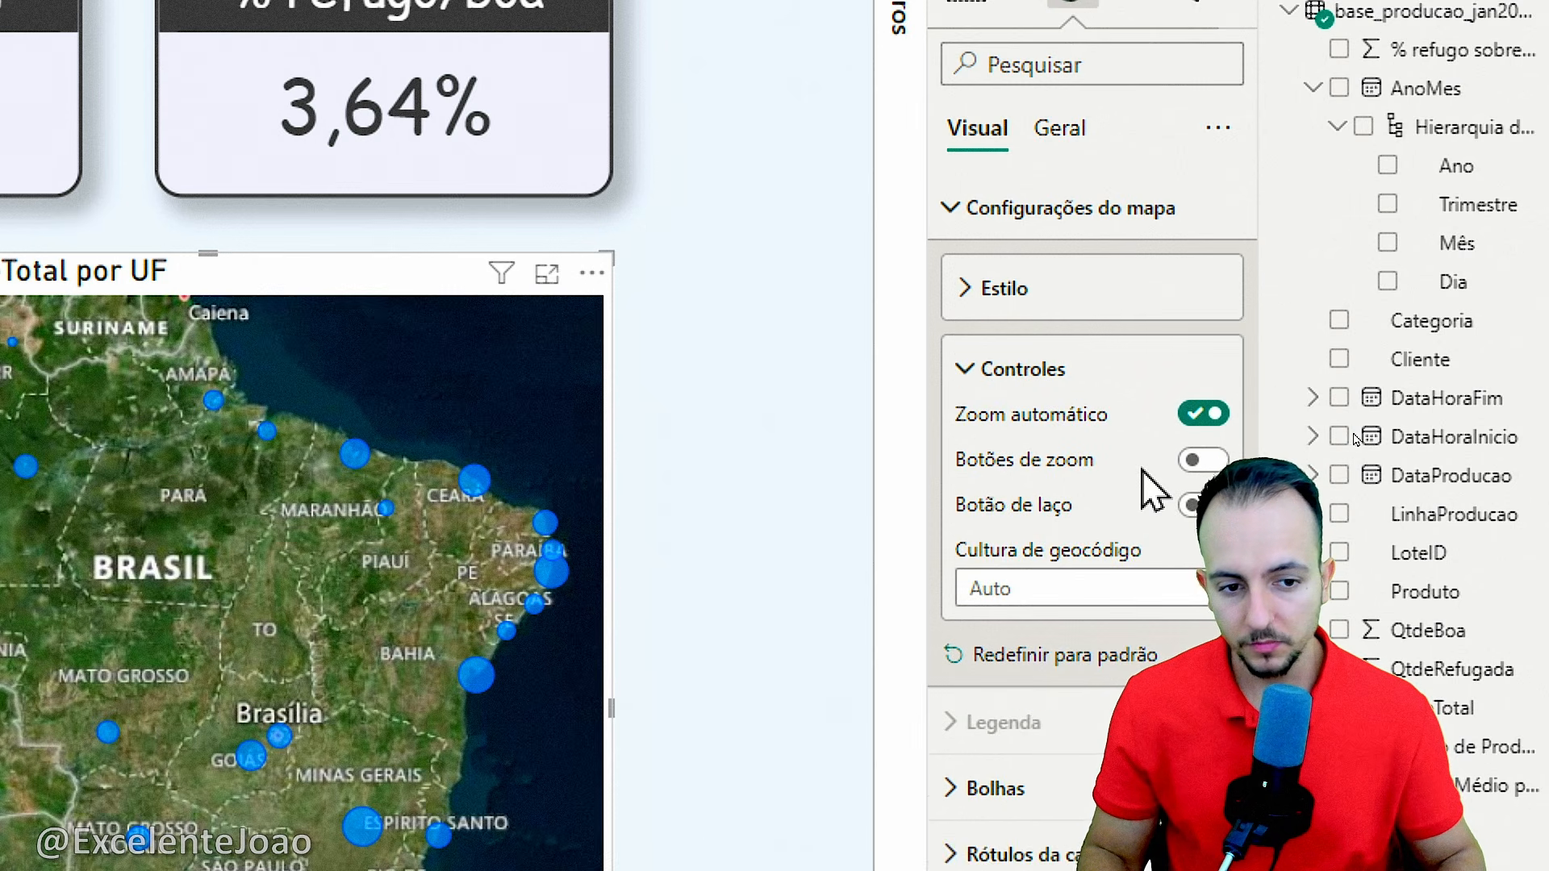
{"action": "left_click", "coordinate": [1201, 460]}
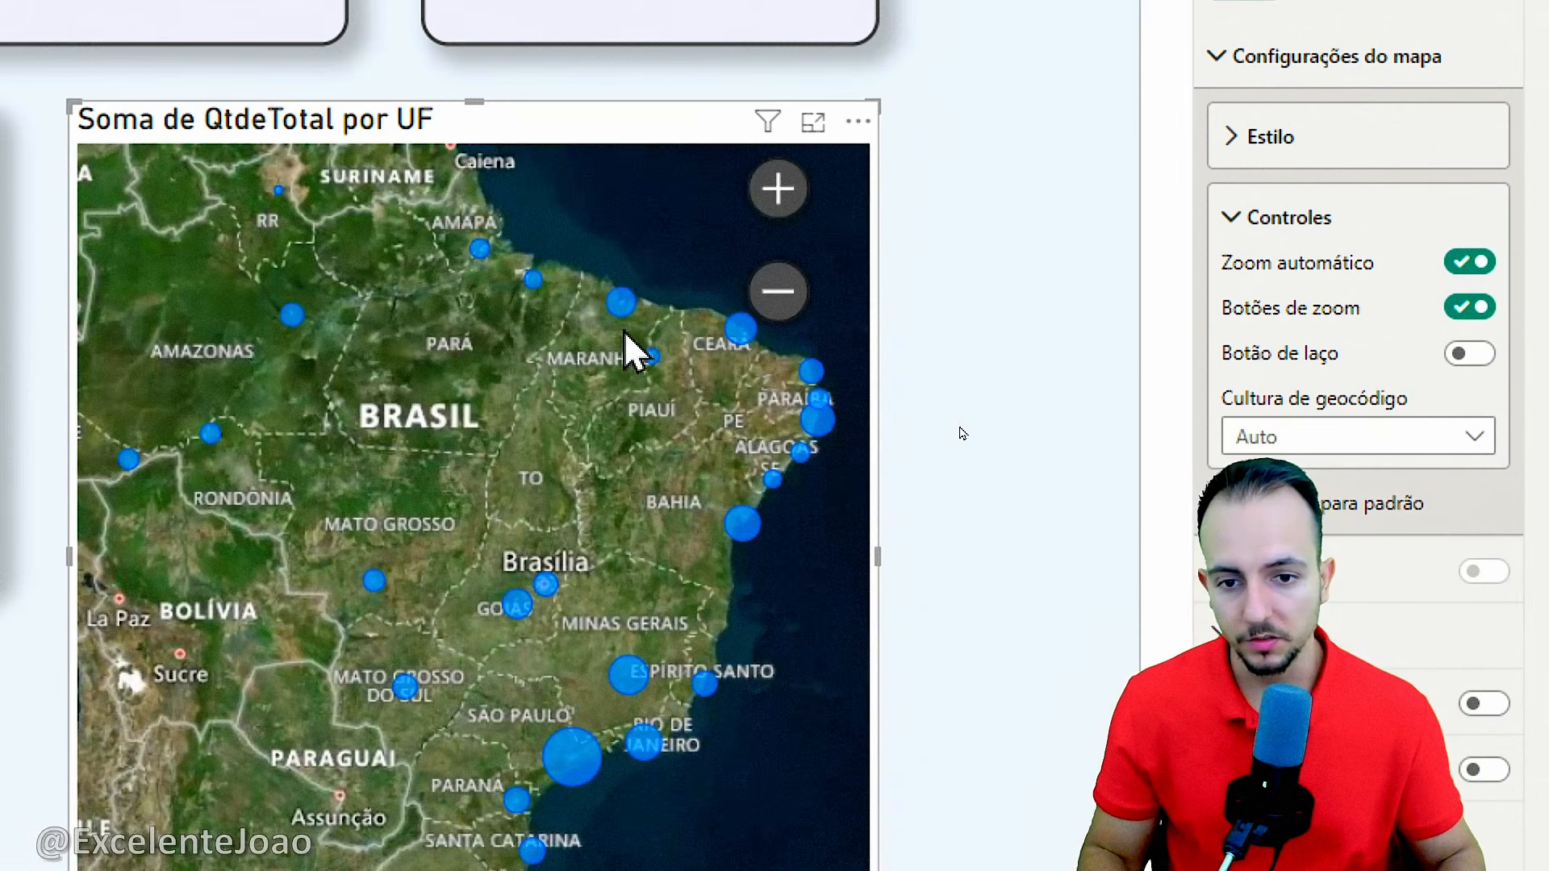
{"action": "left_click", "coordinate": [512, 339]}
{"action": "left_click", "coordinate": [777, 289]}
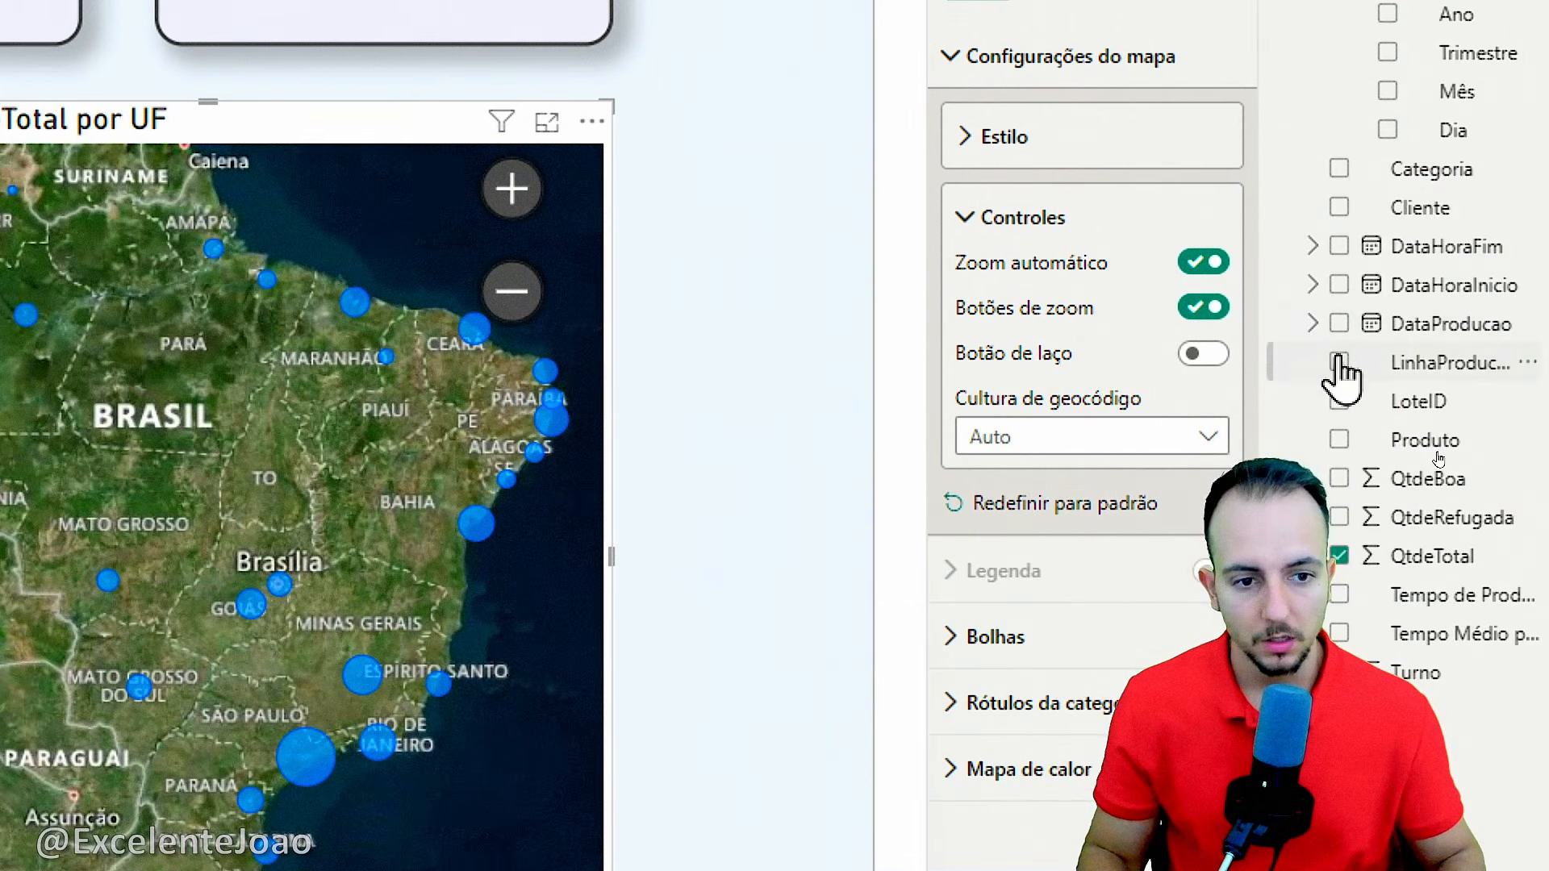
Turn on the map's lasso button, test it on a group of states, and turn off both the lasso and zoom buttons
{"action": "left_click", "coordinate": [1206, 356]}
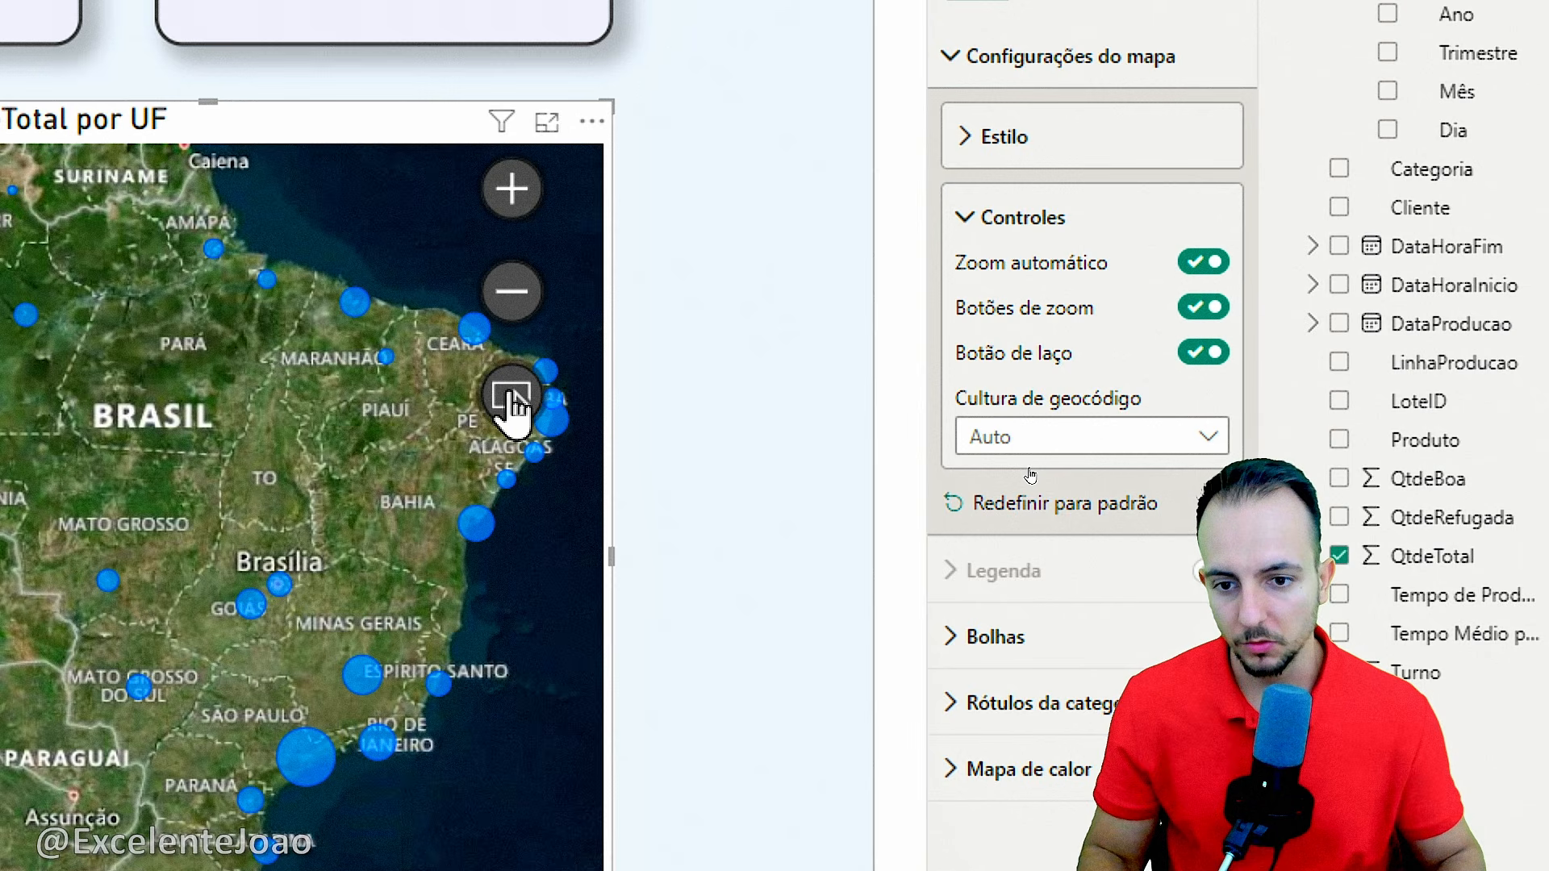
{"action": "left_click", "coordinate": [512, 397]}
{"action": "mouse_move", "coordinate": [195, 377]}
{"action": "left_mouse_down"}
{"action": "mouse_move", "coordinate": [484, 588]}
{"action": "mouse_move", "coordinate": [533, 656]}
{"action": "left_mouse_up"}
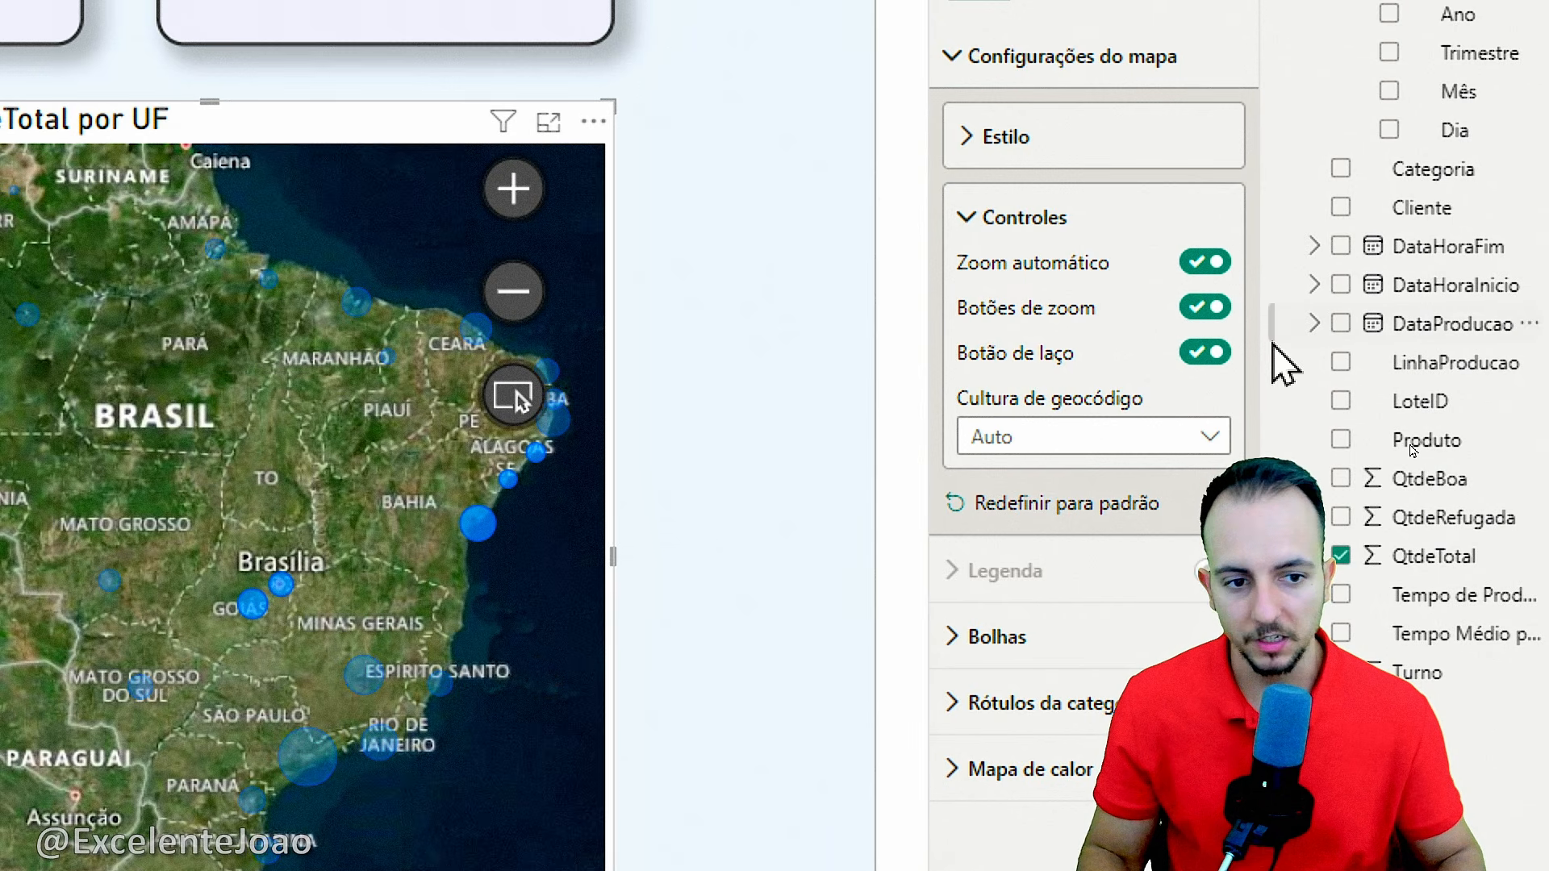
{"action": "left_click", "coordinate": [1205, 353]}
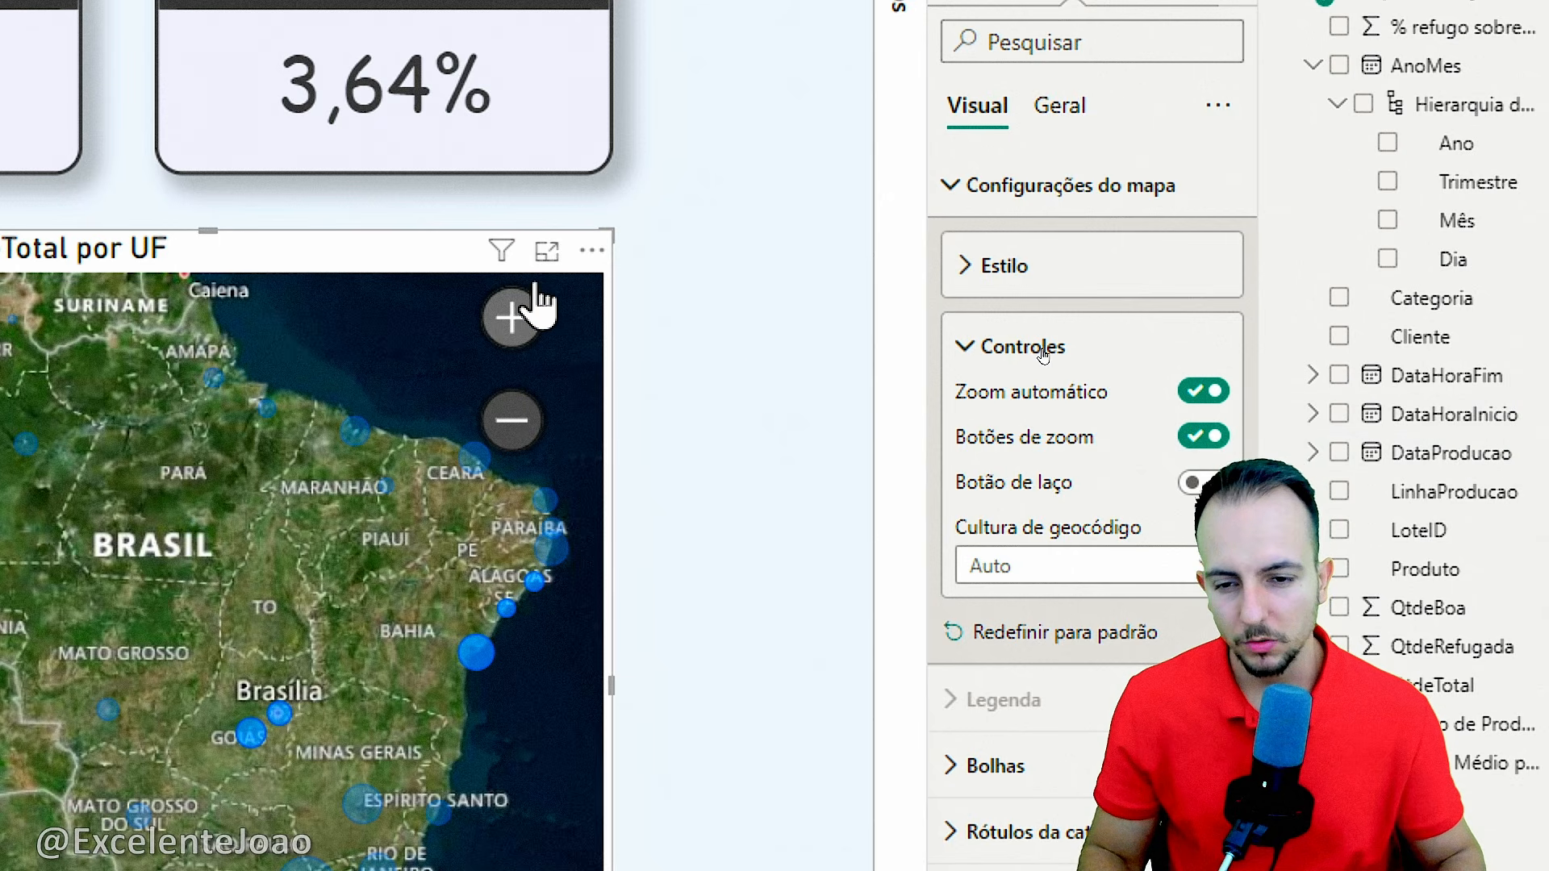
{"action": "left_click", "coordinate": [1216, 436]}
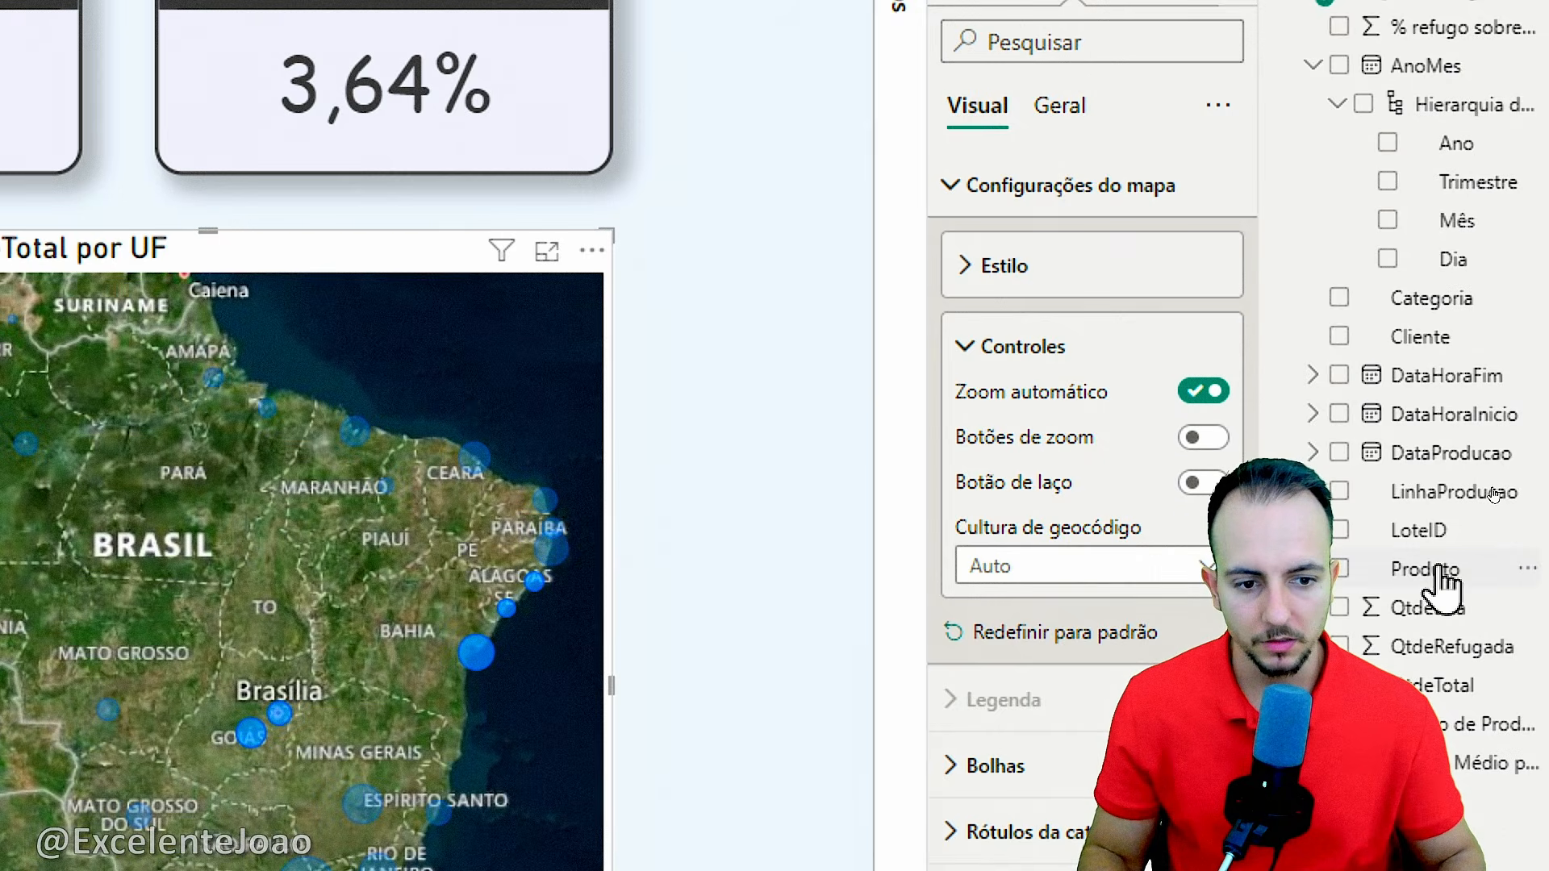
Set the size of the map's bubbles to 3 in the bubble settings
{"action": "left_click", "coordinate": [1023, 348]}
{"action": "left_click", "coordinate": [1028, 211]}
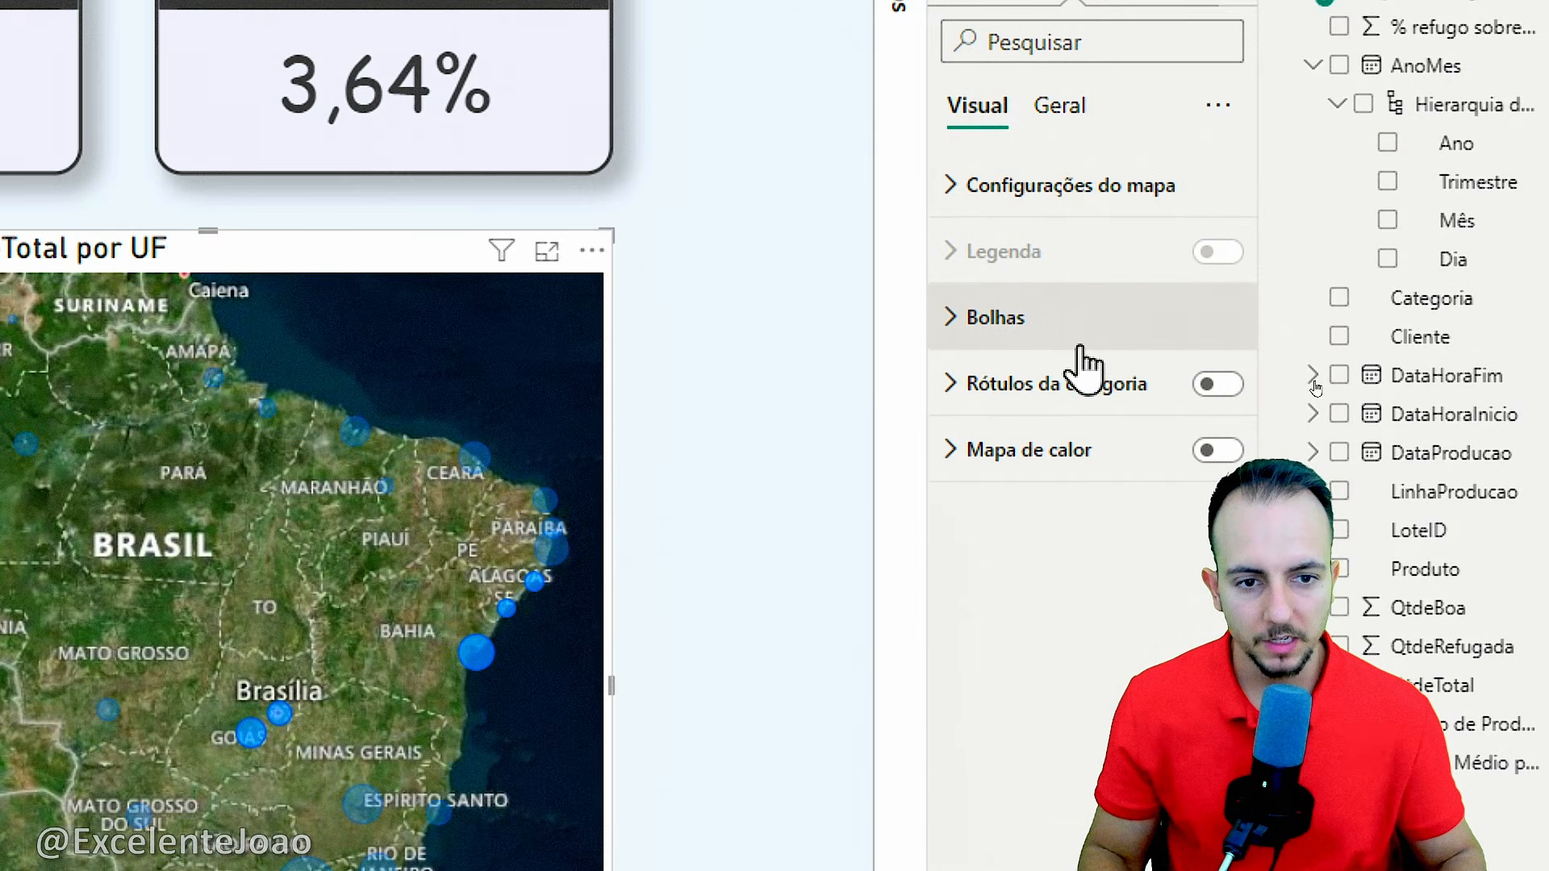
{"action": "left_click", "coordinate": [1036, 323]}
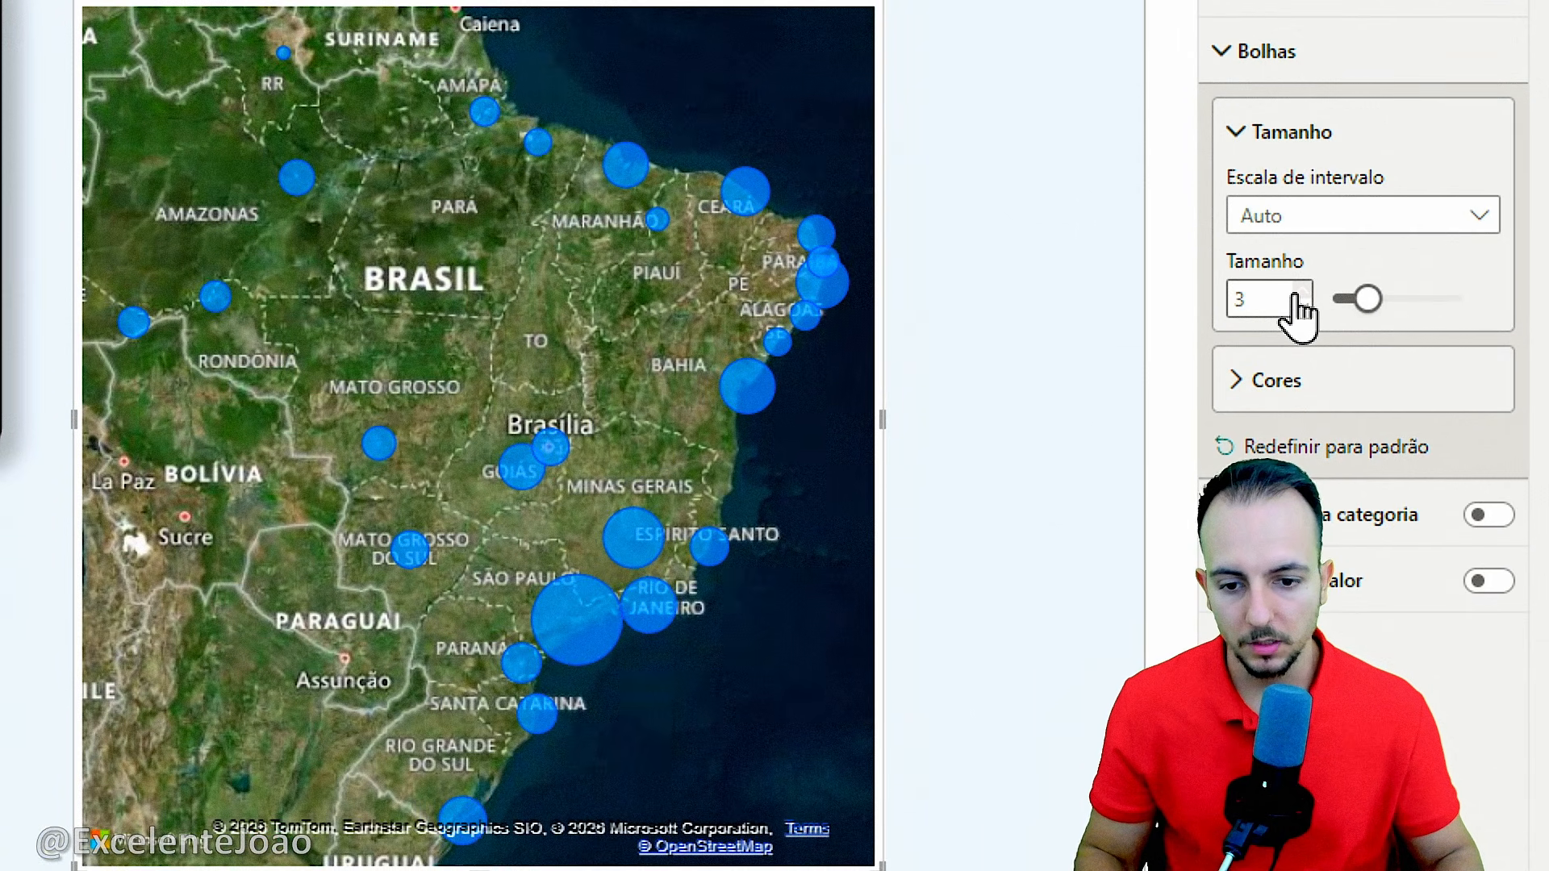
{"action": "left_click", "coordinate": [1299, 293]}
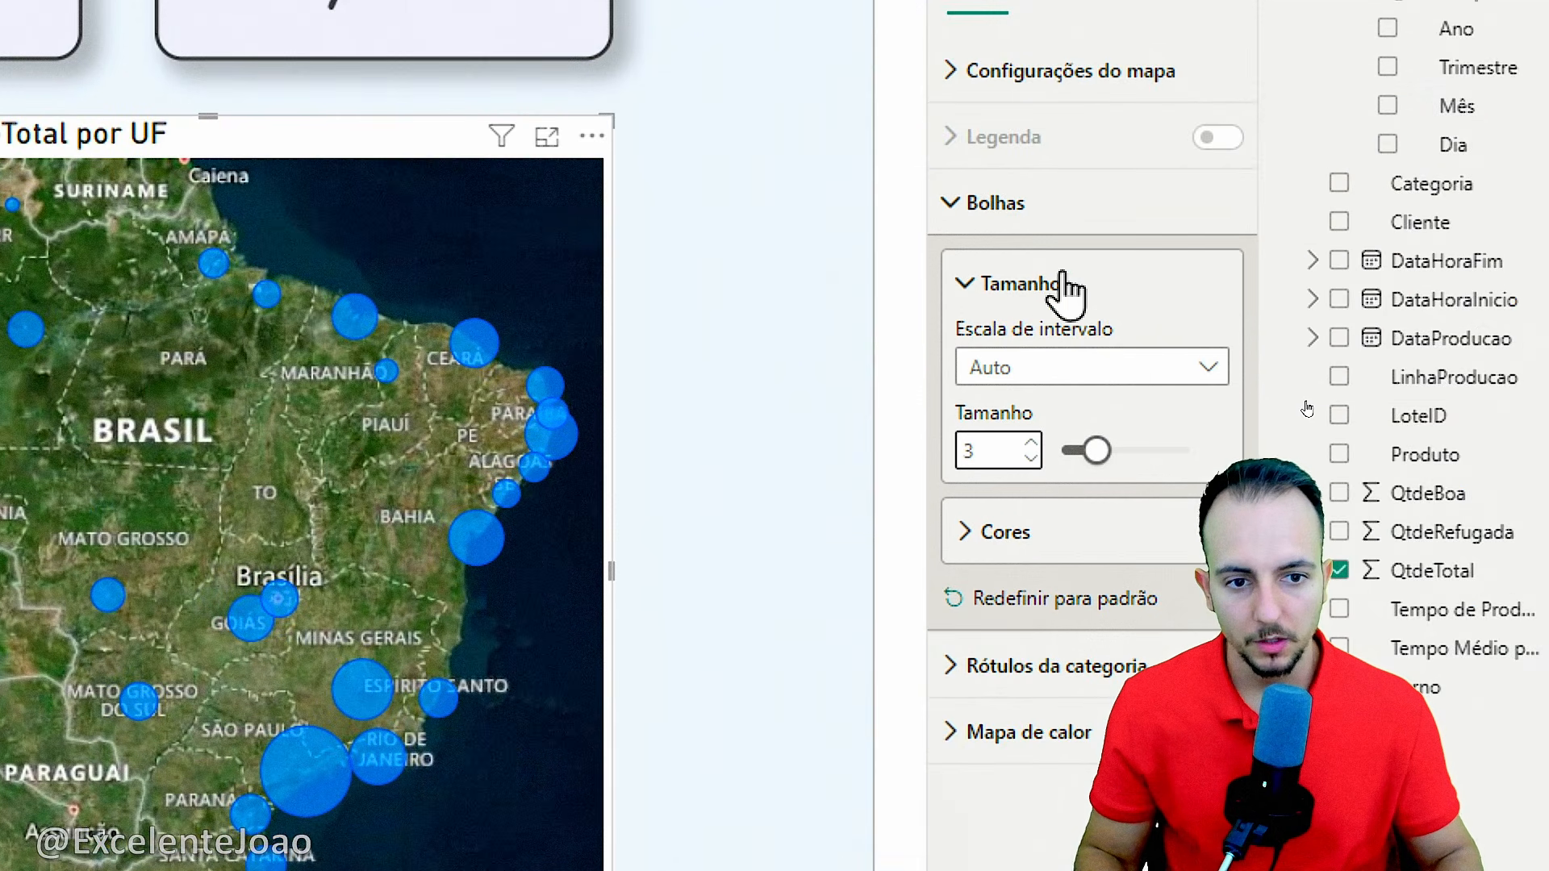
{"action": "left_click", "coordinate": [1064, 293]}
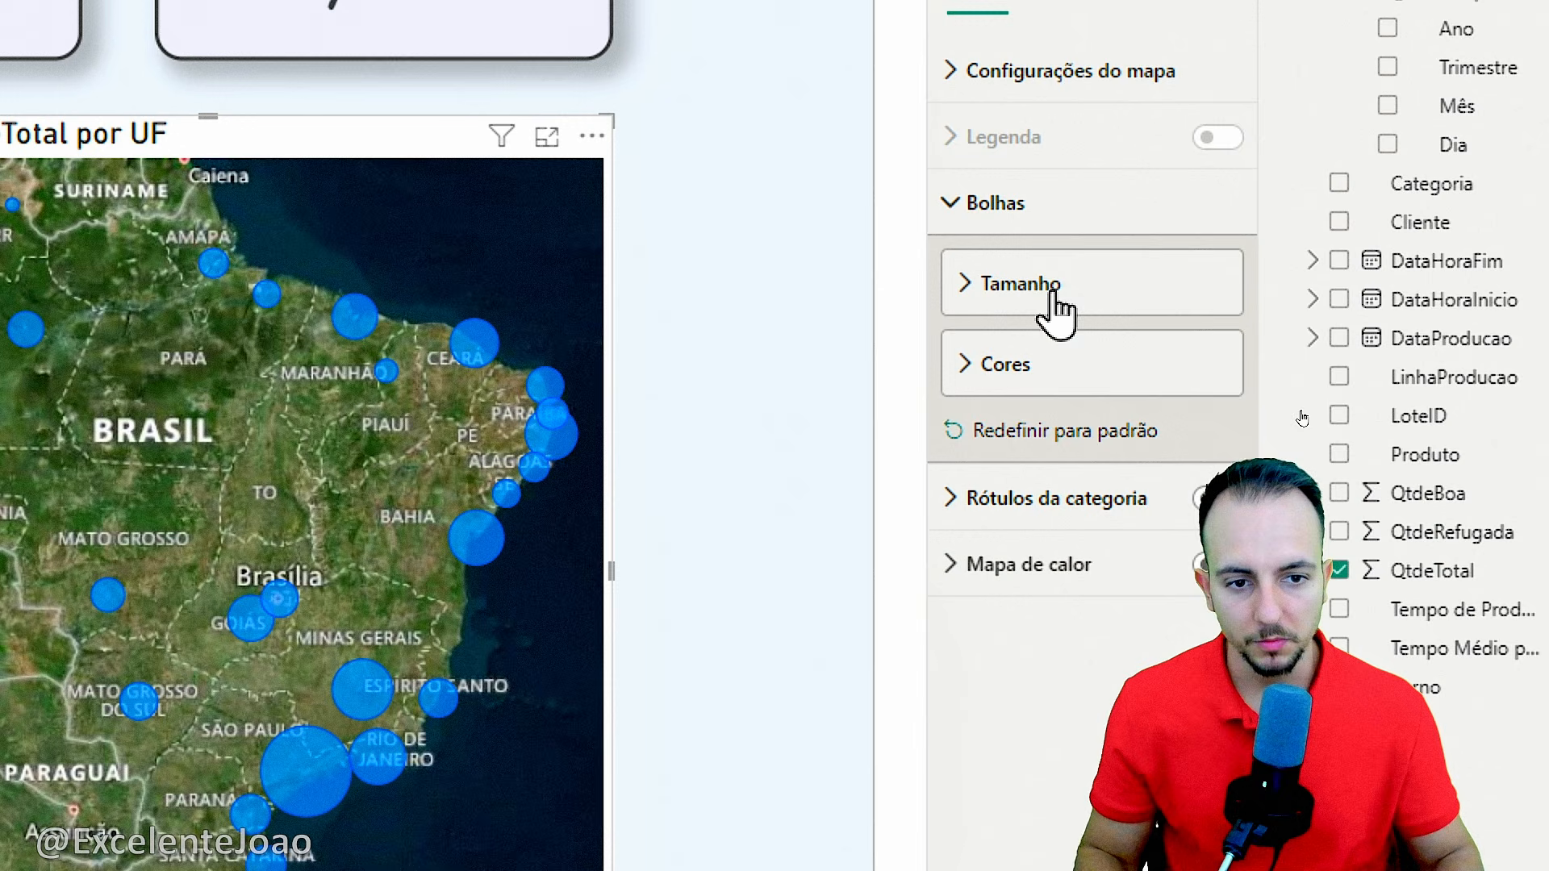
Look through the individual bubble colour settings for each state on the map
{"action": "left_click", "coordinate": [1007, 365]}
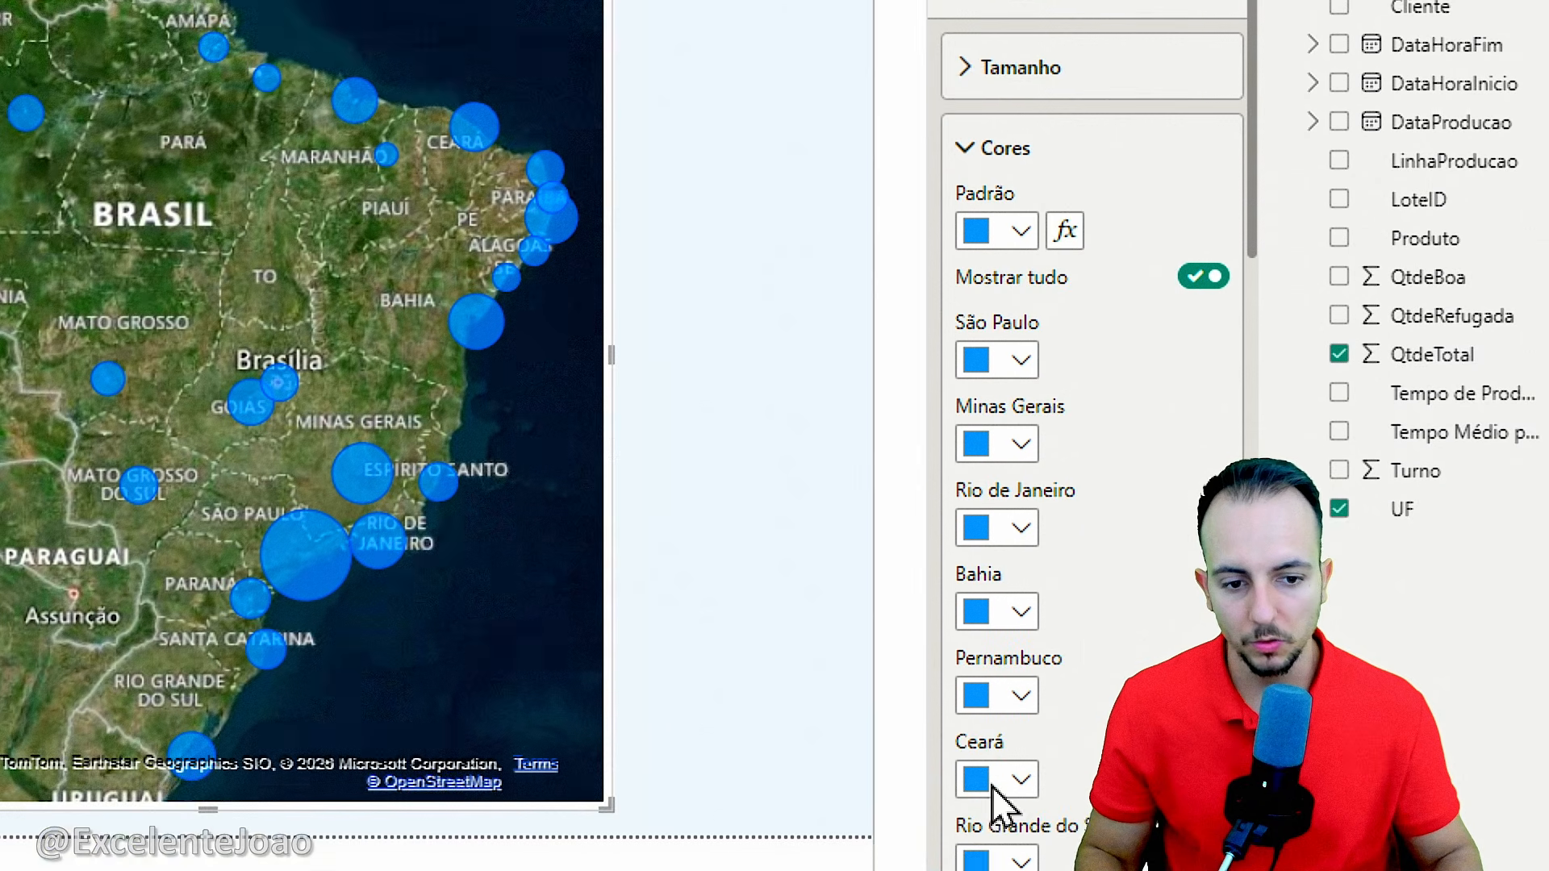
{"action": "scroll", "coordinate": [1087, 723], "scroll_direction": "down", "scroll_amount": 3}
{"action": "scroll", "coordinate": [1085, 520], "scroll_direction": "down", "scroll_amount": 10}
{"action": "scroll", "coordinate": [1085, 525], "scroll_direction": "up", "scroll_amount": 15}
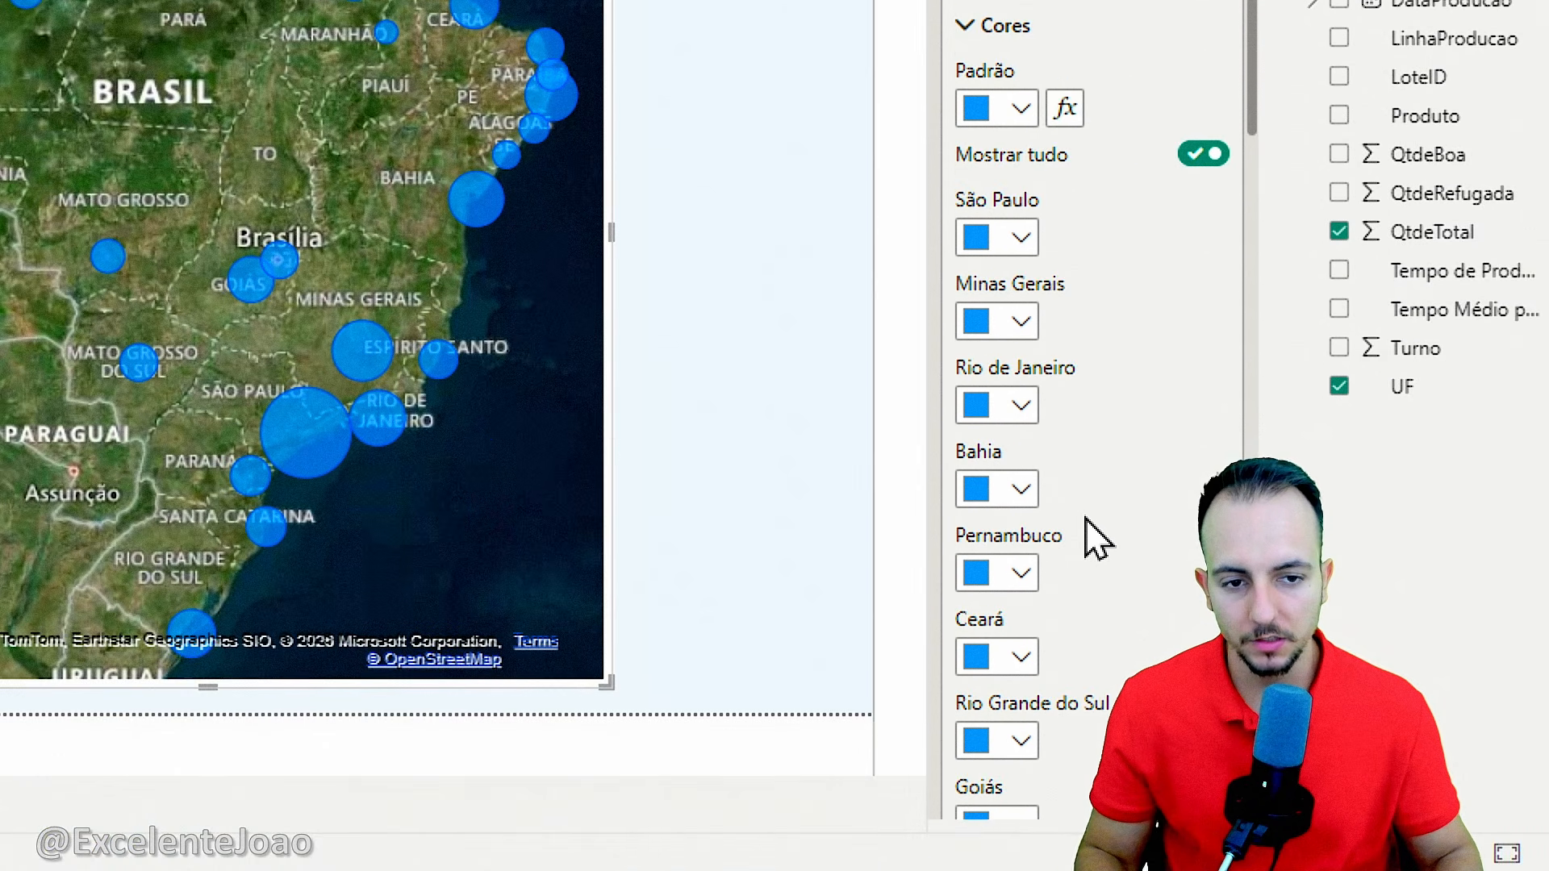
{"action": "scroll", "coordinate": [1121, 586], "scroll_direction": "down", "scroll_amount": 15}
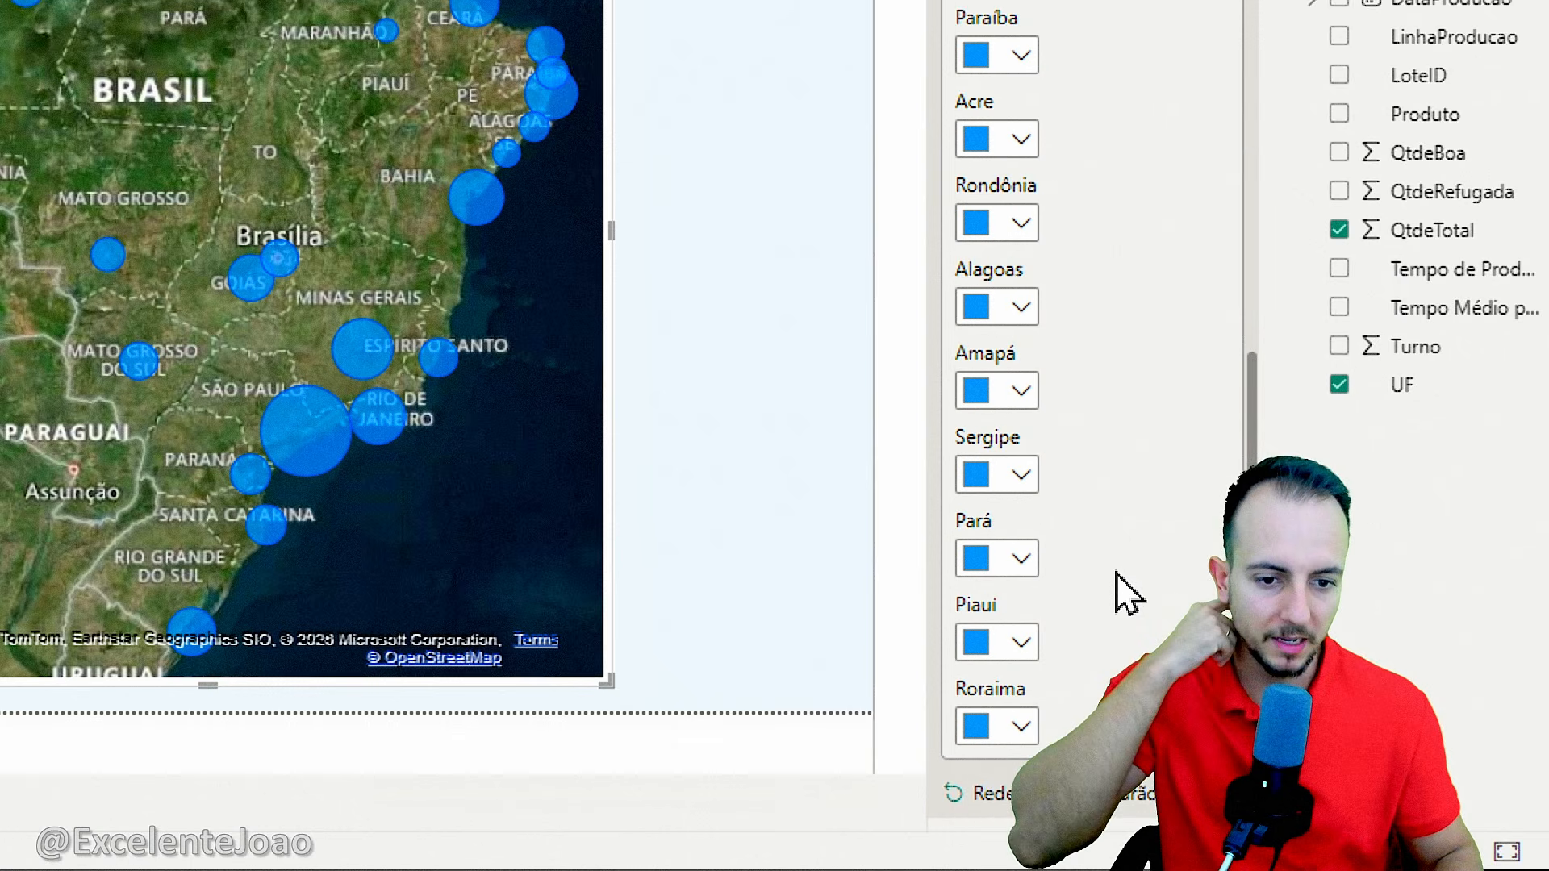
{"action": "scroll", "coordinate": [1125, 434], "scroll_direction": "up", "scroll_amount": 8}
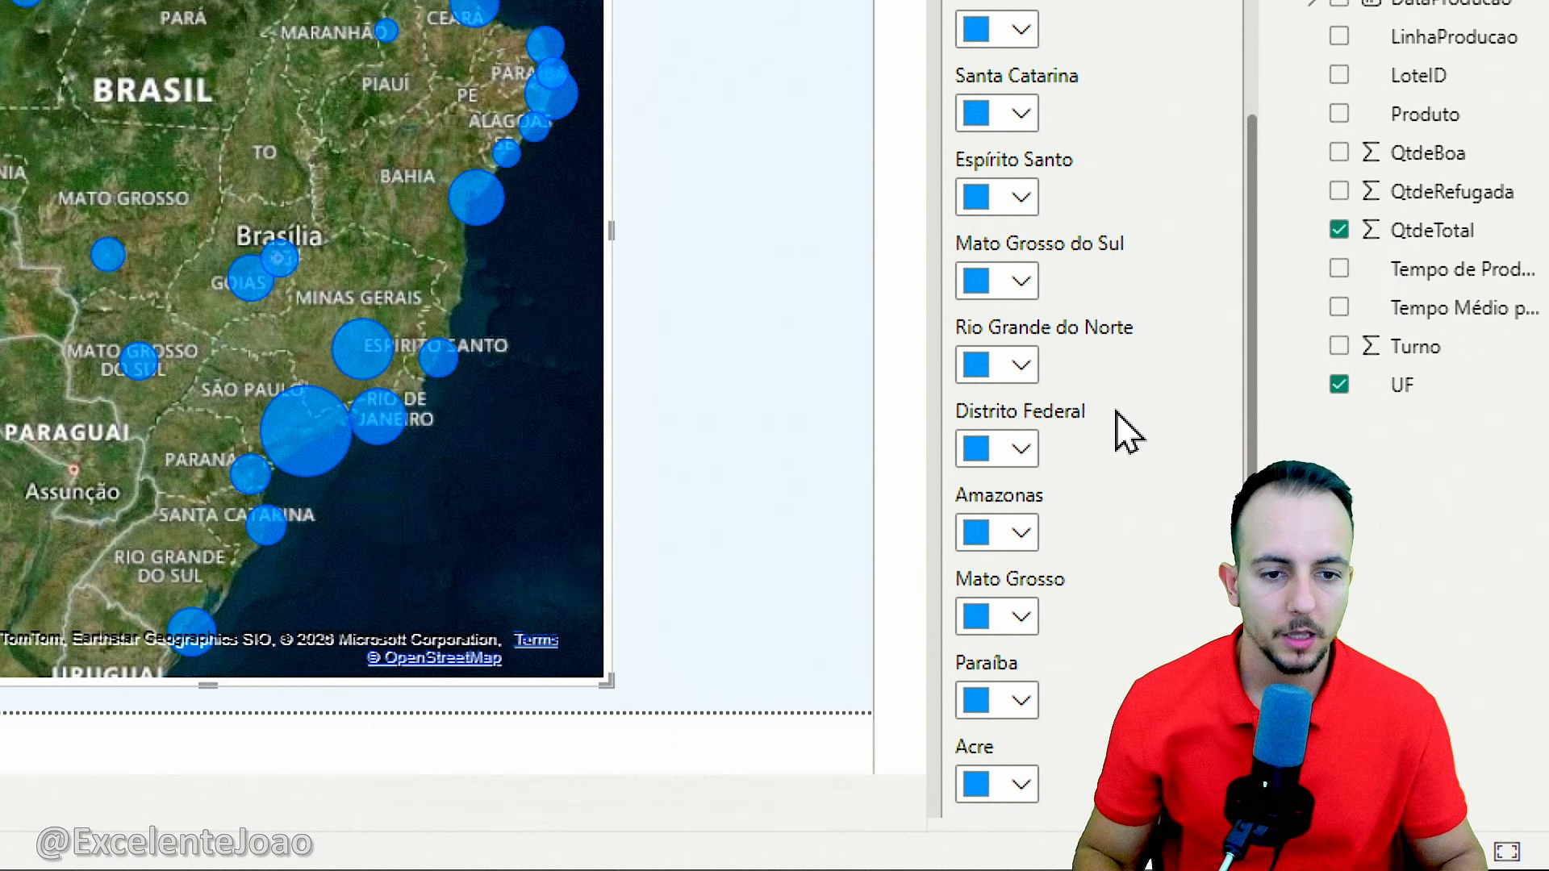
{"action": "scroll", "coordinate": [1083, 460], "scroll_direction": "up", "scroll_amount": 6}
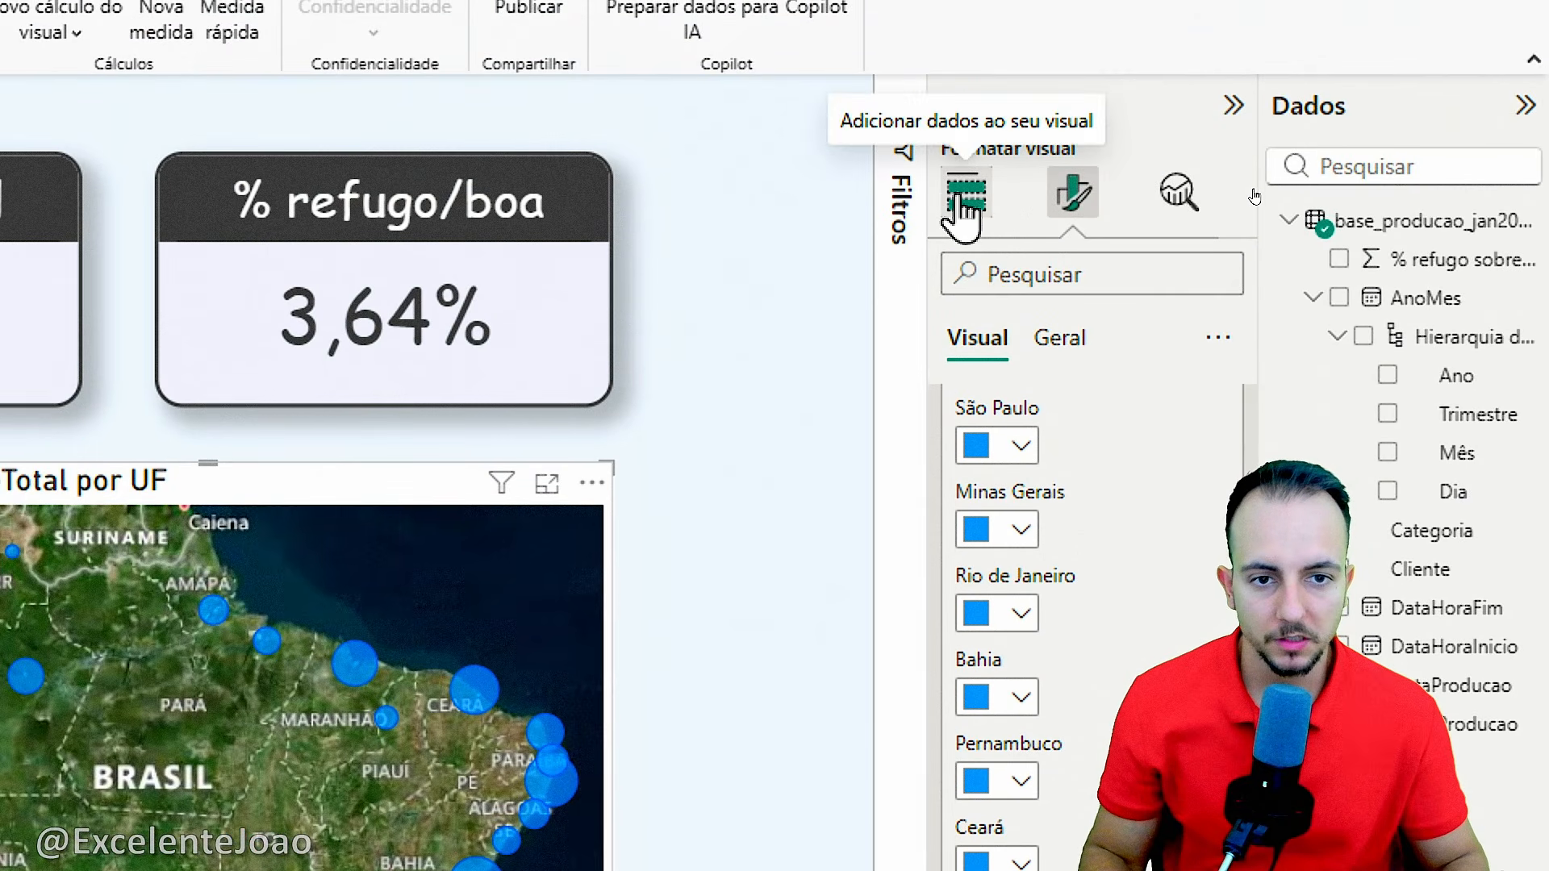
Add the UF field to the map's legend so each state gets its own bubble colour
{"action": "left_click", "coordinate": [958, 200]}
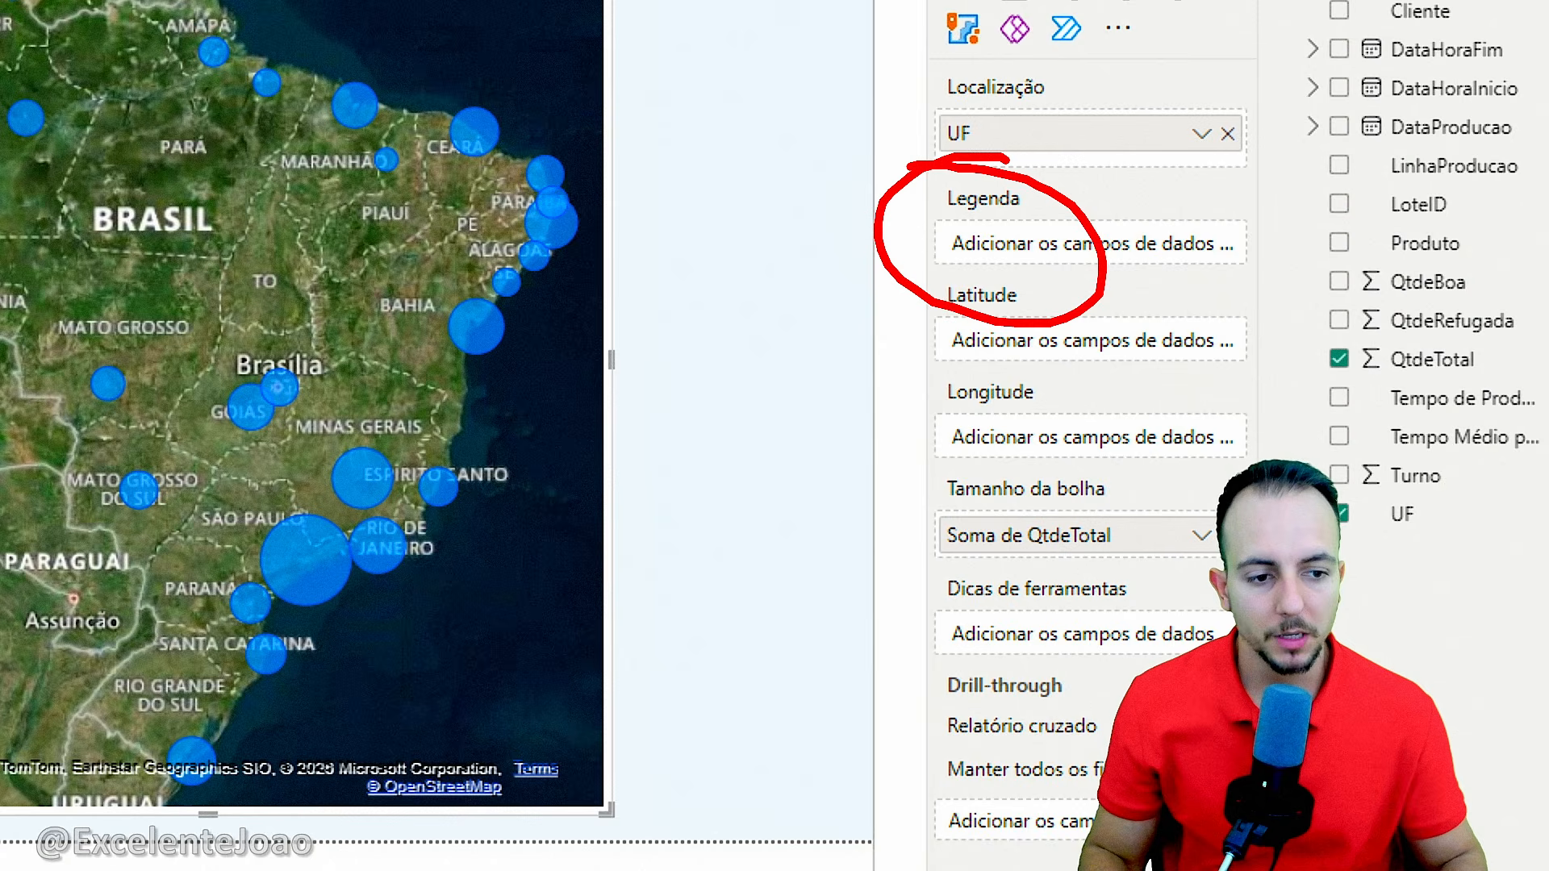
{"action": "mouse_move", "coordinate": [1400, 519]}
{"action": "left_mouse_down"}
{"action": "mouse_move", "coordinate": [1232, 458]}
{"action": "mouse_move", "coordinate": [1077, 266]}
{"action": "left_mouse_up"}
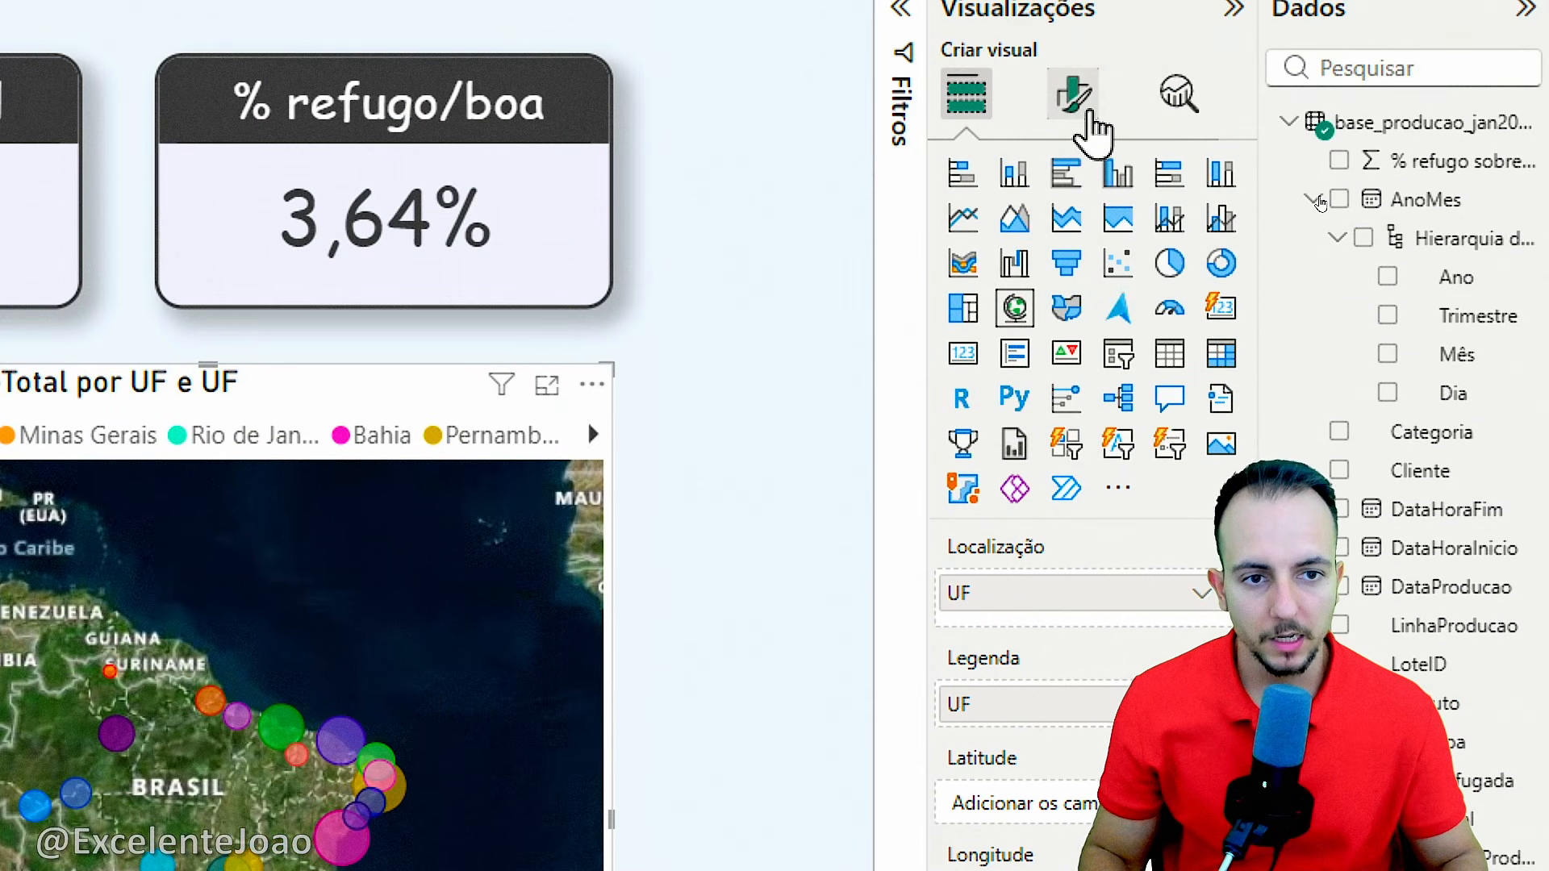
Turn off automatic zoom in the map's control settings, then zoom in and reposition the map to frame Brazil
{"action": "left_click", "coordinate": [1081, 101]}
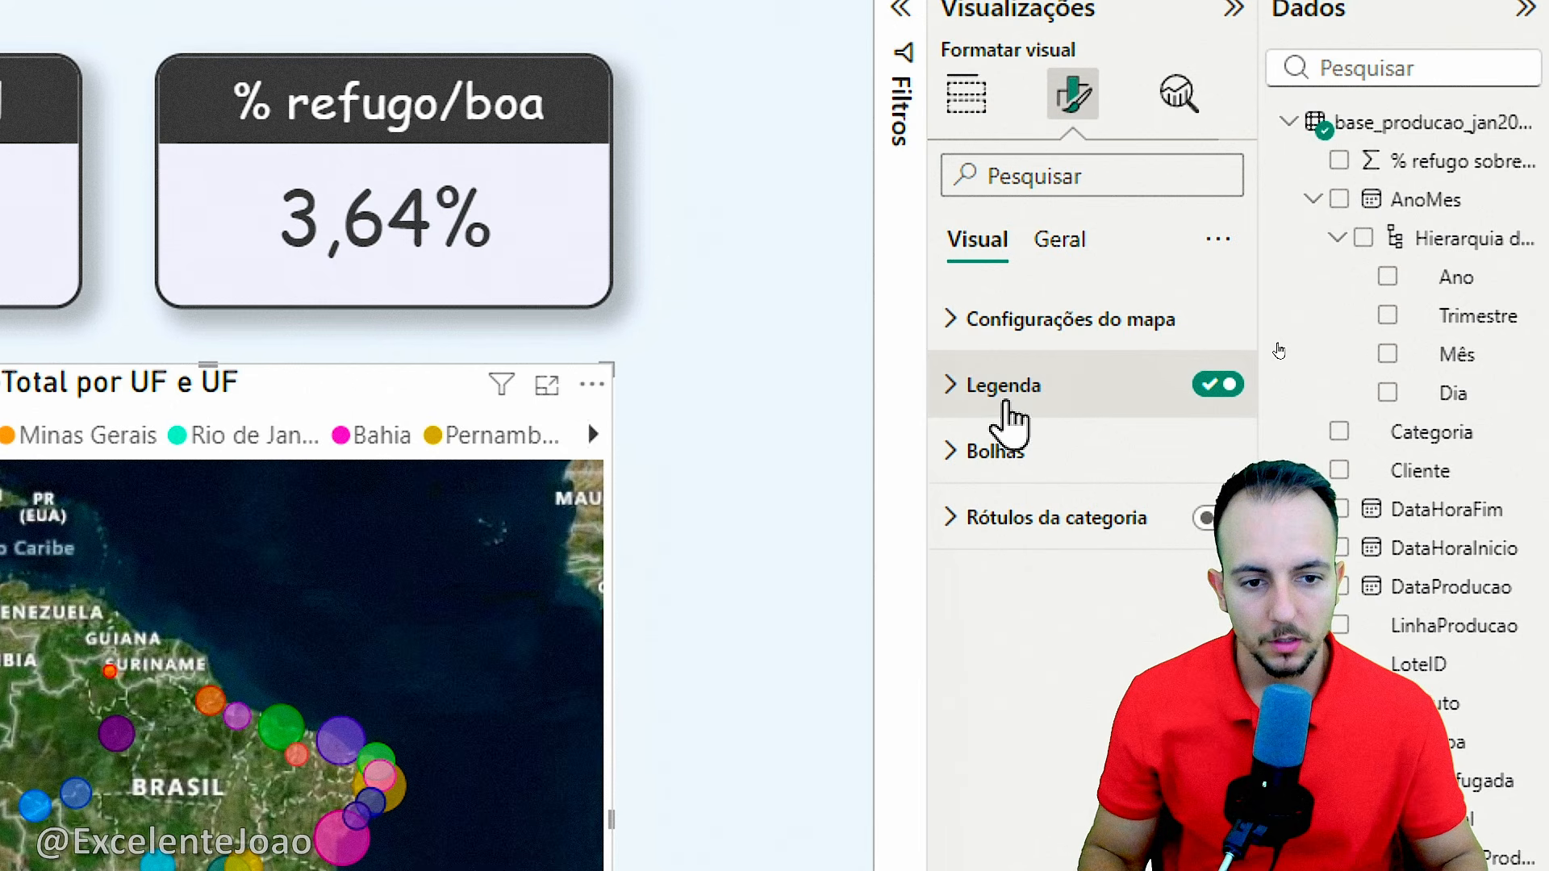
{"action": "left_click", "coordinate": [1049, 323]}
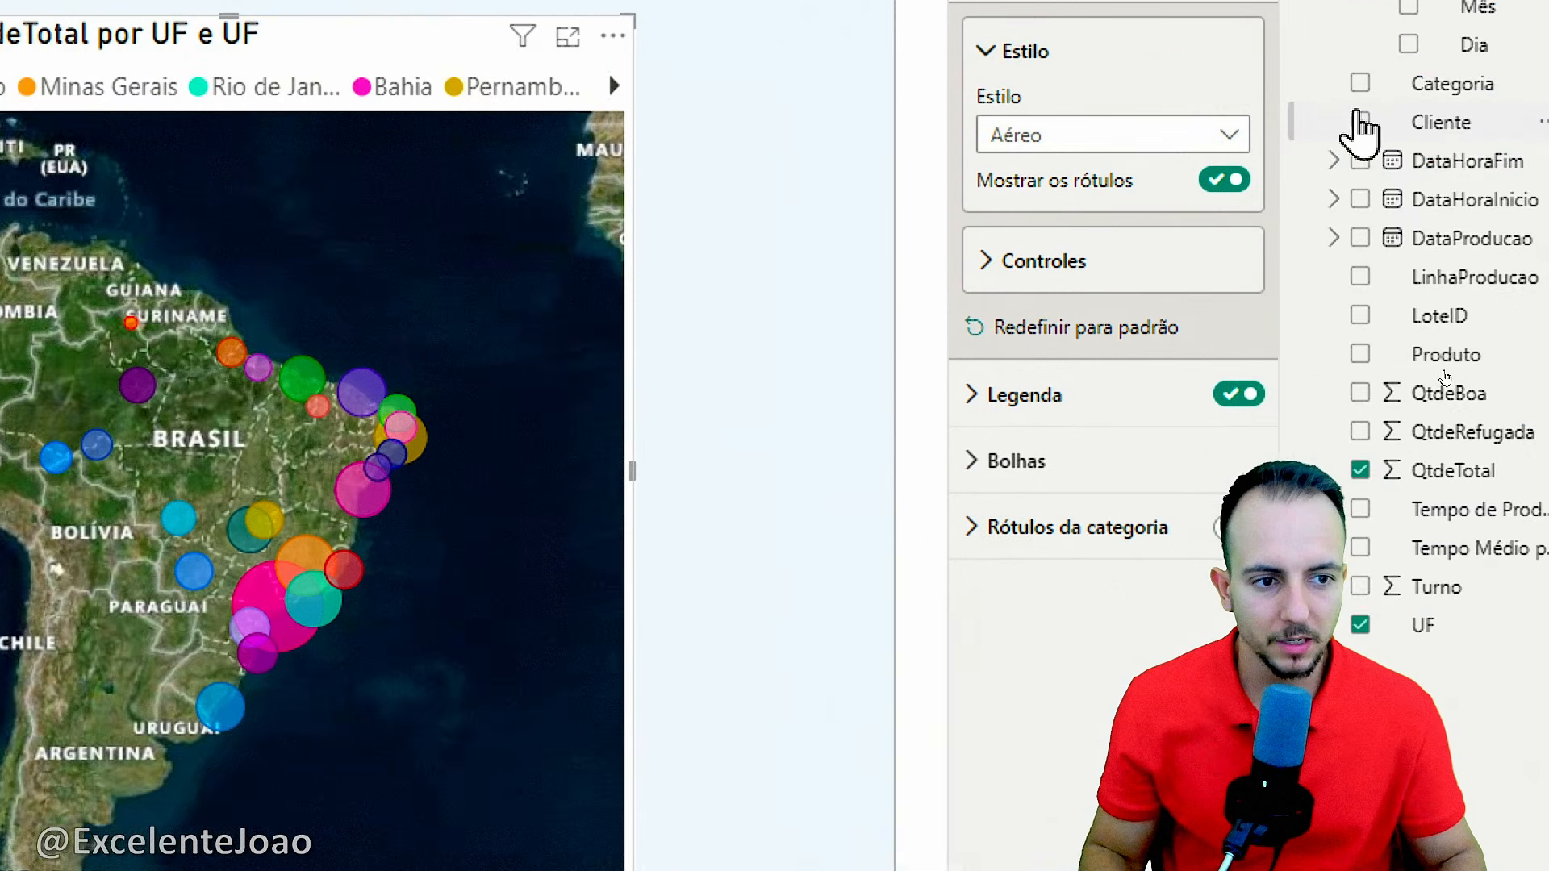
{"action": "left_click", "coordinate": [1065, 331]}
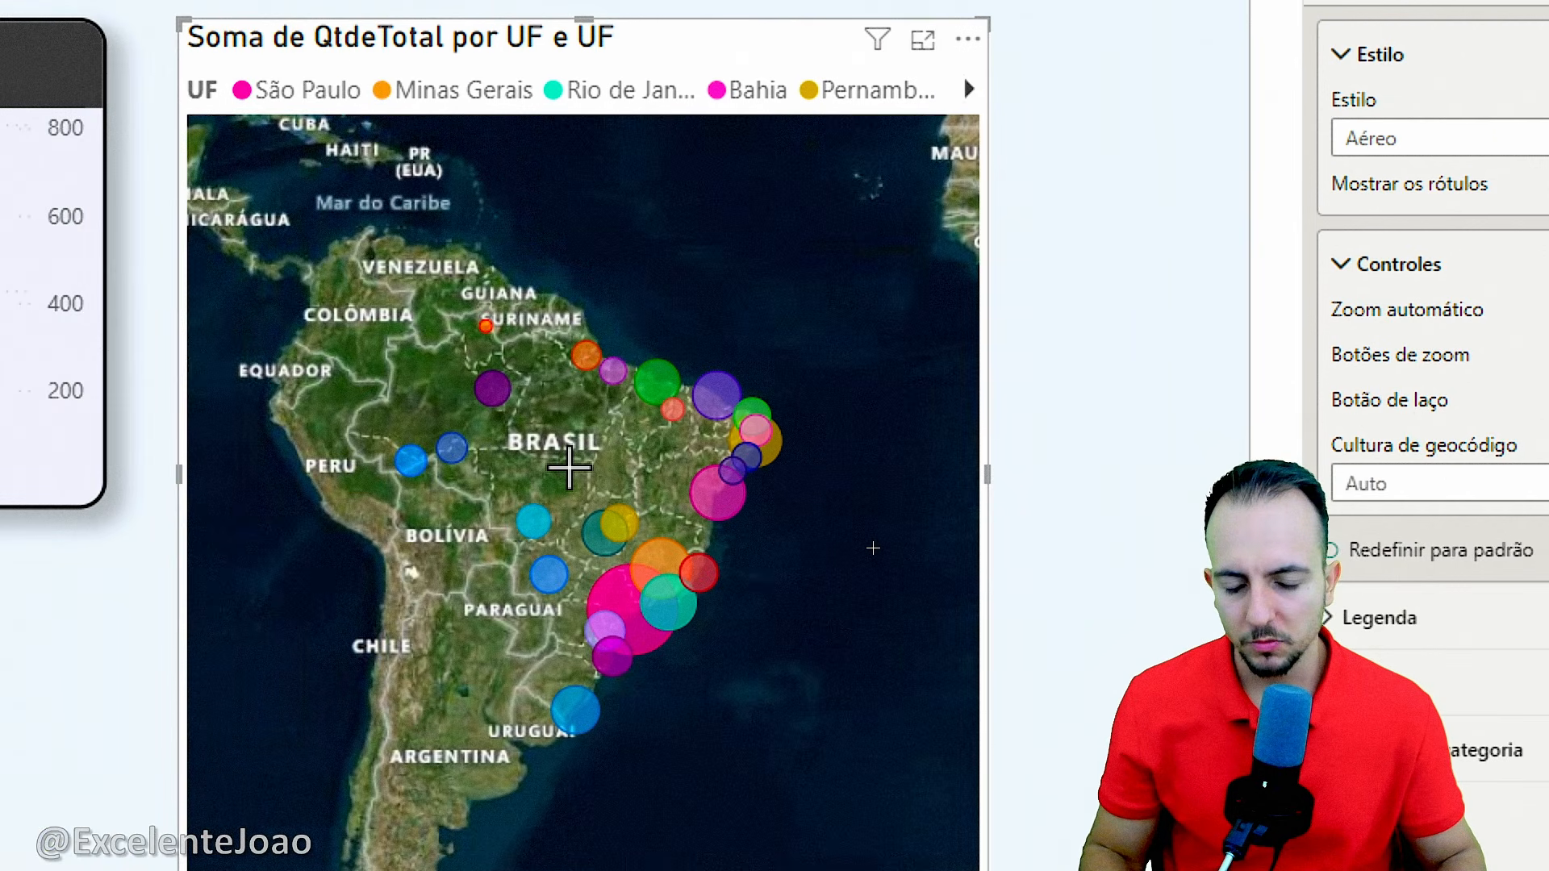
{"action": "scroll", "coordinate": [570, 467], "scroll_direction": "up", "scroll_amount": 3}
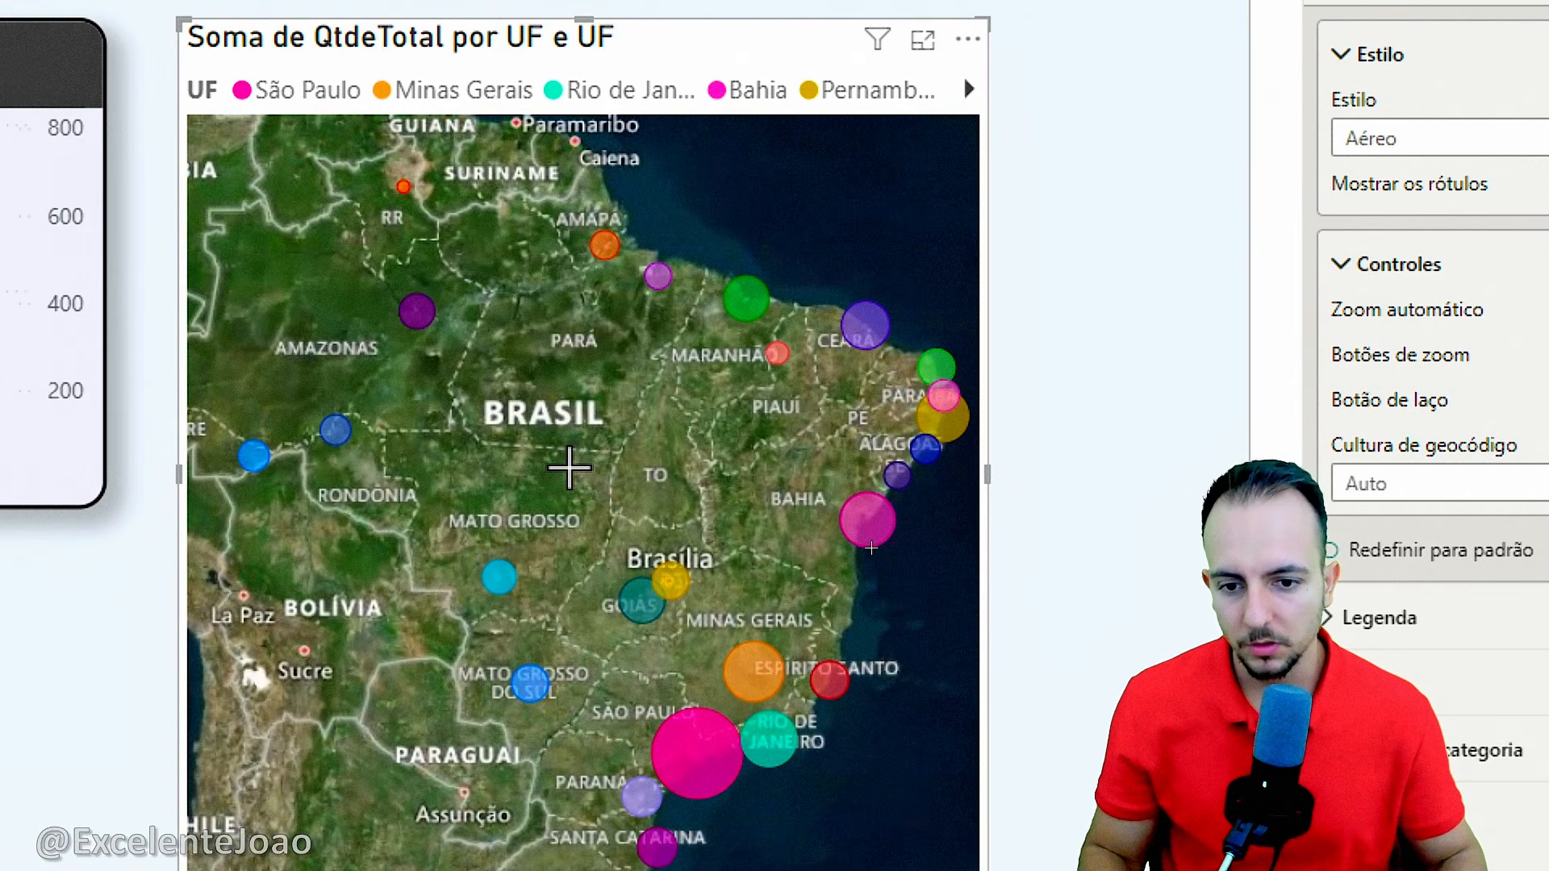
{"action": "mouse_move", "coordinate": [727, 483]}
{"action": "left_mouse_down"}
{"action": "mouse_move", "coordinate": [730, 433]}
{"action": "mouse_move", "coordinate": [734, 453]}
{"action": "left_mouse_up"}
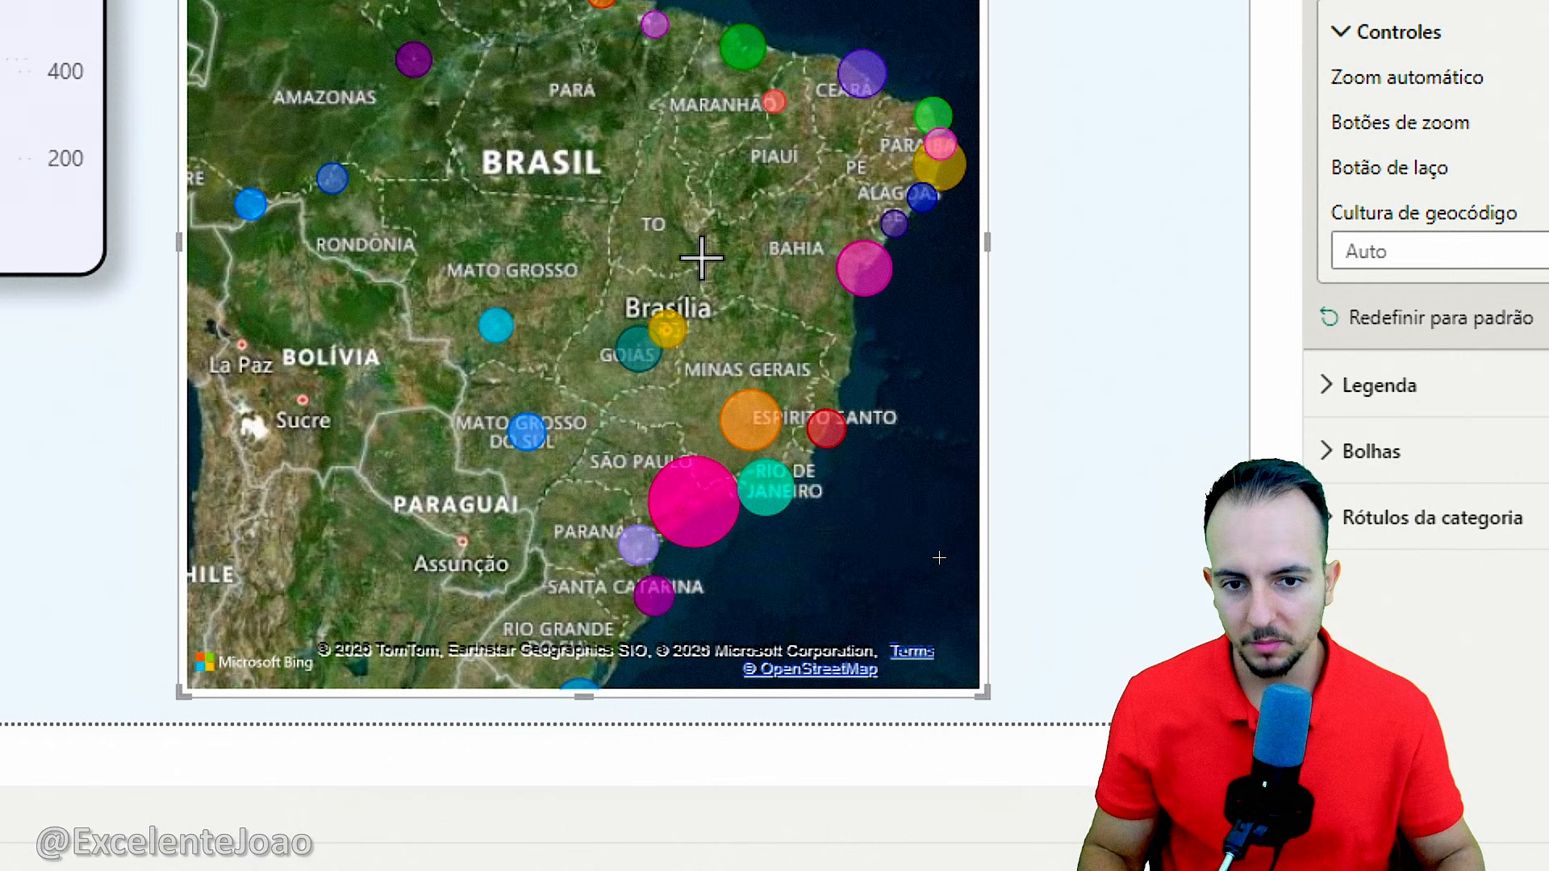
{"action": "left_click_drag", "start_coordinate": [702, 258], "coordinate": [710, 215]}
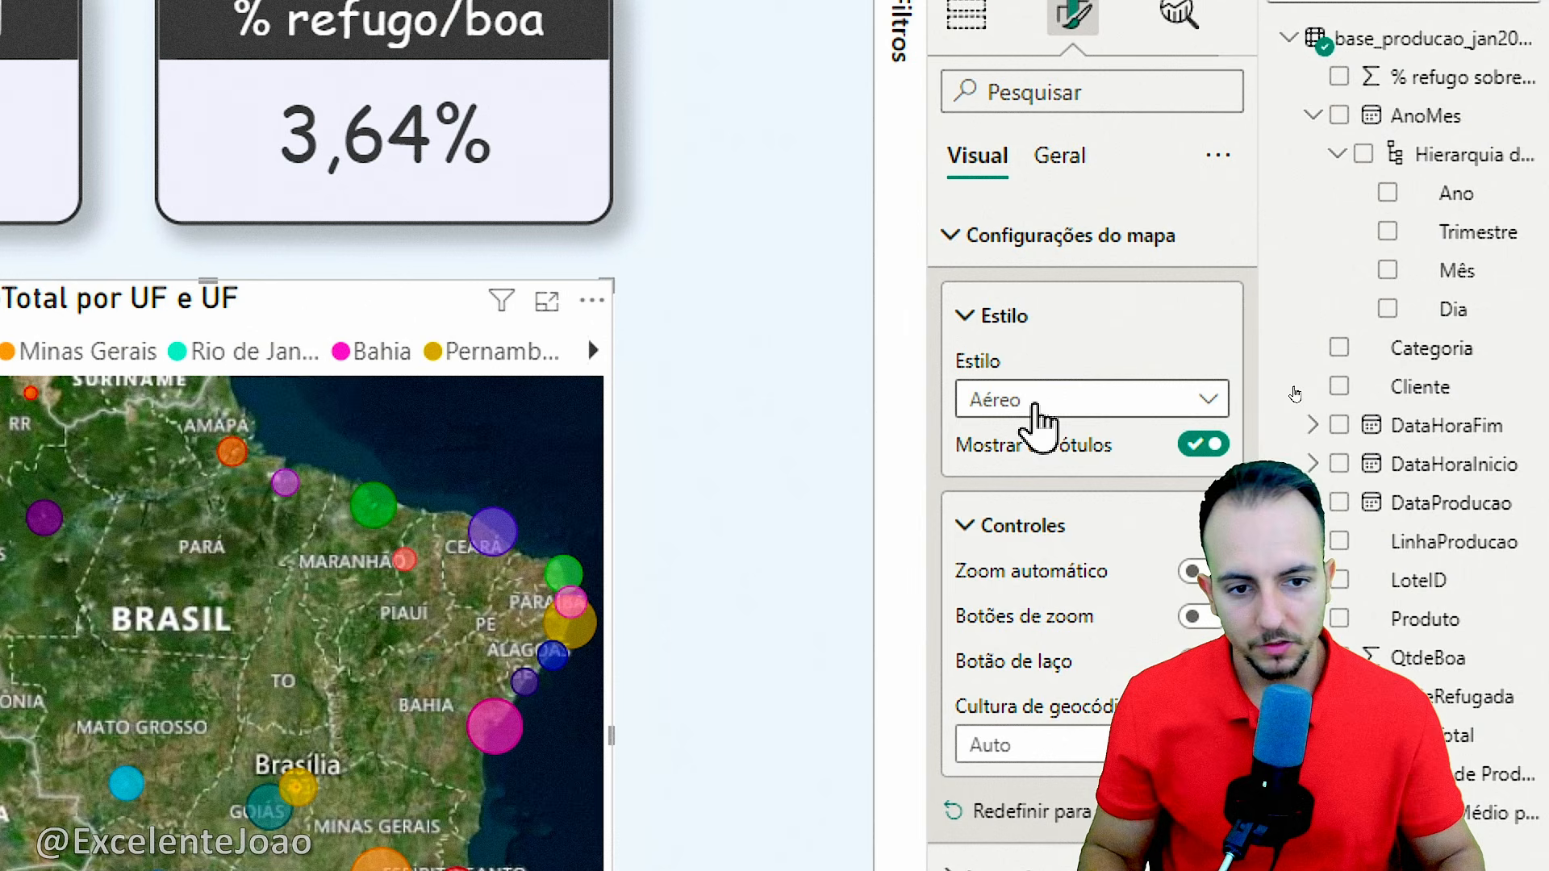
Change the map style to Claro and collapse the map settings
{"action": "left_click", "coordinate": [1384, 46]}
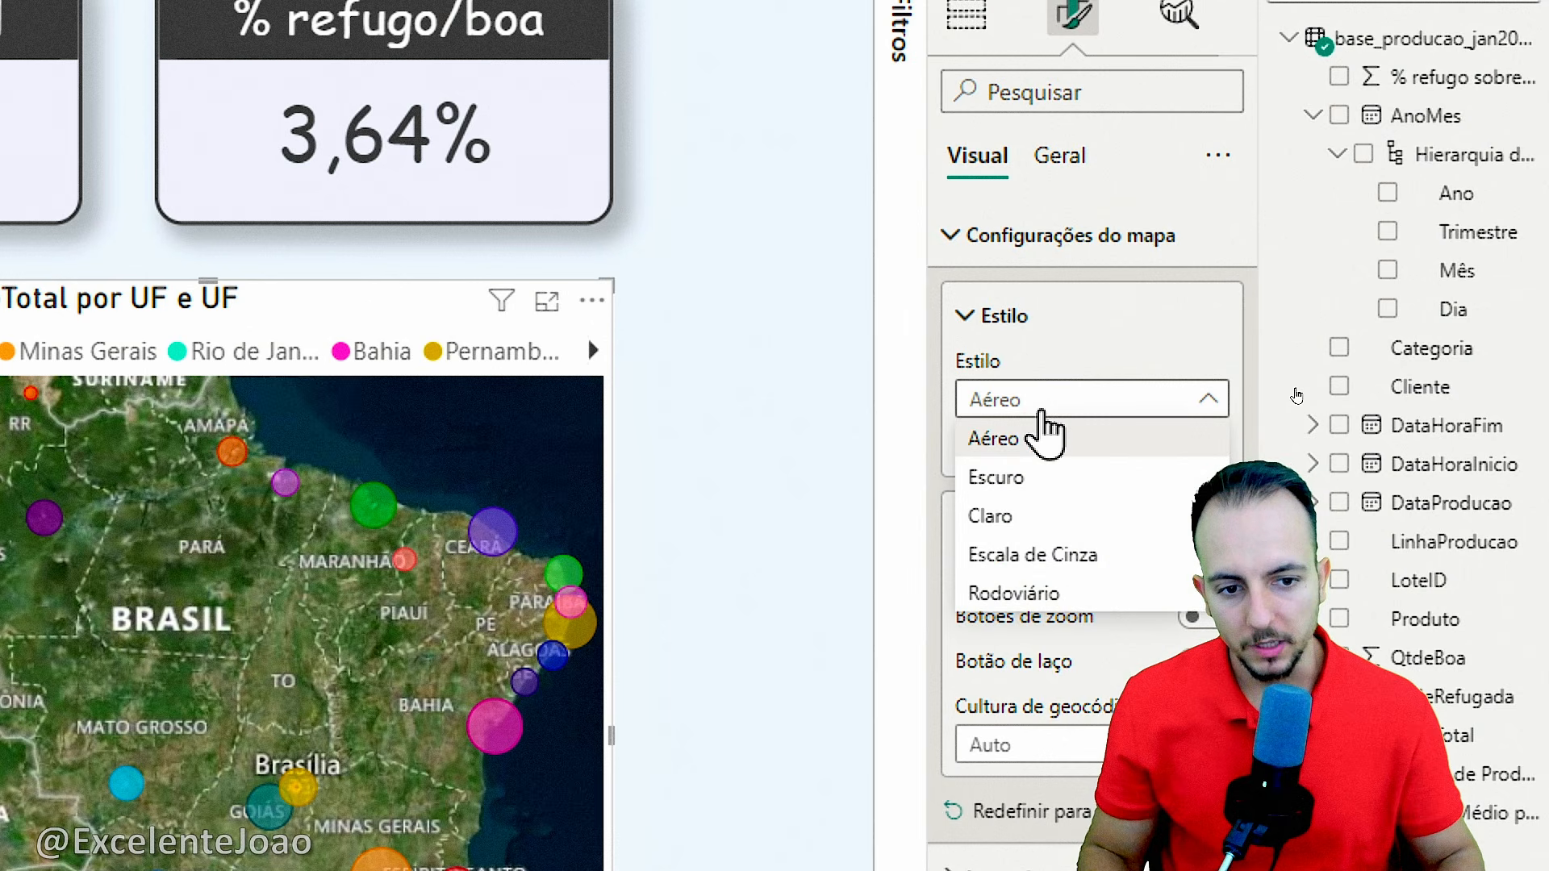
{"action": "left_click", "coordinate": [1025, 517]}
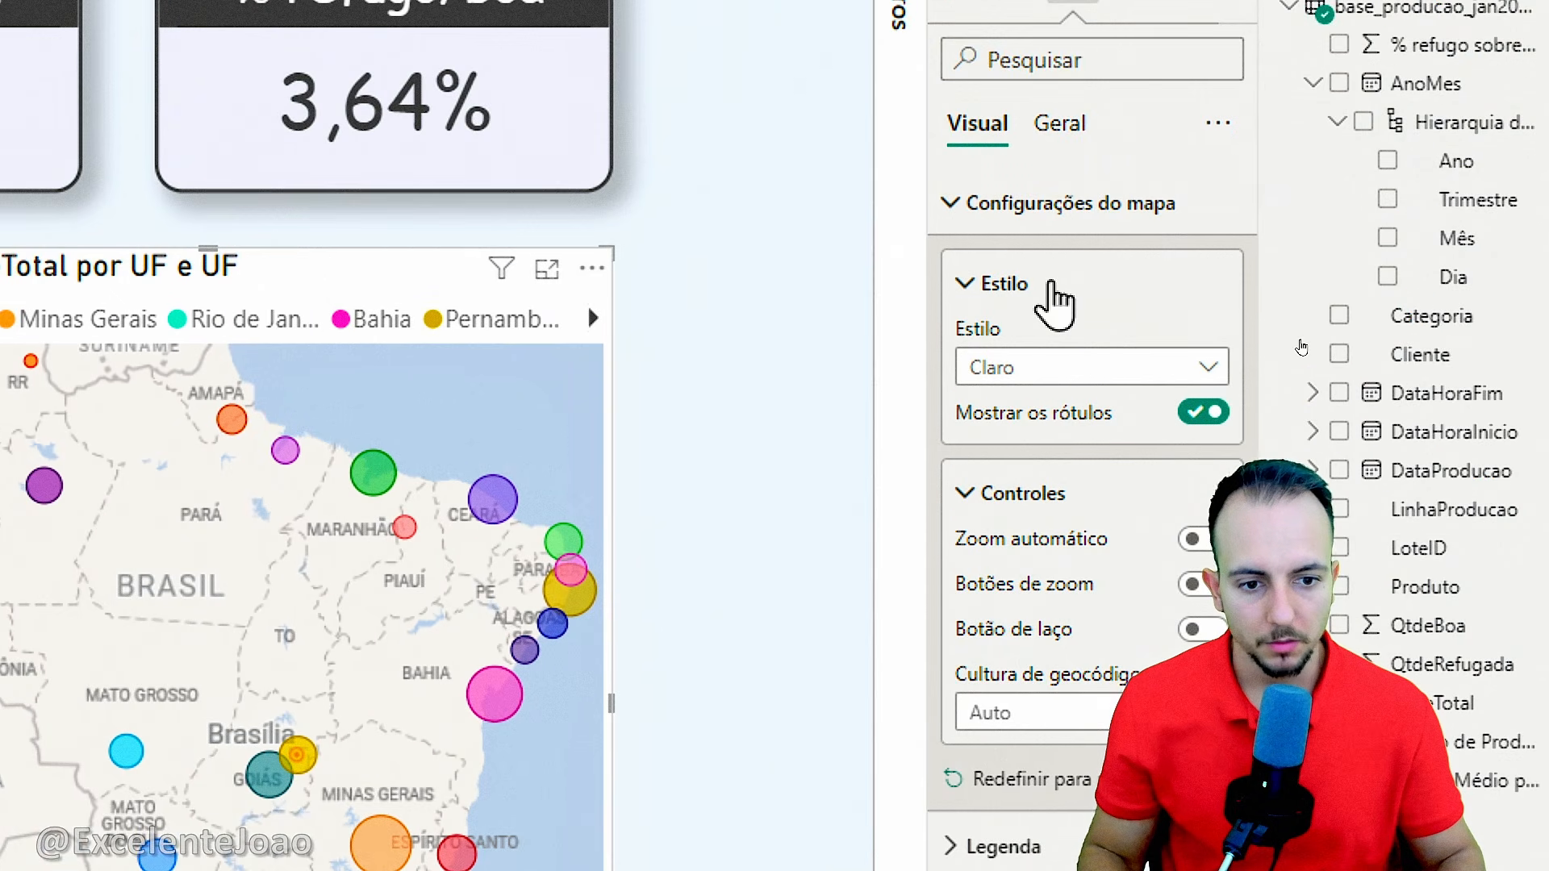
{"action": "left_click", "coordinate": [1055, 304]}
{"action": "left_click", "coordinate": [1013, 370]}
{"action": "left_click", "coordinate": [1026, 234]}
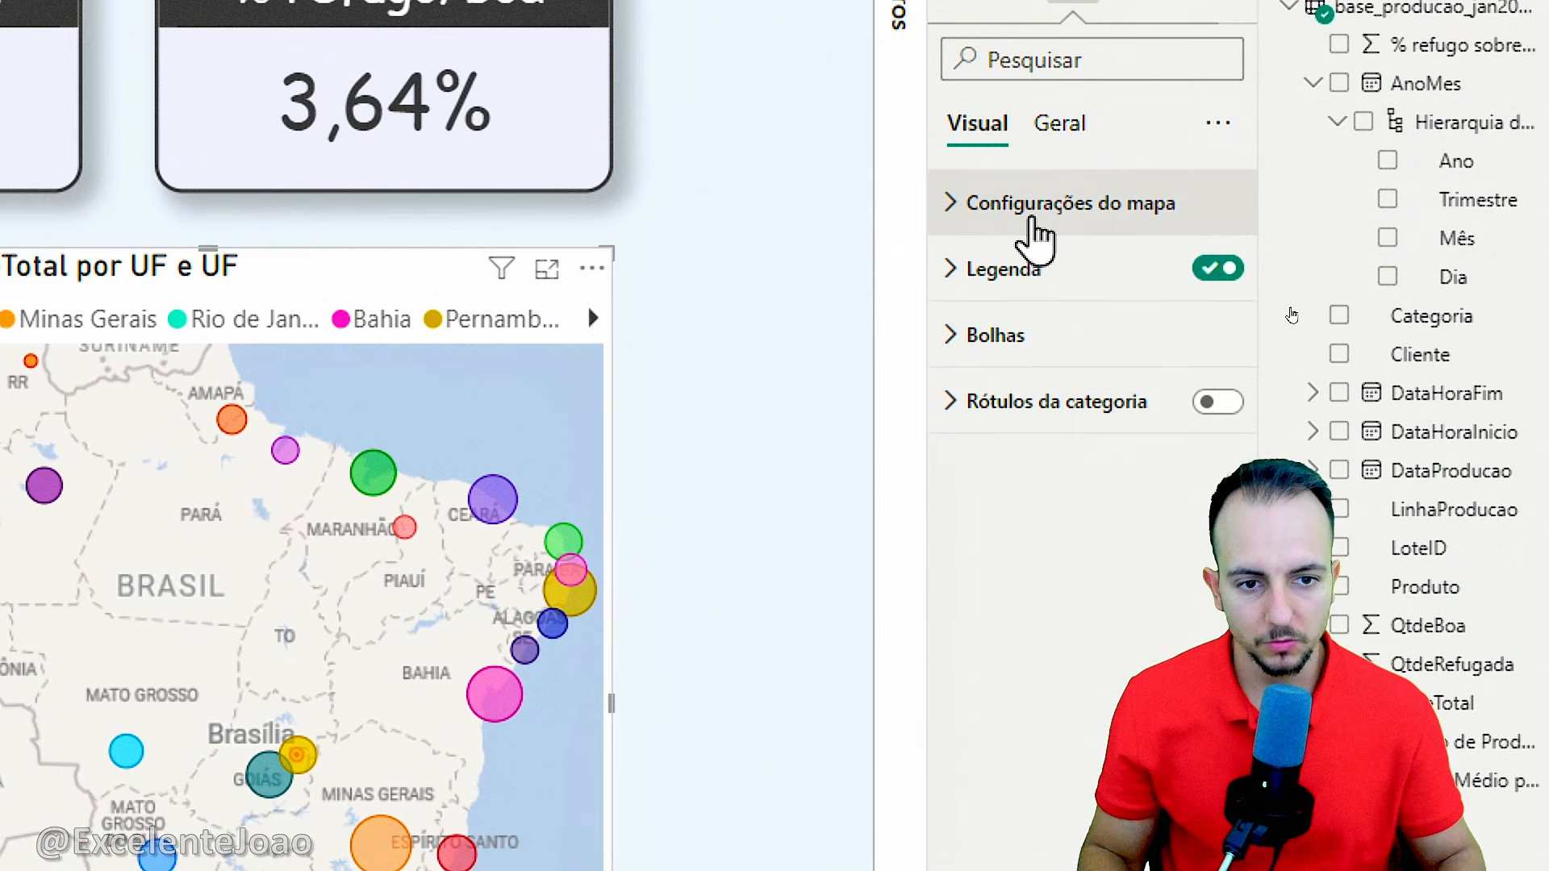
Hide the map's legend, toggling it back on once to compare
{"action": "left_click", "coordinate": [1221, 274]}
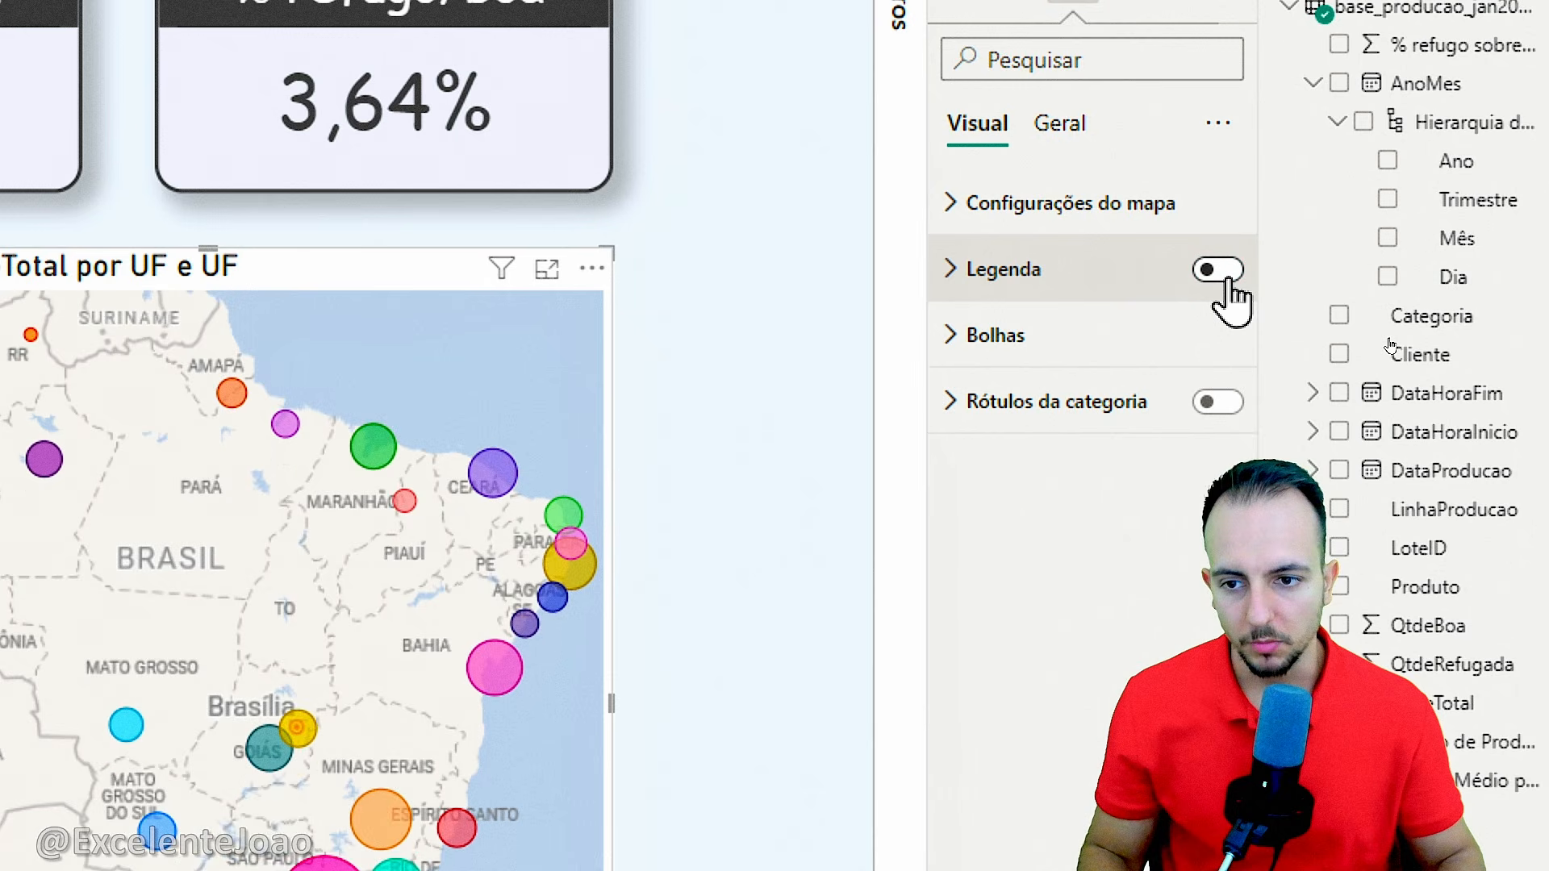
{"action": "left_click", "coordinate": [1220, 274]}
{"action": "left_click", "coordinate": [1220, 274]}
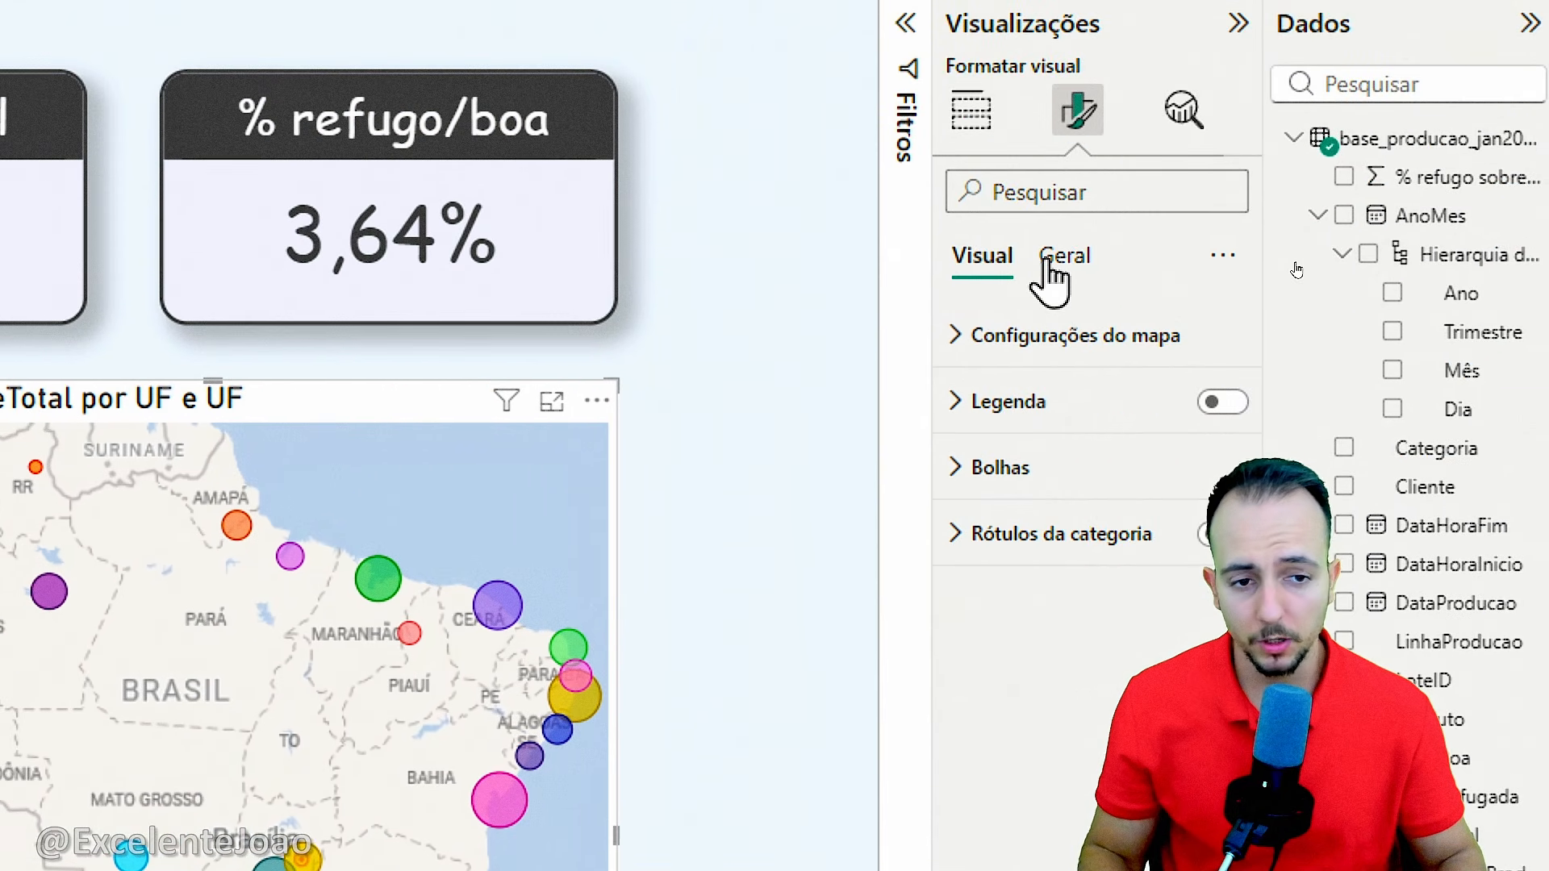
Change the map's title text to "Qtde Total por UF"
{"action": "left_click", "coordinate": [1046, 267]}
{"action": "left_click", "coordinate": [1012, 407]}
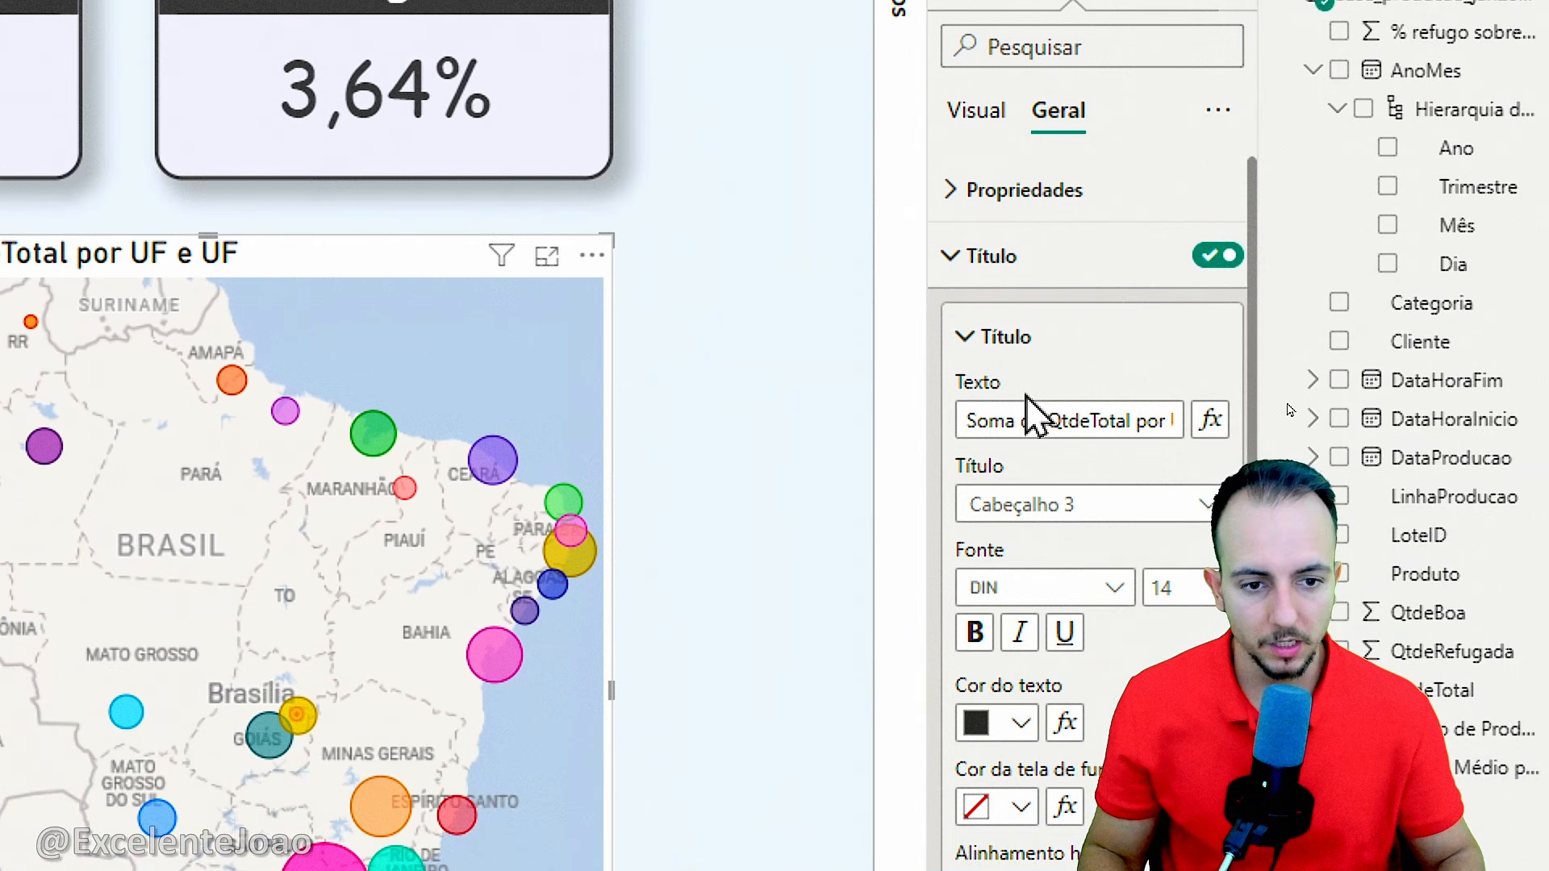
{"action": "left_click", "coordinate": [1035, 416]}
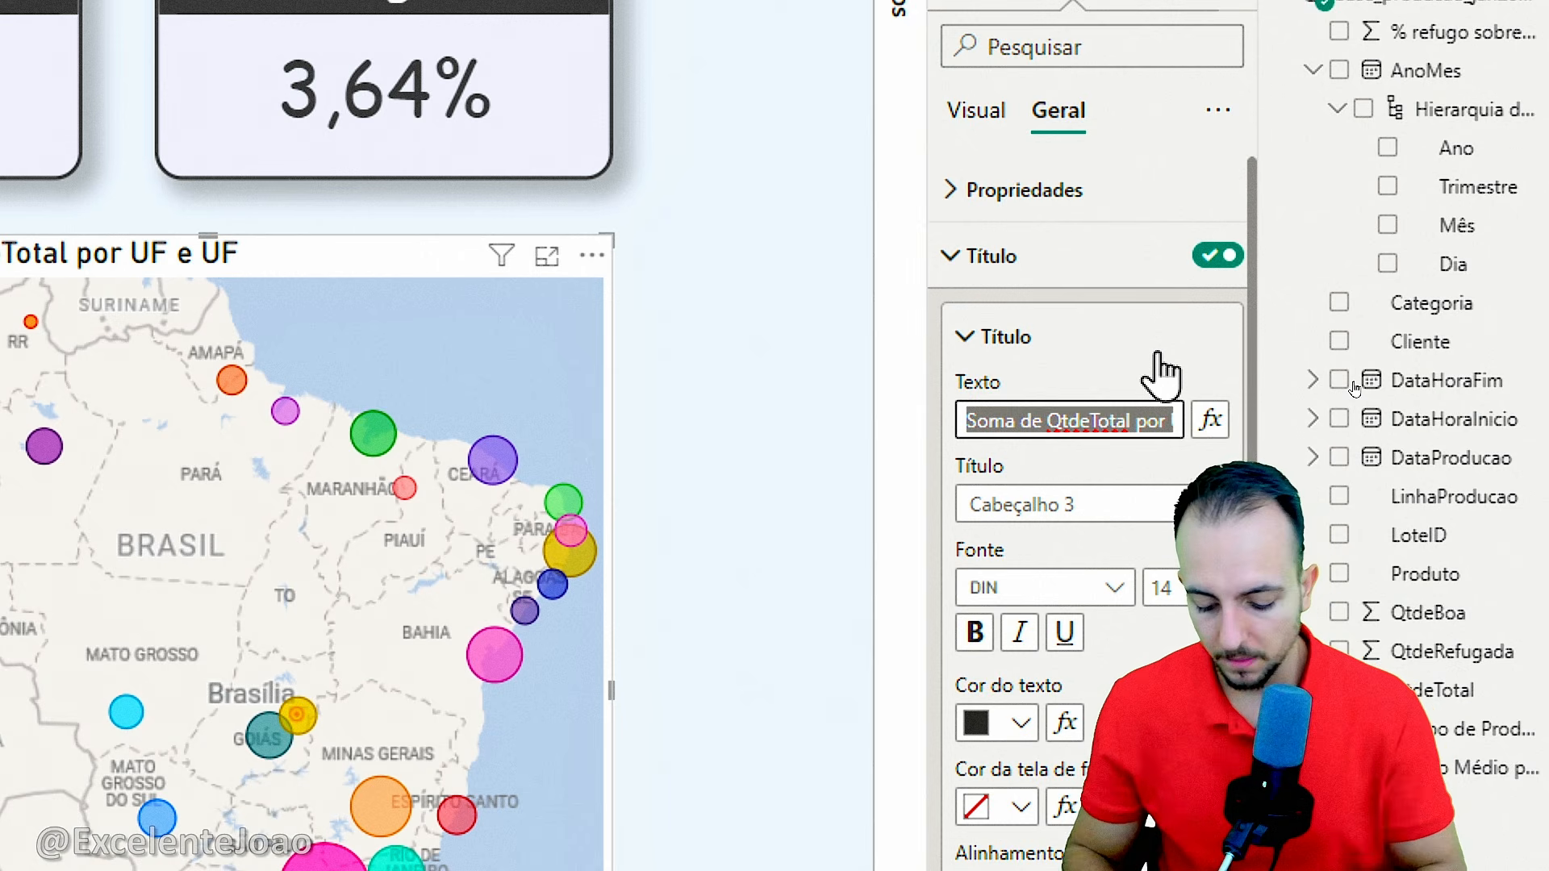
{"action": "type", "text": "Qtde Total"}
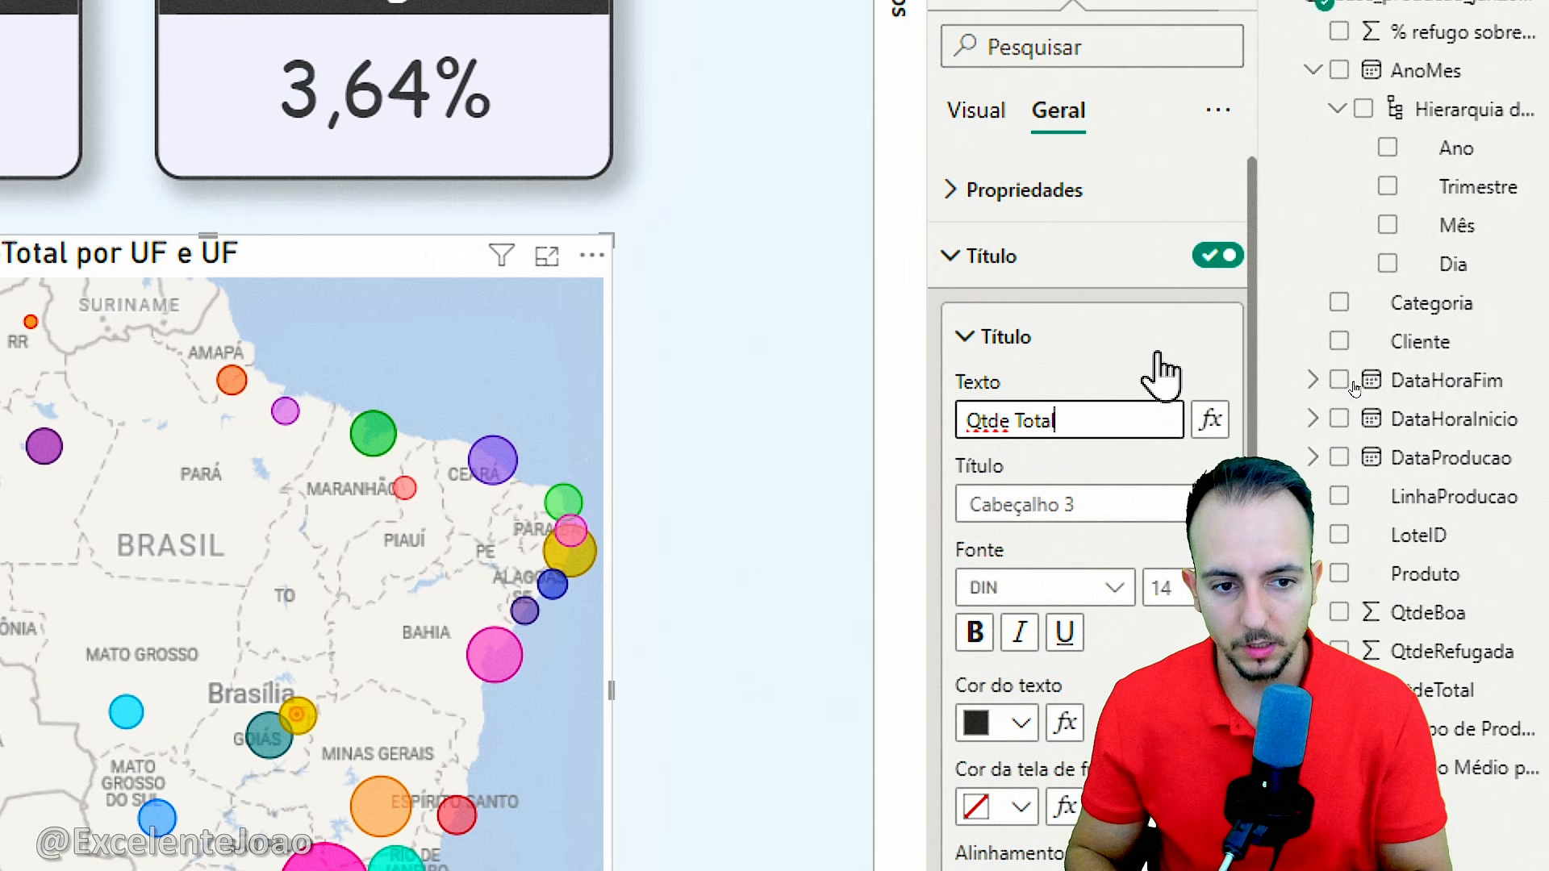
{"action": "type", "text": " por UF"}
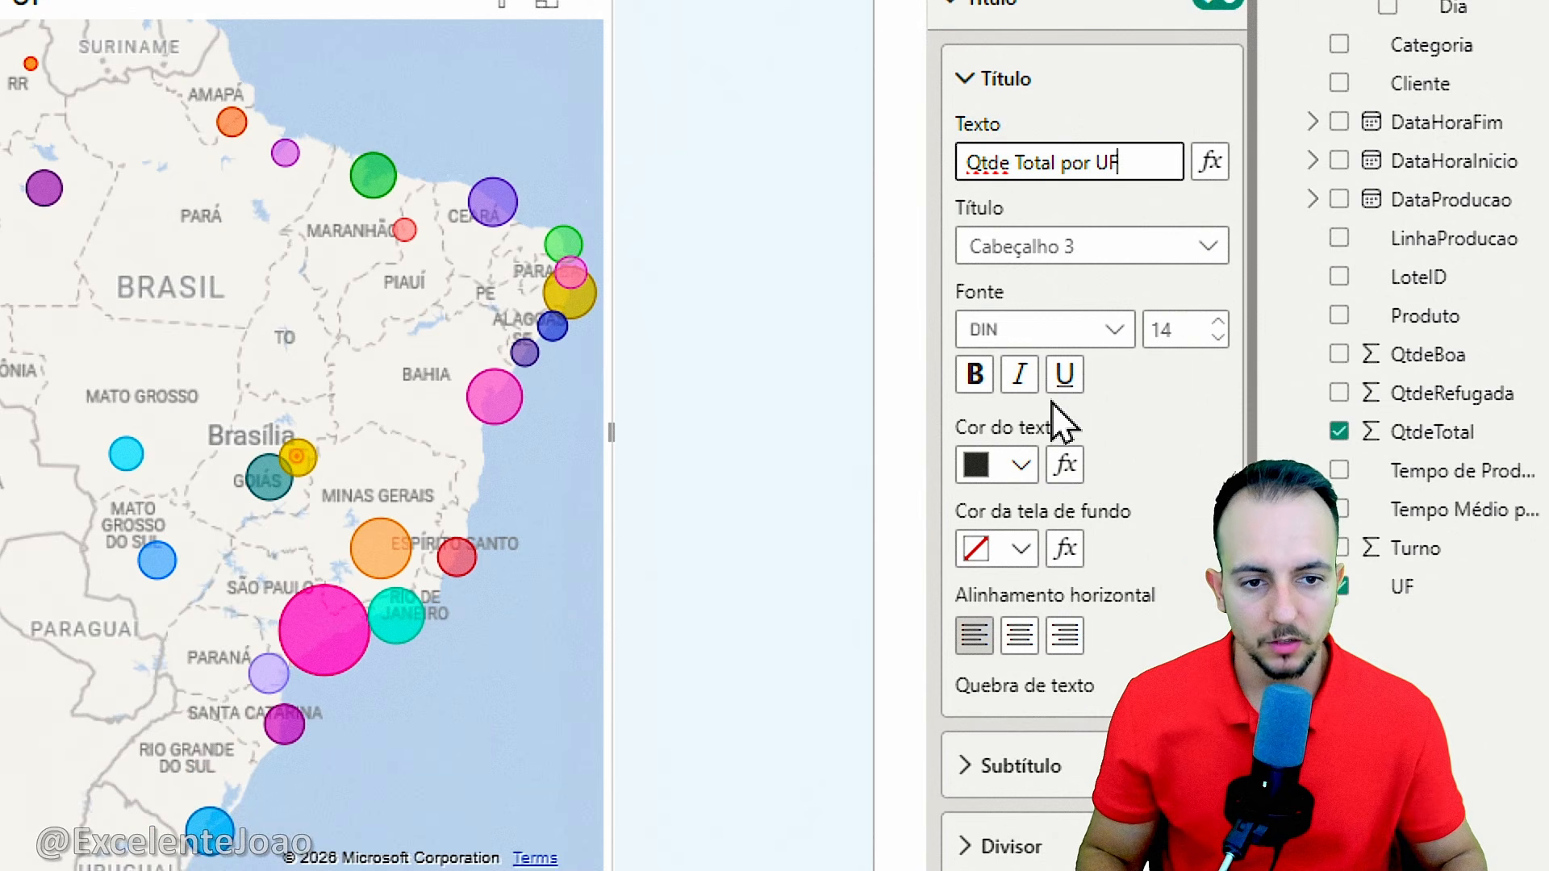
Set the map title's font to Comic Sans MS at size 20
{"action": "left_click", "coordinate": [1045, 330]}
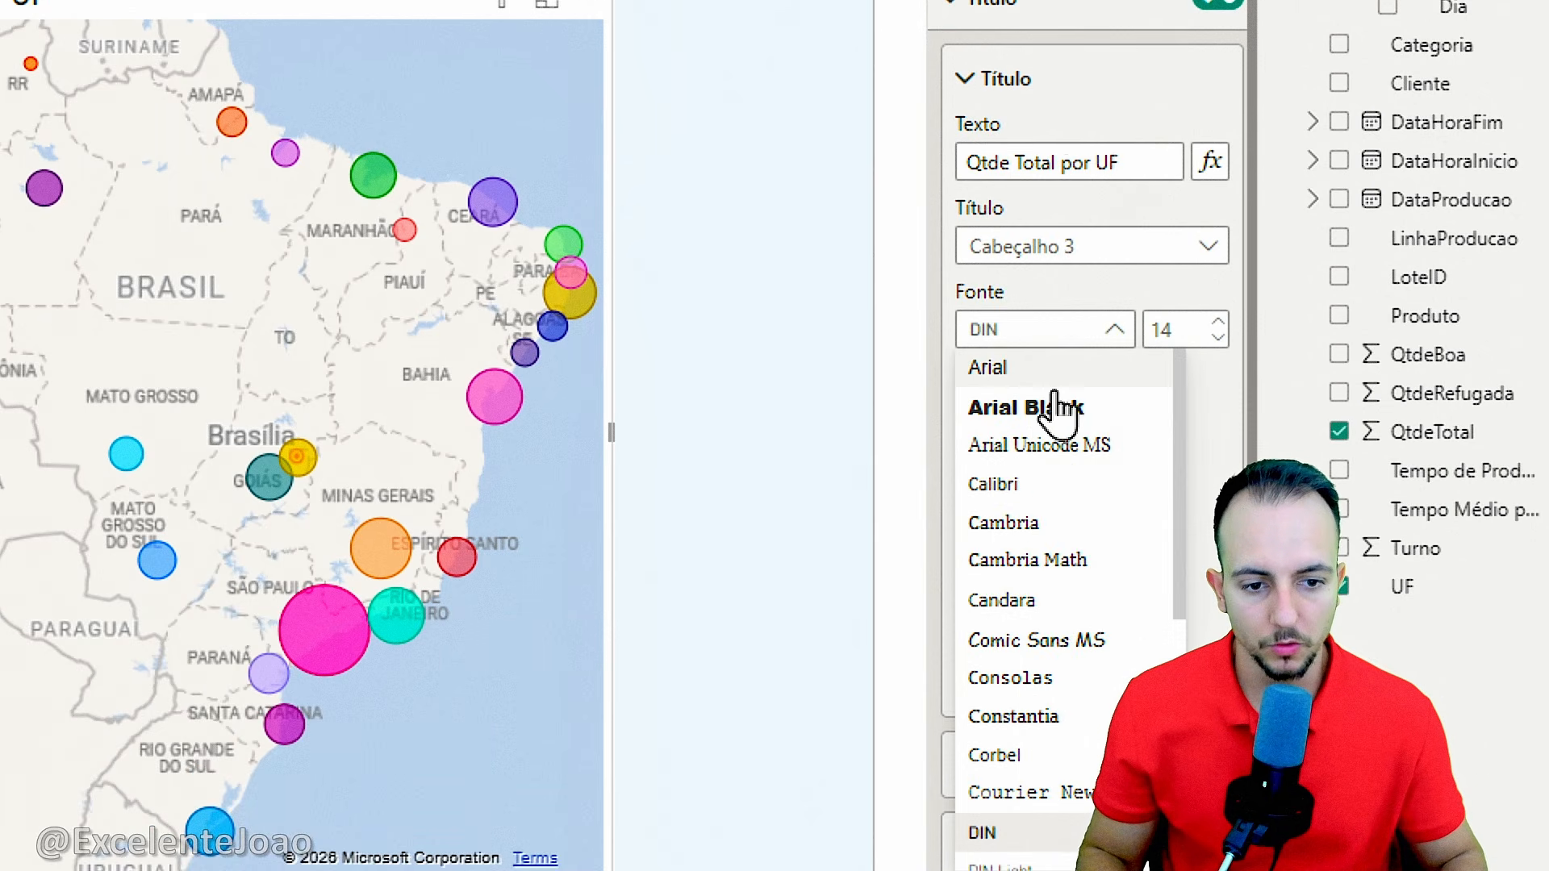
{"action": "left_click", "coordinate": [1038, 640]}
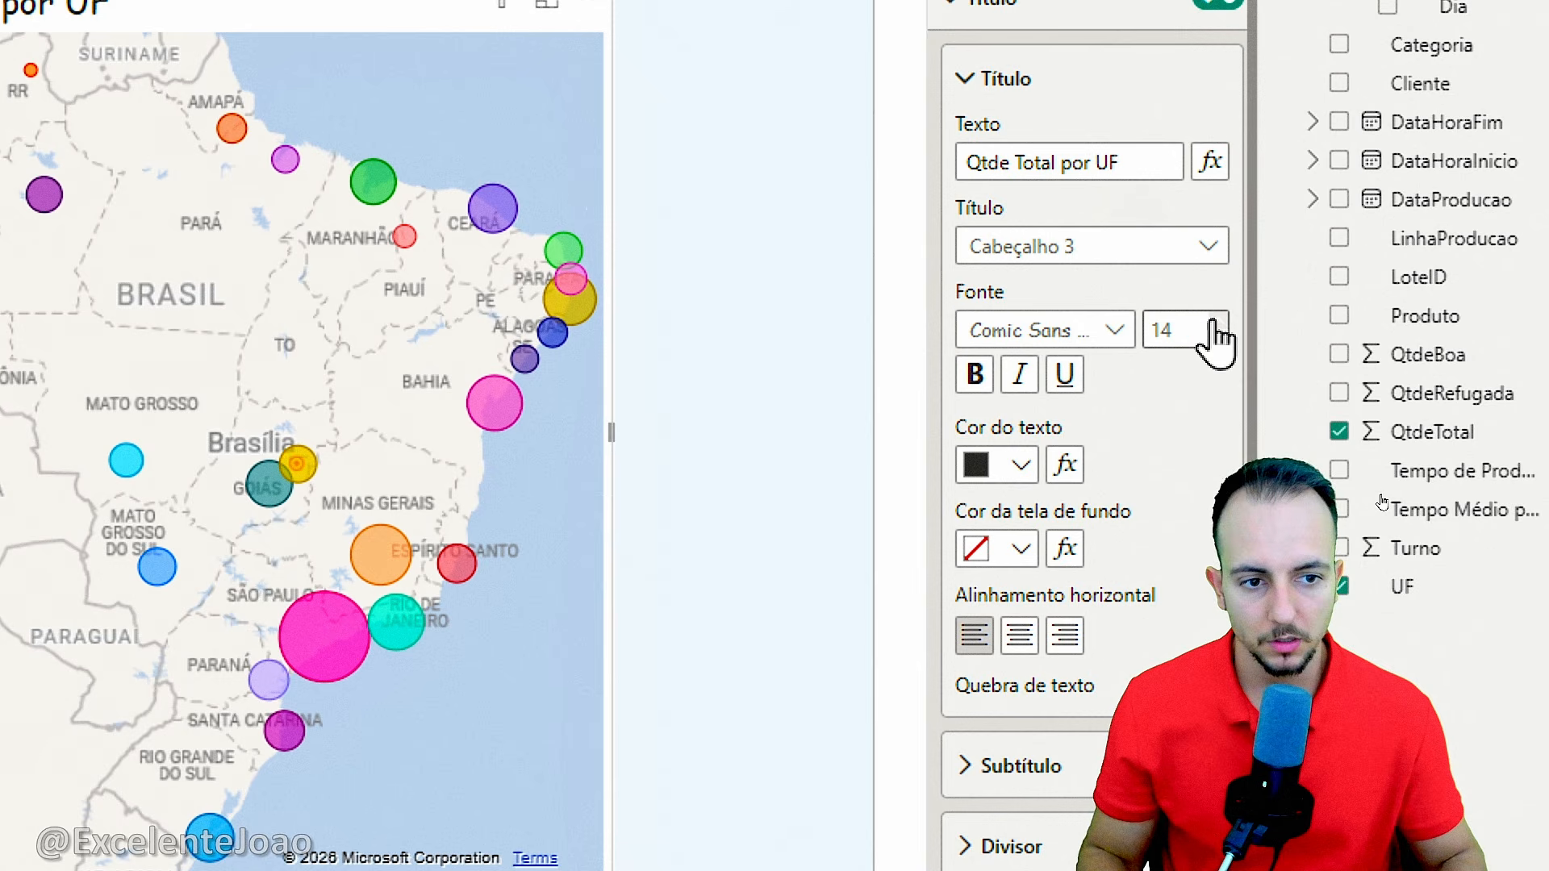
{"action": "left_click", "coordinate": [1218, 322]}
{"action": "left_click", "coordinate": [1217, 322]}
{"action": "left_click", "coordinate": [1217, 322]}
{"action": "left_click", "coordinate": [1218, 322]}
{"action": "left_click", "coordinate": [1218, 322]}
{"action": "left_click", "coordinate": [1218, 322]}
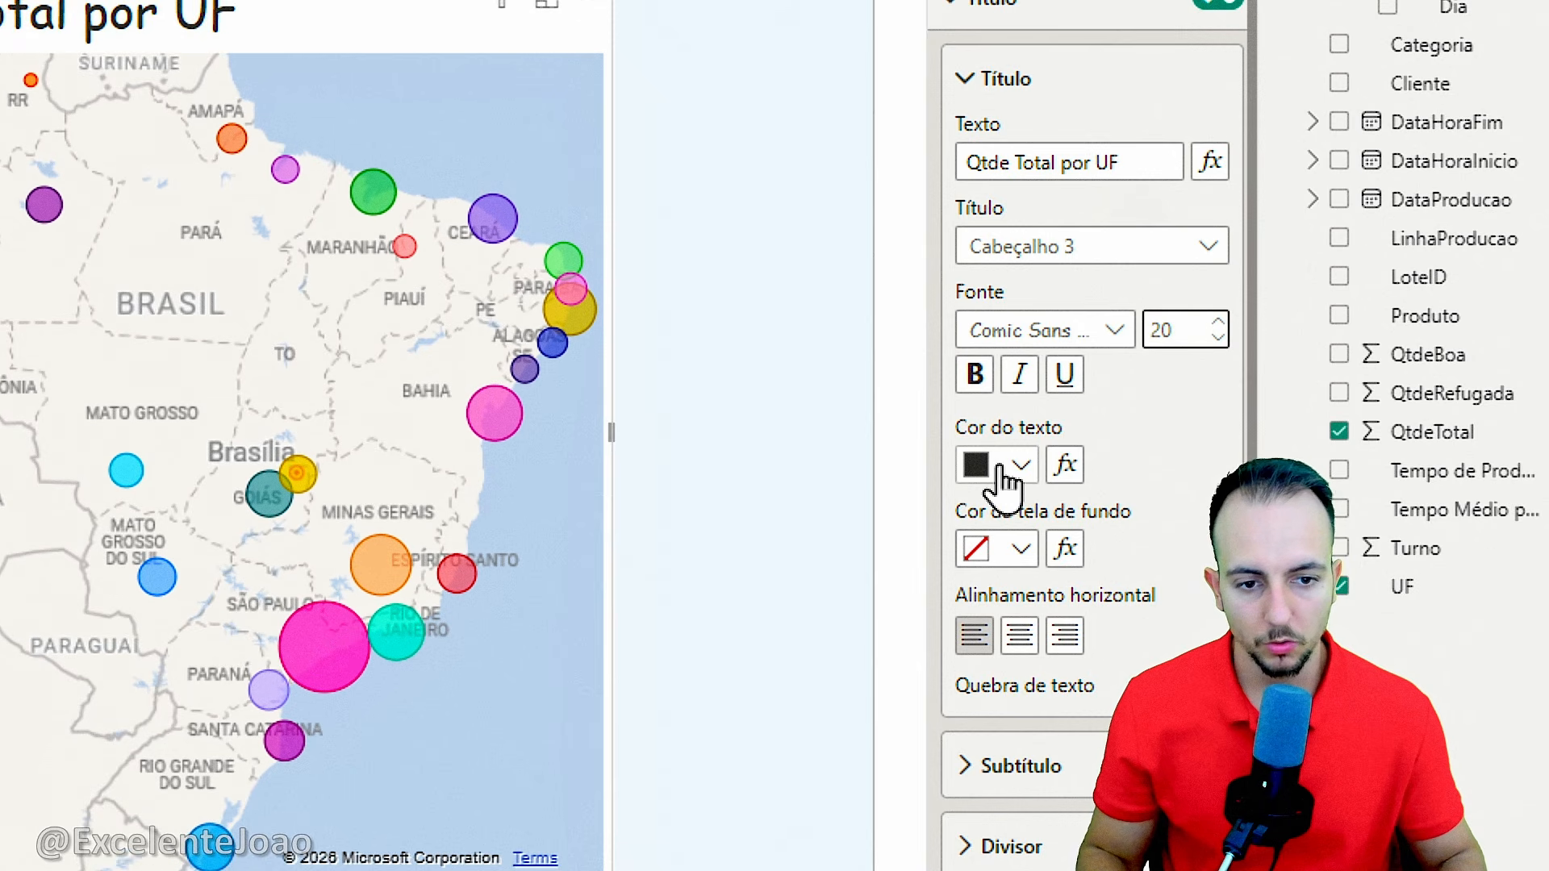
Give the map title white text on a dark grey background, centre it horizontally, and collapse the title settings
{"action": "left_click", "coordinate": [1003, 472]}
{"action": "left_click", "coordinate": [999, 79]}
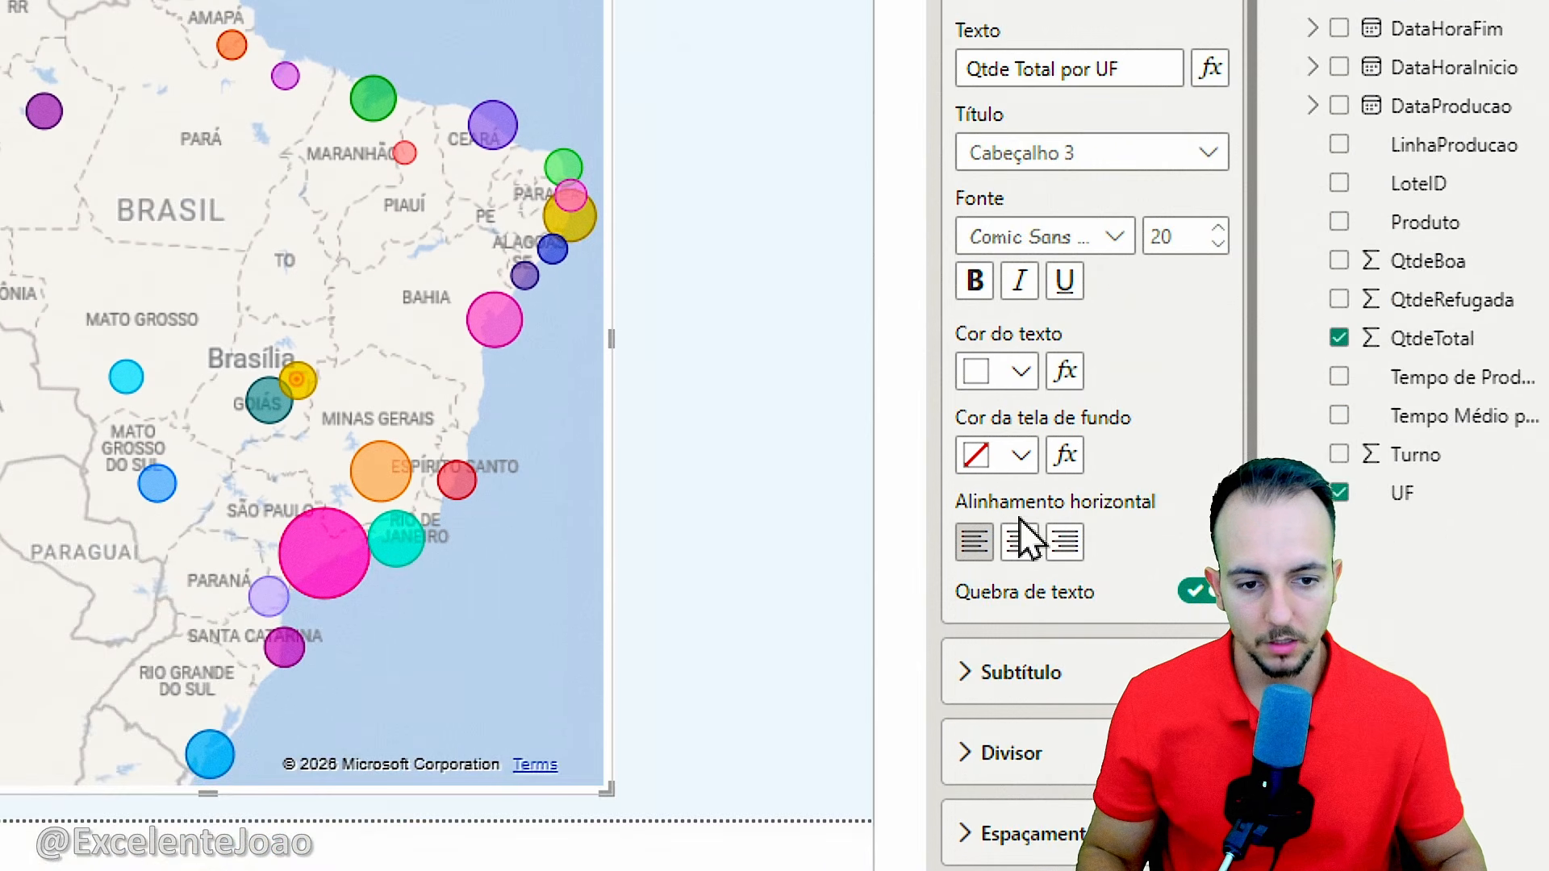
{"action": "left_click", "coordinate": [1019, 550]}
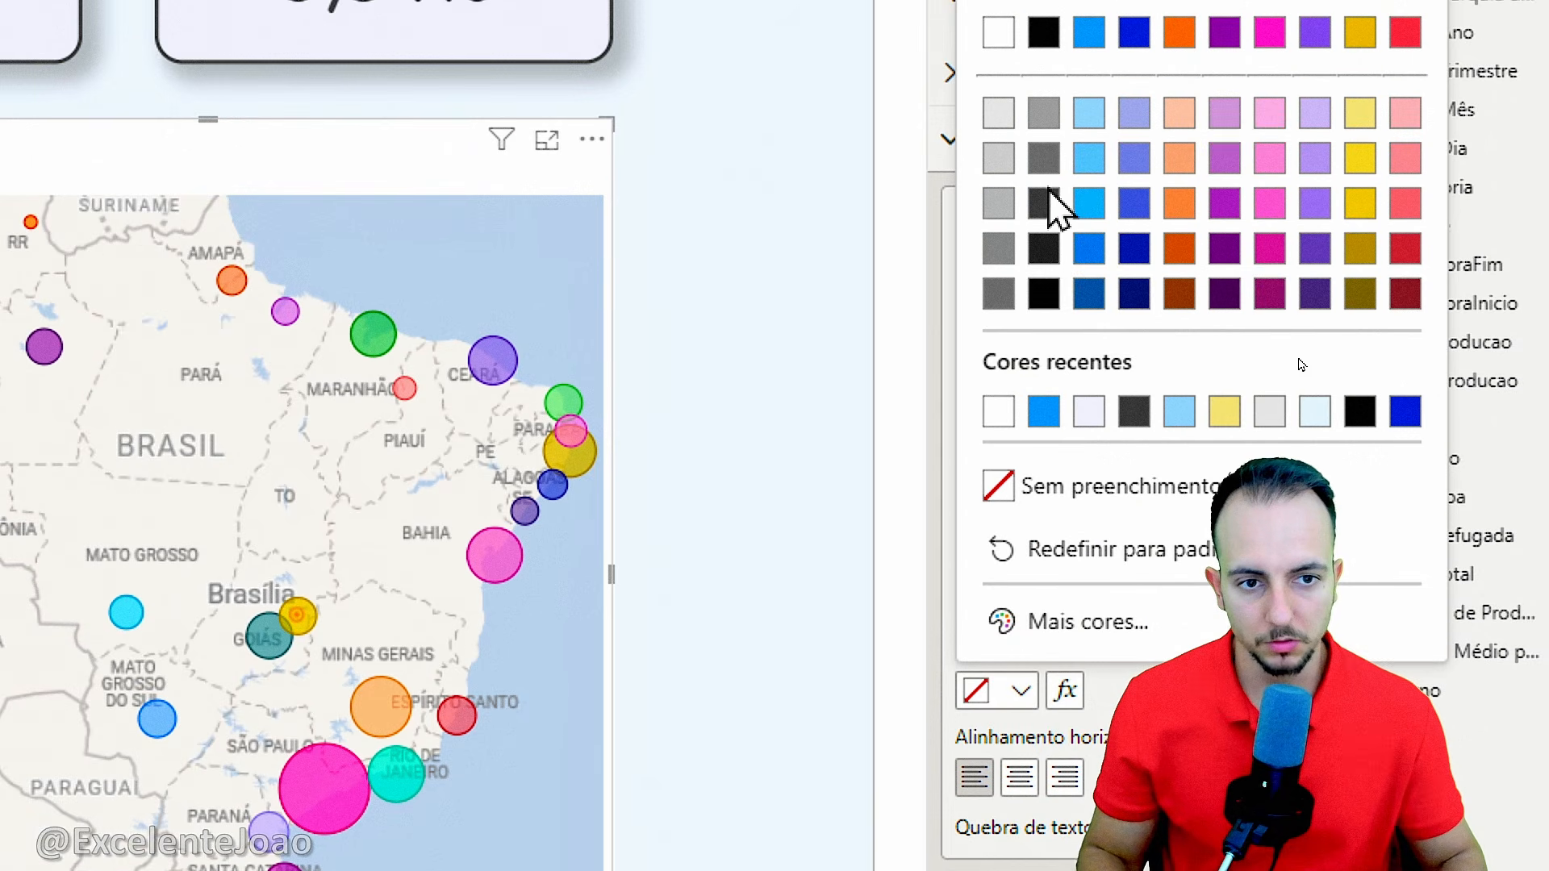
{"action": "left_click", "coordinate": [1043, 201]}
{"action": "left_click", "coordinate": [1019, 777]}
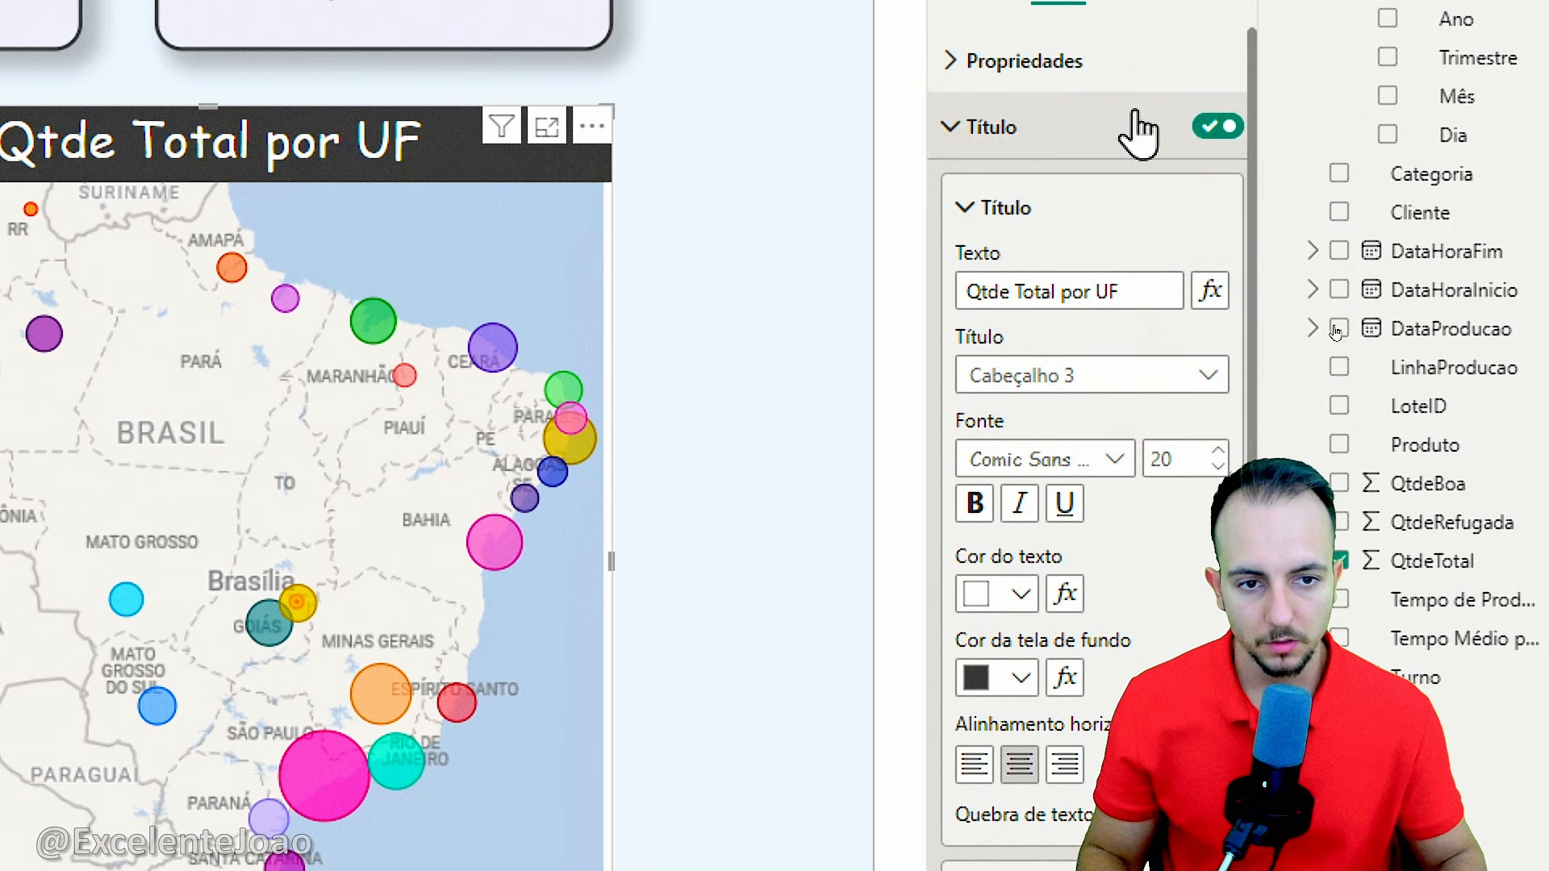
{"action": "left_click", "coordinate": [1002, 230]}
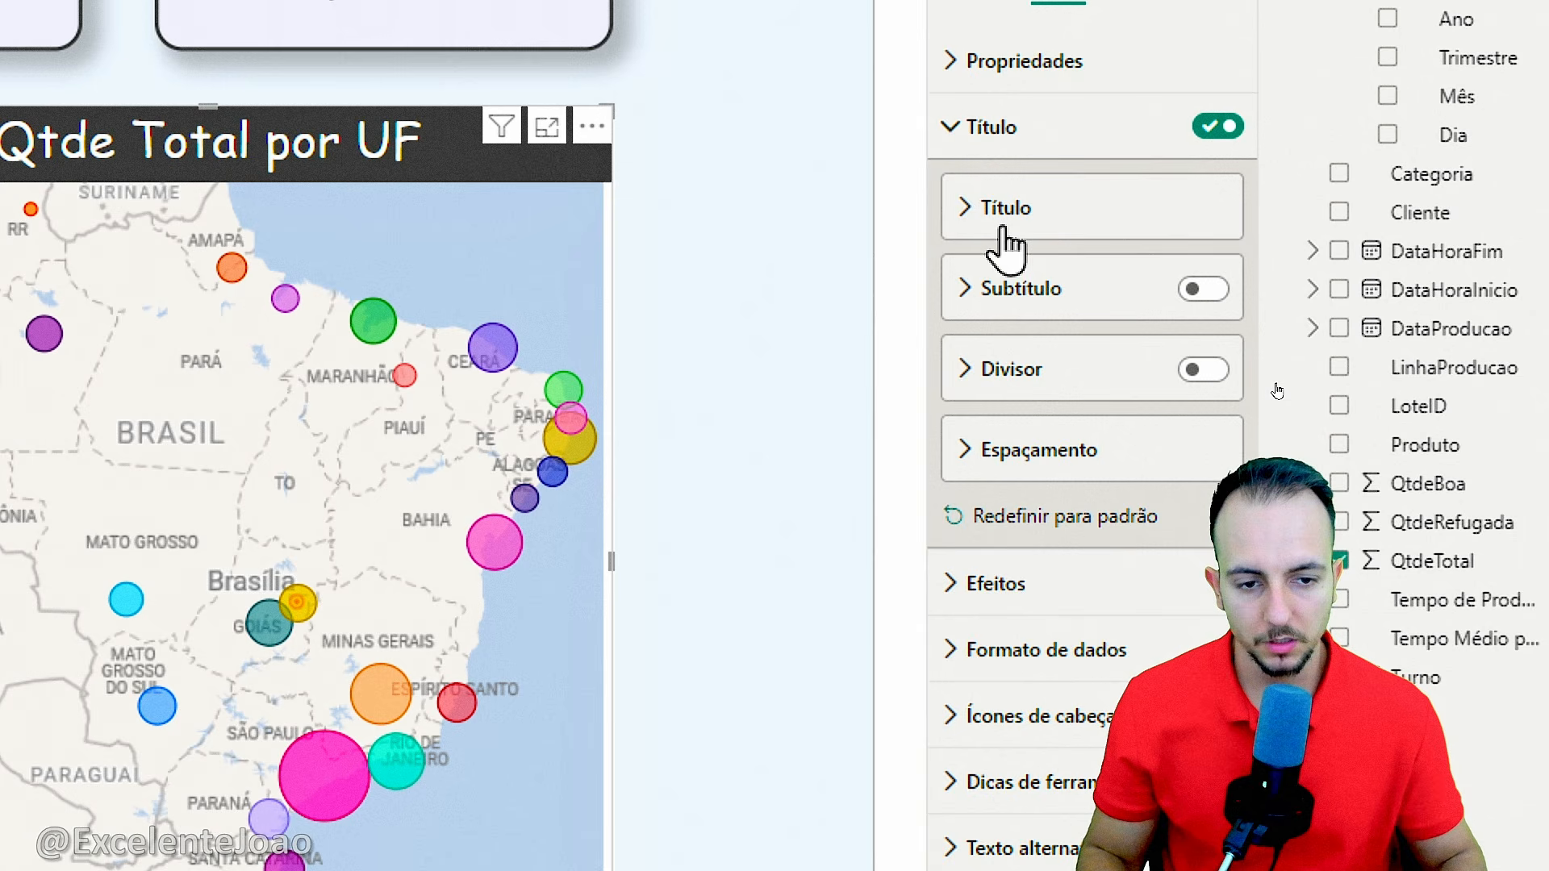
{"action": "left_click", "coordinate": [995, 127]}
Set the map visual's background colour to black in its effects settings
{"action": "left_click", "coordinate": [1021, 193]}
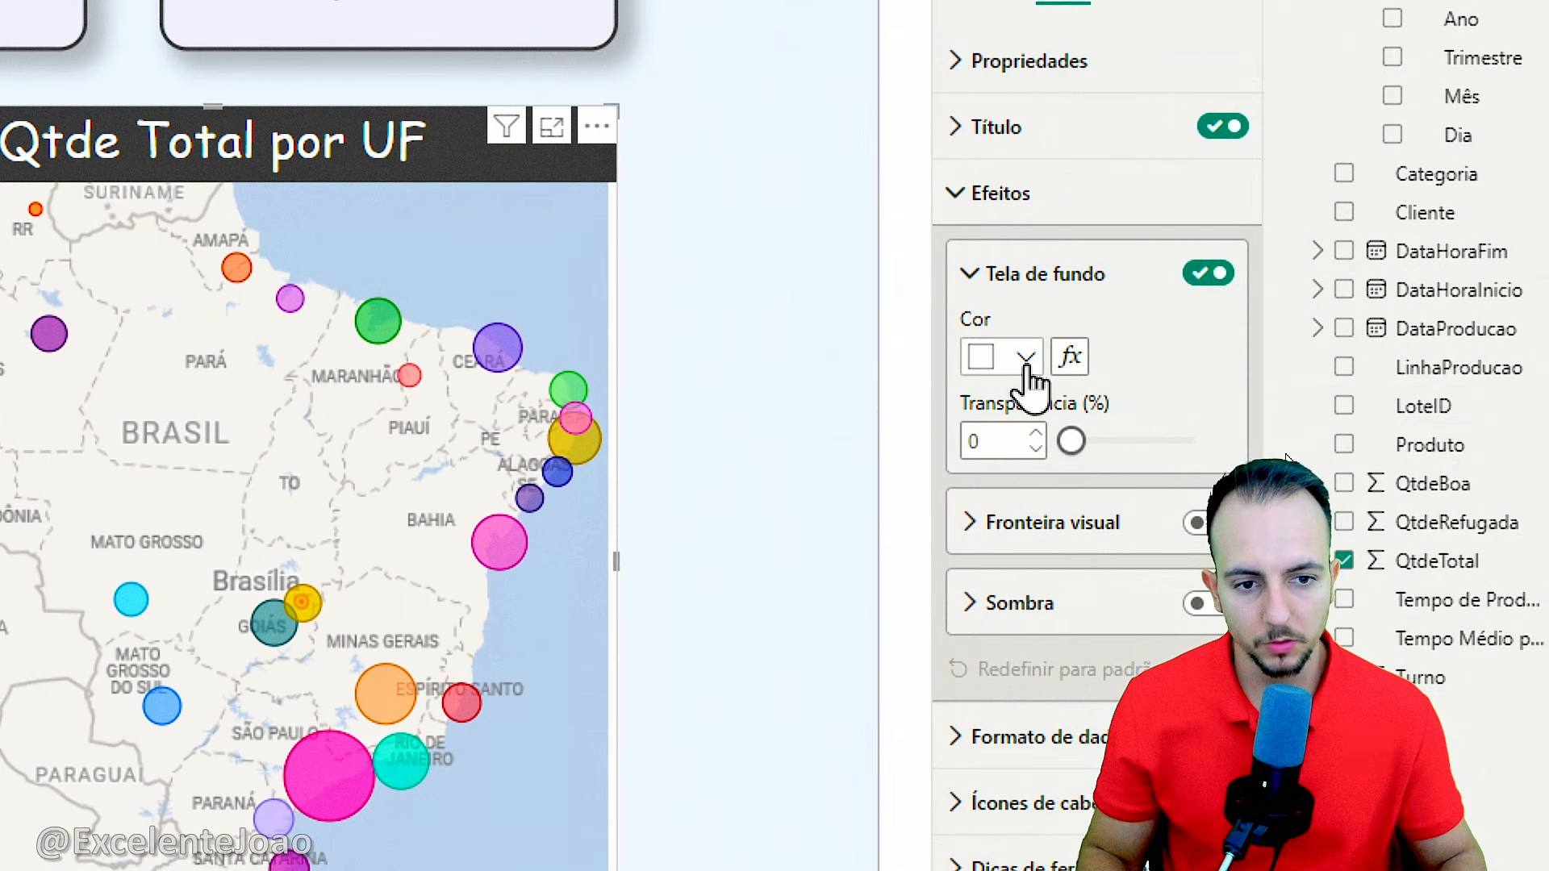
{"action": "left_click", "coordinate": [1511, 356]}
{"action": "left_click", "coordinate": [1535, 469]}
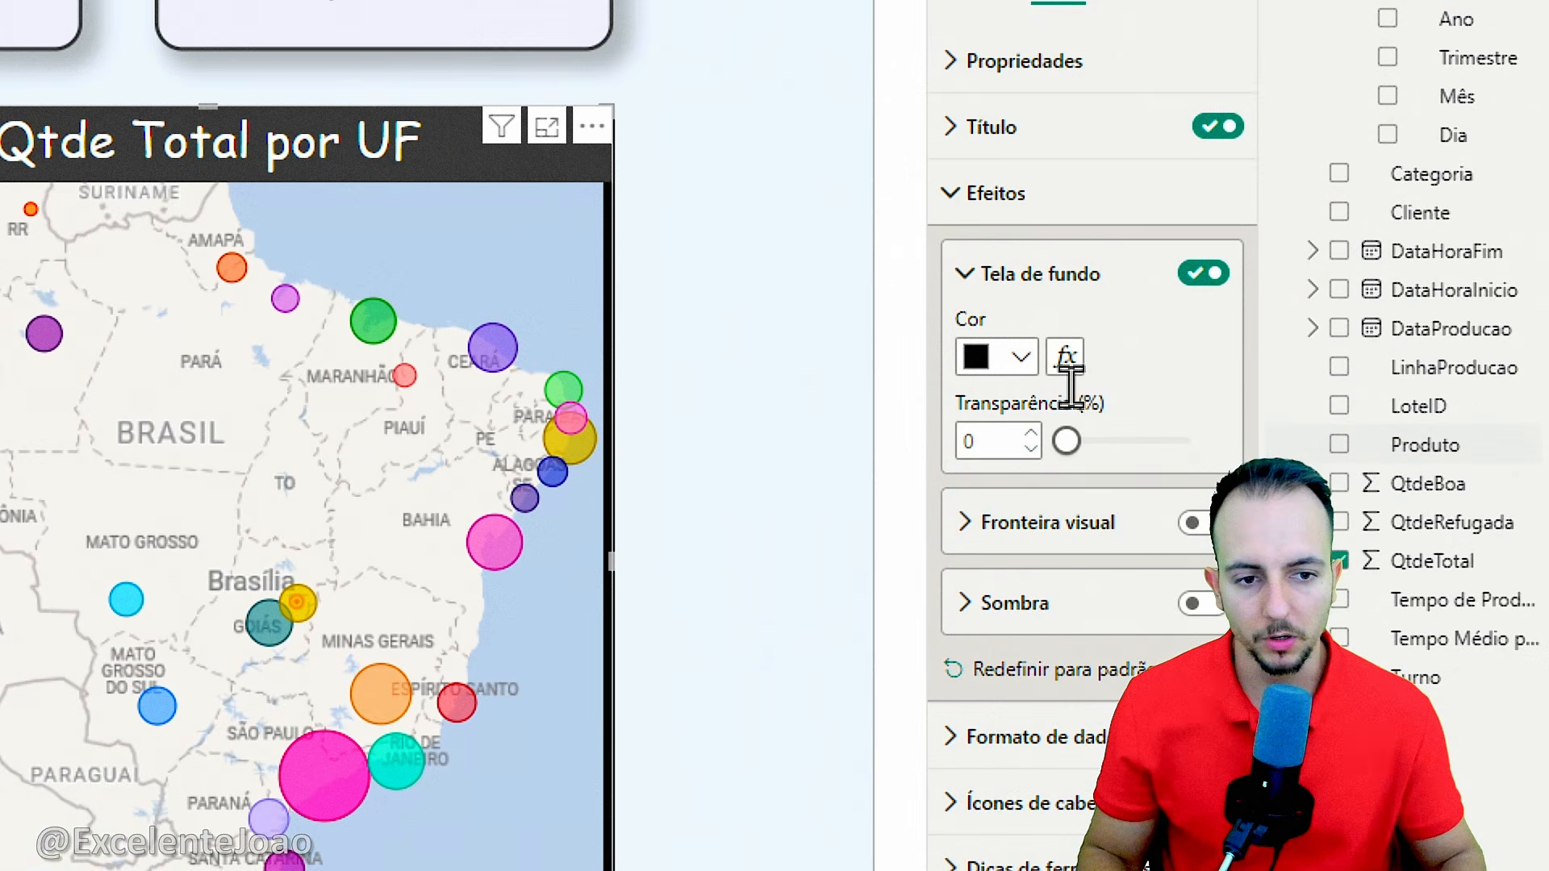
Change the map's background colour to white and turn on a black visual border with 15 px rounded corners
{"action": "left_click", "coordinate": [991, 372]}
{"action": "left_click", "coordinate": [997, 470]}
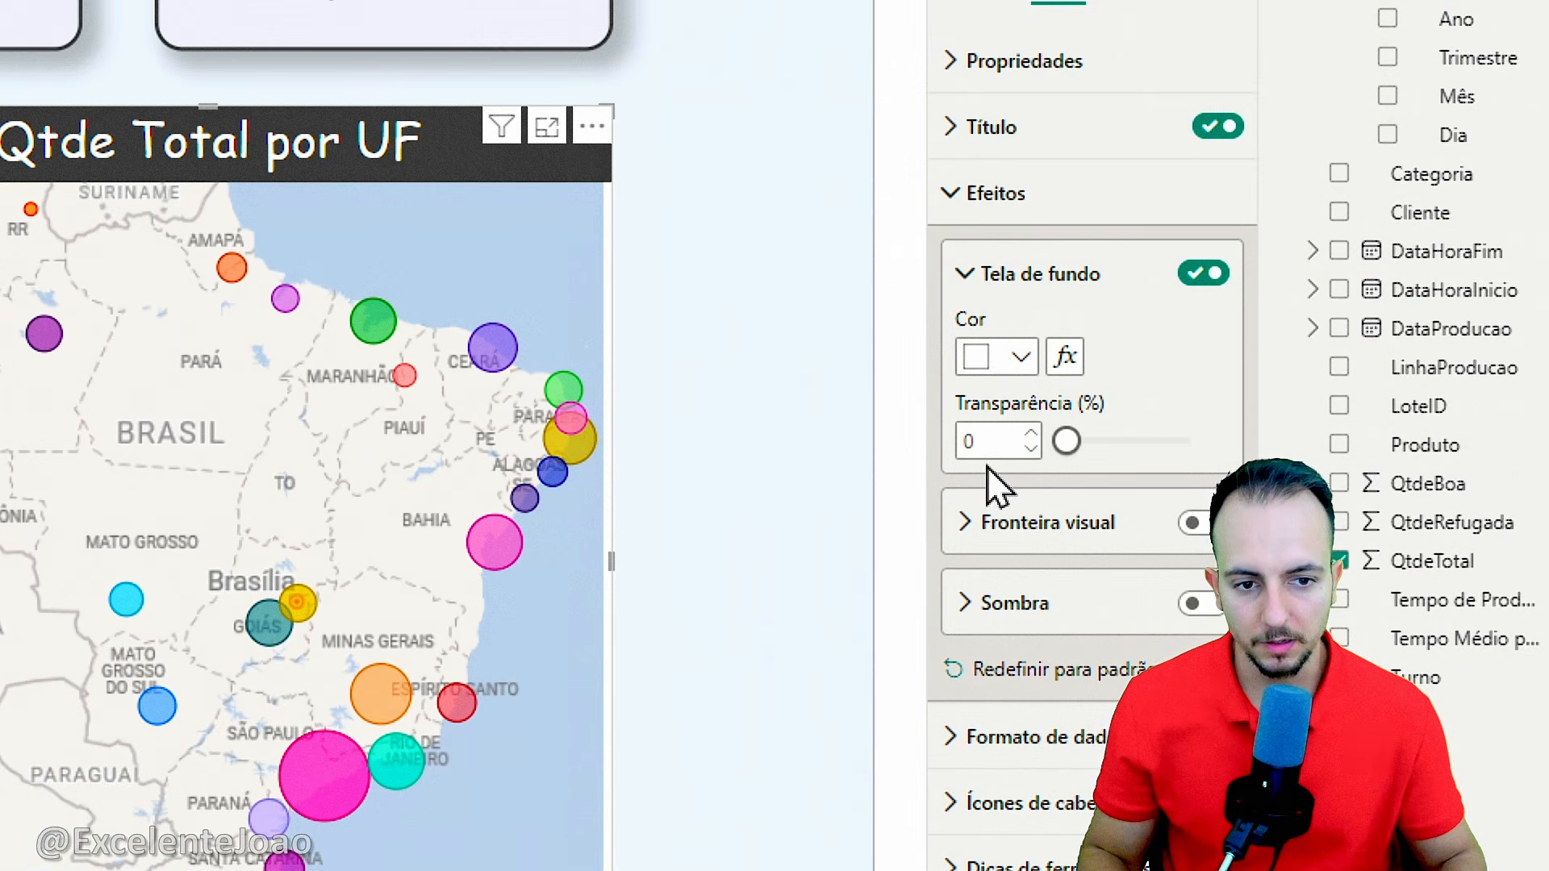
{"action": "left_click", "coordinate": [1016, 294]}
{"action": "left_click", "coordinate": [1206, 358]}
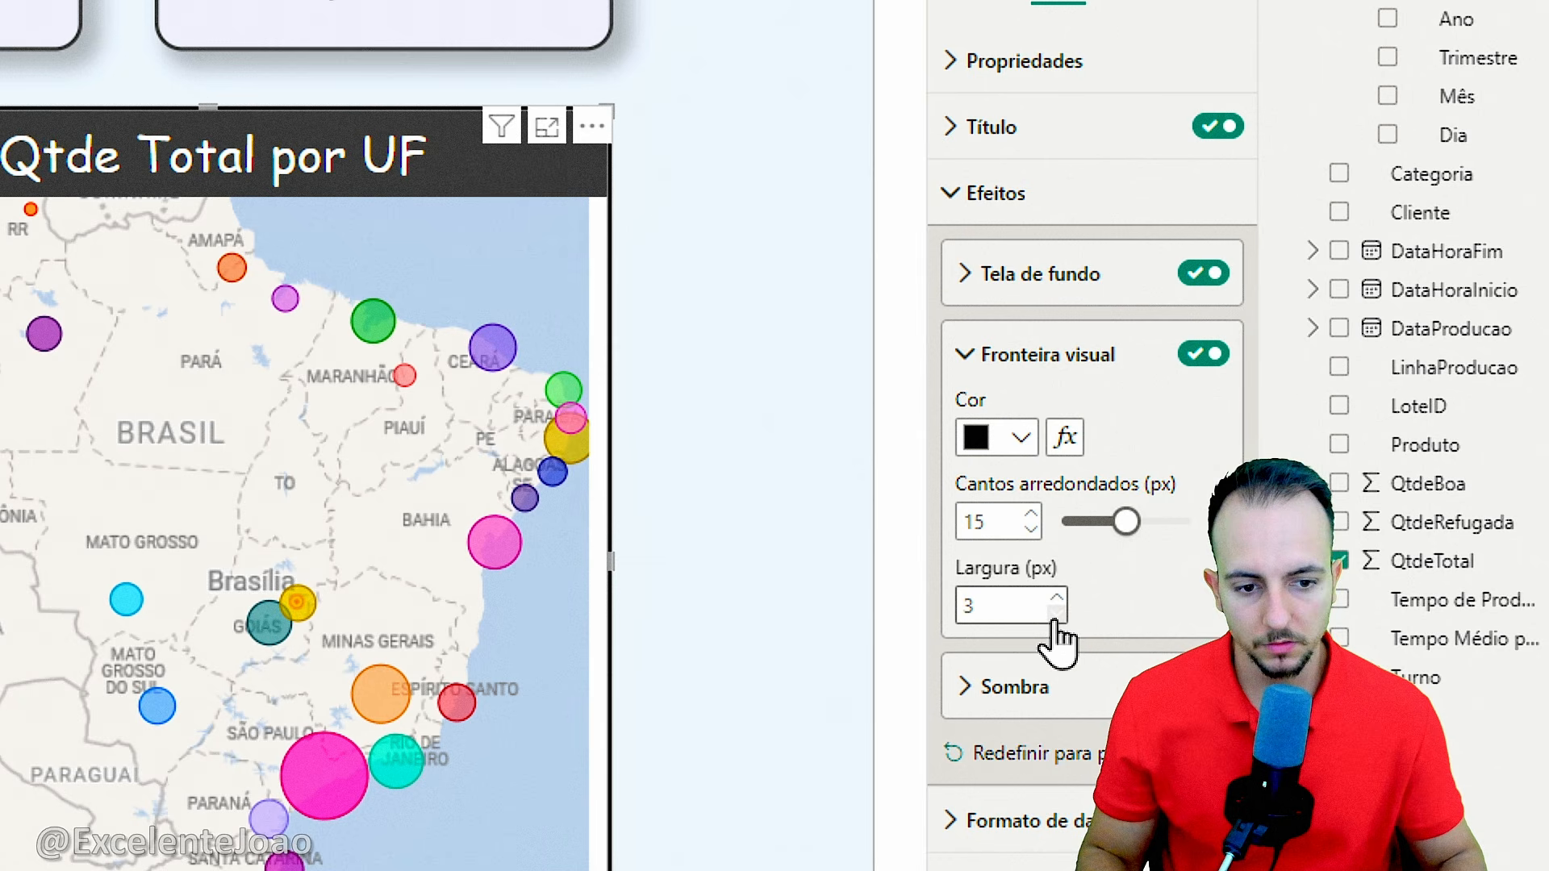
{"action": "left_click", "coordinate": [1057, 372]}
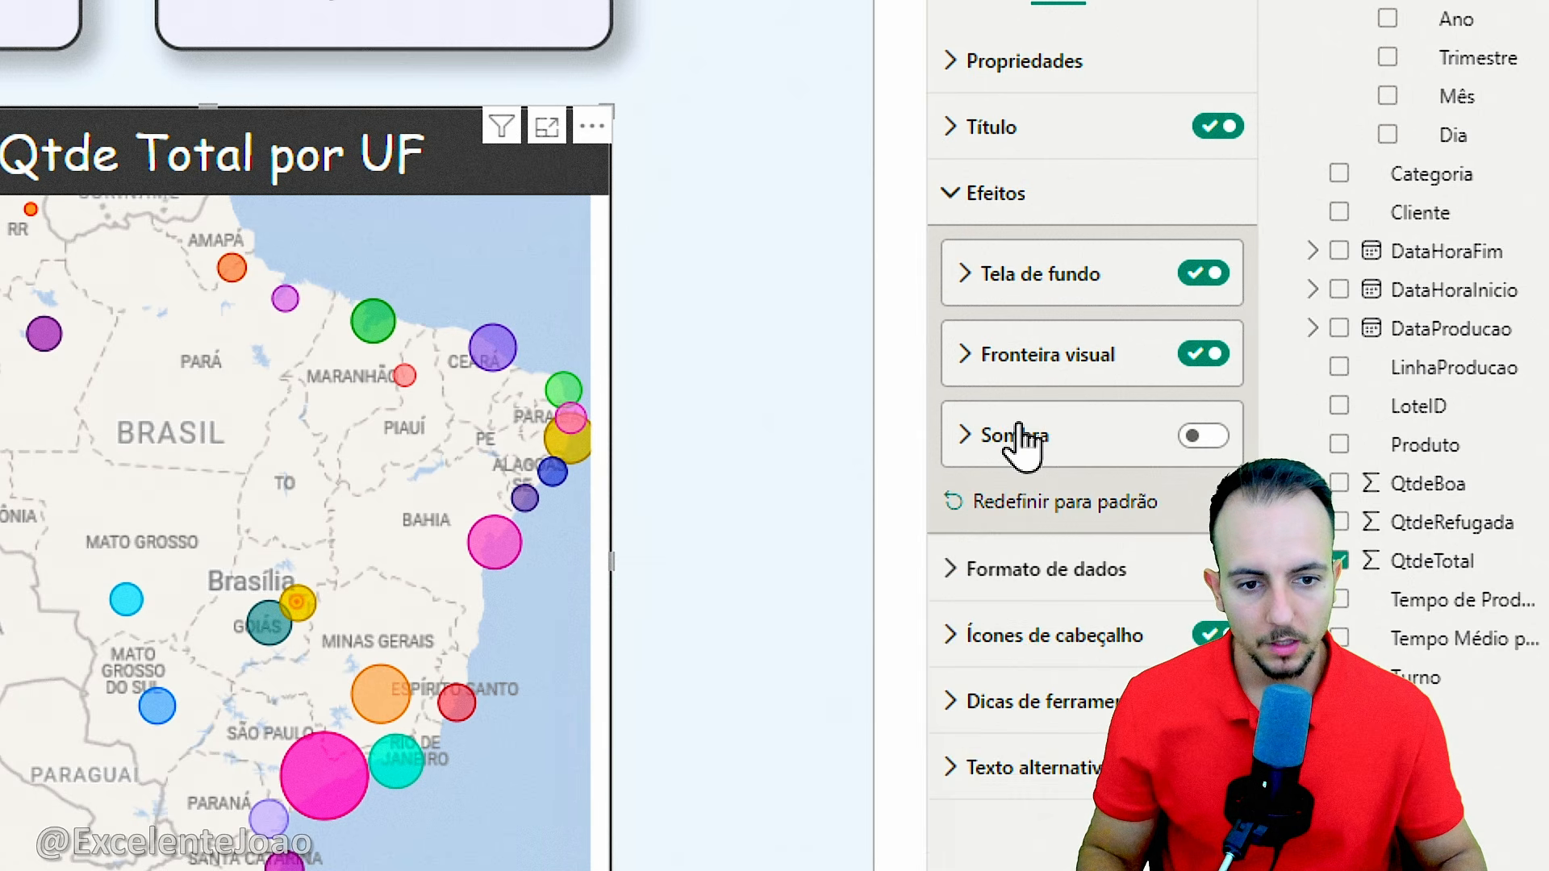
Turn on the map's shadow and deselect the map on the canvas
{"action": "left_click", "coordinate": [1208, 437]}
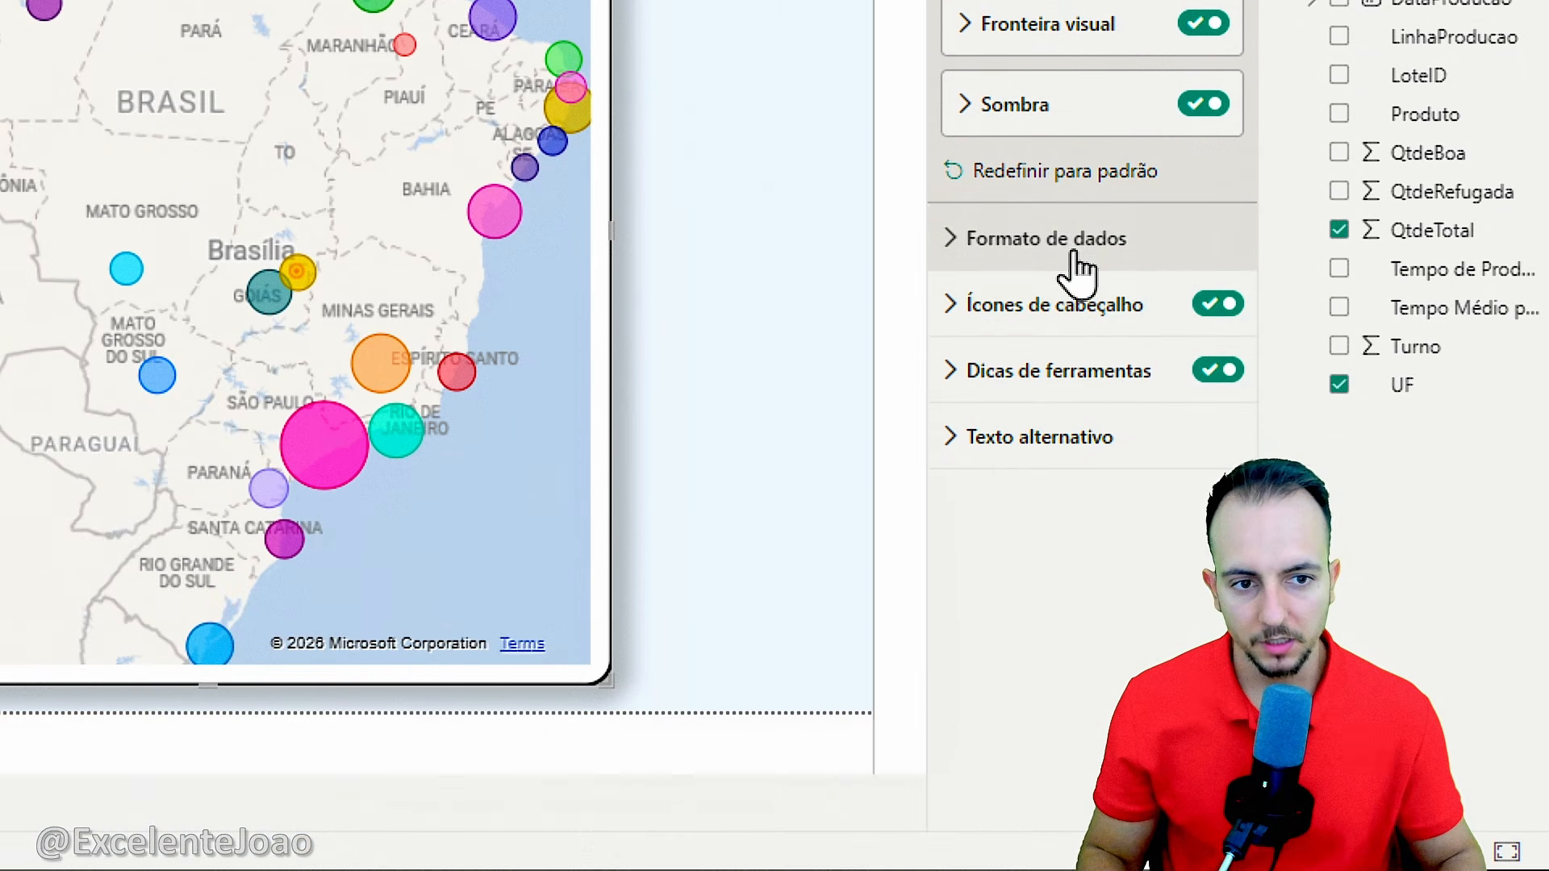
{"action": "left_click", "coordinate": [1065, 569]}
{"action": "left_click", "coordinate": [1056, 239]}
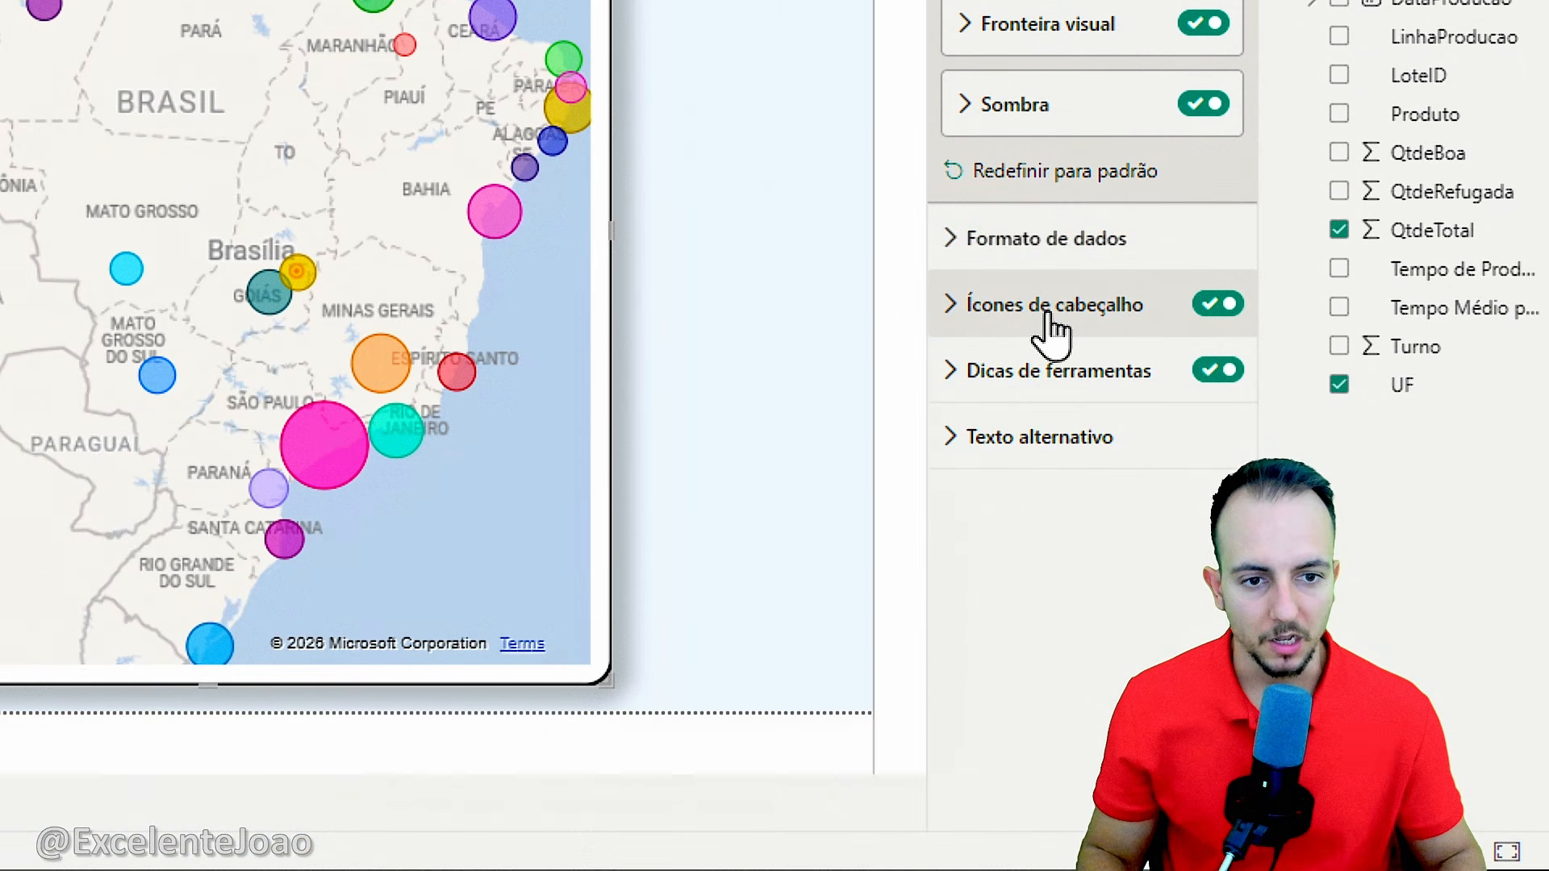
{"action": "left_click", "coordinate": [1047, 311]}
{"action": "left_click", "coordinate": [1045, 319]}
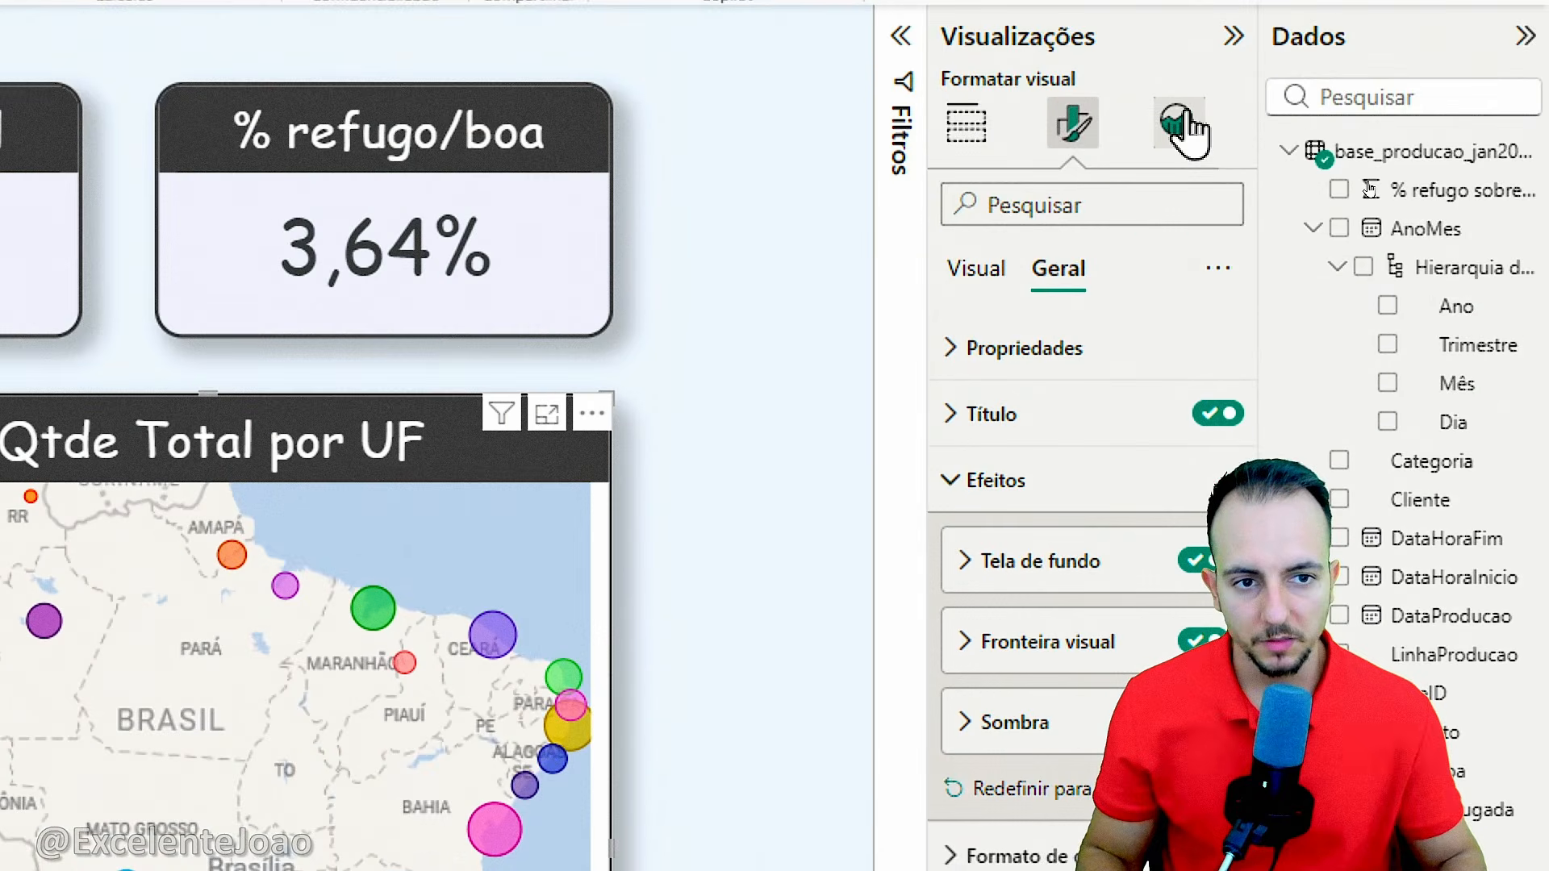
{"action": "left_click", "coordinate": [745, 388]}
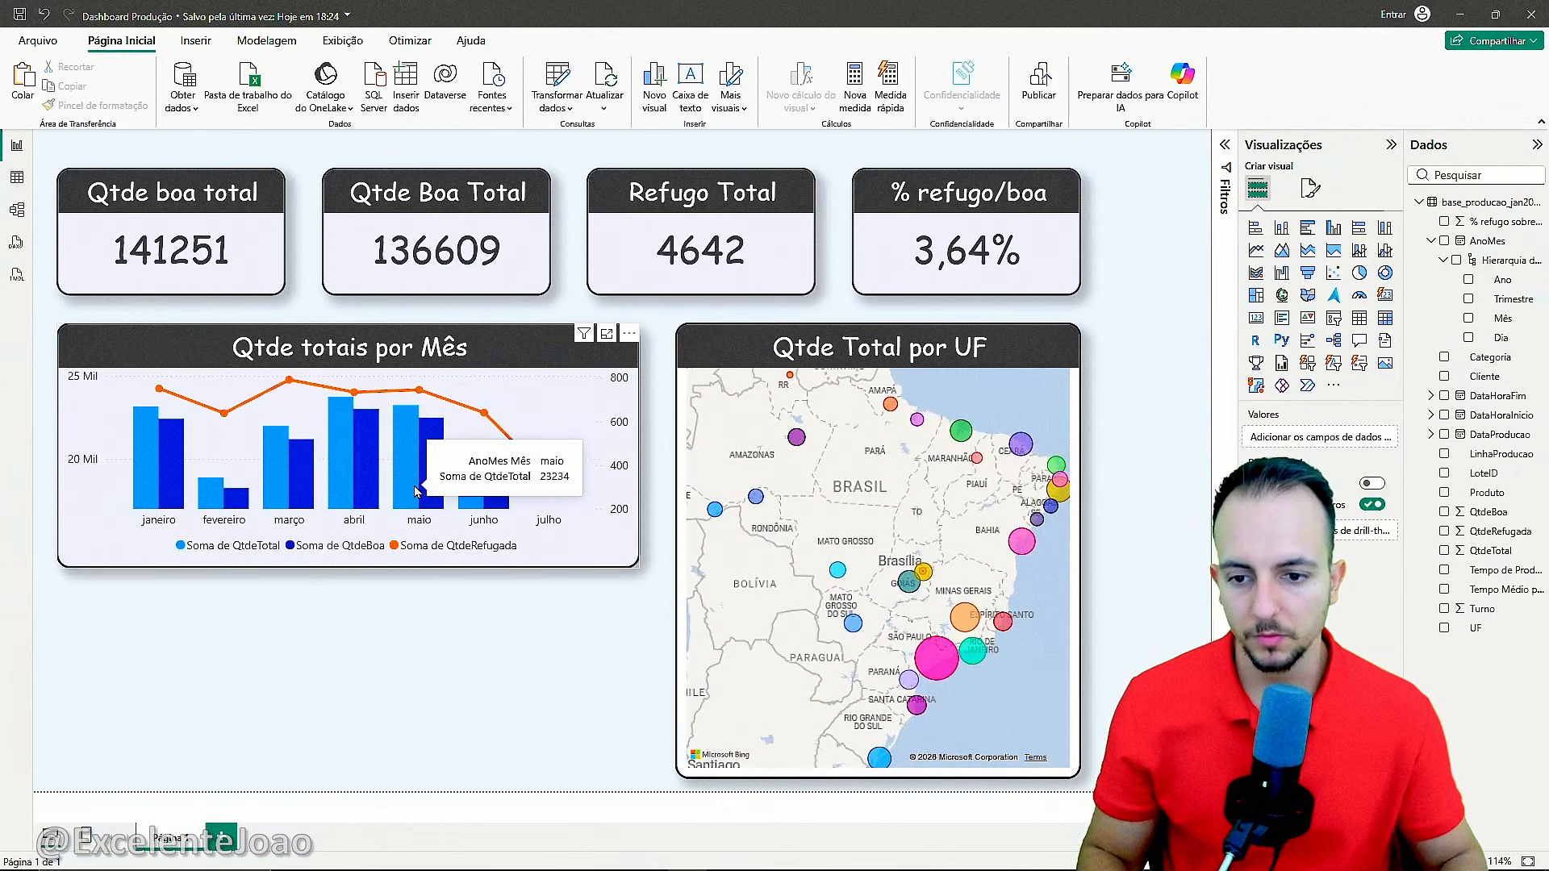
Examine how selecting individual months in the combo chart filters the KPI cards and the map, and clear the month selection
{"action": "left_click", "coordinate": [416, 490]}
{"action": "left_click", "coordinate": [354, 484]}
{"action": "left_click", "coordinate": [291, 496]}
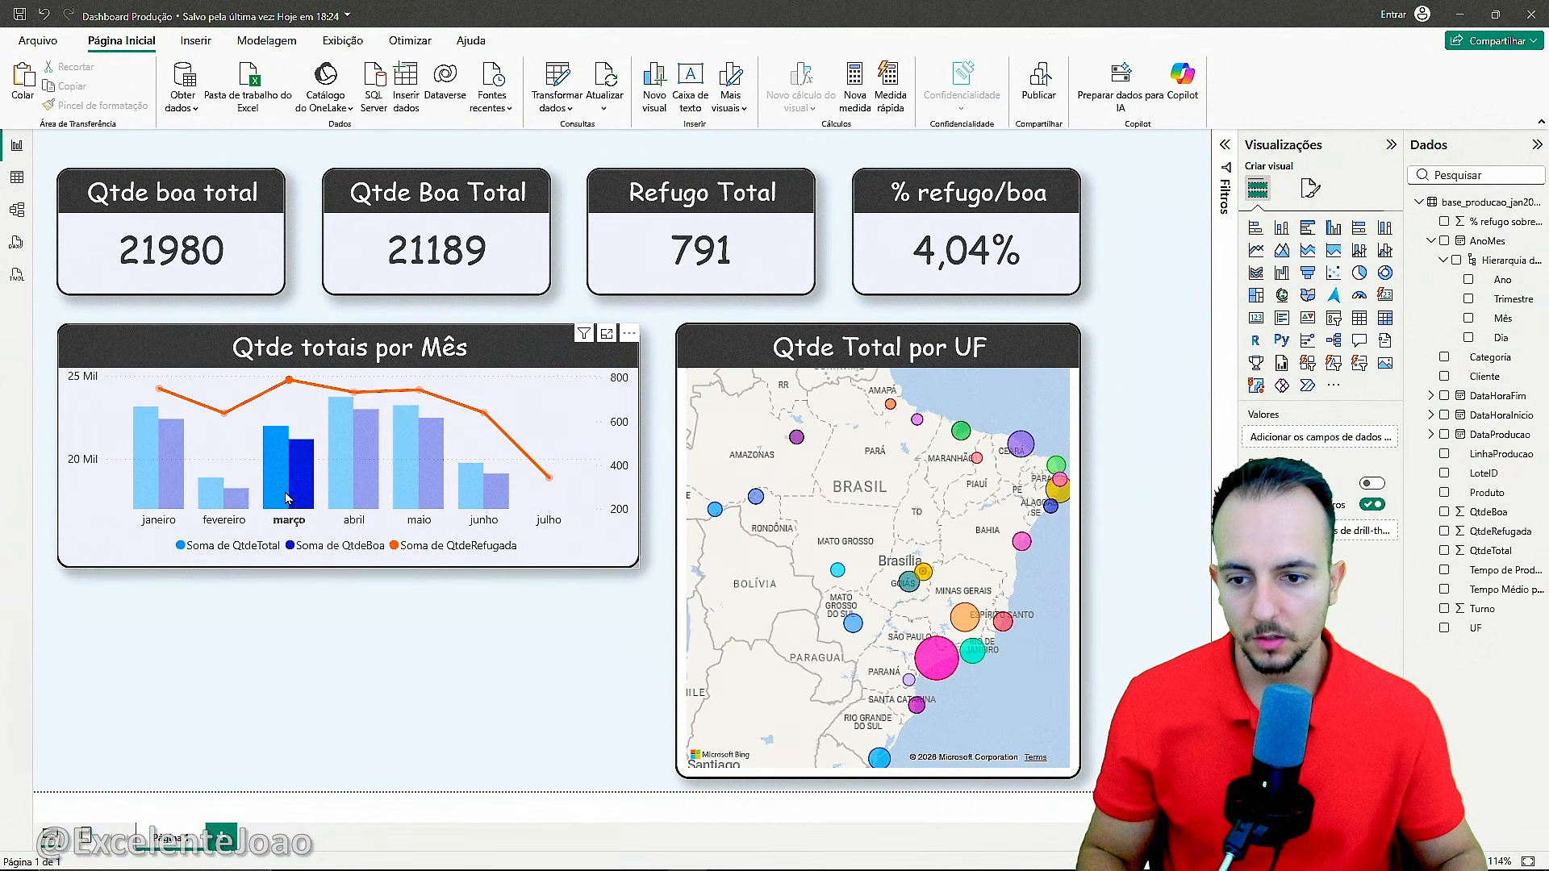
{"action": "left_click", "coordinate": [359, 488]}
{"action": "left_click", "coordinate": [419, 494]}
{"action": "left_click", "coordinate": [461, 499]}
{"action": "left_click", "coordinate": [345, 485]}
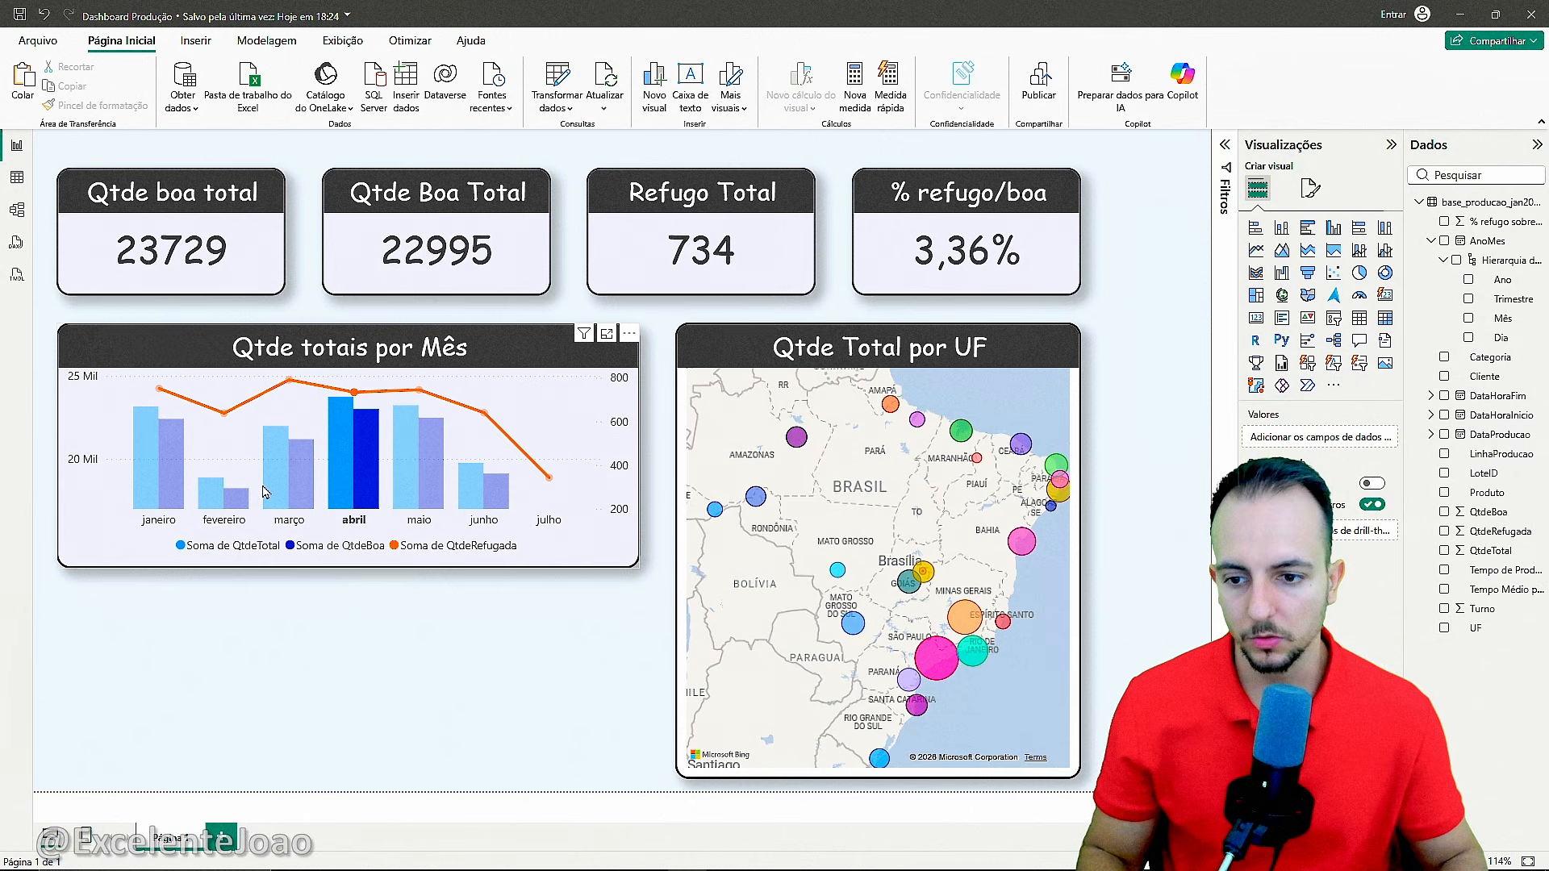
{"action": "left_click", "coordinate": [211, 496]}
{"action": "left_click", "coordinate": [167, 491]}
{"action": "left_click", "coordinate": [304, 486]}
{"action": "left_click", "coordinate": [352, 484]}
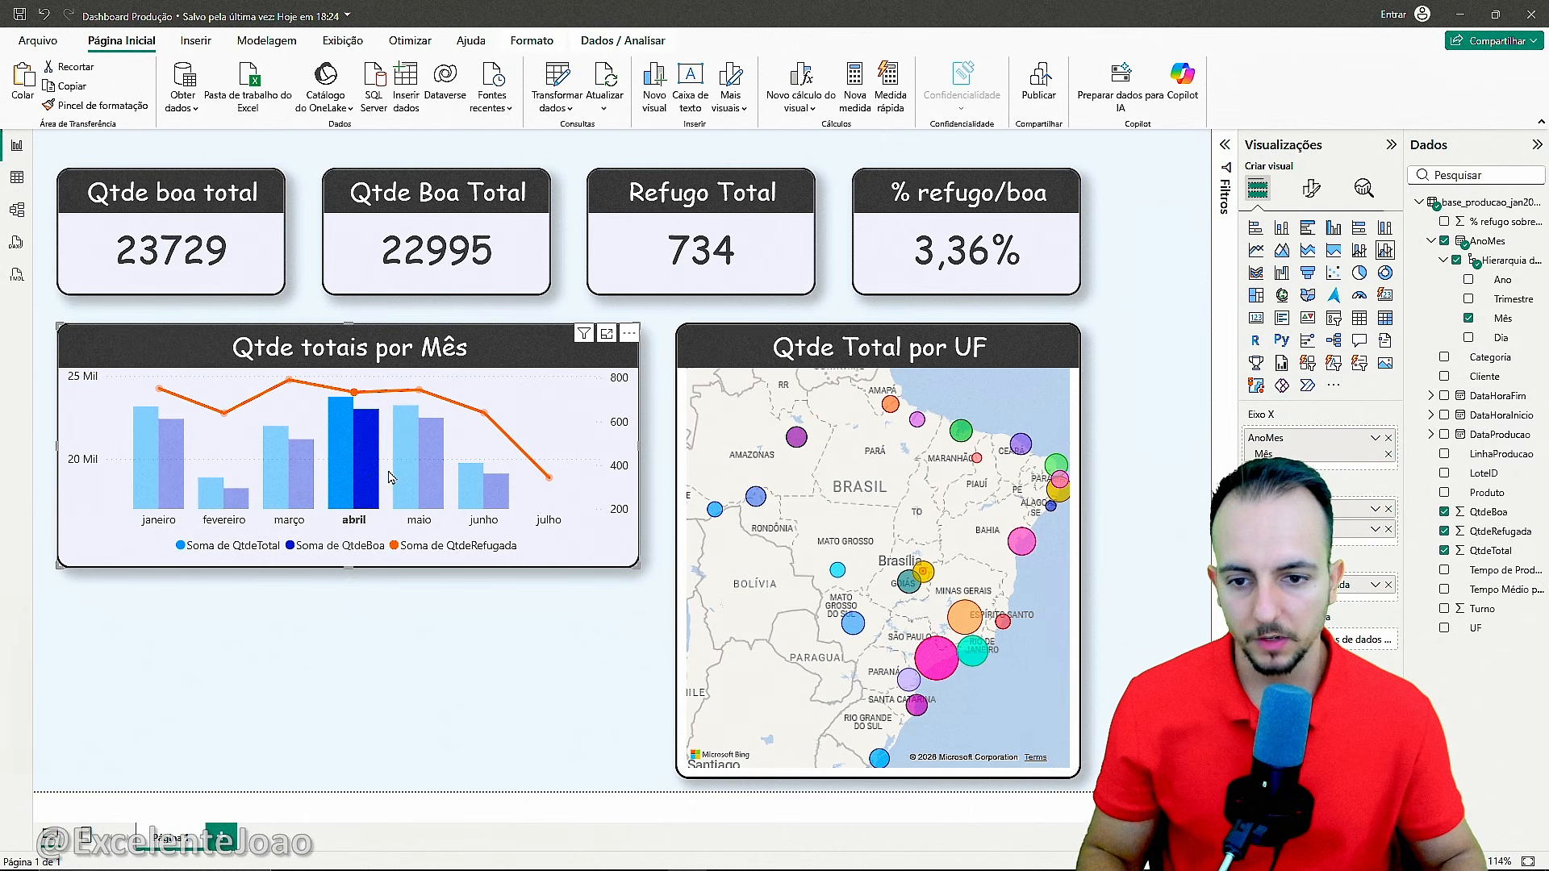
{"action": "left_click", "coordinate": [416, 473]}
{"action": "left_click", "coordinate": [475, 498]}
{"action": "left_click", "coordinate": [422, 489]}
{"action": "left_click", "coordinate": [475, 498]}
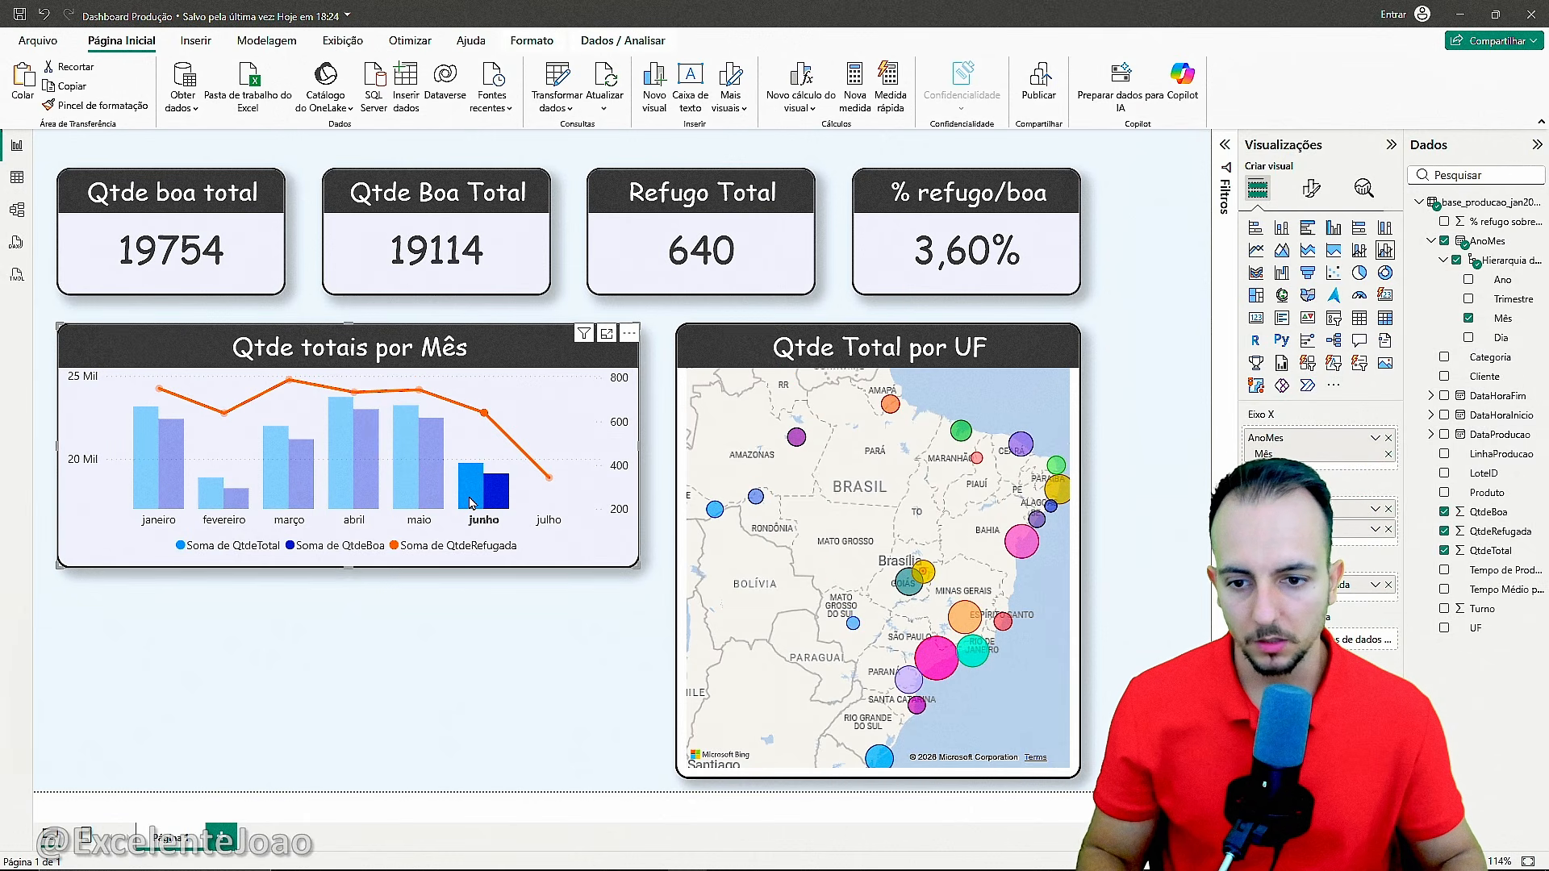
{"action": "left_click", "coordinate": [473, 501]}
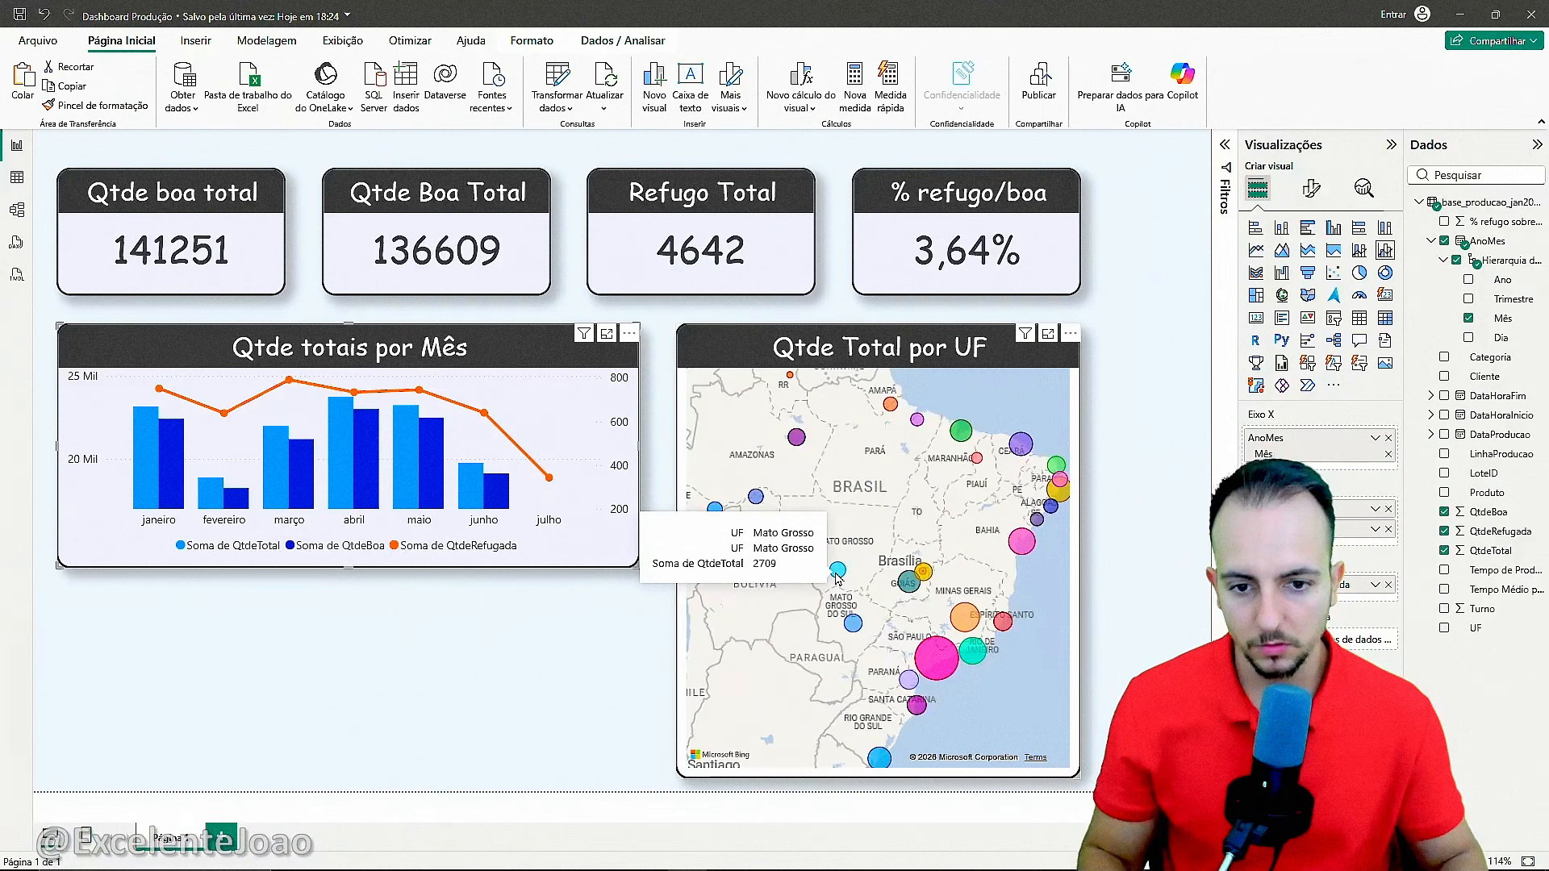
Examine how selecting individual state bubbles on the map filters the KPI cards and the monthly chart, and clear the selection
{"action": "left_click", "coordinate": [669, 443]}
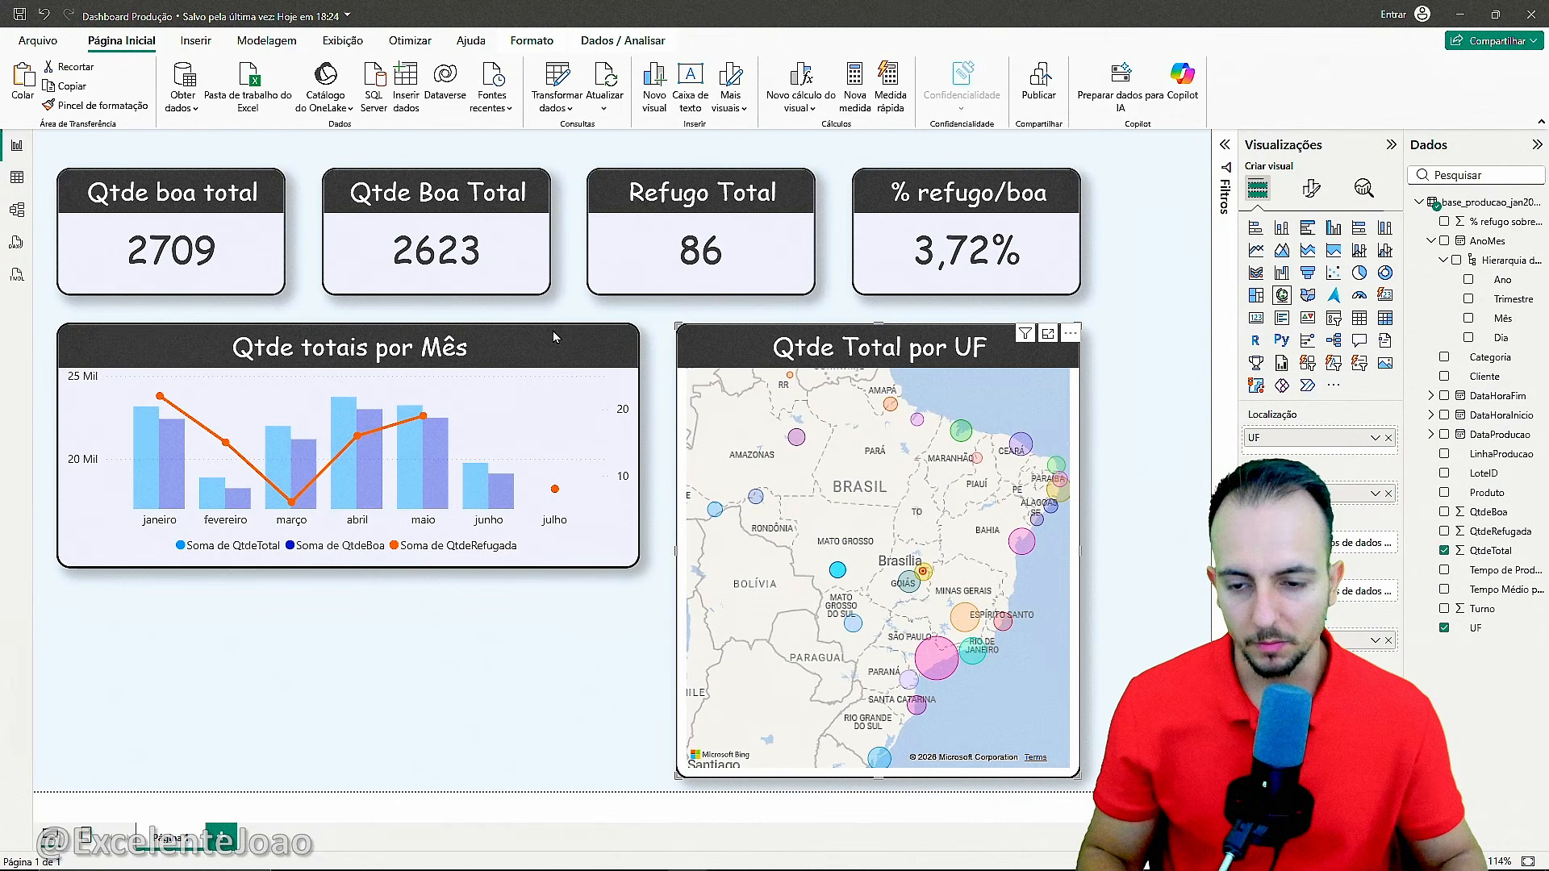
{"action": "left_click", "coordinate": [757, 498]}
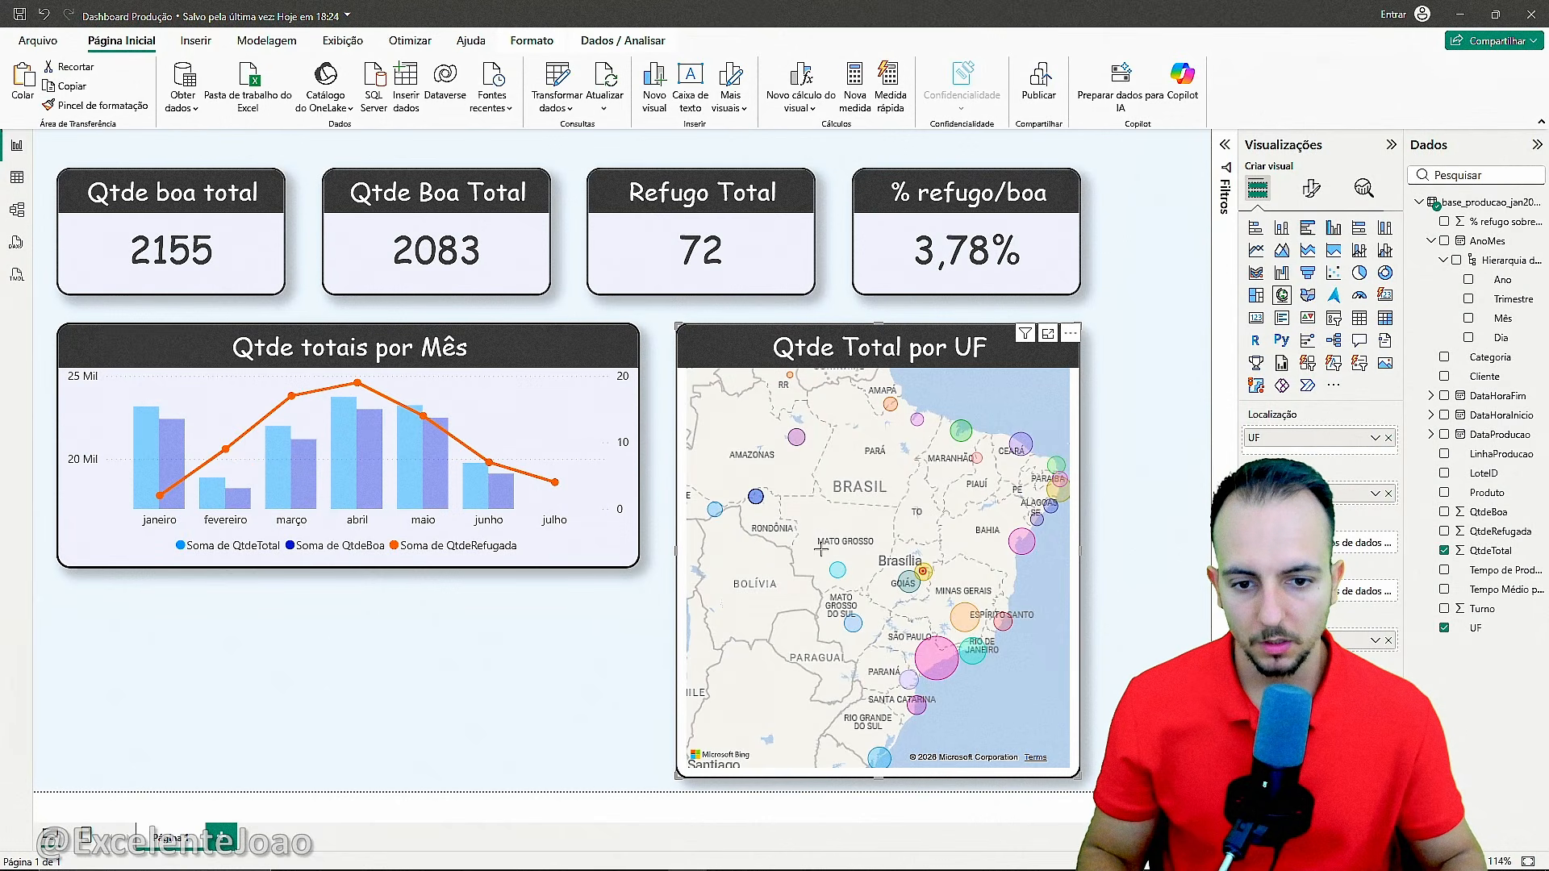
{"action": "left_click", "coordinate": [938, 665]}
{"action": "left_click", "coordinate": [936, 665]}
{"action": "left_click", "coordinate": [856, 626]}
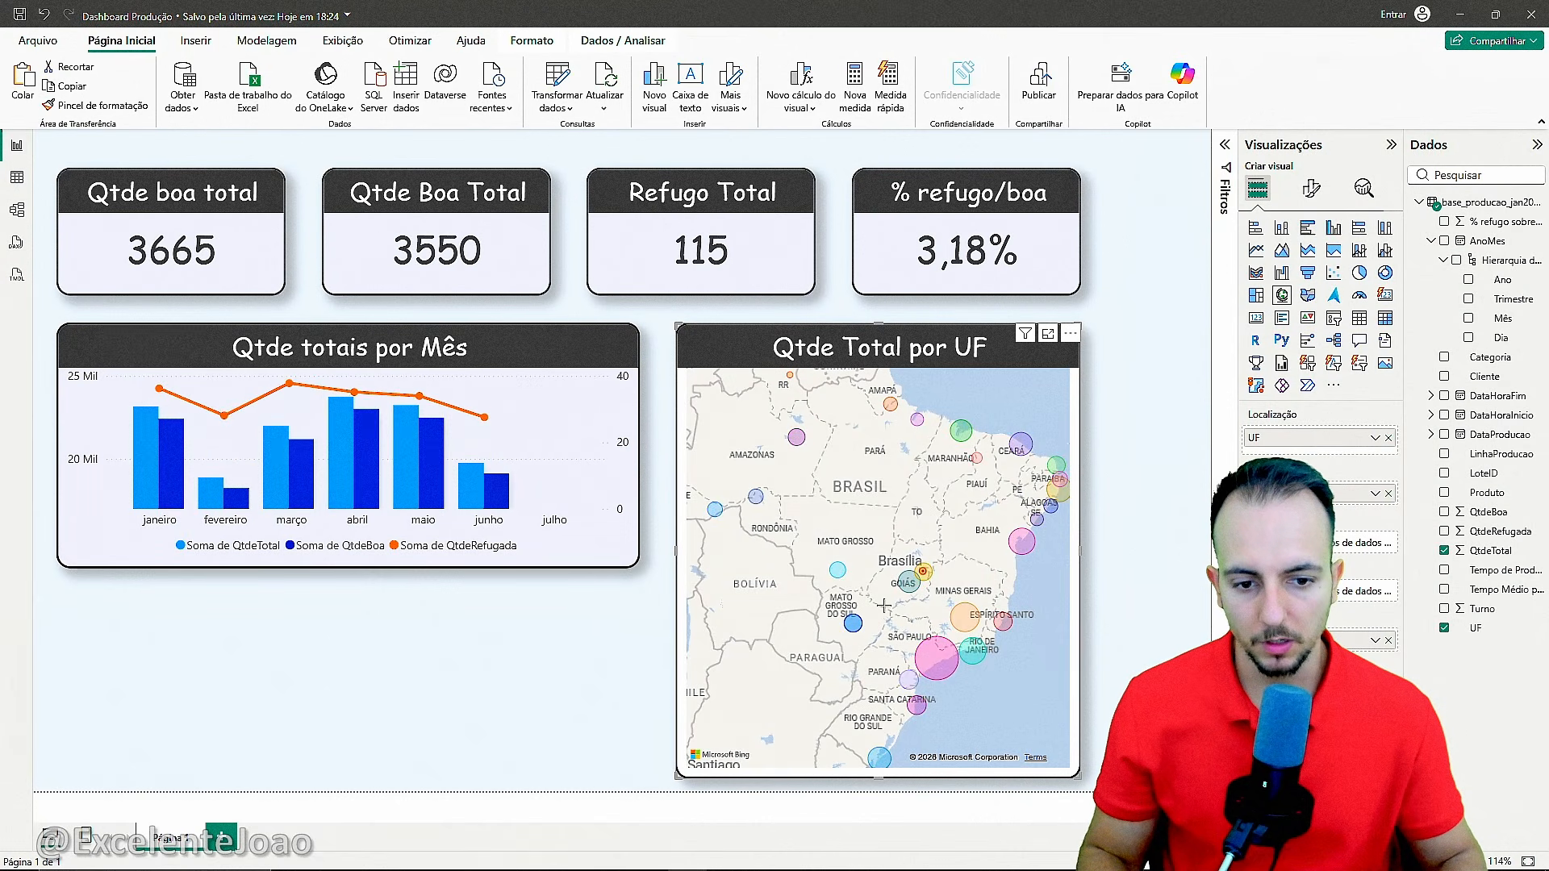
{"action": "left_click", "coordinate": [923, 576]}
{"action": "left_click", "coordinate": [907, 586]}
{"action": "left_click", "coordinate": [907, 587]}
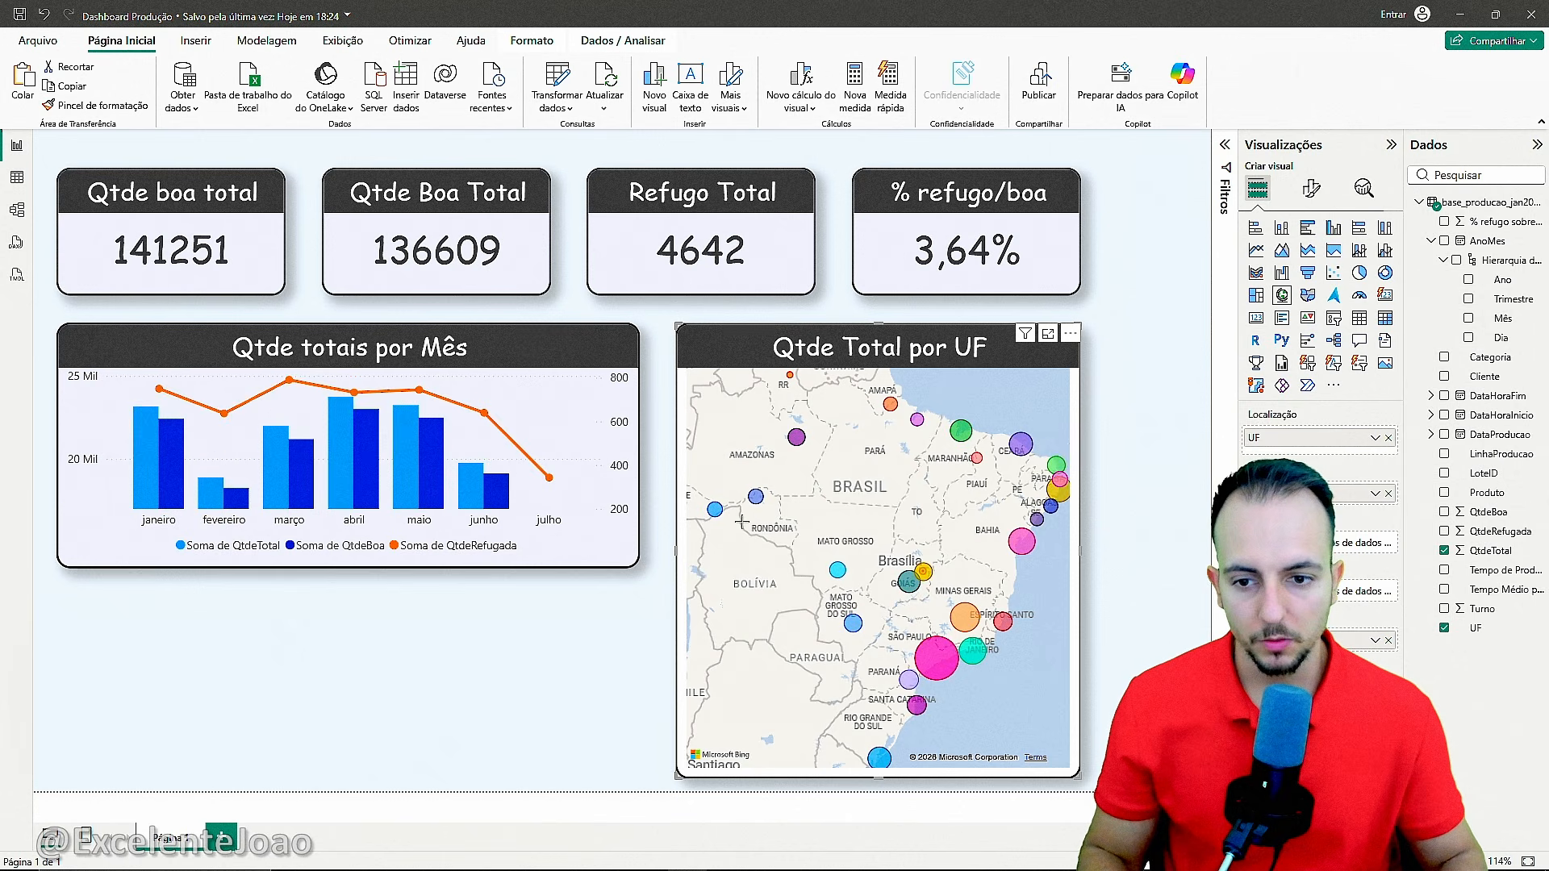
{"action": "left_click", "coordinate": [754, 502]}
{"action": "left_click", "coordinate": [959, 436]}
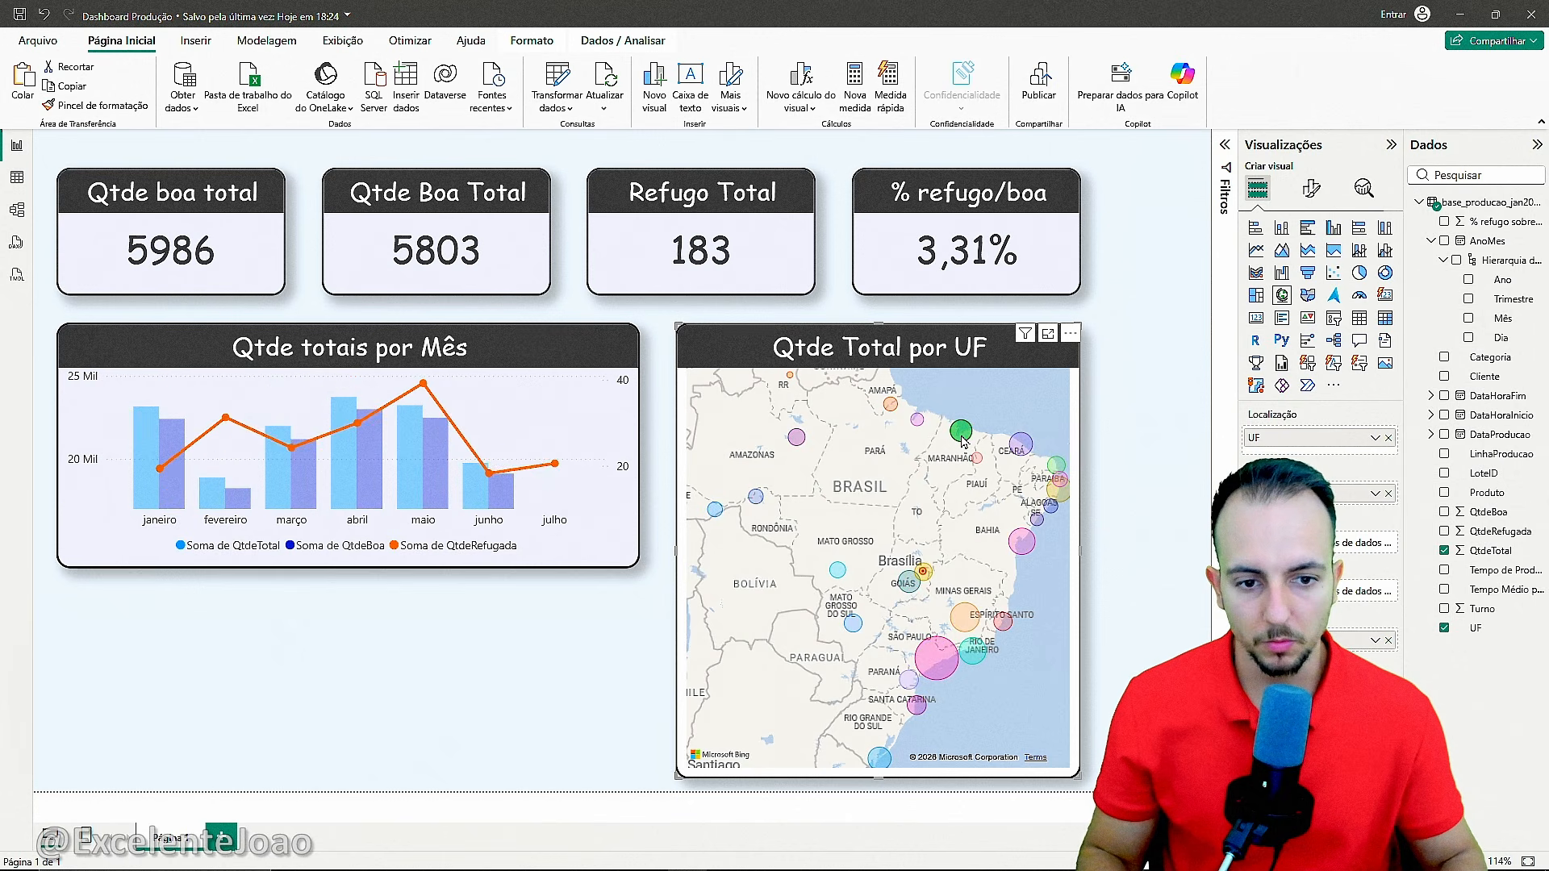
{"action": "left_click", "coordinate": [959, 436]}
Insert an area chart and fit it into the empty space beneath the monthly combo chart, aligned with that chart's edges
{"action": "left_click", "coordinate": [532, 678]}
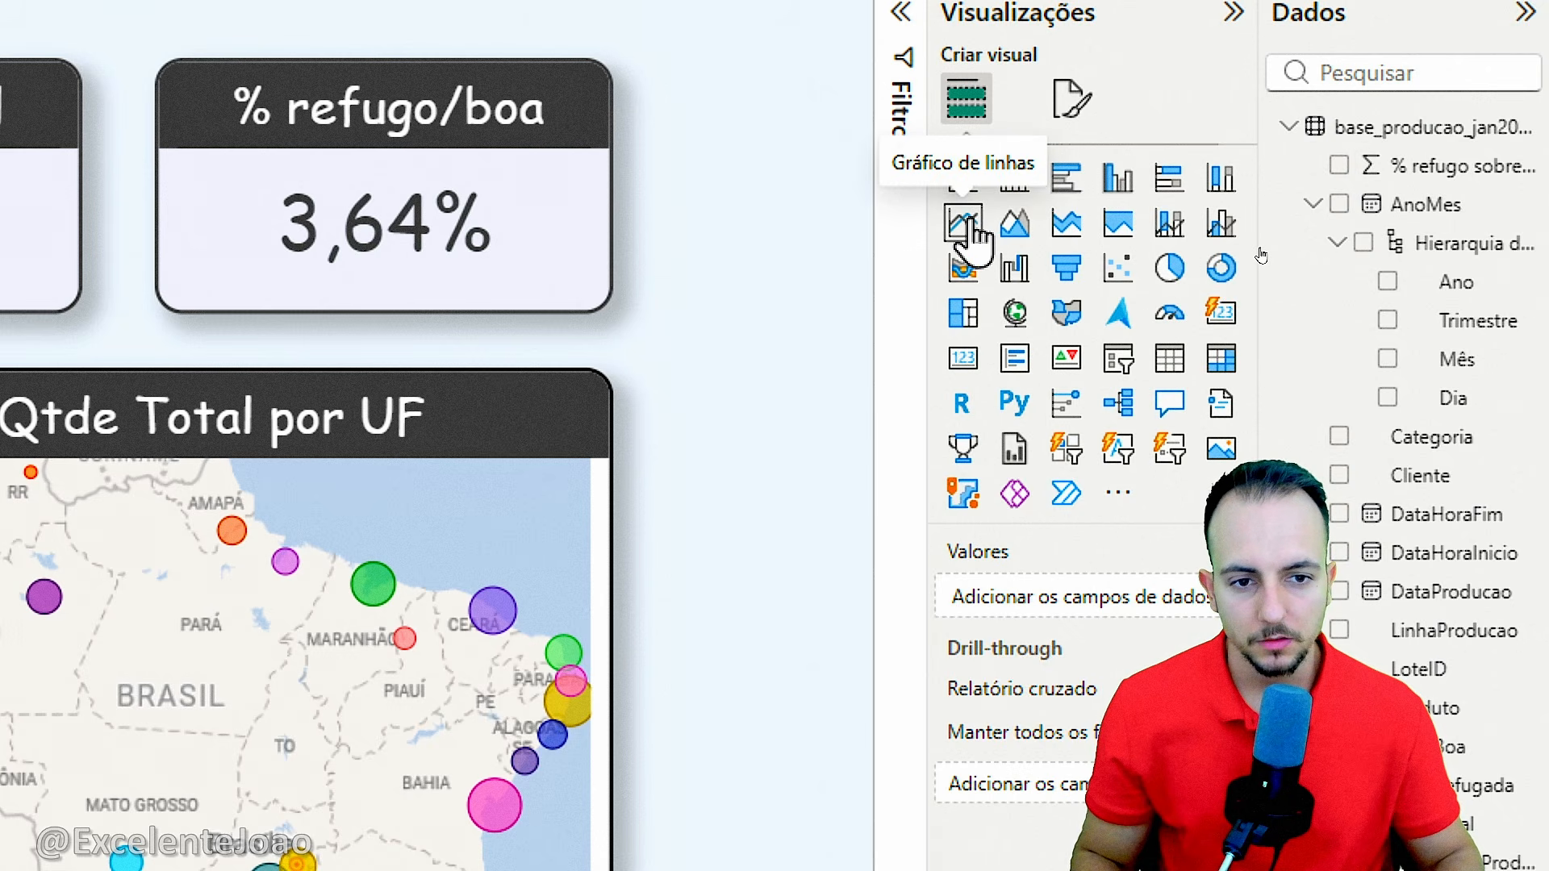
{"action": "left_click", "coordinate": [1018, 226]}
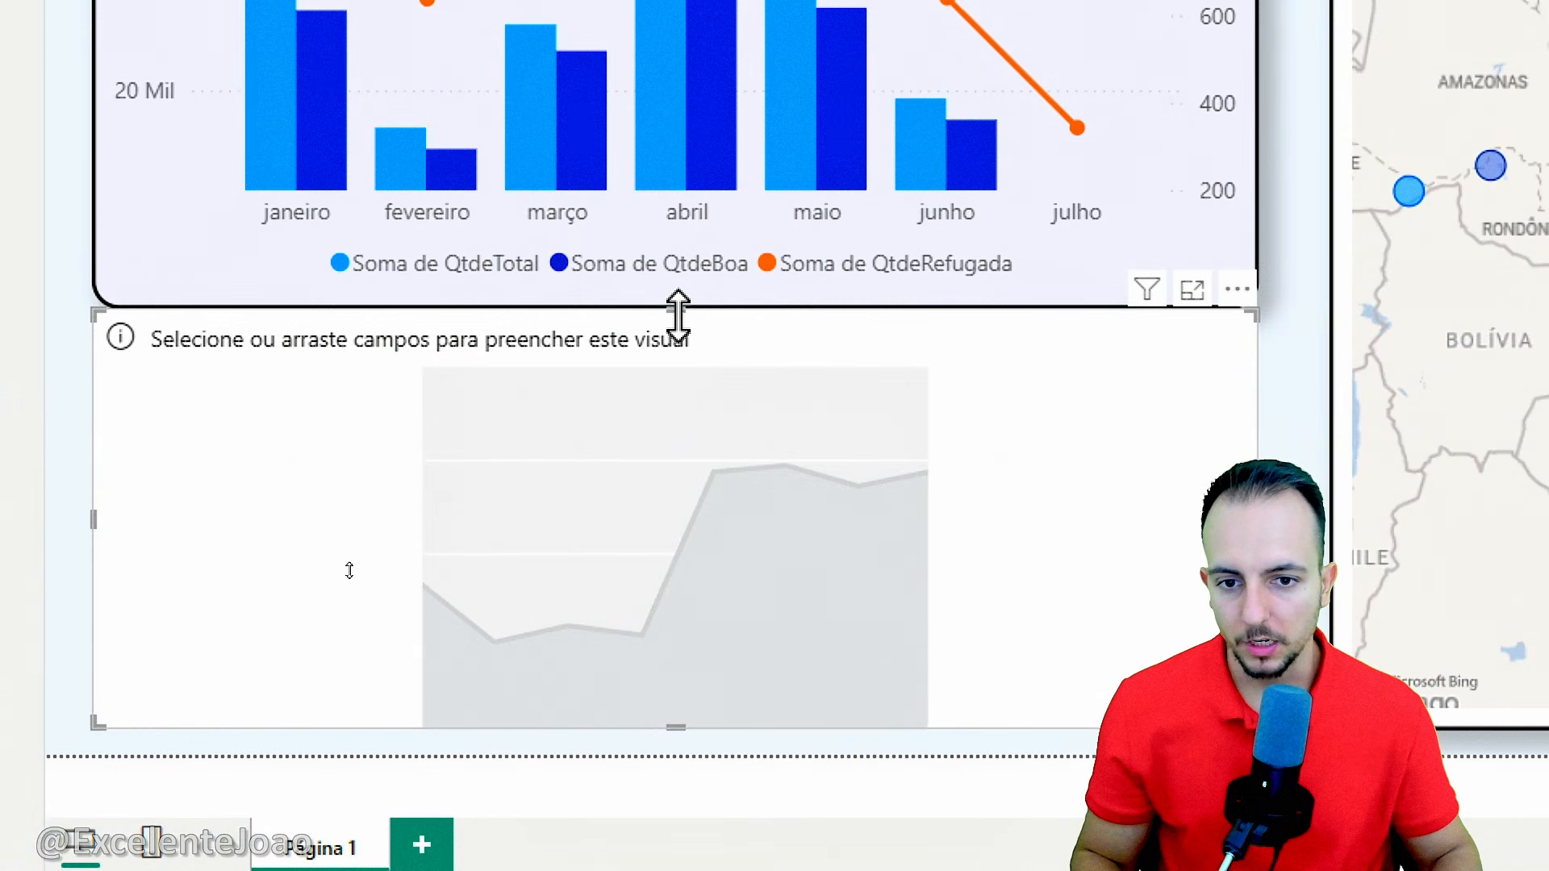
{"action": "left_click_drag", "start_coordinate": [682, 309], "coordinate": [690, 327]}
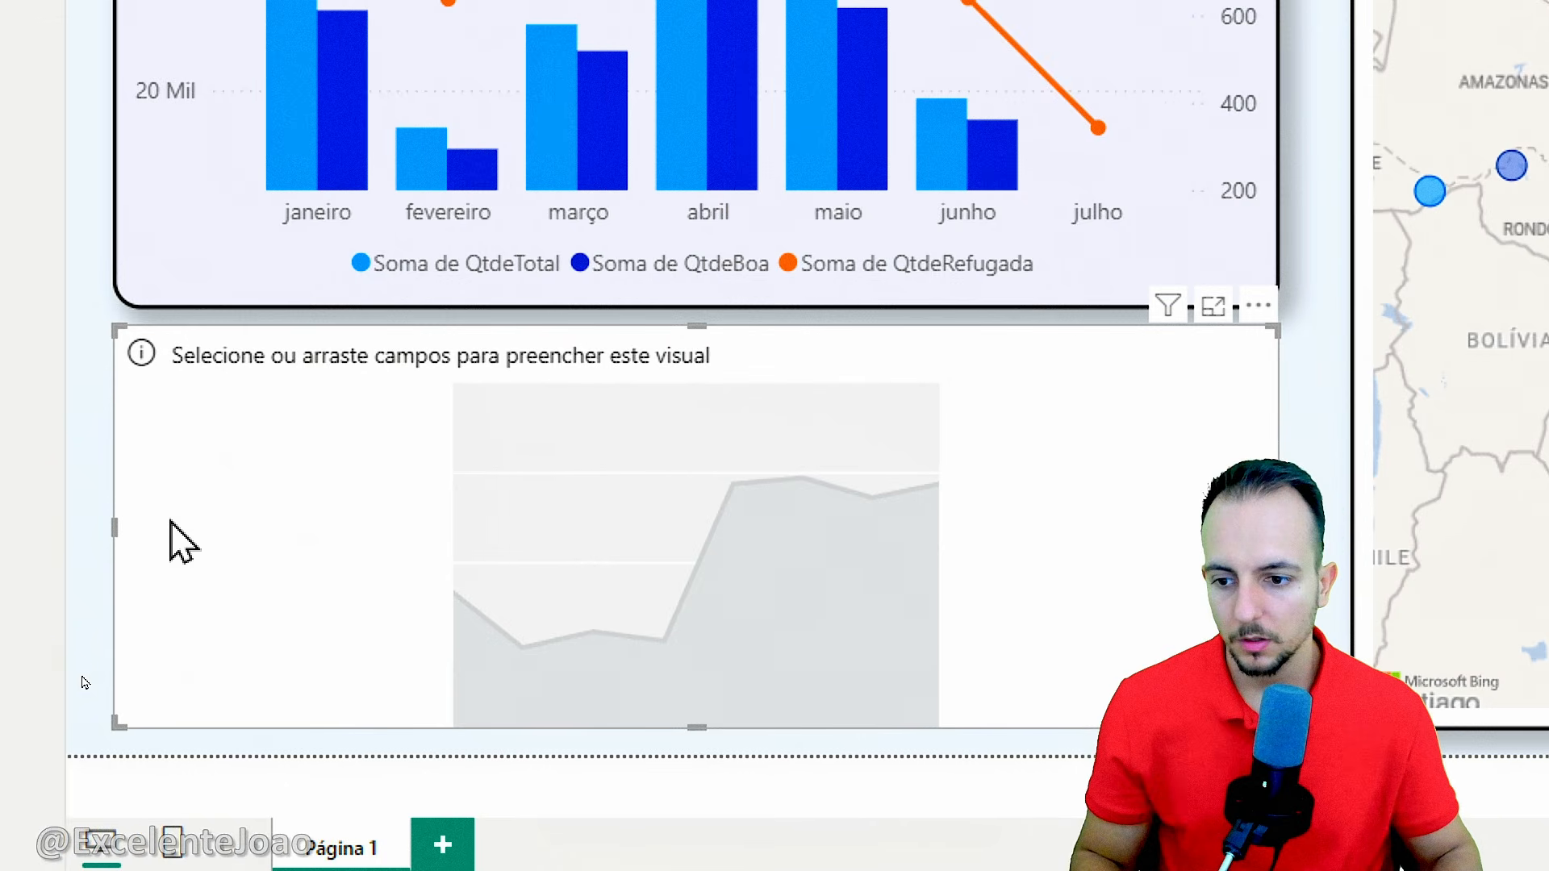
{"action": "left_click_drag", "start_coordinate": [95, 529], "coordinate": [131, 541]}
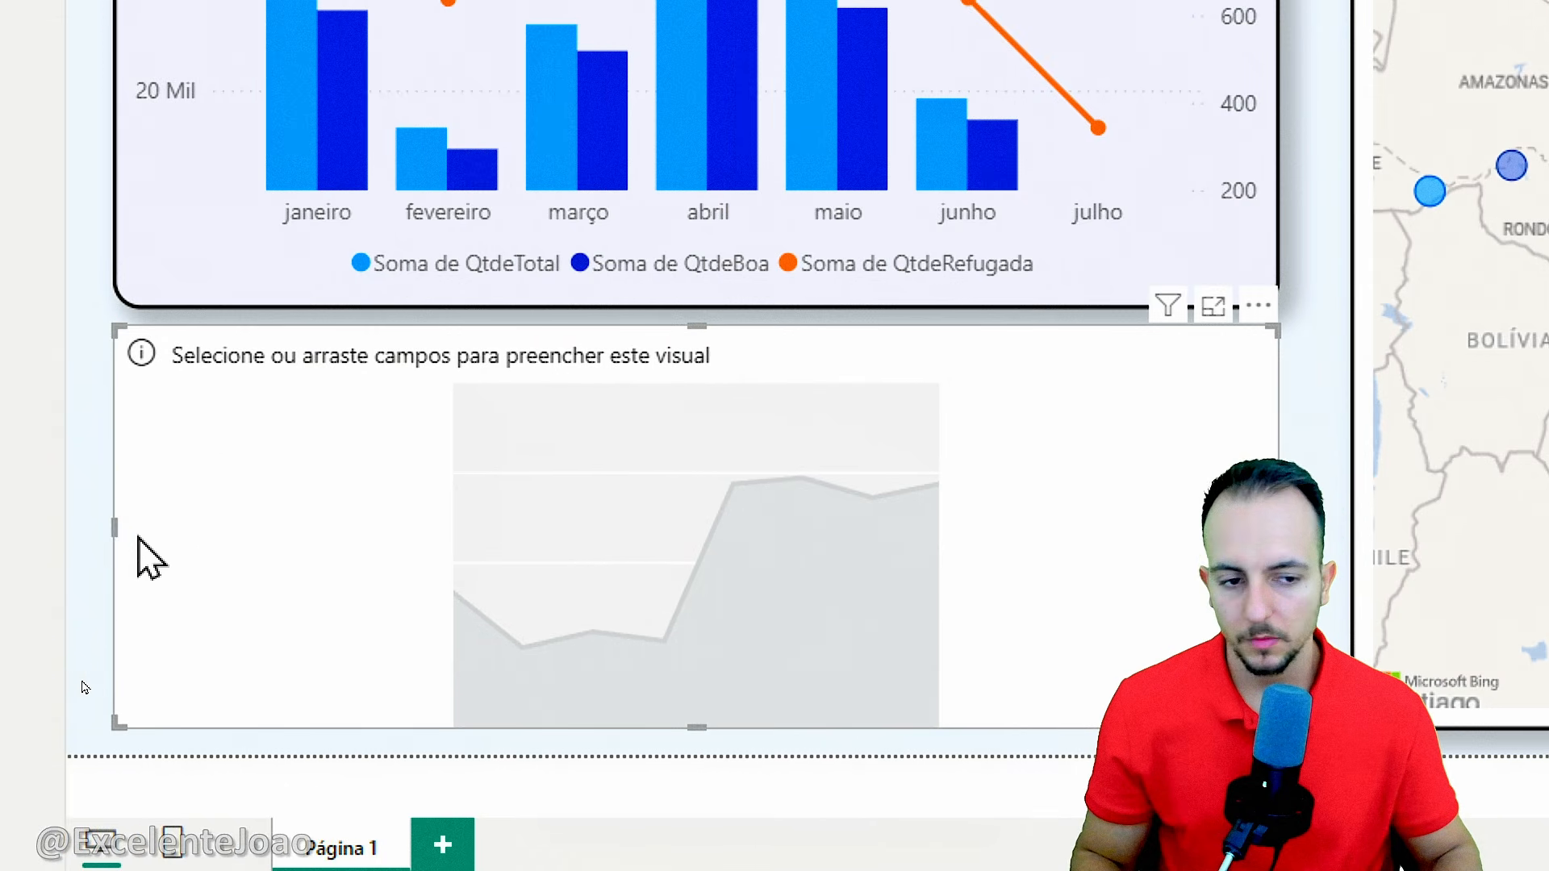
{"action": "left_click_drag", "start_coordinate": [640, 680], "coordinate": [610, 726]}
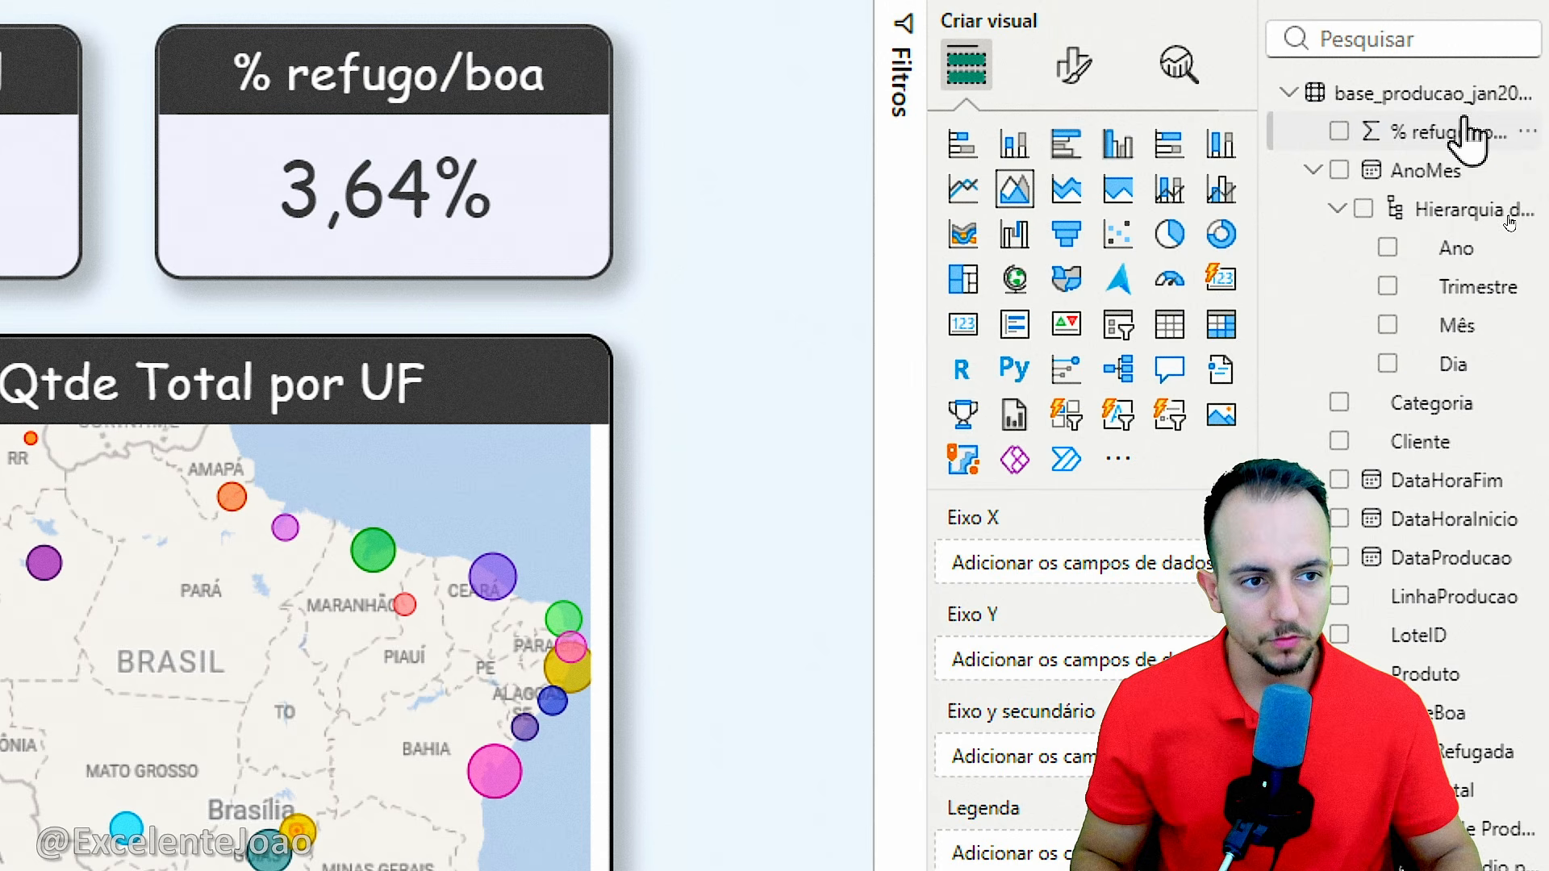
Plot the % refugo field on the area chart's Y axis against Mês from the AnoMes hierarchy on the X axis
{"action": "left_click_drag", "start_coordinate": [1464, 34], "coordinate": [1243, 342]}
{"action": "left_click_drag", "start_coordinate": [1244, 442], "coordinate": [1130, 658]}
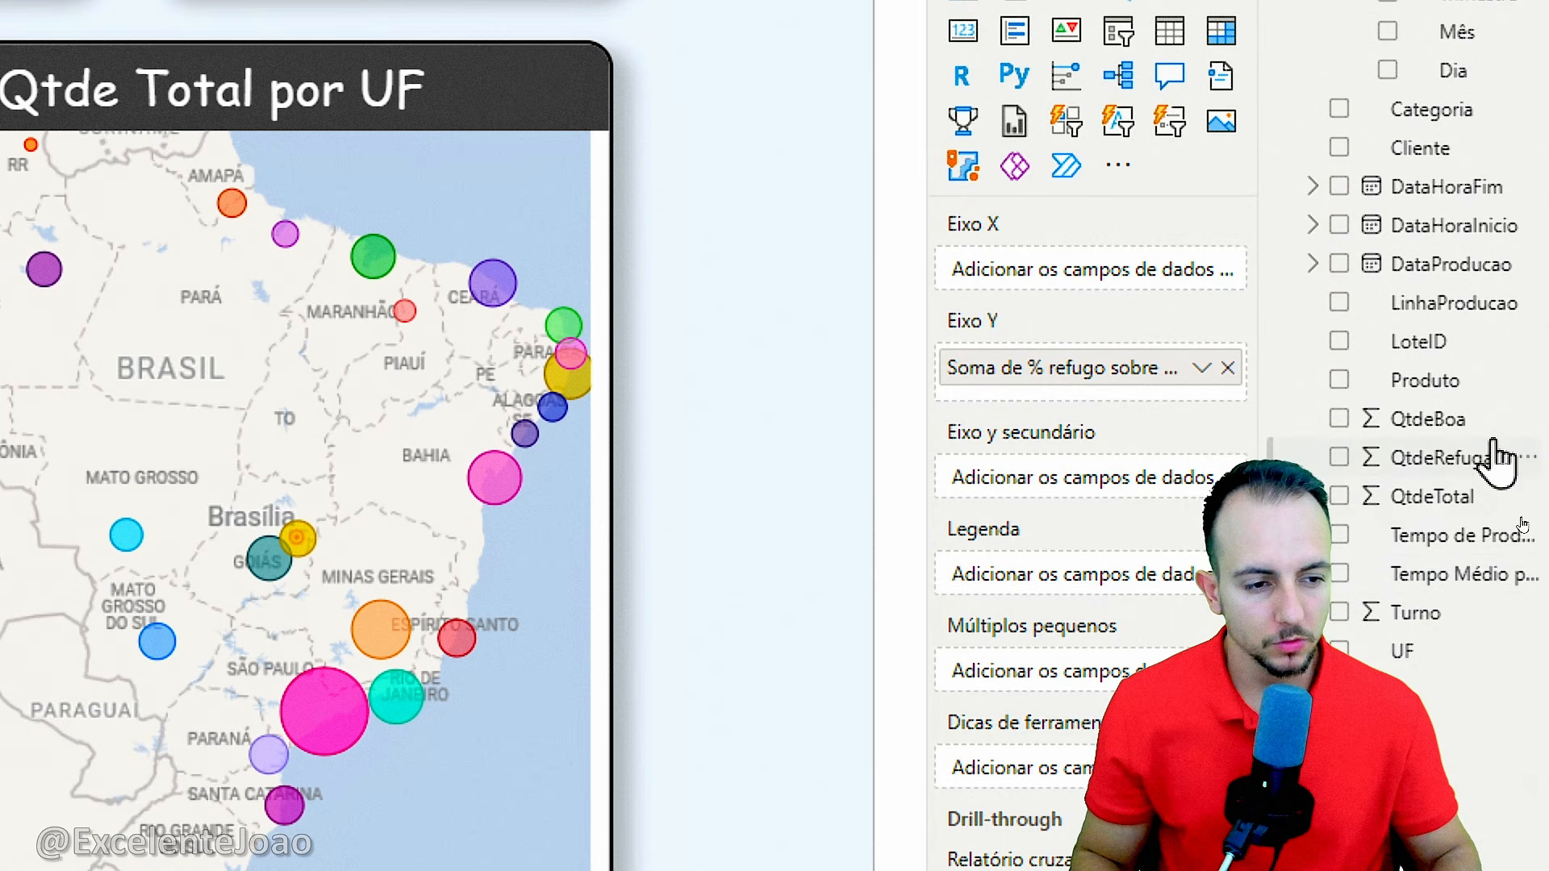
{"action": "left_click_drag", "start_coordinate": [1449, 397], "coordinate": [1114, 310]}
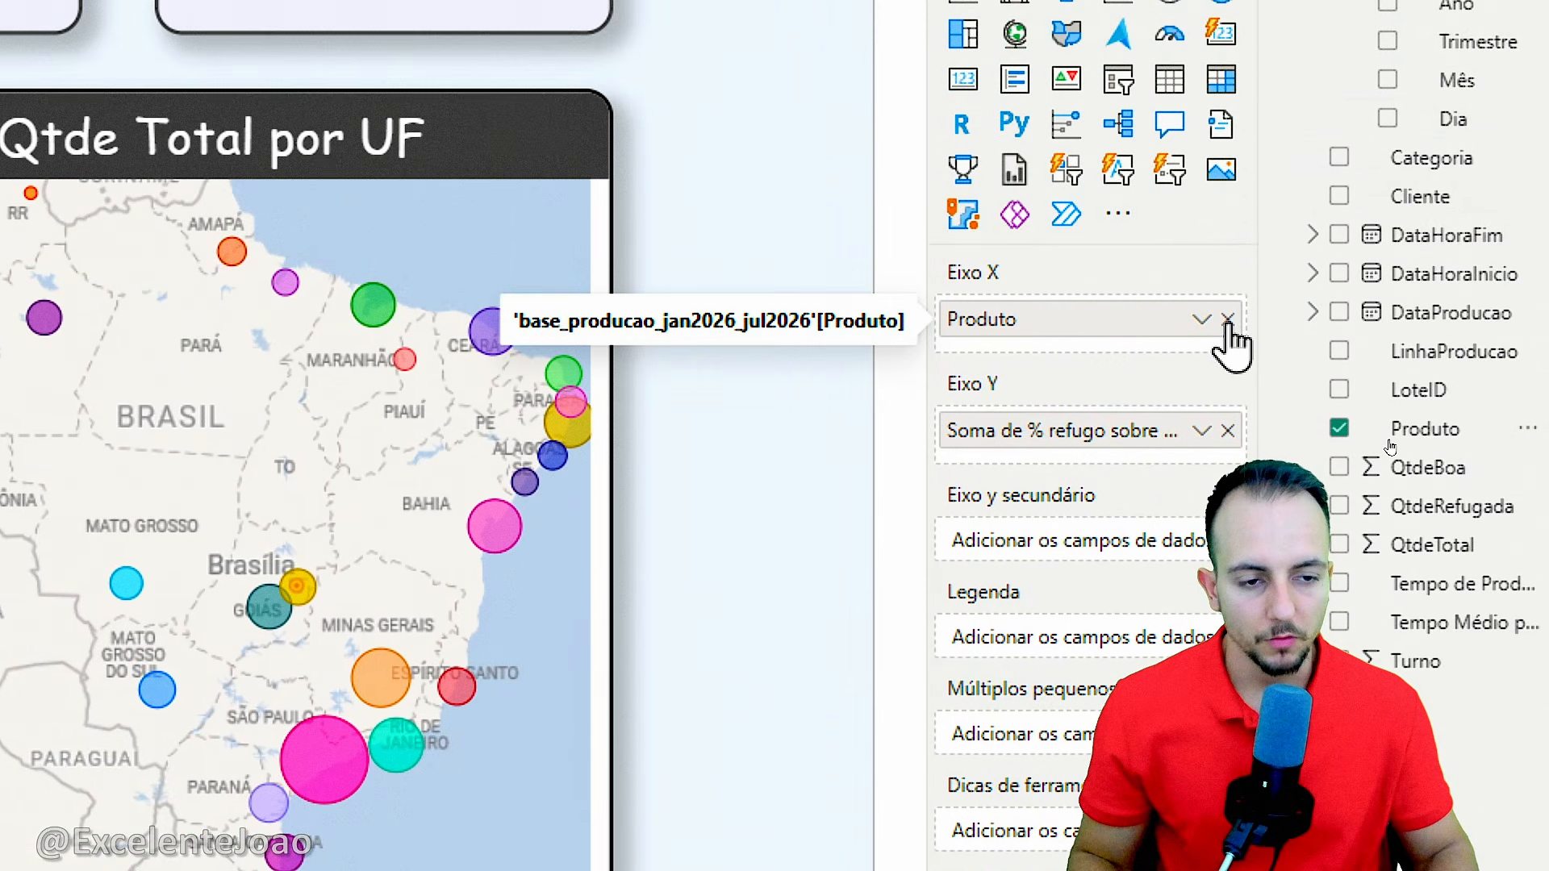
{"action": "left_click", "coordinate": [1228, 319]}
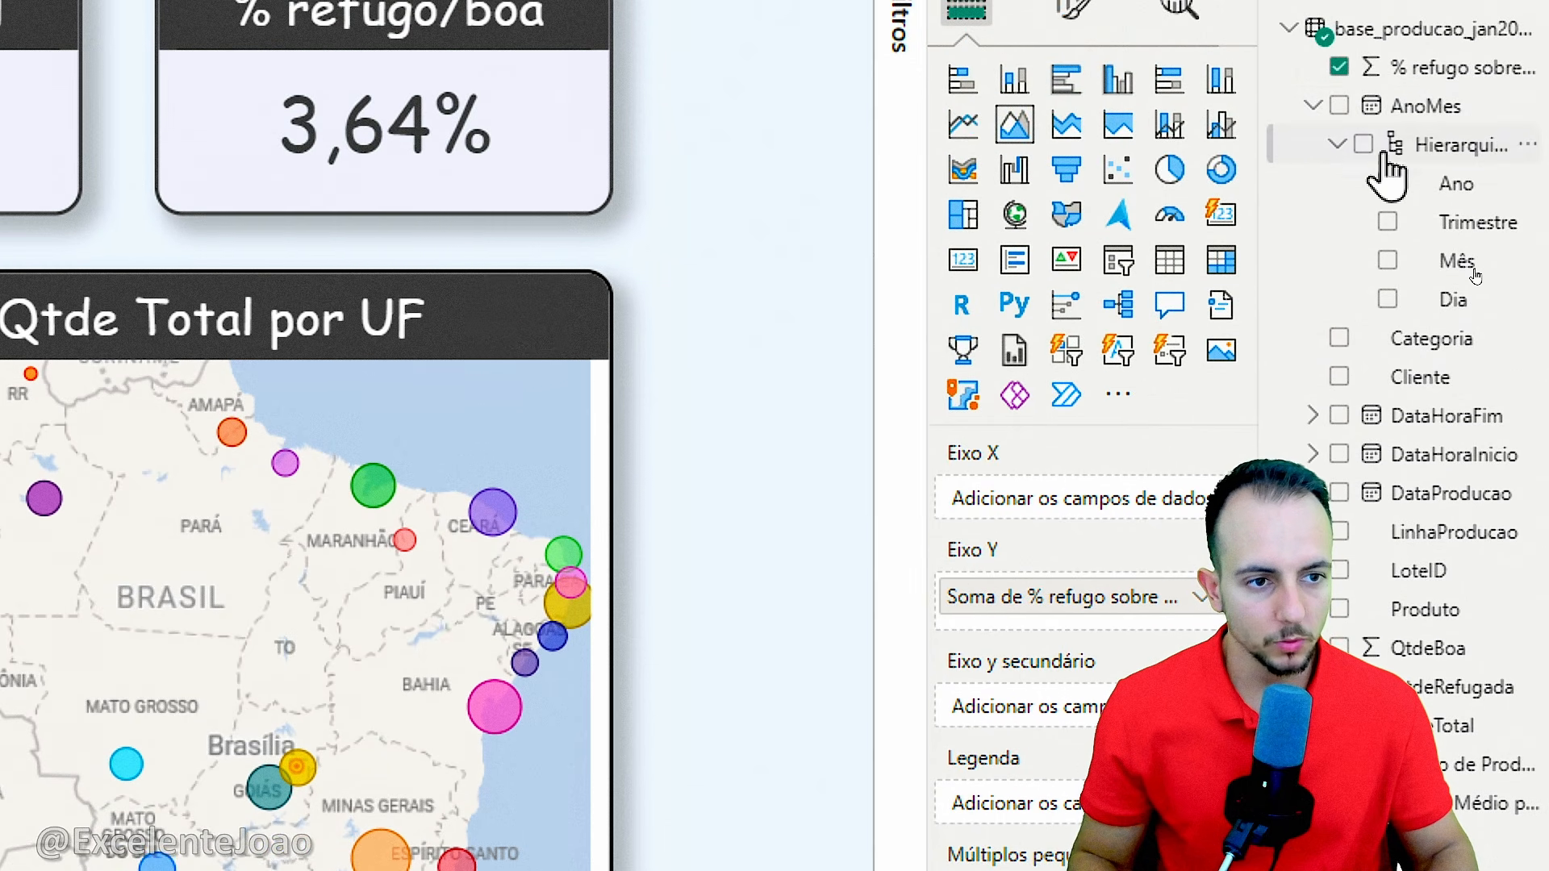
{"action": "left_click_drag", "start_coordinate": [1464, 267], "coordinate": [1083, 526]}
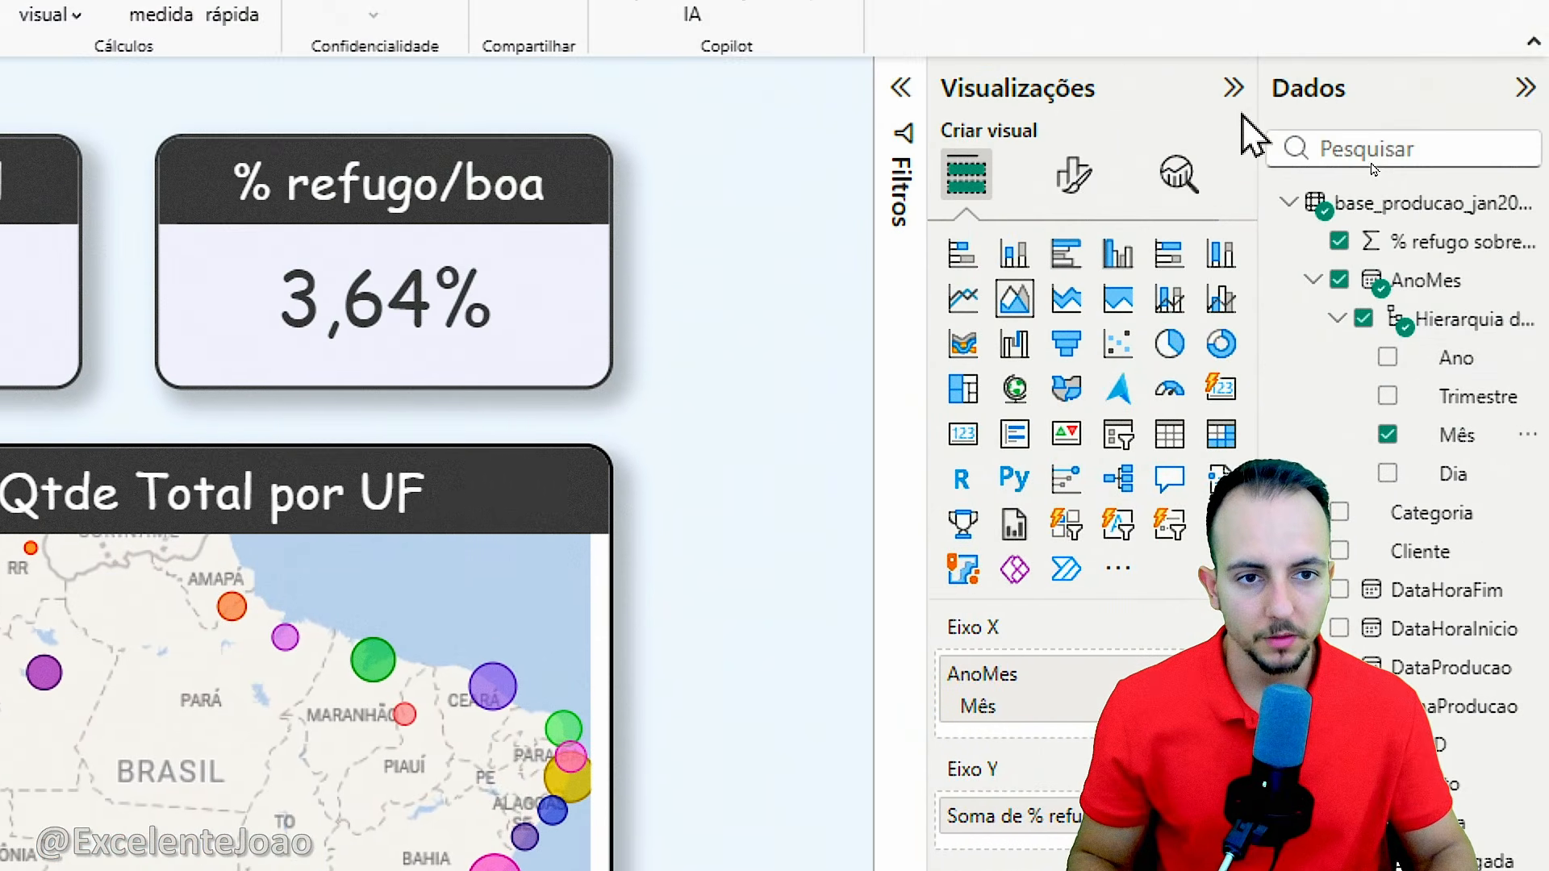
Change the area chart's title text to "% de Refugo"
{"action": "left_click", "coordinate": [1069, 186]}
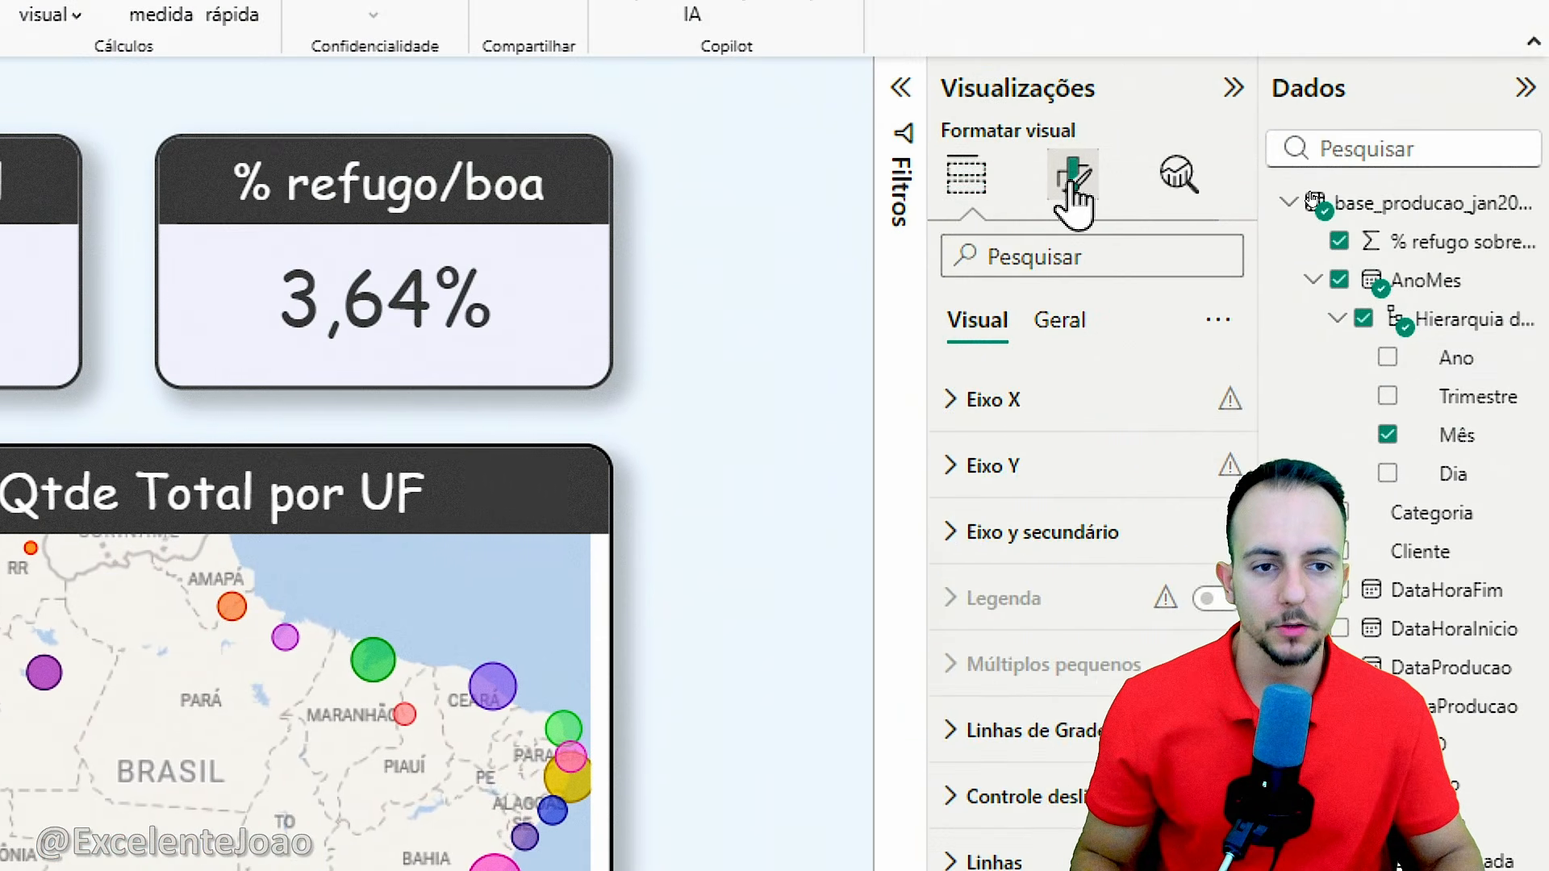
{"action": "left_click", "coordinate": [1091, 335]}
{"action": "left_click", "coordinate": [1055, 476]}
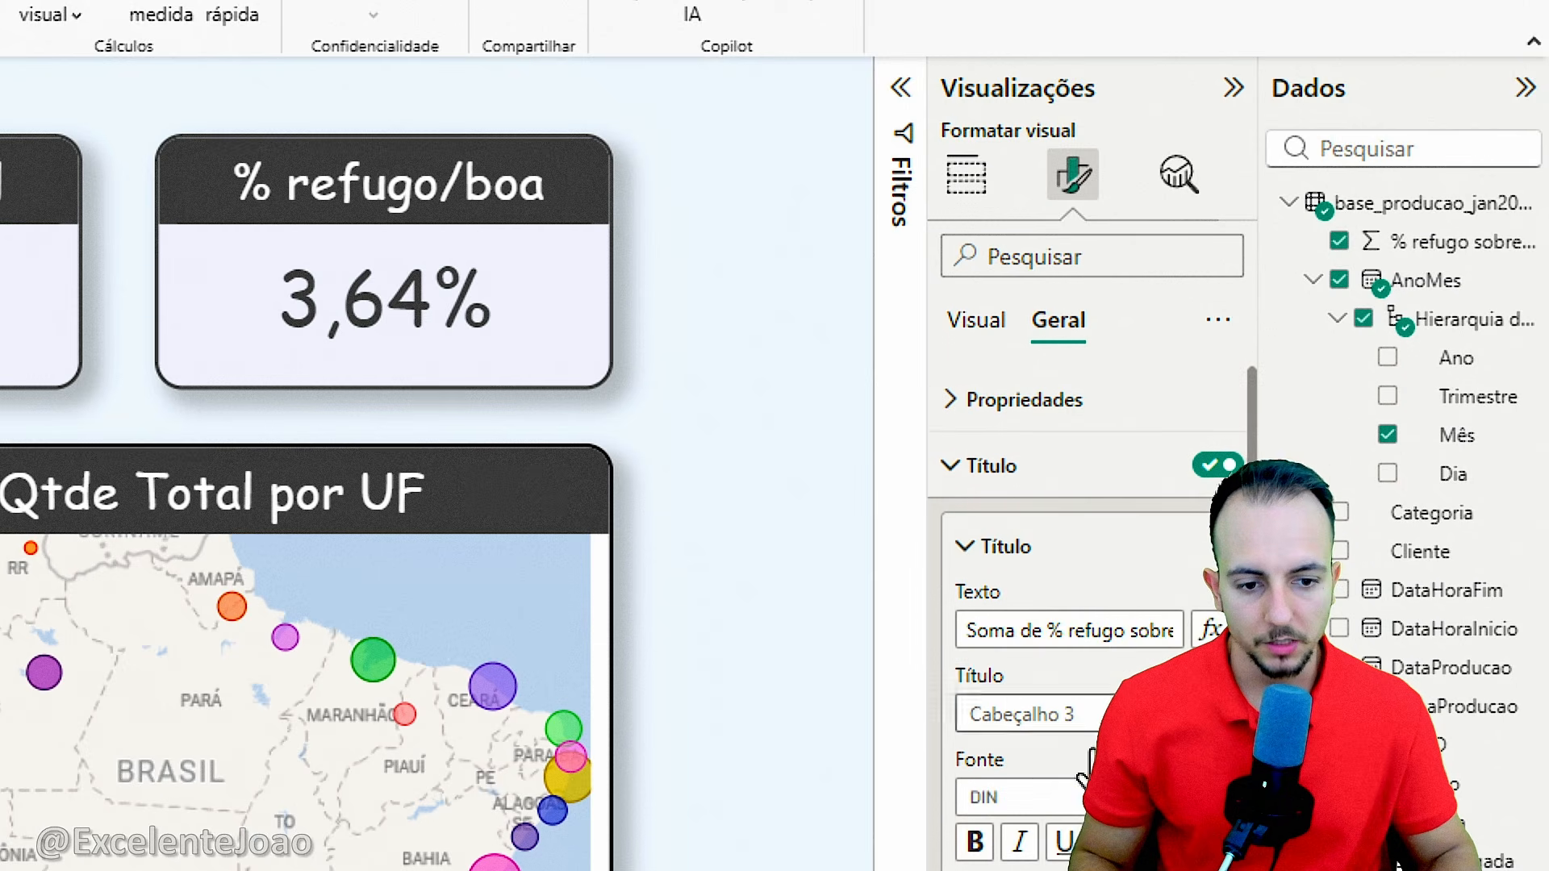
{"action": "left_click", "coordinate": [1065, 479]}
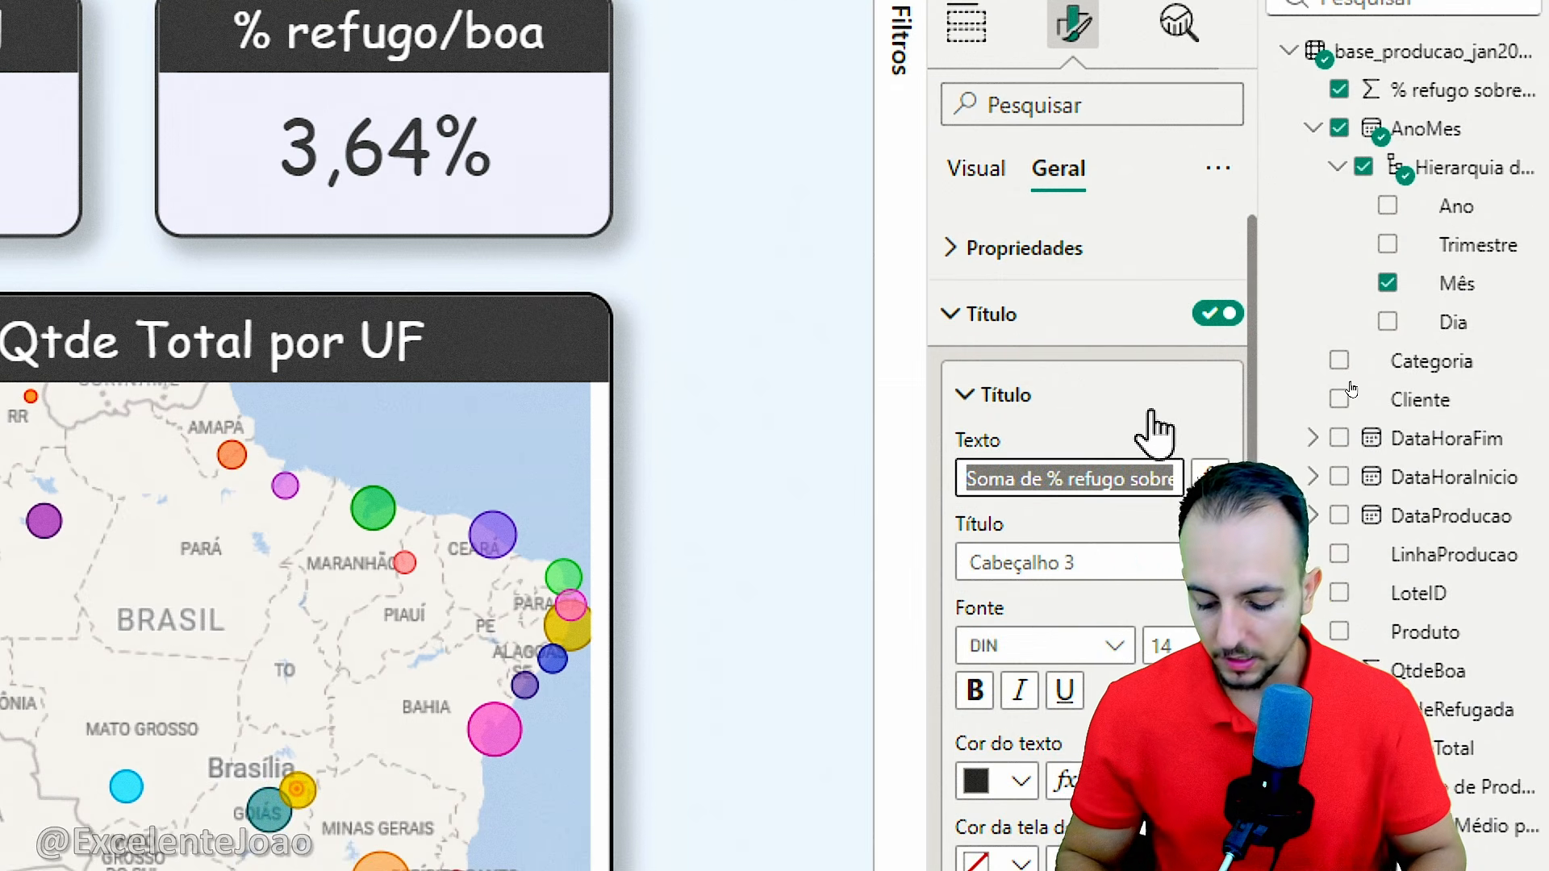
{"action": "type", "text": "% de Refugo"}
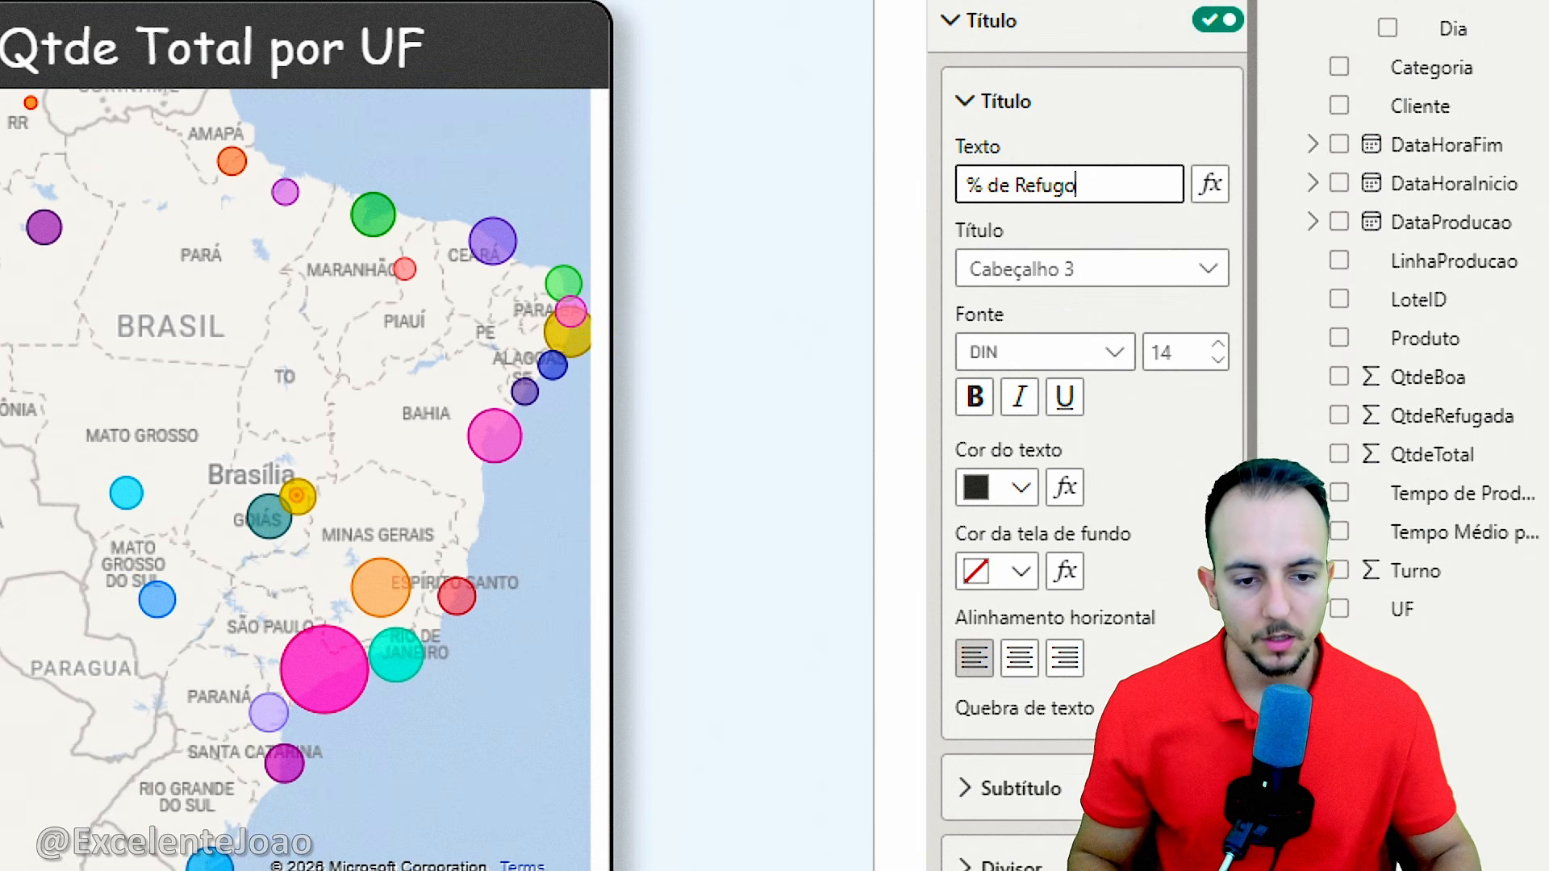
Set the area chart title's font to Comic Sans MS at size 20
{"action": "left_click", "coordinate": [1112, 649]}
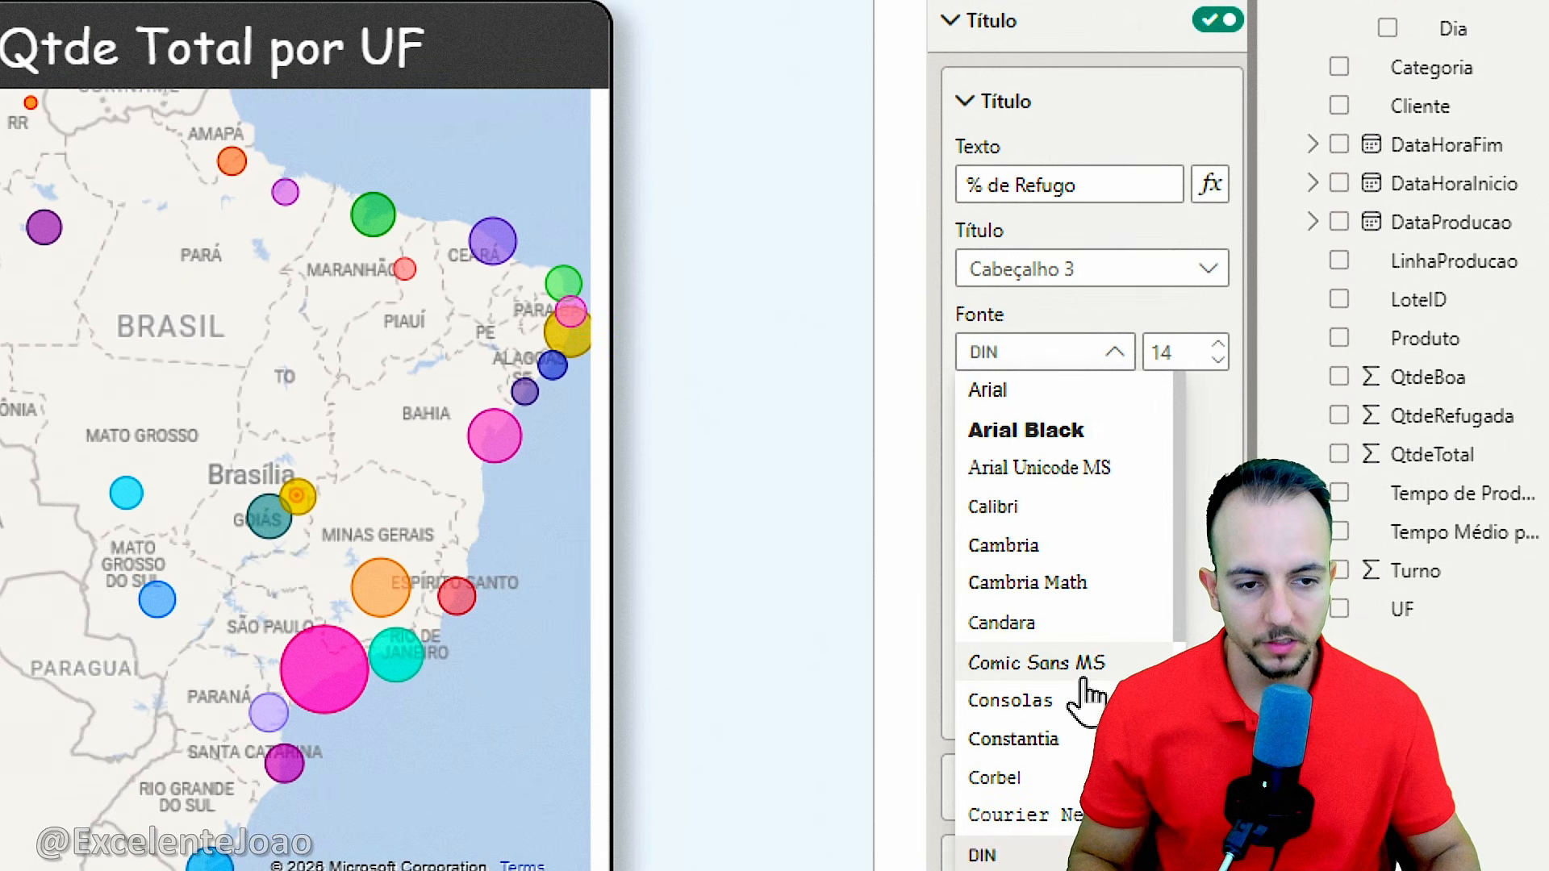
{"action": "left_click", "coordinate": [1049, 662]}
{"action": "left_click", "coordinate": [1219, 345]}
{"action": "left_click", "coordinate": [1218, 345]}
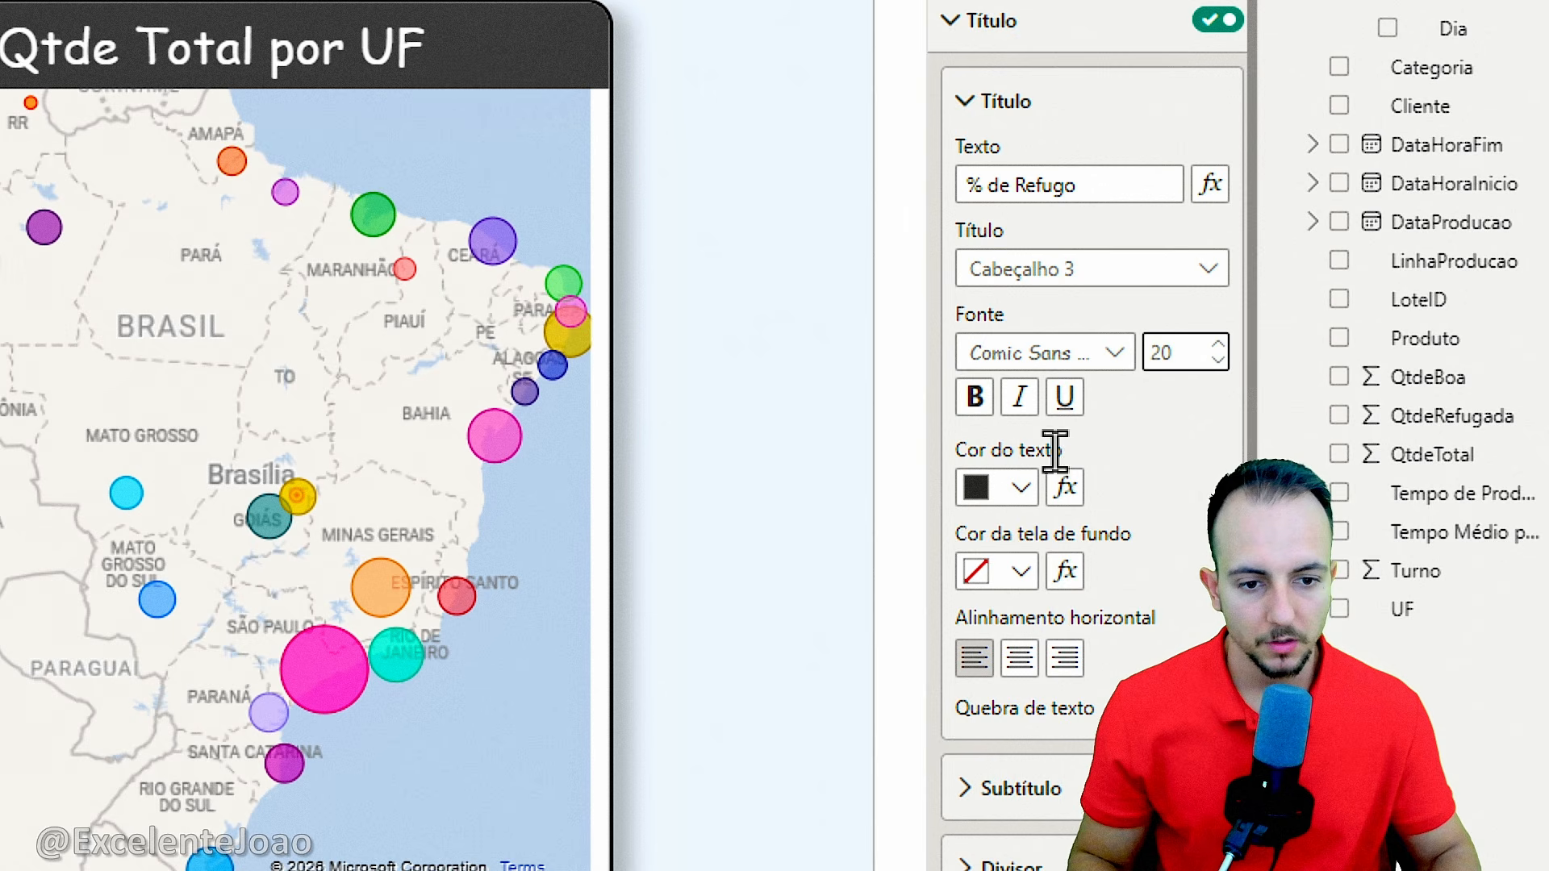
Give the area chart's title white text on a dark grey background
{"action": "left_click", "coordinate": [1020, 488]}
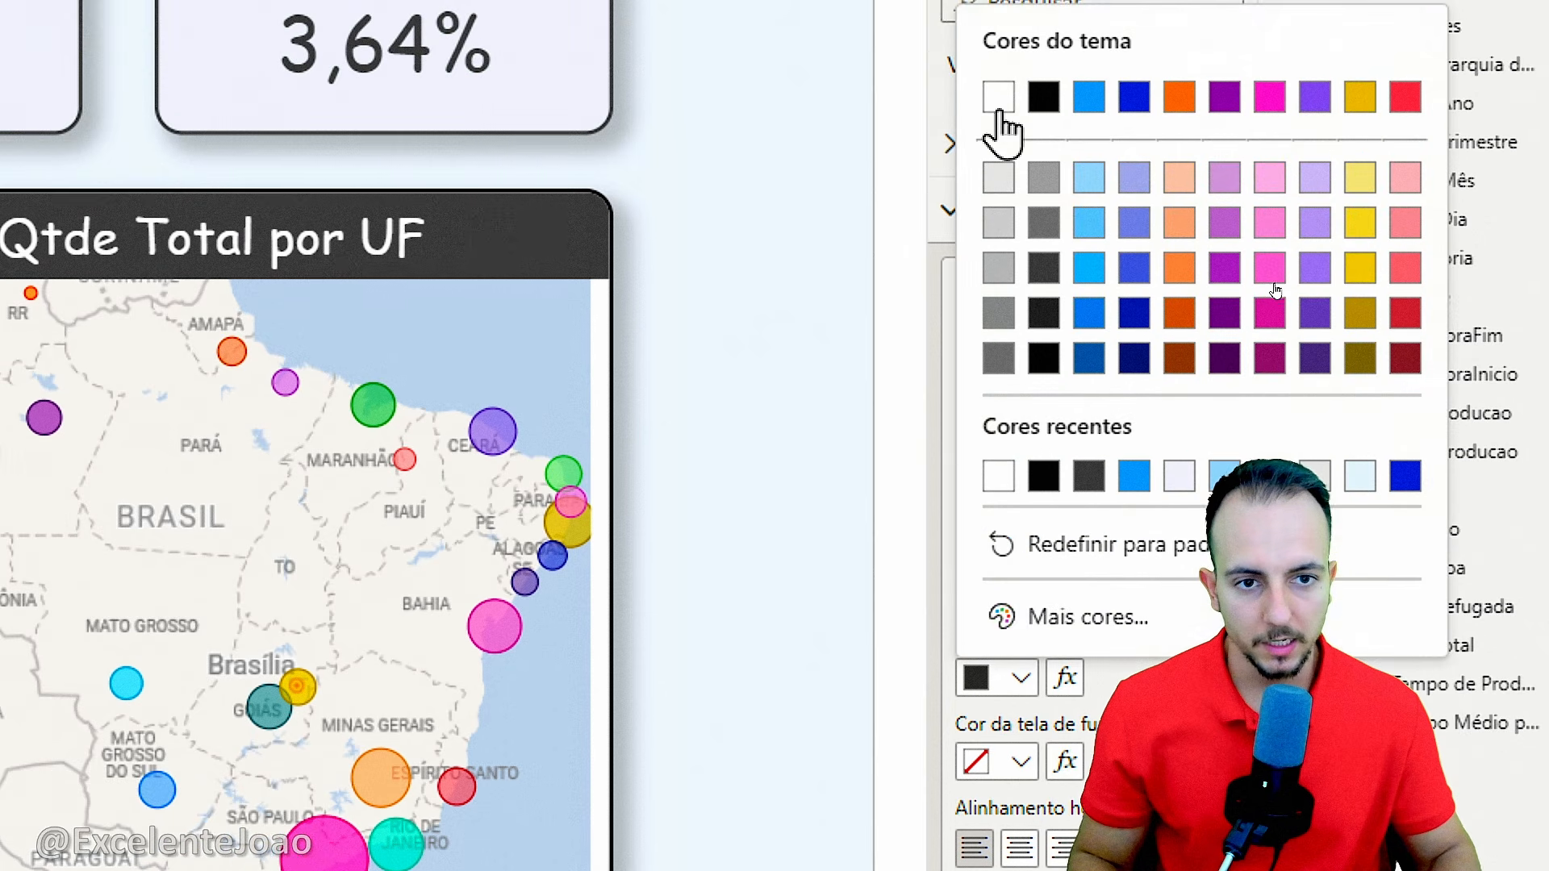
{"action": "left_click", "coordinate": [999, 110]}
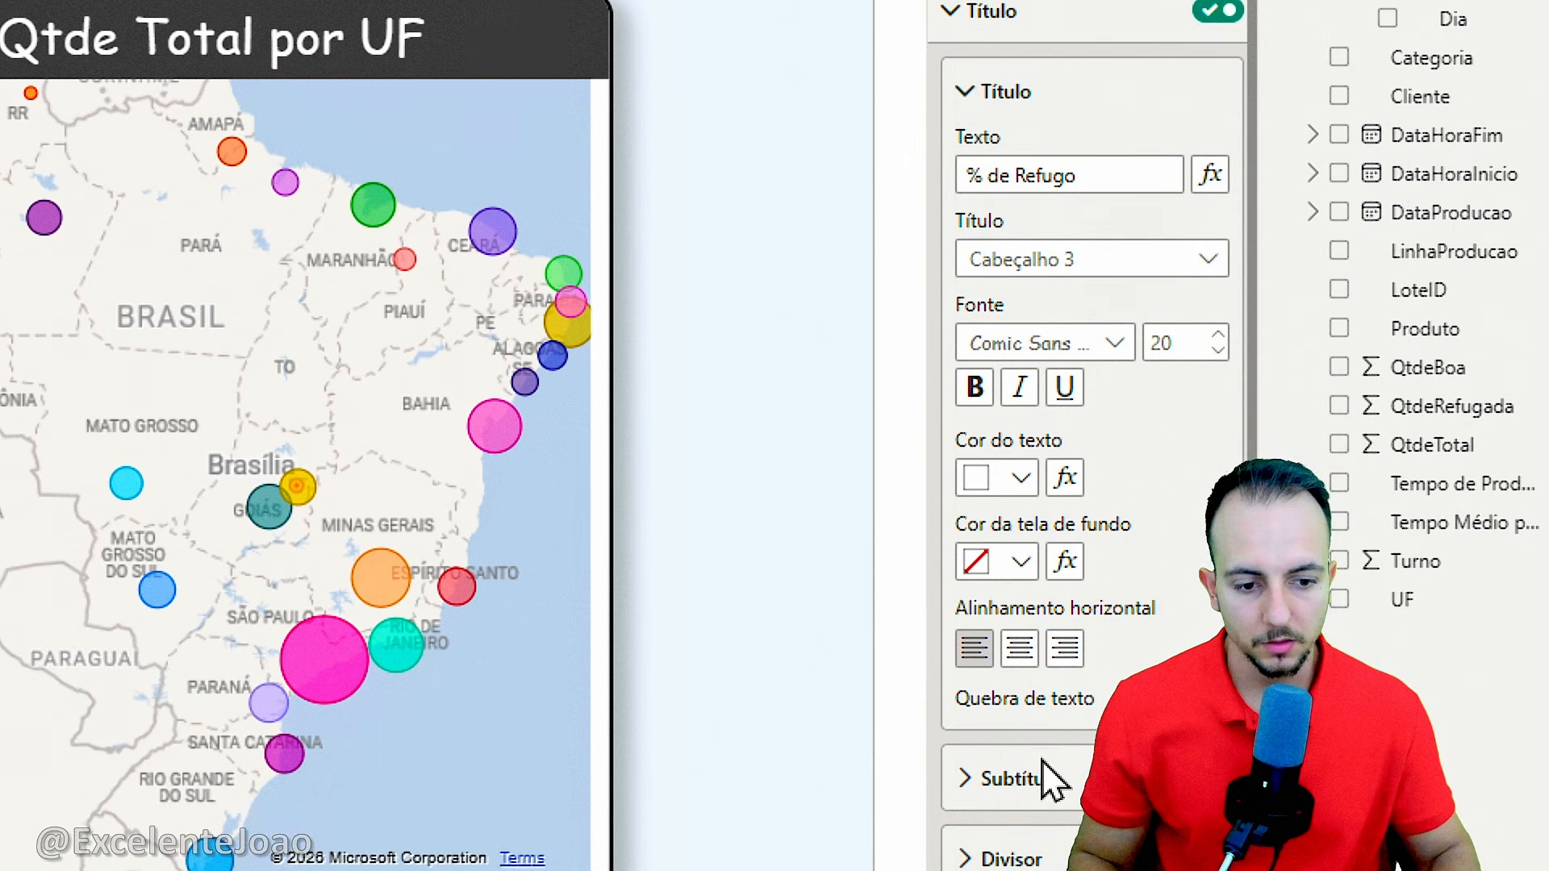
{"action": "left_click", "coordinate": [1027, 761]}
{"action": "left_click", "coordinate": [1043, 162]}
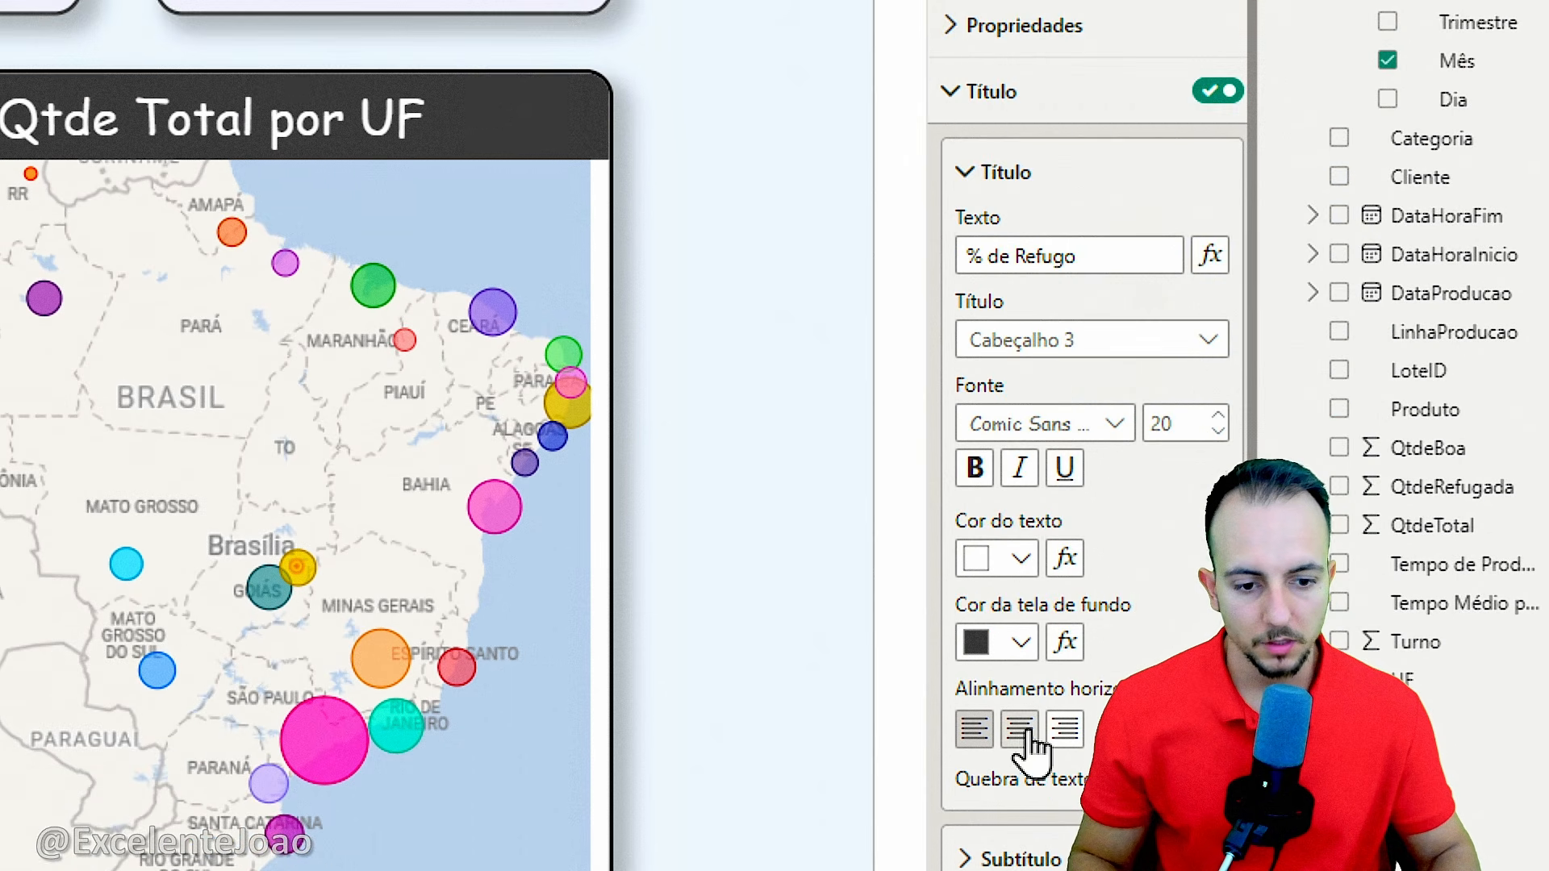
Give the area chart a shadow and a black visual border 2 px wide with rounded corners
{"action": "left_click", "coordinate": [1048, 184]}
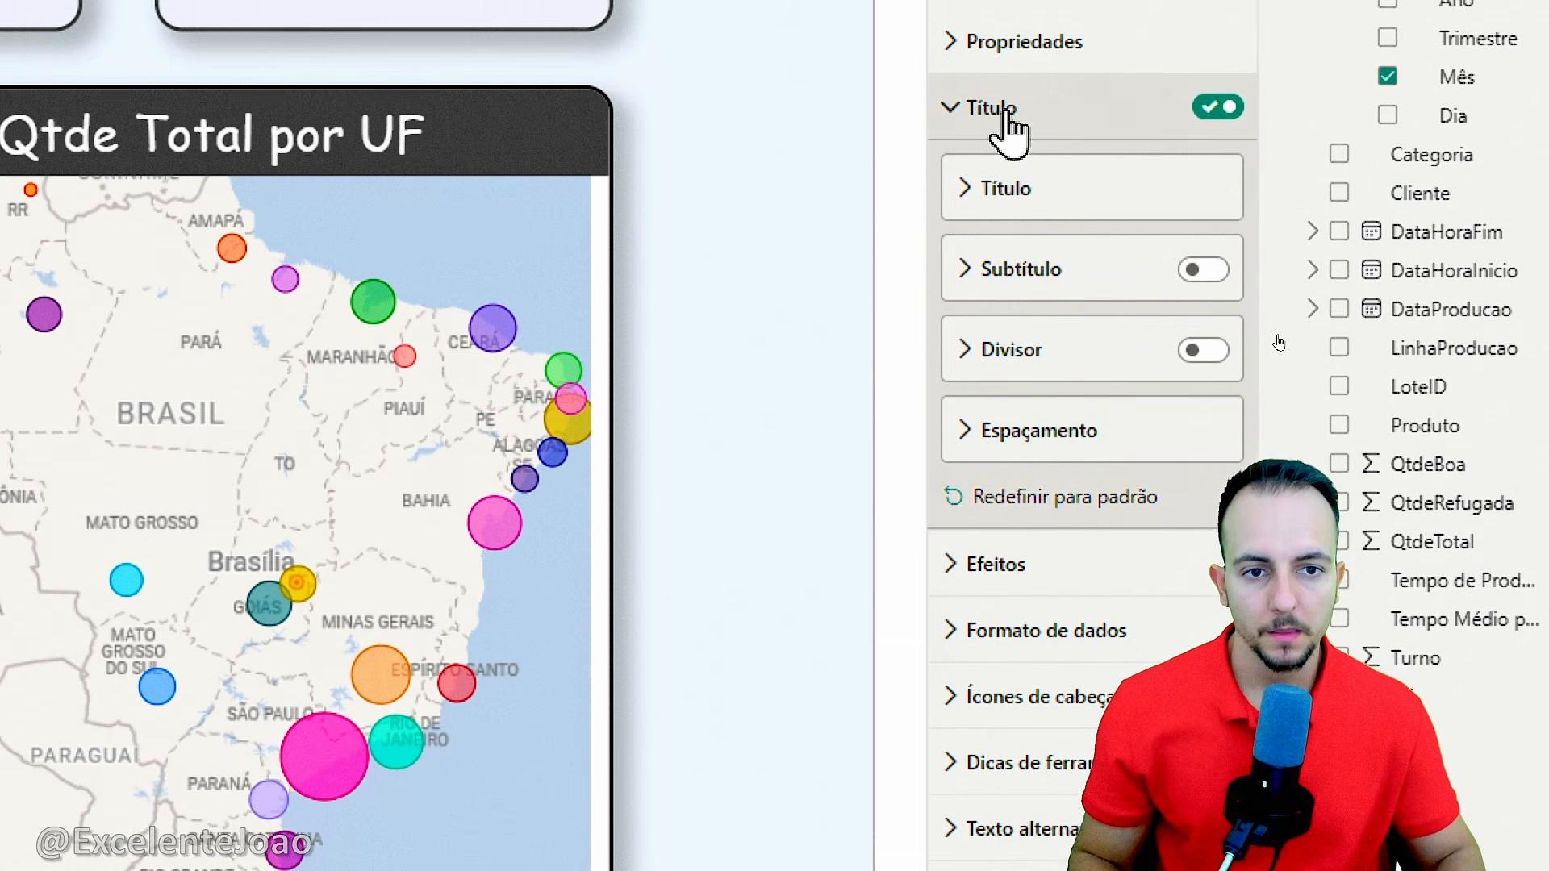
{"action": "left_click", "coordinate": [1002, 95]}
{"action": "left_click", "coordinate": [1043, 176]}
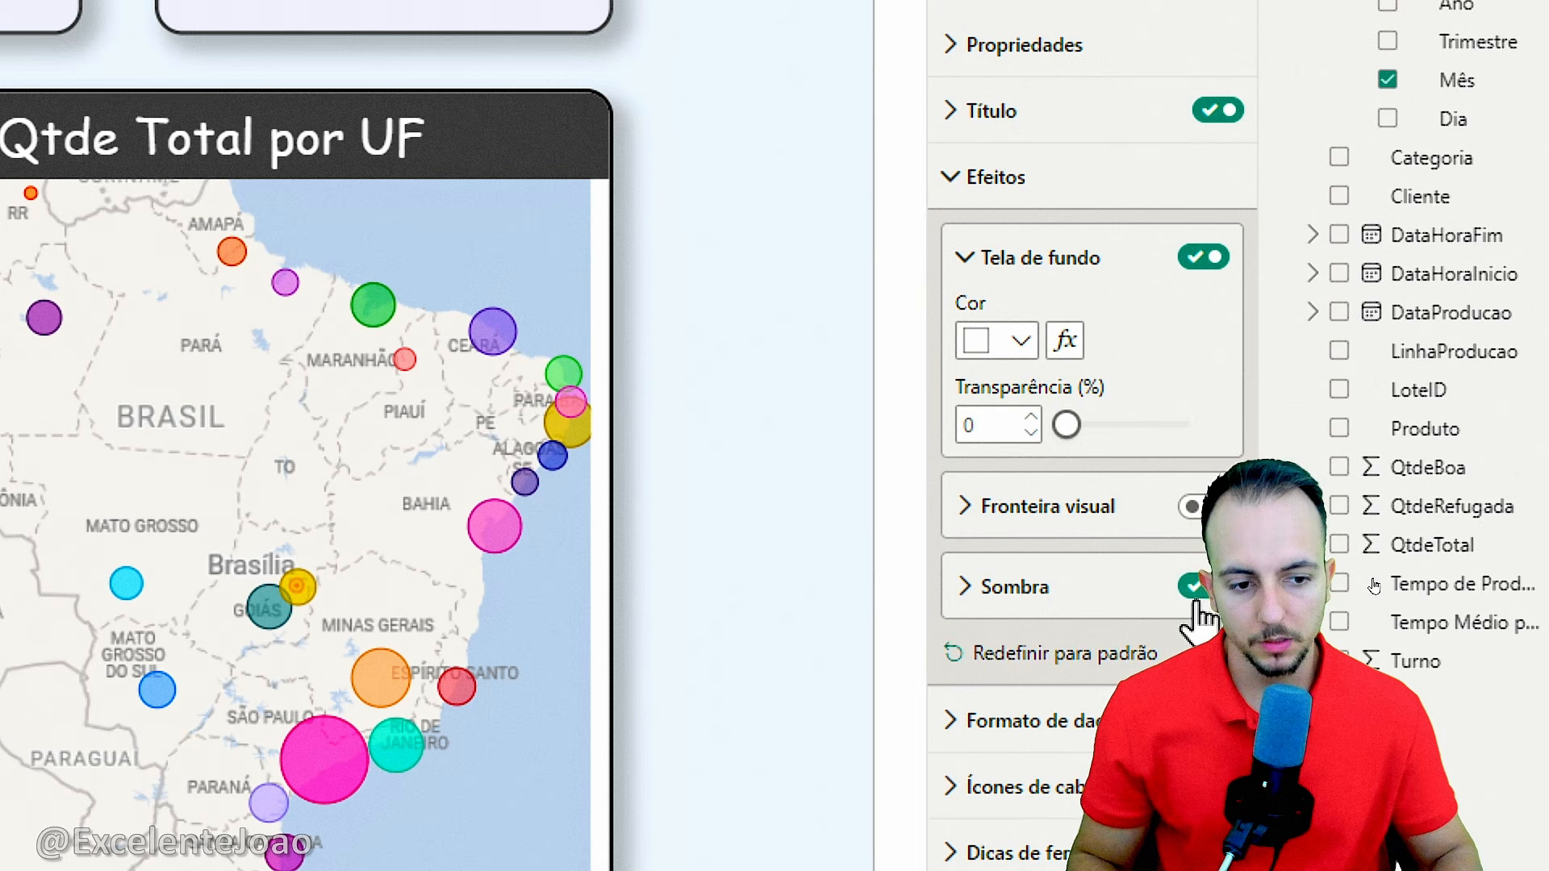
{"action": "left_click", "coordinate": [1116, 524]}
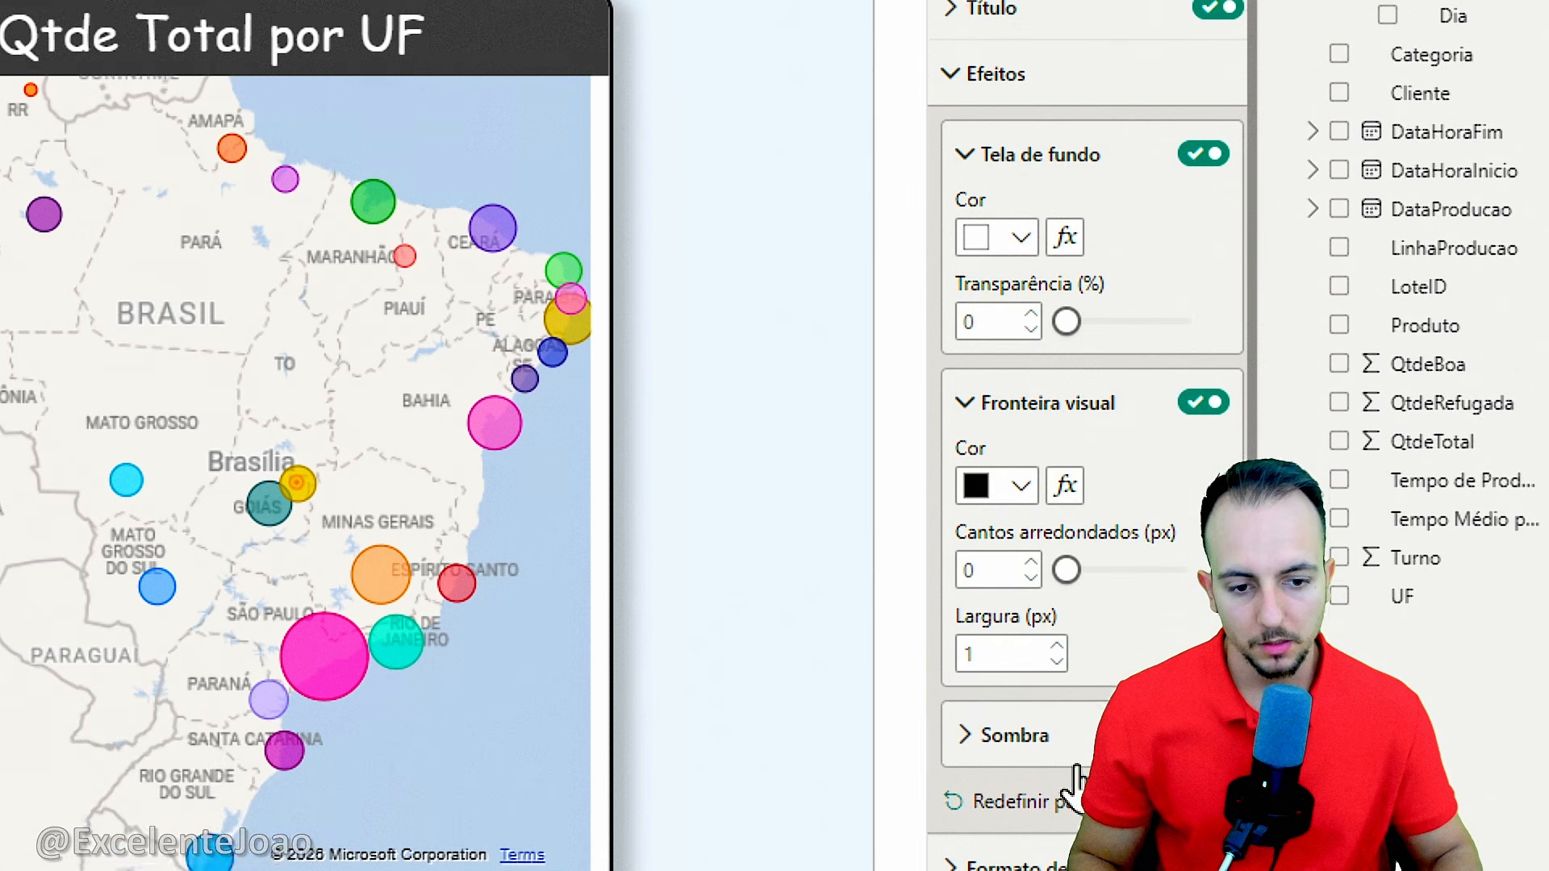
{"action": "left_click", "coordinate": [1056, 636]}
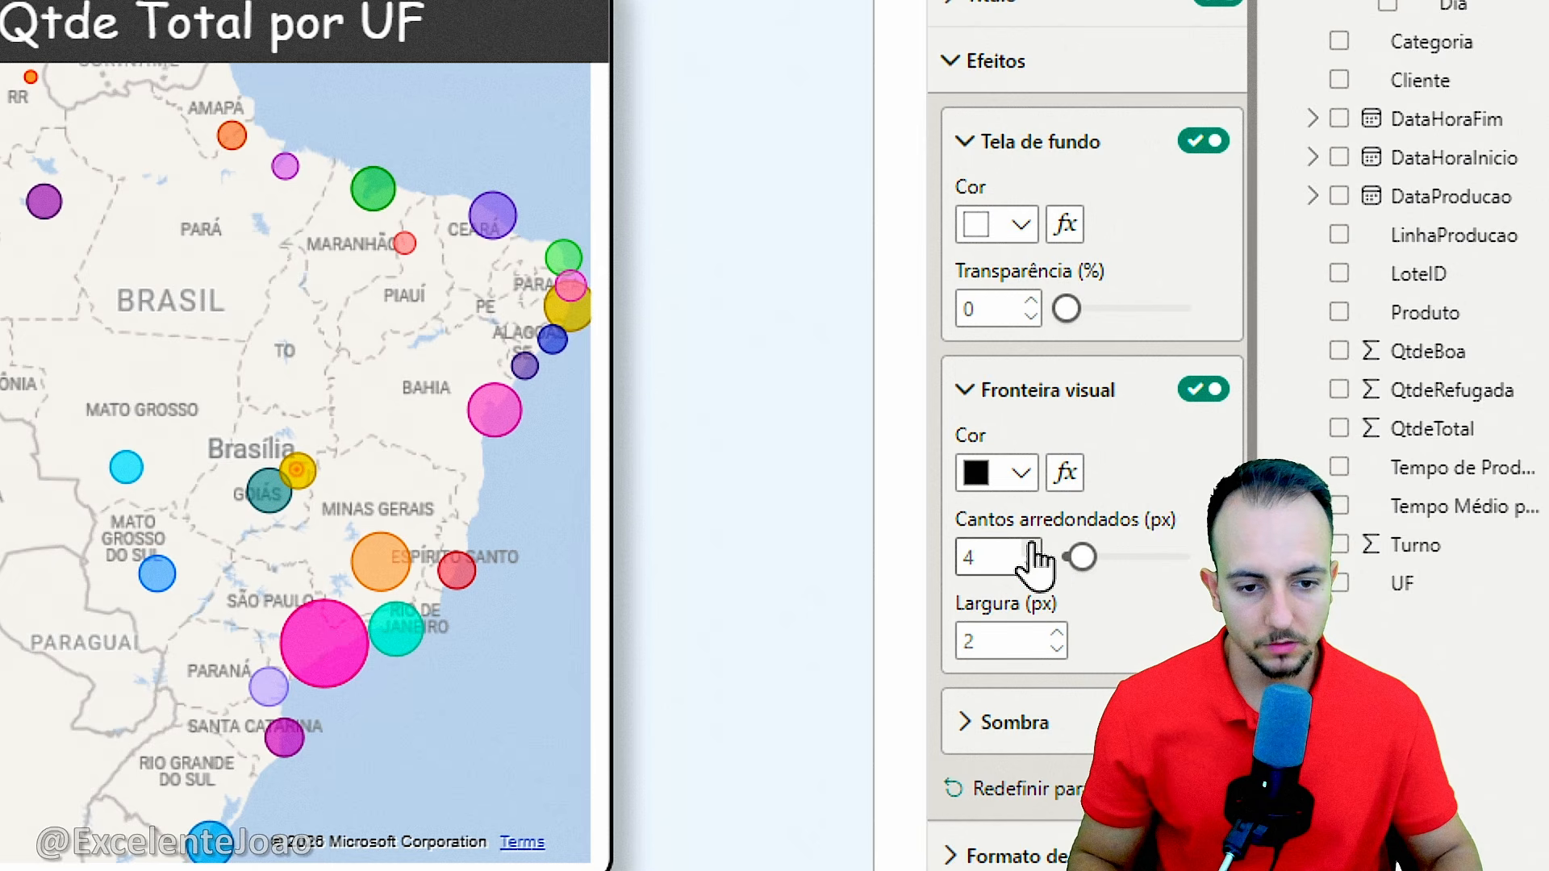
{"action": "left_click", "coordinate": [1047, 389]}
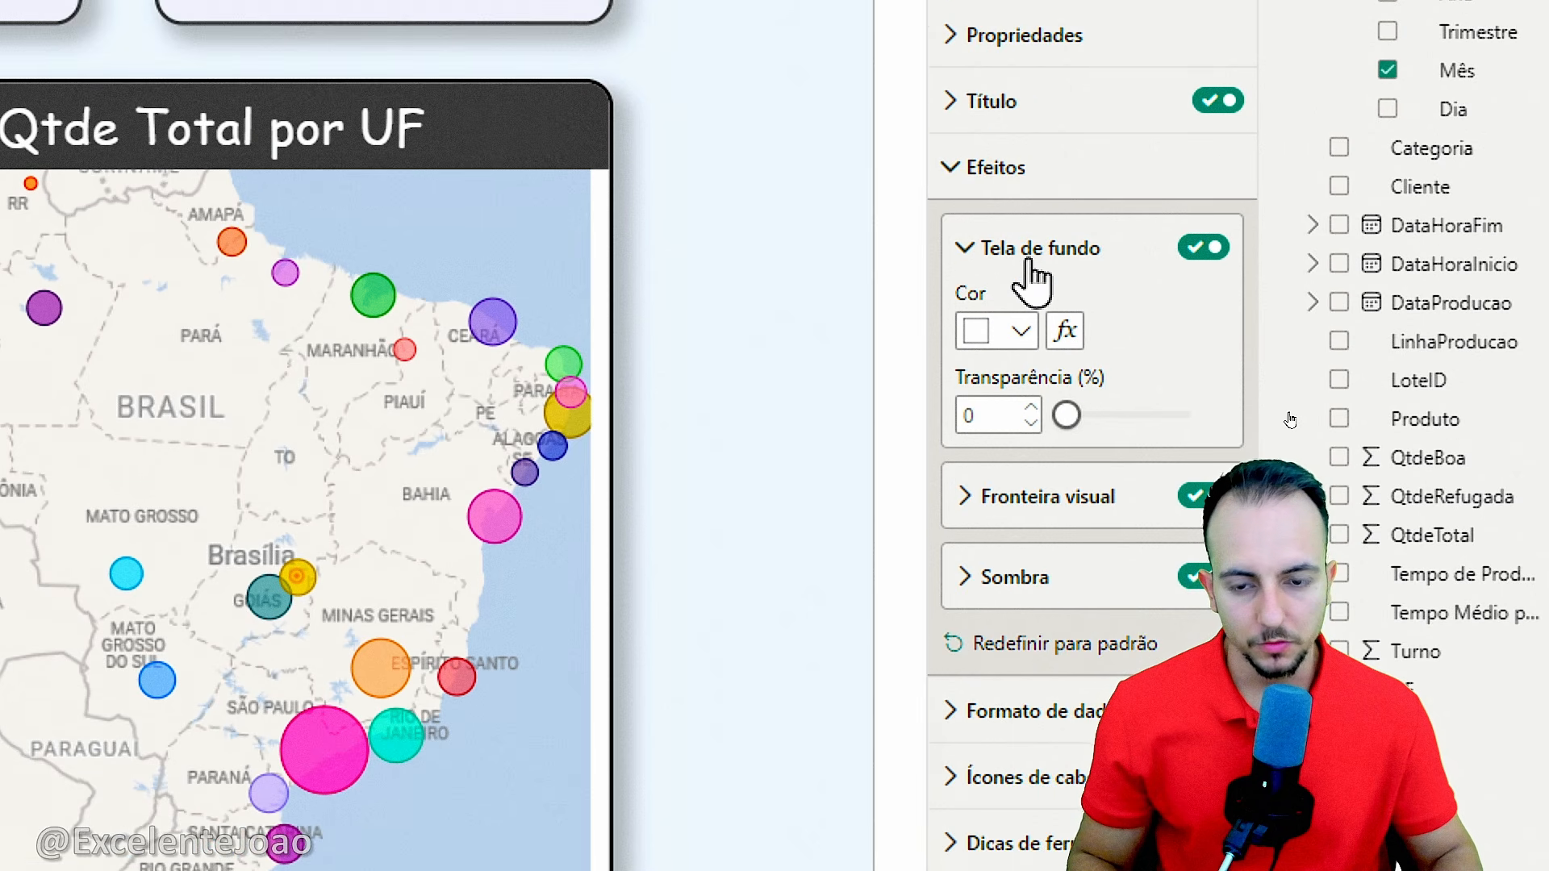
Set the area chart's background to the recently used light lavender colour that matches the other visuals
{"action": "left_click", "coordinate": [1021, 331]}
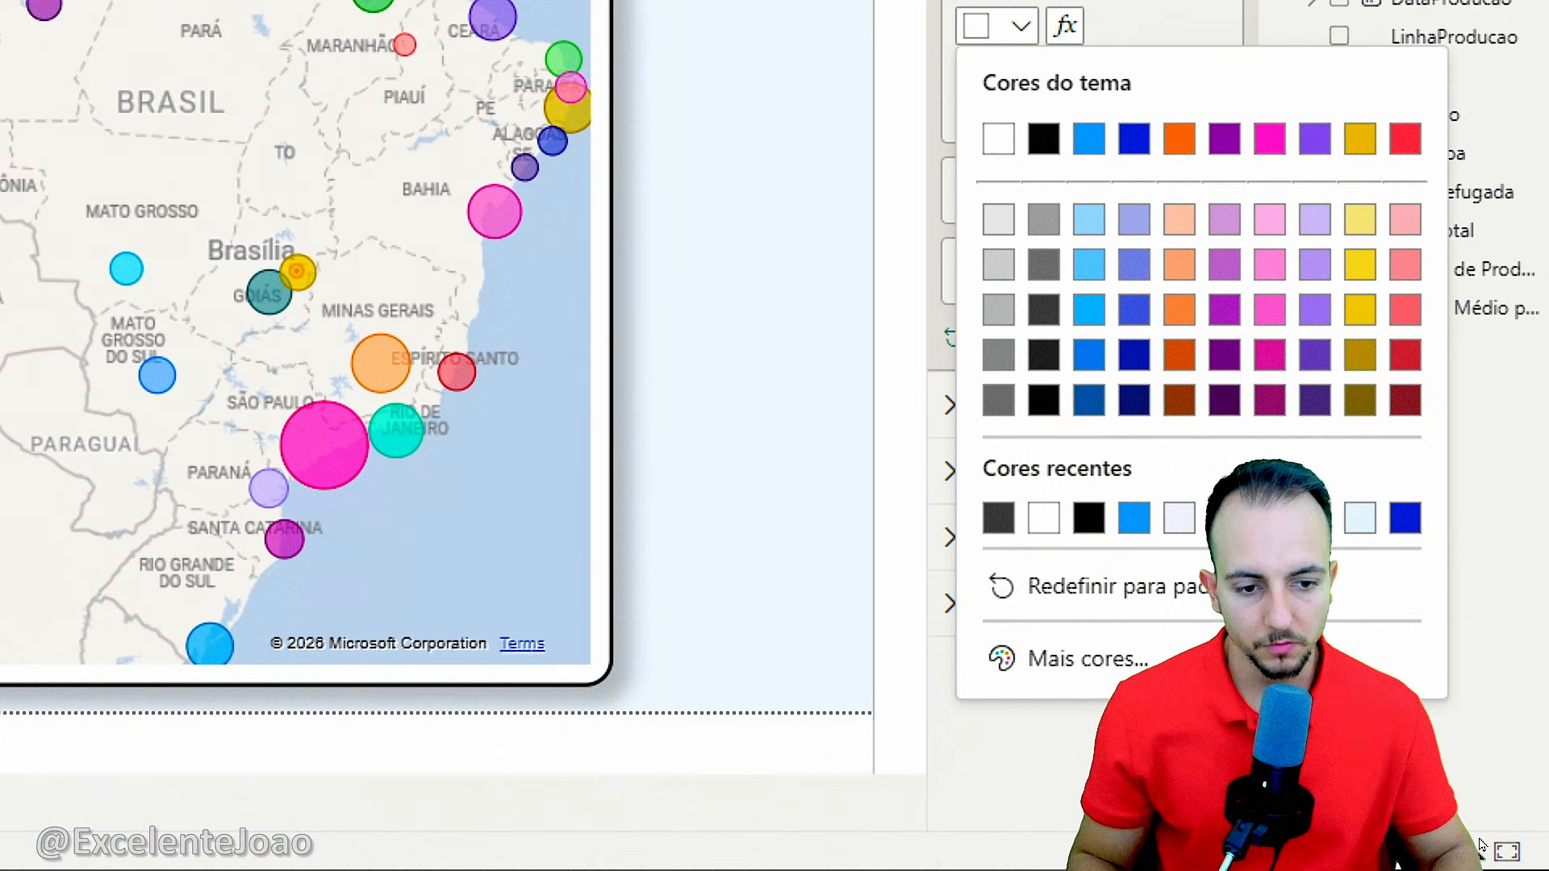
{"action": "left_click", "coordinate": [1183, 513]}
{"action": "left_click", "coordinate": [1006, 374]}
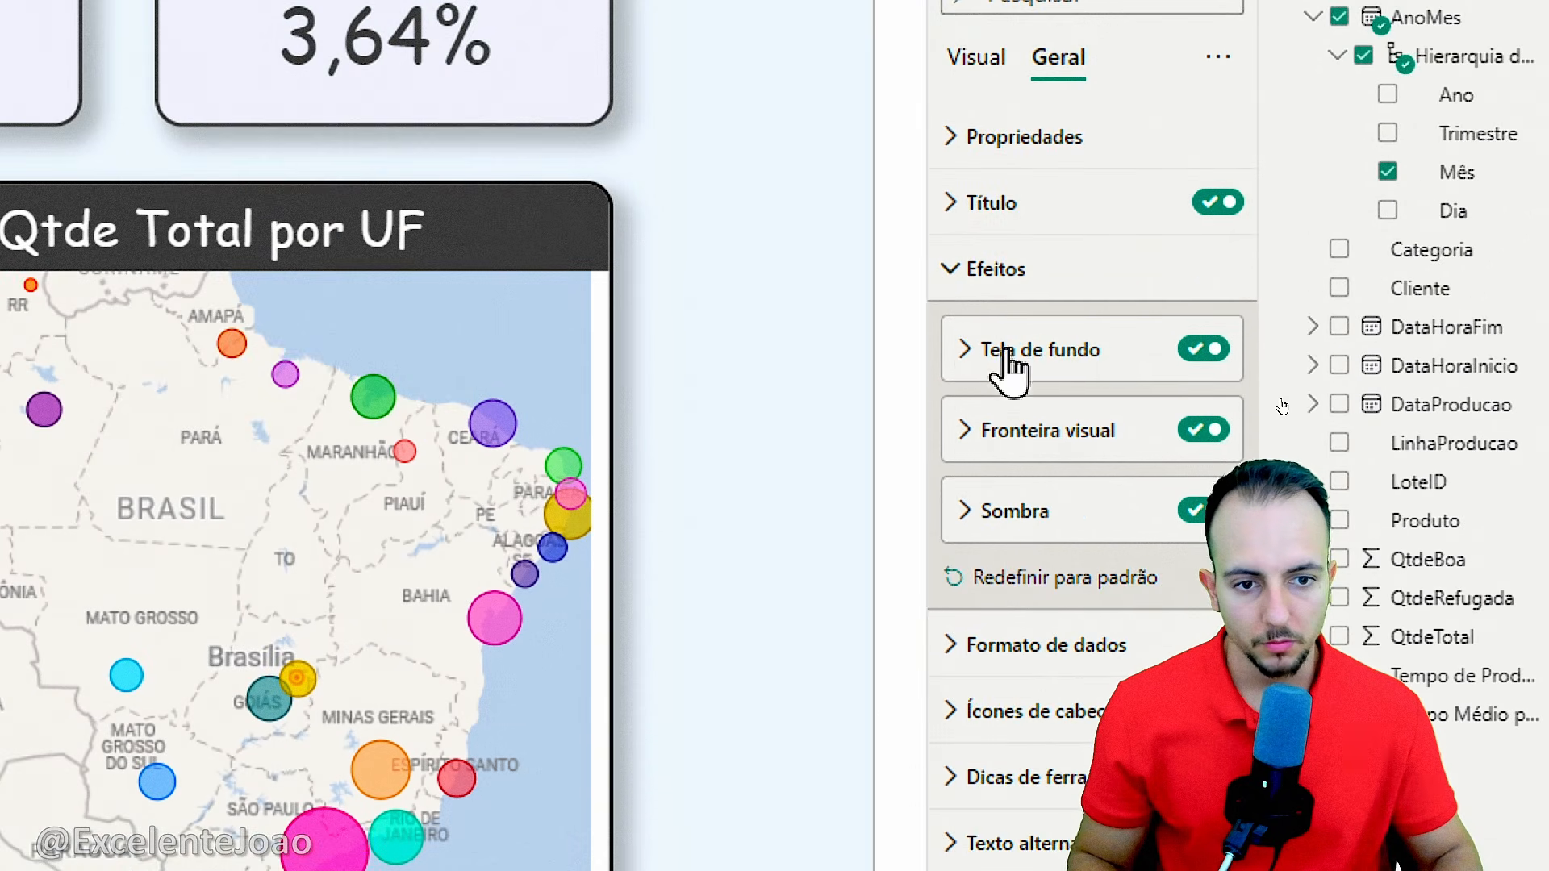
{"action": "left_click", "coordinate": [1018, 286]}
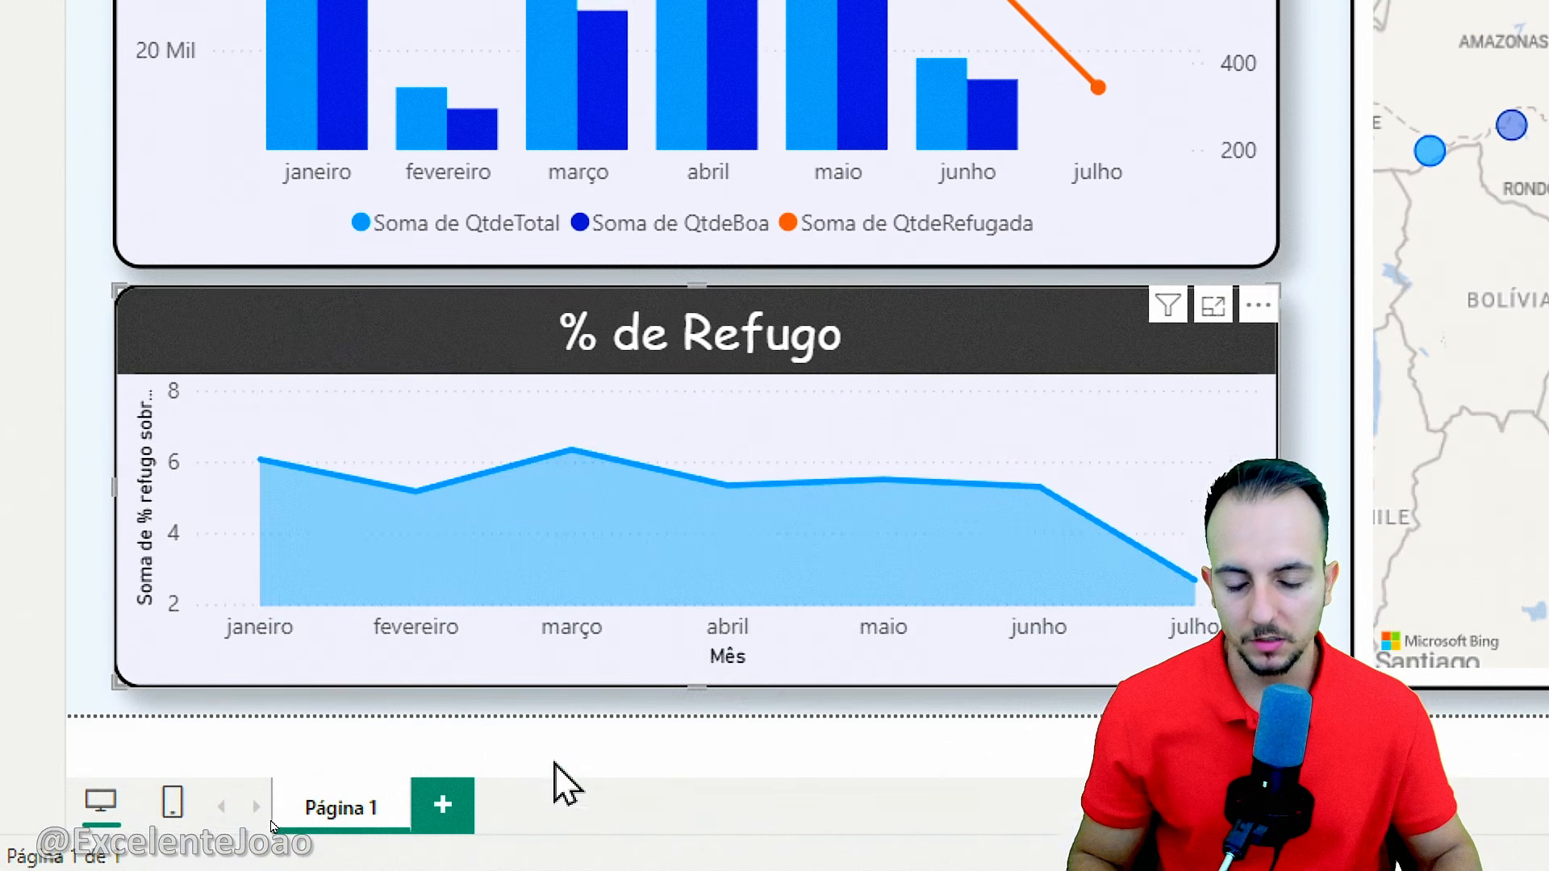
{"action": "key", "text": "ctrl+2"}
{"action": "mouse_move", "coordinate": [236, 429]}
{"action": "left_mouse_down"}
{"action": "mouse_move", "coordinate": [355, 453]}
{"action": "mouse_move", "coordinate": [236, 428]}
{"action": "left_mouse_up"}
{"action": "left_click_drag", "start_coordinate": [391, 439], "coordinate": [411, 512]}
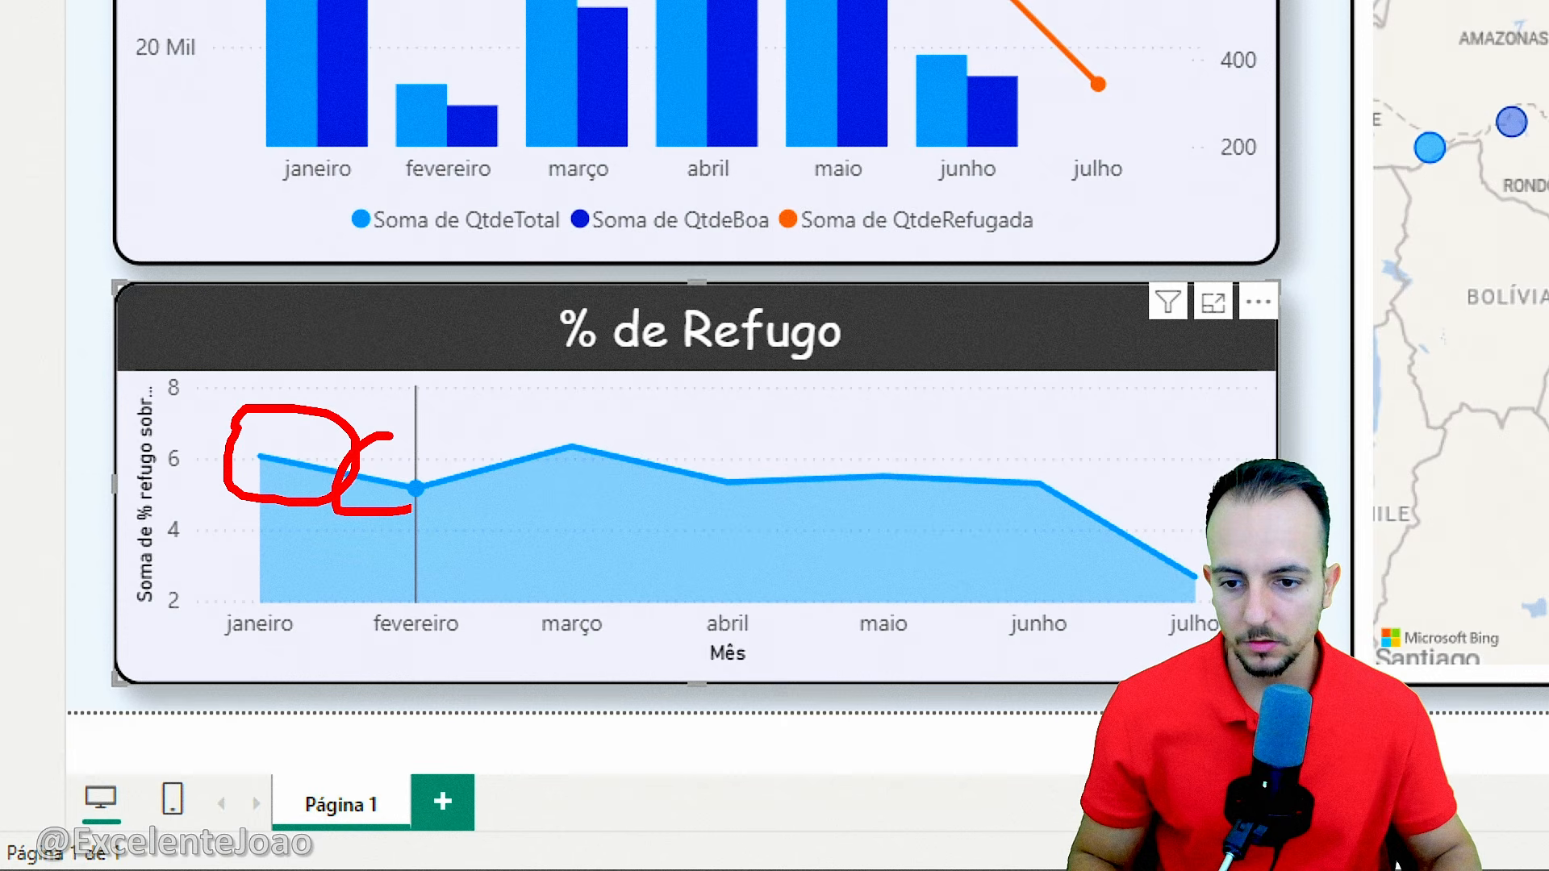
{"action": "left_click_drag", "start_coordinate": [513, 484], "coordinate": [526, 416]}
{"action": "key", "text": "Escape"}
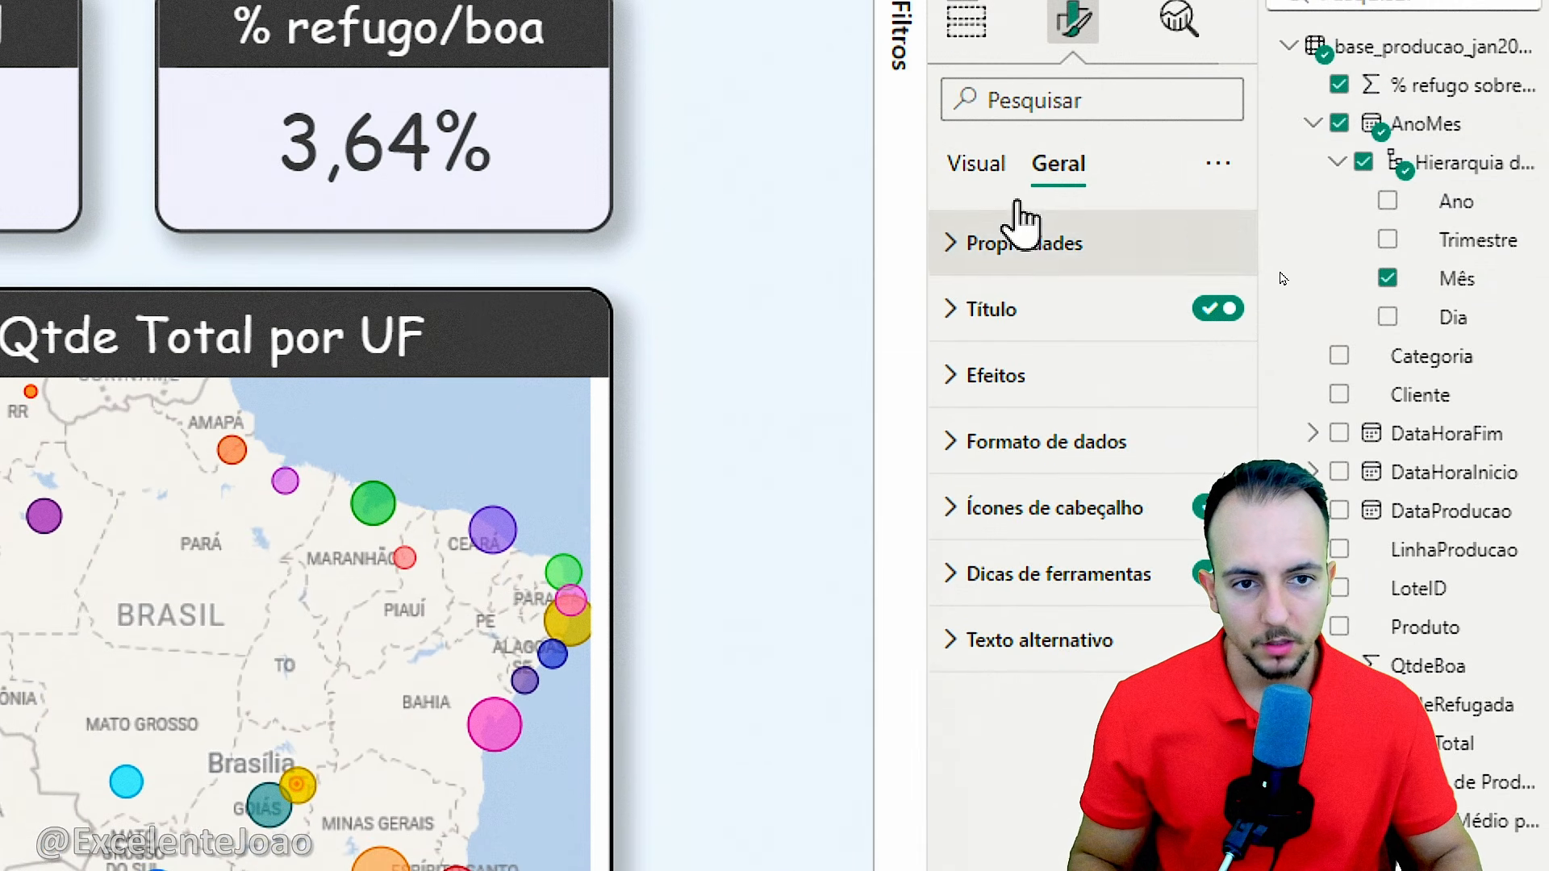
Turn on the area chart's data labels and set their position to Acima
{"action": "left_click", "coordinate": [999, 180]}
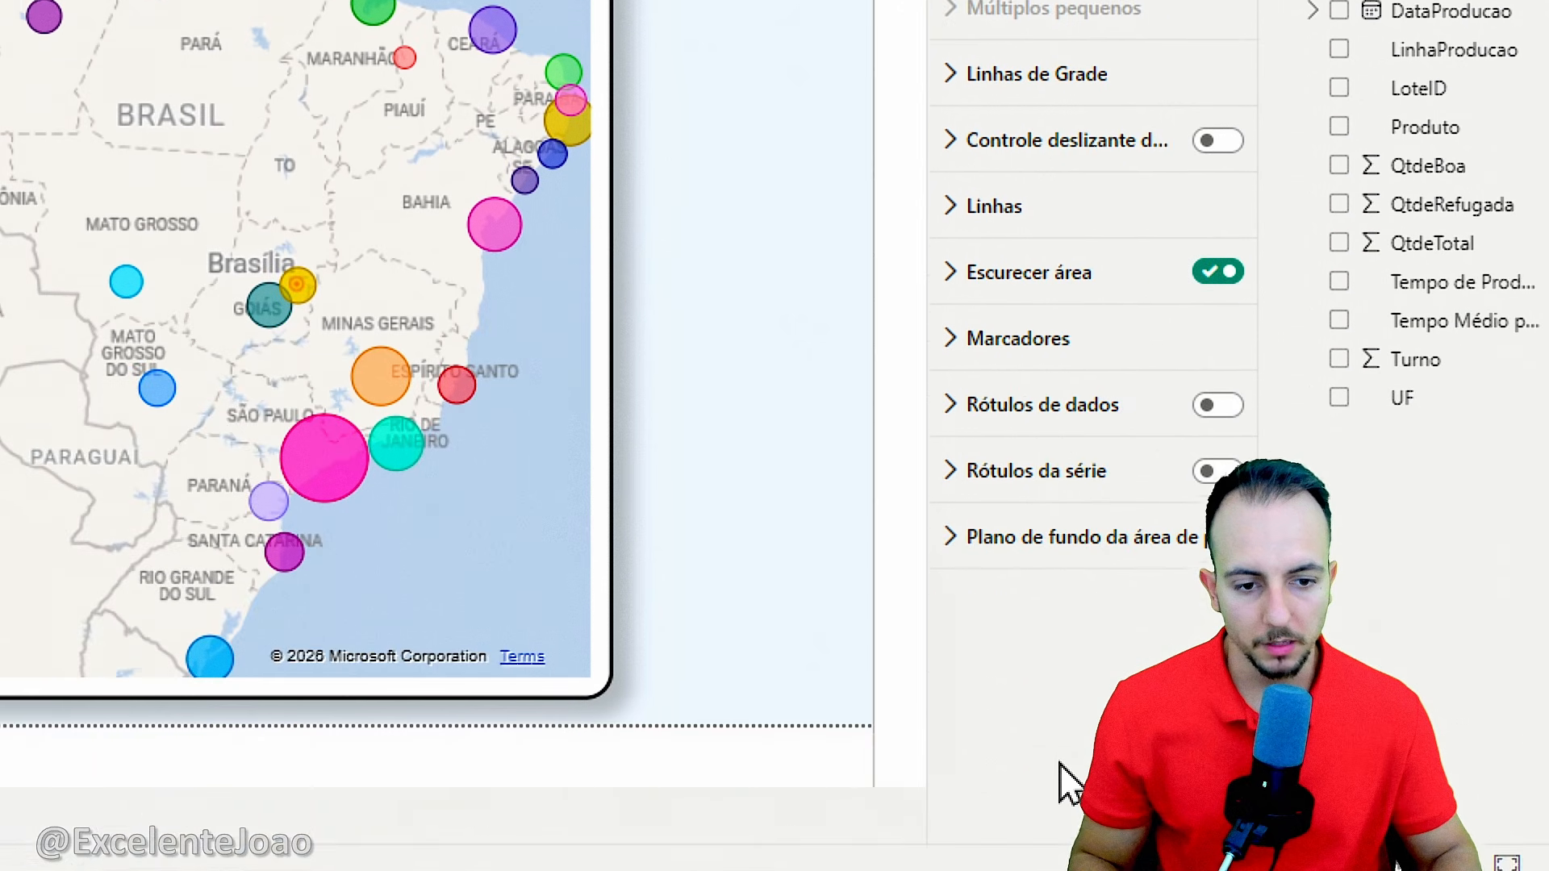
{"action": "left_click", "coordinate": [1218, 405]}
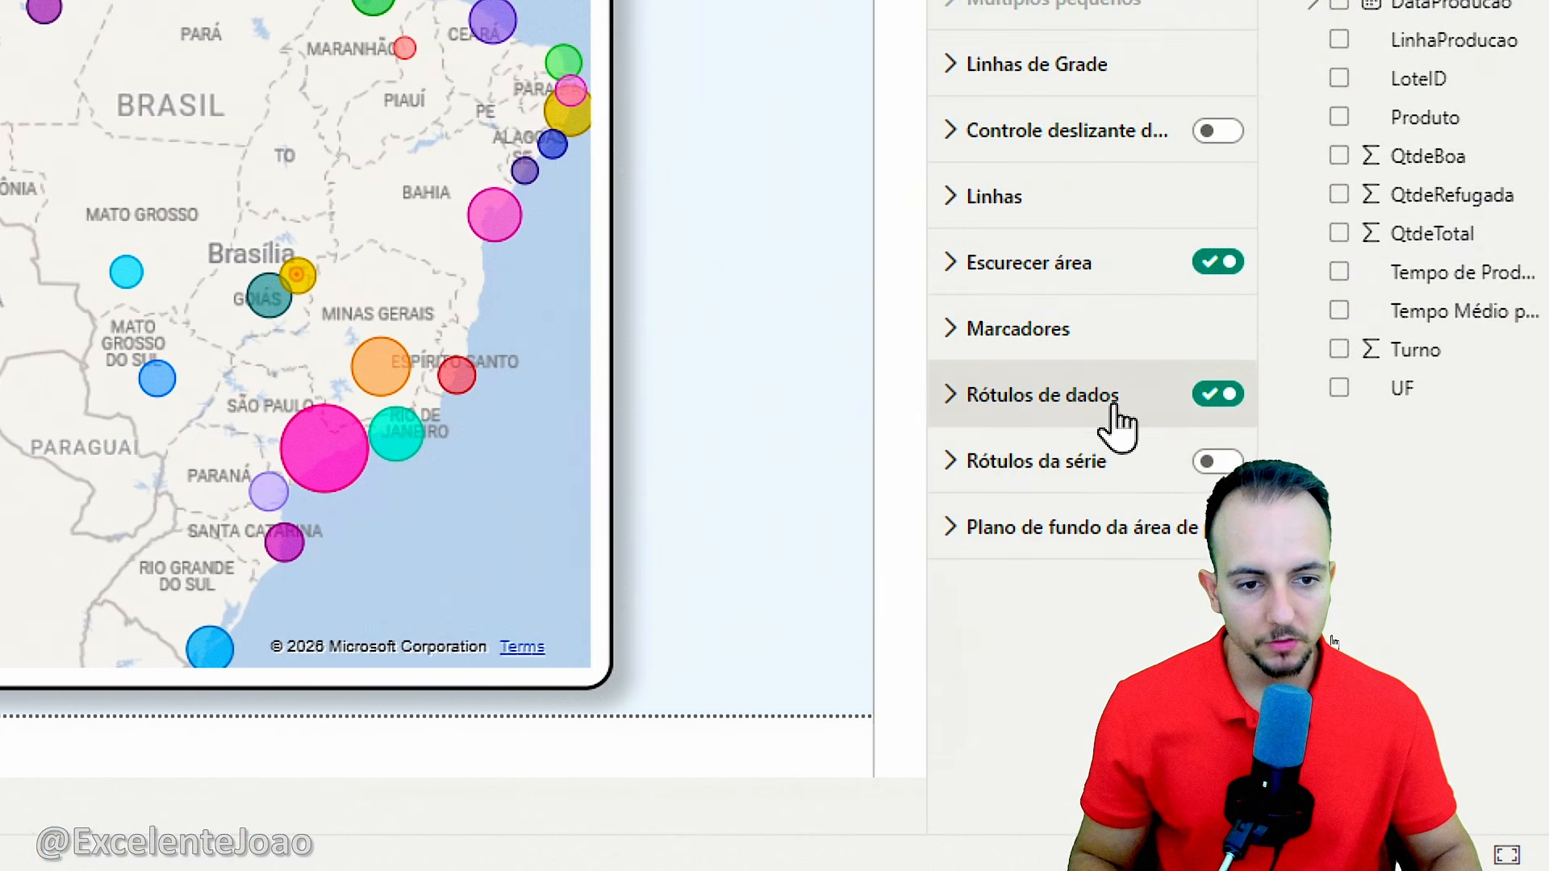
{"action": "left_click", "coordinate": [1104, 413]}
{"action": "scroll", "coordinate": [1082, 719], "scroll_direction": "down", "scroll_amount": 4}
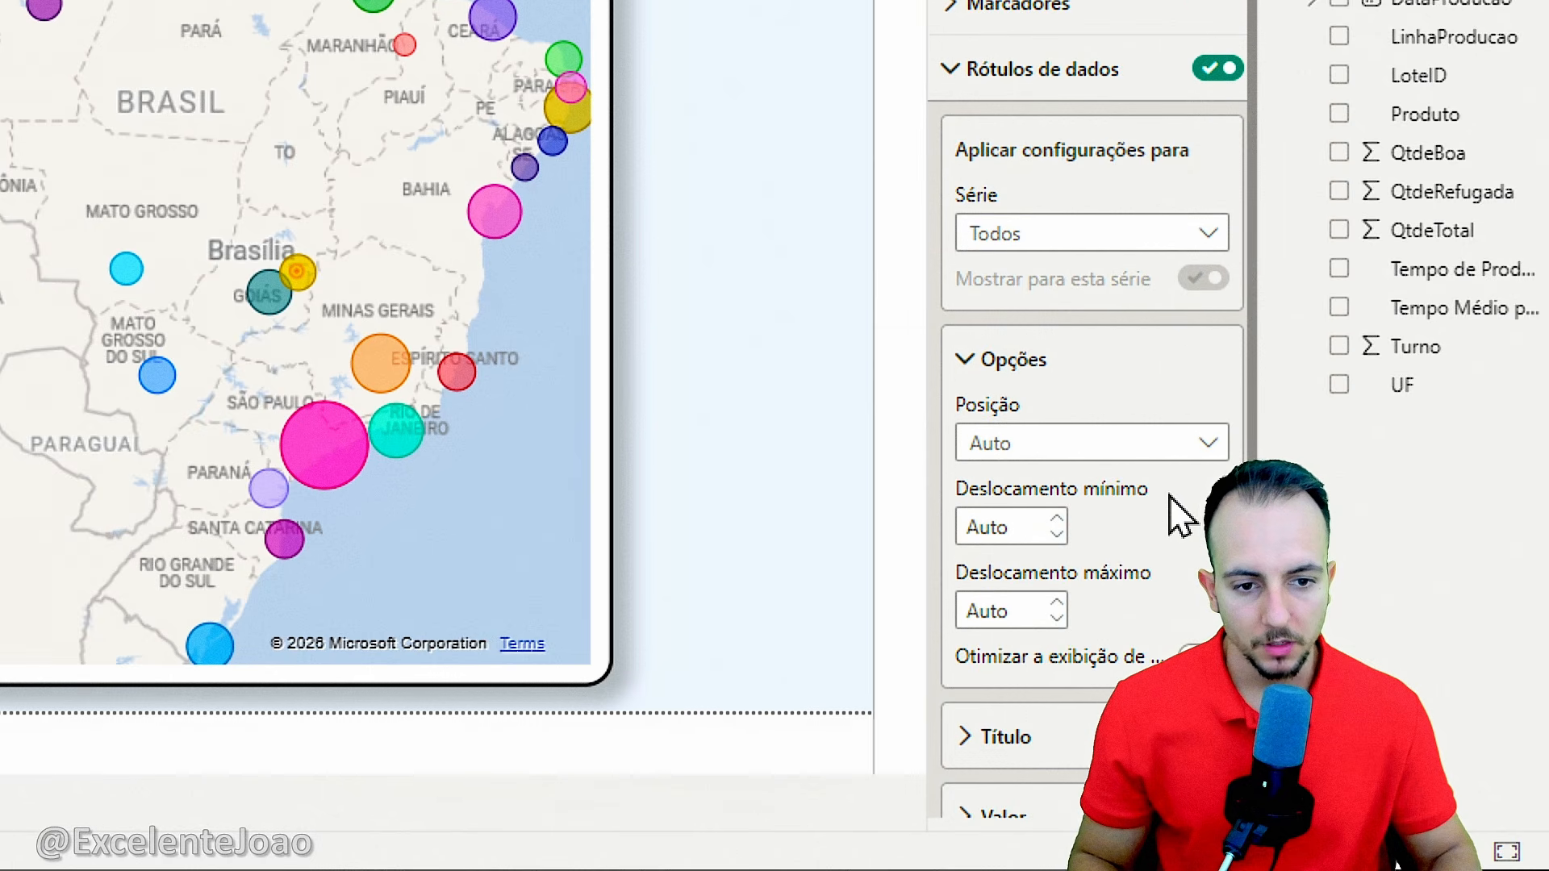
{"action": "left_click", "coordinate": [1117, 443]}
{"action": "left_click", "coordinate": [1071, 527]}
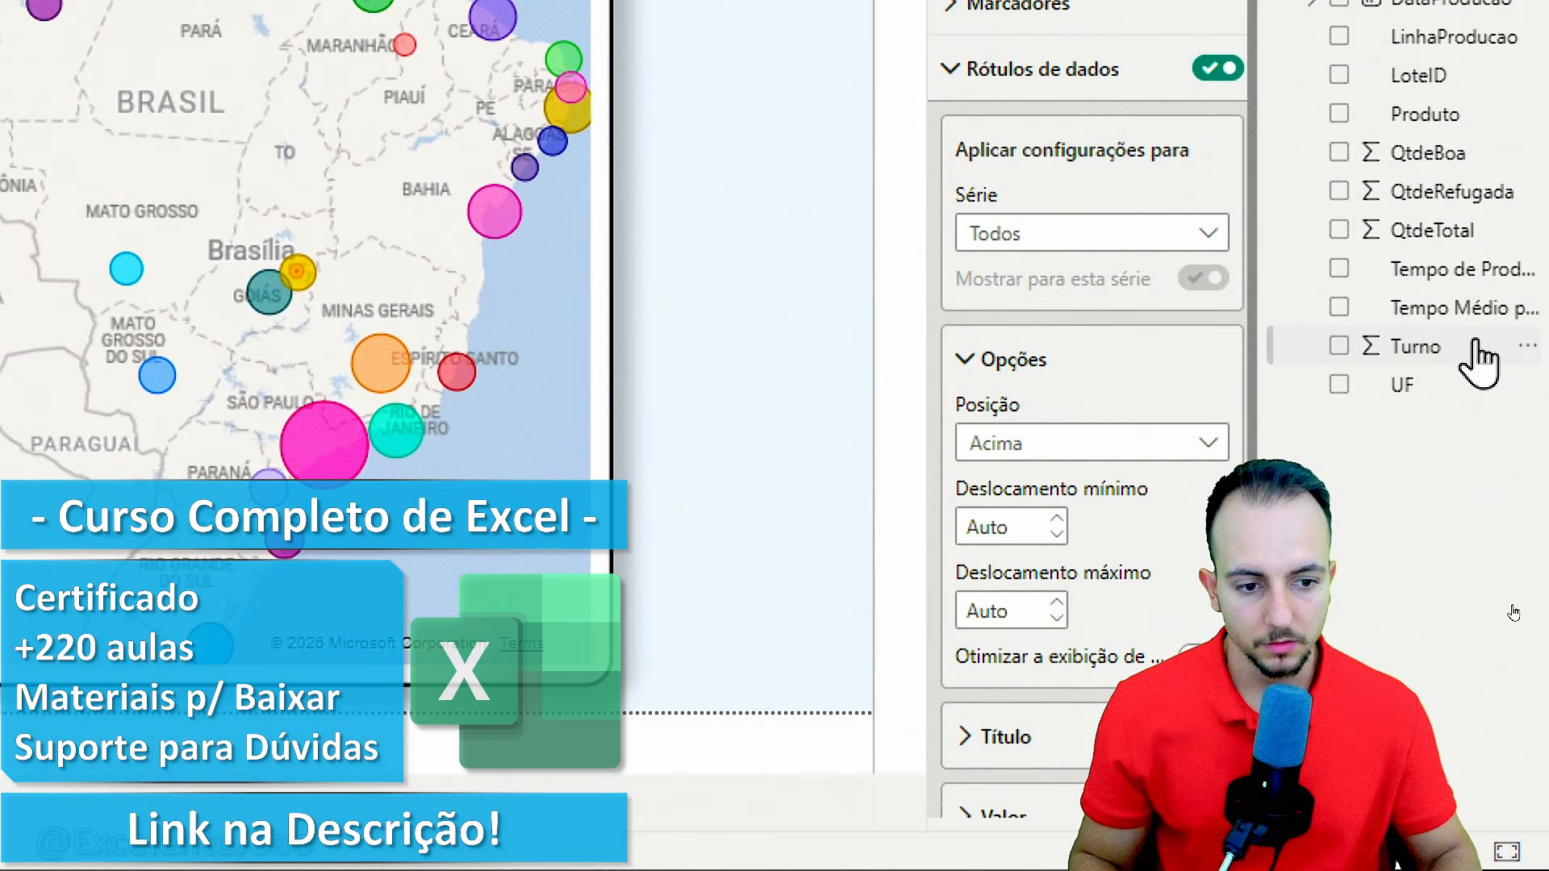
{"action": "left_click", "coordinate": [1017, 361]}
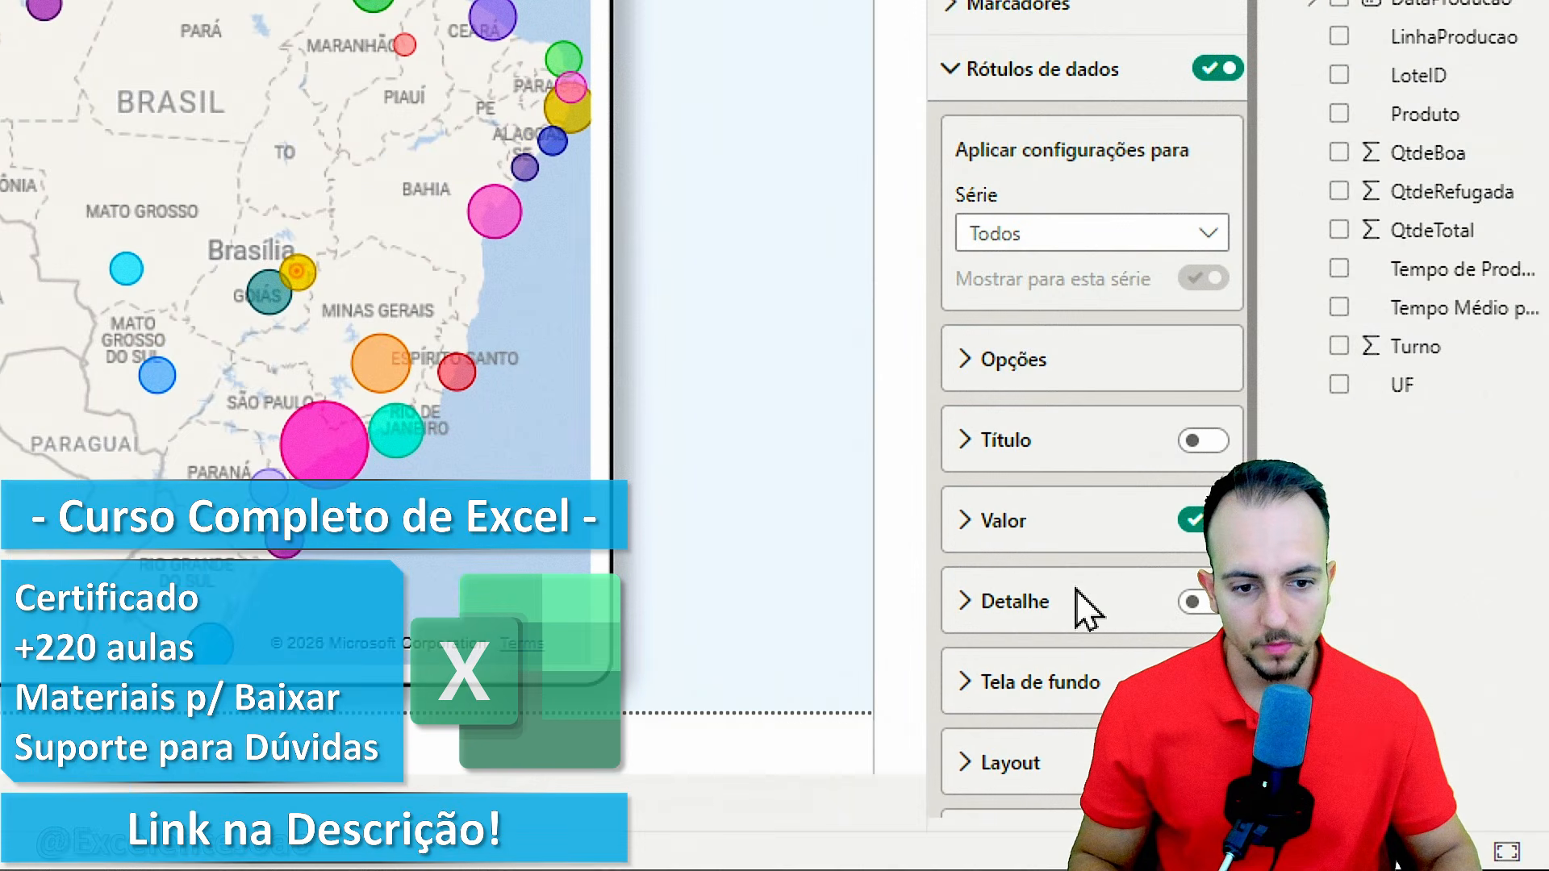
{"action": "scroll", "coordinate": [1090, 564], "scroll_direction": "up", "scroll_amount": 4}
{"action": "left_click", "coordinate": [1065, 395]}
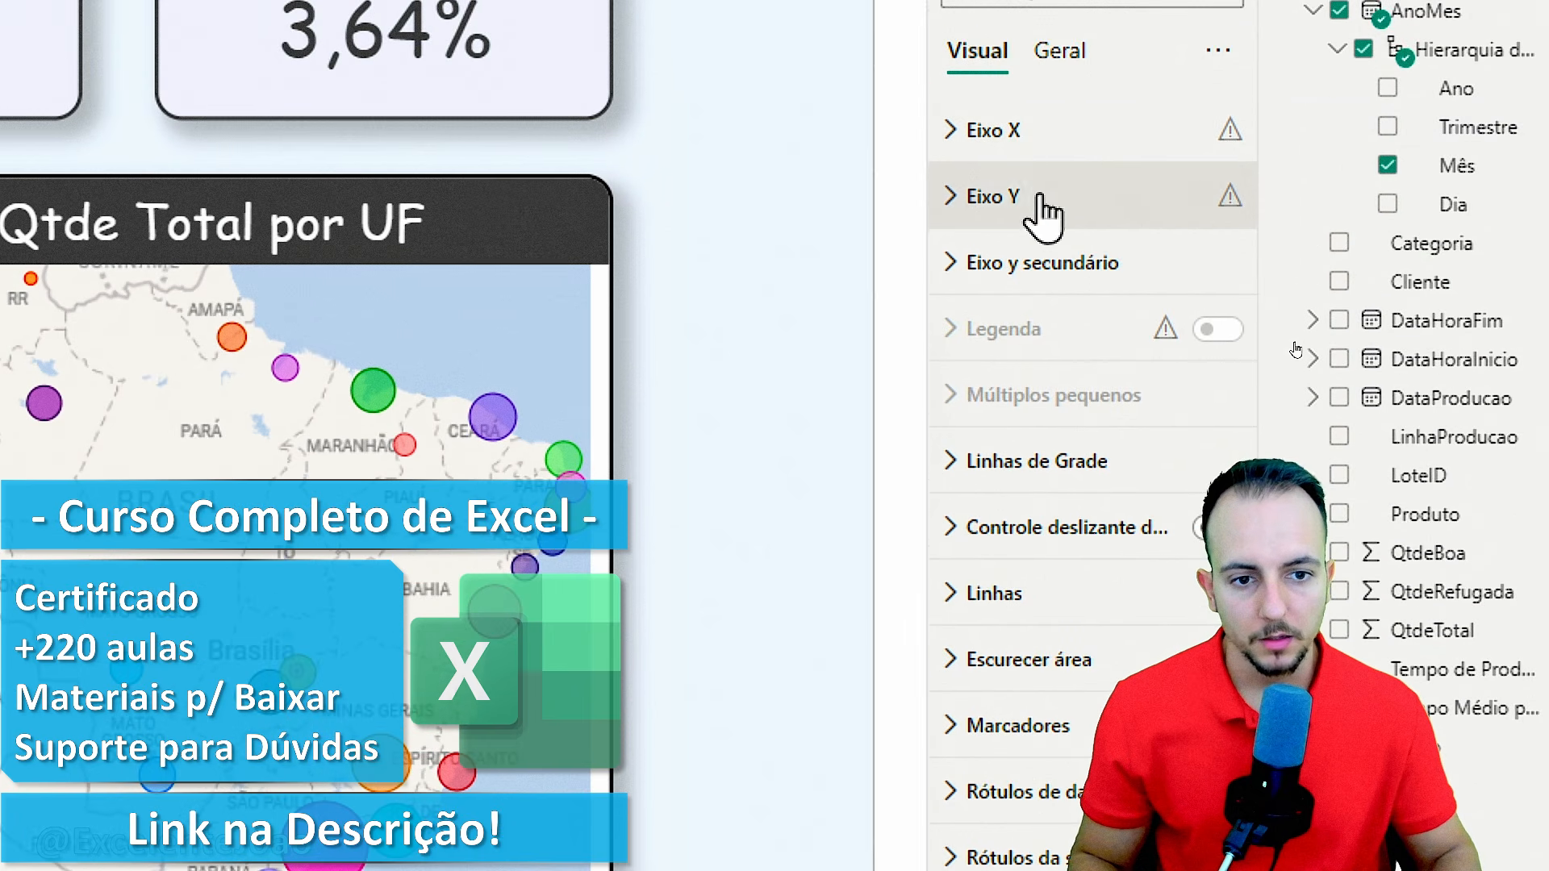
Hide the area chart's X axis title as well as its Y axis title and values
{"action": "left_click", "coordinate": [1036, 145]}
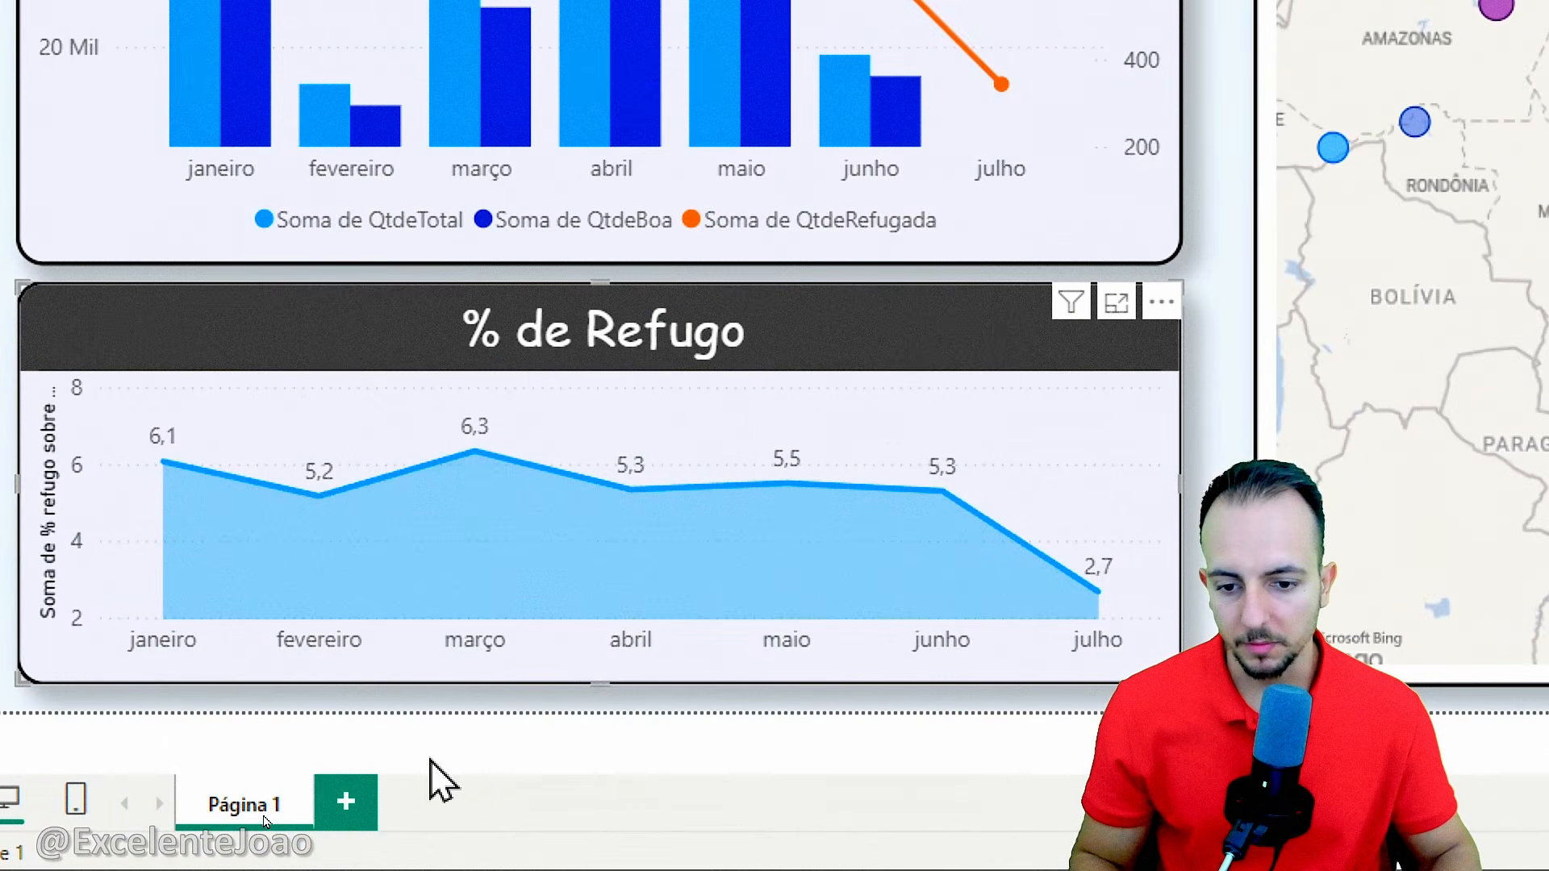
{"action": "left_click_drag", "start_coordinate": [75, 366], "coordinate": [181, 662]}
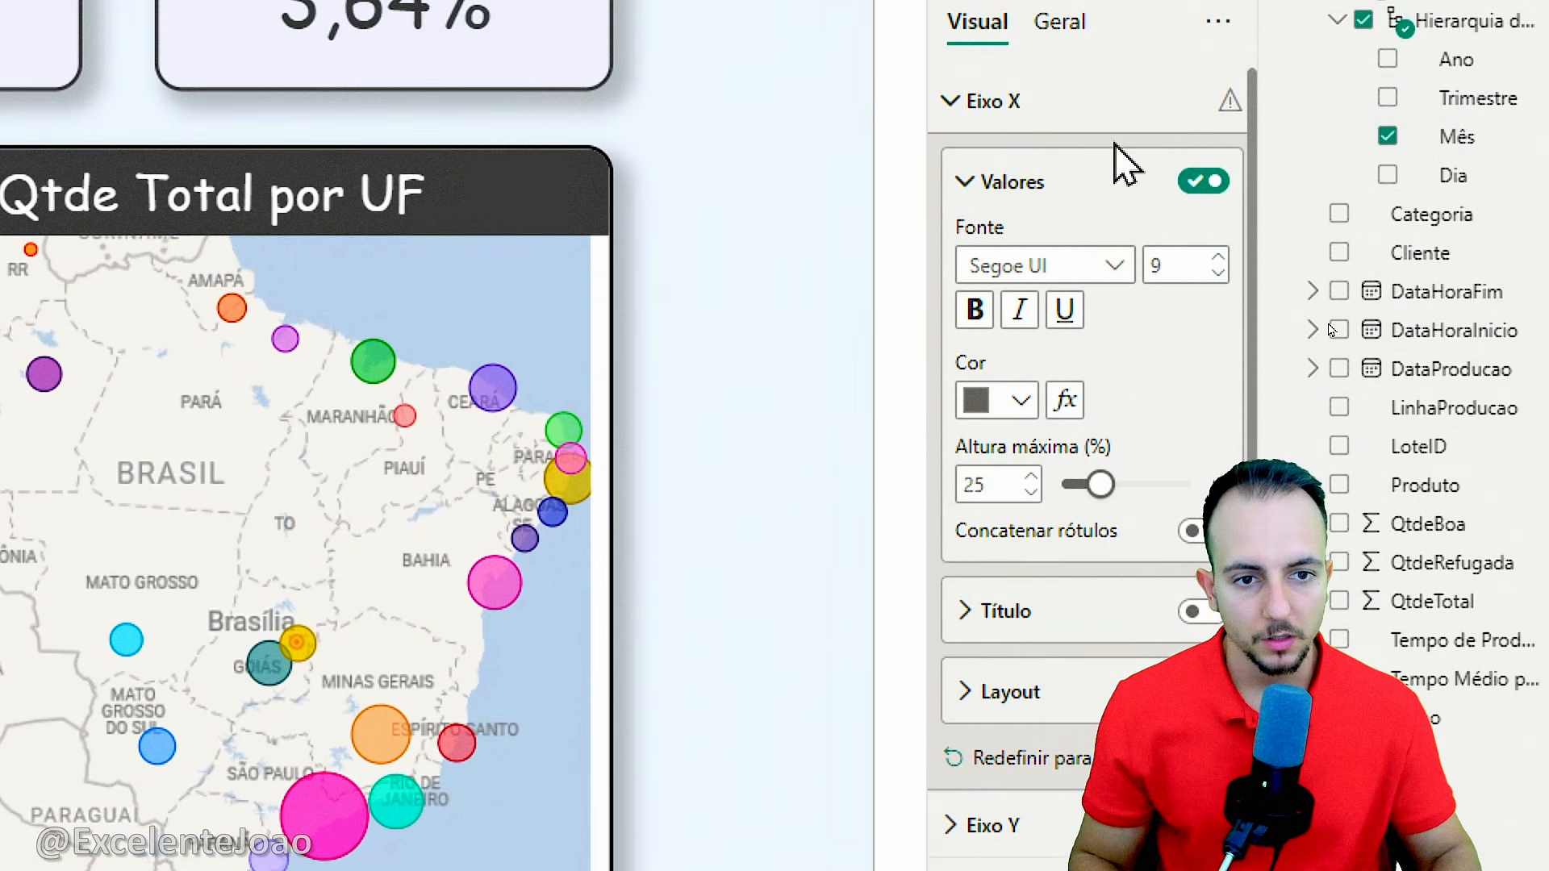
{"action": "left_click", "coordinate": [1027, 207]}
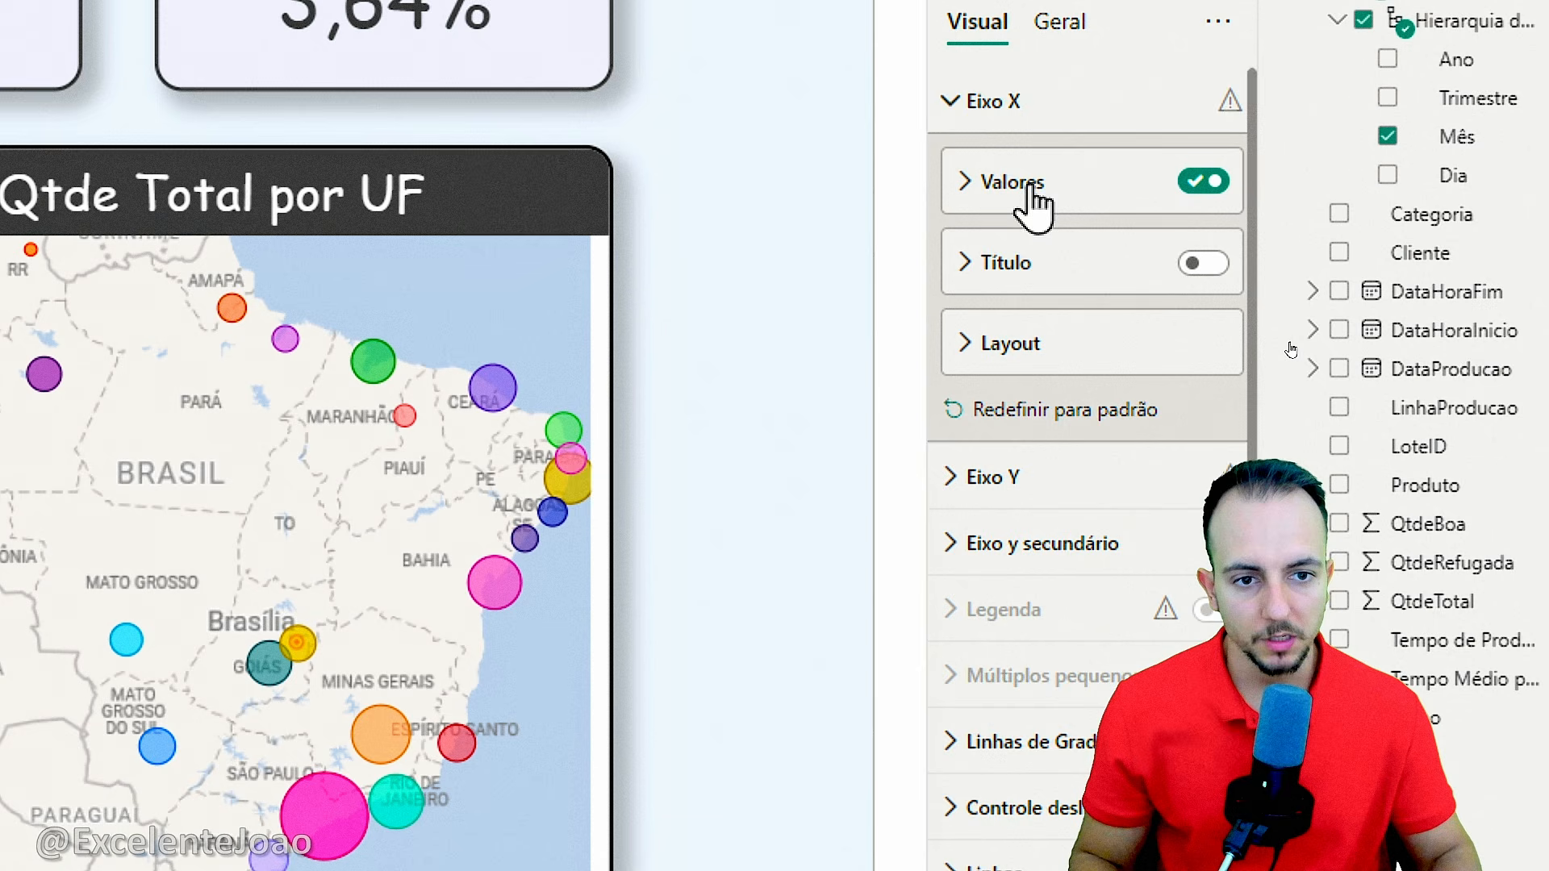
{"action": "left_click", "coordinate": [1041, 129]}
{"action": "left_click", "coordinate": [1028, 171]}
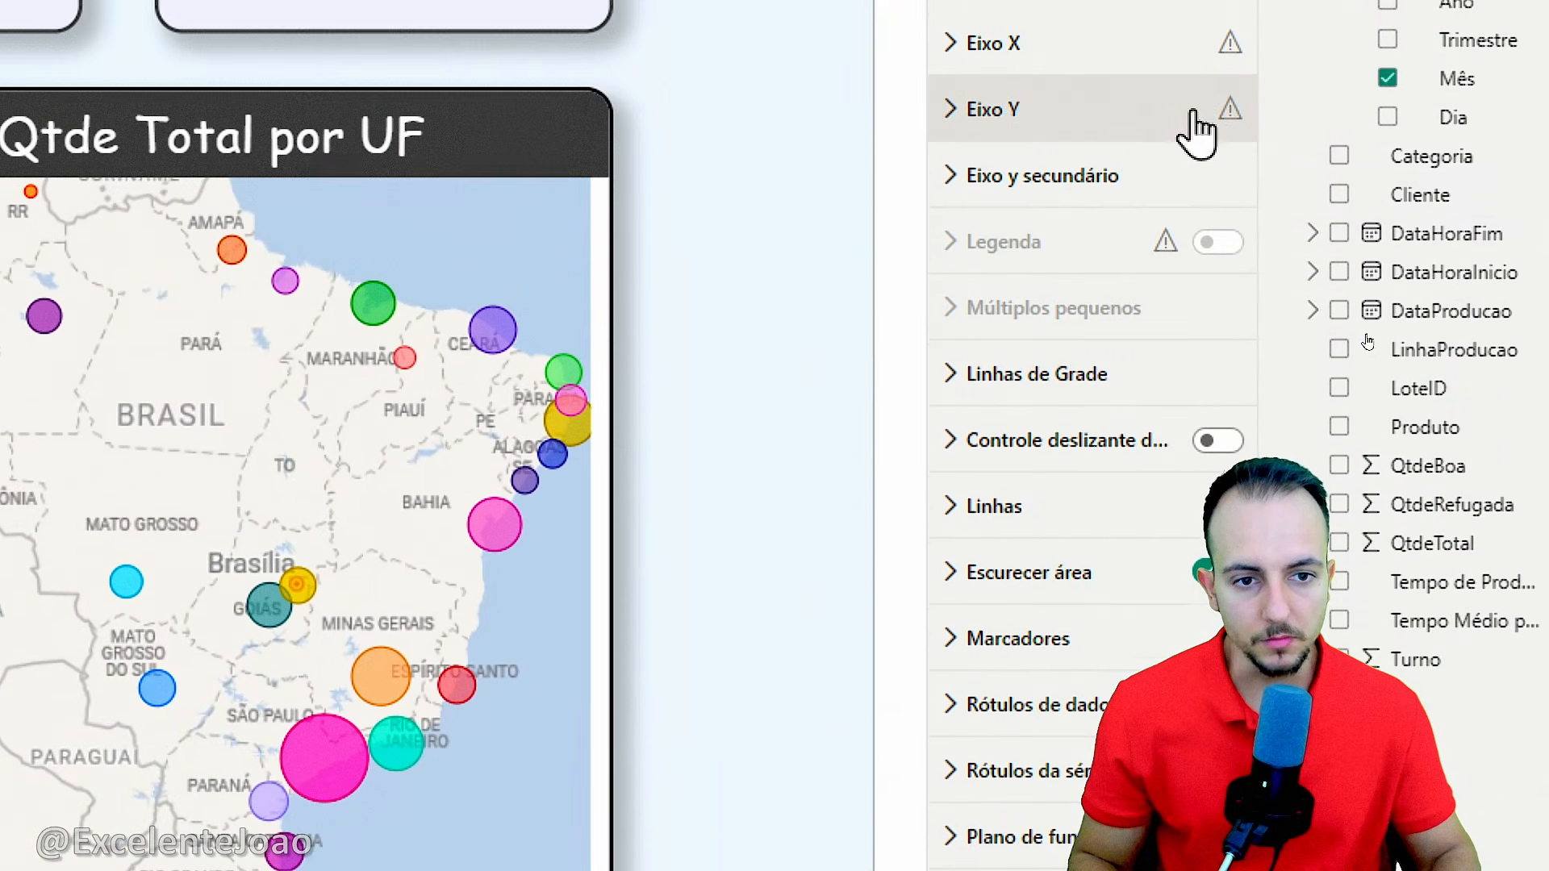
{"action": "left_click", "coordinate": [1059, 121]}
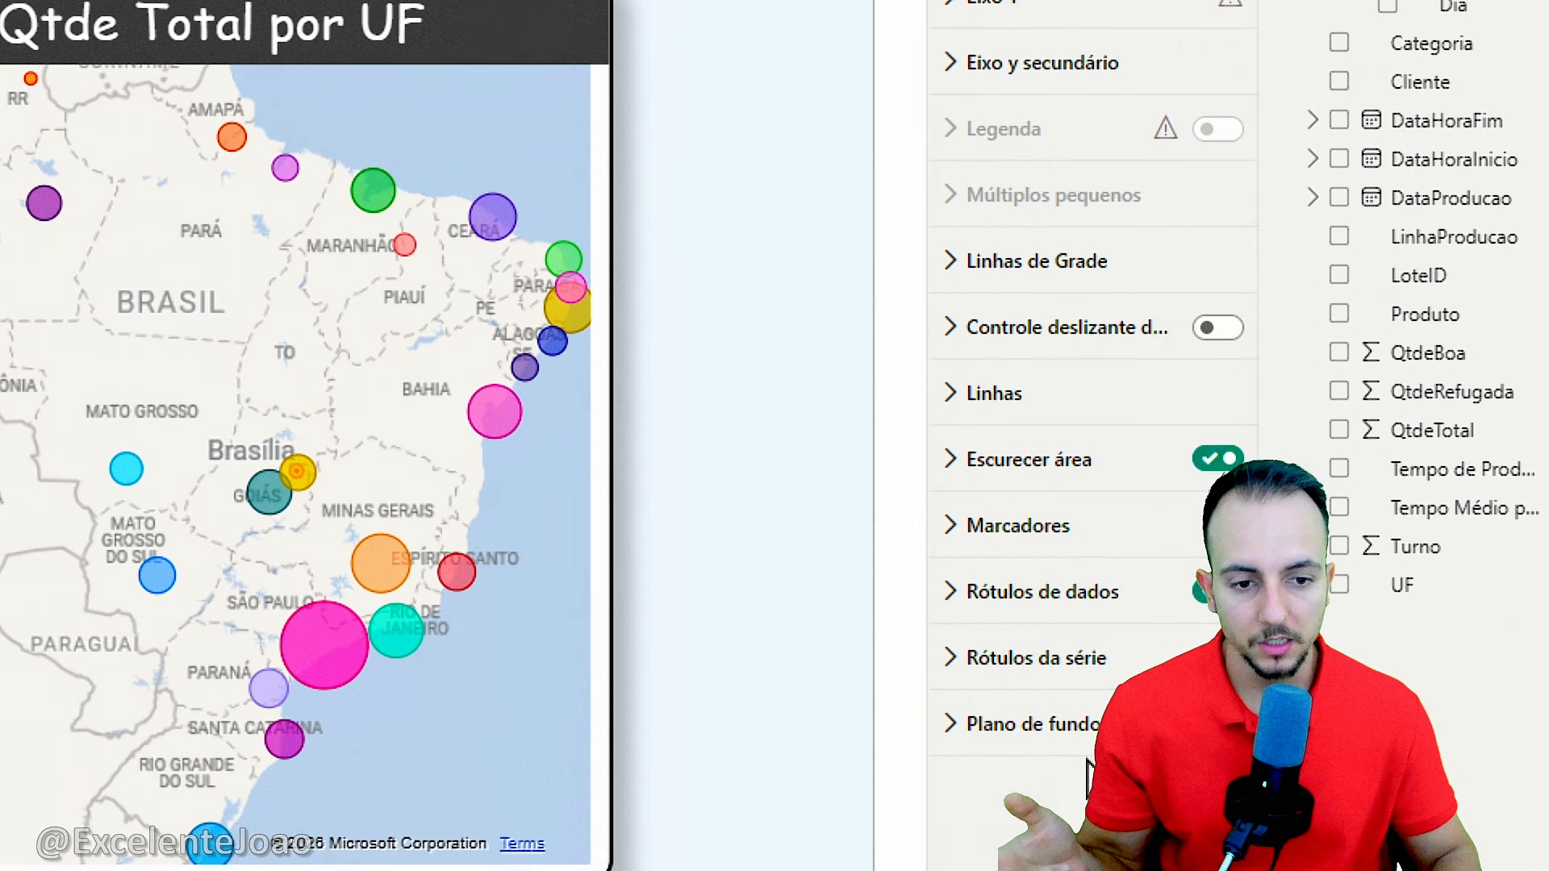
Format the area chart's line as Pontilhado, 4 px wide, with the interpolation type Suave
{"action": "left_click", "coordinate": [988, 393]}
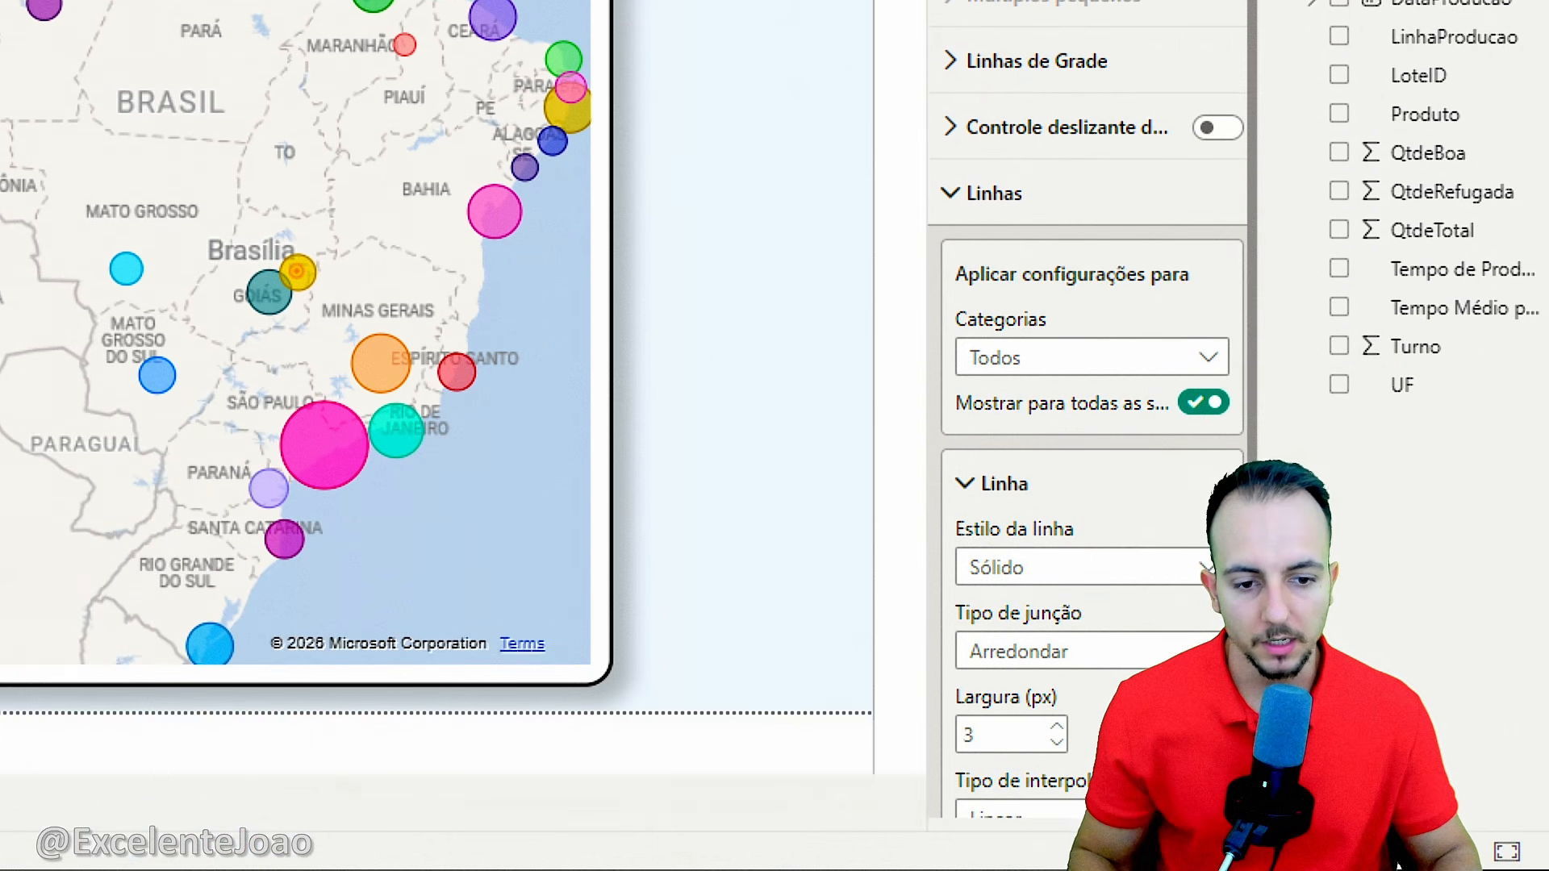
{"action": "scroll", "coordinate": [1200, 495], "scroll_direction": "down", "scroll_amount": 4}
{"action": "left_click", "coordinate": [1194, 244]}
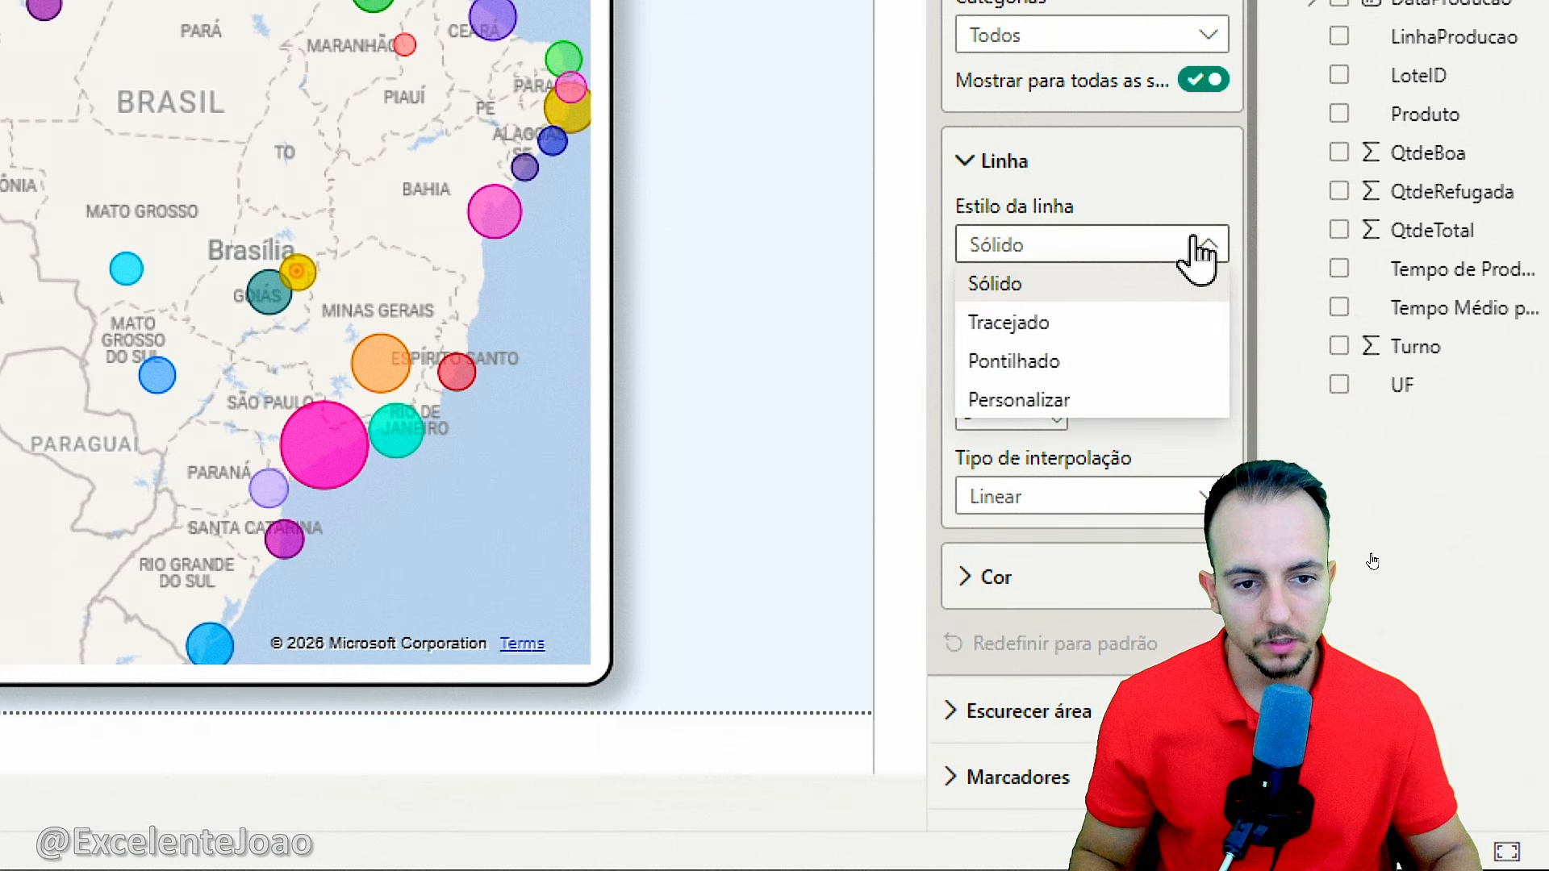
{"action": "left_click", "coordinate": [1124, 364]}
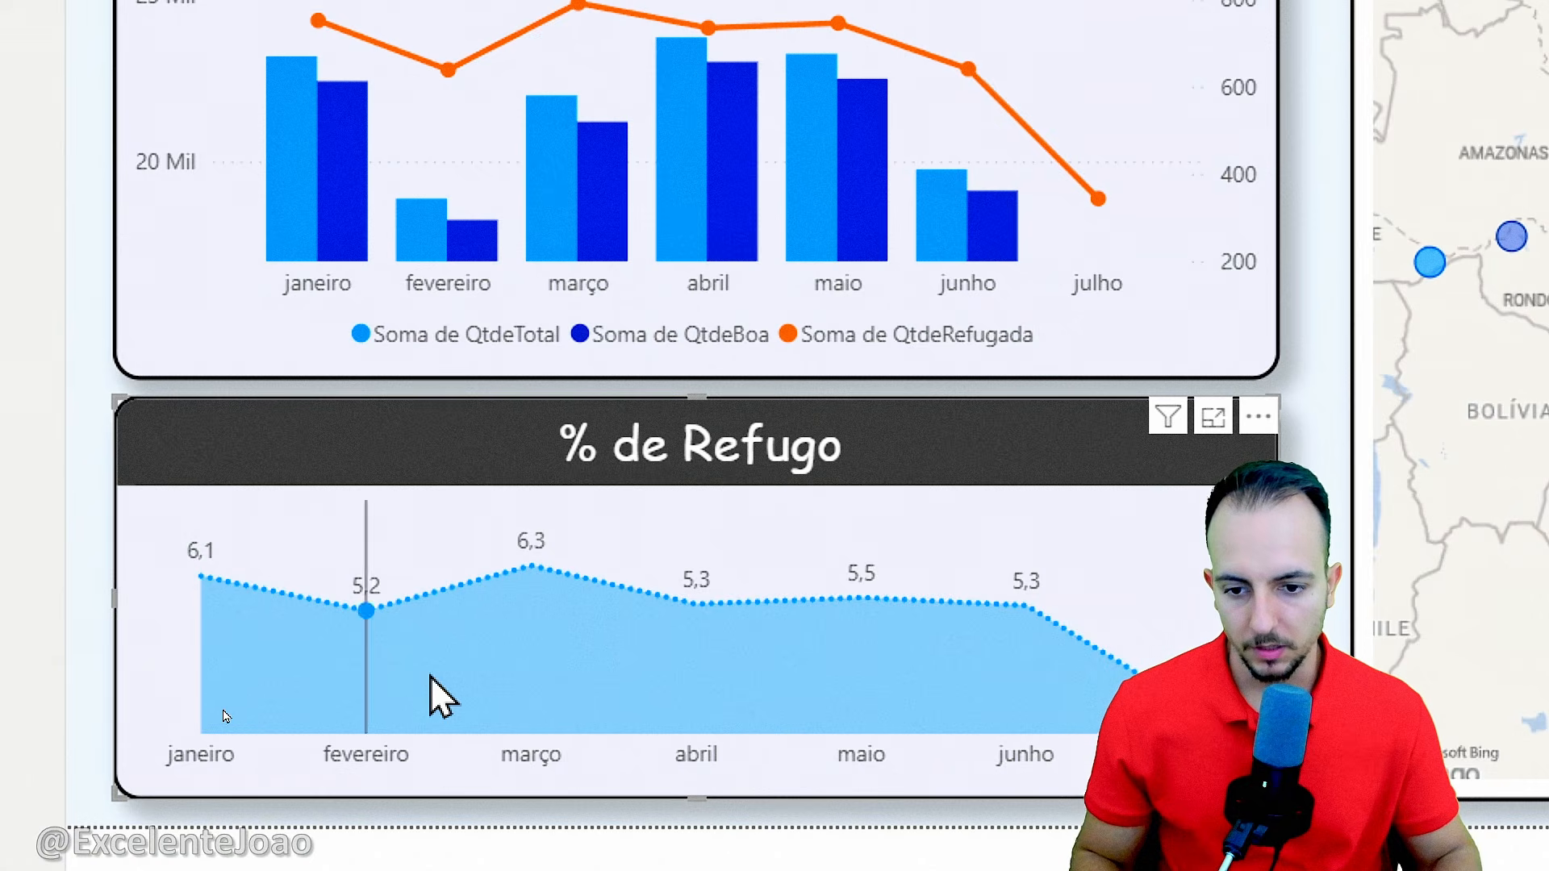
{"action": "left_click", "coordinate": [1169, 486]}
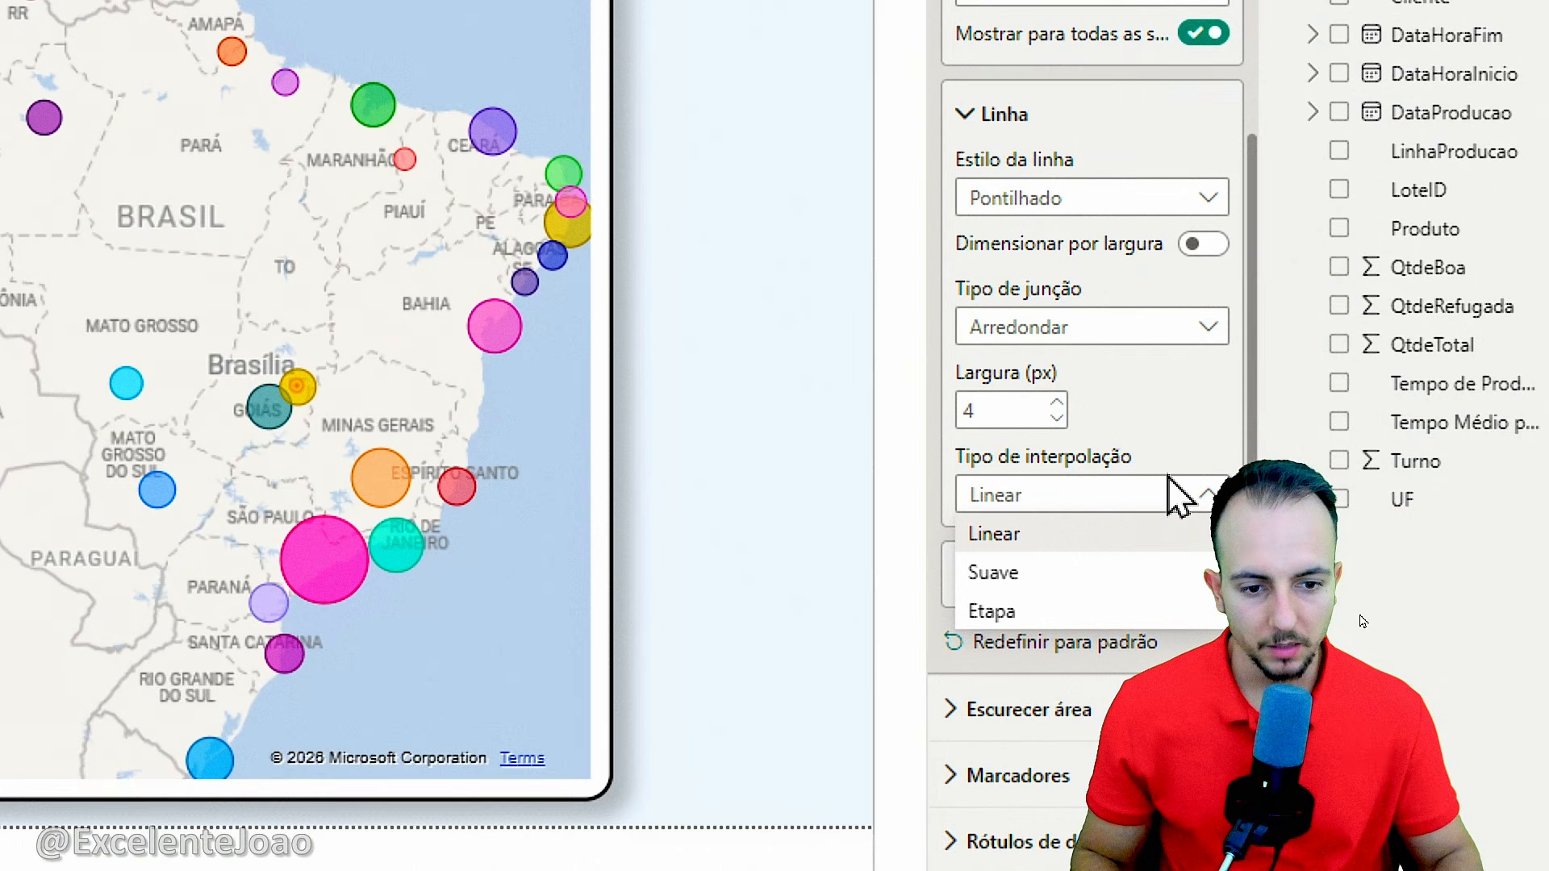
{"action": "left_click", "coordinate": [1059, 573]}
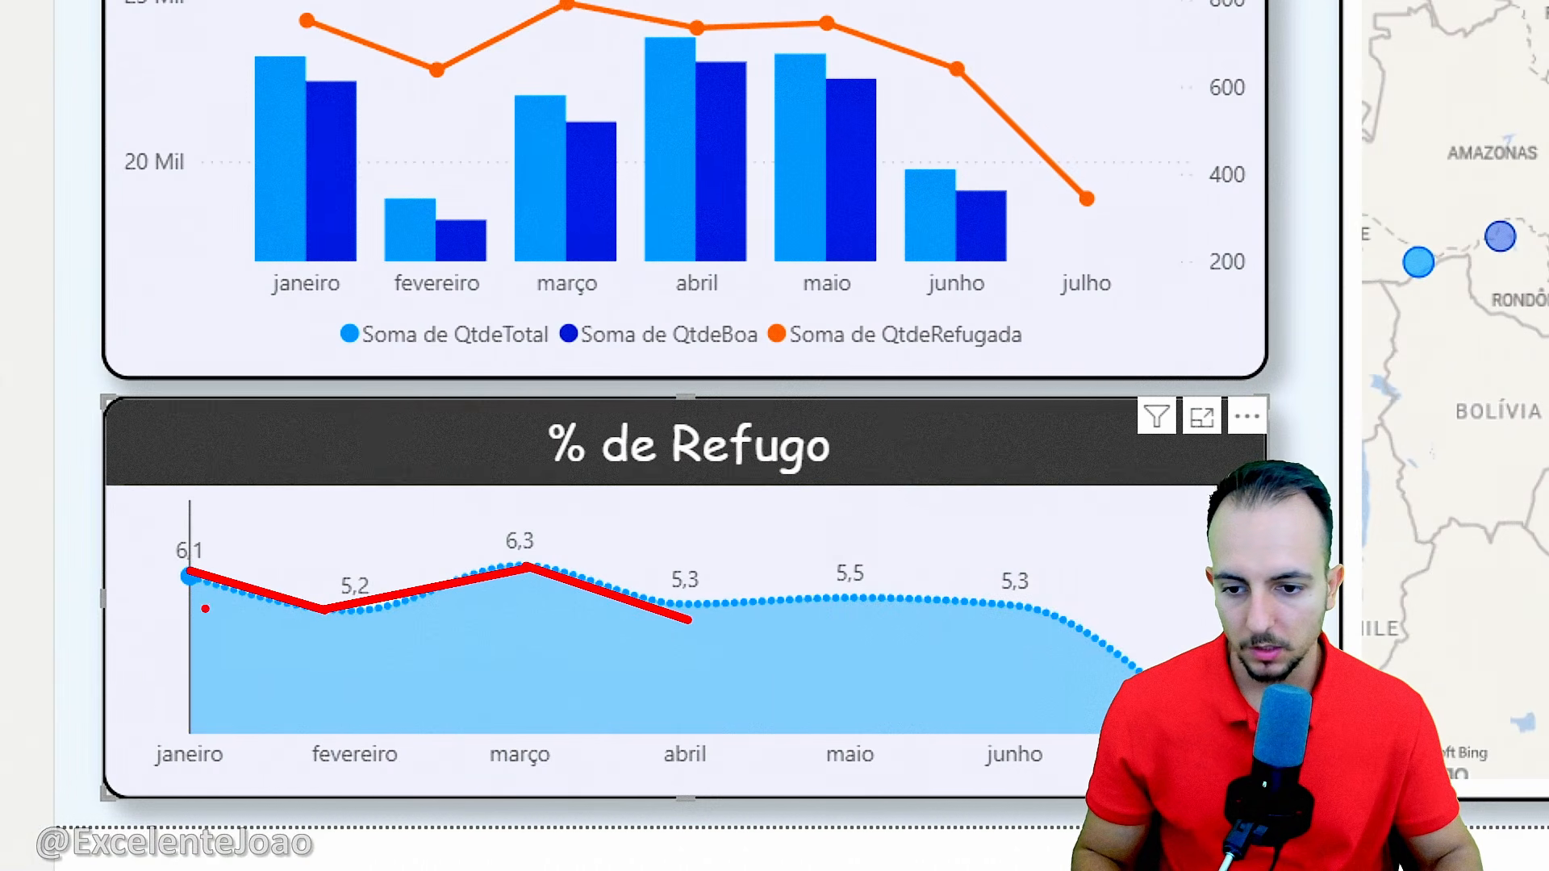
{"action": "key", "text": "Escape"}
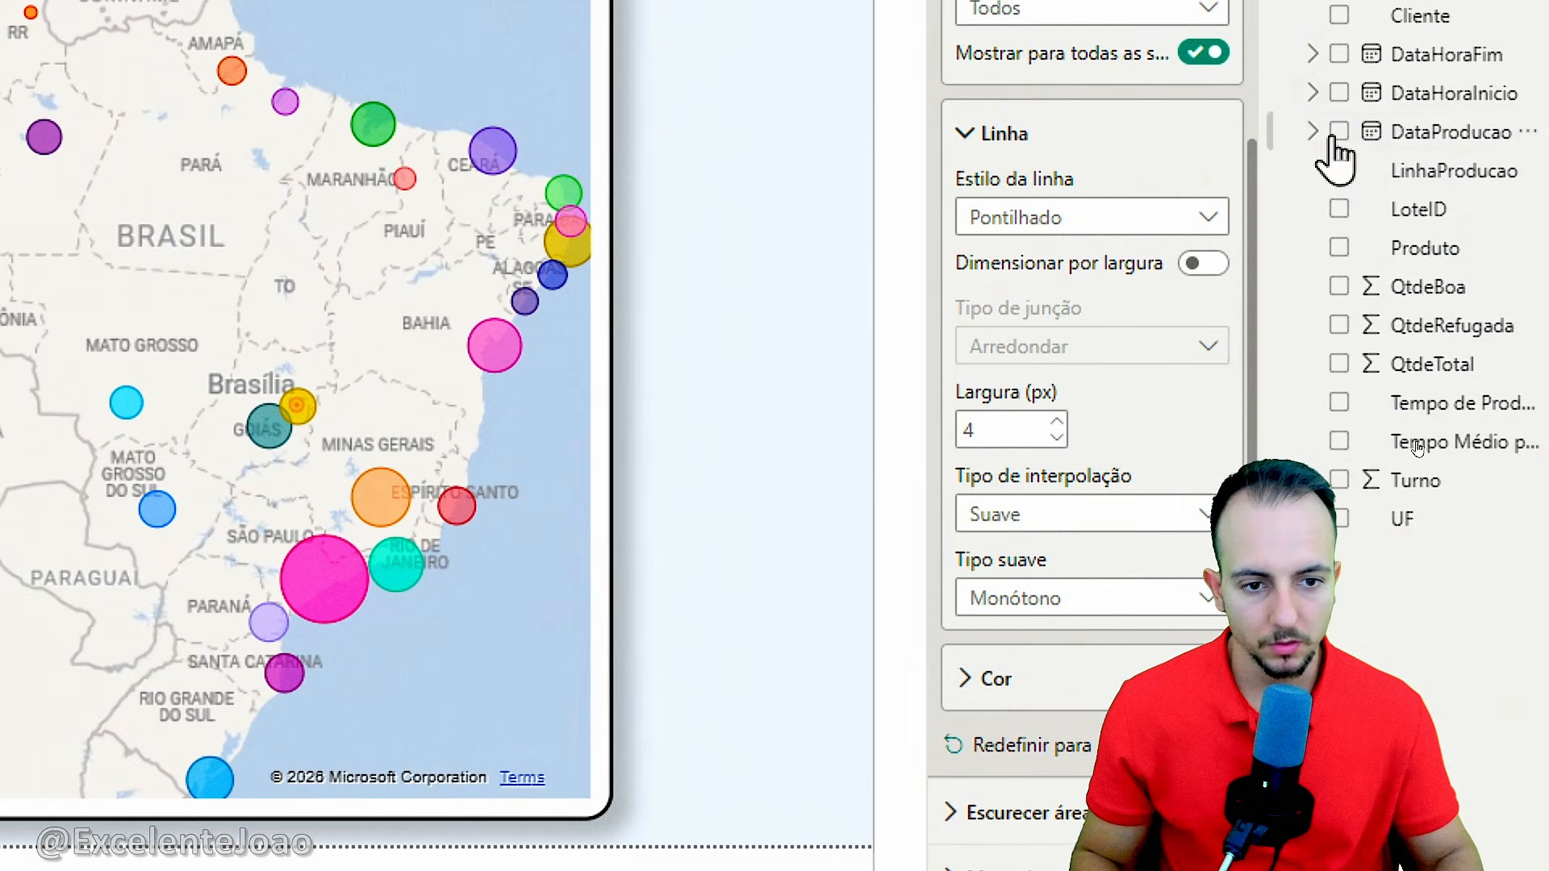
{"action": "left_click", "coordinate": [1013, 174]}
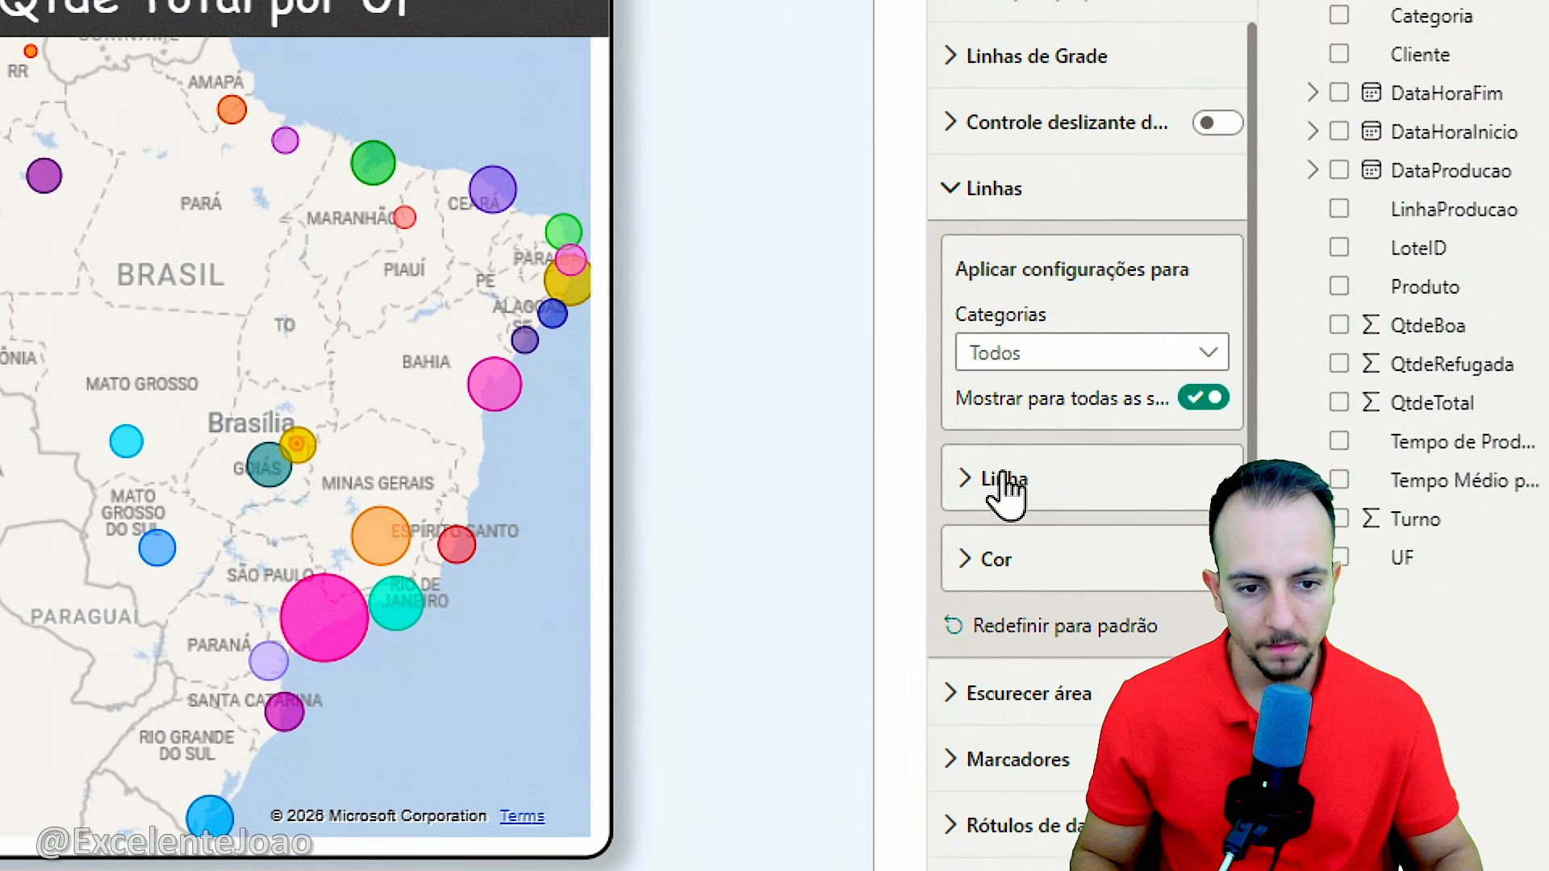
Change the area chart's line colour to a pink theme colour
{"action": "left_click", "coordinate": [1028, 492]}
{"action": "left_click", "coordinate": [1027, 495]}
{"action": "left_click", "coordinate": [1001, 560]}
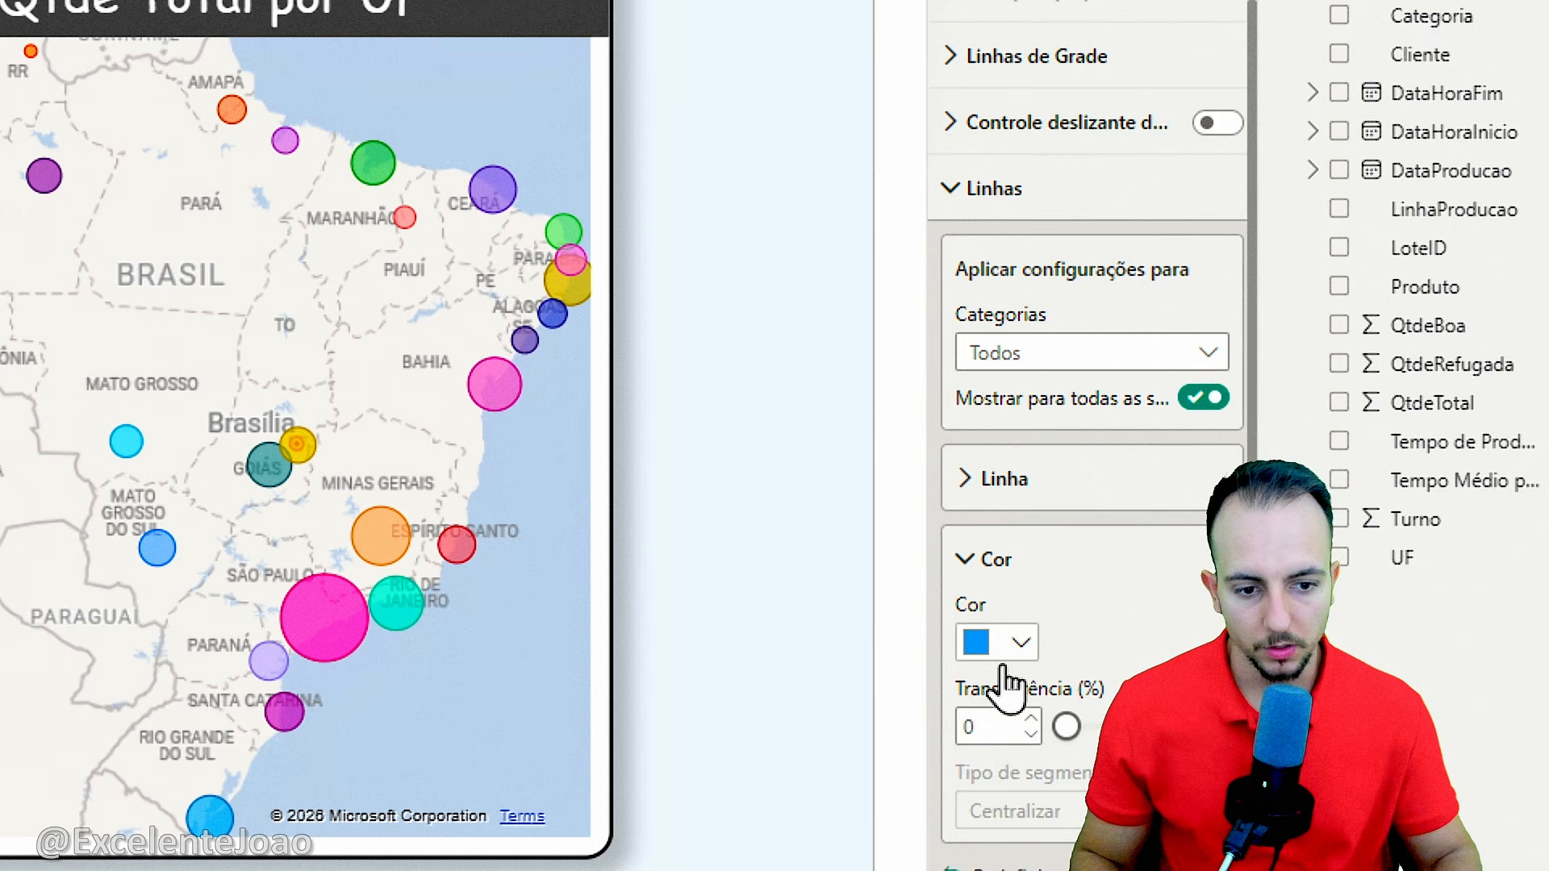
{"action": "left_click", "coordinate": [1023, 470]}
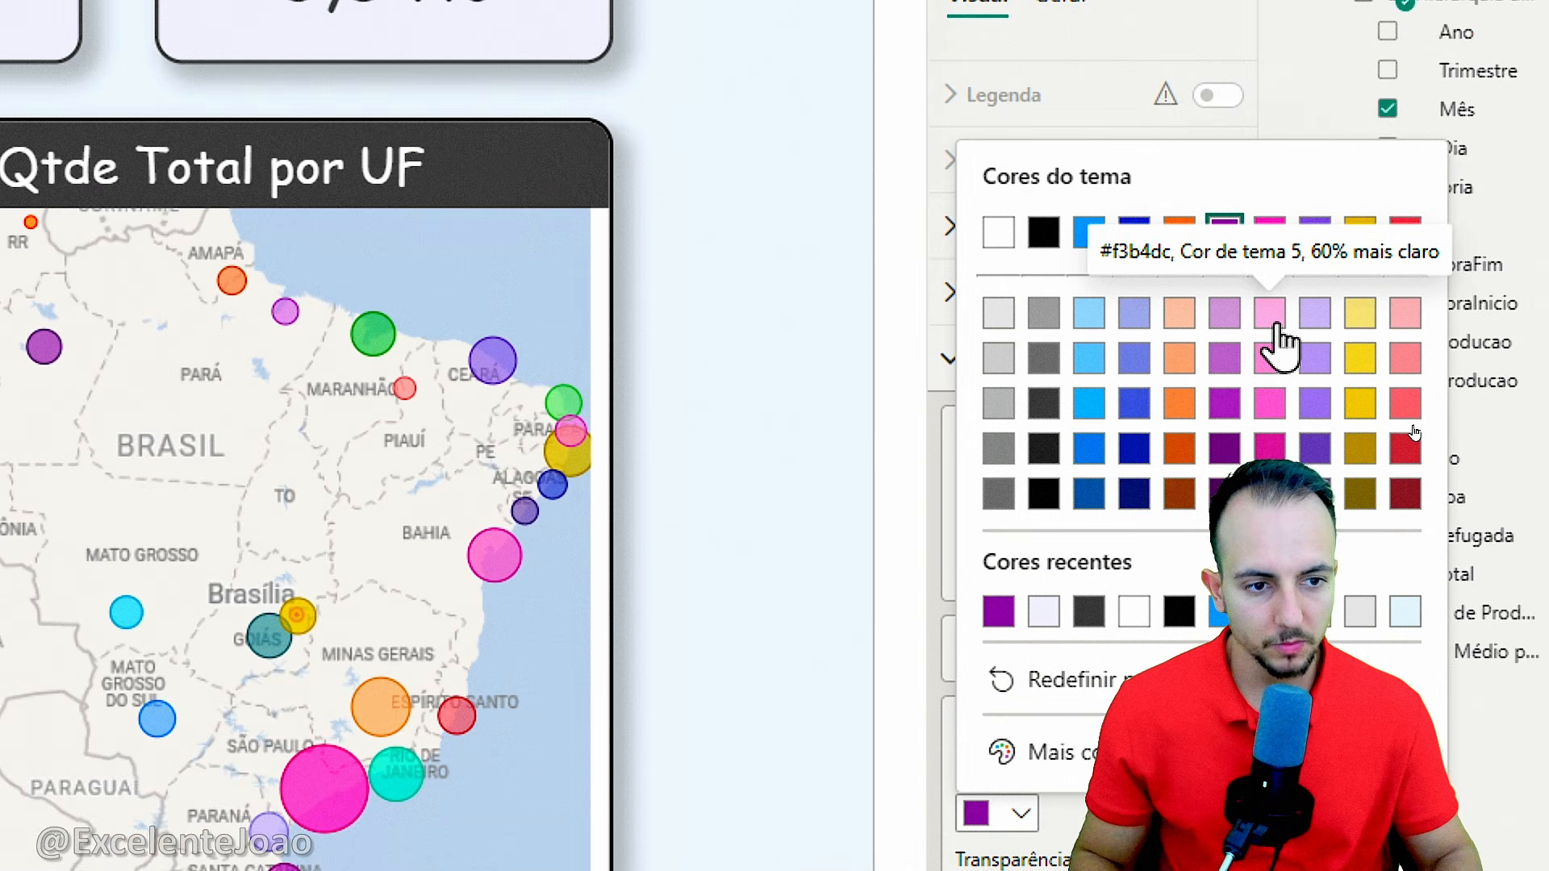
{"action": "left_click", "coordinate": [1270, 0]}
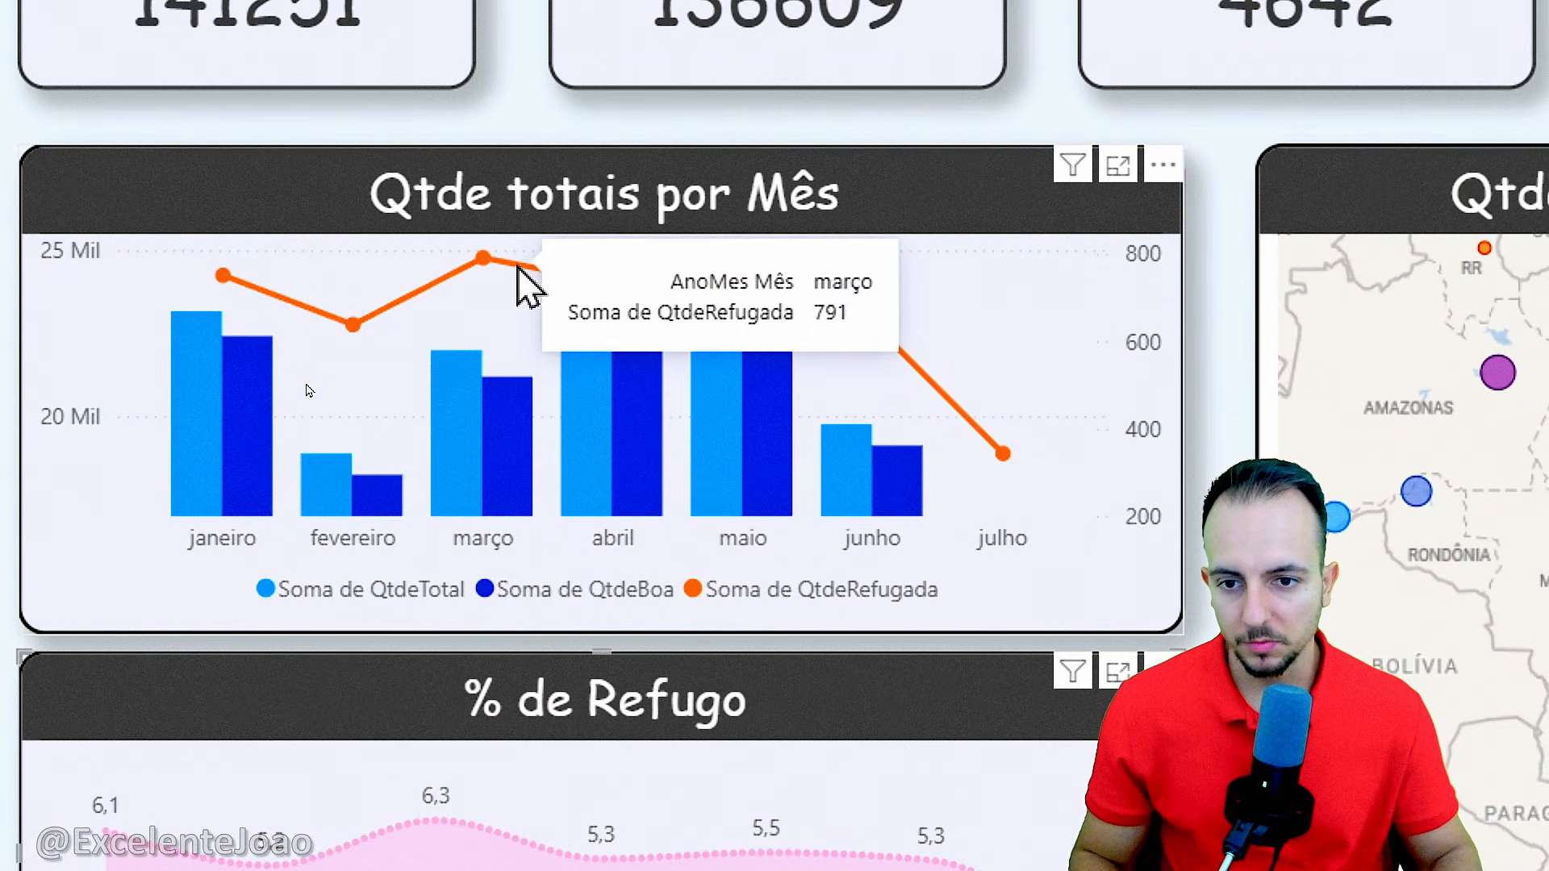
Set the line interpolation type of the Qtde totais por Mês combo chart to Suave
{"action": "left_click", "coordinate": [526, 428]}
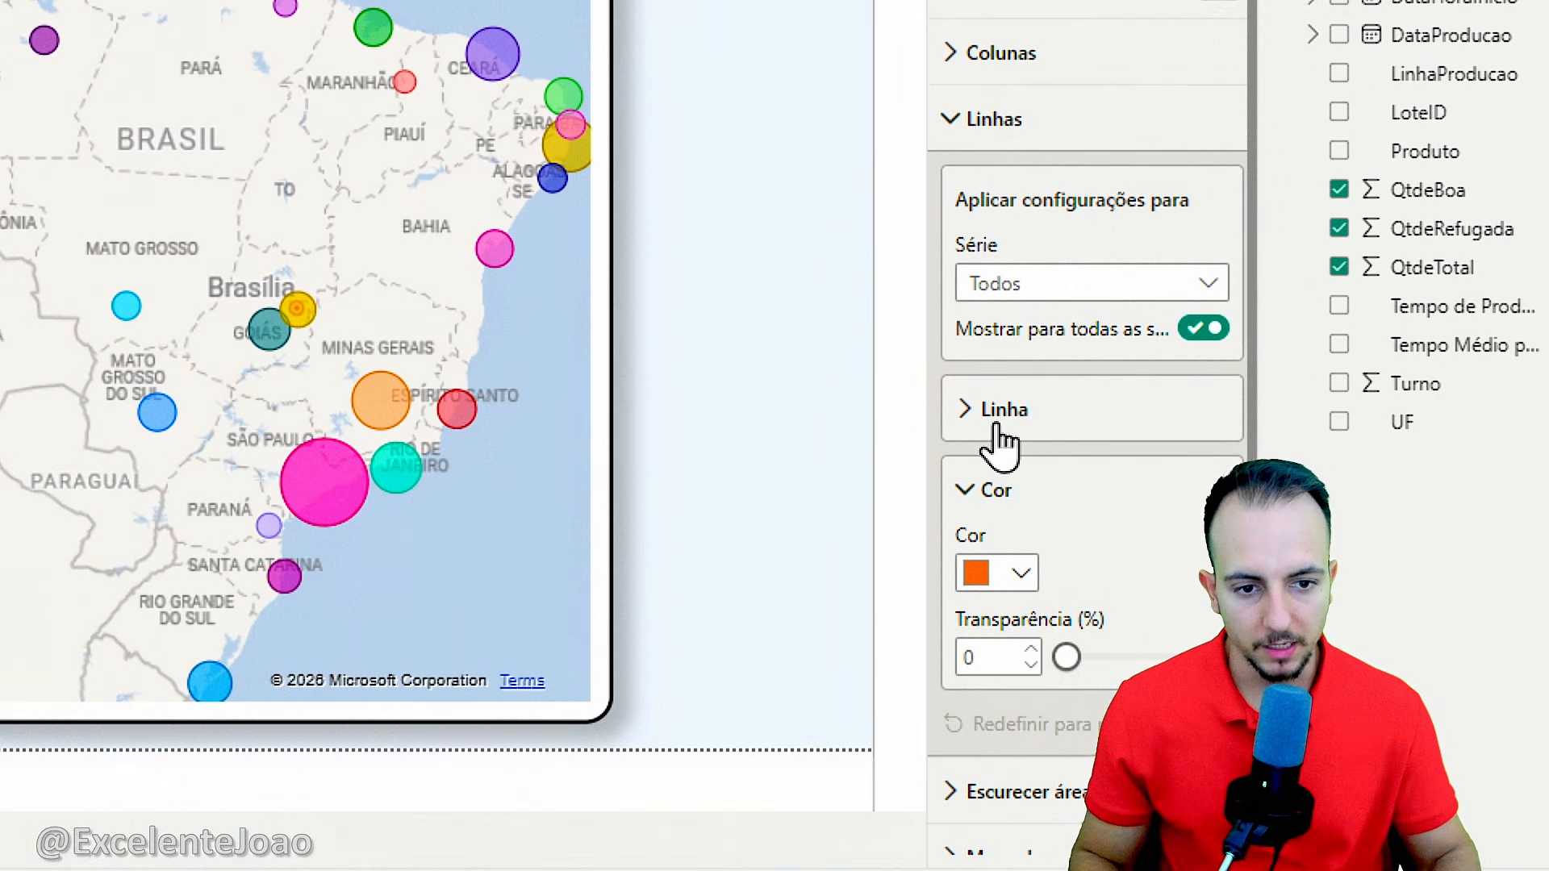
{"action": "left_click", "coordinate": [1001, 411]}
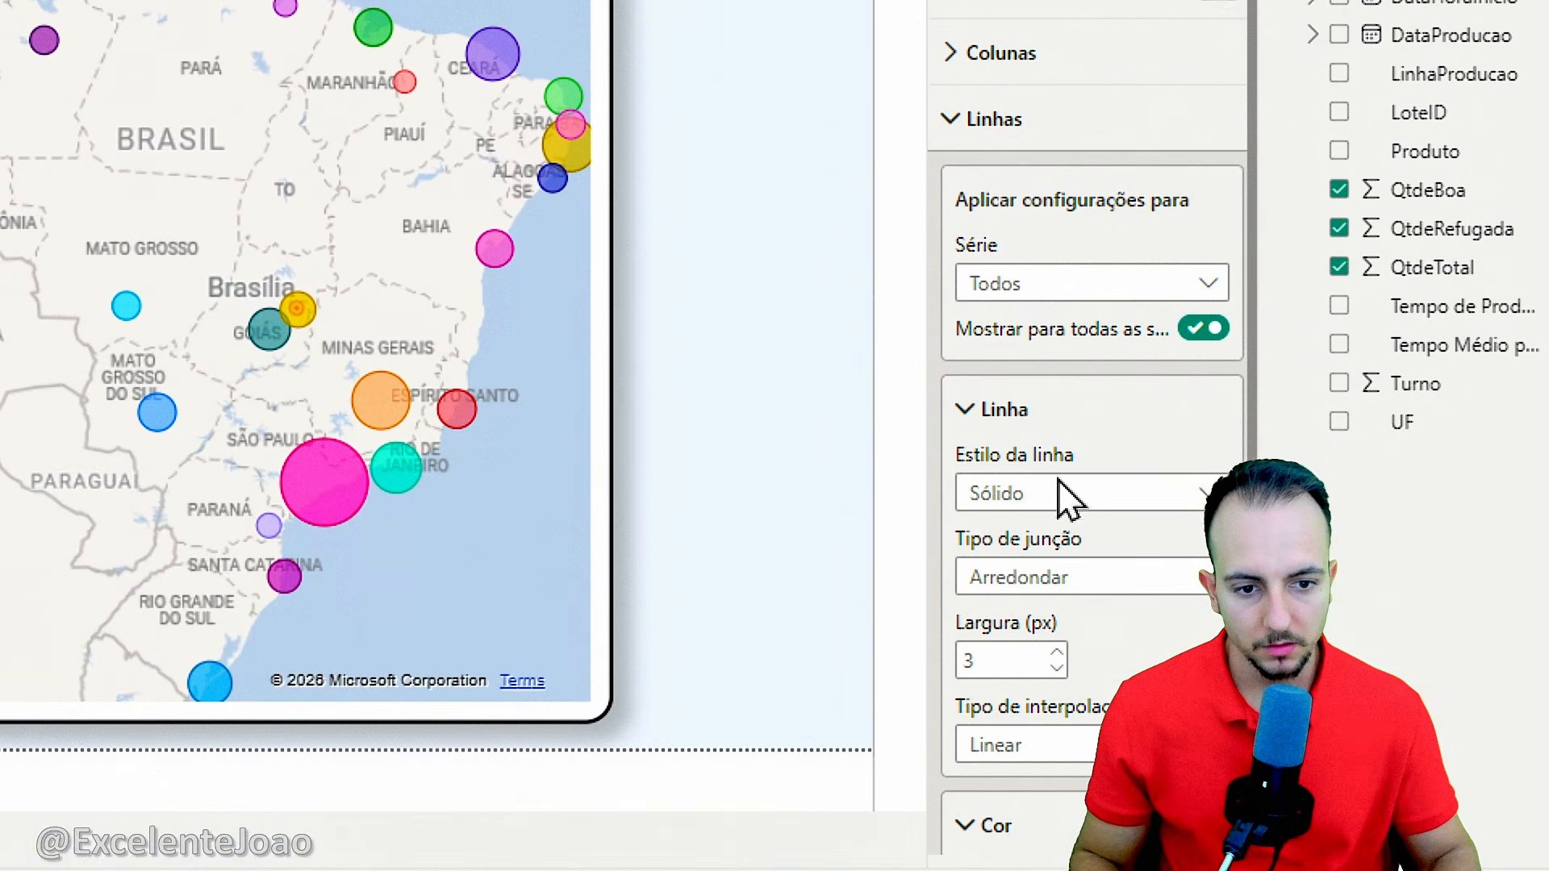
{"action": "scroll", "coordinate": [1146, 668], "scroll_direction": "down", "scroll_amount": 2}
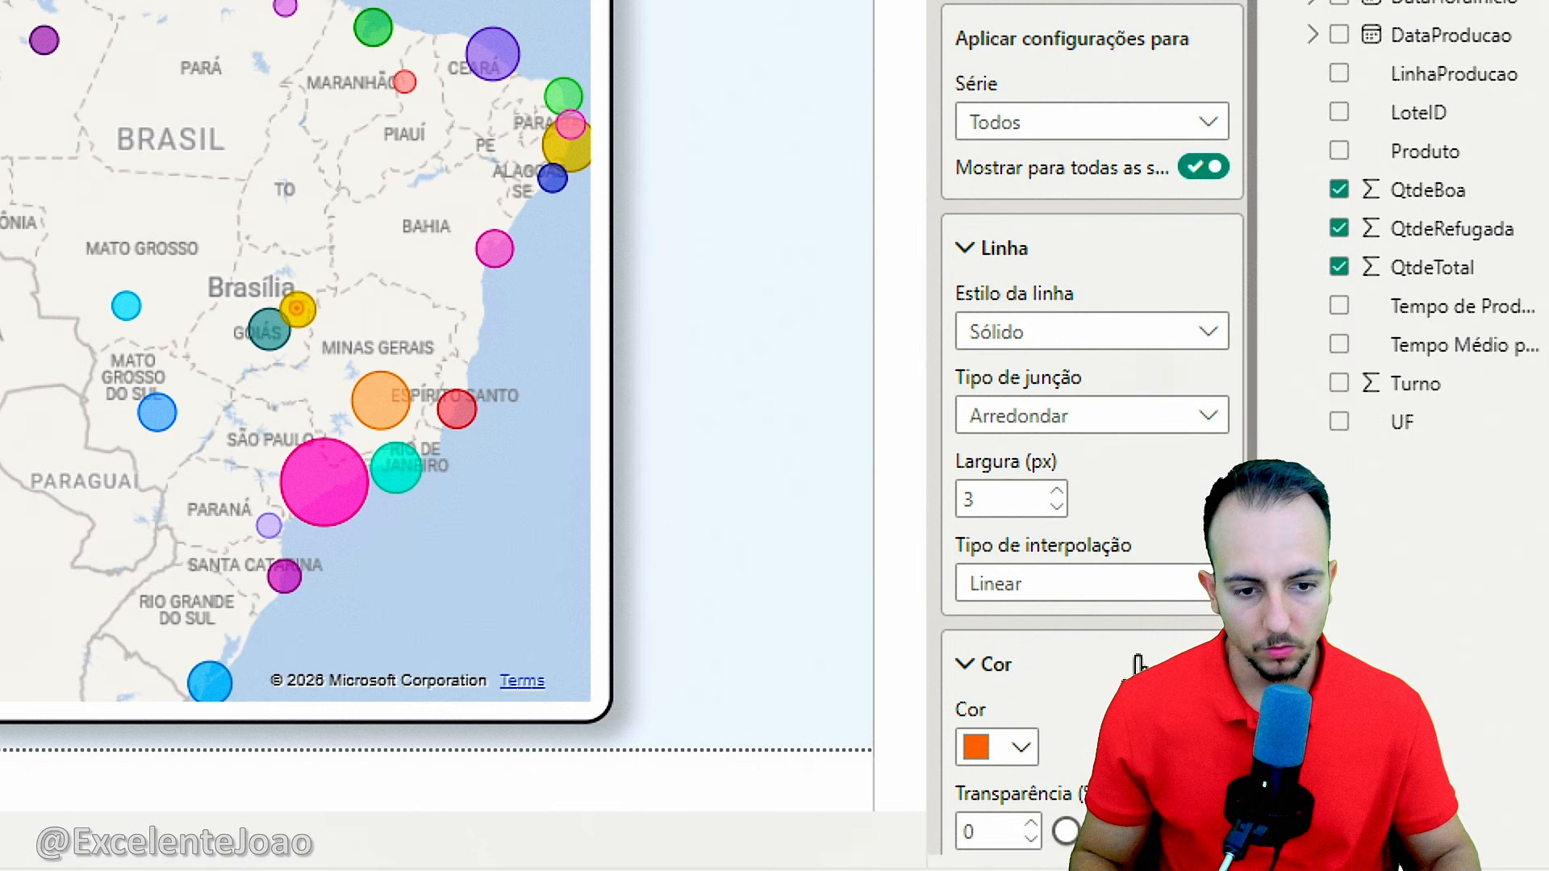
{"action": "left_click", "coordinate": [1132, 607]}
{"action": "left_click", "coordinate": [1082, 658]}
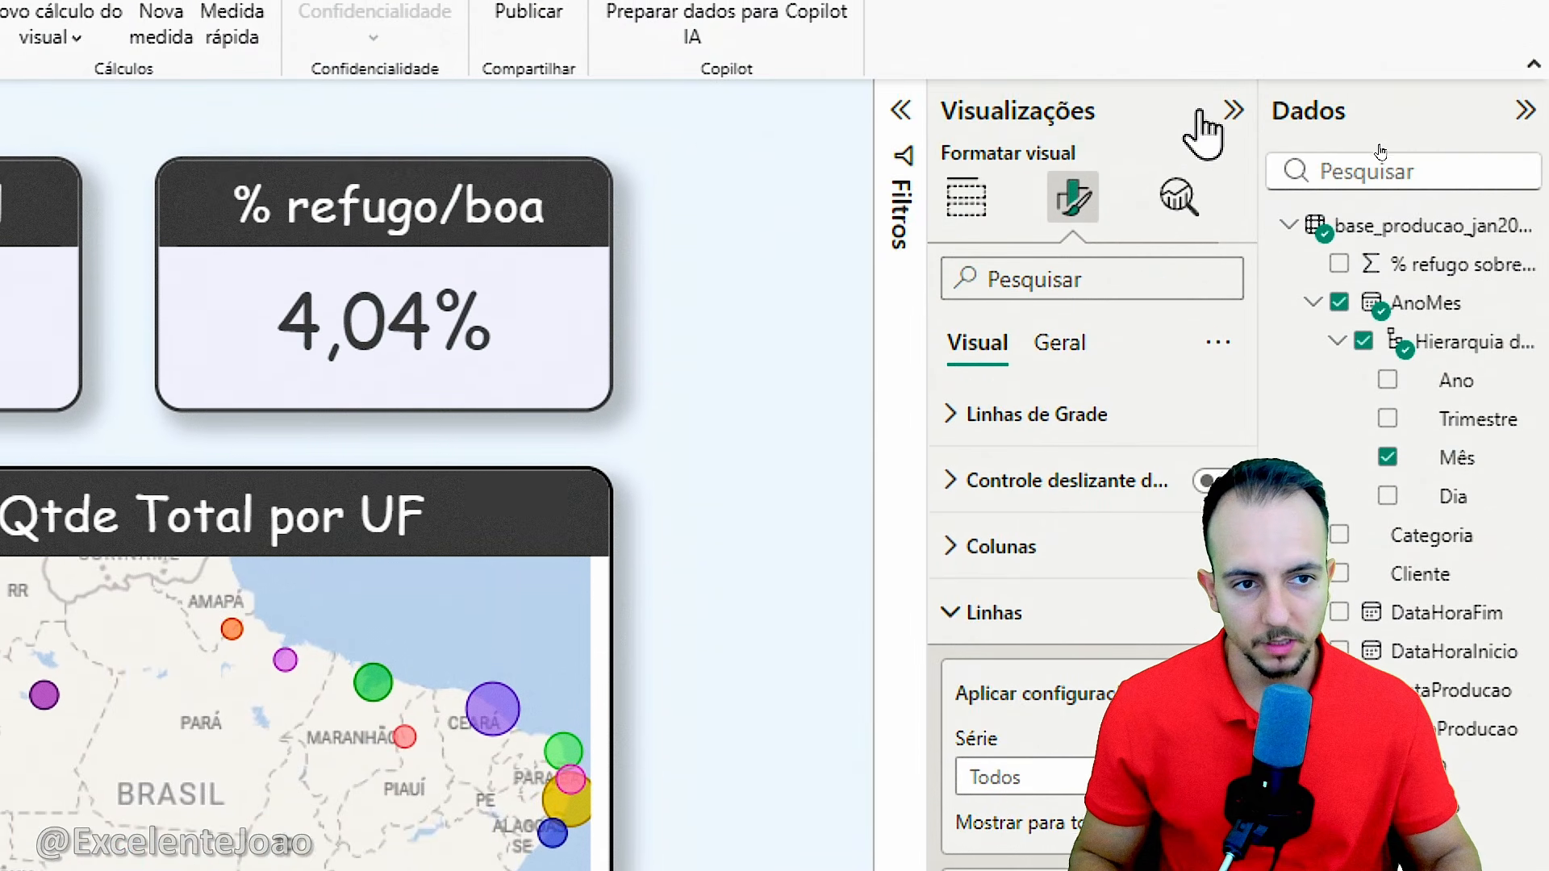
Collapse the Visualizações and Dados panes and test the março cross-filtering between the two monthly charts, clearing the selection
{"action": "left_click", "coordinate": [1233, 110]}
{"action": "left_click", "coordinate": [1527, 117]}
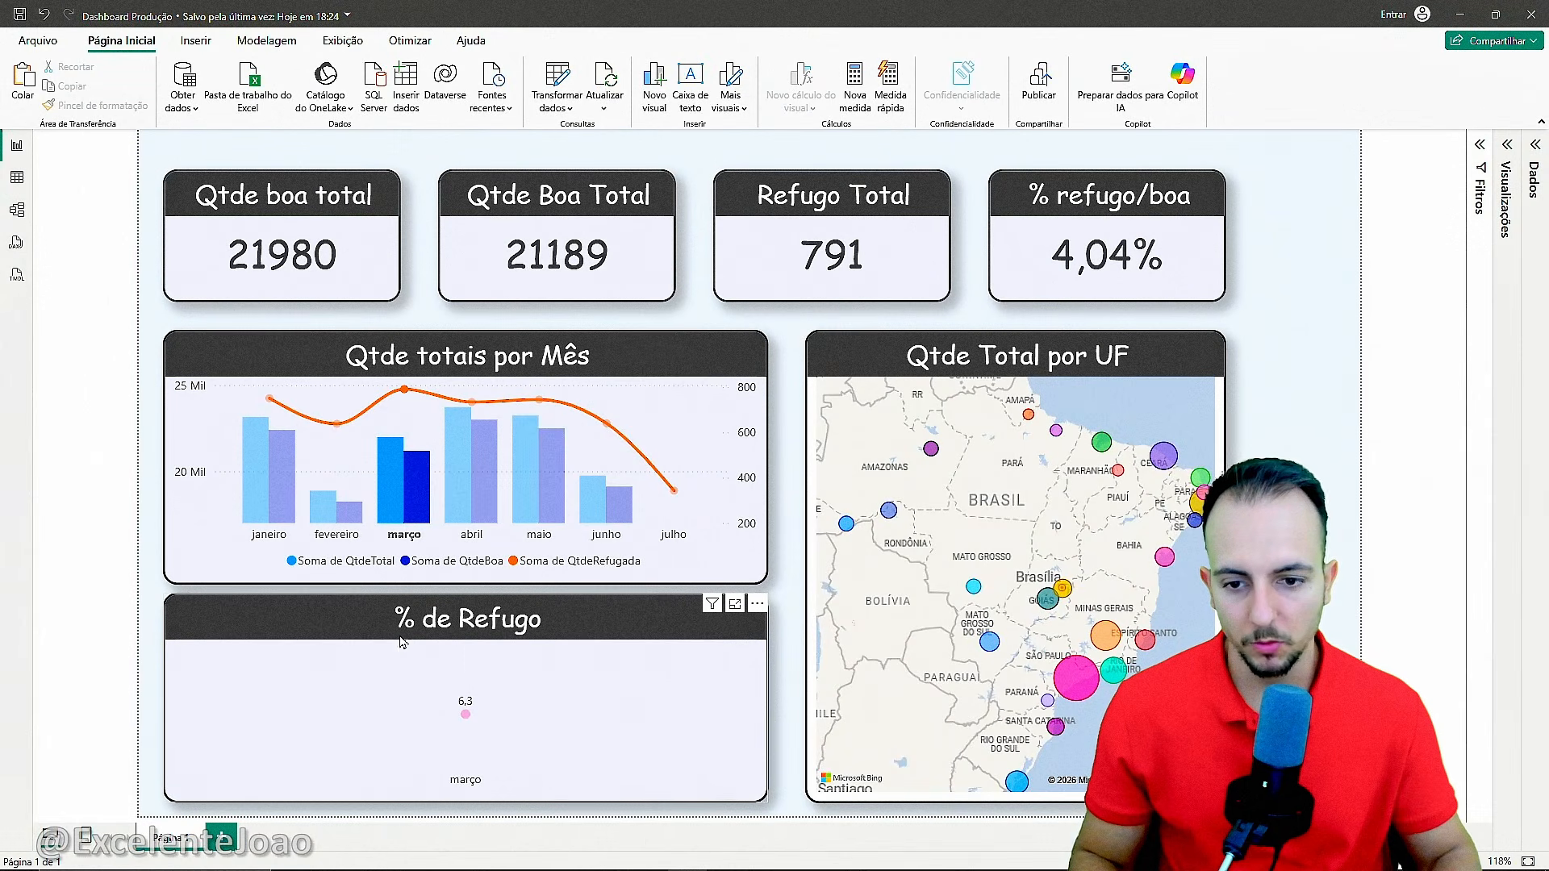
{"action": "left_click", "coordinate": [393, 484]}
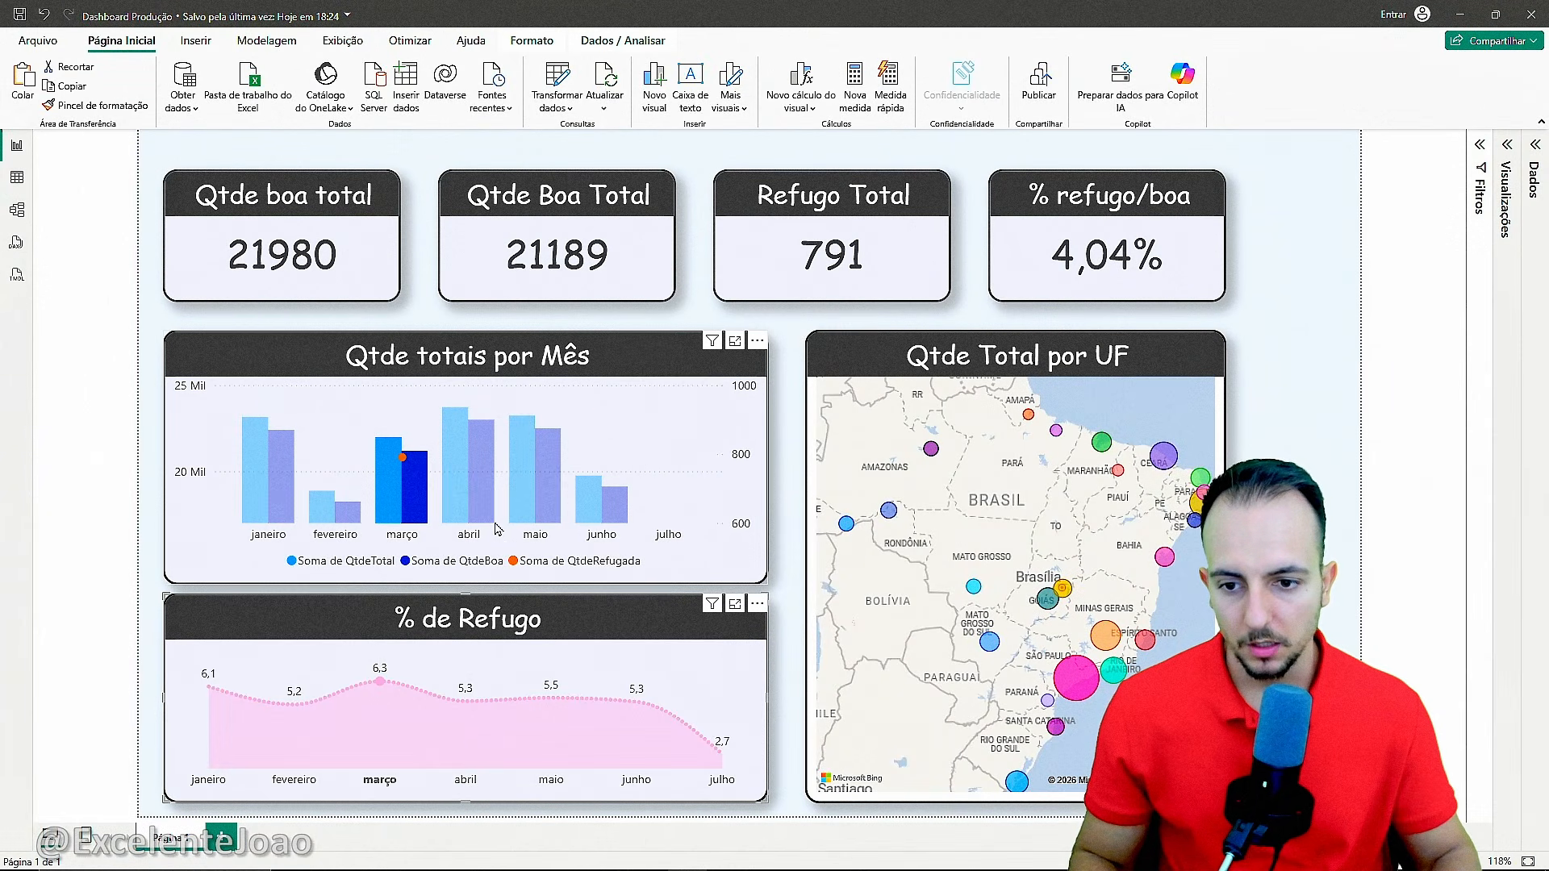
{"action": "left_click", "coordinate": [393, 490]}
{"action": "left_click", "coordinate": [393, 490]}
{"action": "left_click", "coordinate": [1292, 435]}
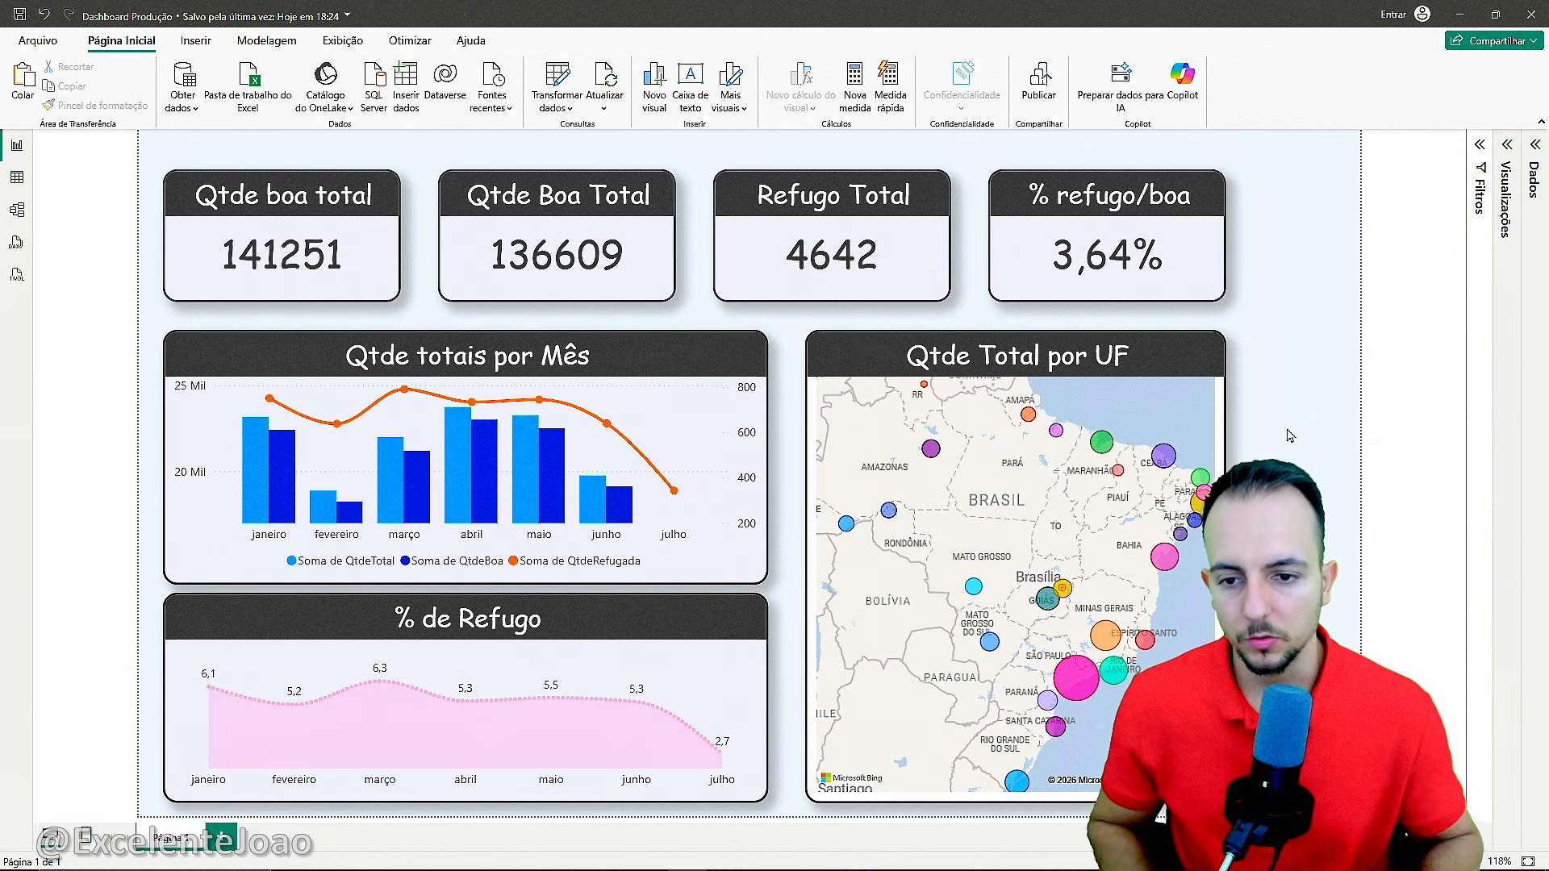
Shorten the Qtde totais por Mês combo chart slightly from its lower edge to widen the gap above the % de Refugo chart
{"action": "left_click", "coordinate": [761, 429]}
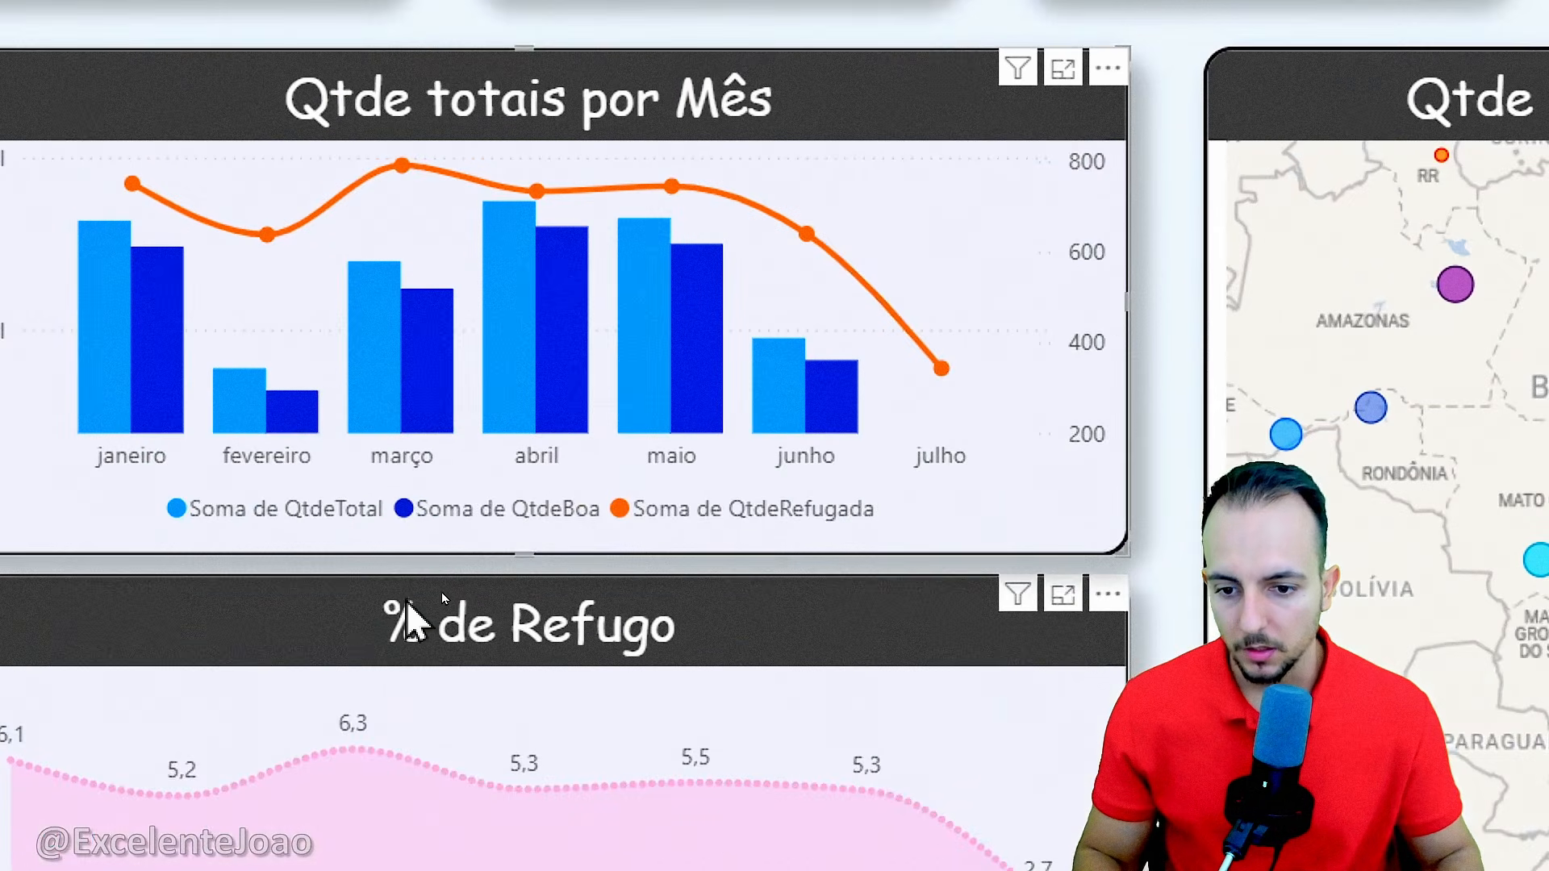
{"action": "left_click_drag", "start_coordinate": [526, 554], "coordinate": [574, 532]}
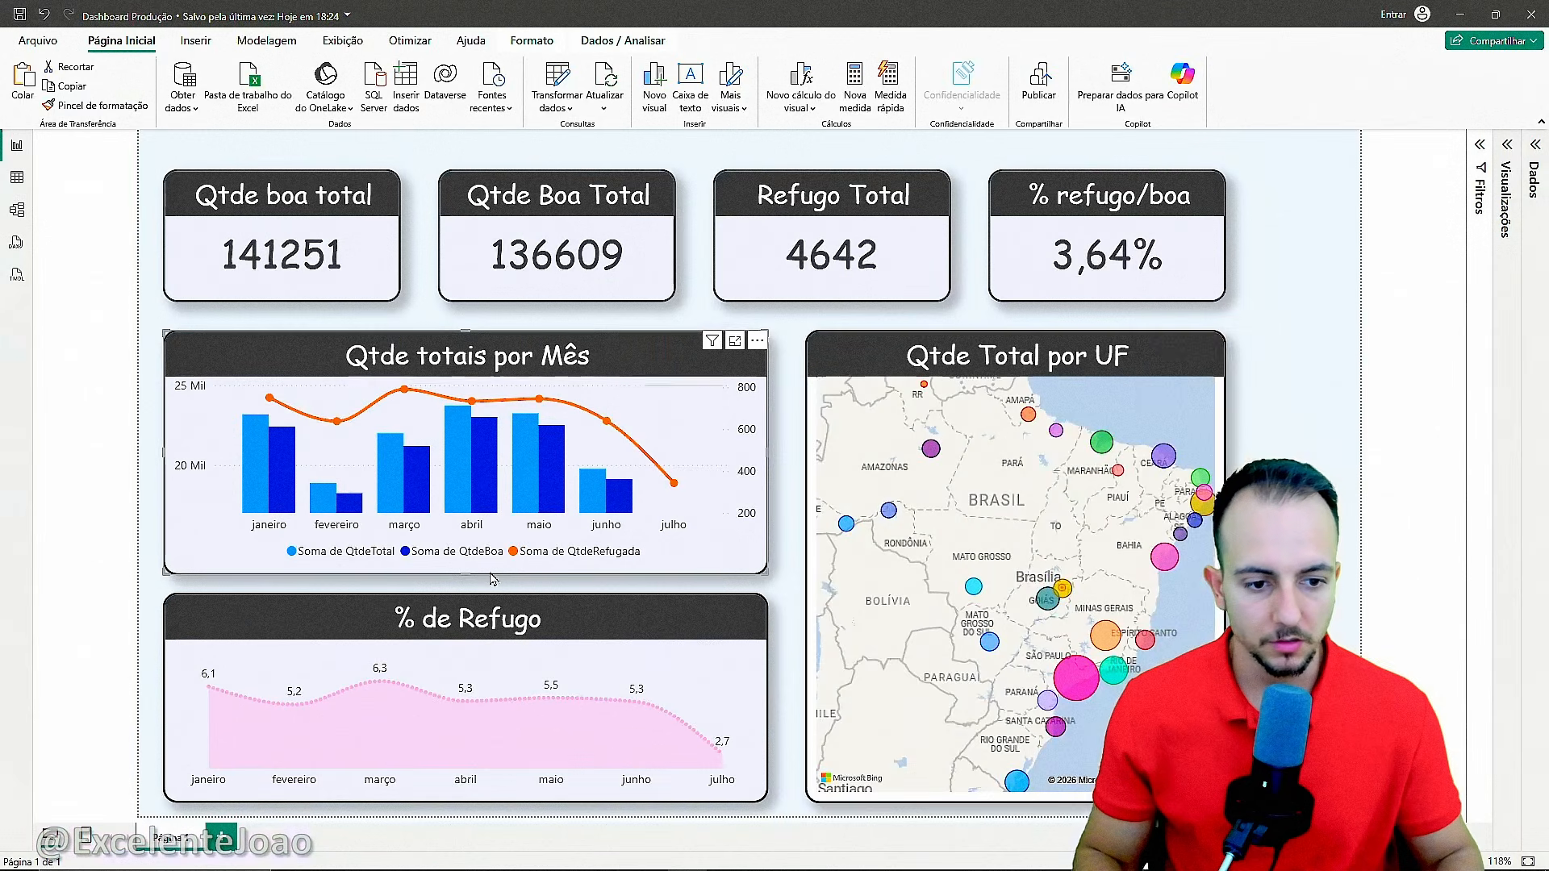
{"action": "left_click", "coordinate": [1317, 381]}
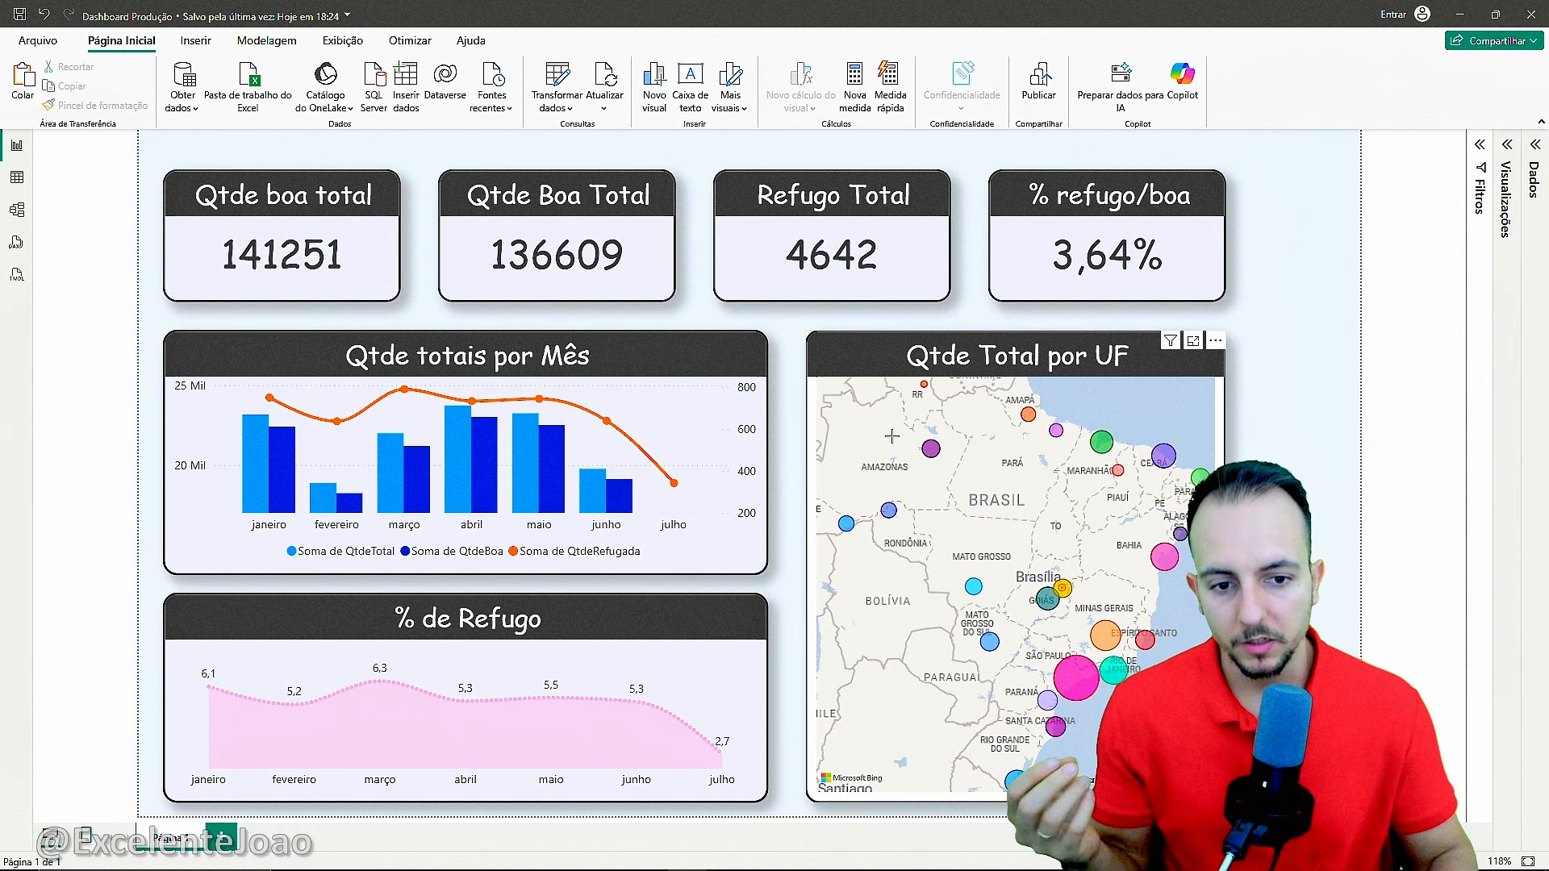
Test the dashboard's cross-filtering with several UF bubbles on the map and the junho columns of the combo chart
{"action": "left_click", "coordinate": [933, 450]}
{"action": "left_click", "coordinate": [1065, 683]}
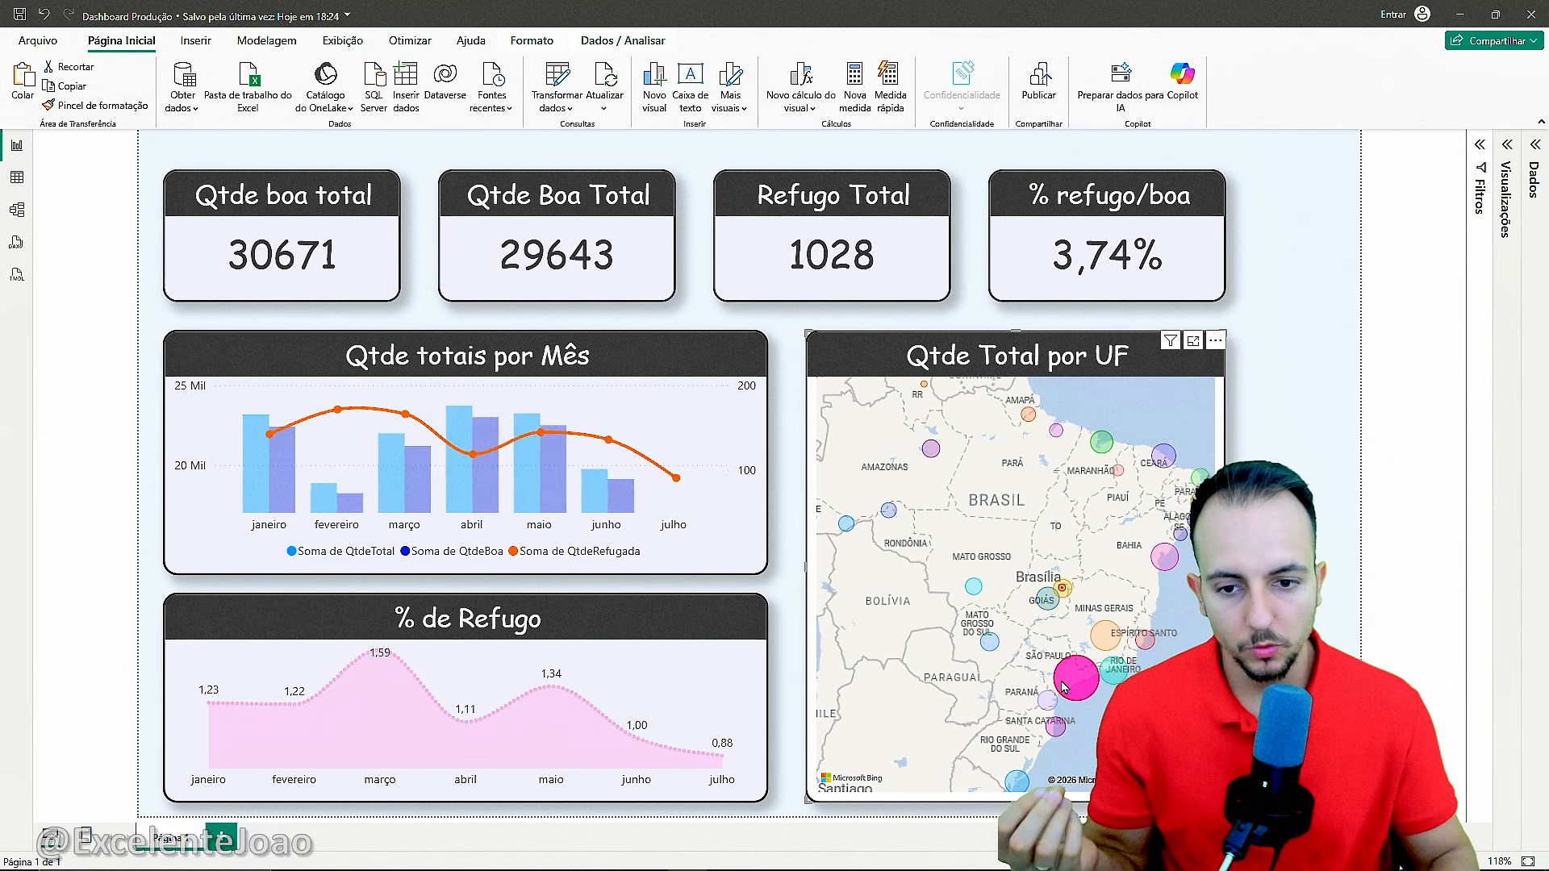
{"action": "left_click", "coordinate": [1066, 684]}
{"action": "left_click", "coordinate": [619, 502]}
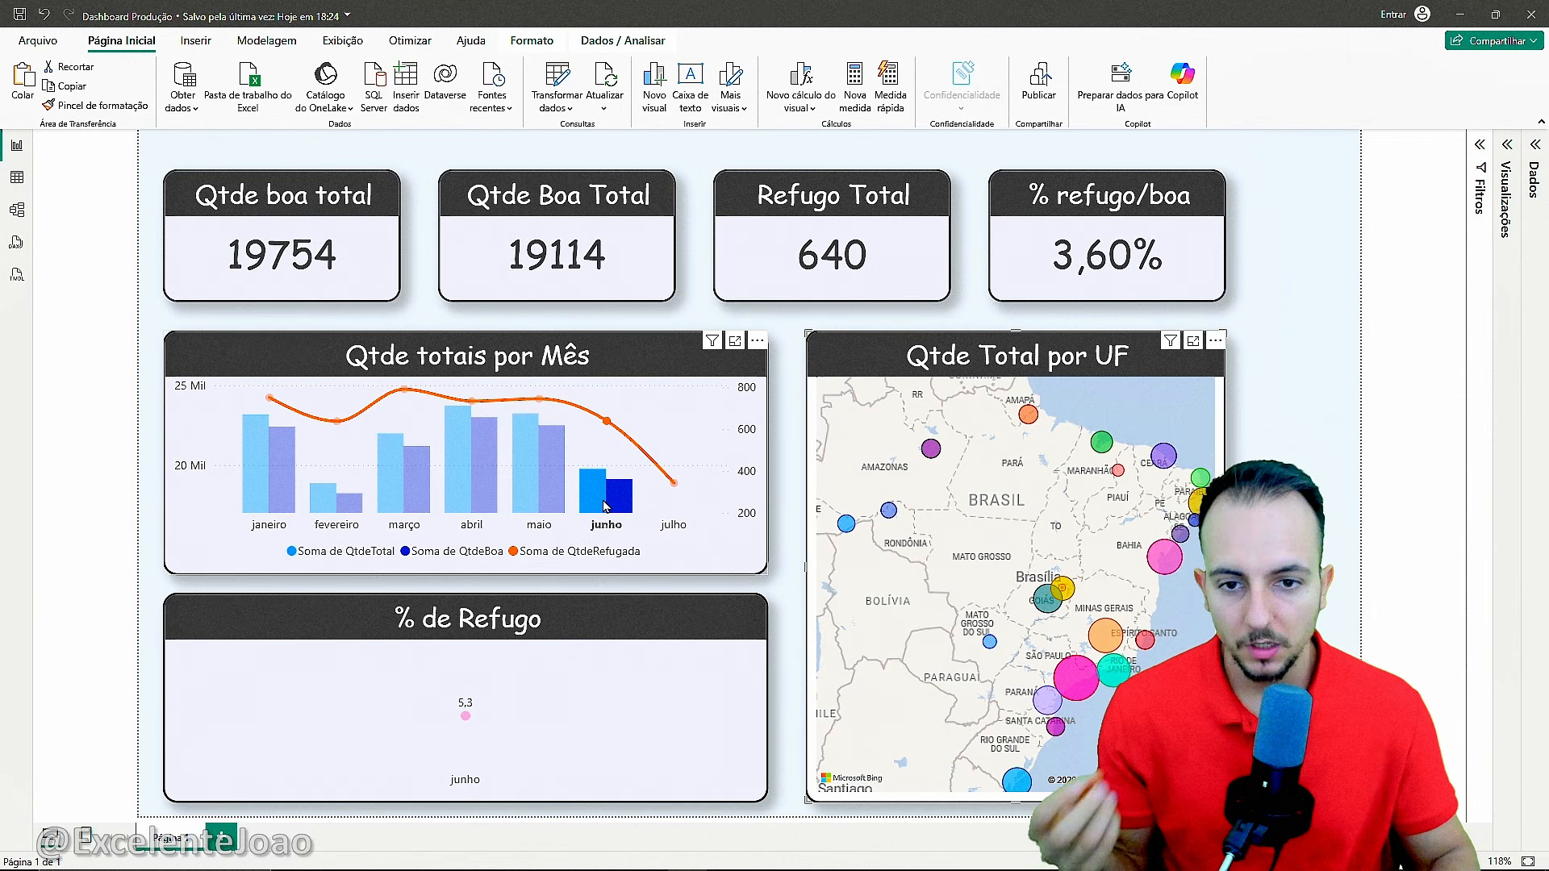
{"action": "left_click", "coordinate": [620, 506]}
{"action": "left_click", "coordinate": [891, 510]}
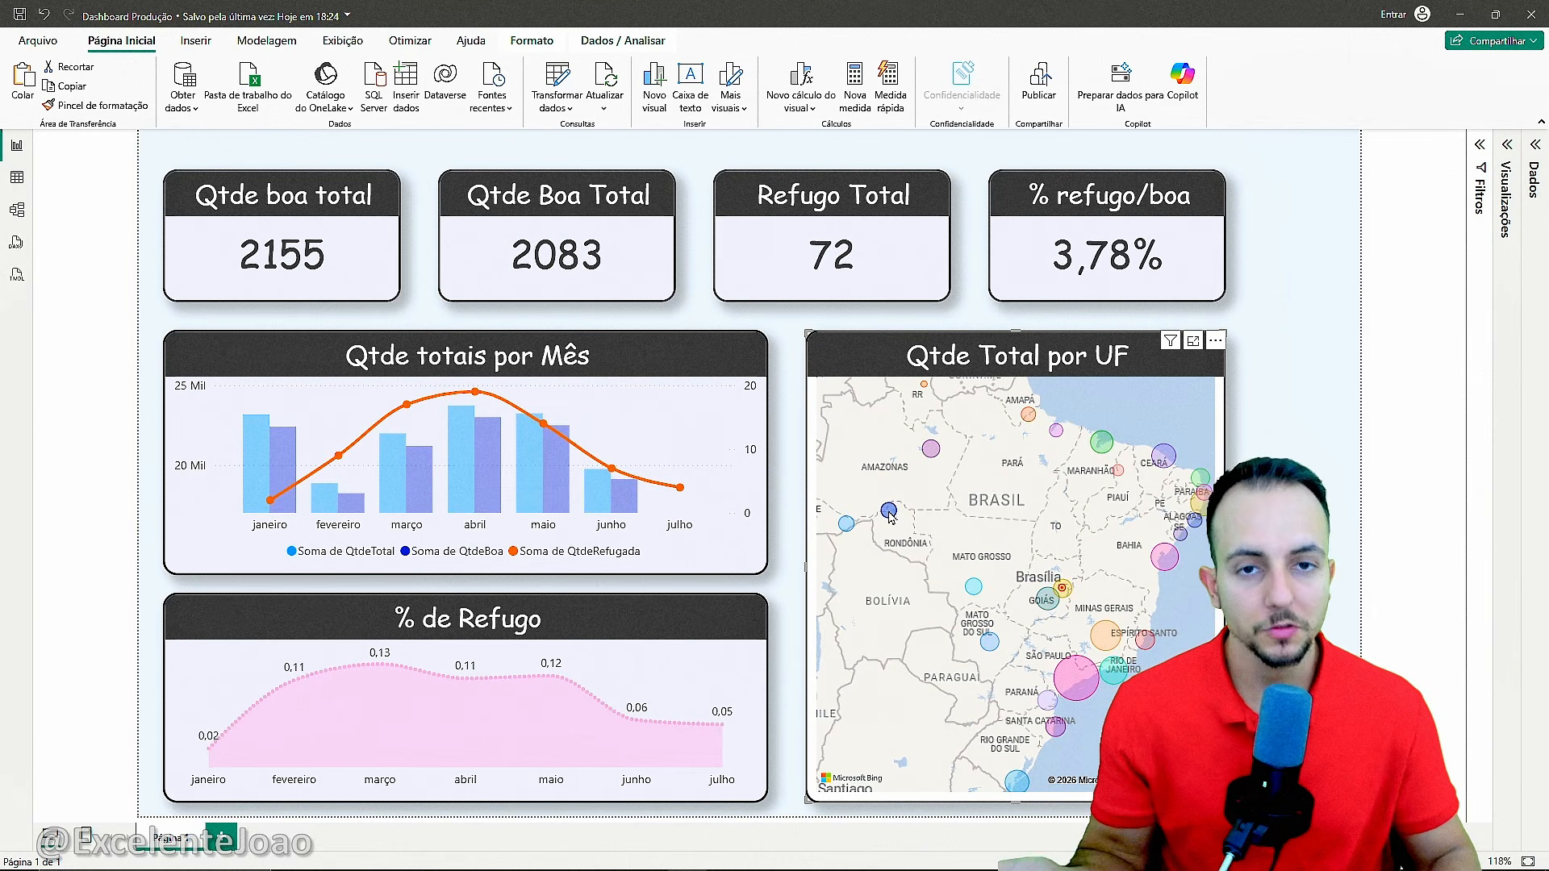
{"action": "left_click", "coordinate": [891, 510]}
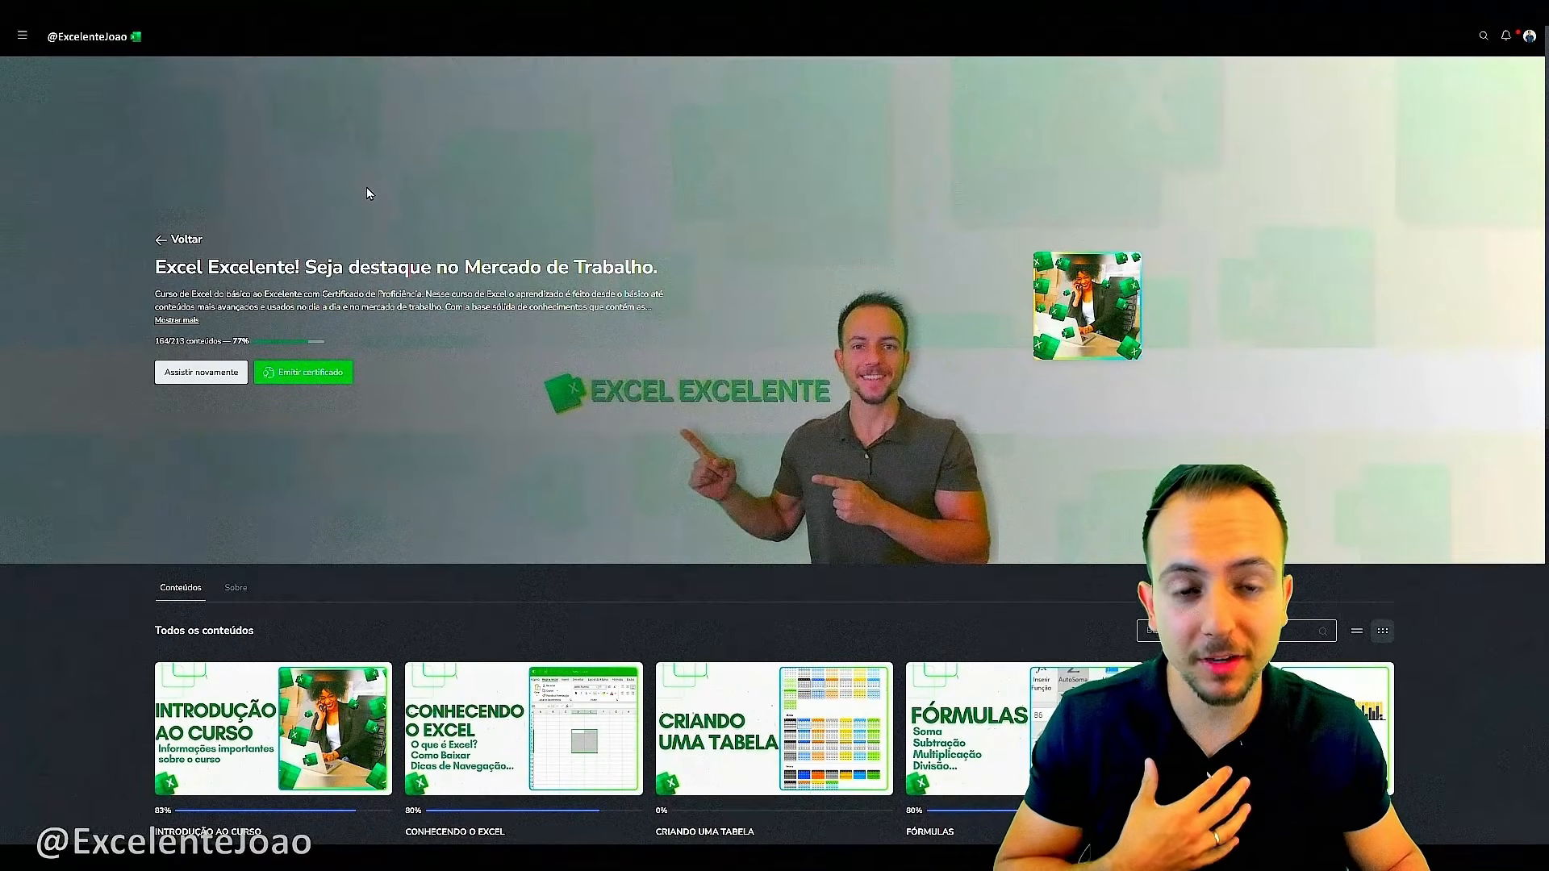
On the Excel Excelente course site, look through the module catalogue and the lesson list beside the Dashboard de Faturamento lesson
{"action": "scroll", "coordinate": [366, 187], "scroll_direction": "down", "scroll_amount": 8}
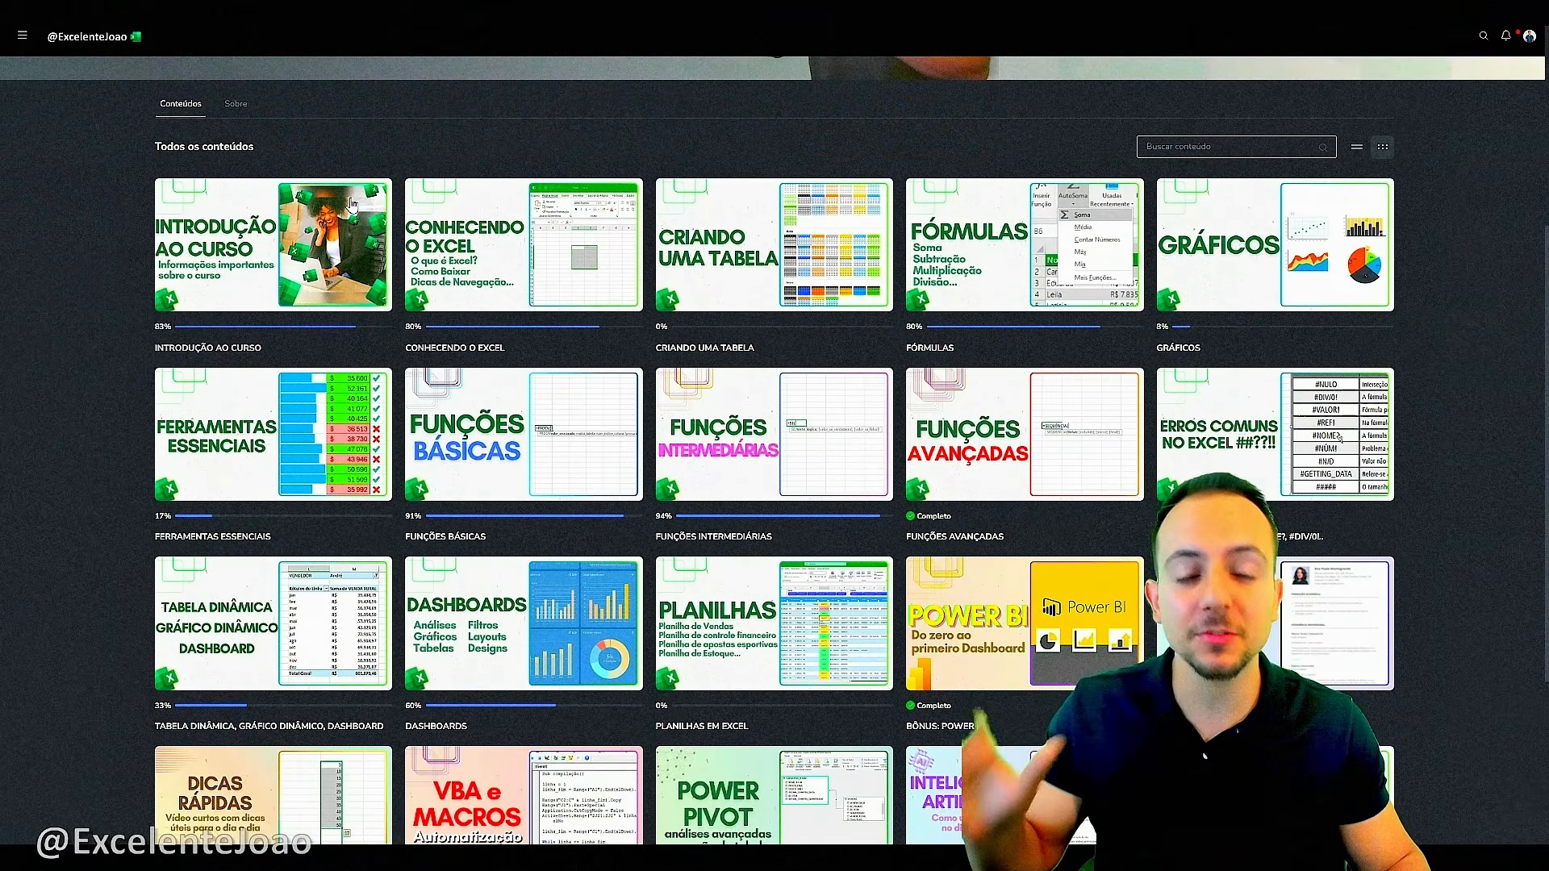
{"action": "mouse_move", "coordinate": [306, 209]}
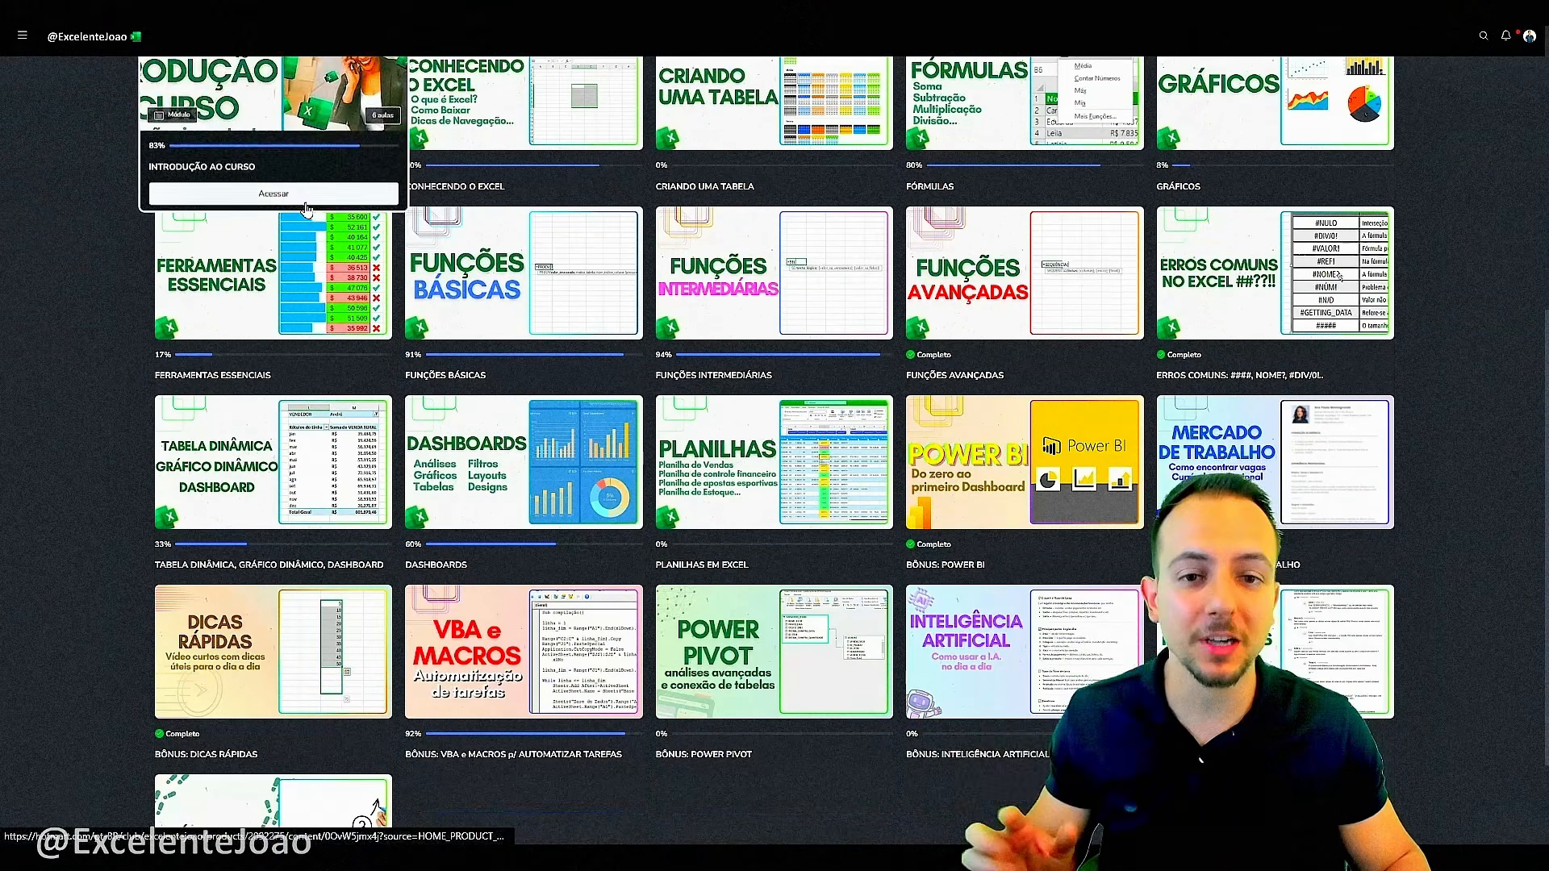
{"action": "scroll", "coordinate": [243, 323], "scroll_direction": "up", "scroll_amount": 3}
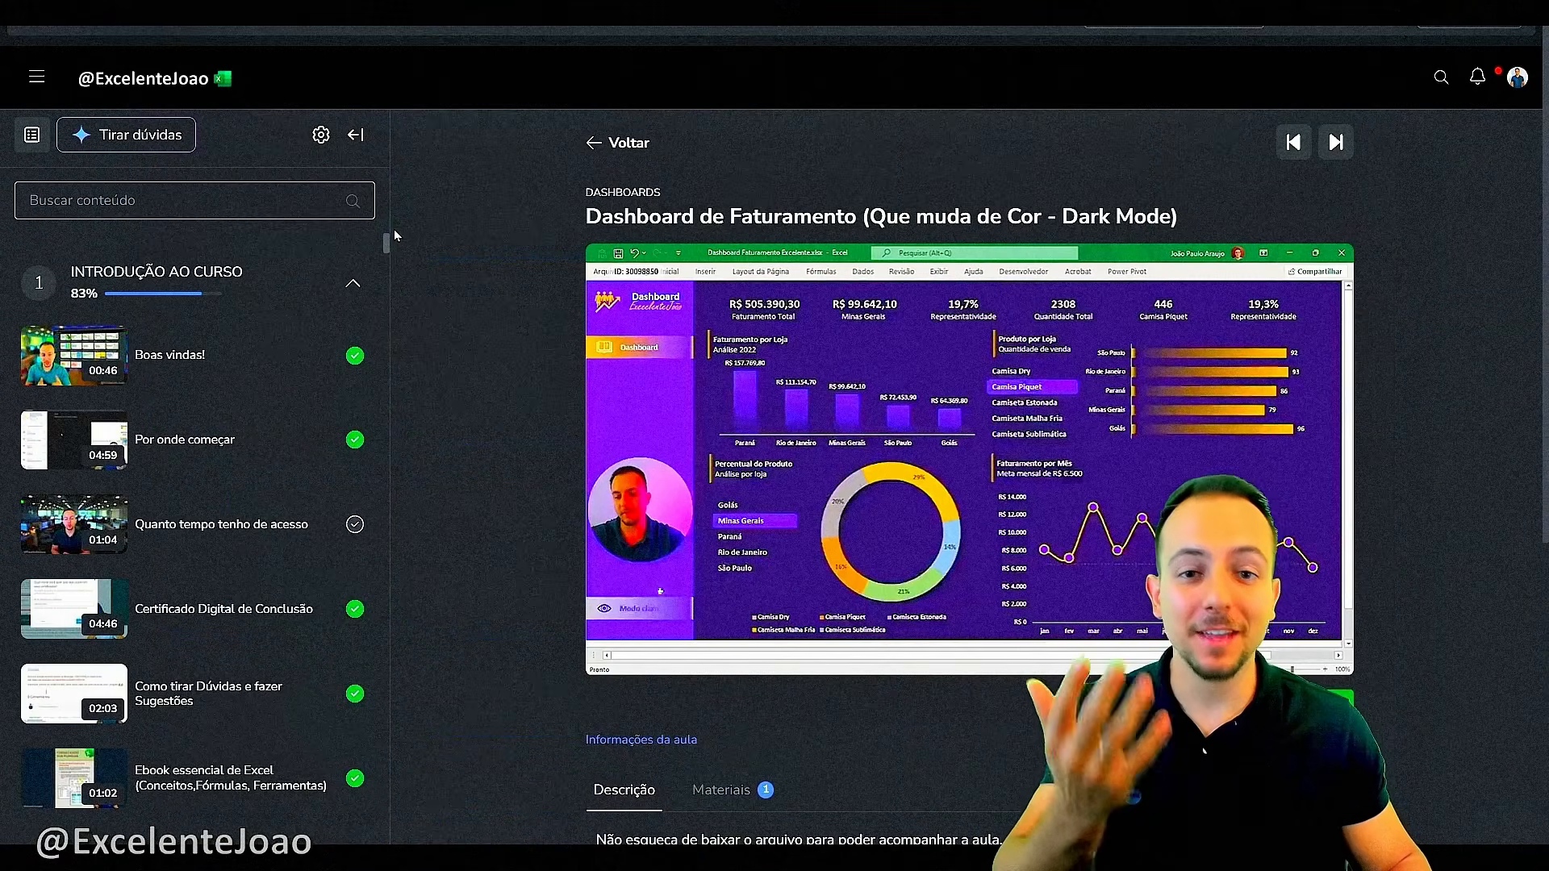
{"action": "left_click_drag", "start_coordinate": [387, 239], "coordinate": [390, 355]}
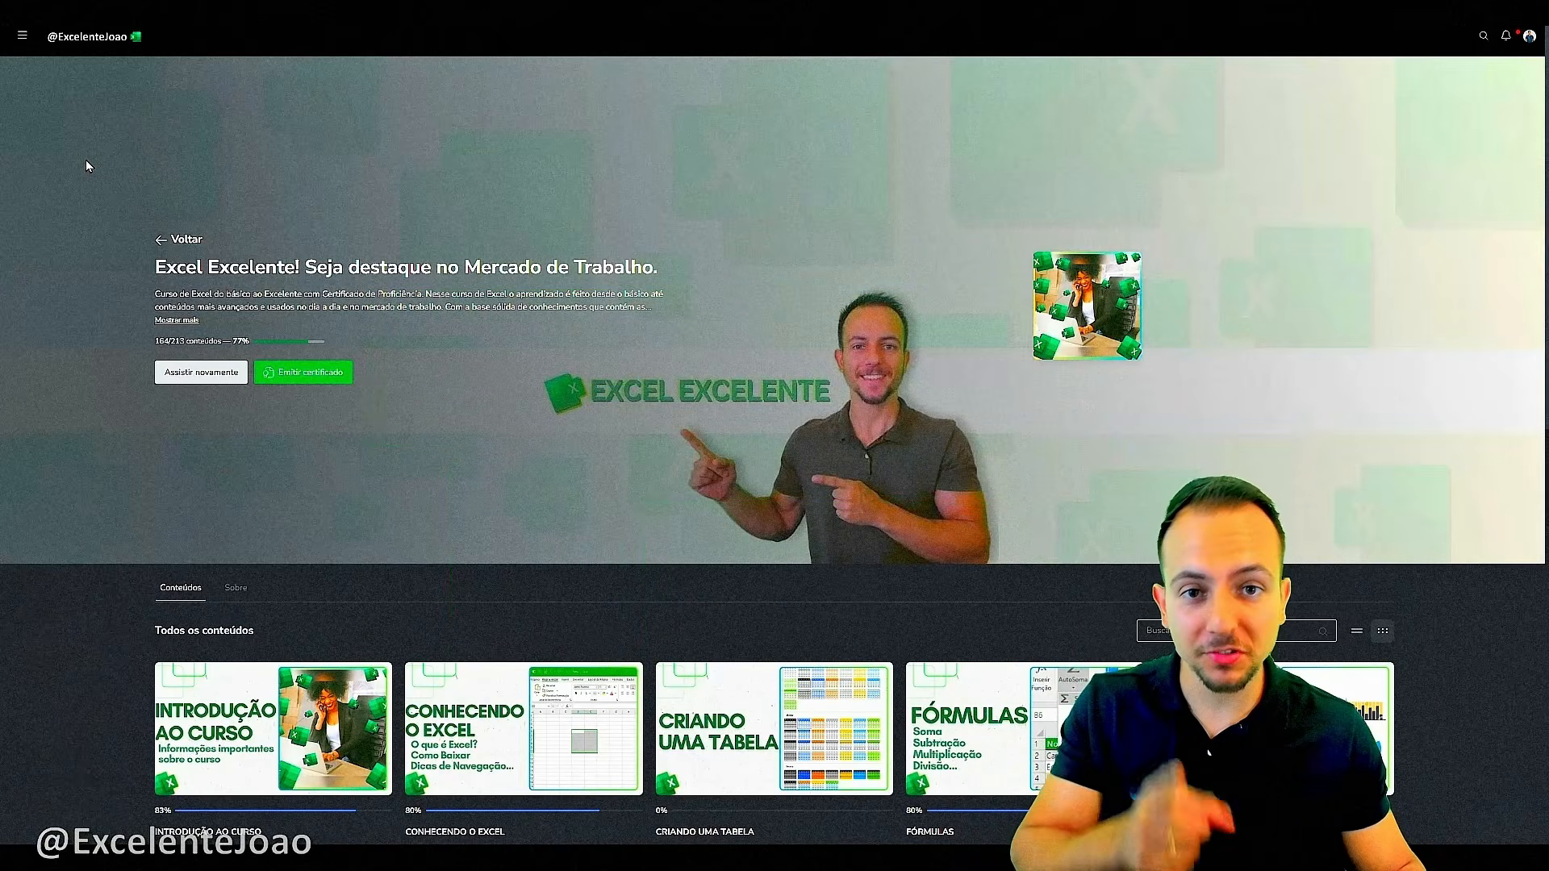
{"action": "scroll", "coordinate": [89, 162], "scroll_direction": "down", "scroll_amount": 4}
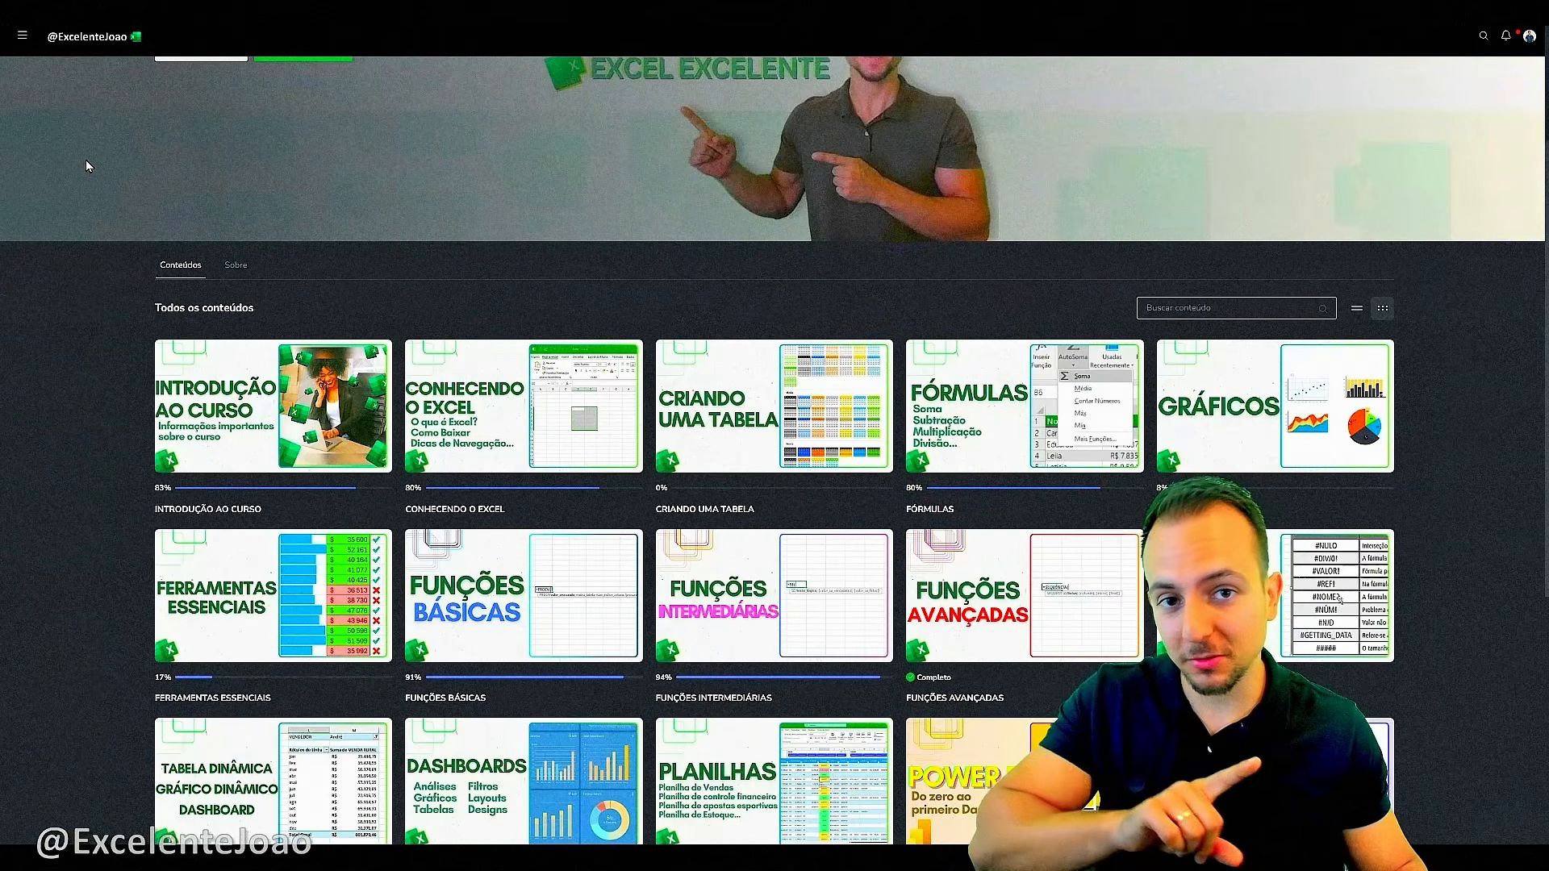
{"action": "scroll", "coordinate": [89, 166], "scroll_direction": "down", "scroll_amount": 6}
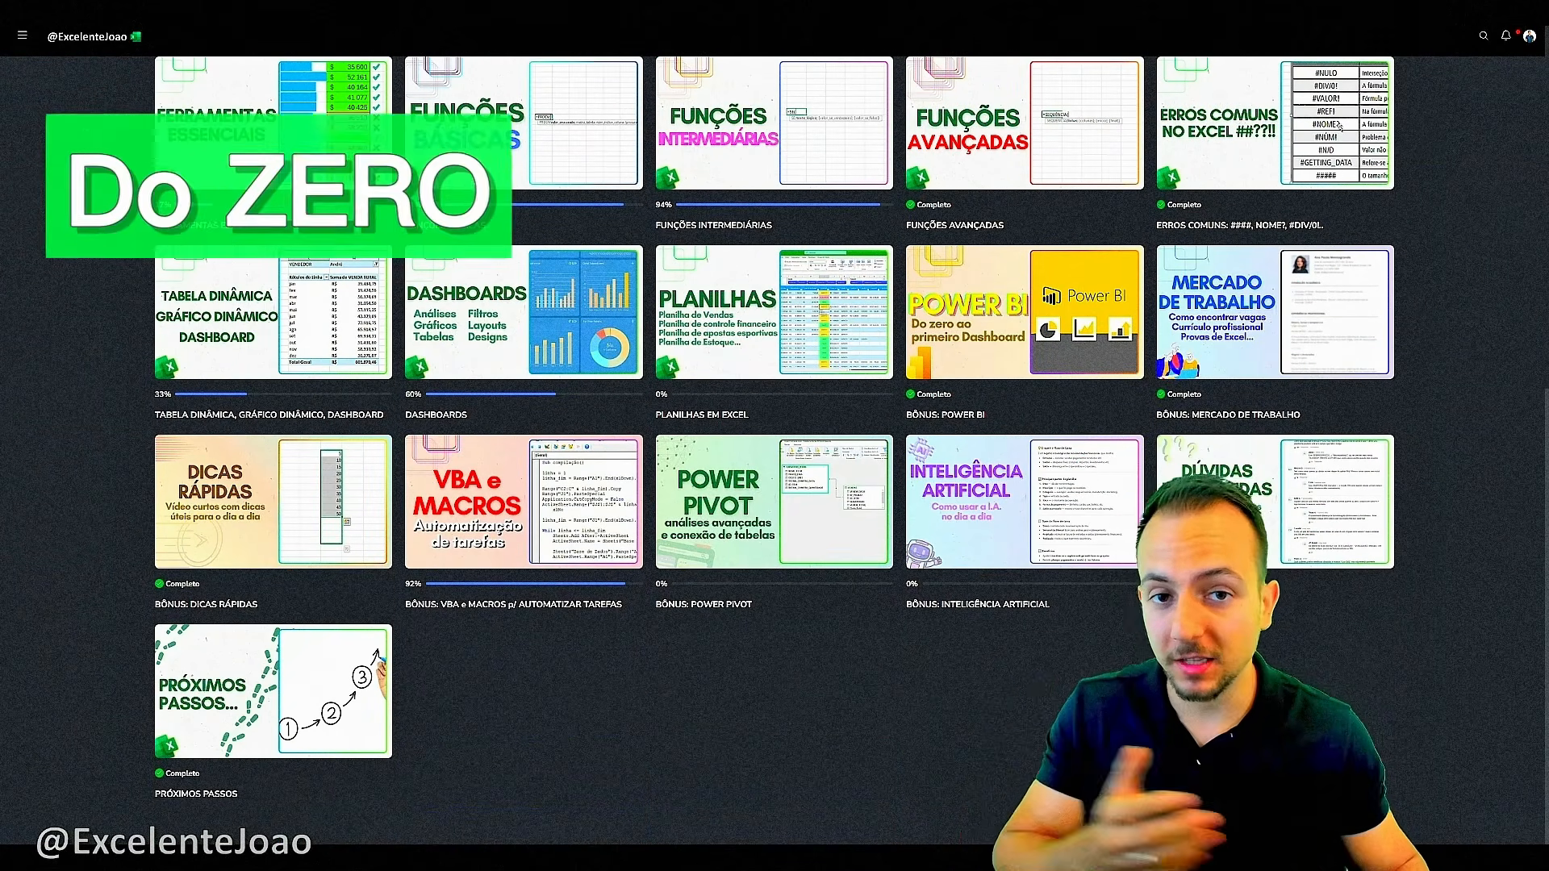
{"action": "scroll", "coordinate": [84, 169], "scroll_direction": "up", "scroll_amount": 10}
{"action": "scroll", "coordinate": [774, 452], "scroll_direction": "down", "scroll_amount": 5}
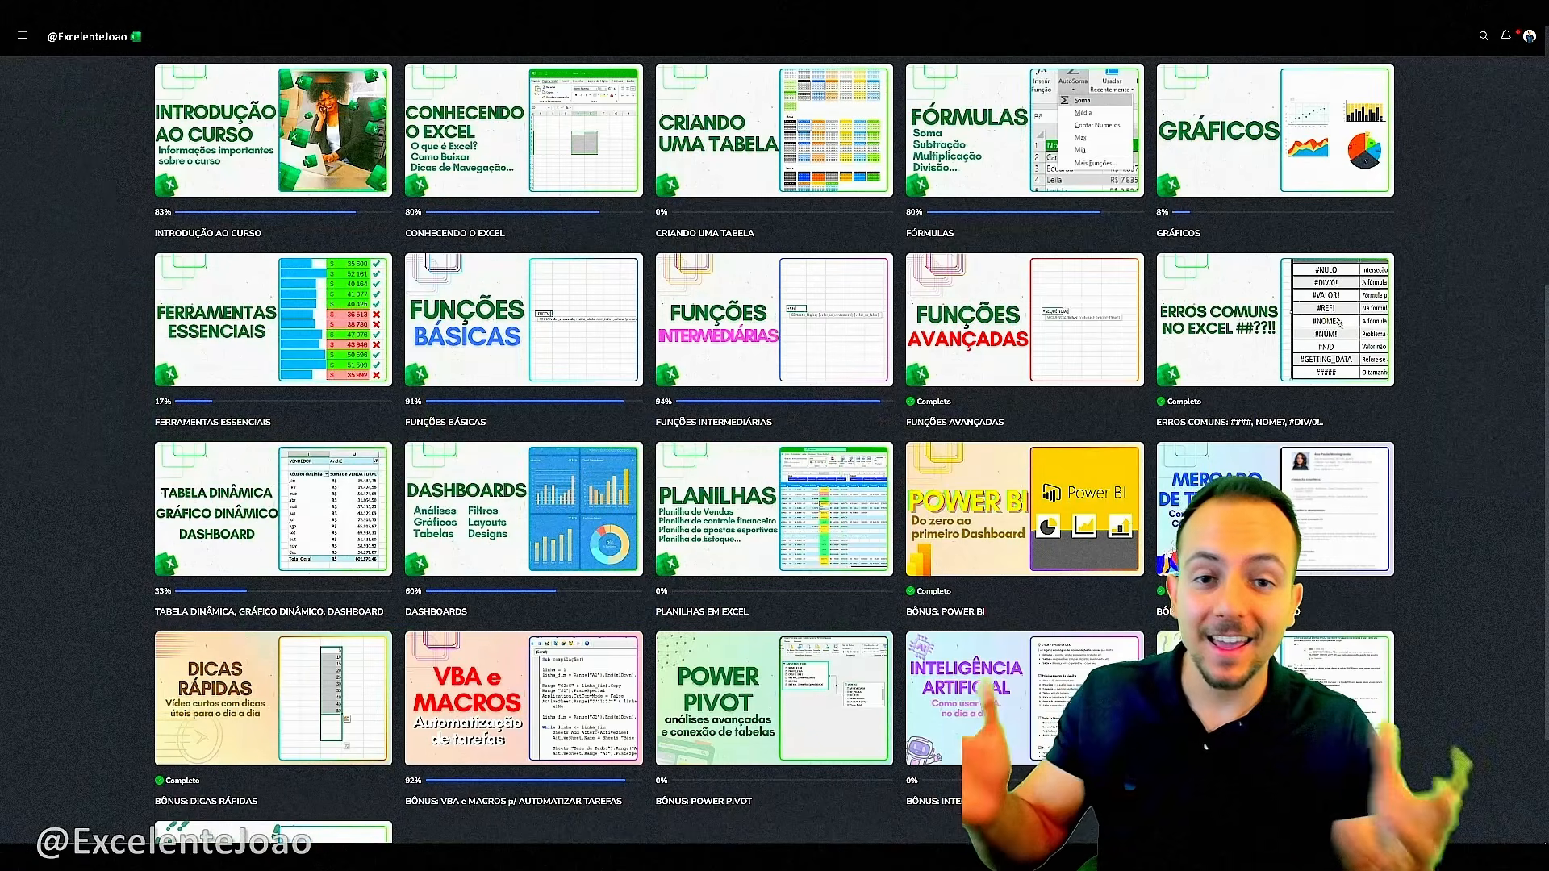